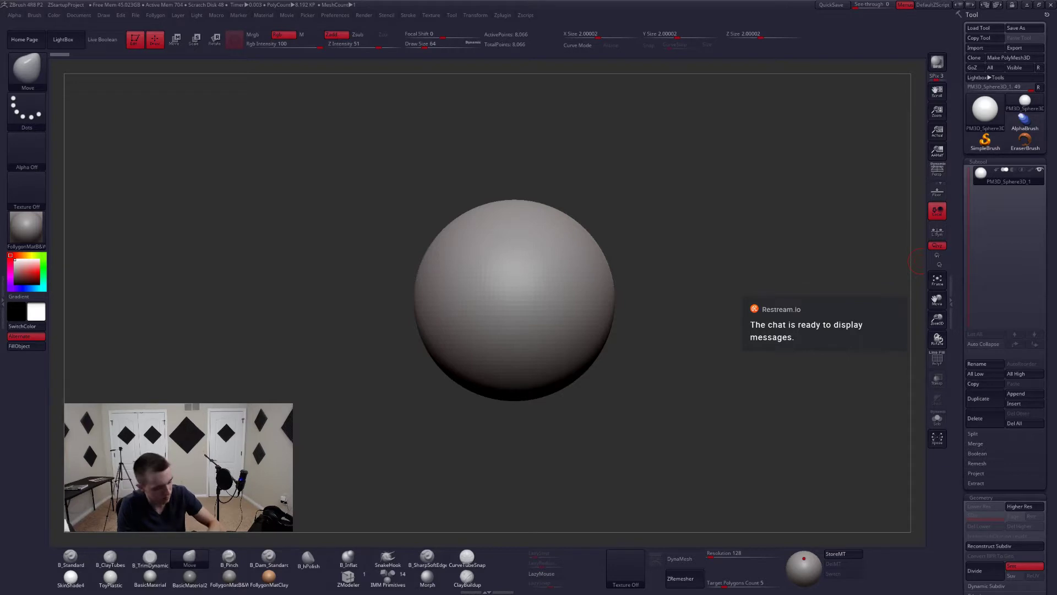
key(XF86AudioLowerVolume)
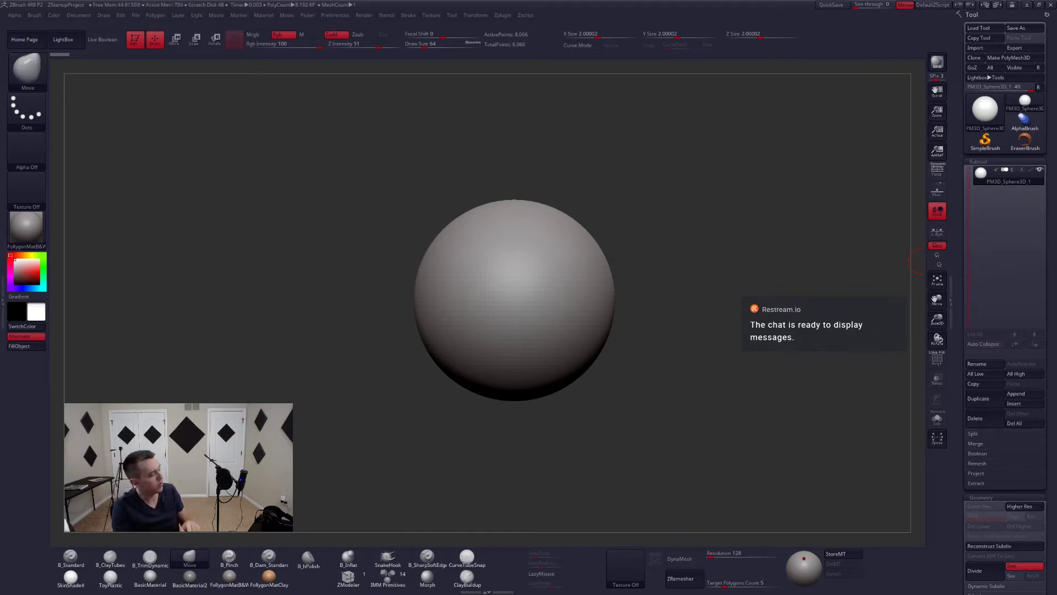
key(XF86AudioLowerVolume)
key(space)
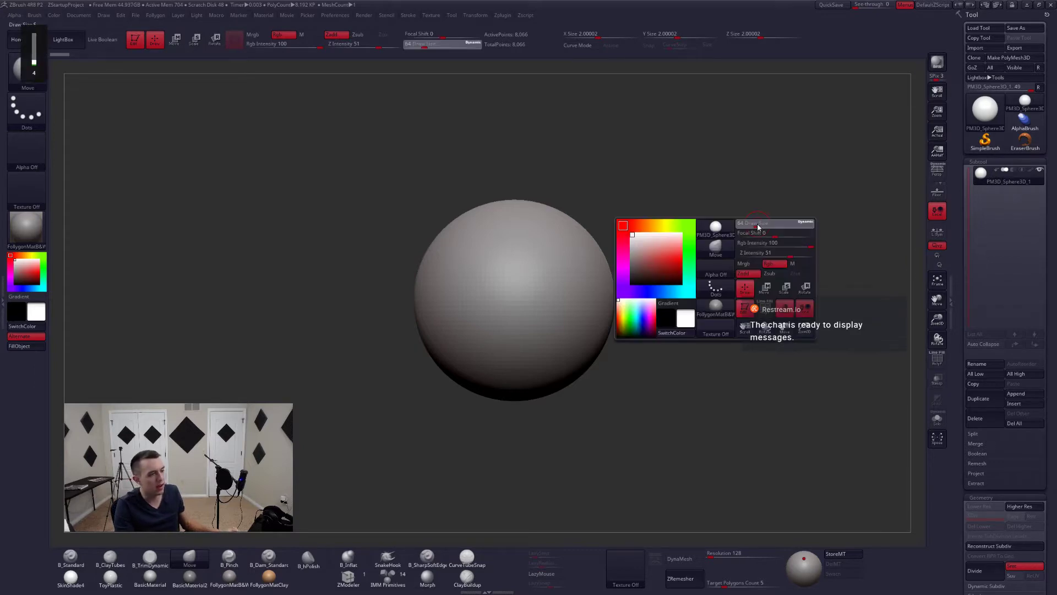
key(ctrl+shift+space)
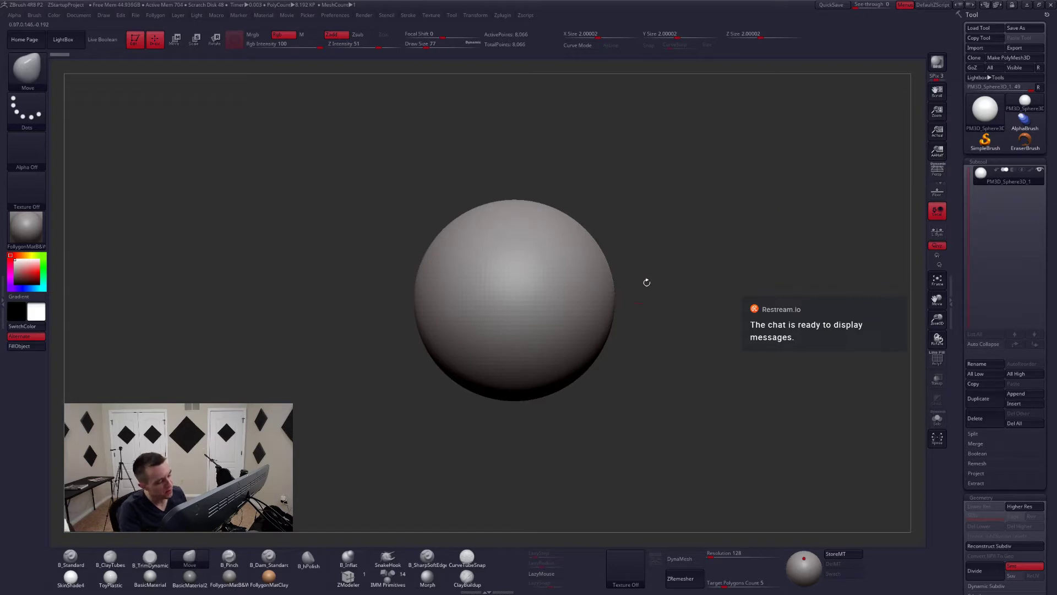
mouse_move(634, 338)
alt+mouse_down()
mouse_move(655, 366)
mouse_move(642, 327)
alt+mouse_up()
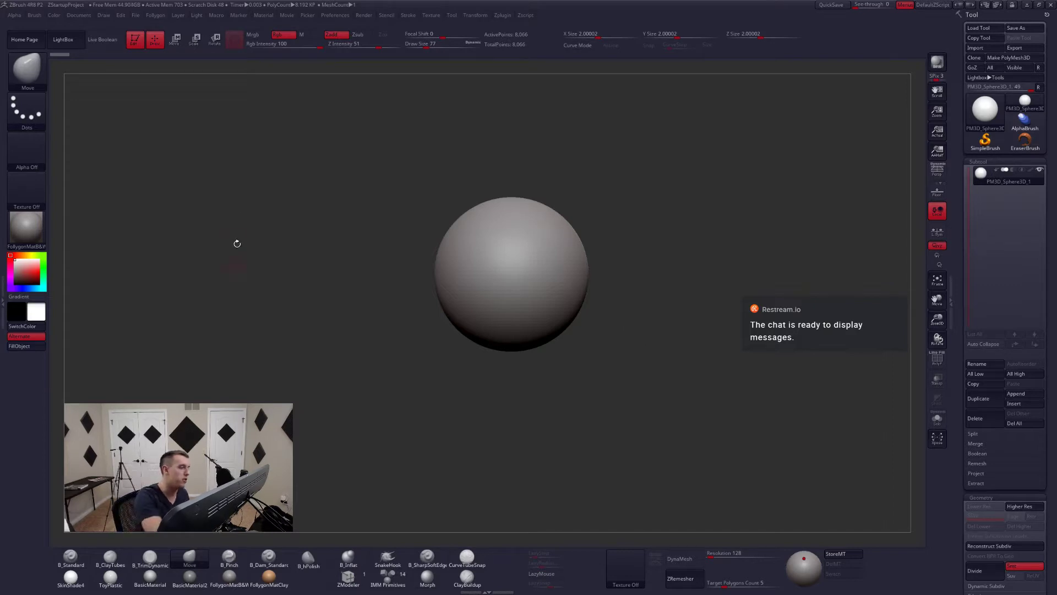
alt+right_drag(564, 277, 605, 314)
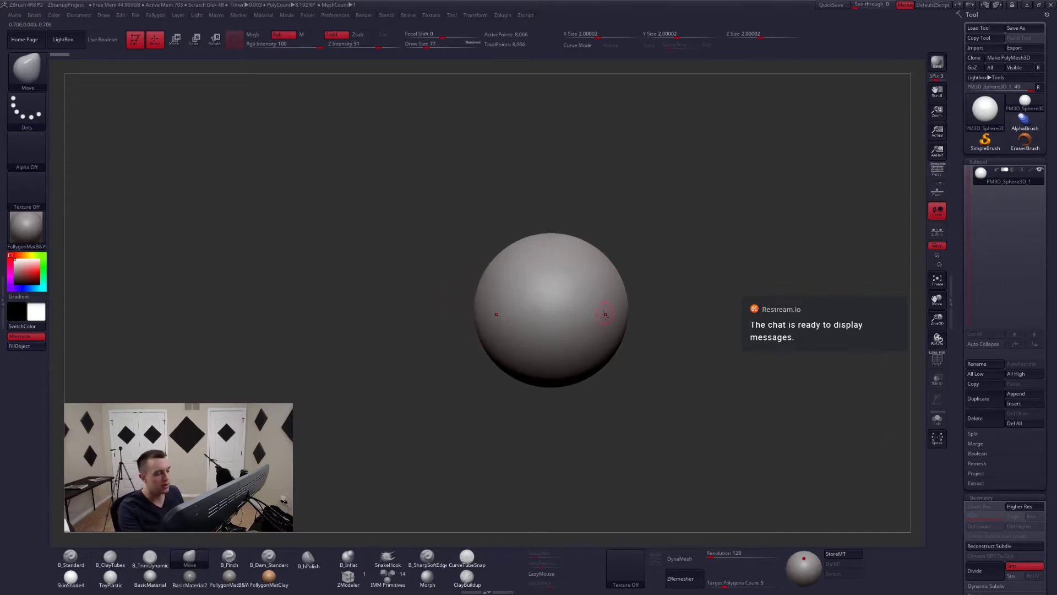
mouse_move(605, 314)
alt+mouse_down()
mouse_move(591, 294)
mouse_move(656, 324)
mouse_move(644, 308)
alt+mouse_up()
- Convert the sphere to a DynaMesh at resolution 56
key(space)
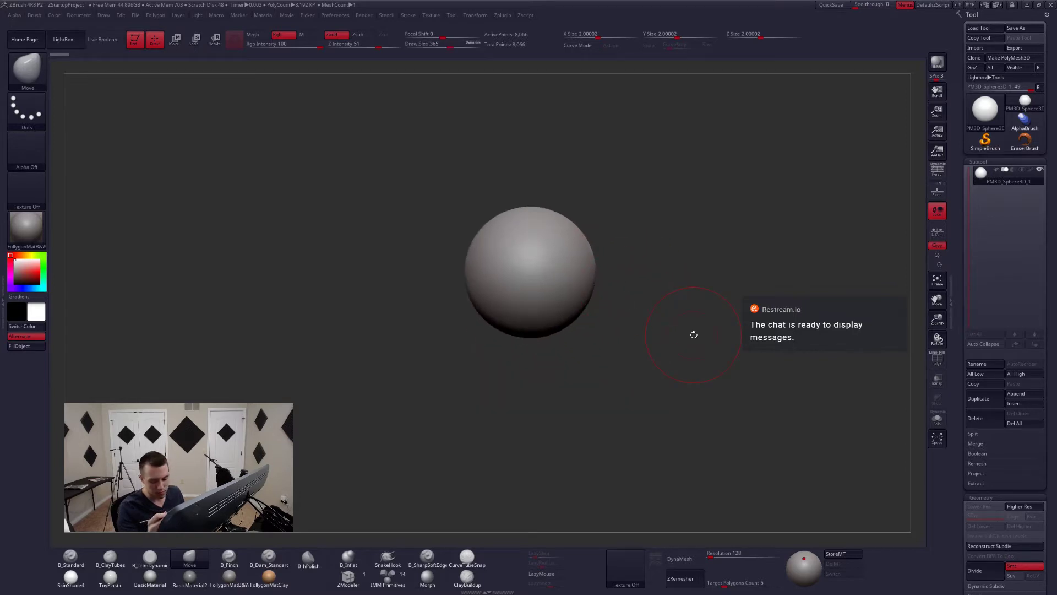
click(717, 554)
text(56)
key(Tab)
click(682, 558)
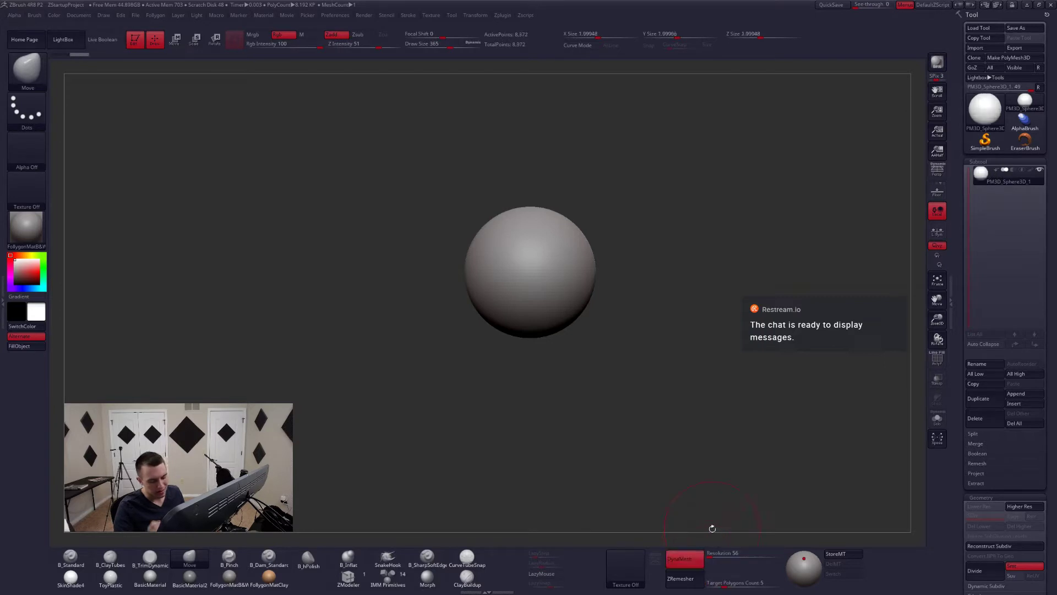
- Pull the sphere's underside down into a slanted egg shape with the Move brush at draw size 678
key(space)
drag(571, 283, 581, 277)
key(space)
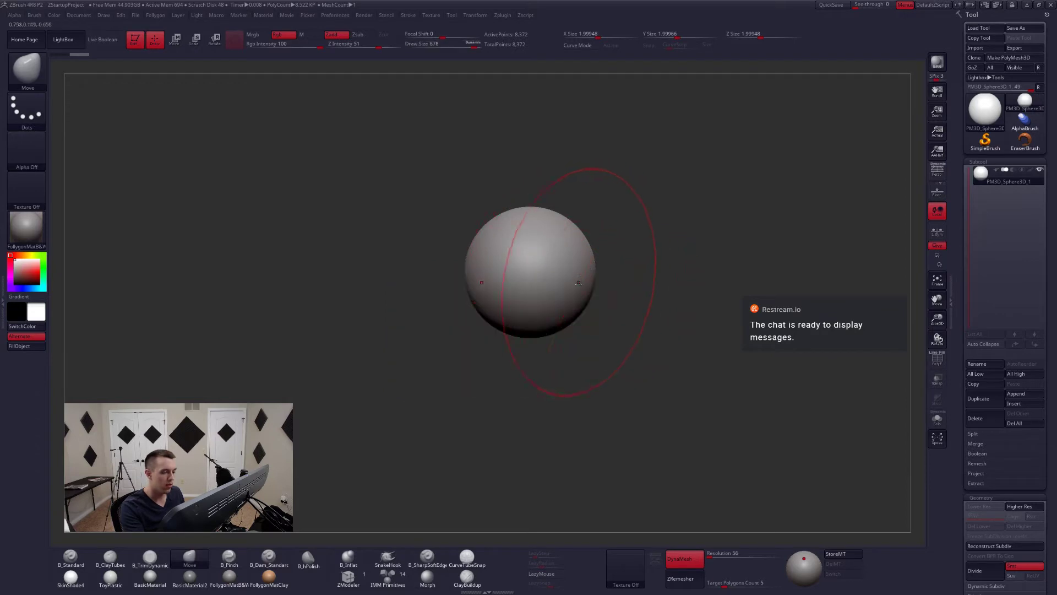
alt+right_drag(585, 304, 580, 296)
key(XF86AudioLowerVolume)
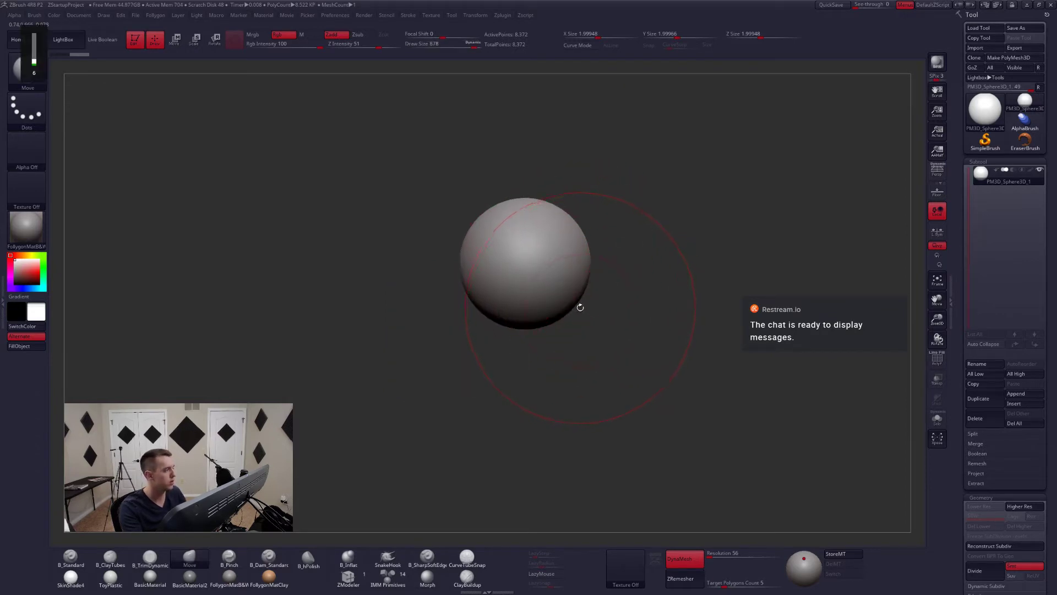
drag(538, 310, 543, 343)
right_drag(541, 344, 531, 336)
drag(565, 347, 545, 355)
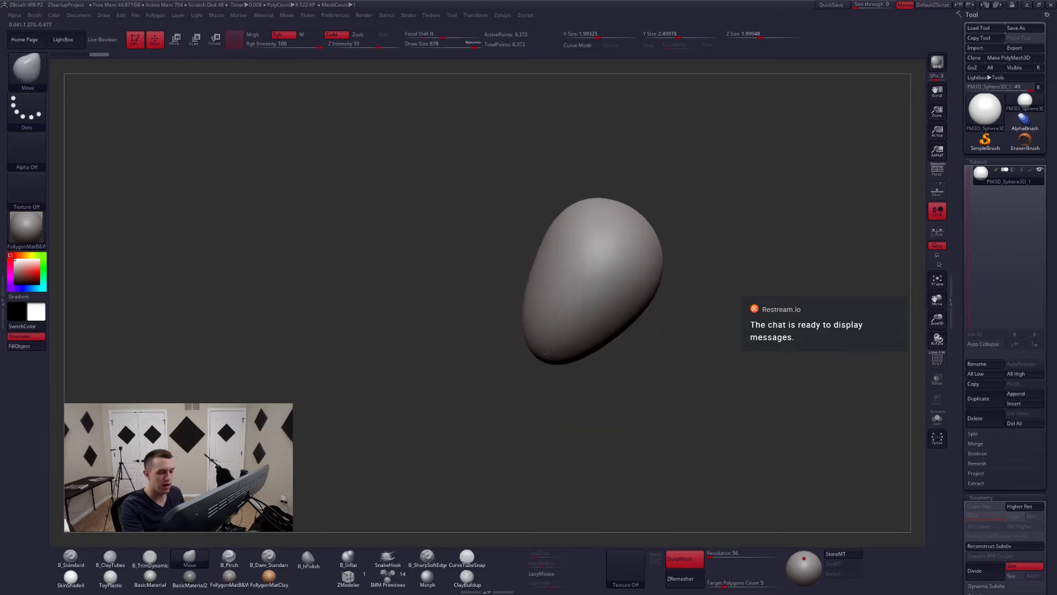
- Remesh the egg shape with DynaMesh at resolution 24
key(space)
click(609, 309)
text(24)
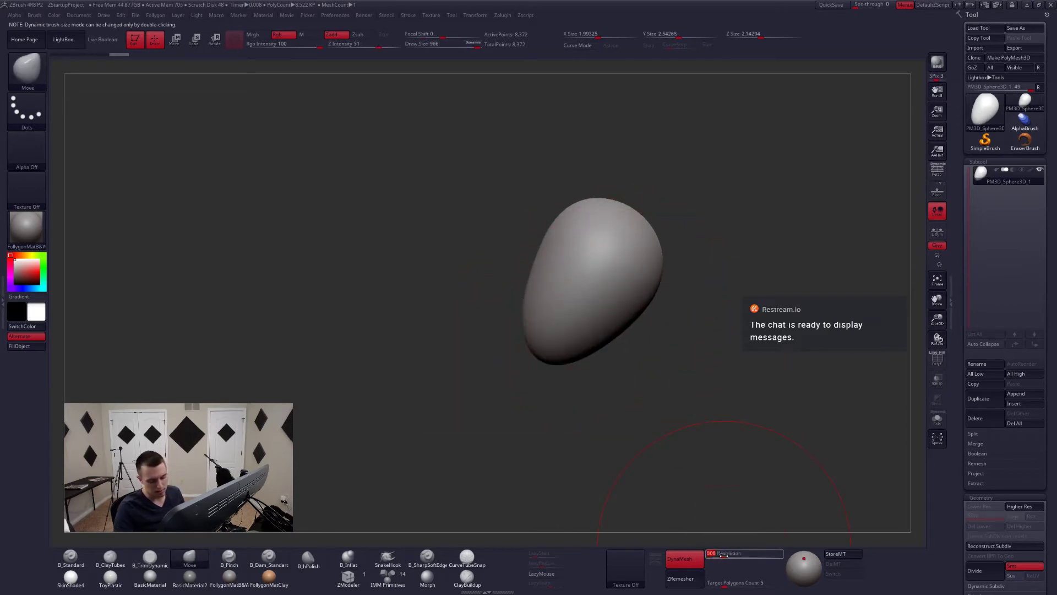
key(Tab)
ctrl+drag(697, 475, 659, 337)
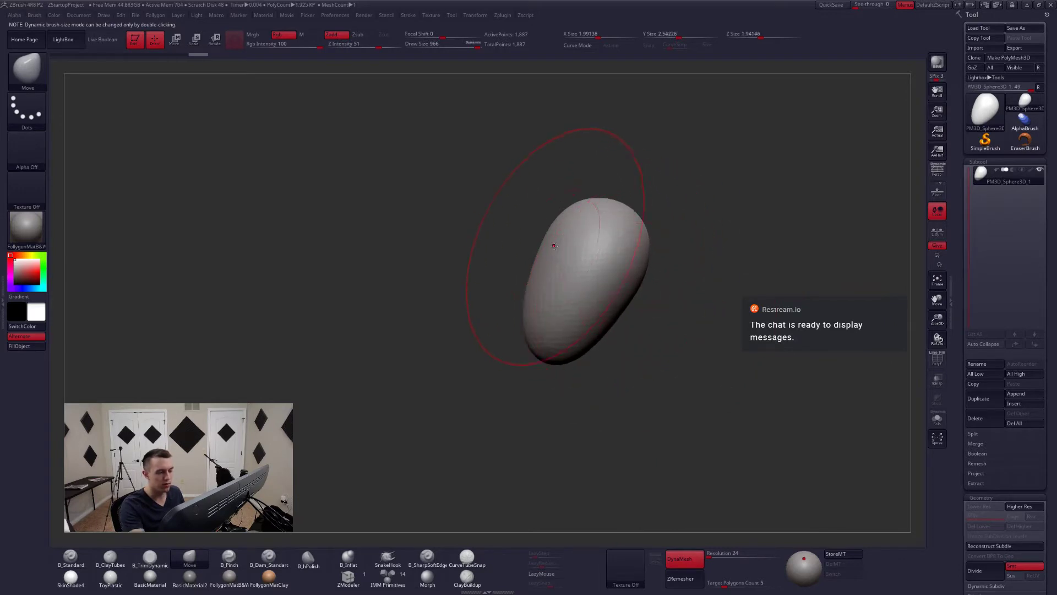
- Slim the egg shape in side view and narrow its sides in front view with the Move brush
drag(553, 246, 567, 250)
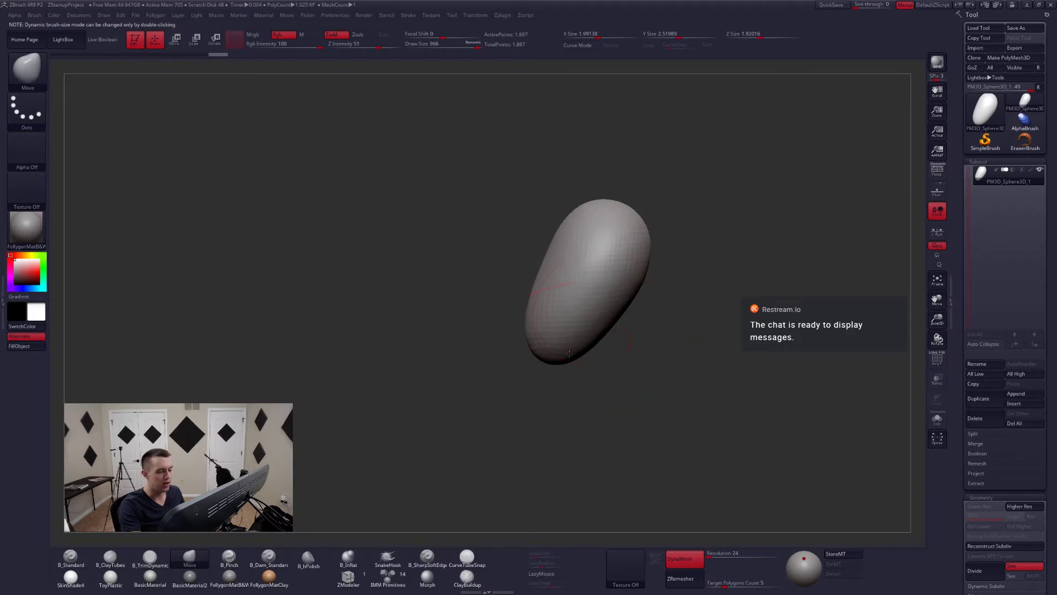
drag(569, 354, 573, 358)
shift+drag(672, 353, 546, 330)
key(s)
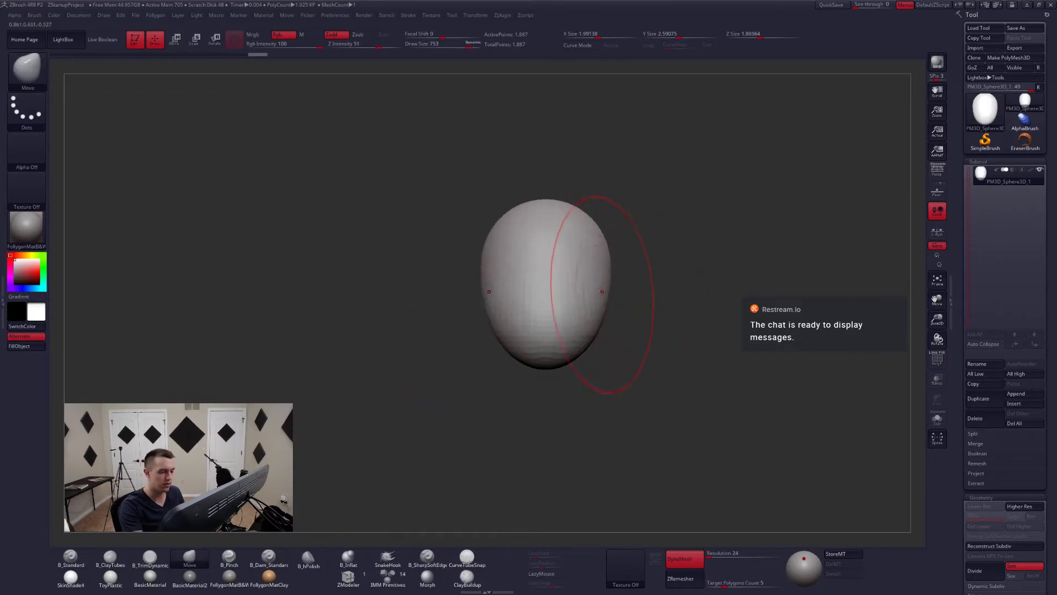
drag(609, 260, 604, 263)
key(s)
drag(582, 320, 568, 320)
- Trim the underside of the ribcage form flat with the TrimDynamic brush at draw sizes 493 and 567
key(3)
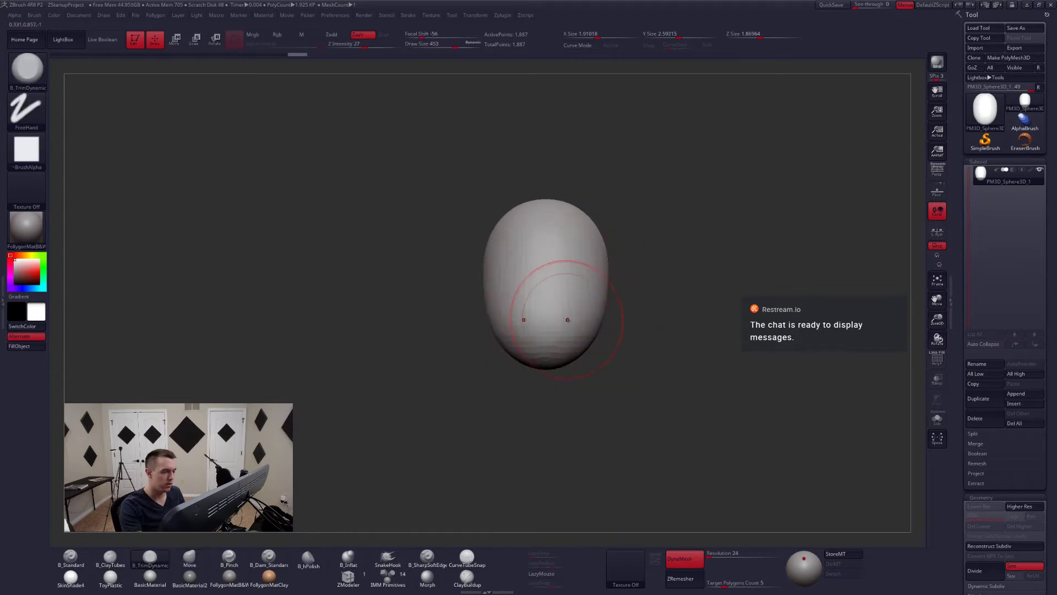
drag(580, 372, 570, 333)
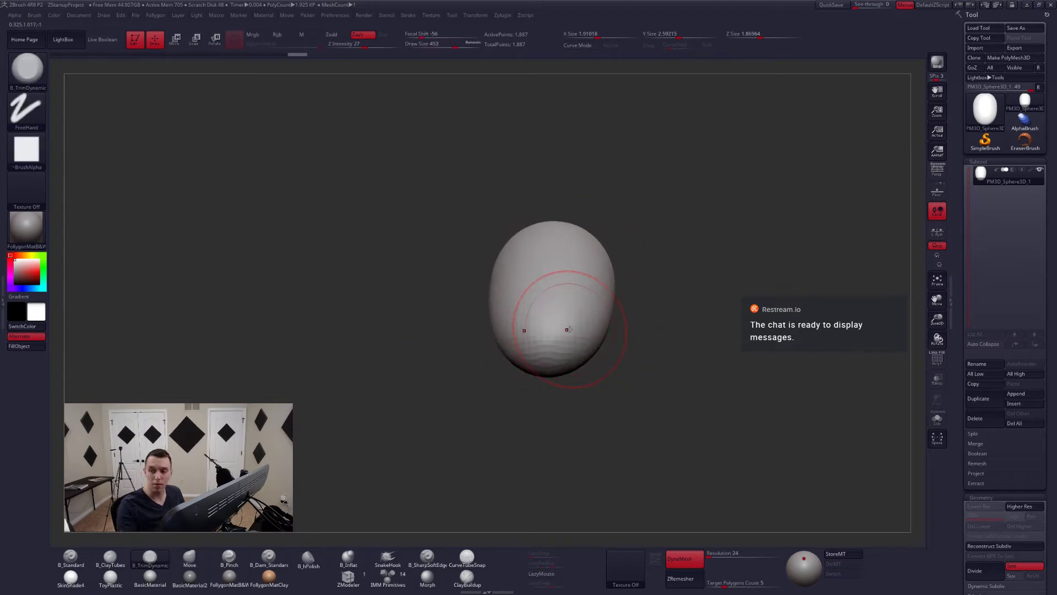
right_drag(557, 365, 544, 336)
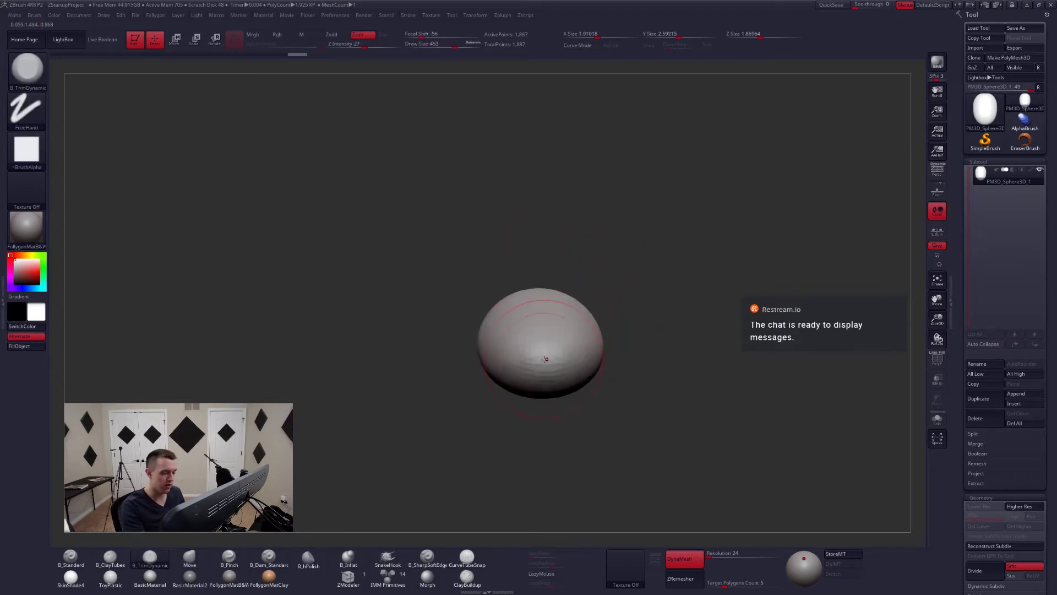
key(space)
mouse_move(551, 358)
mouse_down()
mouse_move(546, 370)
mouse_move(545, 361)
mouse_up()
shift+drag(552, 410, 557, 429)
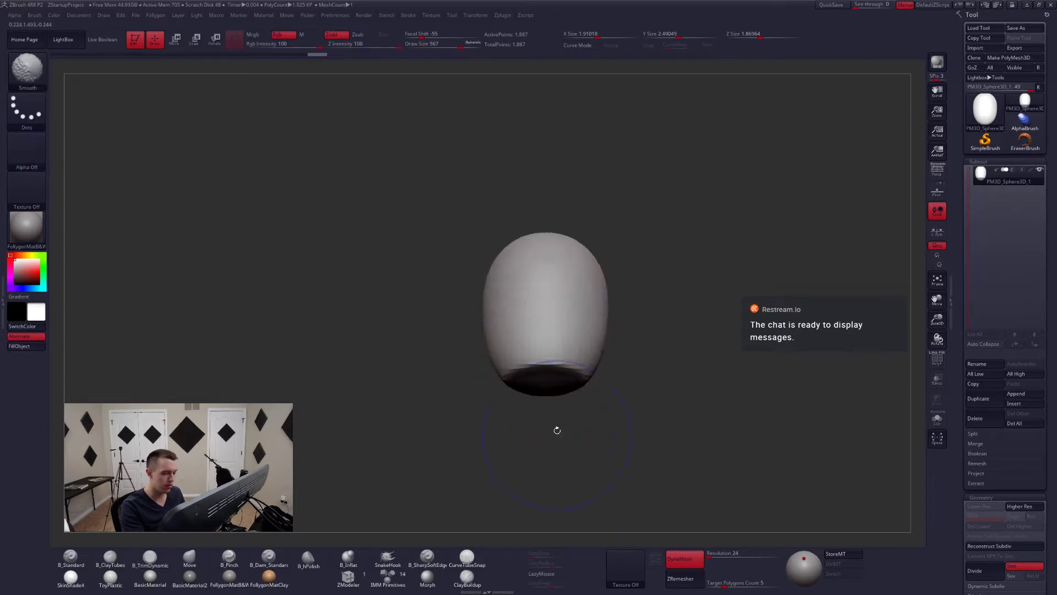
alt+right_drag(553, 385, 572, 368)
drag(572, 363, 569, 333)
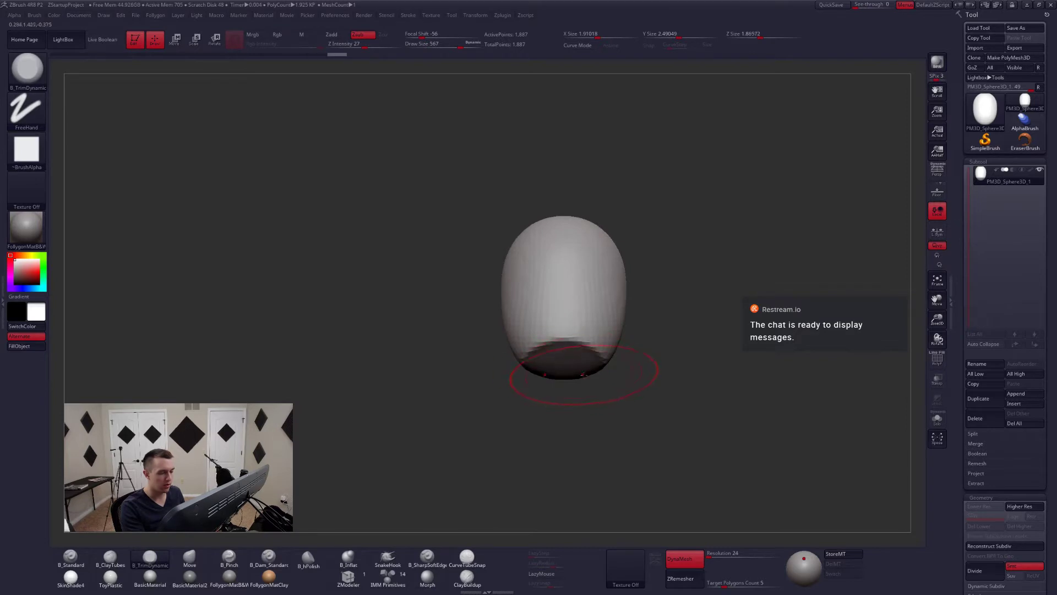
right_drag(585, 369, 582, 349)
drag(582, 348, 567, 350)
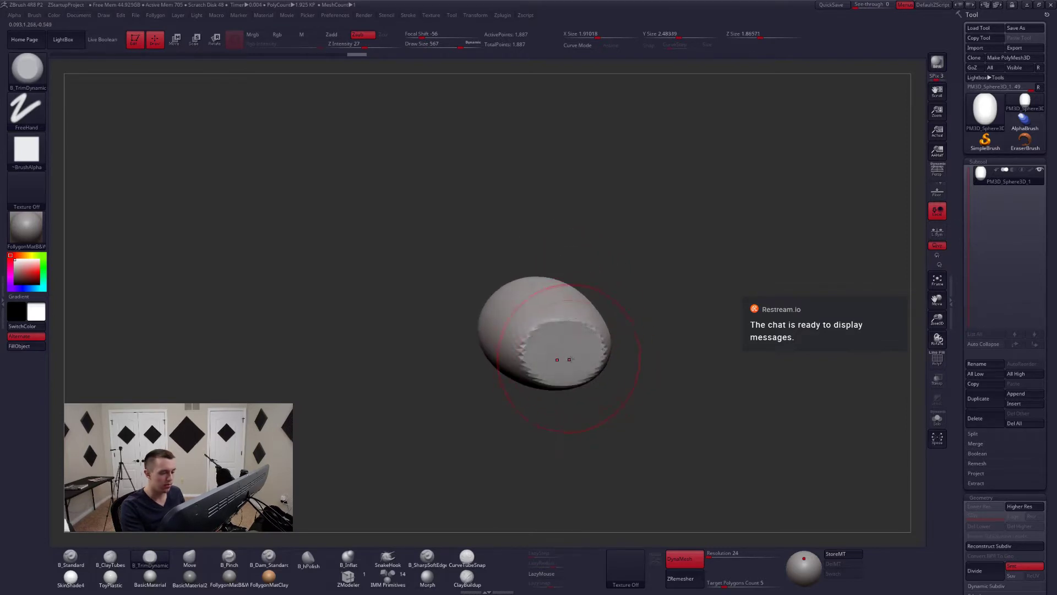
mouse_move(571, 410)
shift+mouse_down()
mouse_move(569, 432)
mouse_move(567, 383)
shift+mouse_up()
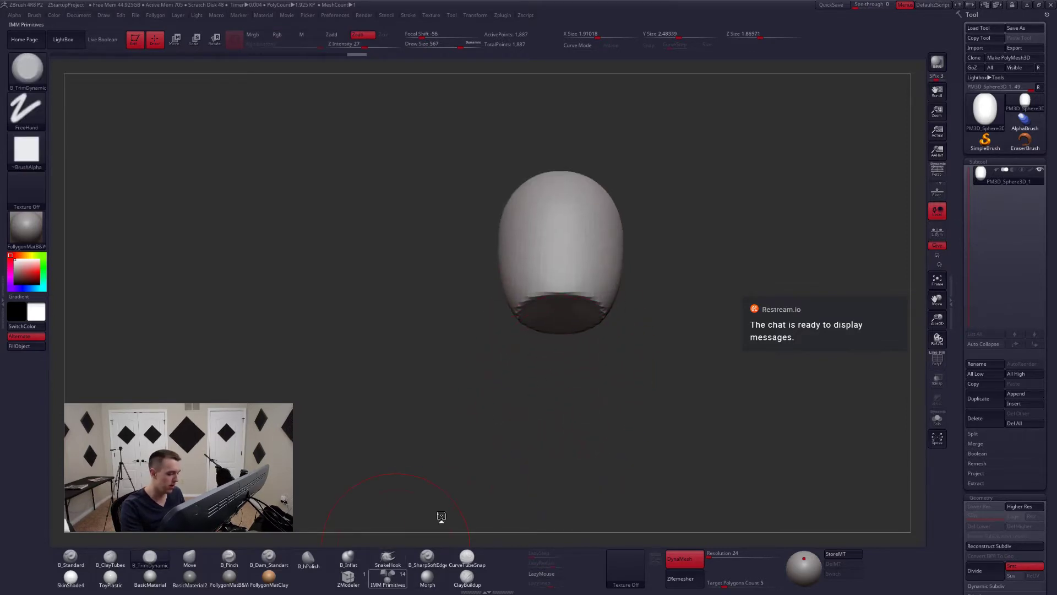
- Insert a sphere from the IMM Primitives brush beneath the flat underside of the ribcage form
click(388, 577)
key(comma)
key(comma)
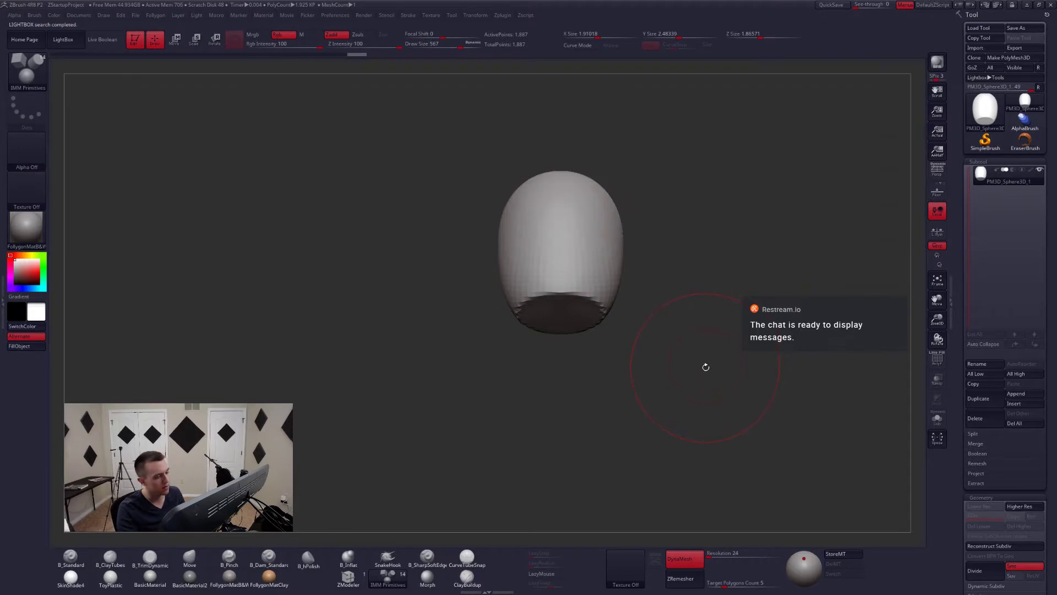
key(m)
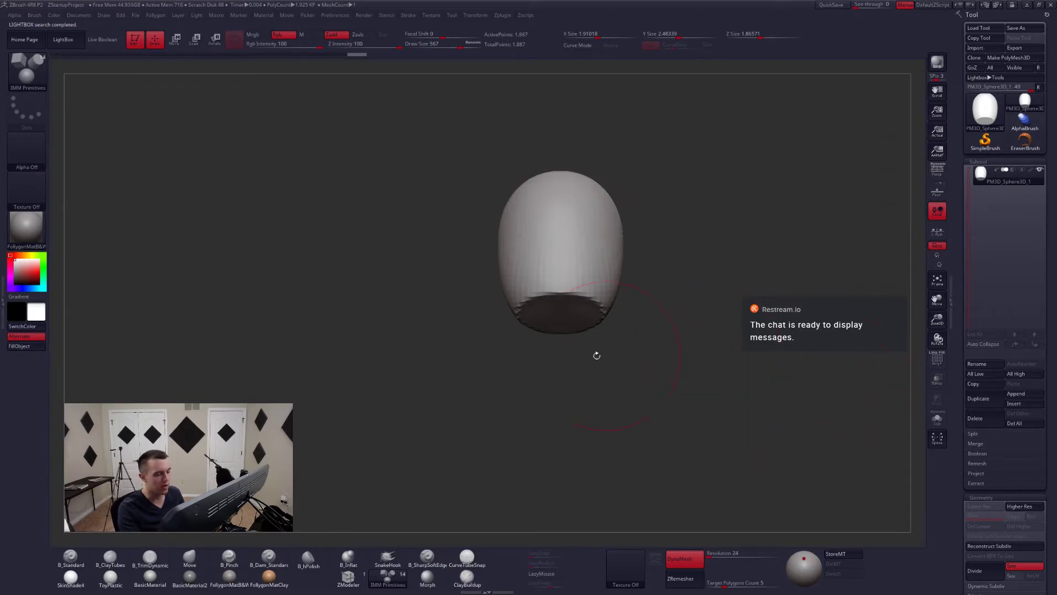
mouse_move(597, 356)
mouse_down()
mouse_move(584, 308)
mouse_move(550, 300)
mouse_move(568, 342)
mouse_up()
key(space)
shift+drag(570, 369, 566, 413)
- Shape the inserted sphere into a waist mass under the ribcage with the Move brush at draw size 704
key(b)
key(m)
key(v)
key(space)
drag(567, 297, 575, 296)
mouse_move(608, 322)
shift+mouse_down()
mouse_move(543, 304)
mouse_move(606, 288)
mouse_move(613, 329)
mouse_move(618, 304)
shift+mouse_up()
alt+right_drag(623, 292, 596, 332)
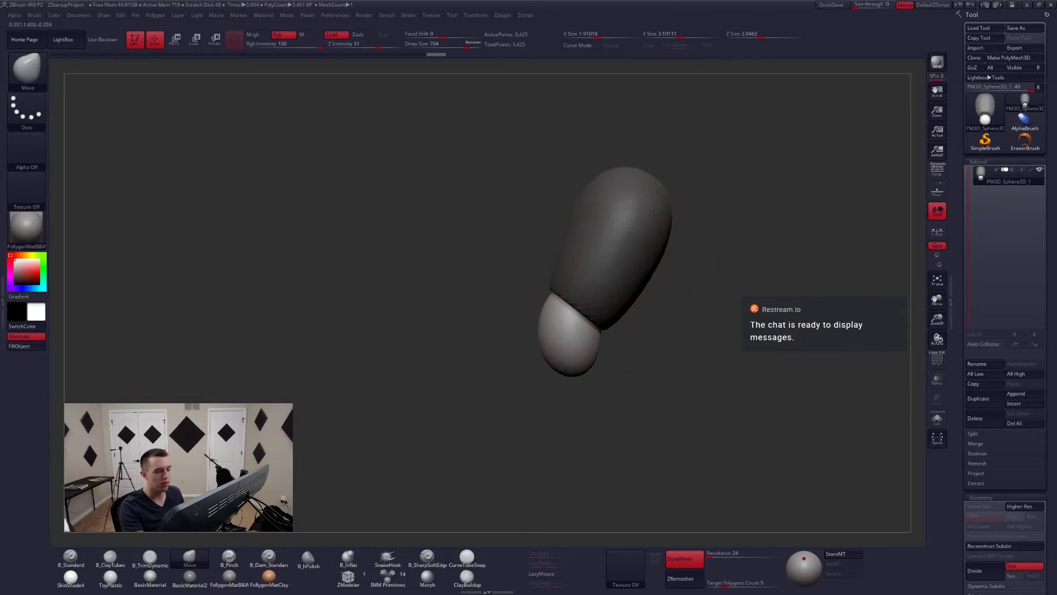
- Invert the mask and reshape the ribcage's side profile with the Move brush at draw size 773
ctrl+click(633, 323)
mouse_move(562, 270)
mouse_down()
mouse_move(545, 264)
mouse_move(603, 268)
mouse_up()
key(space)
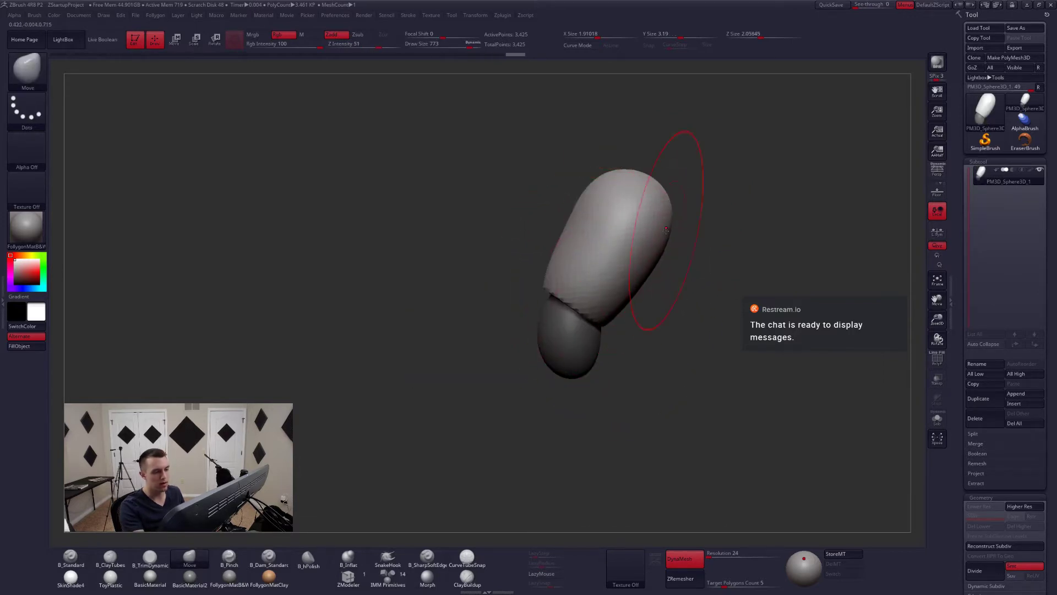
shift+right_drag(663, 309, 618, 319)
- Invert the mask and adjust the lower edge of the waist mass with the Move brush
ctrl+click(586, 341)
mouse_move(571, 347)
mouse_down()
mouse_move(585, 305)
mouse_move(556, 334)
mouse_move(562, 365)
mouse_move(567, 349)
mouse_move(546, 368)
mouse_up()
key(space)
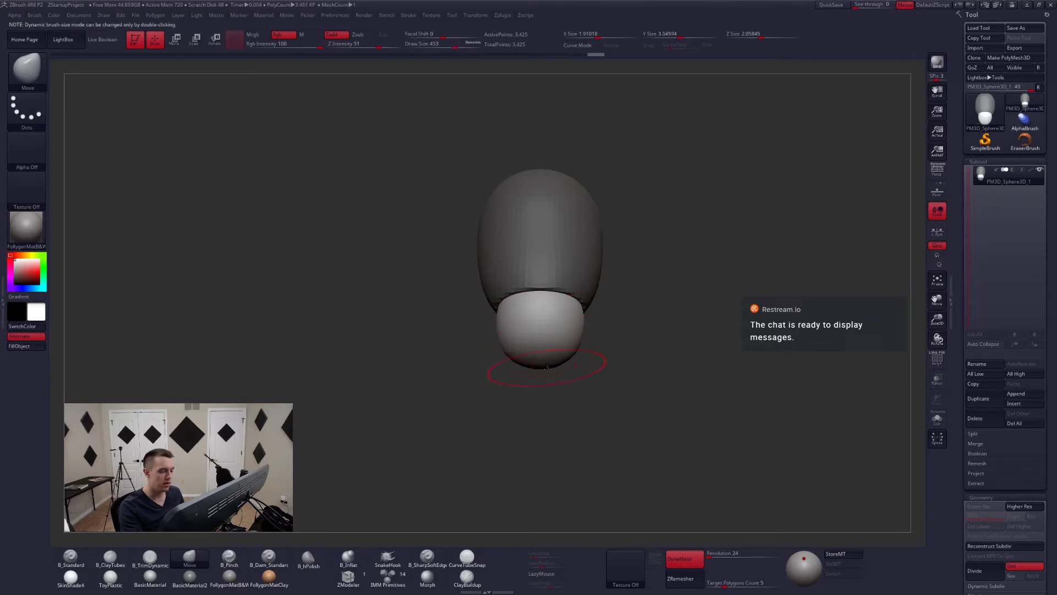
- Insert another IMM Primitives sphere below the waist mass for the pelvis
click(395, 578)
mouse_move(565, 421)
mouse_down()
mouse_move(574, 290)
mouse_move(582, 323)
mouse_move(561, 292)
mouse_move(574, 305)
mouse_up()
mouse_move(574, 306)
right_down()
mouse_move(585, 377)
mouse_move(570, 353)
right_up()
- Pull the pelvis sphere up against the waist and shape its side profile with the Move brush at draw sizes 611 and 676
key(b)
key(m)
key(v)
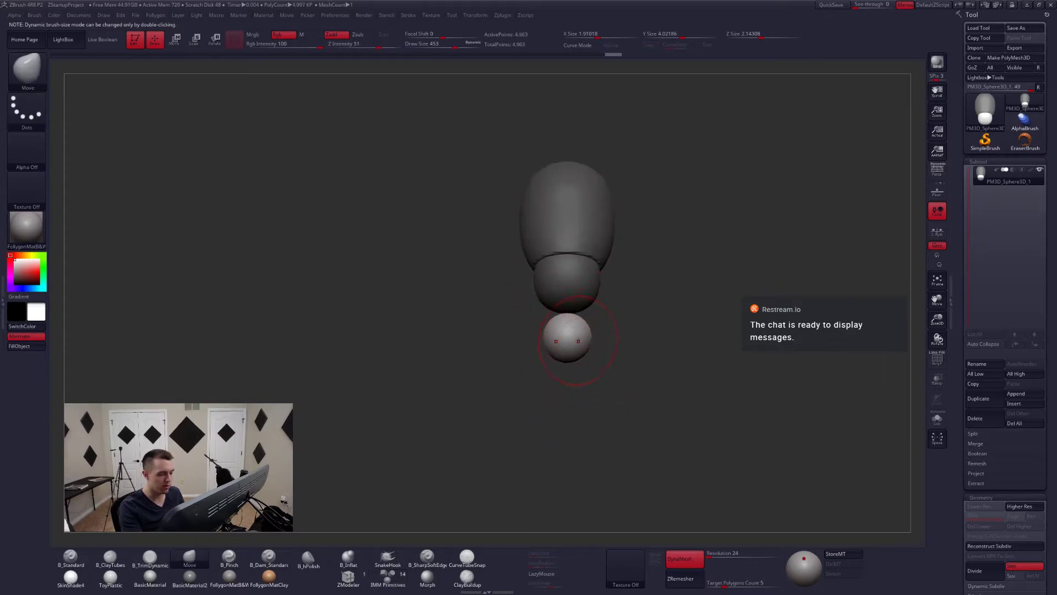
key(s)
mouse_move(573, 347)
mouse_down()
mouse_move(604, 319)
mouse_move(597, 351)
mouse_up()
shift+right_drag(597, 349, 551, 347)
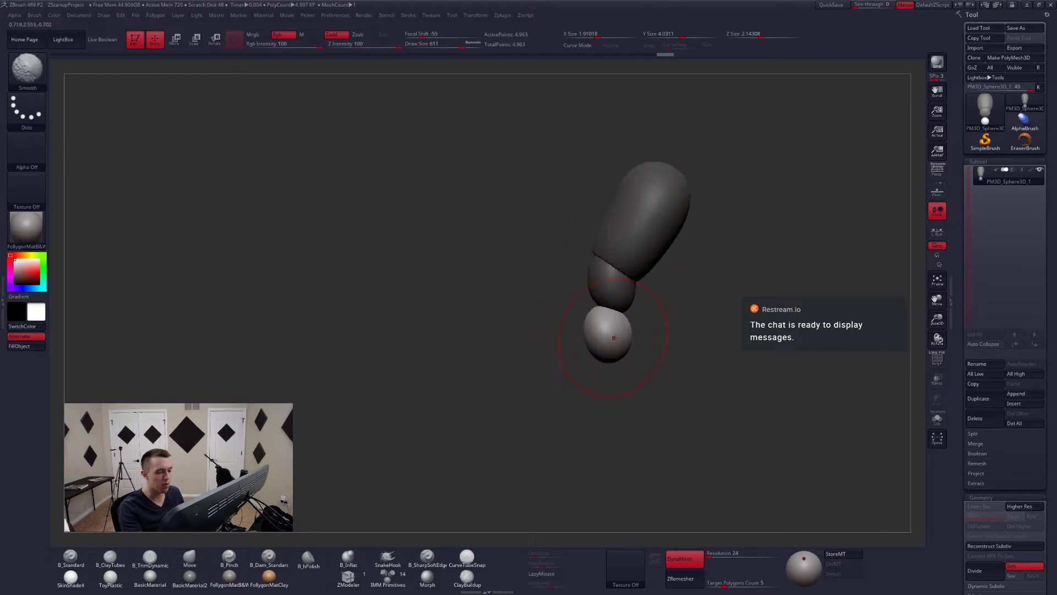
drag(613, 335, 618, 330)
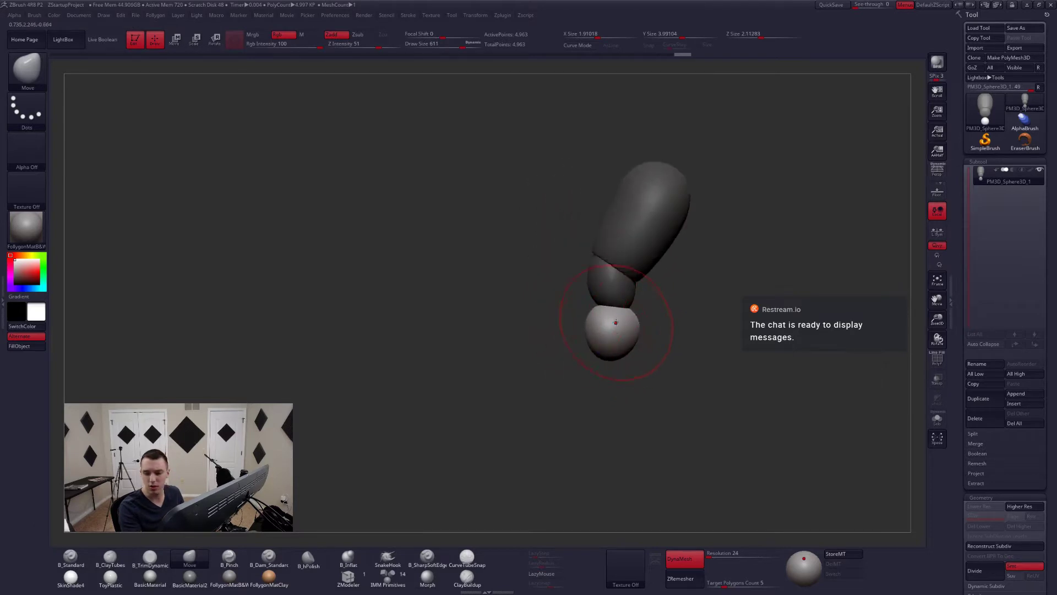
key(space)
drag(632, 325, 638, 313)
alt+right_drag(646, 312, 618, 323)
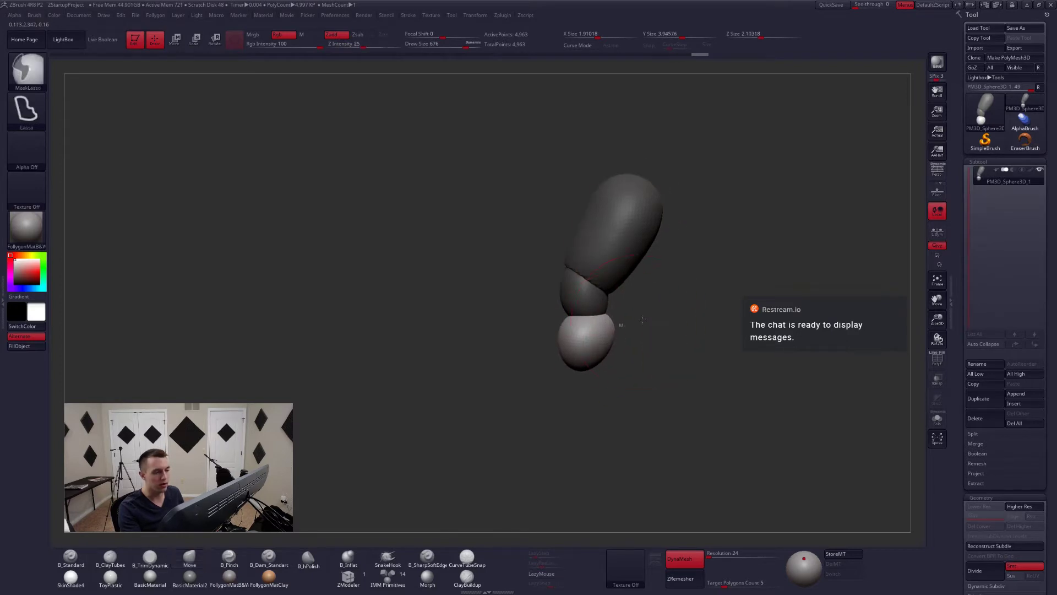
- Invert the mask and adjust the ribcage's side profile with the Move brush at draw size 1000
ctrl+click(619, 324)
key(space)
drag(642, 244, 654, 243)
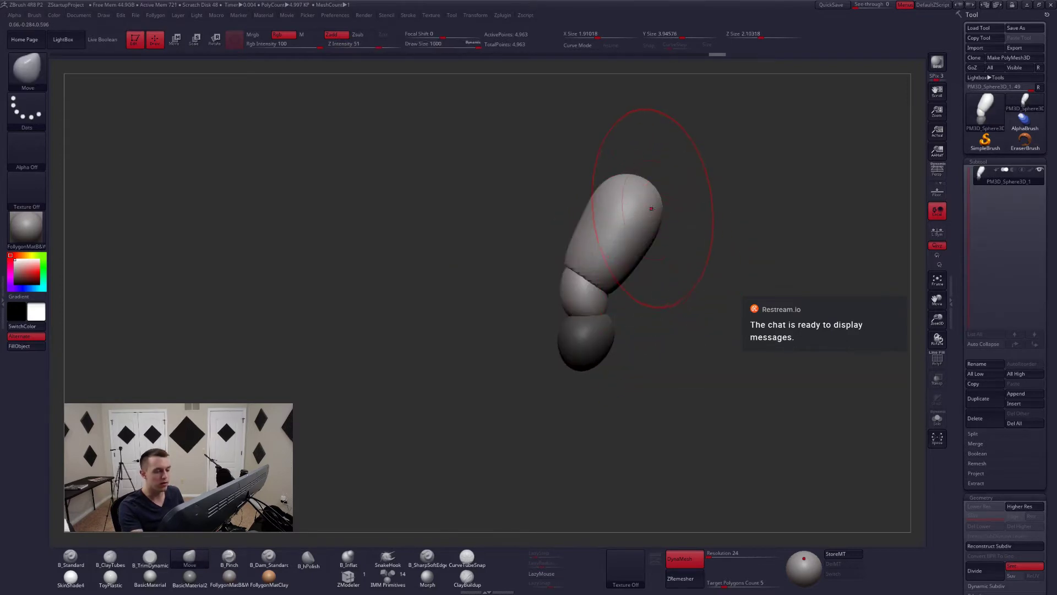
- Invert the mask and refine the pelvis mass from the front and side with the Move brush
ctrl+click(619, 347)
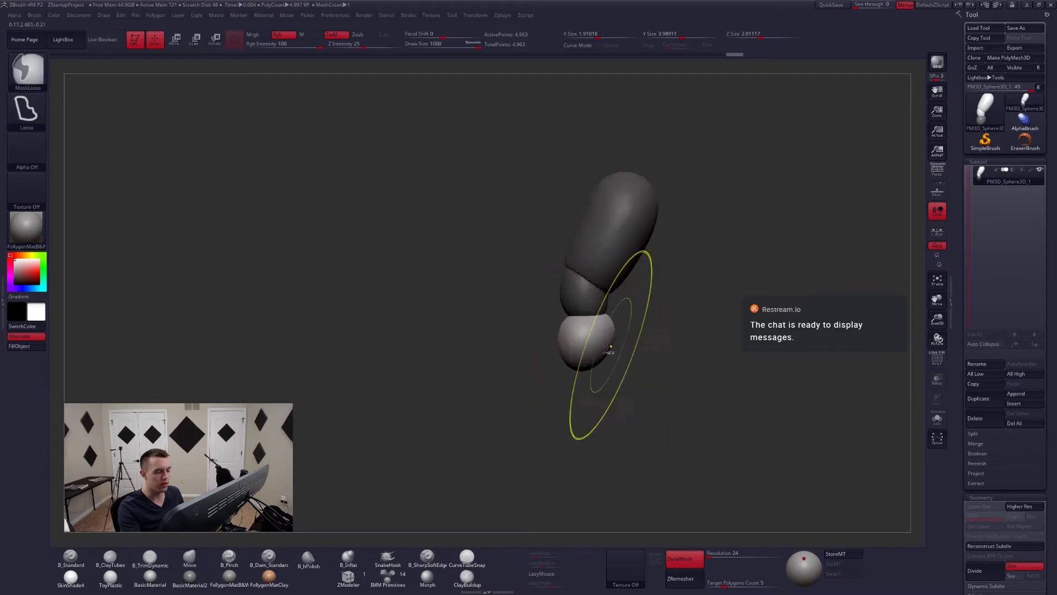
drag(609, 349, 581, 342)
shift+right_drag(580, 342, 617, 337)
mouse_move(587, 324)
mouse_down()
mouse_move(579, 319)
mouse_move(555, 343)
mouse_move(579, 333)
mouse_move(572, 357)
mouse_up()
key(space)
right_drag(576, 366, 556, 373)
drag(556, 374, 554, 352)
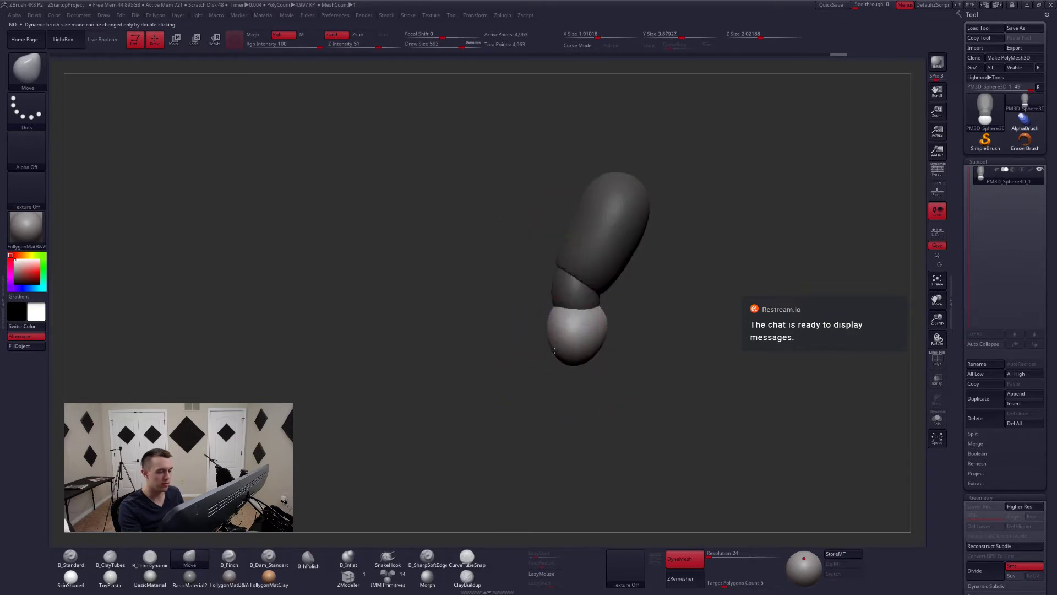
- DynaMesh the torso masses together and trim the pelvis's lower sides into a taper with TrimDynamic at draw size 484
mouse_move(596, 325)
mouse_down()
mouse_move(578, 315)
mouse_move(587, 342)
mouse_move(621, 364)
mouse_move(592, 334)
mouse_move(574, 341)
mouse_move(597, 390)
mouse_move(615, 375)
mouse_move(599, 404)
mouse_move(624, 413)
mouse_move(703, 350)
mouse_move(646, 395)
mouse_up()
key(space)
key(3)
mouse_move(570, 430)
mouse_down()
mouse_move(573, 352)
mouse_move(595, 368)
mouse_move(586, 342)
mouse_up()
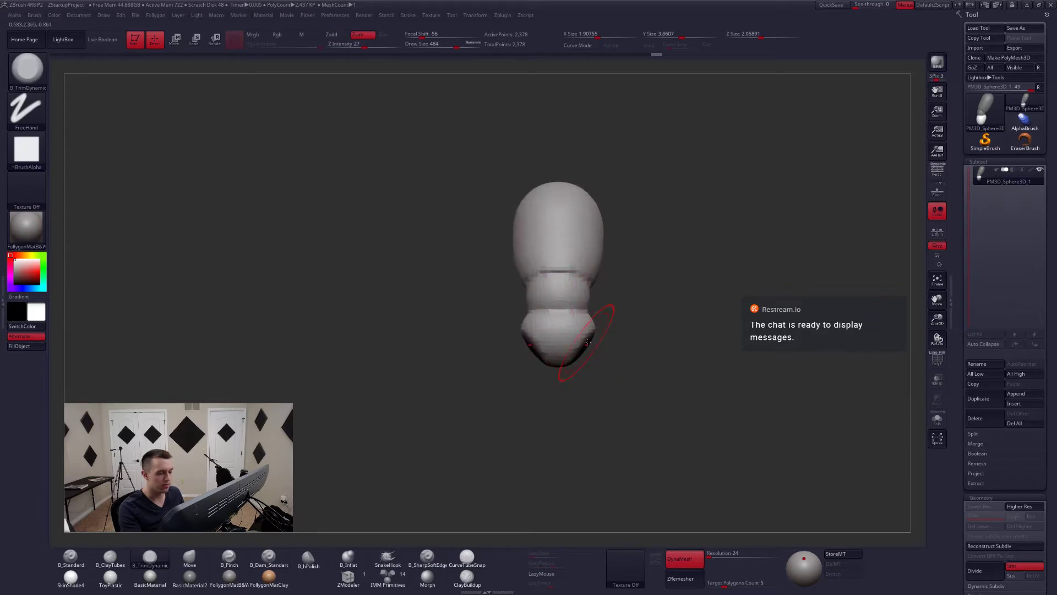
key(space)
drag(602, 408, 604, 475)
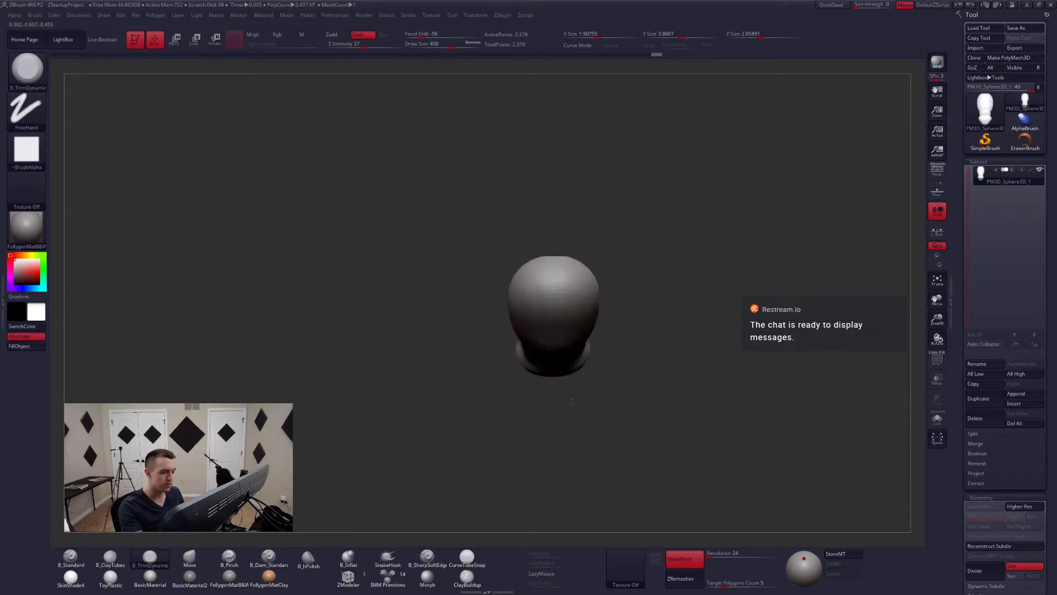
- Try masking everything except a small neck patch on top of the ribcage at draw size 217
key(space)
drag(558, 287, 554, 288)
right_drag(557, 303, 559, 287)
key(ctrl+shift+space)
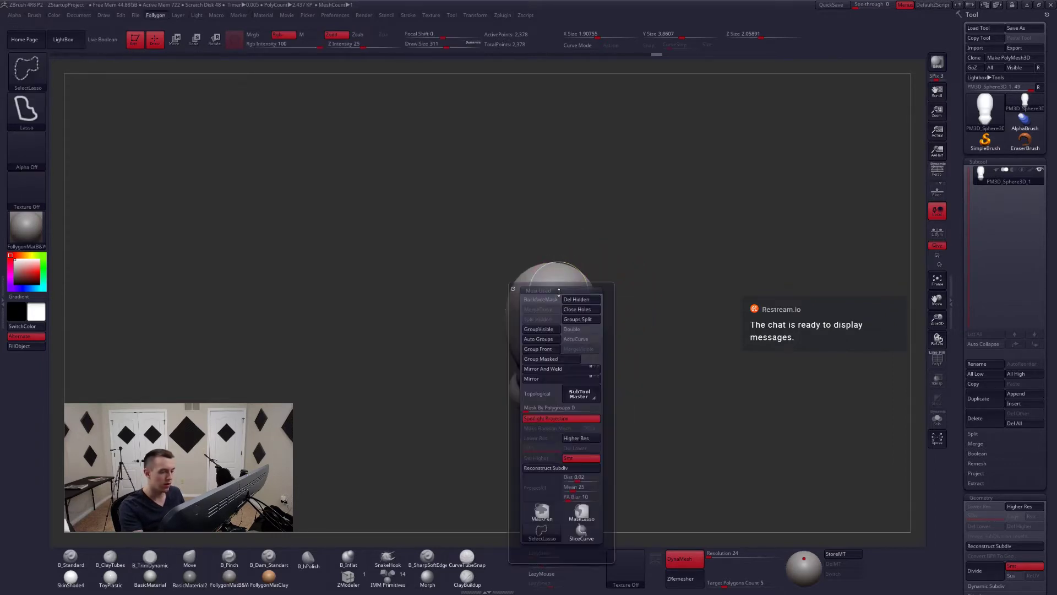
key(space)
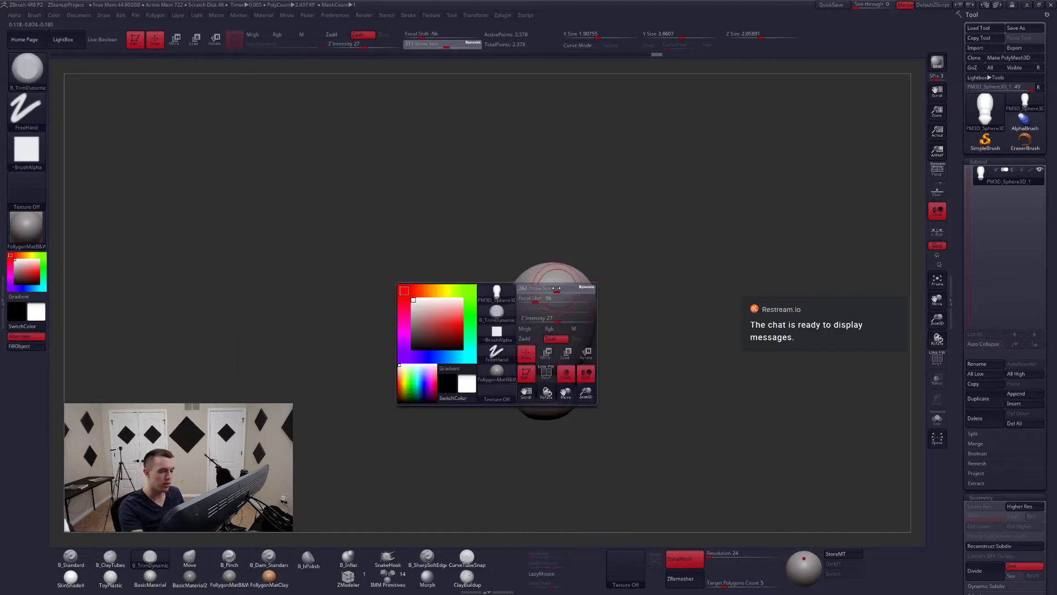
key(ctrl)
right_drag(555, 286, 574, 257)
ctrl+click(575, 258)
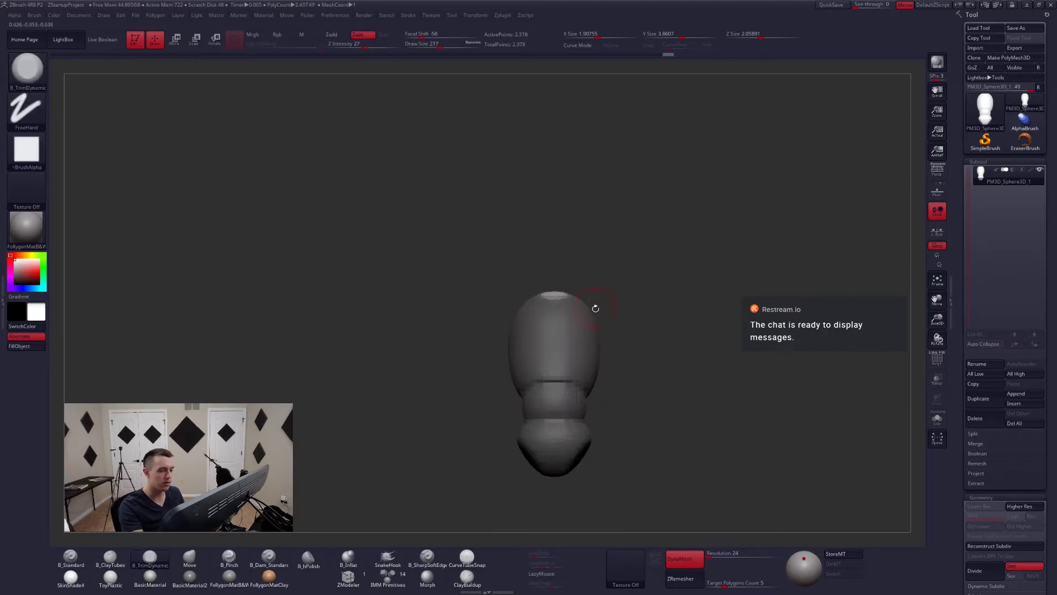
- Try extruding the neck from the unmasked patch with the Transpose line, then DynaMesh and smooth its base
right_drag(594, 306, 583, 302)
key(w)
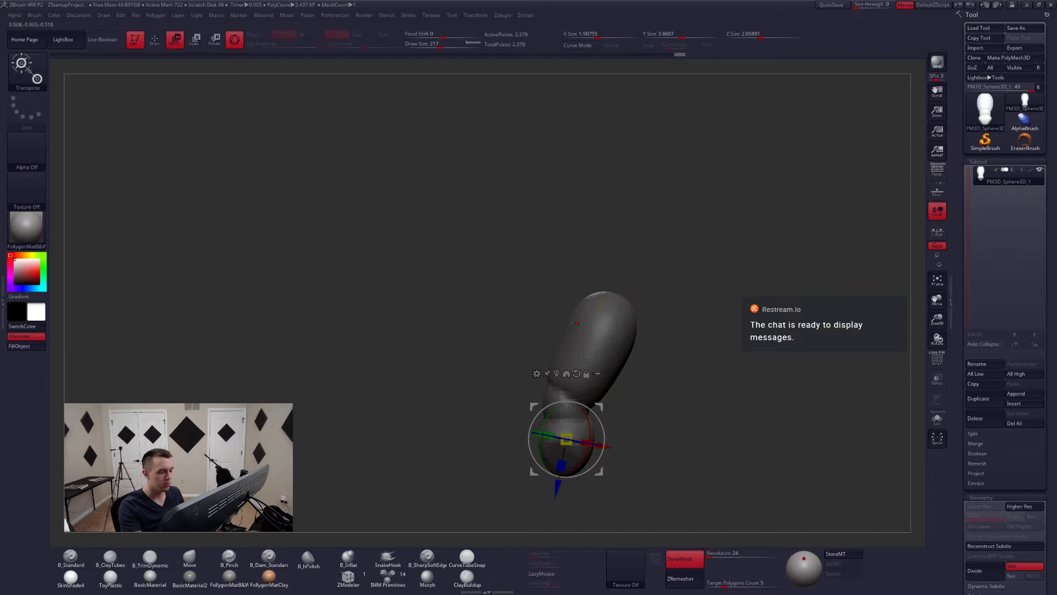
click(234, 39)
drag(592, 296, 622, 366)
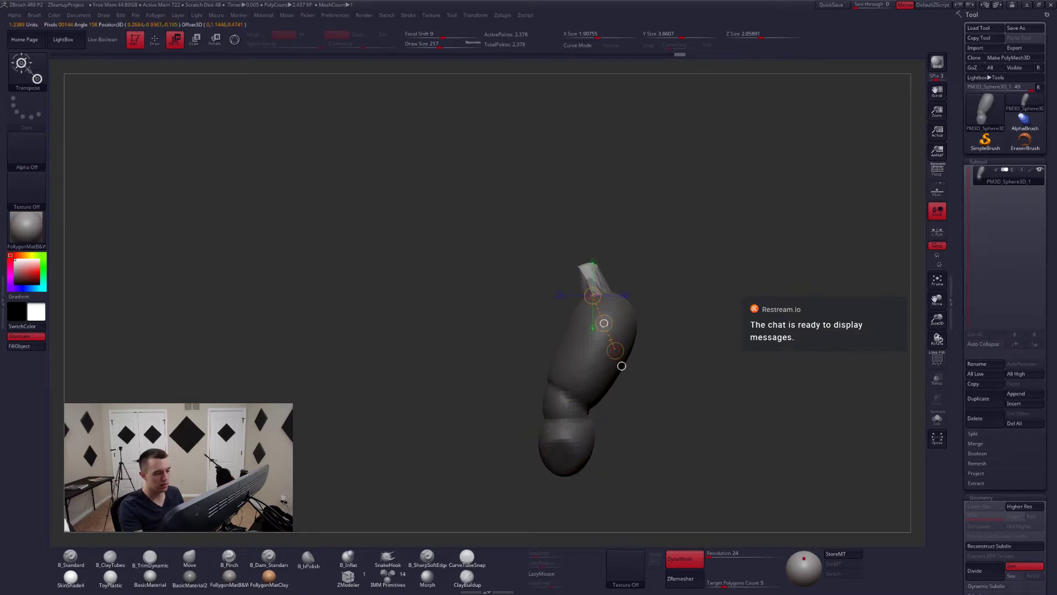
key(q)
ctrl+drag(642, 292, 652, 309)
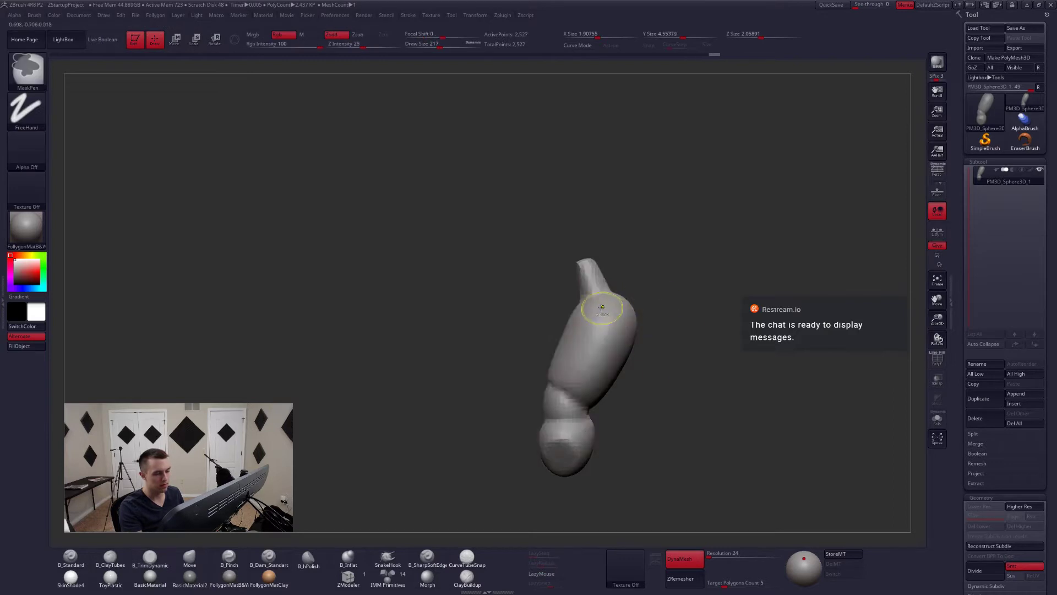
mouse_move(599, 334)
right_down()
mouse_move(618, 413)
mouse_move(587, 430)
mouse_move(587, 308)
right_up()
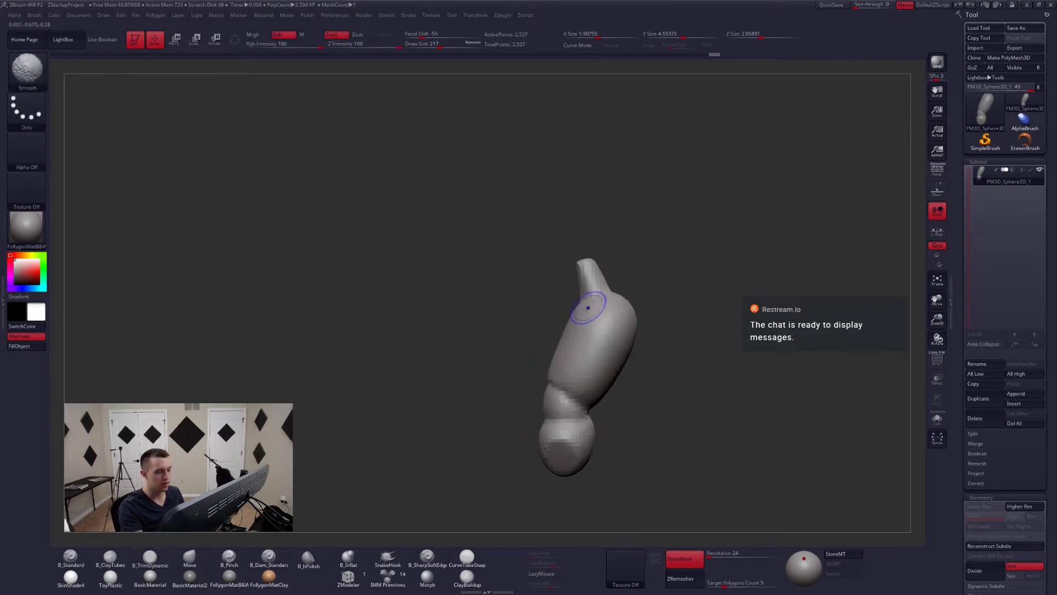
- Try reshaping the neck with the Move brush at draw size 517, and undo the whole neck extrusion
key(ctrl+space)
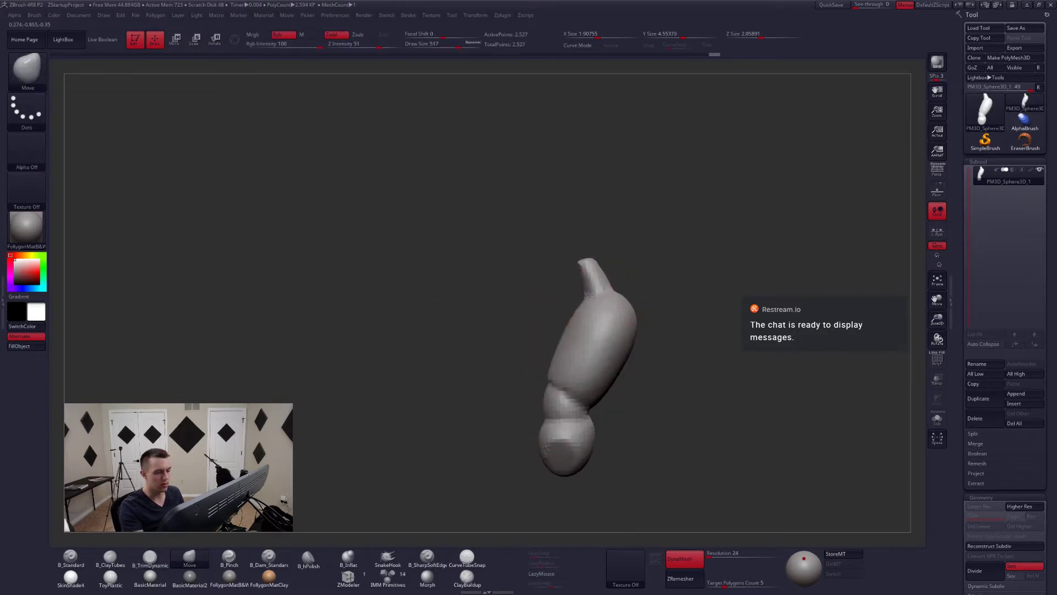
mouse_move(589, 294)
mouse_down()
mouse_move(646, 329)
mouse_move(583, 281)
mouse_up()
key(ctrl+z)
key(ctrl+z)
key(ctrl+z)
- Mask all but a small round patch on top of the ribcage at draw size 177
key(space)
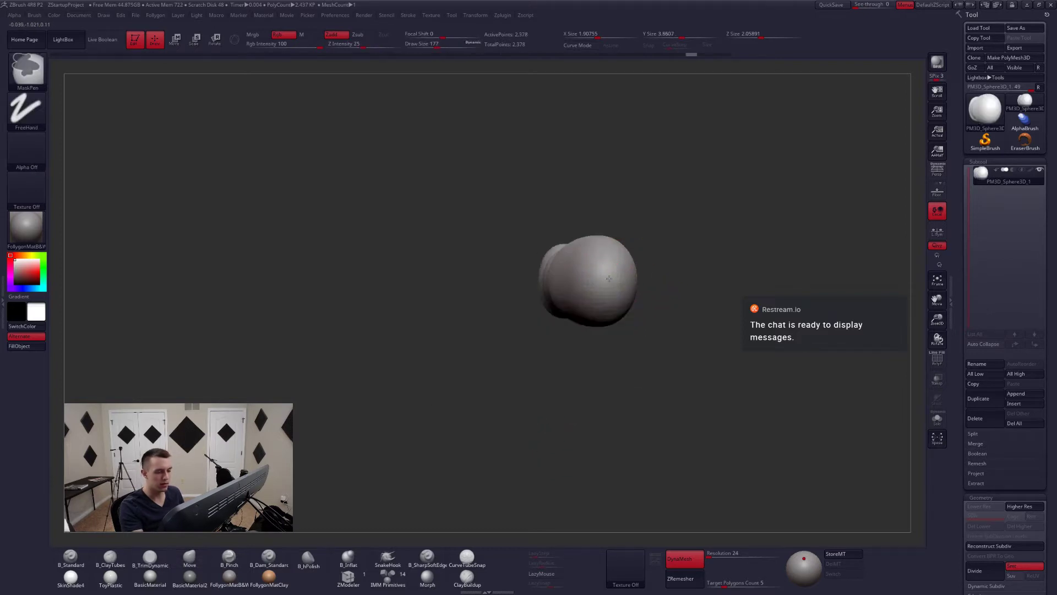
ctrl+click(660, 282)
drag(660, 282, 654, 242)
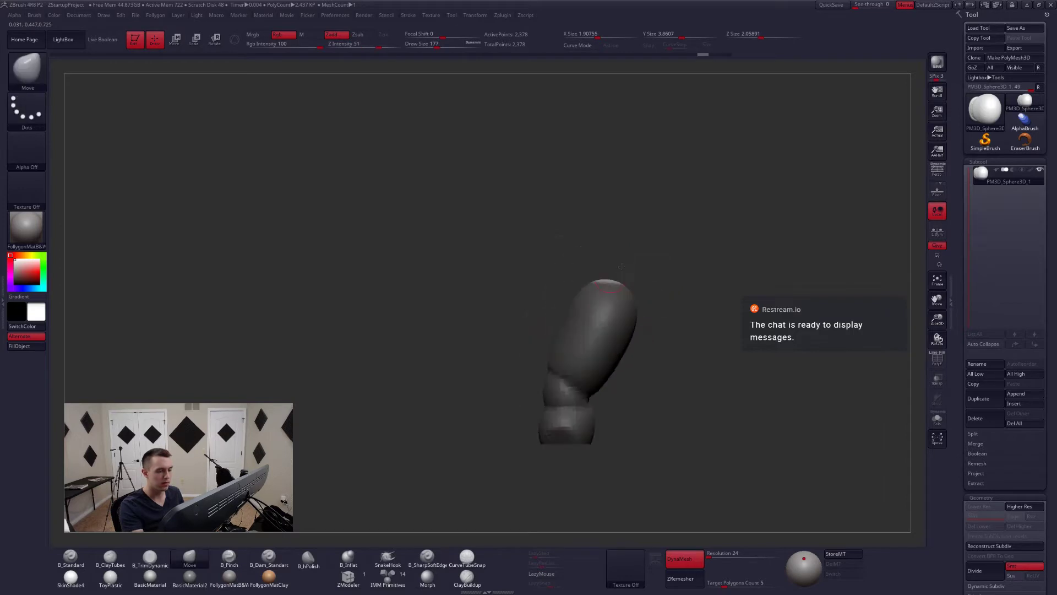
- Pull the unmasked patch up and forward into a neck with the Transpose line, then clear the mask and DynaMesh
key(w)
drag(607, 281, 626, 328)
drag(607, 282, 600, 272)
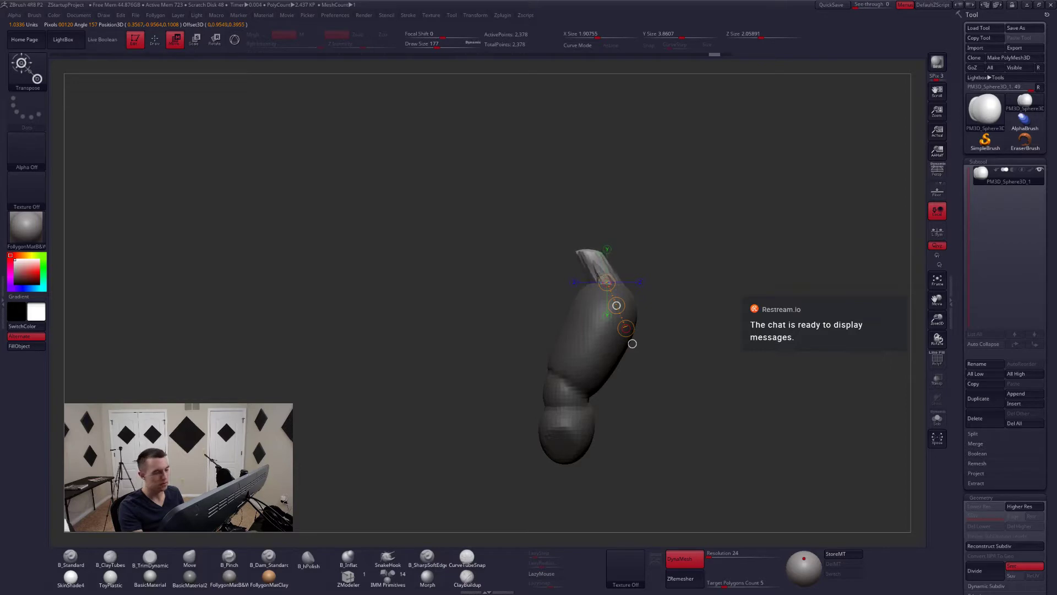
key(q)
ctrl+drag(657, 282, 665, 337)
ctrl+drag(725, 300, 732, 294)
drag(677, 289, 734, 252)
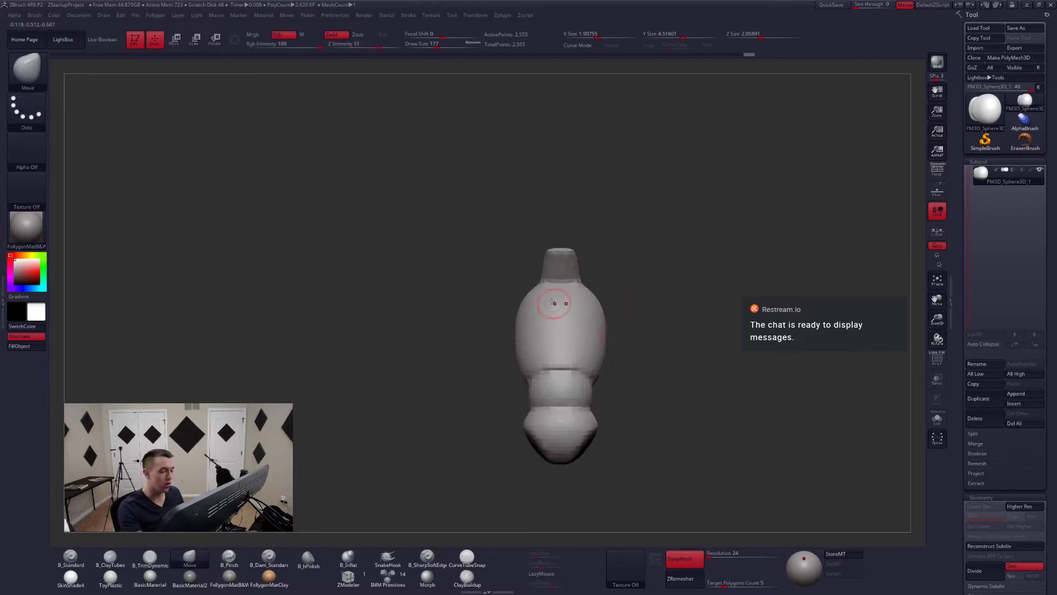
- Refine the neck and upper ribcage from several sides with ClayTubes at draw size 293 and Move at draw size 262
mouse_move(607, 342)
mouse_down()
mouse_move(564, 331)
mouse_move(589, 328)
mouse_move(530, 297)
mouse_up()
key(shift)
right_click(472, 323)
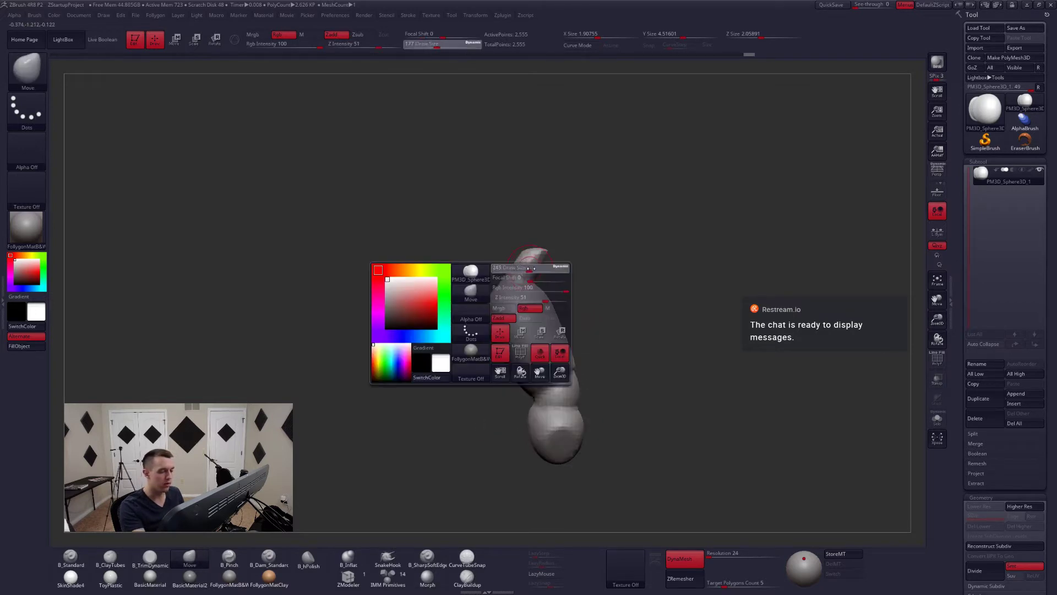
drag(471, 324, 593, 293)
key(2)
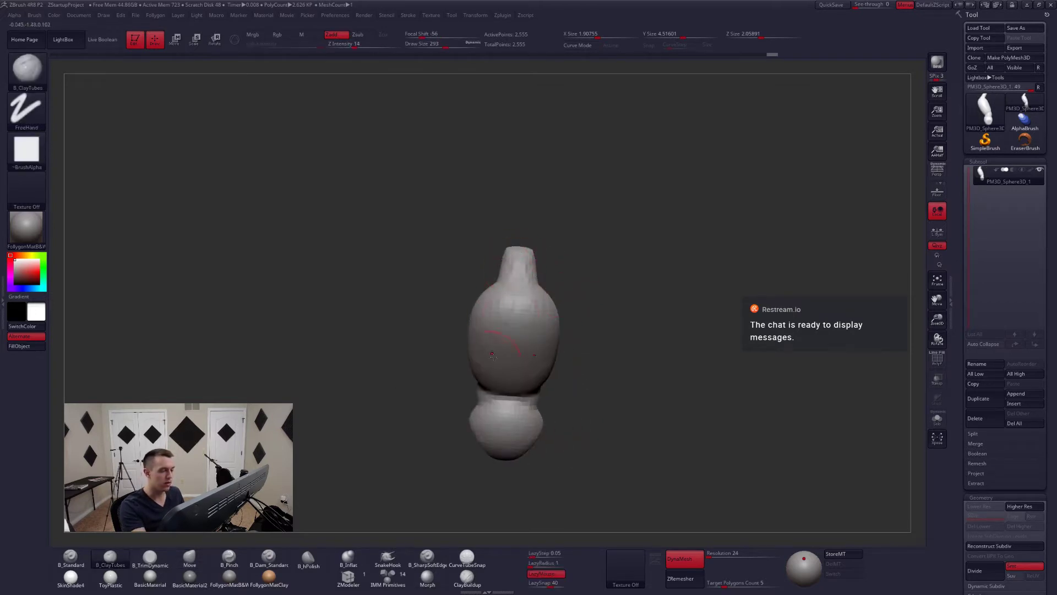
mouse_move(492, 357)
mouse_down()
mouse_move(566, 328)
mouse_move(622, 331)
mouse_move(611, 384)
mouse_up()
key(4)
key(space)
key(space)
drag(579, 302, 570, 304)
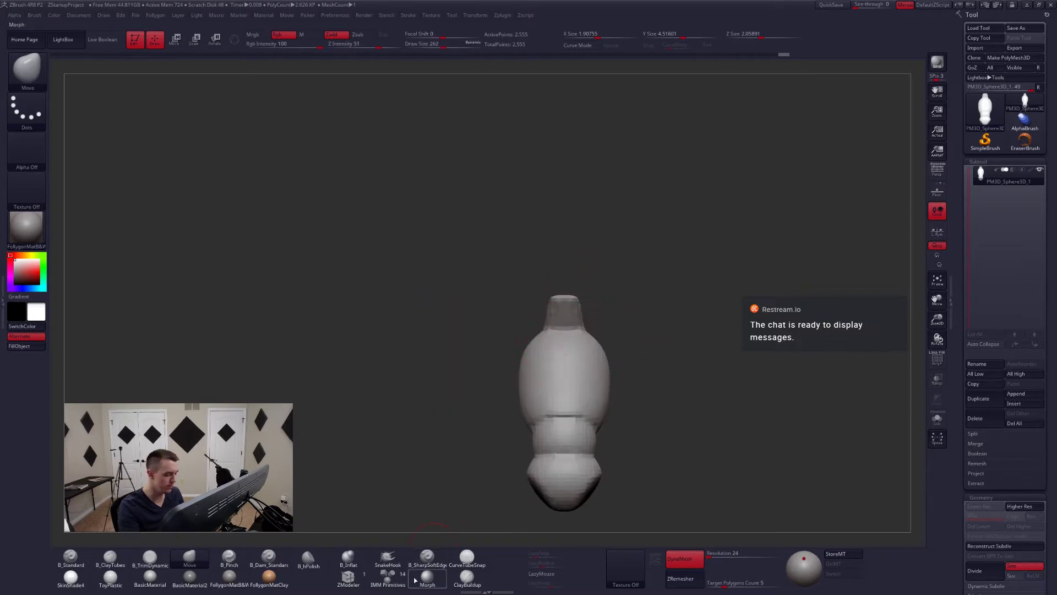
- Insert an IMM Primitives sphere above the neck for the head
click(388, 578)
drag(485, 386, 556, 423)
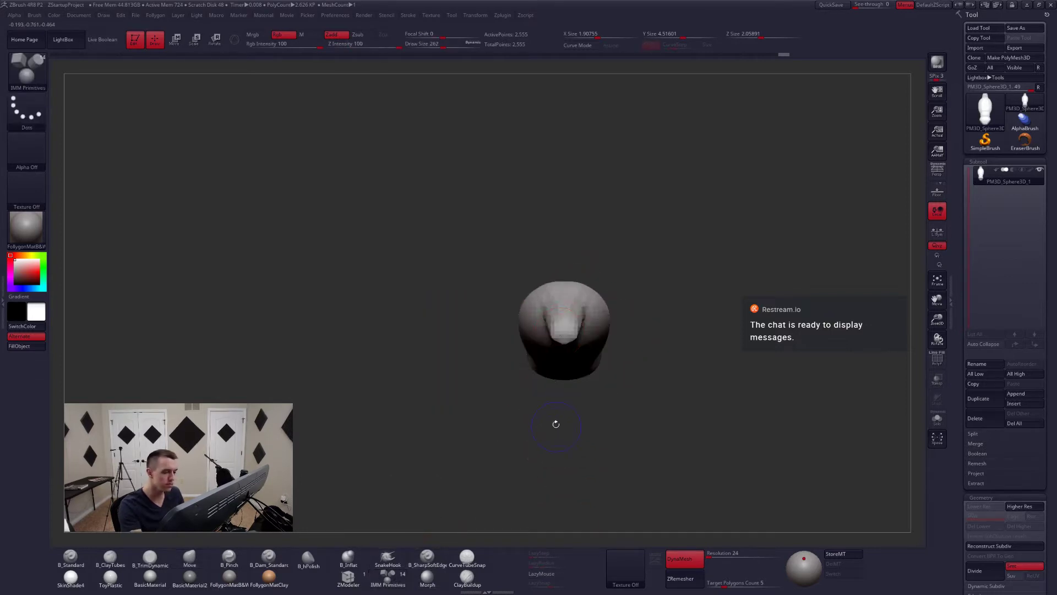
drag(566, 345, 569, 357)
drag(573, 397, 583, 314)
- Shape the head sphere from the front and side into a tapered skull with the Move brush at draw sizes 453 and 611
key(b)
key(m)
key(v)
key(space)
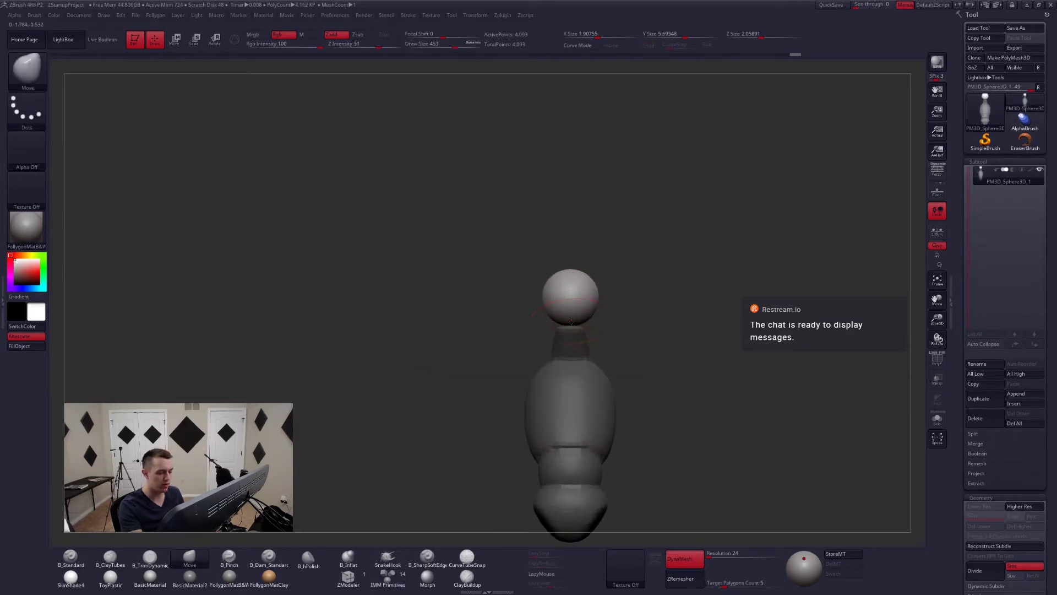
shift+right_drag(588, 335, 557, 327)
key(space)
drag(558, 327, 566, 324)
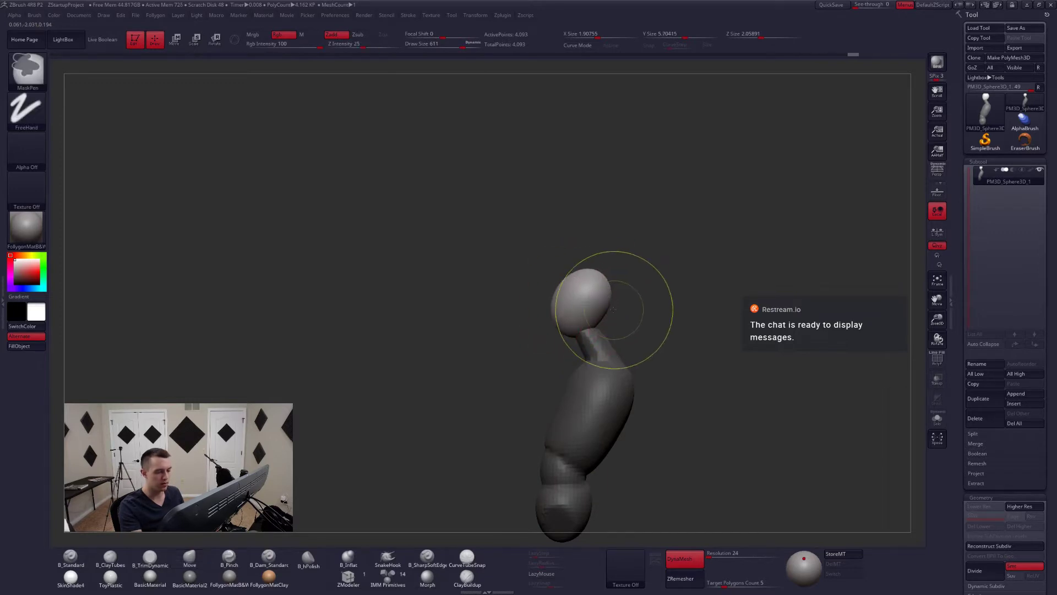
- Recess the head's lower rear corner behind the jaw, masking that area and isolating the head
mouse_move(613, 308)
ctrl+mouse_down()
mouse_move(583, 311)
mouse_move(577, 366)
ctrl+mouse_up()
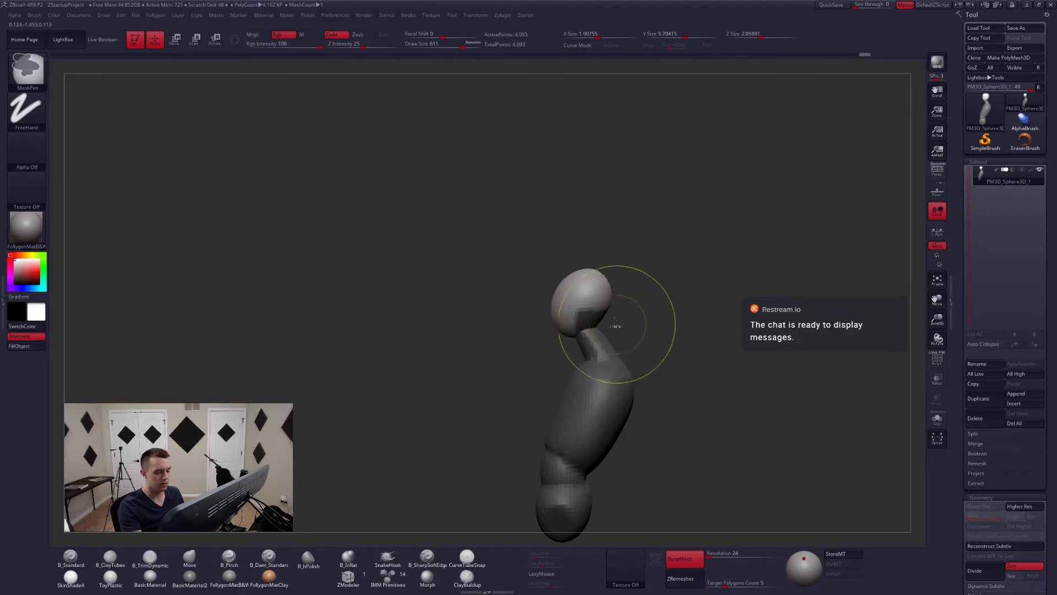
mouse_move(616, 306)
ctrl+mouse_down()
mouse_move(639, 323)
mouse_move(601, 302)
mouse_move(575, 362)
mouse_move(592, 319)
ctrl+mouse_up()
key(space)
ctrl+shift+click(597, 300)
ctrl+click(616, 349)
ctrl+click(616, 321)
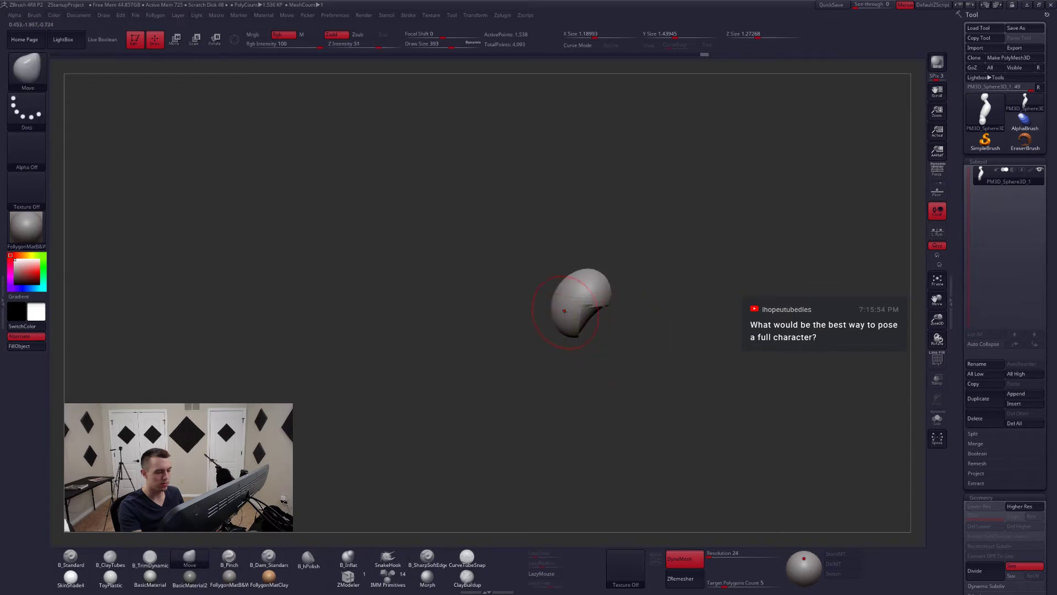
- Reshape the skull's profile with the Move brush at draw size 430 and lower the head onto the neck with the Transpose line
ctrl+shift+click(555, 349)
key(w)
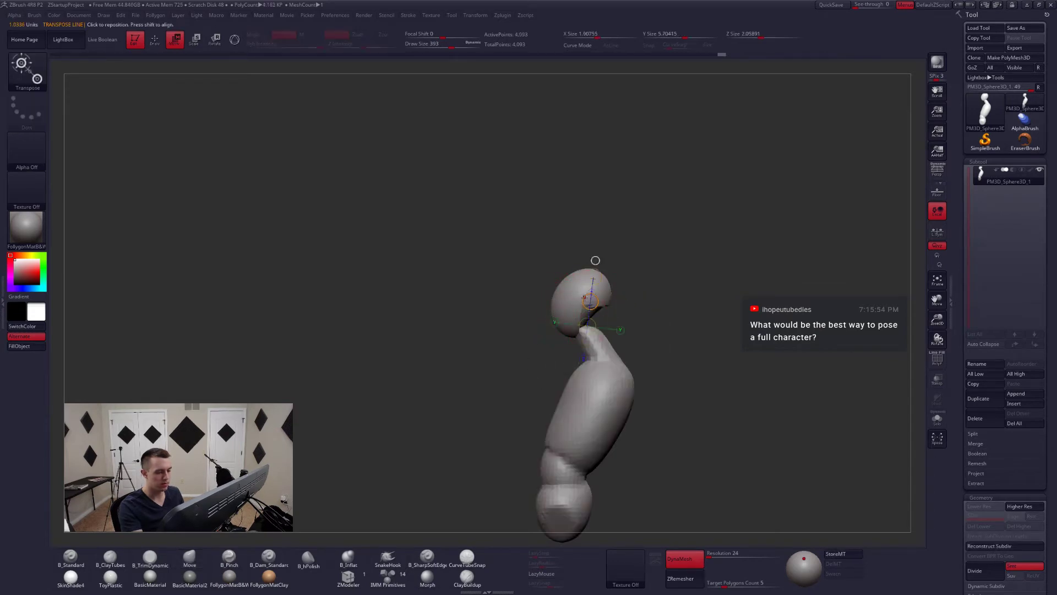
key(q)
key(space)
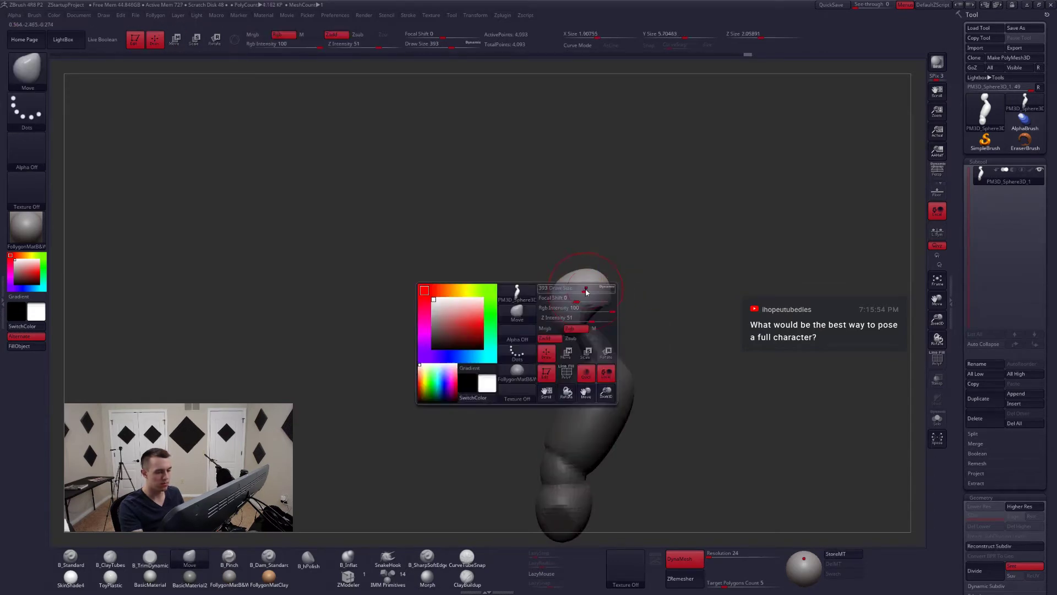
drag(585, 292, 588, 292)
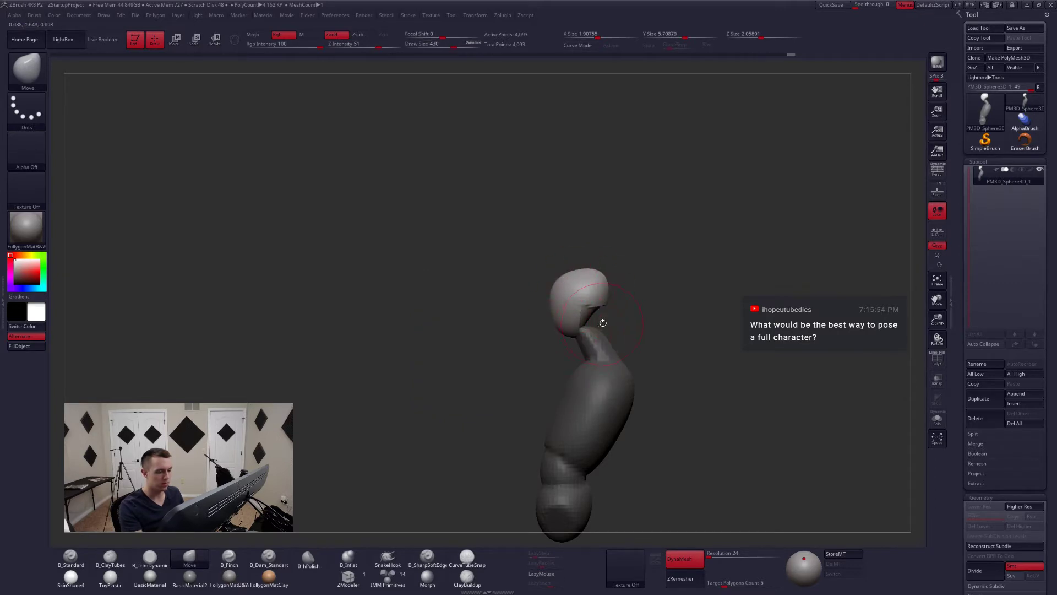
key(w)
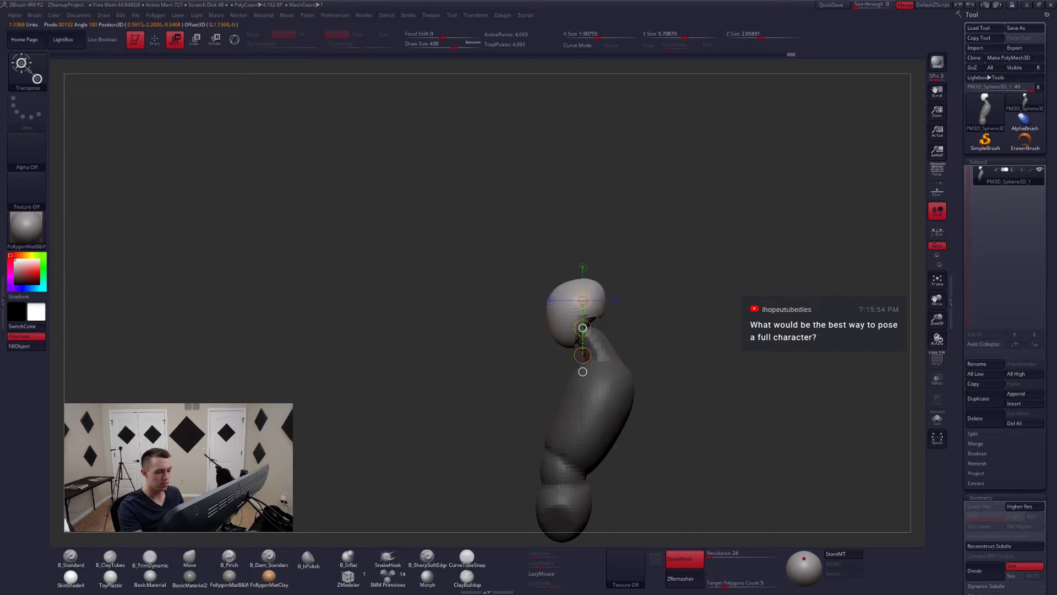
key(q)
mouse_move(583, 328)
mouse_down()
mouse_move(609, 356)
mouse_move(597, 334)
mouse_up()
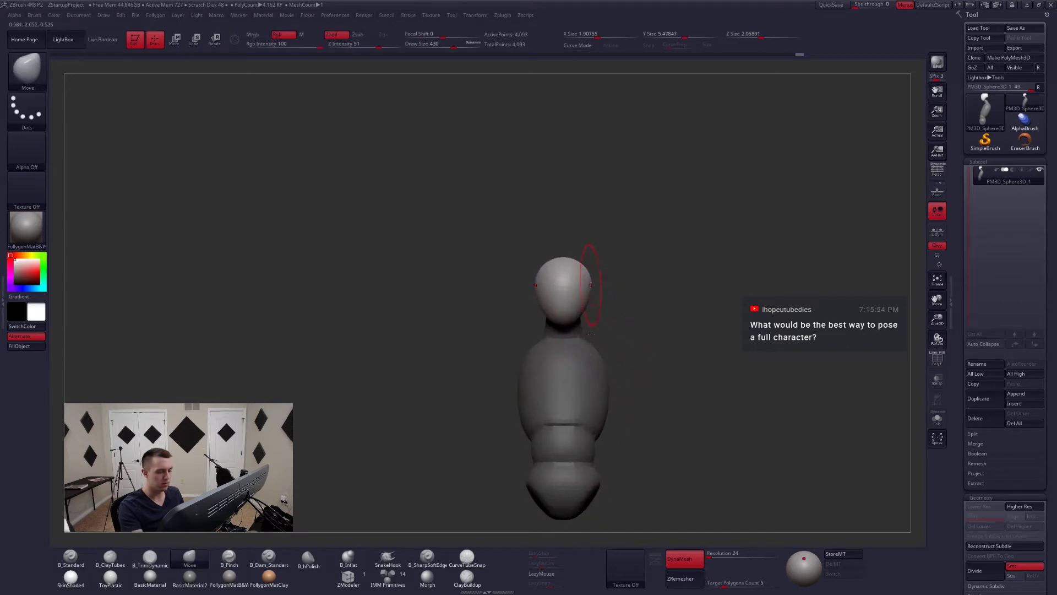
- Isolate the head and flatten both of its sides to narrow it from the front
key(ctrl)
ctrl+drag(608, 274, 597, 286)
key(ctrl+shift)
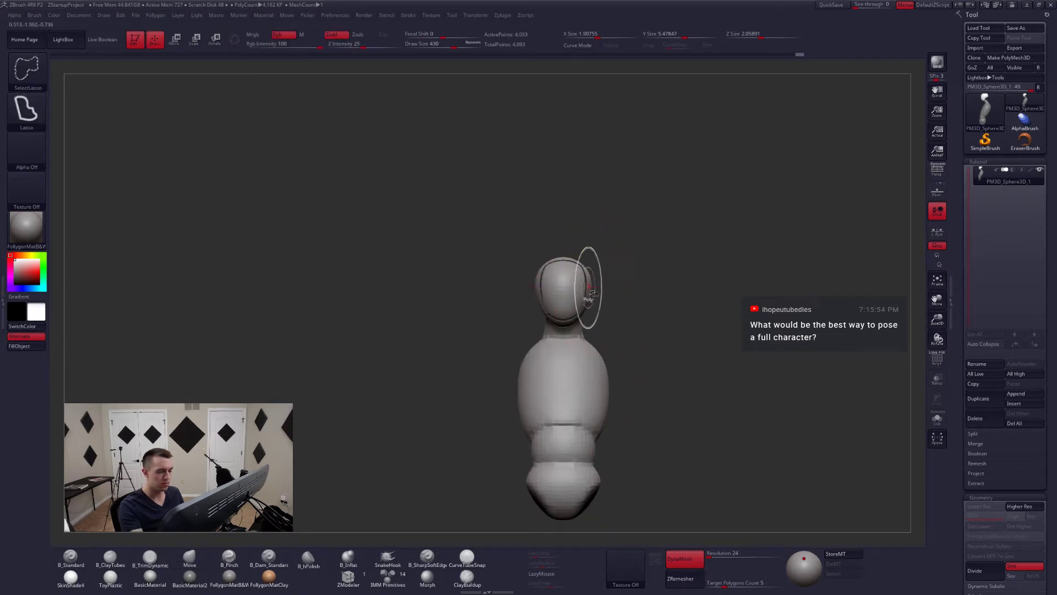
ctrl+shift+click(604, 284)
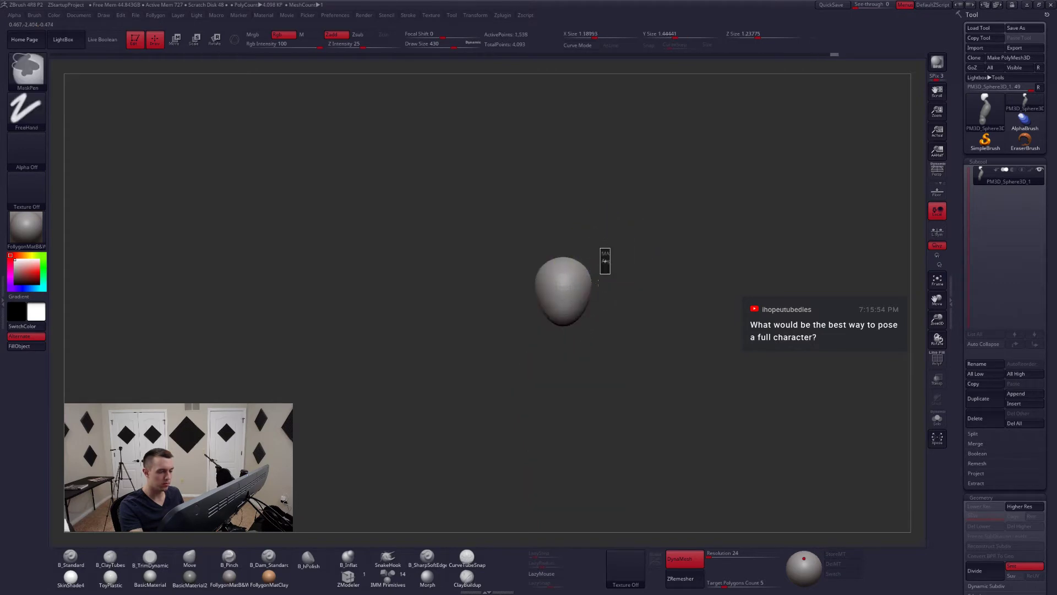
ctrl+click(610, 328)
key(w)
mouse_move(584, 287)
mouse_down()
mouse_move(635, 287)
mouse_move(586, 289)
mouse_up()
key(q)
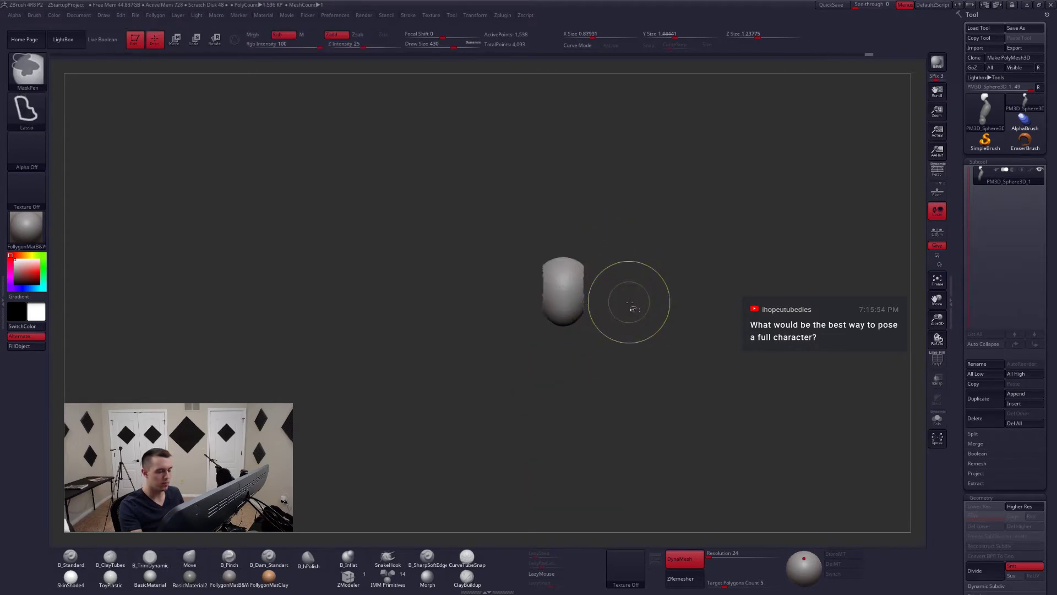
- Soften the edges of the flattened head sides with a smaller smoothing brush
ctrl+shift+click(630, 302)
key(space)
drag(606, 285, 599, 284)
shift+drag(599, 284, 597, 290)
mouse_move(597, 291)
right_down()
mouse_move(606, 292)
mouse_move(589, 292)
mouse_move(617, 294)
mouse_move(578, 314)
mouse_move(581, 296)
right_up()
ctrl+shift+click(571, 298)
- Build up volume on the sides of the head with ClayTubes at draw size 318
key(2)
drag(621, 269, 607, 265)
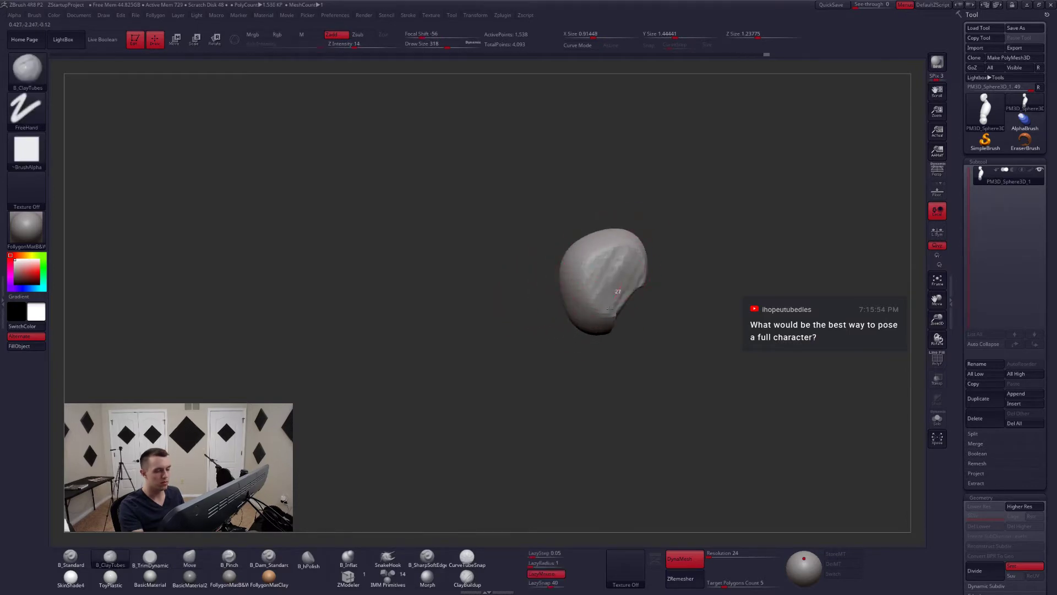
drag(610, 308, 622, 275)
right_drag(614, 297, 649, 303)
ctrl+click(648, 296)
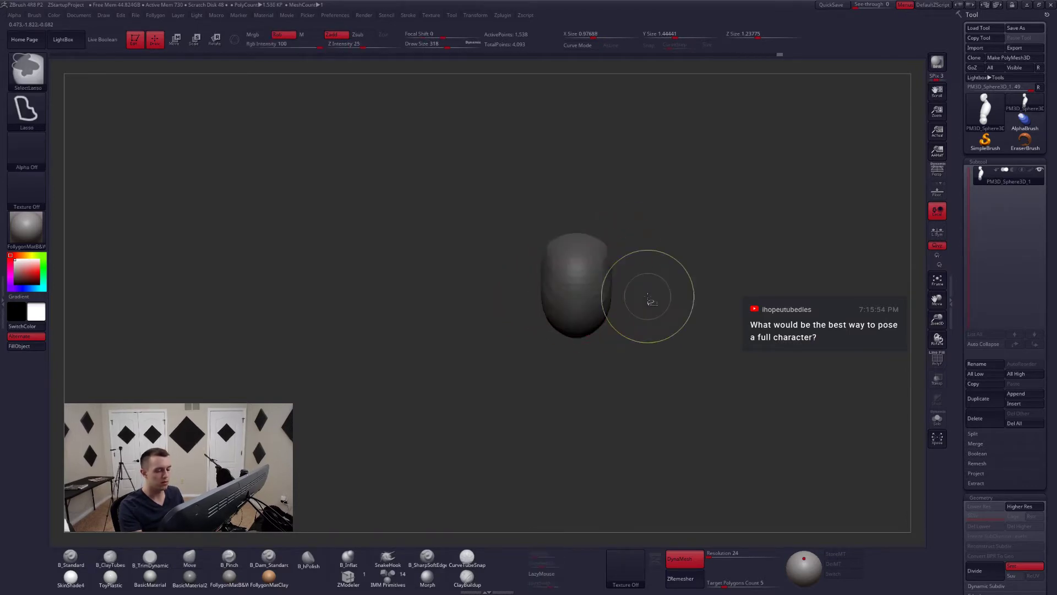
- Show the whole figure again and DynaMesh the head together with the neck and torso
ctrl+shift+click(650, 300)
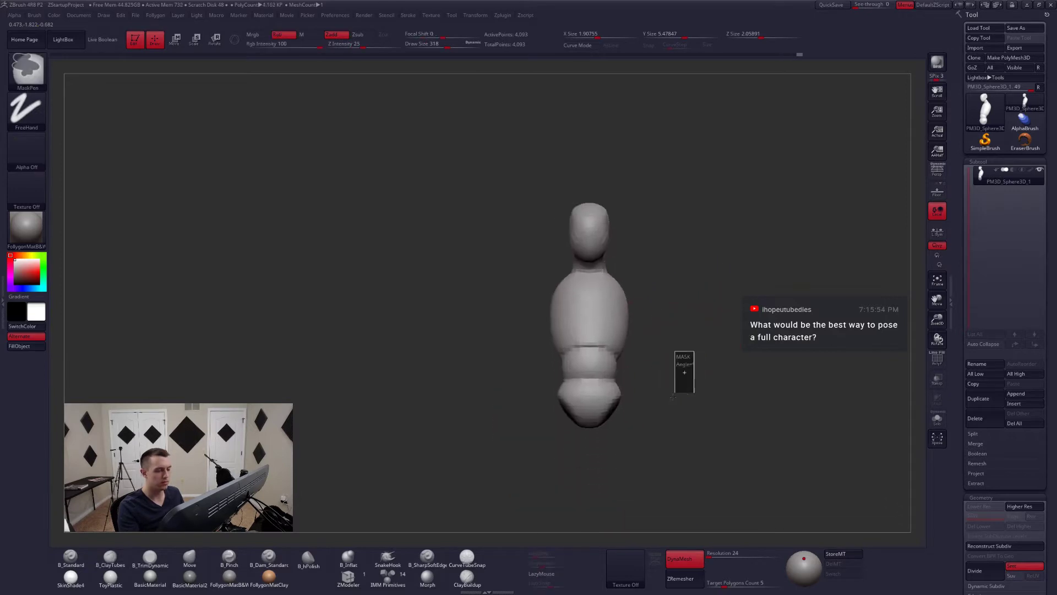
ctrl+drag(672, 395, 673, 398)
right_drag(725, 331, 592, 365)
mouse_move(616, 297)
ctrl+right_down()
mouse_move(633, 326)
mouse_move(641, 274)
mouse_move(602, 306)
ctrl+right_up()
- Adjust the neck beneath the jaw from the side with the Move brush
key(b)
key(m)
key(v)
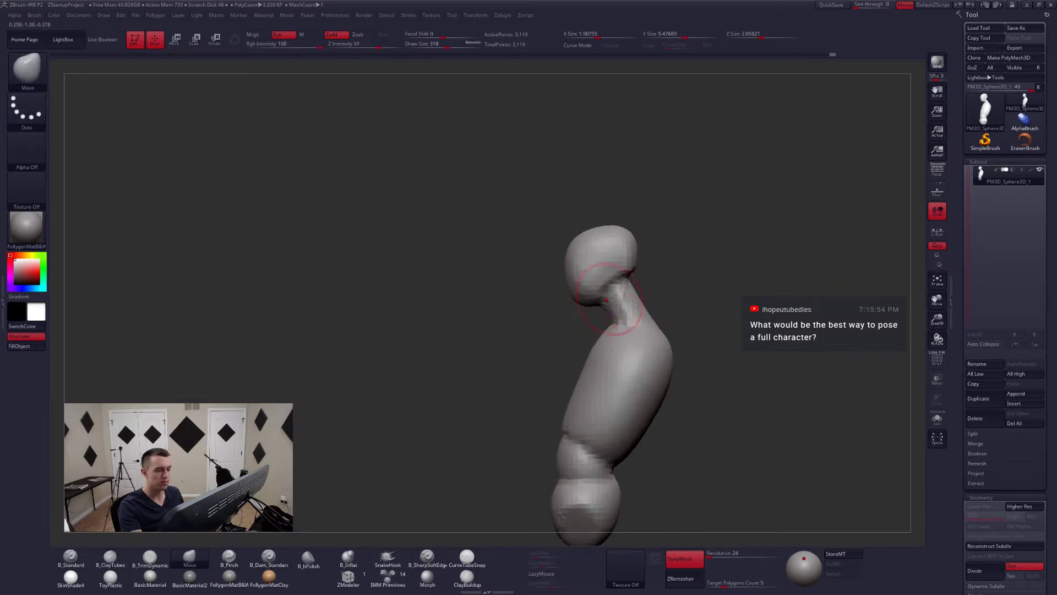
key(s)
drag(609, 299, 621, 300)
- Adjust the neck and the head's placement above it from the side with the Move brush at draw size 620
key(b)
key(c)
key(t)
mouse_move(637, 283)
right_down()
mouse_move(627, 271)
mouse_move(622, 303)
mouse_move(639, 306)
mouse_move(656, 283)
right_up()
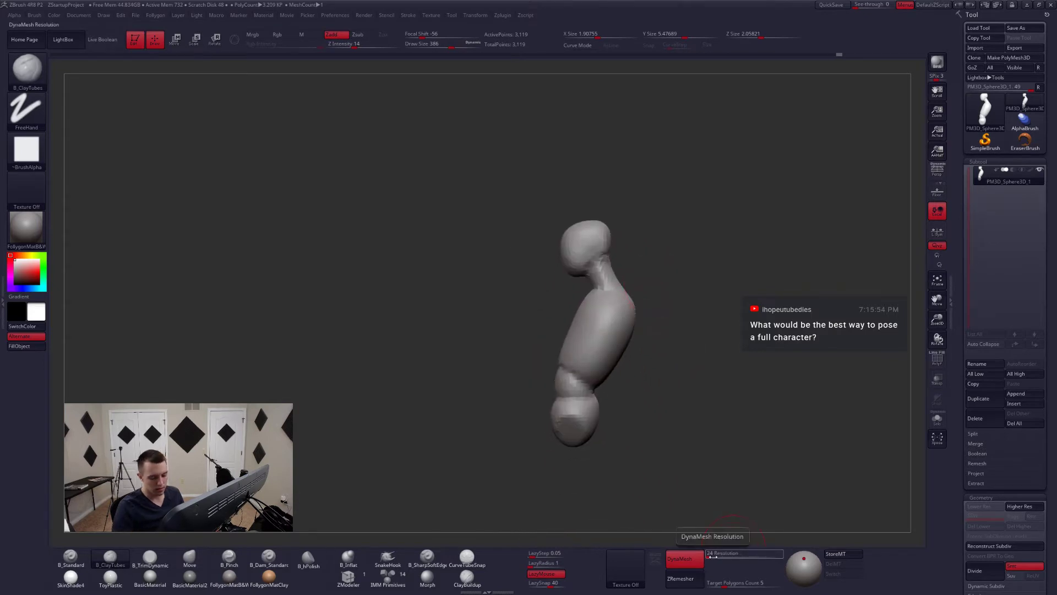
key(space)
drag(618, 285, 625, 284)
key(b)
key(m)
key(v)
mouse_move(626, 284)
right_down()
mouse_move(608, 277)
mouse_move(603, 254)
right_up()
drag(610, 254, 618, 246)
key(space)
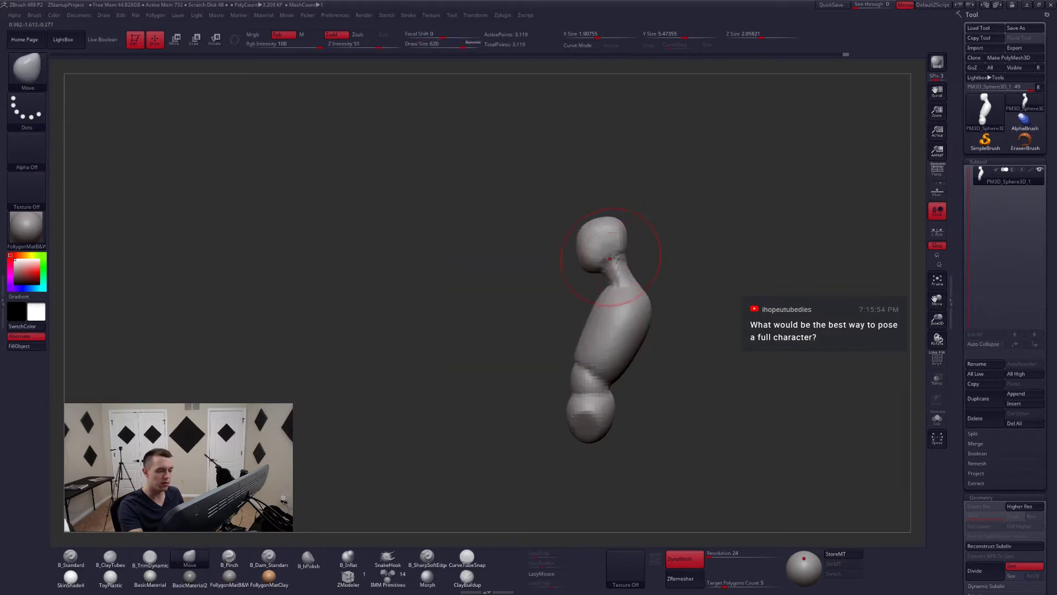
- Mask around the head with MaskLasso, inverting the mask and softening its edge to leave the head free
key(space)
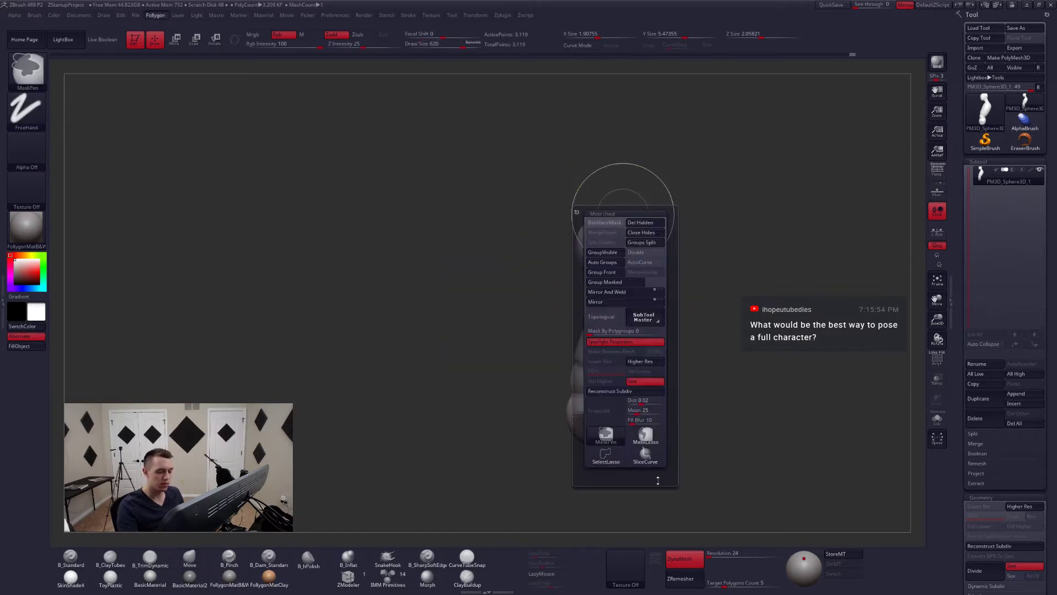
click(661, 436)
mouse_move(641, 242)
ctrl+mouse_down()
mouse_move(507, 245)
mouse_move(613, 247)
ctrl+mouse_up()
ctrl+click(655, 242)
ctrl+click(625, 273)
- Tilt the unmasked head with Transpose Rotate, clear the mask and DynaMesh the figure
key(r)
shift+drag(626, 286, 631, 226)
key(q)
ctrl+drag(710, 330, 663, 300)
mouse_move(710, 344)
ctrl+mouse_down()
mouse_move(661, 324)
mouse_move(617, 387)
ctrl+mouse_up()
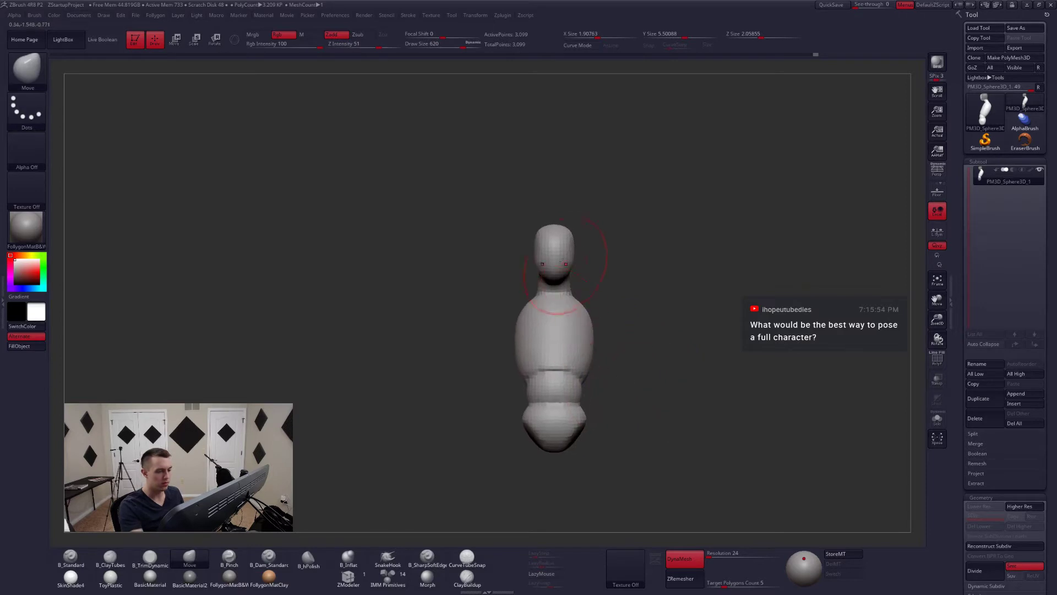
- Refine the torso's outline from the front with the Move brush at draw size 430
alt+drag(575, 249, 591, 204)
key(space)
drag(606, 315, 595, 317)
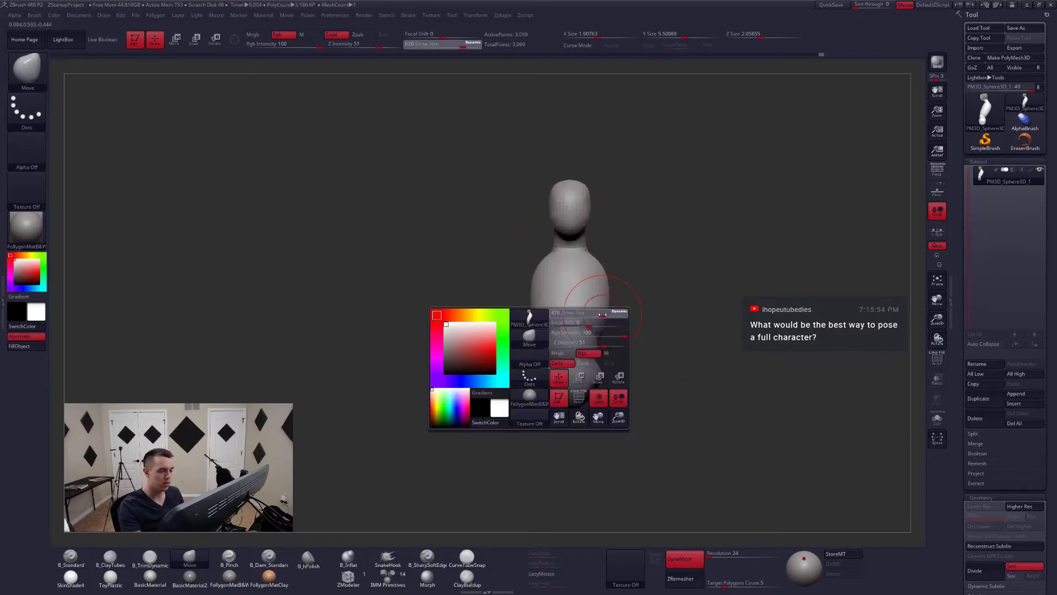
mouse_move(584, 364)
alt+mouse_down()
mouse_move(589, 318)
mouse_move(593, 378)
alt+mouse_up()
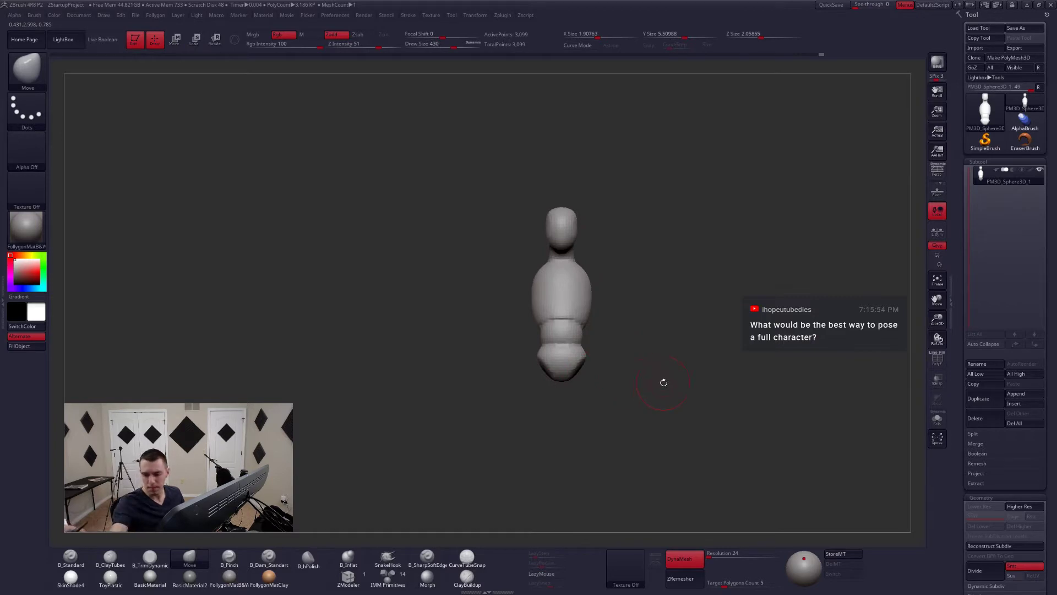
- Reshape the pelvis from the side with a larger Move brush and smooth it
click(404, 576)
drag(542, 457, 498, 404)
drag(545, 380, 560, 407)
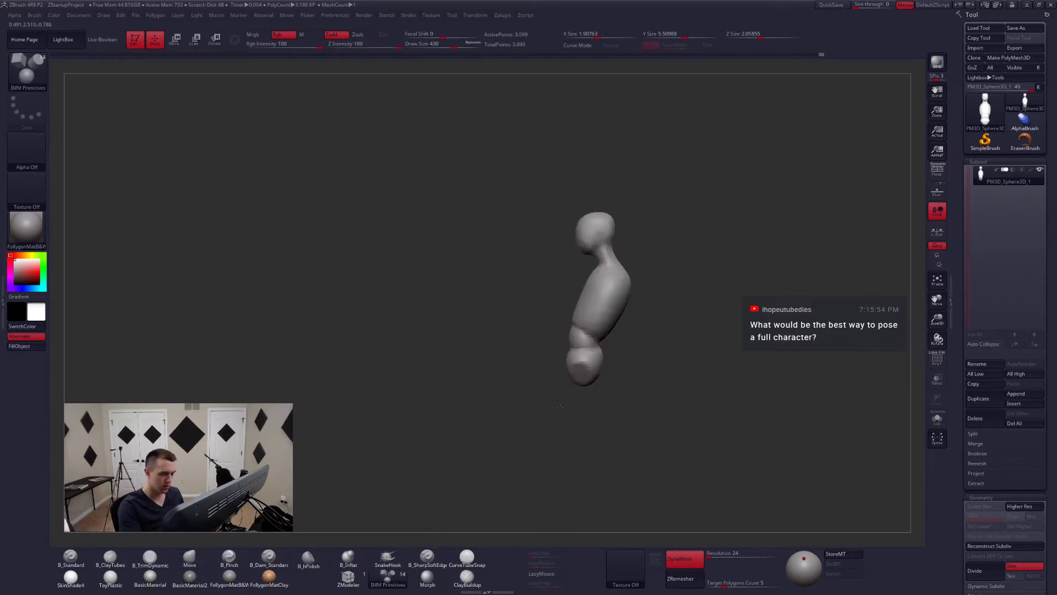
key(b)
key(m)
key(v)
key(space)
drag(562, 367, 599, 377)
mouse_move(617, 376)
shift+mouse_down()
mouse_move(580, 362)
mouse_move(631, 392)
mouse_move(633, 416)
shift+mouse_up()
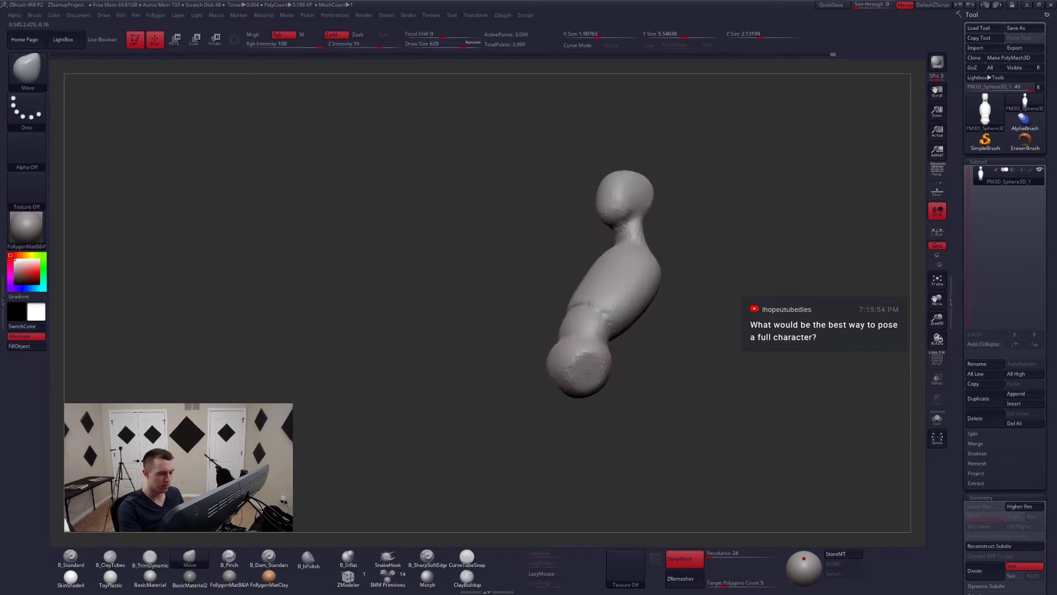
- Insert mirrored IMM spheres at the hips and stretch them downward with Transpose to form the thighs
click(376, 582)
mouse_move(592, 373)
mouse_down()
mouse_move(606, 394)
mouse_move(606, 432)
mouse_move(600, 395)
mouse_move(612, 380)
mouse_up()
key(w)
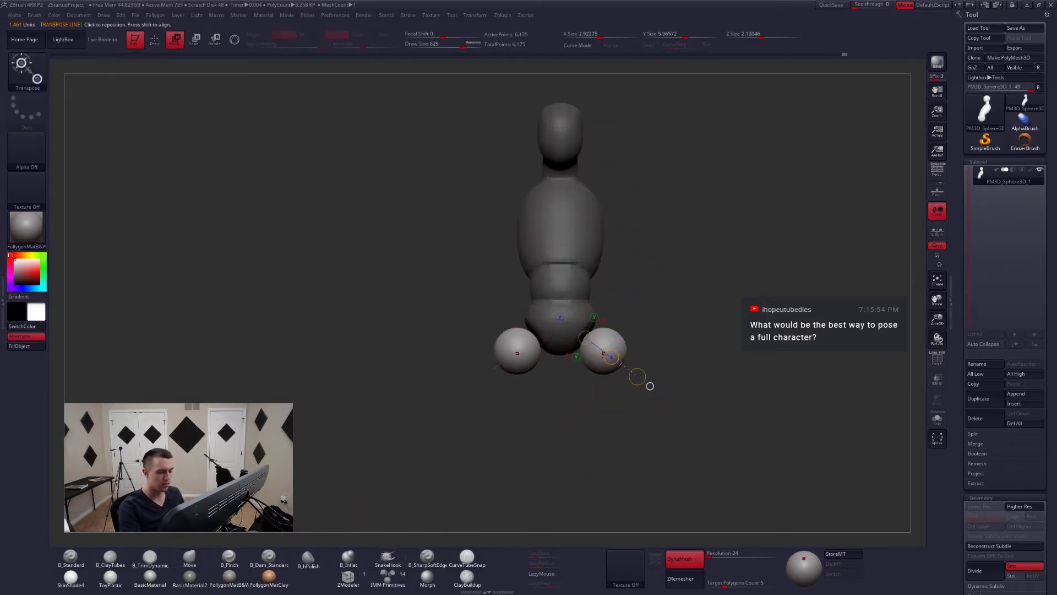
shift+drag(604, 327, 599, 448)
key(q)
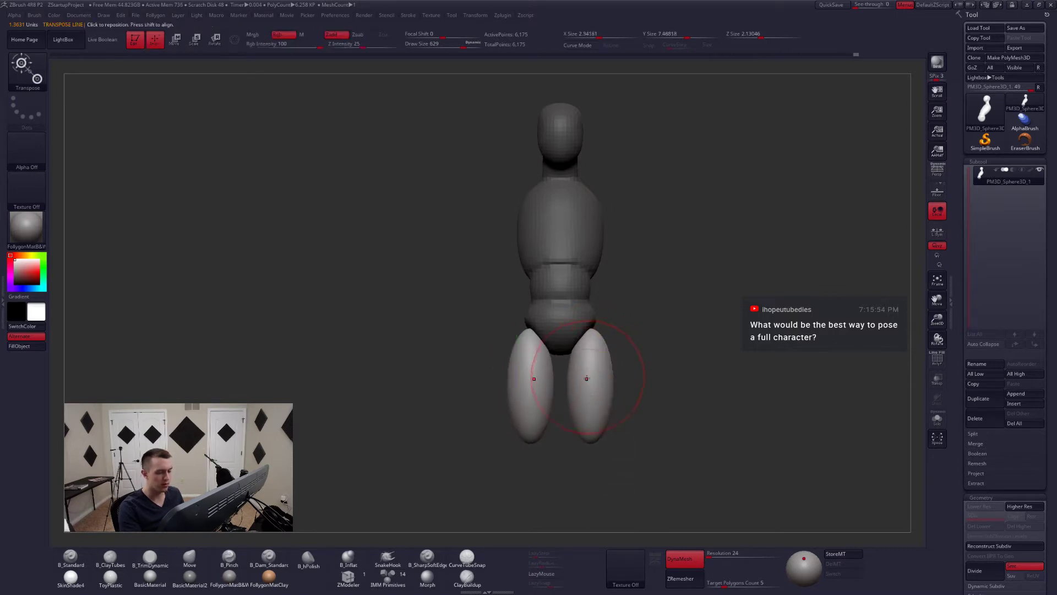
- Slim and shape the thighs from the front and side with the Move brush at draw size 704
key(space)
key(shift)
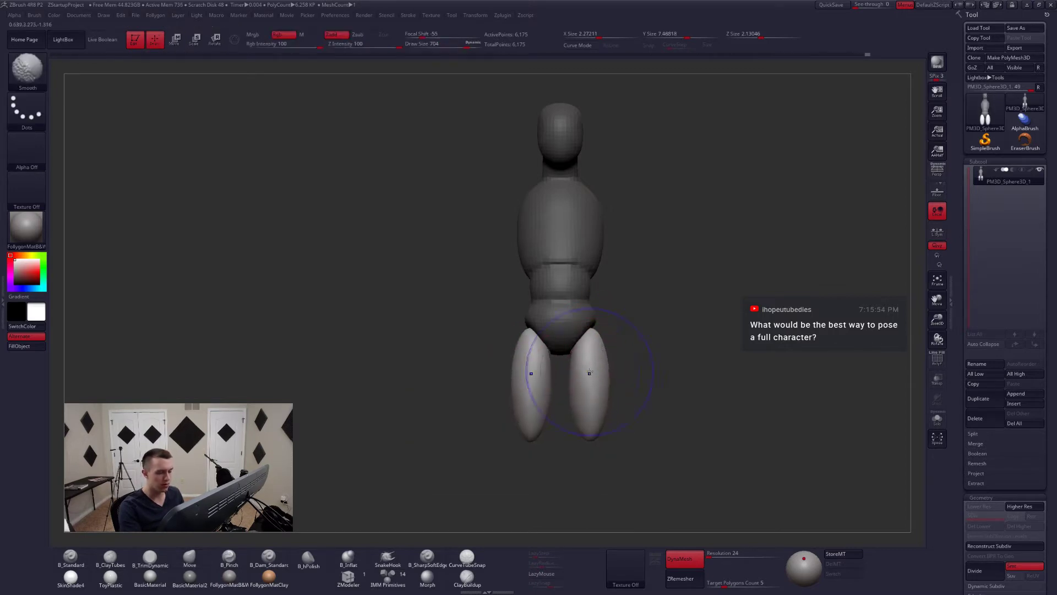
drag(592, 335, 595, 331)
ctrl+right_drag(591, 325, 586, 349)
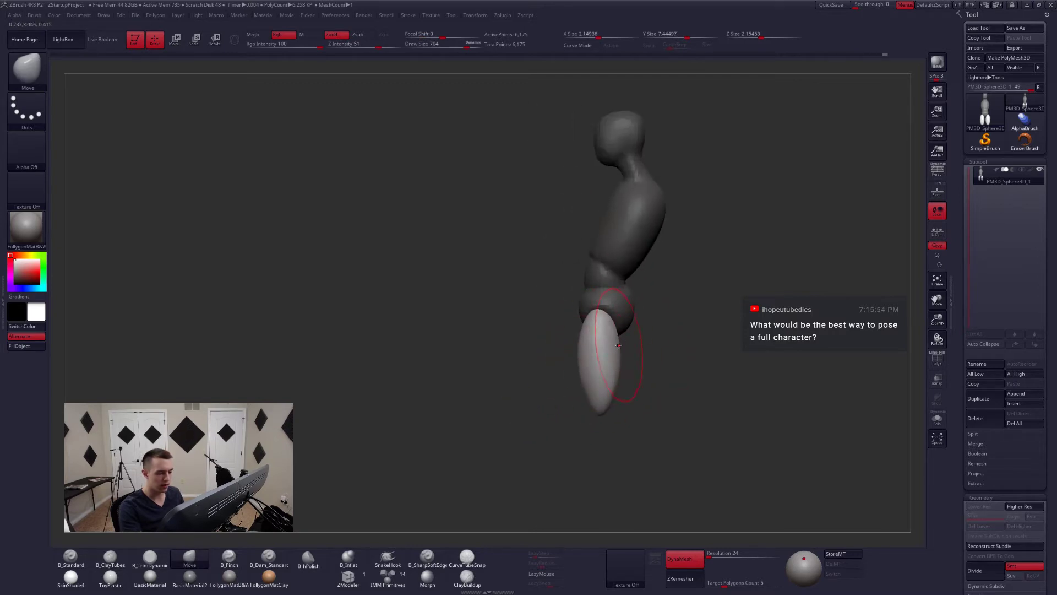
mouse_move(619, 345)
mouse_down()
mouse_move(608, 370)
mouse_move(670, 376)
mouse_move(629, 376)
mouse_move(600, 436)
mouse_move(625, 391)
mouse_move(585, 401)
mouse_move(663, 346)
mouse_up()
key(w)
key(q)
- Split the thighs off the body into their own SubTool and make it active
ctrl+shift+click(574, 352)
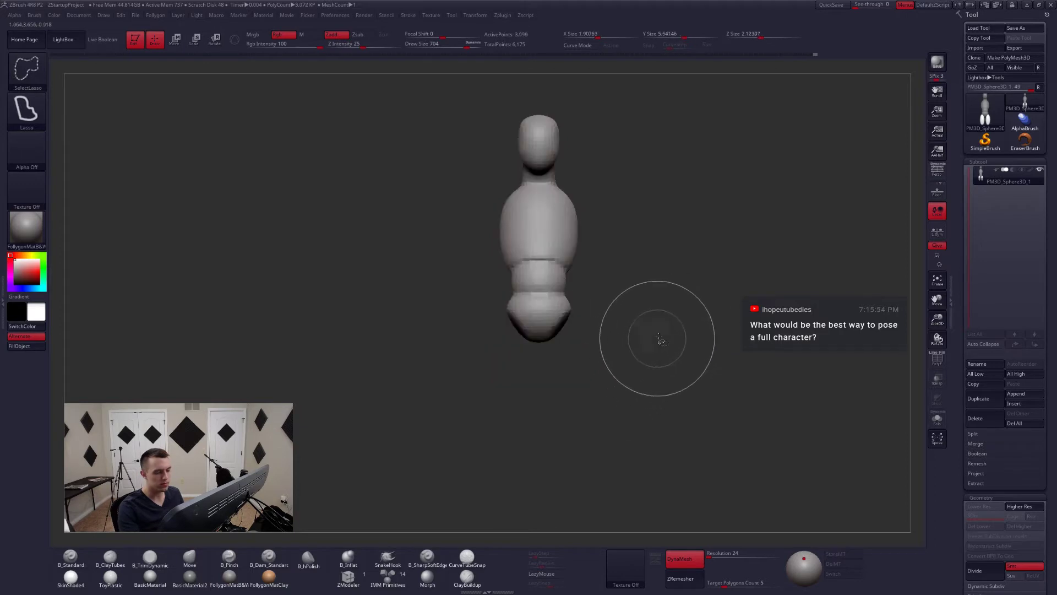
key(space)
click(640, 356)
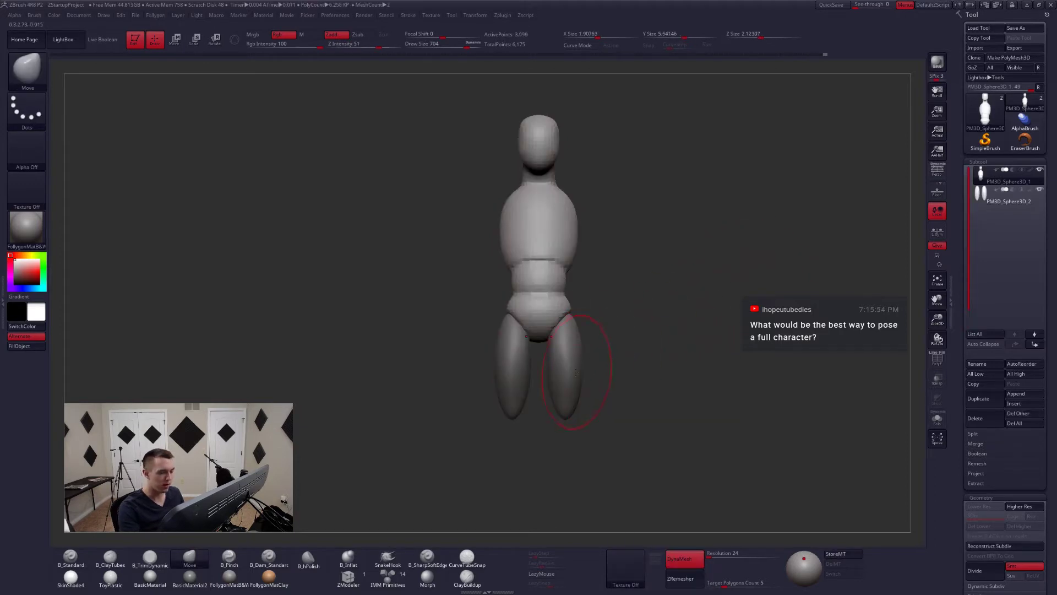
alt+click(569, 393)
alt+drag(568, 434, 590, 364)
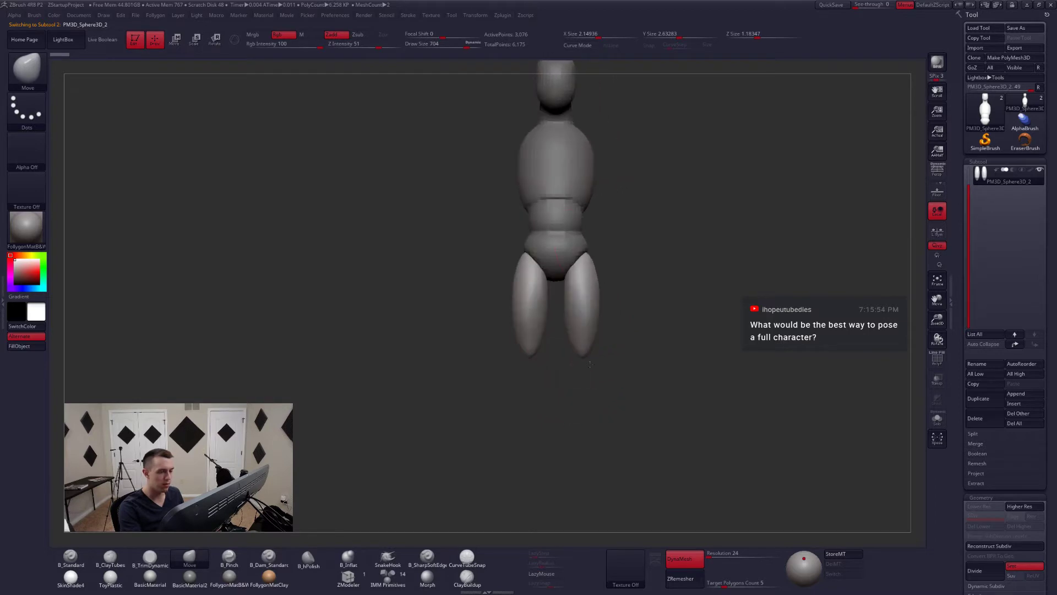
- Switch to the torso SubTool and adjust the width of the hips with the Move brush
alt+click(582, 248)
drag(582, 234, 588, 237)
alt+right_drag(591, 281, 583, 405)
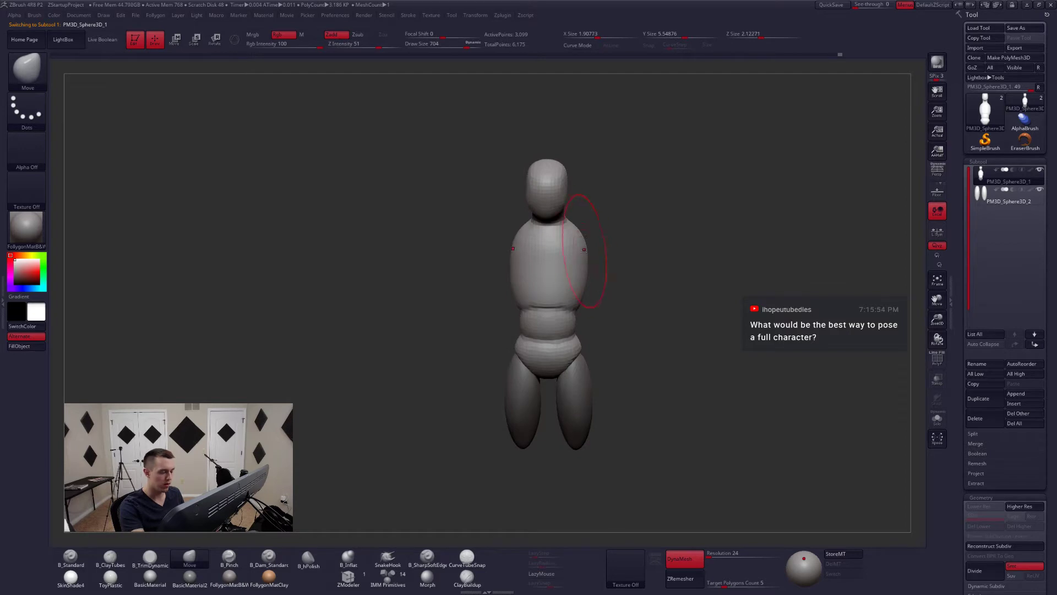
shift+right_drag(584, 251, 583, 266)
alt+right_drag(581, 313, 598, 315)
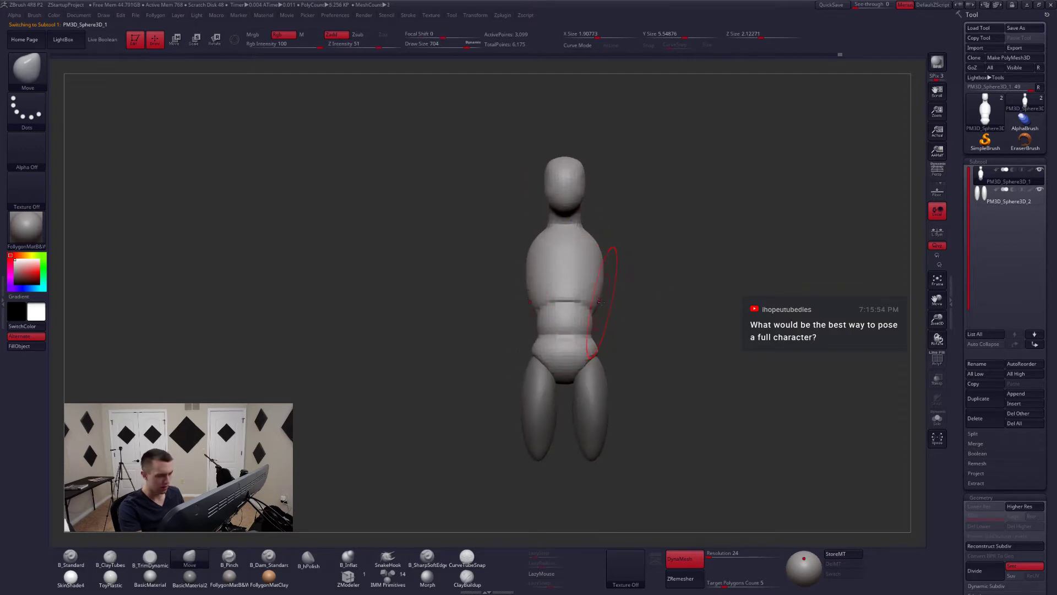
- Pull in the sides of the ribcage and push the chest slightly forward with the Move brush
key(space)
drag(601, 304, 593, 305)
drag(604, 267, 601, 267)
shift+right_drag(596, 293, 542, 293)
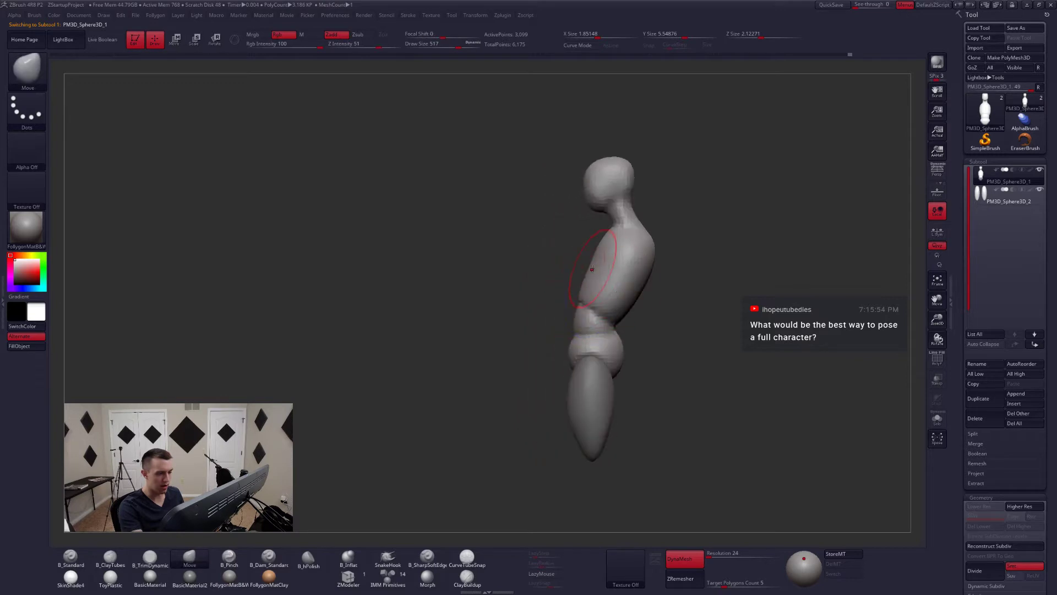
drag(593, 267, 588, 266)
key(space)
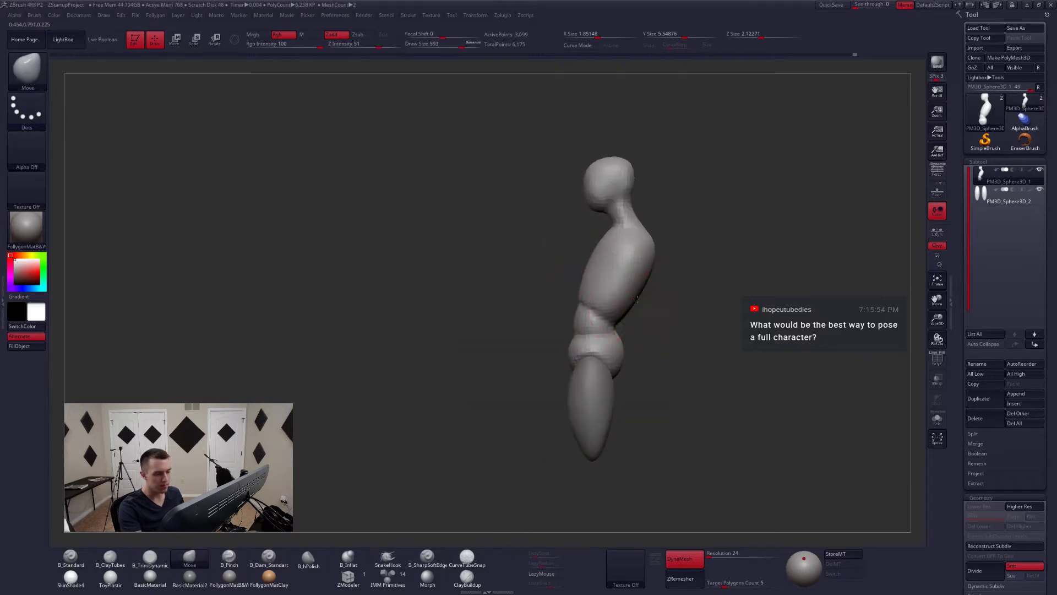
- Shape the lower back, waist and front of the pelvis with the Move brush
key(space)
drag(631, 309, 638, 308)
right_drag(638, 316, 581, 331)
key(space)
click(633, 331)
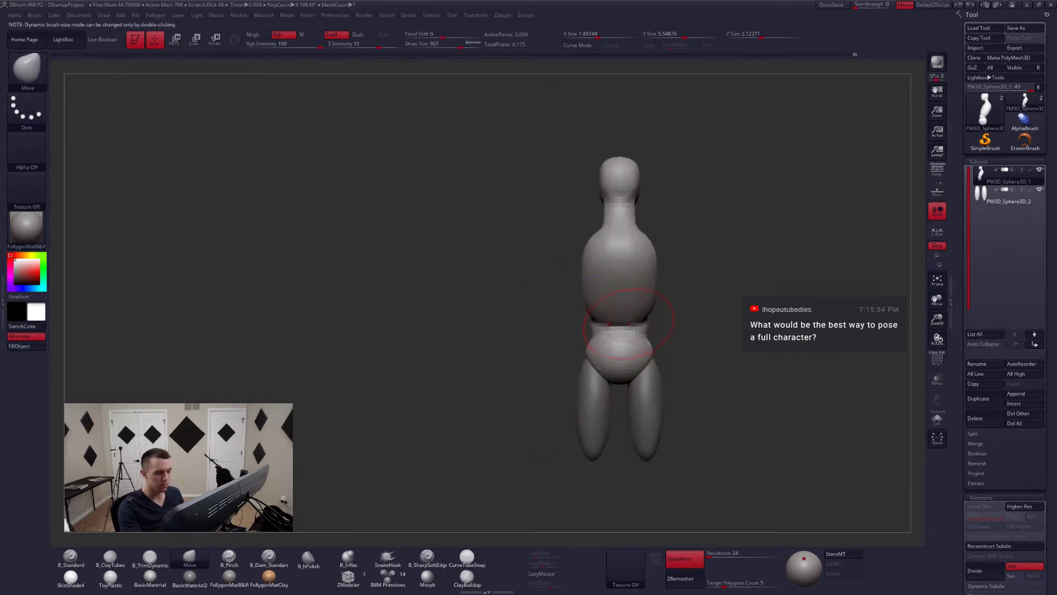
drag(640, 325, 637, 321)
mouse_move(626, 326)
right_down()
mouse_move(666, 328)
mouse_move(606, 332)
mouse_move(639, 344)
mouse_move(651, 327)
right_up()
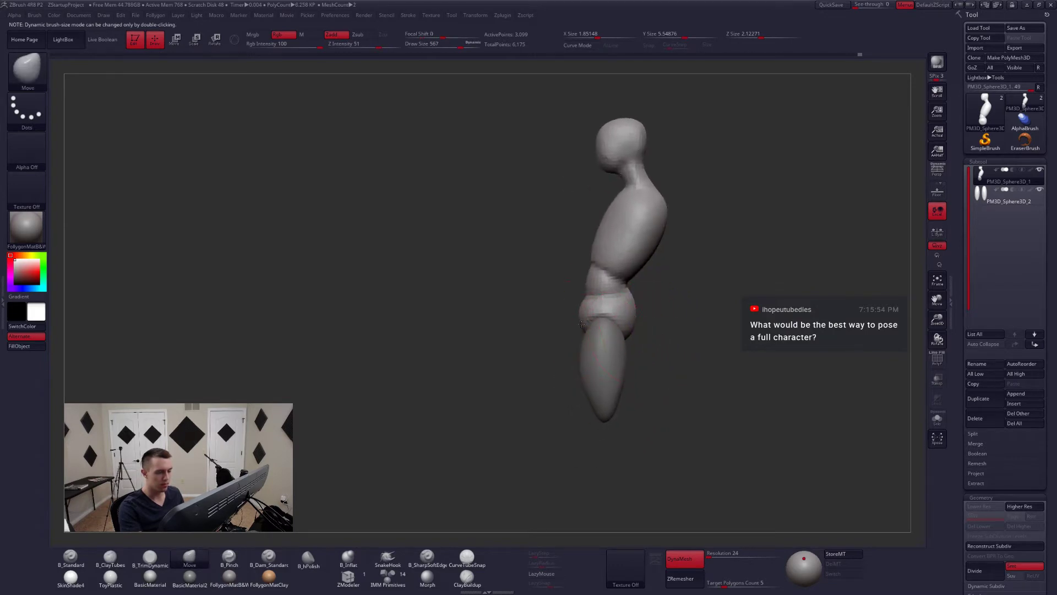
mouse_move(594, 318)
mouse_down()
mouse_move(617, 323)
mouse_move(576, 311)
mouse_move(467, 331)
mouse_move(636, 366)
mouse_move(608, 332)
mouse_up()
key(w)
key(q)
- Switch to the leg SubTool and duplicate the thighs downward with Transpose Move to create the lower legs
alt+click(609, 372)
mouse_move(607, 390)
alt+mouse_down()
mouse_move(622, 348)
mouse_move(616, 399)
alt+mouse_up()
key(w)
mouse_move(615, 367)
ctrl+mouse_down()
mouse_move(613, 482)
mouse_move(611, 469)
ctrl+mouse_up()
key(q)
- Curve the lower legs backward into calves from the side with the Move brush
key(space)
mouse_move(608, 393)
mouse_down()
mouse_move(618, 393)
mouse_move(609, 408)
mouse_move(607, 395)
mouse_up()
key(b)
key(m)
key(v)
right_drag(625, 418, 616, 374)
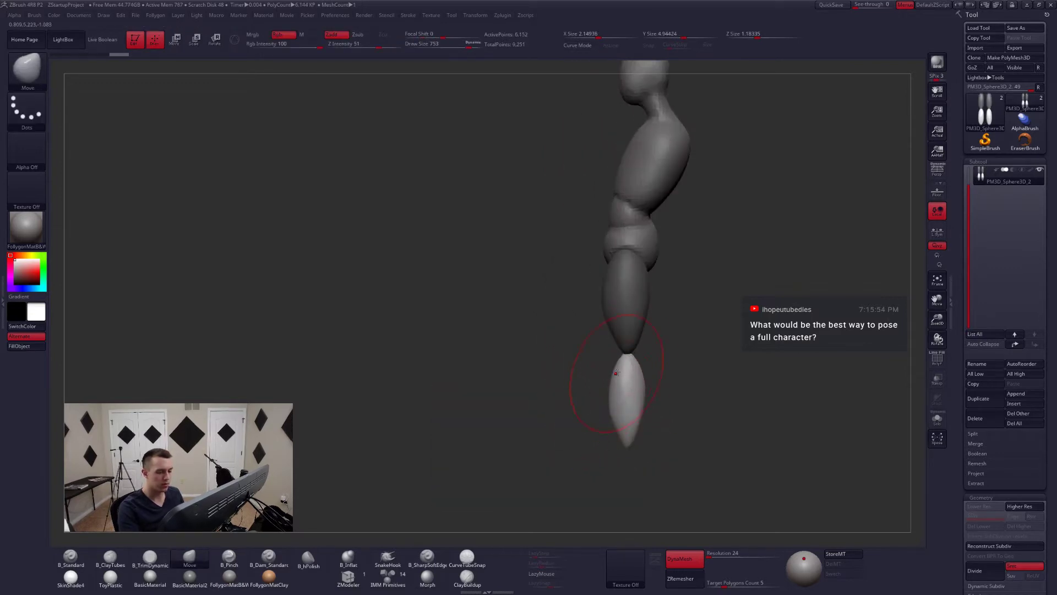
key(space)
drag(621, 399, 628, 405)
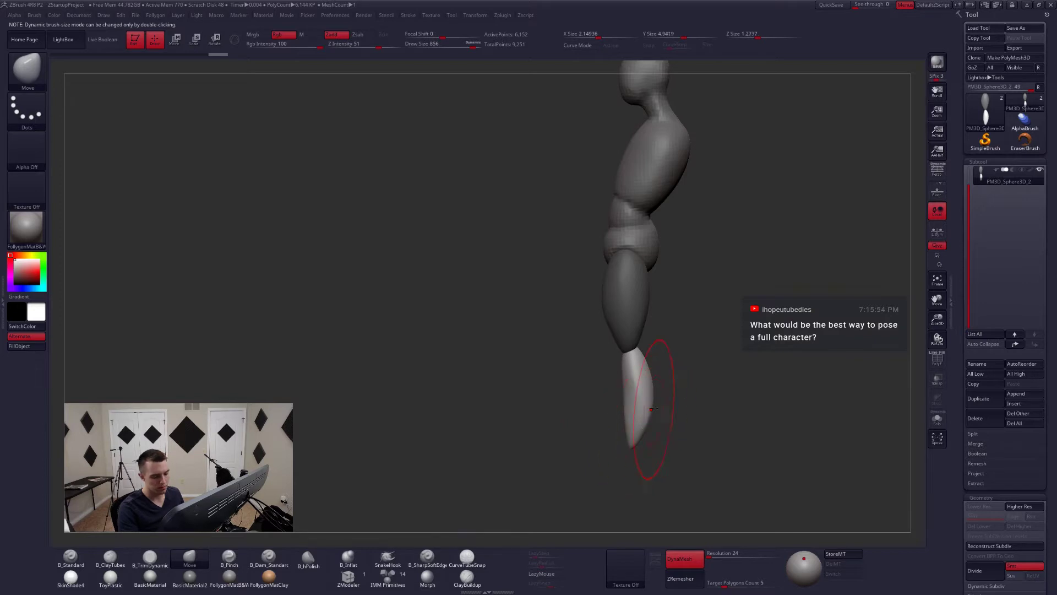
- Refine the calves with a smaller Move brush, clear the mask and DynaMesh the legs
key(s)
drag(651, 409, 623, 409)
mouse_move(710, 410)
mouse_down()
mouse_move(611, 412)
mouse_move(578, 385)
mouse_move(673, 423)
mouse_move(684, 372)
mouse_move(634, 403)
mouse_move(605, 375)
mouse_up()
key(ctrl+z)
- Build up the thighs with ClayTubes at draw size 437, adjust their form and smooth the strokes
key(space)
key(2)
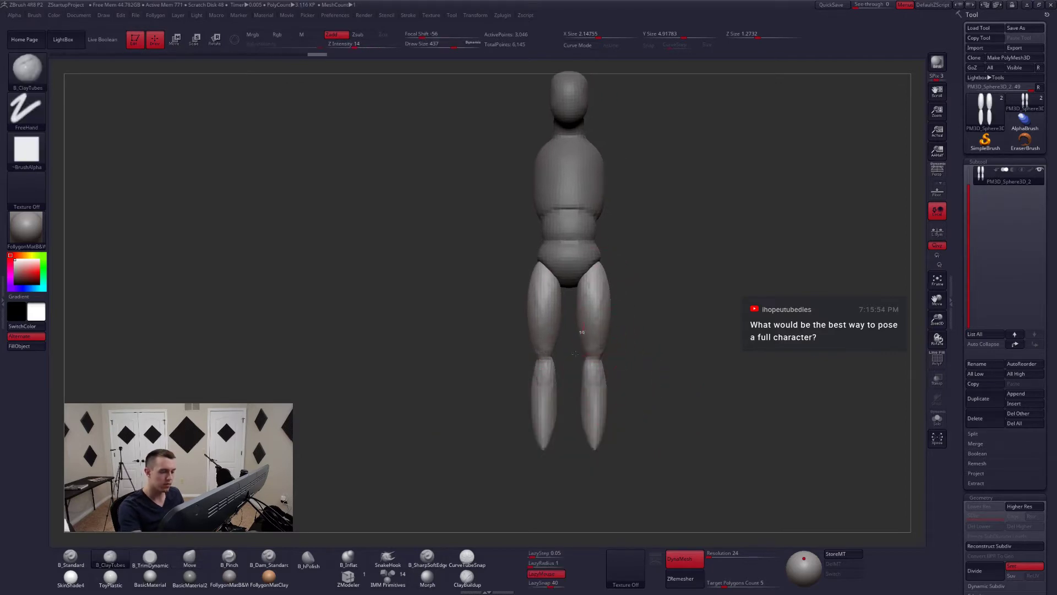
key(4)
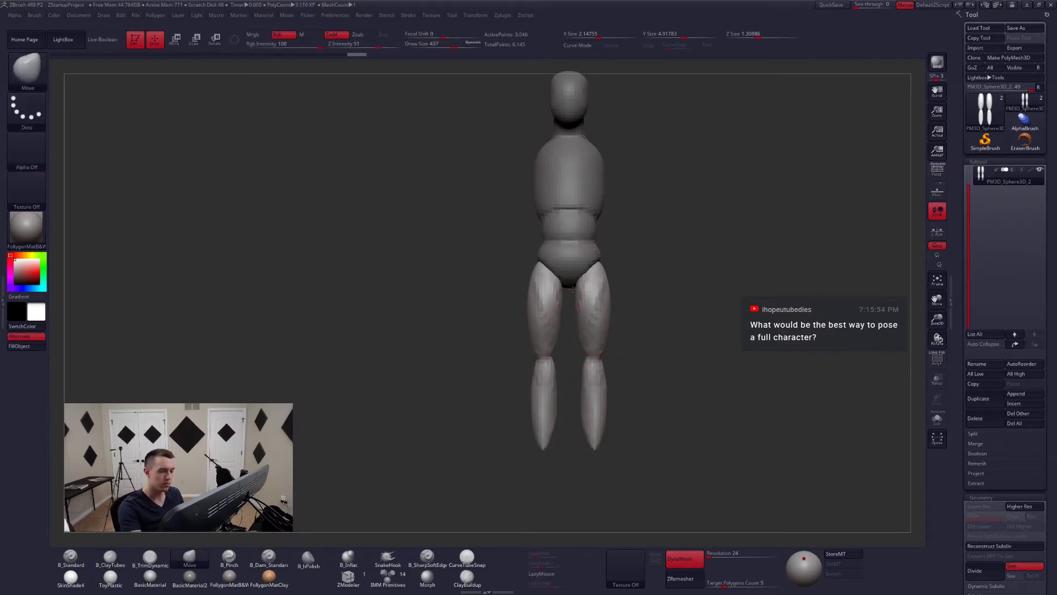
key(space)
drag(573, 315, 582, 315)
drag(655, 353, 440, 380)
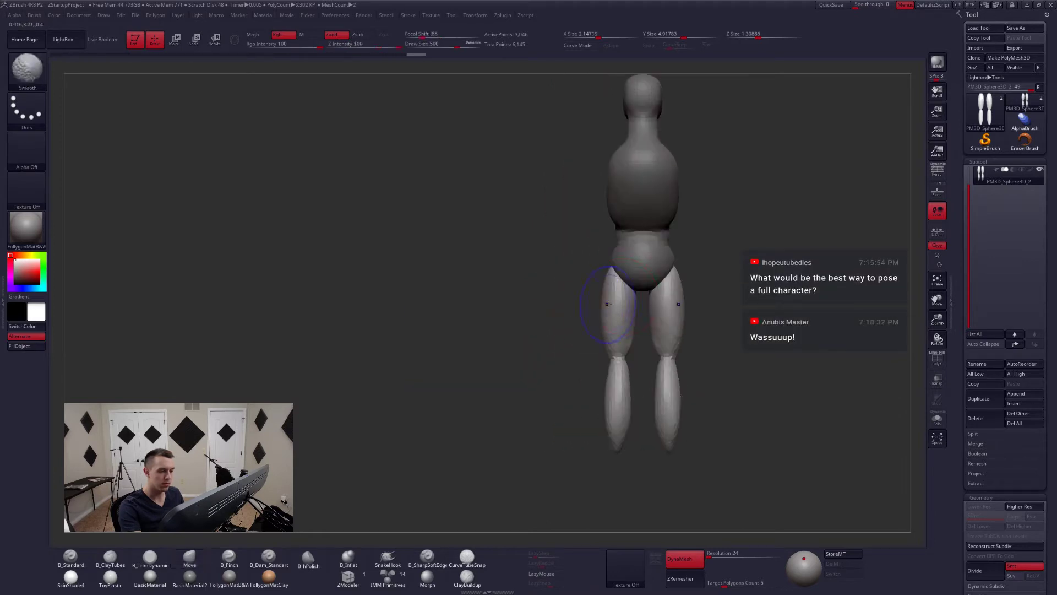
mouse_move(608, 303)
mouse_down()
mouse_move(626, 324)
mouse_move(683, 319)
mouse_move(633, 303)
mouse_up()
- Add volume to the lower thighs and knee area with ClayTubes at draw size 324
key(2)
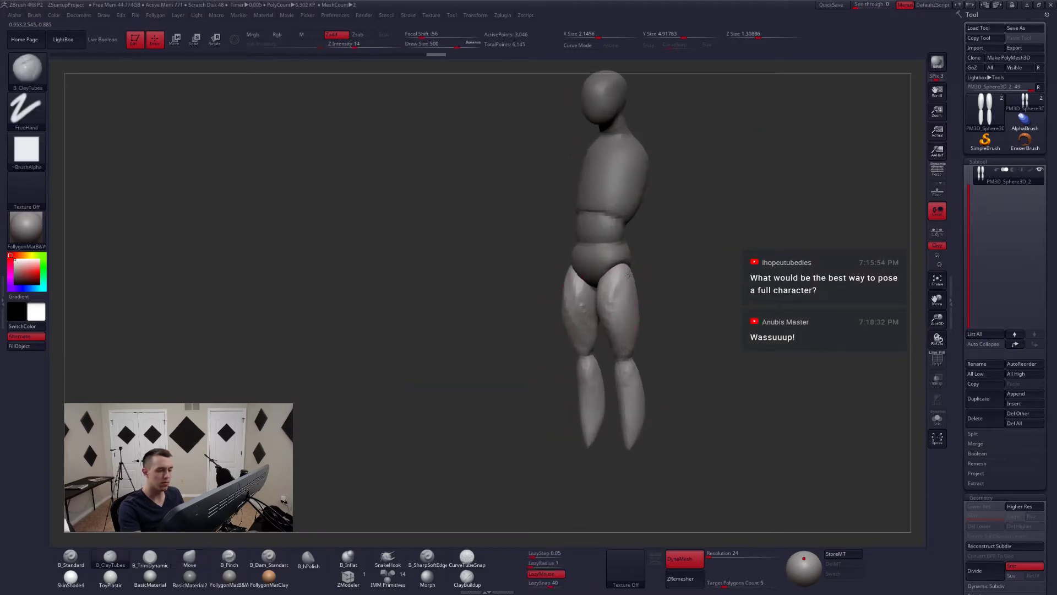
mouse_move(622, 346)
shift+mouse_down()
mouse_move(648, 330)
mouse_move(618, 319)
mouse_move(623, 286)
mouse_move(619, 314)
shift+mouse_up()
key(space)
drag(621, 369, 610, 369)
drag(612, 365, 612, 359)
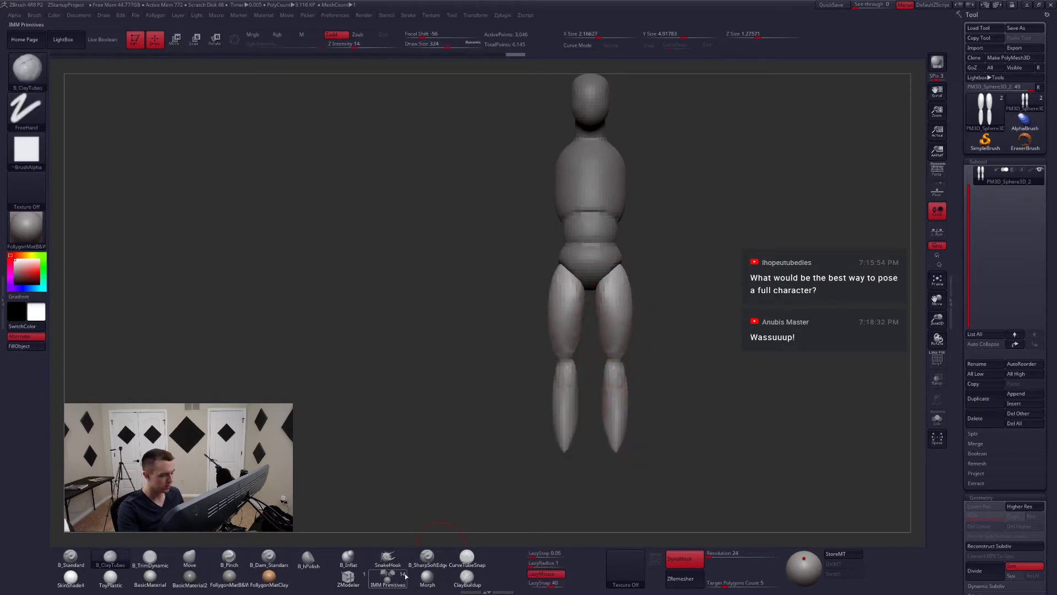
- Insert a small mirrored IMM sphere at the front of each knee, undoing misplaced attempts
click(405, 576)
ctrl+right_drag(621, 336, 620, 364)
mouse_move(617, 359)
mouse_down()
mouse_move(618, 374)
mouse_move(542, 379)
mouse_up()
key(ctrl+z)
click(621, 406)
key(ctrl+z)
- Position the knee spheres between the thighs and lower legs from the side and front with Transpose Move
key(w)
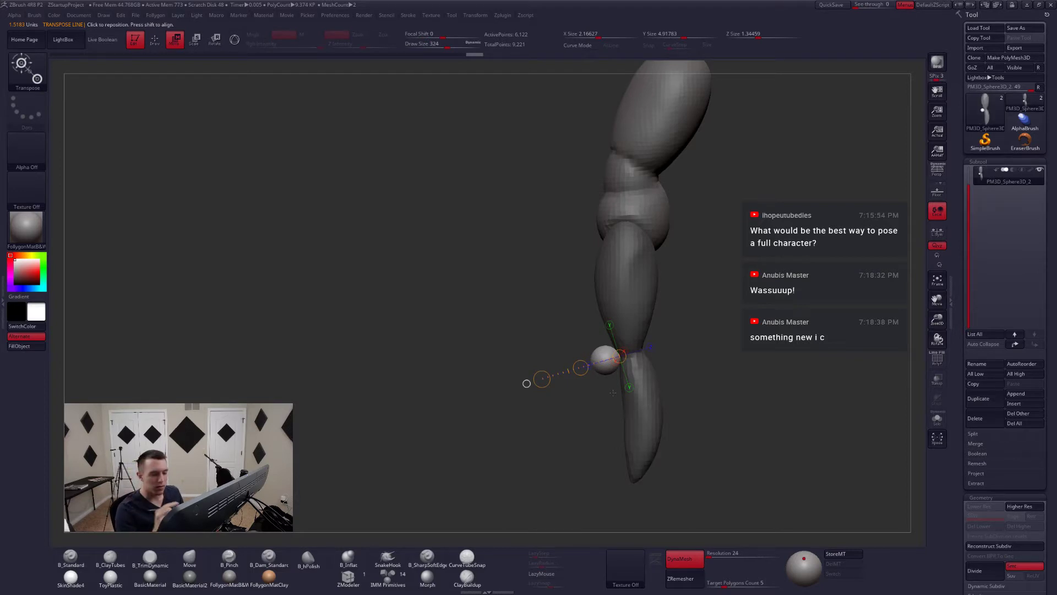
mouse_move(606, 369)
mouse_down()
mouse_move(681, 369)
mouse_move(649, 370)
mouse_up()
key(q)
mouse_move(640, 392)
shift+right_down()
mouse_move(673, 394)
mouse_move(646, 382)
shift+right_up()
key(w)
drag(627, 359, 687, 360)
key(q)
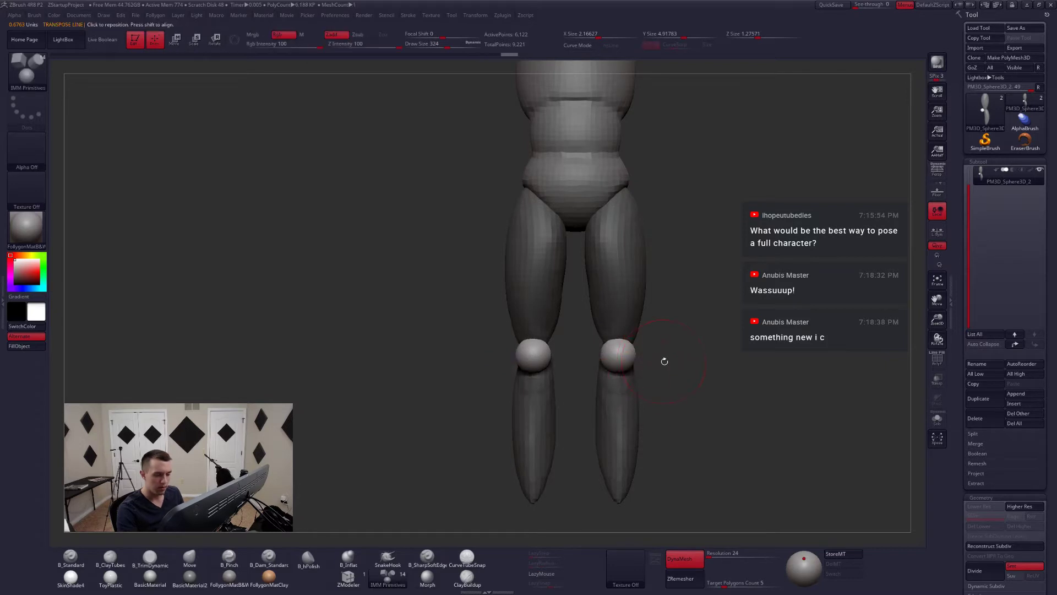
- Trim the fronts of the knee spheres with the TrimDynamic brush at draw size 262
mouse_move(660, 387)
right_down()
mouse_move(622, 380)
mouse_move(641, 372)
right_up()
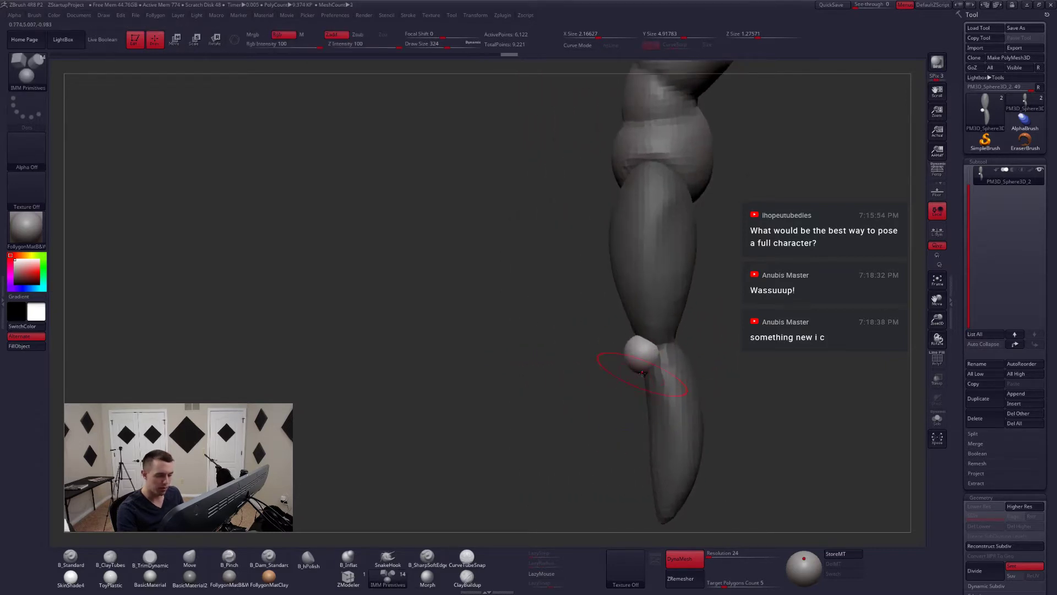
key(3)
key(space)
drag(647, 361, 643, 358)
mouse_move(647, 359)
shift+right_down()
mouse_move(683, 368)
mouse_move(665, 411)
mouse_move(651, 382)
shift+right_up()
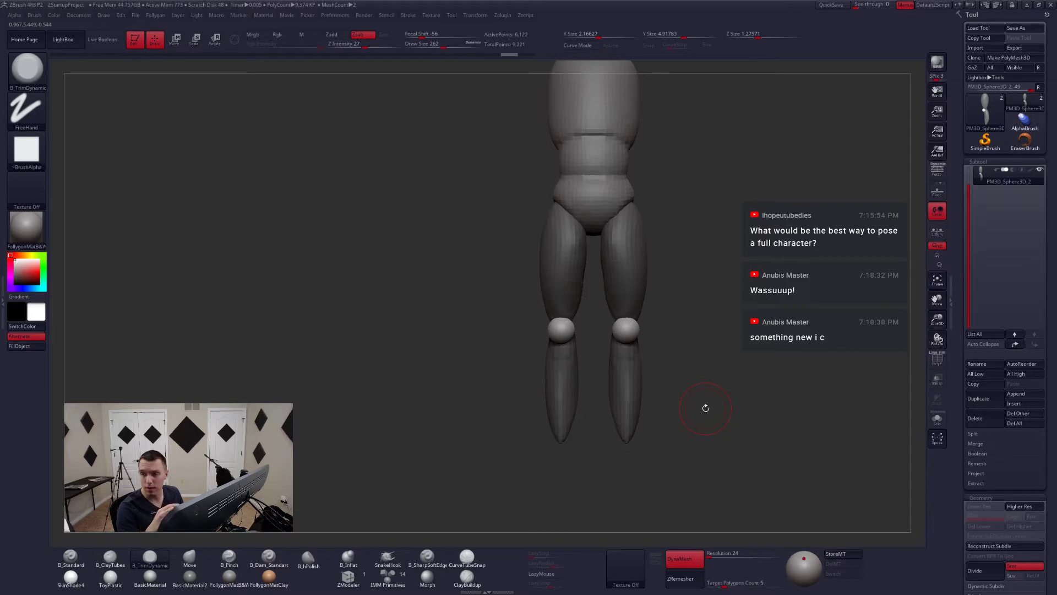
- Clear the mask, DynaMesh the knee spheres with the legs and flatten the kneecaps with TrimDynamic
ctrl+right_drag(705, 408, 665, 406)
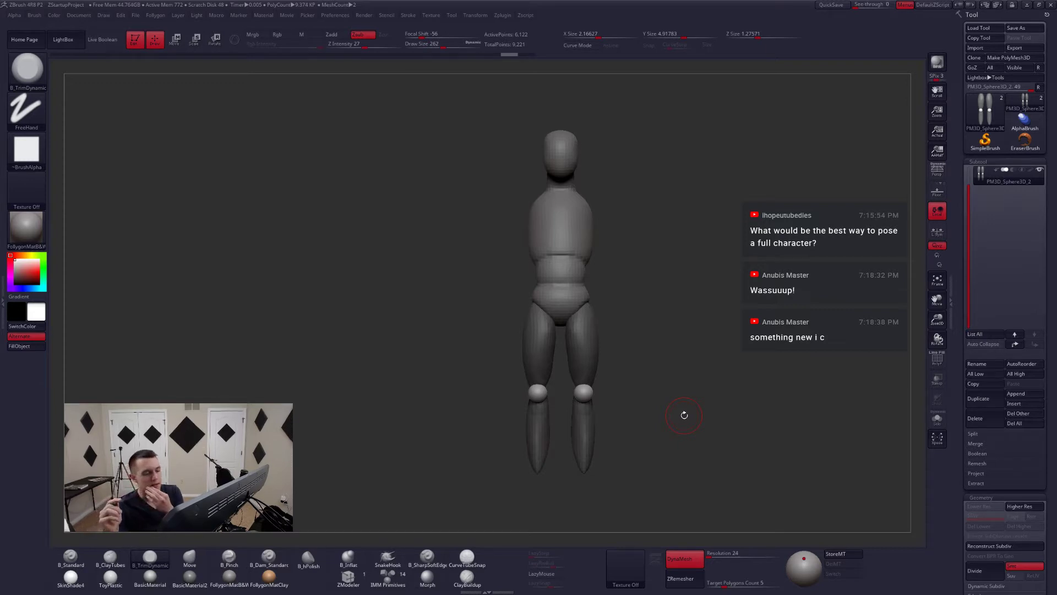
ctrl+drag(624, 429, 710, 363)
mouse_move(627, 423)
shift+mouse_down()
mouse_move(562, 413)
mouse_move(571, 427)
shift+mouse_up()
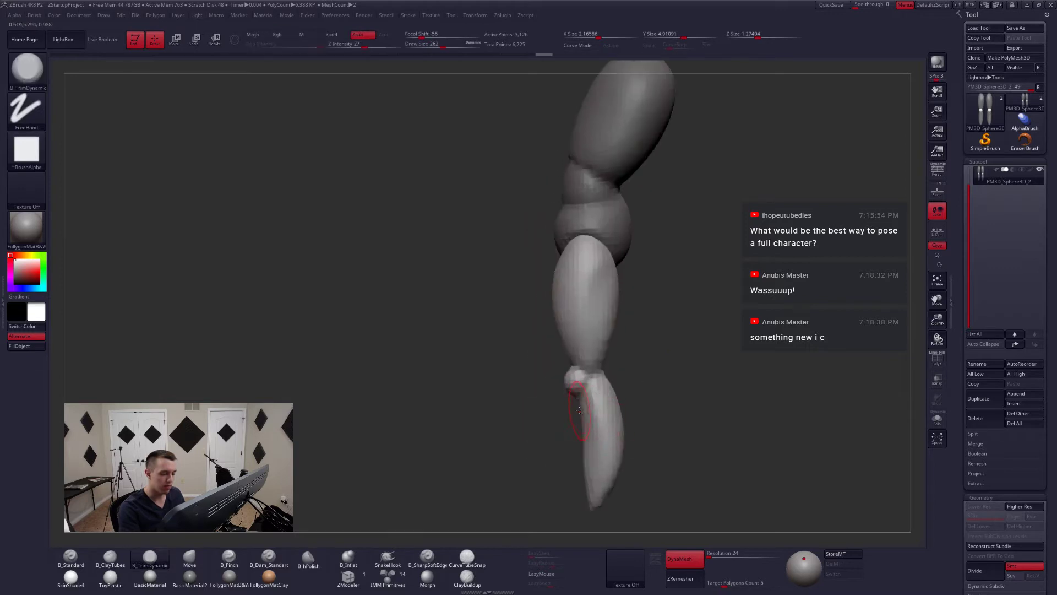
mouse_move(521, 396)
mouse_down()
mouse_move(597, 394)
mouse_move(578, 401)
mouse_move(580, 378)
mouse_move(597, 391)
mouse_move(606, 429)
mouse_move(597, 387)
mouse_up()
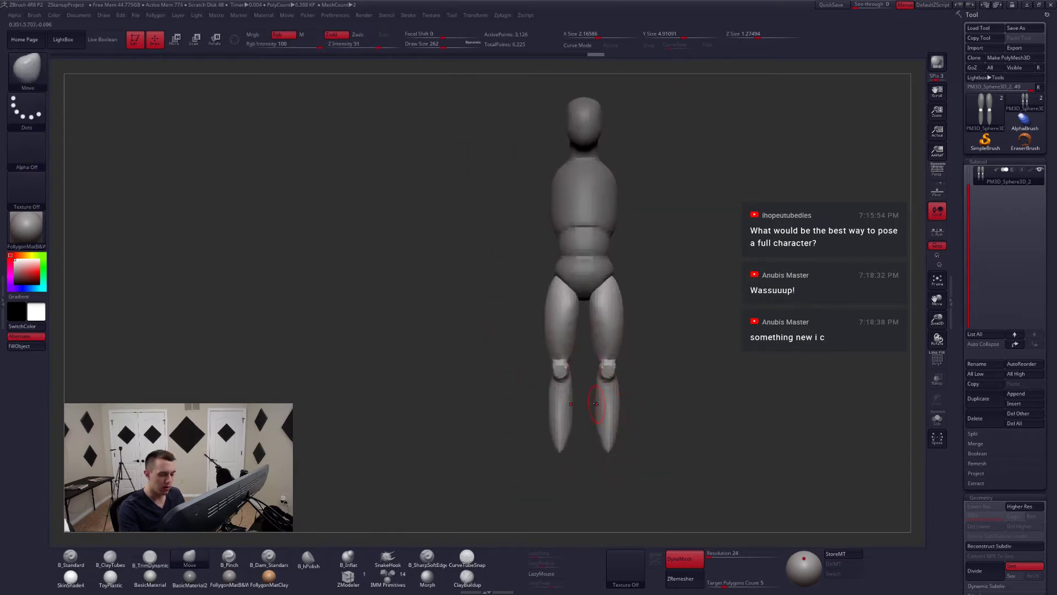
- Smooth the pointed lower ends of the legs and lengthen them downward with the Move brush
key(b)
key(m)
key(v)
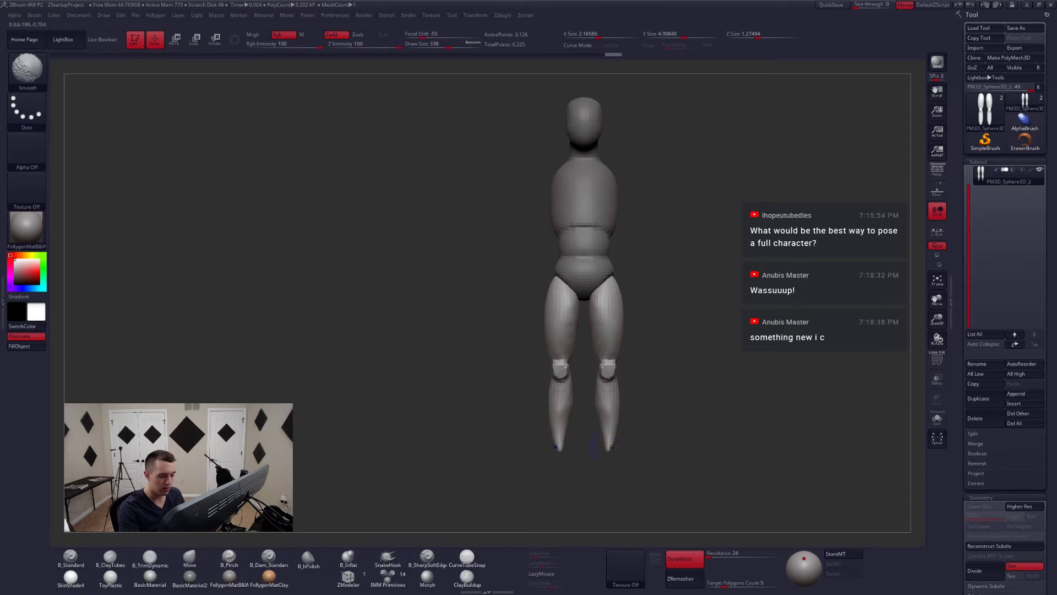
shift+drag(612, 424, 612, 440)
alt+right_drag(613, 443, 615, 406)
key(space)
drag(612, 405, 611, 429)
- Reshape the legs' side profile with the Move brush, enlarging the draw size from 508 to 966
ctrl+right_drag(612, 429, 596, 352)
mouse_move(596, 353)
alt+right_down()
mouse_move(589, 428)
mouse_move(649, 436)
mouse_move(658, 426)
mouse_move(654, 449)
alt+right_up()
key(space)
drag(597, 408, 617, 403)
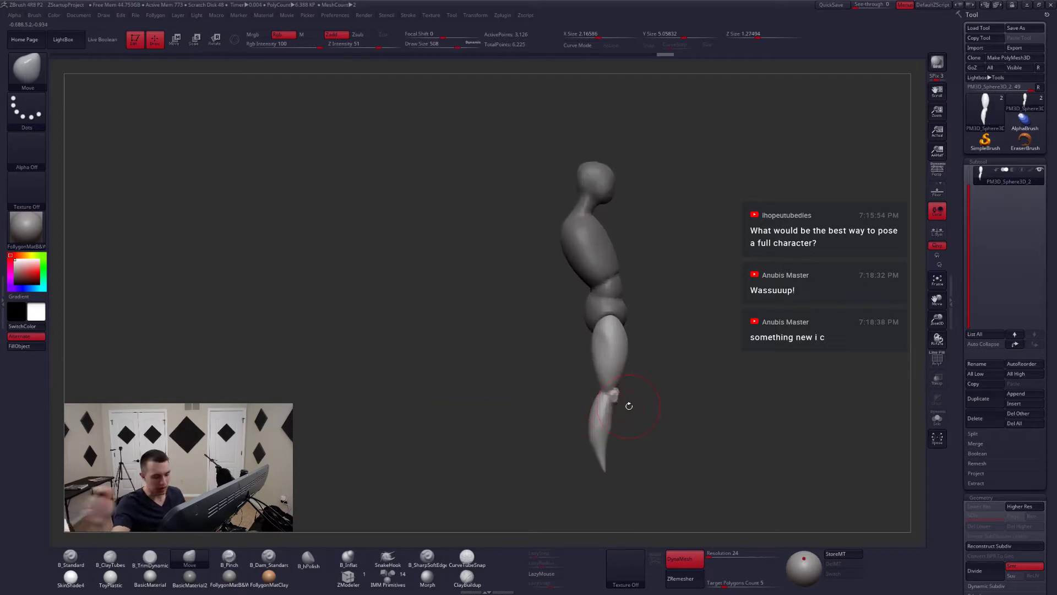
key(space)
drag(628, 406, 616, 398)
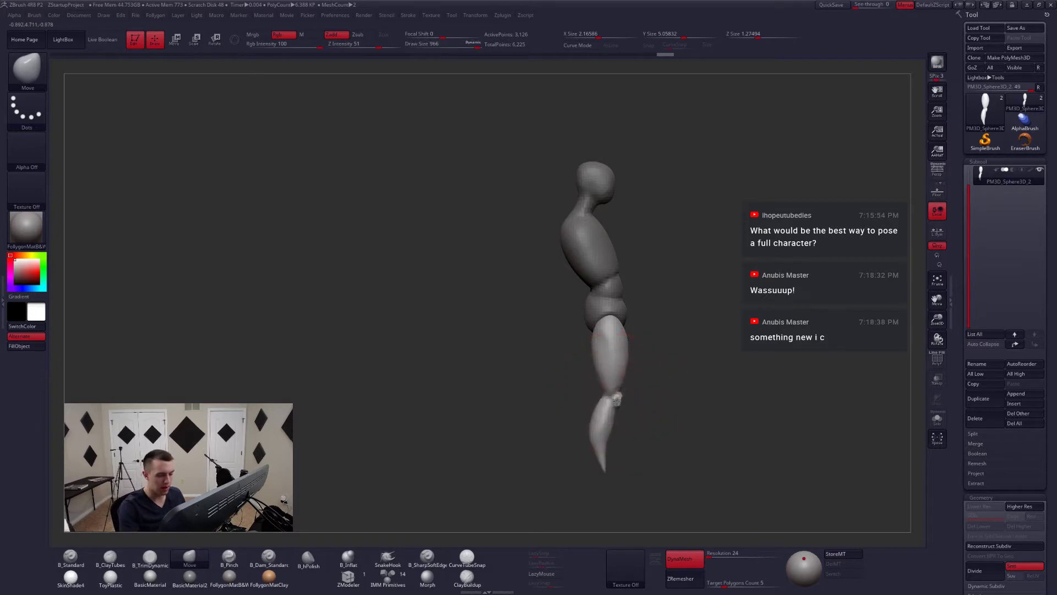
drag(600, 474, 604, 472)
- Shape the lower legs and ankles from the front with the Move brush at draw size 629
mouse_move(603, 472)
alt+right_down()
mouse_move(616, 416)
mouse_move(573, 414)
alt+right_up()
ctrl+right_drag(600, 380, 617, 402)
key(space)
drag(608, 404, 594, 405)
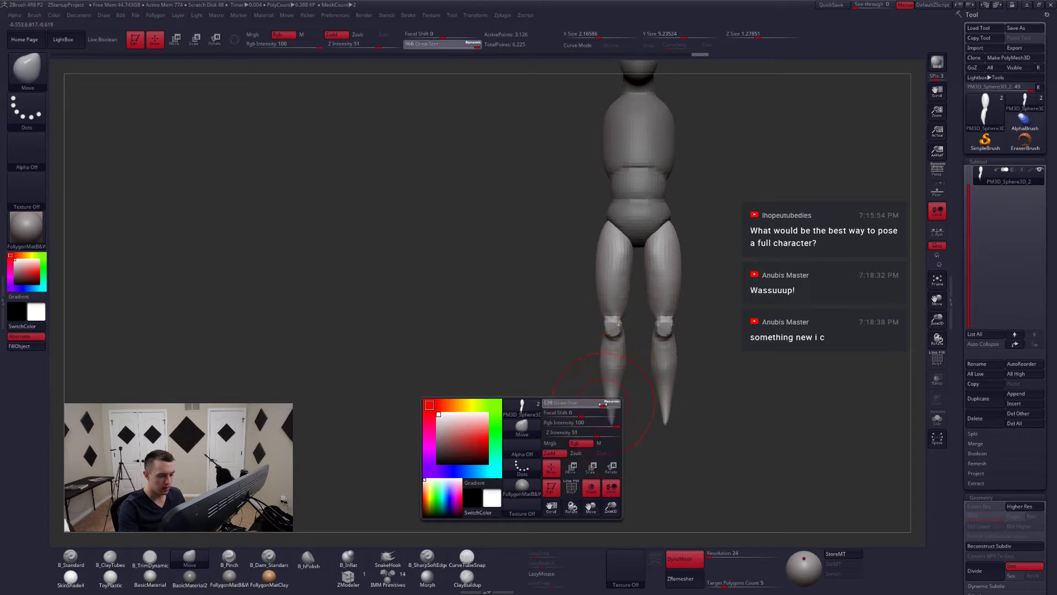
key(ctrl+f)
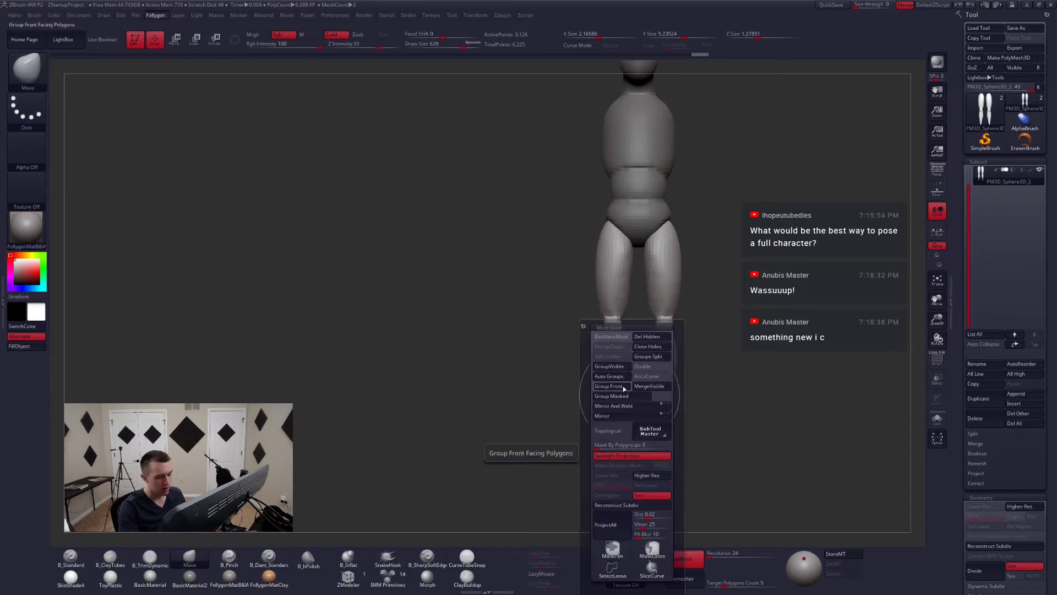
click(625, 338)
drag(614, 407, 606, 411)
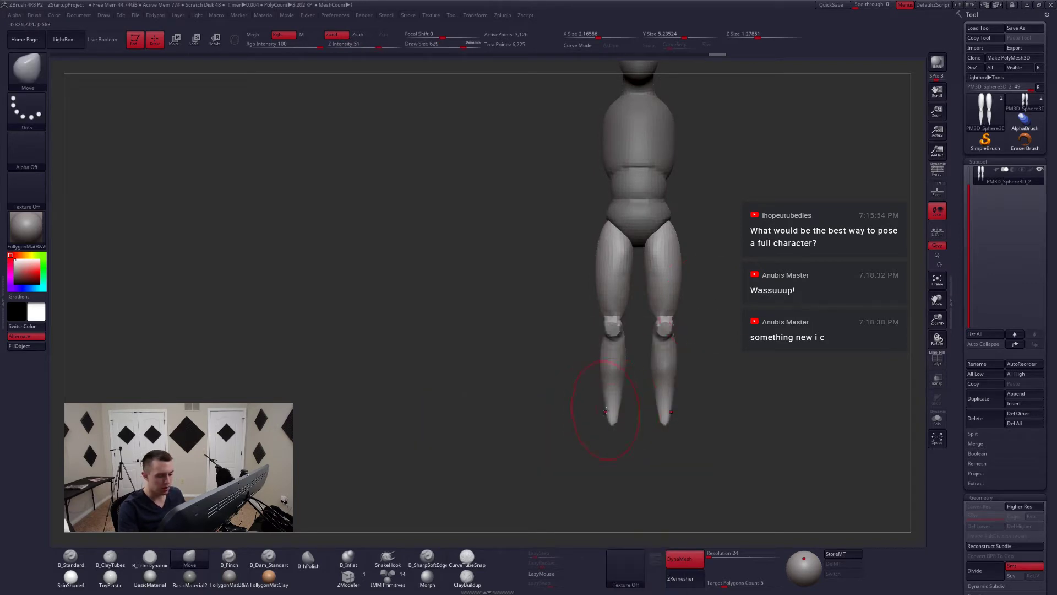
shift+right_drag(606, 412, 647, 414)
drag(615, 420, 653, 403)
- Refine the calves and ankles from angled and side views with the Move brush at draw size 517
key(ctrl+f)
click(666, 333)
right_drag(661, 394, 633, 407)
key(space)
drag(612, 414, 608, 414)
drag(616, 368, 620, 364)
mouse_move(646, 401)
shift+right_down()
mouse_move(628, 402)
mouse_move(618, 419)
mouse_move(600, 416)
mouse_move(612, 450)
mouse_move(602, 419)
mouse_move(606, 473)
mouse_move(594, 441)
mouse_move(628, 429)
mouse_move(592, 449)
mouse_move(615, 372)
shift+right_up()
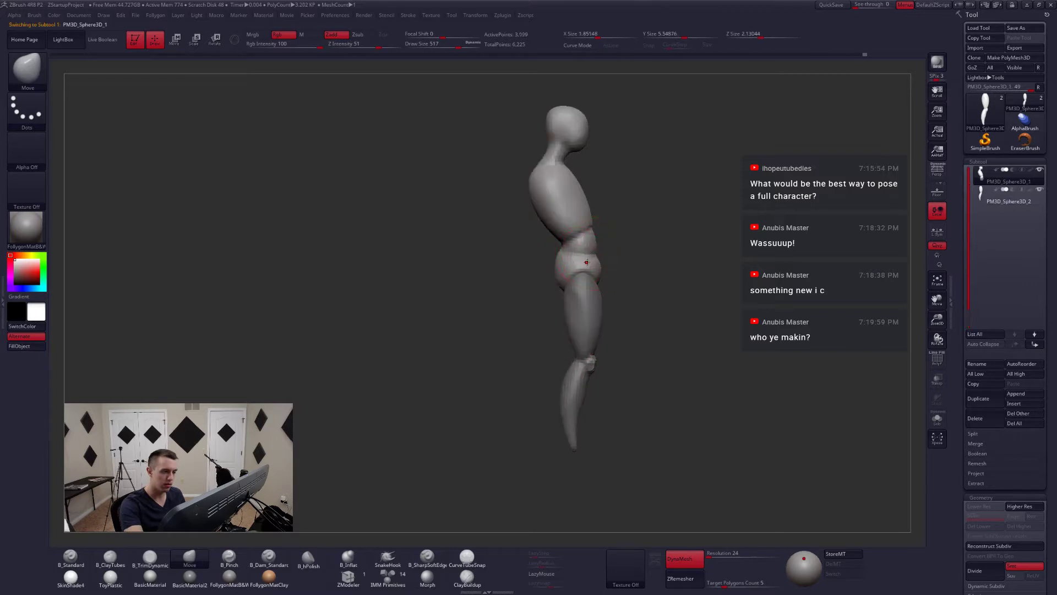
- Rotate the upper body forward over the pelvis with Transpose Rotate, undoing a trial move
key(w)
mouse_move(583, 268)
mouse_down()
mouse_move(583, 127)
mouse_move(597, 125)
mouse_move(623, 214)
mouse_move(557, 170)
mouse_up()
key(ctrl+z)
key(r)
key(q)
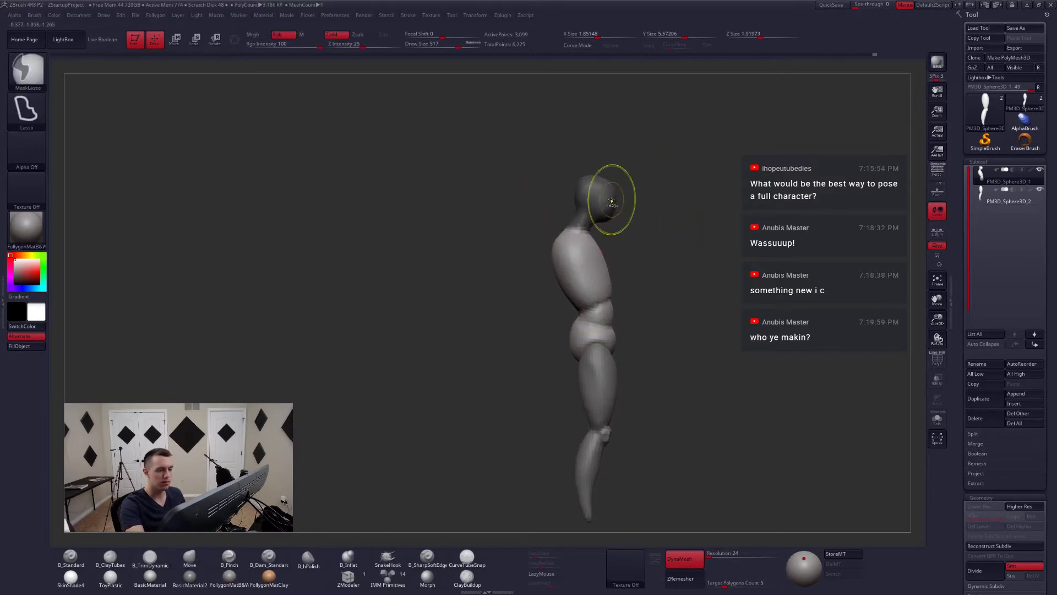
- Mask the torso and rotate the head at the neck with Transpose Rotate
key(r)
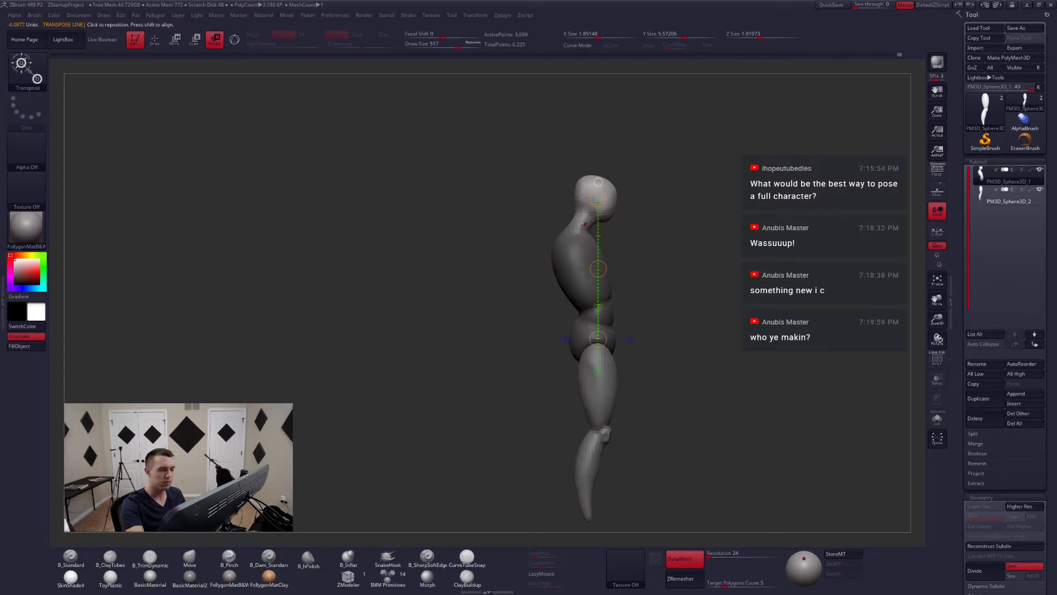
key(q)
mouse_move(554, 214)
ctrl+mouse_down()
mouse_move(578, 325)
mouse_move(682, 312)
ctrl+mouse_up()
key(r)
mouse_move(581, 222)
mouse_down()
mouse_move(644, 248)
mouse_move(647, 235)
mouse_up()
- Reshape and smooth the head with the Move brush, and clear the mask
key(q)
key(s)
mouse_move(597, 180)
mouse_down()
mouse_move(576, 192)
mouse_move(606, 181)
mouse_move(595, 213)
mouse_up()
key(space)
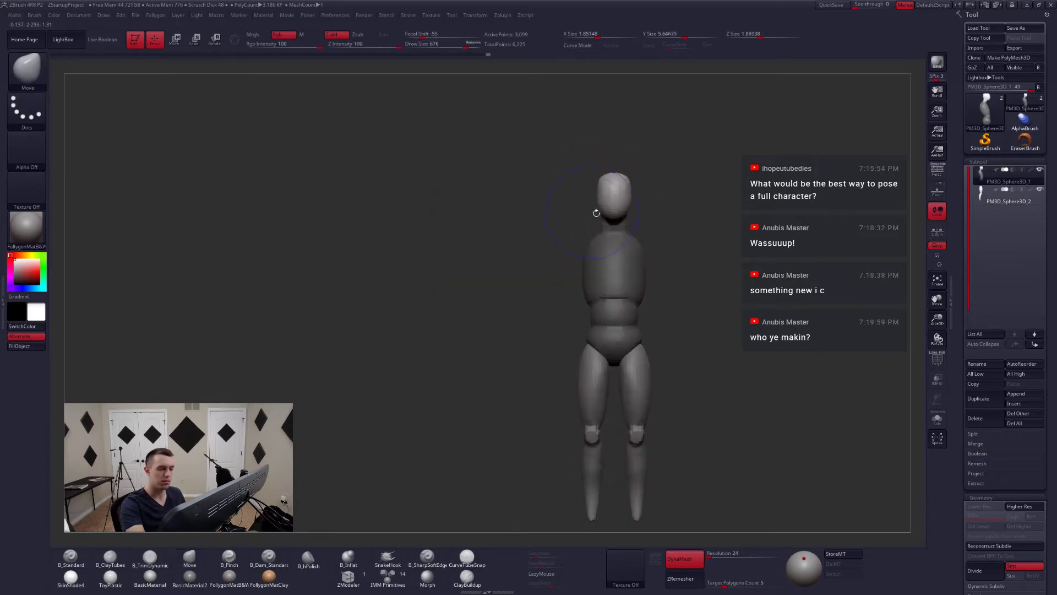
alt+drag(675, 255, 672, 205)
ctrl+drag(685, 314, 660, 329)
- Switch to the legs, mask them above the foot area and pull the feet forward with Transpose Move
alt+click(634, 374)
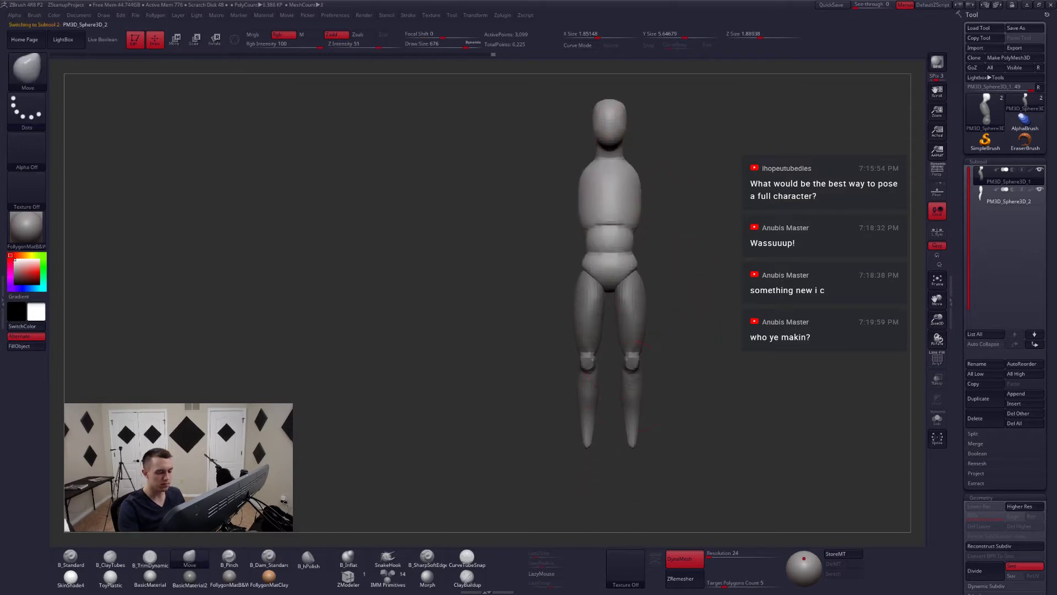
alt+drag(663, 435, 661, 395)
drag(661, 394, 702, 399)
mouse_move(653, 396)
alt+mouse_down()
mouse_move(646, 432)
mouse_move(614, 406)
mouse_move(667, 434)
mouse_move(673, 414)
alt+mouse_up()
key(space)
click(606, 406)
ctrl+click(665, 428)
key(w)
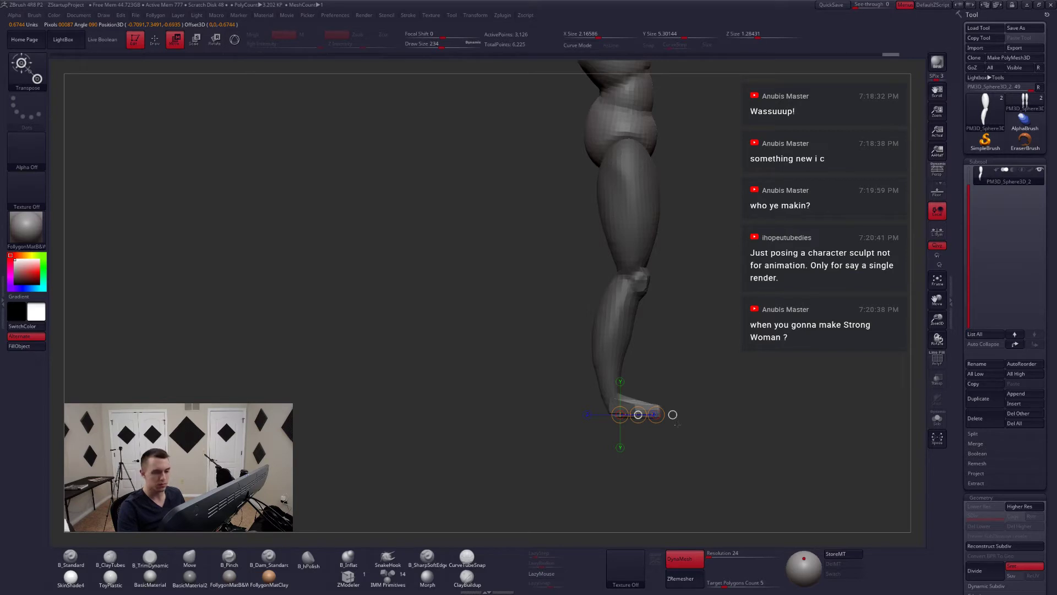
- Shape the feet from below with the Move brush at draw size 299 and DynaMesh the legs
key(q)
mouse_move(695, 425)
mouse_down()
mouse_move(647, 437)
mouse_move(654, 444)
mouse_move(659, 403)
mouse_up()
key(space)
key(1)
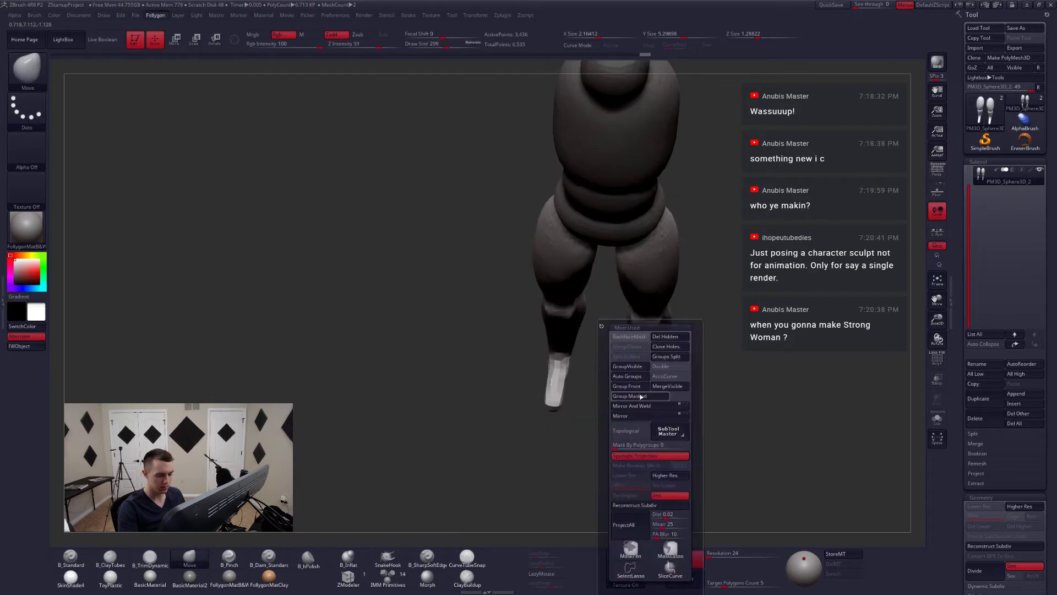
drag(554, 441, 574, 452)
key(space)
mouse_move(637, 401)
mouse_down()
mouse_move(653, 383)
mouse_move(639, 417)
mouse_up()
ctrl+drag(688, 375, 645, 358)
key(ctrl+shift+f)
click(649, 348)
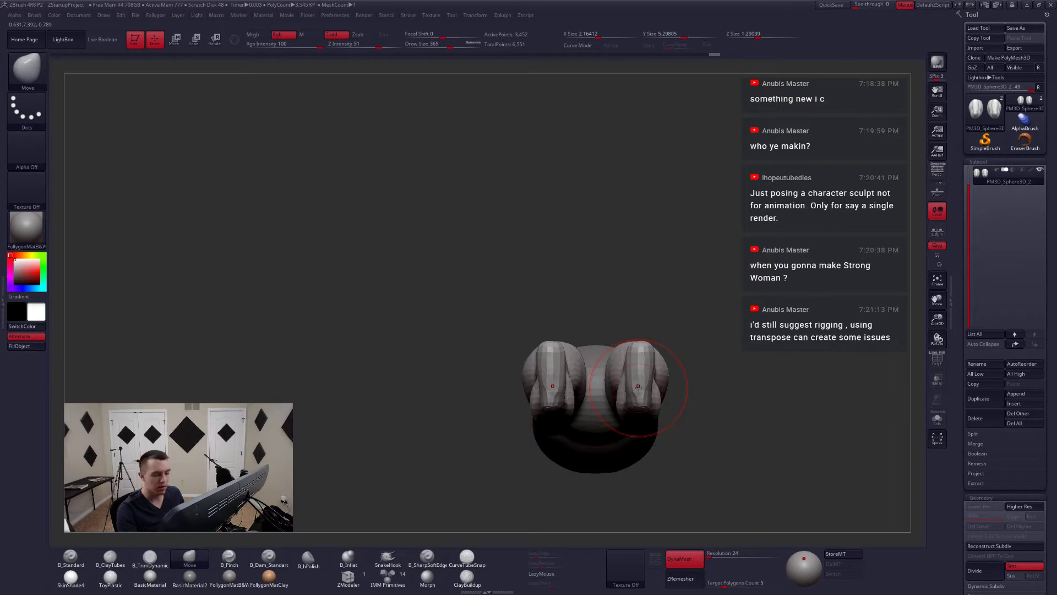
alt+right_drag(641, 389, 645, 372)
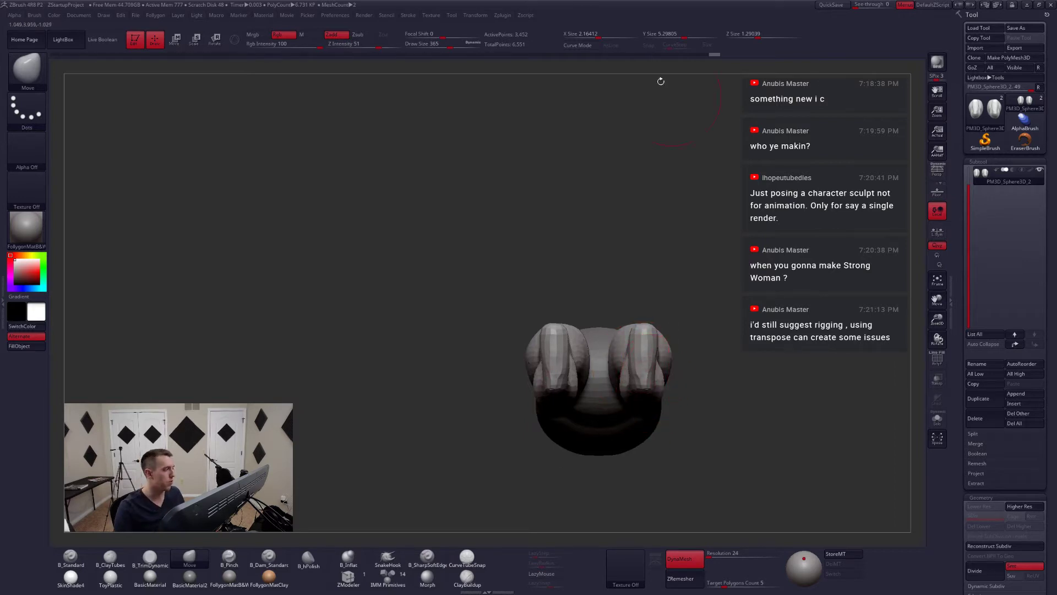
click(4, 171)
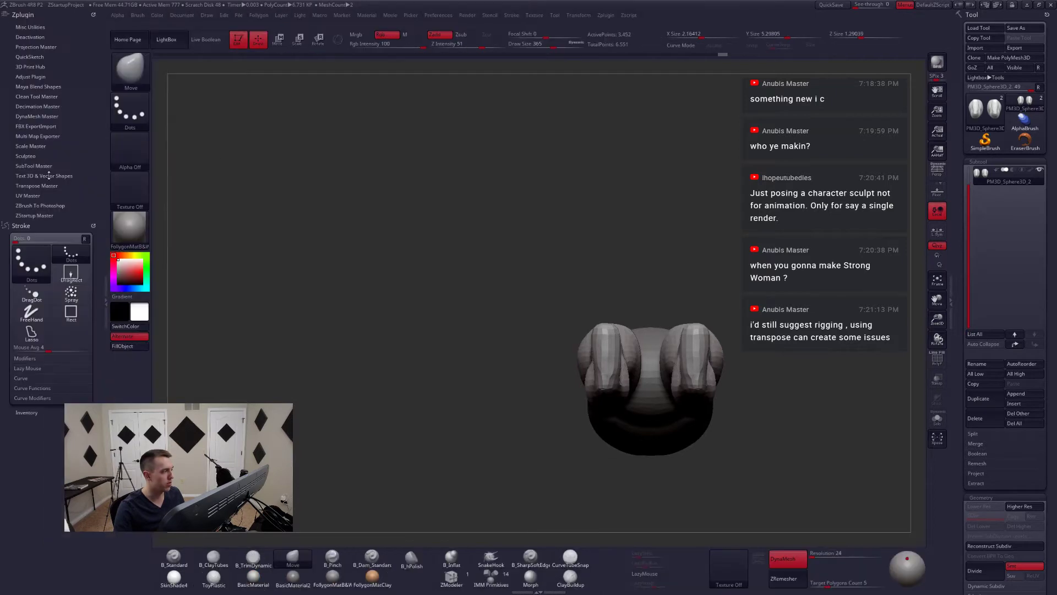
click(106, 277)
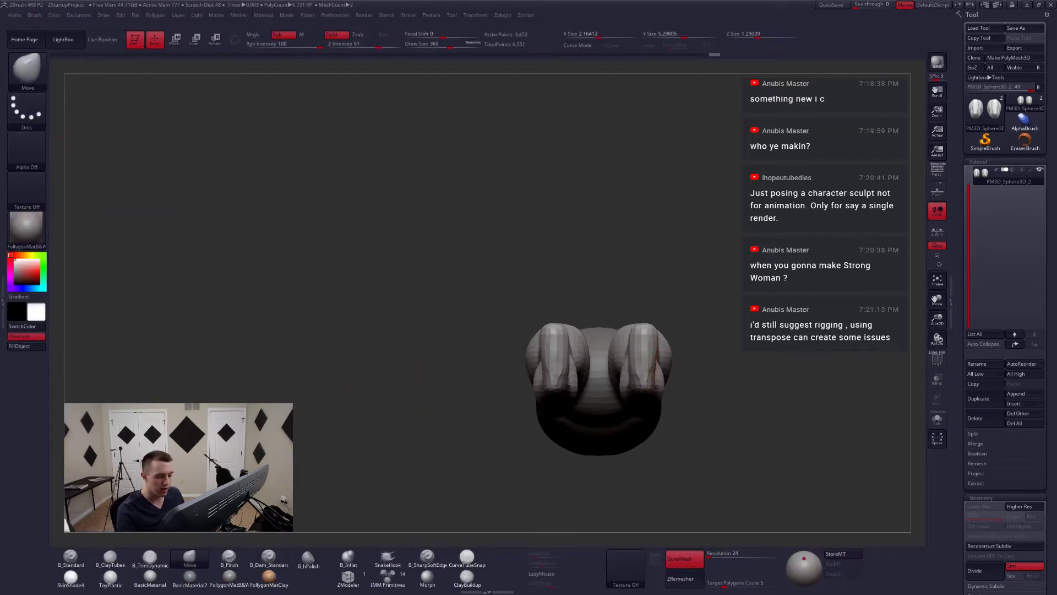
- Shape the heels from the side with the Move brush at draw size 262
mouse_move(655, 372)
right_down()
mouse_move(661, 408)
mouse_move(628, 410)
mouse_move(671, 400)
mouse_move(656, 392)
right_up()
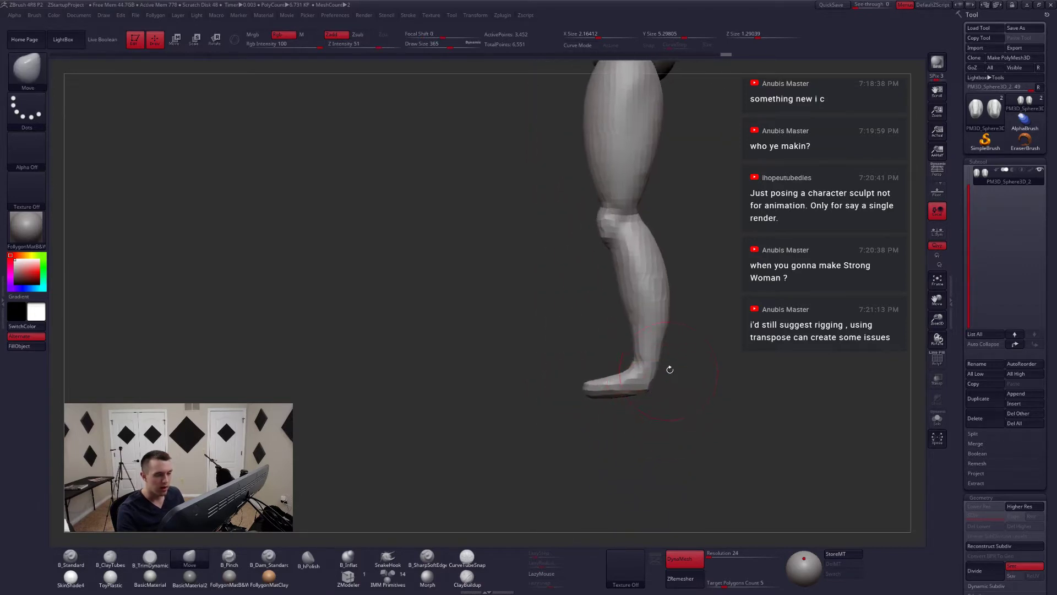
key(ctrl+shift+f)
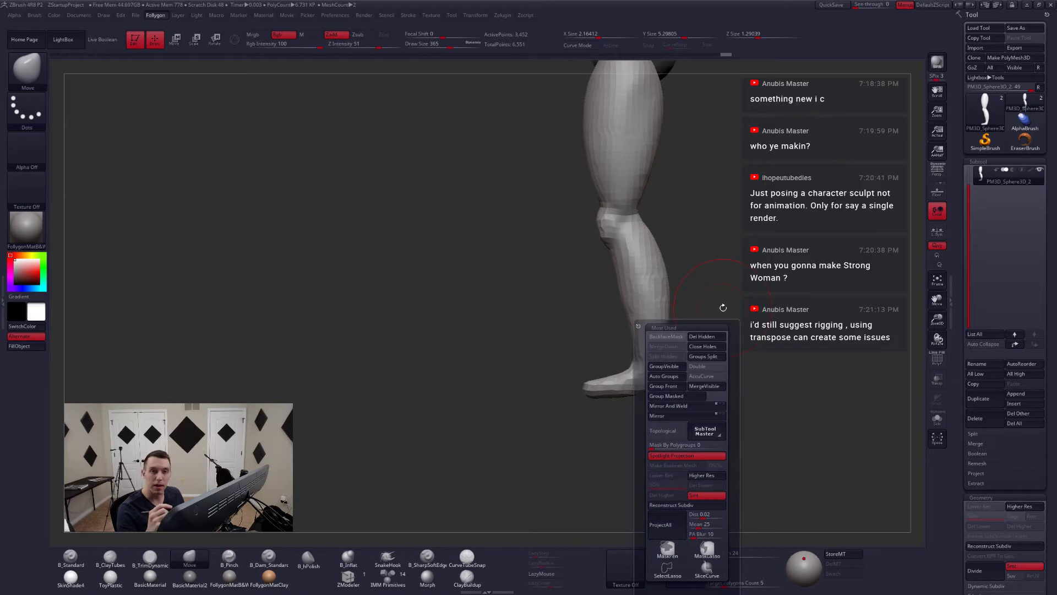
key(space)
drag(703, 354, 695, 354)
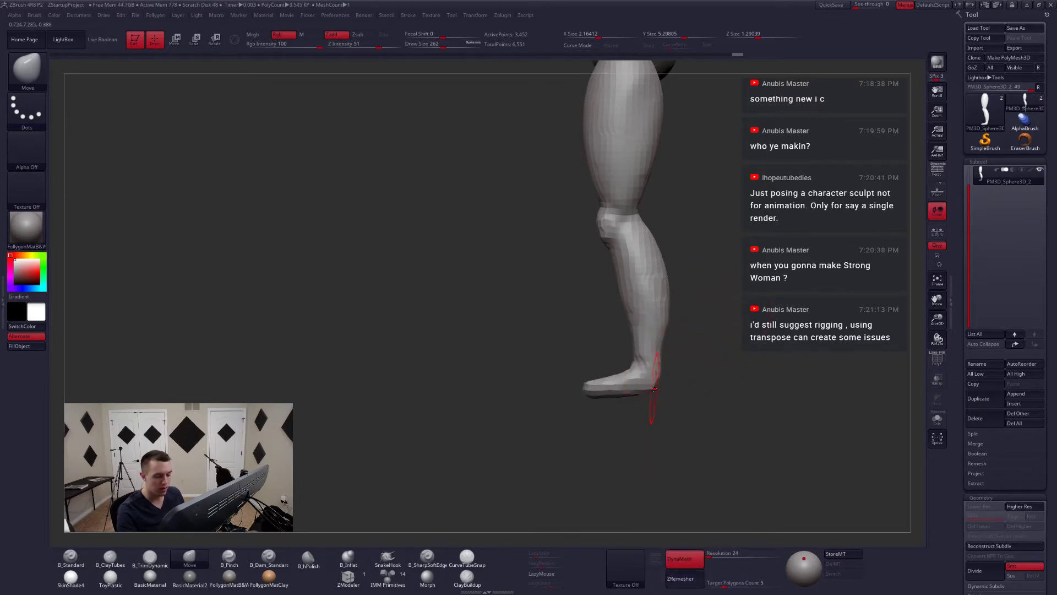
mouse_move(695, 392)
right_down()
mouse_move(653, 395)
mouse_move(655, 373)
mouse_move(661, 393)
right_up()
- Subdivide the legs twice and build up the ankle bones with the ClayTubes brush at draw size 154
key(ctrl+d)
key(ctrl+d)
drag(663, 387, 655, 386)
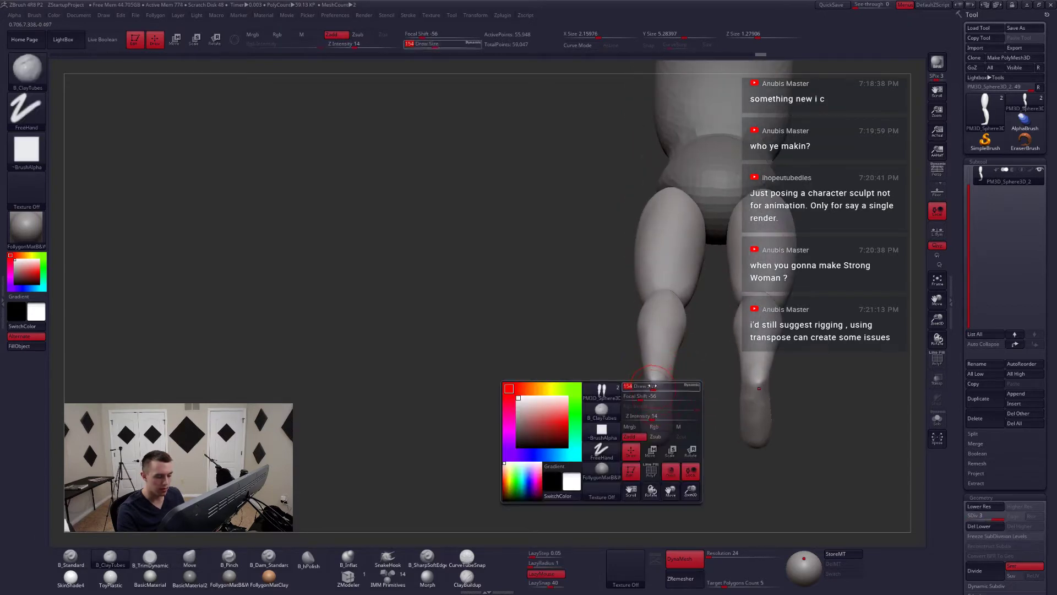
drag(561, 386, 669, 376)
right_drag(665, 392, 635, 384)
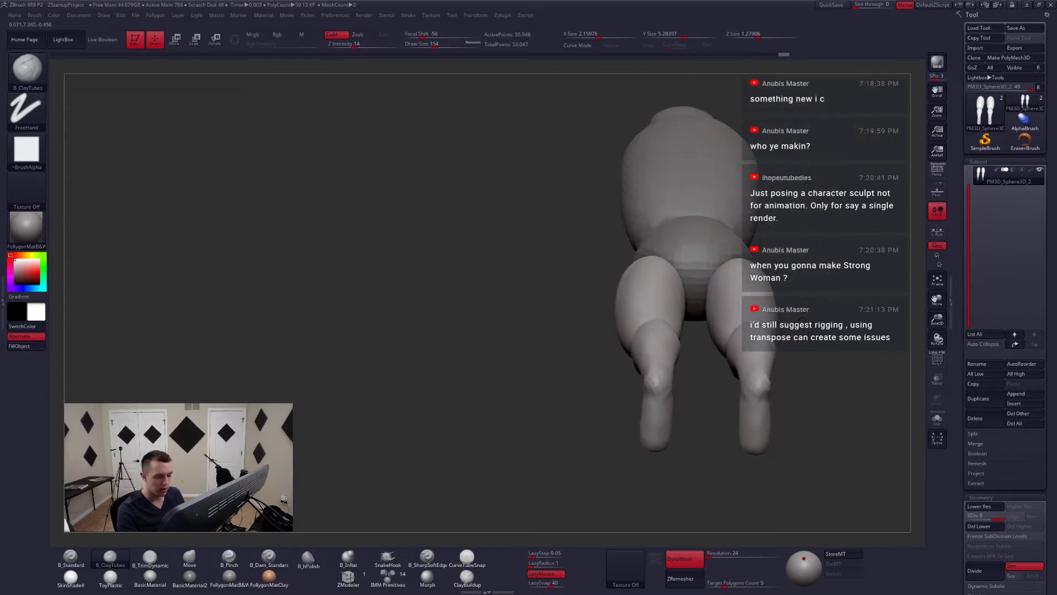
- Return the legs to the lowest subdivision level and delete the higher levels
key(shift+d)
key(shift+d)
drag(663, 392, 625, 399)
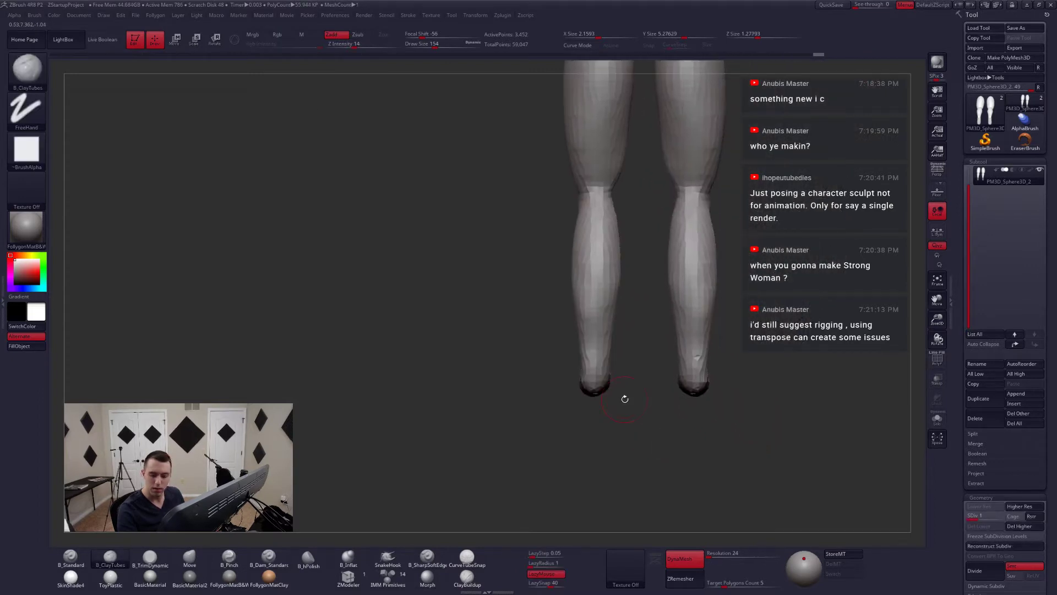
click(1024, 527)
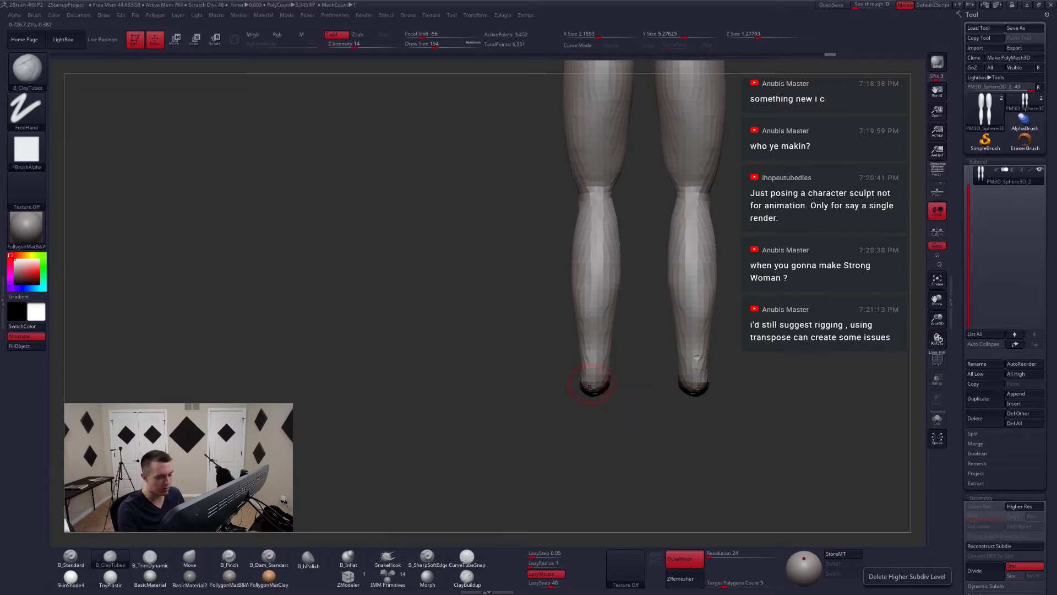
- Refine the heels, soles and toes with the Move brush, working at draw sizes 202 and 299
key(b)
key(m)
key(v)
key(space)
drag(608, 385, 635, 402)
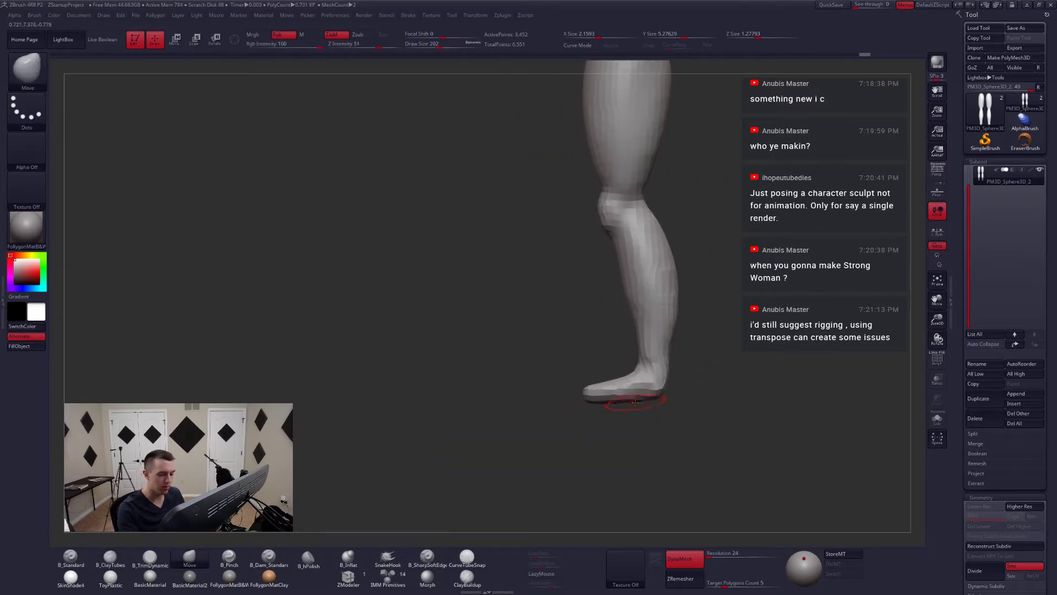
key(s)
click(603, 392)
drag(589, 389, 618, 473)
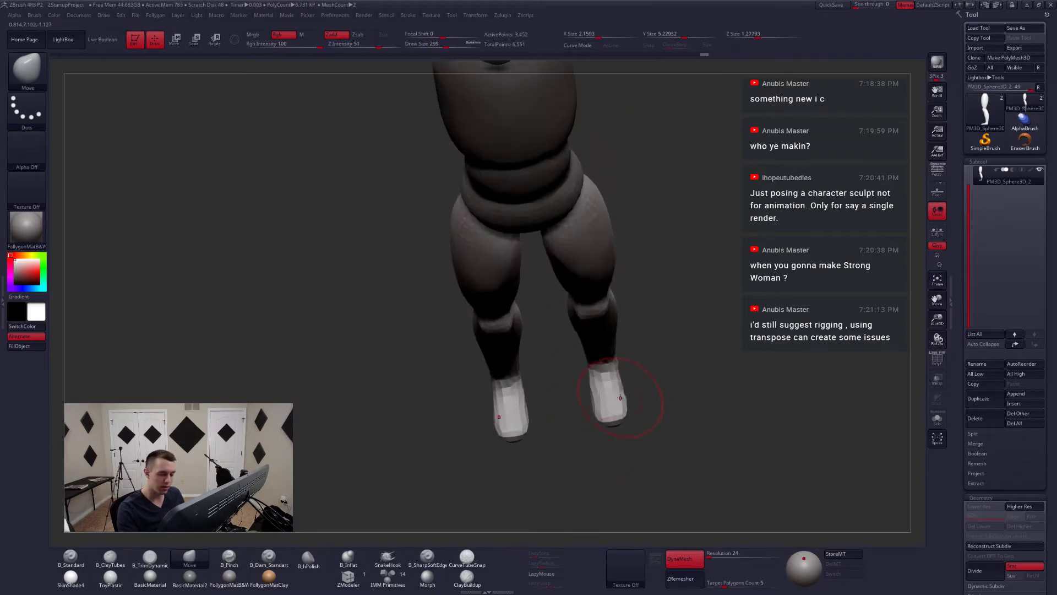
- Isolate the legs, adjust masked sections of the feet from below with Transpose Move and clear the mask
mouse_move(626, 401)
mouse_down()
mouse_move(630, 448)
mouse_move(653, 439)
mouse_move(632, 444)
mouse_move(641, 379)
mouse_move(669, 423)
mouse_move(665, 281)
mouse_up()
ctrl+click(667, 416)
key(w)
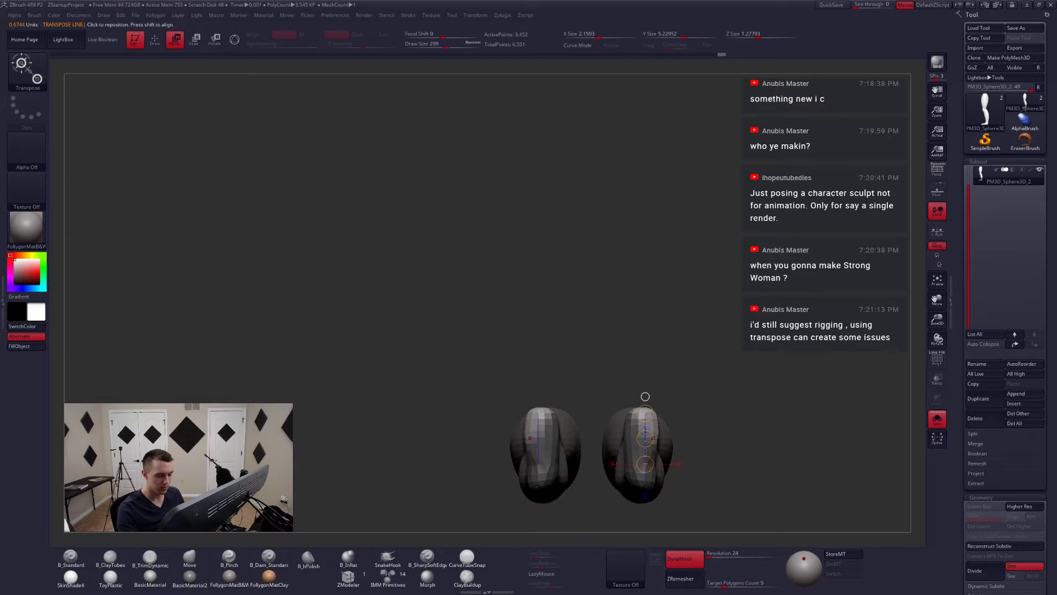
key(q)
mouse_move(668, 388)
ctrl+mouse_down()
mouse_move(683, 474)
mouse_move(636, 442)
mouse_move(644, 465)
ctrl+mouse_up()
ctrl+click(694, 412)
key(w)
shift+drag(651, 424, 652, 479)
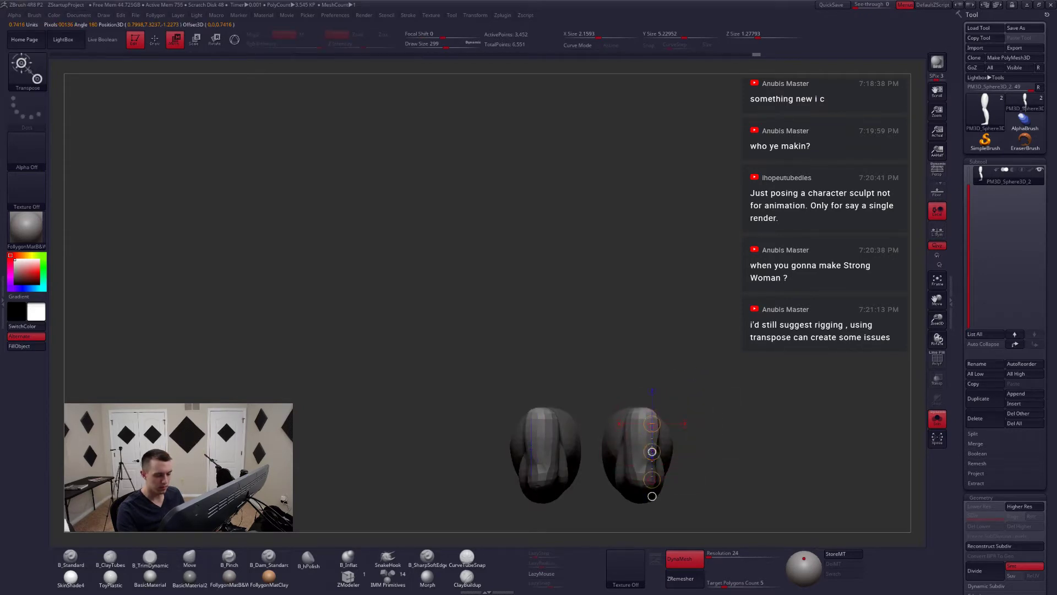
key(q)
ctrl+drag(687, 406, 683, 414)
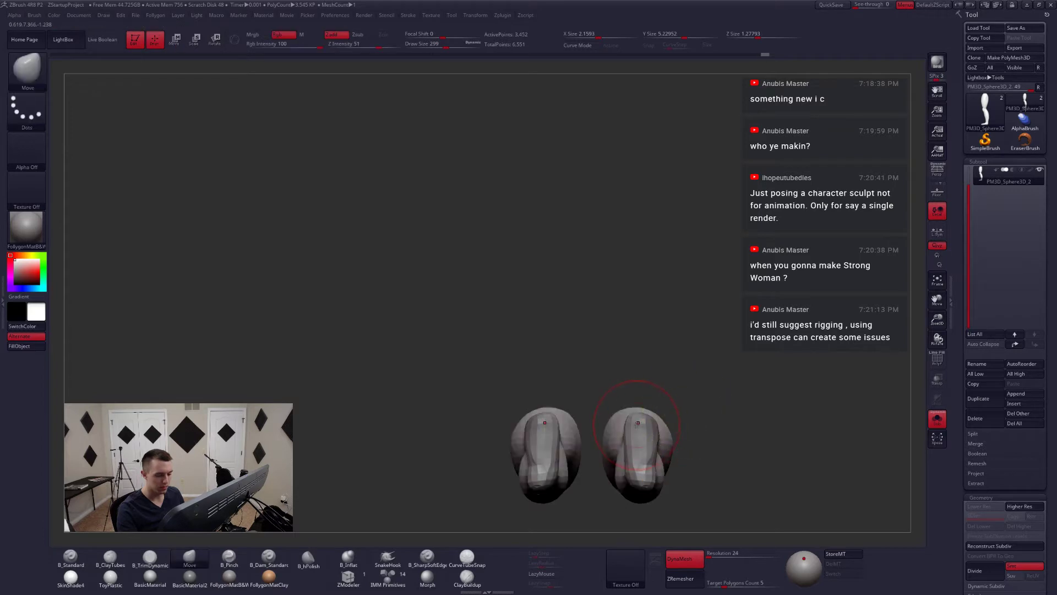
- Flatten the soles of the feet from the side with the ClipCurve brush
shift+right_drag(645, 424, 682, 435)
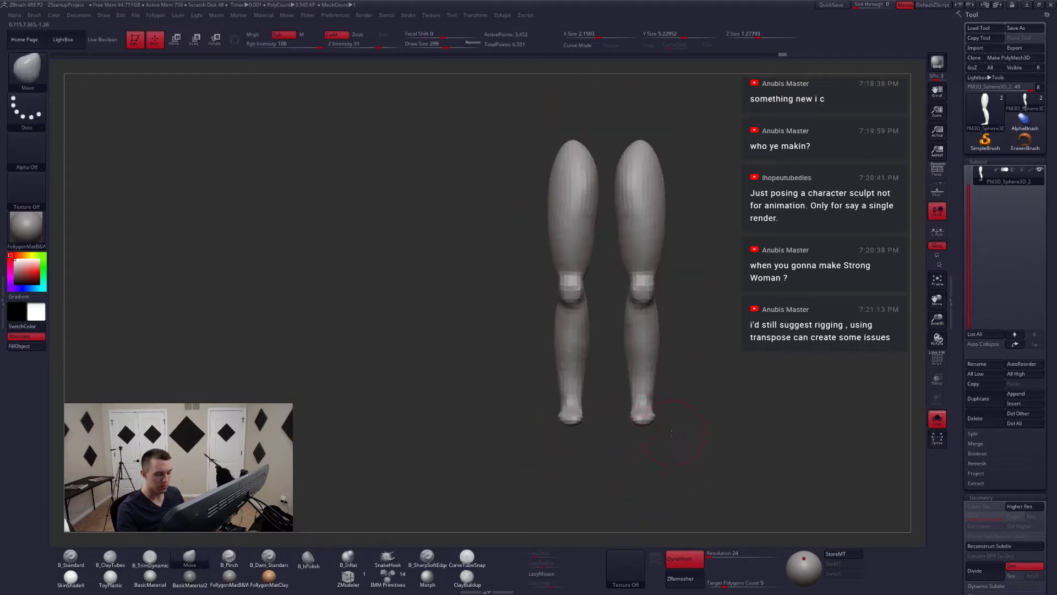
shift+right_drag(754, 408, 672, 378)
key(ctrl+shift+f)
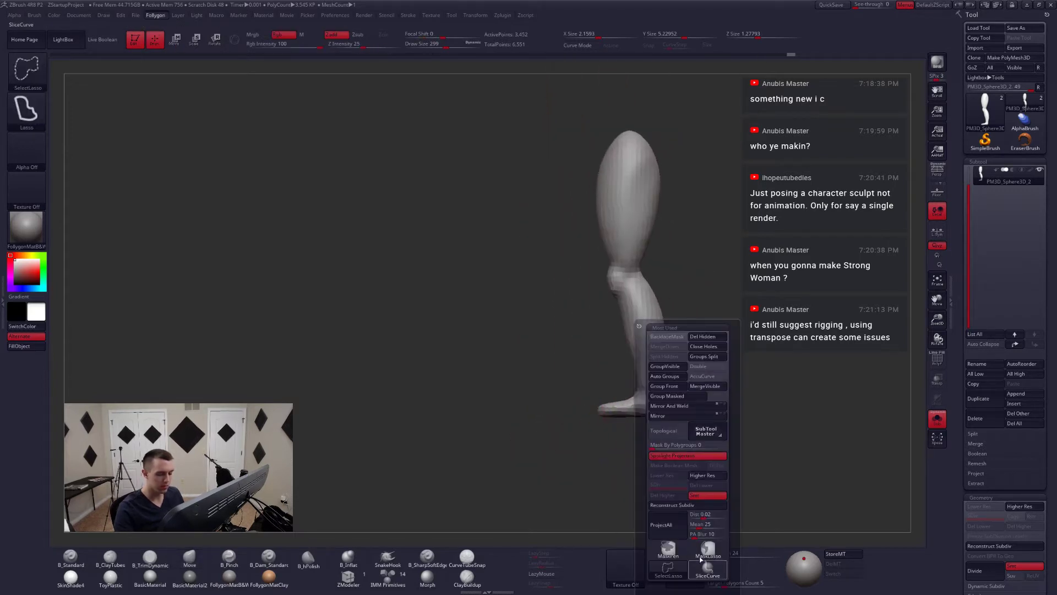
click(27, 72)
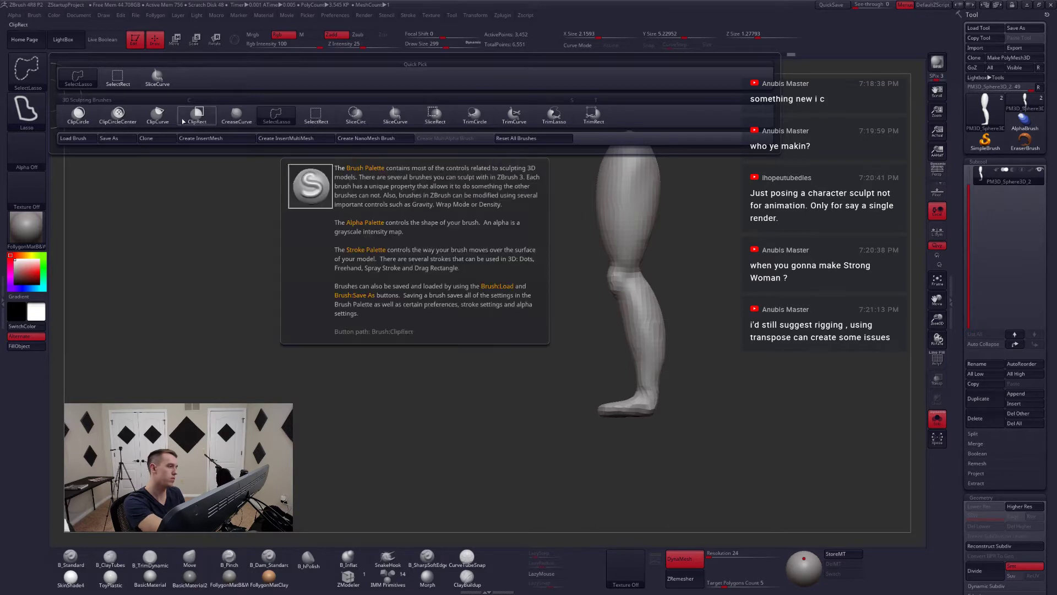
ctrl+shift+click(163, 122)
key(ctrl+shift)
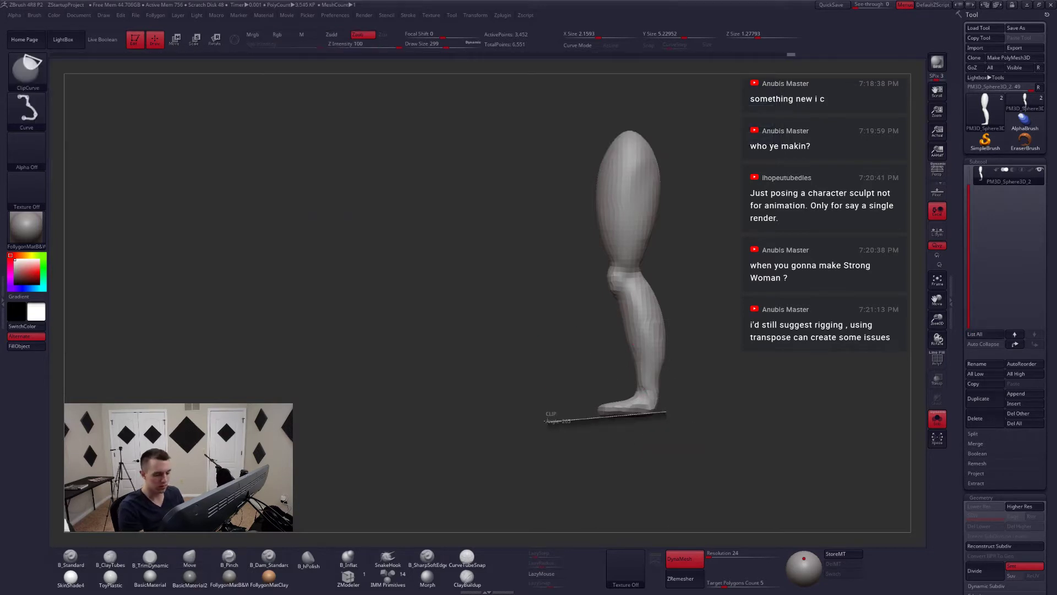
mouse_move(545, 421)
ctrl+shift+mouse_down()
mouse_move(666, 407)
mouse_move(652, 353)
mouse_move(652, 404)
mouse_move(645, 368)
mouse_move(618, 379)
ctrl+shift+mouse_up()
- Duplicate the head and torso subtool and insert a mirrored pair of spheres at its shoulders with the IMM Primitives brush
alt+click(600, 318)
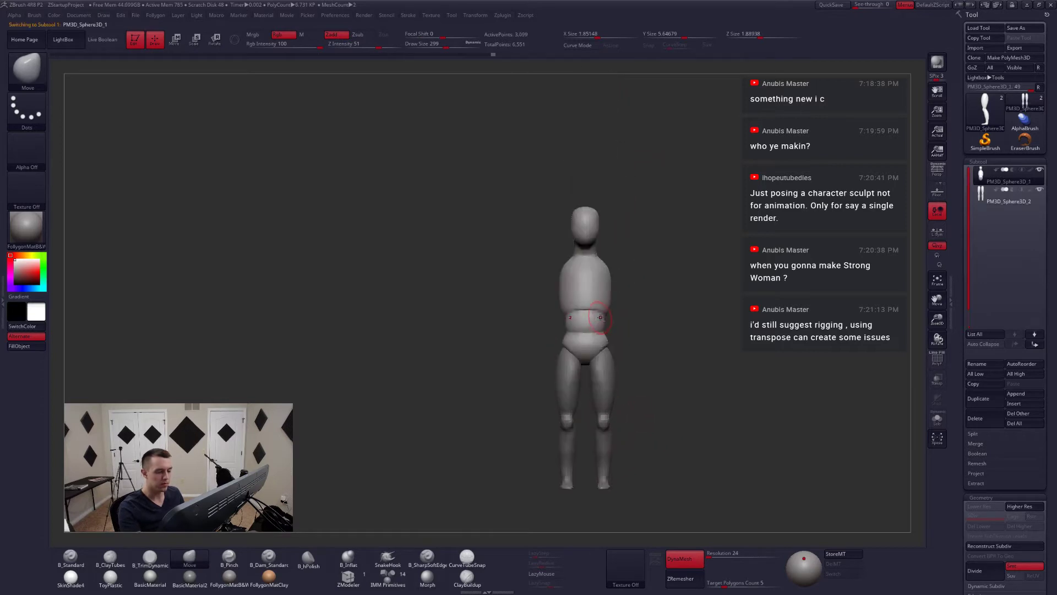
alt+drag(652, 344, 588, 322)
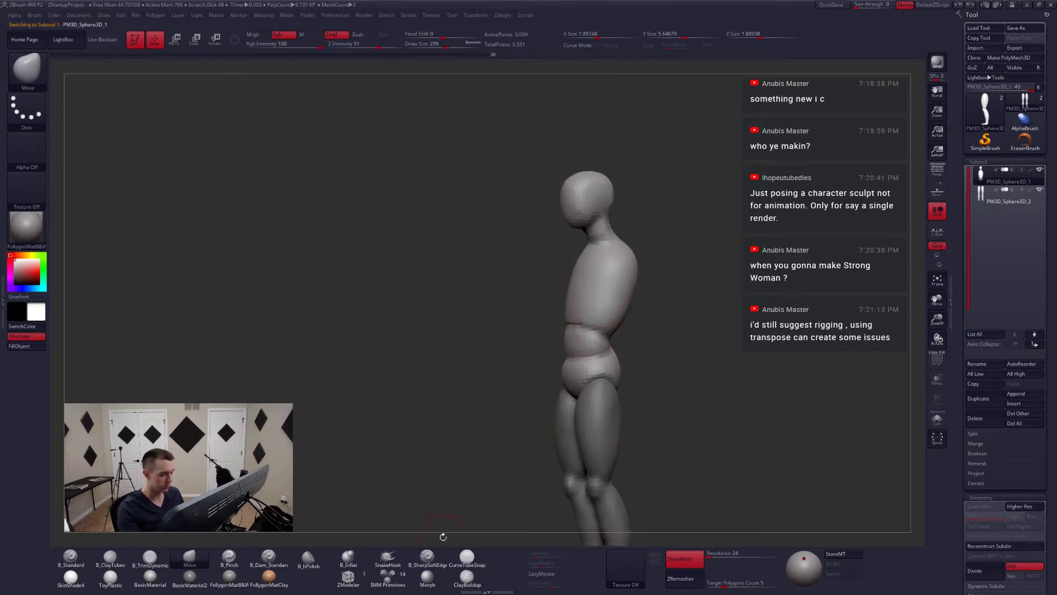
click(979, 398)
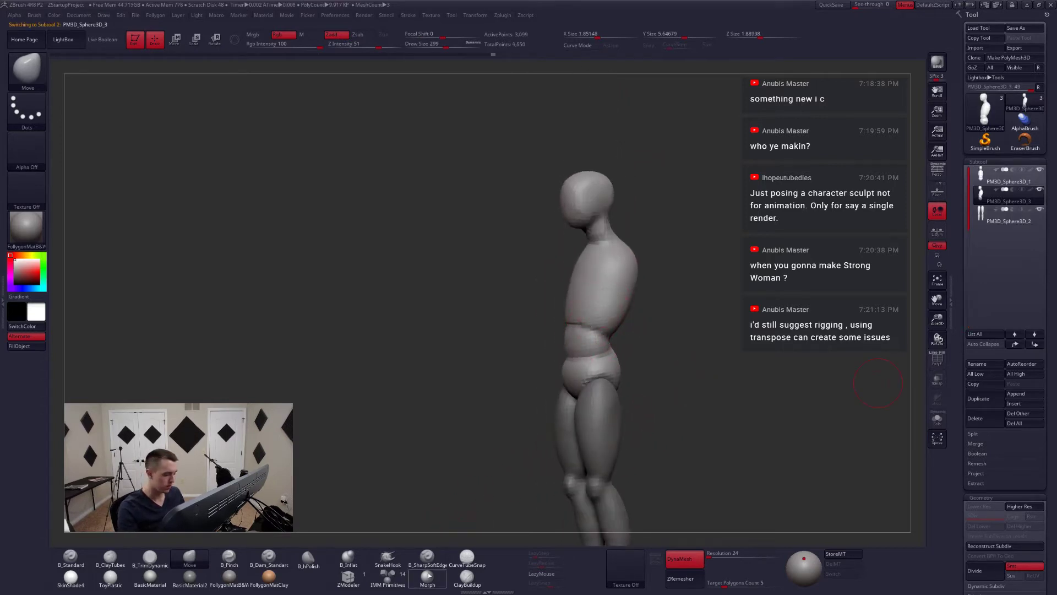
click(388, 575)
ctrl+right_drag(621, 248, 630, 273)
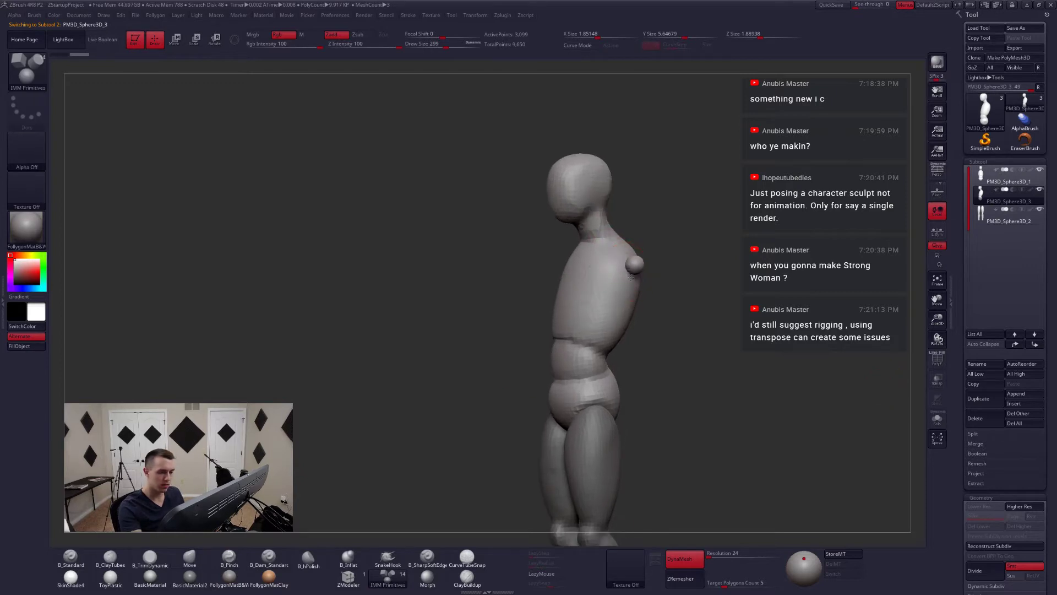
drag(631, 277, 740, 304)
- Isolate the inserted shoulder spheres by polygroup and delete the hidden body geometry from the duplicated subtool
key(shift+f)
ctrl+shift+click(668, 266)
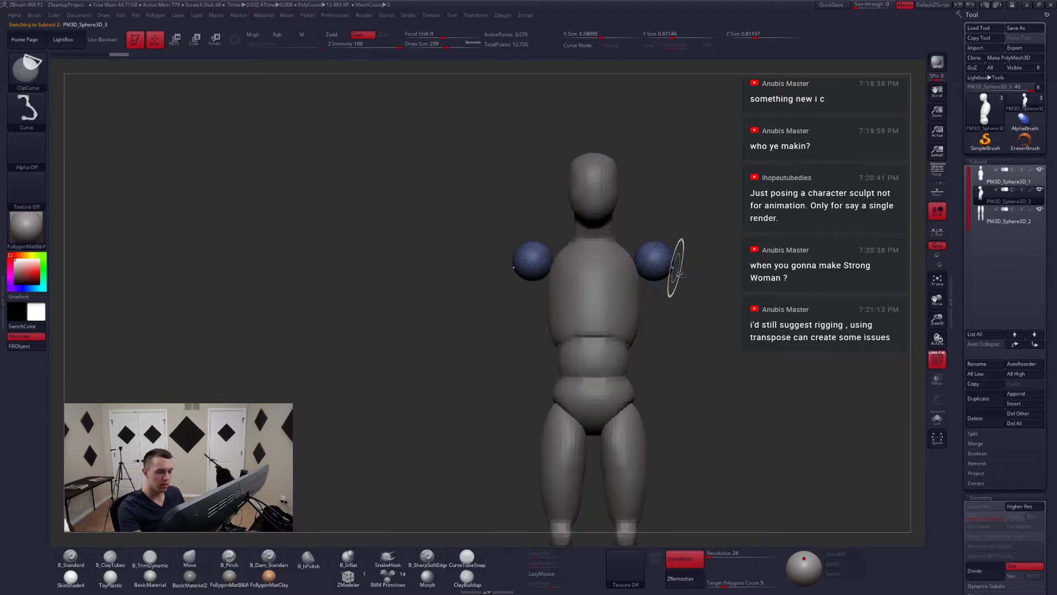
key(space)
click(719, 280)
key(shift+f)
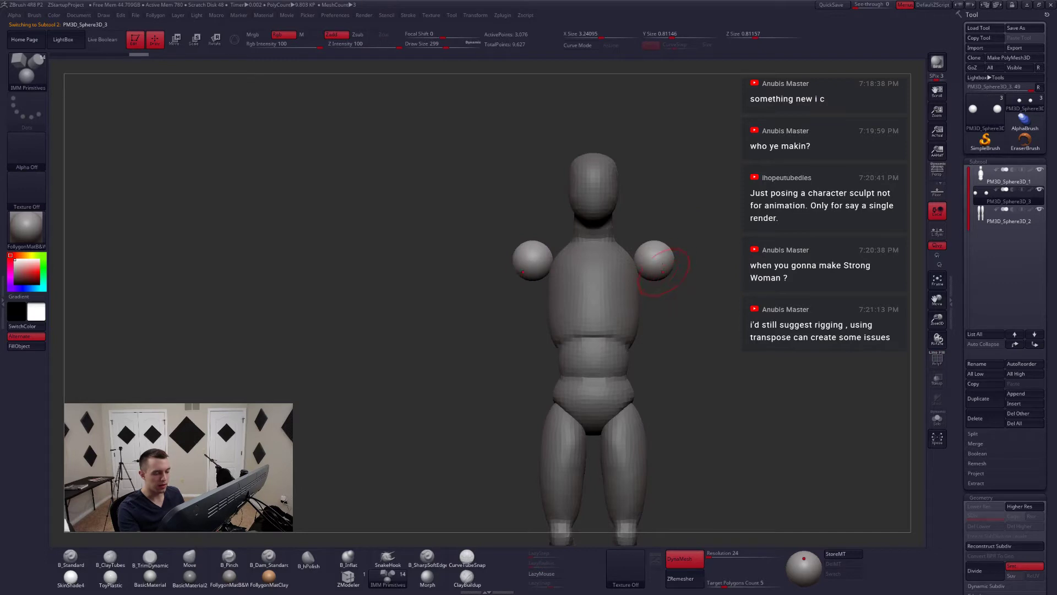
- Move the shoulder spheres inward against the upper torso with Transpose Move
right_click(663, 270)
key(w)
mouse_move(670, 266)
mouse_down()
mouse_move(730, 267)
mouse_move(669, 268)
mouse_up()
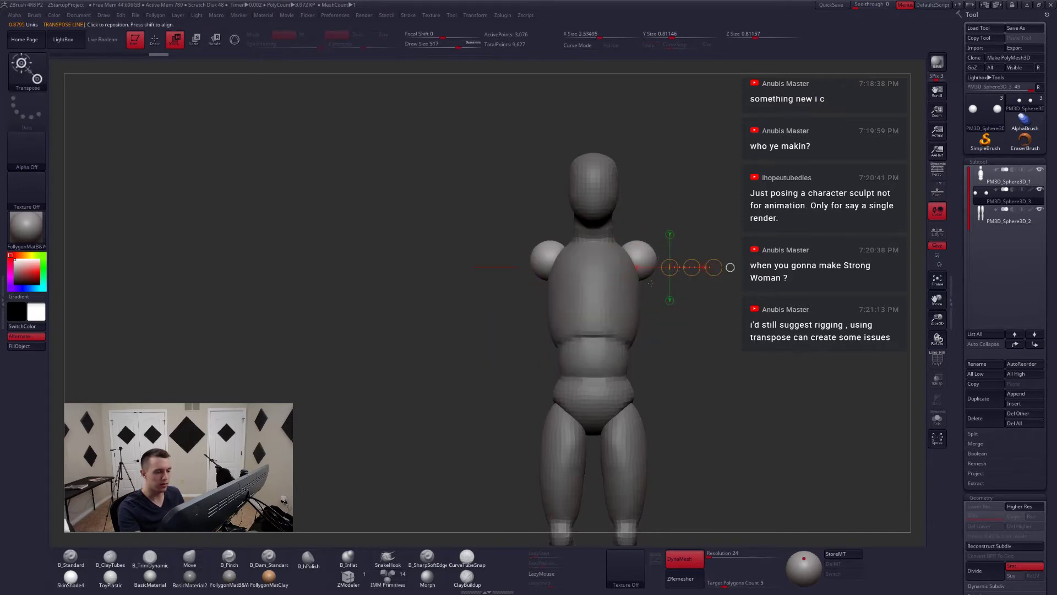
- Shape the spheres into sloping shoulder masses with the Move brush at draw sizes 338 and 445
mouse_move(650, 283)
right_down()
mouse_move(612, 289)
mouse_move(624, 276)
mouse_move(606, 308)
right_up()
key(q)
key(space)
drag(647, 283, 630, 284)
right_drag(639, 302, 634, 278)
right_click(634, 277)
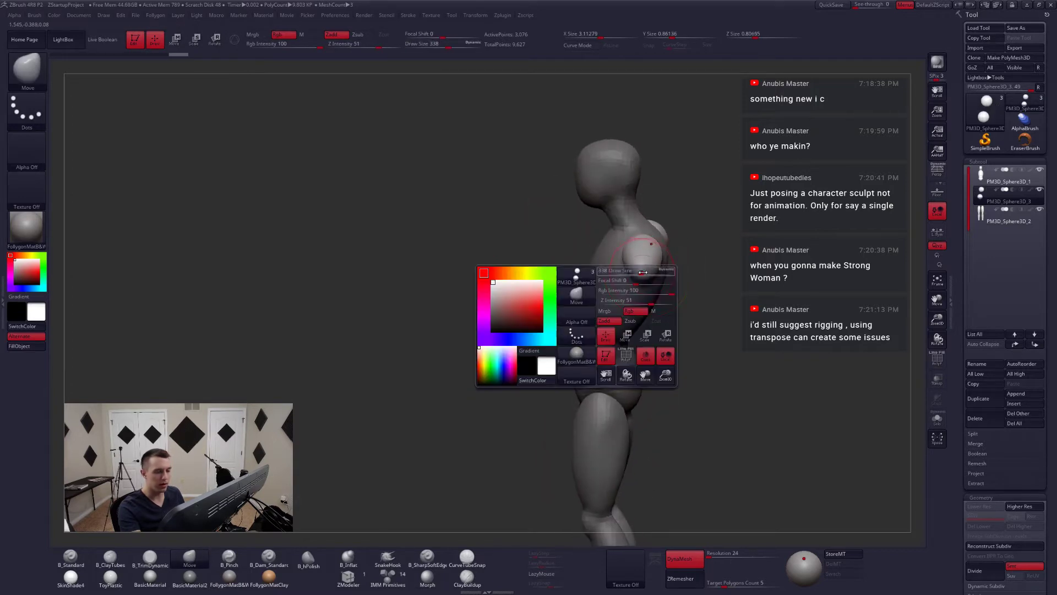
drag(635, 277, 643, 277)
drag(642, 278, 643, 288)
right_drag(643, 285, 682, 270)
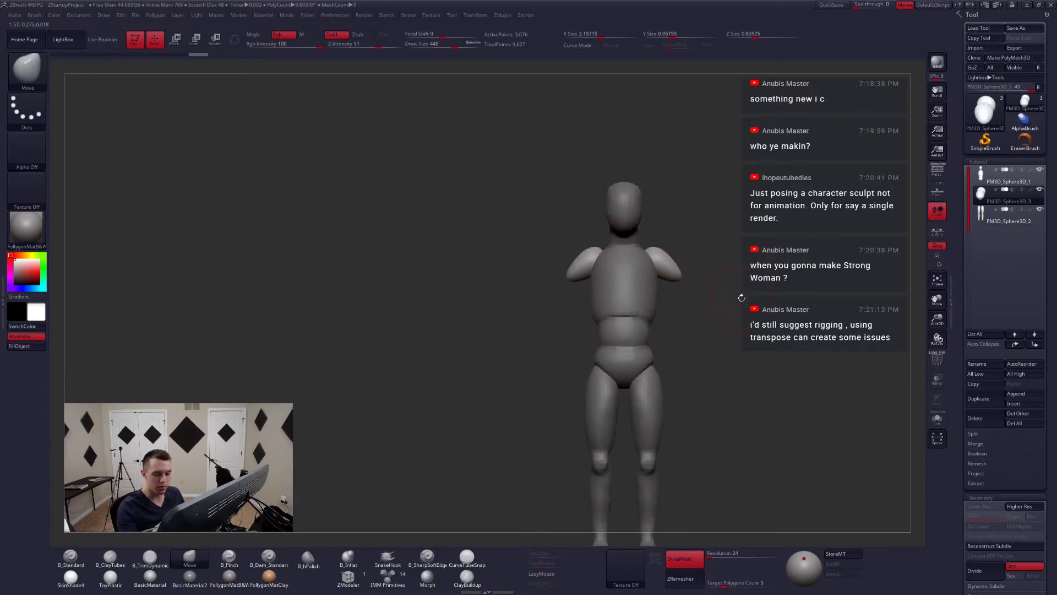
- Remesh the shoulders with DynaMesh at resolution 24 and refine their contour with the Move brush
ctrl+drag(741, 298, 827, 318)
alt+right_drag(825, 319, 766, 398)
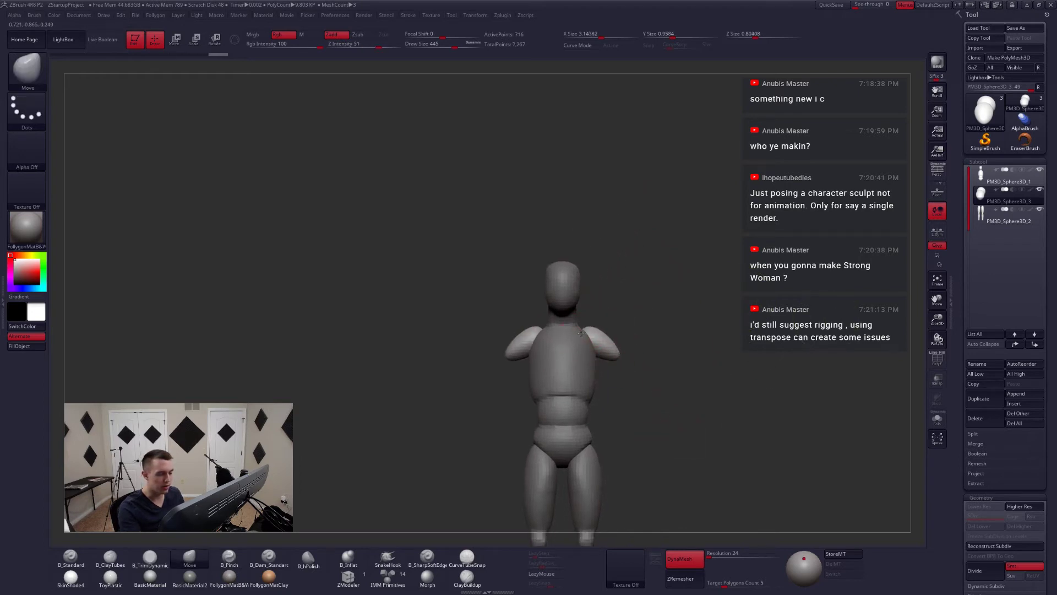
mouse_move(578, 332)
shift+right_down()
mouse_move(646, 360)
mouse_move(646, 326)
shift+right_up()
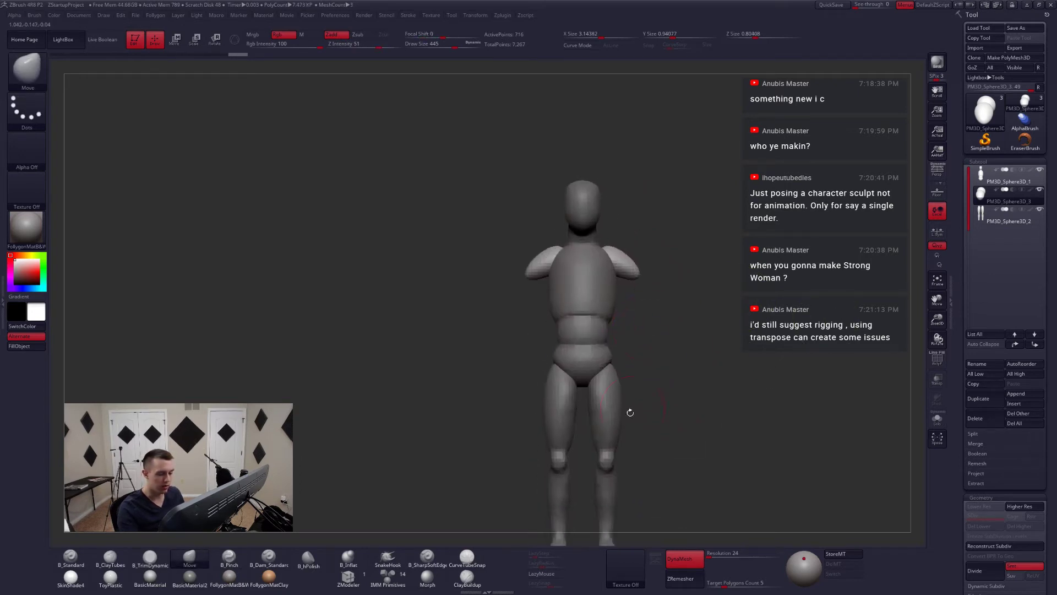
- Insert a second mirrored pair of spheres beneath the shoulders with the IMM Primitives brush
click(400, 578)
right_drag(477, 452, 626, 263)
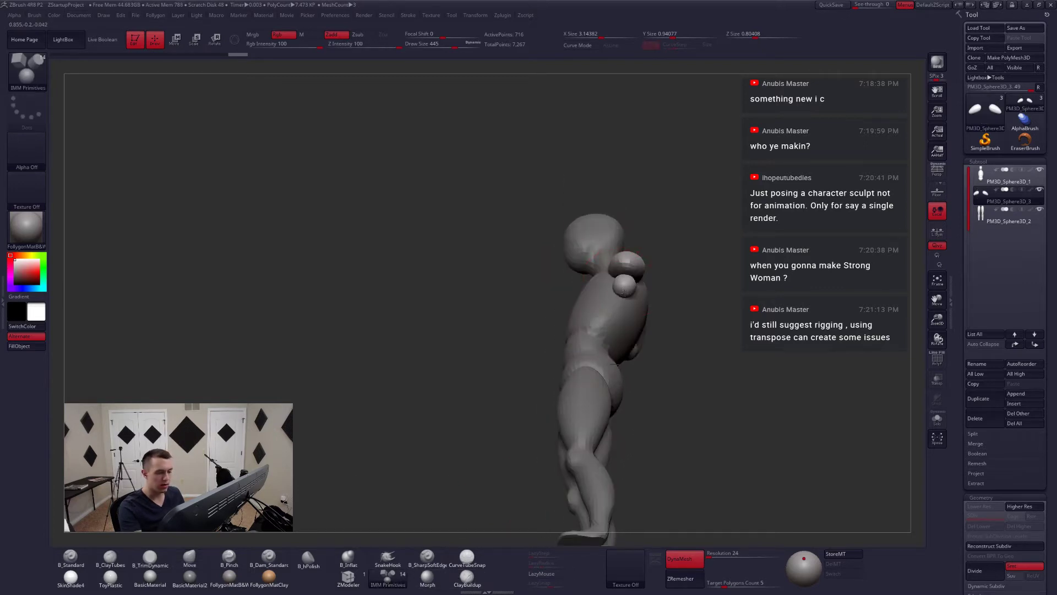
drag(623, 293, 624, 295)
mouse_move(624, 295)
right_down()
mouse_move(646, 333)
mouse_move(641, 301)
right_up()
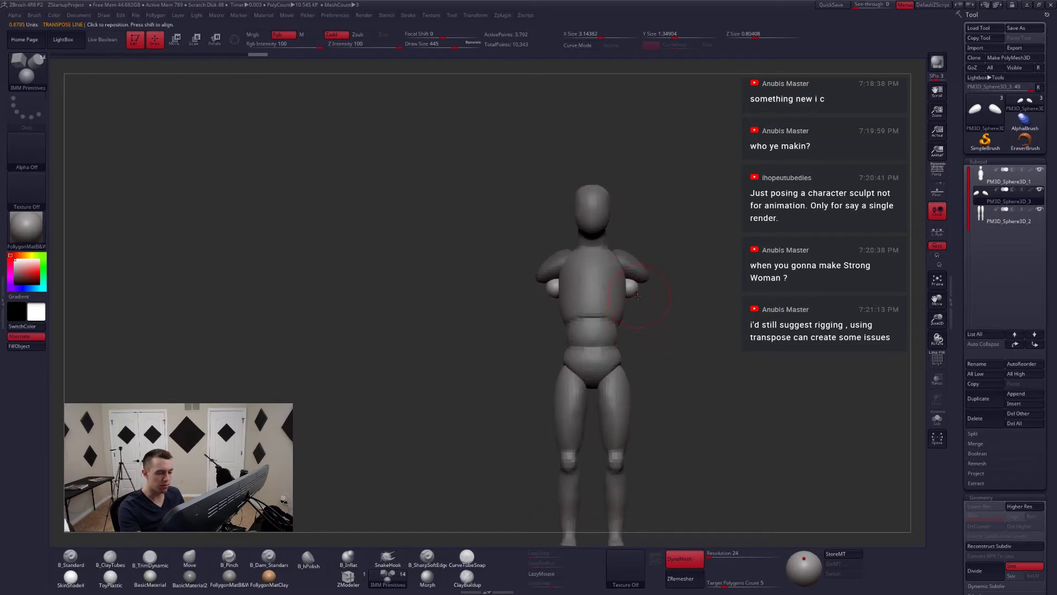
- Position the new spheres under the shoulders with Transpose Move and enlarge them slightly with Transpose Scale using local symmetry
key(w)
drag(638, 306, 691, 286)
key(y)
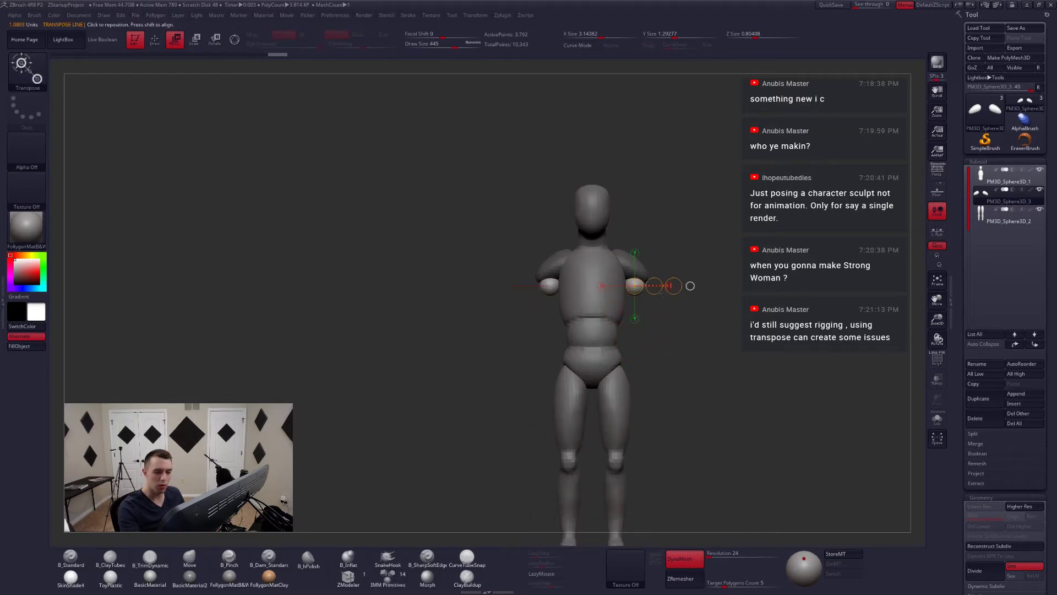
click(939, 237)
key(e)
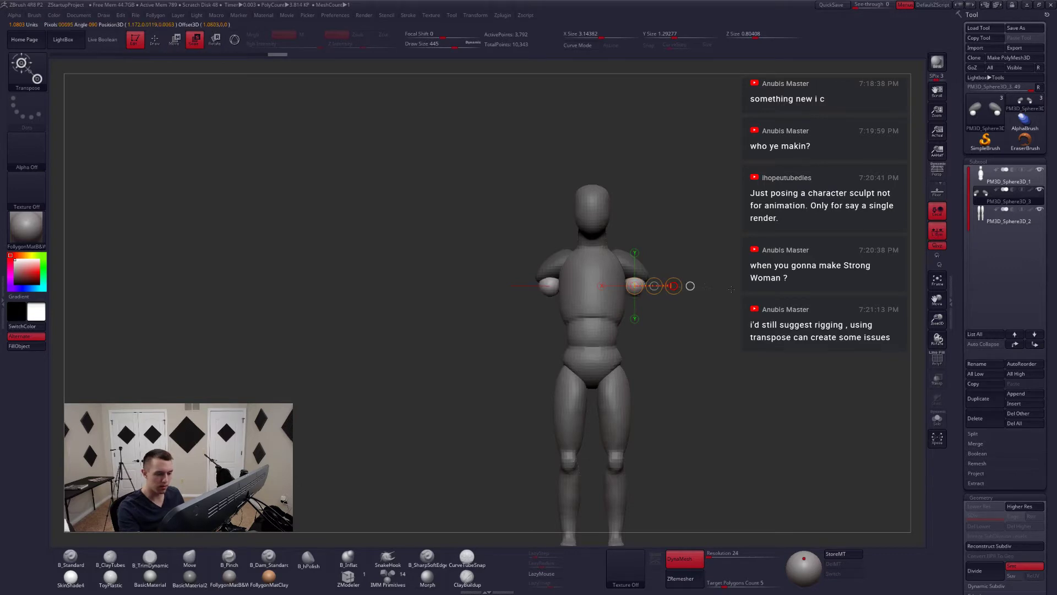
drag(731, 289, 736, 289)
key(q)
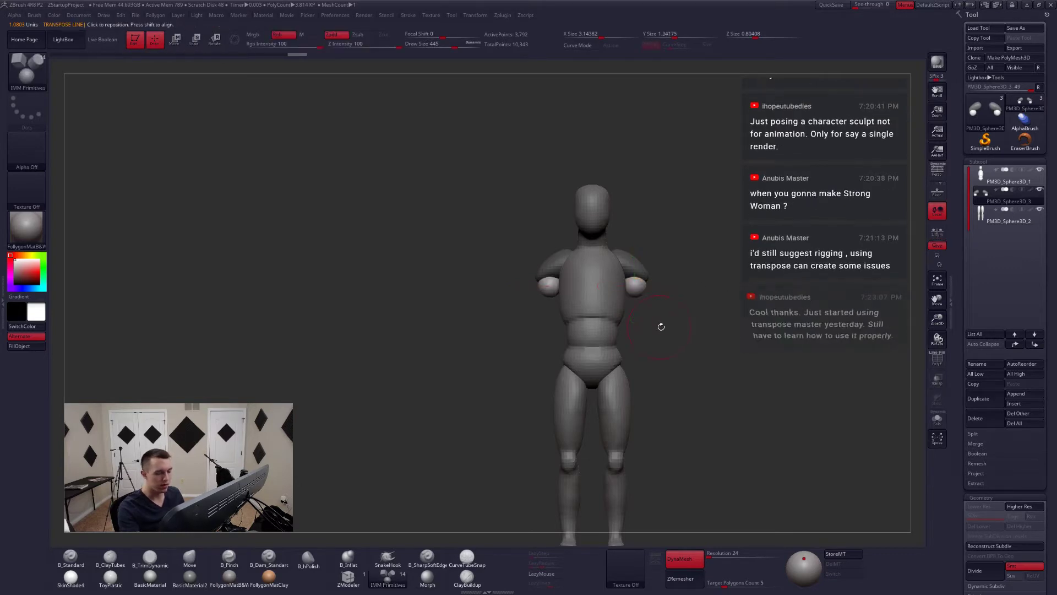
- Start pulling the spheres outward and down into upper arms with the Move brush at draw size 445
mouse_move(664, 323)
mouse_down()
mouse_move(721, 324)
mouse_move(668, 323)
mouse_move(672, 310)
mouse_move(695, 322)
mouse_up()
key(b)
key(m)
key(v)
drag(626, 276, 610, 256)
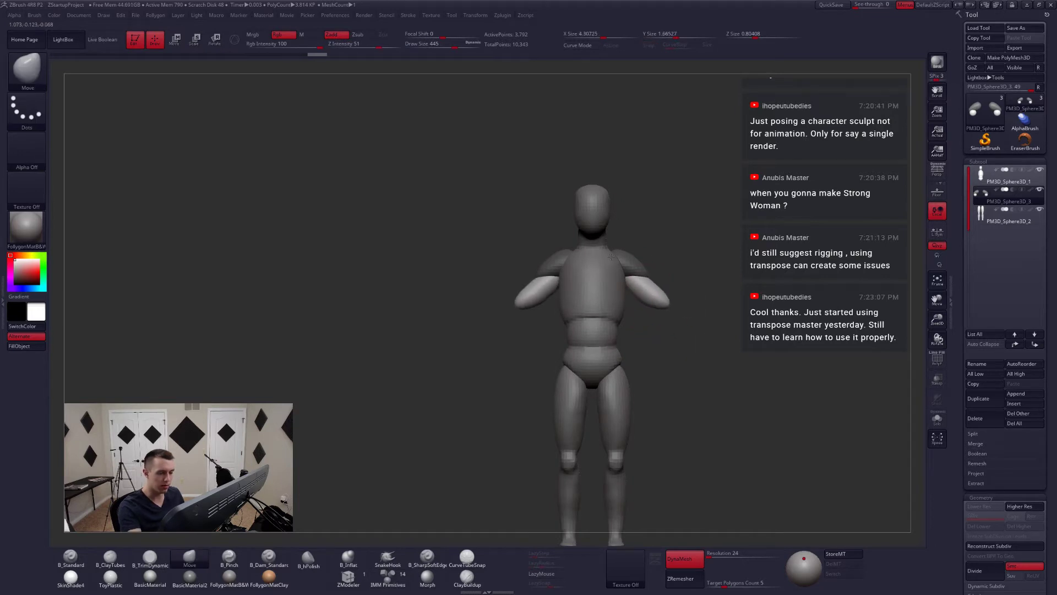
- Lengthen the upper arms and align them with the torso from front and side with the Move brush at draw size 695
key(space)
mouse_move(659, 294)
mouse_down()
mouse_move(671, 294)
mouse_move(698, 339)
mouse_up()
drag(620, 315, 666, 370)
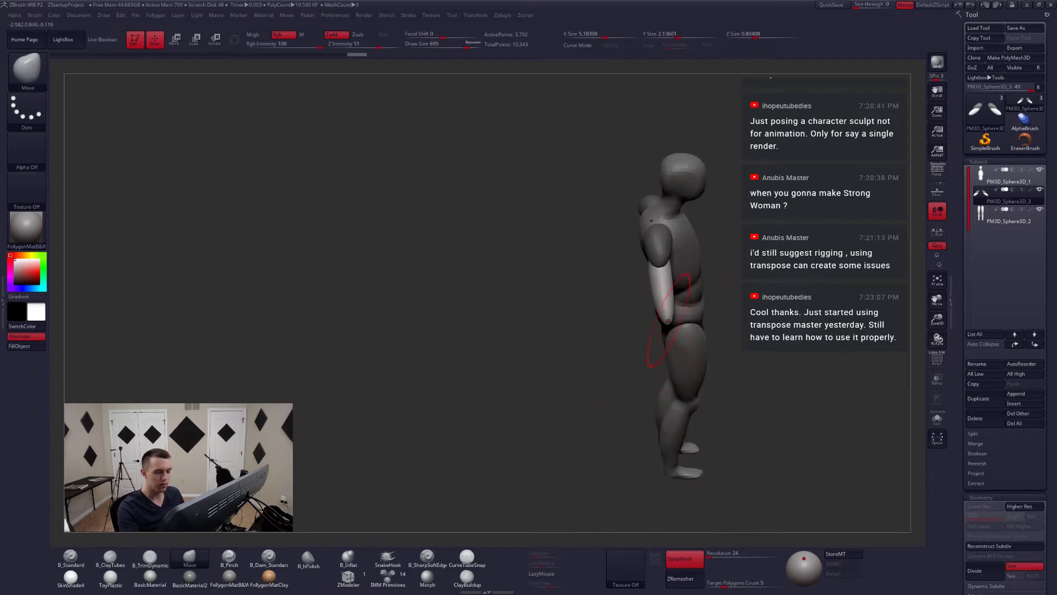
right_drag(706, 397, 567, 353)
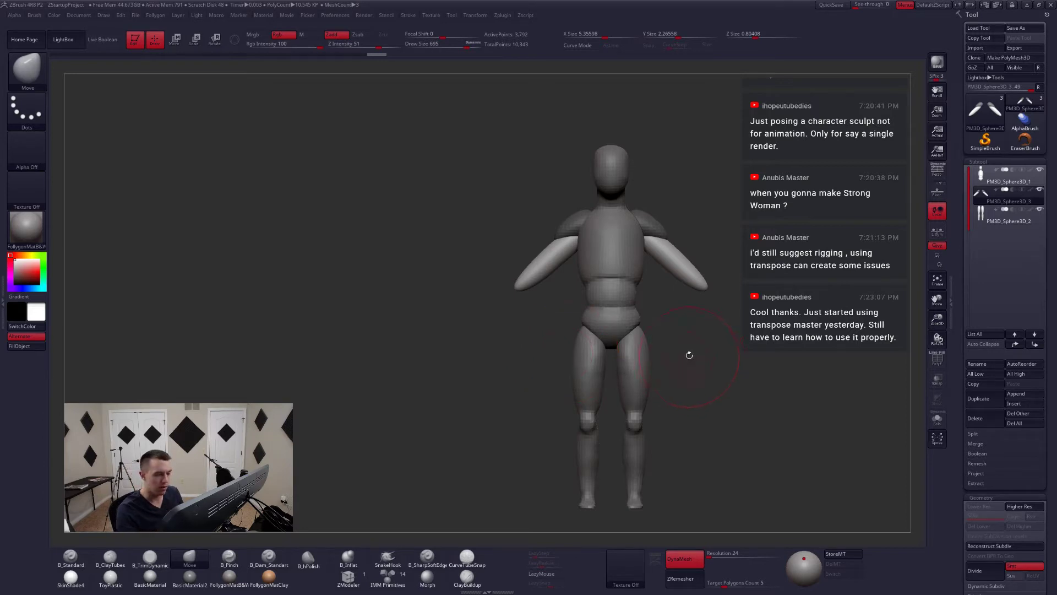
mouse_move(689, 355)
mouse_down()
mouse_move(627, 369)
mouse_move(616, 323)
mouse_move(660, 347)
mouse_move(662, 336)
mouse_move(636, 363)
mouse_move(642, 383)
mouse_move(654, 342)
mouse_move(665, 368)
mouse_move(664, 343)
mouse_up()
- Adjust the shoulder caps around the tops of the upper arms with the Move brush at draw size 714
key(space)
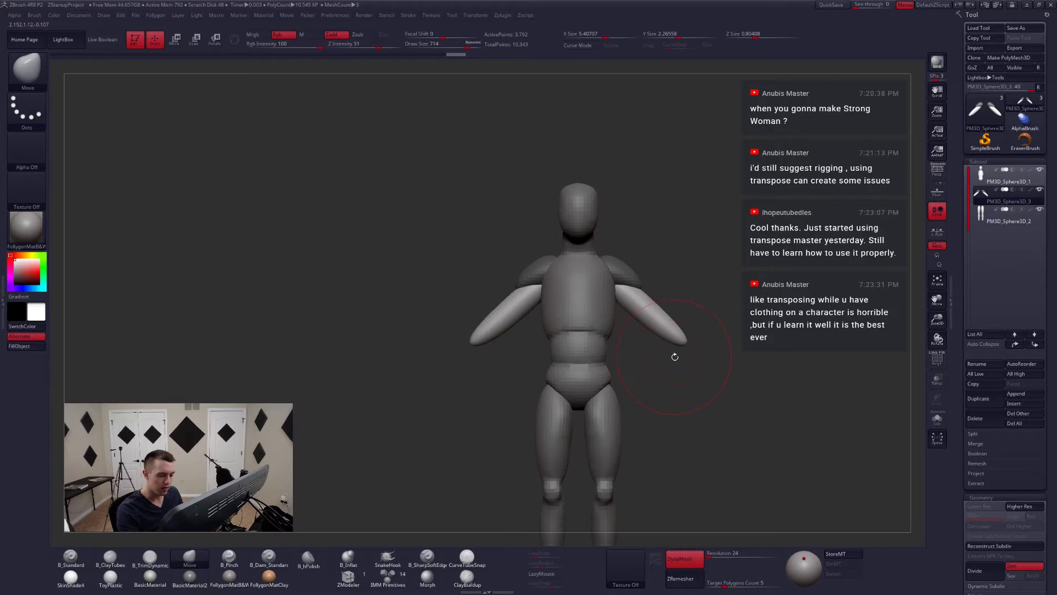
mouse_move(645, 283)
mouse_down()
mouse_move(671, 270)
mouse_move(646, 284)
mouse_up()
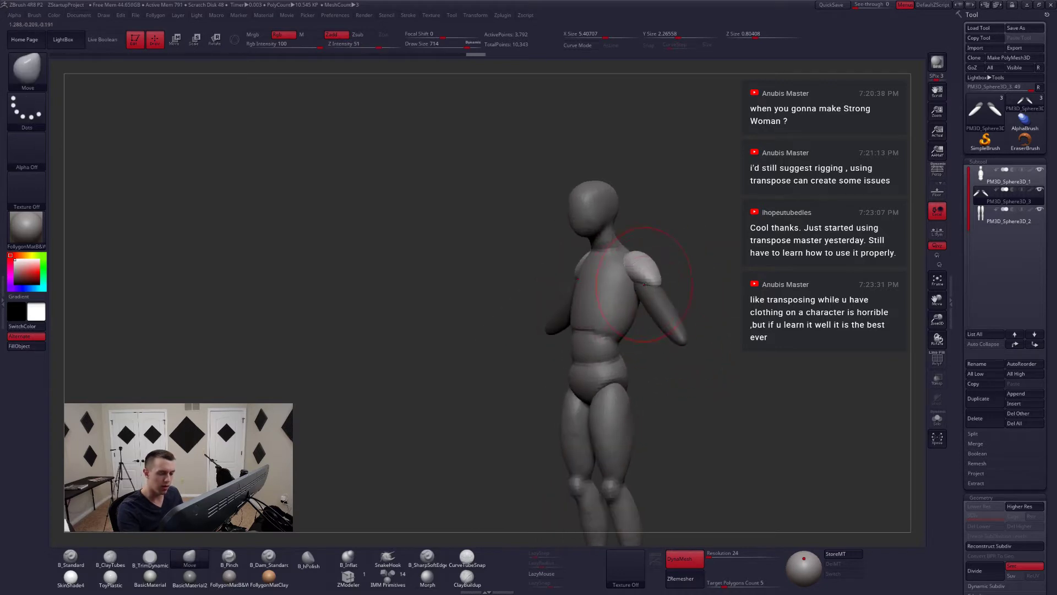
shift+right_drag(655, 288, 680, 287)
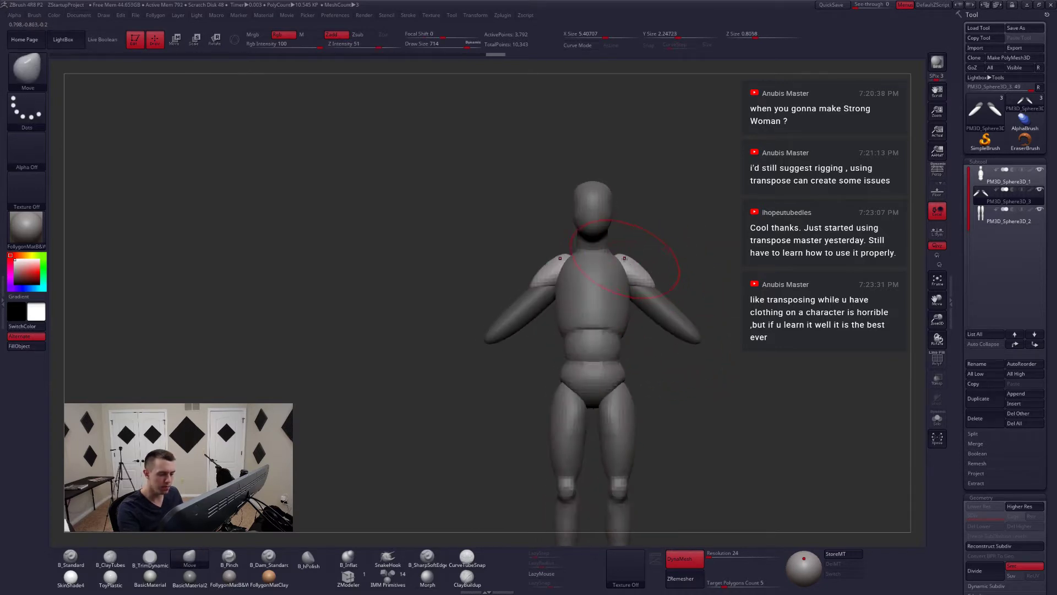
drag(620, 261, 618, 267)
shift+right_drag(650, 272, 698, 279)
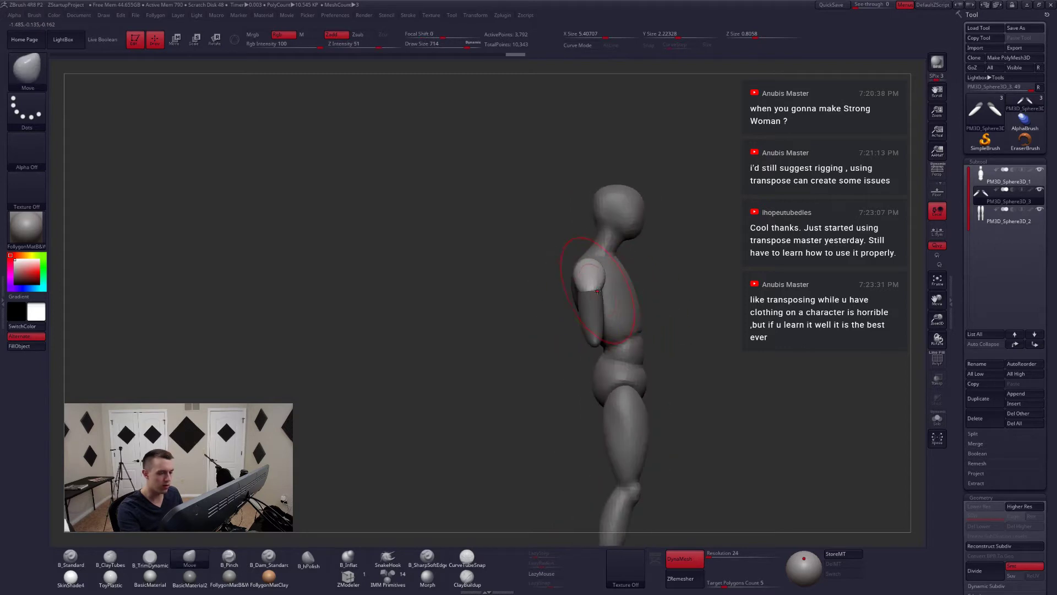
- Refine the shoulder shape from the back and front with the Move brush at draw size 734
key(space)
drag(597, 290, 586, 290)
mouse_move(587, 289)
right_down()
mouse_move(589, 304)
mouse_move(617, 290)
right_up()
alt+right_drag(617, 290, 699, 283)
key(space)
mouse_move(608, 297)
mouse_down()
mouse_move(650, 293)
mouse_move(608, 288)
mouse_up()
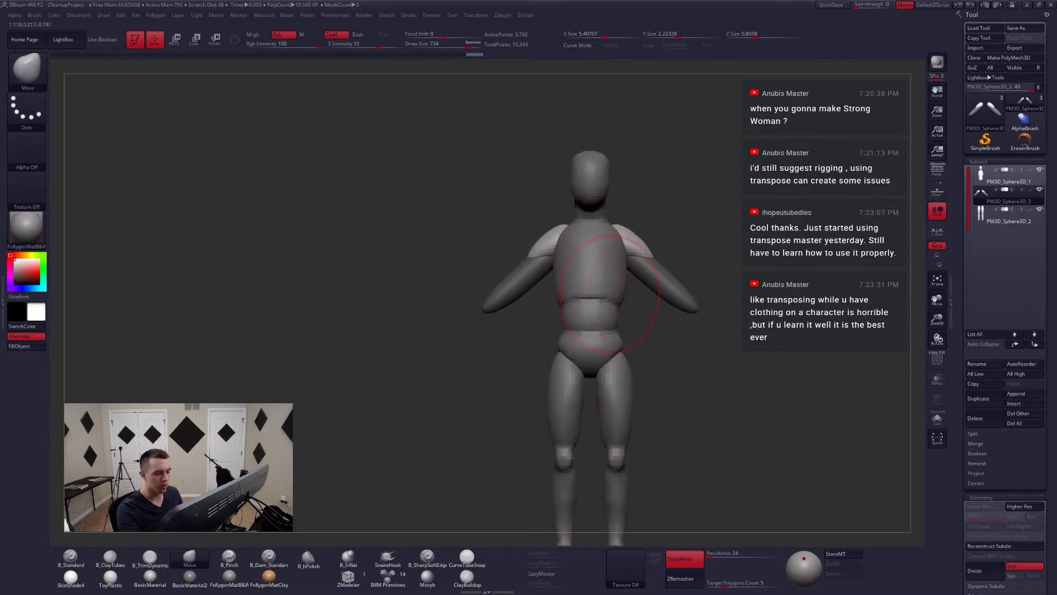
- Duplicate the upper arms with Transpose Move to form forearms and rotate the copies downward at the elbows
mouse_move(664, 331)
alt+mouse_down()
mouse_move(651, 312)
mouse_move(667, 303)
mouse_move(649, 316)
mouse_move(659, 358)
alt+mouse_up()
key(w)
ctrl+drag(642, 316, 718, 385)
key(r)
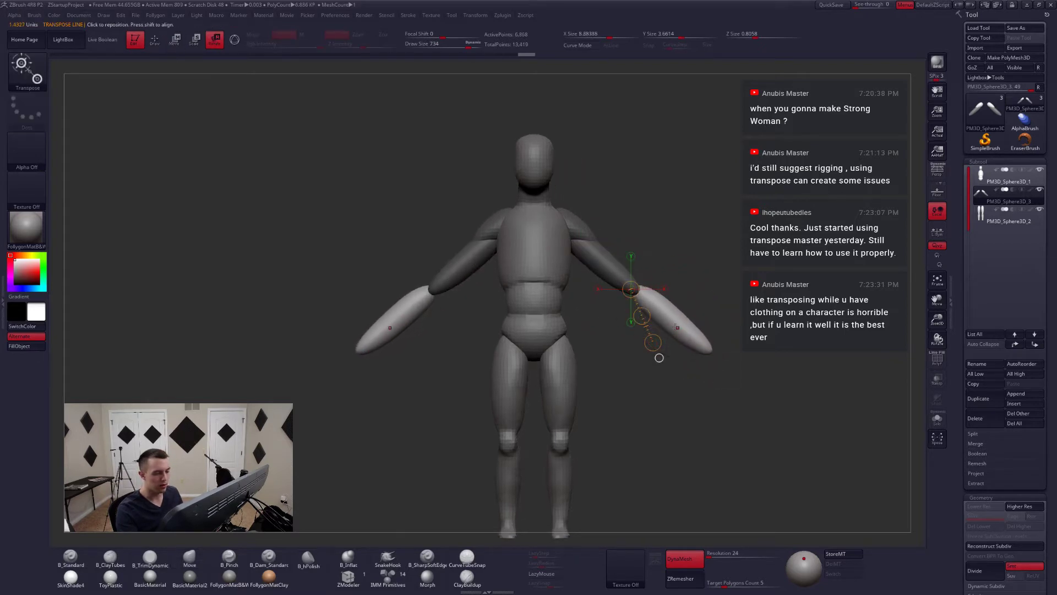
mouse_move(639, 292)
shift+mouse_down()
mouse_move(720, 373)
mouse_move(702, 392)
shift+mouse_up()
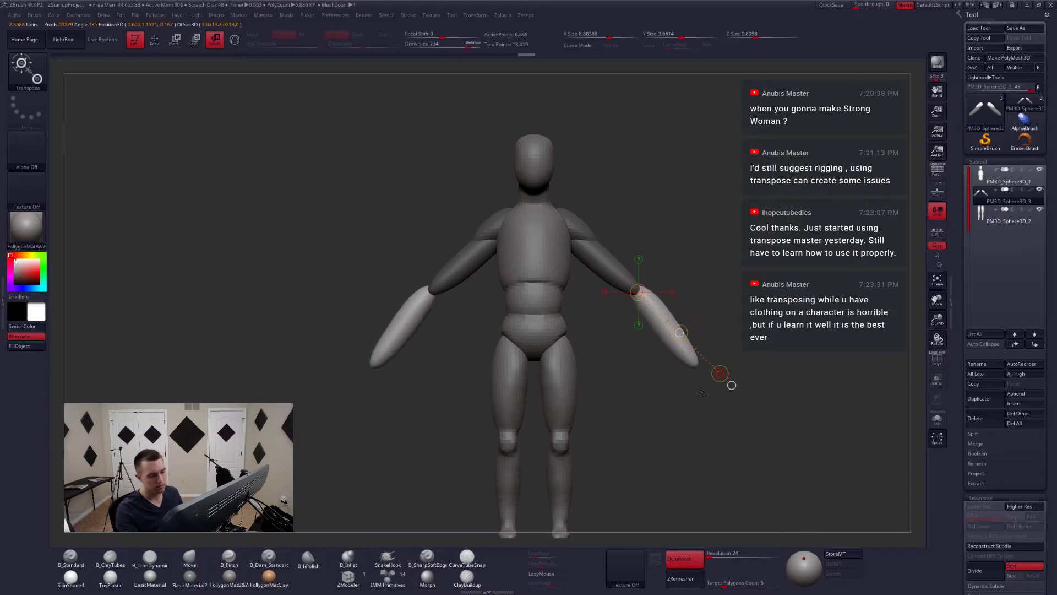
- Smooth the forearms to slim them and reshape them with the Move brush at draw size 878
key(q)
key(s)
shift+drag(665, 315, 658, 303)
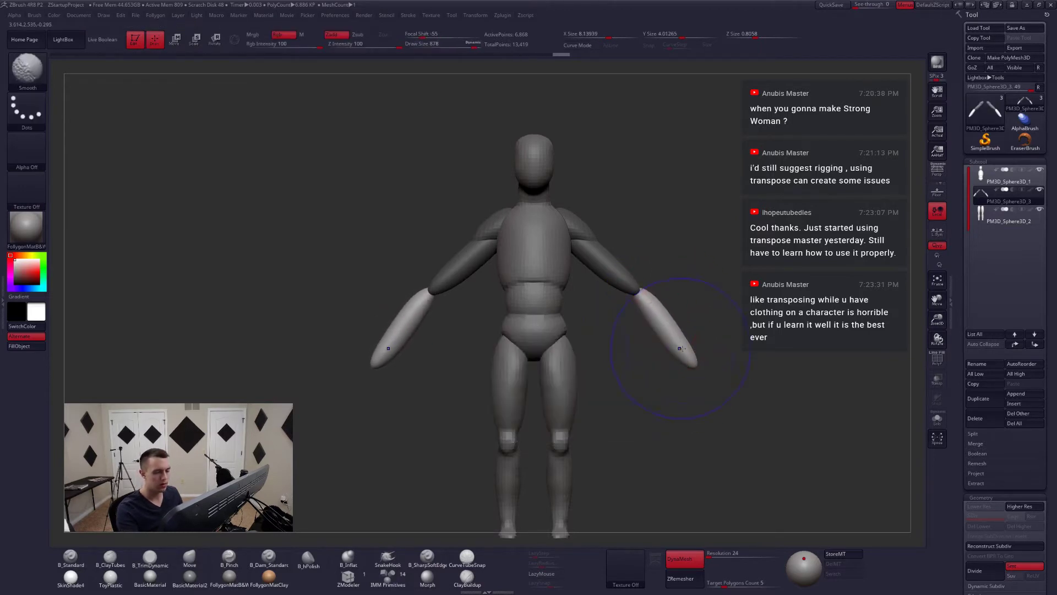
shift+drag(716, 379, 652, 366)
mouse_move(673, 330)
mouse_down()
mouse_move(684, 402)
mouse_move(686, 381)
mouse_move(743, 381)
mouse_move(711, 381)
mouse_move(735, 386)
mouse_move(675, 415)
mouse_move(685, 368)
mouse_up()
- Rotate the forearms outward about the elbows and shift them in toward the upper arms with Transpose
key(w)
key(q)
key(r)
mouse_move(640, 295)
mouse_down()
mouse_move(720, 375)
mouse_move(750, 322)
mouse_move(747, 333)
mouse_up()
key(w)
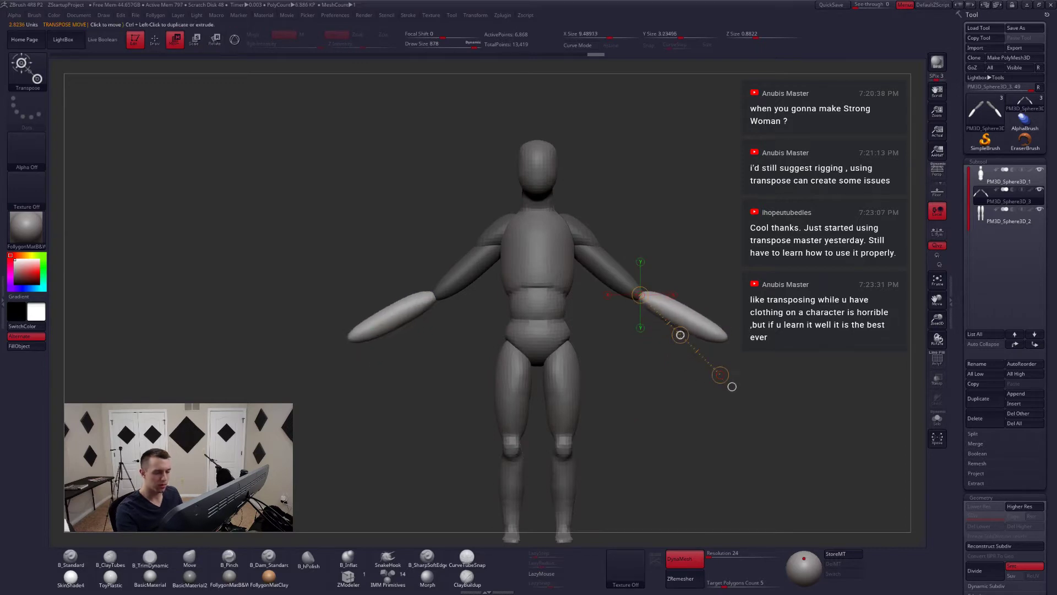
drag(681, 335, 654, 371)
key(q)
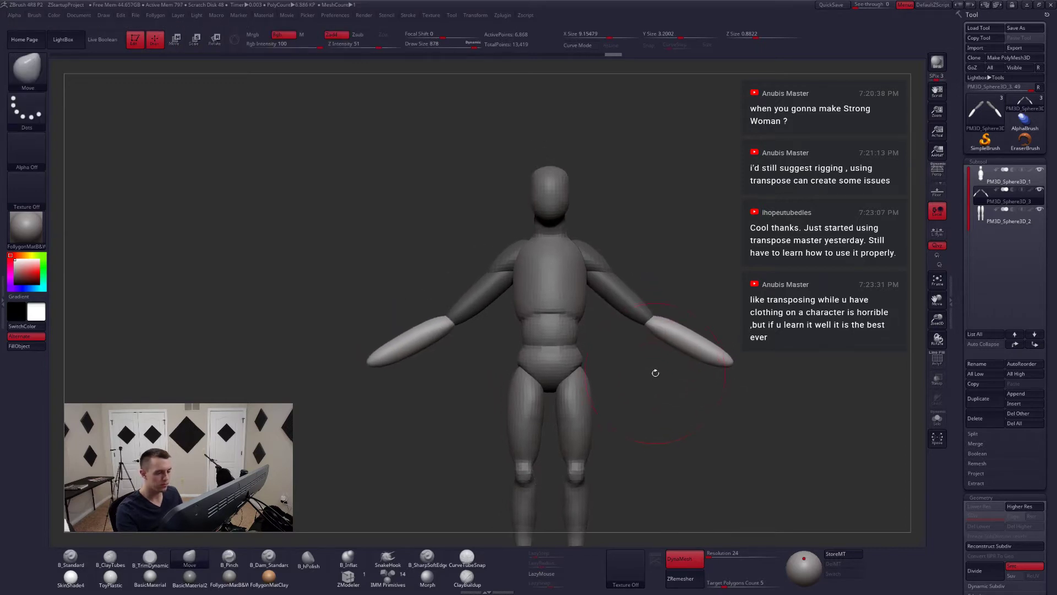
- Leave Transpose mode and clear the mask from the shoulders and upper arms
key(w)
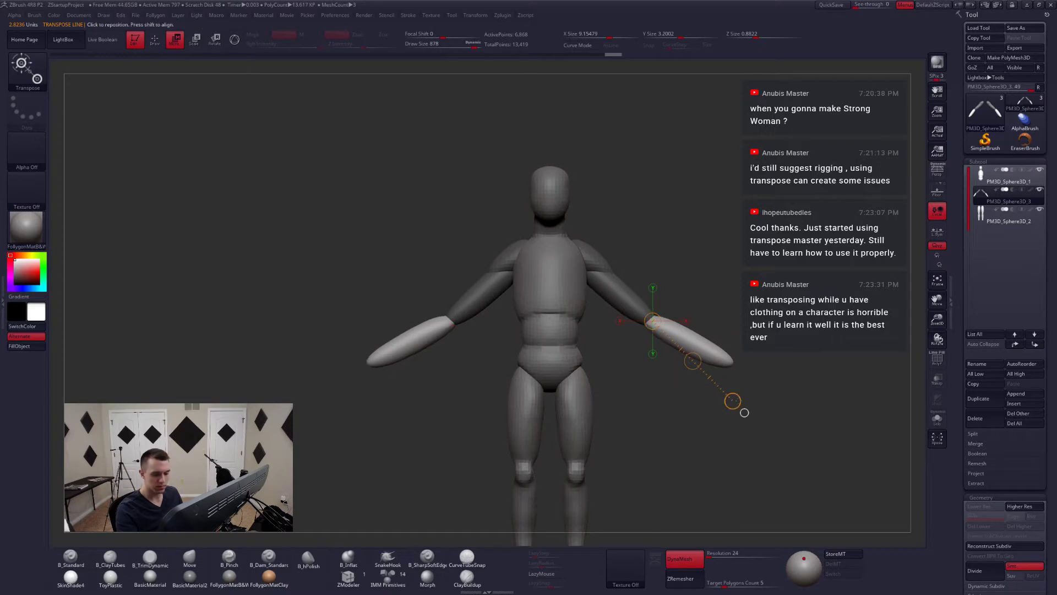
key(q)
ctrl+drag(757, 372, 770, 384)
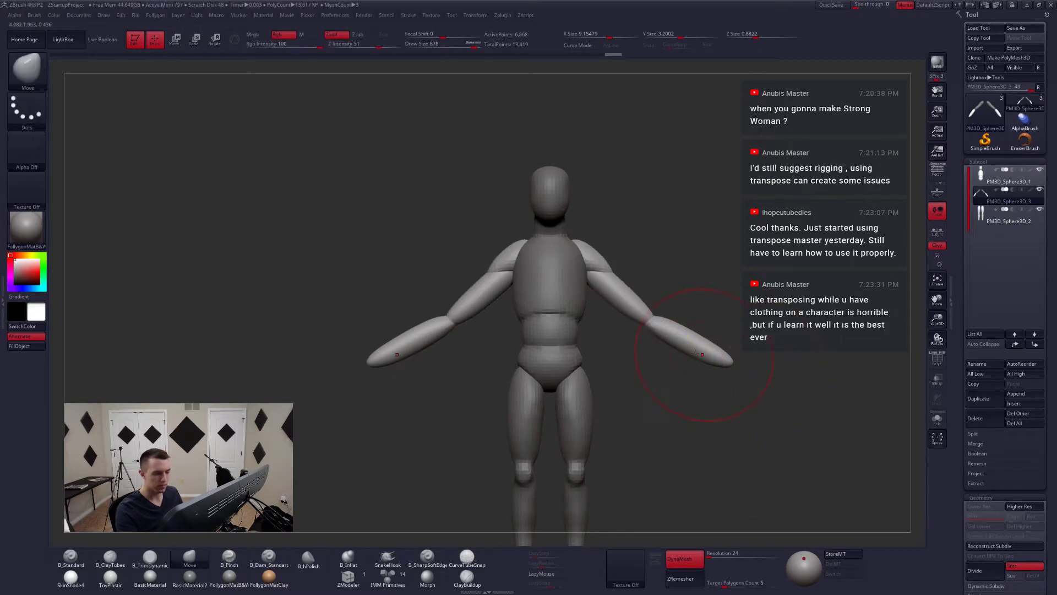
- Mask along the arms and adjust their pose and length with Transpose for a narrower arm span, clearing the mask
key(w)
mouse_move(591, 260)
ctrl+mouse_down()
mouse_move(620, 253)
mouse_move(759, 375)
mouse_move(659, 364)
mouse_move(701, 388)
mouse_move(750, 370)
ctrl+mouse_up()
key(q)
ctrl+click(646, 335)
key(w)
key(q)
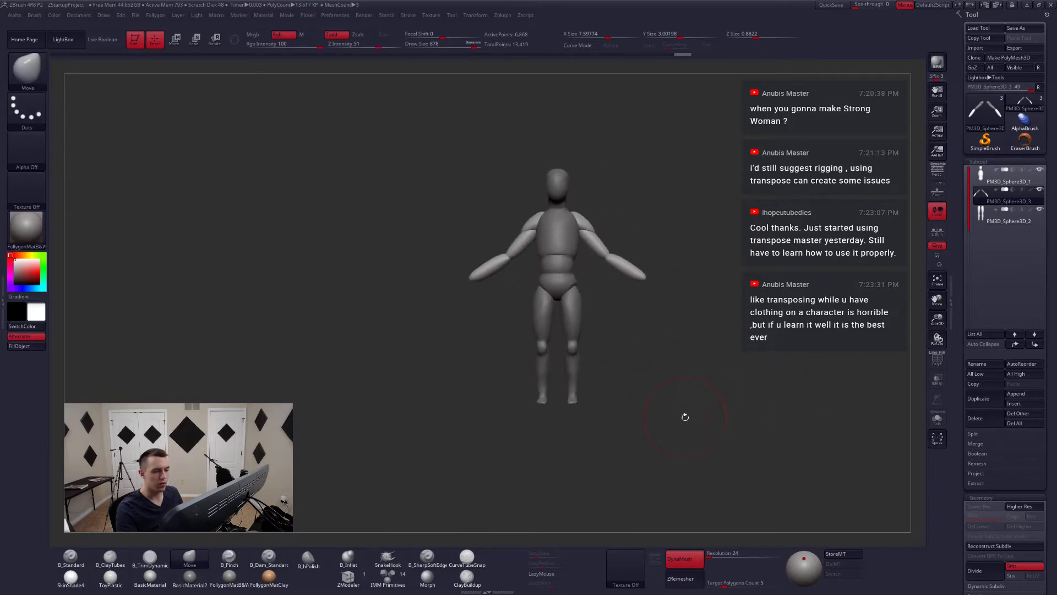
- Check the figure's proportions from front and side, select the head and torso subtool and frame it
alt+drag(685, 417, 703, 432)
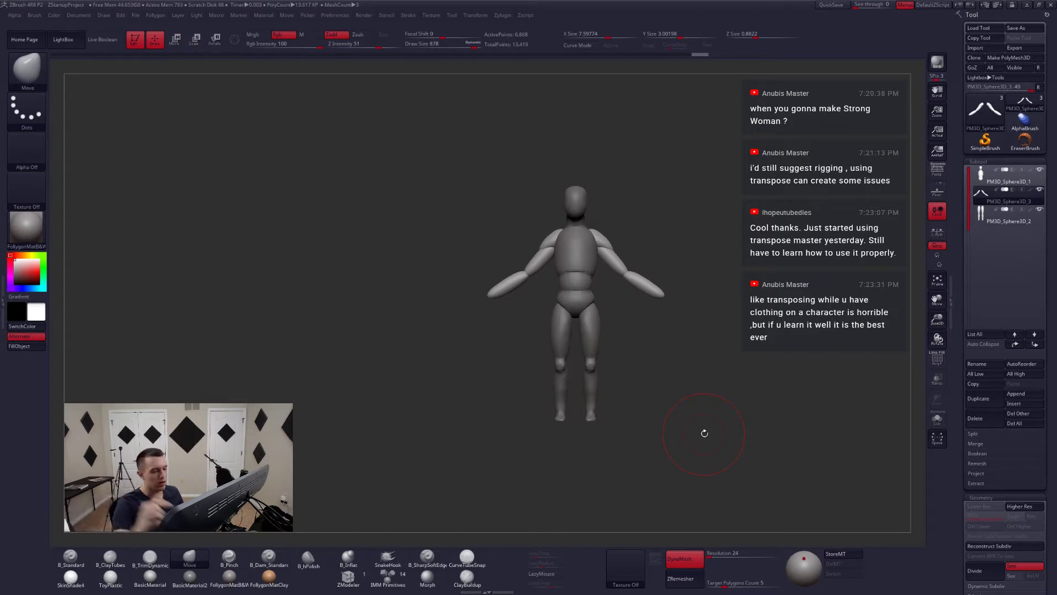
drag(703, 433, 604, 347)
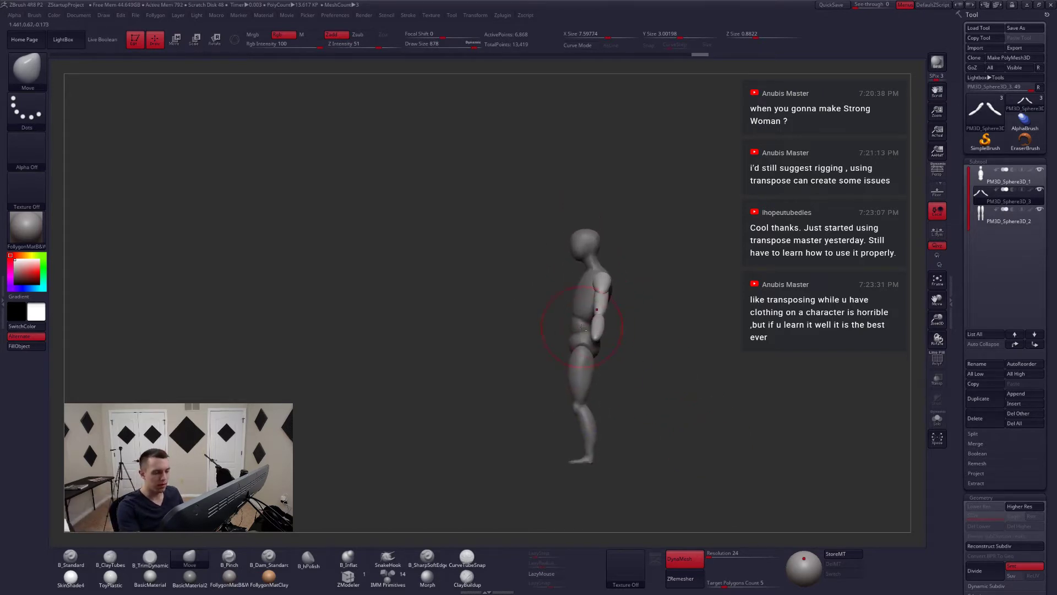
alt+click(582, 319)
key(f)
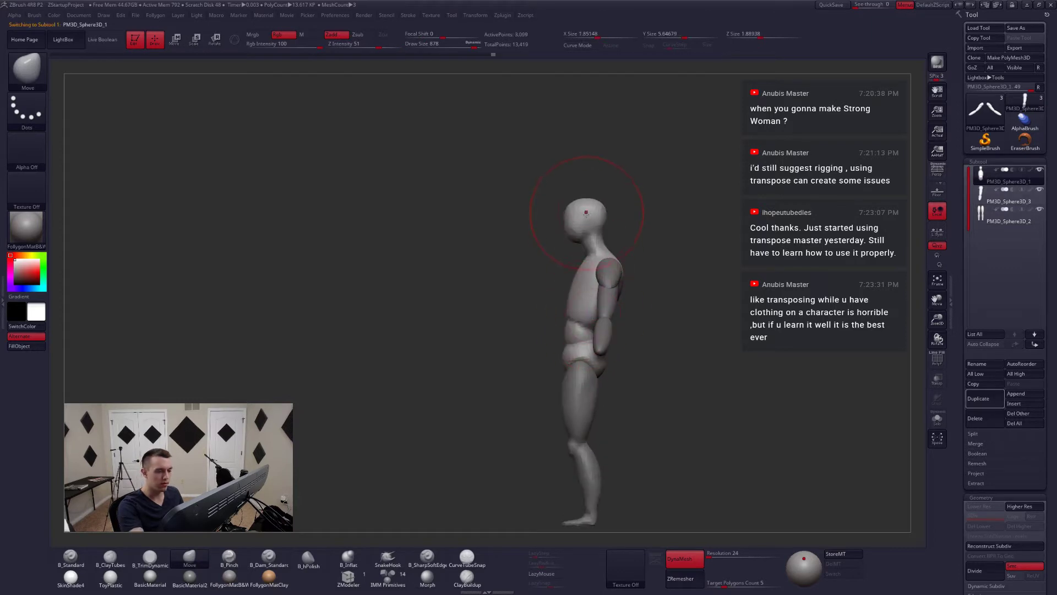
- Reshape the head's side profile with the Move brush, reducing its draw size to 559
key(space)
click(592, 216)
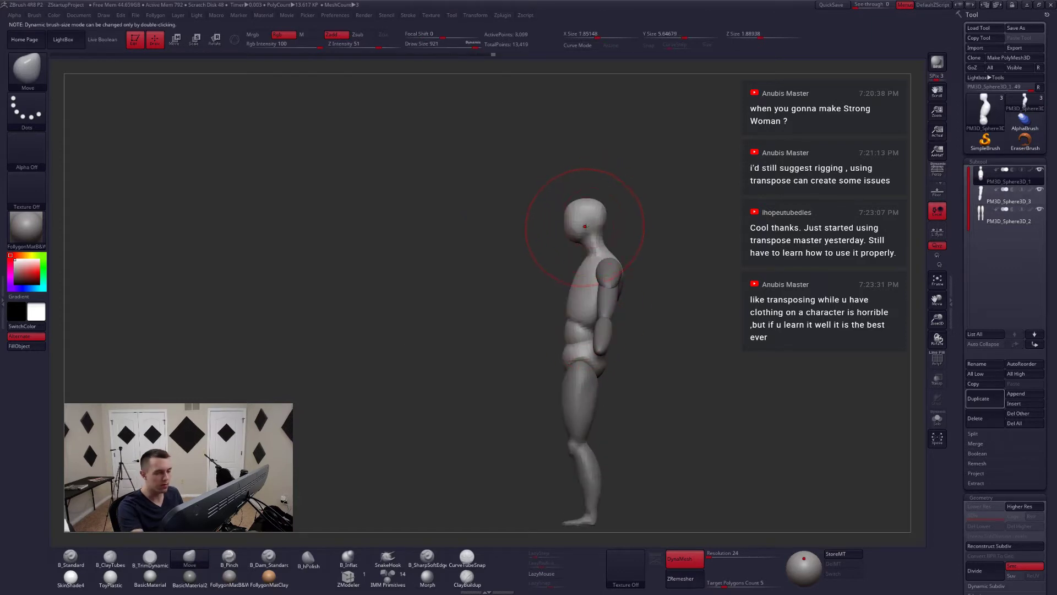
right_click(584, 225)
drag(585, 226, 570, 220)
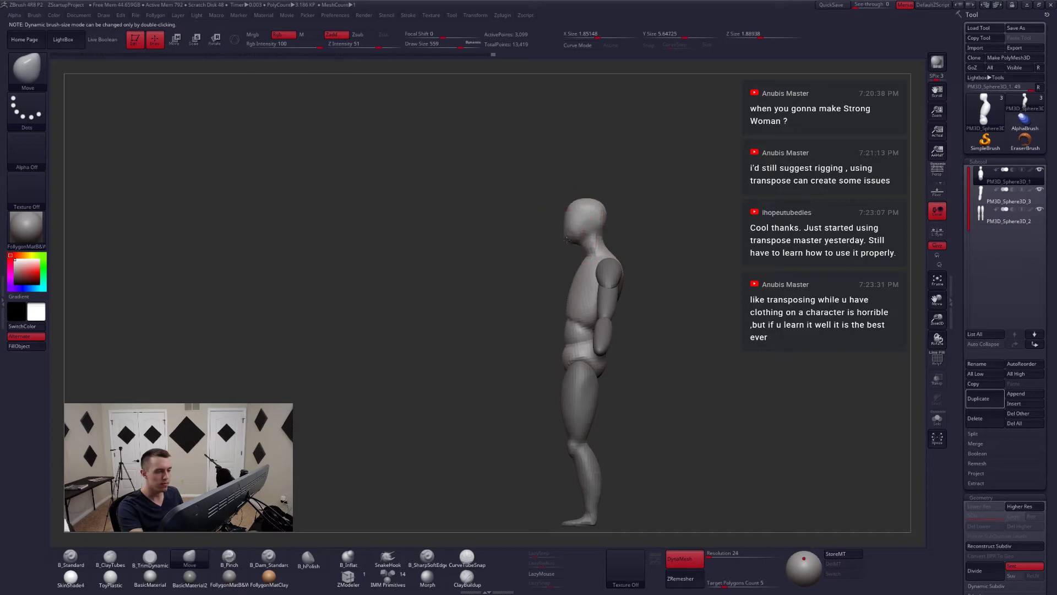
- Refine the neck and upper chest with smaller Move brush sizes, working from side and three-quarter angles
right_click(568, 248)
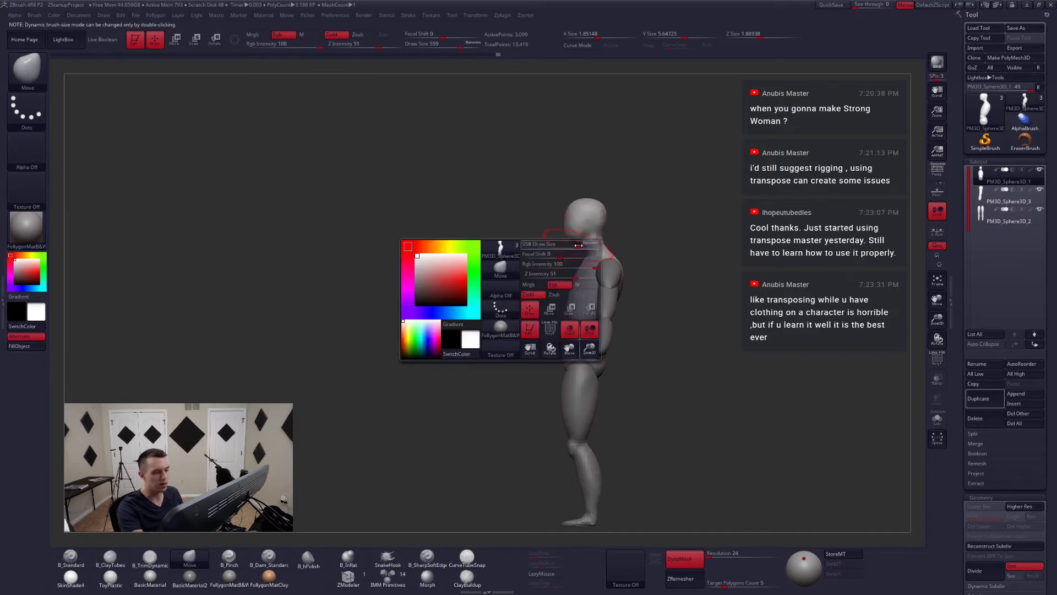
mouse_move(568, 249)
mouse_down()
mouse_move(554, 244)
mouse_move(606, 249)
mouse_move(570, 237)
mouse_move(591, 268)
mouse_up()
right_click(568, 236)
key(space)
right_drag(591, 268, 574, 277)
key(space)
drag(593, 261, 579, 260)
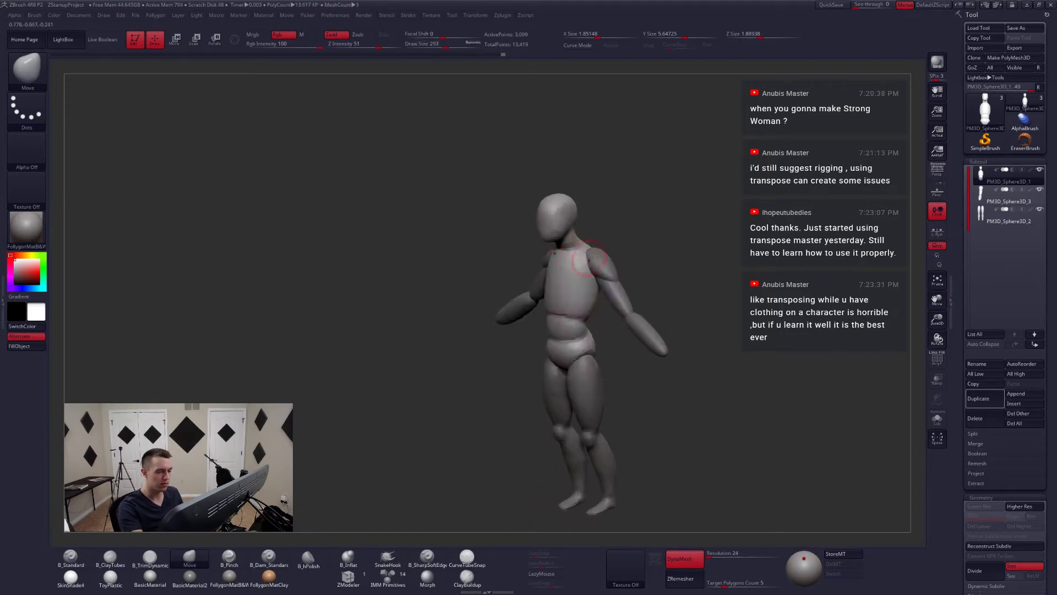
- Broaden the upper torso from the front with the Move brush, enlarging its draw size to about 468
right_drag(589, 248, 598, 267)
key(space)
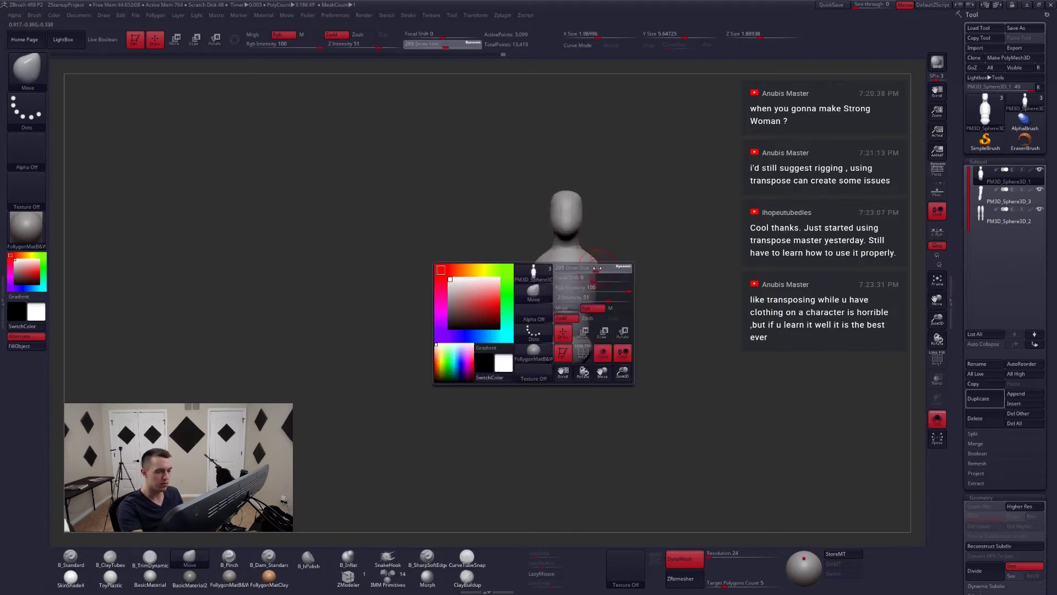
drag(593, 268, 600, 268)
drag(594, 264, 600, 266)
key(alt+s)
- Build up the chest with the ClayTubes brush at draw size 468
right_drag(605, 265, 584, 267)
key(2)
drag(593, 261, 588, 287)
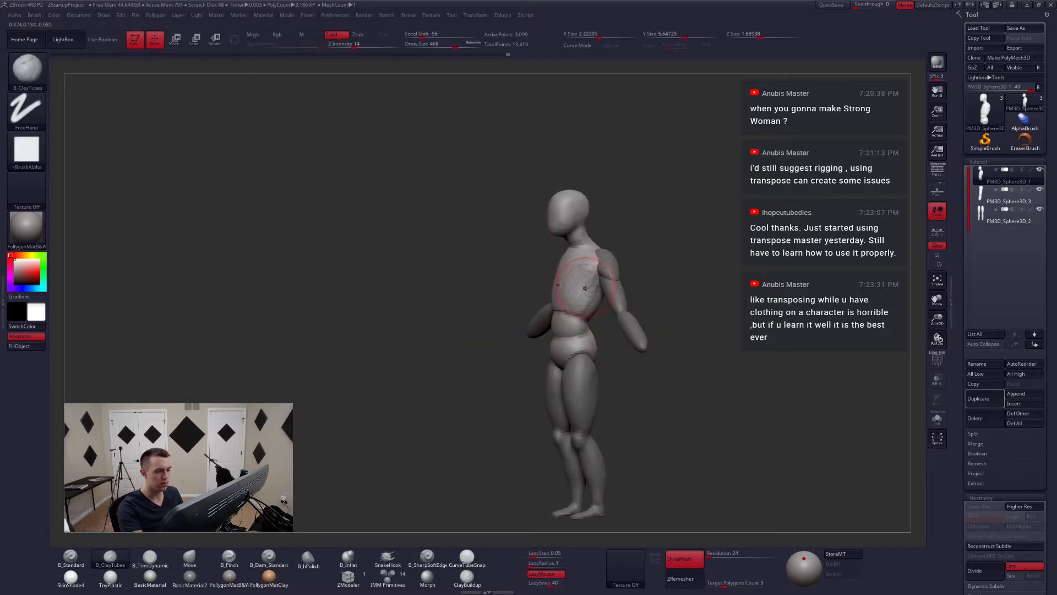
shift+right_drag(588, 288, 597, 297)
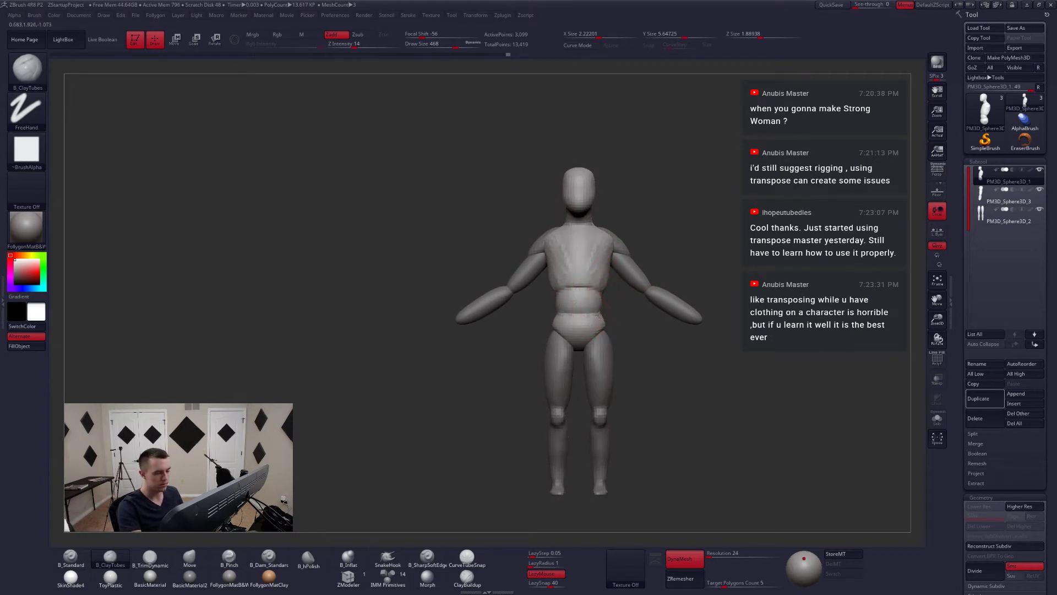
- Reshape the pelvis and crotch with the Move brush, using draw sizes 525 and 753
right_drag(600, 315, 578, 317)
key(b)
key(m)
key(v)
key(space)
drag(598, 335, 604, 334)
drag(608, 328, 614, 329)
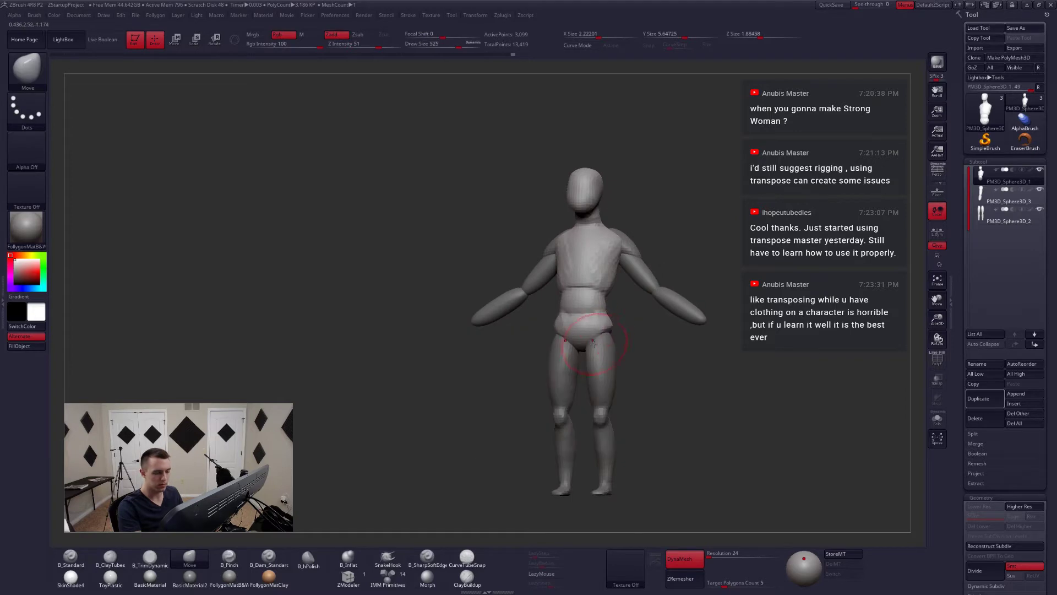
mouse_move(585, 344)
right_down()
mouse_move(620, 342)
mouse_move(581, 346)
right_up()
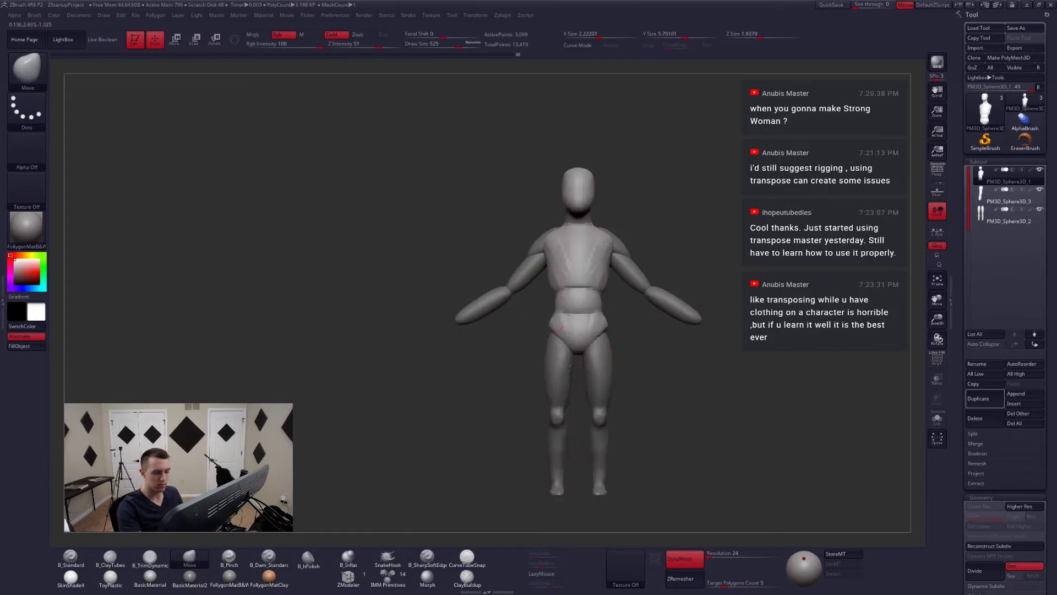
key(space)
drag(580, 346, 590, 346)
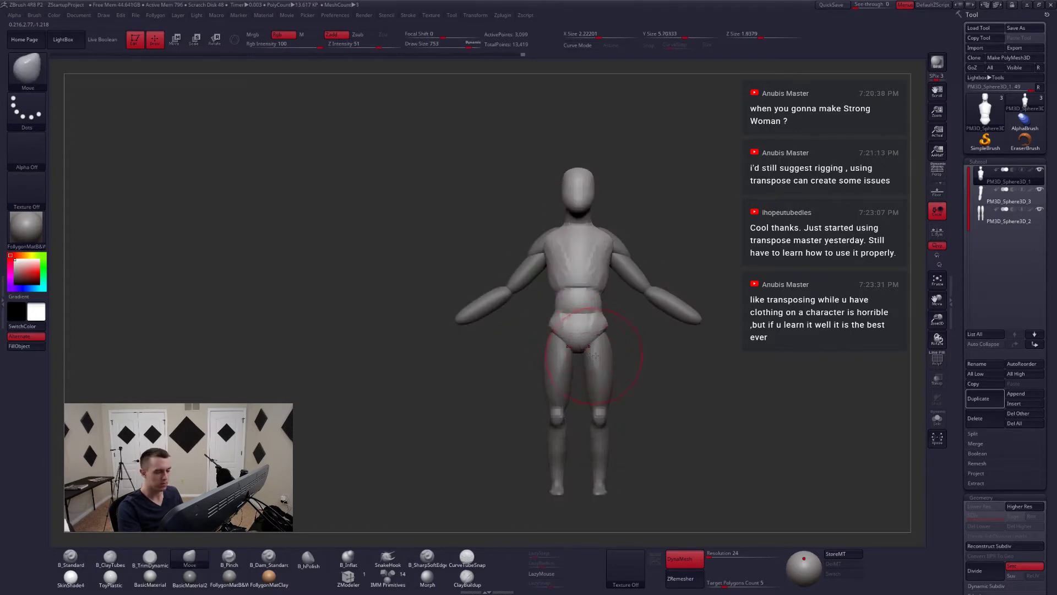
mouse_move(594, 355)
ctrl+right_down()
mouse_move(597, 380)
mouse_move(594, 357)
mouse_move(577, 372)
mouse_move(610, 358)
mouse_move(567, 338)
ctrl+right_up()
- Select the legs subtool and adjust the upper thighs against the pelvis with Move at draw size 500
alt+click(592, 367)
alt+right_drag(634, 309, 593, 325)
key(space)
drag(593, 315, 590, 315)
mouse_move(600, 324)
shift+right_down()
mouse_move(665, 333)
mouse_move(640, 320)
shift+right_up()
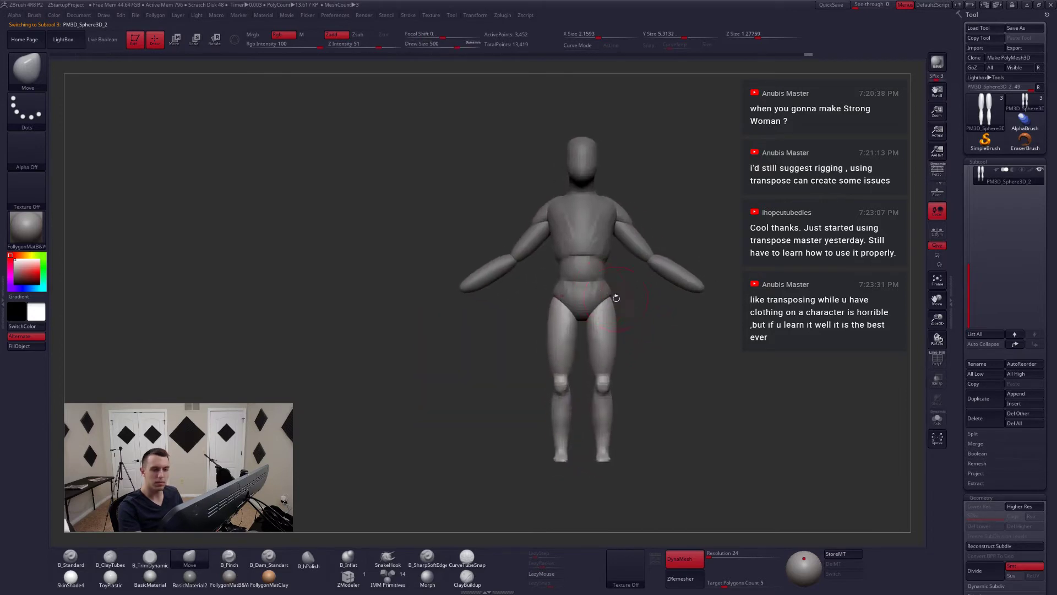
- Merge the torso, arms and legs subtools down into one and fuse them with DynaMesh
click(971, 183)
click(1006, 176)
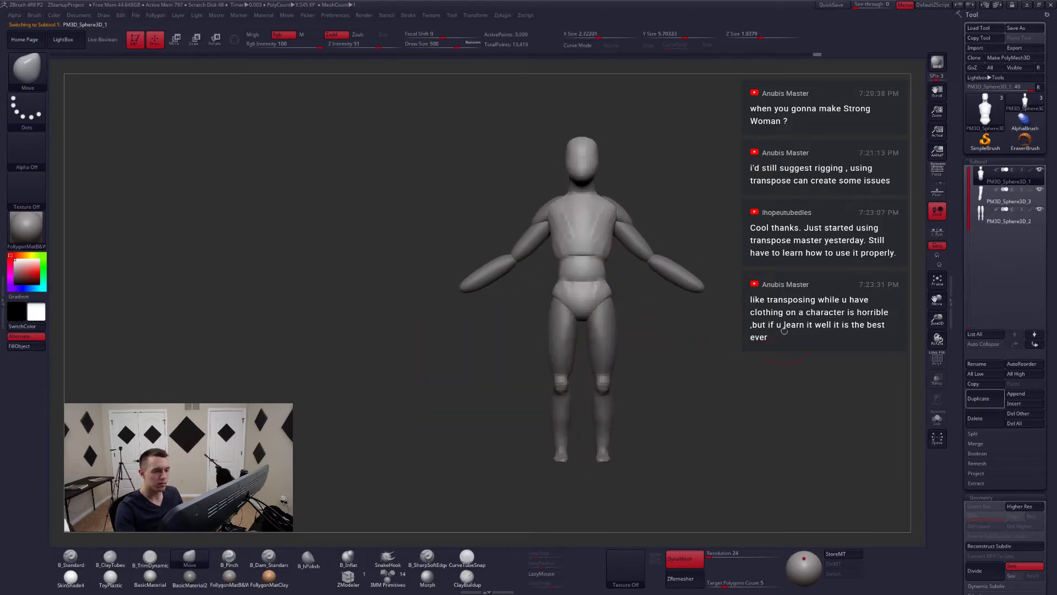
key(ctrl+f)
click(784, 343)
click(756, 361)
key(ctrl+f)
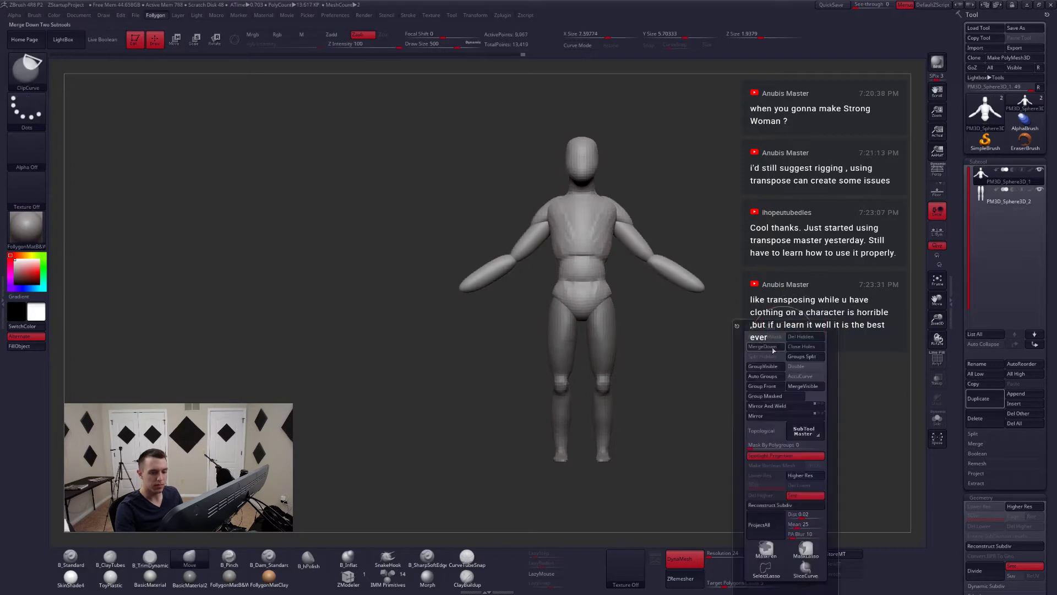
click(771, 347)
click(743, 365)
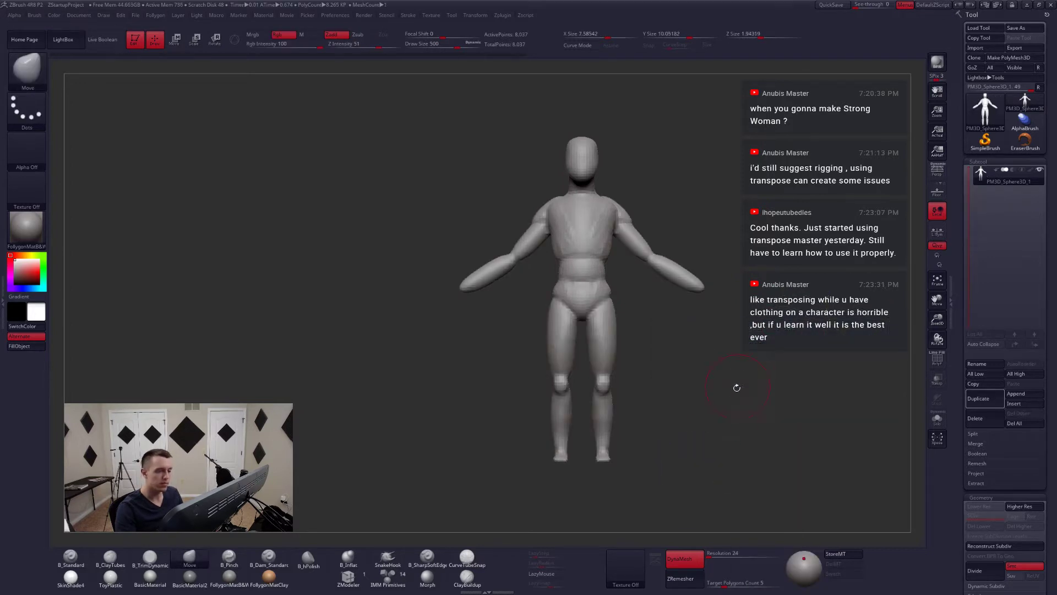
- Add volume to the front and inner thighs with the ClayTubes brush at draw size 500
right_drag(736, 386, 684, 419)
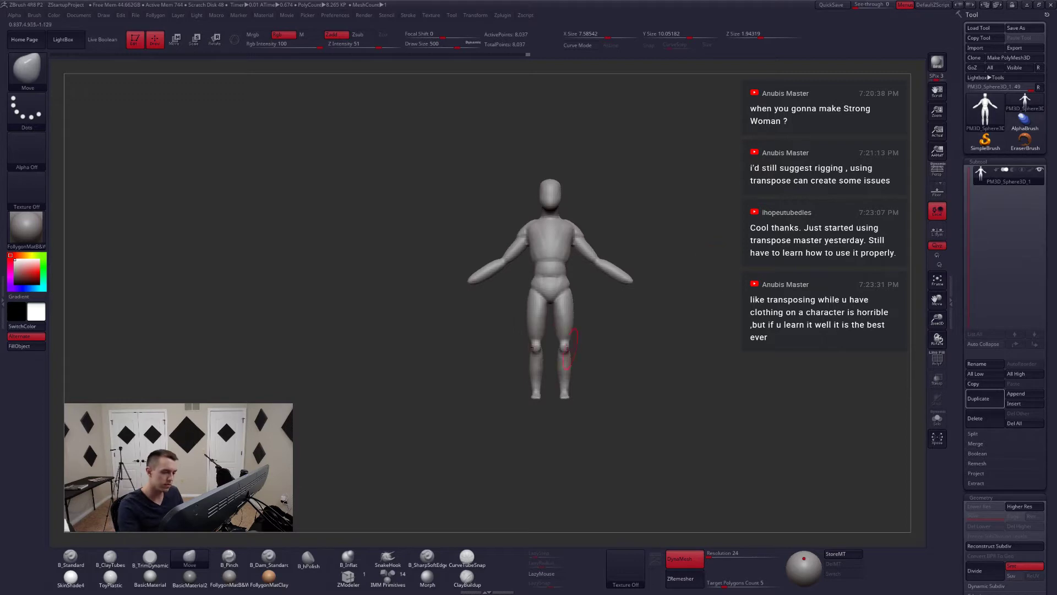
alt+right_drag(567, 348, 585, 382)
mouse_move(582, 362)
alt+right_down()
mouse_move(597, 362)
mouse_move(589, 383)
alt+right_up()
right_drag(573, 336, 552, 342)
key(2)
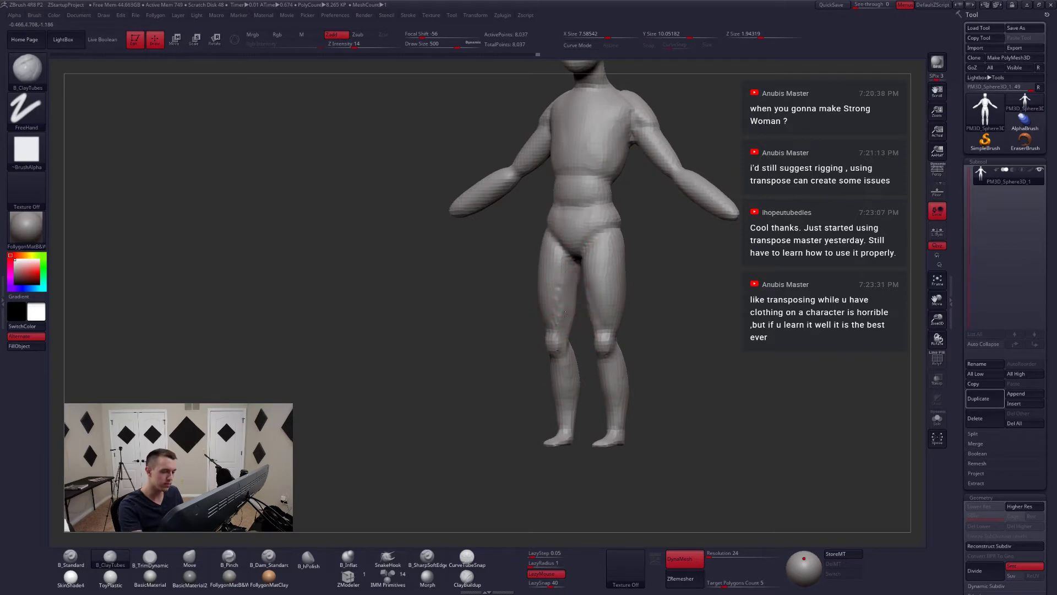
right_drag(542, 336, 562, 341)
- Adjust the contours around the knees with the Move brush, reducing its draw size
key(b)
key(m)
key(v)
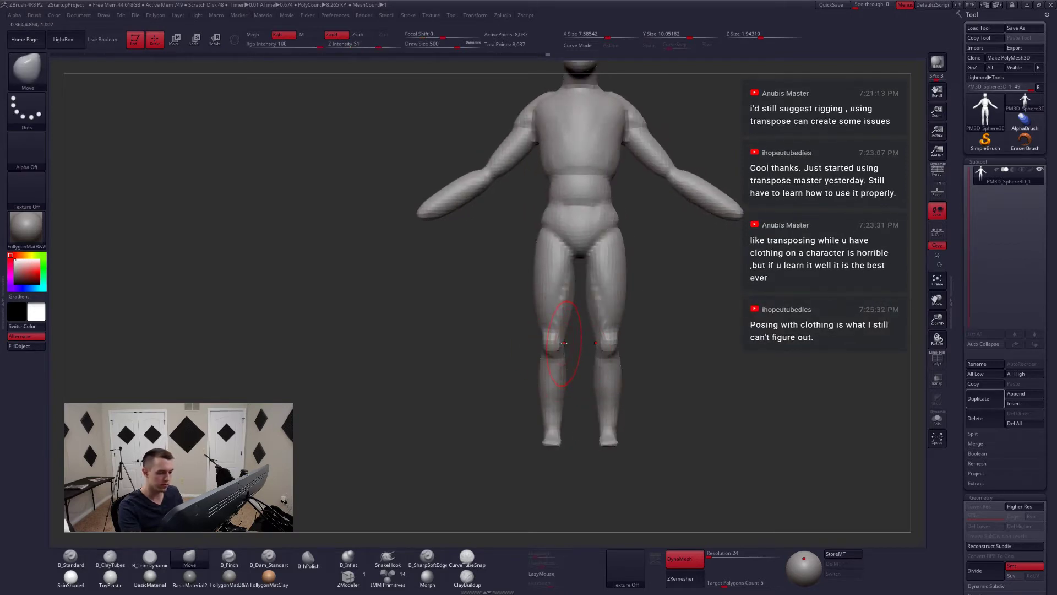
right_drag(567, 345, 570, 324)
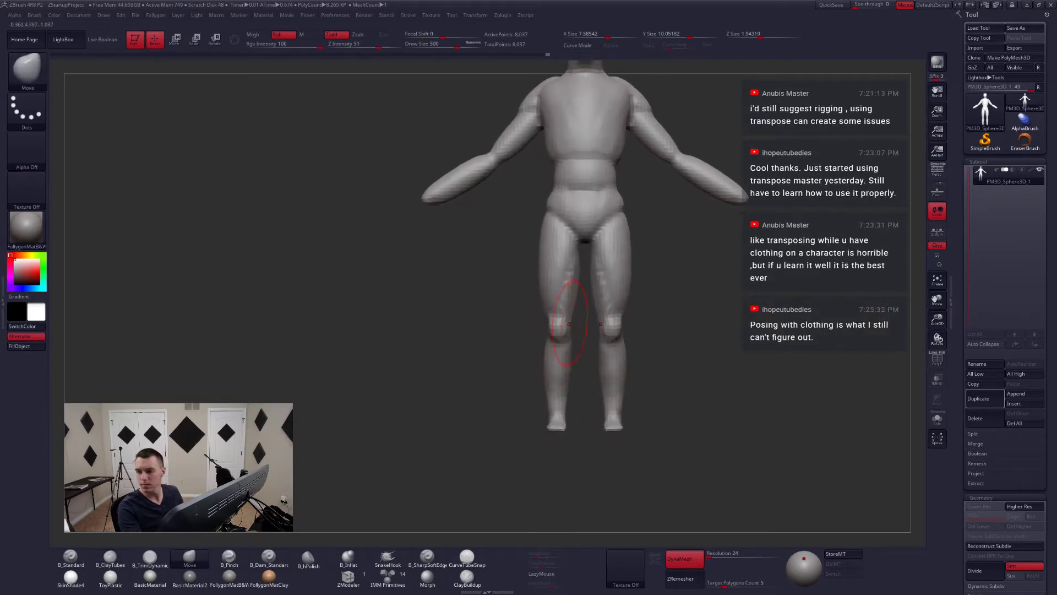
key(space)
drag(549, 333, 536, 333)
- Build up the backs of the thighs and the surrounding leg forms with ClayTubes at draw sizes 437 and 492
right_drag(530, 336, 563, 334)
key(b)
key(c)
key(t)
key(space)
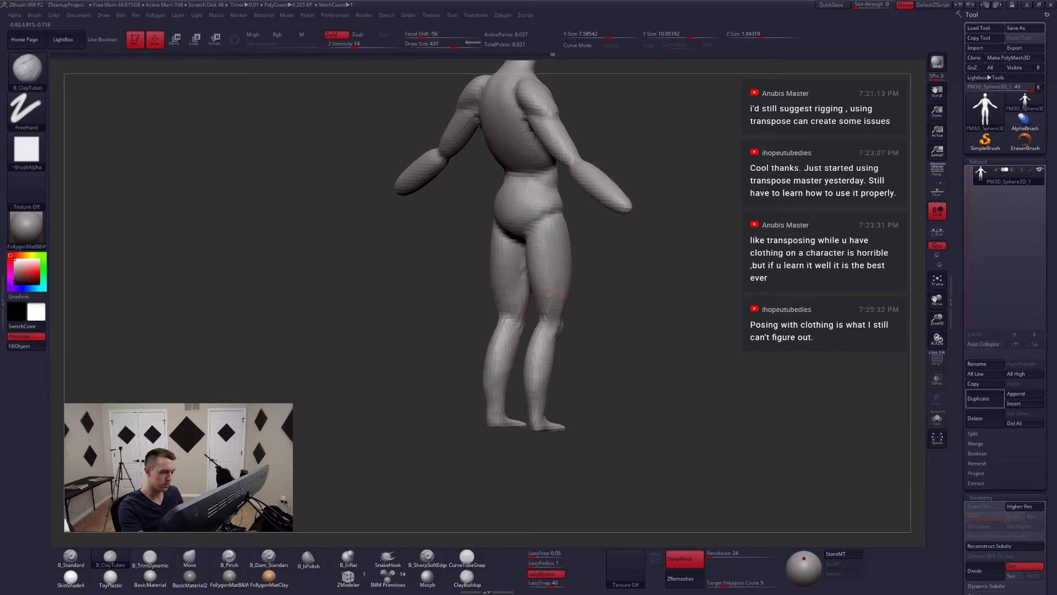
right_drag(548, 303, 573, 300)
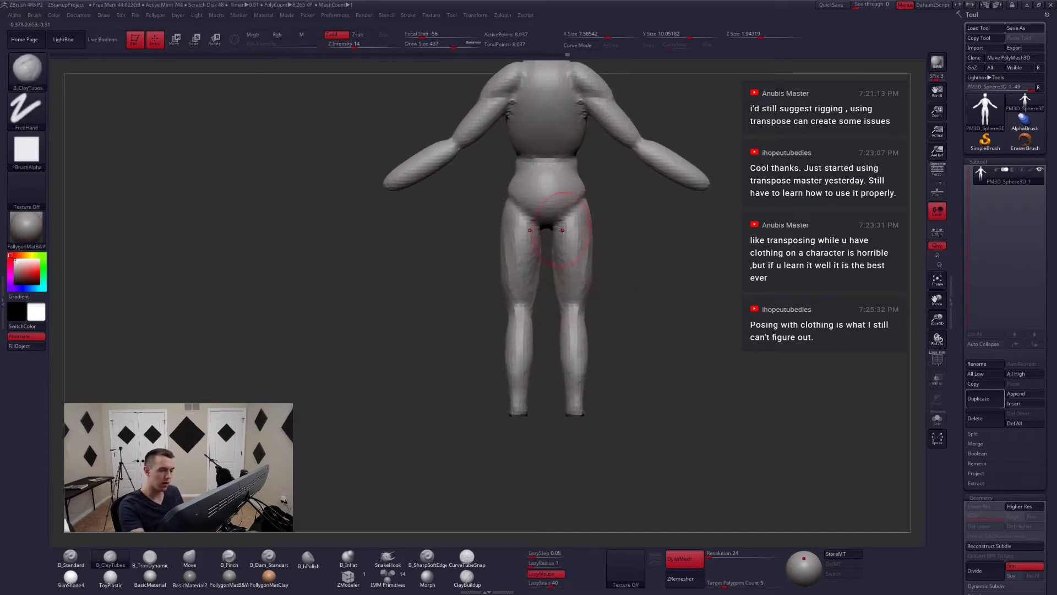
right_drag(556, 330, 620, 294)
key(space)
drag(618, 307, 625, 308)
mouse_move(627, 310)
alt+right_down()
mouse_move(593, 331)
mouse_move(768, 374)
mouse_move(744, 397)
mouse_move(771, 407)
alt+right_up()
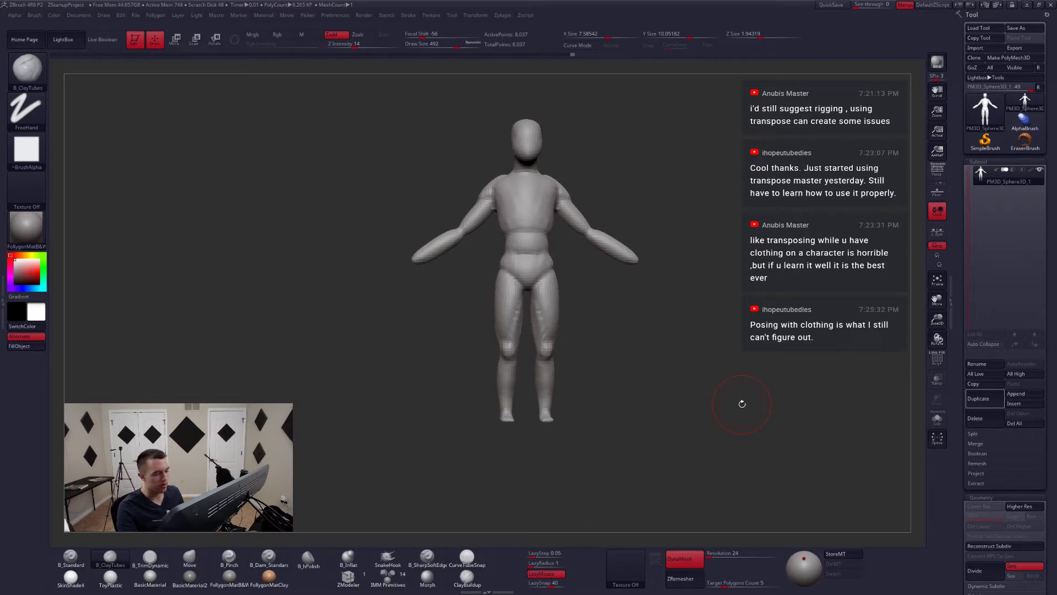
- Switch to the Move brush at a draw size of about 293 and refine the lower leg contours
shift+right_drag(560, 398, 555, 377)
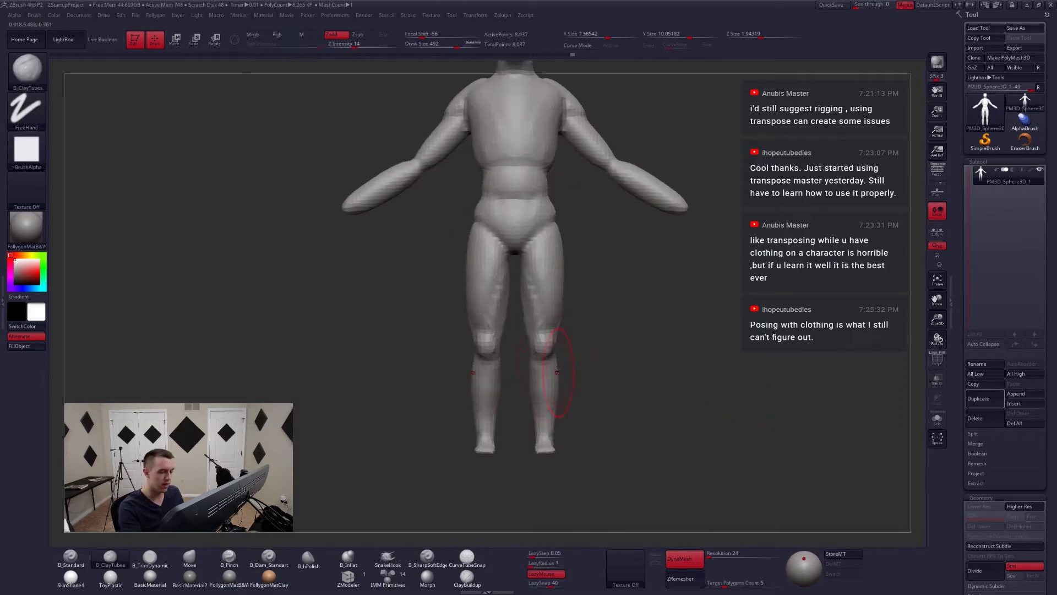
key(4)
key(space)
drag(557, 359, 549, 358)
alt+right_drag(572, 366, 603, 399)
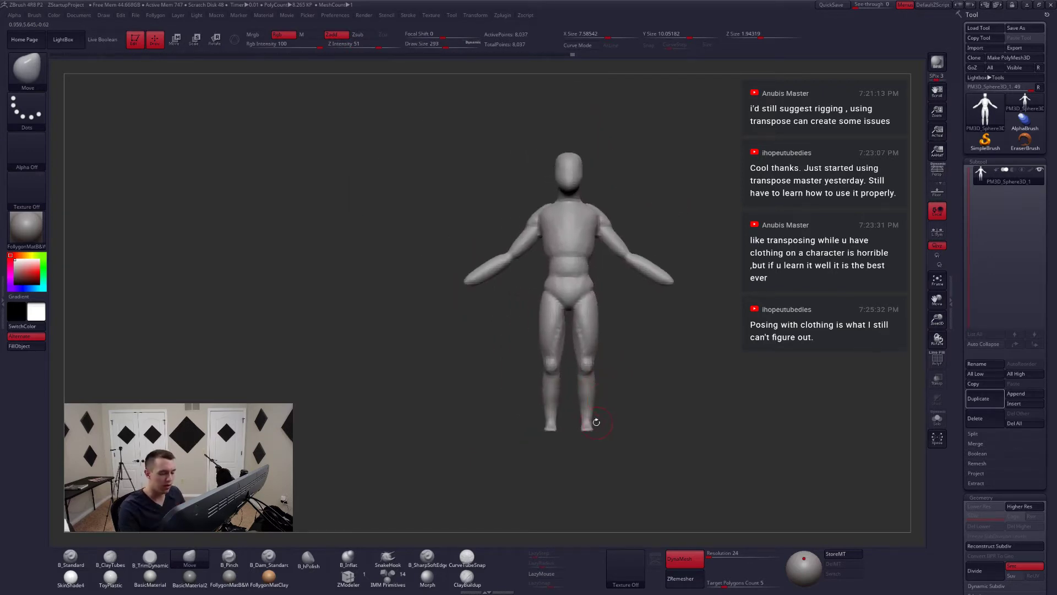
- Shape the ankles and widen the calves from front and back with Move at draw size 379
ctrl+right_drag(584, 403, 606, 427)
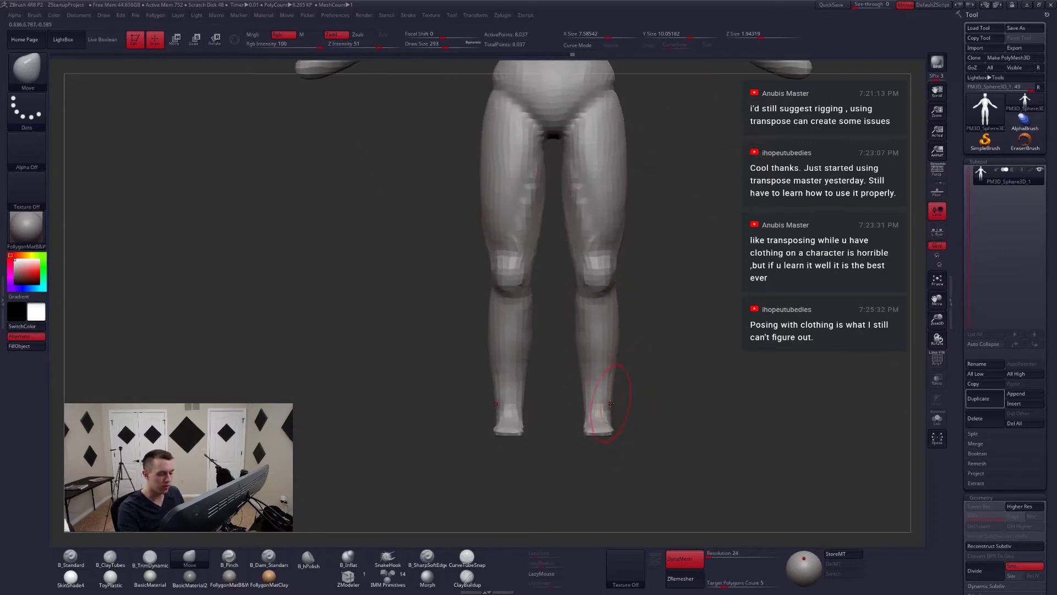
key(space)
drag(612, 395, 625, 379)
key(space)
right_drag(644, 374, 539, 357)
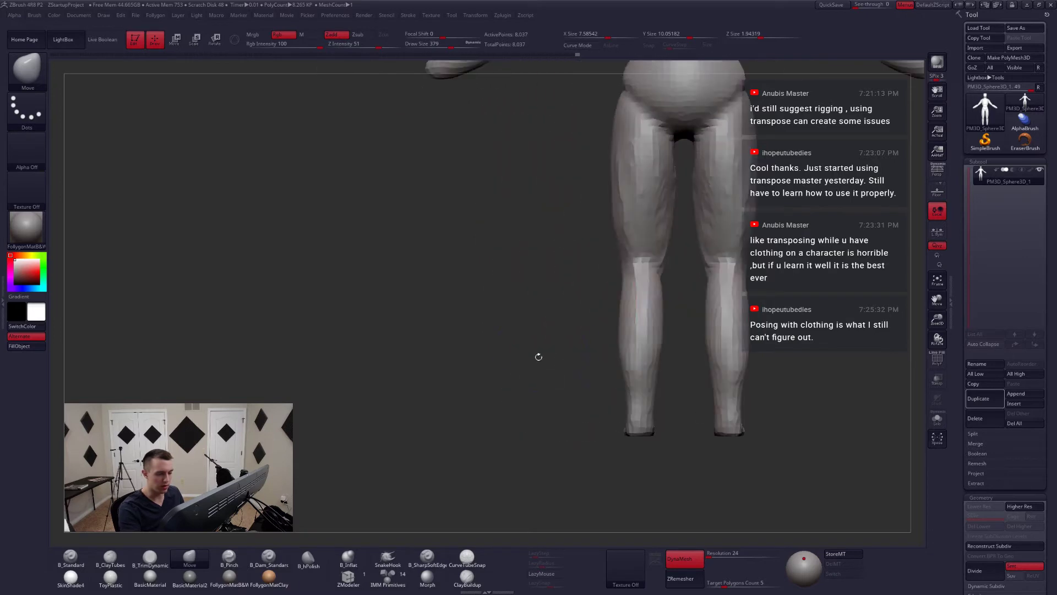
drag(622, 315, 613, 311)
alt+right_drag(649, 349, 631, 342)
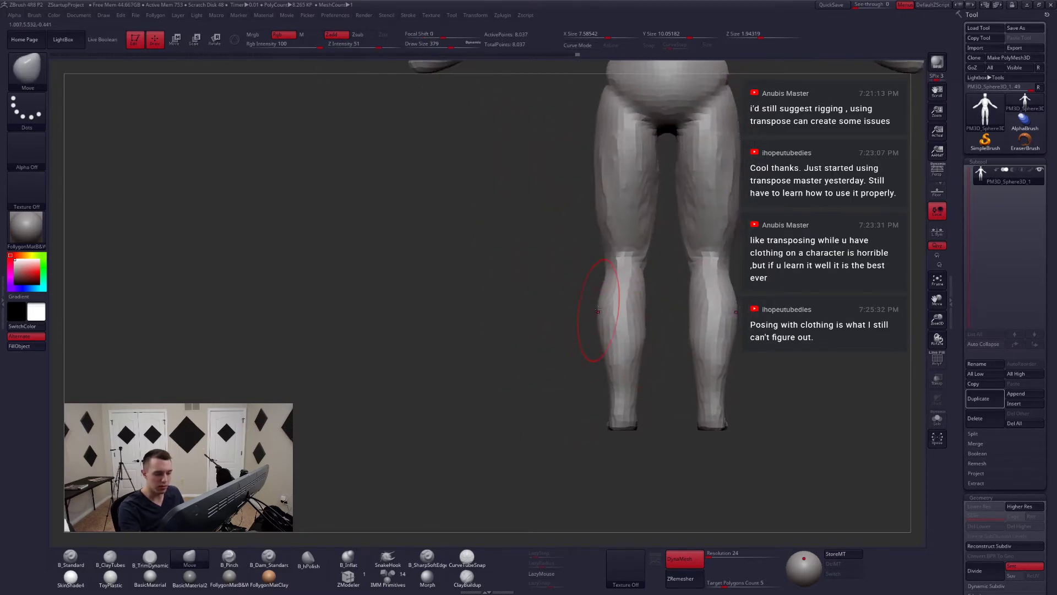
drag(642, 304, 647, 306)
- Build up and smooth the chest and shoulder transitions with ClayTubes and Smooth at draw size 585
ctrl+right_drag(648, 314, 691, 317)
ctrl+right_drag(691, 316, 635, 290)
alt+right_drag(635, 290, 620, 368)
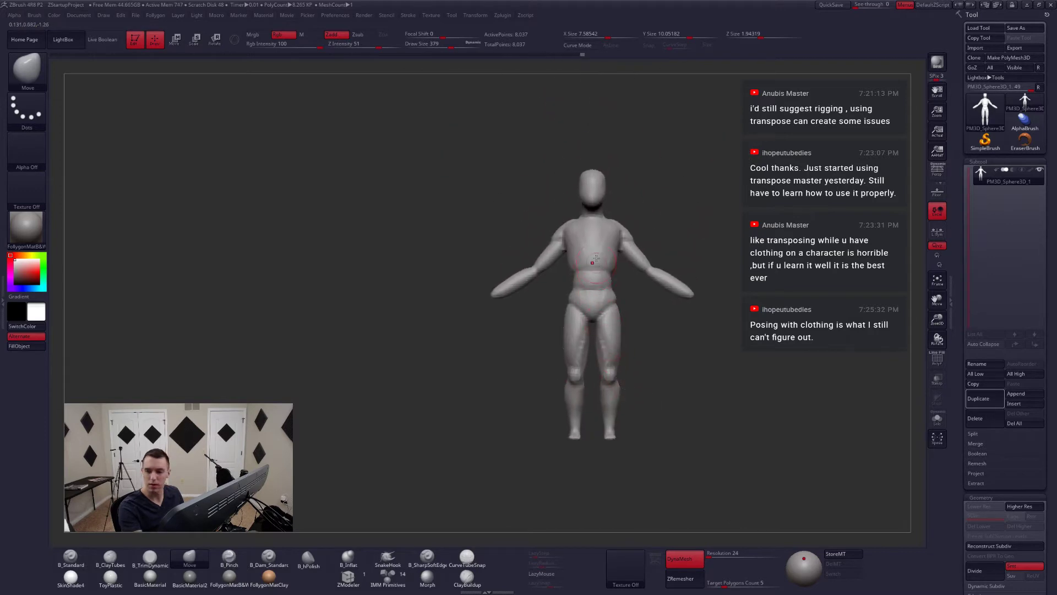
ctrl+right_drag(596, 258, 613, 286)
key(space)
drag(623, 237, 646, 237)
mouse_move(649, 236)
right_down()
mouse_move(645, 279)
mouse_move(655, 212)
mouse_move(641, 205)
mouse_move(612, 250)
right_up()
key(2)
right_drag(597, 264, 637, 283)
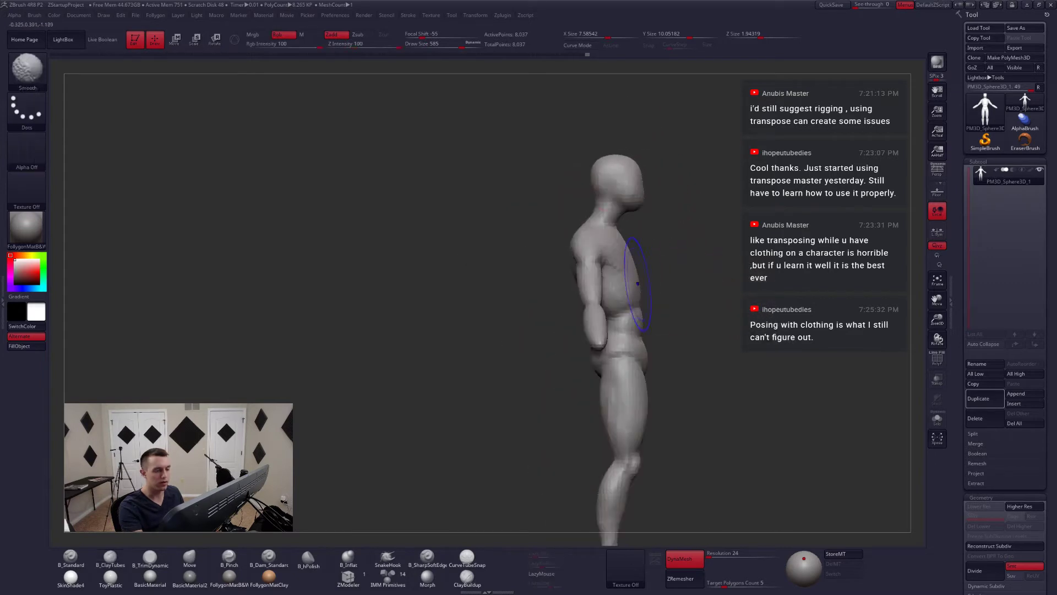
- Adjust the shoulders and upper torso with the Move brush from side and raised angles
key(b)
key(m)
key(v)
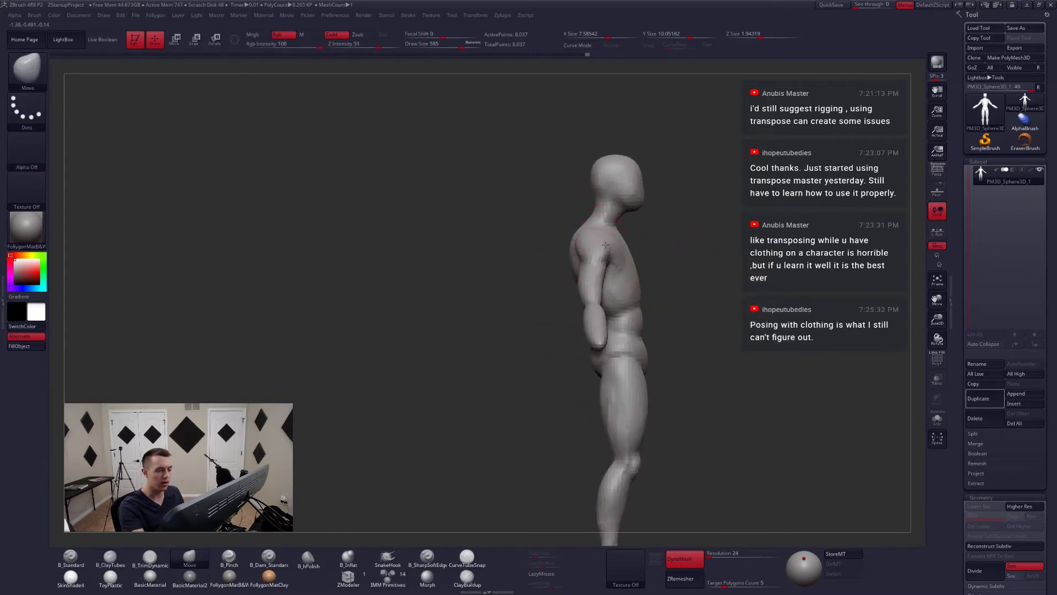
mouse_move(605, 244)
right_down()
mouse_move(591, 278)
mouse_move(590, 369)
right_up()
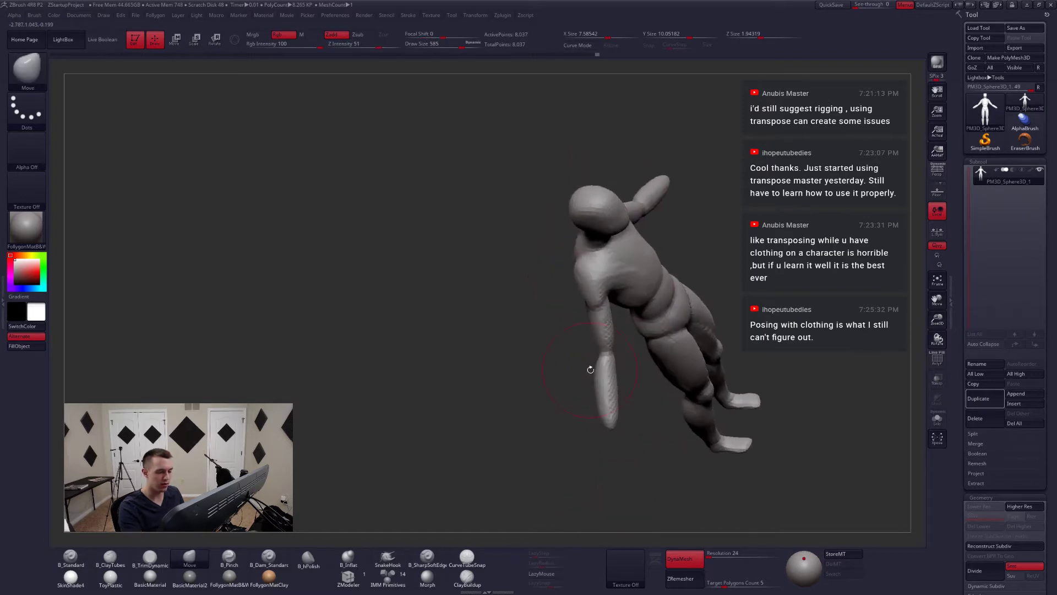
- Isolate the forearms with a mask and rotate them about the elbows with Transpose
mouse_move(584, 357)
ctrl+mouse_down()
mouse_move(600, 494)
mouse_move(591, 490)
ctrl+mouse_up()
mouse_move(665, 330)
shift+right_down()
mouse_move(633, 402)
mouse_move(611, 355)
shift+right_up()
ctrl+click(643, 371)
key(r)
mouse_move(604, 351)
mouse_down()
mouse_move(600, 433)
mouse_move(622, 477)
mouse_move(657, 481)
mouse_up()
key(q)
- Clear the arm mask and remesh the figure with DynaMesh
mouse_move(675, 431)
right_down()
mouse_move(680, 415)
mouse_move(654, 412)
mouse_move(685, 454)
right_up()
alt+right_drag(686, 454, 578, 418)
ctrl+drag(710, 432, 825, 340)
- Choose the IMM Primitives brush and reduce its draw size to 393
alt+right_drag(731, 403, 699, 387)
click(398, 580)
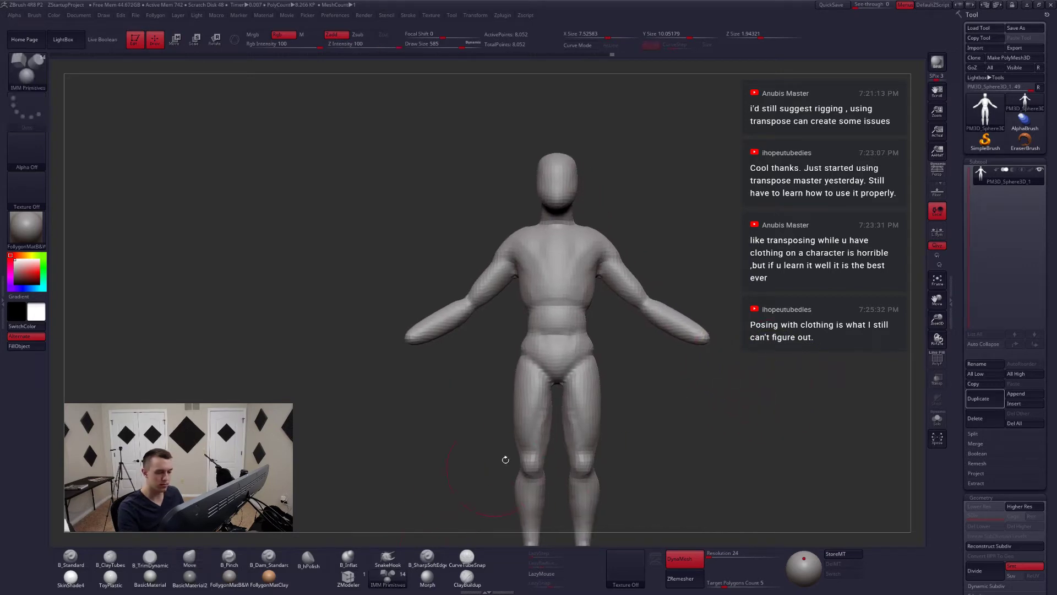
key(space)
drag(707, 340, 696, 340)
- Isolate the forearms with a blurred mask and shift them inward with Transpose Move to shorten the arms
alt+right_drag(619, 371, 608, 386)
mouse_move(628, 326)
ctrl+mouse_down()
mouse_move(750, 388)
mouse_move(740, 369)
ctrl+mouse_up()
ctrl+click(690, 357)
ctrl+click(724, 370)
key(w)
mouse_move(639, 321)
mouse_down()
mouse_move(717, 366)
mouse_move(709, 373)
mouse_move(741, 380)
mouse_up()
key(q)
- Try inserting mirrored spheres at the ends of the forearms as hands
right_drag(762, 367, 683, 362)
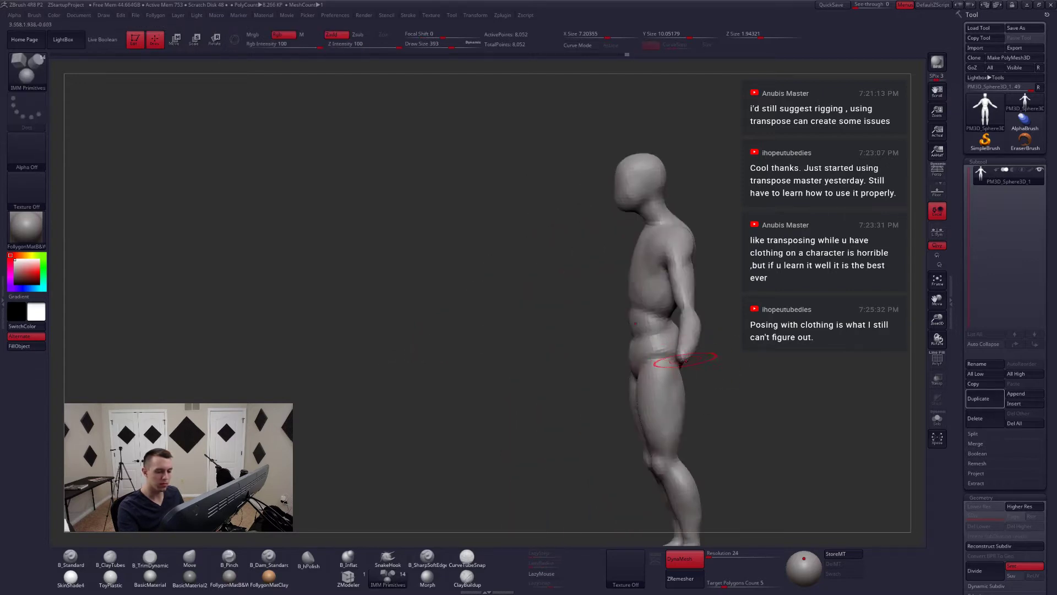
drag(681, 370, 683, 373)
right_drag(689, 382, 702, 375)
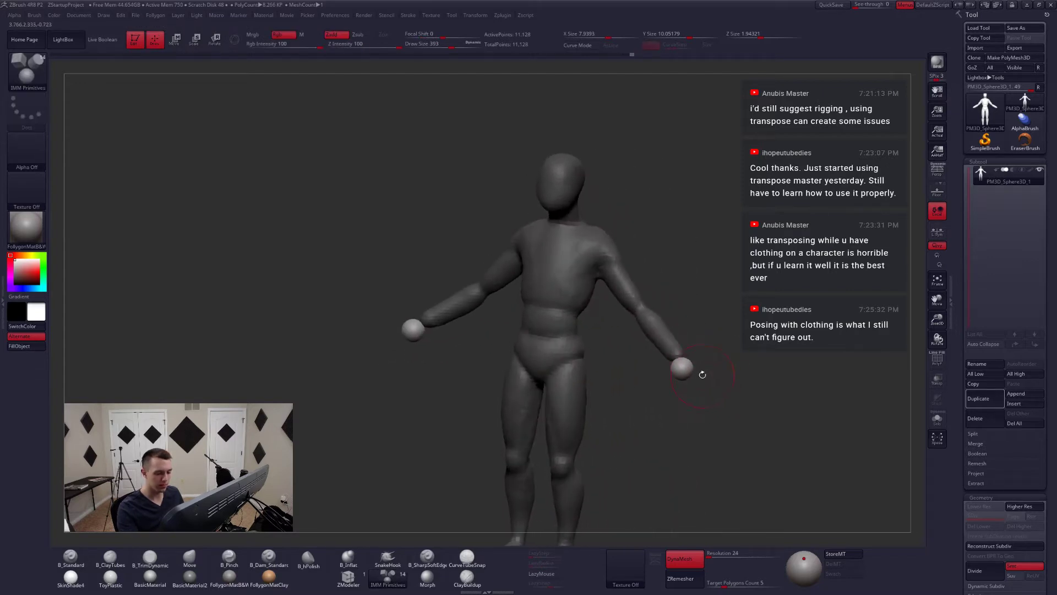
key(ctrl+z)
- Pick the Insert Cube primitive and place mirrored cubes at the ends of the forearms as hand blocks
key(m)
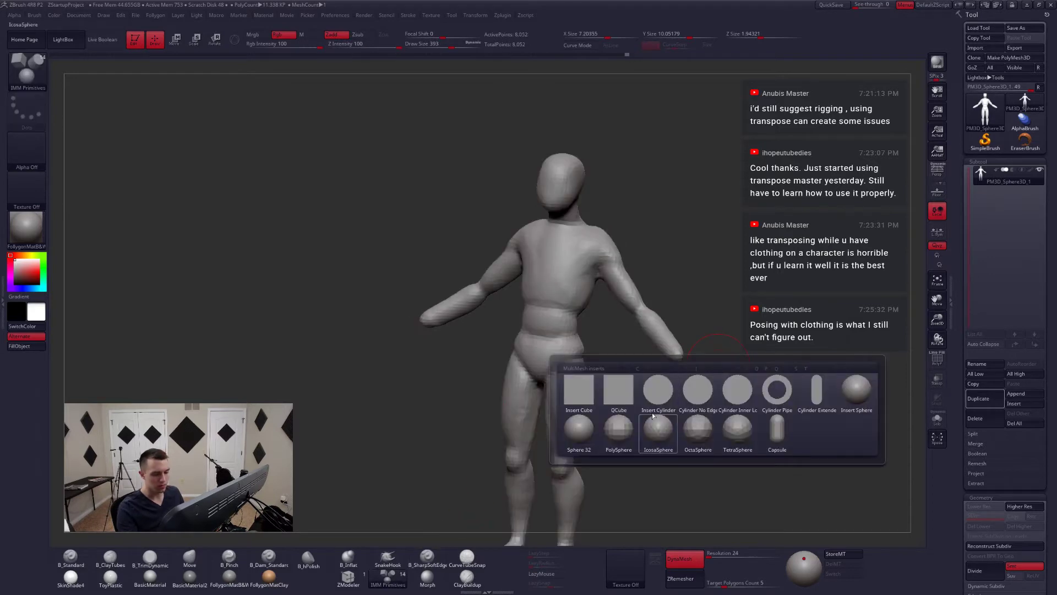
click(574, 408)
mouse_move(694, 361)
right_down()
mouse_move(677, 354)
mouse_move(678, 362)
right_up()
drag(676, 372, 676, 375)
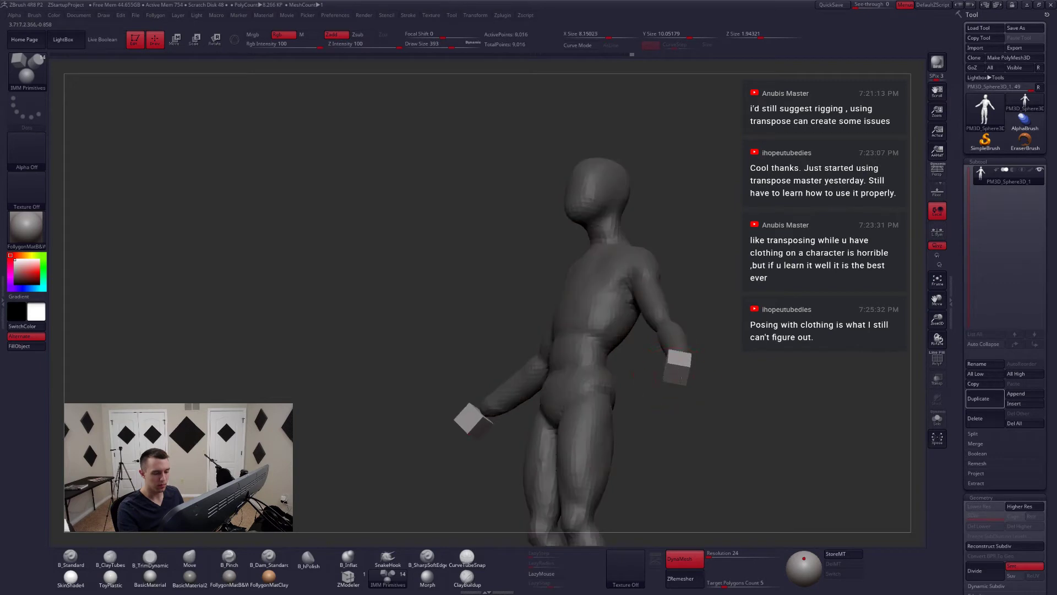
- Reposition the mirrored hand cubes at the wrists with Transpose Move, clear the mask and merge them into the body with DynaMesh
mouse_move(644, 388)
right_down()
mouse_move(702, 395)
mouse_move(701, 468)
mouse_move(701, 385)
mouse_move(703, 404)
right_up()
key(w)
drag(695, 349, 780, 464)
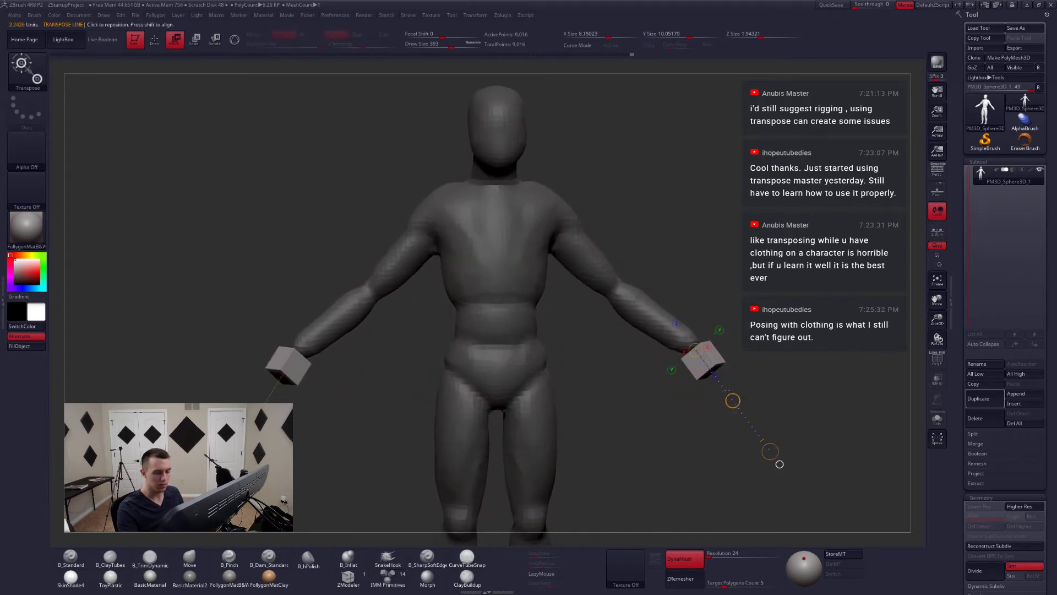
drag(733, 400, 704, 400)
key(q)
ctrl+drag(710, 395, 742, 385)
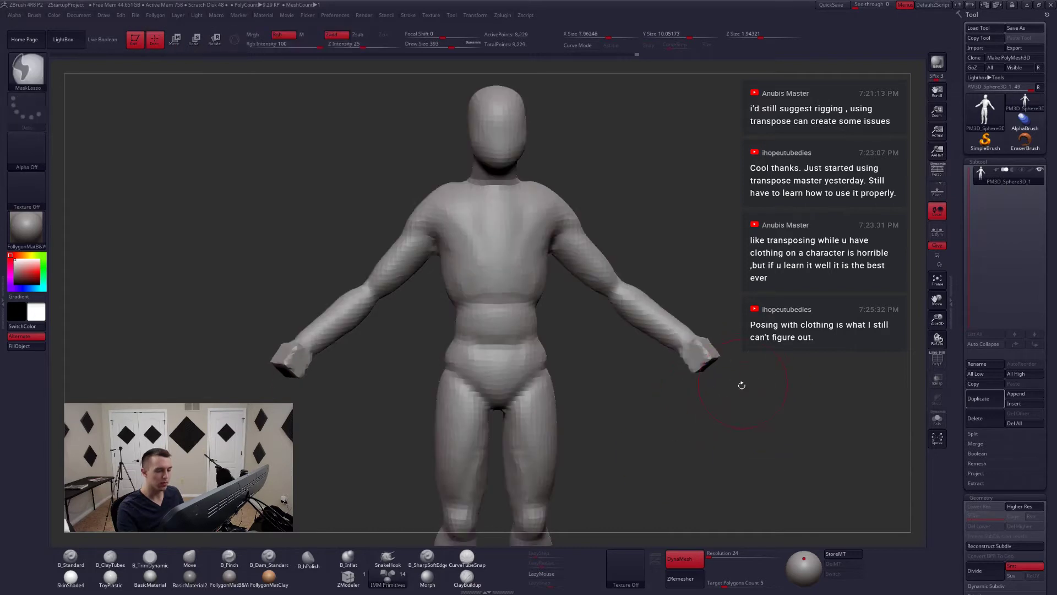
- Shape the blocky hands and wrists from several angles with the Move brush
mouse_move(742, 386)
ctrl+right_down()
mouse_move(696, 394)
mouse_move(695, 374)
mouse_move(691, 410)
mouse_move(697, 354)
mouse_move(683, 374)
ctrl+right_up()
key(b)
key(m)
key(v)
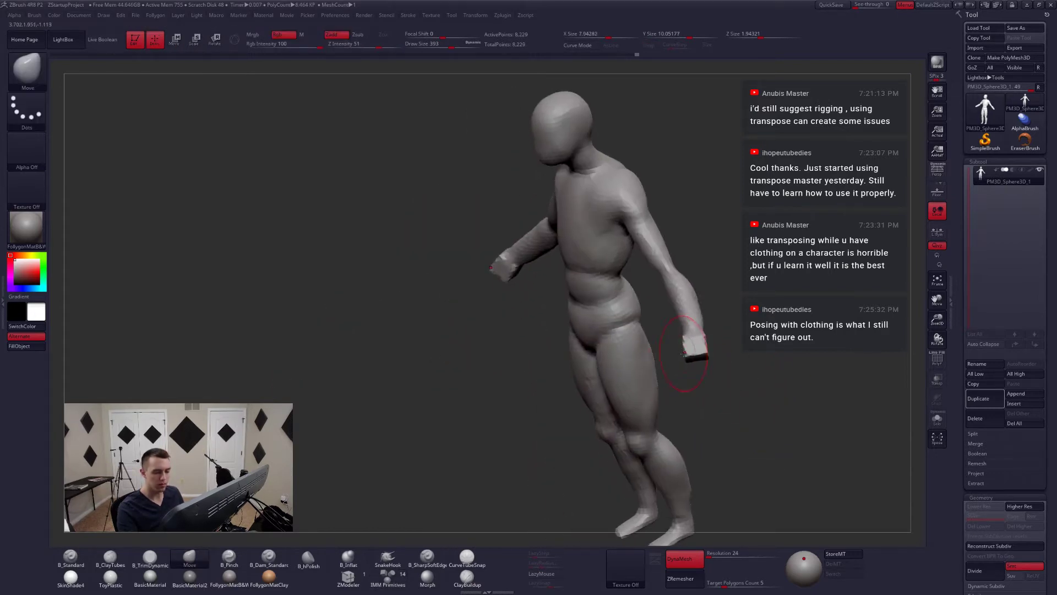
drag(699, 356, 710, 330)
drag(782, 300, 806, 292)
alt+drag(806, 248, 666, 363)
drag(666, 352, 703, 339)
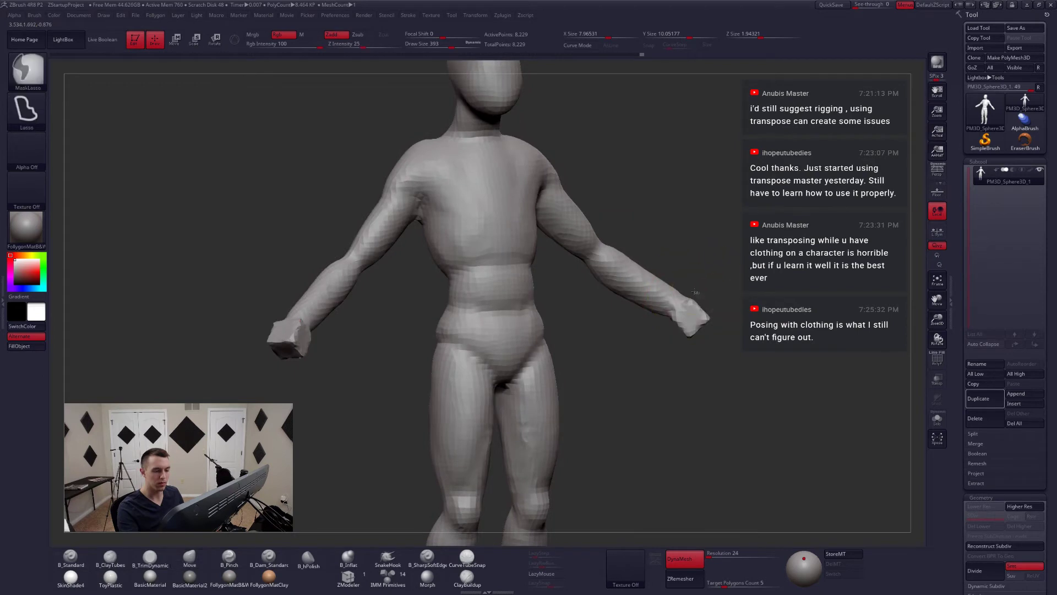
- Isolate the hands with an inverted mask, adjust them with the Transpose line and refine their shape with the Move brush
mouse_move(693, 292)
ctrl+mouse_down()
mouse_move(688, 397)
mouse_move(727, 308)
ctrl+mouse_up()
ctrl+click(711, 336)
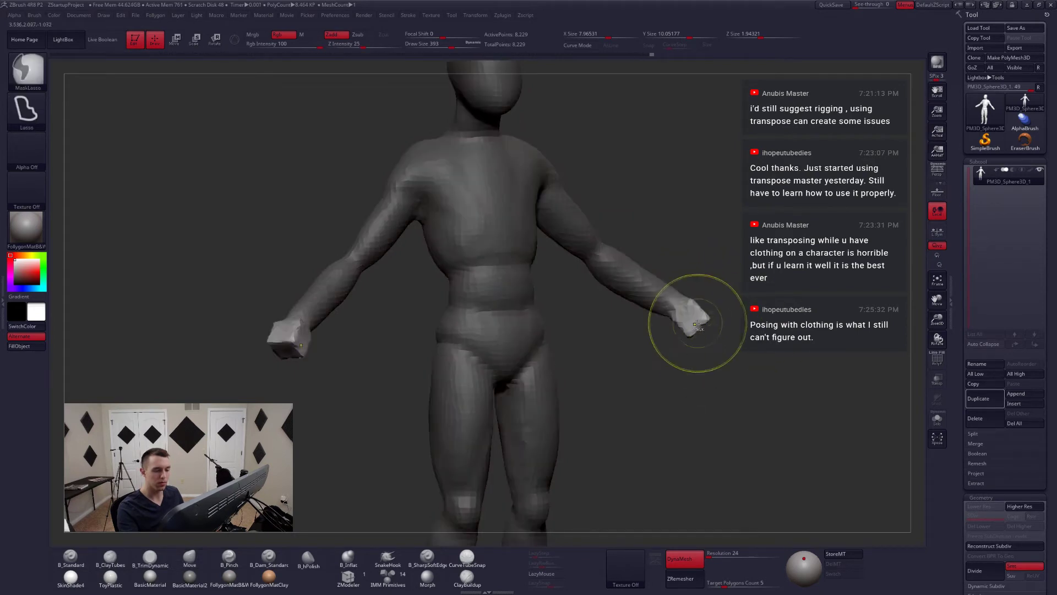
key(w)
drag(779, 417, 642, 358)
drag(690, 321, 742, 274)
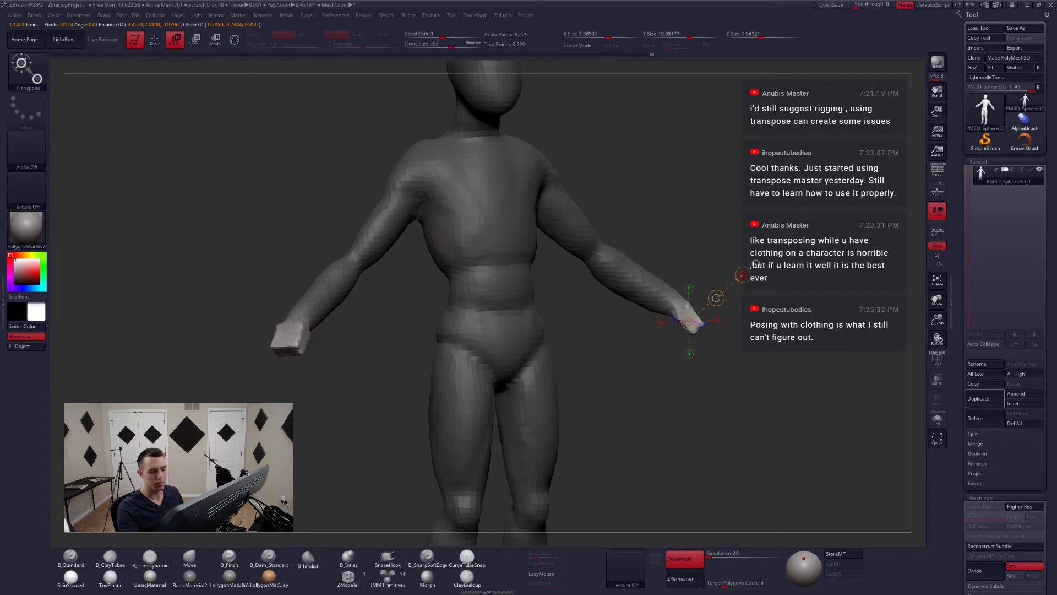
key(q)
drag(703, 335, 705, 332)
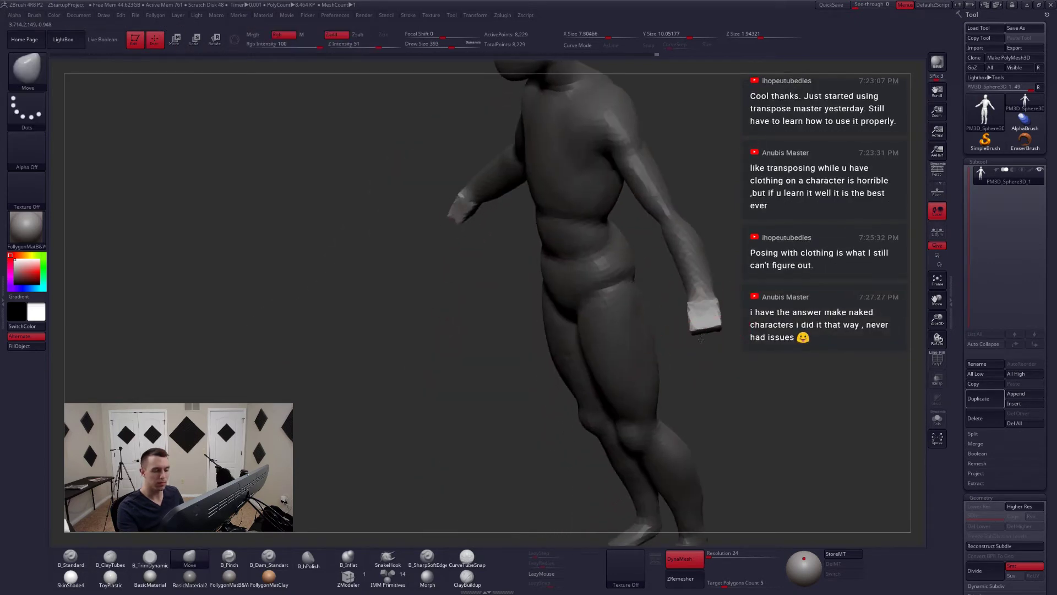
key(space)
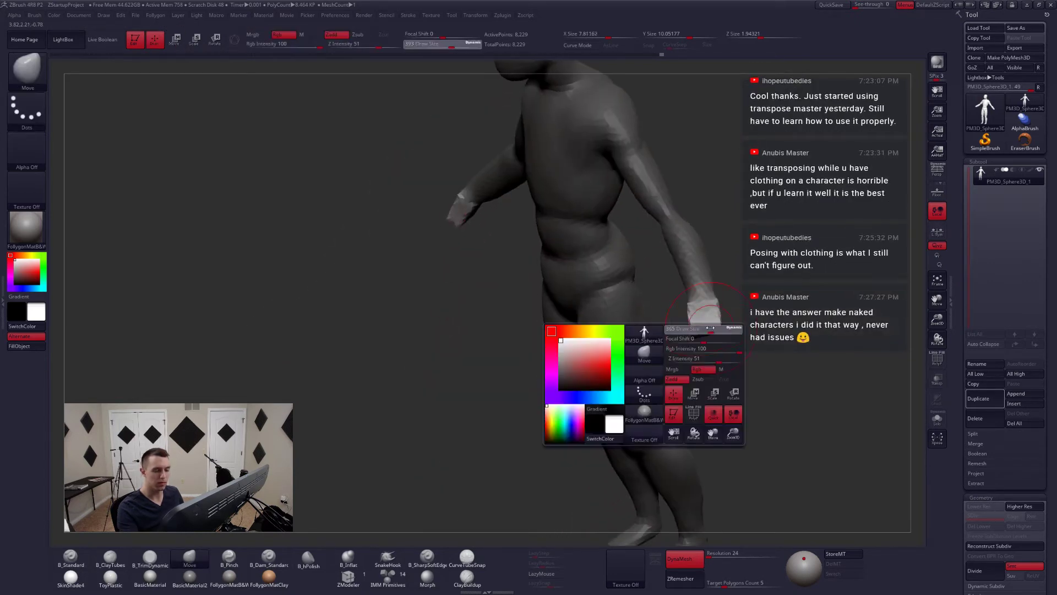
mouse_move(700, 330)
mouse_down()
mouse_move(690, 331)
mouse_move(713, 338)
mouse_move(682, 423)
mouse_move(694, 383)
mouse_move(663, 302)
mouse_move(672, 284)
mouse_move(723, 317)
mouse_move(768, 194)
mouse_move(705, 265)
mouse_up()
- Build up volume on the arms and legs with the ClayTubes brush, enlarging its draw size for the legs
key(2)
key(space)
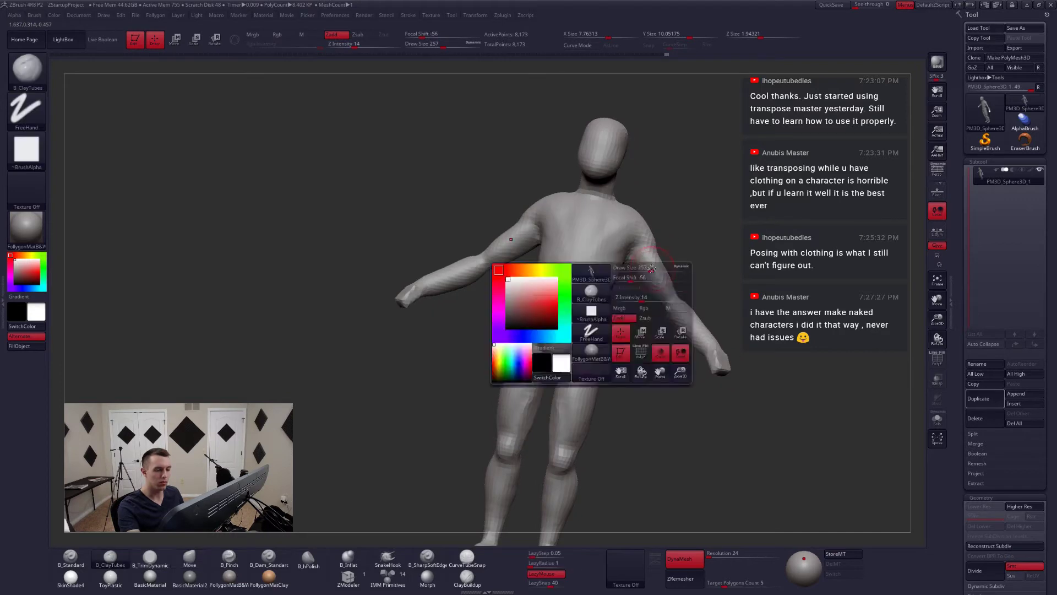
mouse_move(634, 293)
mouse_down()
mouse_move(647, 311)
mouse_move(647, 287)
mouse_move(628, 304)
mouse_move(658, 336)
mouse_move(642, 307)
mouse_move(653, 341)
mouse_up()
drag(703, 406, 681, 435)
alt+drag(655, 385, 661, 435)
key(space)
drag(603, 381, 608, 381)
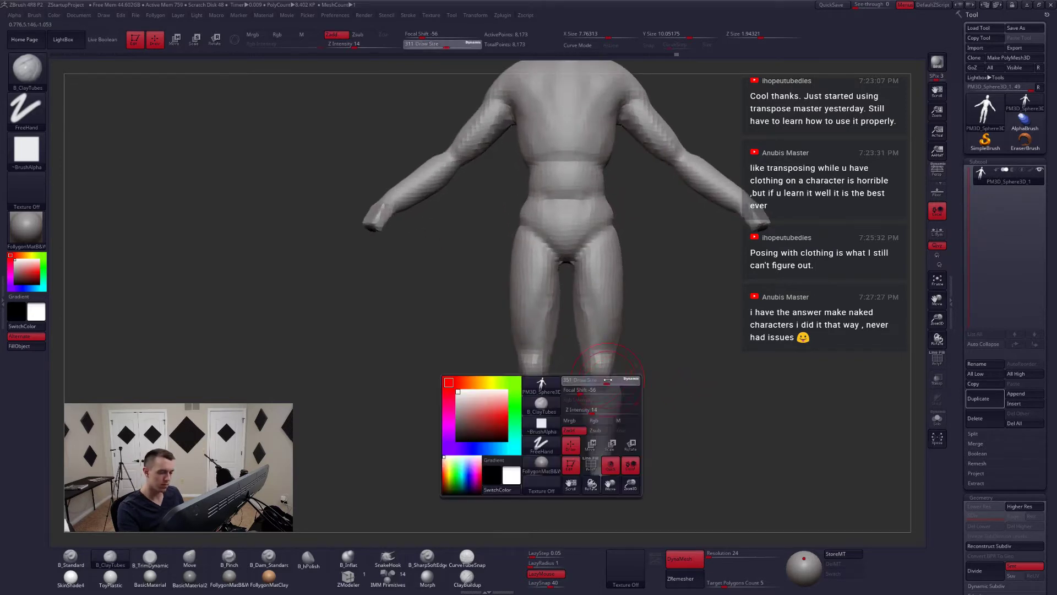
- Reshape the thighs and knees with the Move brush, reducing its draw size to 500
mouse_move(669, 408)
alt+mouse_down()
mouse_move(671, 338)
mouse_move(613, 335)
alt+mouse_up()
key(b)
key(m)
key(v)
key(space)
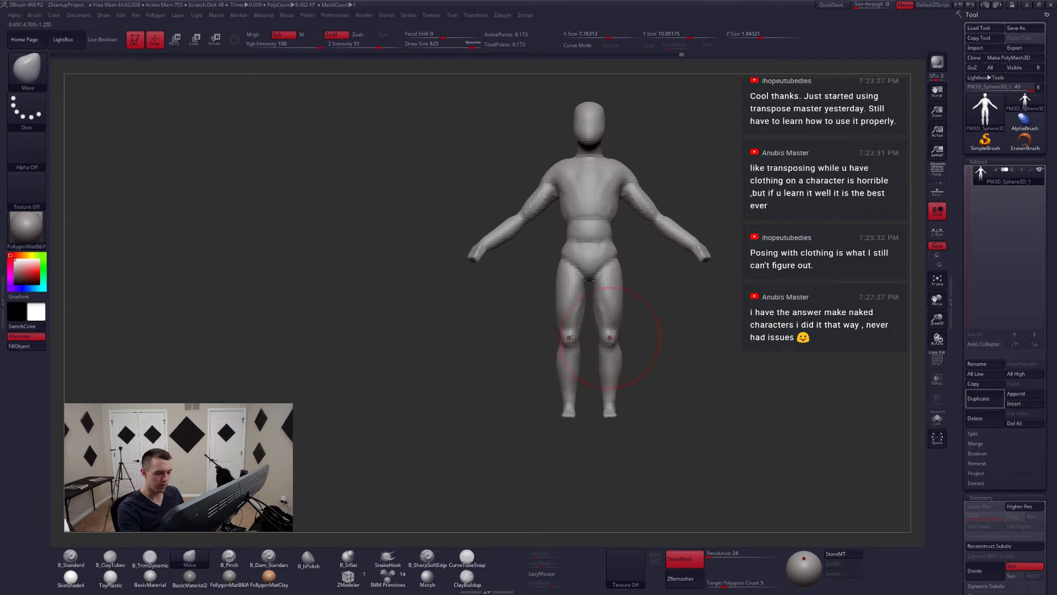
mouse_move(675, 347)
mouse_down()
mouse_move(589, 342)
mouse_move(609, 333)
mouse_up()
key(space)
drag(617, 327, 612, 308)
- Adjust the chest and abdomen profile with the Move brush at draw sizes 533 and 602
key(space)
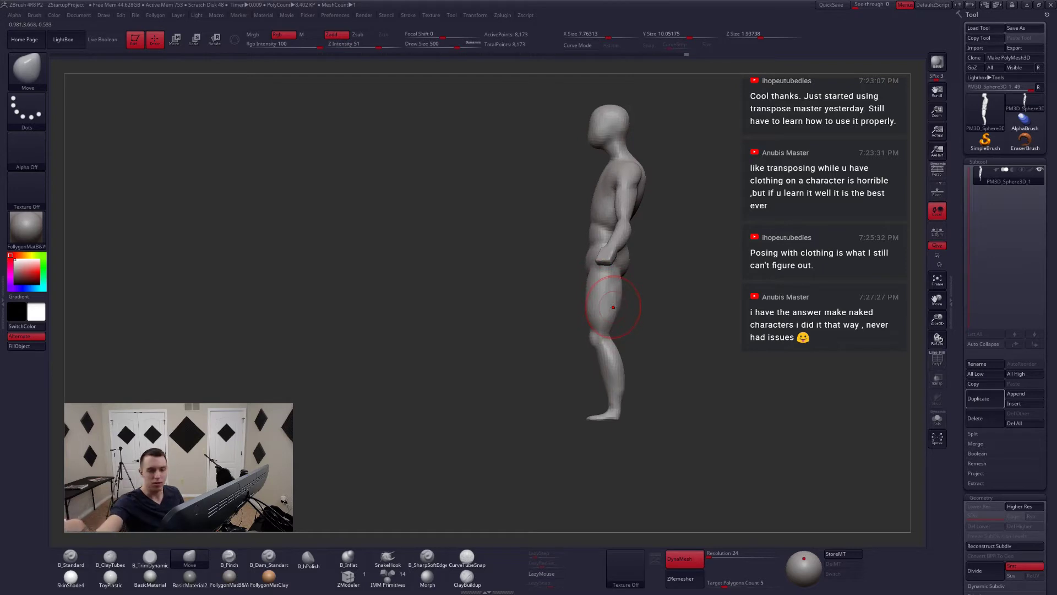
key(space)
drag(608, 203, 610, 203)
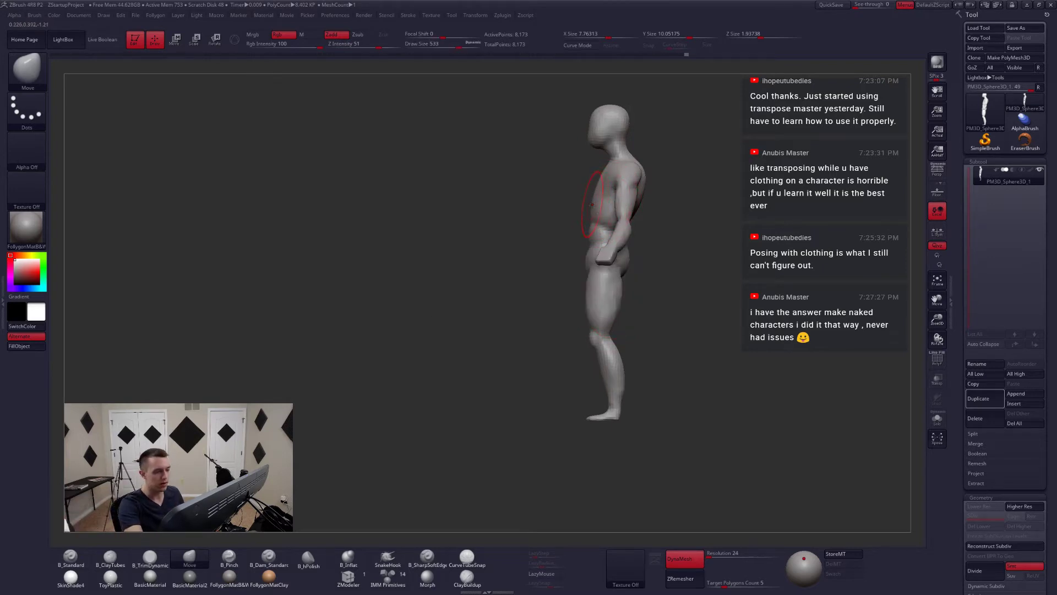
key(space)
drag(592, 212, 594, 212)
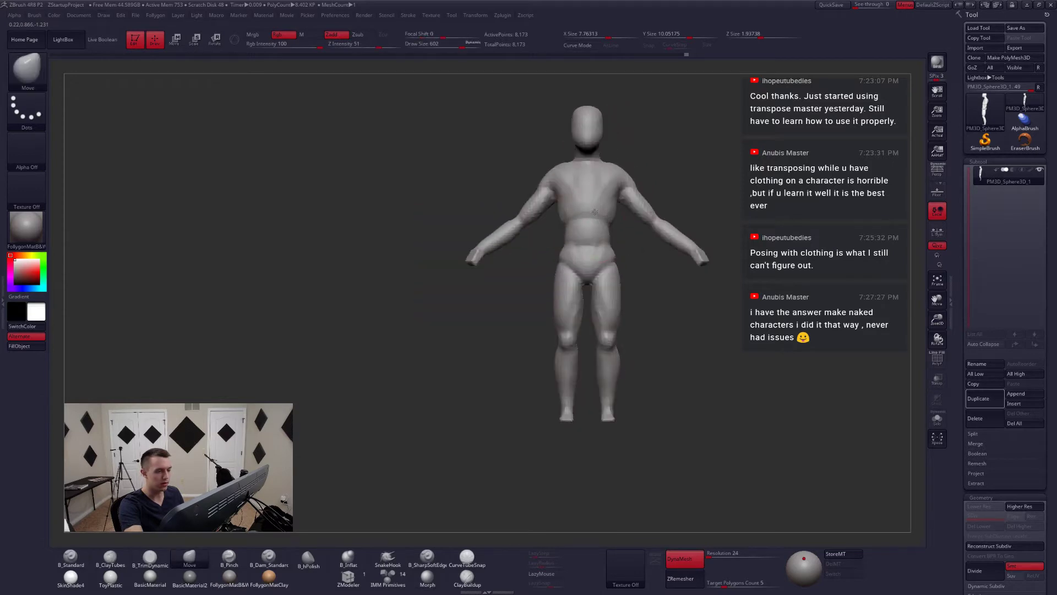
right_drag(594, 211, 598, 220)
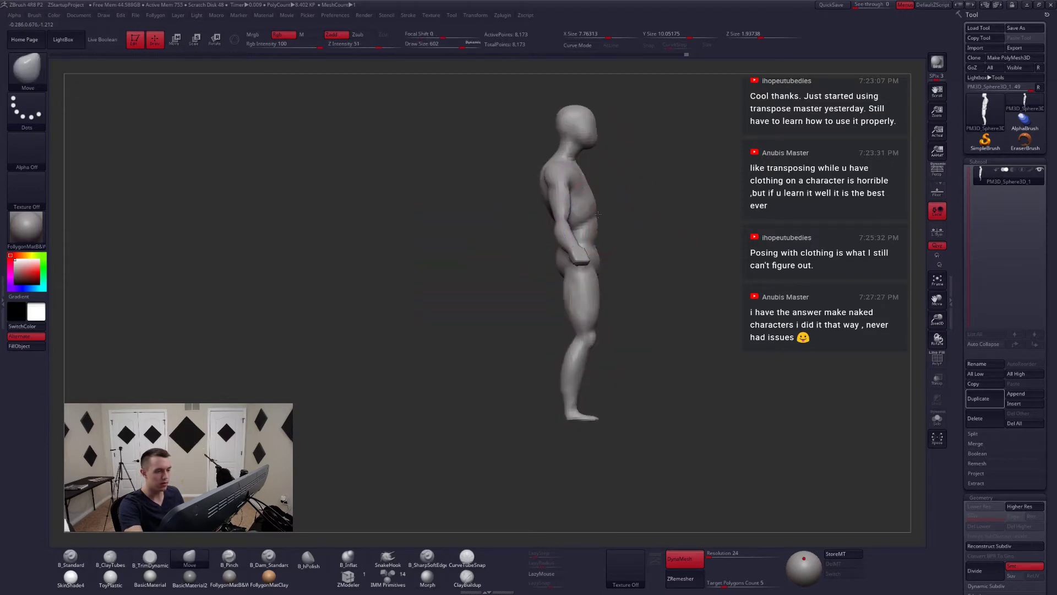
- Reshape the buttocks and lower back in profile with the Move brush at draw sizes 825 and 932
key(space)
drag(590, 201, 599, 202)
right_drag(589, 217, 610, 235)
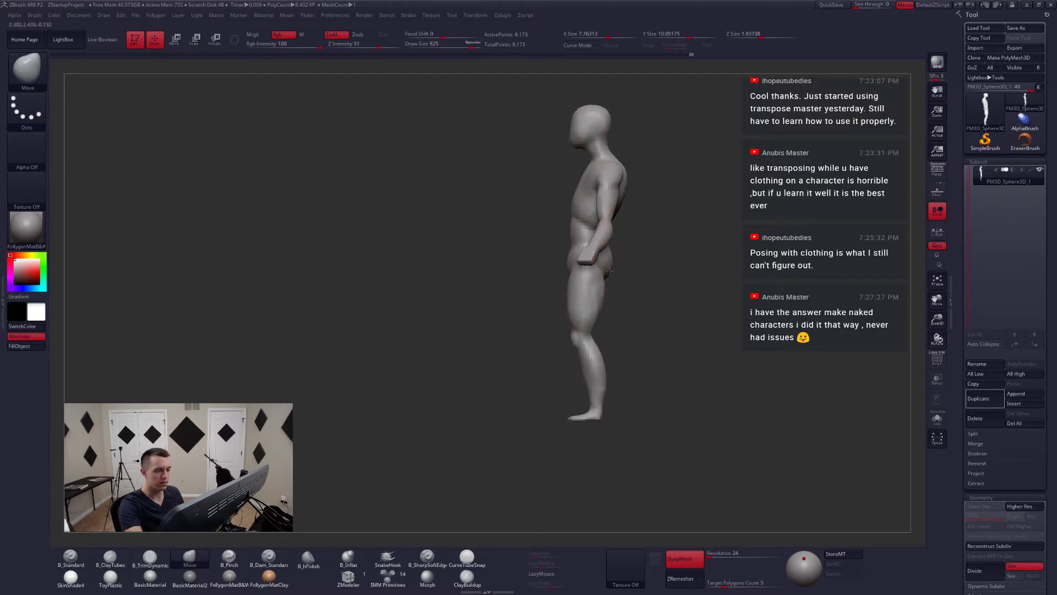
drag(609, 271, 611, 269)
alt+right_drag(615, 226, 613, 279)
key(space)
drag(609, 241, 612, 241)
right_drag(608, 250, 566, 303)
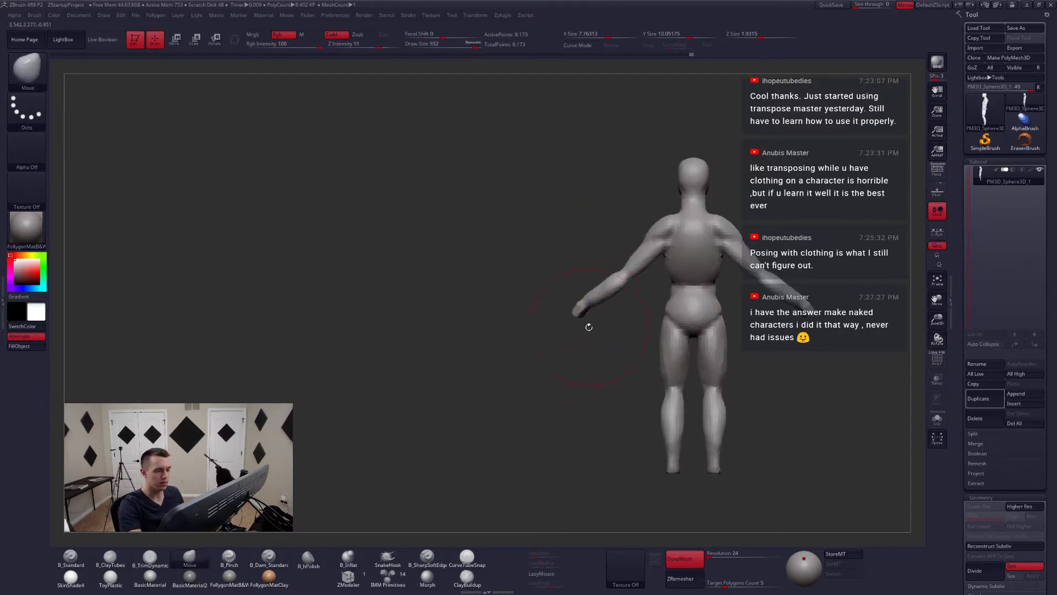
- Mask off the lower body and shift the upper body in profile with the Move brush at draw size 1000
mouse_move(589, 327)
ctrl+mouse_down()
mouse_move(869, 356)
mouse_move(488, 307)
ctrl+mouse_up()
right_drag(642, 295, 645, 278)
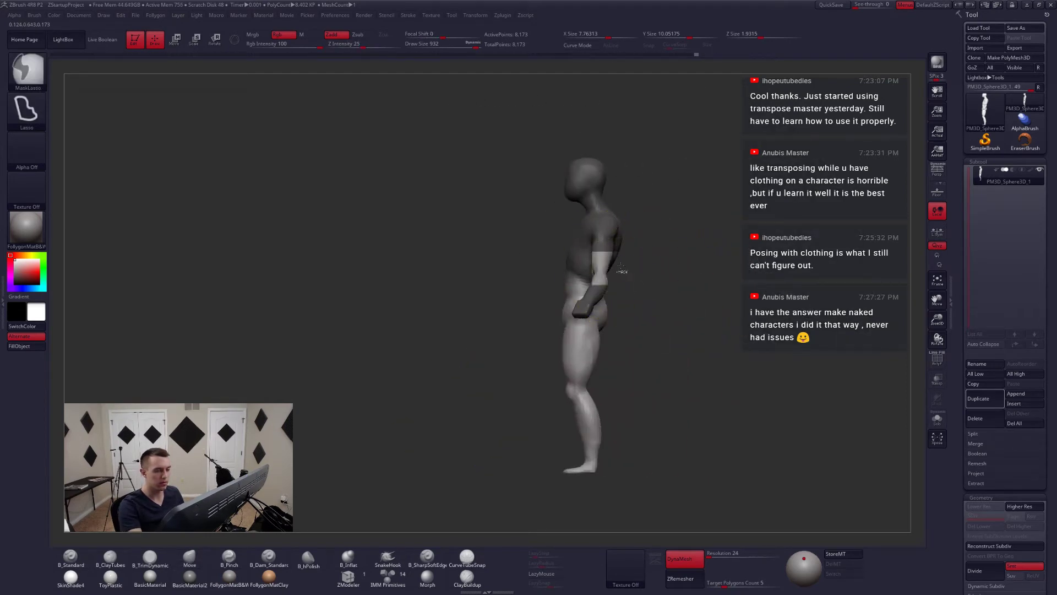
ctrl+drag(624, 271, 639, 284)
key(space)
drag(606, 244, 613, 227)
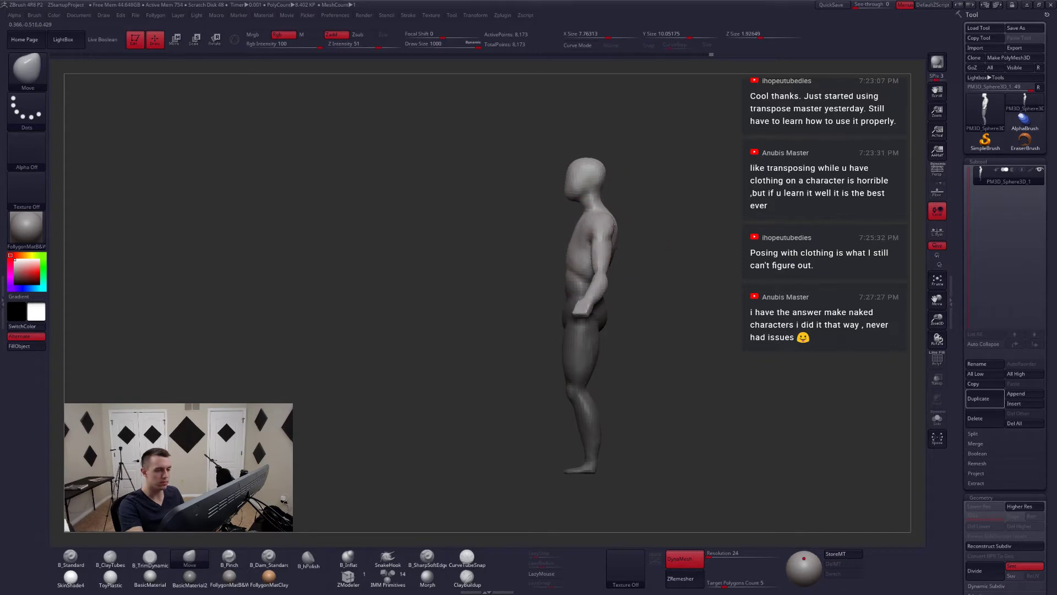
right_drag(575, 234, 618, 251)
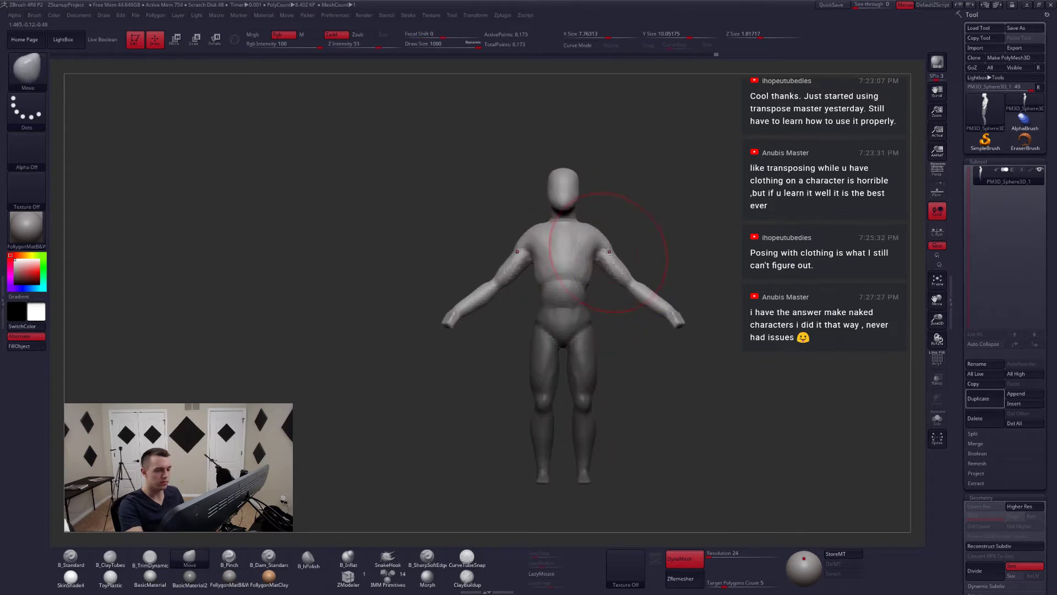
- Reshape the shoulders and upper arms with the Move brush at draw size 743
key(space)
drag(605, 249, 593, 246)
alt+right_drag(593, 245, 605, 258)
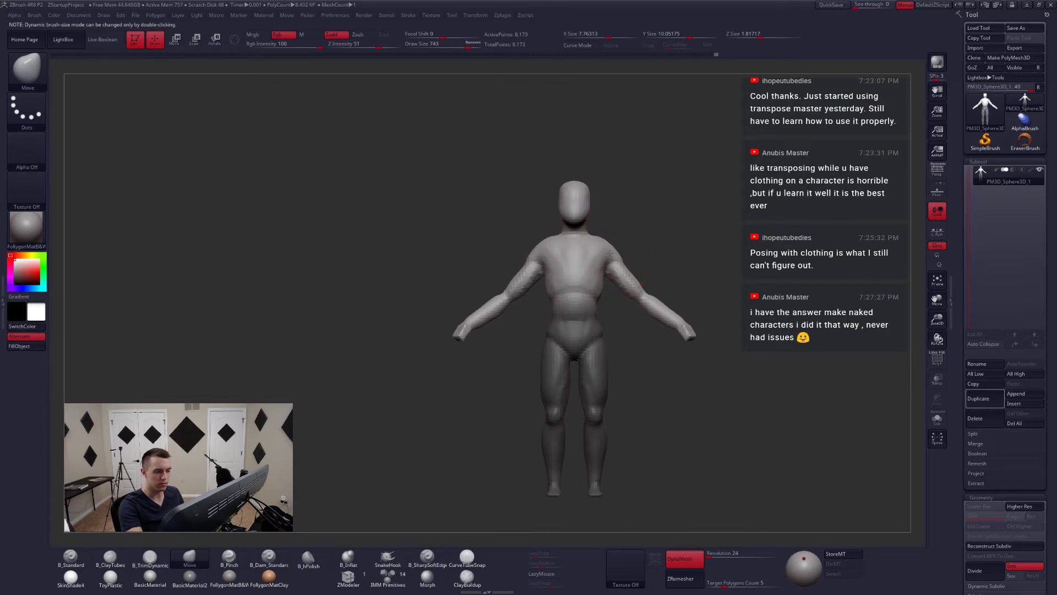
alt+drag(650, 384, 657, 364)
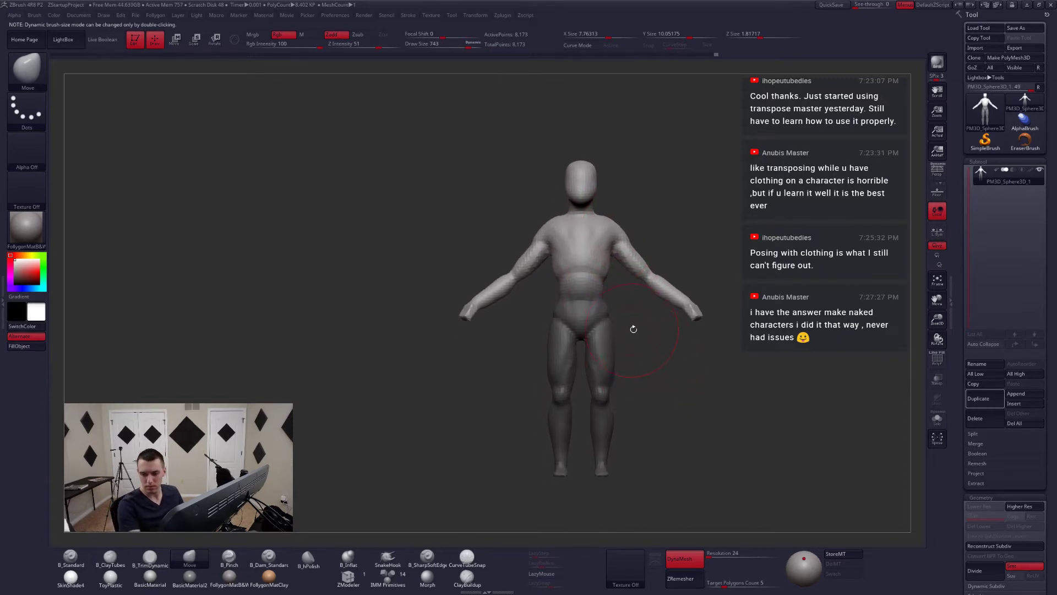
- Clear the mask, smooth the waist and reshape the hips and legs with the Move brush at draw size 533
key(space)
mouse_move(618, 291)
mouse_down()
mouse_move(666, 300)
mouse_move(600, 314)
mouse_up()
shift+drag(661, 300, 622, 298)
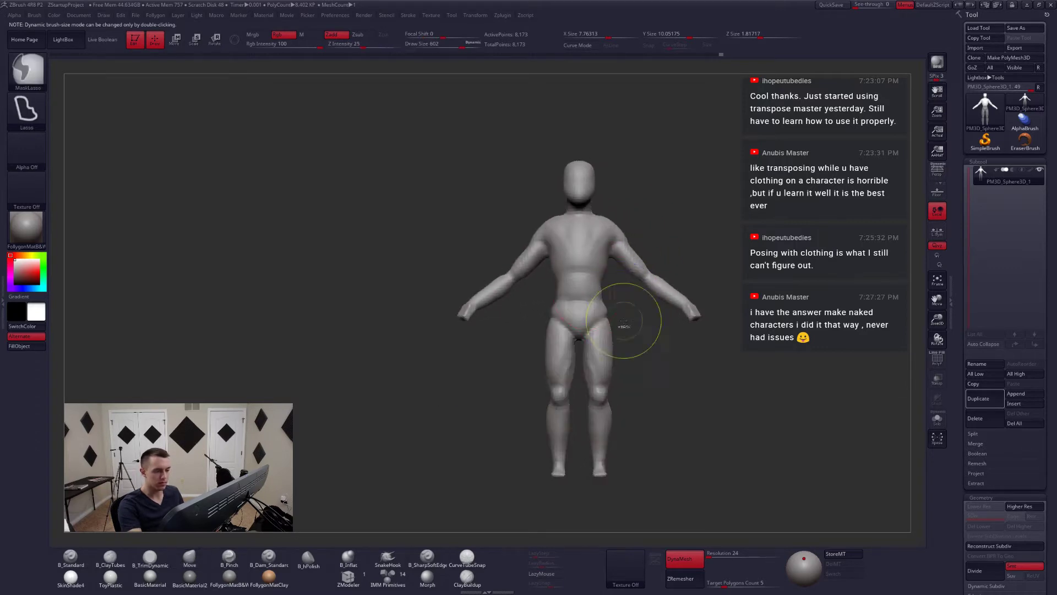
key(space)
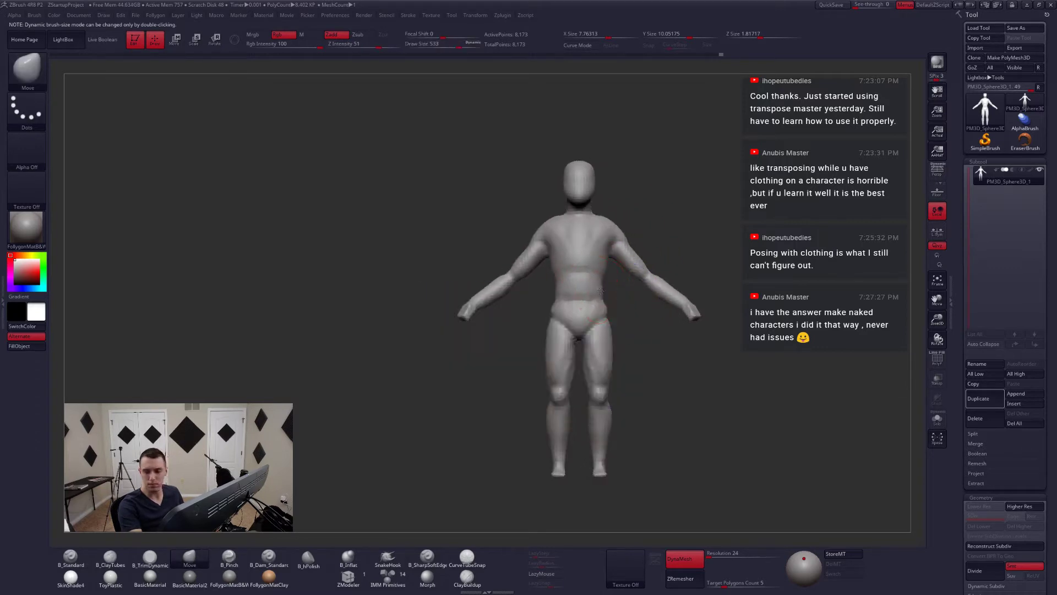
drag(616, 300, 649, 343)
drag(640, 410, 620, 409)
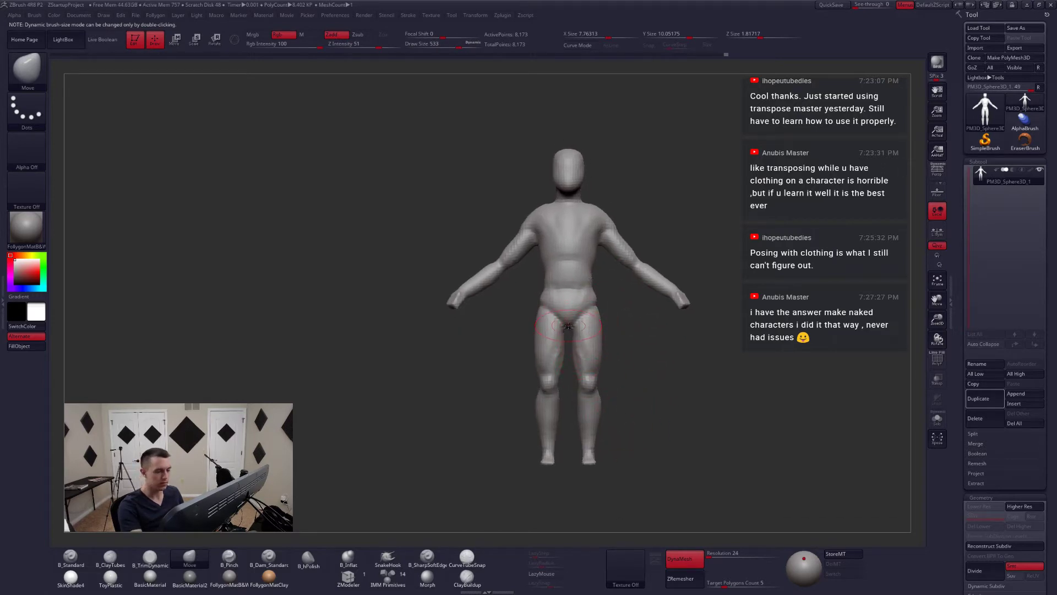
- Build up the pelvis area with ClayTubes and adjust the waist and hip contour with the Move brush
key(b)
key(c)
key(t)
drag(606, 284, 570, 289)
key(b)
key(m)
key(v)
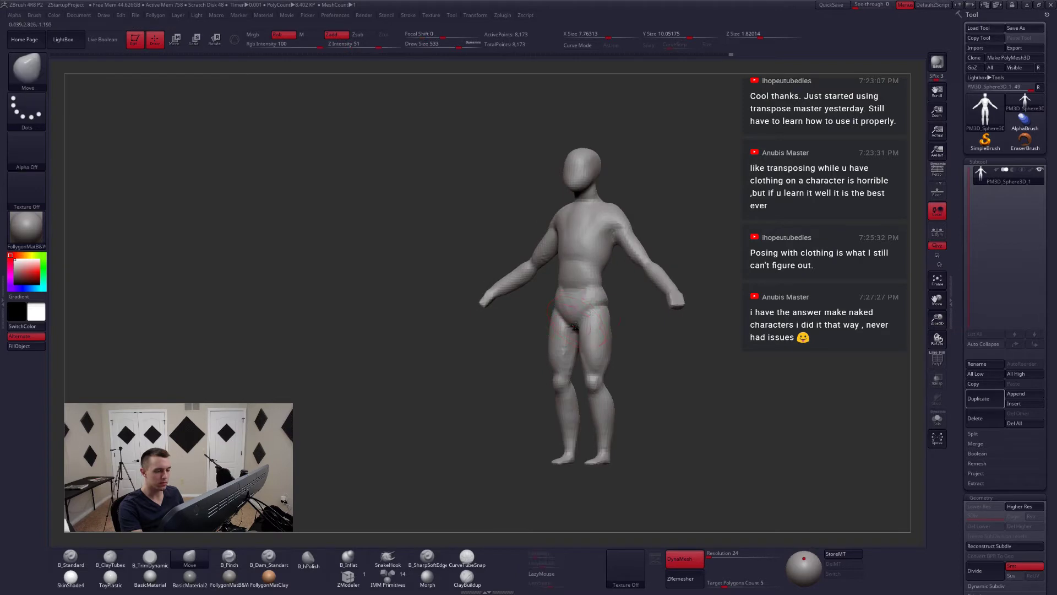
mouse_move(601, 300)
right_down()
mouse_move(578, 301)
mouse_move(606, 311)
mouse_move(616, 297)
right_up()
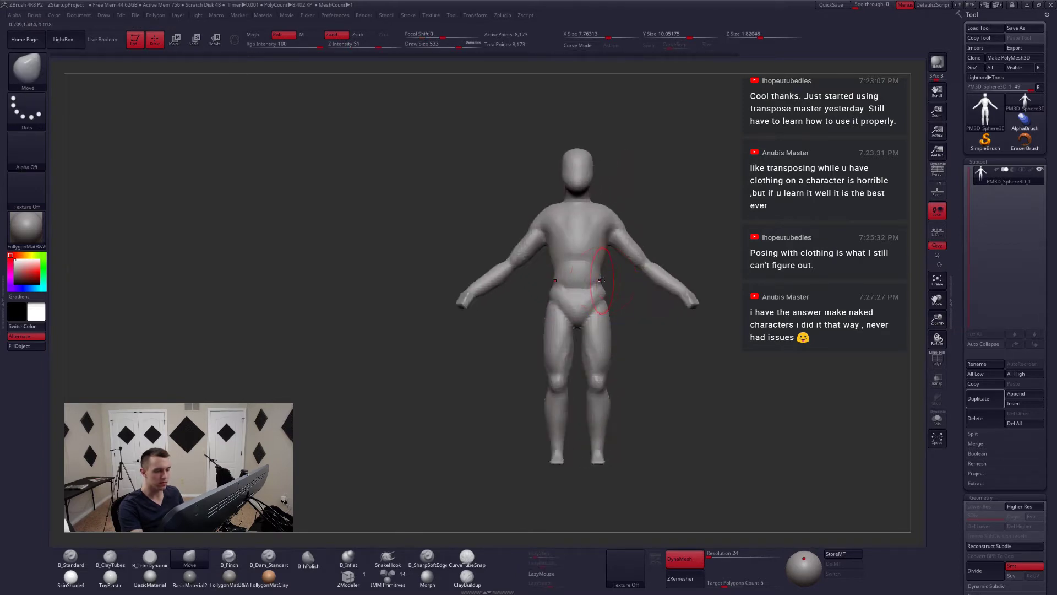
- Add volume to the lower abdomen and upper back with the ClayTubes brush
key(b)
key(c)
key(t)
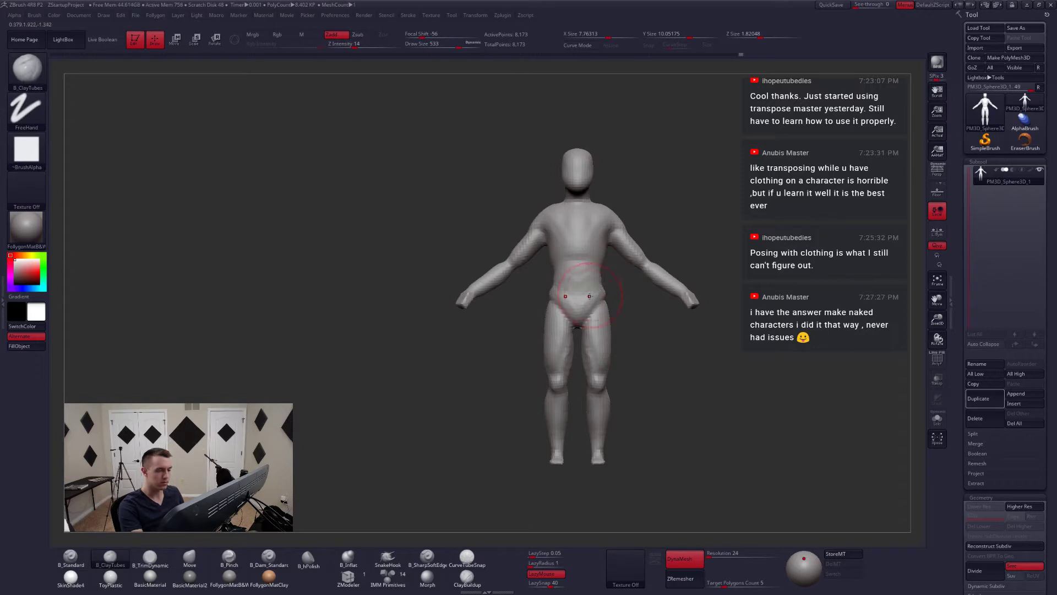
mouse_move(582, 281)
right_down()
mouse_move(605, 293)
mouse_move(545, 263)
mouse_move(545, 279)
mouse_move(595, 293)
right_up()
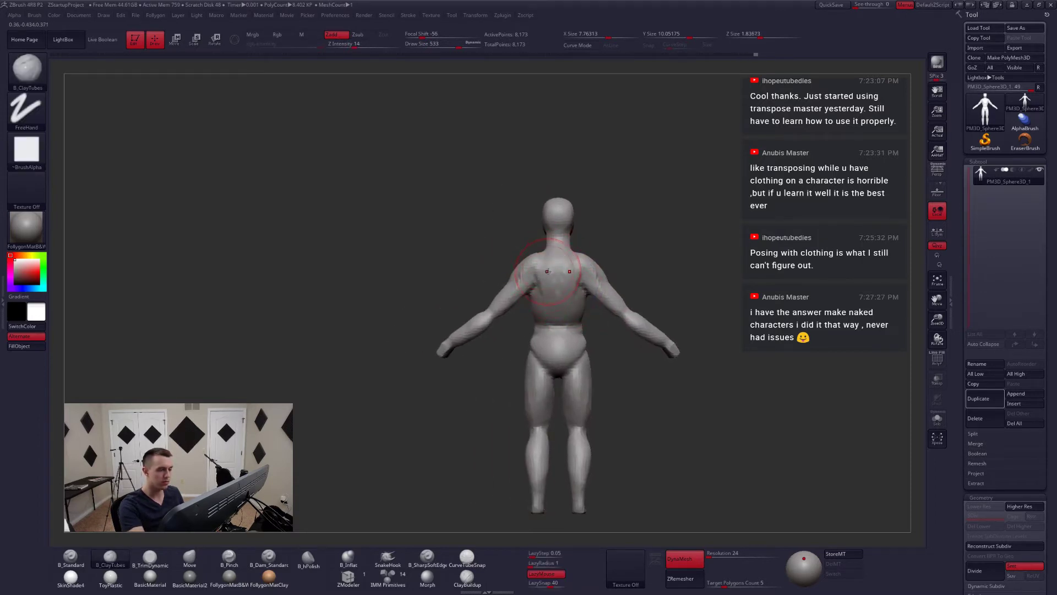
mouse_move(546, 269)
right_down()
mouse_move(578, 271)
mouse_move(528, 264)
mouse_move(567, 275)
mouse_move(594, 321)
mouse_move(589, 369)
right_up()
- Adjust the shoulders and upper torso from above with the Move brush at draw size 559
key(b)
key(m)
key(v)
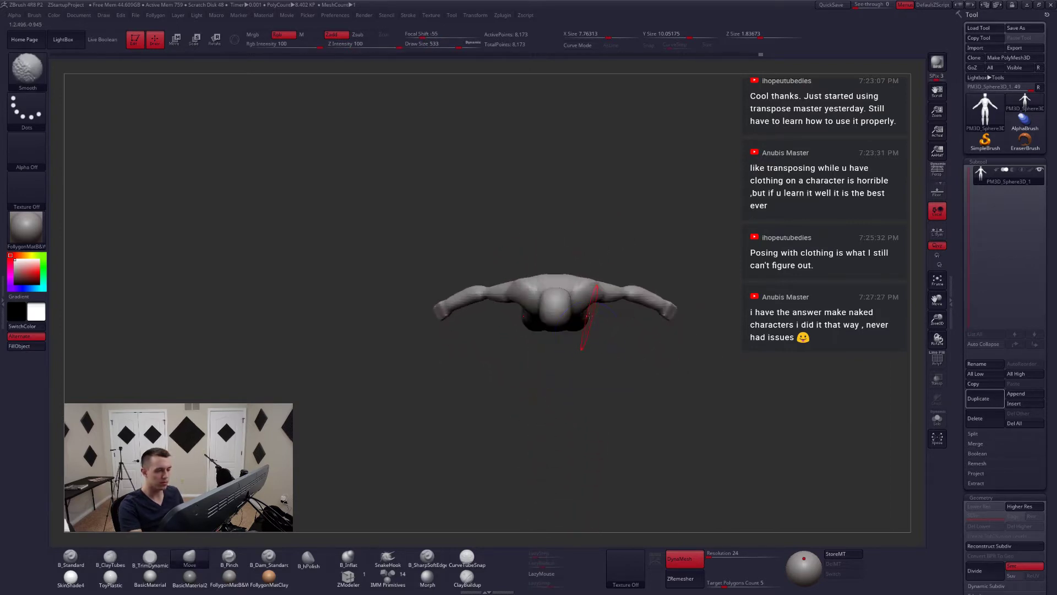
key(space)
drag(573, 307, 577, 307)
right_drag(589, 290, 590, 297)
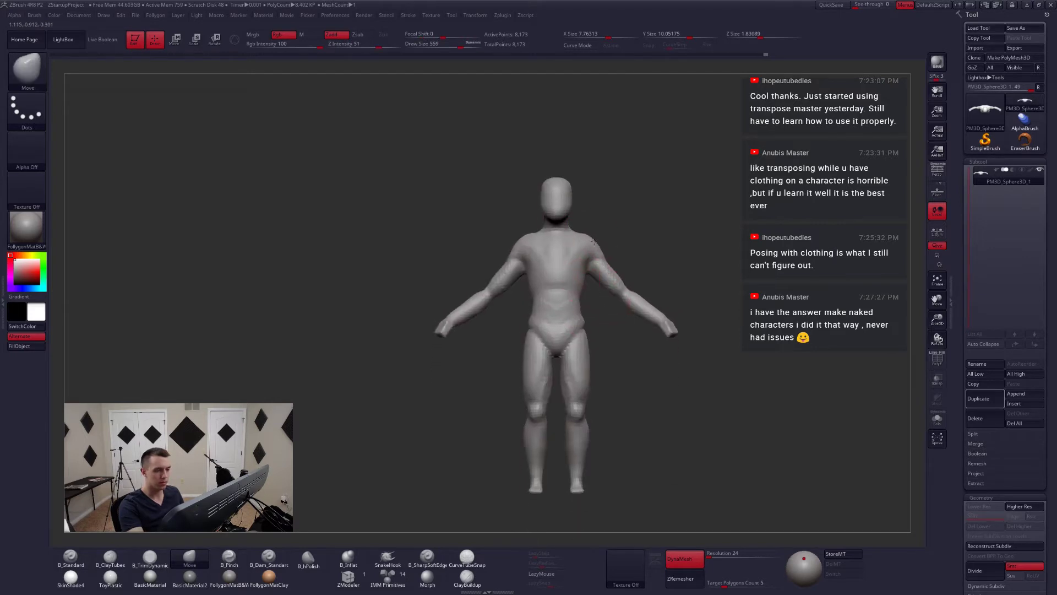
- Enlarge the Move brush to draw size 753 and refine the shoulder and upper arm contour from the front
key(space)
click(596, 251)
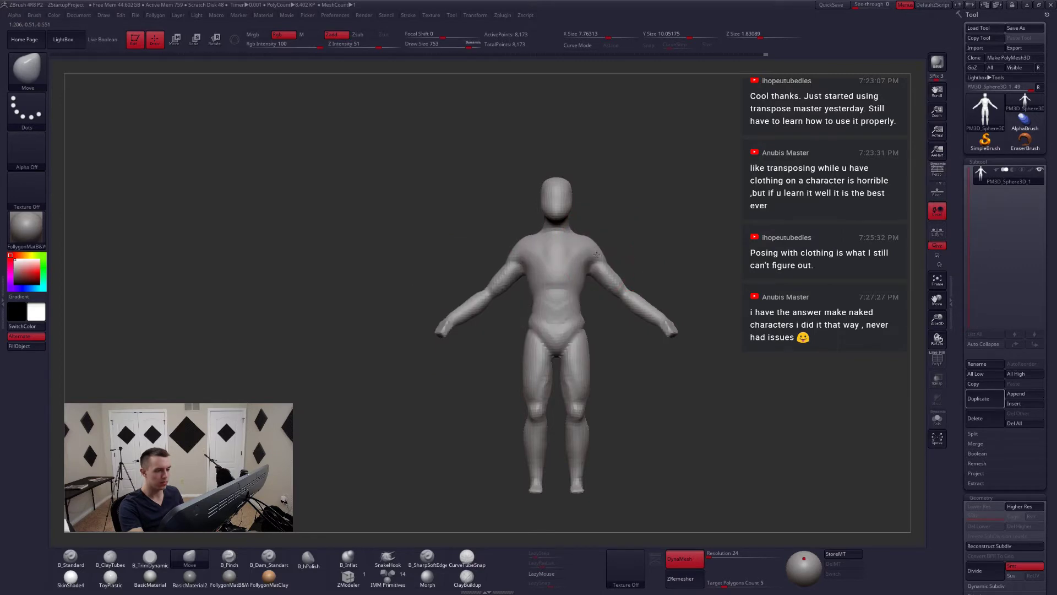
key(space)
click(585, 257)
- Sculpt the chest, abdomen and hip forms with the sculpting brushes, adjusting the brush size between areas
mouse_move(524, 248)
right_down()
mouse_move(561, 262)
mouse_move(533, 260)
mouse_move(587, 330)
mouse_move(547, 341)
right_up()
right_click(561, 262)
key(3)
key(5)
right_click(563, 301)
click(564, 301)
mouse_move(601, 368)
alt+right_down()
mouse_move(601, 340)
mouse_move(587, 326)
mouse_move(624, 285)
mouse_move(629, 331)
mouse_move(595, 297)
mouse_move(647, 315)
mouse_move(619, 337)
mouse_move(641, 318)
mouse_move(628, 333)
mouse_move(613, 325)
alt+right_up()
key(space)
click(601, 339)
- Refine the side profile of the chest and back with the Move brush, adjusting its draw size between strokes
key(b)
key(m)
key(v)
key(space)
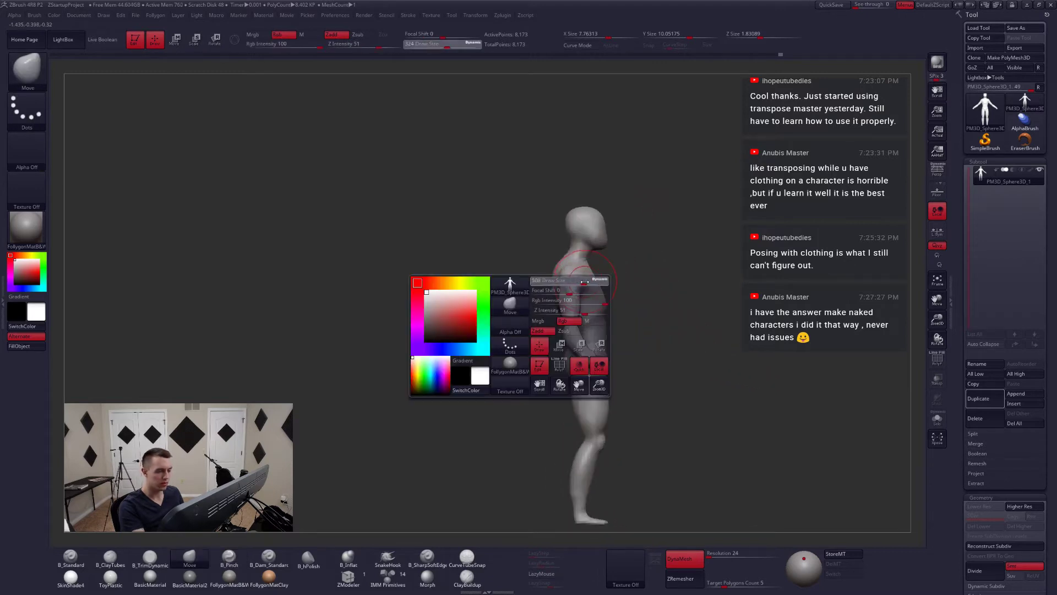
drag(585, 282, 574, 281)
right_drag(573, 290, 581, 300)
key(space)
drag(581, 300, 573, 300)
right_drag(627, 320, 668, 331)
ctrl+right_drag(669, 331, 660, 353)
- Pick the Trim Dynamic brush, switch to the Pinch brush and tighten the creases around the armpits
key(b)
key(t)
key(d)
key(b)
key(p)
key(i)
mouse_move(595, 295)
right_down()
mouse_move(566, 278)
mouse_move(584, 311)
mouse_move(611, 317)
mouse_move(596, 338)
right_up()
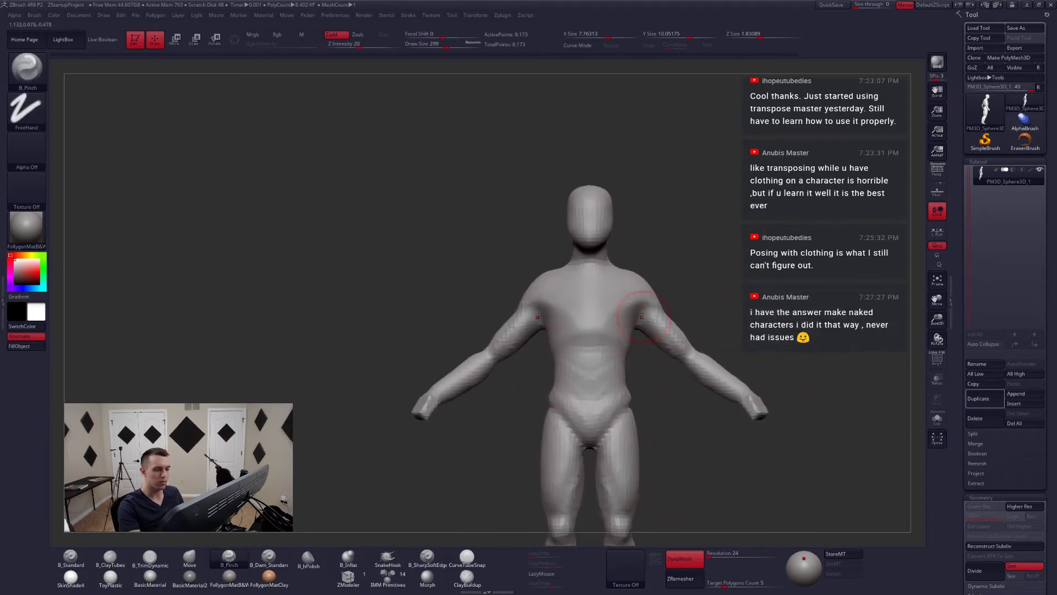
- Switch to the Move brush and mask the figure around the upper torso, isolating the shoulder and neck-base area
key(b)
key(m)
key(v)
key(space)
drag(630, 306, 641, 305)
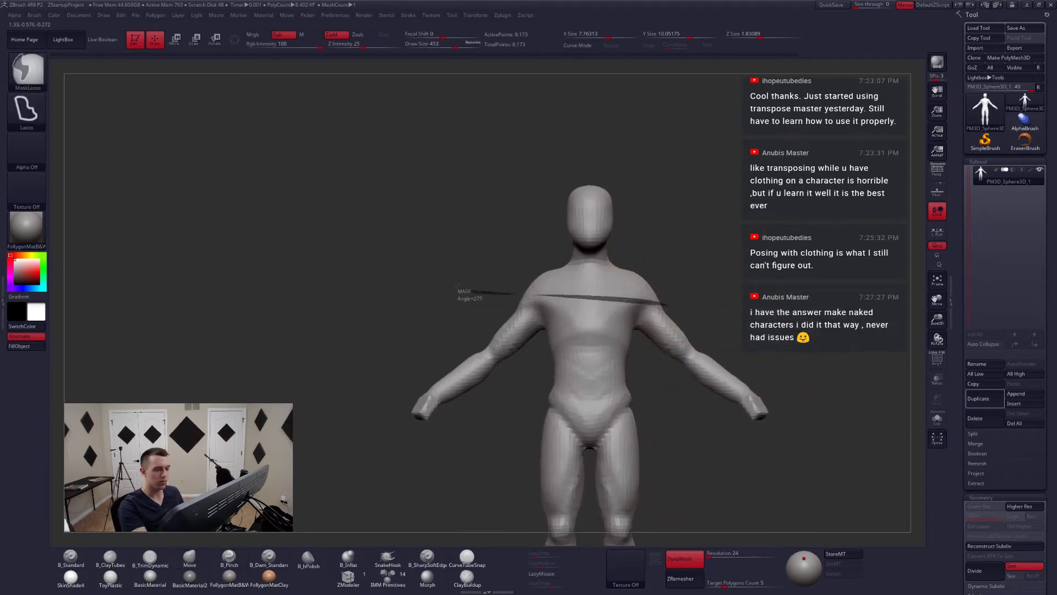
mouse_move(455, 286)
ctrl+mouse_down()
mouse_move(716, 286)
mouse_move(695, 296)
mouse_move(643, 288)
ctrl+mouse_up()
ctrl+click(666, 286)
- Reshape the trapezius and top of the shoulders with the Move brush, reducing the draw size to 311 between strokes
key(space)
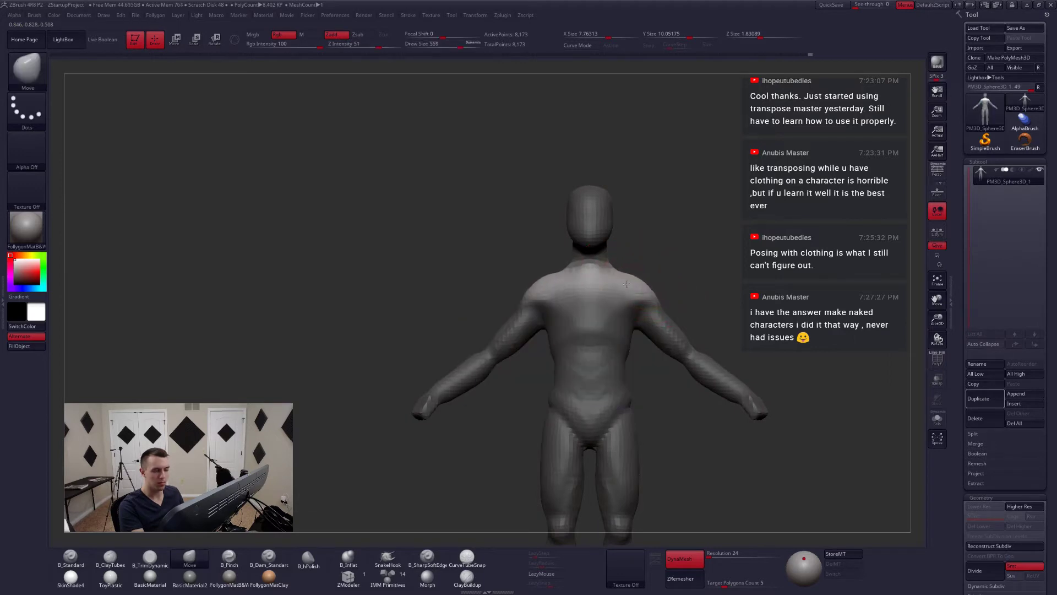
right_drag(617, 274, 641, 271)
key(space)
drag(618, 265, 610, 265)
shift+right_drag(609, 269, 652, 258)
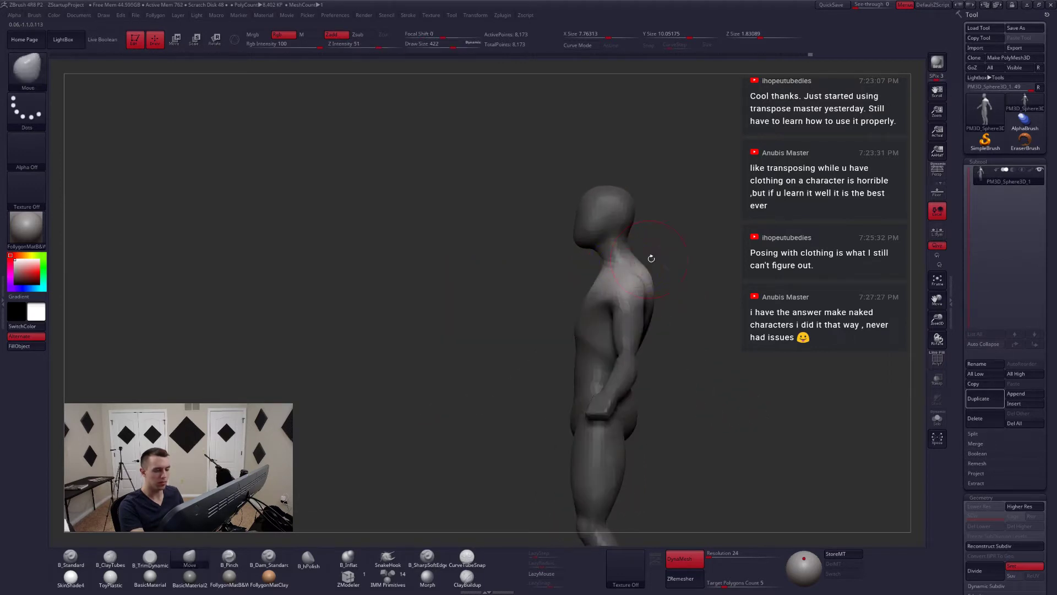
key(space)
drag(626, 267, 612, 275)
mouse_move(579, 280)
right_down()
mouse_move(636, 287)
mouse_move(620, 309)
right_up()
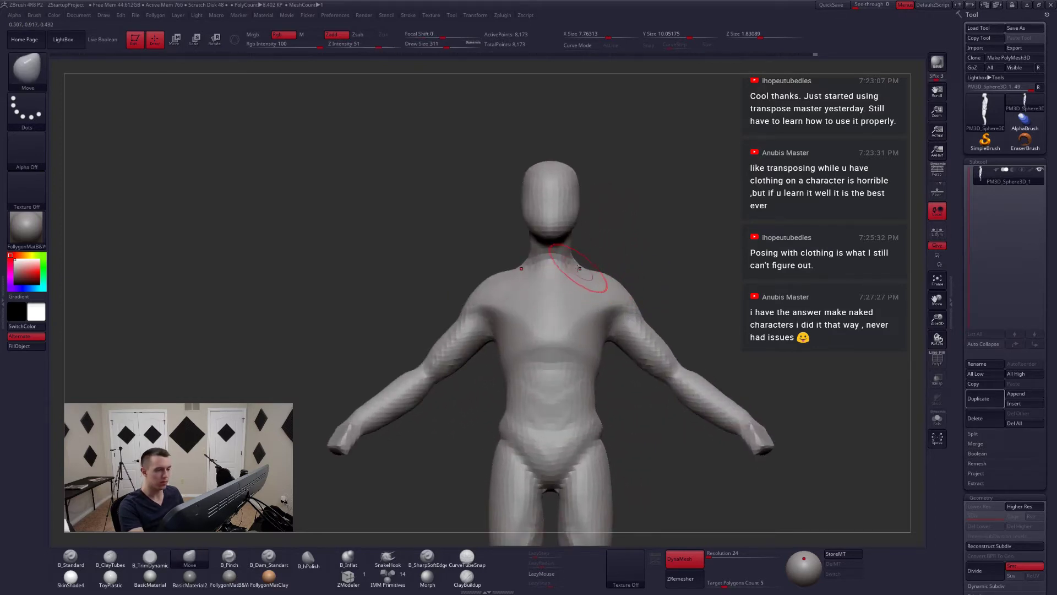
mouse_move(579, 268)
right_down()
mouse_move(549, 275)
mouse_move(576, 280)
right_up()
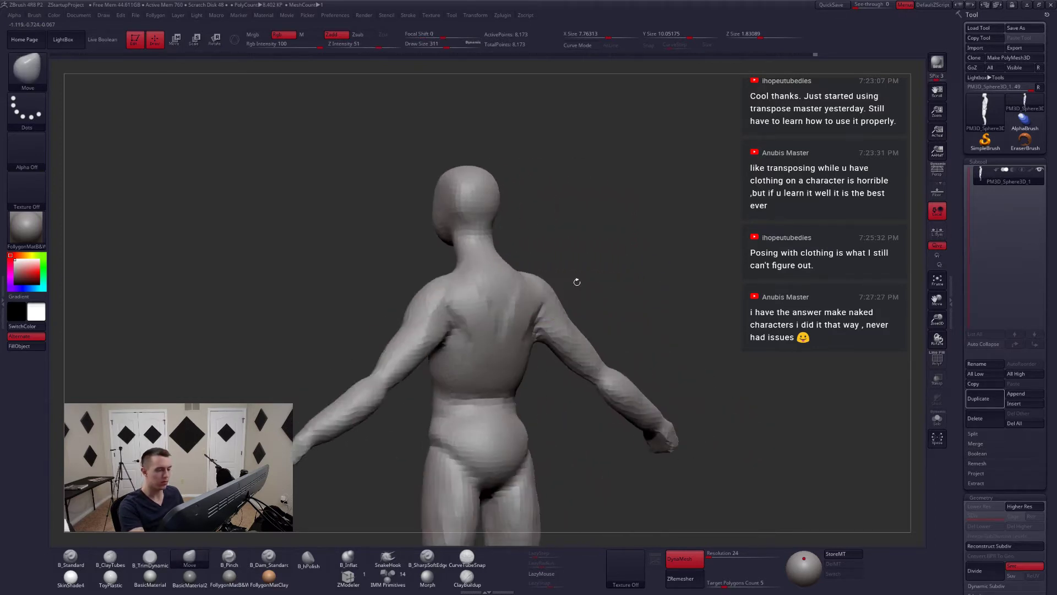
- Tighten the crease between the shoulder blade and upper arm on the back with the Pinch brush, adjusting the draw size
key(3)
key(space)
mouse_move(485, 298)
mouse_down()
mouse_move(499, 291)
mouse_move(475, 317)
mouse_move(486, 326)
mouse_up()
mouse_move(474, 320)
right_down()
mouse_move(501, 311)
mouse_move(548, 327)
mouse_move(588, 310)
right_up()
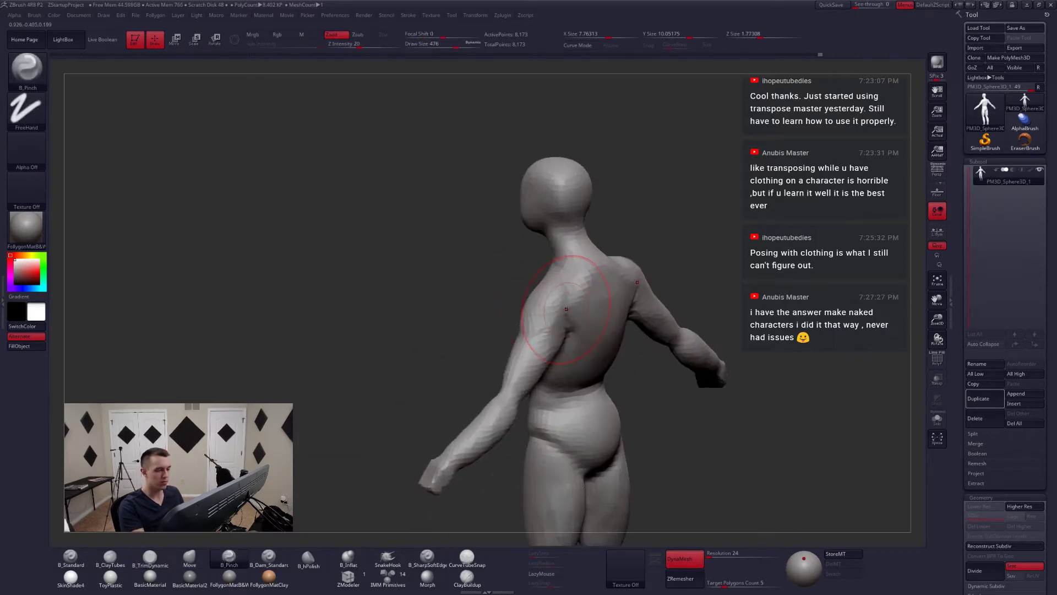
key(space)
drag(575, 314, 558, 314)
key(5)
mouse_move(595, 270)
right_down()
mouse_move(610, 268)
mouse_move(599, 233)
mouse_move(579, 281)
right_up()
- Build up the base of the neck with the ClayTubes brush at draw size 257 and remesh the figure with DynaMesh
key(2)
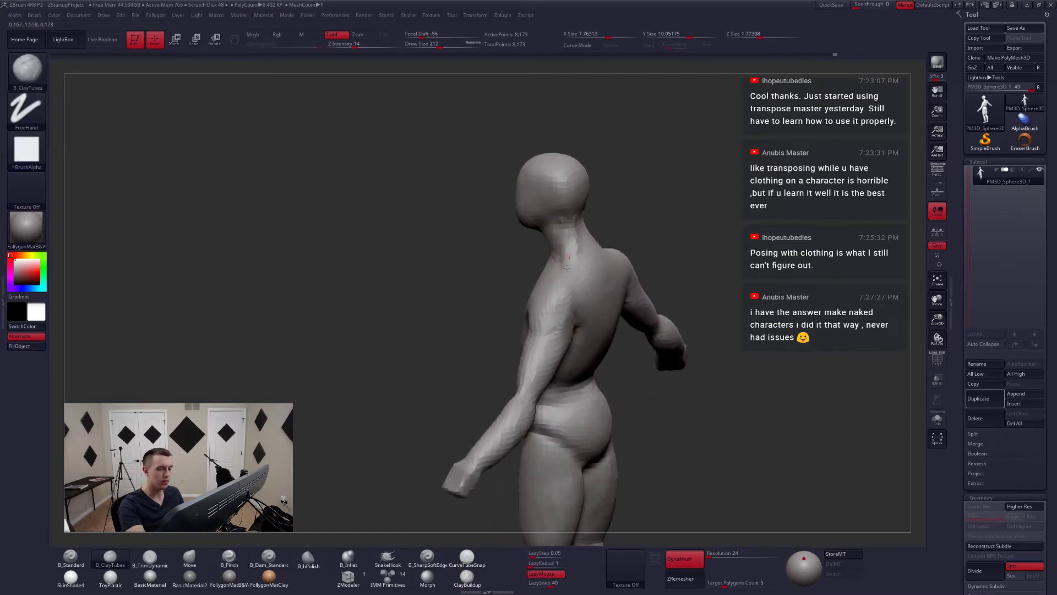
drag(567, 267, 566, 272)
key(space)
drag(569, 271, 572, 271)
right_drag(604, 247, 573, 224)
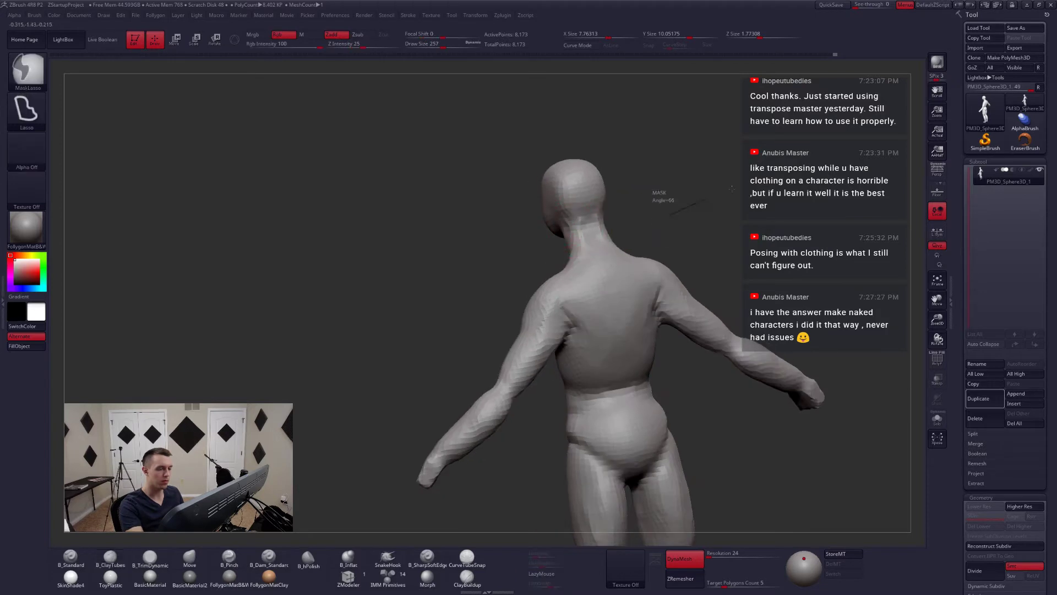
right_drag(572, 272, 652, 390)
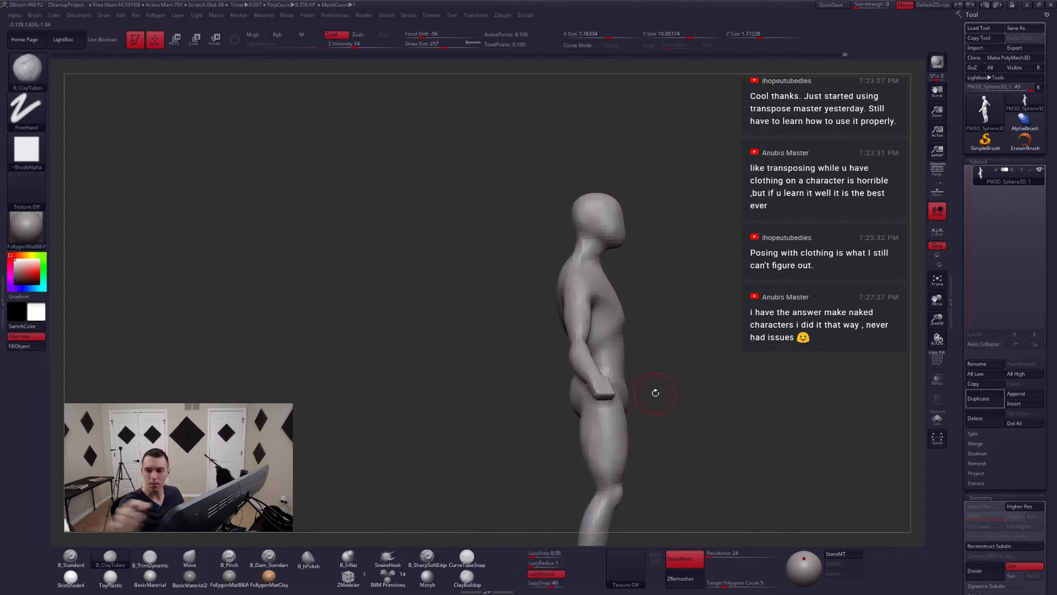
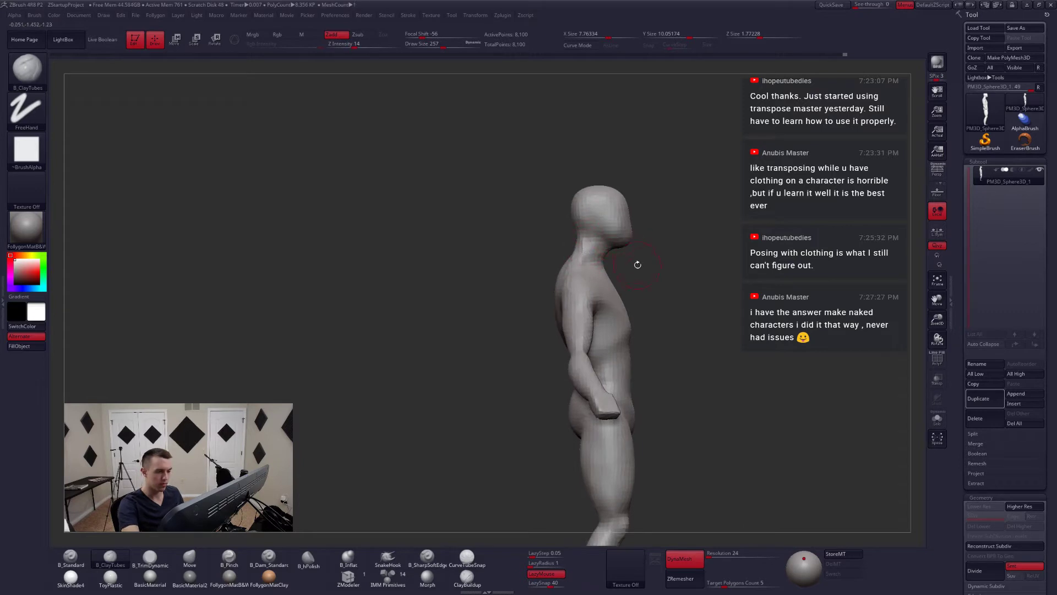
- Refine the head and neck profile from the side with the Move brush, enlarging the draw size to 559
right_drag(637, 262, 641, 298)
mouse_move(644, 346)
right_down()
mouse_move(634, 365)
mouse_move(580, 292)
mouse_move(591, 266)
mouse_move(580, 257)
mouse_move(593, 295)
mouse_move(582, 288)
right_up()
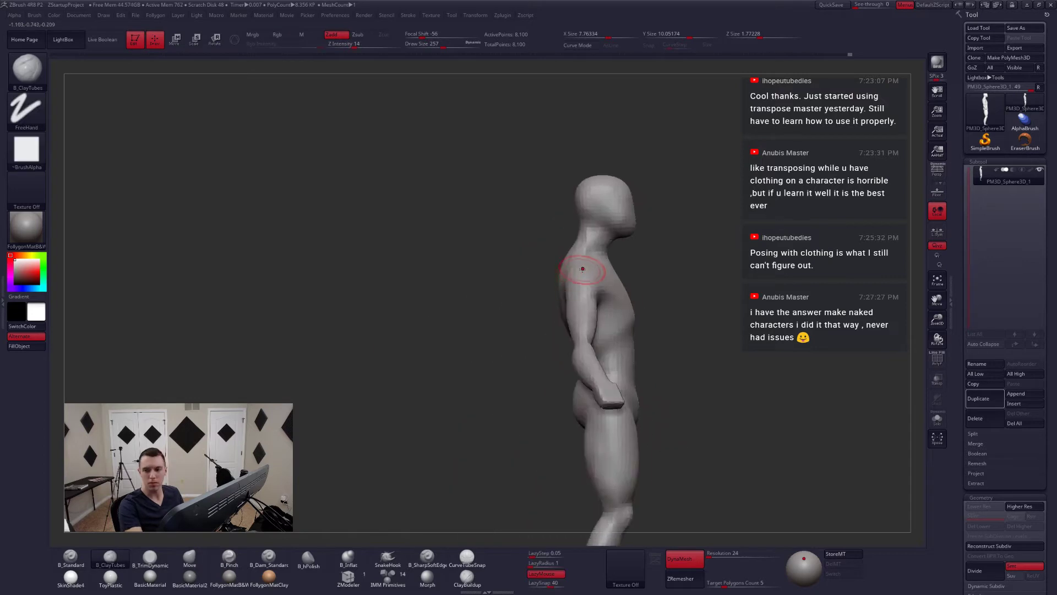
key(4)
key(space)
drag(580, 220, 591, 218)
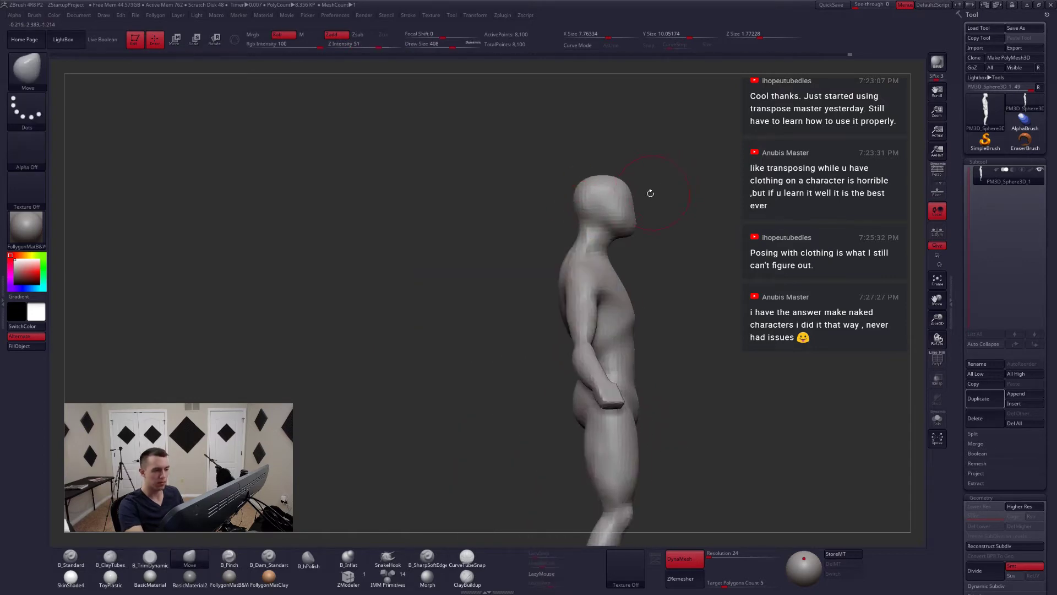
key(space)
drag(633, 233, 633, 238)
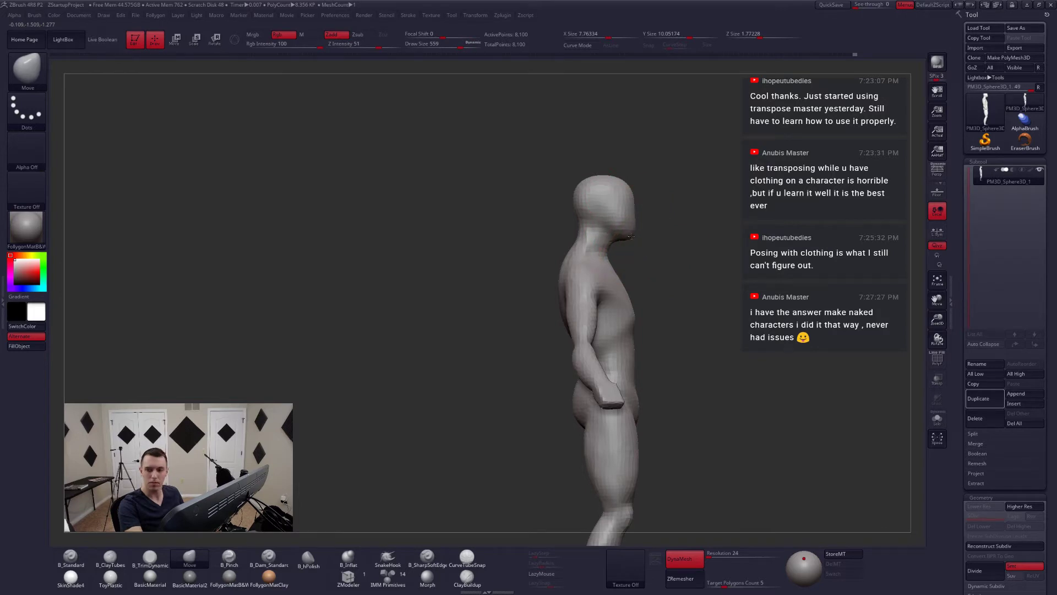
- Mask off everything but the head, raise the head slightly with a vertical transpose line and clear the mask
ctrl+right_drag(632, 240, 630, 226)
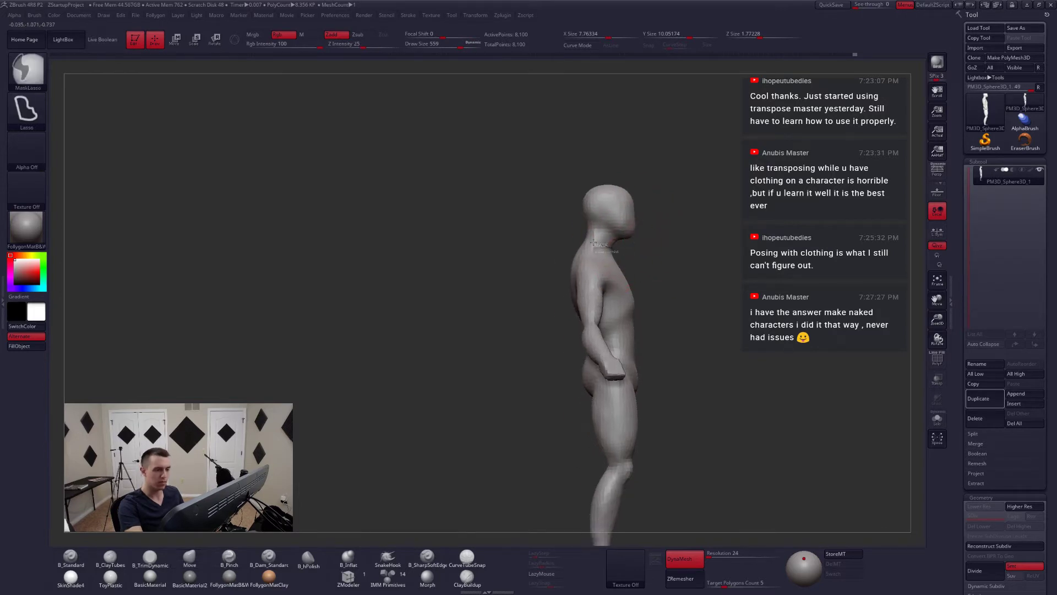
ctrl+drag(618, 251, 655, 216)
ctrl+click(650, 226)
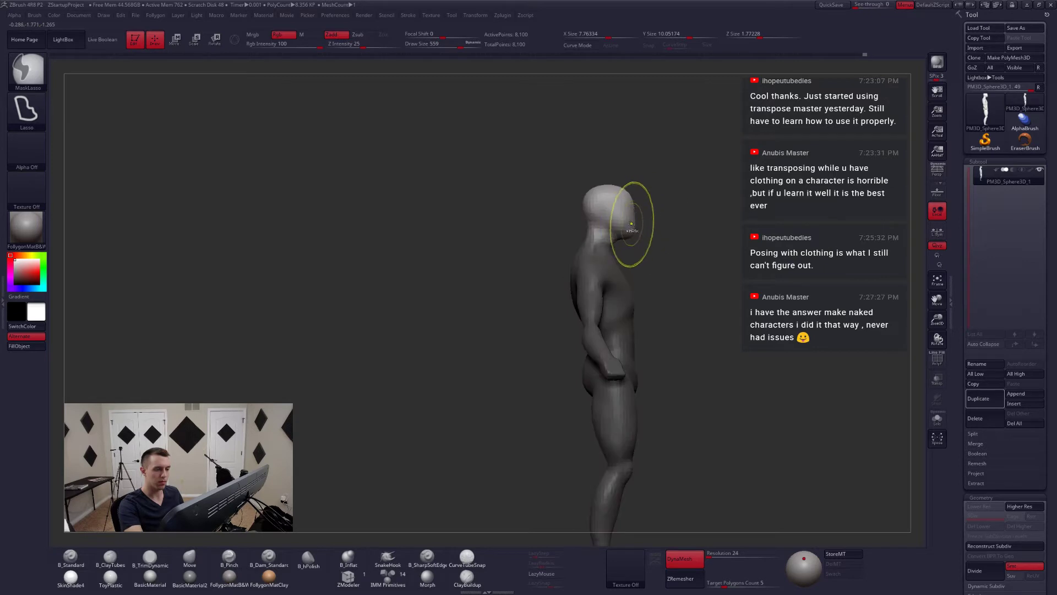
key(w)
shift+drag(601, 246, 601, 170)
drag(601, 208, 601, 205)
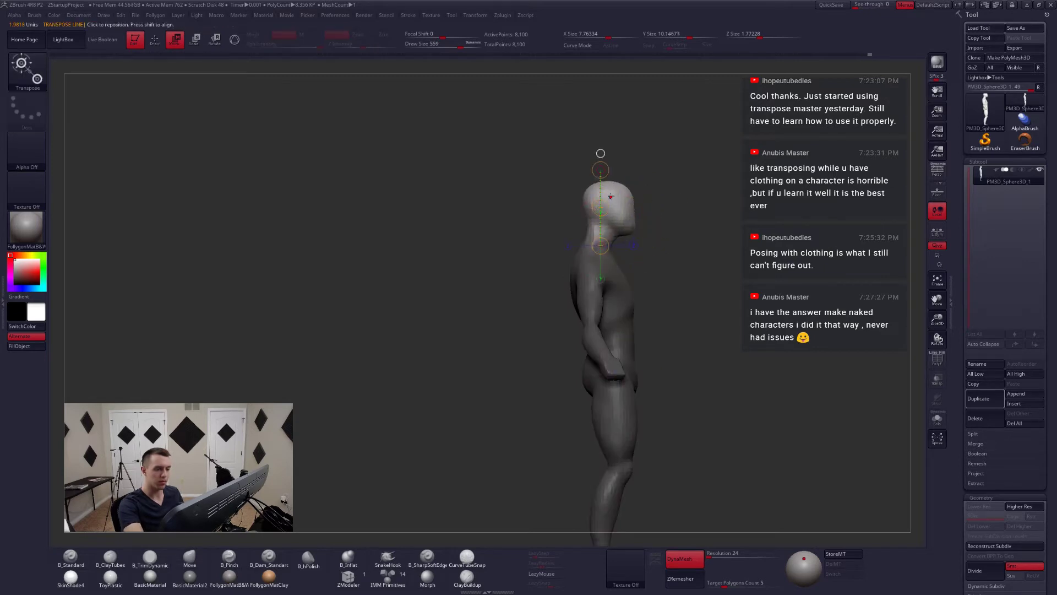
key(q)
shift+right_drag(759, 267, 686, 276)
ctrl+drag(722, 256, 730, 267)
- Adjust the leg contours with the Move brush at draw size 629 and undo the last stroke
alt+drag(732, 275, 729, 314)
mouse_move(633, 357)
alt+mouse_down()
mouse_move(626, 367)
mouse_move(639, 341)
alt+mouse_up()
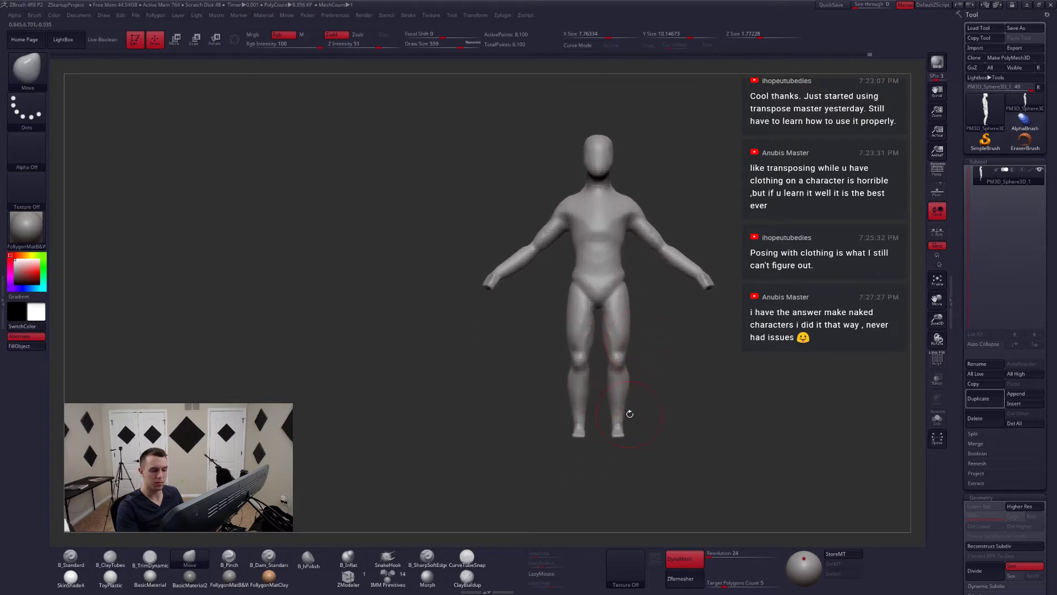
key(s)
click(633, 410)
mouse_move(638, 430)
alt+mouse_down()
mouse_move(633, 412)
mouse_move(592, 417)
alt+mouse_up()
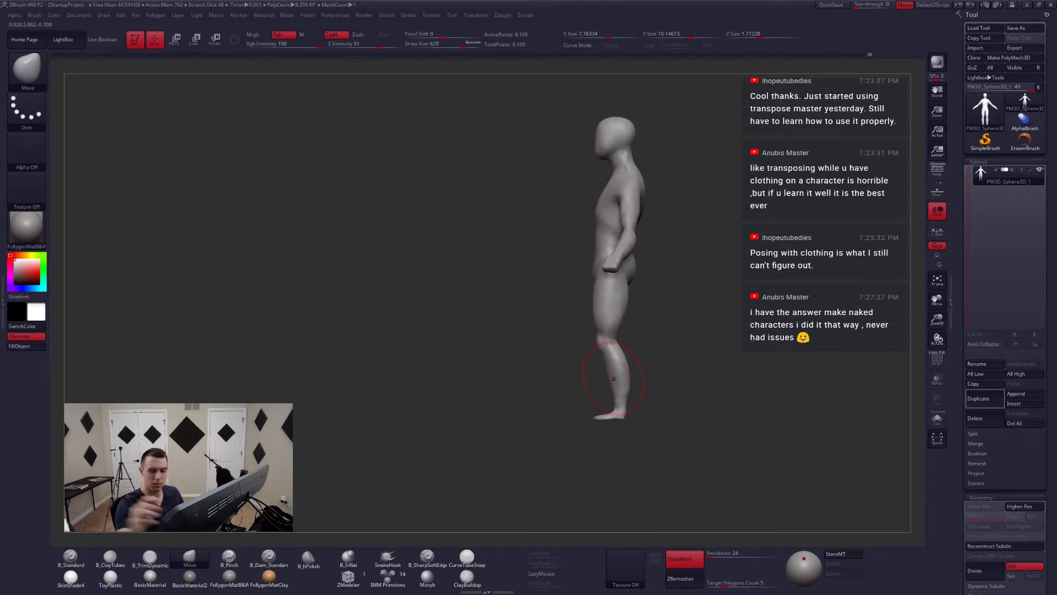
shift+drag(526, 380, 587, 365)
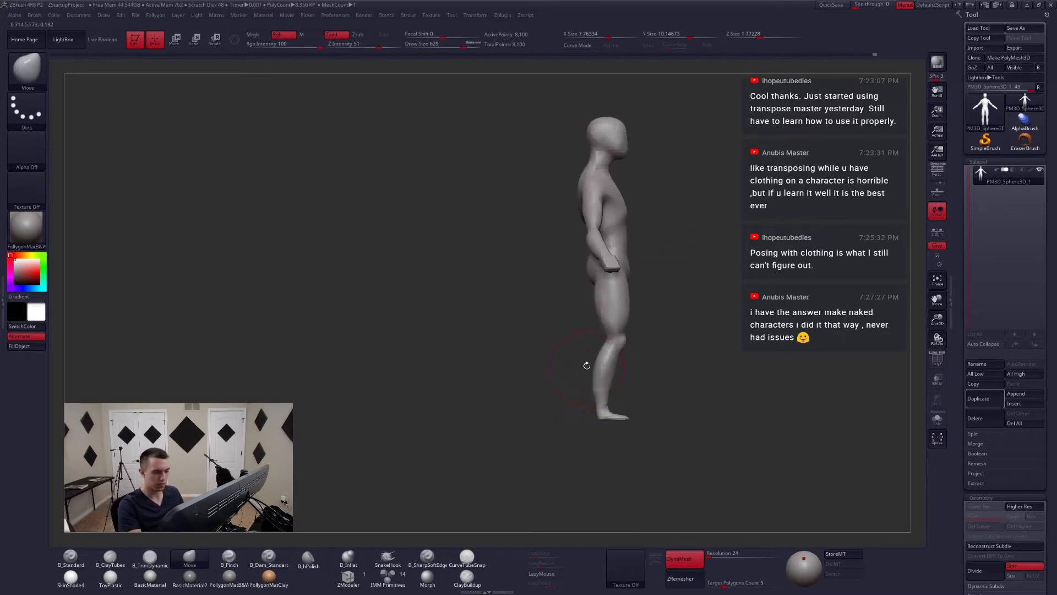
mouse_move(605, 331)
shift+mouse_down()
mouse_move(590, 288)
mouse_move(596, 162)
mouse_move(468, 349)
mouse_move(554, 196)
shift+mouse_up()
key(ctrl+z)
- Pick the SelectLasso brush and hide both arms to expose the side of the torso and hips
key(space)
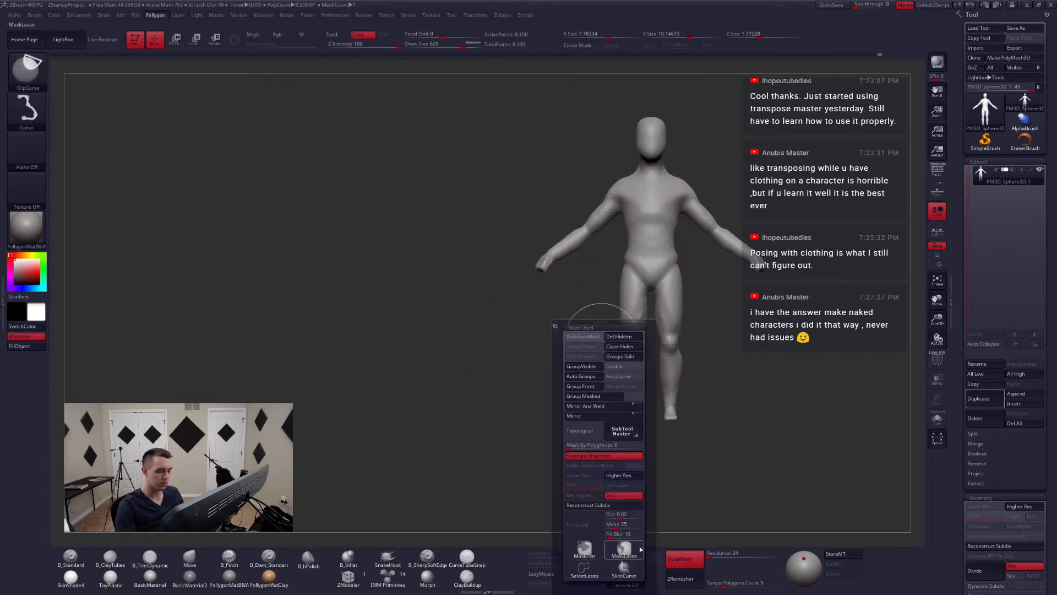
click(584, 567)
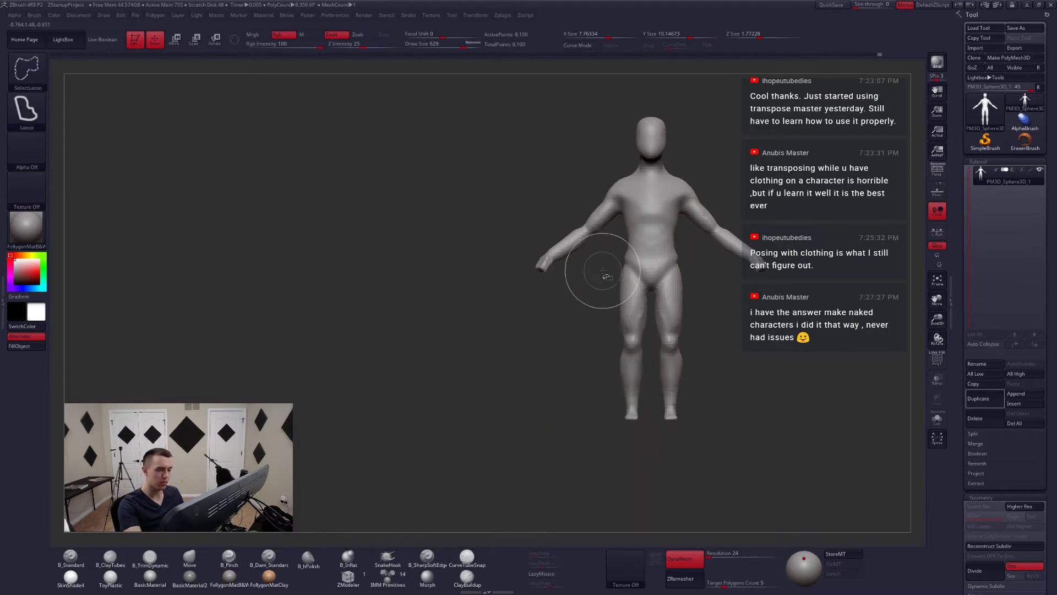
mouse_move(605, 266)
ctrl+alt+shift+mouse_down()
mouse_move(555, 157)
mouse_move(530, 276)
ctrl+alt+shift+mouse_up()
mouse_move(594, 310)
shift+mouse_down()
mouse_move(664, 316)
mouse_move(623, 322)
shift+mouse_up()
- Reshape the buttock and upper thigh profile from the side with the Move brush, ending at draw size 714
key(space)
click(671, 350)
key(space)
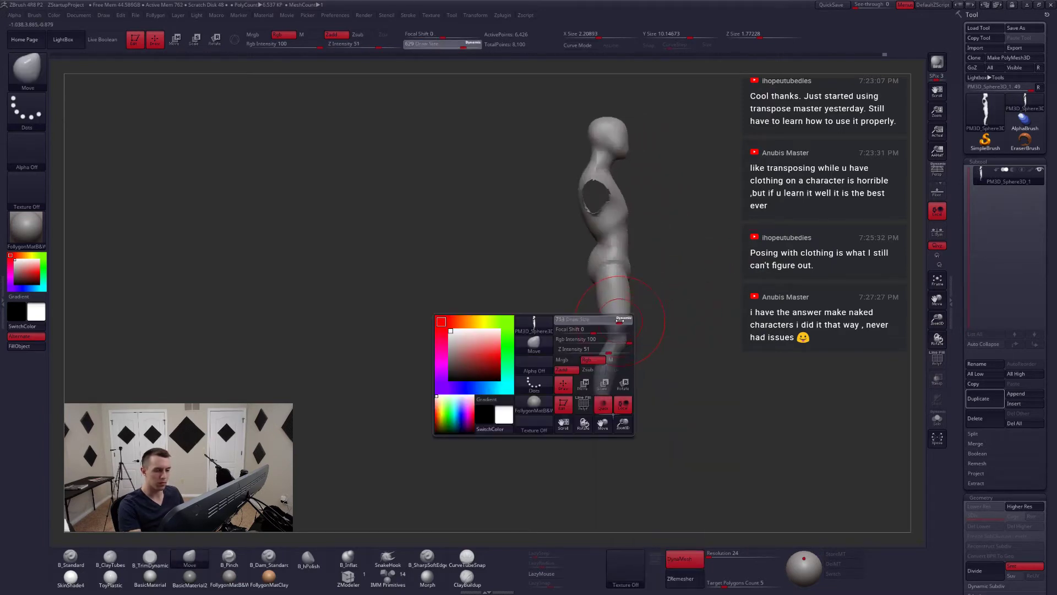
key(space)
drag(600, 269, 594, 269)
mouse_move(592, 272)
right_down()
mouse_move(625, 279)
mouse_move(597, 274)
right_up()
key(3)
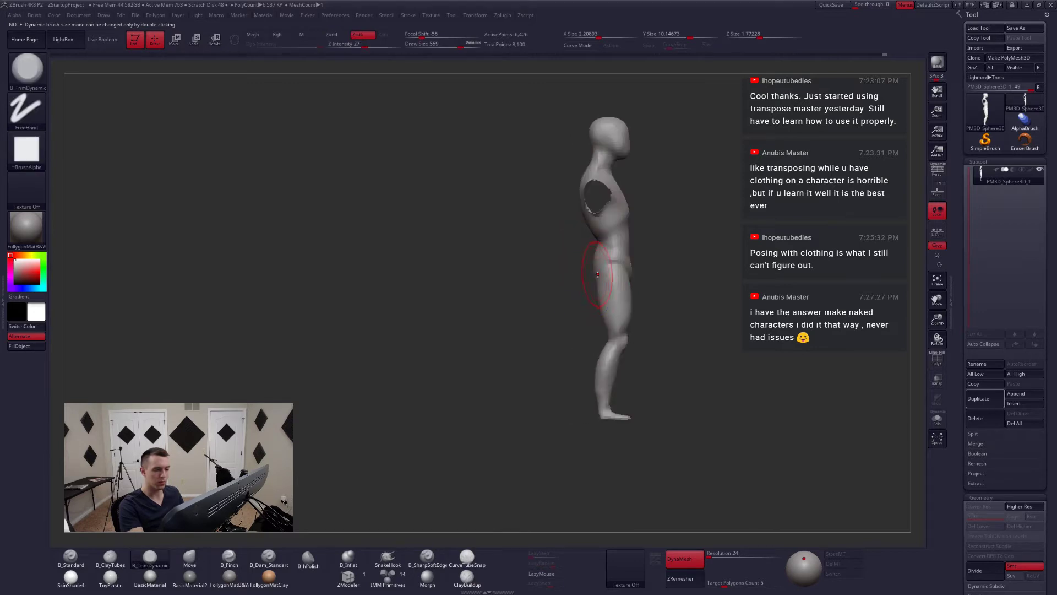
alt+right_drag(616, 319, 619, 298)
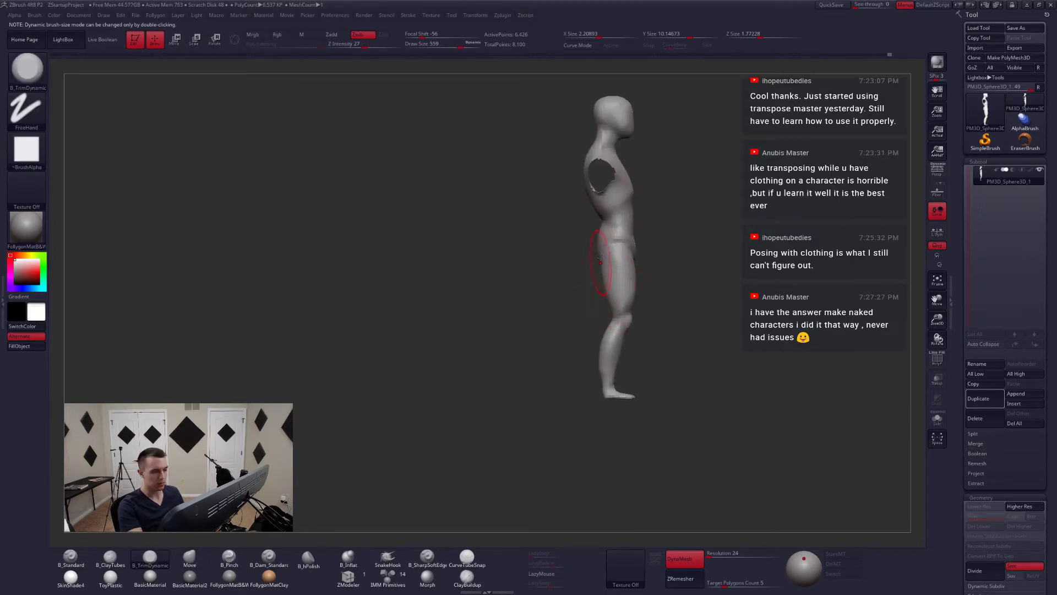
key(ctrl+space)
ctrl+drag(601, 255, 613, 255)
- Mask off the upper body, shift the legs backward with a horizontal transpose line and clear the mask
key(ctrl+l)
mouse_move(650, 216)
ctrl+mouse_down()
mouse_move(472, 277)
mouse_move(698, 424)
ctrl+mouse_up()
ctrl+click(658, 381)
key(w)
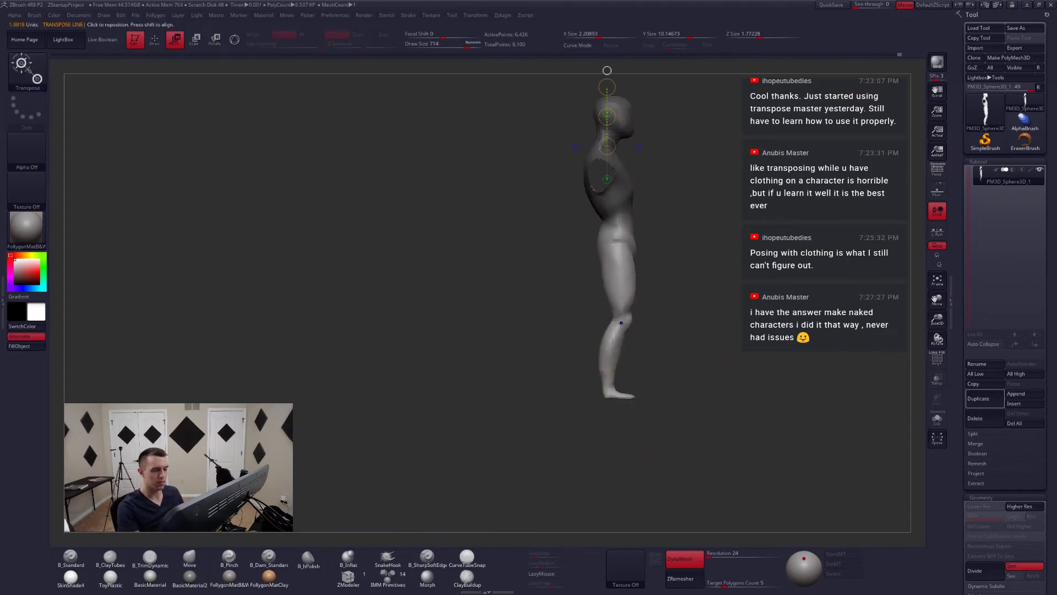
mouse_move(628, 324)
mouse_down()
mouse_move(714, 324)
mouse_move(660, 324)
mouse_up()
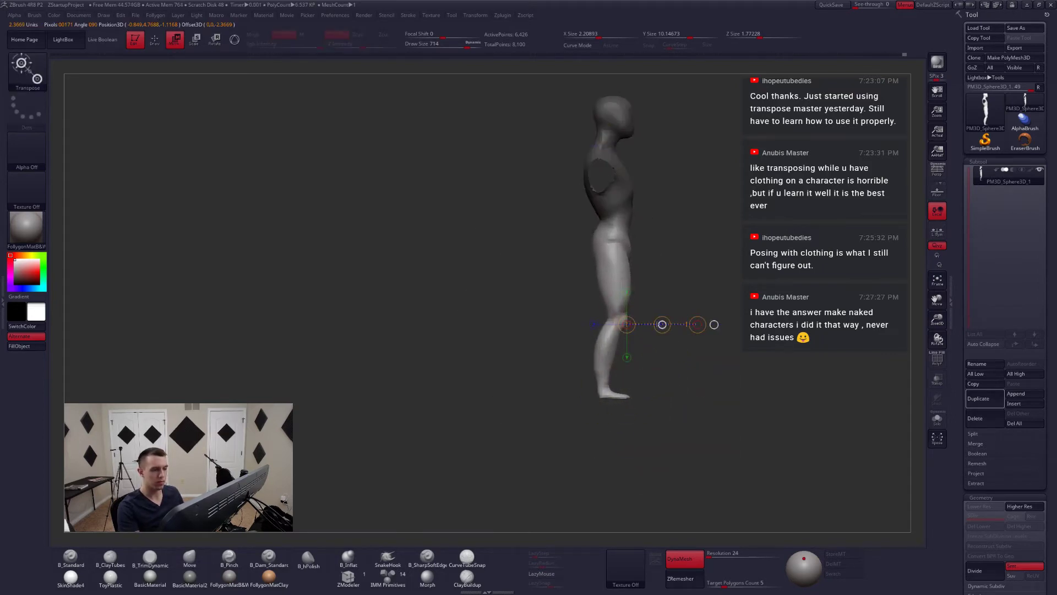
key(q)
ctrl+drag(701, 380, 668, 344)
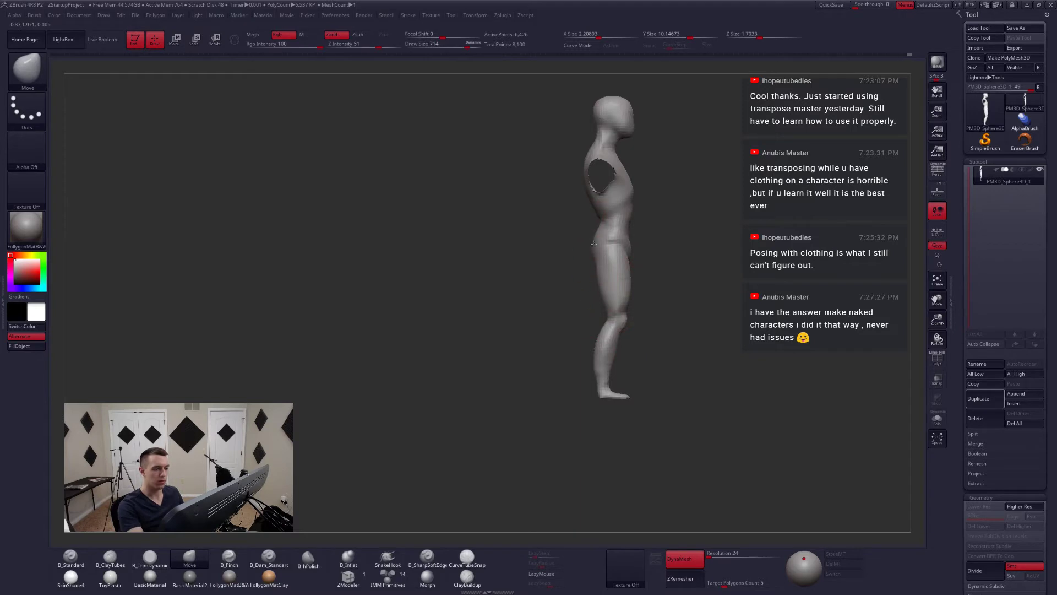
- Shape the buttocks and backs of the thighs with the Move brush, reducing the draw size between strokes
right_drag(609, 263, 661, 264)
key(space)
drag(605, 270, 595, 270)
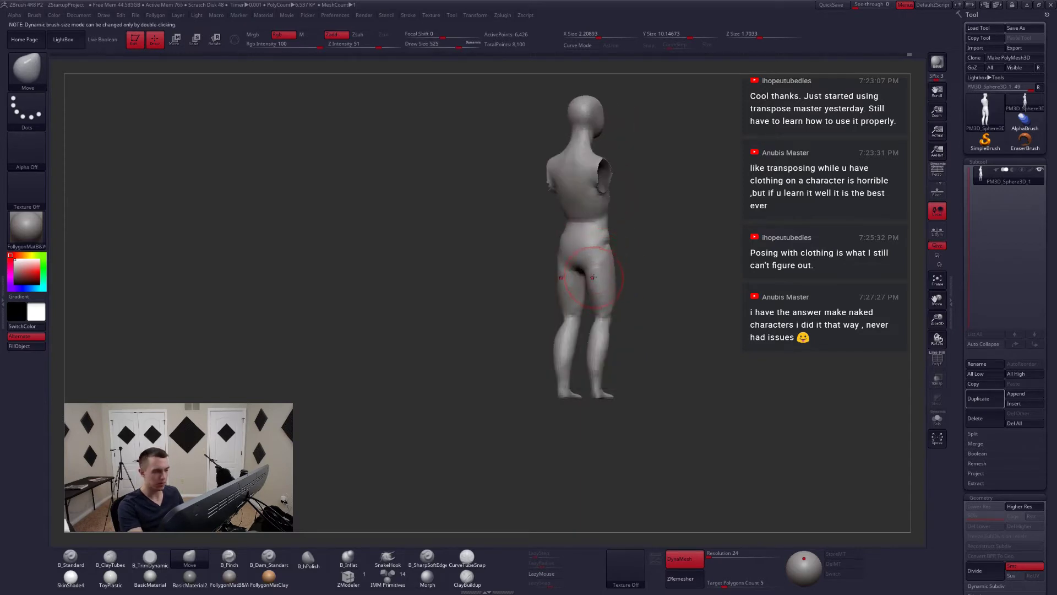
key(space)
drag(594, 270, 586, 270)
- Build up the backs of the upper thighs below the buttocks with the ClayTubes brush and smooth the strokes
key(2)
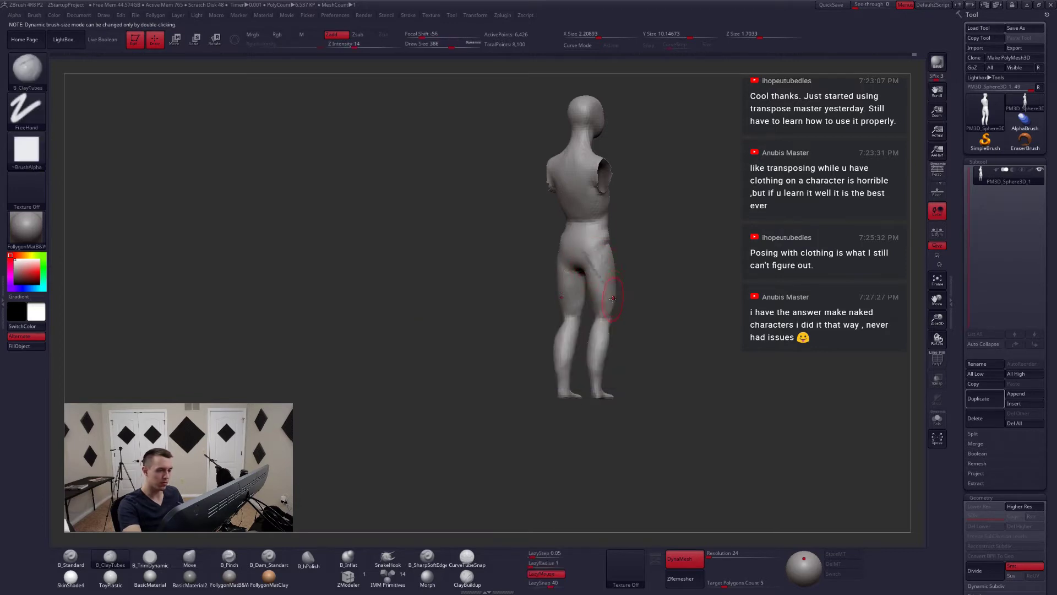
right_drag(612, 298, 591, 282)
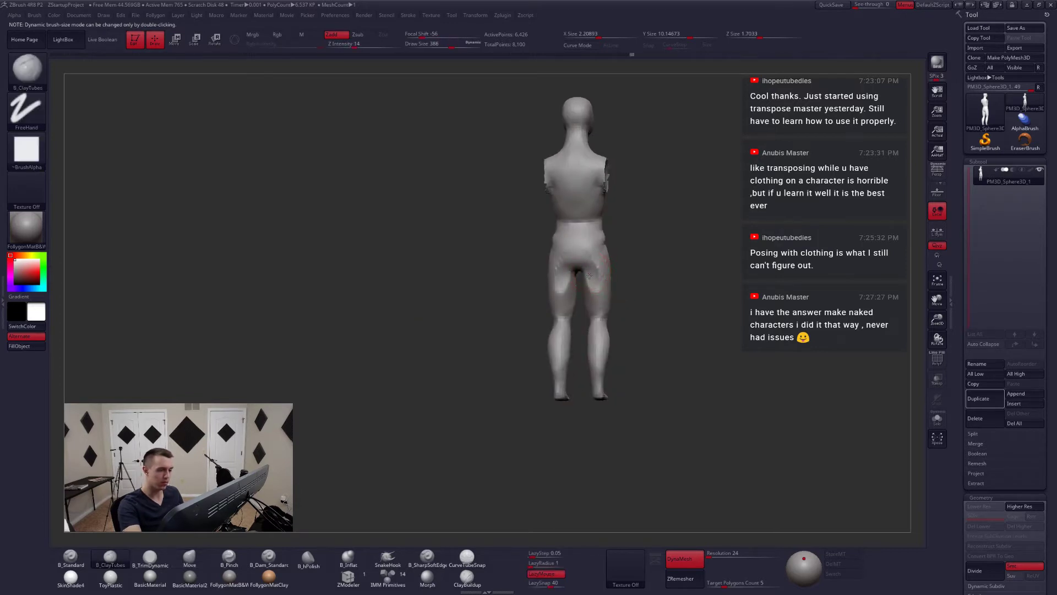
drag(590, 297, 593, 278)
right_drag(655, 300, 608, 298)
shift+drag(604, 297, 603, 281)
mouse_move(611, 297)
right_down()
mouse_move(661, 299)
mouse_move(634, 292)
mouse_move(570, 305)
mouse_move(602, 284)
mouse_move(672, 375)
right_up()
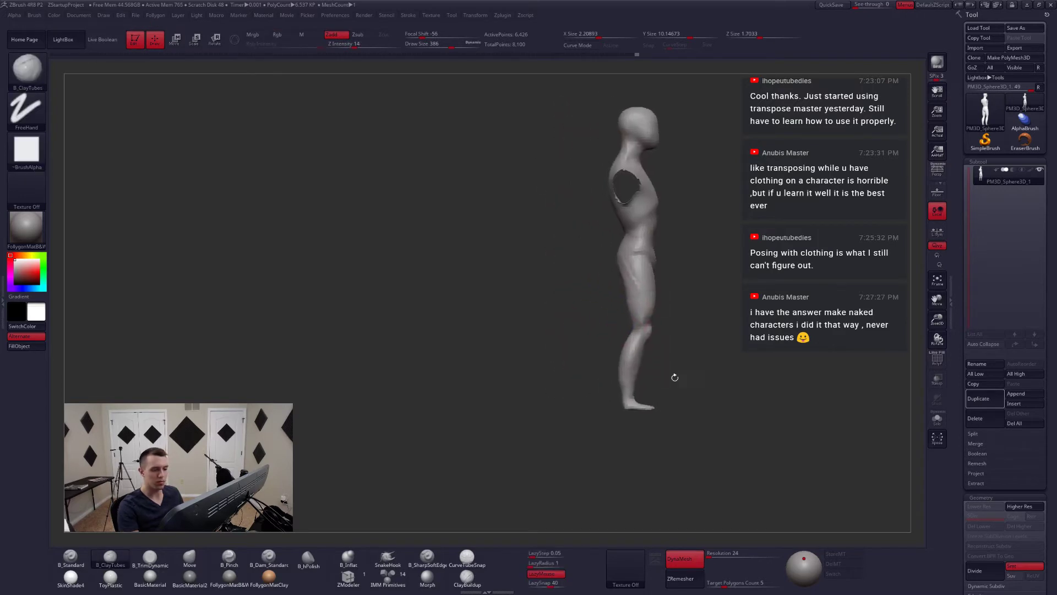
- Refine the side profile of the thigh, knee and lower leg with the Move brush at draw size 445
ctrl+drag(662, 383, 664, 373)
key(s)
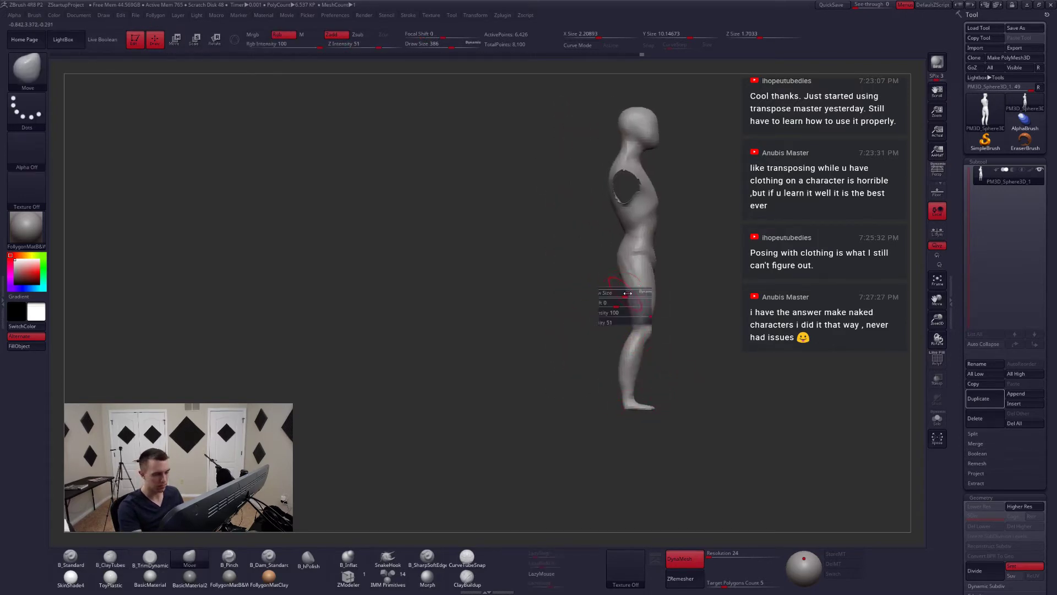
drag(625, 301, 628, 302)
alt+right_drag(644, 367, 642, 348)
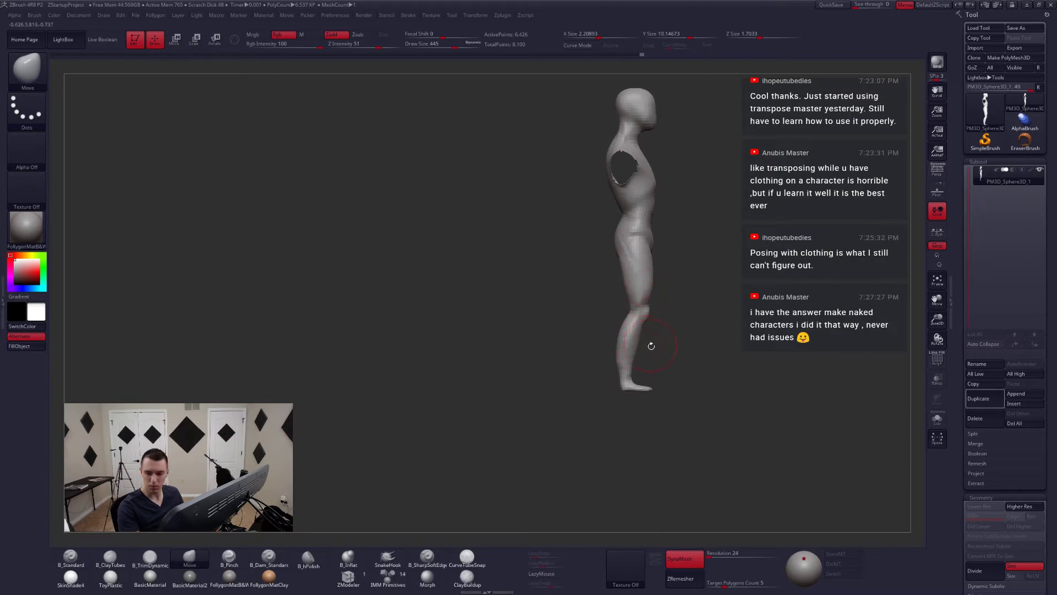
alt+right_drag(690, 382, 685, 380)
ctrl+right_drag(645, 351, 641, 331)
- Add volume to the sides of the thighs with the ClayTubes brush at draw size 358
key(2)
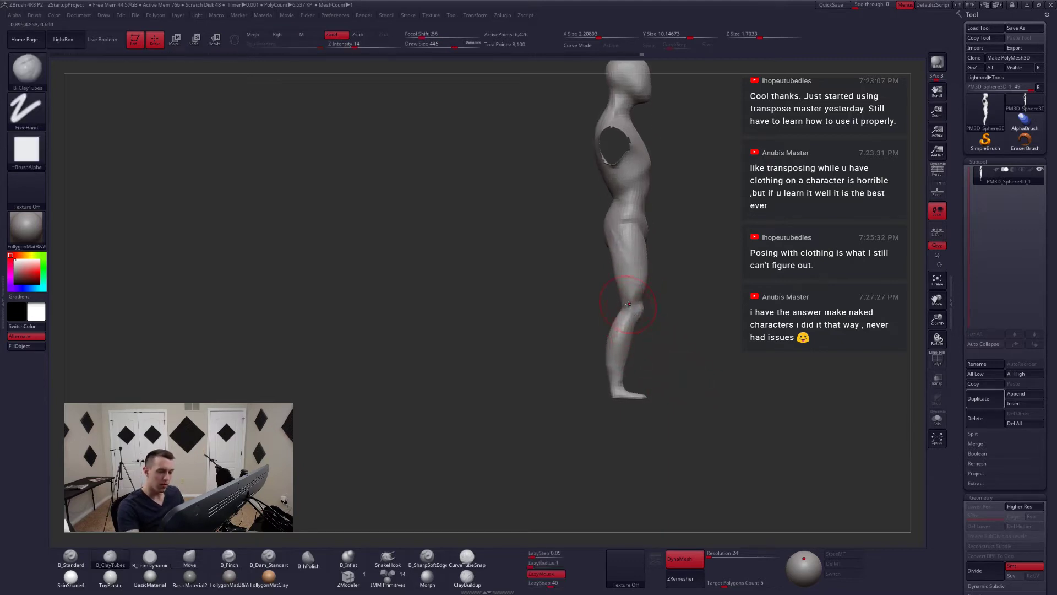
key(s)
drag(628, 303, 625, 309)
key(s)
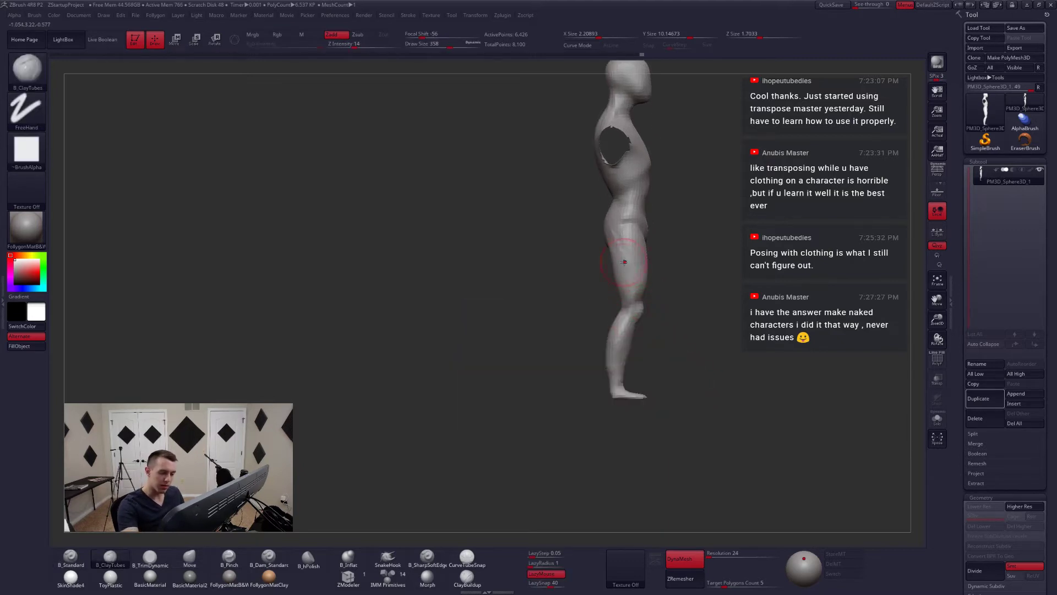
right_drag(637, 330, 646, 316)
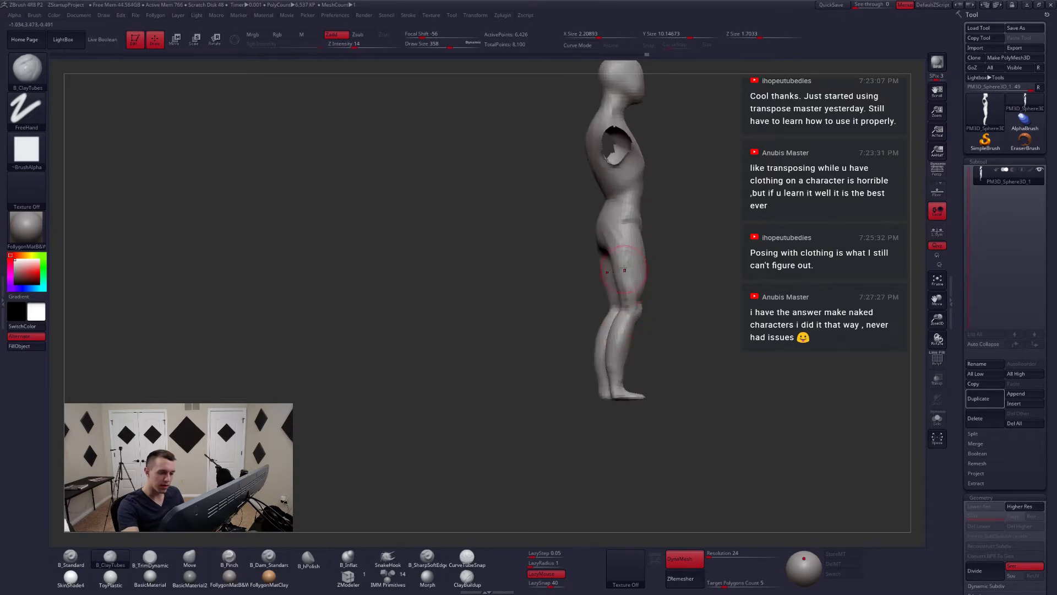
shift+right_drag(624, 269, 623, 230)
ctrl+right_drag(663, 292, 633, 361)
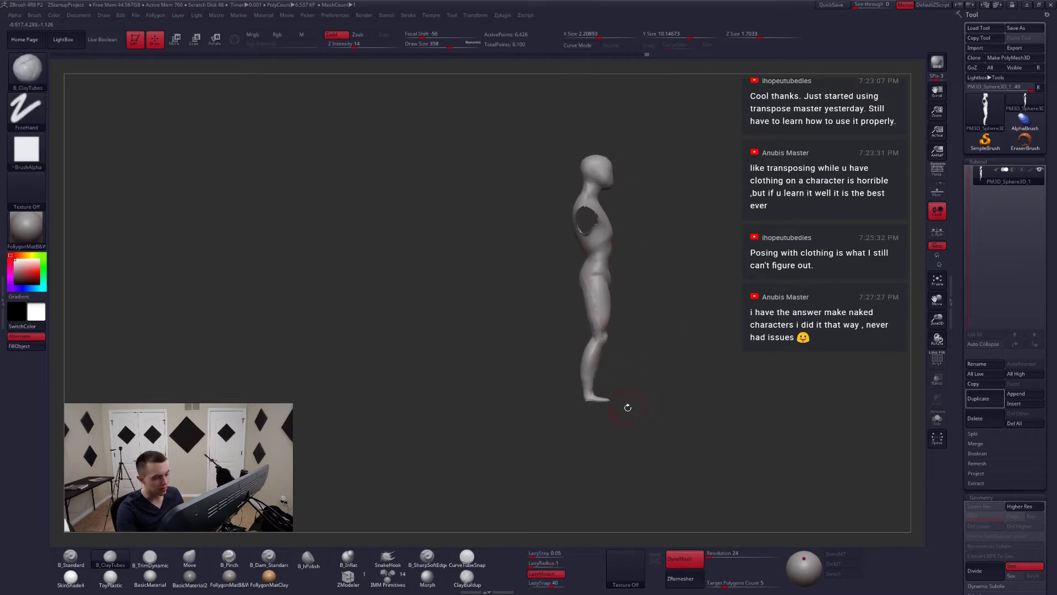
right_drag(627, 407, 646, 422)
alt+drag(648, 407, 647, 403)
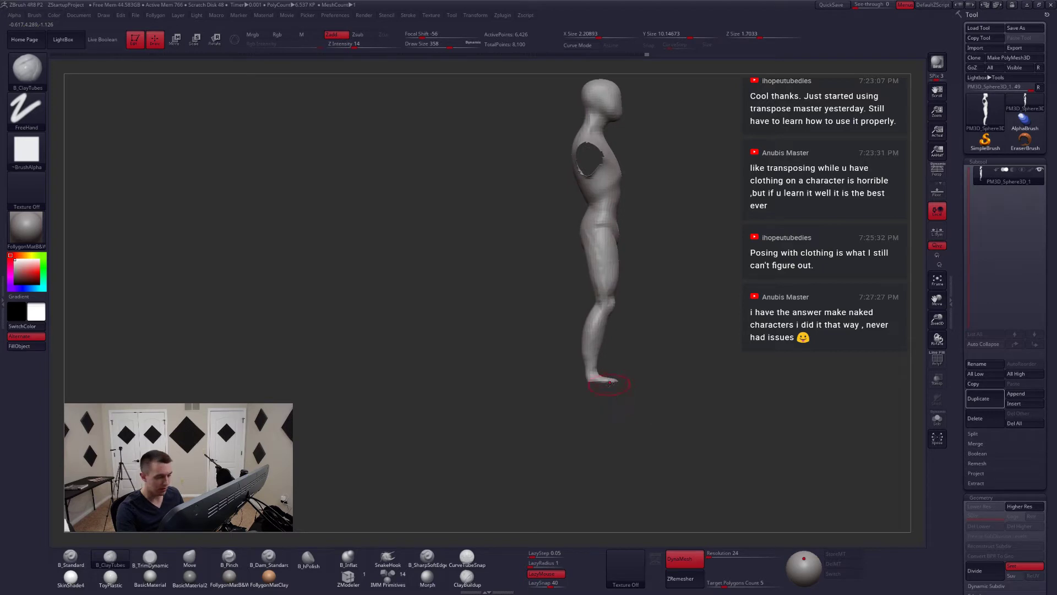
- Set the Move brush to draw size 657, lasso-mask the lower legs and feet and invert the mask
key(b)
key(m)
key(v)
key(space)
drag(598, 353, 614, 352)
mouse_move(602, 334)
mouse_down()
mouse_move(613, 335)
mouse_move(569, 432)
mouse_move(576, 347)
mouse_up()
key(ctrl)
key(ctrl+i)
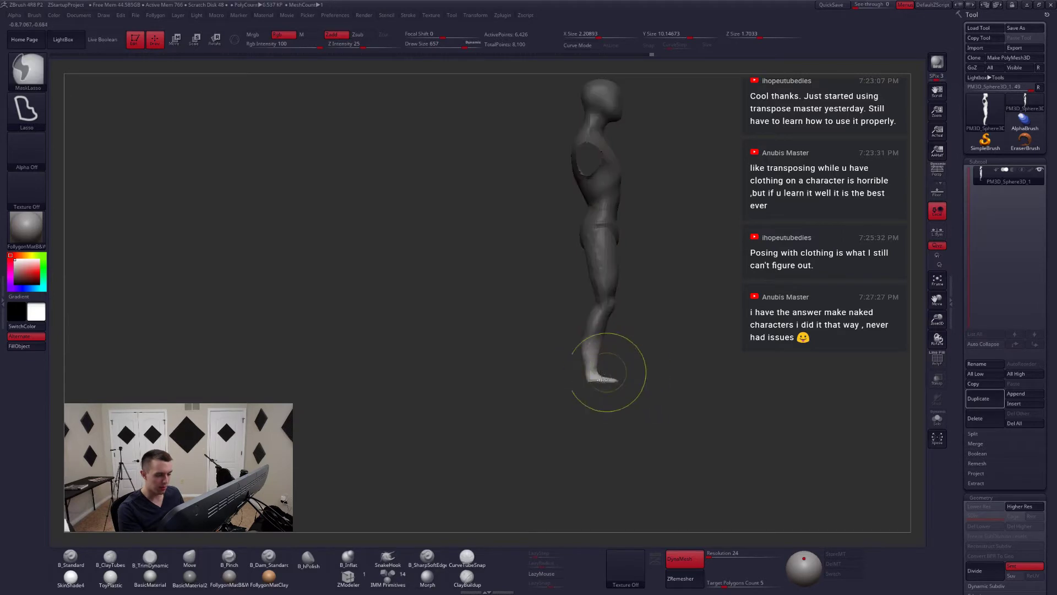
- Shift the unmasked lower legs slightly forward and down with a transpose line and clear the mask
key(w)
mouse_move(589, 349)
shift+mouse_down()
mouse_move(655, 349)
mouse_move(603, 433)
shift+mouse_up()
key(q)
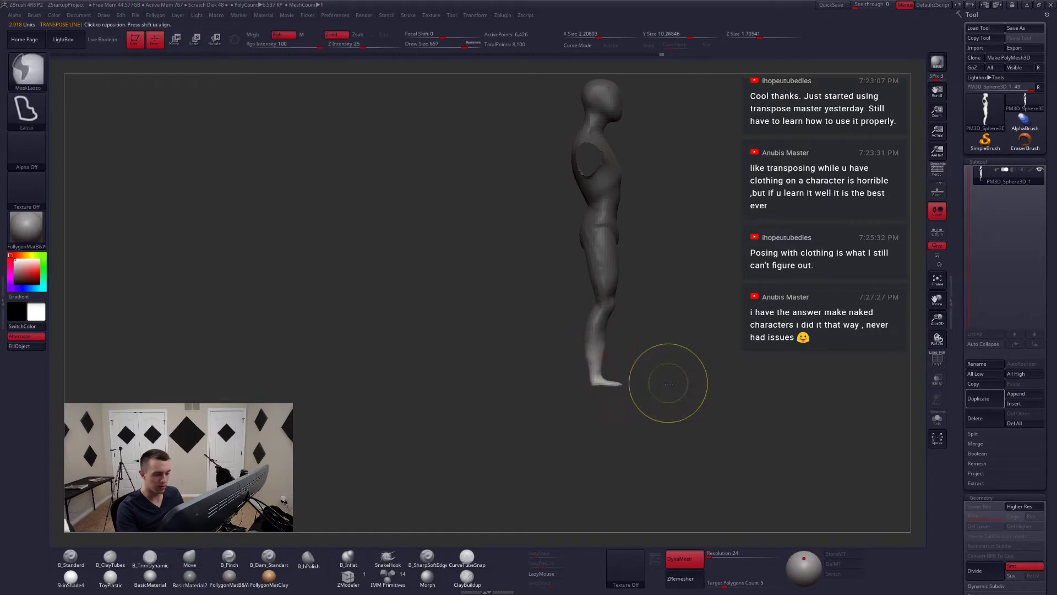
ctrl+drag(669, 382, 686, 405)
- Refine the profile of the lower legs with the Move brush at draw size 445 and smooth the surface
key(space)
drag(608, 377, 595, 376)
key(shift)
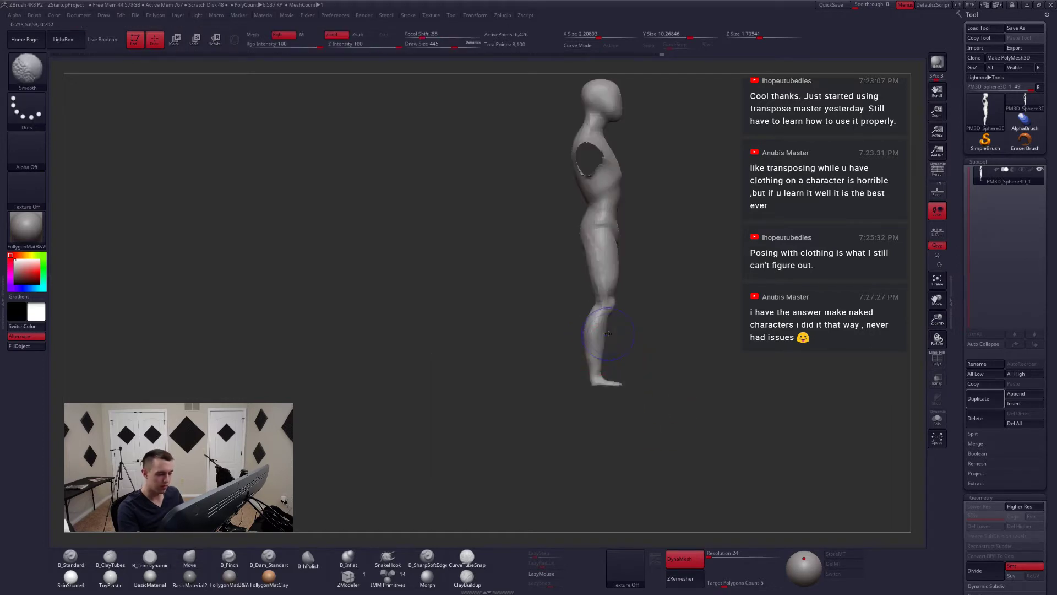
drag(634, 413, 626, 421)
- Isolate the feet with a lasso mask, invert it and enlarge the feet with a transpose scale line
mouse_move(571, 378)
ctrl+mouse_down()
mouse_move(678, 408)
mouse_move(639, 386)
mouse_move(611, 401)
ctrl+mouse_up()
ctrl+click(636, 388)
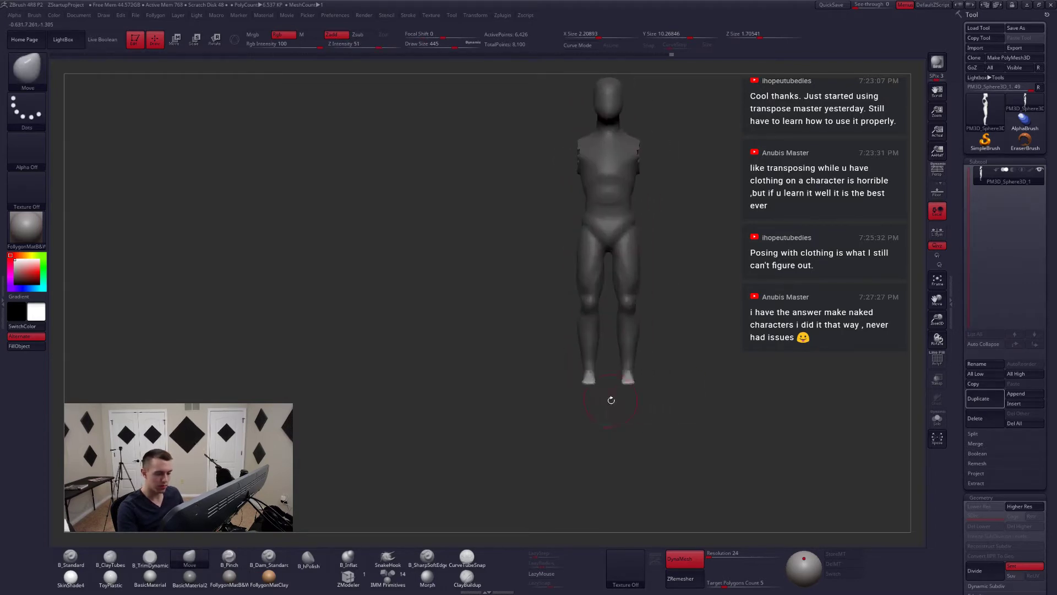
key(e)
shift+drag(635, 327, 635, 432)
mouse_move(626, 382)
shift+mouse_down()
mouse_move(706, 382)
mouse_move(628, 372)
mouse_move(754, 380)
mouse_move(752, 314)
shift+mouse_up()
key(q)
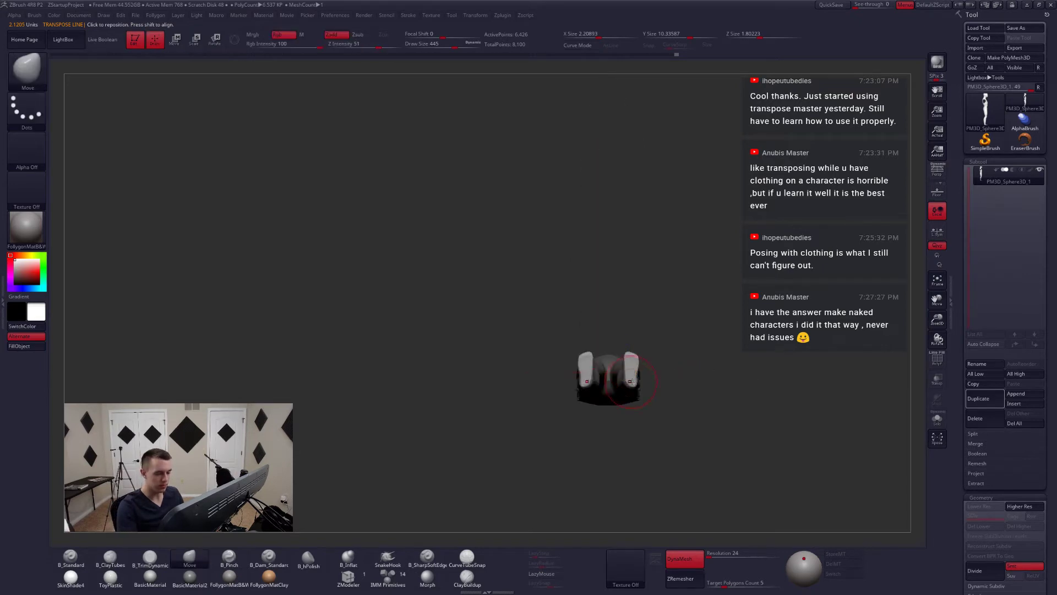
- Shape the feet from below with the Move brush and widen them further with a horizontal transpose line
drag(633, 355, 635, 347)
drag(637, 377, 638, 377)
shift+drag(652, 421, 683, 400)
key(w)
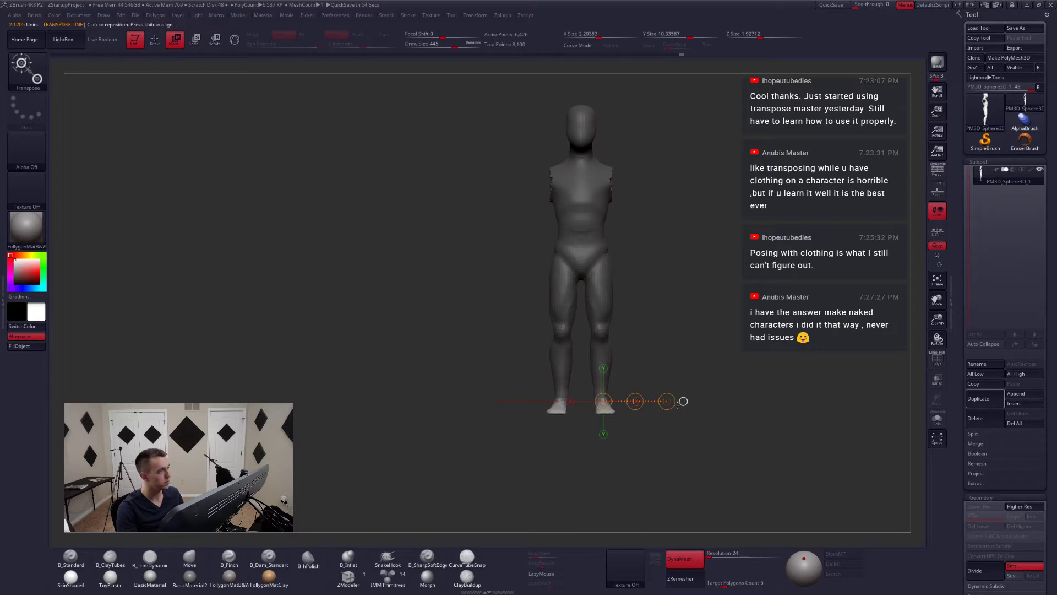
key(e)
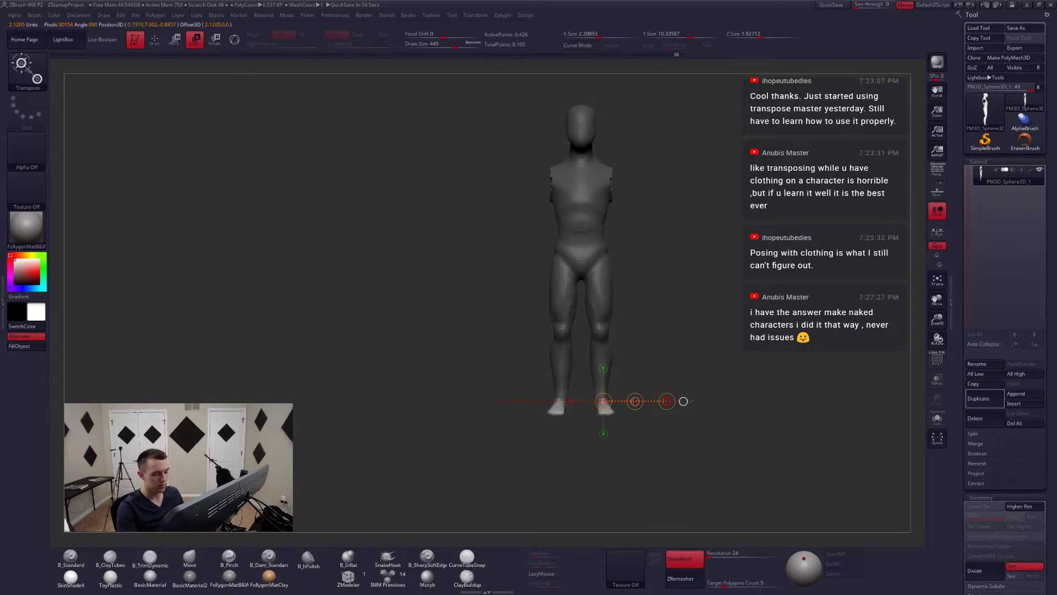
key(w)
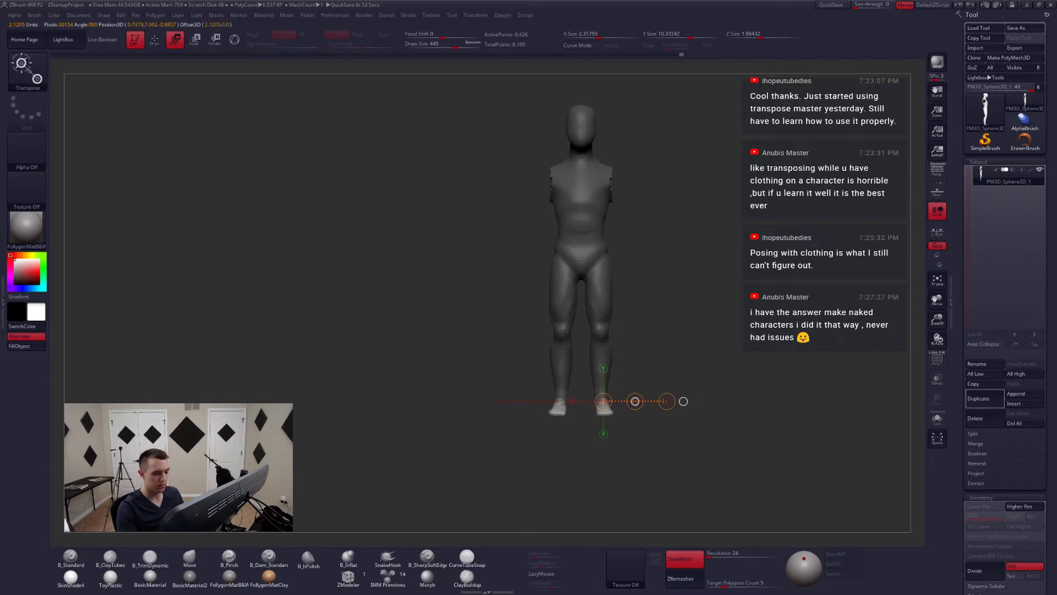
key(q)
- Clear the mask around the feet and reveal the hidden arms
mouse_move(683, 424)
shift+mouse_down()
mouse_move(651, 433)
mouse_move(665, 418)
shift+mouse_up()
mouse_move(634, 427)
alt+mouse_down()
mouse_move(622, 464)
mouse_move(644, 440)
mouse_move(633, 438)
alt+mouse_up()
ctrl+shift+click(655, 438)
alt+drag(606, 368, 608, 341)
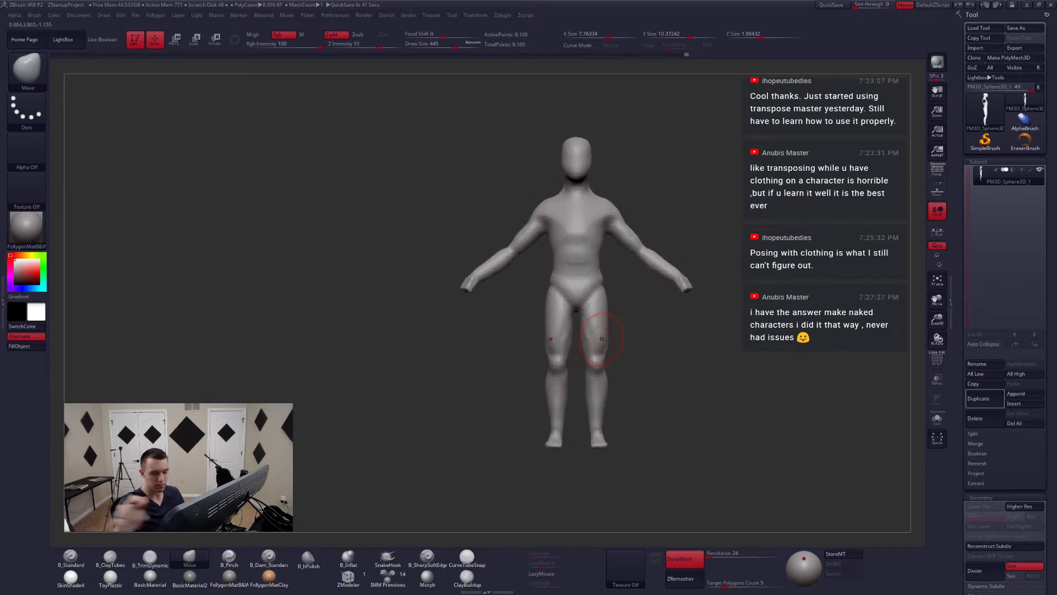
- Shape the knees and inner calves from the front with the Move brush, reducing the draw size from 529 to 400
key(space)
drag(584, 375, 595, 375)
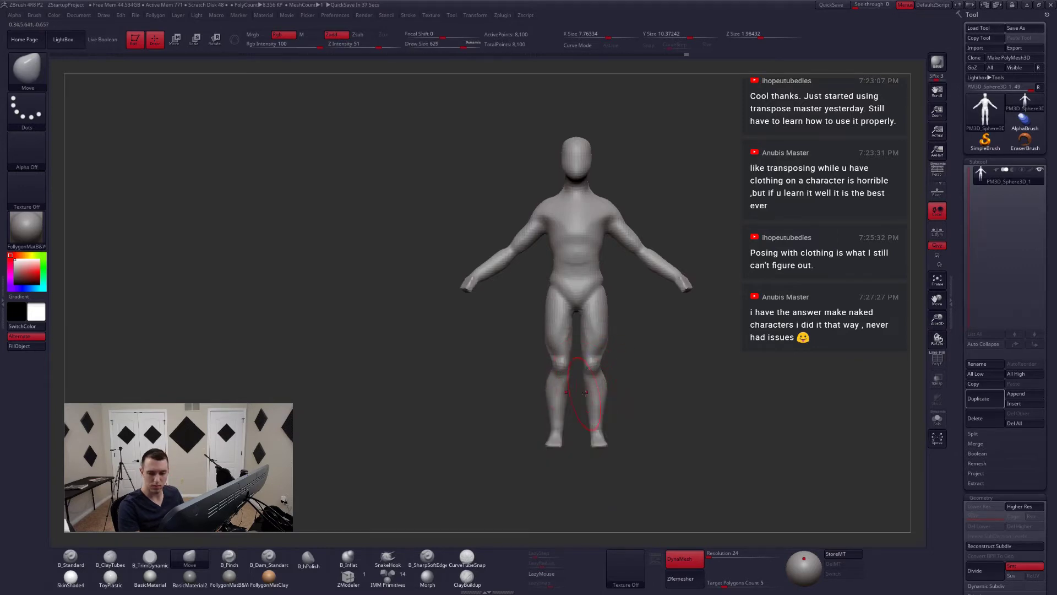
key(space)
drag(586, 392, 578, 392)
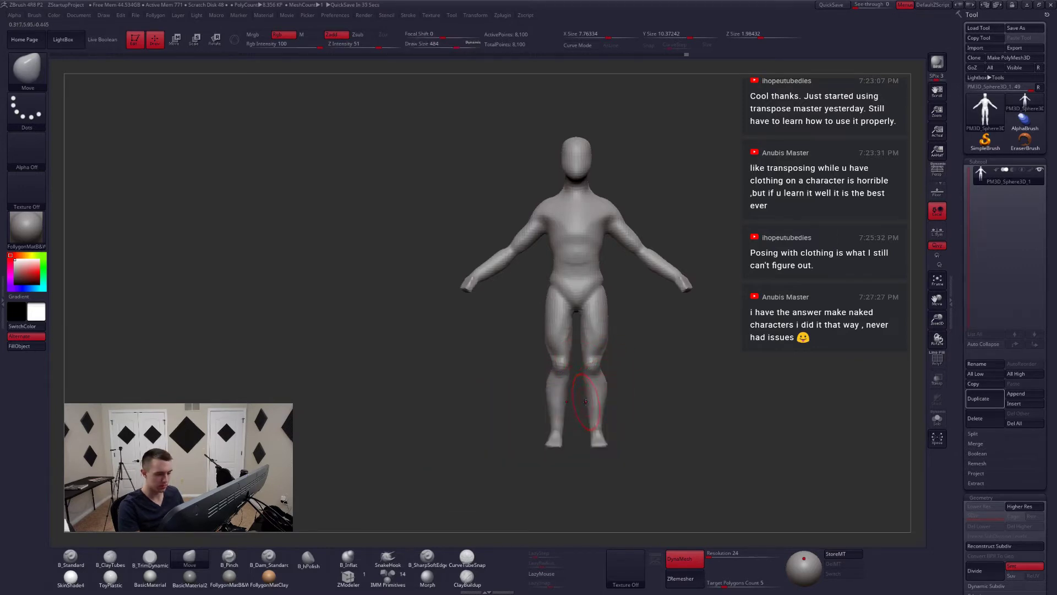
ctrl+right_drag(581, 398, 581, 407)
key(space)
drag(579, 399, 575, 398)
- Adjust the calves and knees from the back and side views with the Move brush
right_drag(577, 400, 644, 401)
shift+right_drag(521, 399, 588, 400)
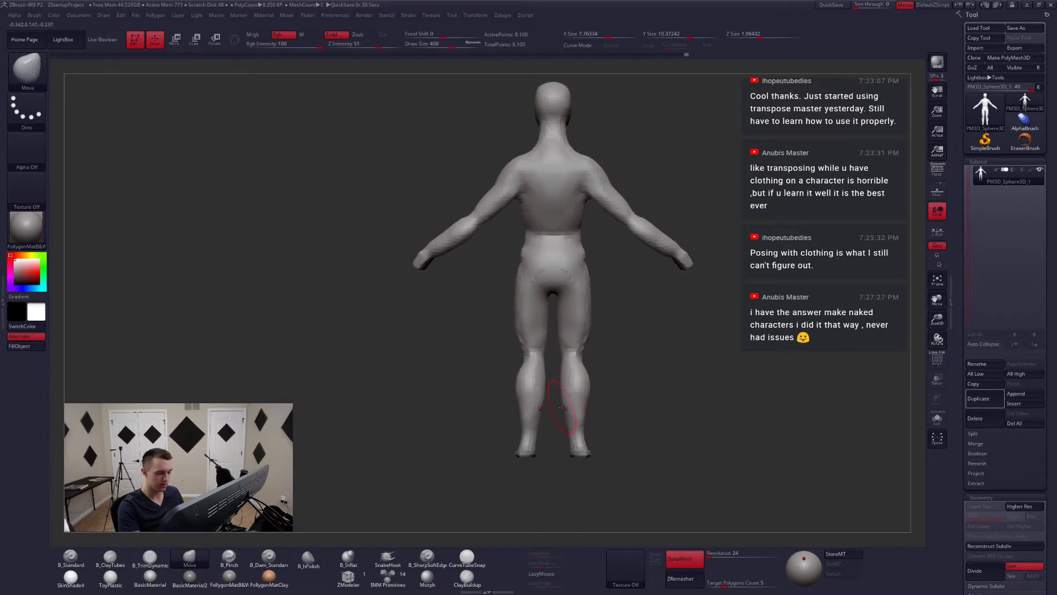
mouse_move(564, 432)
mouse_down()
mouse_move(507, 437)
mouse_move(517, 427)
mouse_up()
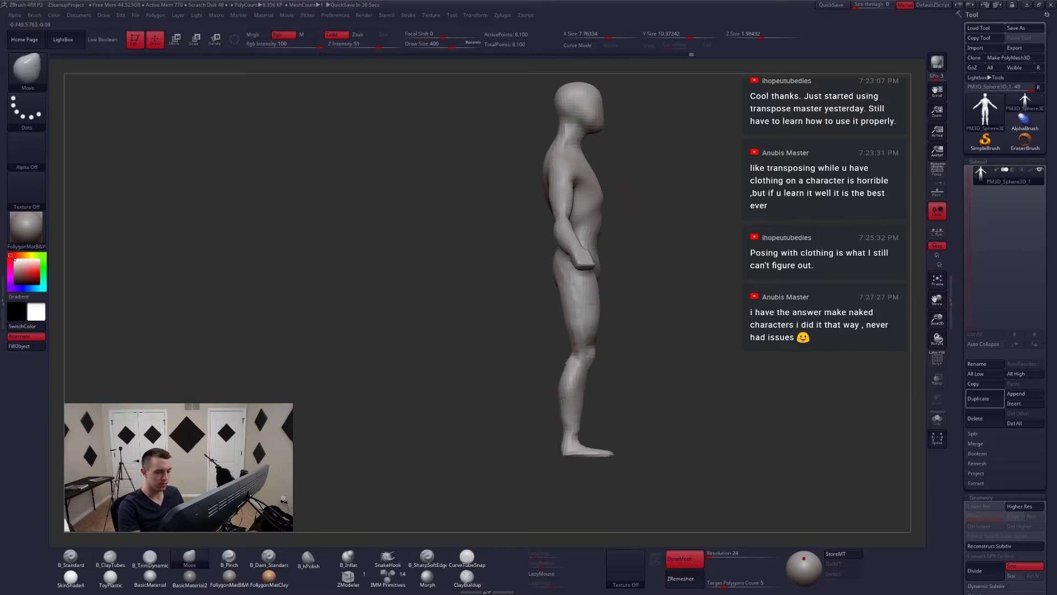
key(space)
mouse_move(598, 364)
mouse_down()
mouse_move(663, 366)
mouse_move(585, 355)
mouse_move(617, 388)
mouse_up()
key(space)
key(space)
- Build up the backs of the legs with the ClayTubes brush at draw size 365 and remesh the figure with DynaMesh
key(2)
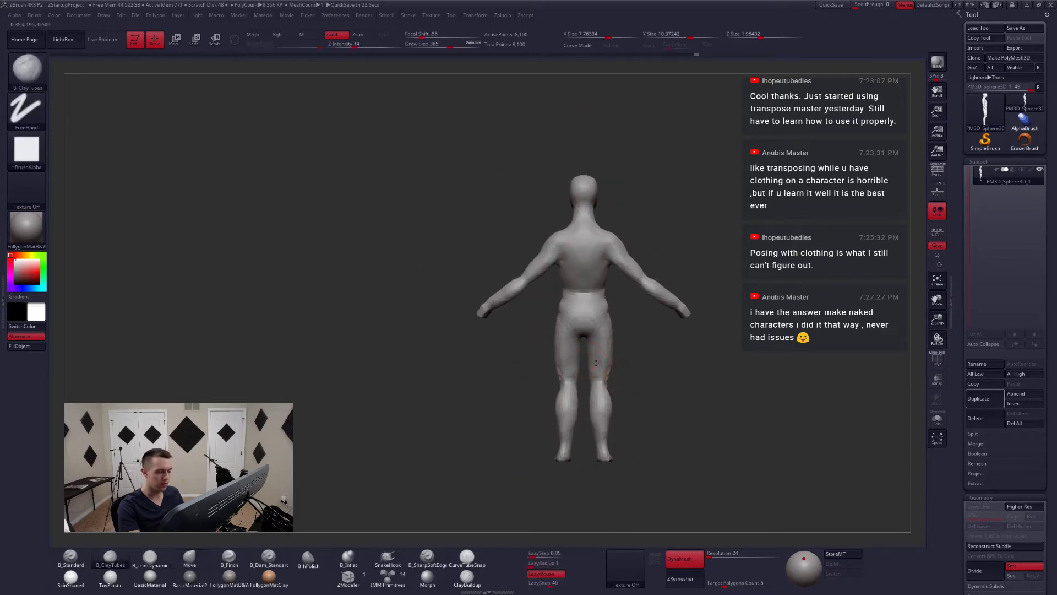
mouse_move(600, 361)
right_down()
mouse_move(613, 372)
mouse_move(567, 374)
mouse_move(614, 374)
right_up()
ctrl+drag(717, 442, 822, 349)
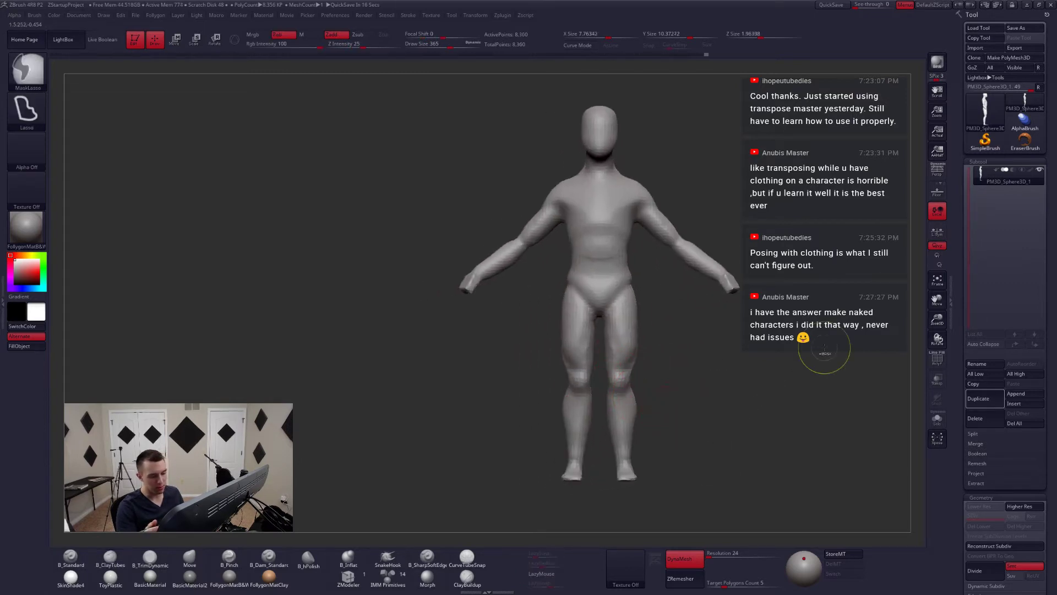
alt+right_drag(744, 393, 698, 415)
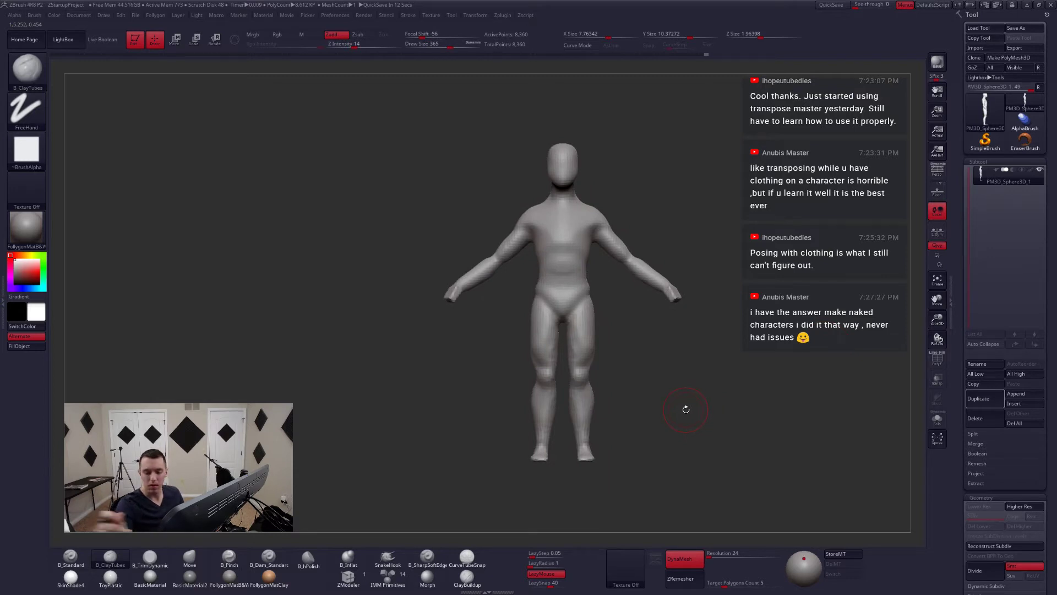
- Even out the abdomen and build up the groin with the ClayTubes brush, reducing the draw size to 311
ctrl+right_drag(562, 295, 571, 309)
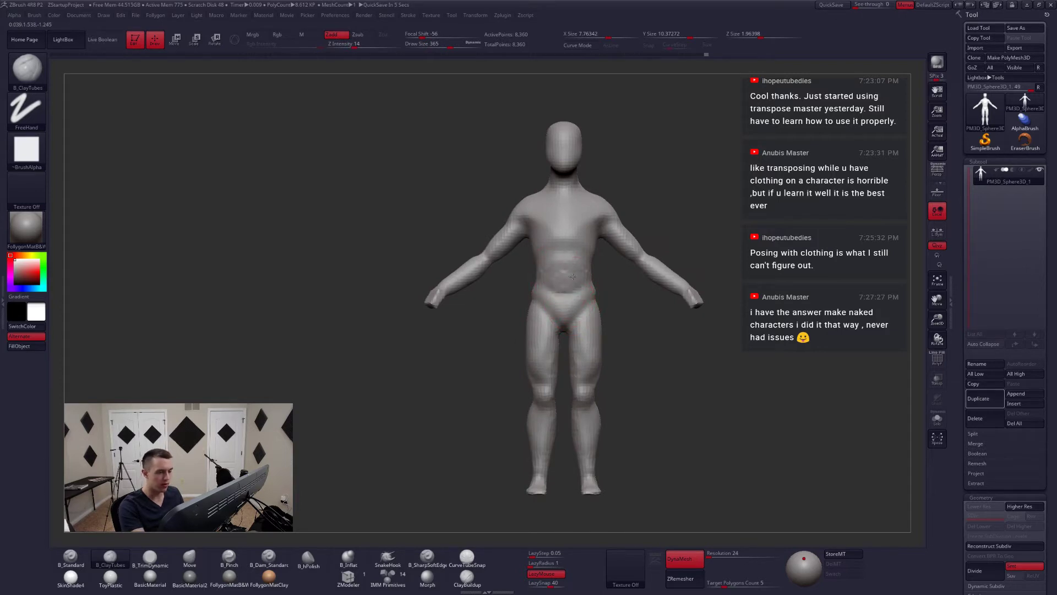
right_drag(543, 271, 578, 334)
key(space)
drag(575, 336, 571, 337)
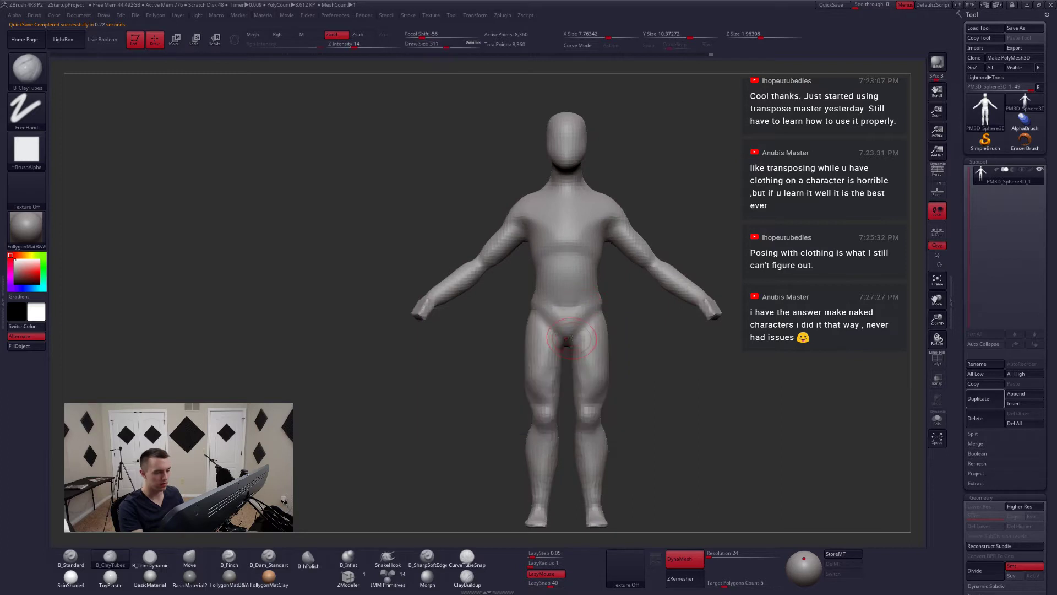
mouse_move(567, 350)
right_down()
mouse_move(606, 295)
mouse_move(573, 302)
mouse_move(628, 329)
mouse_move(639, 322)
mouse_move(616, 264)
right_up()
- Build up the backs of the shoulders and upper arms with the ClayTubes brush at draw size 262
key(b)
key(m)
key(v)
key(space)
key(b)
key(c)
key(t)
mouse_move(525, 270)
right_down()
mouse_move(564, 283)
mouse_move(538, 275)
mouse_move(541, 290)
mouse_move(551, 269)
right_up()
drag(522, 225, 532, 245)
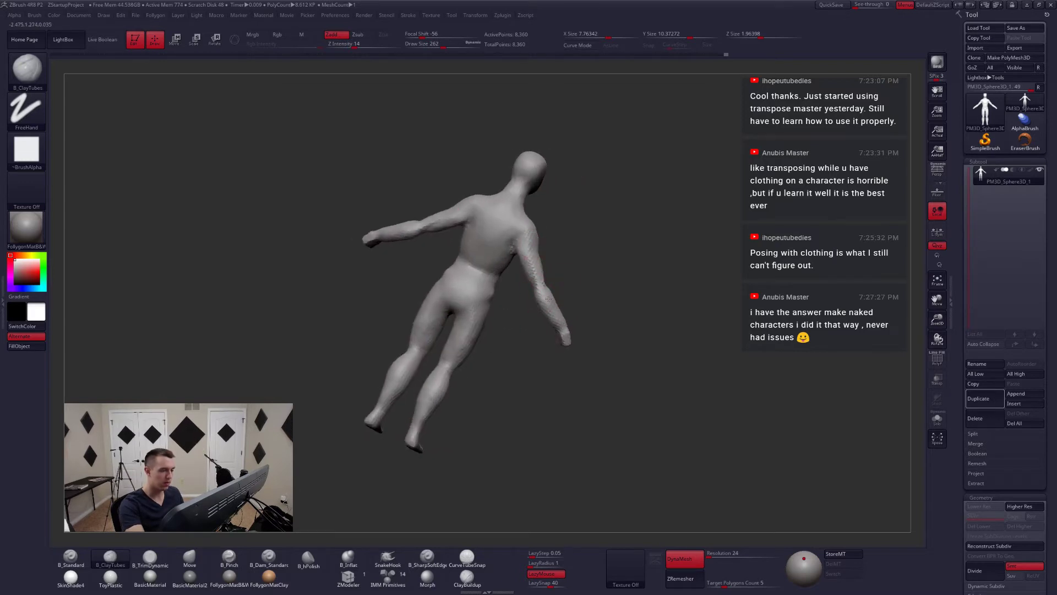
- Set the Move brush to draw size 351 and mask everything except the forearms and hands
mouse_move(563, 291)
right_down()
mouse_move(500, 302)
mouse_move(557, 347)
mouse_move(609, 350)
mouse_move(645, 337)
right_up()
key(b)
key(m)
key(v)
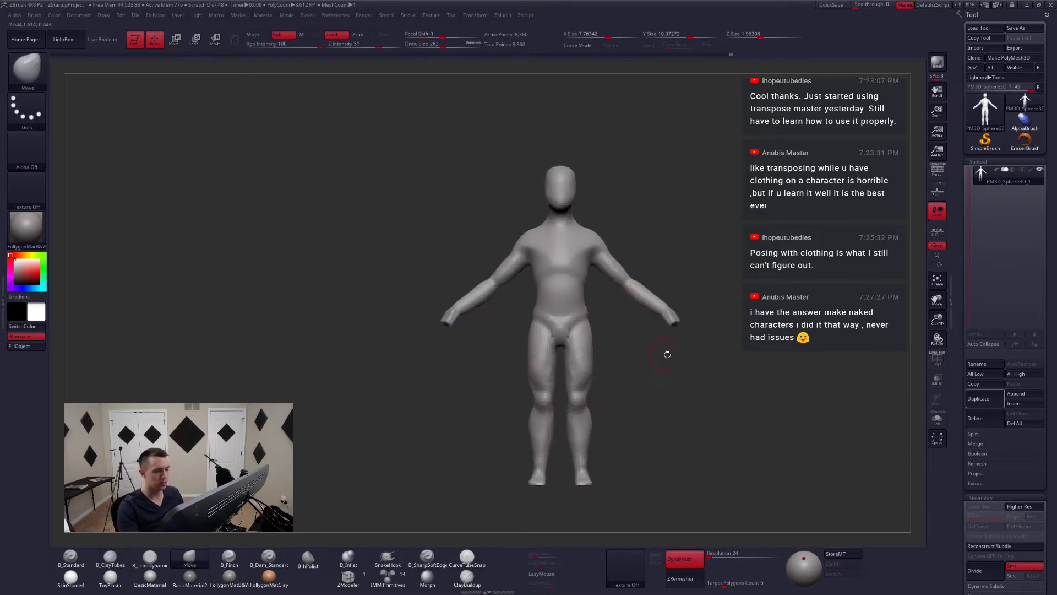
key(s)
drag(668, 354, 682, 353)
right_drag(649, 334, 676, 326)
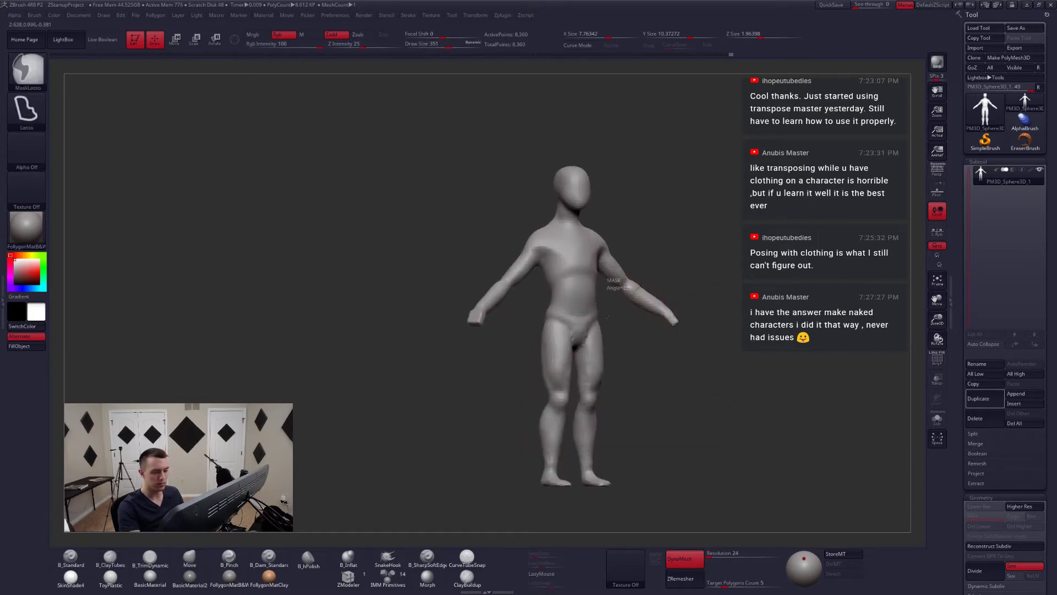
mouse_move(608, 317)
ctrl+mouse_down()
mouse_move(691, 361)
mouse_move(661, 314)
ctrl+mouse_up()
ctrl+click(685, 313)
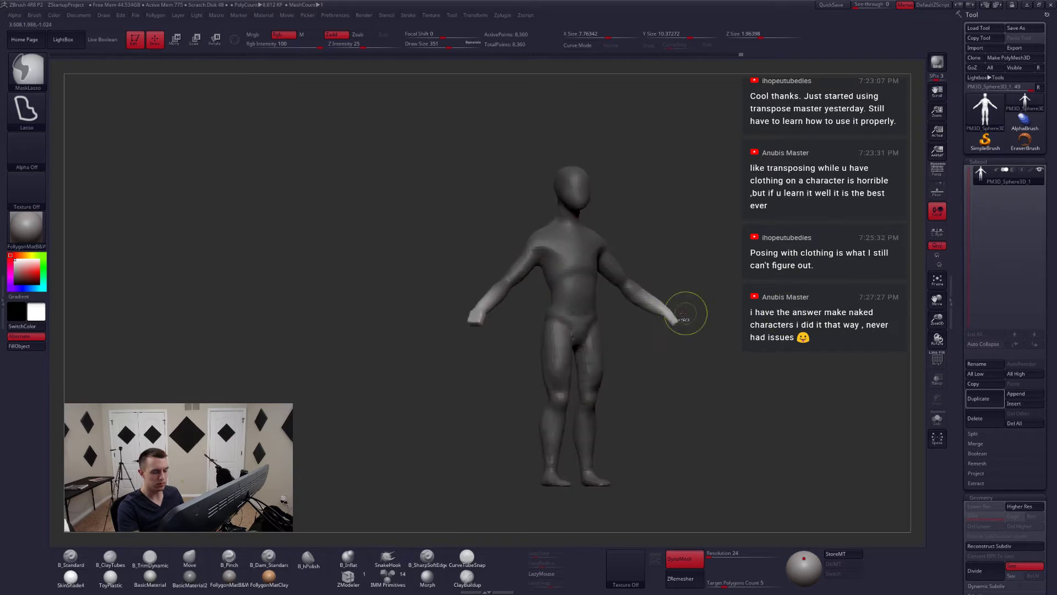
- Shorten the arms by moving the unmasked forearms inward with a transpose line and clear the mask
right_drag(682, 336, 654, 336)
key(w)
mouse_move(668, 310)
mouse_down()
mouse_move(711, 255)
mouse_move(661, 311)
mouse_move(687, 302)
mouse_move(644, 314)
mouse_move(623, 337)
mouse_move(634, 315)
mouse_up()
key(q)
- Refine the groin, upper thighs and waist with the Move brush, using draw sizes 542, 358 and 460
key(space)
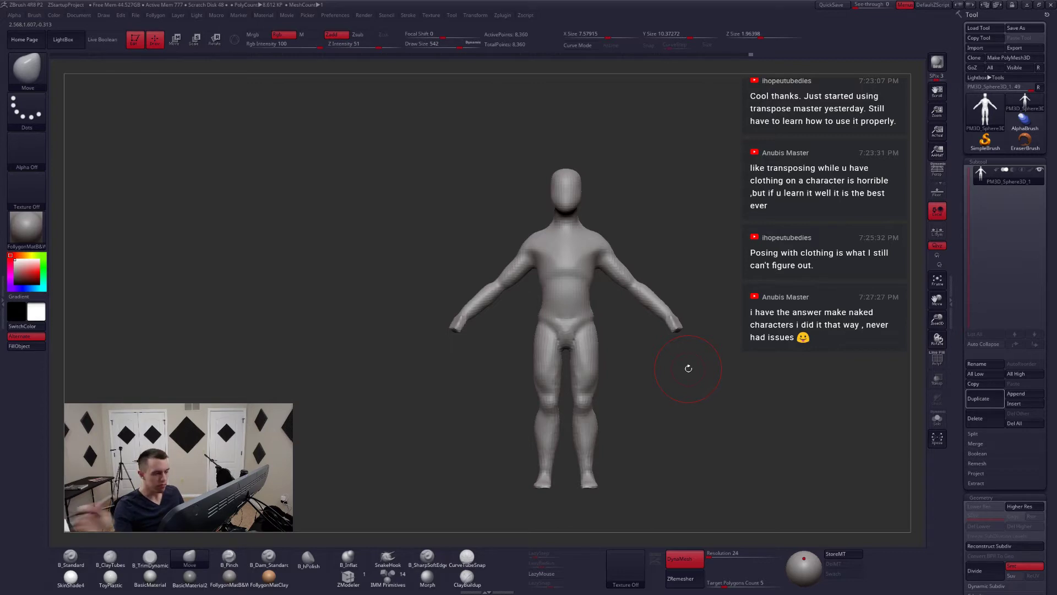
drag(718, 383, 647, 384)
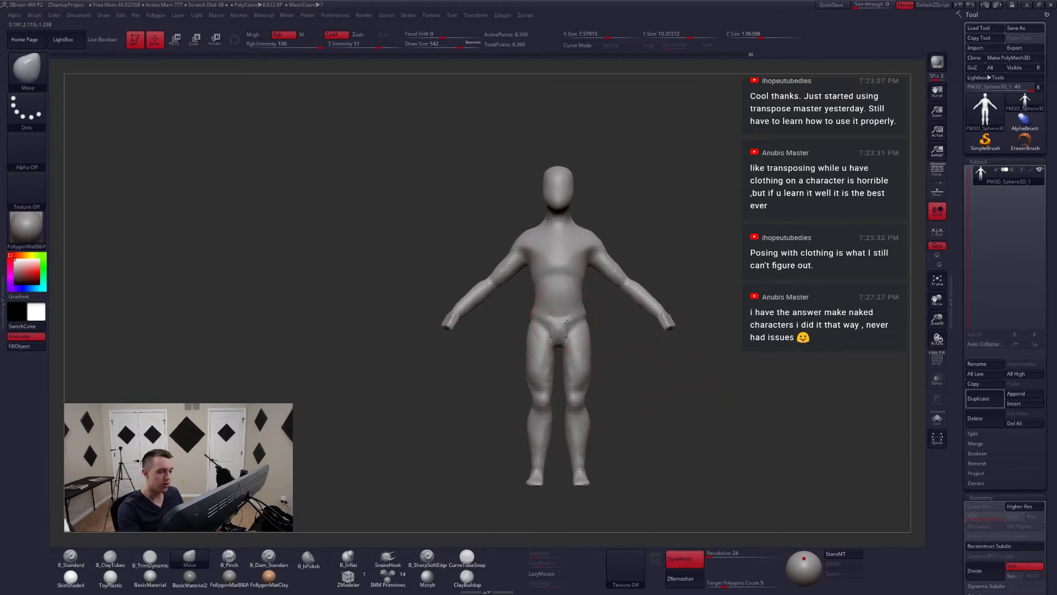
ctrl+right_drag(567, 322, 574, 335)
key(space)
drag(581, 334, 574, 334)
key(space)
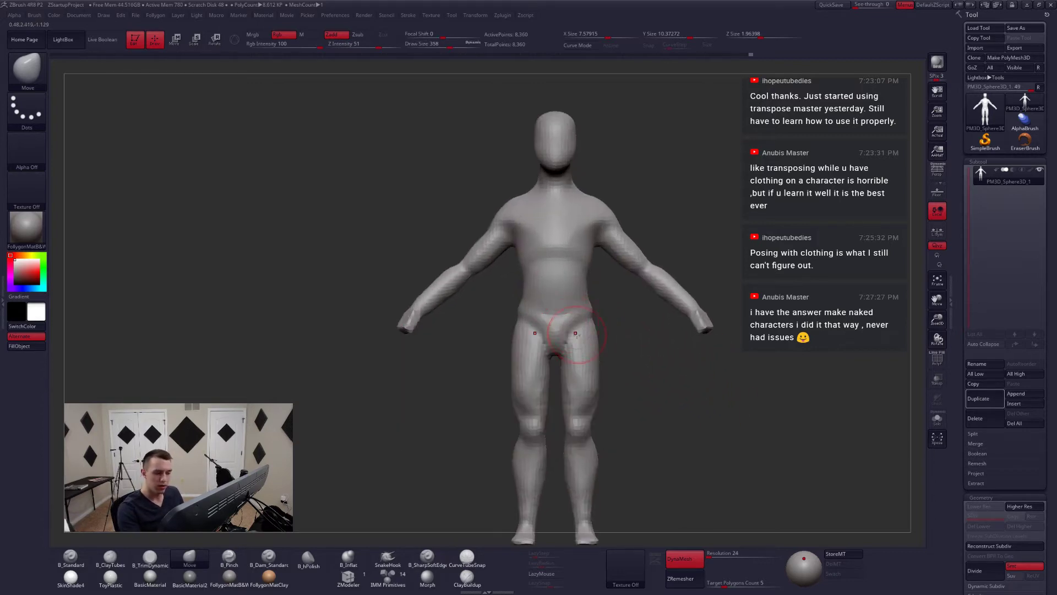
mouse_move(577, 335)
right_down()
mouse_move(565, 344)
mouse_move(578, 324)
mouse_move(540, 286)
mouse_move(573, 256)
right_up()
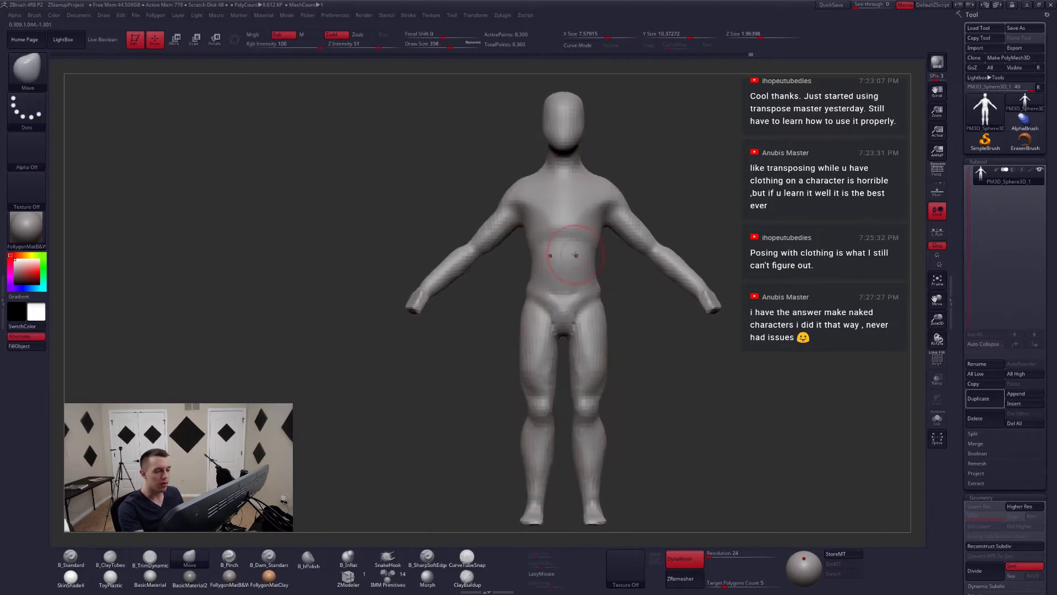
key(space)
drag(575, 255, 592, 255)
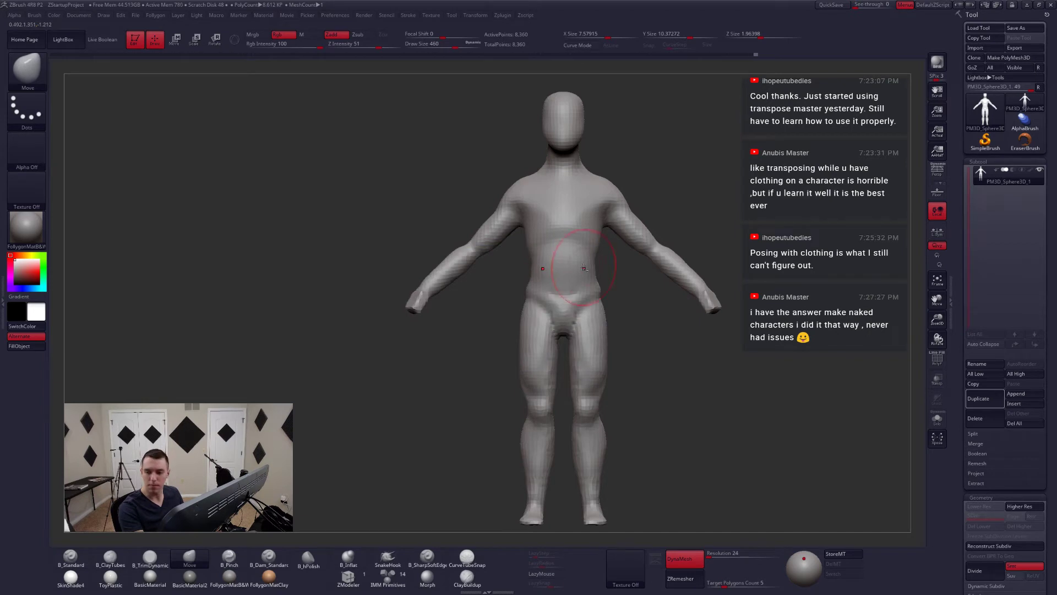
- Define the side of the waist above the hips with the Pinch brush at draw size 311
alt+right_drag(584, 268, 628, 287)
key(5)
key(space)
drag(547, 265, 534, 266)
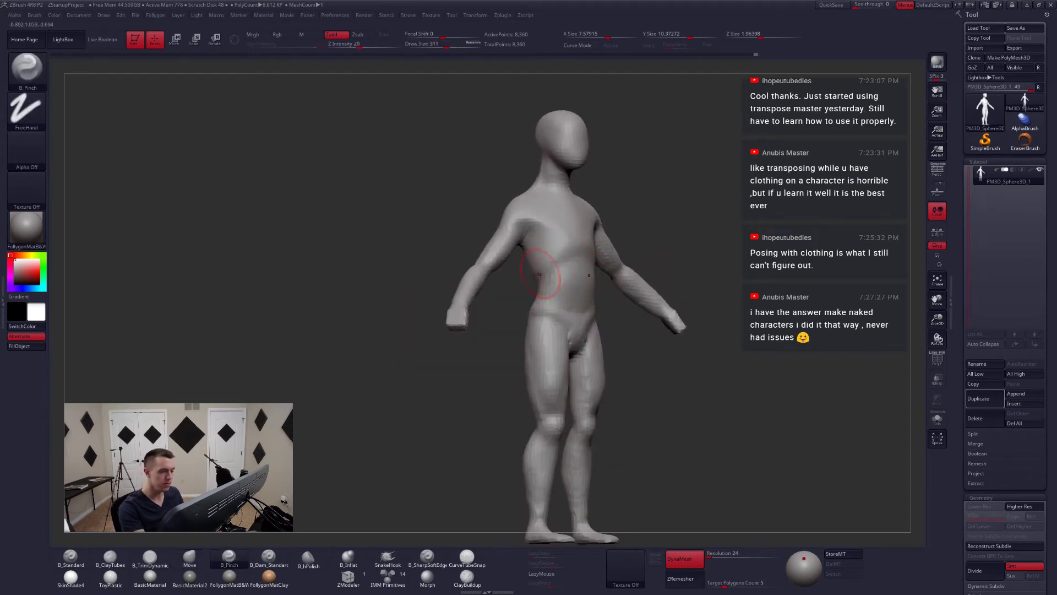
right_drag(557, 265, 552, 300)
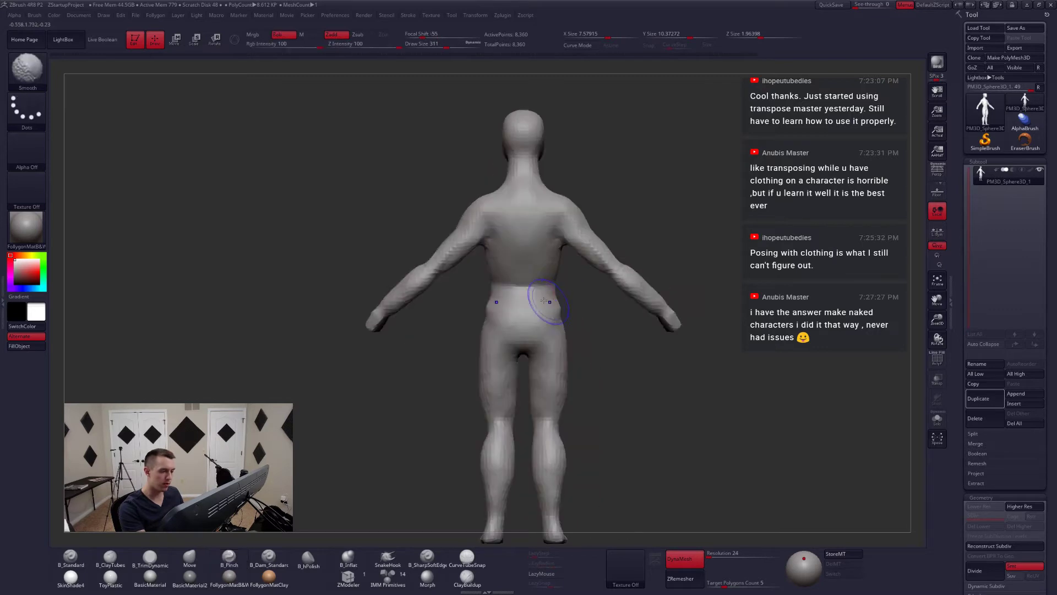
- Refine the lower back and hip transition with the ClayTubes and Pinch brushes, smoothing the strokes
mouse_move(530, 261)
alt+right_down()
mouse_move(557, 306)
mouse_move(540, 295)
mouse_move(566, 320)
mouse_move(518, 298)
mouse_move(536, 317)
alt+right_up()
key(2)
key(5)
mouse_move(536, 316)
alt+right_down()
mouse_move(561, 336)
mouse_move(554, 302)
mouse_move(592, 300)
alt+right_up()
alt+right_drag(558, 270, 581, 268)
- Adjust the head's profile from the side with the Move brush at draw size 533
key(b)
key(m)
key(v)
key(space)
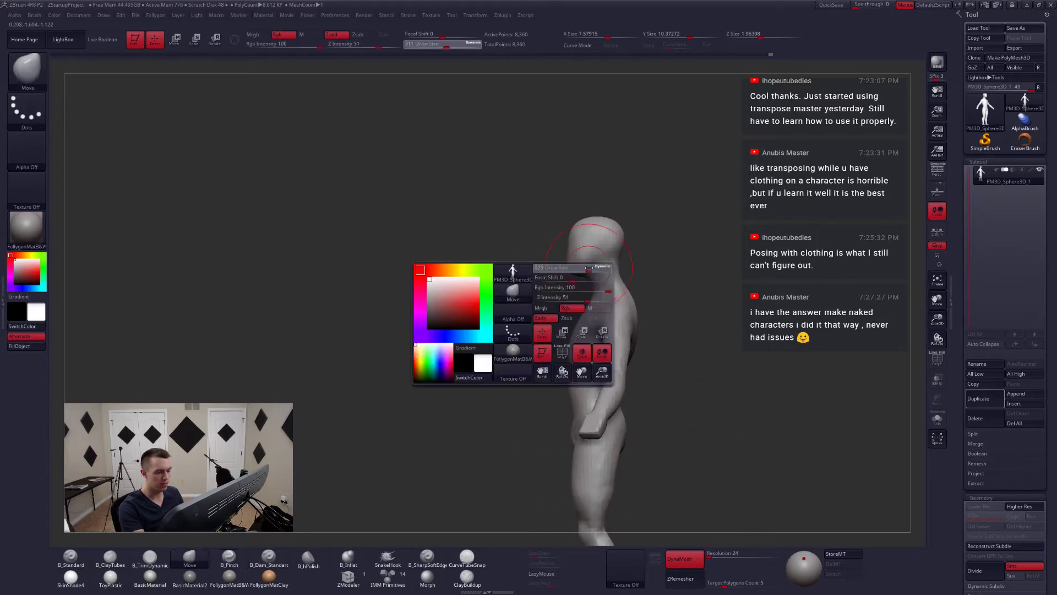
mouse_move(580, 270)
mouse_down()
mouse_move(598, 268)
mouse_move(557, 280)
mouse_move(658, 205)
mouse_up()
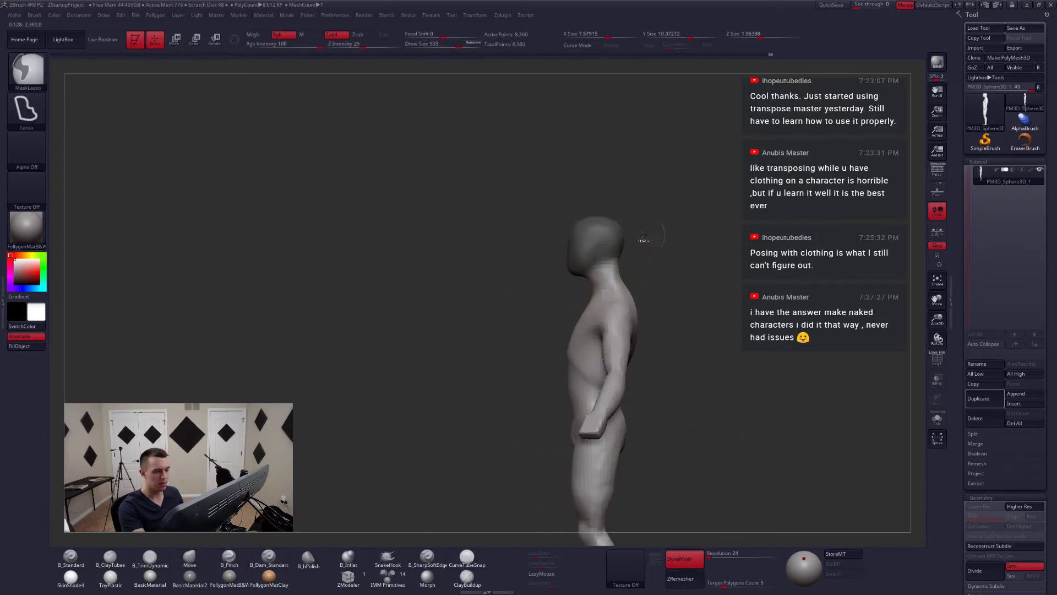
- Mask the body apart from the head and scale the head slightly with a transpose line
ctrl+click(614, 256)
key(e)
drag(602, 260, 703, 260)
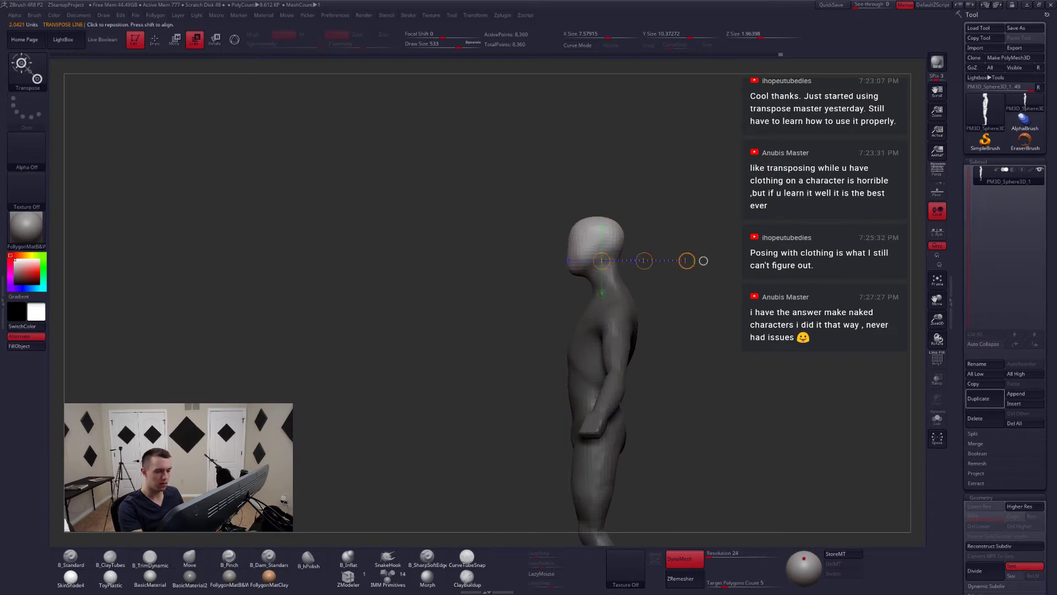
drag(597, 258, 699, 258)
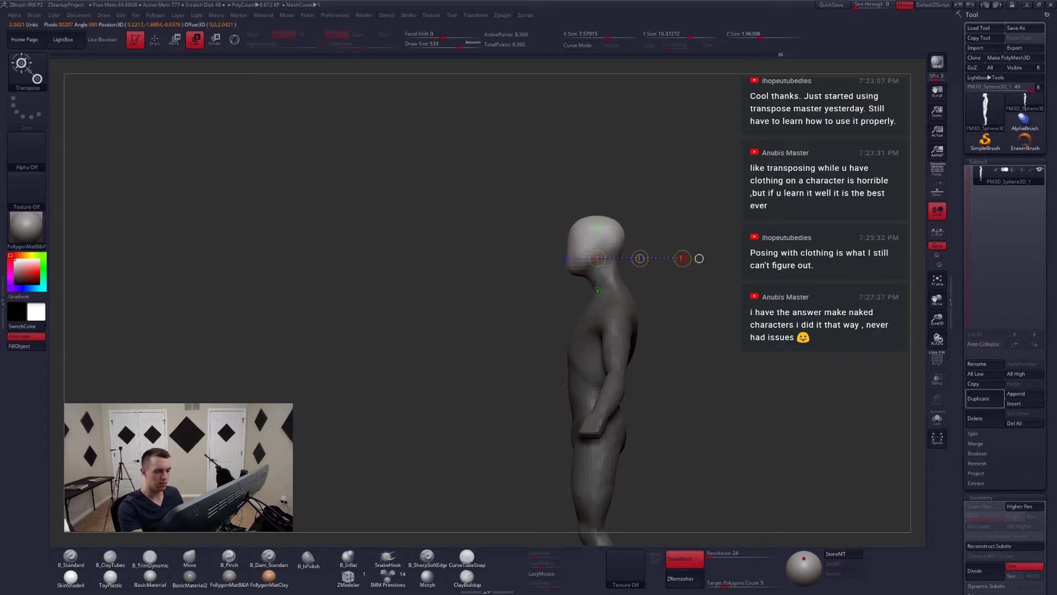
mouse_move(663, 322)
mouse_down()
mouse_move(713, 324)
mouse_move(678, 334)
mouse_up()
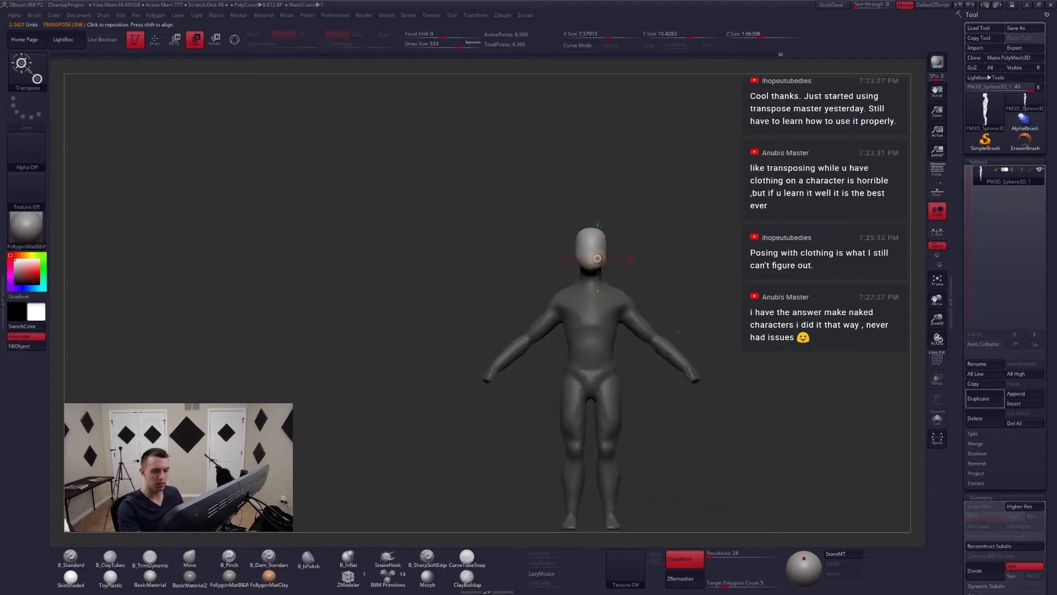
- Clear the mask around the head and subdivide the figure's mesh once
key(q)
mouse_move(634, 263)
ctrl+mouse_down()
mouse_move(618, 259)
mouse_move(631, 283)
mouse_move(624, 313)
ctrl+mouse_up()
key(ctrl+d)
- Carve a horizontal brow line and build up the lower face with Dam_Standard and ClayTubes at draw size 192
key(space)
drag(602, 247, 580, 249)
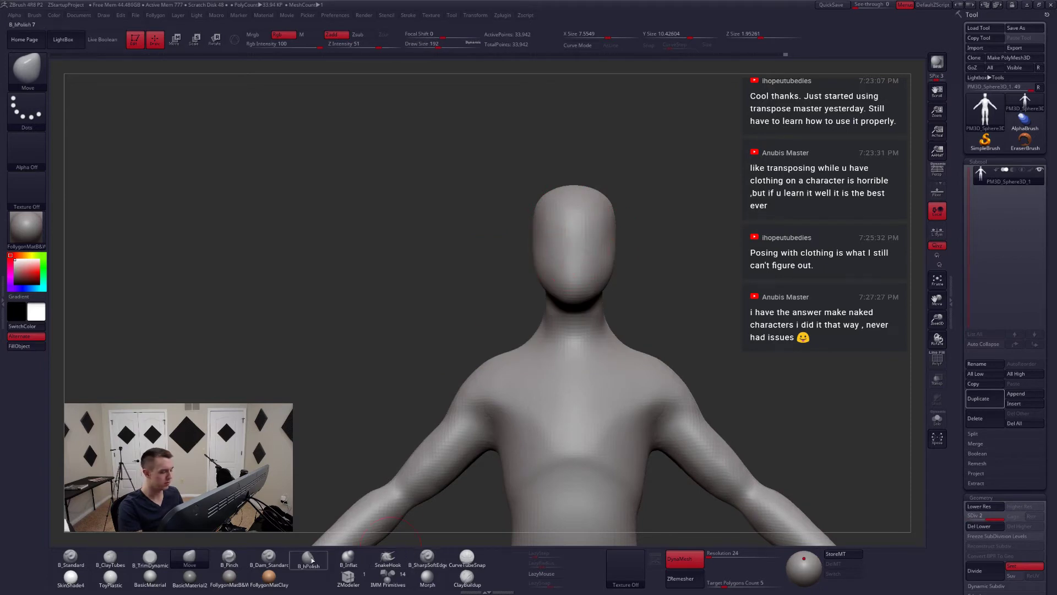
click(268, 556)
mouse_move(551, 239)
mouse_down()
mouse_move(584, 239)
mouse_move(619, 259)
mouse_move(615, 283)
mouse_move(569, 251)
mouse_up()
key(2)
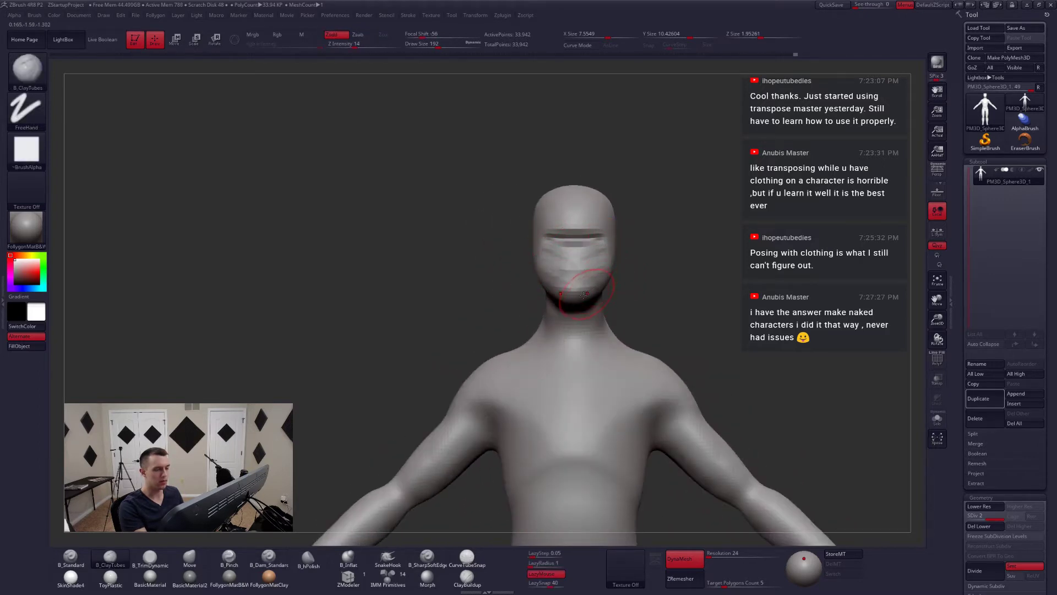
mouse_move(583, 294)
right_down()
mouse_move(556, 287)
mouse_move(584, 281)
right_up()
- Flatten the front and cheek planes of the face with TrimDynamic, then smooth and adjust the jaw and chin
key(3)
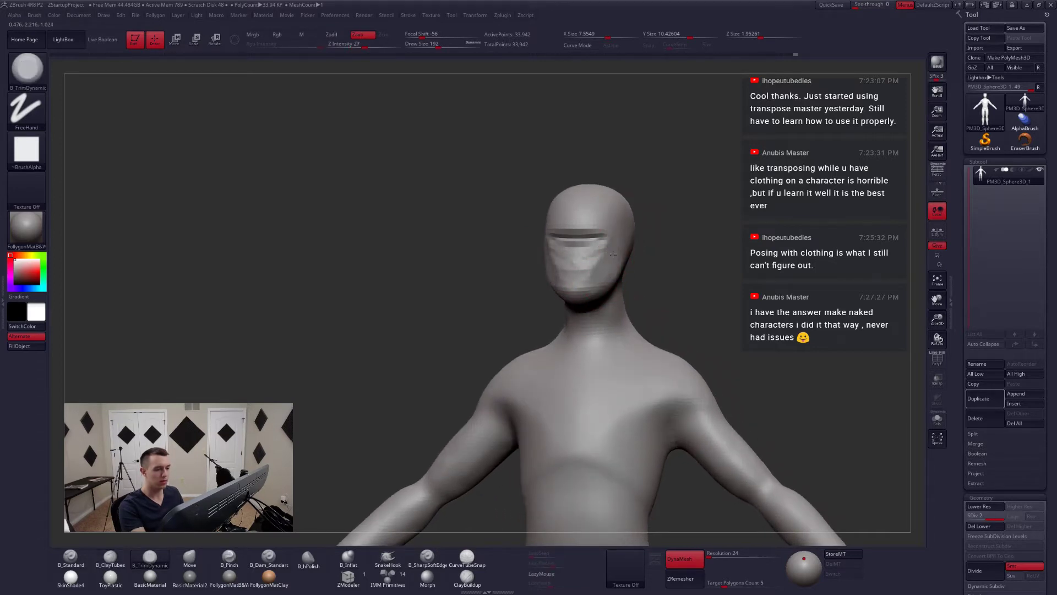
right_drag(600, 280, 560, 280)
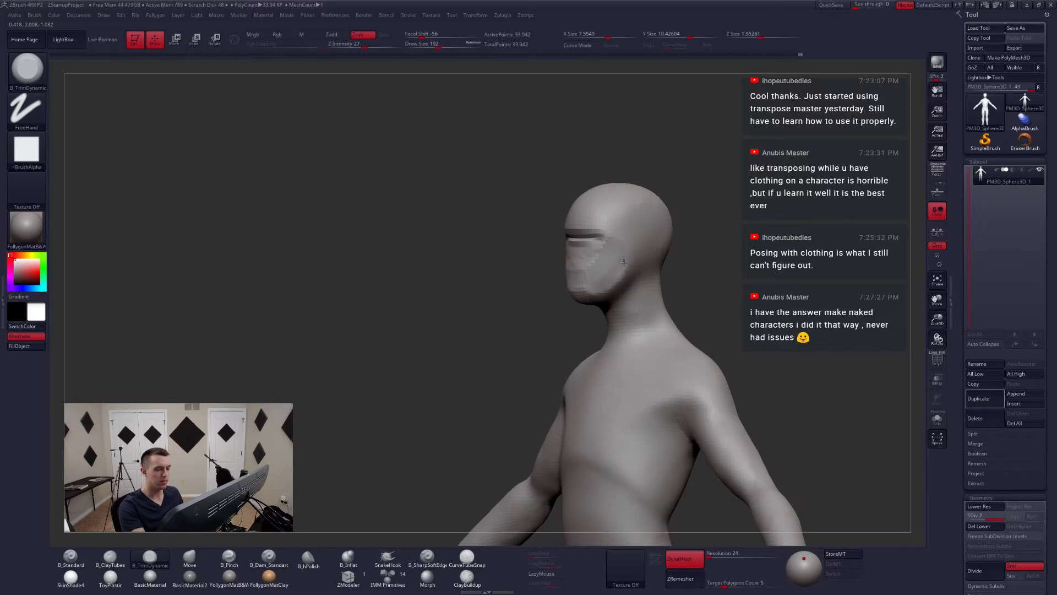
drag(599, 274, 578, 264)
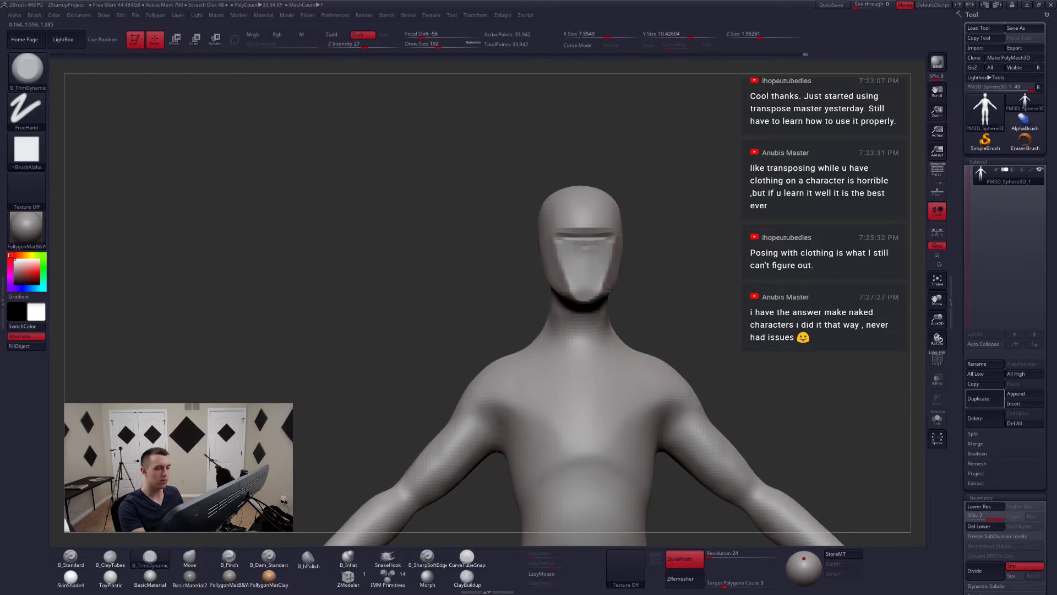
mouse_move(609, 288)
shift+mouse_down()
mouse_move(628, 295)
mouse_move(610, 297)
shift+mouse_up()
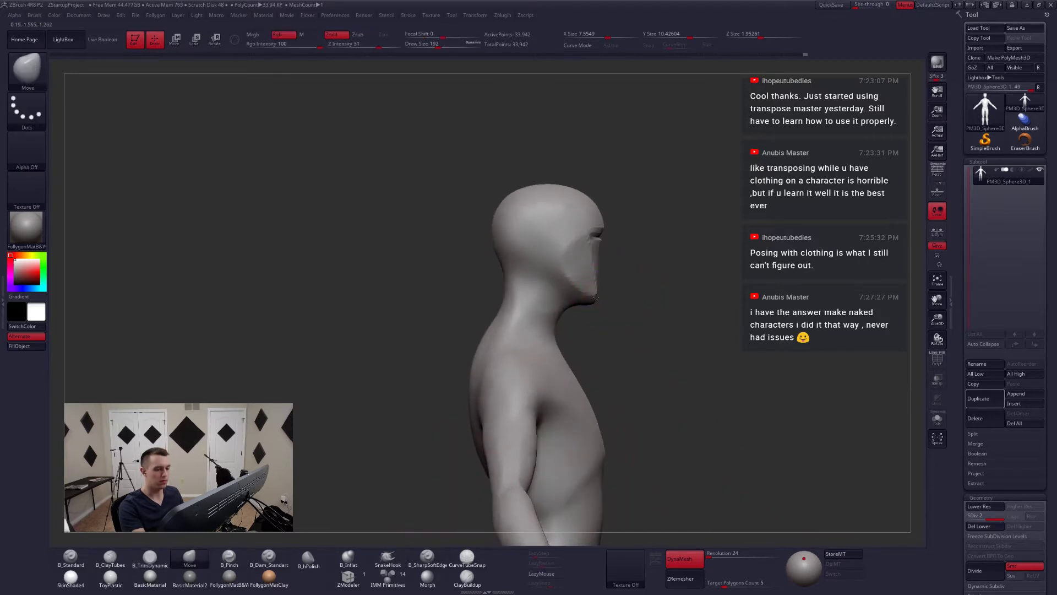
drag(607, 297, 474, 298)
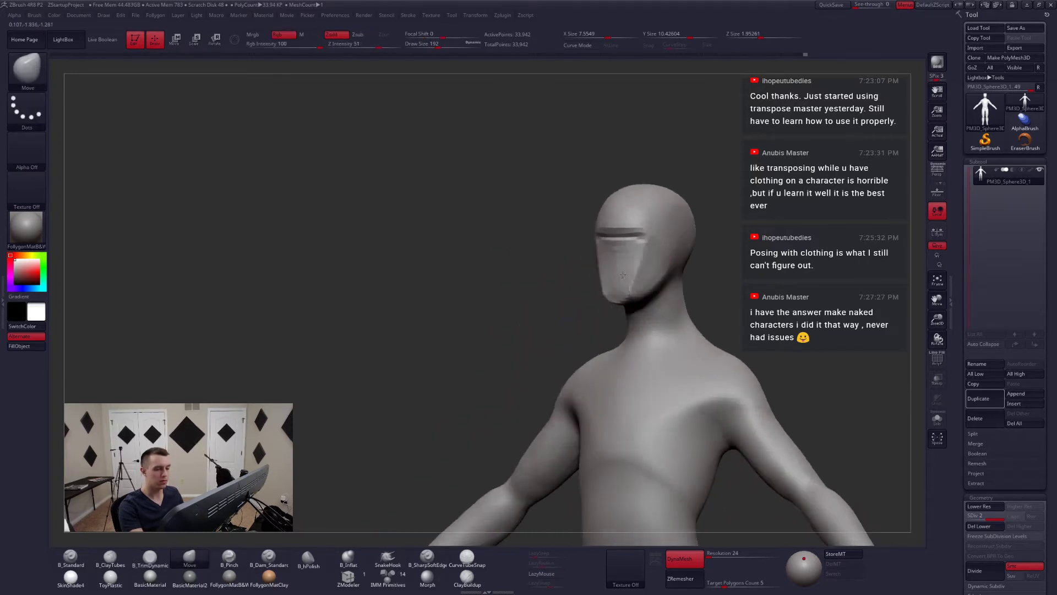
- Sharpen the face planes with Pinch and carve the inner eye area below the brow with Dam_Standard, smoothing the strokes
key(5)
drag(632, 276, 487, 408)
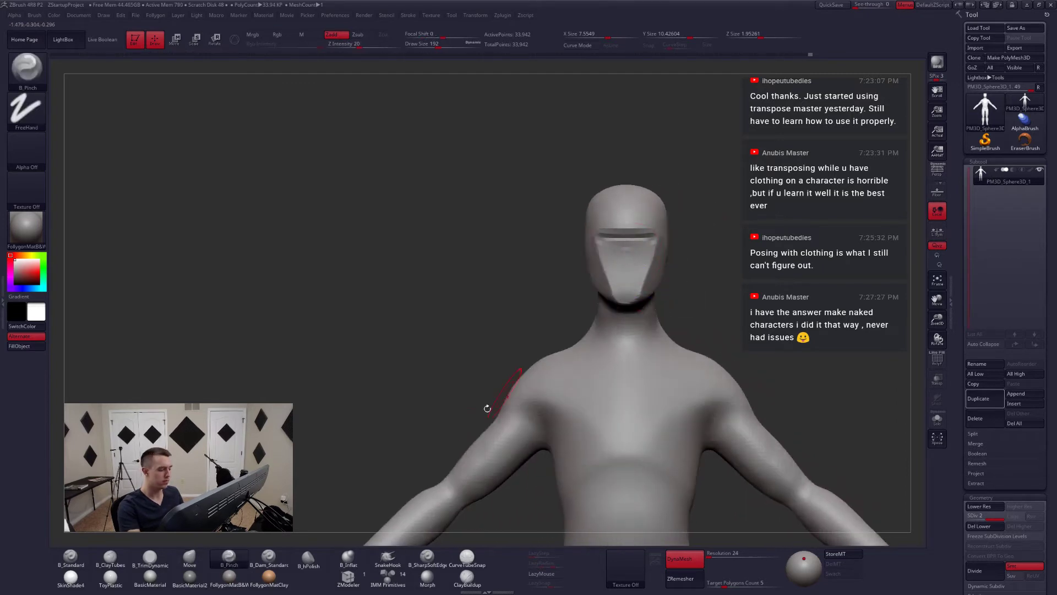
key(6)
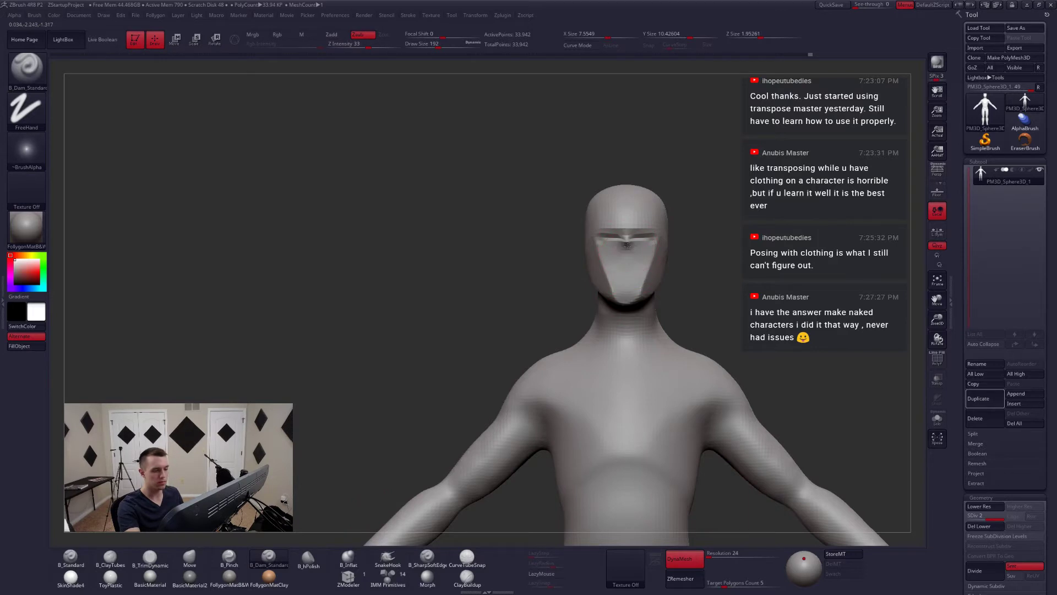
mouse_move(643, 275)
mouse_down()
mouse_move(651, 279)
mouse_move(629, 267)
mouse_up()
shift+drag(629, 266, 629, 259)
right_drag(628, 265, 626, 287)
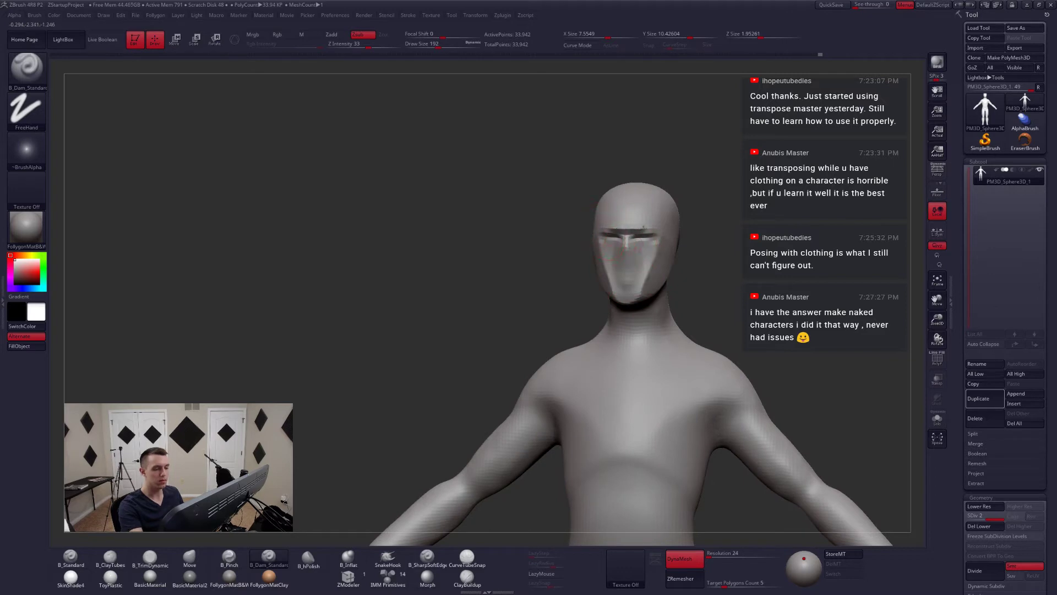
mouse_move(660, 237)
right_down()
mouse_move(672, 289)
mouse_move(654, 266)
mouse_move(670, 264)
mouse_move(642, 292)
right_up()
- Refine the overall shape of the head and jaw with the Move brush at draw size 299
key(b)
key(m)
key(v)
key(shift)
key(space)
drag(651, 285, 659, 285)
right_drag(631, 271, 645, 265)
- Flatten the side planes of the skull and cheek with TrimDynamic, adjusting the head's profile with the Move brush
key(b)
key(t)
key(d)
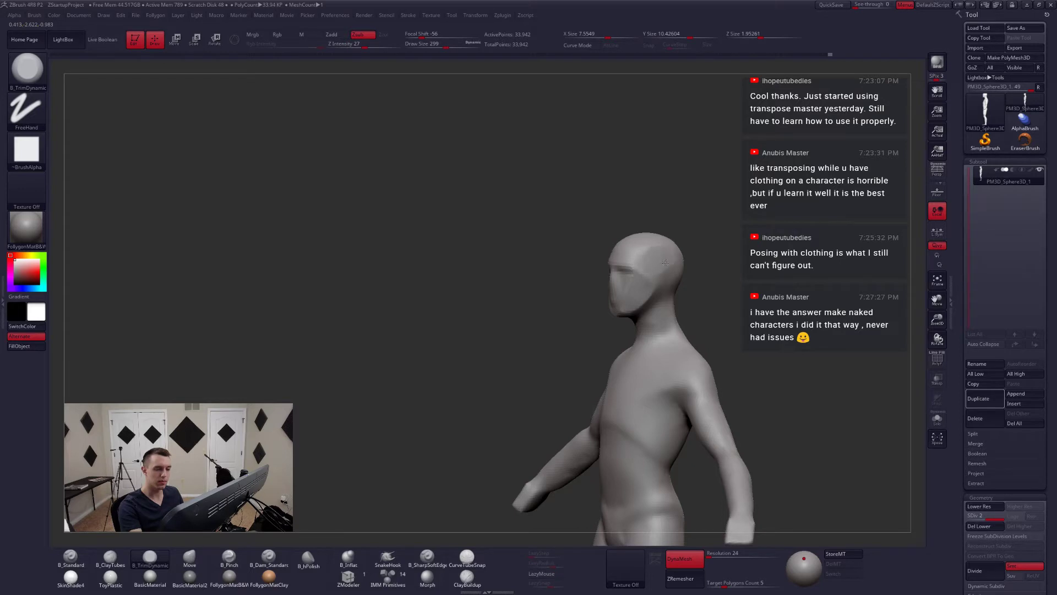
mouse_move(665, 263)
right_down()
mouse_move(648, 284)
mouse_move(674, 289)
mouse_move(680, 306)
mouse_move(617, 259)
mouse_move(669, 275)
right_up()
key(b)
key(m)
key(v)
key(b)
key(t)
key(d)
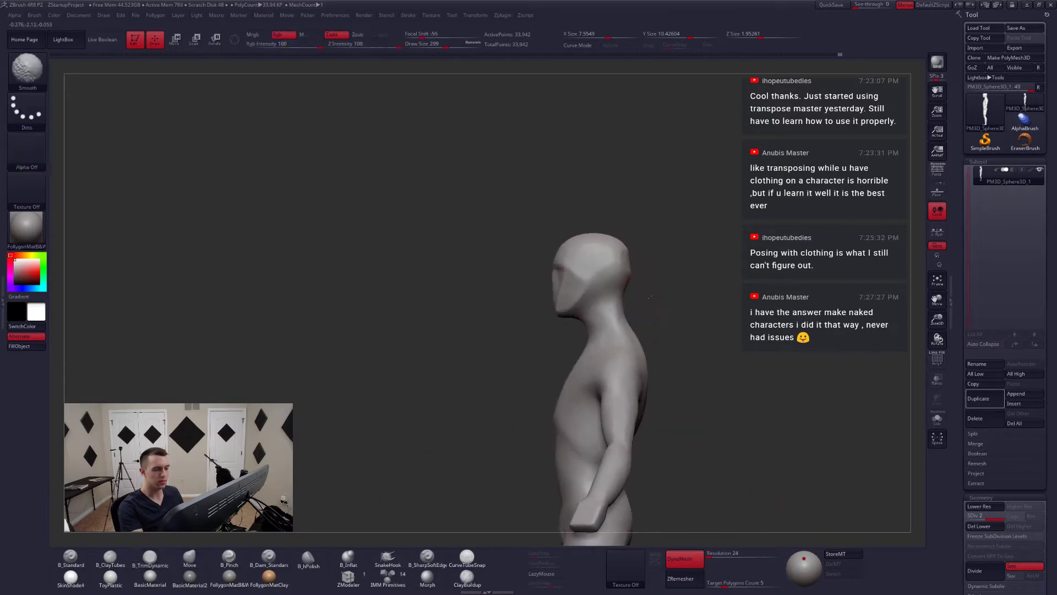
- Tighten the plane edges of the head with Pinch at draw size 245 and trim the side of the head with TrimDynamic
mouse_move(622, 300)
alt+right_down()
mouse_move(649, 306)
mouse_move(639, 281)
mouse_move(637, 317)
mouse_move(636, 297)
alt+right_up()
key(b)
key(p)
key(i)
key(space)
drag(639, 273, 635, 274)
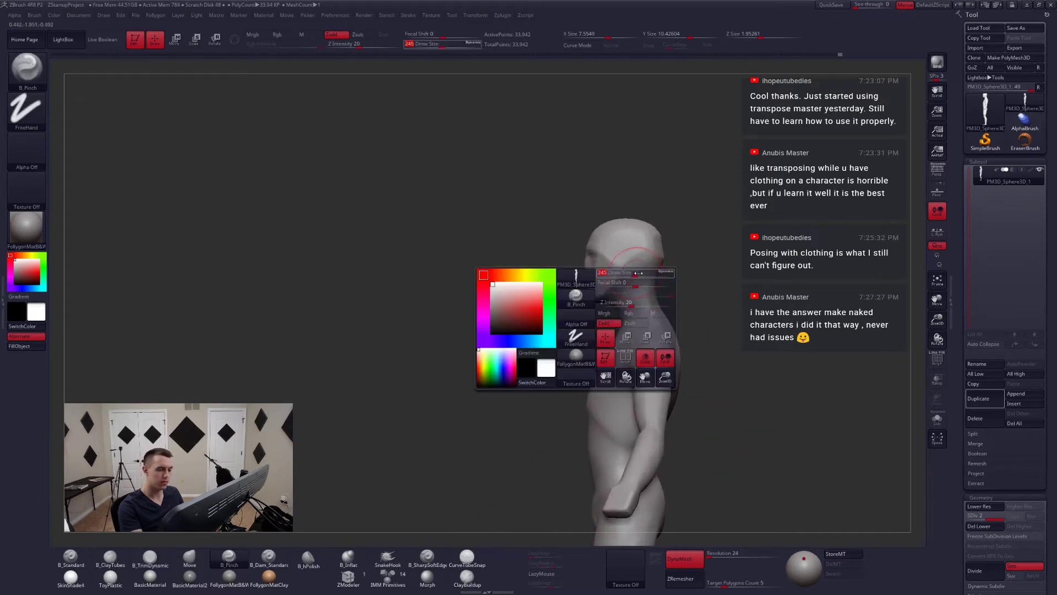
key(b)
key(t)
key(d)
mouse_move(635, 275)
right_down()
mouse_move(656, 325)
mouse_move(604, 284)
right_up()
- Build up the side neck muscles from behind the jaw to the collarbone with ClayTubes and smooth them
key(b)
key(c)
key(t)
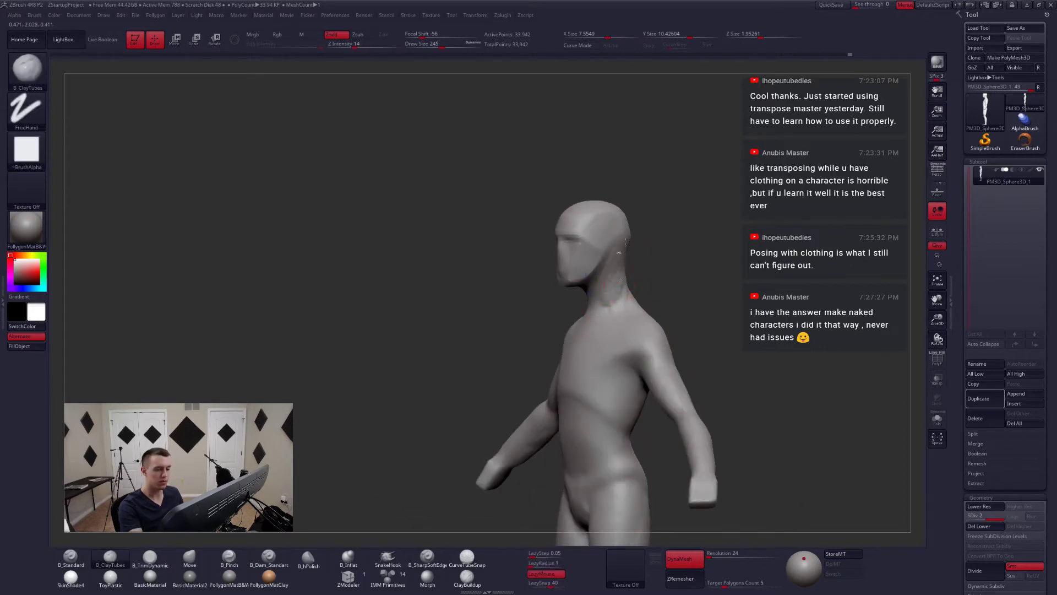
shift+drag(618, 304, 606, 304)
mouse_move(603, 308)
right_down()
mouse_move(655, 318)
mouse_move(599, 315)
mouse_move(588, 300)
right_up()
- Carve the collarbone line and the notch at the base of the neck with Dam_Standard, adjusting the area with Move
key(5)
key(6)
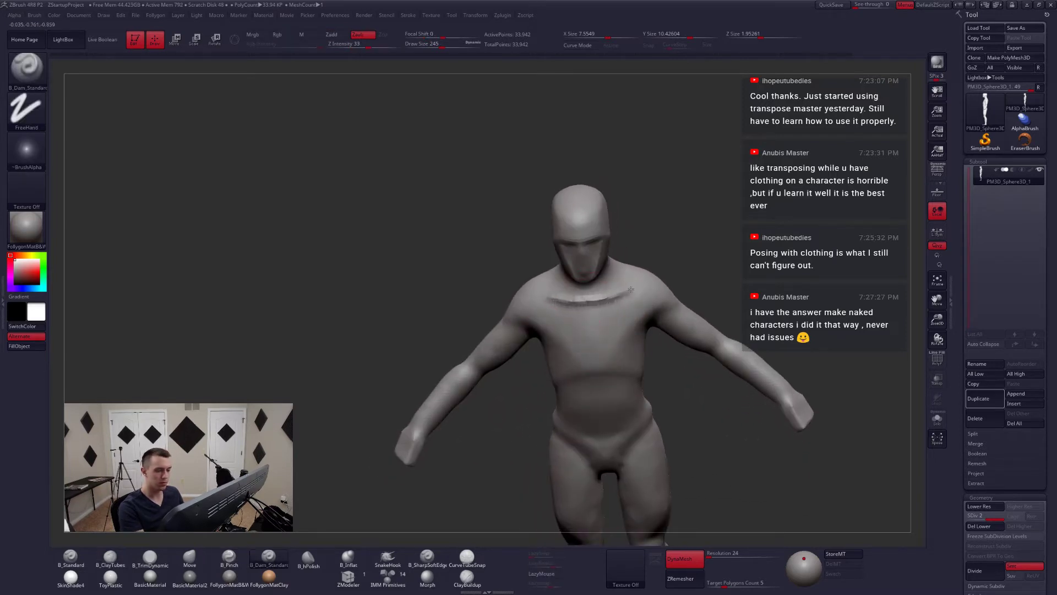
drag(638, 284, 647, 282)
right_drag(633, 297, 603, 286)
key(4)
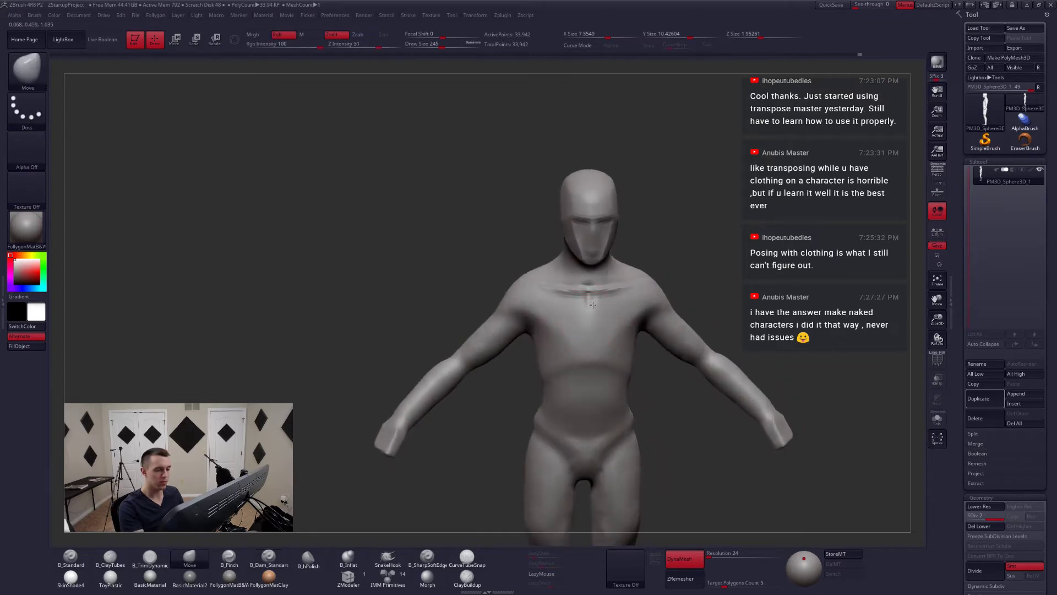
right_drag(590, 299, 578, 314)
key(6)
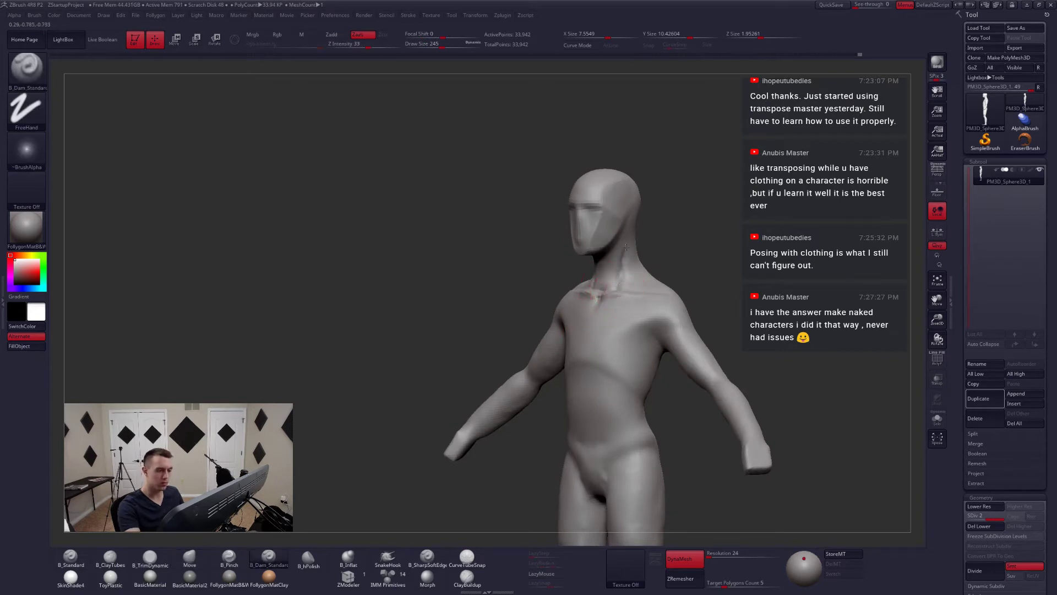
- Define the neck muscles down to the collarbones with ClayTubes and Dam_Standard at draw size 245
key(2)
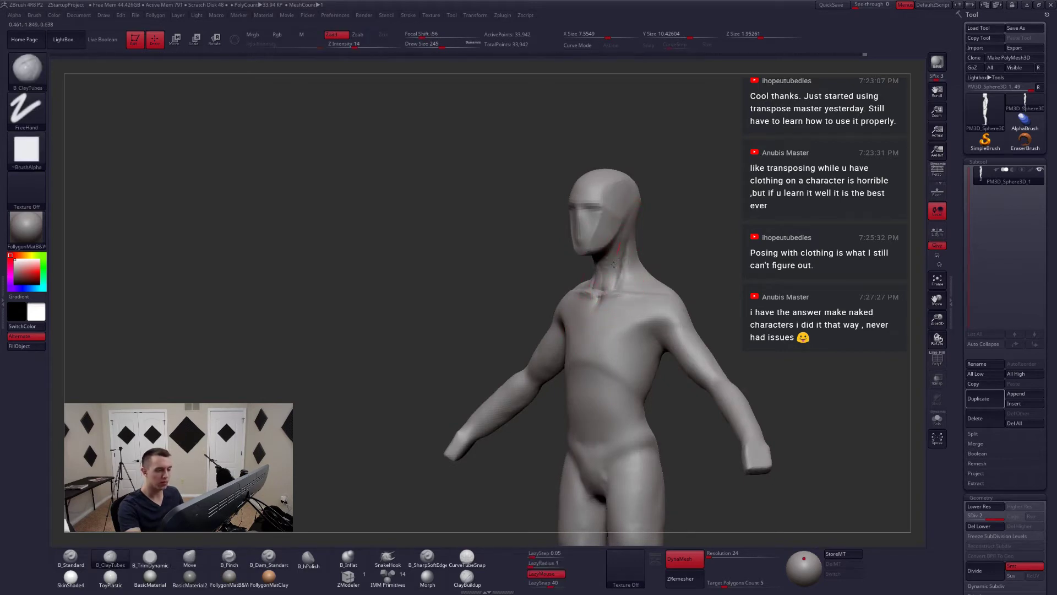
mouse_move(604, 295)
right_down()
mouse_move(633, 300)
mouse_move(596, 289)
mouse_move(633, 275)
right_up()
key(5)
key(6)
drag(582, 260, 595, 287)
mouse_move(598, 286)
right_down()
mouse_move(564, 274)
mouse_move(608, 275)
mouse_move(627, 332)
mouse_move(619, 300)
right_up()
key(shift)
- Adjust the neck and upper torso profile with the Move brush at draw sizes 324 and 408
key(2)
key(4)
key(space)
drag(608, 298, 614, 298)
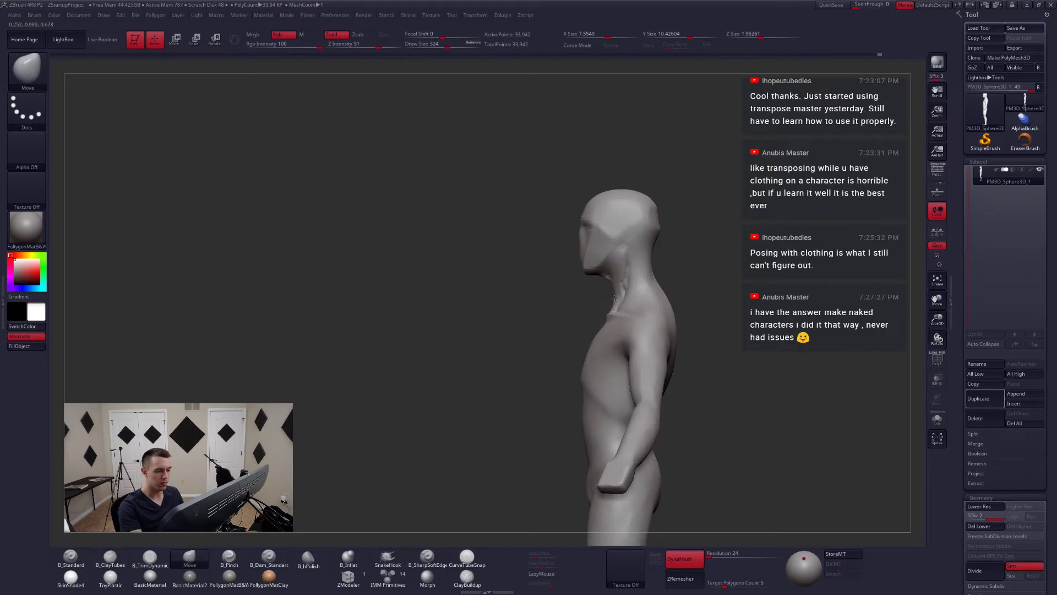
ctrl+right_drag(650, 306, 645, 278)
key(space)
drag(620, 333, 627, 334)
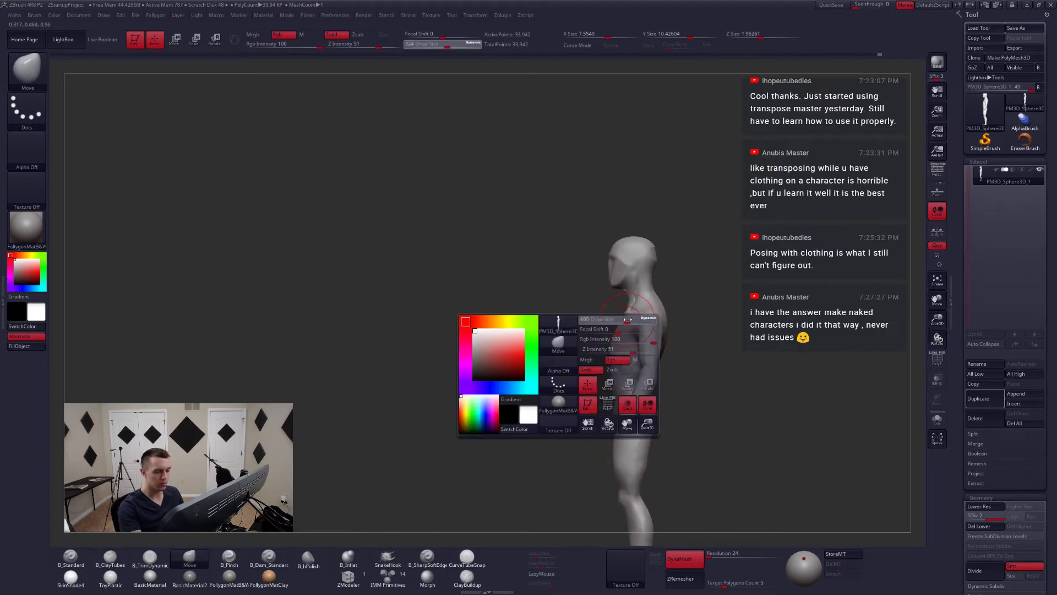
right_drag(627, 317, 669, 319)
- Turn on perspective for the view of the whole figure
alt+right_drag(630, 378, 633, 333)
alt+right_drag(689, 410, 757, 303)
click(936, 174)
right_drag(623, 345, 586, 378)
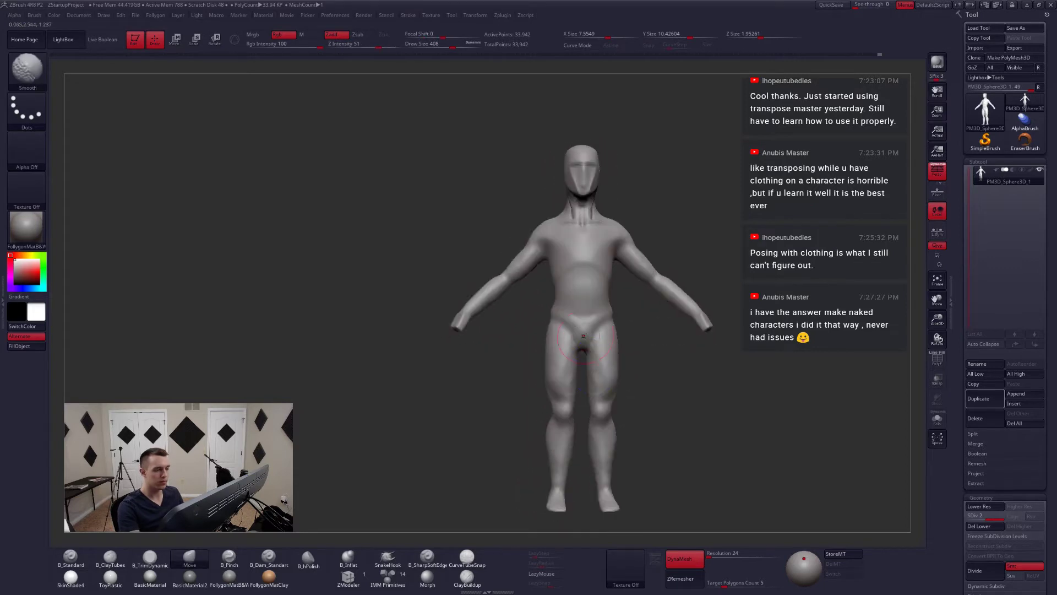
mouse_move(501, 281)
alt+right_down()
mouse_move(500, 325)
mouse_move(573, 323)
mouse_move(605, 353)
alt+right_up()
- Build up the trapezius between the neck and shoulders with ClayTubes, starting at draw size 408 and reducing it
key(2)
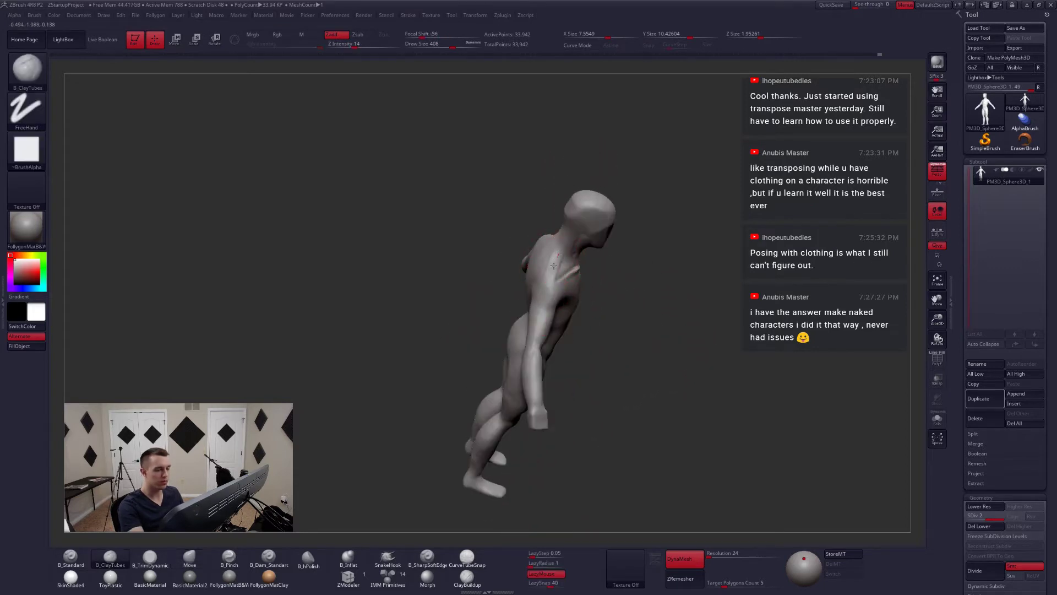
right_drag(553, 262, 551, 241)
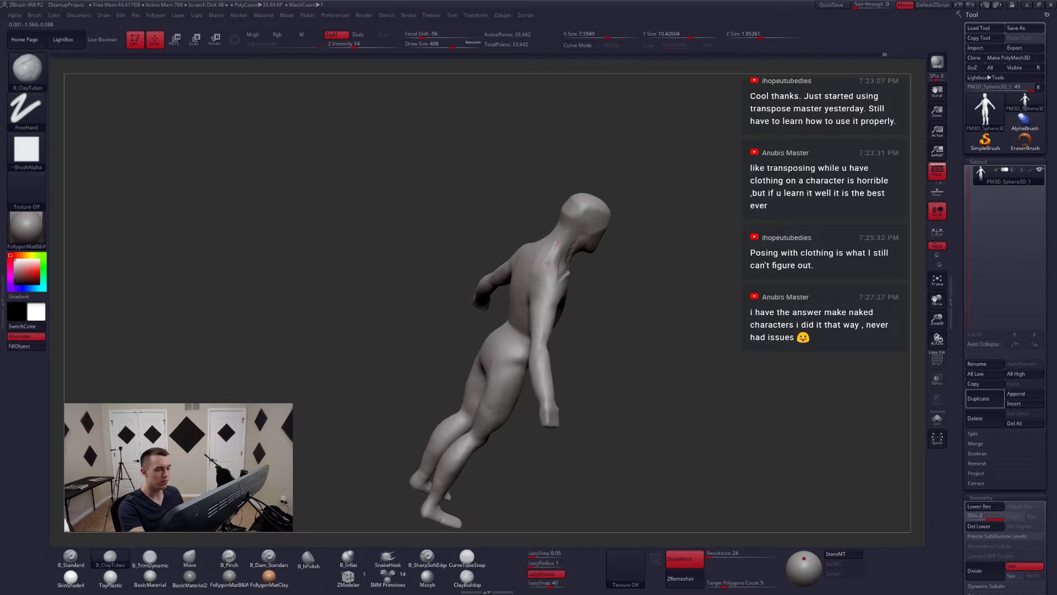
mouse_move(544, 280)
right_down()
mouse_move(593, 270)
mouse_move(606, 289)
mouse_move(594, 314)
right_up()
key(space)
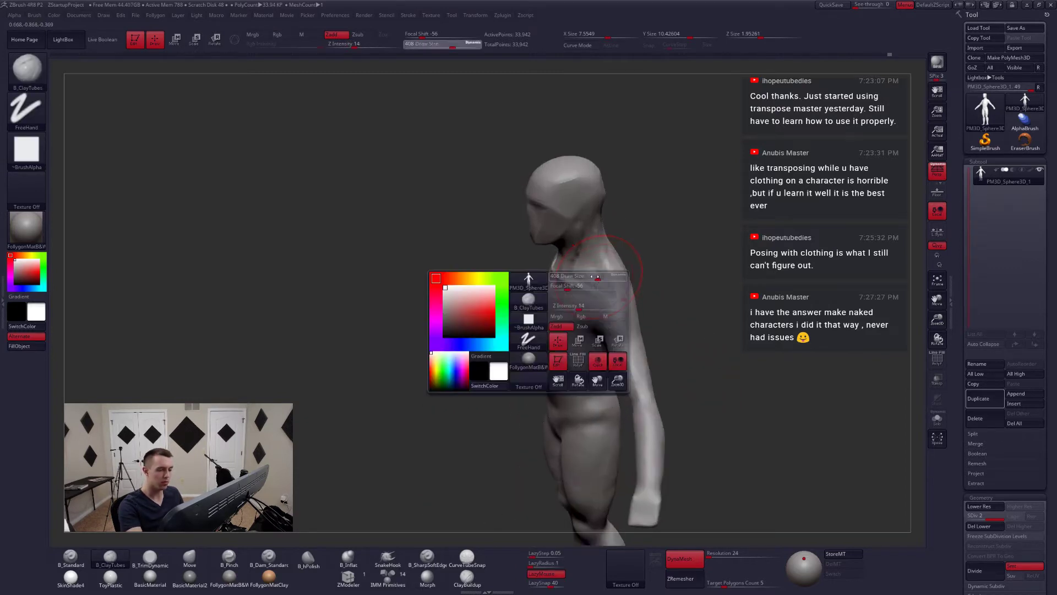
drag(592, 289, 581, 289)
mouse_move(596, 281)
right_down()
mouse_move(584, 287)
mouse_move(616, 303)
mouse_move(612, 315)
mouse_move(623, 311)
mouse_move(594, 279)
mouse_move(626, 267)
mouse_move(618, 222)
right_up()
- Adjust the neck with the Move brush and add muscle volume behind the jaw with ClayTubes at draw size 212
key(b)
key(m)
key(v)
key(b)
key(c)
key(t)
key(space)
click(611, 255)
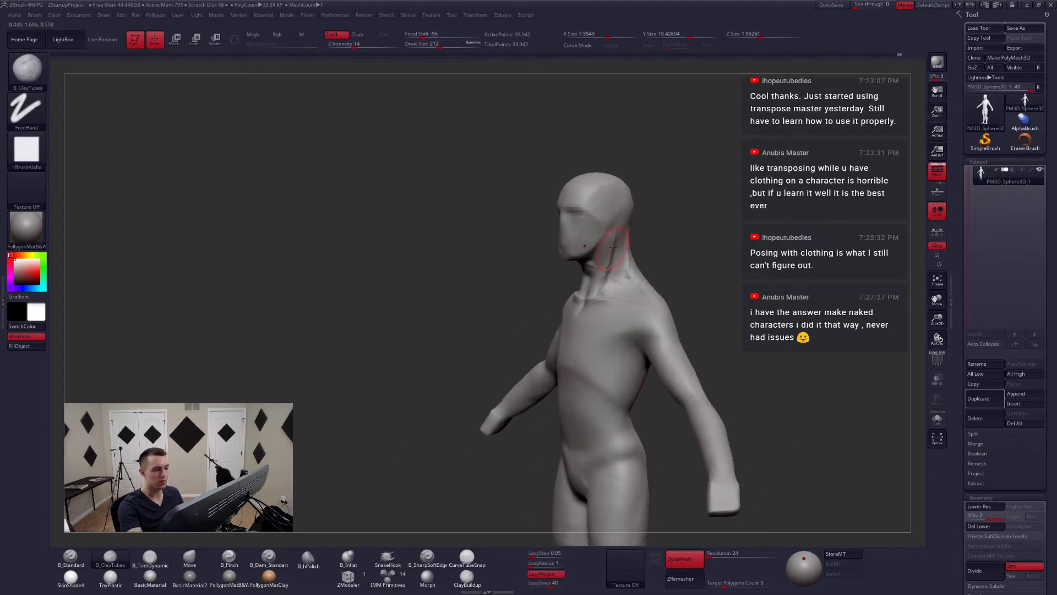
- Carve the hollows above the collarbones out to the shoulders with Dam_Standard at draw size 212
mouse_move(599, 287)
right_down()
mouse_move(603, 330)
mouse_move(593, 321)
right_up()
key(b)
key(d)
key(s)
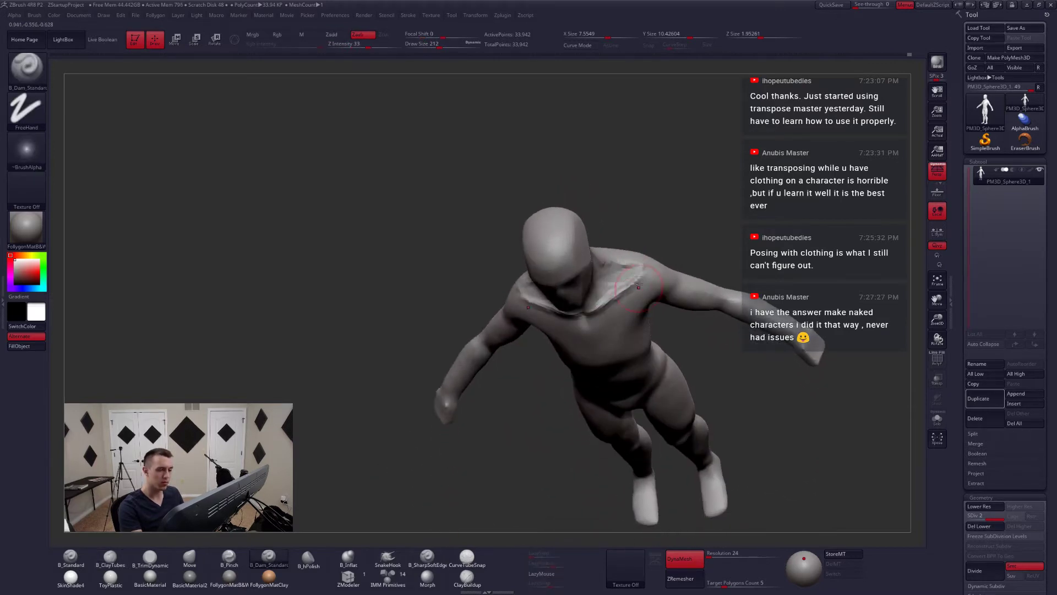
- Build up the shoulder and deltoid at the top of the arm with ClayTubes at draw size 212
right_drag(642, 276, 653, 315)
key(b)
key(c)
key(t)
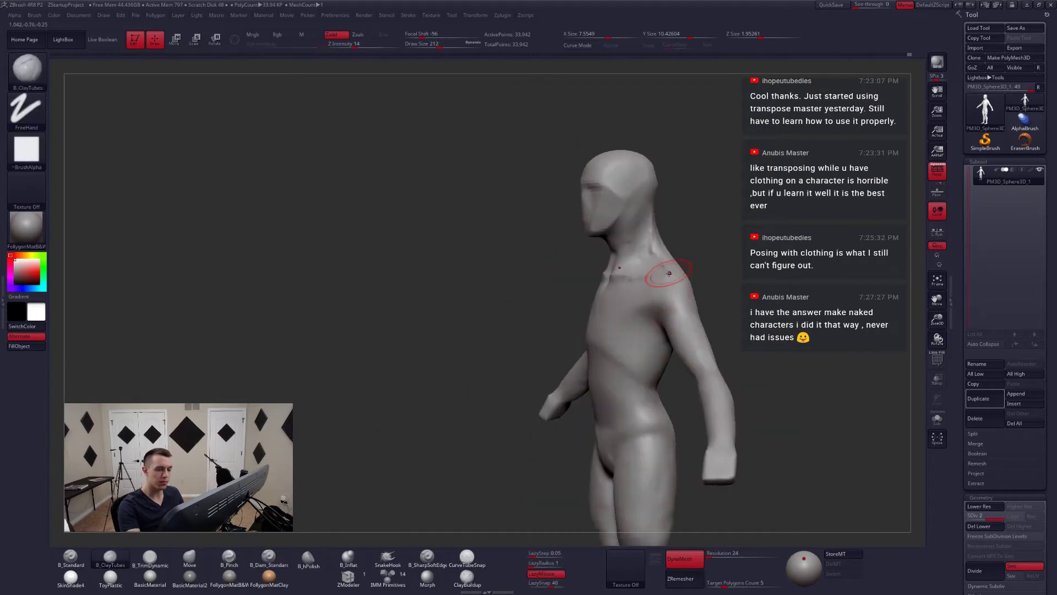
drag(684, 332, 684, 337)
right_drag(685, 325, 663, 317)
drag(698, 264, 695, 316)
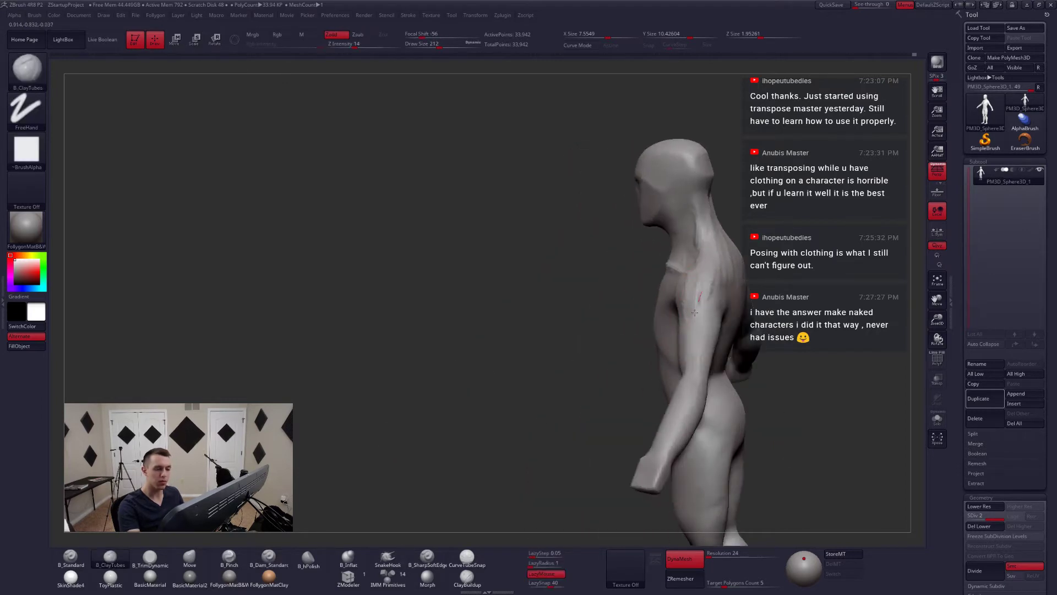
- Build up the deltoid volume on both shoulders with ClayTubes strokes
right_drag(702, 308, 669, 325)
drag(736, 273, 727, 288)
mouse_move(727, 287)
right_down()
mouse_move(738, 283)
mouse_move(721, 287)
mouse_move(720, 309)
mouse_move(684, 318)
mouse_move(594, 318)
right_up()
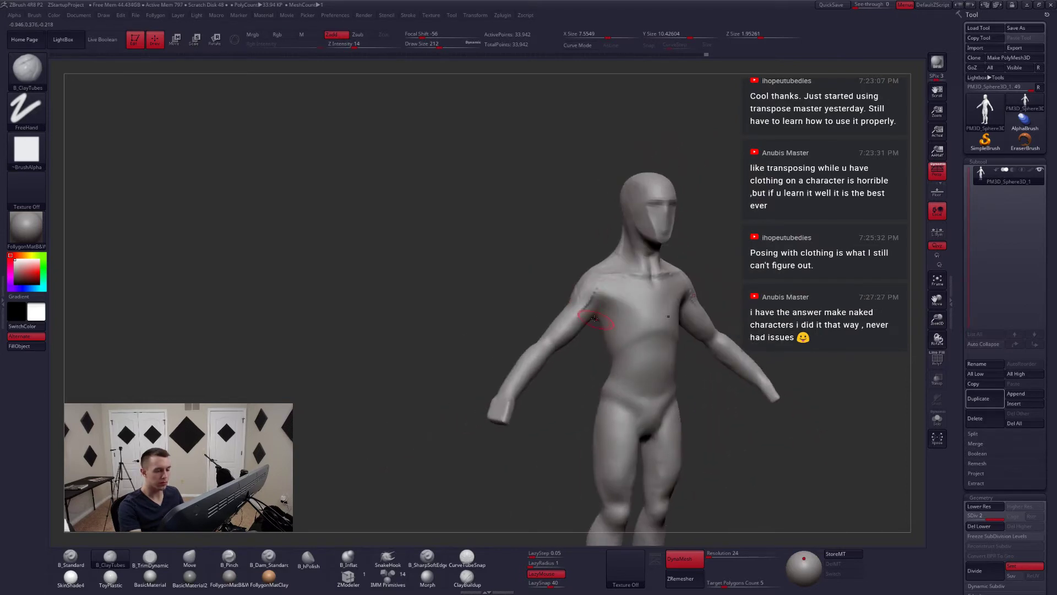
drag(598, 278, 600, 287)
alt+right_drag(600, 287, 604, 325)
- Carve the crease between the front of the deltoid and the chest with the Dam_Standard brush
key(3)
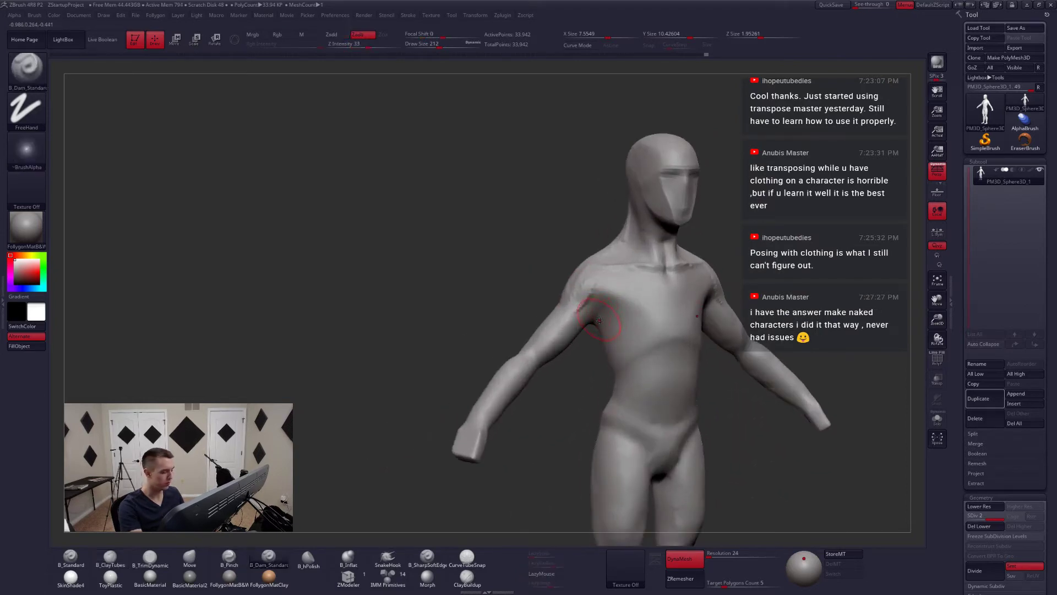
drag(604, 271, 603, 286)
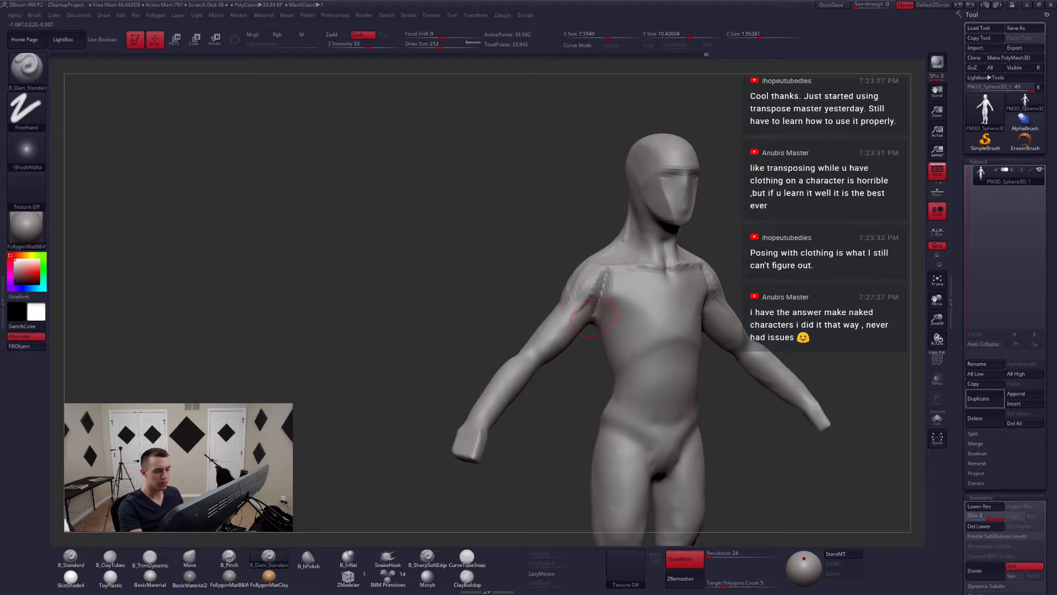
mouse_move(594, 315)
right_down()
mouse_move(669, 325)
mouse_move(673, 309)
mouse_move(671, 333)
mouse_move(697, 366)
mouse_move(643, 331)
right_up()
- Isolate the armpit area with a lasso mask, adjust it with a vertical Transpose Move line, and clear the mask
key(ctrl)
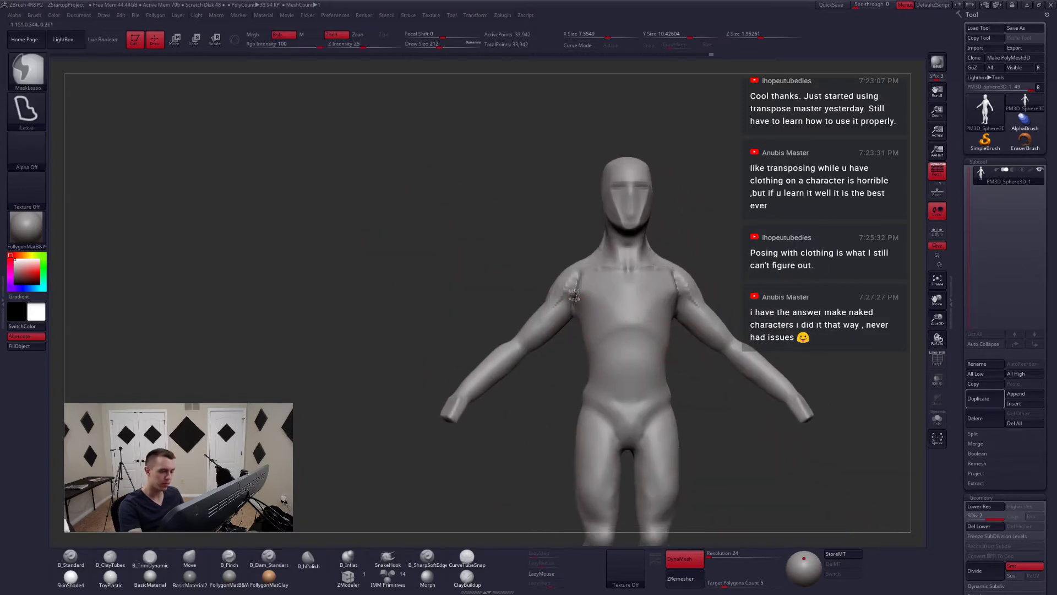
mouse_move(579, 349)
ctrl+mouse_down()
mouse_move(576, 377)
mouse_move(575, 353)
ctrl+mouse_up()
ctrl+click(574, 344)
alt+right_drag(574, 344, 575, 302)
key(w)
drag(572, 256, 572, 344)
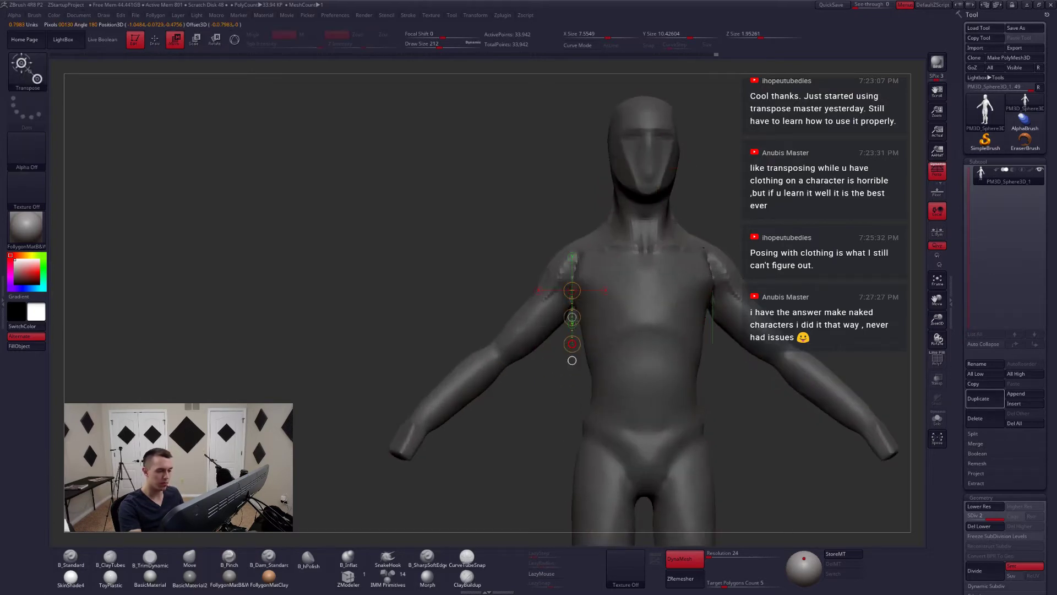
key(q)
alt+right_drag(608, 357, 575, 279)
ctrl+drag(708, 413, 682, 445)
alt+right_drag(708, 415, 696, 375)
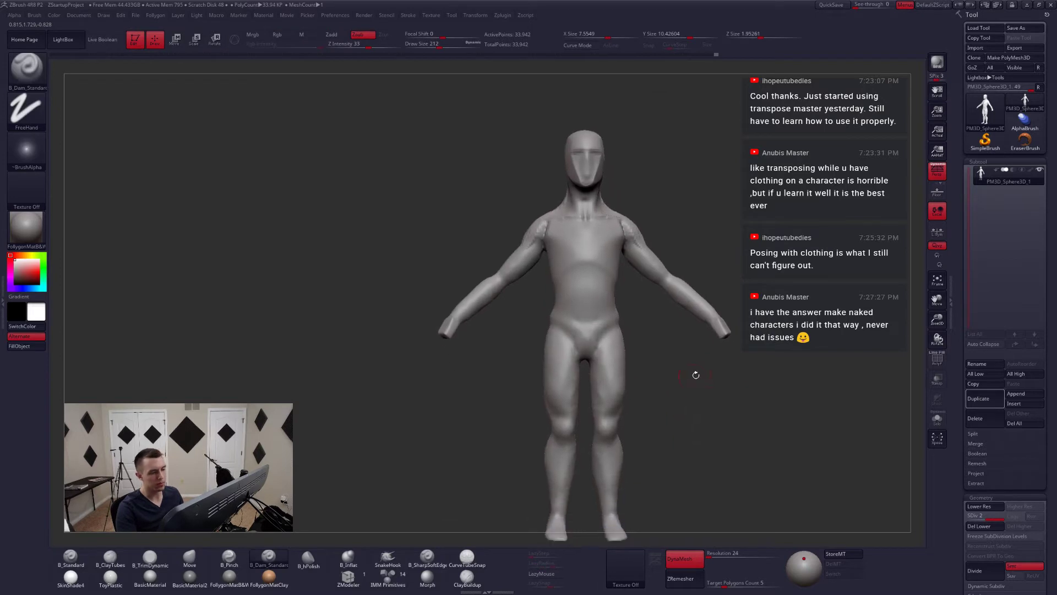
- Set the DynaMesh resolution to 48 and remesh the figure
drag(696, 374, 720, 373)
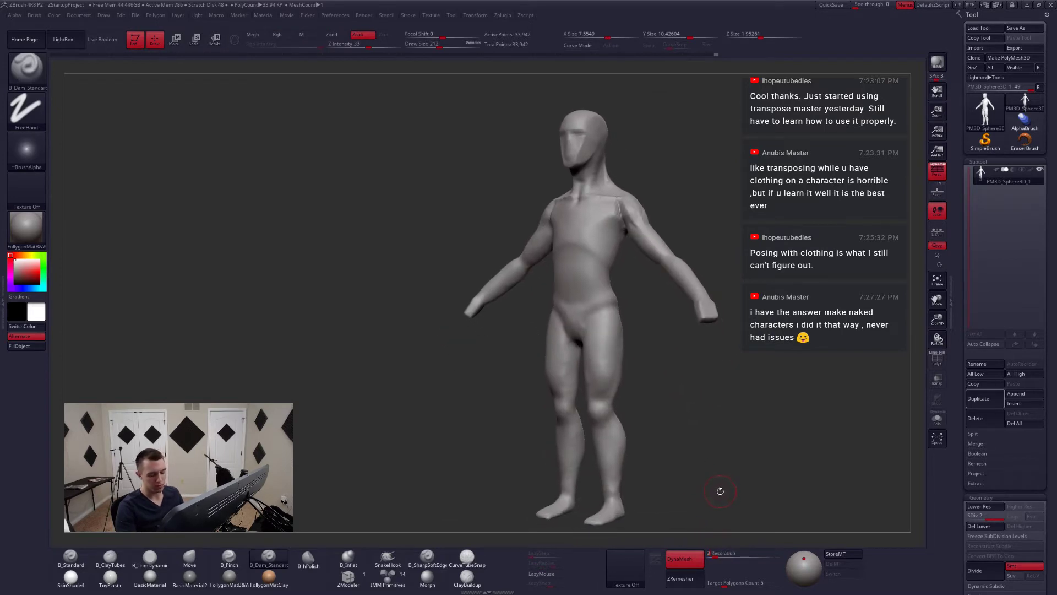
click(720, 554)
key(ctrl+shift)
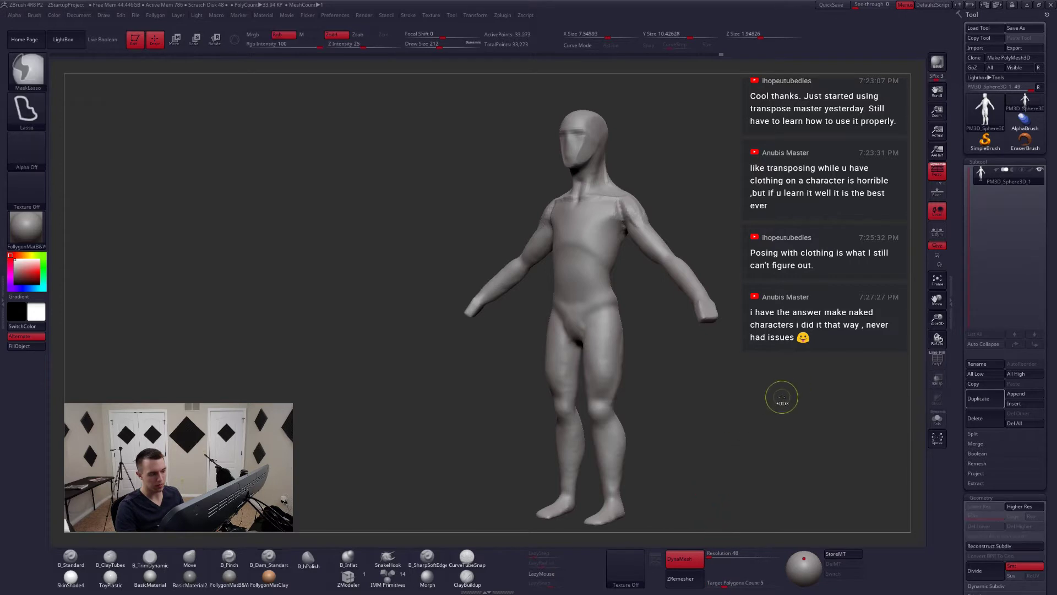
ctrl+drag(716, 414, 715, 416)
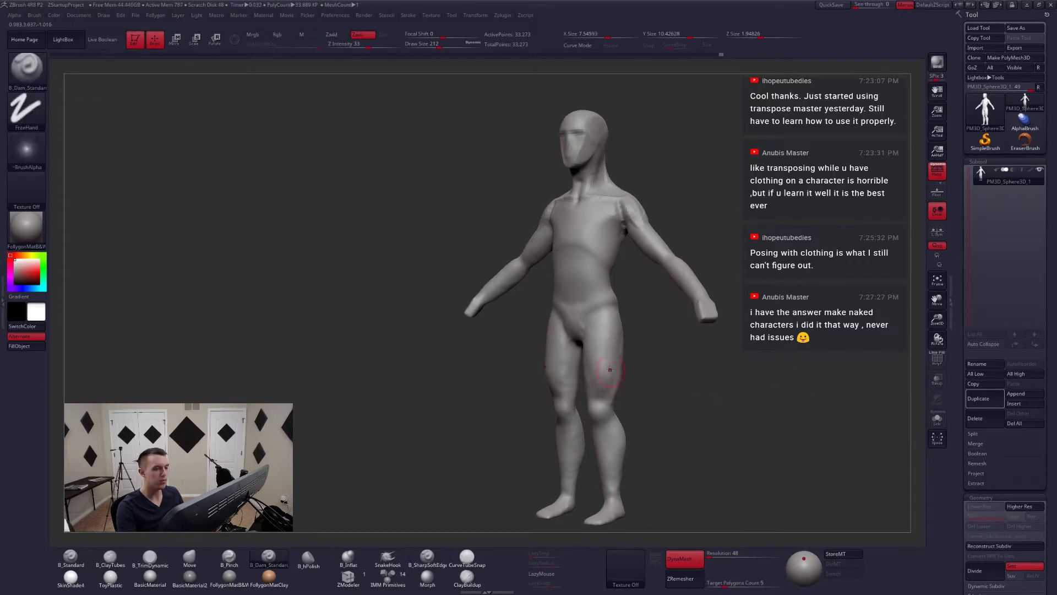
- Build up the upper arm muscles with ClayTubes strokes
drag(495, 352, 556, 341)
key(2)
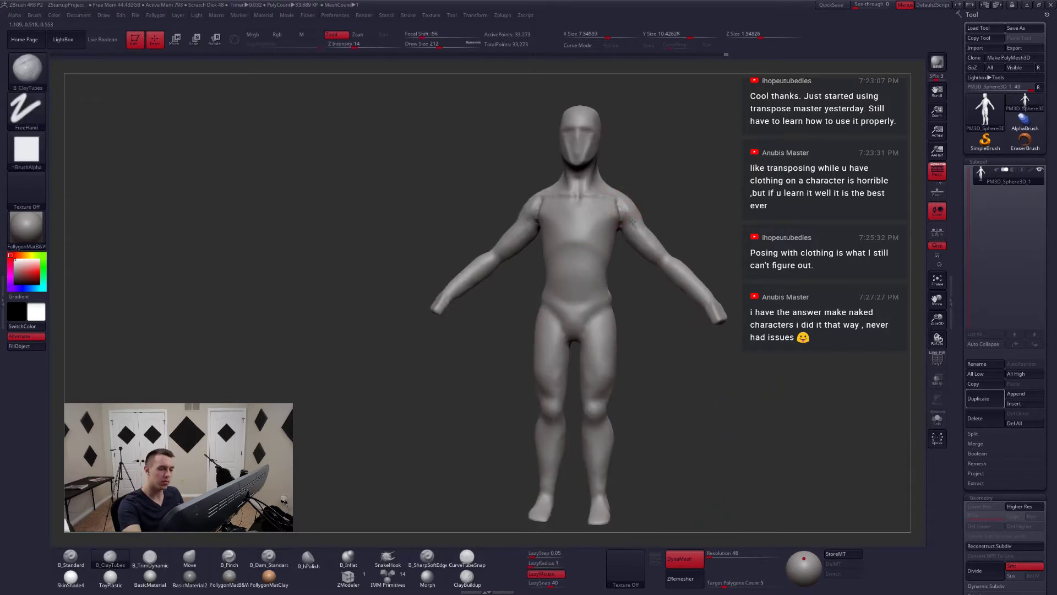
mouse_move(683, 231)
mouse_down()
mouse_move(614, 228)
mouse_move(708, 232)
mouse_up()
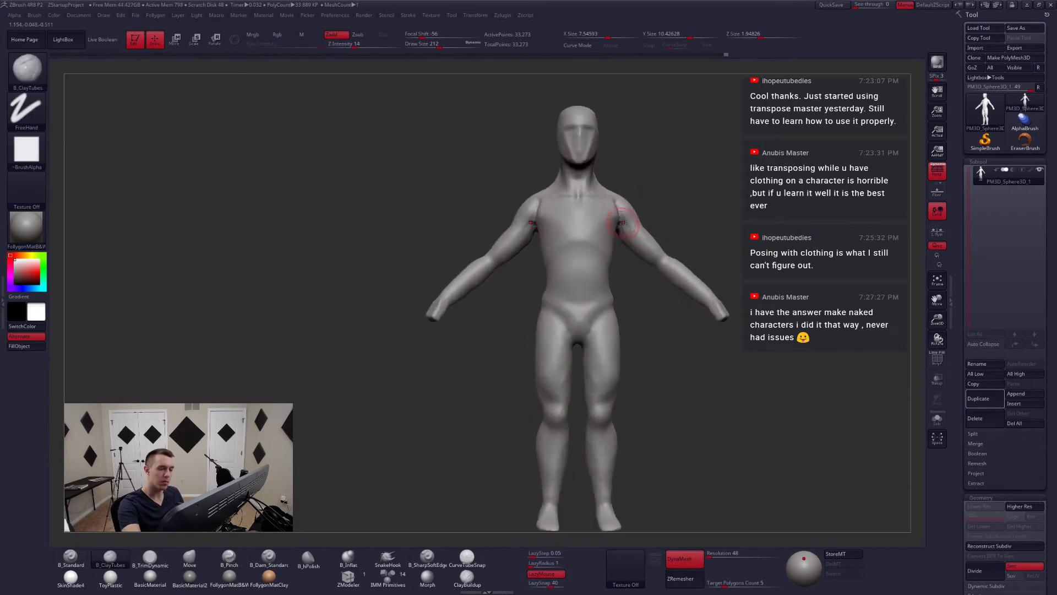
alt+drag(641, 271, 644, 295)
- Isolate the forearms with an inverted lasso mask and widen their outline from the front using the Move brush at draw size 324
key(4)
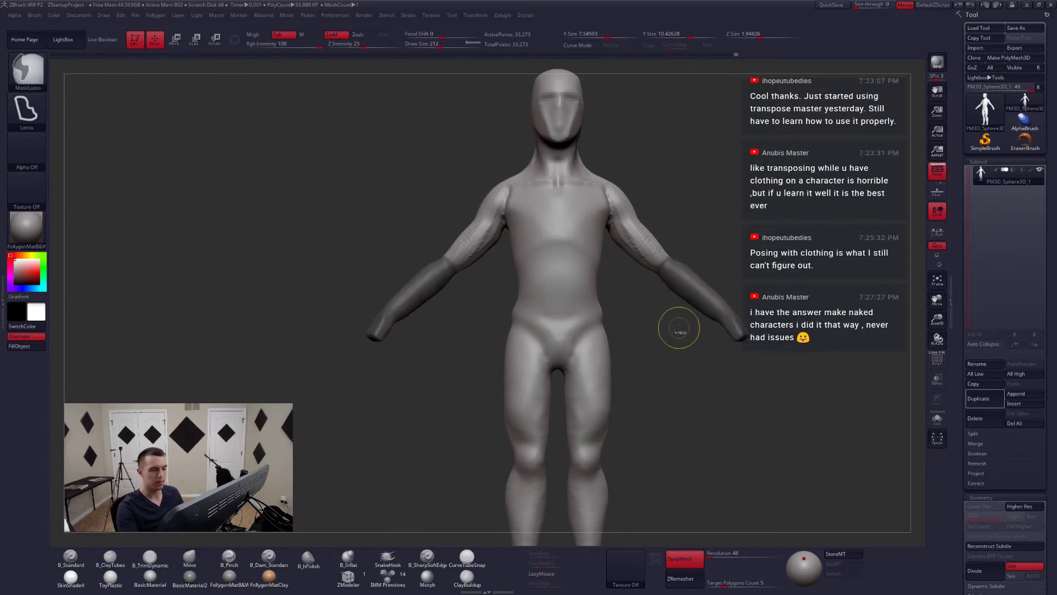
key(space)
drag(694, 320, 697, 321)
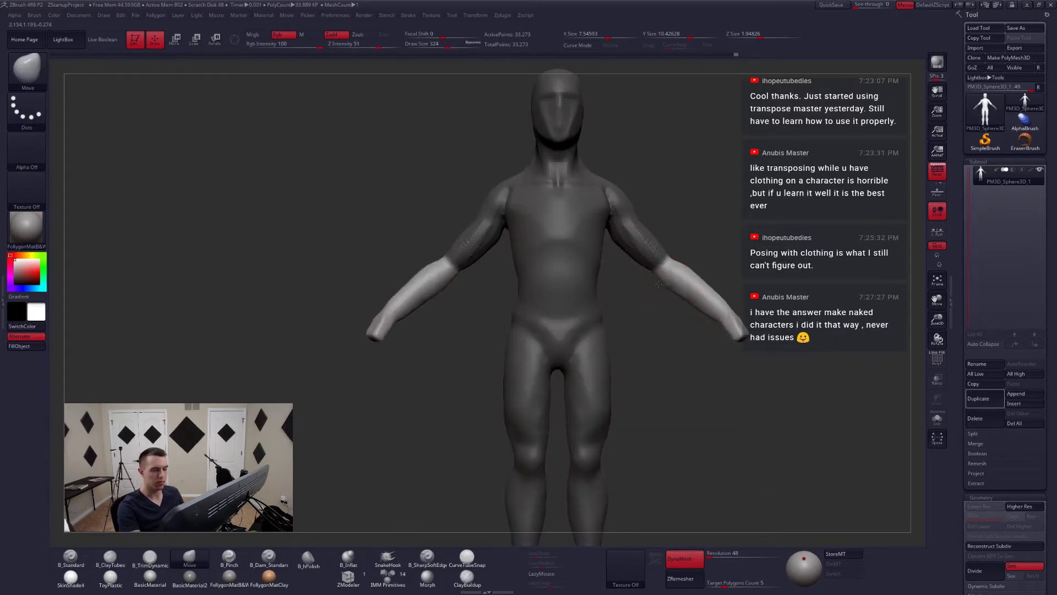
drag(681, 298, 695, 304)
mouse_move(616, 358)
ctrl+right_down()
mouse_move(569, 335)
mouse_move(642, 370)
ctrl+right_up()
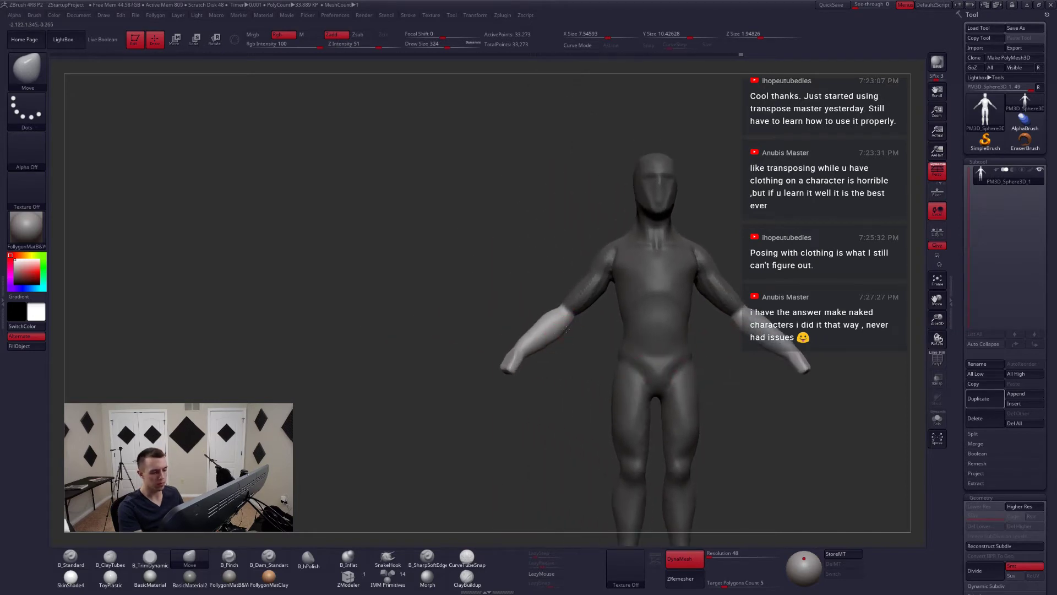
ctrl+right_drag(565, 342, 550, 342)
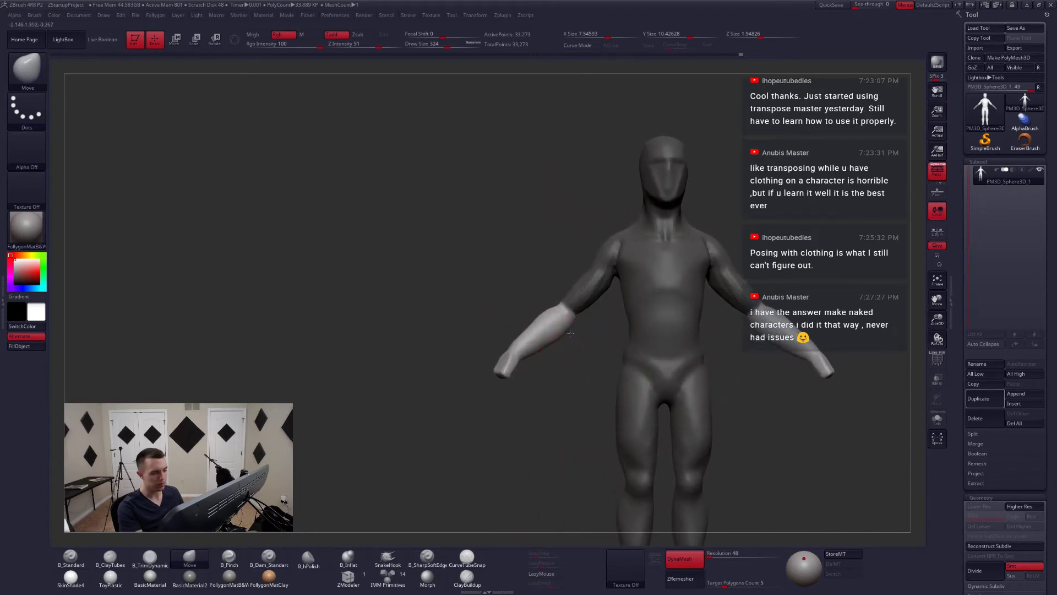
- Reshape the forearms from the side and back with the Move brush at draw size 468, and clear the mask
key(space)
key(shift)
right_drag(534, 331, 600, 392)
alt+right_drag(548, 419, 549, 384)
key(space)
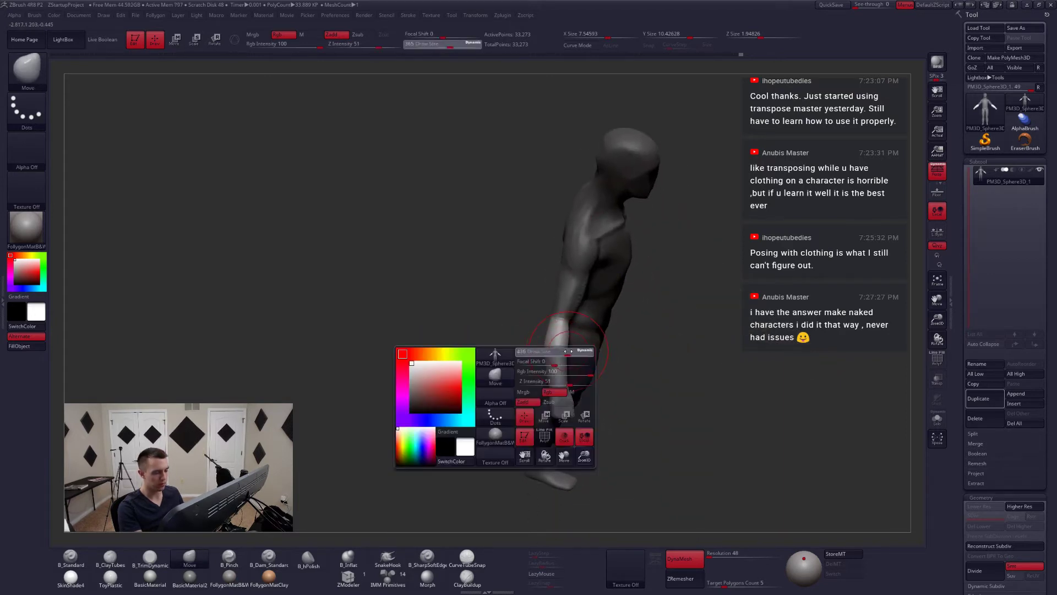
drag(559, 354, 566, 353)
drag(552, 357, 562, 355)
right_drag(562, 368, 610, 350)
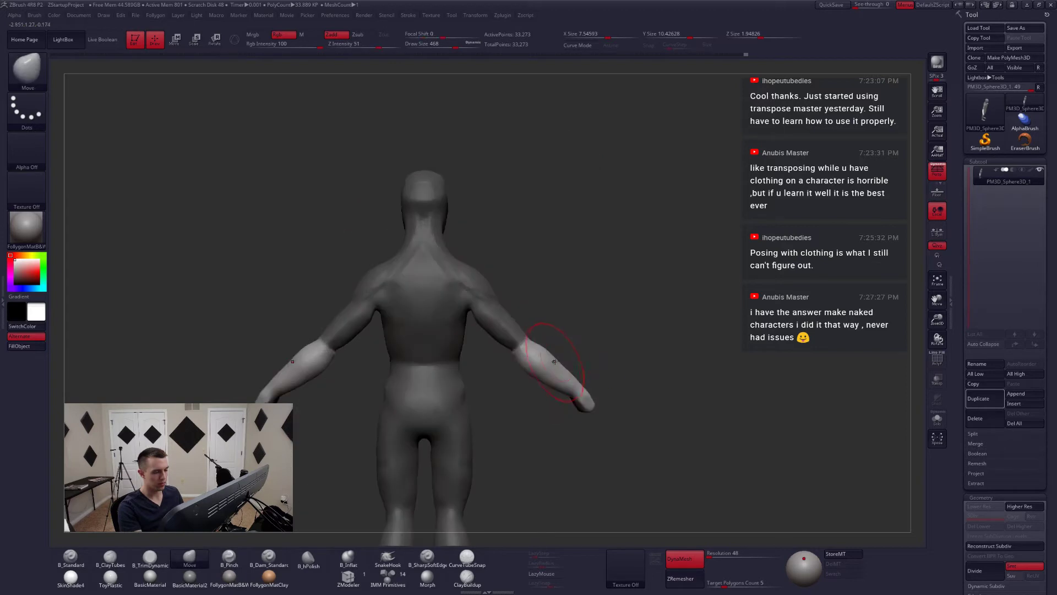
key(space)
drag(561, 355, 554, 355)
alt+right_drag(565, 343, 608, 333)
ctrl+drag(609, 325, 617, 333)
- Block in the upper back around the shoulder blades and mid-back with ClayTubes at draw size 344
key(2)
mouse_move(548, 310)
right_down()
mouse_move(568, 317)
mouse_move(551, 314)
right_up()
alt+right_drag(478, 360, 555, 324)
right_drag(564, 361, 537, 363)
mouse_move(535, 323)
mouse_down()
mouse_move(517, 280)
mouse_move(536, 279)
mouse_up()
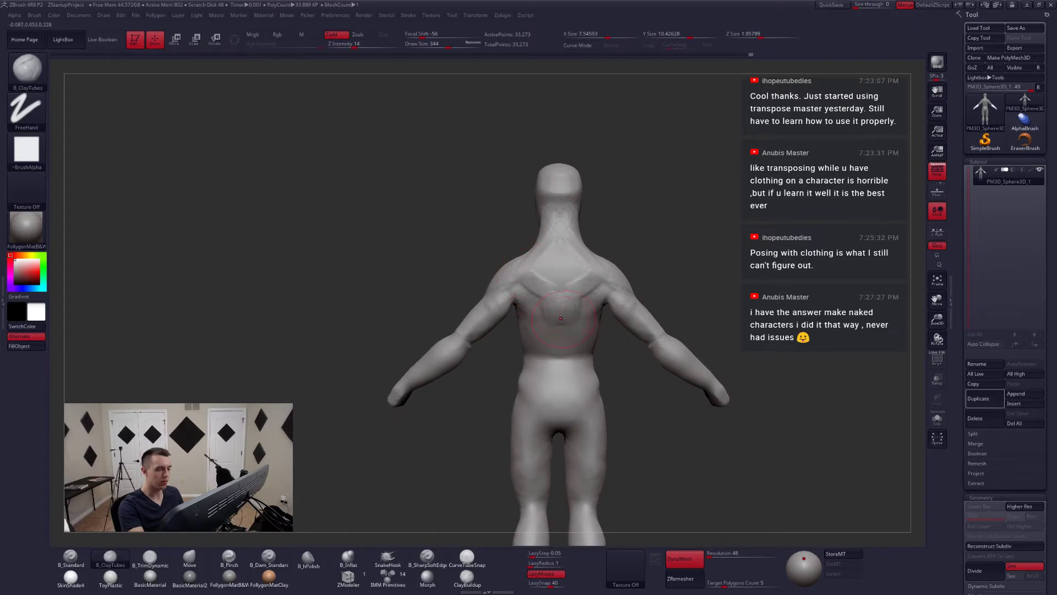
right_drag(560, 318, 534, 275)
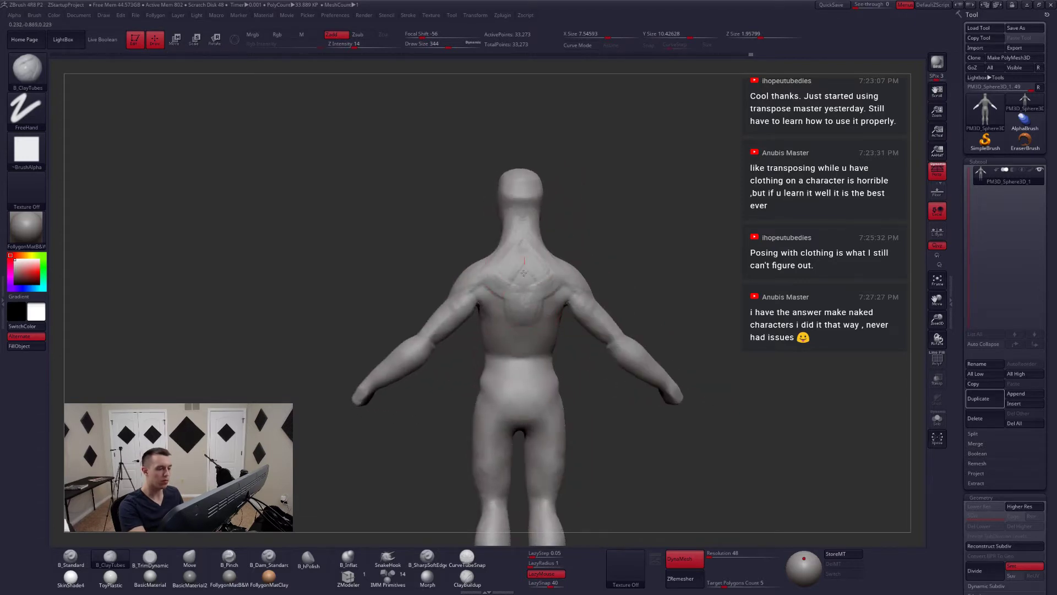
- Carve the spine groove from the back of the neck down the upper back with Dam_Standard at draw size 344
key(5)
key(6)
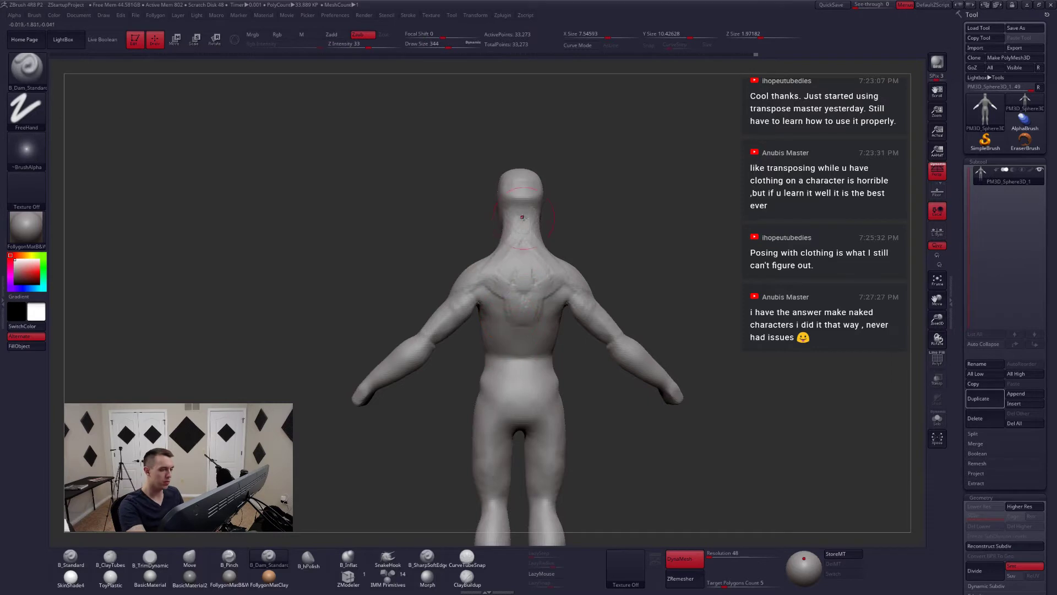
drag(522, 217, 524, 247)
drag(525, 283, 524, 312)
mouse_move(467, 330)
right_down()
mouse_move(551, 332)
mouse_move(472, 336)
right_up()
- Refine the spine groove and the creases below the shoulder blades with Dam_Standard at draw size 182
key(space)
drag(542, 285, 535, 285)
alt+right_drag(548, 289, 611, 308)
key(space)
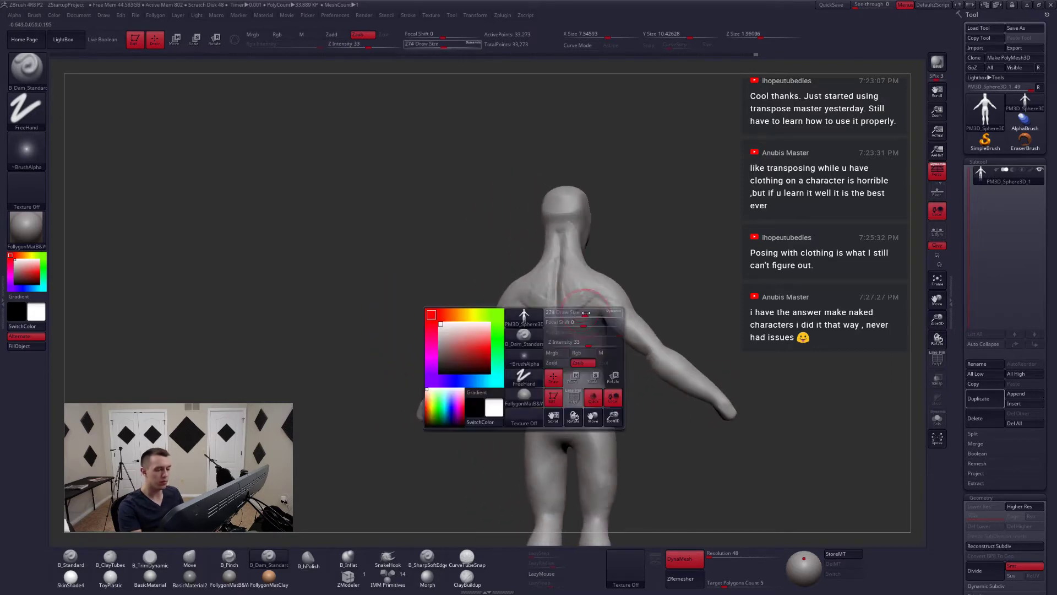
drag(602, 312, 593, 312)
right_drag(620, 306, 600, 301)
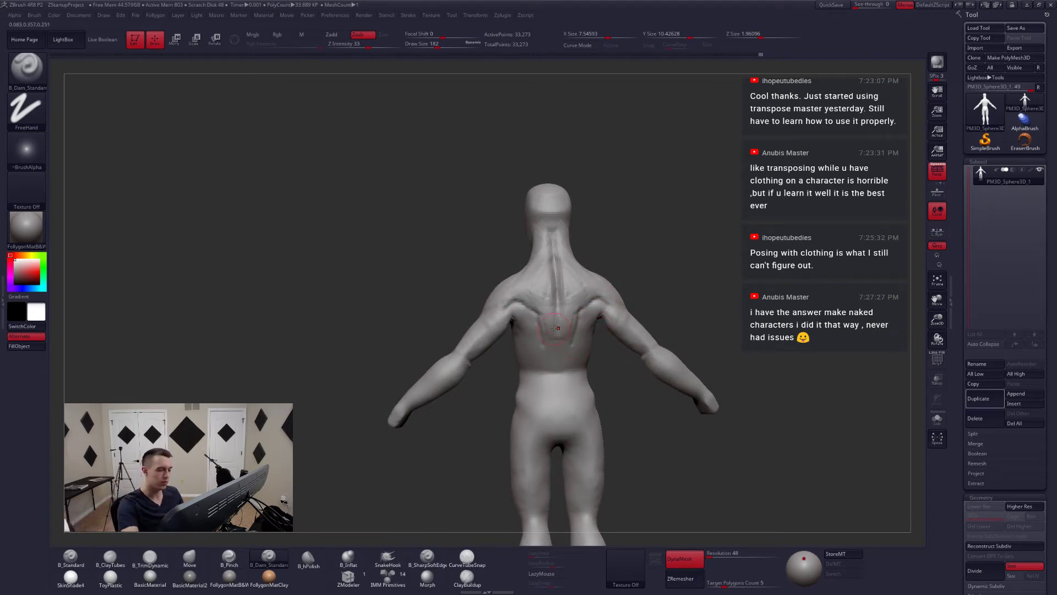
right_drag(568, 384, 559, 356)
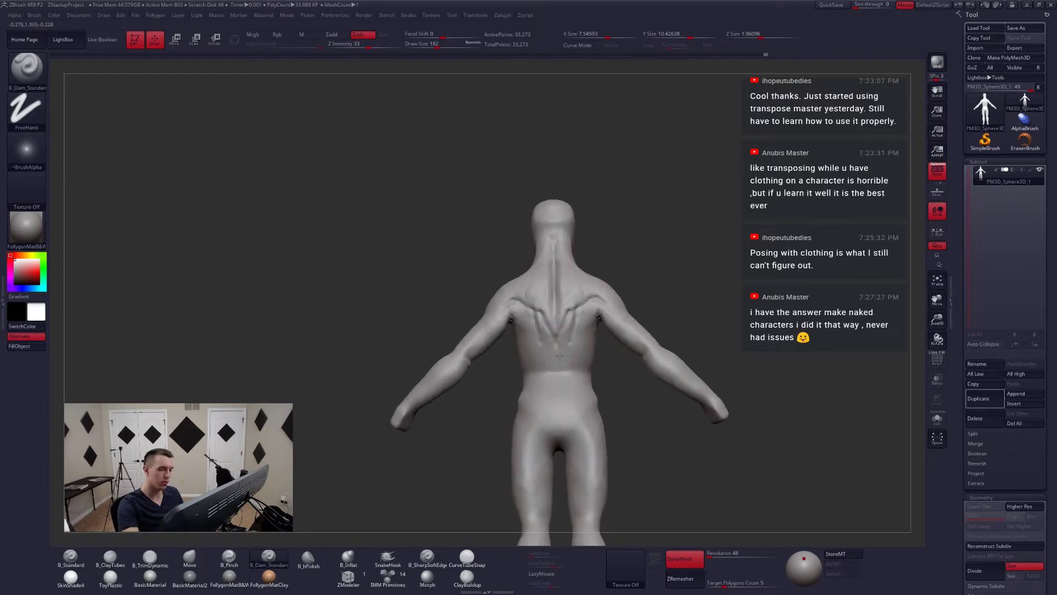
- Add muscle volume beside the spine and below the shoulder blades with ClayTubes strokes
key(2)
drag(574, 310, 560, 350)
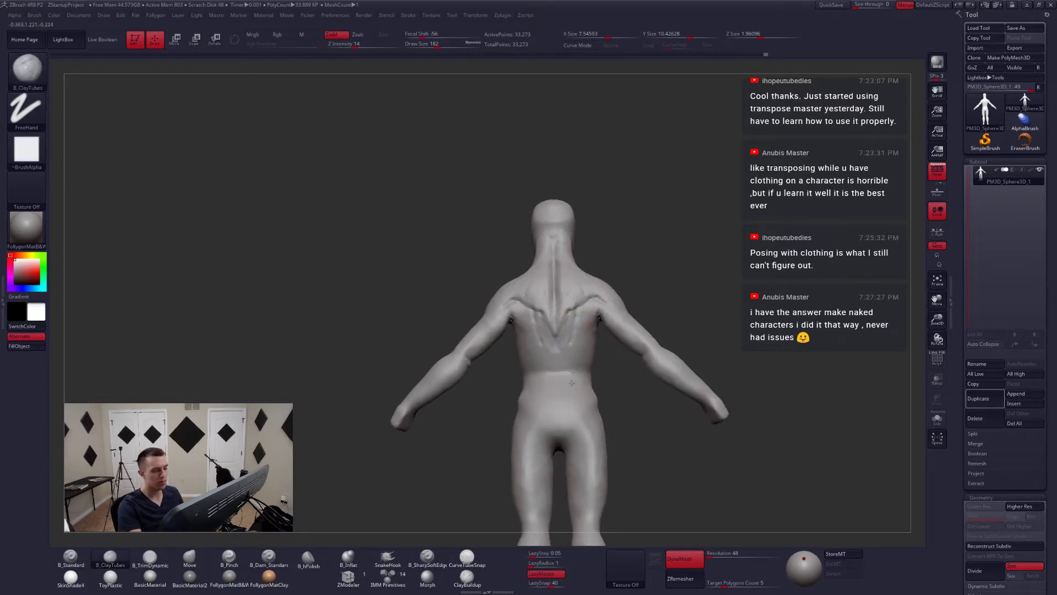
right_drag(571, 382, 552, 384)
drag(590, 303, 576, 318)
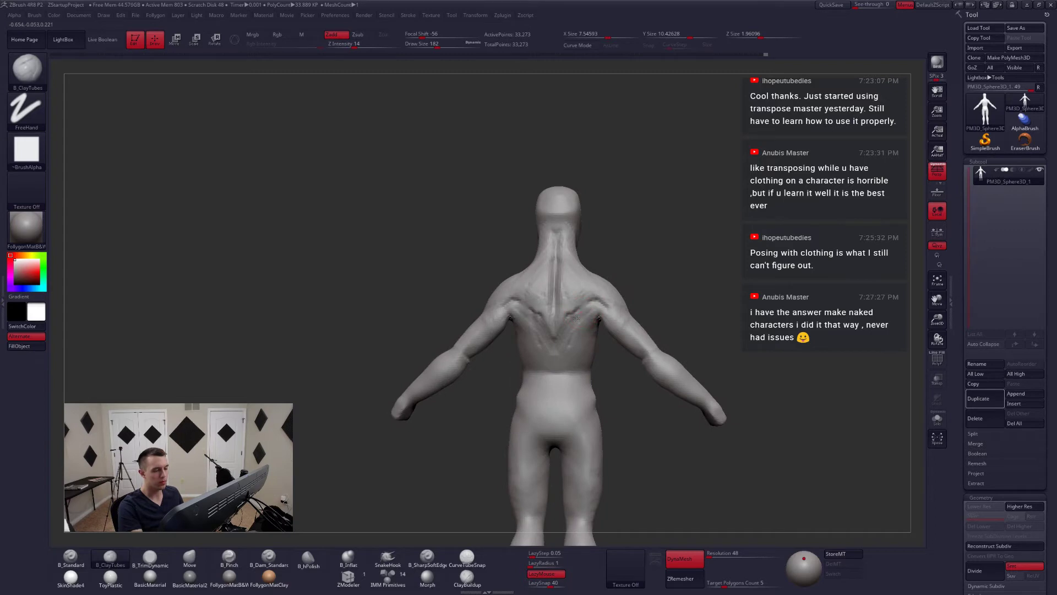
alt+right_drag(551, 384, 573, 349)
- Carve a V-shaped crease on the lower back above the buttocks with the Dam_Standard brush
key(4)
key(5)
key(6)
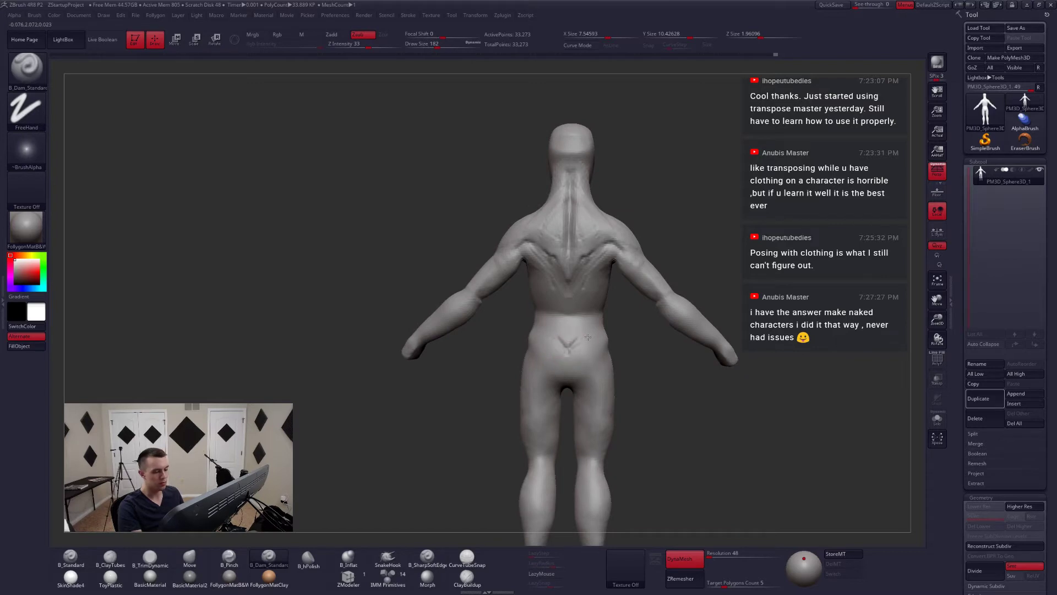
drag(588, 337, 581, 343)
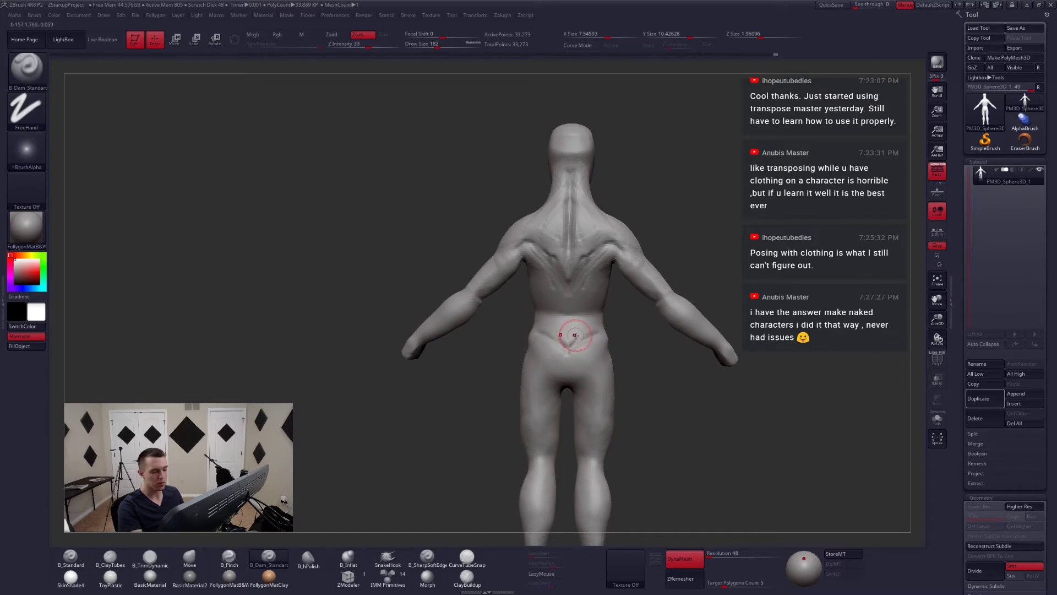
right_drag(568, 353, 588, 335)
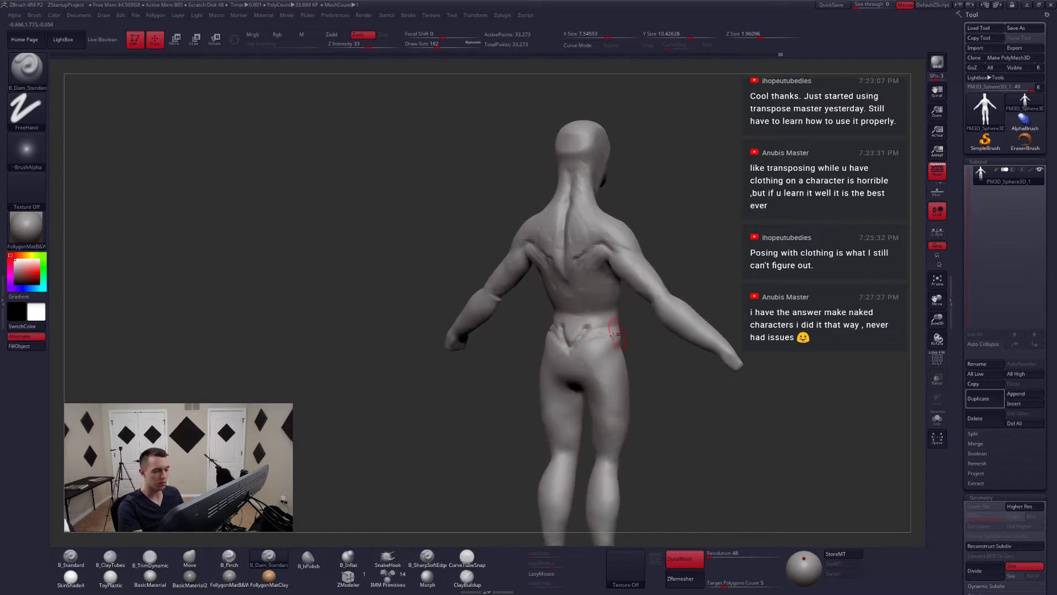
- Deepen the creases between the lower abdomen and the thighs with the Dam_Standard brush
mouse_move(561, 373)
right_down()
mouse_move(621, 355)
mouse_move(543, 346)
mouse_move(589, 350)
mouse_move(560, 352)
right_up()
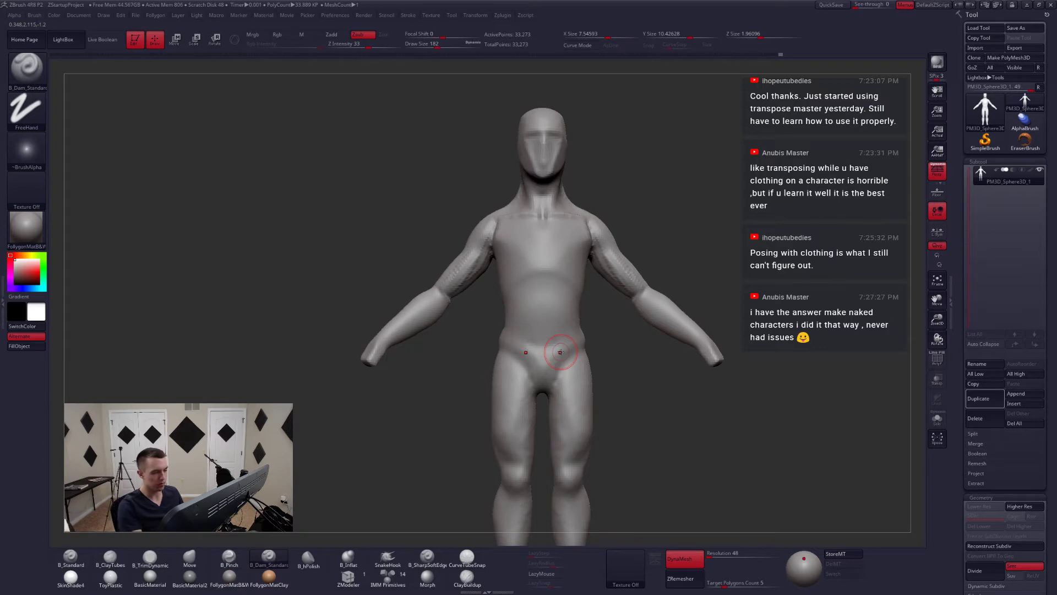
right_drag(559, 353, 592, 328)
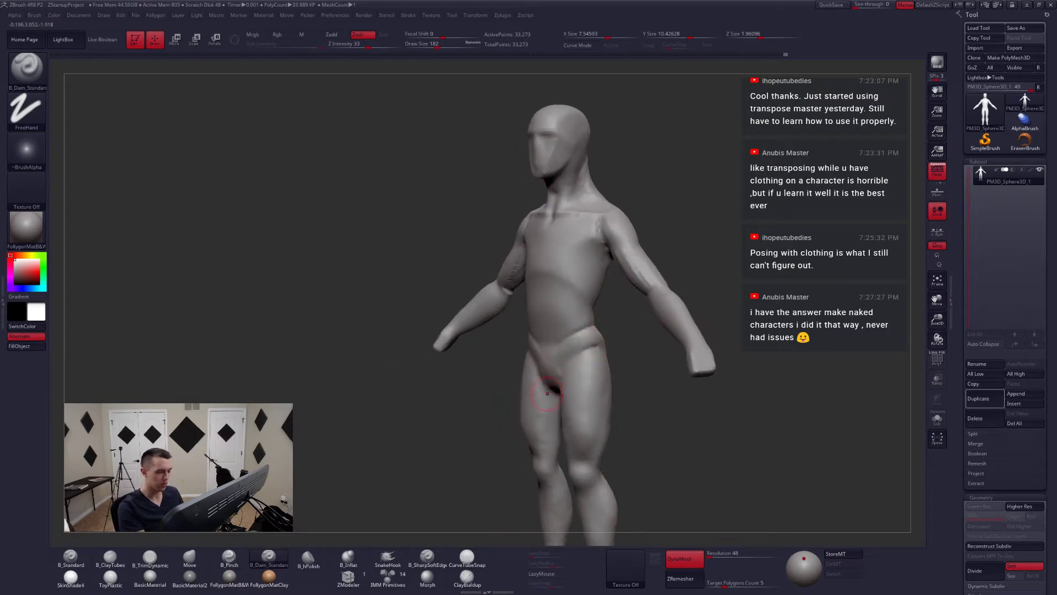
mouse_move(573, 358)
right_down()
mouse_move(544, 355)
mouse_move(560, 350)
right_up()
- Build up the V-shaped lower abdomen and hip muscles with ClayTubes strokes
key(2)
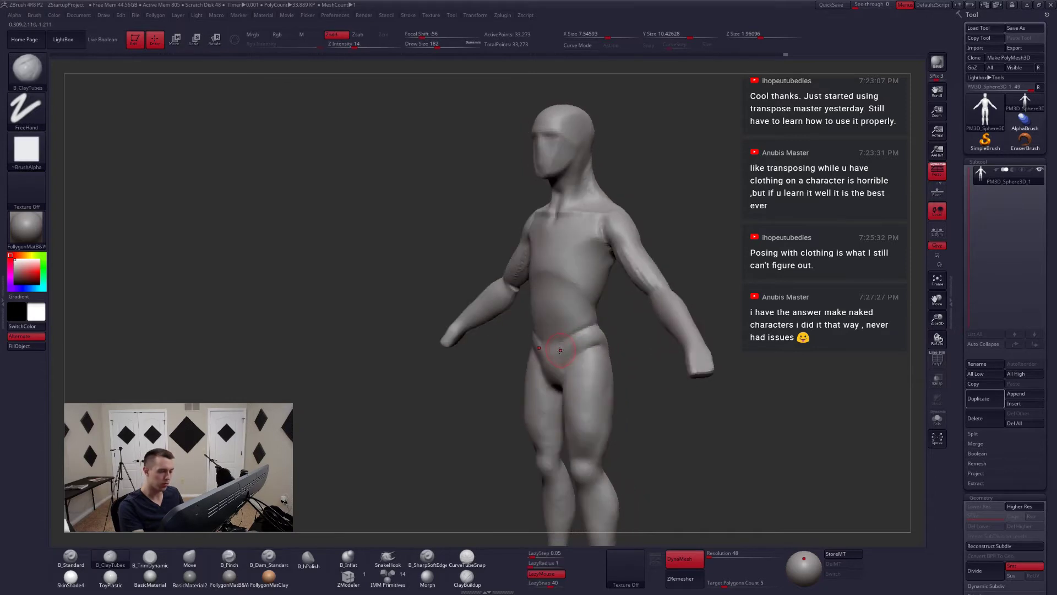
mouse_move(564, 335)
mouse_down()
mouse_move(571, 322)
mouse_move(592, 330)
mouse_up()
mouse_move(592, 330)
right_down()
mouse_move(612, 337)
mouse_move(579, 327)
mouse_move(604, 341)
right_up()
key(4)
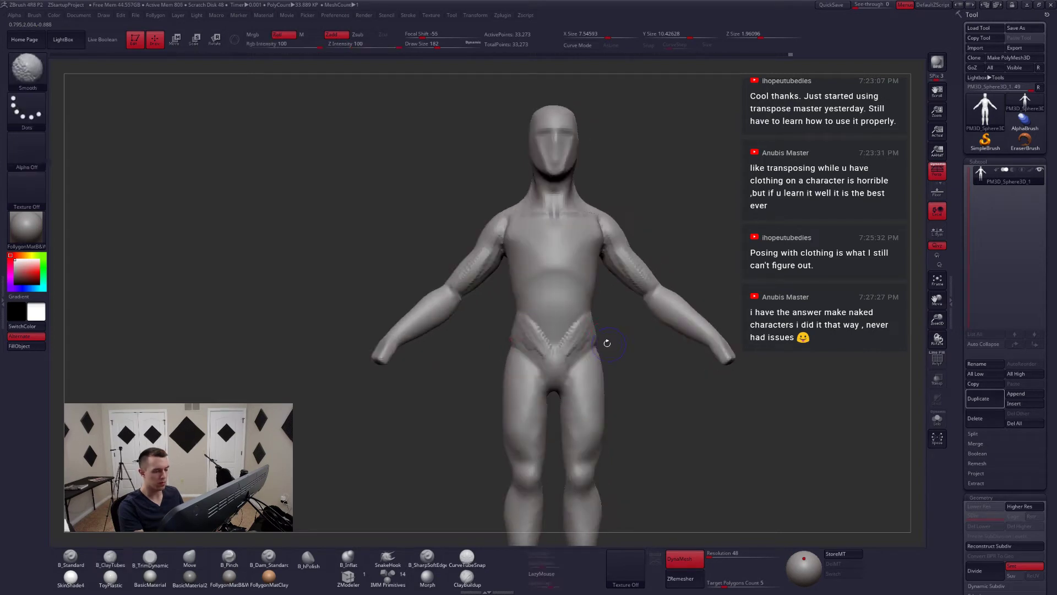
key(2)
- Adjust the side contour of the hips and lower abdomen with the Move brush
key(4)
key(space)
drag(590, 329, 597, 329)
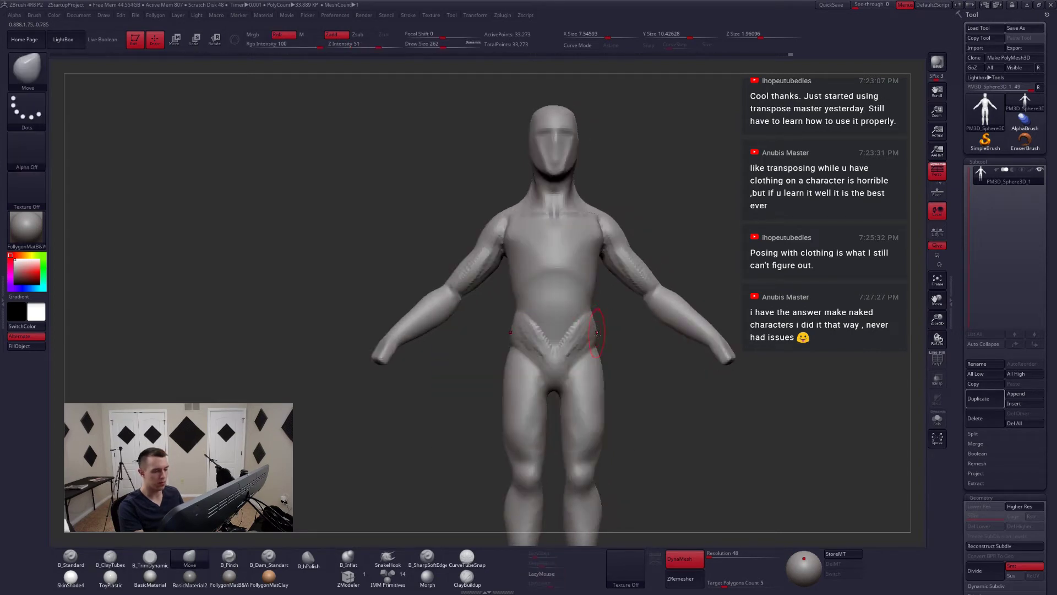
mouse_move(596, 333)
right_down()
mouse_move(576, 334)
mouse_move(573, 348)
right_up()
key(2)
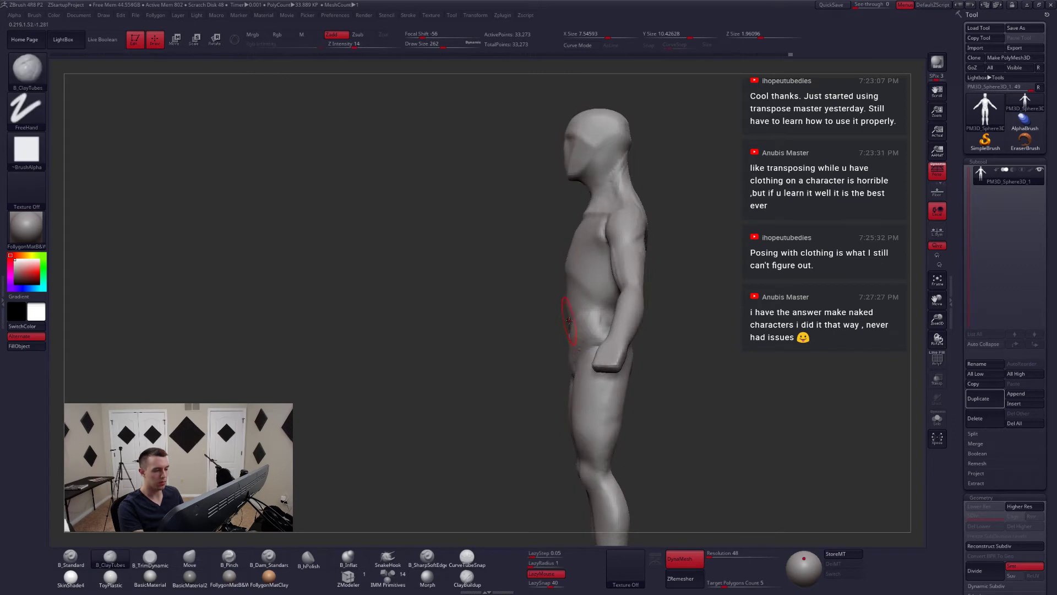
key(4)
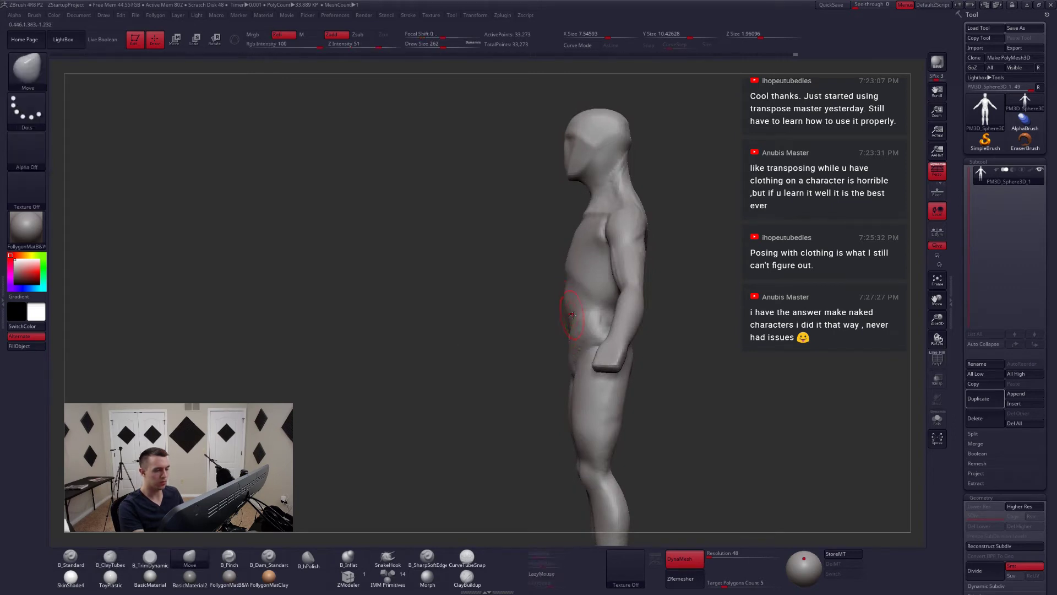
mouse_move(572, 315)
right_down()
mouse_move(560, 328)
mouse_move(603, 333)
mouse_move(564, 308)
mouse_move(576, 317)
mouse_move(591, 292)
right_up()
- Add volume to the back of the shoulder beside the shoulder blade with the ClayTubes brush
key(2)
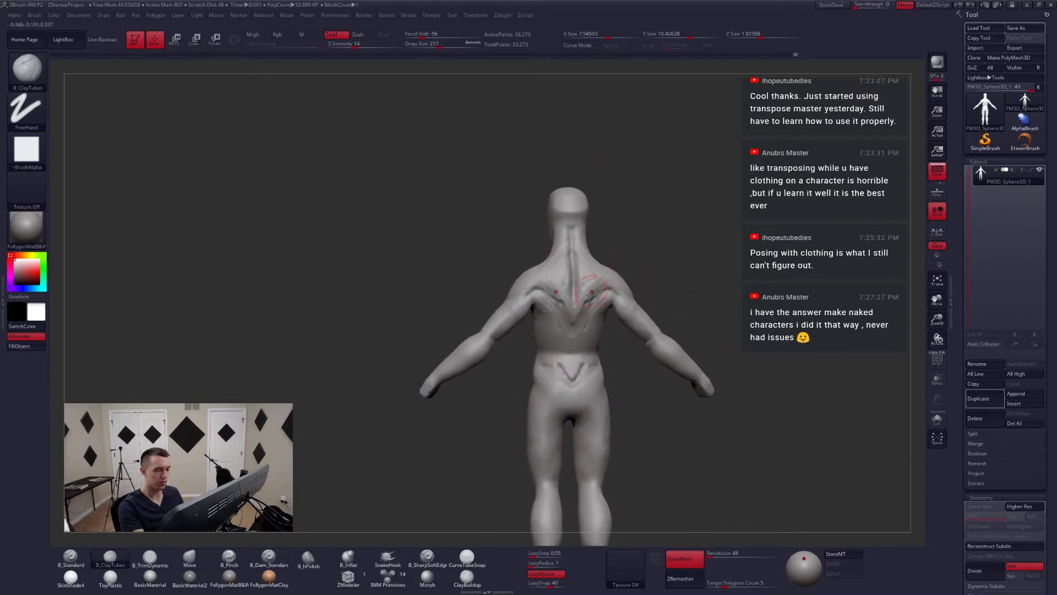
drag(621, 281, 629, 298)
right_drag(629, 297, 595, 300)
- Carve the V-shaped crease at the base of the trapezius with Dam_Standard, smooth the upper back and remesh with DynaMesh
key(5)
key(b)
key(d)
key(s)
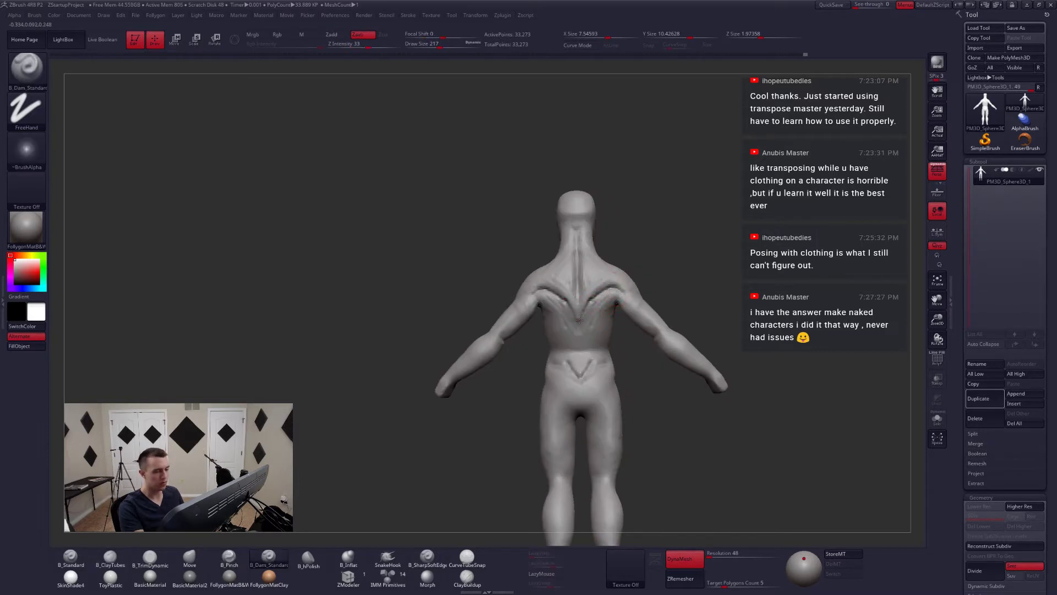
drag(587, 308, 579, 324)
ctrl+drag(660, 273, 698, 254)
mouse_move(638, 275)
right_down()
mouse_move(680, 278)
mouse_move(623, 287)
right_up()
shift+drag(545, 287, 542, 302)
ctrl+drag(646, 309, 664, 275)
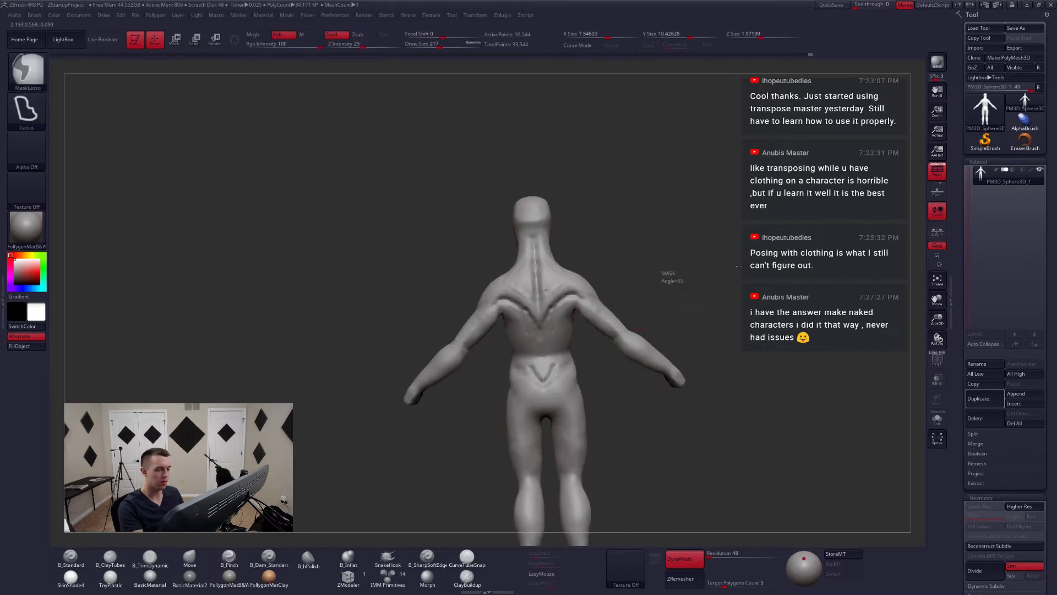
mouse_move(540, 313)
right_down()
mouse_move(573, 298)
mouse_move(545, 275)
mouse_move(538, 252)
mouse_move(556, 287)
mouse_move(545, 298)
mouse_move(551, 314)
mouse_move(583, 340)
mouse_move(575, 303)
mouse_move(575, 314)
right_up()
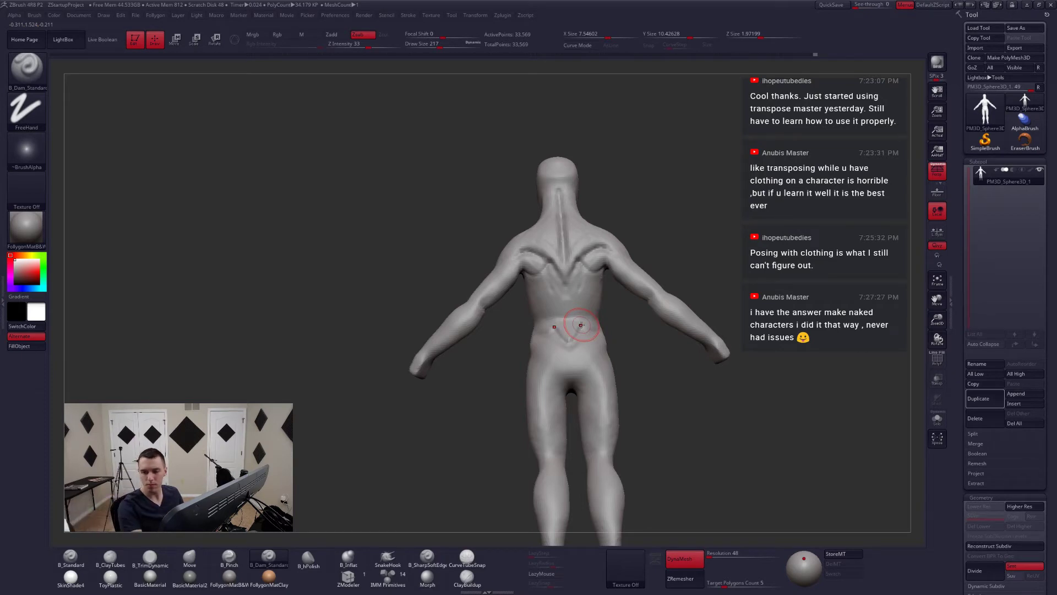
- Carve the spine groove from the middle back down to the lower back with Dam_Standard and remesh with DynaMesh
mouse_move(553, 306)
right_down()
mouse_move(550, 346)
mouse_move(573, 303)
mouse_move(534, 284)
right_up()
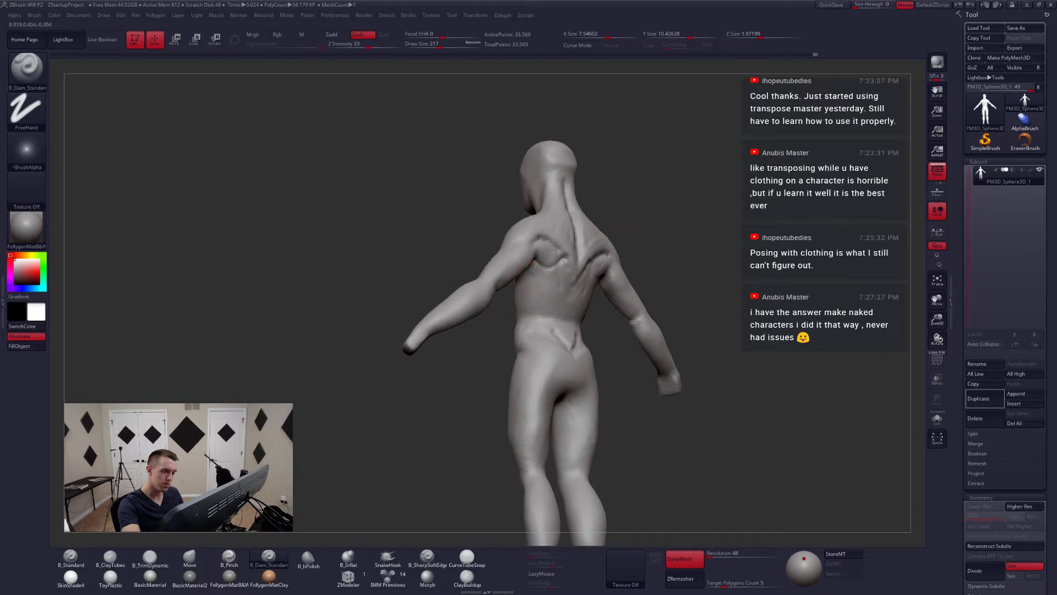
mouse_move(554, 324)
right_down()
mouse_move(544, 328)
mouse_move(551, 359)
right_up()
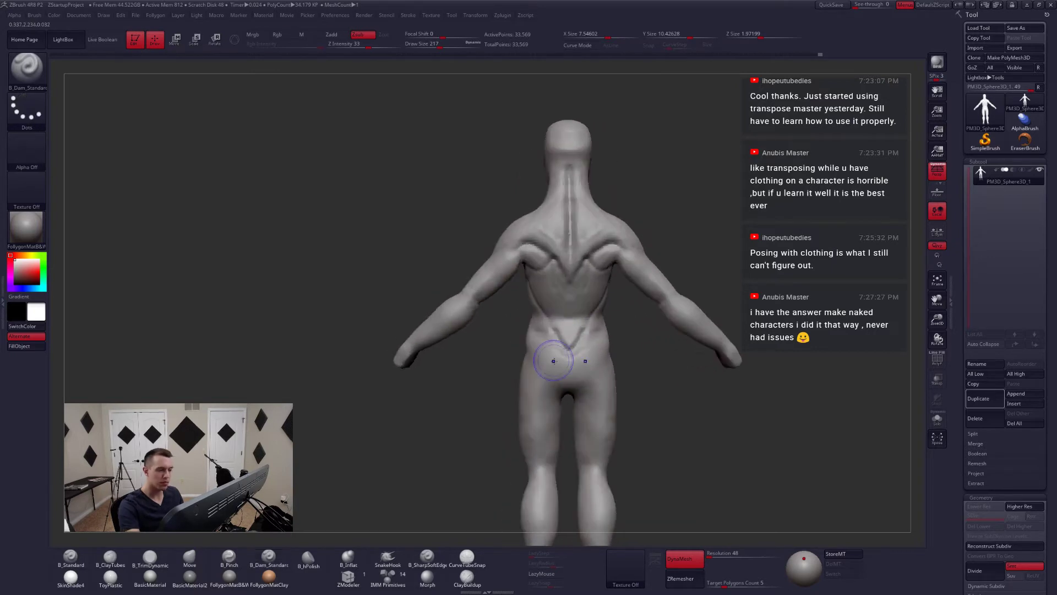
right_drag(609, 403, 616, 422)
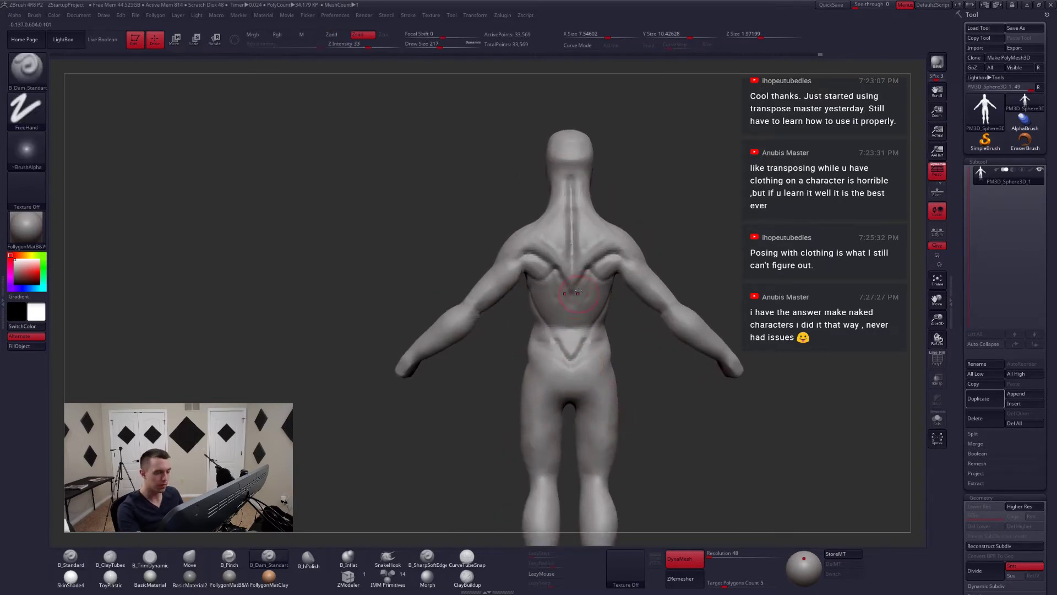
drag(570, 304, 570, 366)
right_drag(569, 370, 593, 368)
ctrl+drag(646, 434, 654, 410)
alt+right_drag(654, 414, 640, 373)
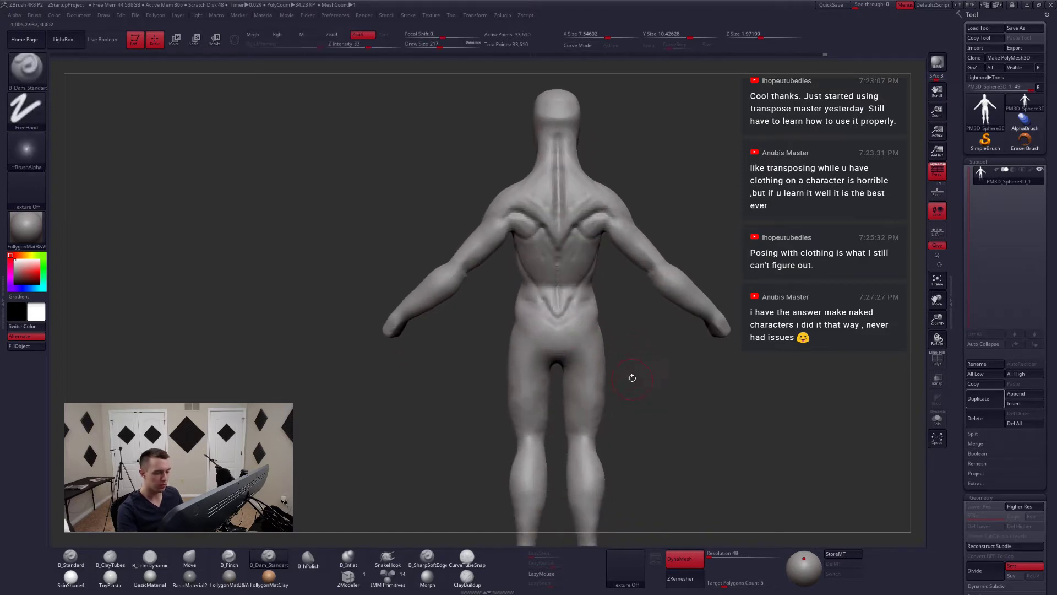
- Carve the central crease between the buttocks up to the lower back with the Dam_Standard brush
key(ctrl+shift+f)
click(662, 406)
click(661, 405)
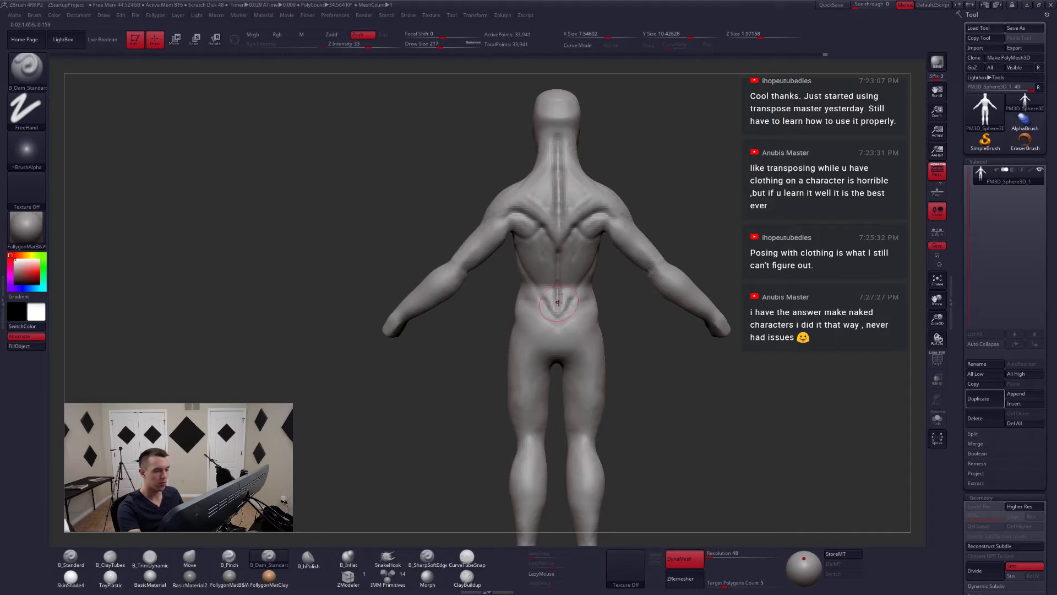
drag(559, 383, 555, 320)
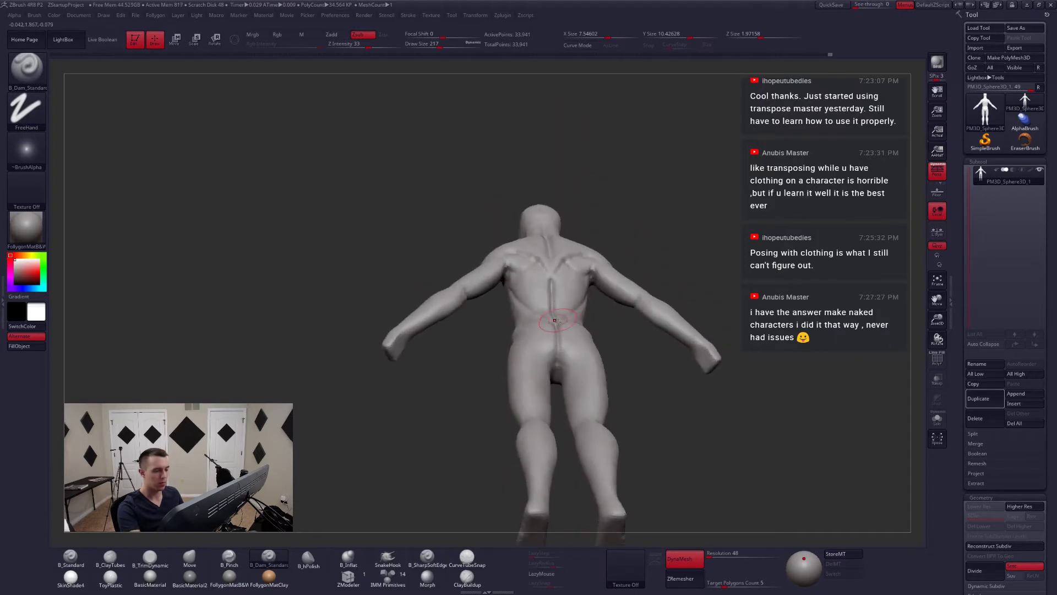
right_drag(556, 375, 563, 418)
- Build up the buttocks with ClayTubes strokes and define the folds beneath them with the Dam_Standard brush
key(2)
right_drag(565, 355, 570, 368)
key(space)
drag(570, 368, 576, 384)
right_drag(570, 380, 594, 344)
drag(583, 350, 590, 366)
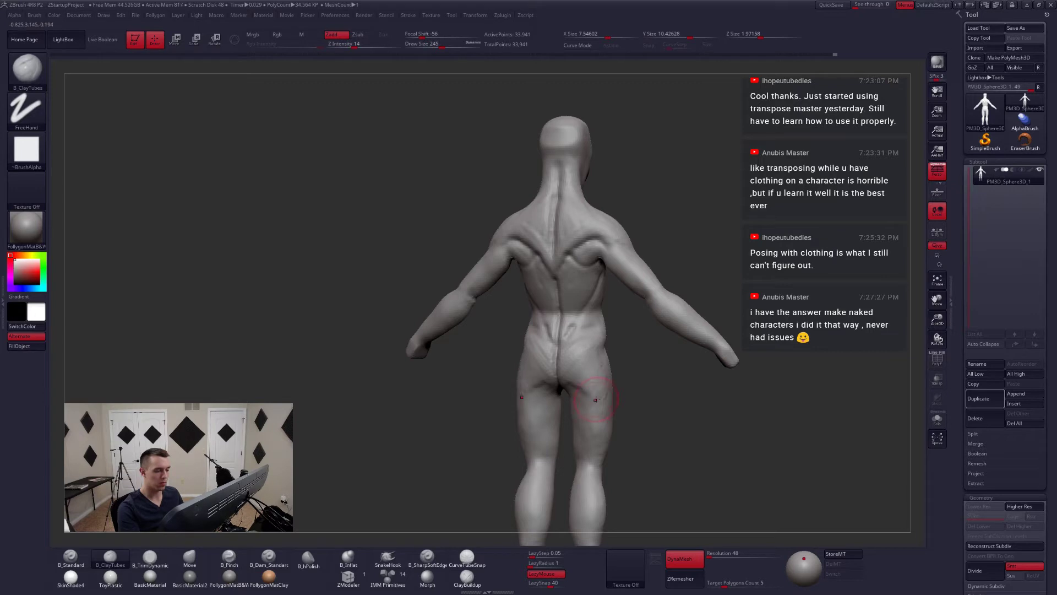
right_drag(596, 399, 580, 355)
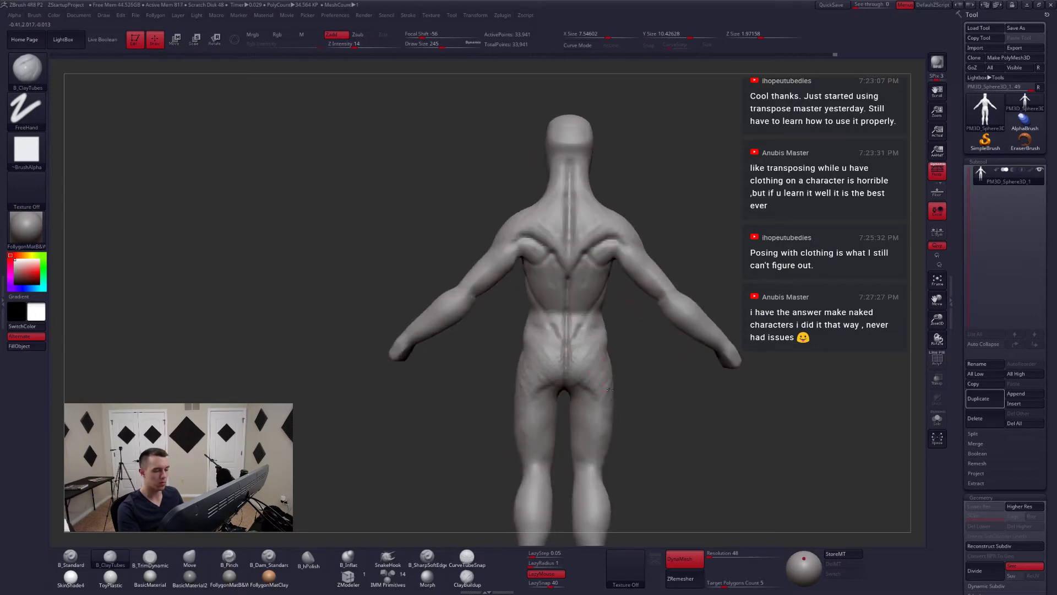
mouse_move(608, 389)
right_down()
mouse_move(561, 380)
mouse_move(607, 406)
mouse_move(581, 380)
mouse_move(597, 378)
mouse_move(588, 361)
right_up()
click(270, 558)
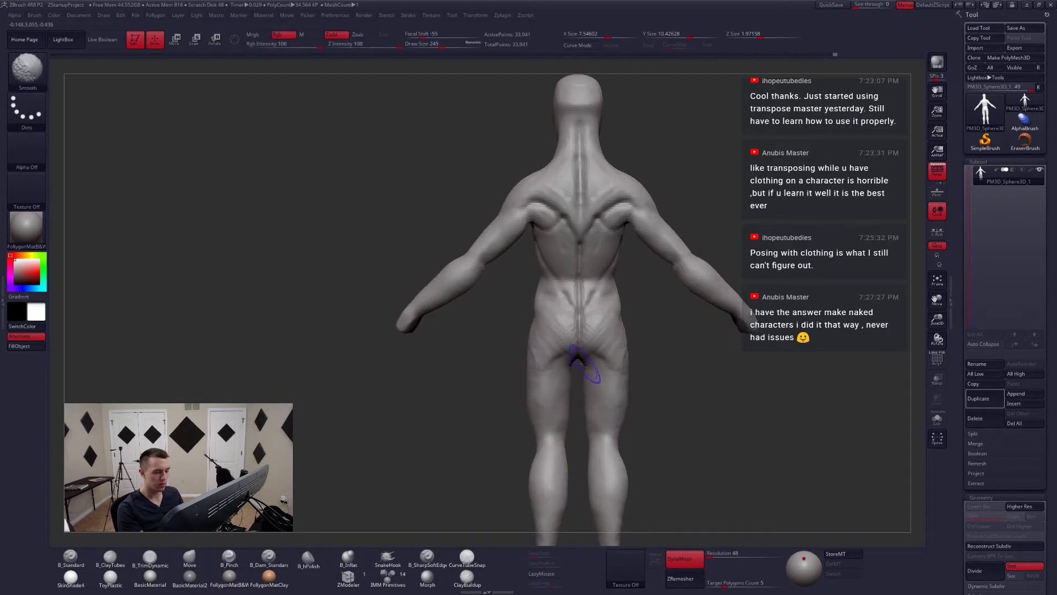
- Mask the hips and buttocks with a lasso and invert the mask so only that region stays editable
mouse_move(584, 362)
ctrl+mouse_down()
mouse_move(640, 305)
mouse_move(632, 287)
mouse_move(531, 308)
ctrl+mouse_up()
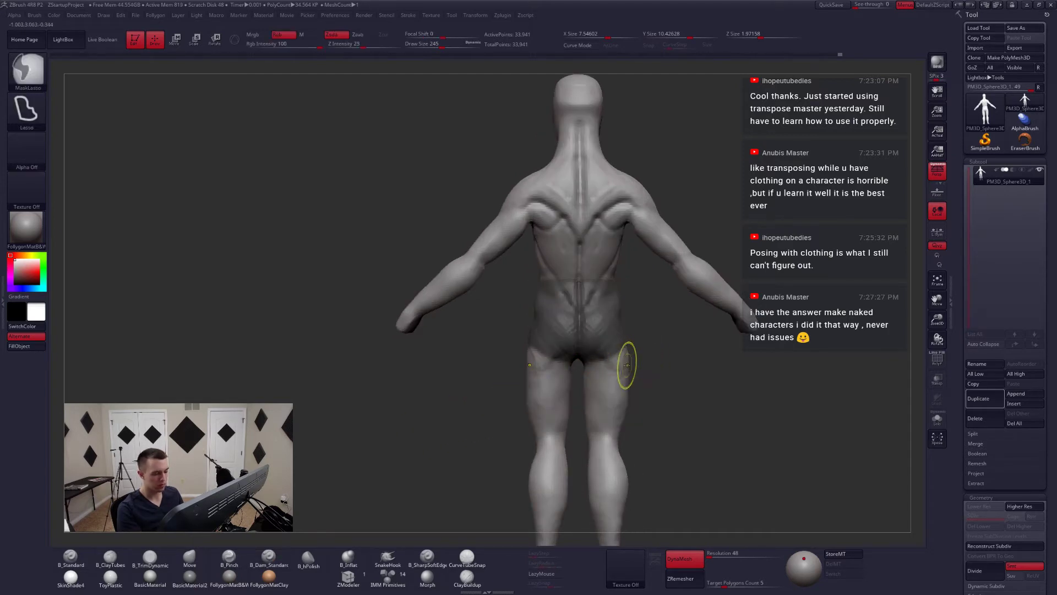
ctrl+click(626, 364)
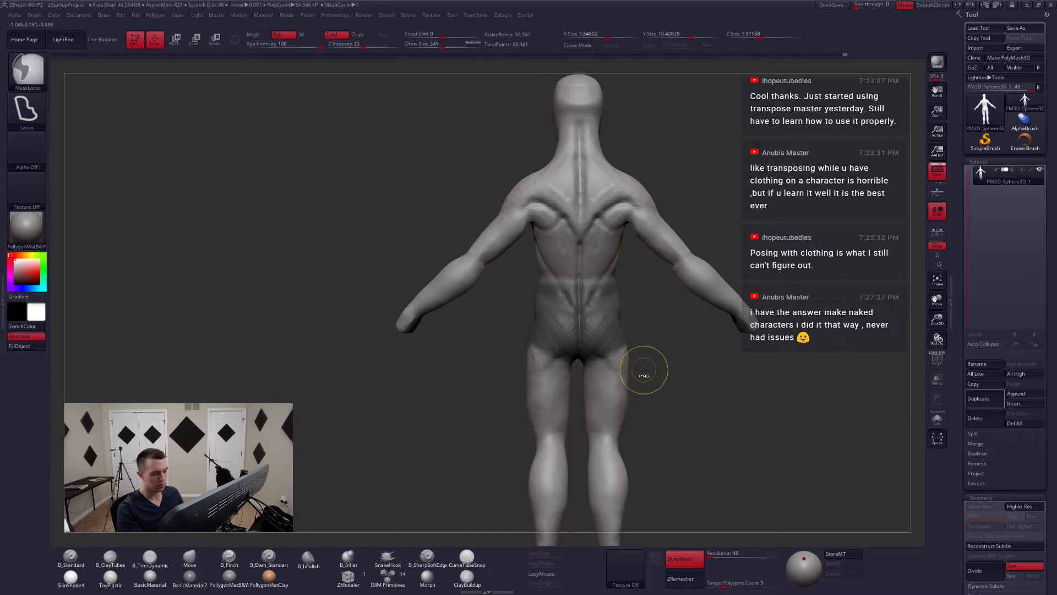
ctrl+click(637, 363)
- Reshape the unmasked buttocks with the Move and ClayTubes brushes, then clear the mask
key(space)
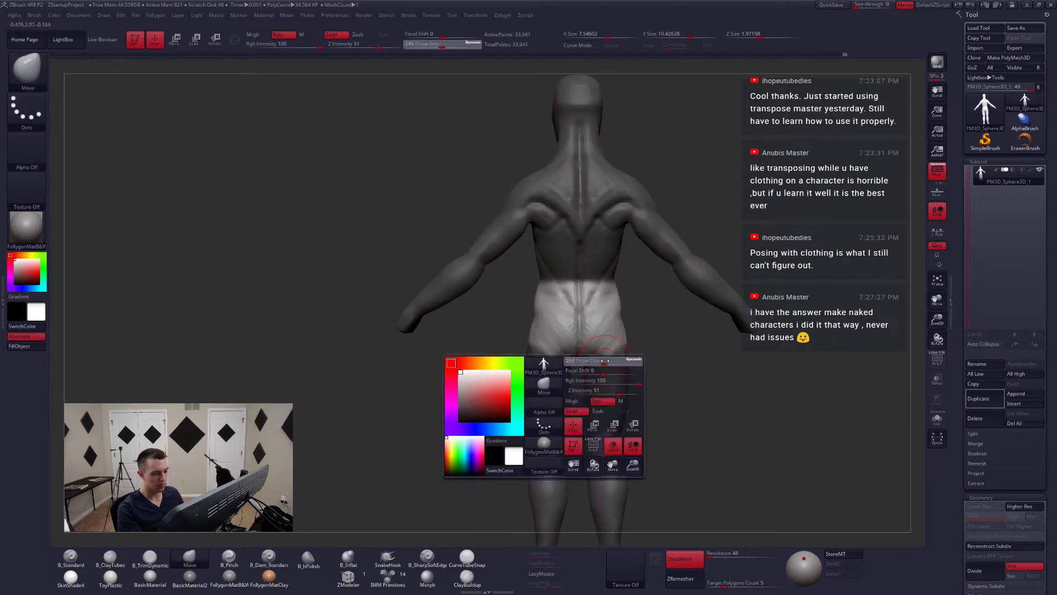
drag(593, 364, 596, 327)
key(2)
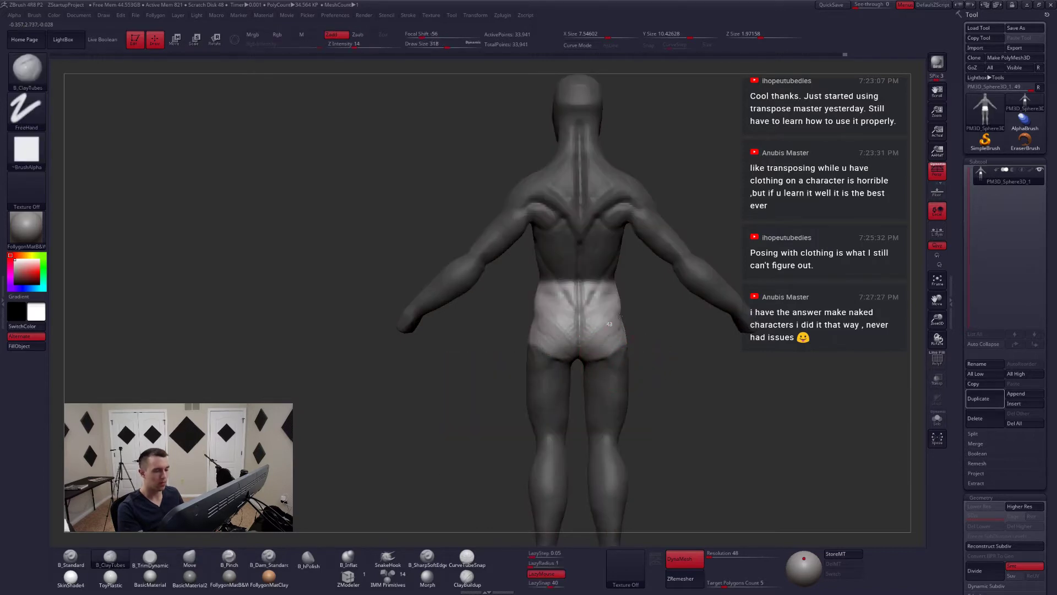
mouse_move(688, 360)
mouse_down()
mouse_move(622, 352)
mouse_move(622, 337)
mouse_move(661, 359)
mouse_move(618, 359)
mouse_move(655, 377)
mouse_move(647, 344)
mouse_move(655, 349)
mouse_move(633, 366)
mouse_move(668, 365)
mouse_up()
key(4)
ctrl+click(633, 355)
key(2)
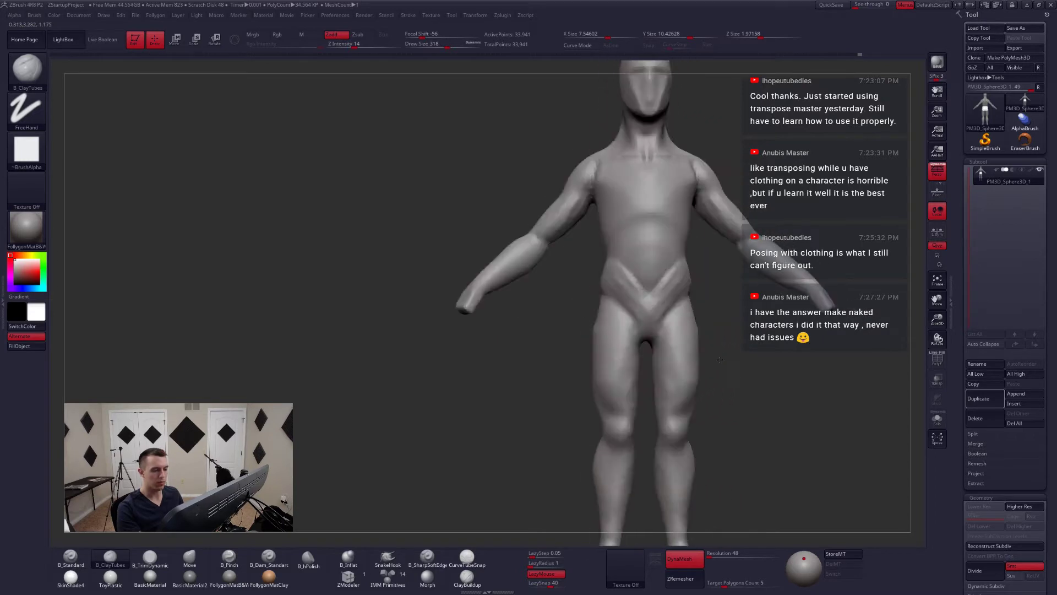
- Refine the outer contour of the hips and buttocks from the back and front with the Move brush
ctrl+right_drag(719, 359, 711, 335)
drag(661, 333, 716, 335)
key(1)
key(space)
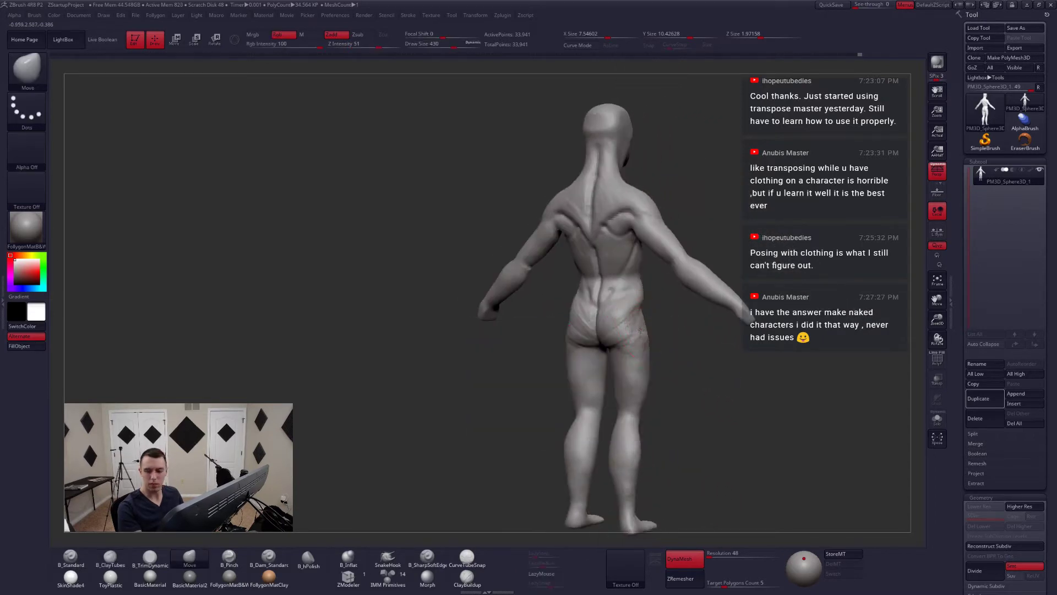
drag(640, 331, 632, 295)
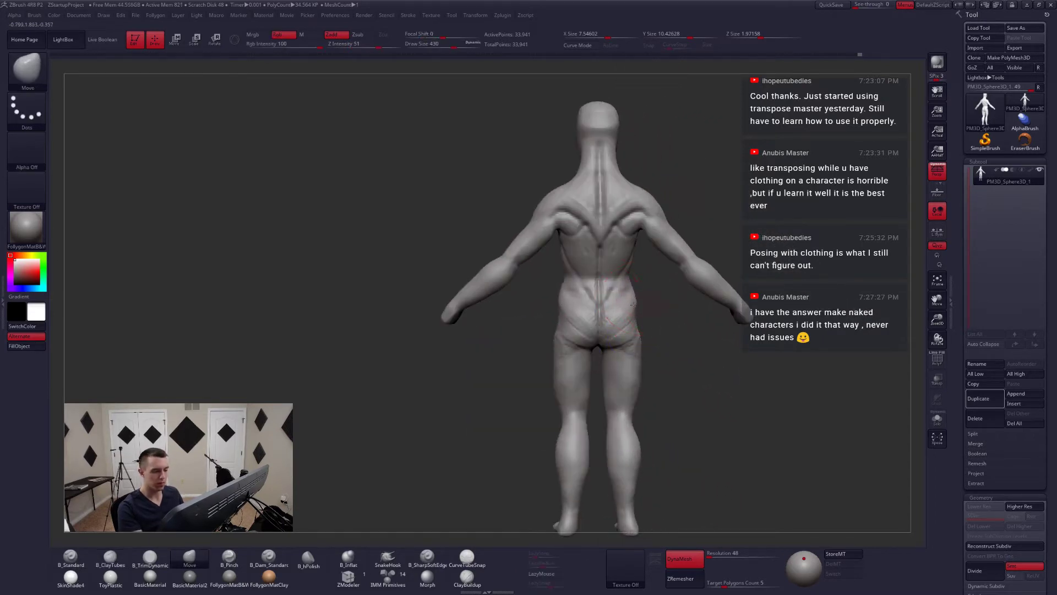
drag(661, 329, 715, 330)
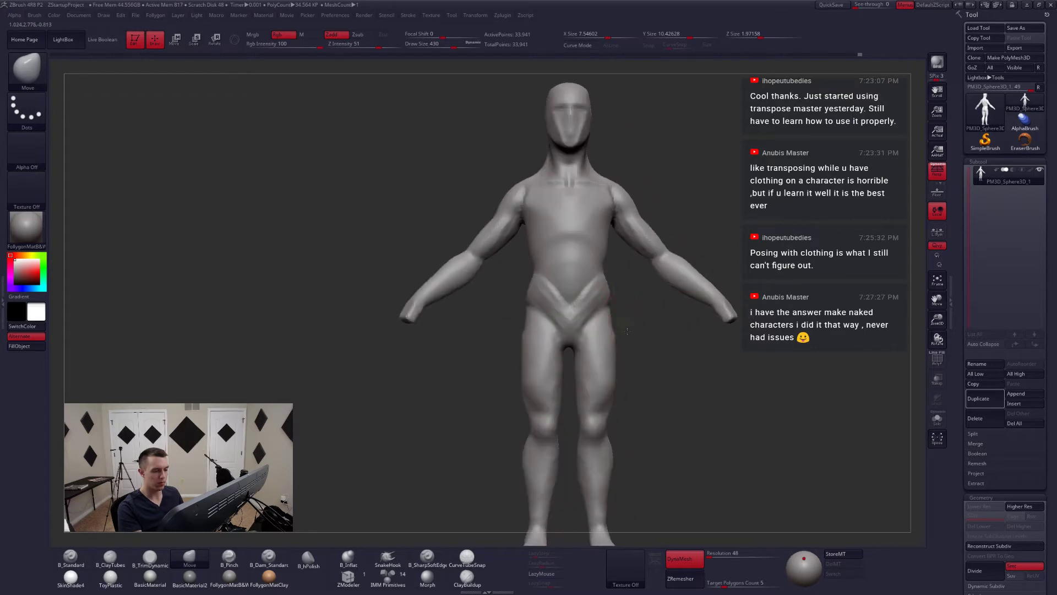
key(space)
drag(610, 324, 607, 324)
mouse_move(606, 323)
right_down()
mouse_move(581, 325)
mouse_move(606, 325)
right_up()
- Build up the diagonal muscle forms from the hips down the front of the thighs with ClayTubes strokes
key(2)
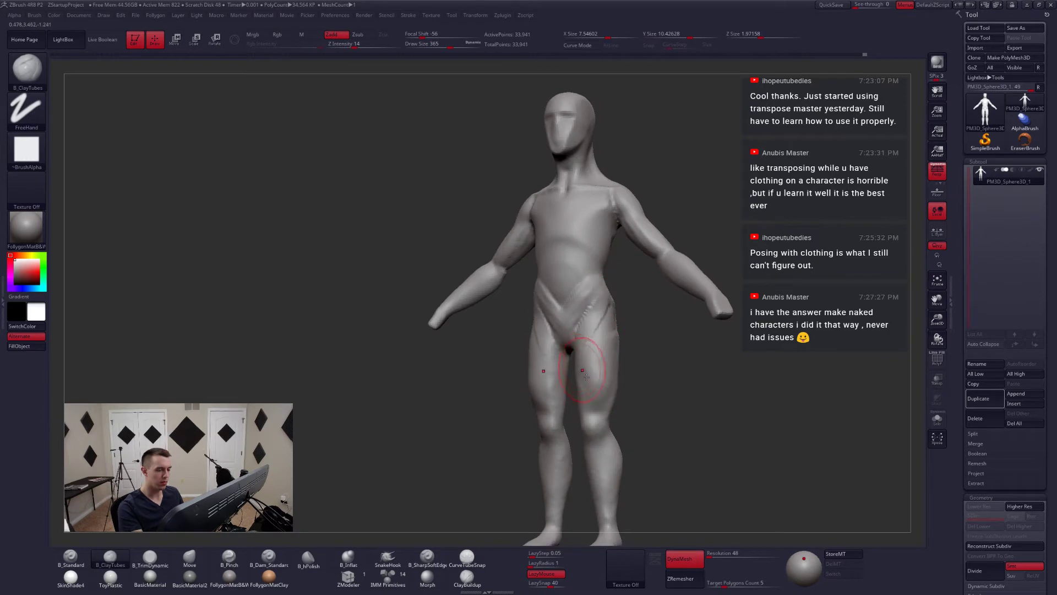
shift+right_drag(587, 378, 592, 358)
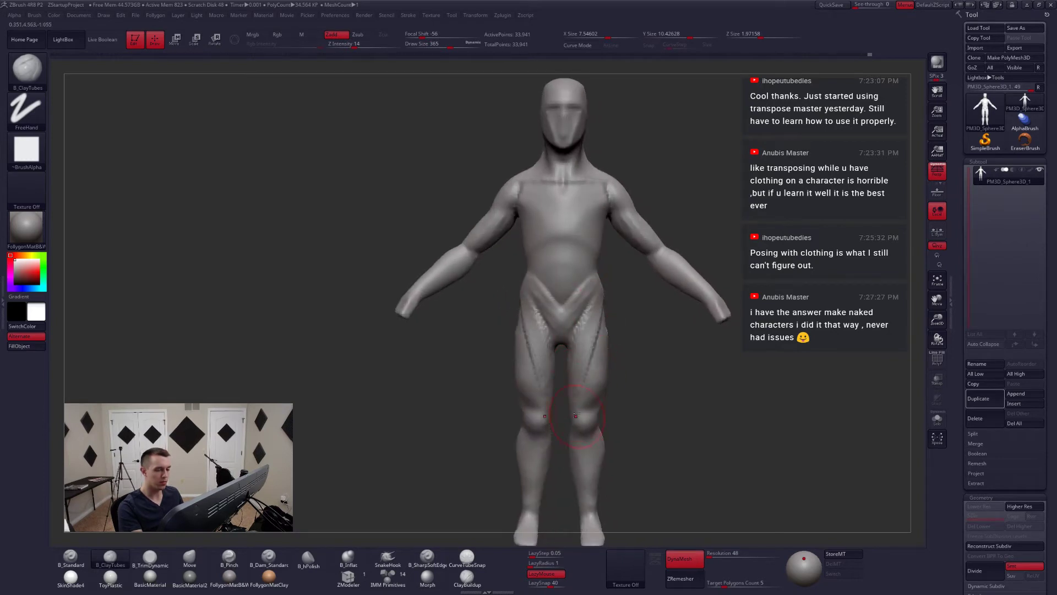
drag(596, 315, 589, 375)
right_drag(589, 375, 604, 332)
key(space)
mouse_move(610, 332)
mouse_down()
mouse_move(600, 328)
mouse_move(626, 361)
mouse_move(607, 356)
mouse_up()
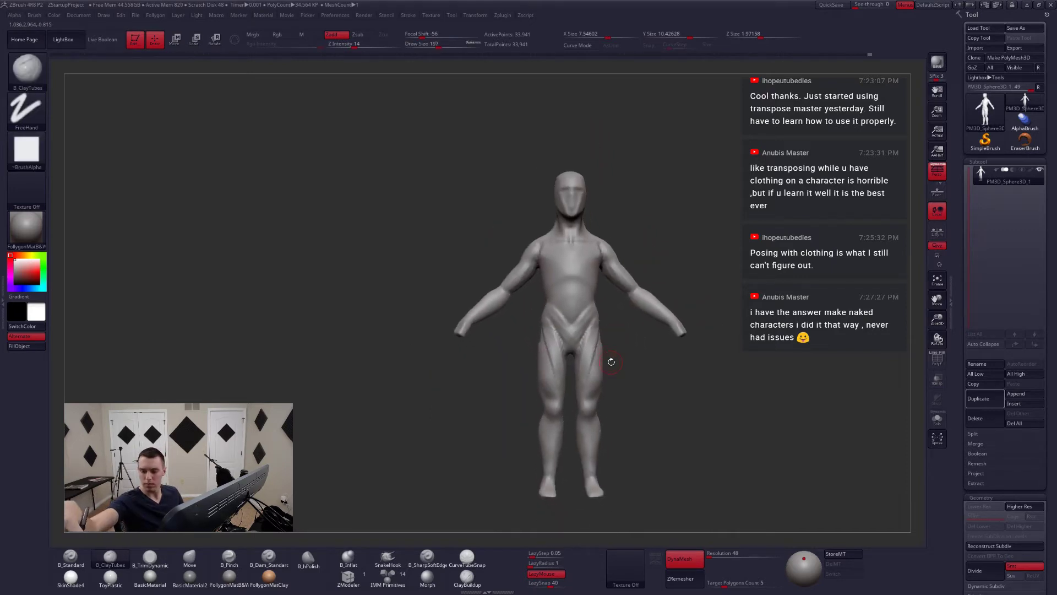
drag(644, 361, 607, 374)
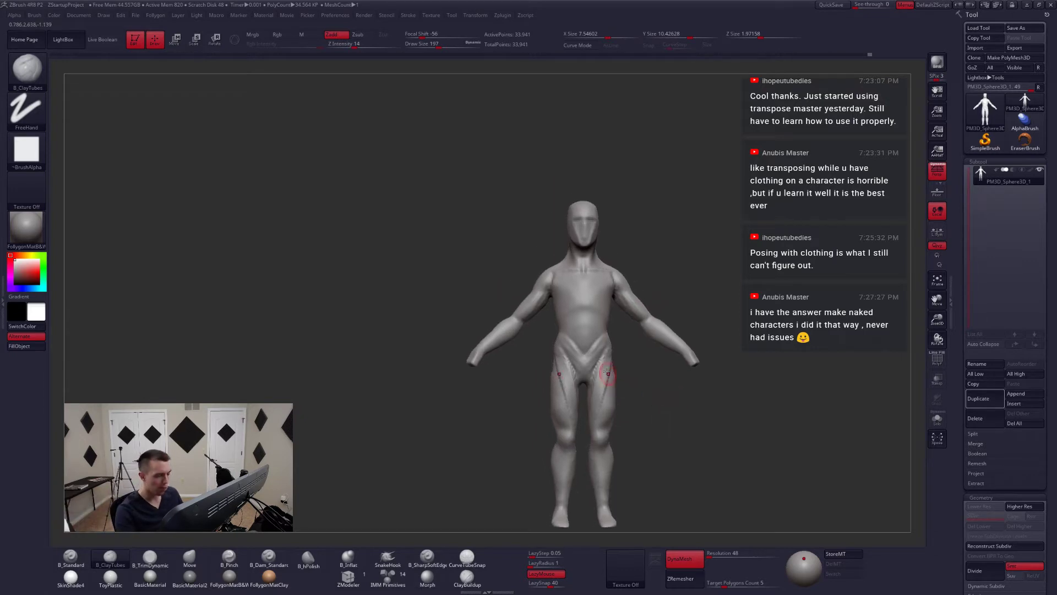
- Refine the upper thigh just below the hip with the Pinch brush and smoothing
mouse_move(607, 373)
right_down()
mouse_move(594, 362)
mouse_move(619, 349)
mouse_move(656, 355)
right_up()
key(b)
key(p)
key(i)
shift+drag(610, 355, 606, 365)
- Adjust the front profile of the upper thigh and hip with the Move brush
right_drag(655, 357, 612, 362)
key(b)
key(m)
key(v)
key(space)
drag(613, 359, 620, 357)
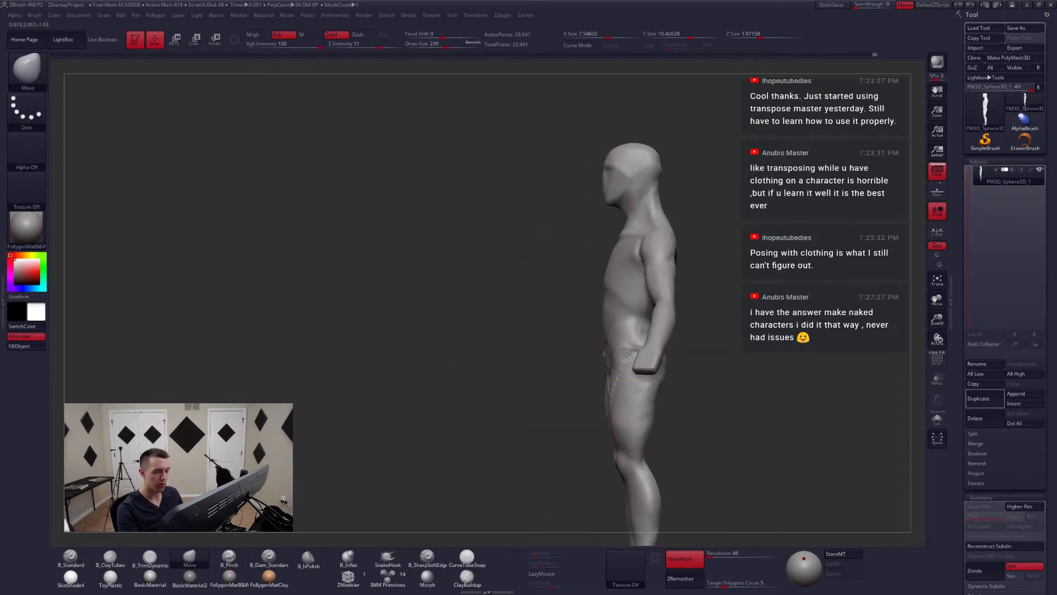
mouse_move(611, 354)
right_down()
mouse_move(648, 365)
mouse_move(621, 359)
mouse_move(593, 384)
mouse_move(611, 402)
mouse_move(597, 374)
right_up()
- Add muscle volume to the front and outer side of the thighs with the ClayTubes brush
key(b)
key(c)
key(t)
key(space)
drag(606, 357, 610, 356)
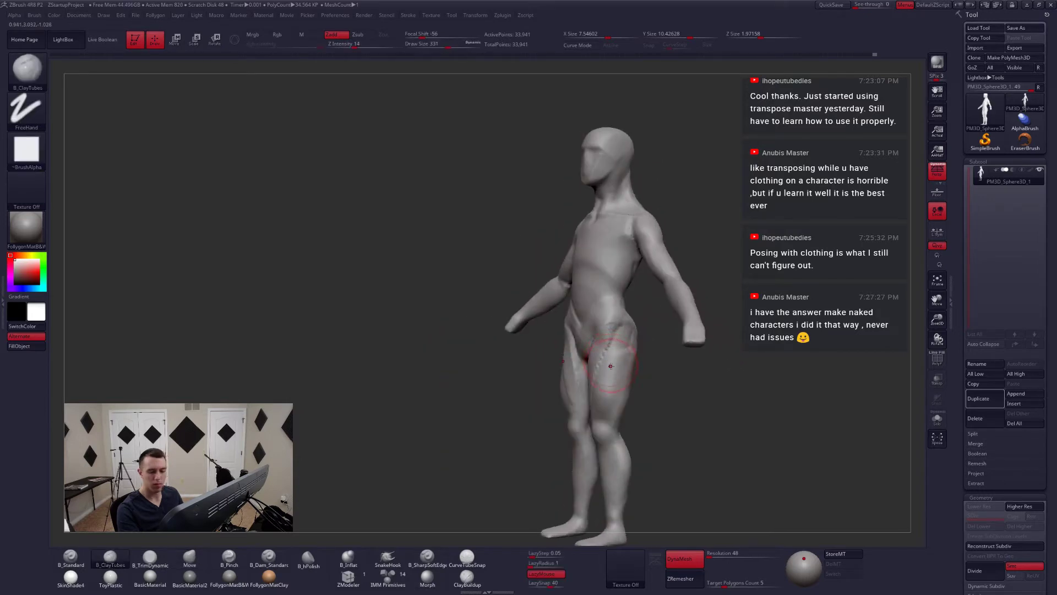
right_drag(616, 362, 606, 332)
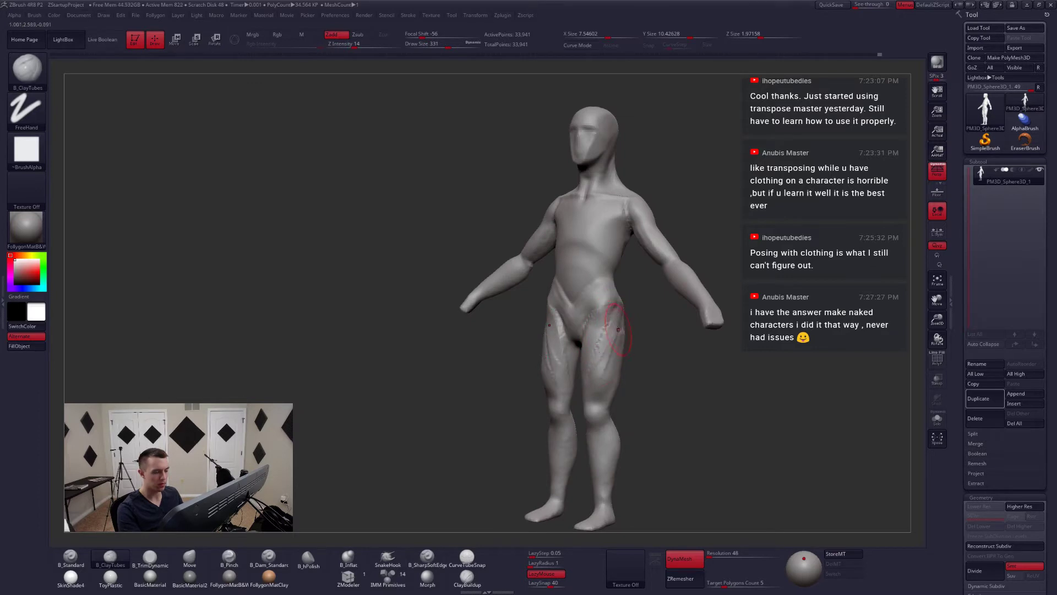
right_drag(603, 332, 594, 363)
- Reshape the inner and outer contours of the thighs with the Move brush
key(b)
key(m)
key(v)
key(space)
drag(595, 351, 602, 351)
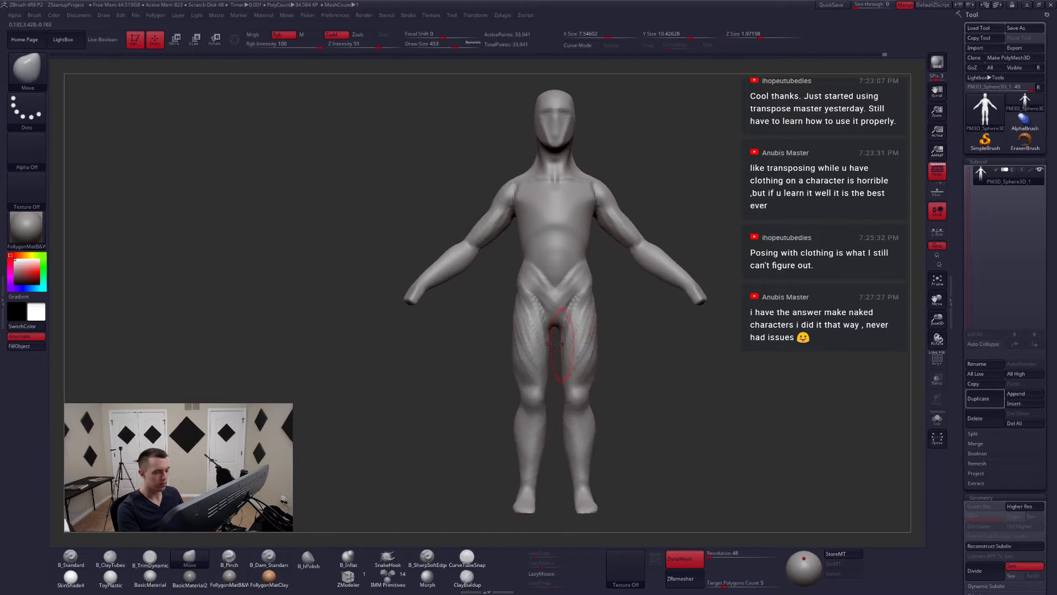
drag(515, 333, 510, 332)
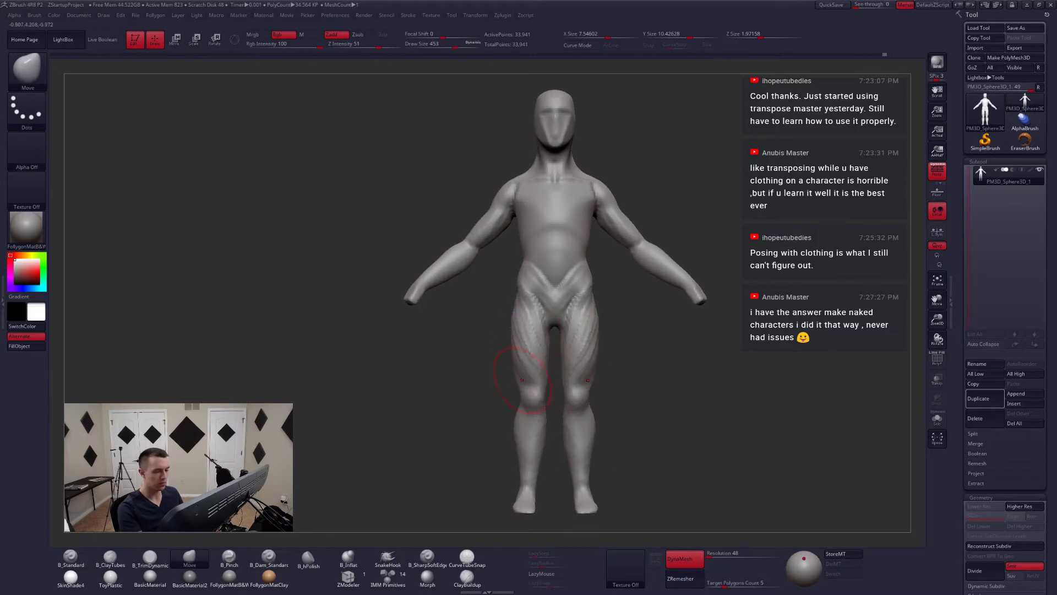
- Build up the muscle forms around the knees and inner thighs with the ClayTubes brush
alt+right_drag(522, 379, 526, 370)
key(space)
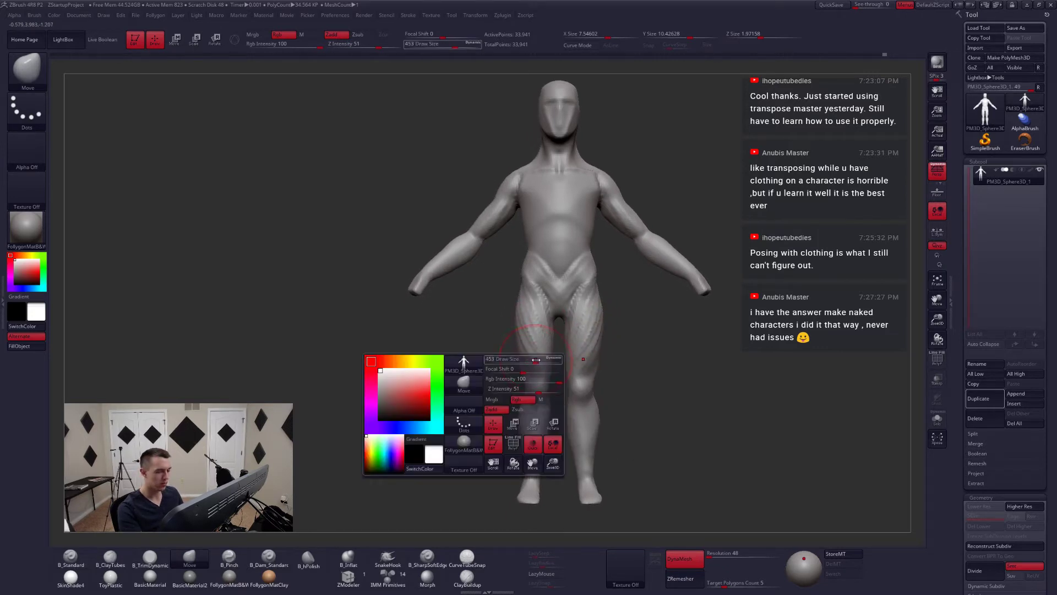
key(b)
key(c)
key(t)
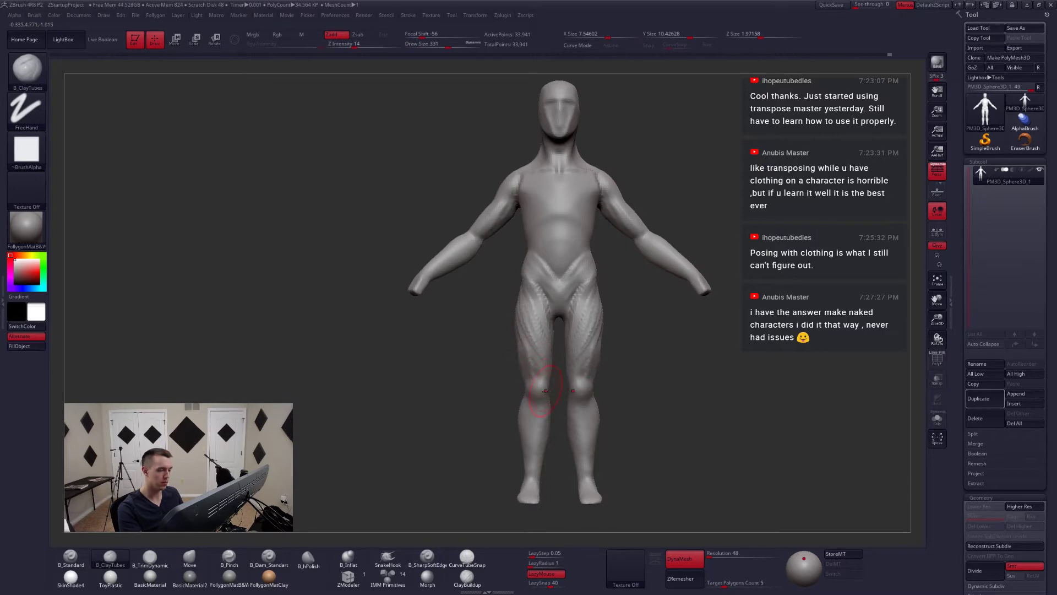
right_drag(545, 391, 556, 328)
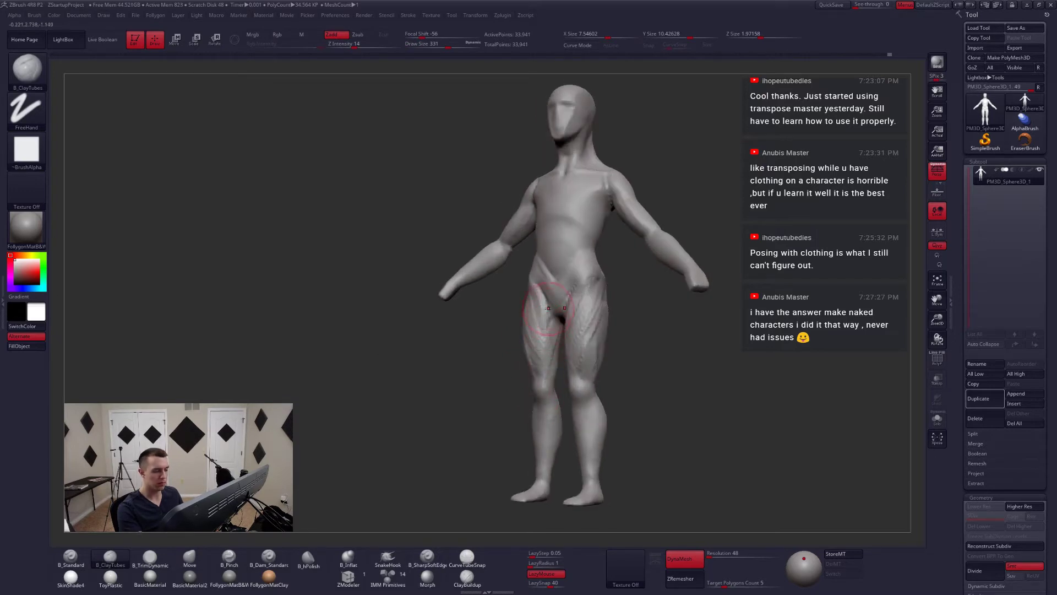
mouse_move(551, 326)
right_down()
mouse_move(567, 336)
mouse_move(564, 354)
mouse_move(563, 339)
mouse_move(574, 348)
mouse_move(567, 333)
mouse_move(572, 456)
mouse_move(571, 440)
right_up()
- Adjust the crotch and upper inner thigh contours with the Move brush
key(b)
key(m)
key(v)
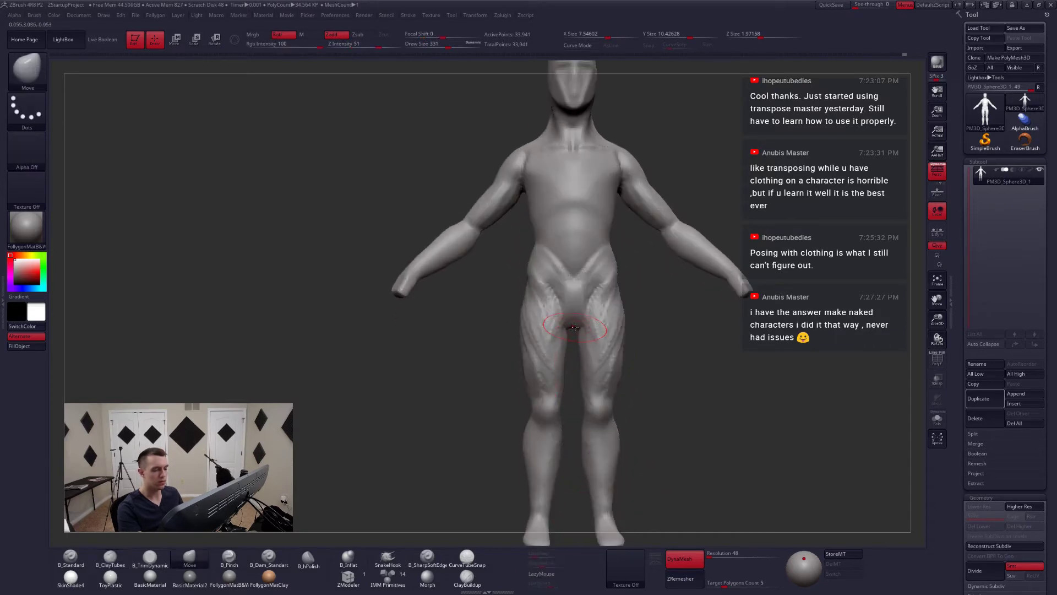
mouse_move(564, 322)
right_down()
mouse_move(605, 365)
mouse_move(627, 342)
right_up()
- Reshape the hips and lower back from behind with the Move brush, and remesh the body with DynaMesh
key(space)
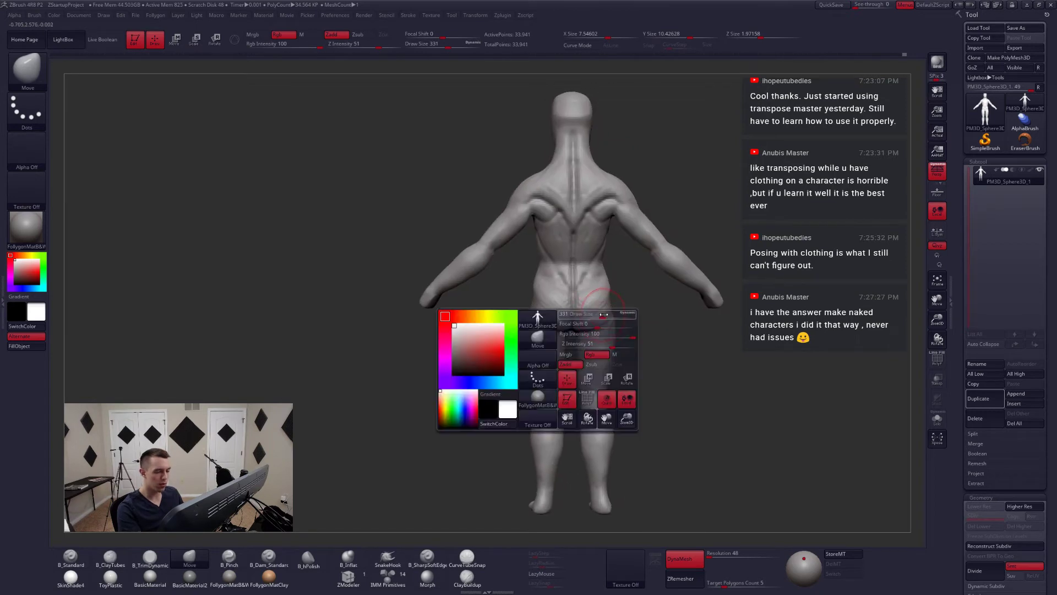
drag(586, 332, 592, 332)
mouse_move(611, 294)
right_down()
mouse_move(574, 288)
mouse_move(580, 319)
right_up()
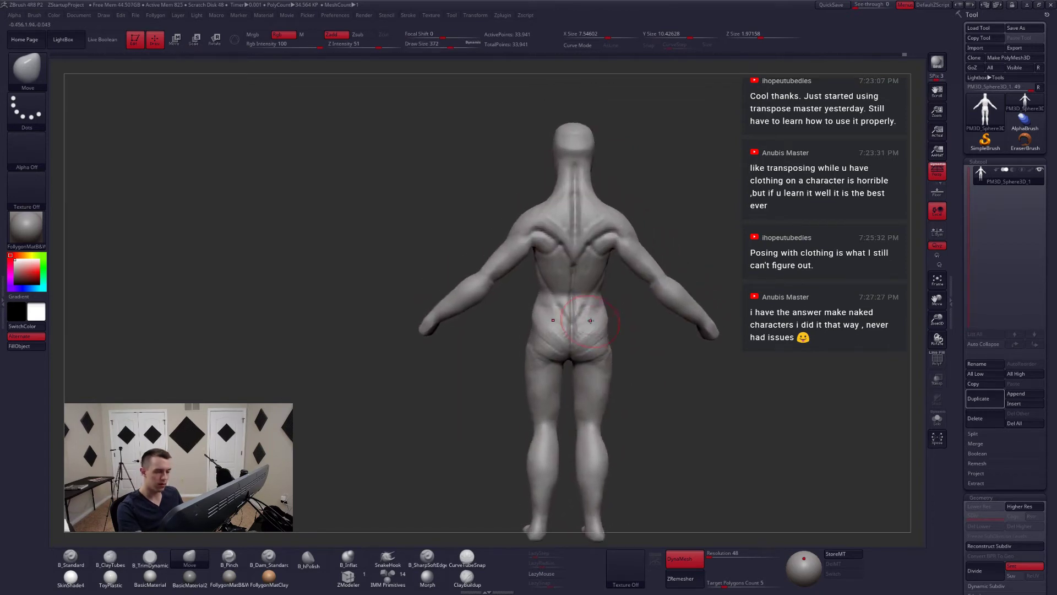
key(space)
drag(580, 318, 574, 318)
ctrl+right_drag(576, 315, 661, 394)
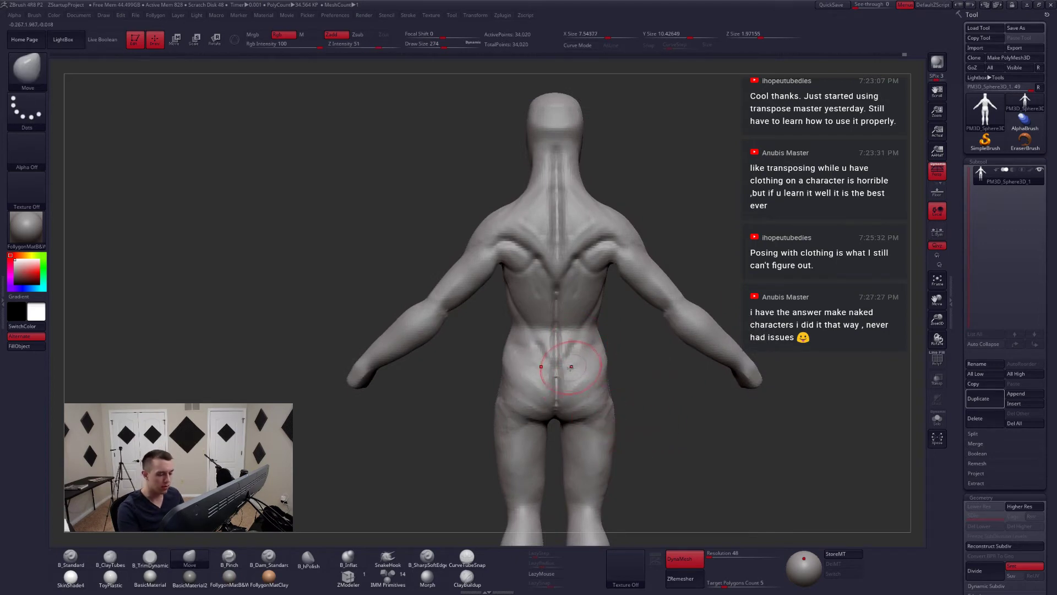
- Build up the muscles along the lower spine and above the buttocks with the ClayTubes brush, and smooth them
key(2)
key(space)
drag(571, 366, 566, 367)
mouse_move(566, 366)
right_down()
mouse_move(598, 363)
mouse_move(555, 364)
right_up()
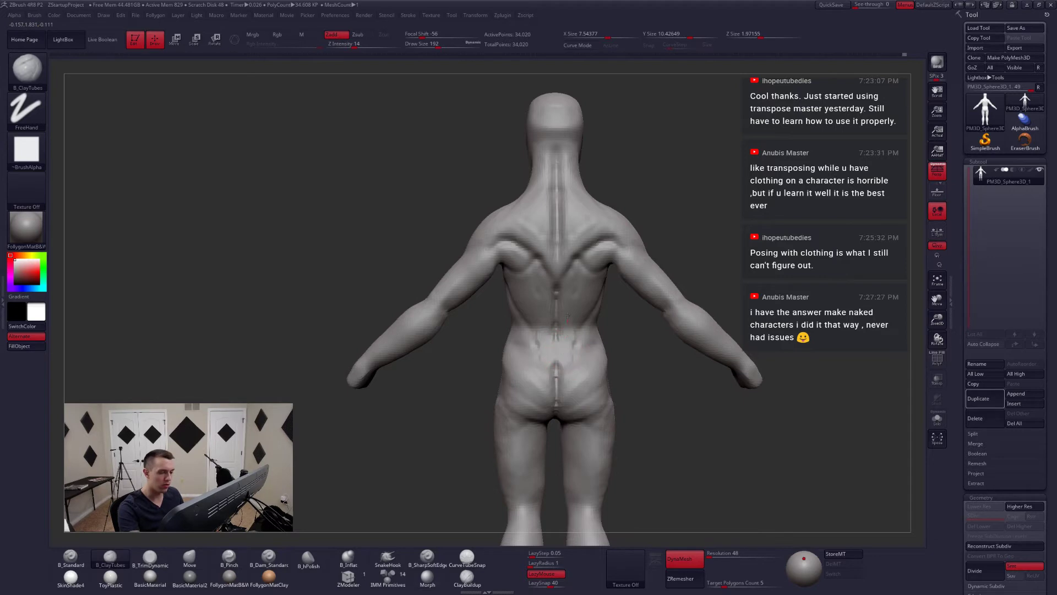
right_drag(567, 309, 577, 328)
key(s)
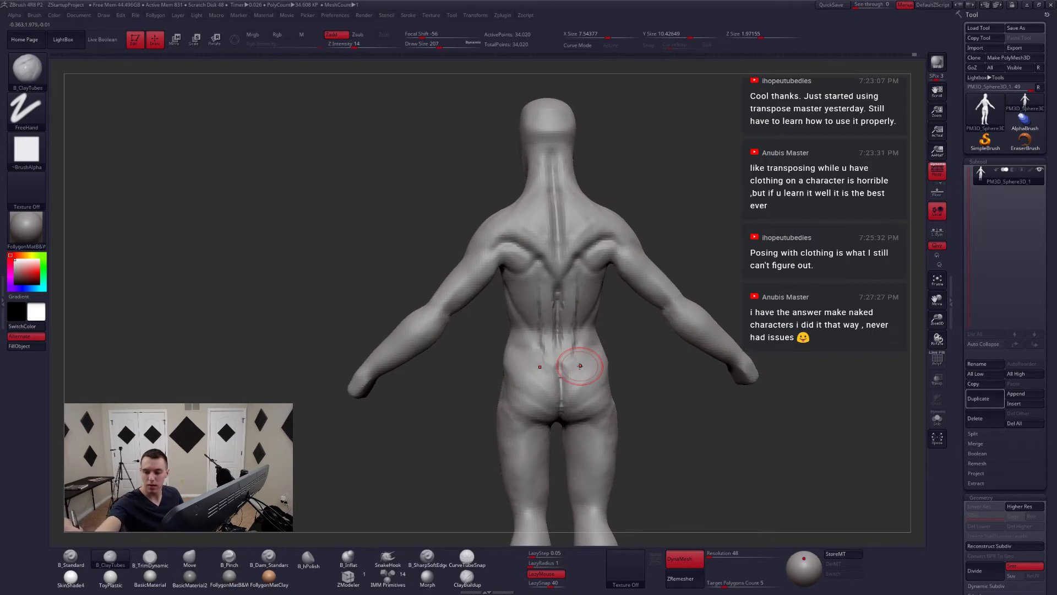
mouse_move(647, 396)
mouse_down()
mouse_move(737, 394)
mouse_move(636, 395)
mouse_up()
shift+drag(549, 307, 557, 335)
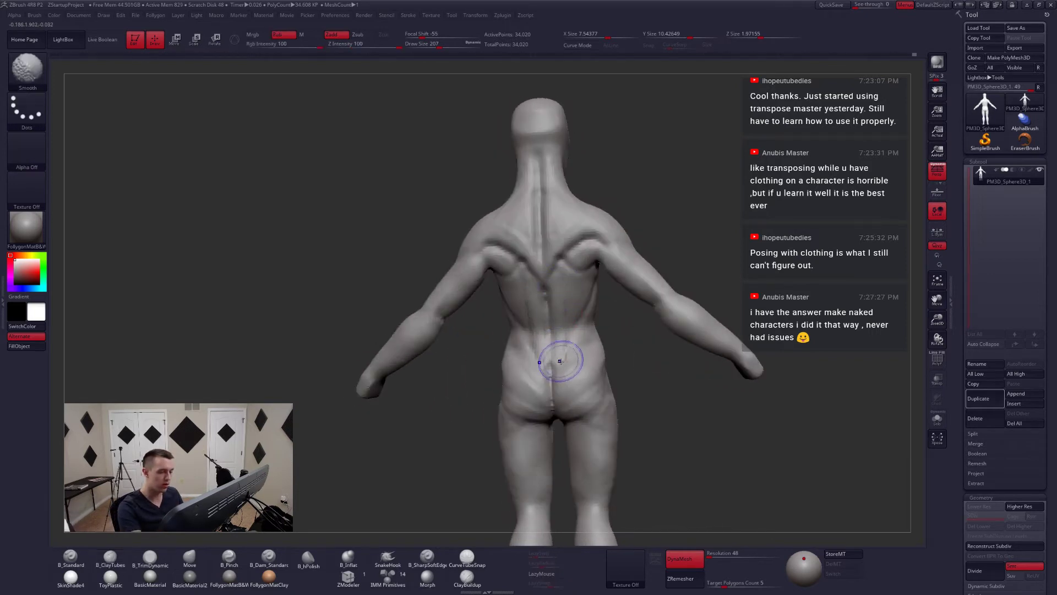
mouse_move(671, 388)
mouse_down()
mouse_move(578, 385)
mouse_move(669, 388)
mouse_up()
alt+drag(669, 388, 663, 342)
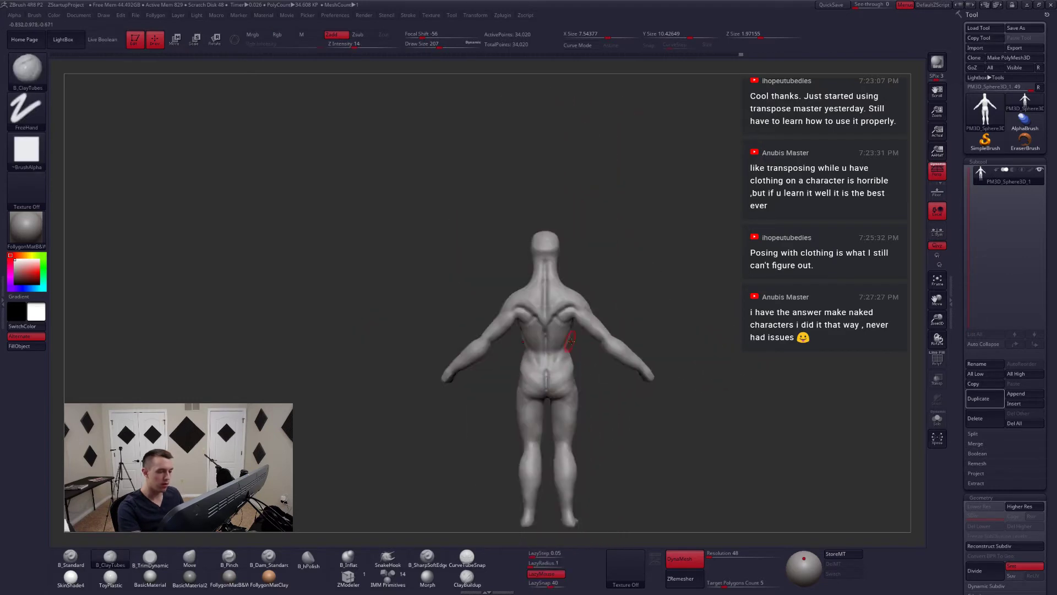
- Hide both arms so that only the head, torso and legs are shown
mouse_move(590, 352)
ctrl+right_down()
mouse_move(587, 295)
mouse_move(586, 365)
mouse_move(573, 309)
ctrl+right_up()
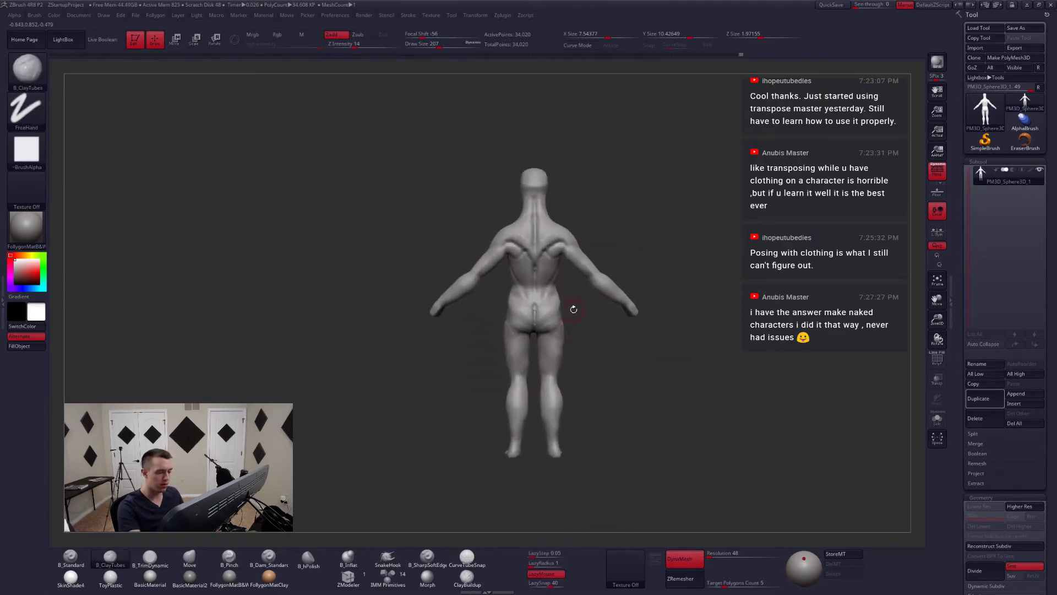
mouse_move(569, 289)
ctrl+alt+shift+mouse_down()
mouse_move(566, 221)
mouse_move(678, 392)
ctrl+alt+shift+mouse_up()
mouse_move(627, 353)
shift+mouse_down()
mouse_move(532, 336)
mouse_move(579, 344)
mouse_move(584, 380)
shift+mouse_up()
- Adjust the waist and lower back contours with the Move brush at a draw size of about 228
key(4)
key(s)
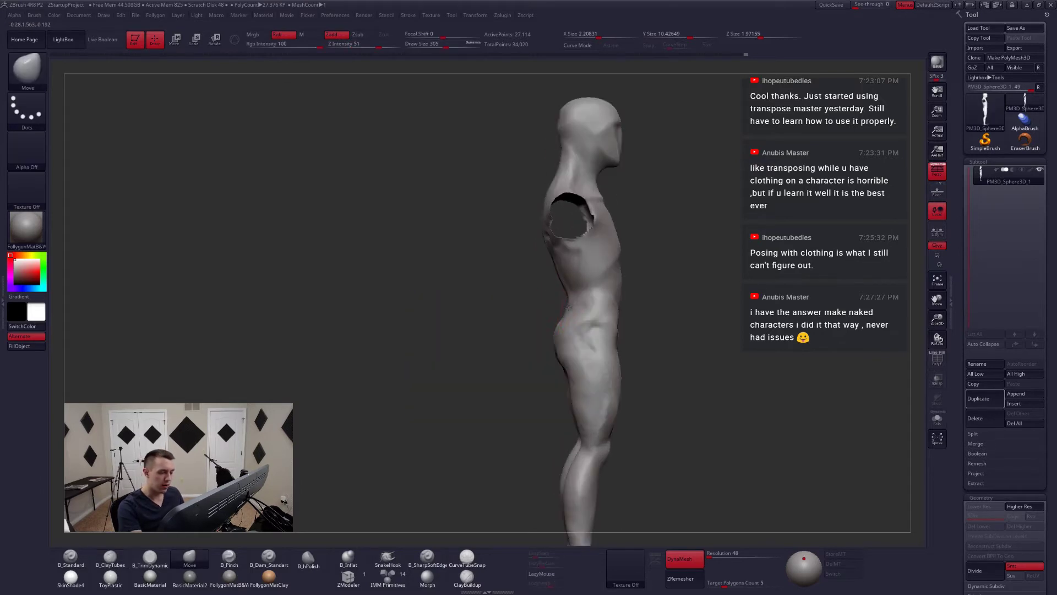
mouse_move(570, 306)
right_down()
mouse_move(618, 308)
mouse_move(584, 297)
mouse_move(595, 304)
right_up()
key(space)
drag(586, 295, 580, 295)
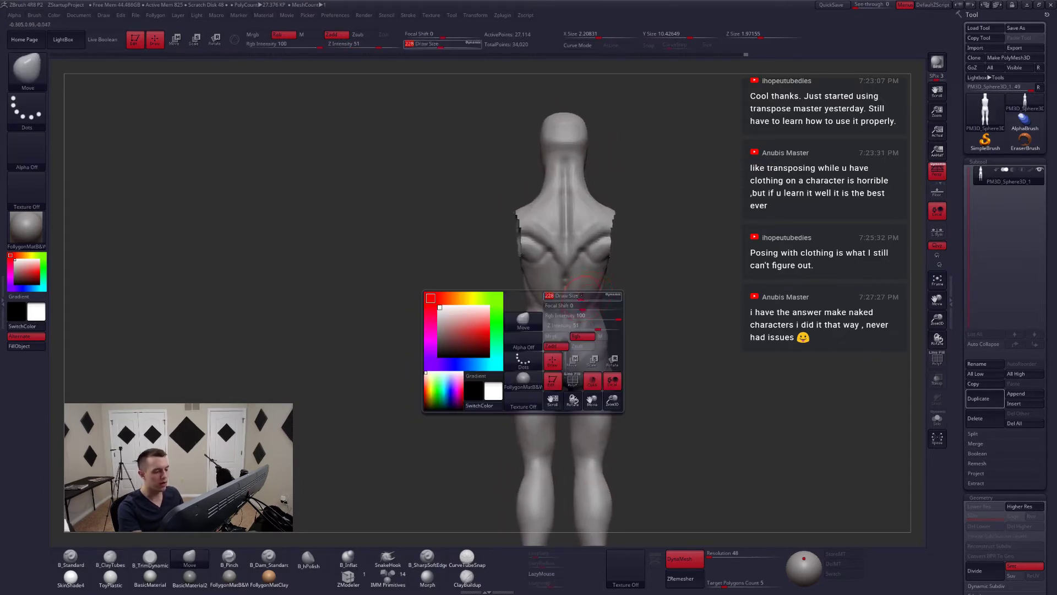
right_drag(581, 296, 578, 289)
- Refine the lower spine area with the Pinch and ClayTubes brushes, and unhide the arms
key(5)
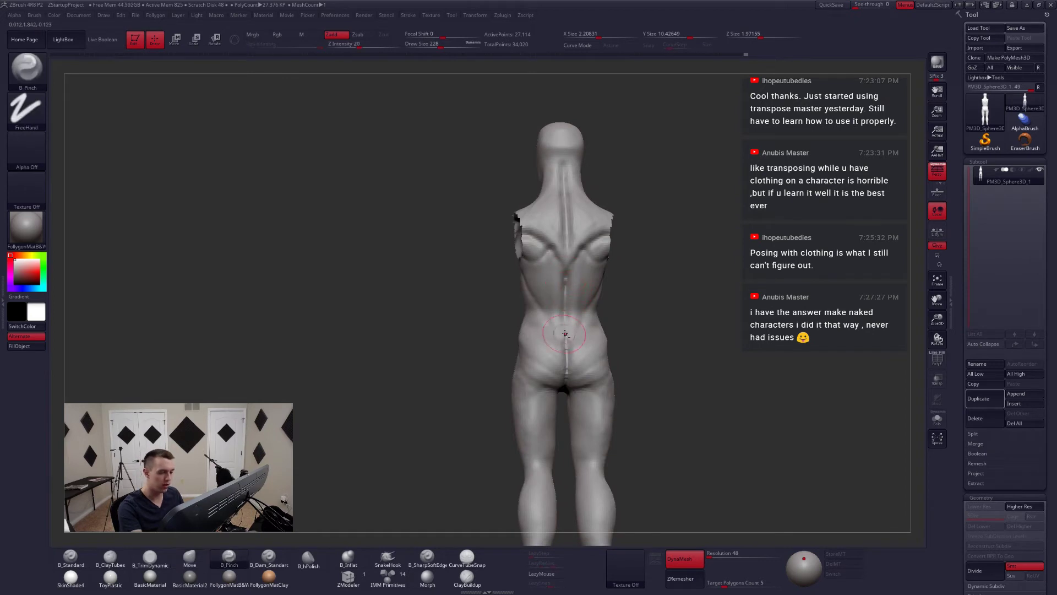
mouse_move(565, 333)
right_down()
mouse_move(567, 283)
mouse_move(545, 280)
right_up()
key(2)
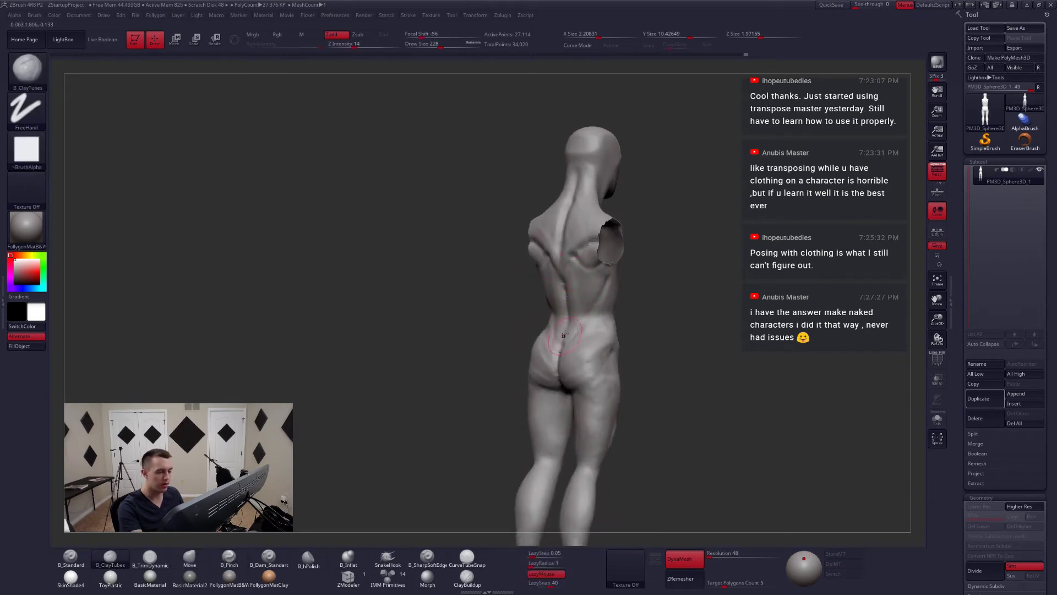
right_drag(572, 325, 523, 330)
ctrl+right_drag(606, 397, 606, 364)
ctrl+shift+click(655, 424)
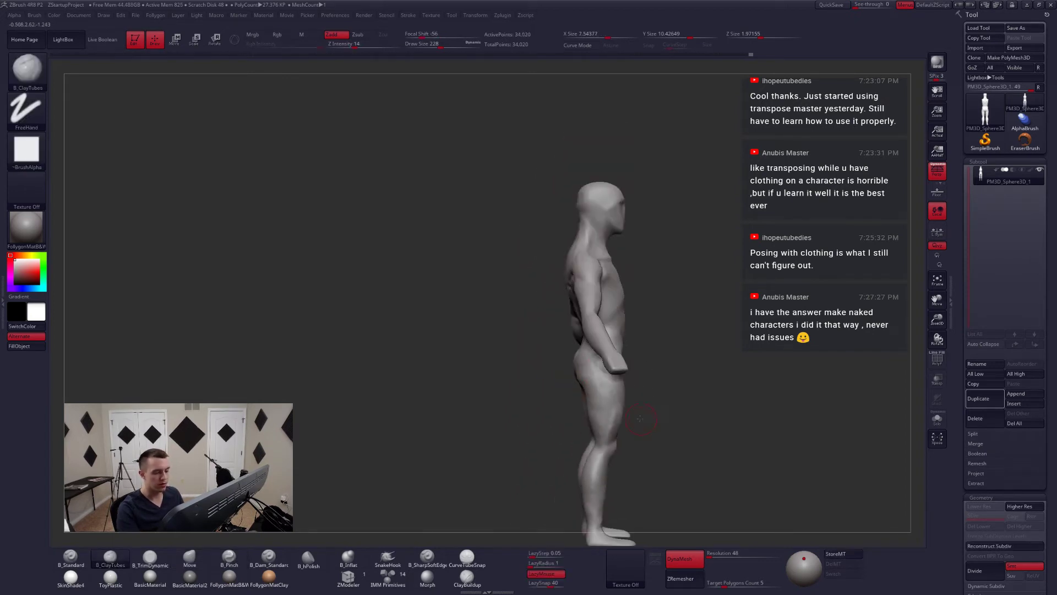
- Adjust the torso and upper arm contours with the Move brush at a draw size of about 251
mouse_move(677, 425)
right_down()
mouse_move(621, 426)
mouse_move(533, 382)
mouse_move(622, 418)
mouse_move(574, 376)
mouse_move(637, 402)
mouse_move(622, 402)
right_up()
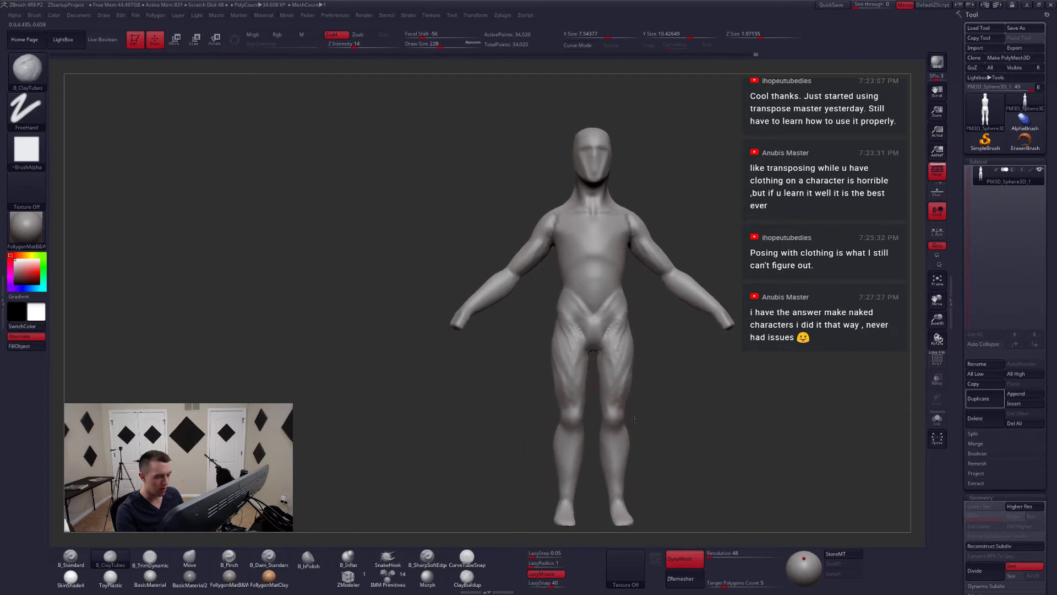
key(space)
drag(612, 402, 619, 402)
mouse_move(618, 402)
right_down()
mouse_move(633, 402)
mouse_move(611, 397)
mouse_move(635, 386)
mouse_move(629, 415)
mouse_move(663, 421)
right_up()
mouse_move(596, 302)
right_down()
mouse_move(575, 287)
mouse_move(554, 302)
mouse_move(560, 322)
mouse_move(563, 309)
mouse_move(583, 326)
mouse_move(639, 305)
mouse_move(629, 308)
right_up()
key(space)
drag(629, 307, 624, 308)
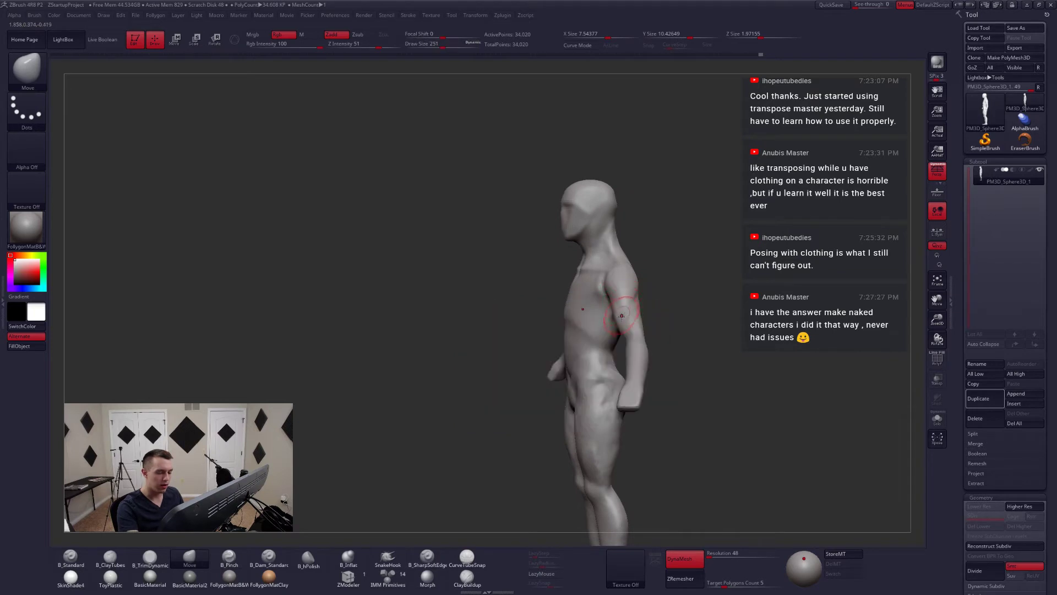
- Add muscle volume to the upper arms near the elbows with the ClayTubes brush, and smooth it
ctrl+right_drag(622, 306, 603, 333)
key(2)
mouse_move(589, 291)
right_down()
mouse_move(617, 279)
mouse_move(616, 294)
mouse_move(610, 288)
right_up()
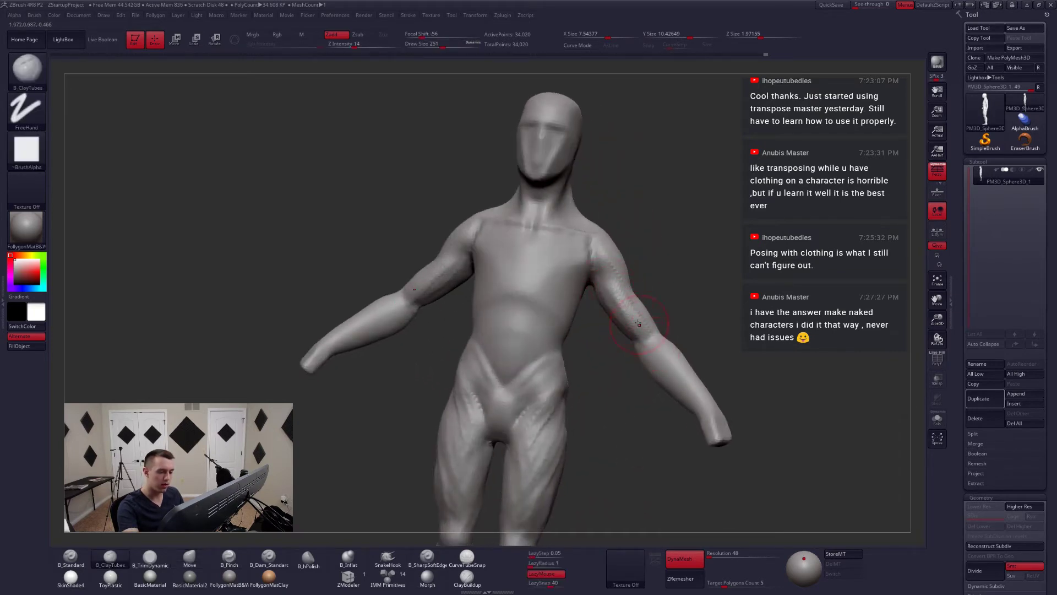
right_drag(648, 338, 641, 325)
ctrl+right_drag(641, 325, 634, 303)
shift+drag(619, 300, 632, 316)
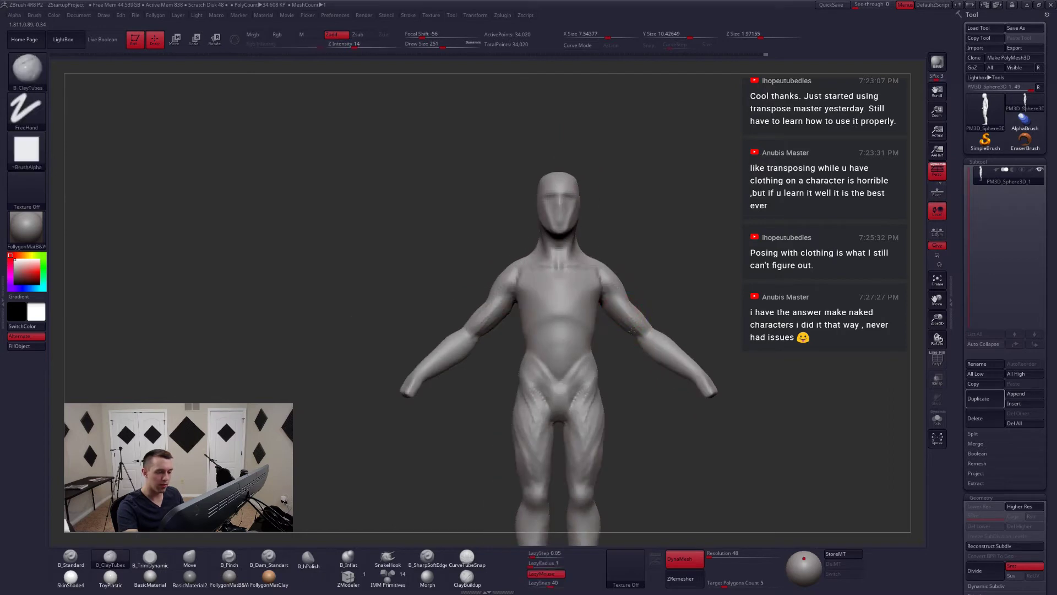
- Reshape the arms around the elbows and the upper back contours with the Move brush
right_drag(639, 332, 645, 335)
key(4)
key(space)
drag(646, 335, 648, 335)
mouse_move(644, 340)
right_down()
mouse_move(625, 364)
mouse_move(657, 336)
mouse_move(628, 350)
mouse_move(603, 334)
right_up()
key(space)
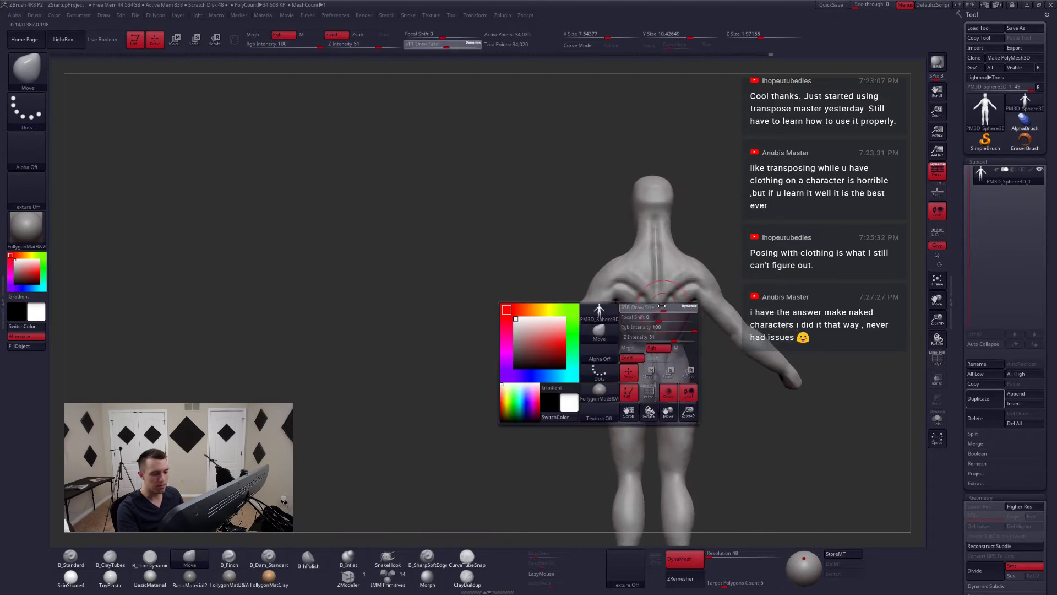
drag(602, 364, 597, 365)
mouse_move(626, 300)
ctrl+right_down()
mouse_move(624, 283)
mouse_move(615, 334)
mouse_move(633, 297)
ctrl+right_up()
- Sharpen the muscle creases of the upper back with the Pinch and Dam_Standard brushes
key(5)
key(6)
alt+right_drag(633, 297, 616, 376)
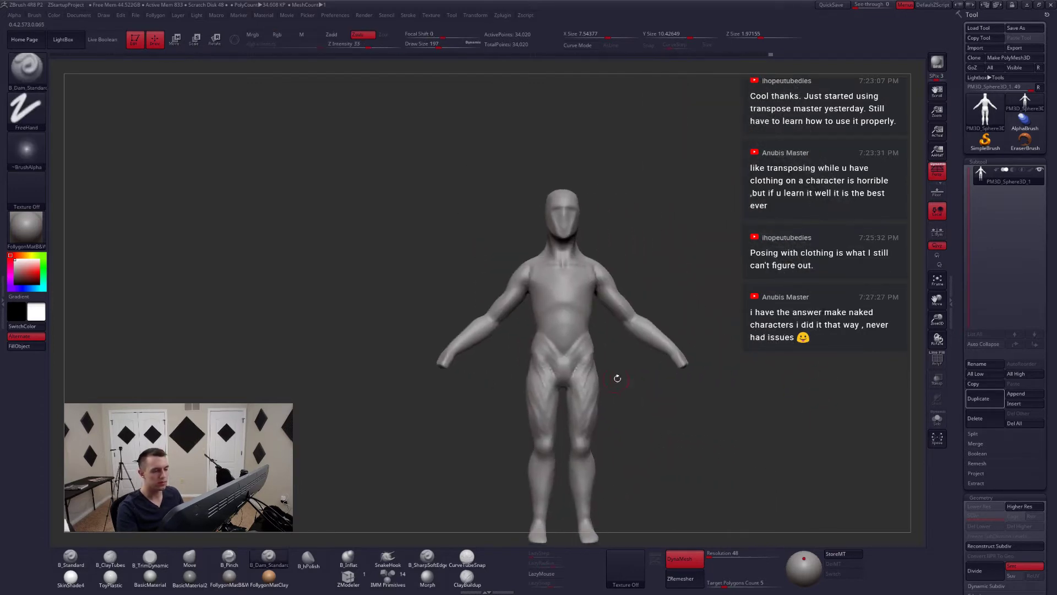
alt+right_drag(638, 411, 620, 372)
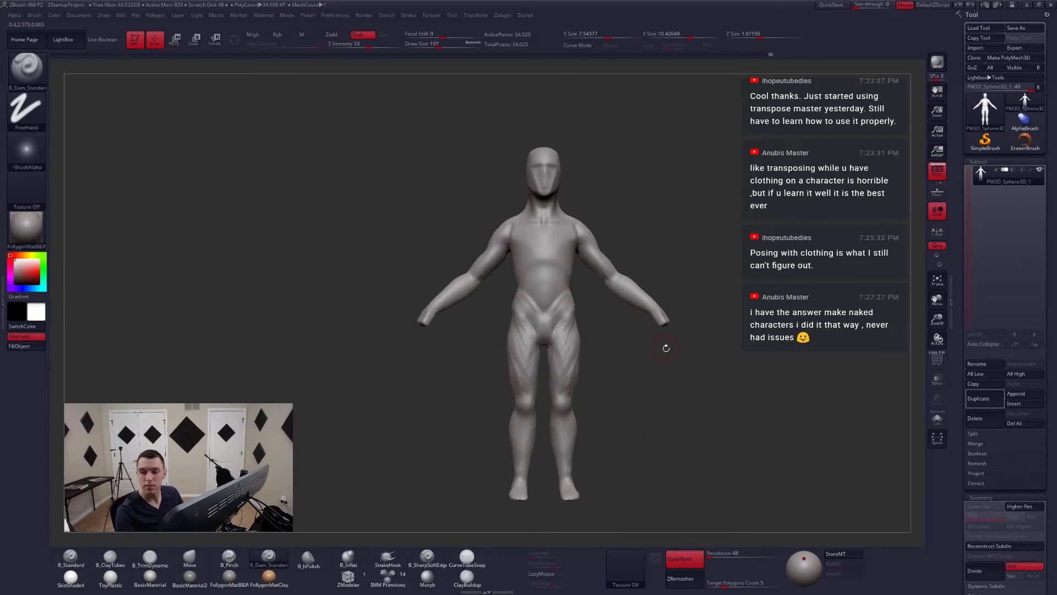
mouse_move(690, 363)
right_down()
mouse_move(644, 372)
mouse_move(566, 283)
right_up()
- Reshape the back of the neck and the head in profile with the Move brush, using an enlarged draw size
key(b)
key(m)
key(v)
key(space)
drag(566, 281, 577, 275)
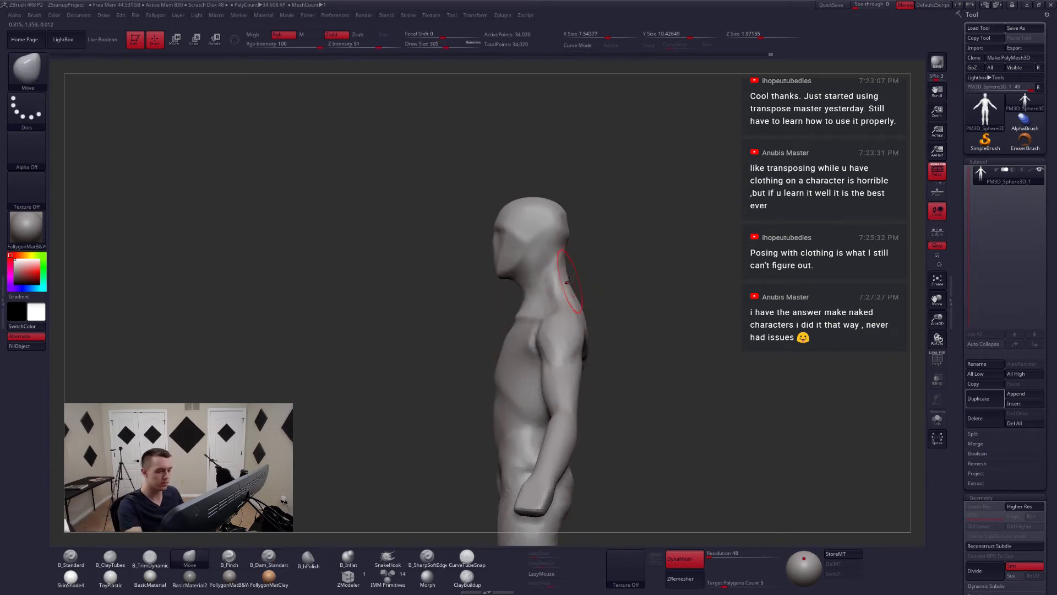
mouse_move(593, 293)
ctrl+right_down()
mouse_move(583, 290)
mouse_move(607, 295)
ctrl+right_up()
key(space)
drag(578, 291, 596, 289)
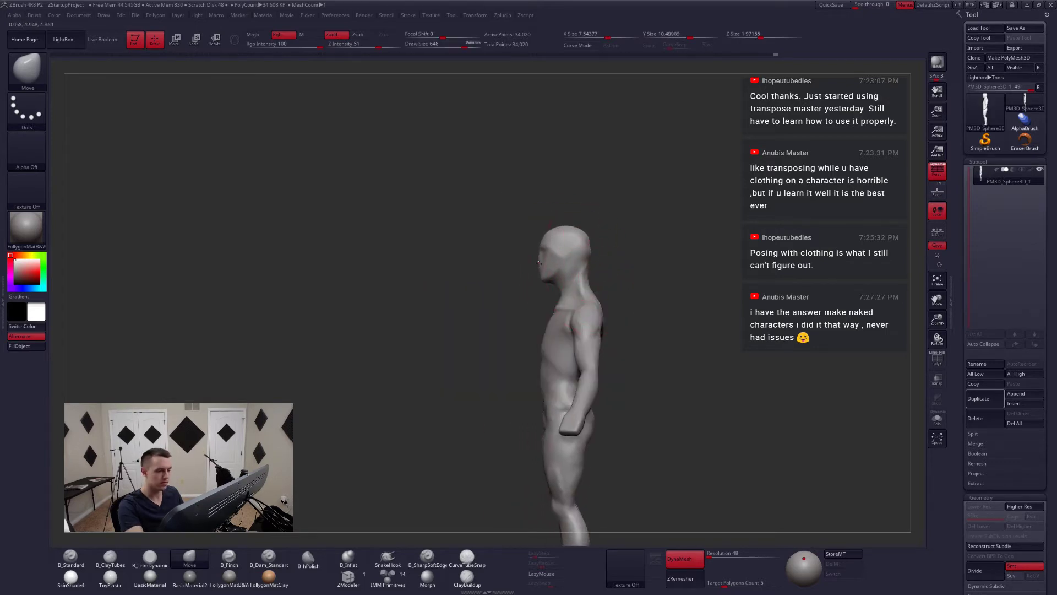
- Adjust the cheek and side of the face with the Move brush at a small draw size
mouse_move(574, 267)
right_down()
mouse_move(606, 265)
mouse_move(548, 262)
mouse_move(571, 260)
right_up()
key(space)
drag(574, 261, 571, 262)
right_drag(571, 262, 593, 257)
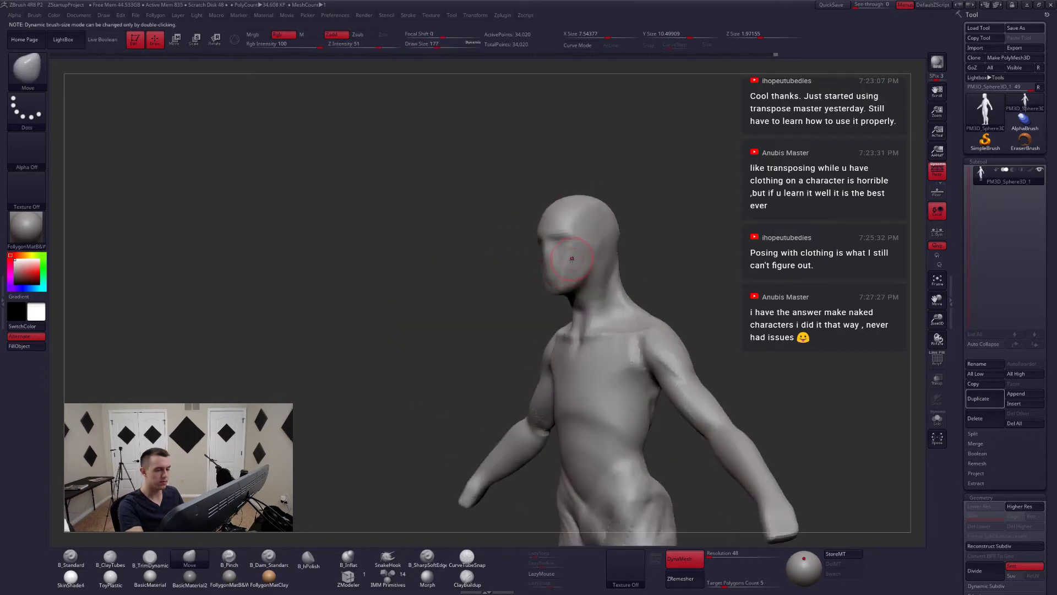
key(space)
drag(594, 256, 589, 256)
shift+right_drag(593, 259, 570, 263)
- Refine the brow, temples and facial planes with the Move brush at varying draw sizes
key(space)
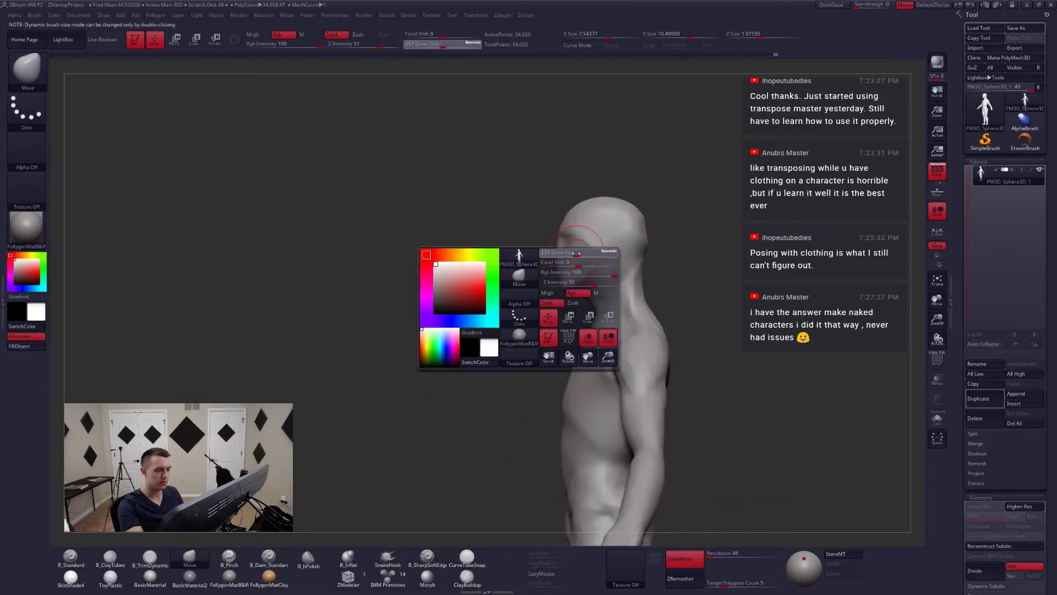
drag(575, 255, 572, 254)
mouse_move(577, 252)
shift+right_down()
mouse_move(601, 269)
mouse_move(579, 269)
mouse_move(573, 245)
shift+right_up()
key(space)
drag(572, 243, 576, 241)
shift+right_drag(577, 243, 594, 251)
key(space)
drag(586, 254, 595, 252)
key(space)
key(space)
shift+right_drag(596, 254, 578, 249)
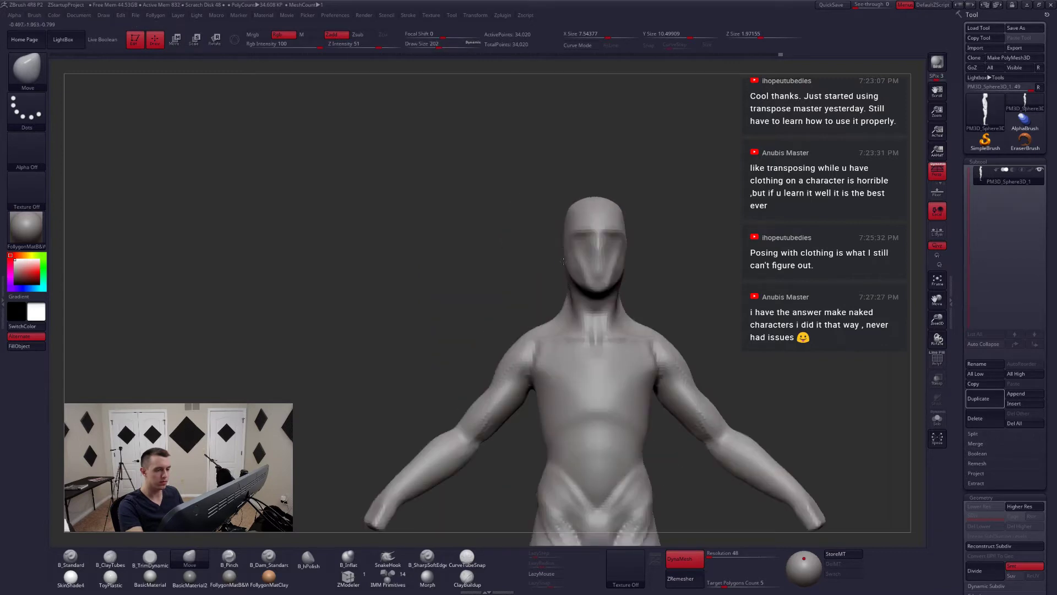
- Adjust the head, neck and shoulder proportions from the front with the Move brush at a draw size of 311
right_drag(606, 213, 601, 242)
key(space)
drag(602, 242, 607, 241)
mouse_move(608, 228)
right_down()
mouse_move(618, 205)
mouse_move(596, 297)
mouse_move(596, 359)
right_up()
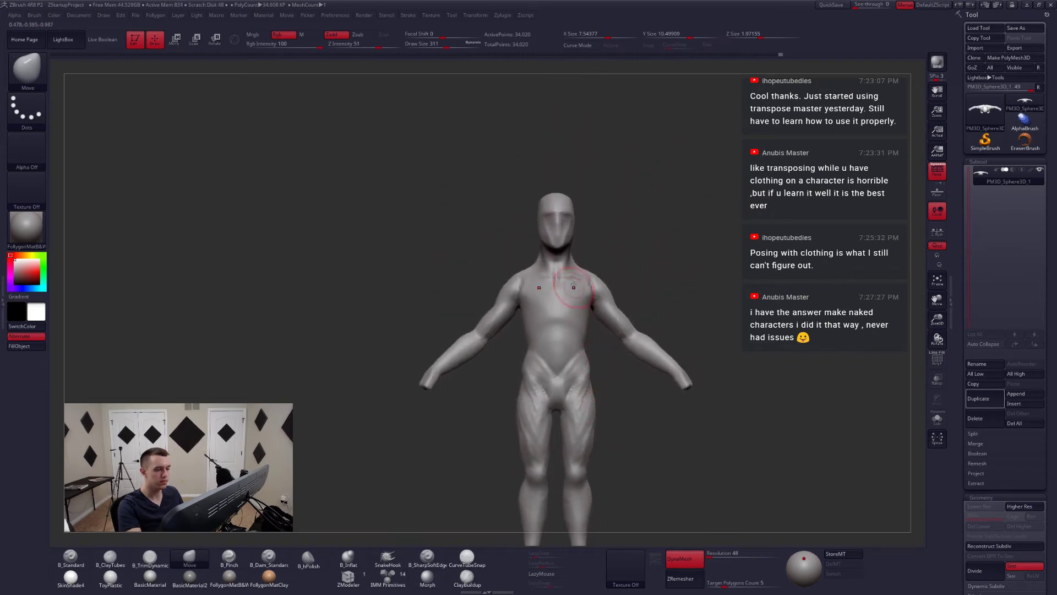
key(shift)
mouse_move(574, 287)
right_down()
mouse_move(566, 226)
mouse_move(552, 248)
right_up()
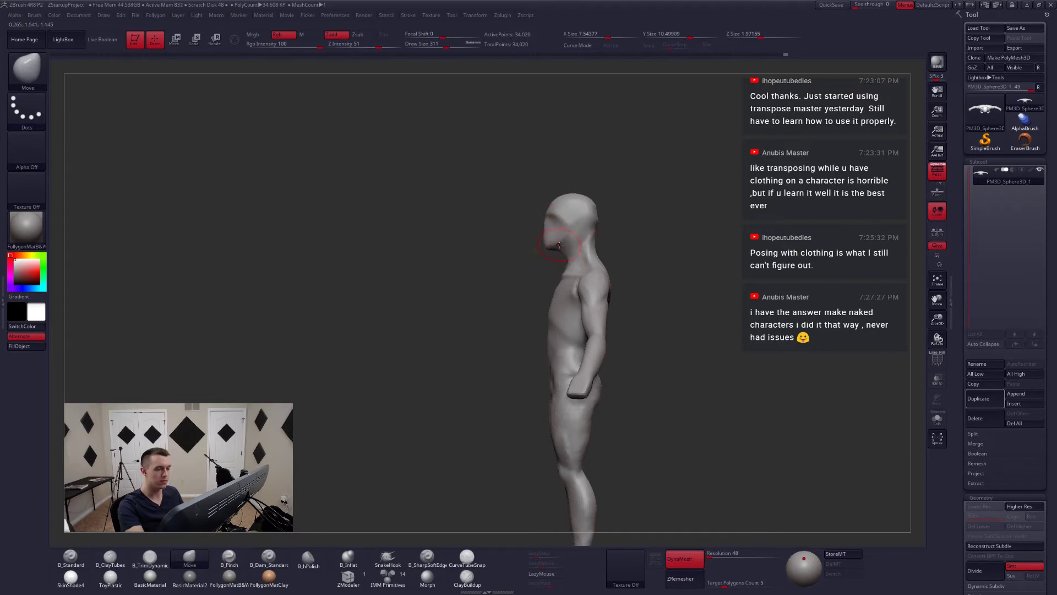
- Reshape the jaw and face profile with the Move brush, and smooth the front of the face
ctrl+right_drag(558, 245, 556, 256)
key(space)
mouse_move(553, 247)
mouse_down()
mouse_move(544, 247)
mouse_move(579, 233)
mouse_up()
key(5)
key(4)
key(space)
mouse_move(587, 246)
right_down()
mouse_move(601, 260)
mouse_move(557, 245)
mouse_move(576, 234)
mouse_move(566, 257)
mouse_move(587, 272)
right_up()
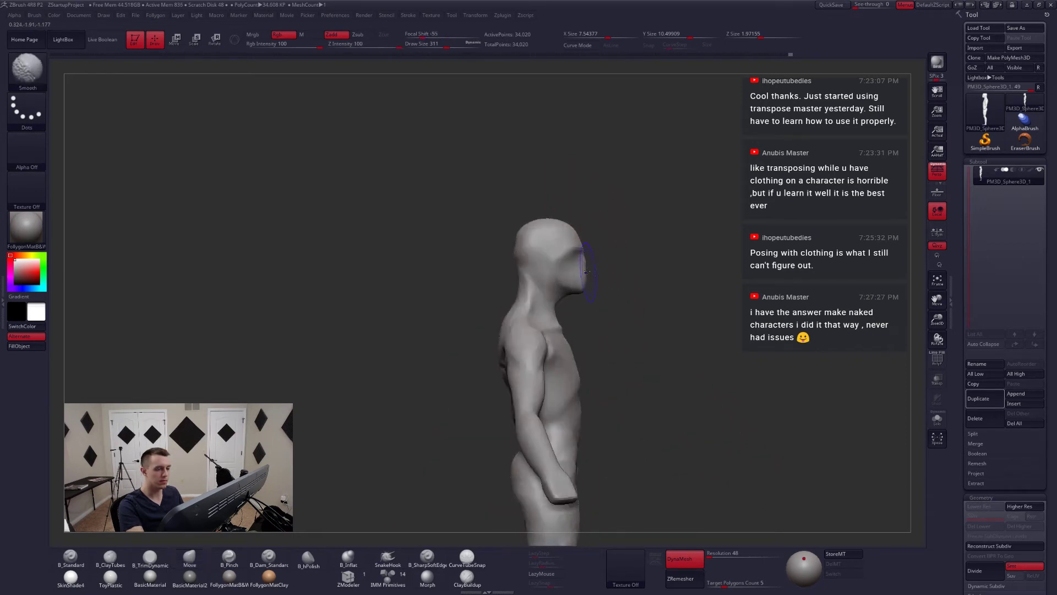
- Reshape the cranium with the Move brush, and refine the back of the neck with smoothing and the Pinch brush
key(space)
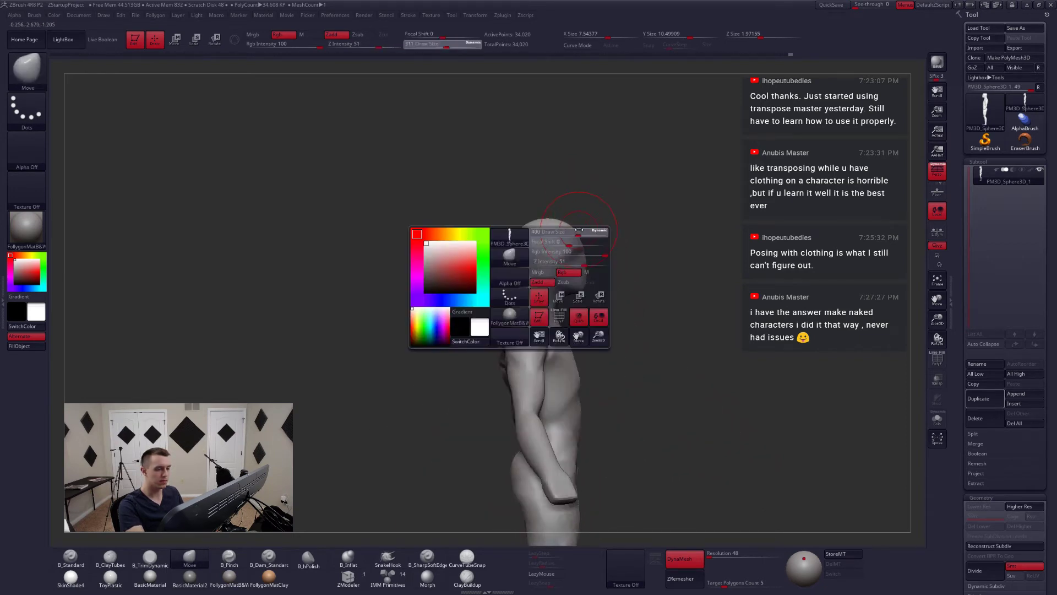
drag(578, 243, 583, 243)
drag(572, 232, 576, 231)
mouse_move(523, 241)
shift+right_down()
mouse_move(553, 283)
mouse_move(543, 283)
mouse_move(528, 258)
mouse_move(524, 271)
mouse_move(578, 267)
shift+right_up()
key(5)
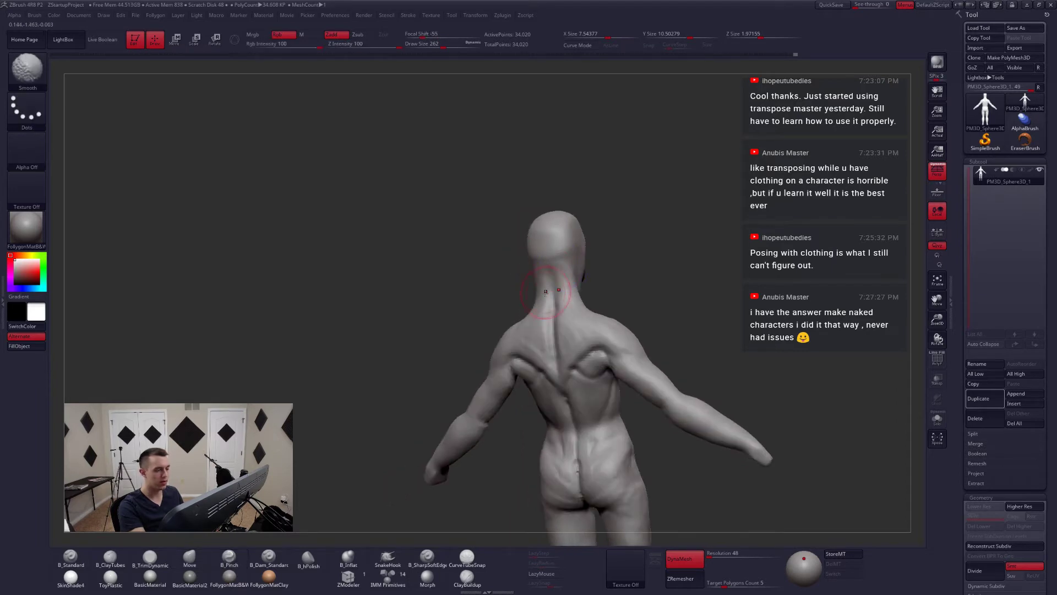
mouse_move(549, 346)
right_down()
mouse_move(584, 338)
mouse_move(563, 329)
mouse_move(580, 293)
right_up()
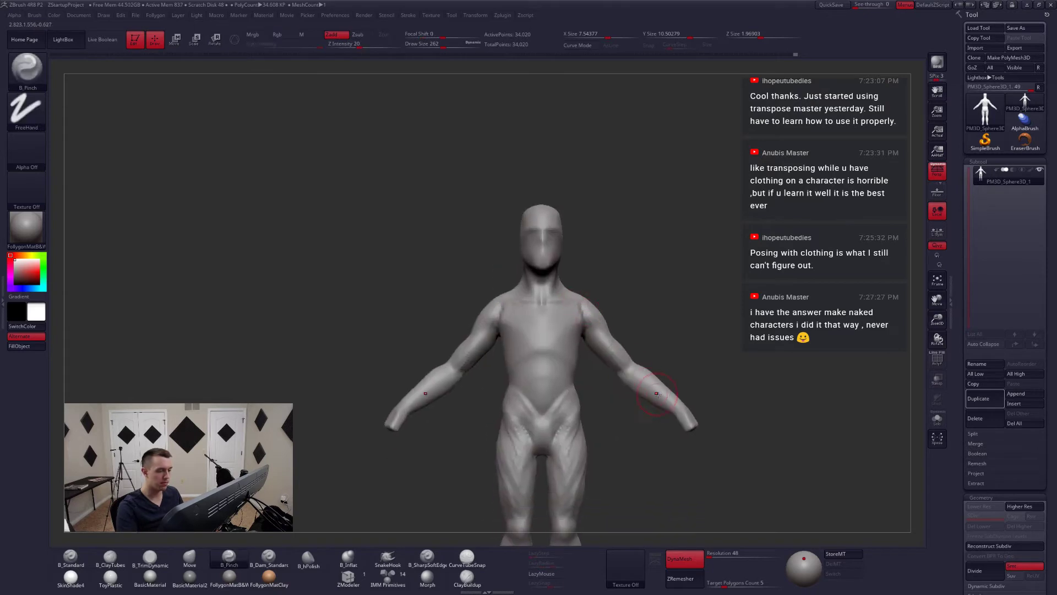
- Mask the hand ends of the arms with the MaskPen brush at a draw size of 87, and invert the mask
mouse_move(675, 432)
alt+right_down()
mouse_move(679, 395)
mouse_move(653, 367)
mouse_move(700, 358)
mouse_move(676, 314)
alt+right_up()
key(space)
click(664, 314)
key(ctrl+space)
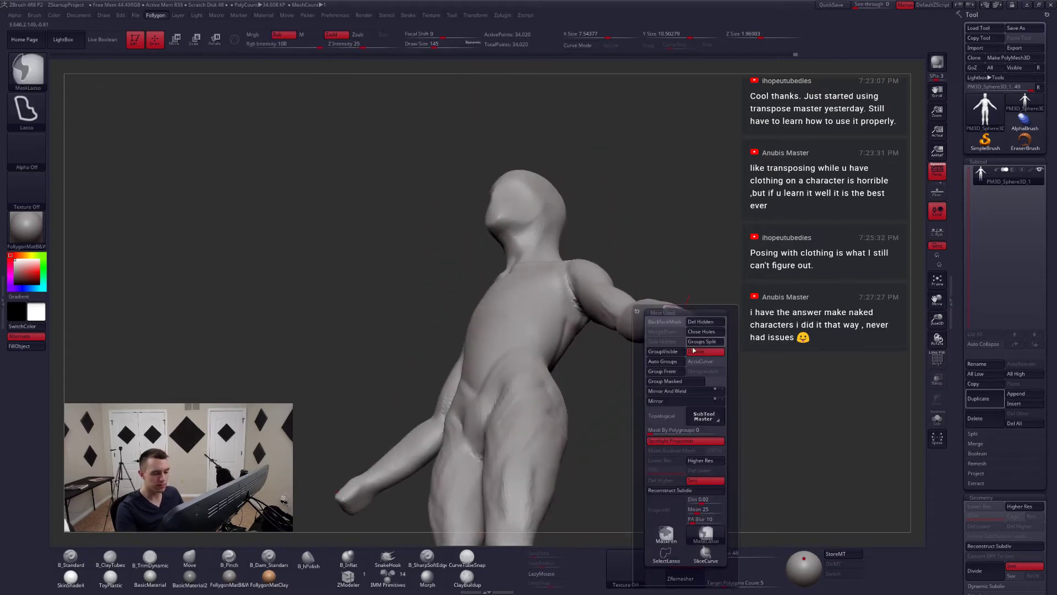
click(666, 534)
key(space)
click(688, 325)
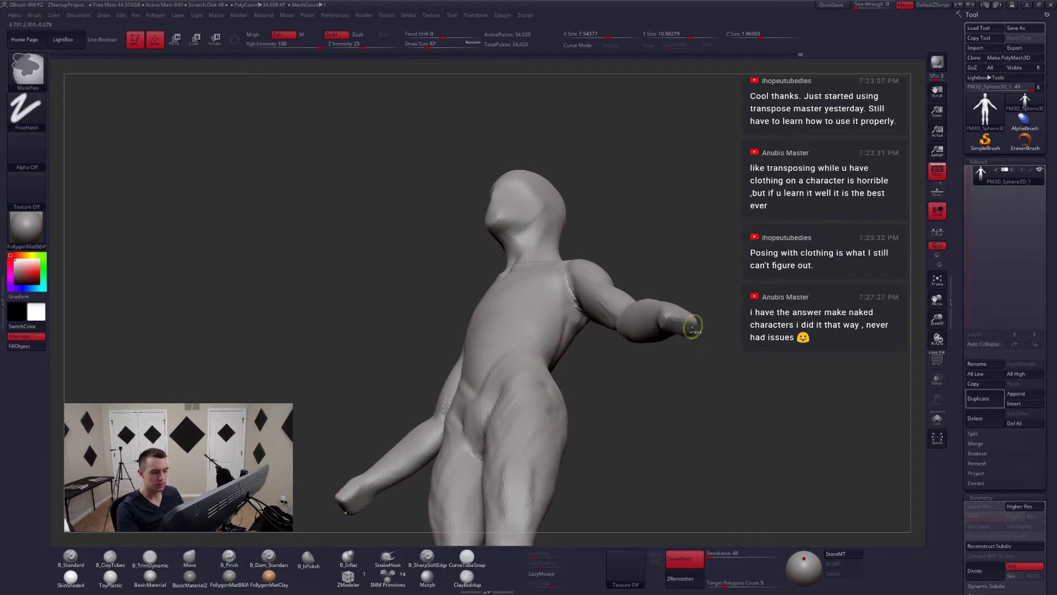
ctrl+click(704, 327)
- Extend the hand blocks with Transpose Move, and angle them at the wrists with Transpose Rotate
mouse_move(696, 328)
right_down()
mouse_move(677, 352)
mouse_move(656, 340)
right_up()
key(w)
drag(677, 326, 651, 377)
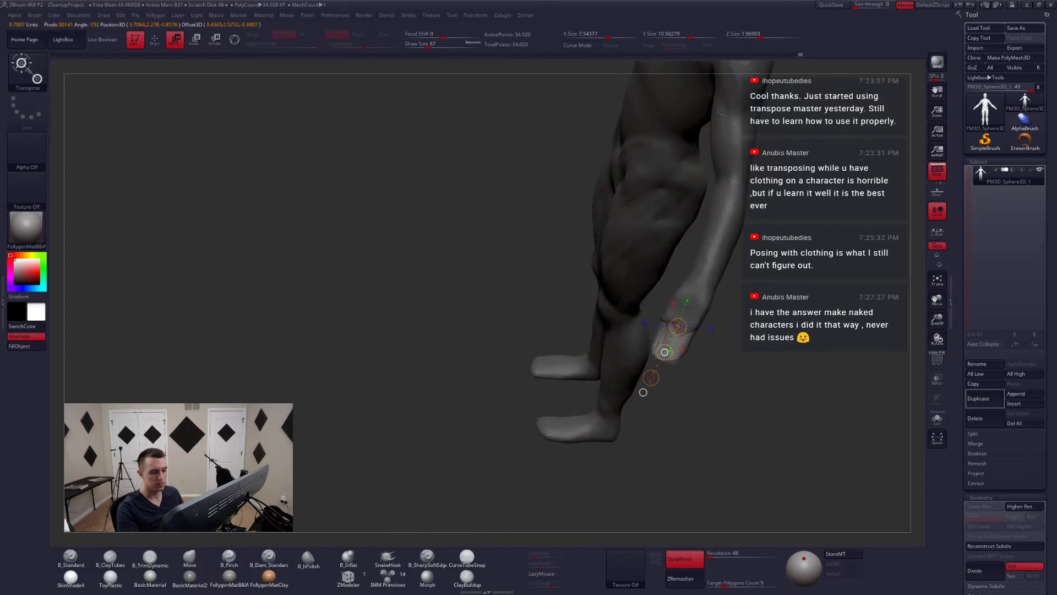
key(q)
mouse_move(644, 355)
right_down()
mouse_move(668, 359)
mouse_move(690, 387)
right_up()
key(r)
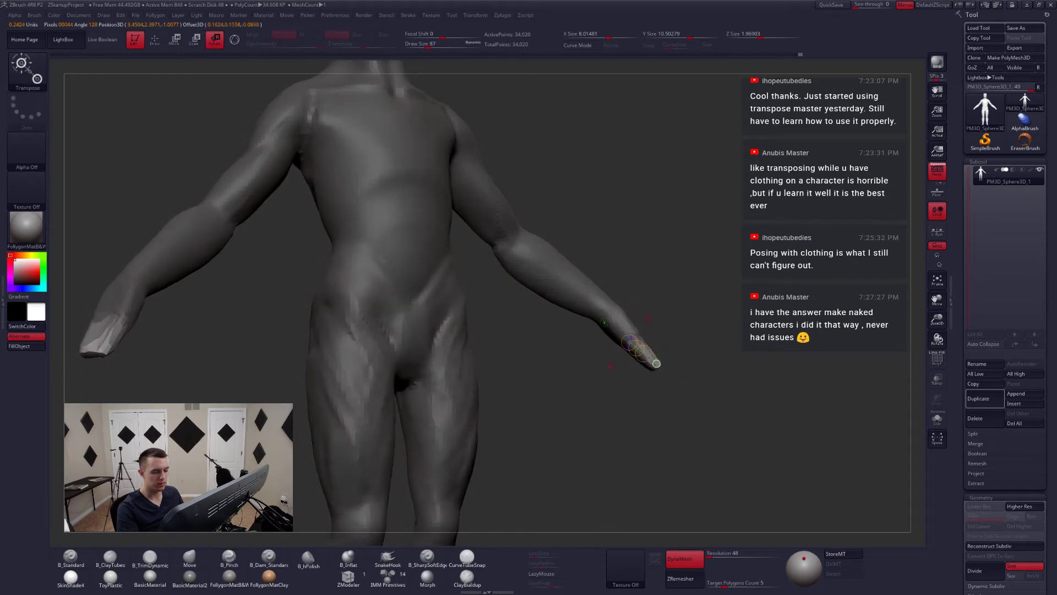
mouse_move(681, 384)
mouse_down()
mouse_move(659, 412)
mouse_move(668, 463)
mouse_up()
key(q)
- Isolate the hands with an inverted MaskLasso mask, and adjust their angle and position with Transpose Rotate and Move
key(space)
ctrl+click(676, 549)
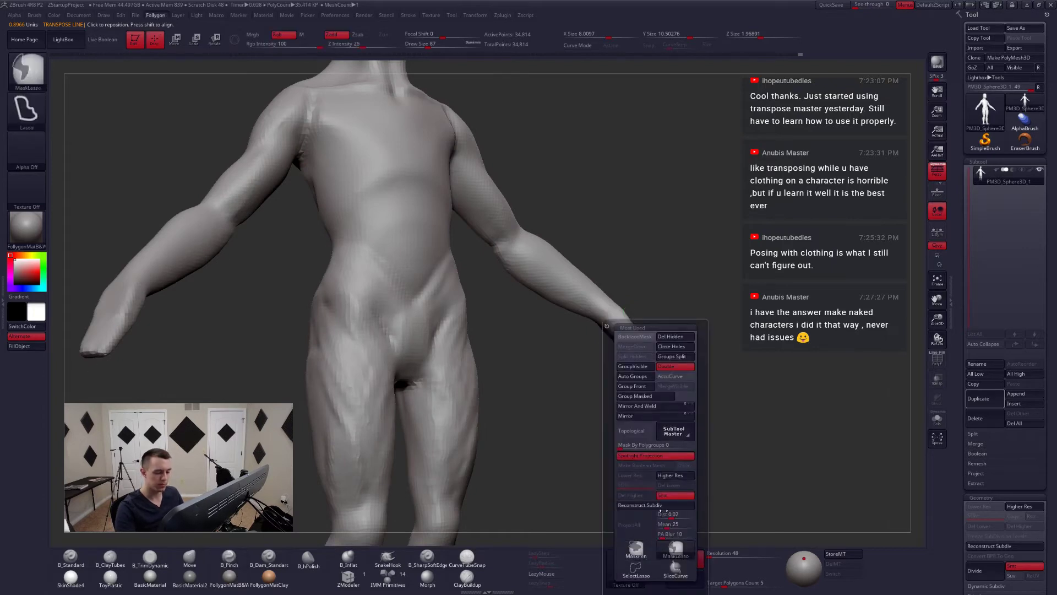
mouse_move(662, 329)
ctrl+mouse_down()
mouse_move(580, 411)
mouse_move(678, 409)
mouse_move(666, 418)
mouse_move(670, 408)
mouse_move(651, 404)
mouse_move(679, 388)
mouse_move(655, 405)
mouse_move(660, 380)
ctrl+mouse_up()
ctrl+click(675, 390)
key(r)
key(q)
key(w)
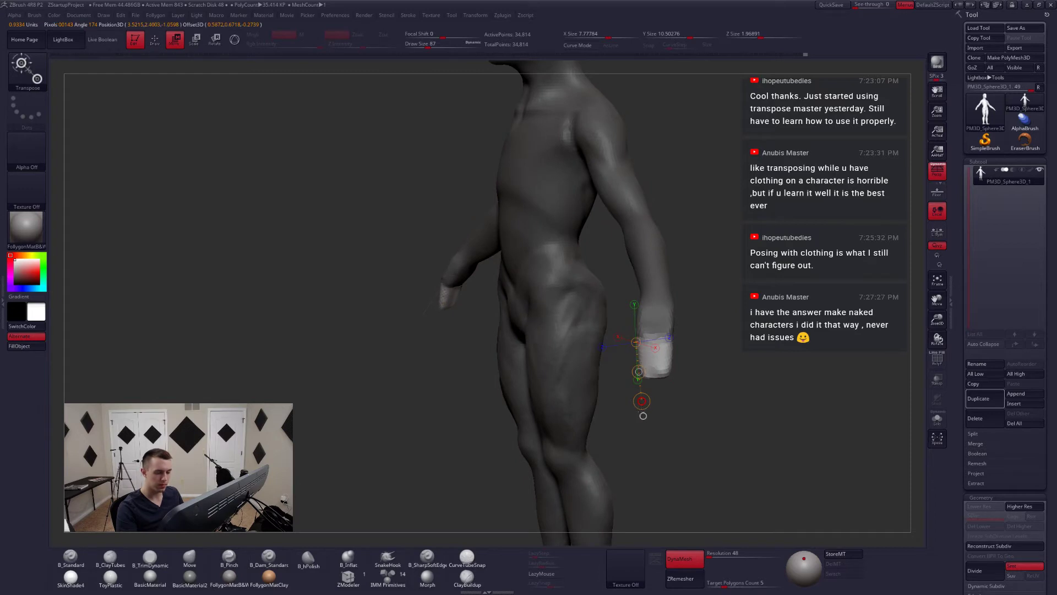
key(q)
- Shape the unmasked hand blocks with the Move brush at a draw size of 245
key(4)
key(space)
drag(673, 379, 686, 379)
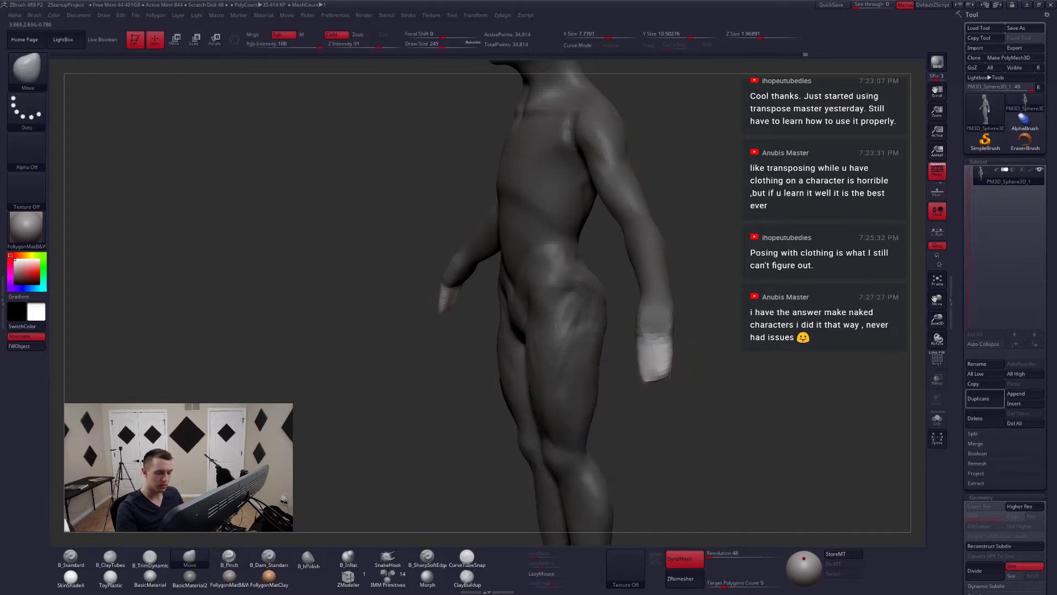
drag(650, 402, 691, 396)
key(space)
mouse_move(633, 351)
mouse_down()
mouse_move(622, 350)
mouse_move(626, 334)
mouse_up()
- Isolate a thumb area on each hand with MaskPen at a draw size of 80, and pull out the thumbs with Transpose Move
key(ctrl+space)
click(615, 549)
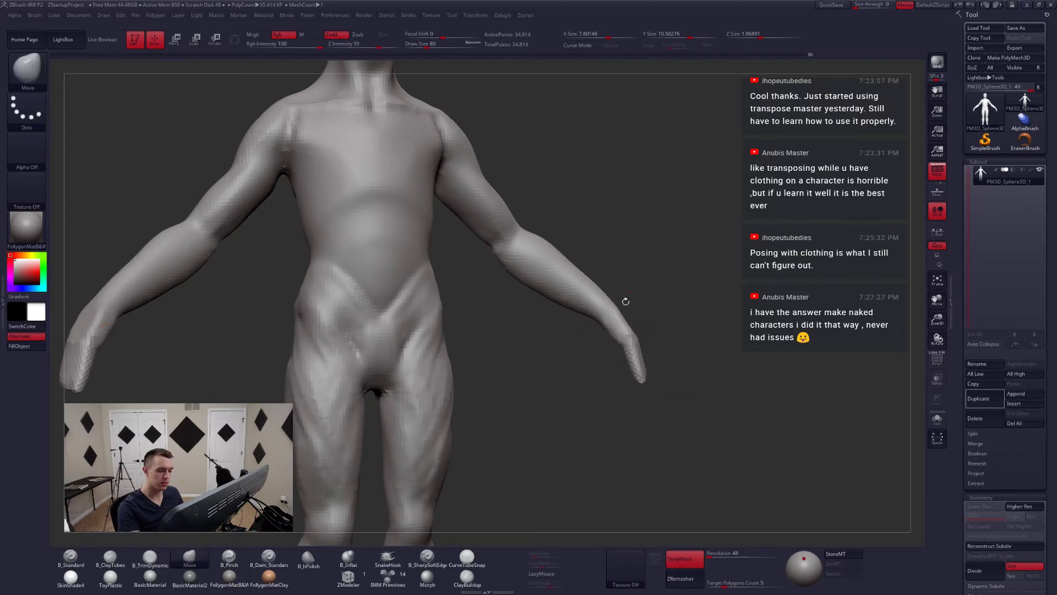
ctrl+click(658, 314)
drag(680, 330, 625, 353)
key(w)
mouse_move(672, 325)
mouse_down()
mouse_move(620, 327)
mouse_move(683, 353)
mouse_move(658, 356)
mouse_move(662, 377)
mouse_move(707, 380)
mouse_move(663, 366)
mouse_up()
key(q)
- Refine the thumbs with the Move brush and Transpose, clear the mask, and update the DynaMesh at resolution 48
key(b)
key(m)
key(v)
key(w)
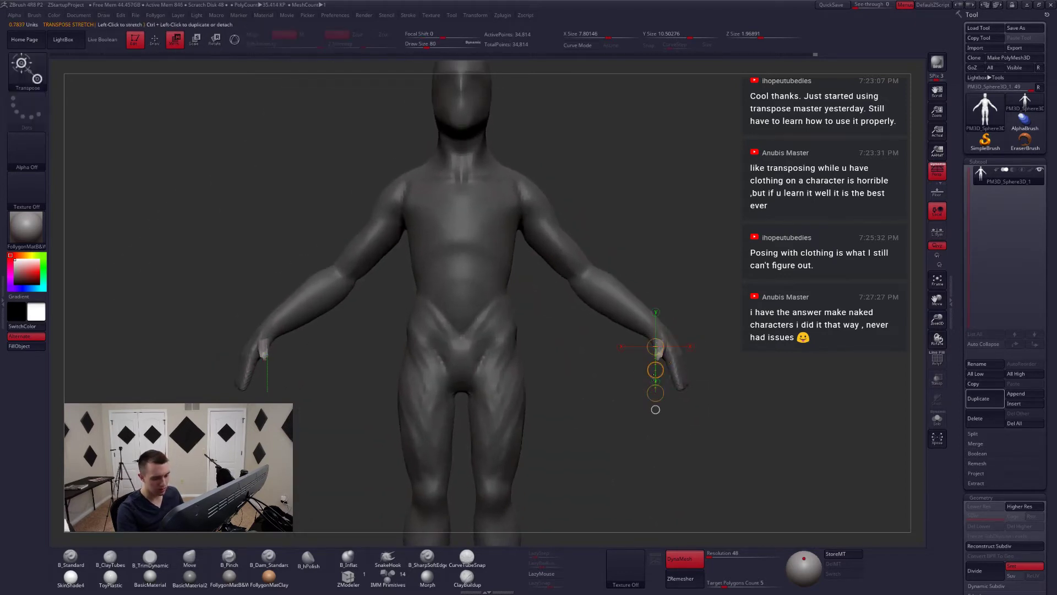
key(q)
mouse_move(672, 380)
mouse_down()
mouse_move(648, 395)
mouse_move(643, 432)
mouse_up()
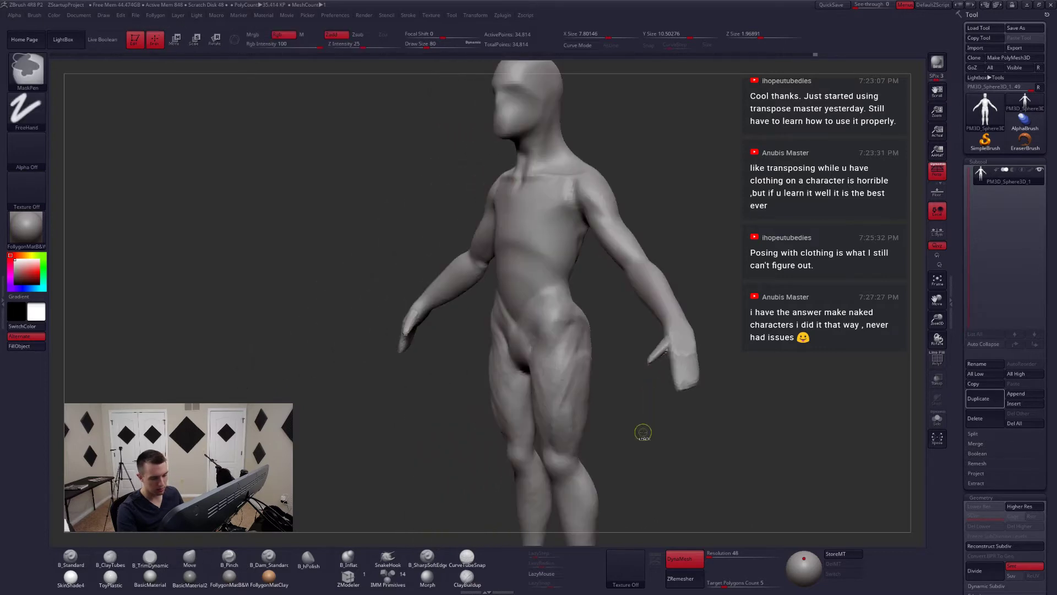
mouse_move(656, 380)
mouse_down()
mouse_move(619, 378)
mouse_move(667, 368)
mouse_up()
key(ctrl+space)
ctrl+click(696, 430)
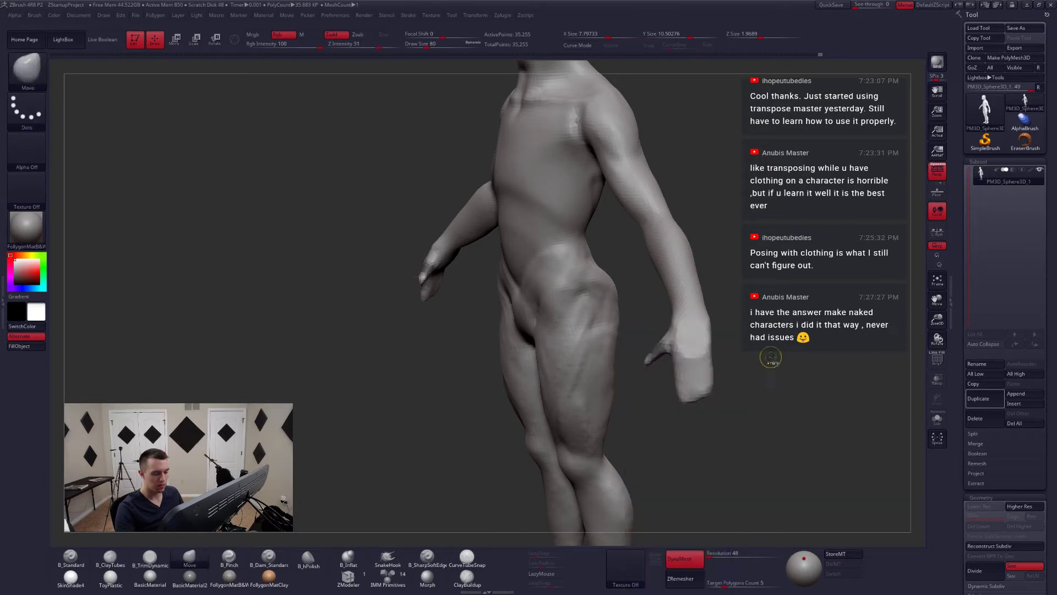
- Isolate the thumbs with an inverted lasso mask, rotate them with Transpose, and rebuild the DynaMesh
mouse_move(637, 417)
ctrl+mouse_down()
mouse_move(633, 406)
mouse_move(667, 424)
mouse_move(669, 365)
mouse_move(679, 377)
mouse_move(678, 359)
ctrl+mouse_up()
ctrl+click(650, 406)
key(r)
key(q)
ctrl+drag(703, 379, 682, 417)
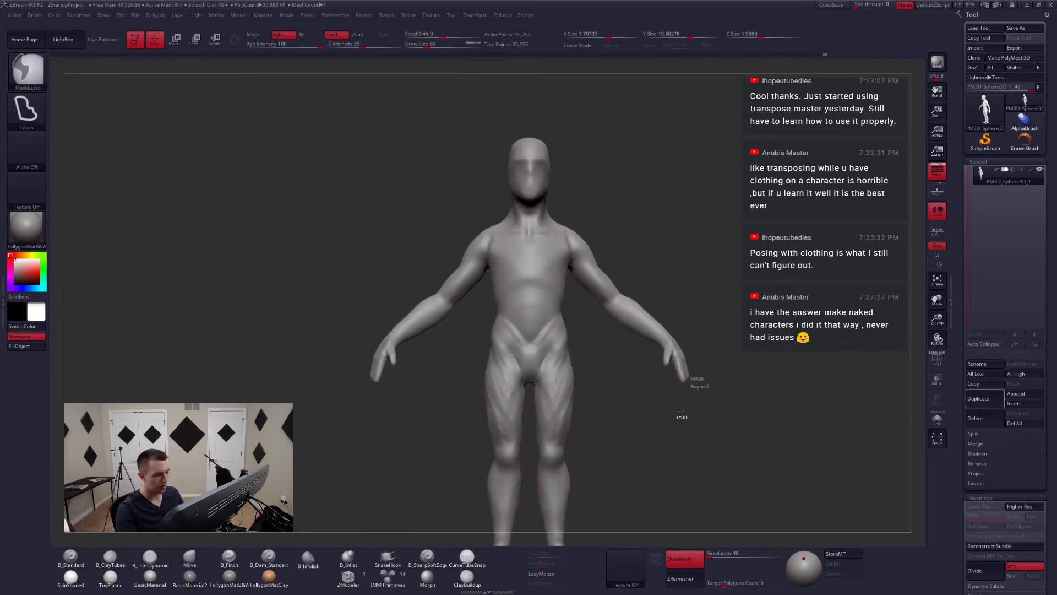
ctrl+right_drag(677, 375, 680, 376)
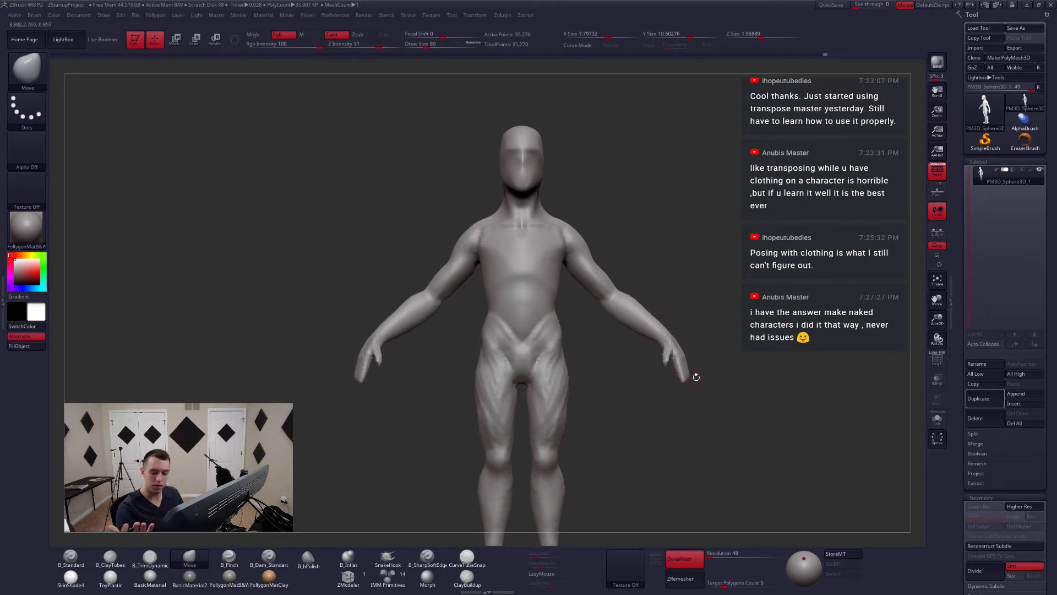
- Mask everything except the forearms and hands, and rotate them with Transpose Rotate so the palms face forward
key(space)
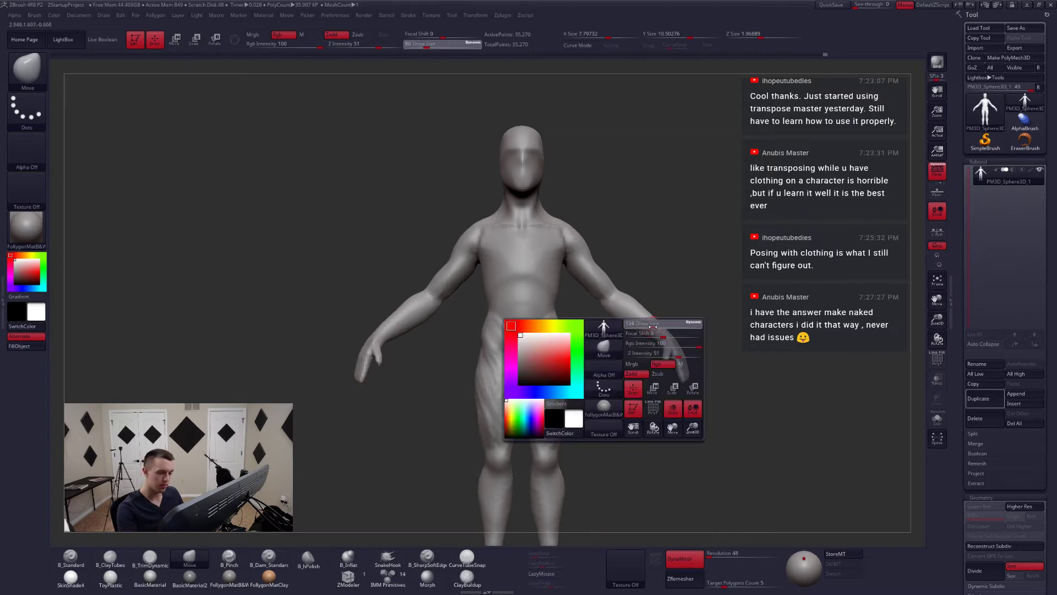
mouse_move(647, 327)
mouse_down()
mouse_move(689, 410)
mouse_move(708, 363)
mouse_move(654, 389)
mouse_move(673, 383)
mouse_move(653, 369)
mouse_move(663, 464)
mouse_move(688, 405)
mouse_up()
key(ctrl)
key(ctrl+i)
ctrl+click(660, 395)
key(r)
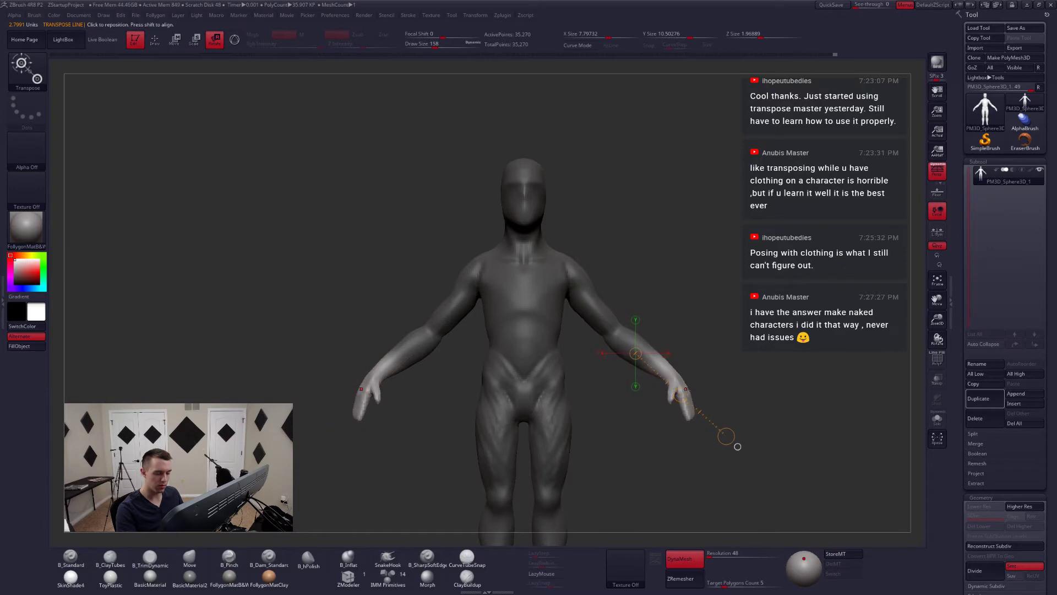
key(q)
key(ctrl)
key(r)
mouse_move(680, 395)
mouse_down()
mouse_move(584, 255)
mouse_move(428, 224)
mouse_up()
key(q)
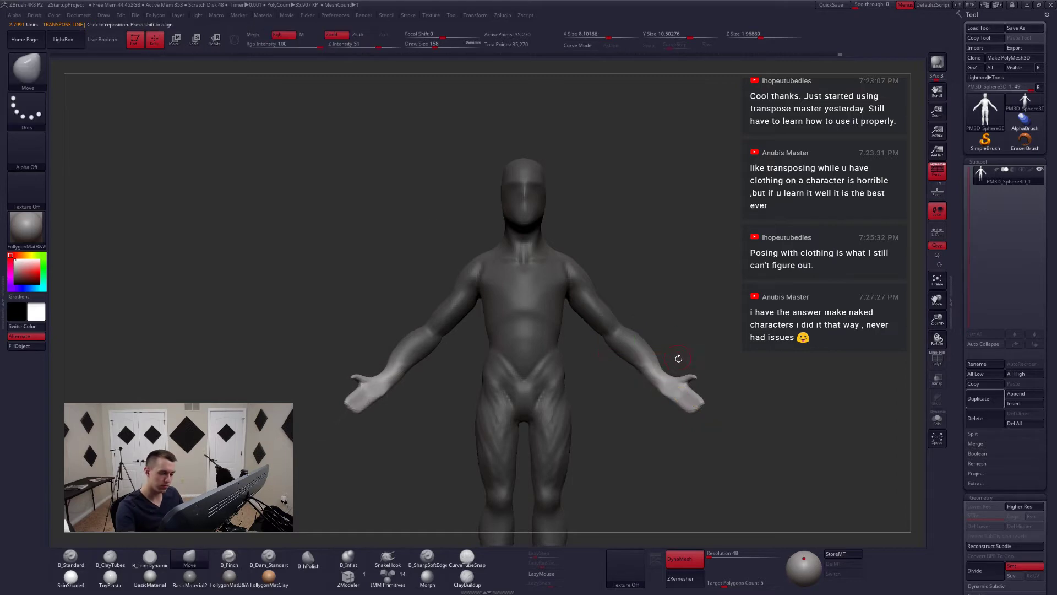
- Check the hand placement with the Transpose line, clear the mask, and update the DynaMesh
alt+right_drag(678, 396, 679, 373)
key(w)
key(r)
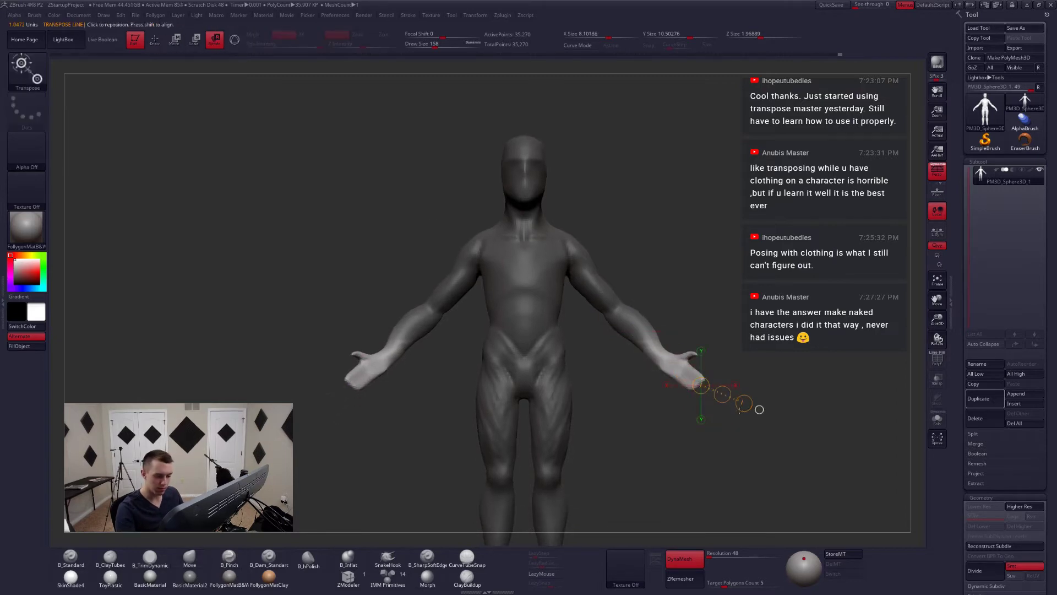
key(q)
mouse_move(722, 381)
mouse_down()
mouse_move(725, 413)
mouse_move(672, 337)
mouse_move(633, 351)
mouse_move(640, 359)
mouse_up()
- Refine the forearm and torso silhouette from the front with the Move brush at draw sizes of 212 and 293
key(space)
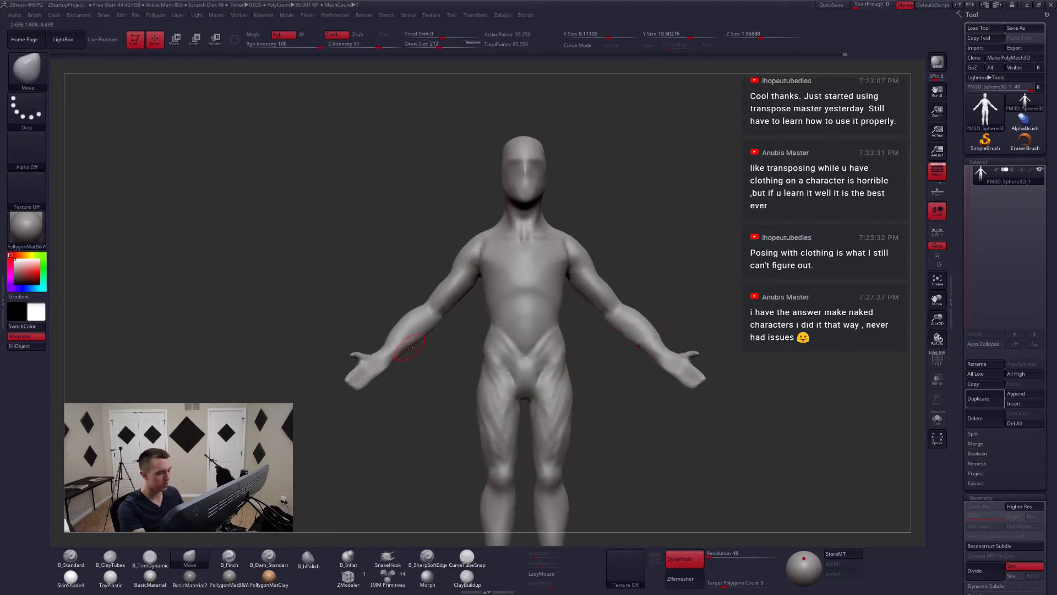
mouse_move(413, 365)
alt+mouse_down()
mouse_move(451, 387)
mouse_move(442, 345)
alt+mouse_up()
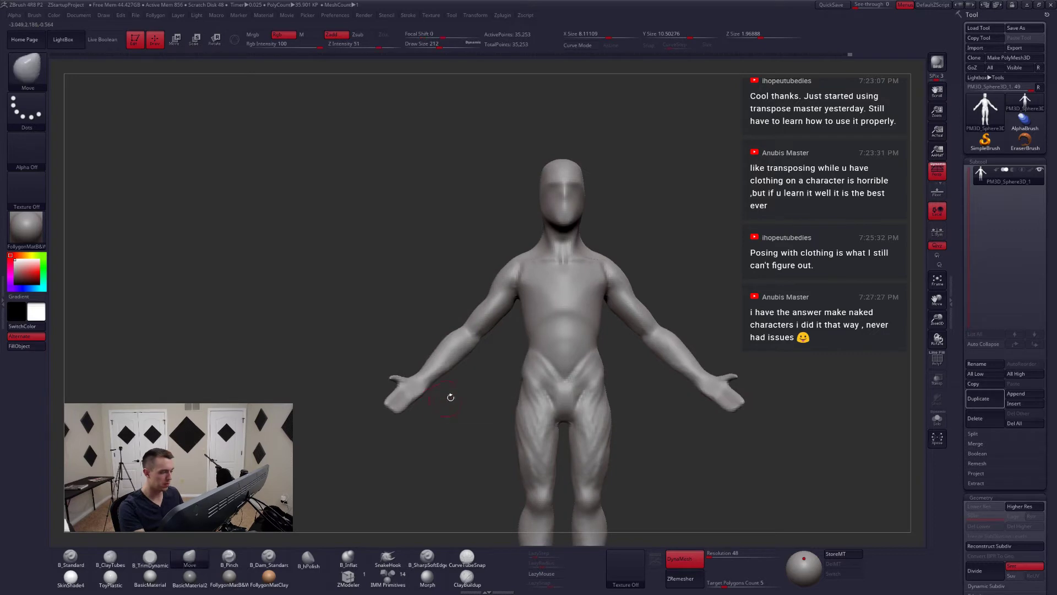
alt+drag(451, 396, 474, 394)
key(space)
mouse_move(486, 403)
mouse_down()
mouse_move(573, 399)
mouse_move(622, 421)
mouse_move(628, 435)
mouse_move(458, 397)
mouse_move(540, 352)
mouse_up()
key(2)
mouse_move(551, 418)
mouse_down()
mouse_move(562, 410)
mouse_move(546, 357)
mouse_up()
mouse_move(628, 358)
mouse_down()
mouse_move(556, 389)
mouse_move(573, 353)
mouse_move(550, 349)
mouse_move(549, 338)
mouse_move(628, 340)
mouse_up()
key(1)
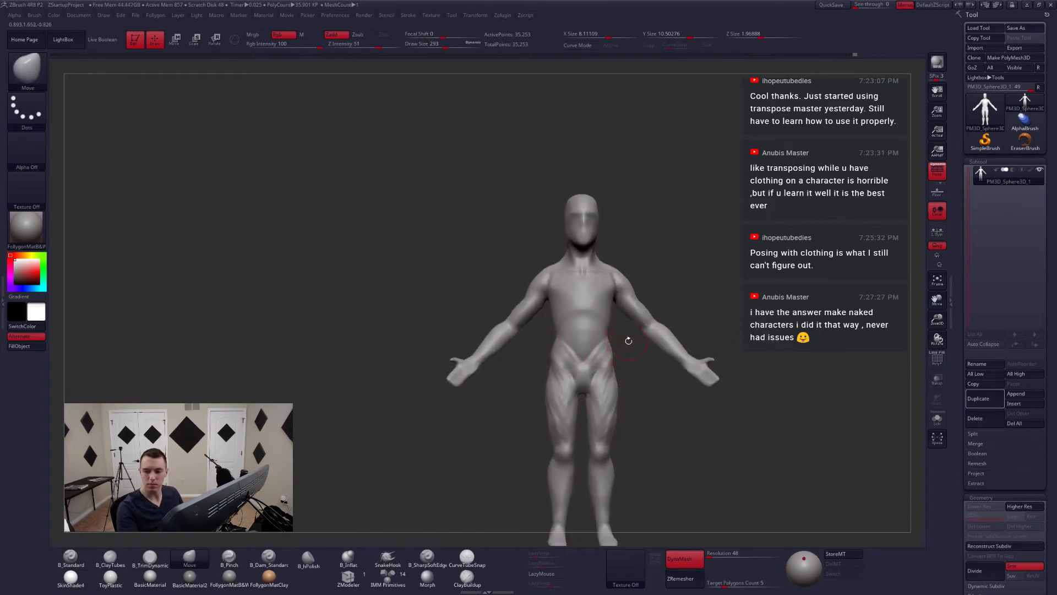
- Adjust the overall arm and body proportions with the Move brush at draw sizes of 379 and 724
key(space)
drag(590, 388, 597, 388)
mouse_move(676, 314)
mouse_down()
mouse_move(578, 353)
mouse_move(543, 354)
mouse_move(700, 347)
mouse_up()
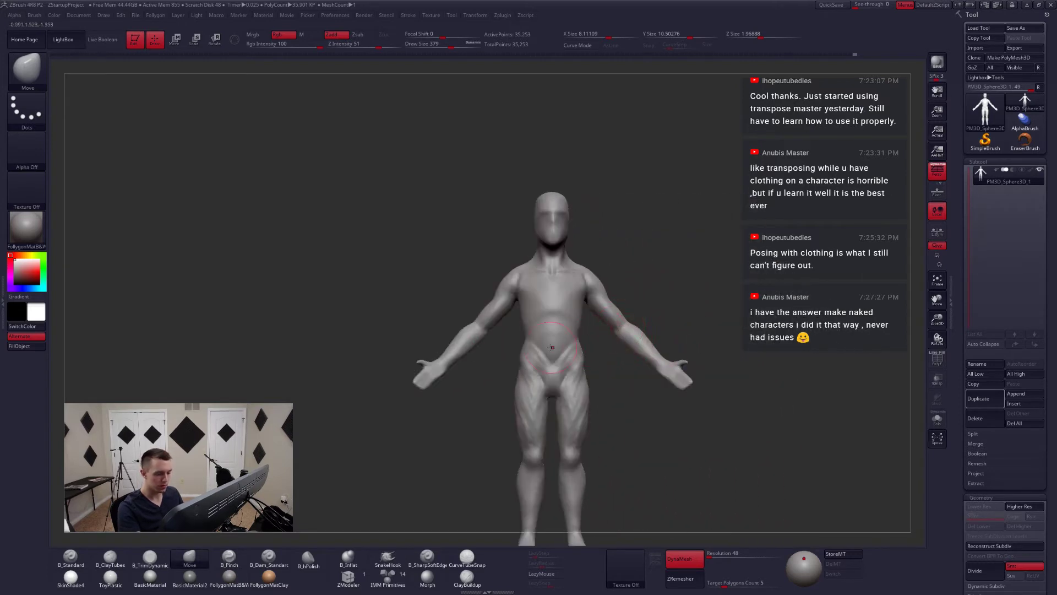
key(space)
mouse_move(624, 329)
mouse_down()
mouse_move(636, 329)
mouse_move(654, 370)
mouse_move(673, 348)
mouse_move(648, 404)
mouse_move(683, 336)
mouse_up()
- Isolate the forearms and hands with an inverted lasso mask, and shorten the arms with Transpose Move
key(space)
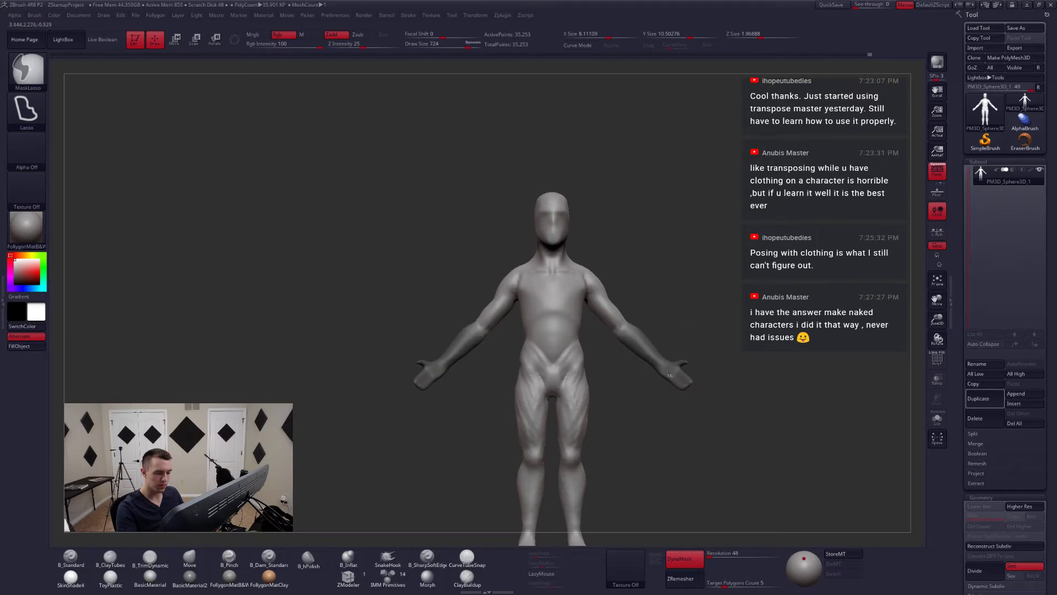
ctrl+click(659, 397)
key(w)
drag(636, 341, 580, 468)
mouse_move(645, 477)
mouse_down()
mouse_move(659, 503)
mouse_move(721, 435)
mouse_move(683, 388)
mouse_up()
key(q)
- Refine the forearm, wrist and hand shapes with the Move brush at a draw size of 245
mouse_move(683, 388)
alt+mouse_down()
mouse_move(698, 382)
mouse_move(646, 379)
alt+mouse_up()
key(space)
mouse_move(674, 410)
alt+mouse_down()
mouse_move(688, 411)
mouse_move(688, 441)
alt+mouse_up()
key(space)
mouse_move(663, 383)
mouse_down()
mouse_move(616, 432)
mouse_move(644, 392)
mouse_up()
- Sculpt the arm and wrist forms from several angles with the ClayTubes, TrimDynamic and Pinch brushes
key(b)
key(c)
key(t)
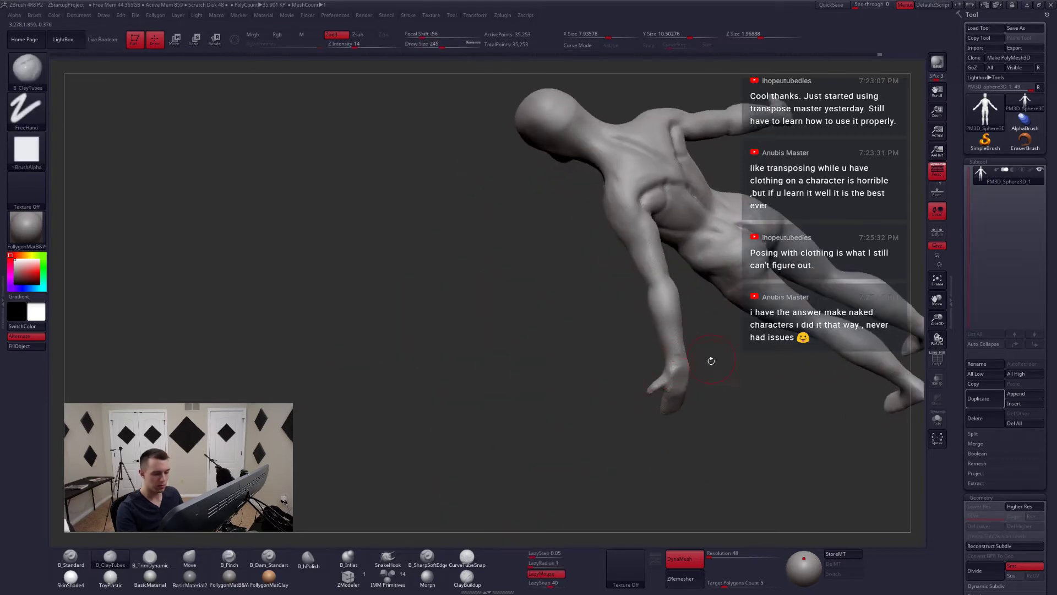
mouse_move(710, 361)
mouse_down()
mouse_move(672, 397)
mouse_move(677, 383)
mouse_move(673, 405)
mouse_move(677, 368)
mouse_move(710, 361)
mouse_move(635, 260)
mouse_up()
key(b)
key(t)
key(d)
key(b)
key(p)
key(i)
key(b)
key(c)
key(t)
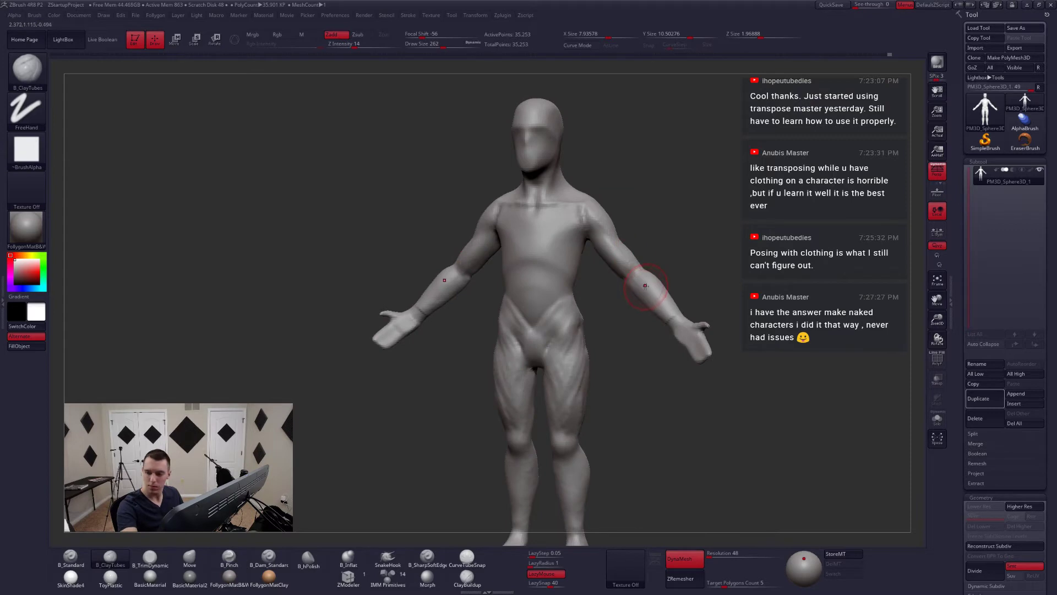
- Build up the forearm muscles near the elbows with ClayTubes at a draw size of 212, and adjust them with the Move brush
mouse_move(644, 285)
mouse_down()
mouse_move(643, 261)
mouse_move(656, 278)
mouse_move(617, 308)
mouse_move(517, 350)
mouse_up()
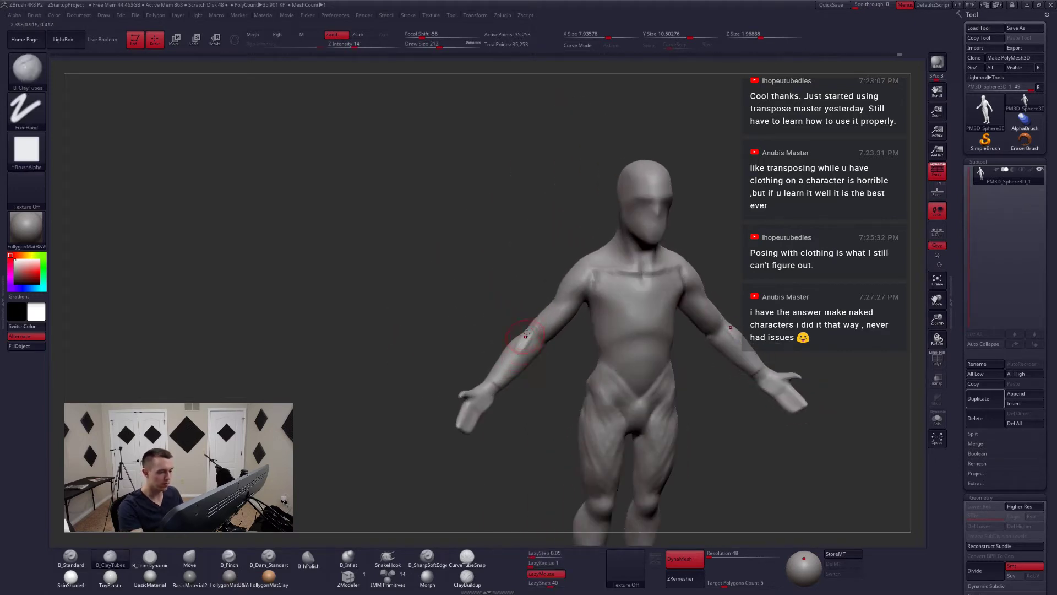
shift+right_drag(526, 334, 524, 349)
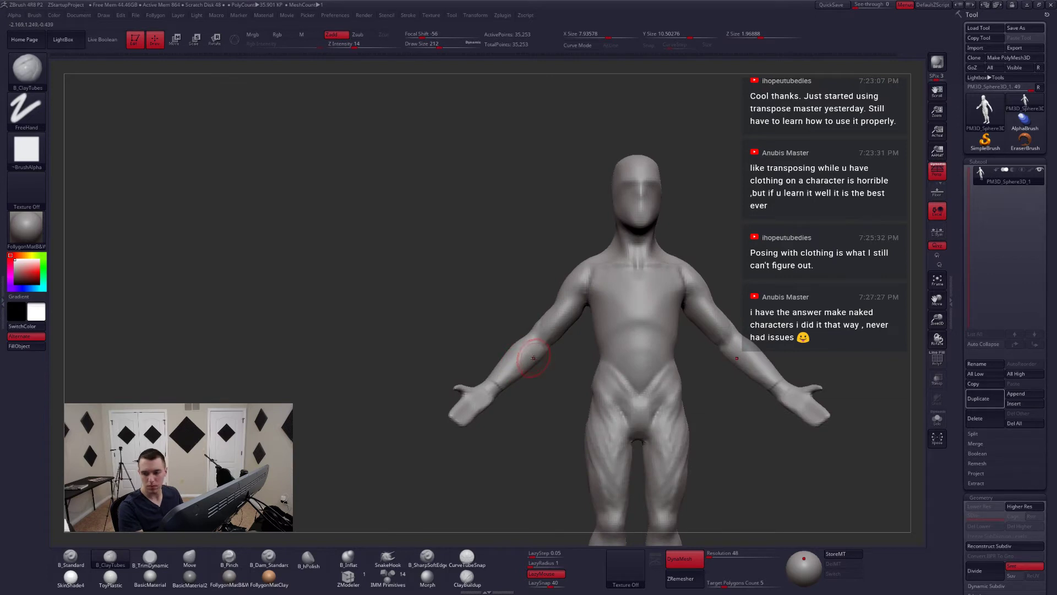
drag(541, 366, 529, 361)
right_drag(543, 352, 520, 337)
key(b)
key(m)
key(v)
key(b)
key(c)
key(t)
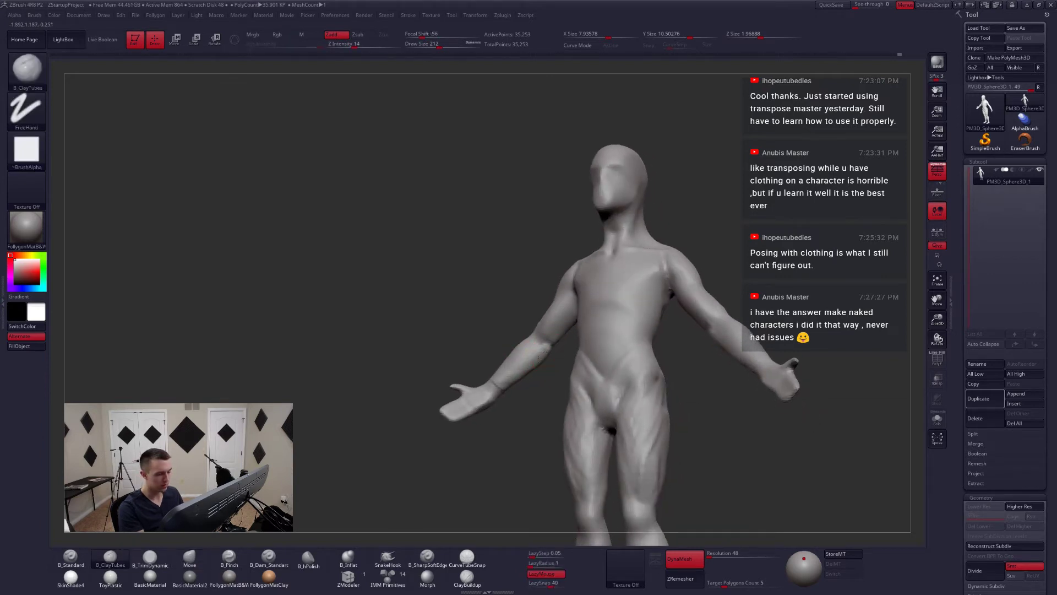
- Refine the inner forearm contours from the front, alternating between the Move and ClayTubes brushes
shift+right_drag(536, 369, 542, 380)
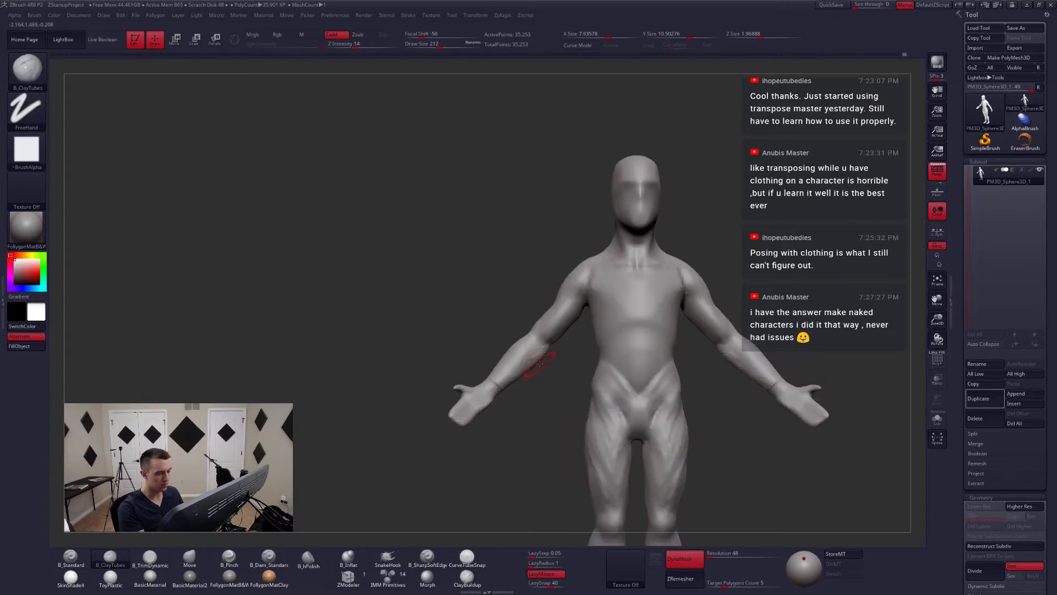
key(b)
key(m)
key(v)
key(b)
key(c)
key(t)
key(b)
key(m)
key(v)
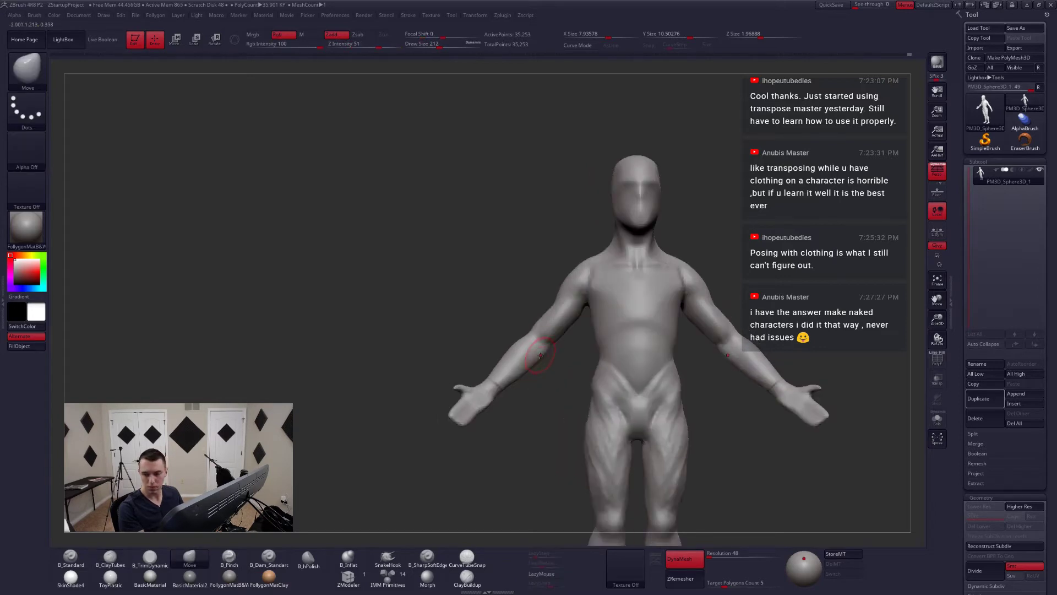
mouse_move(541, 359)
right_down()
mouse_move(534, 345)
mouse_move(556, 380)
mouse_move(534, 280)
mouse_move(528, 295)
mouse_move(561, 303)
right_up()
- Shape the backs of the upper arms with ClayTubes and the Move brush at a draw size of 262
key(b)
key(c)
key(t)
key(b)
key(m)
key(v)
key(space)
drag(549, 302, 554, 302)
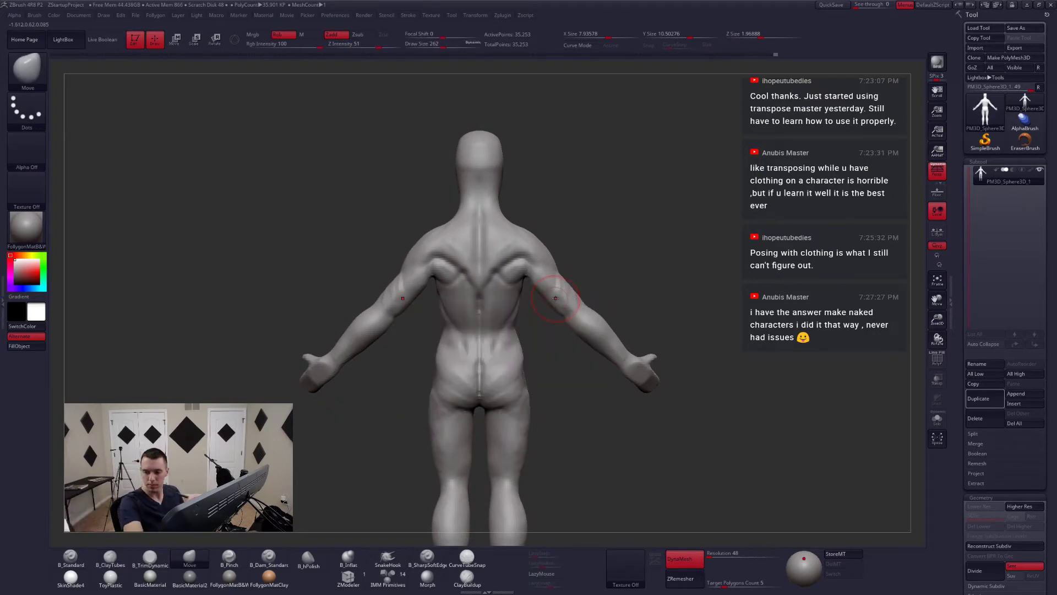
- Add triceps volume to the upper arms with ClayTubes, and update the DynaMesh
mouse_move(542, 285)
right_down()
mouse_move(557, 266)
mouse_move(534, 290)
right_up()
key(b)
key(c)
key(t)
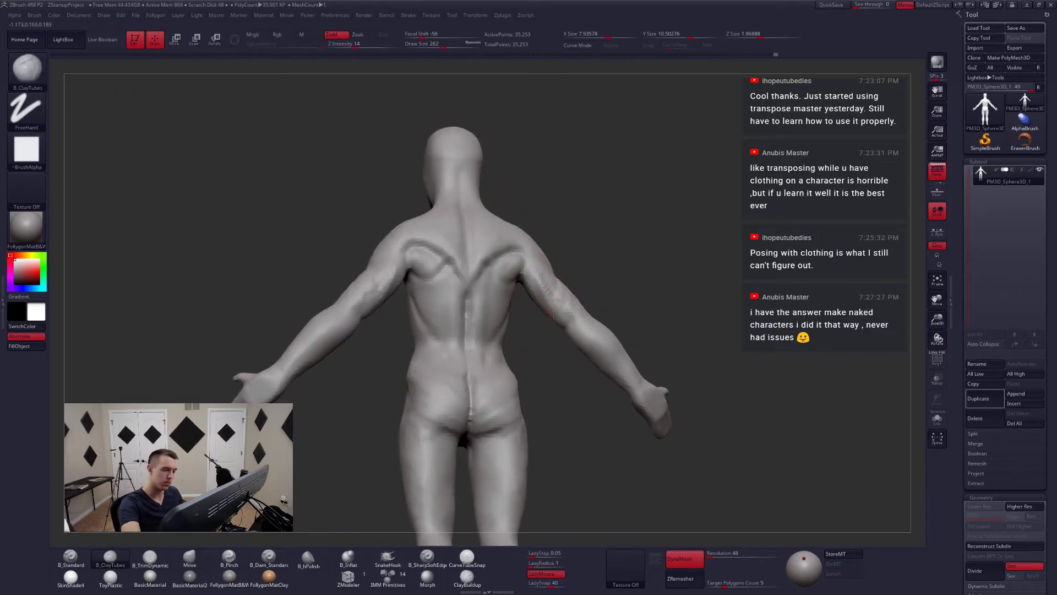
ctrl+drag(597, 224, 593, 229)
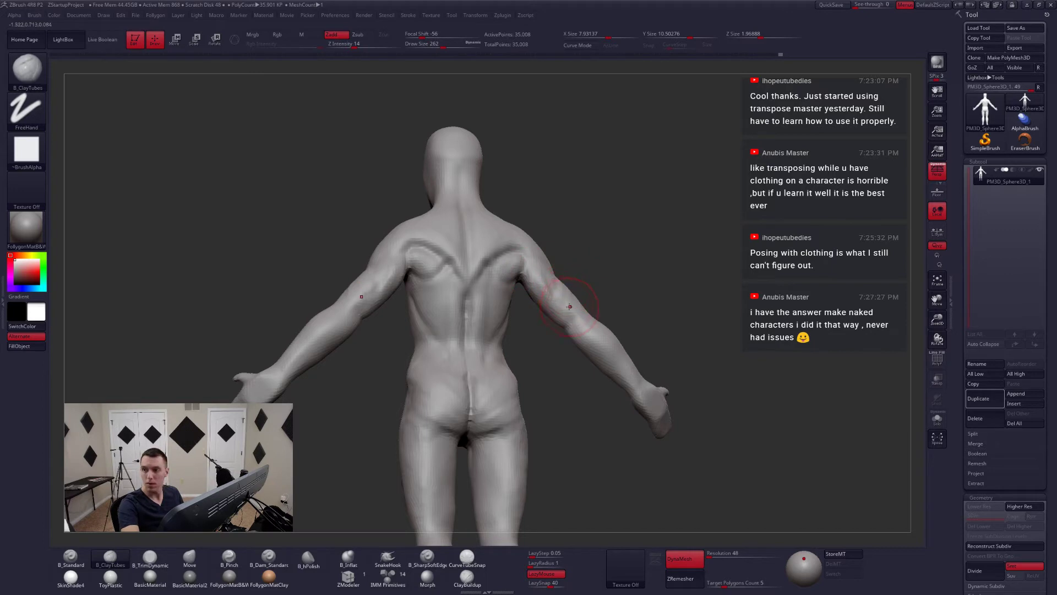
- Reshape the arms and middle of the back from behind with the Move brush at a draw size of 245
mouse_move(569, 306)
right_down()
mouse_move(582, 292)
mouse_move(567, 285)
mouse_move(592, 279)
right_up()
key(s)
click(578, 294)
key(b)
key(m)
key(v)
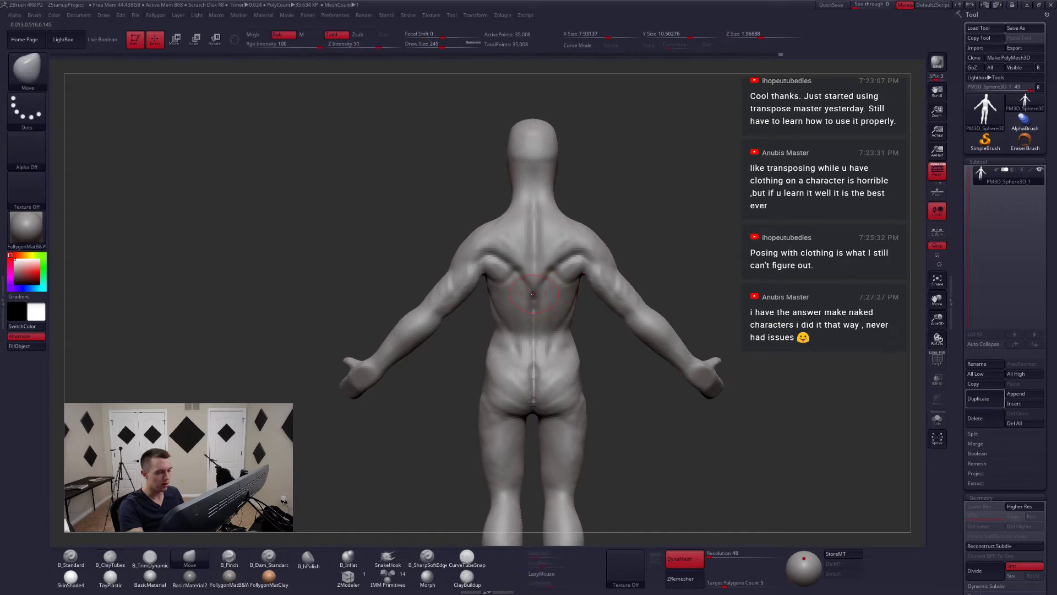
right_drag(533, 302, 535, 293)
key(space)
drag(533, 293, 536, 293)
mouse_move(536, 294)
right_down()
mouse_move(528, 340)
mouse_move(542, 308)
right_up()
key(space)
- Build up the back muscles beneath the shoulder blades with ClayTubes at a draw size of 182
key(b)
key(c)
key(t)
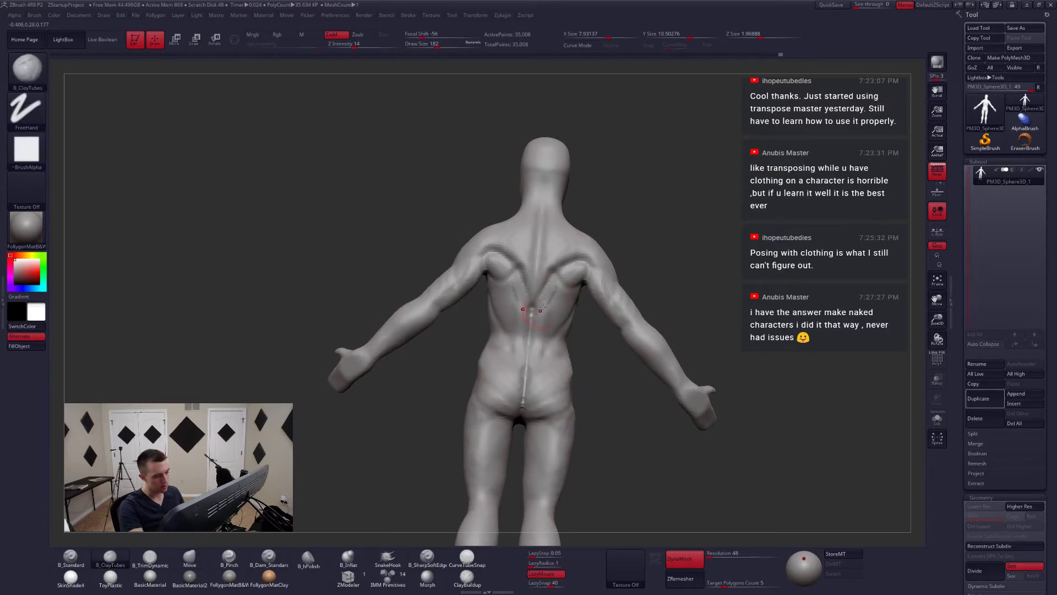
drag(565, 287, 534, 312)
mouse_move(533, 325)
right_down()
mouse_move(539, 347)
mouse_move(543, 330)
mouse_move(622, 325)
mouse_move(580, 317)
mouse_move(592, 276)
right_up()
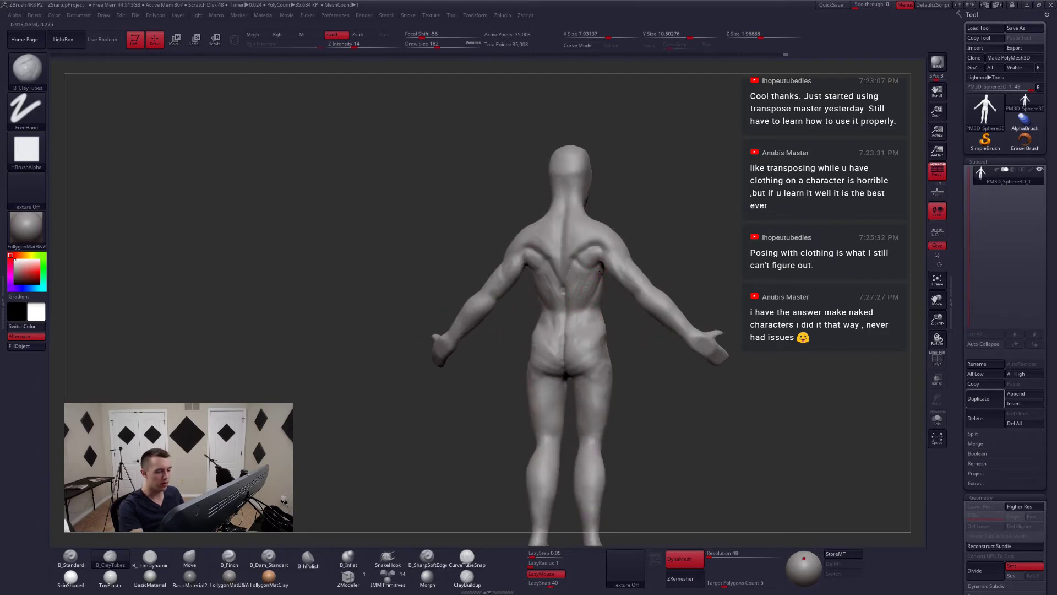
- Adjust the waist and hip contours from the front and behind with the Move brush at a draw size of 197
right_drag(572, 327, 650, 340)
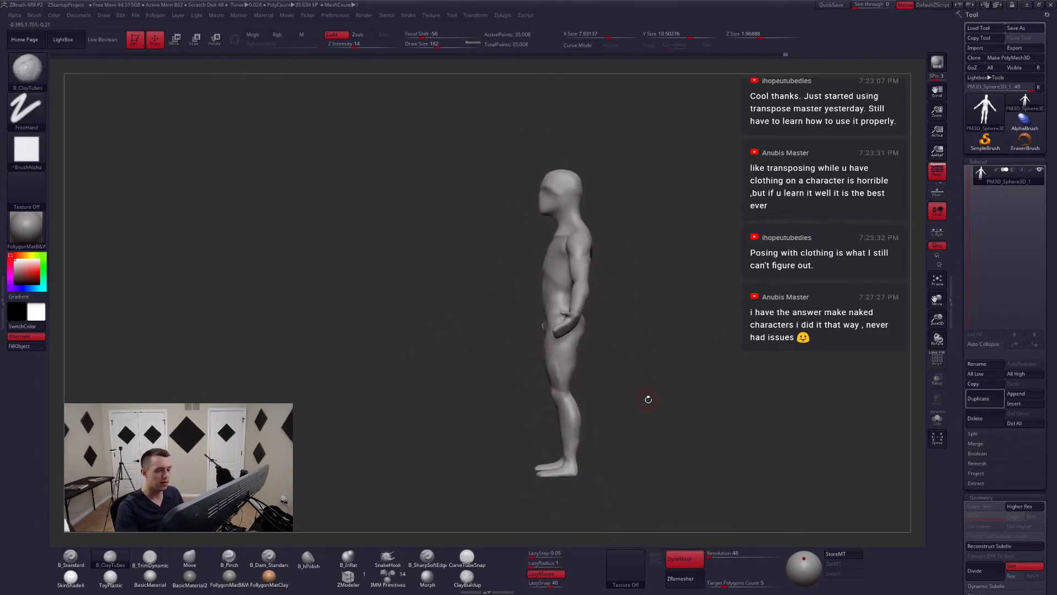
right_drag(630, 424, 656, 431)
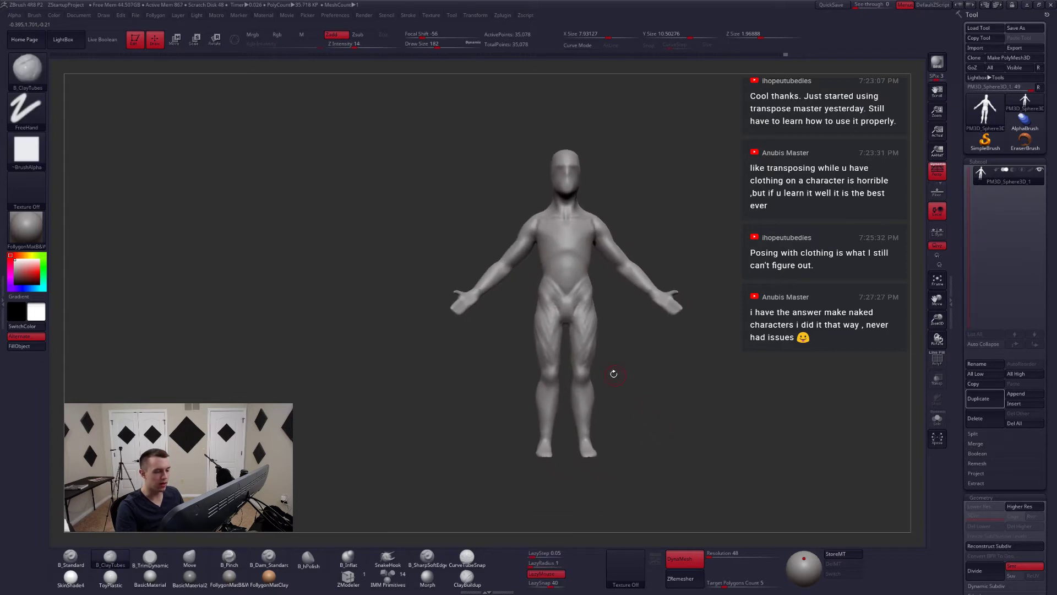
key(b)
key(m)
key(v)
key(space)
drag(583, 329, 594, 328)
mouse_move(627, 349)
right_down()
mouse_move(543, 317)
mouse_move(545, 391)
right_up()
key(space)
drag(569, 293, 590, 271)
key(space)
mouse_move(604, 288)
right_down()
mouse_move(629, 288)
mouse_move(591, 312)
right_up()
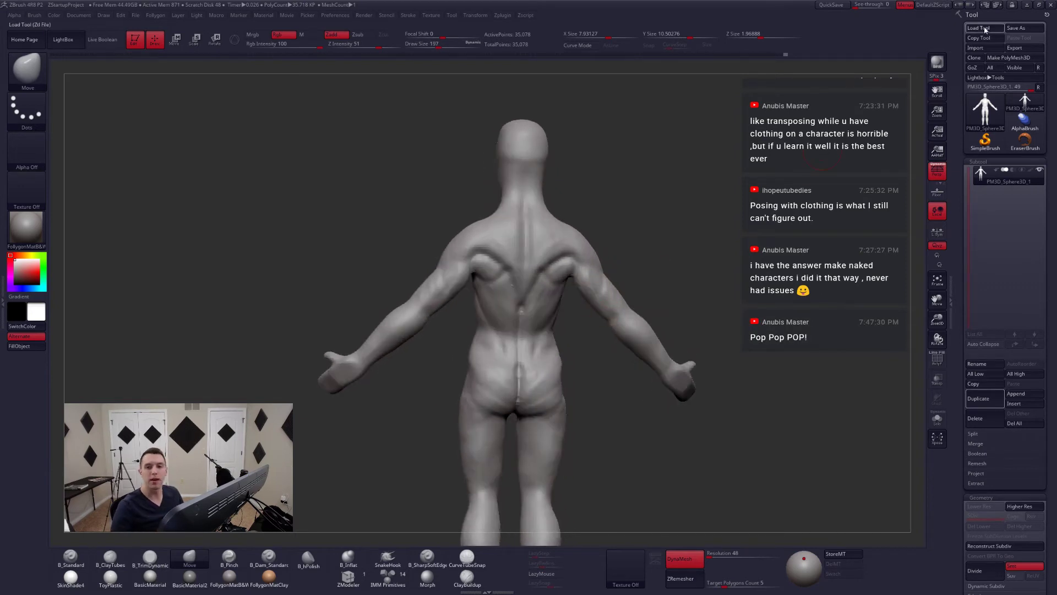
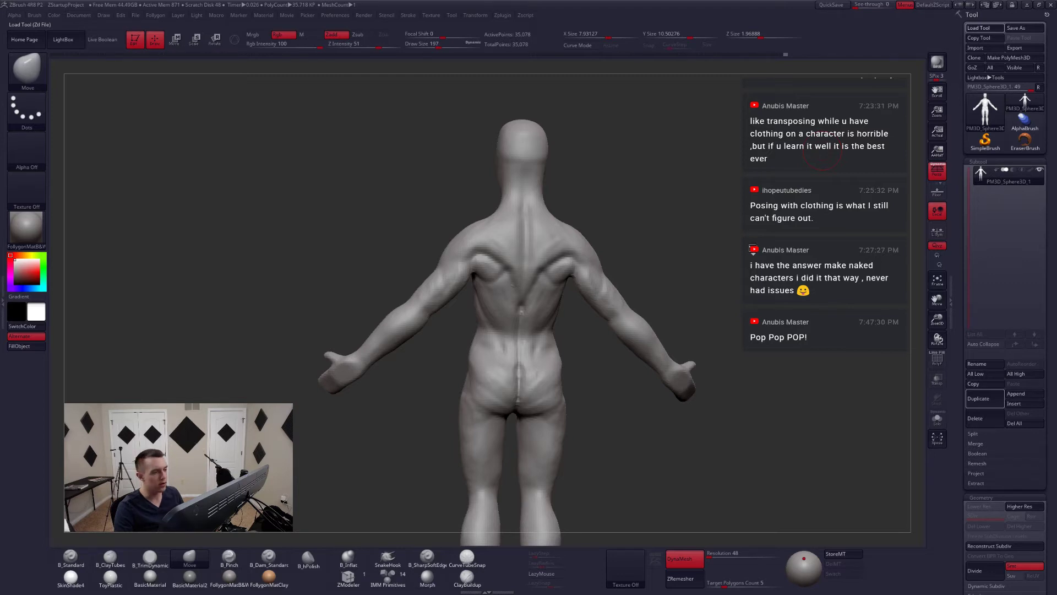
- Load the painted bearded bust to view it, and switch back to the male body tool
drag(444, 304, 580, 262)
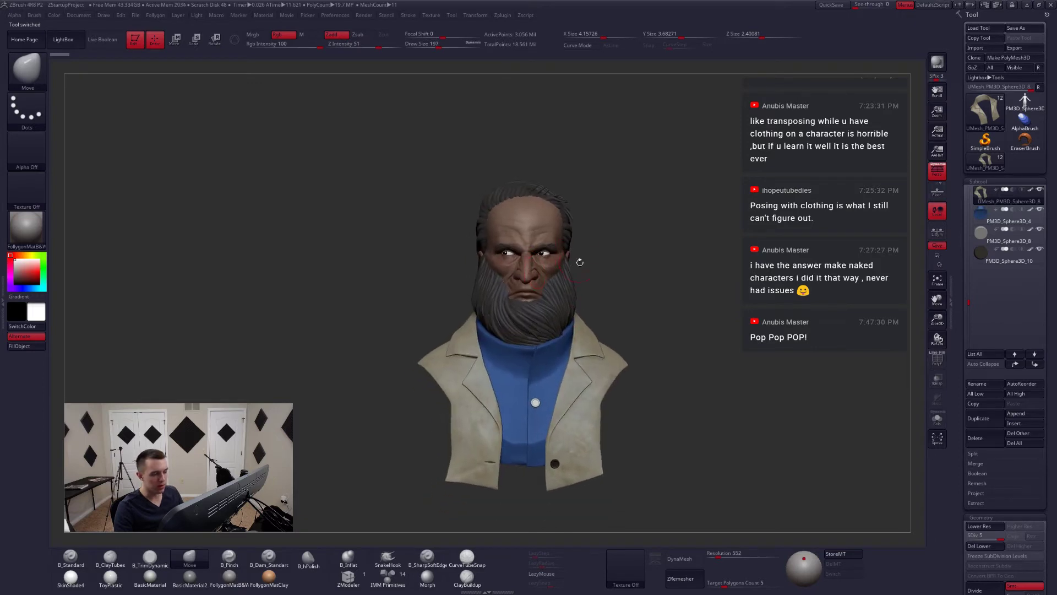
drag(721, 251, 246, 286)
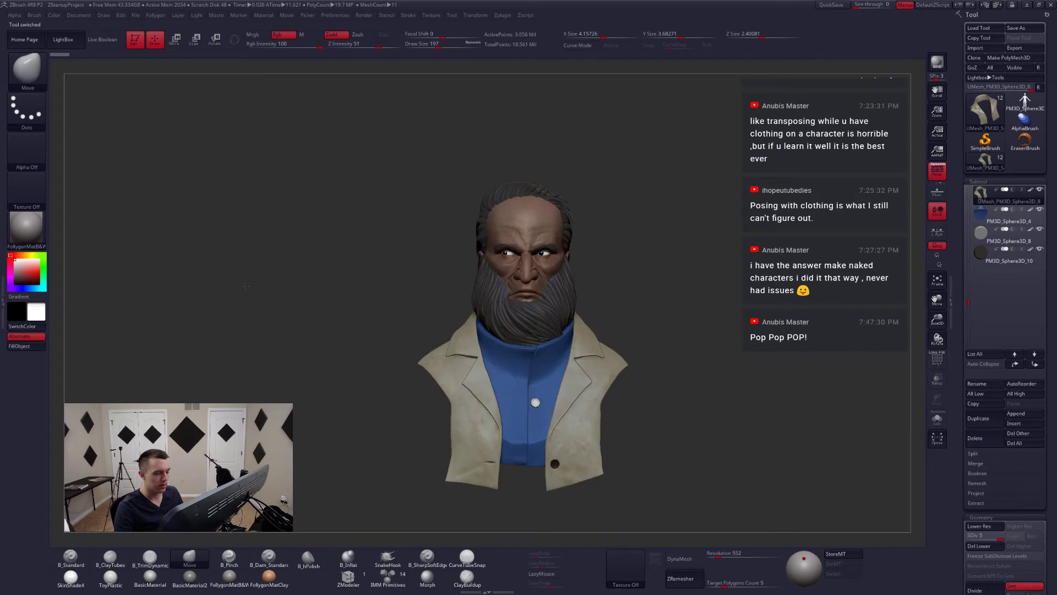
click(1015, 105)
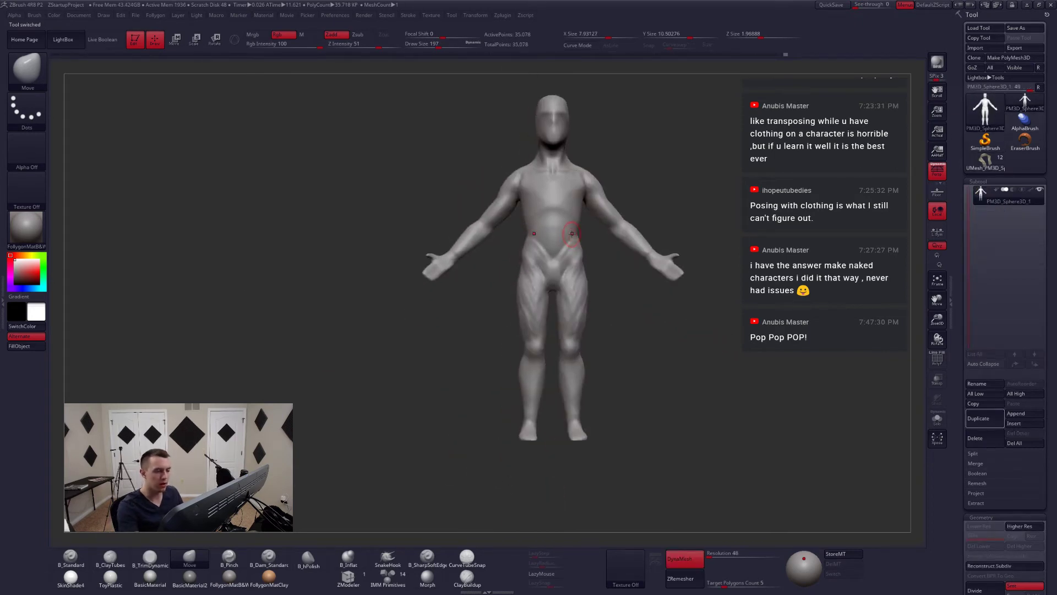
- Smooth the muscle strokes on the fronts of the thighs with ClayTubes active at a draw size of 293
right_drag(574, 278, 542, 286)
right_click(572, 300)
key(2)
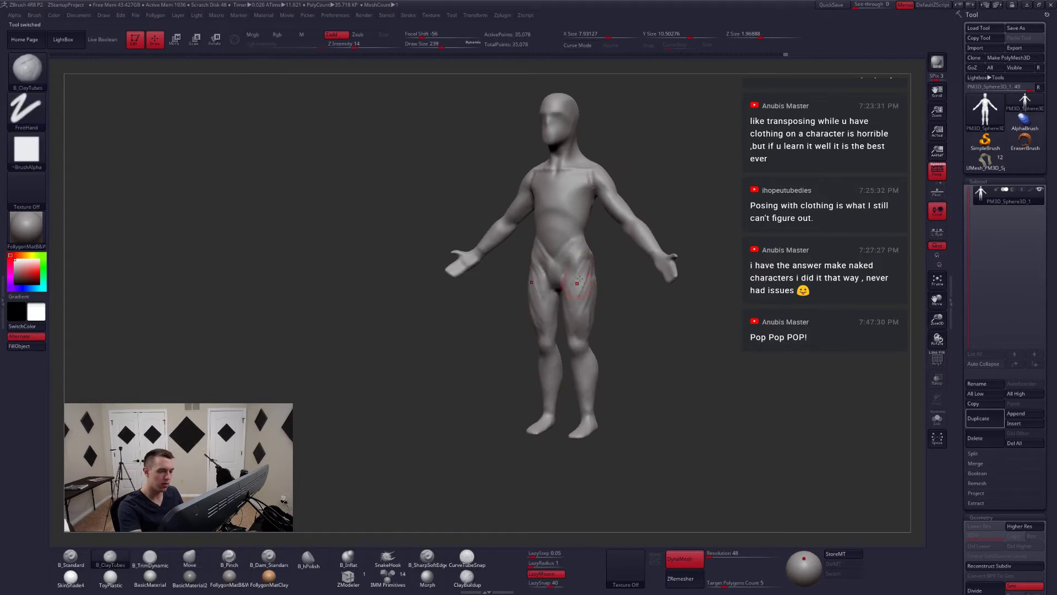
shift+drag(588, 264, 584, 275)
shift+right_drag(579, 316, 597, 346)
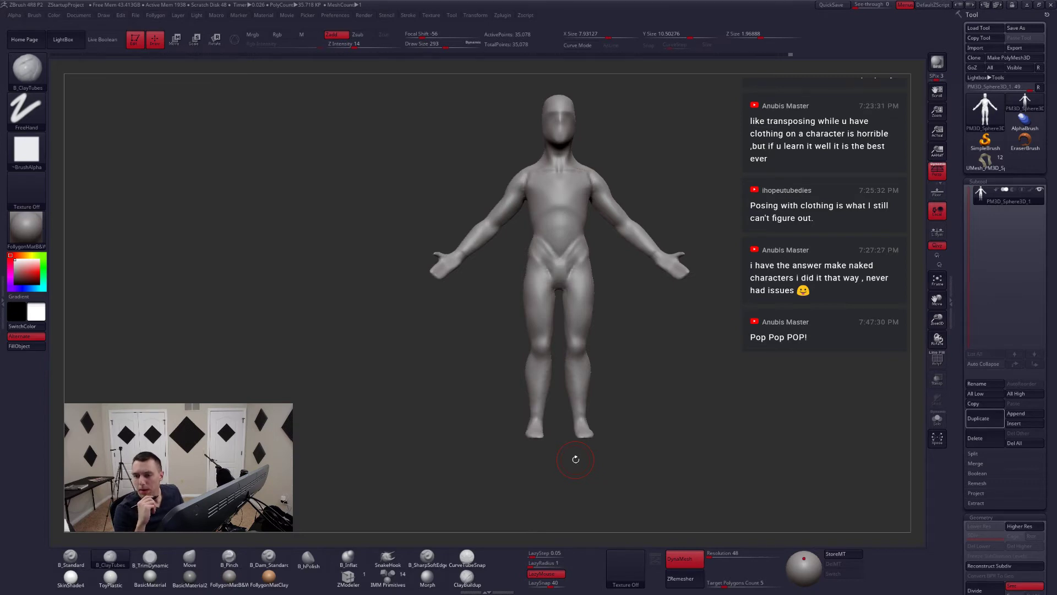
alt+drag(607, 369, 641, 391)
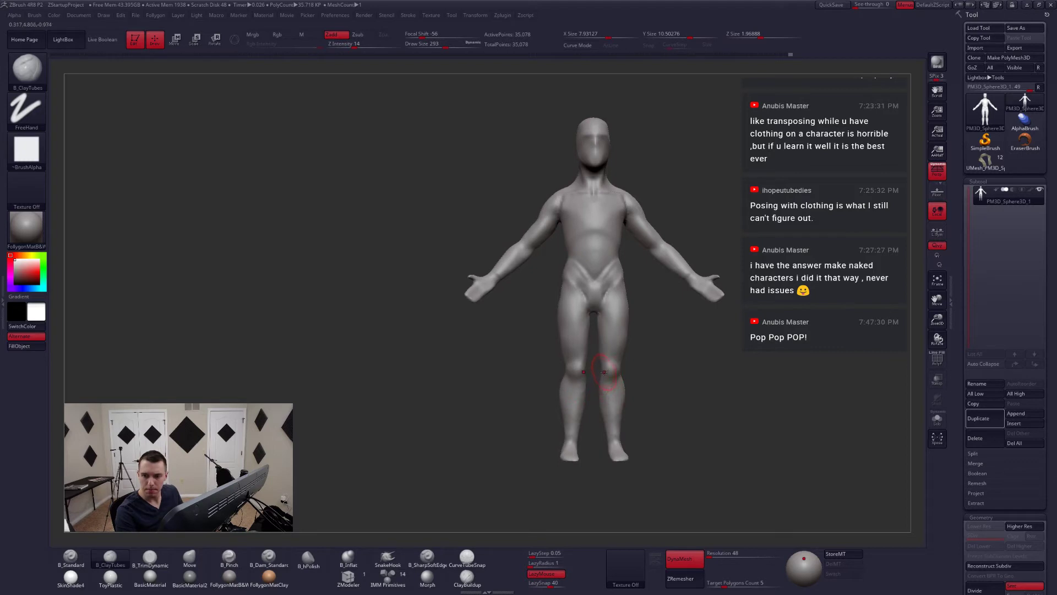
right_drag(604, 372, 609, 377)
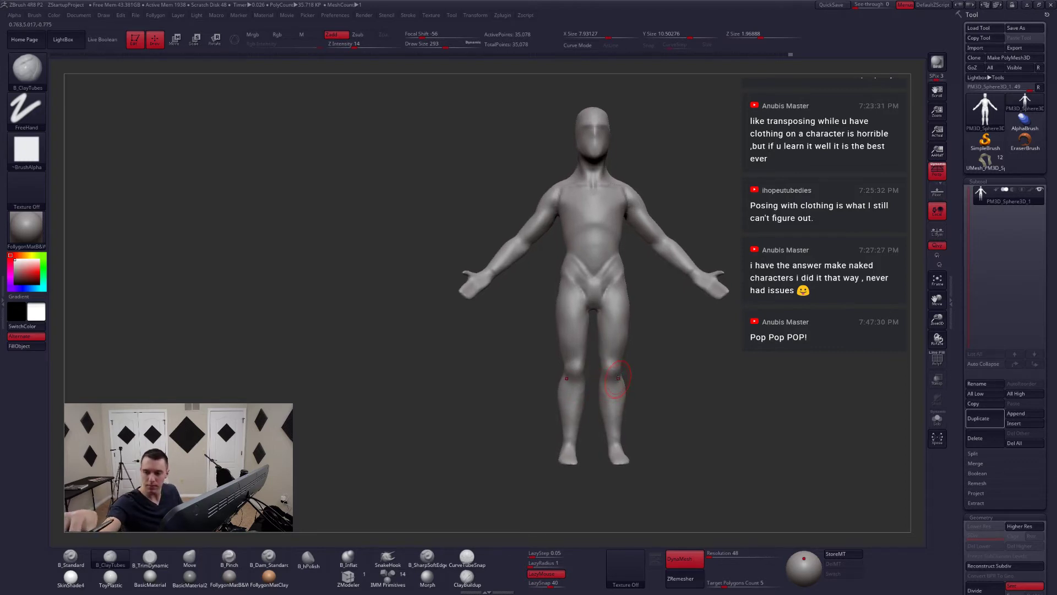
- Carve the spine groove down the upper back with Dam_Standard, smooth it, and reduce the draw size to 262
mouse_move(609, 373)
right_down()
mouse_move(581, 197)
mouse_move(611, 223)
right_up()
shift+right_drag(586, 226, 590, 220)
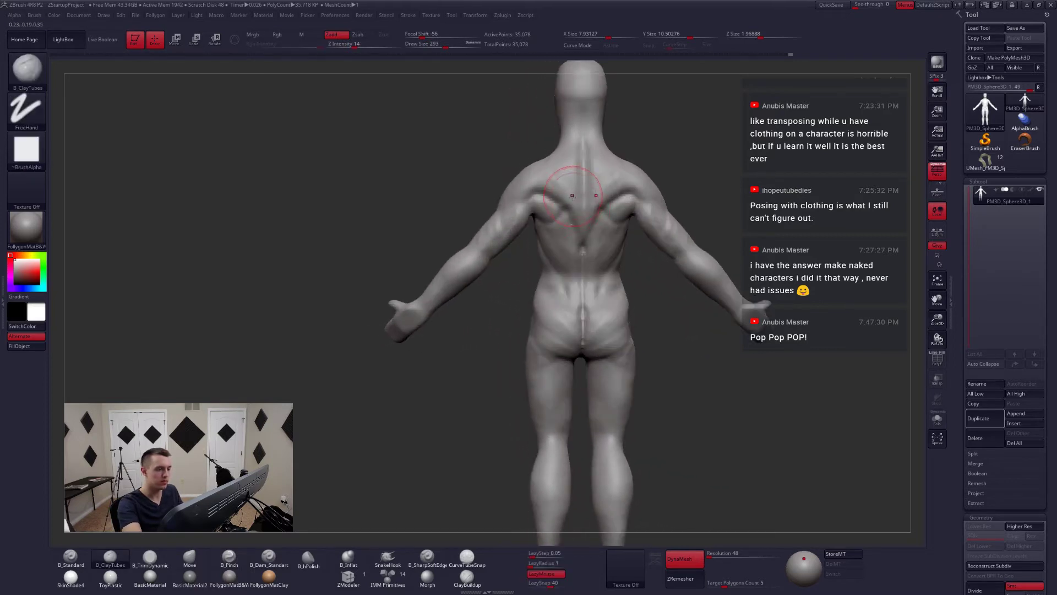
key(5)
key(6)
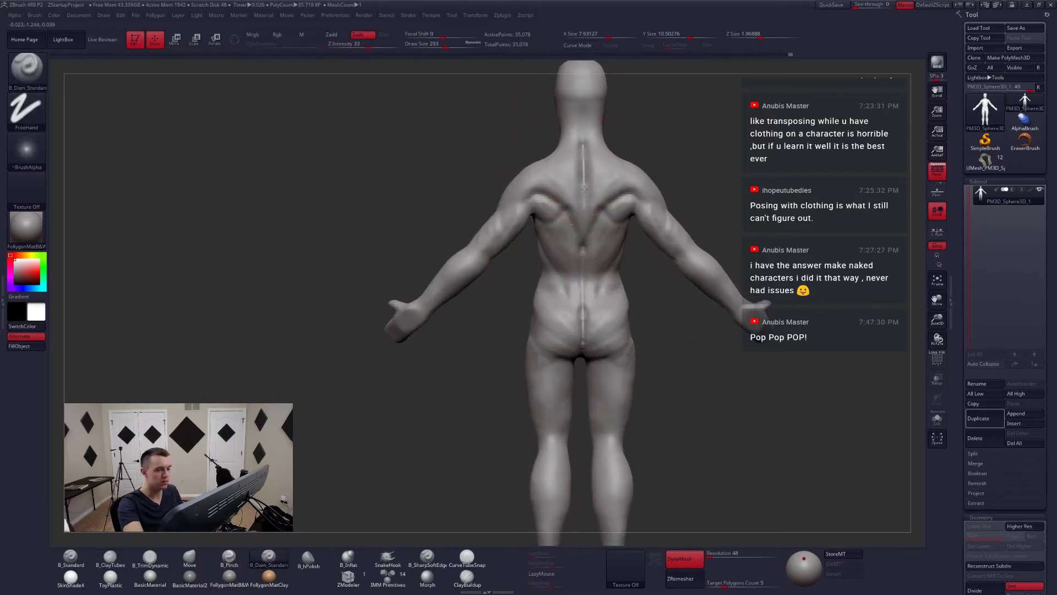
drag(584, 189, 583, 259)
right_drag(583, 260, 616, 253)
shift+drag(587, 144, 585, 226)
mouse_move(609, 228)
right_down()
mouse_move(579, 227)
mouse_move(596, 246)
right_up()
key(space)
drag(595, 246, 592, 247)
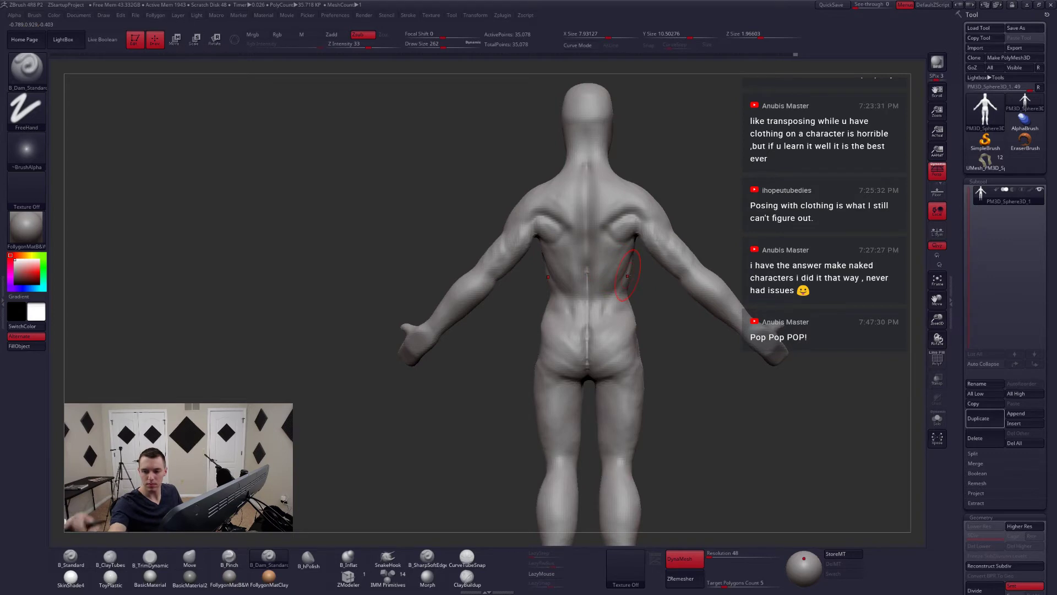
mouse_move(588, 343)
right_down()
mouse_move(602, 349)
mouse_move(584, 330)
mouse_move(588, 298)
right_up()
- Build up the muscles along the sides of the mid and lower back with ClayTubes
key(2)
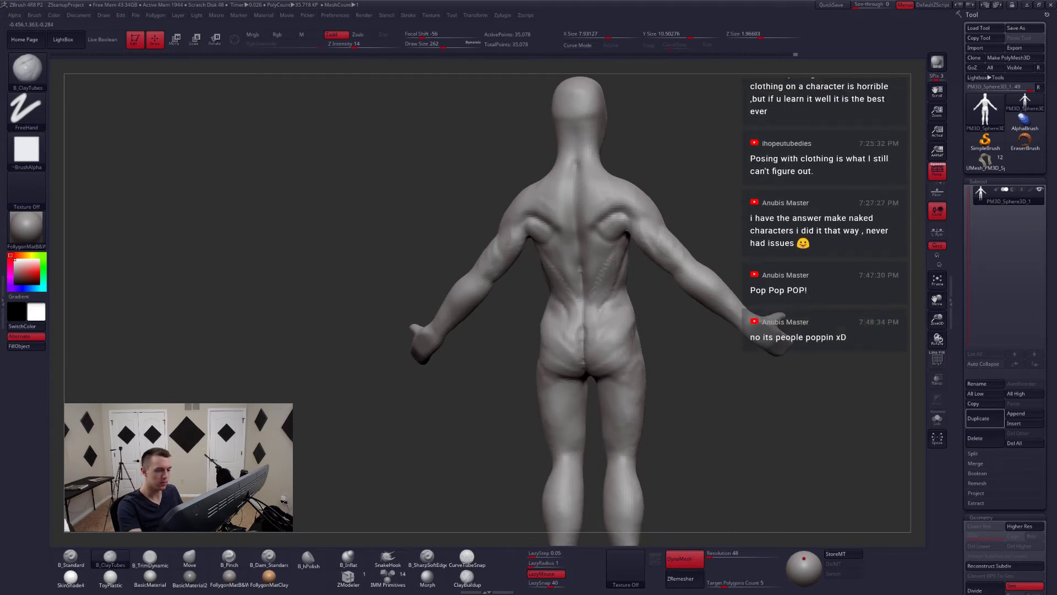
right_drag(605, 312, 596, 286)
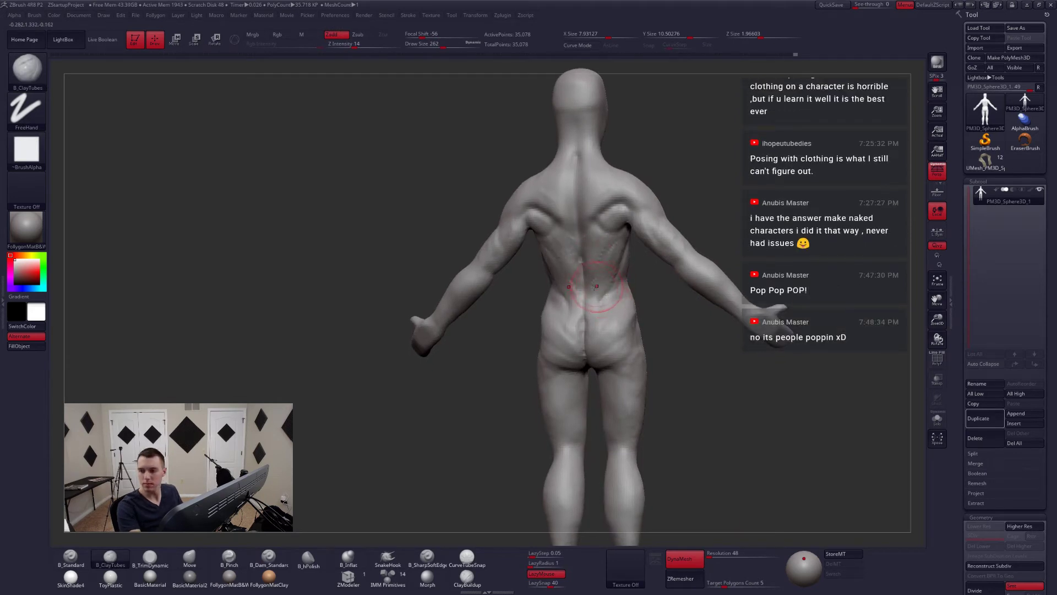
key(space)
drag(610, 304, 606, 304)
mouse_move(618, 284)
right_down()
mouse_move(586, 278)
mouse_move(621, 293)
mouse_move(600, 288)
mouse_move(610, 289)
mouse_move(594, 298)
right_up()
key(space)
drag(630, 301, 639, 301)
mouse_move(639, 301)
right_down()
mouse_move(653, 292)
mouse_move(634, 290)
right_up()
- Hide the arms, lasso-mask the back in profile, show the full body, and invert and soften the mask so the back stays editable
mouse_move(645, 205)
ctrl+shift+mouse_down()
mouse_move(638, 236)
mouse_move(447, 471)
ctrl+shift+mouse_up()
right_drag(556, 314, 644, 281)
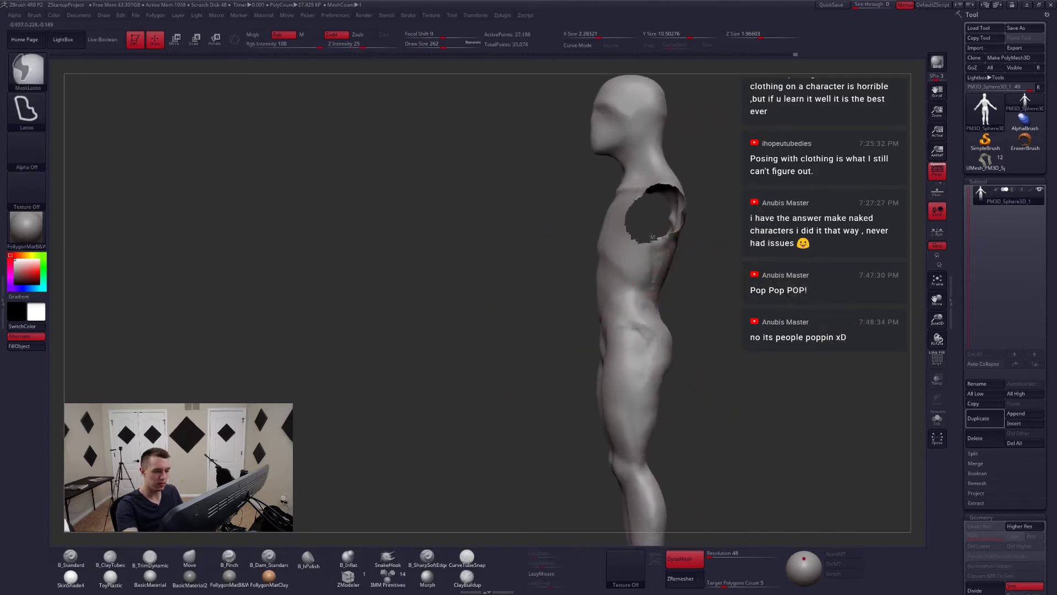
mouse_move(687, 338)
ctrl+mouse_down()
mouse_move(779, 157)
mouse_move(674, 202)
ctrl+mouse_up()
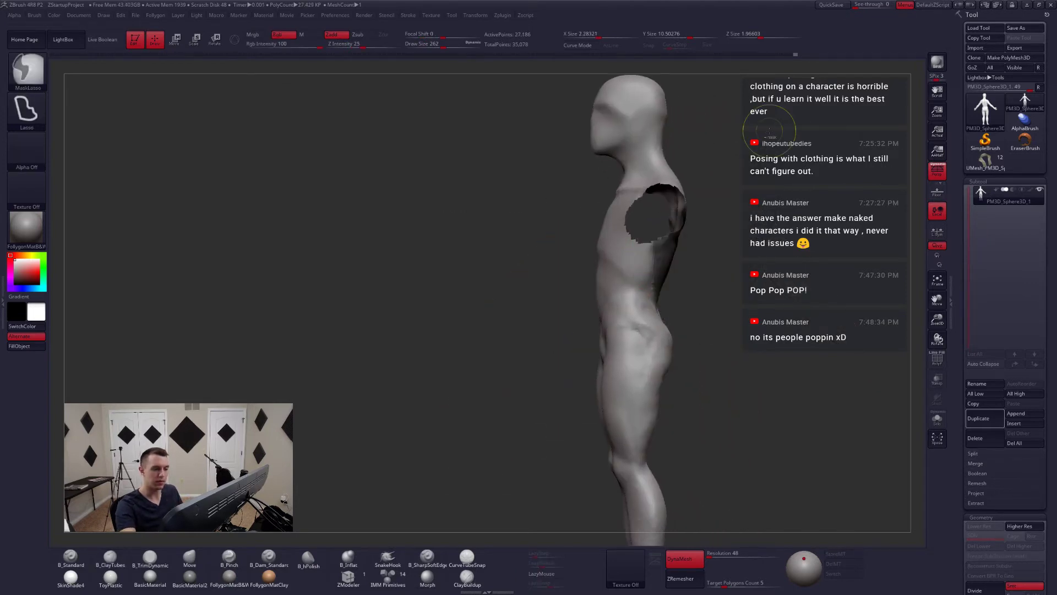
right_drag(688, 325, 604, 329)
ctrl+shift+click(604, 336)
ctrl+click(603, 351)
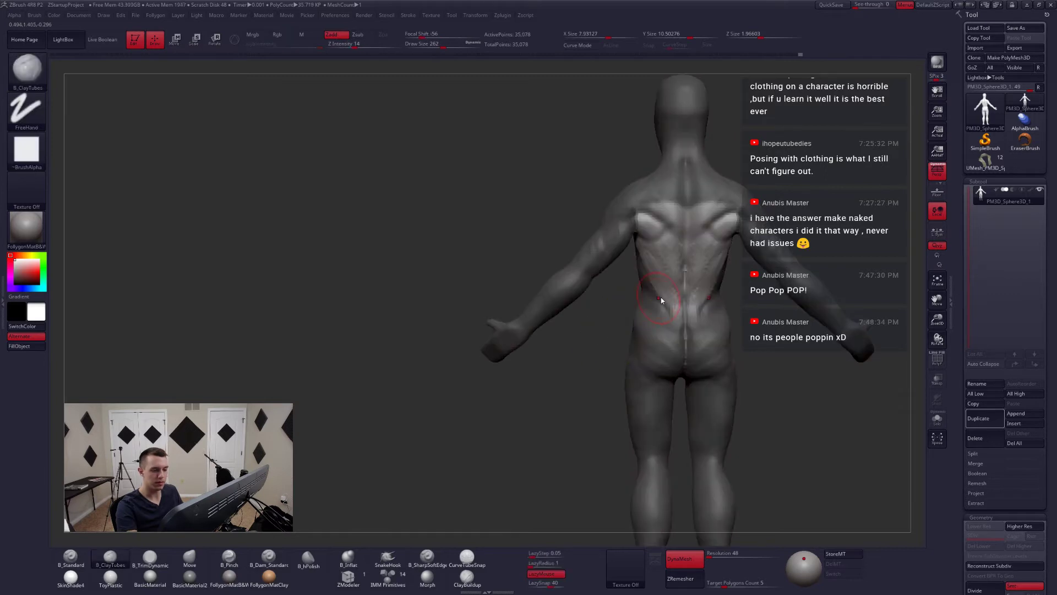
ctrl+click(655, 286)
- Reshape the unmasked back with the Move brush at a draw size of 578, and clear the mask
key(b)
key(m)
key(v)
key(bracketright)
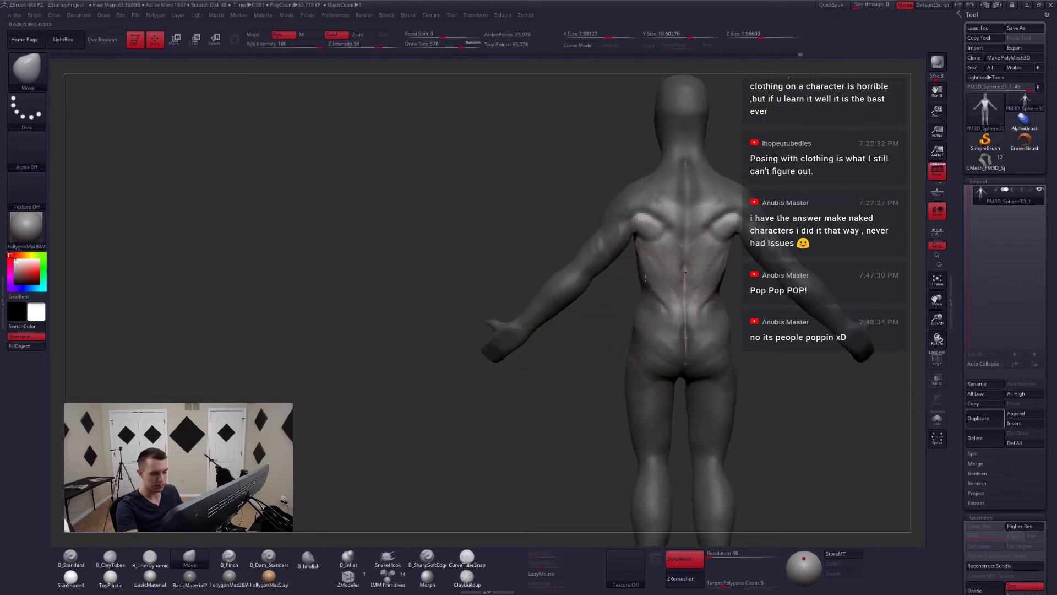
mouse_move(650, 283)
right_down()
mouse_move(699, 291)
mouse_move(656, 328)
mouse_move(663, 314)
mouse_move(638, 329)
mouse_move(630, 312)
mouse_move(629, 344)
mouse_move(704, 361)
right_up()
mouse_move(619, 350)
alt+right_down()
mouse_move(649, 340)
mouse_move(633, 344)
alt+right_up()
- Refine the waist and lower back with the Move brush, and smooth them with ClayTubes active at a draw size of 299
key(space)
drag(613, 305, 606, 305)
right_drag(625, 308, 586, 307)
key(space)
drag(623, 289, 619, 288)
mouse_move(658, 311)
right_down()
mouse_move(705, 323)
mouse_move(619, 300)
mouse_move(595, 310)
right_up()
key(2)
shift+drag(620, 300, 622, 318)
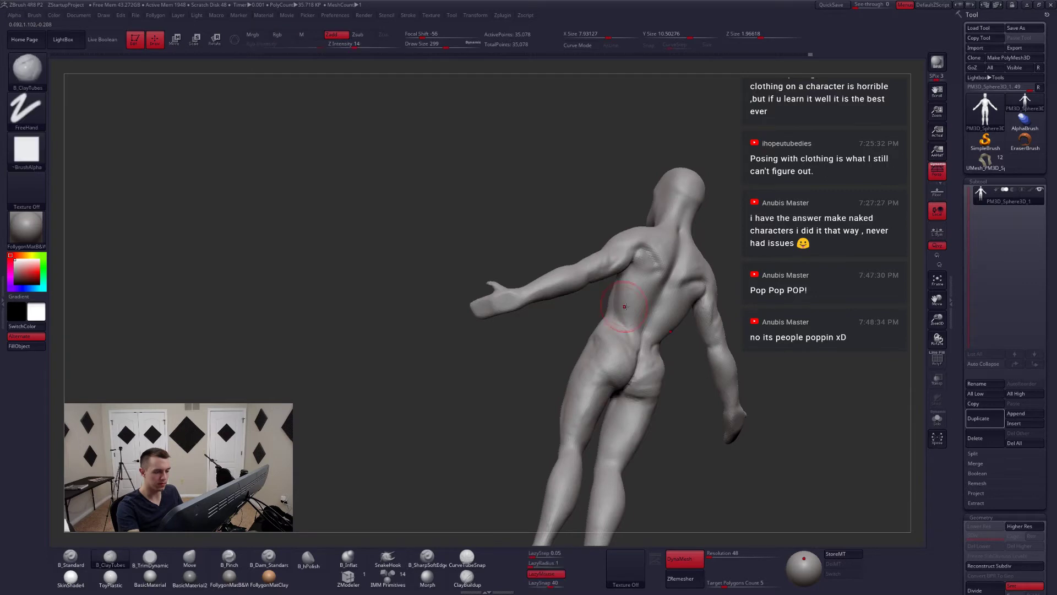
right_drag(578, 322, 688, 315)
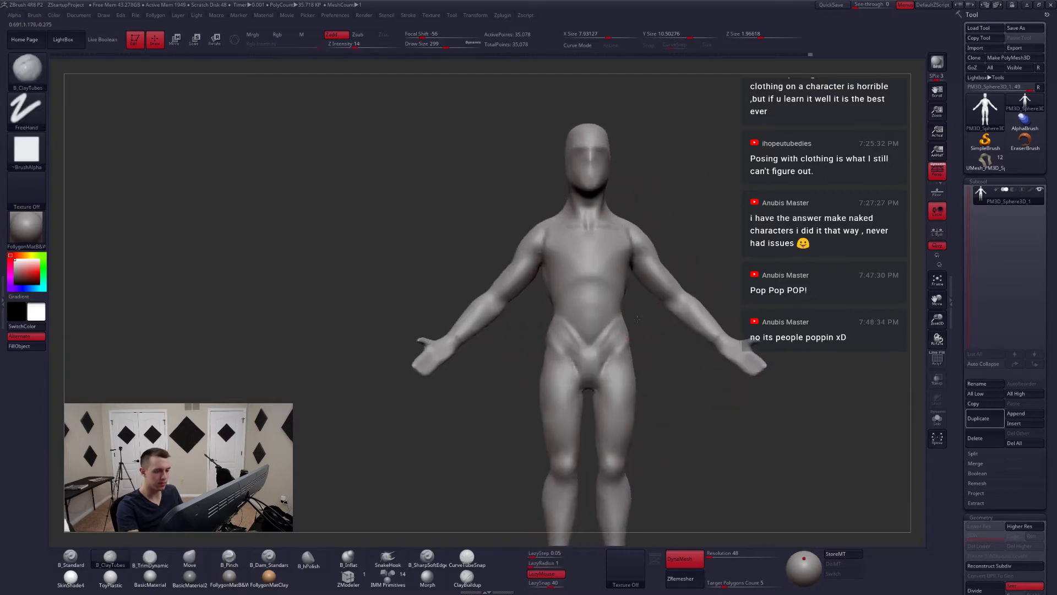
- Reshape the shoulders and upper arms from the front with the Move brush at a draw size of 358
ctrl+right_drag(644, 353, 606, 322)
right_drag(604, 286, 624, 267)
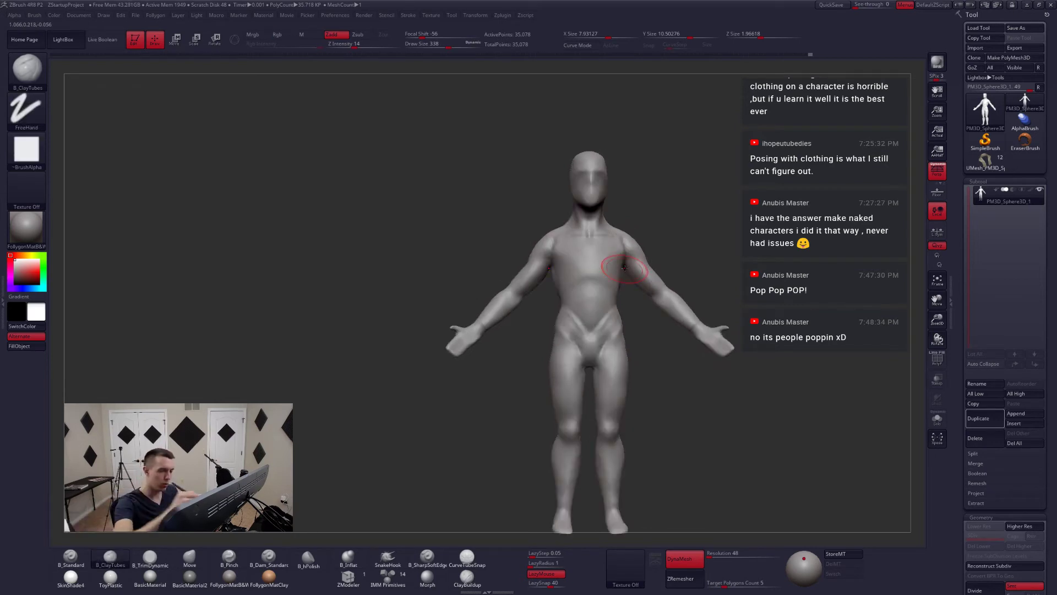
right_drag(624, 266, 542, 275)
key(4)
key(space)
drag(484, 301, 489, 301)
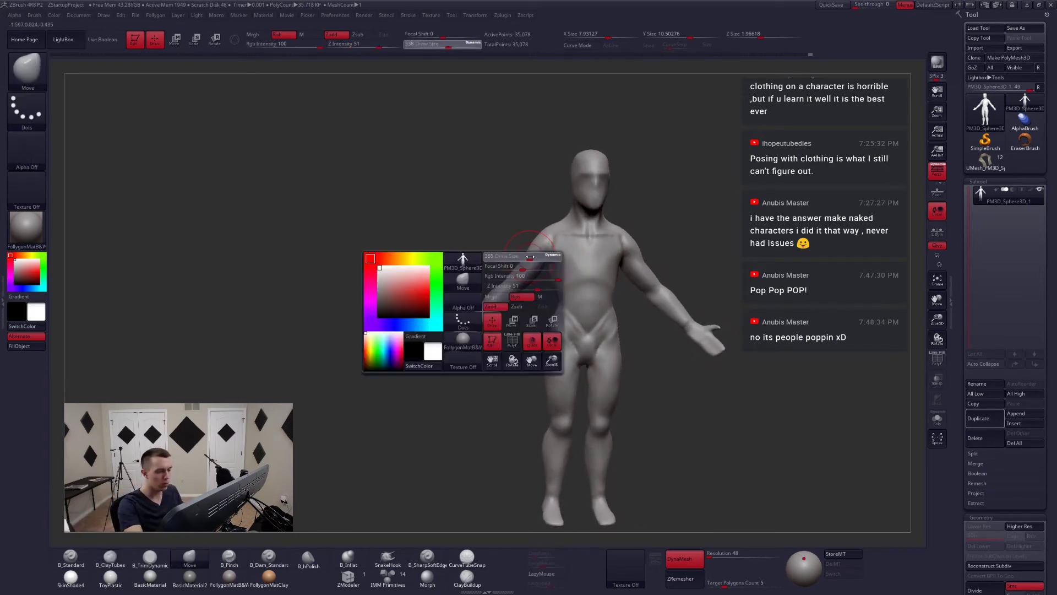
right_drag(654, 242, 619, 256)
key(space)
drag(620, 256, 617, 256)
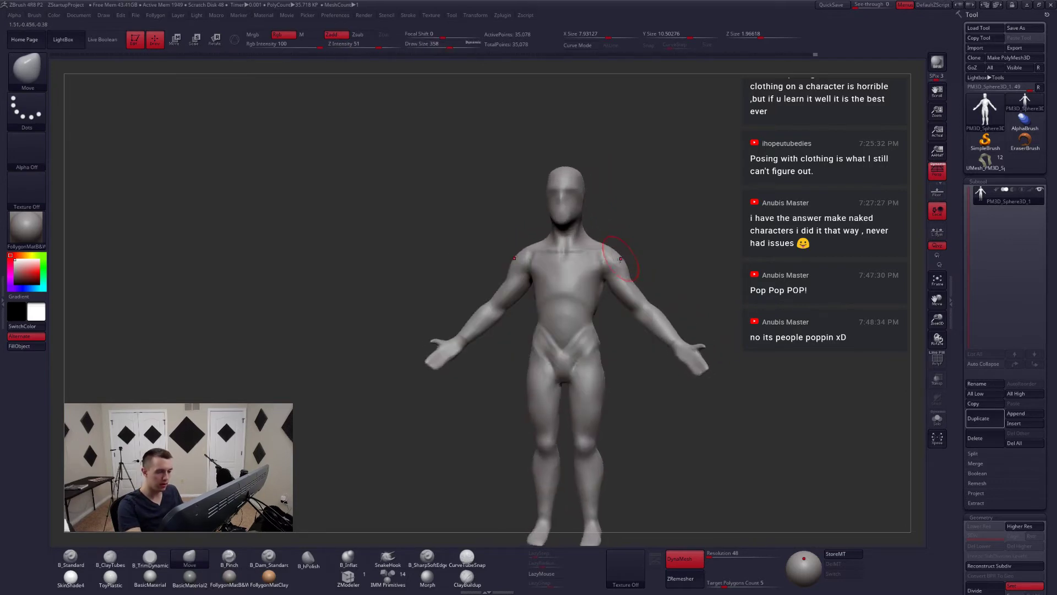
right_drag(620, 258, 542, 290)
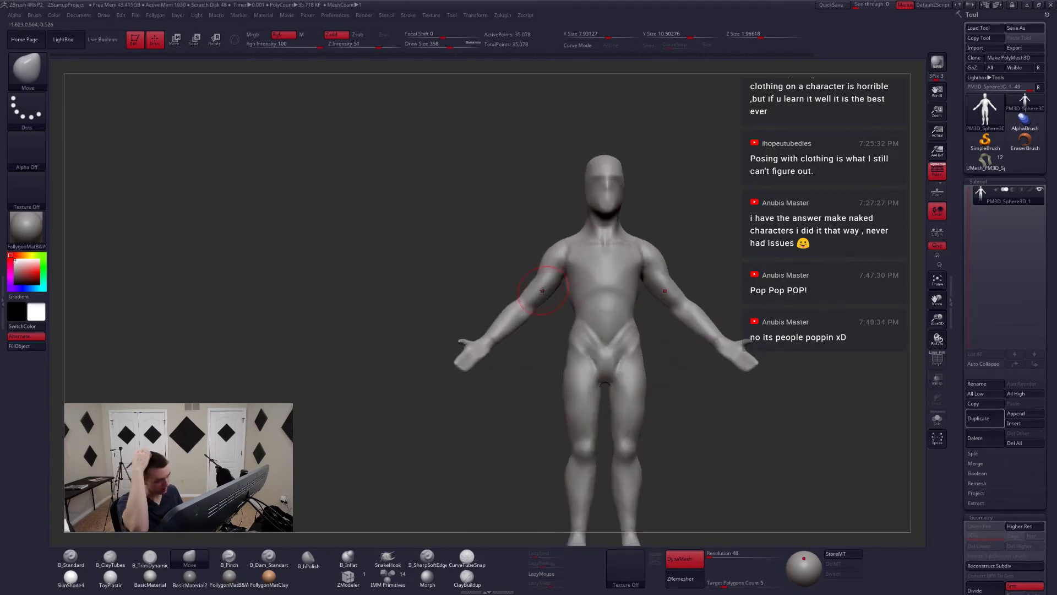
- Hide the arms to adjust the sides of the torso with the Move brush, and show the whole body
mouse_move(641, 212)
ctrl+alt+shift+mouse_down()
mouse_move(732, 418)
mouse_move(713, 407)
ctrl+alt+shift+mouse_up()
mouse_move(713, 407)
right_down()
mouse_move(692, 405)
mouse_move(710, 403)
right_up()
ctrl+shift+click(714, 402)
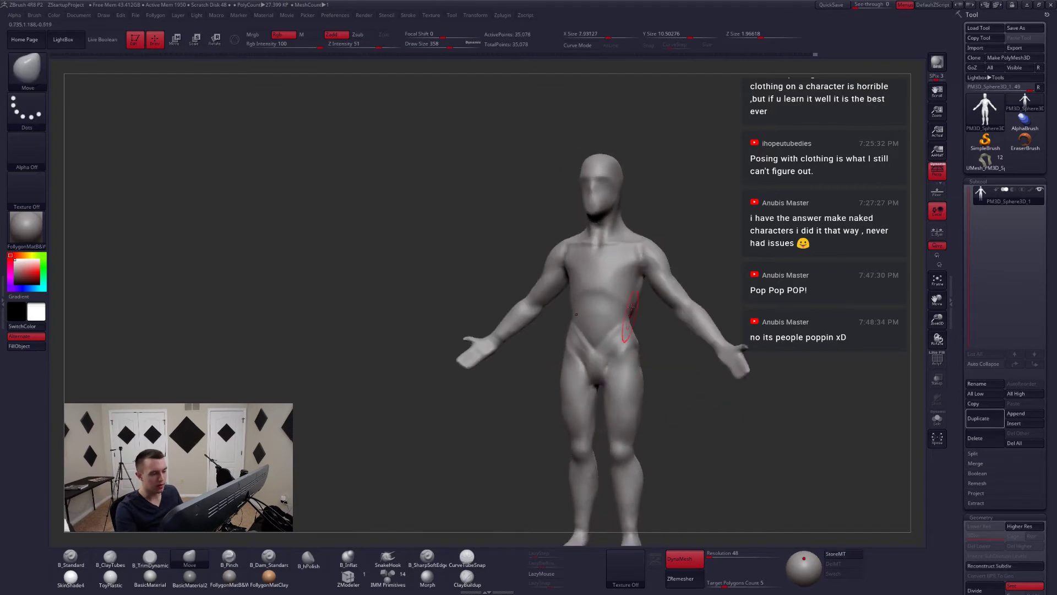
mouse_move(630, 306)
right_down()
mouse_move(650, 287)
mouse_move(646, 295)
right_up()
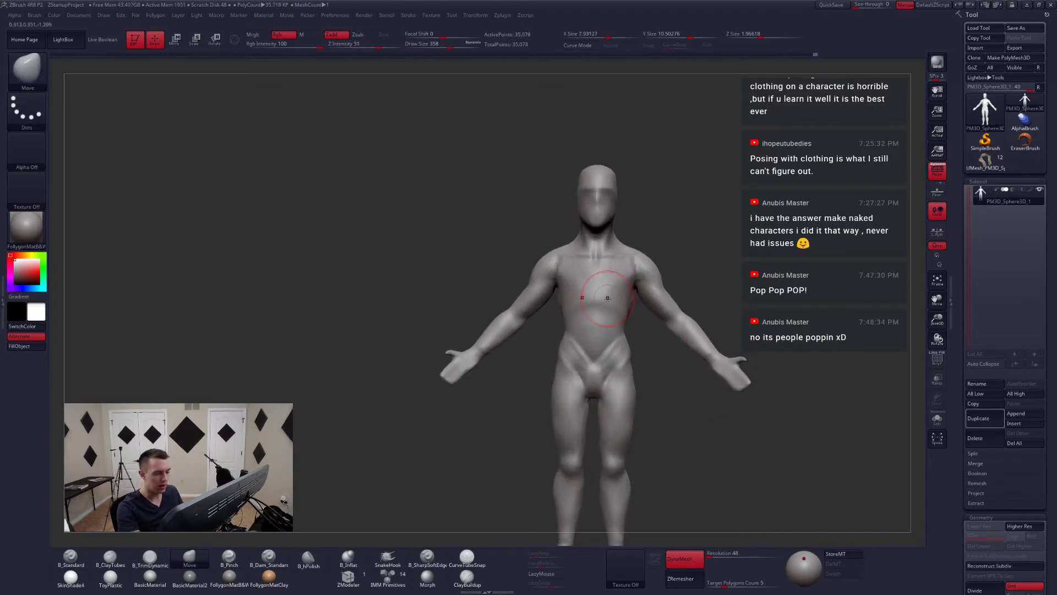
- Build up the pectoral muscles across the chest with ClayTubes at a draw size of 358
mouse_move(535, 320)
right_down()
mouse_move(543, 309)
mouse_move(575, 355)
mouse_move(597, 328)
right_up()
key(2)
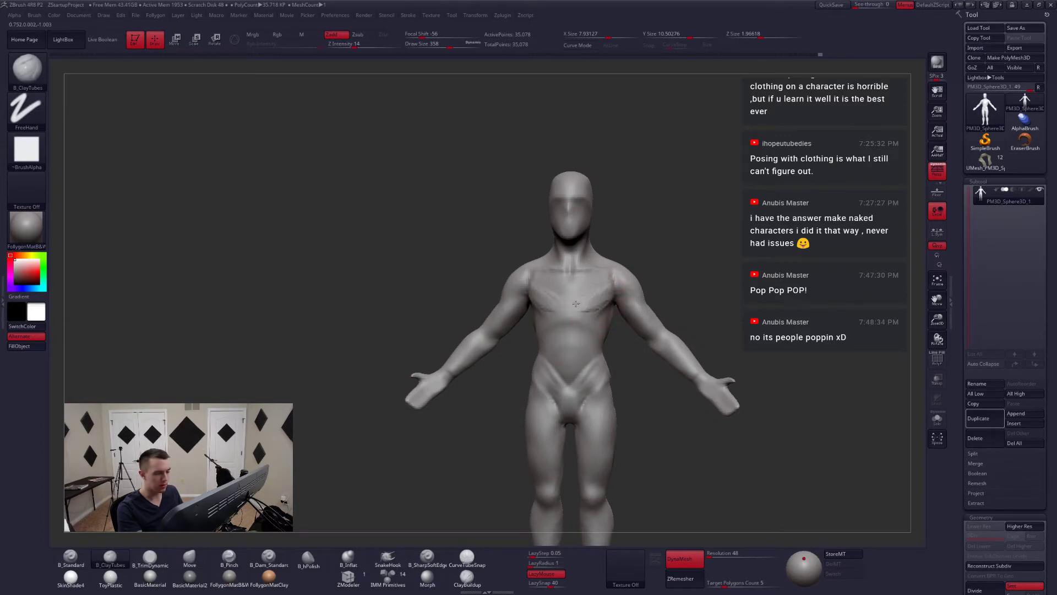
right_drag(572, 303, 588, 327)
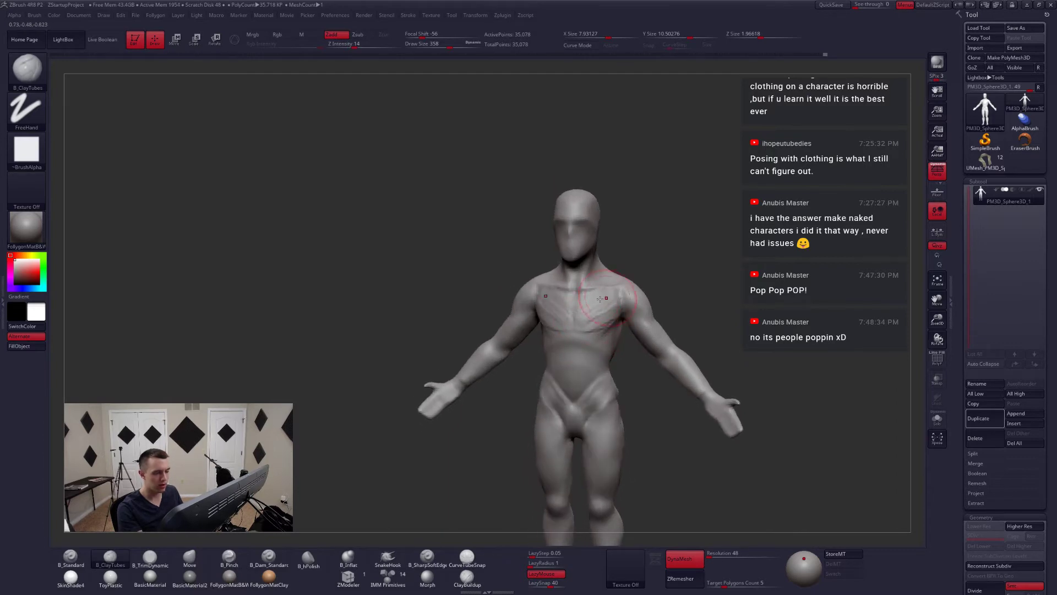
mouse_move(605, 332)
right_down()
mouse_move(559, 332)
mouse_move(606, 332)
mouse_move(622, 311)
mouse_move(556, 328)
right_up()
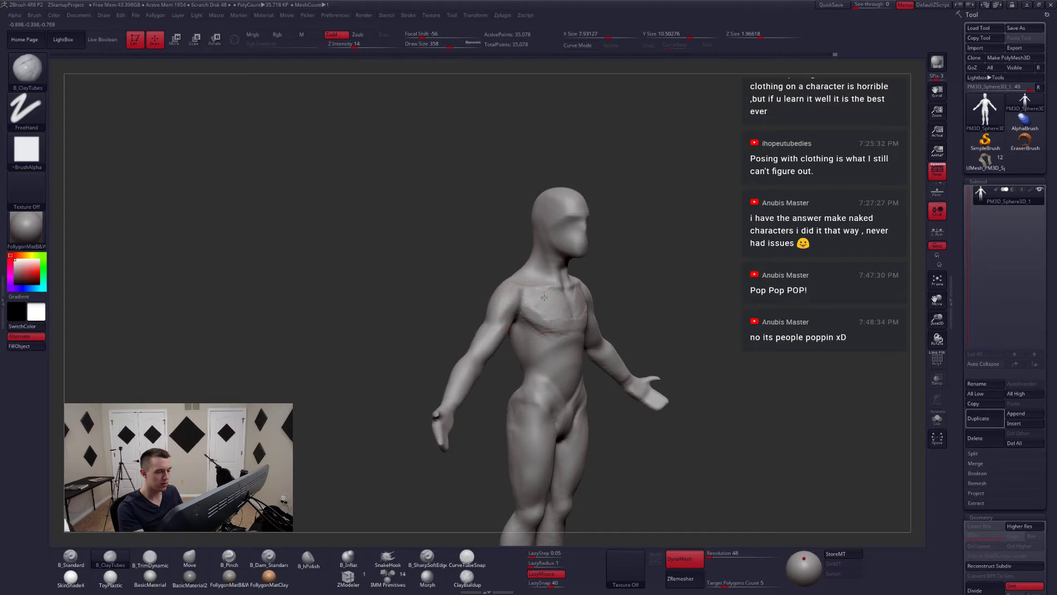
shift+right_drag(573, 331, 577, 320)
- Carve the sternum line between the pectorals with Dam_Standard at a draw size of 280, and set the DynaMesh resolution to 432
key(3)
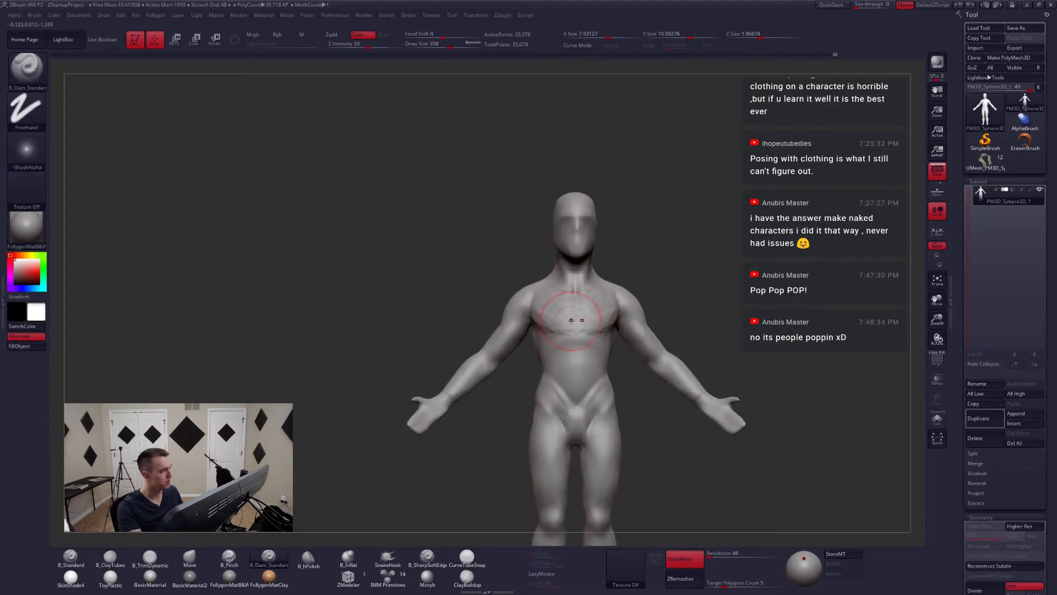
key(space)
drag(576, 318, 576, 293)
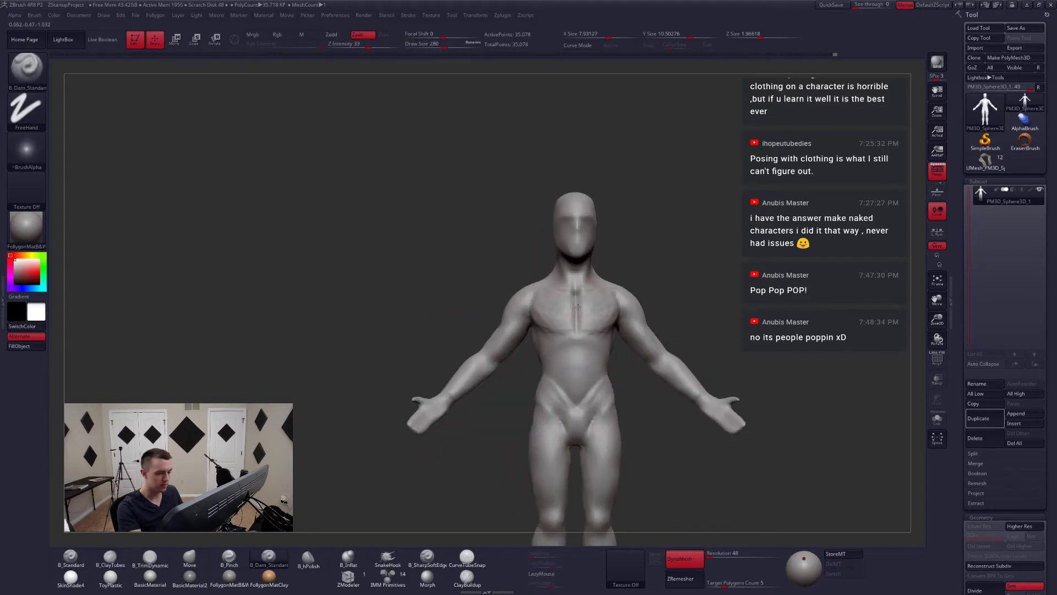
mouse_move(577, 307)
right_down()
mouse_move(548, 316)
mouse_move(591, 340)
mouse_move(571, 333)
mouse_move(631, 315)
right_up()
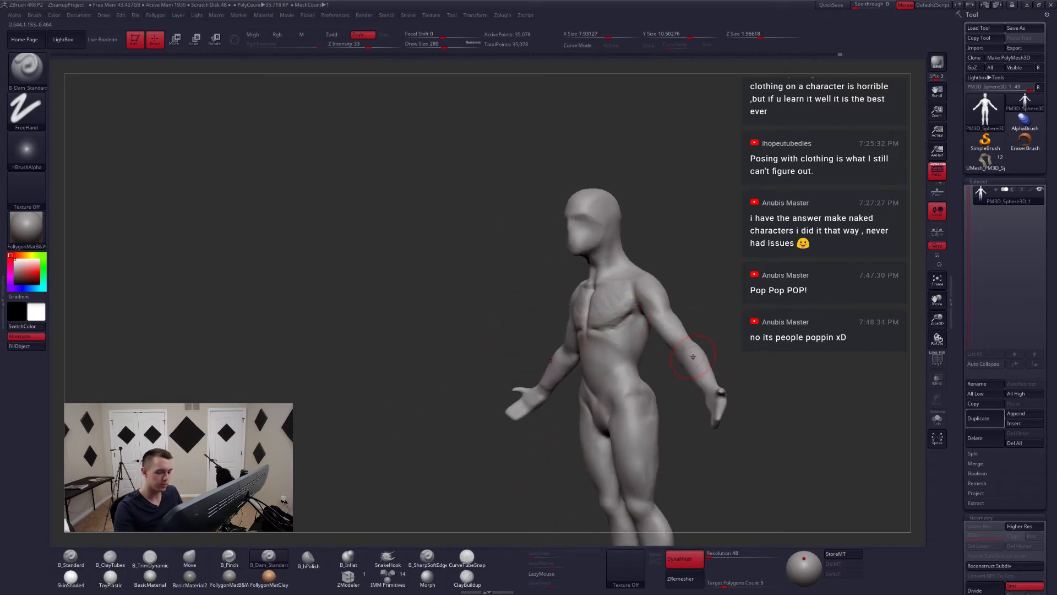
click(714, 555)
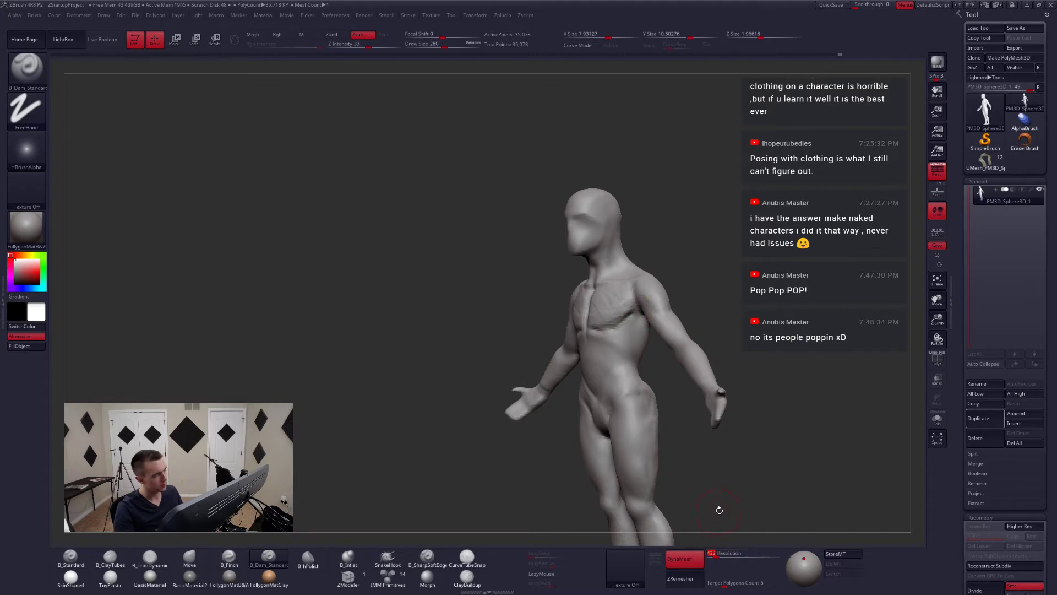
- Set the DynaMesh resolution to 80 and remesh the body
click(721, 552)
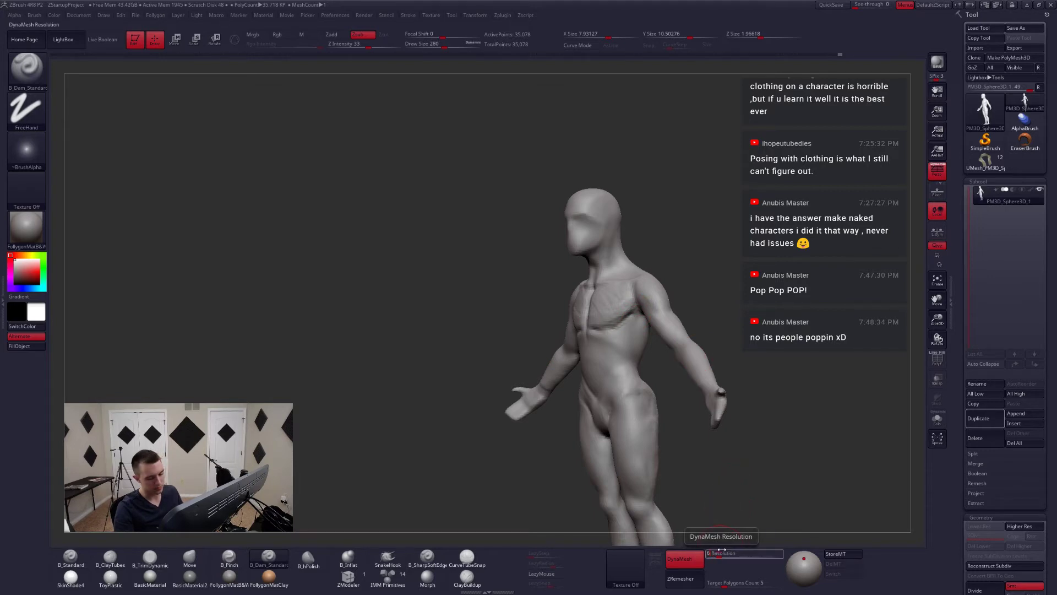
text(77)
key(Return)
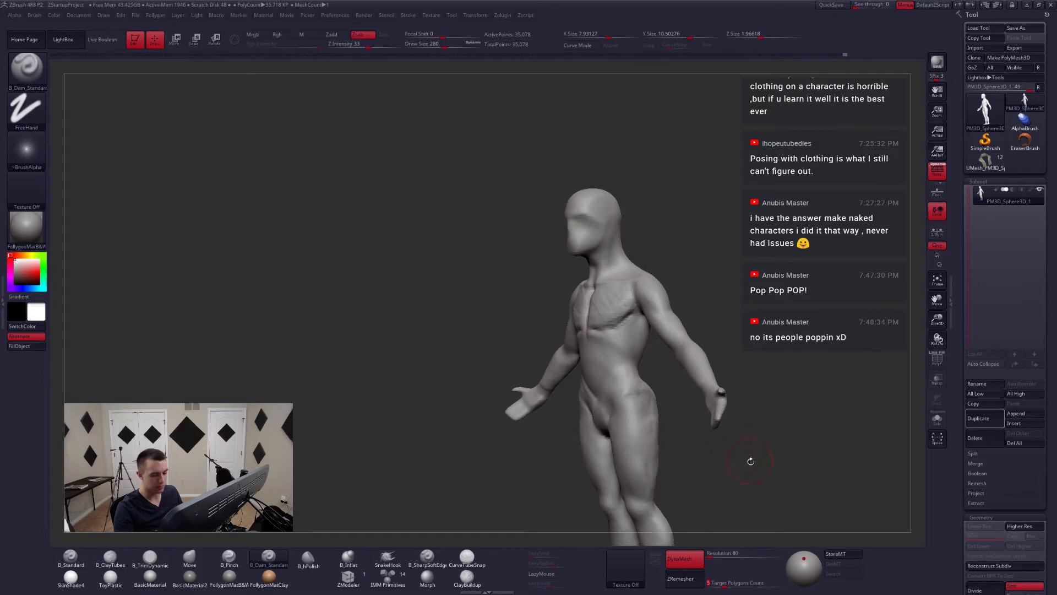
key(ctrl)
drag(476, 380, 543, 387)
- Refine the creases around the pectorals with Dam_Standard at a draw size of 182 and smooth them
key(space)
drag(603, 330, 593, 332)
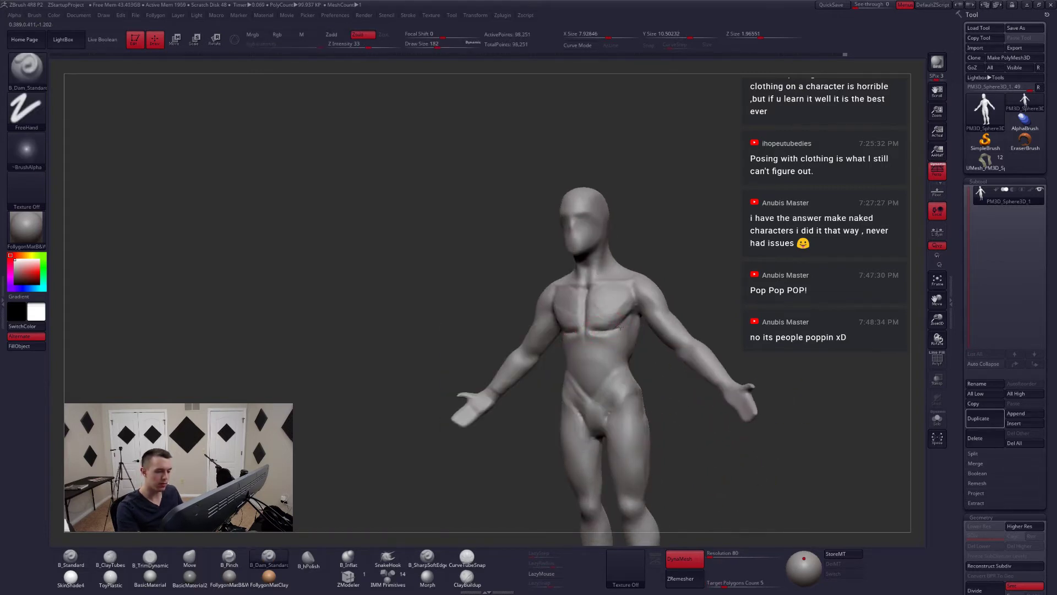
drag(515, 408, 576, 411)
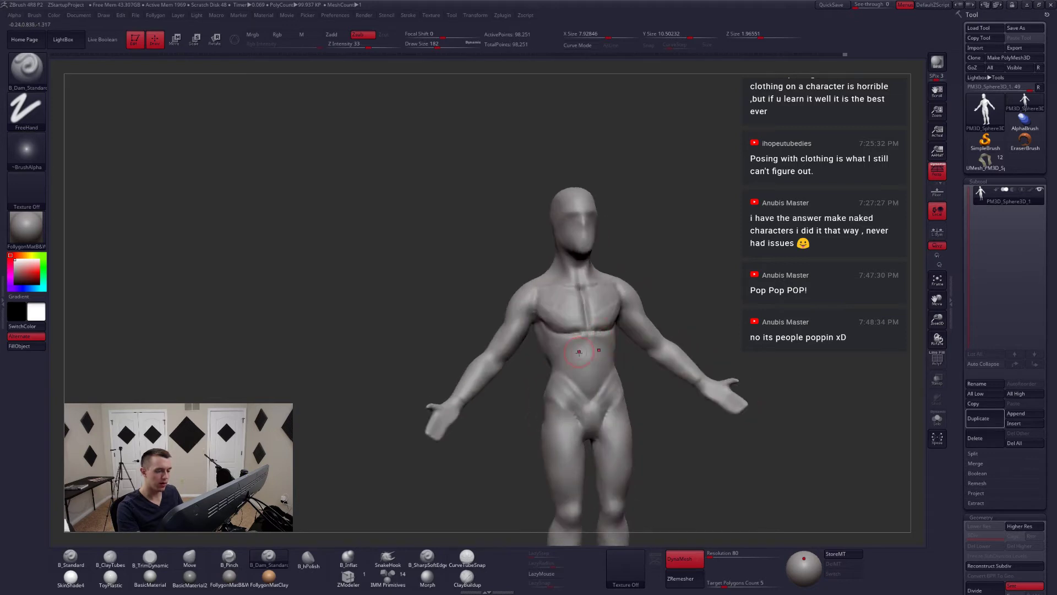
mouse_move(655, 370)
shift+mouse_down()
mouse_move(628, 369)
mouse_move(613, 348)
mouse_move(683, 358)
shift+mouse_up()
key(shift)
- Fill out the sides of the chest with ClayTubes at a draw size of 182, and adjust its outline with the Move brush
key(2)
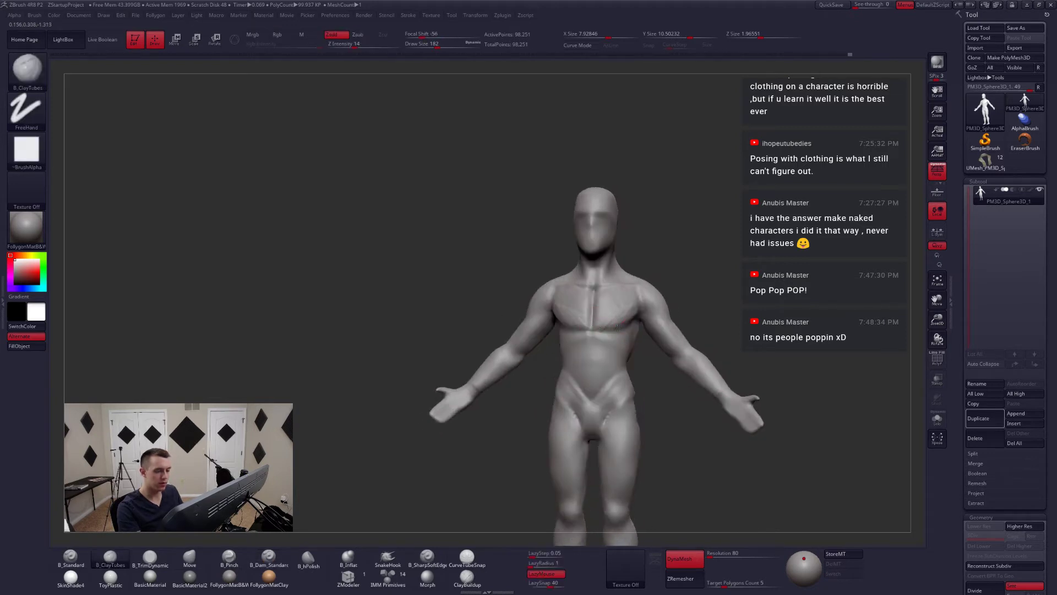
mouse_move(618, 327)
right_down()
mouse_move(605, 311)
mouse_move(615, 330)
mouse_move(661, 337)
right_up()
right_click(629, 324)
key(4)
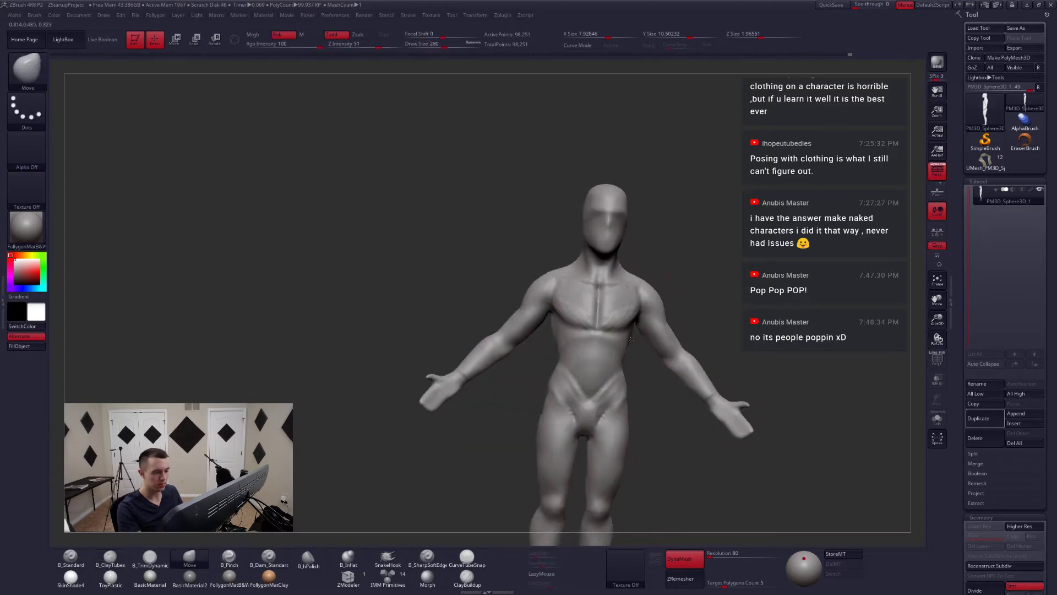
key(space)
drag(612, 325, 605, 326)
mouse_move(605, 309)
right_down()
mouse_move(606, 358)
mouse_move(609, 334)
mouse_move(636, 373)
mouse_move(605, 348)
right_up()
- Build up the lower abdomen above the hips with ClayTubes at a draw size of 257 and smooth it
key(b)
key(c)
key(t)
key(shift)
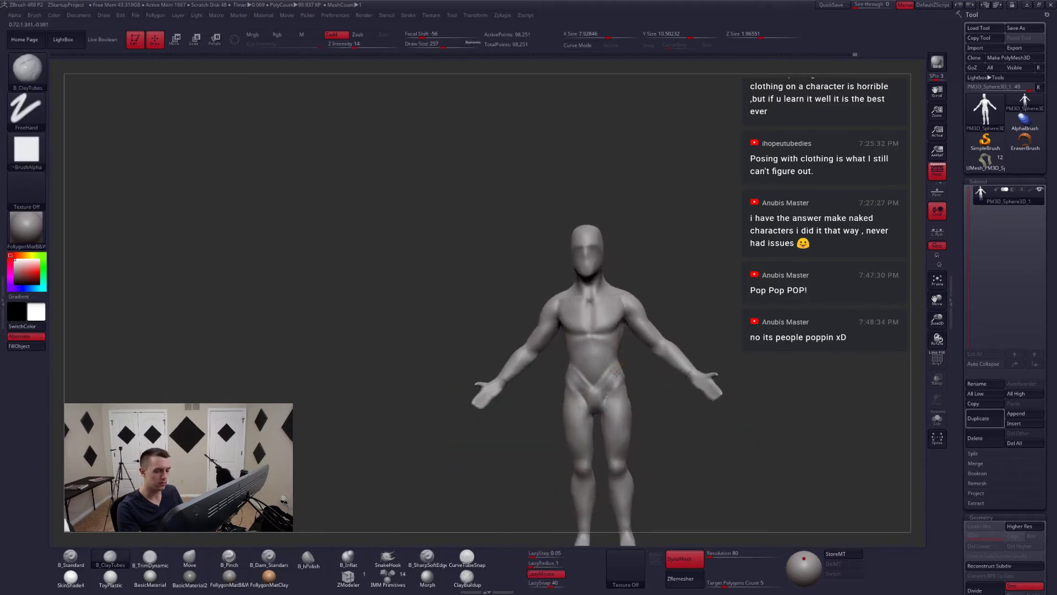
- Adjust the shoulders and upper torso from the front with the Move brush at a draw size of 351
key(4)
key(space)
drag(601, 317, 611, 311)
key(space)
right_drag(593, 308, 597, 349)
key(space)
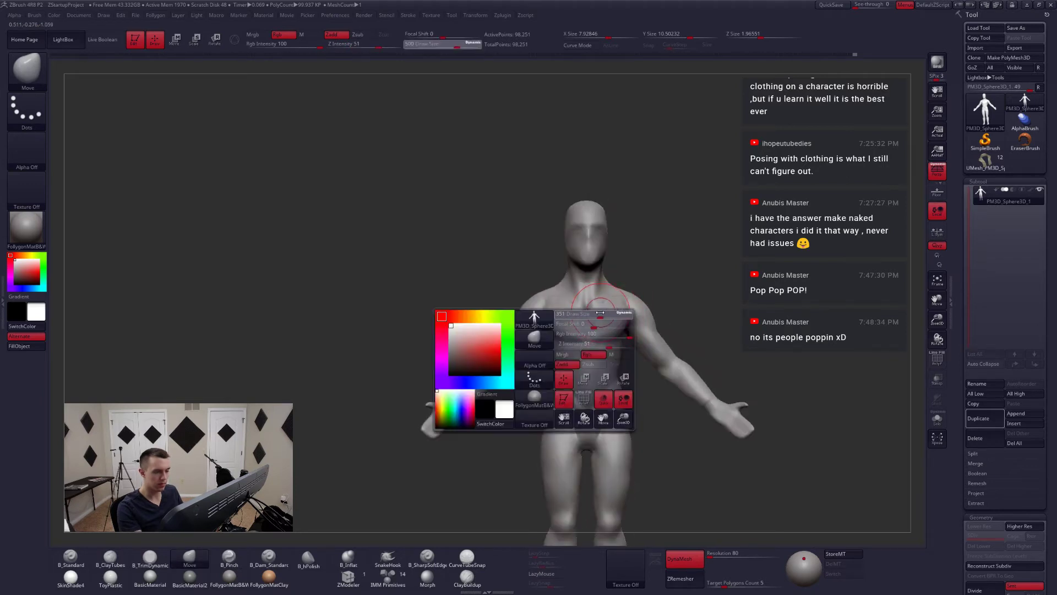
drag(606, 354, 596, 354)
mouse_move(602, 328)
right_down()
mouse_move(592, 367)
mouse_move(604, 357)
mouse_move(585, 372)
mouse_move(570, 365)
right_up()
- Shape the base of the neck with the Move brush and ClayTubes at a draw size of 217
key(space)
key(space)
drag(586, 370, 578, 369)
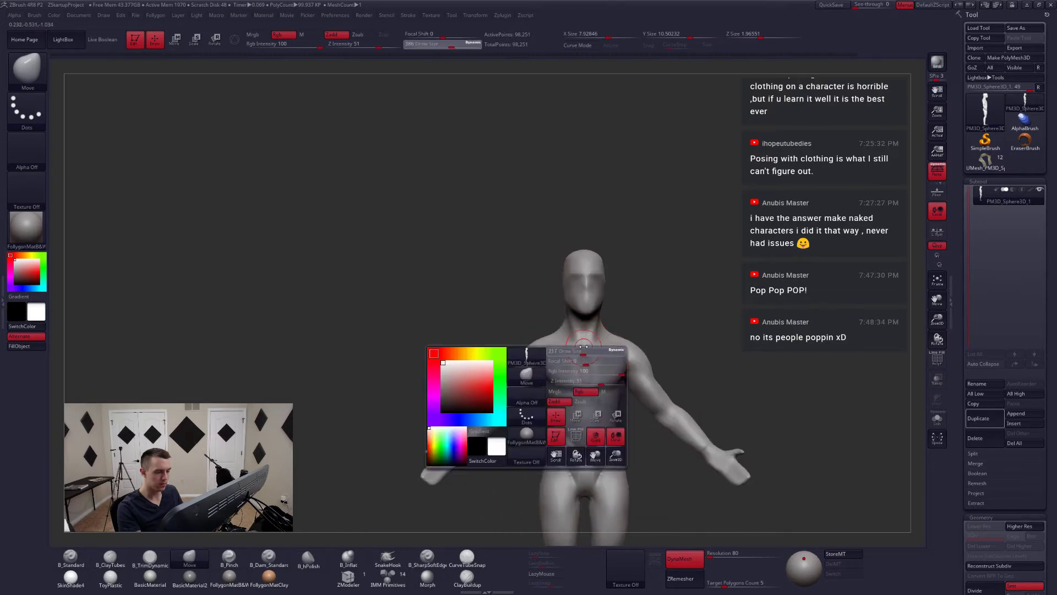
mouse_move(605, 360)
right_down()
mouse_move(590, 356)
mouse_move(607, 345)
mouse_move(621, 296)
right_up()
key(2)
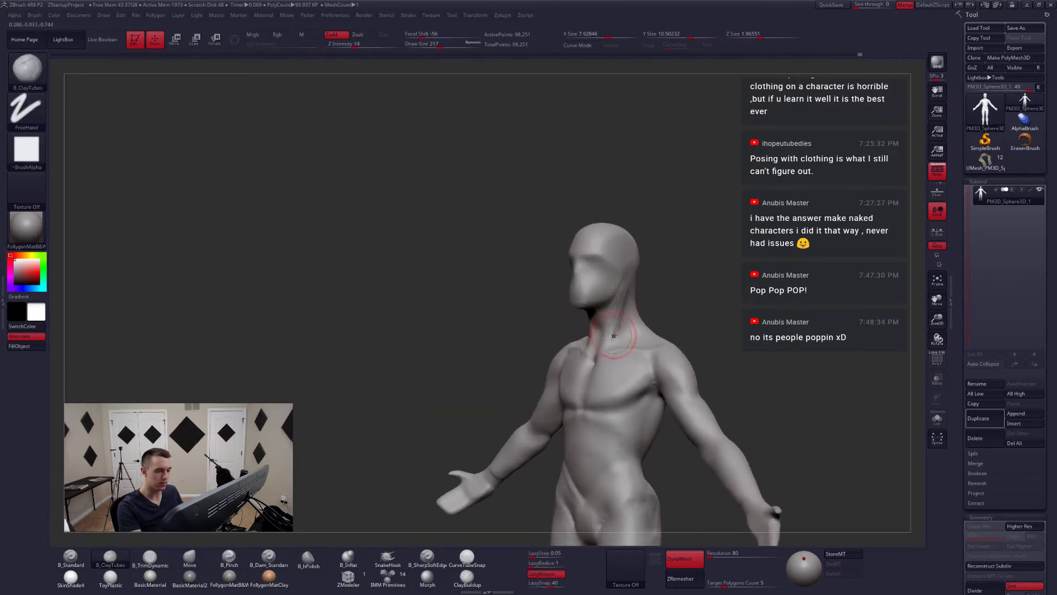
mouse_move(614, 335)
right_down()
mouse_move(632, 295)
mouse_move(622, 334)
mouse_move(612, 325)
right_up()
- Adjust the neck and the slope of the shoulders with the Move brush at a draw size of 286
key(b)
key(m)
key(v)
key(space)
drag(609, 324, 614, 323)
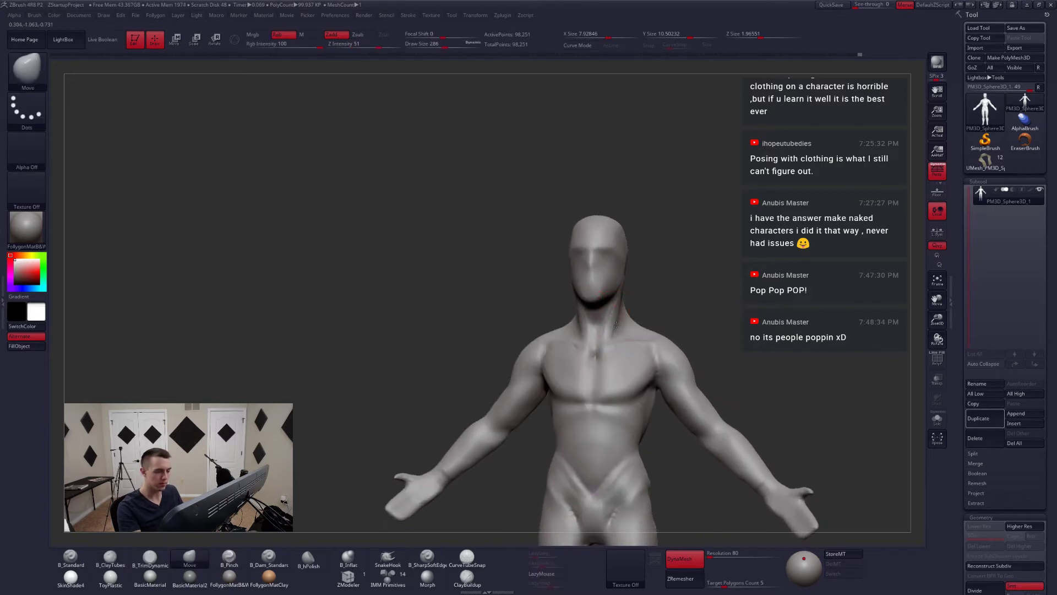
mouse_move(615, 323)
right_down()
mouse_move(634, 327)
mouse_move(616, 316)
right_up()
- Reshape the head and neck from the side with the Move brush
key(space)
drag(613, 292, 608, 292)
mouse_move(608, 292)
right_down()
mouse_move(616, 295)
mouse_move(589, 284)
right_up()
key(space)
drag(587, 281, 595, 274)
key(space)
- Build up the side of the head behind the jaw with ClayTubes at a draw size of 167 and smooth it
key(2)
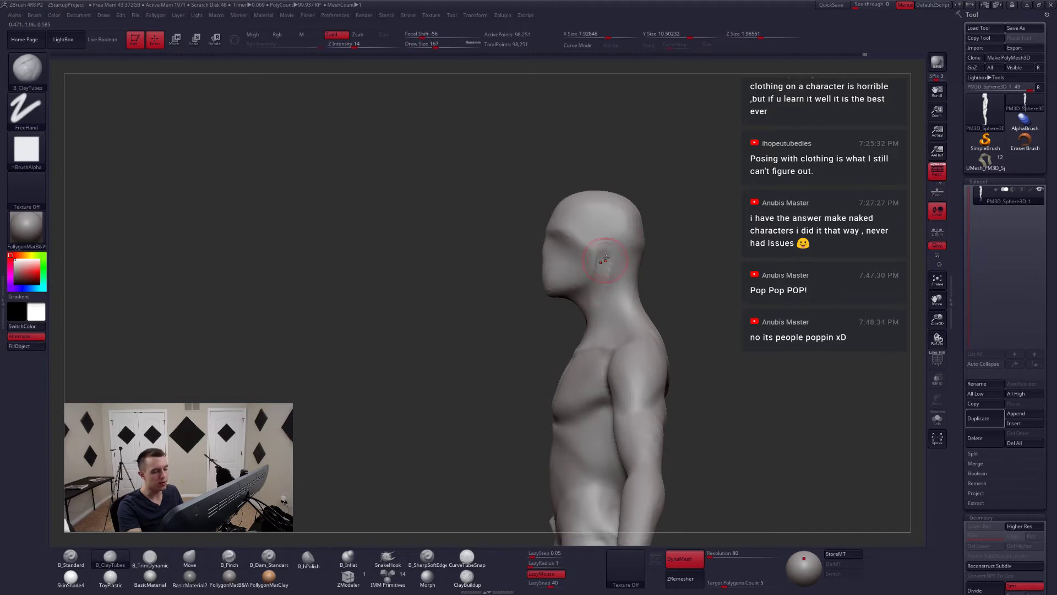
key(shift)
mouse_move(612, 306)
right_down()
mouse_move(603, 280)
mouse_move(592, 333)
mouse_move(603, 266)
mouse_move(637, 281)
mouse_move(621, 296)
mouse_move(604, 278)
right_up()
key(shift)
- Fill out the chest with ClayTubes at a draw size of 228, and sharpen the collarbones with Pinch at 149
key(space)
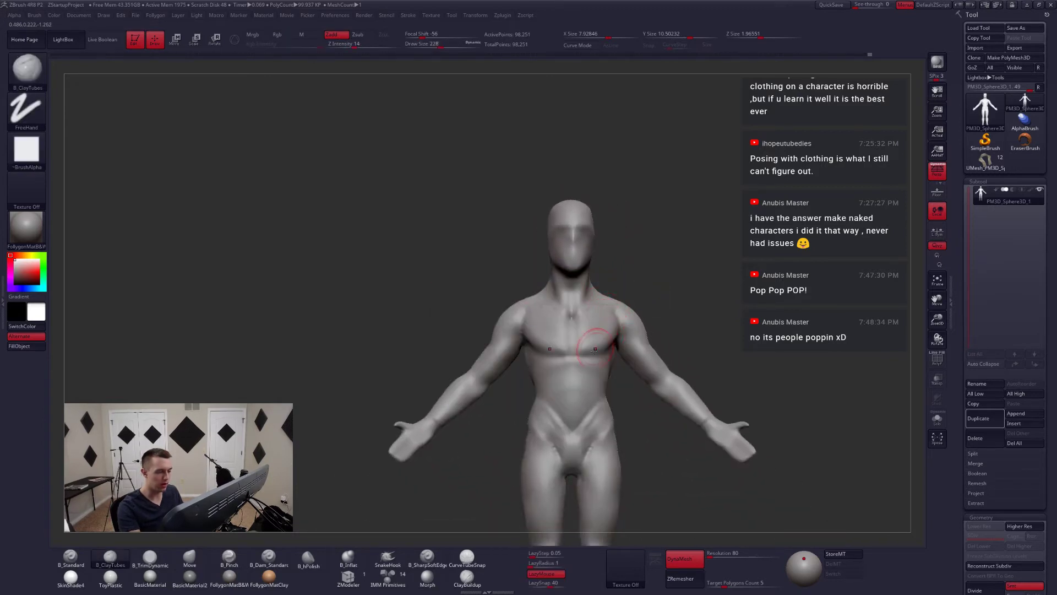
right_drag(596, 349, 567, 314)
key(5)
key(space)
drag(598, 310, 590, 310)
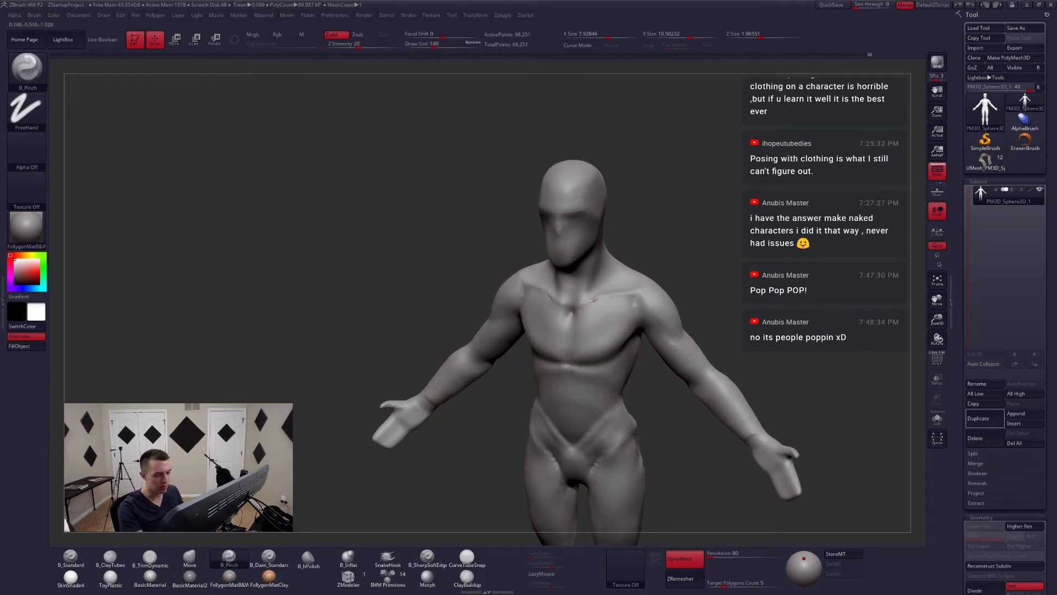
shift+right_drag(595, 302, 588, 329)
- Tighten the centre line of the chest with Pinch at a draw size of 187
key(4)
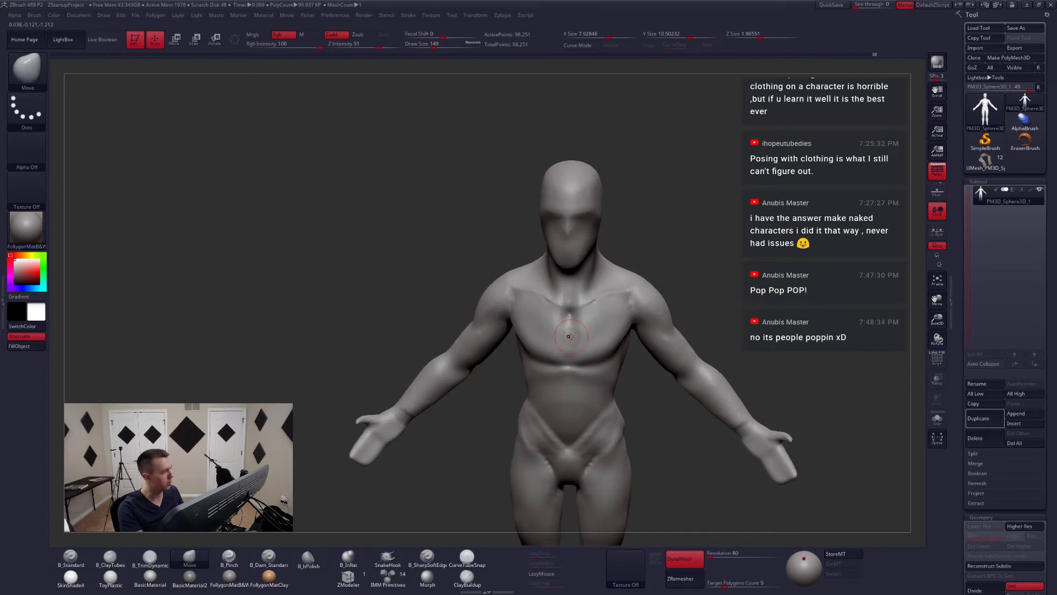
key(b)
key(p)
key(i)
mouse_move(575, 332)
right_down()
mouse_move(569, 316)
mouse_move(564, 334)
right_up()
key(space)
drag(567, 335, 572, 335)
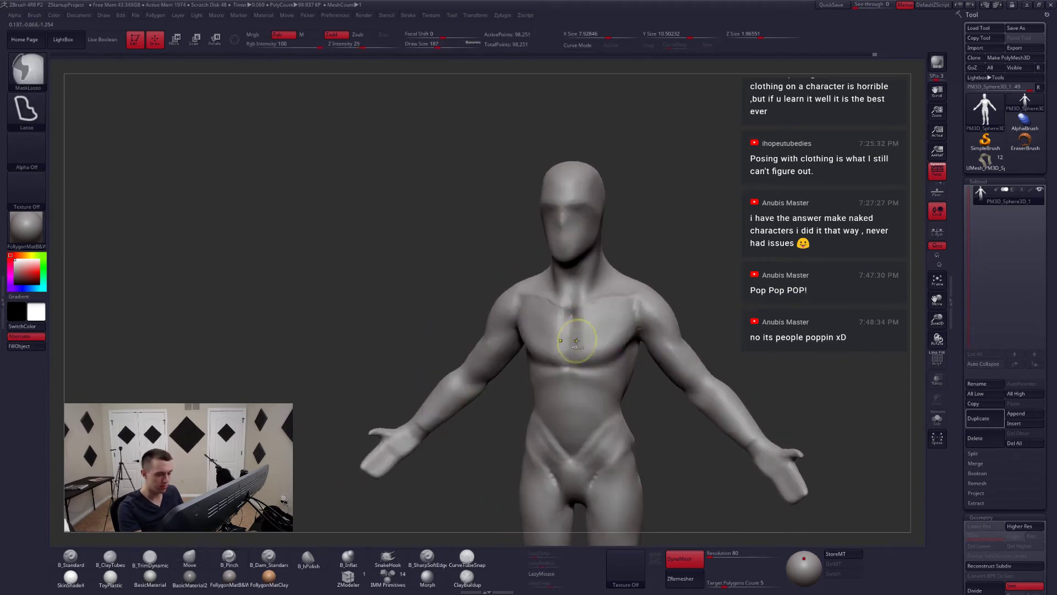
- Add clay along the sternum with ClayTubes at a draw size of 187
key(b)
key(c)
key(t)
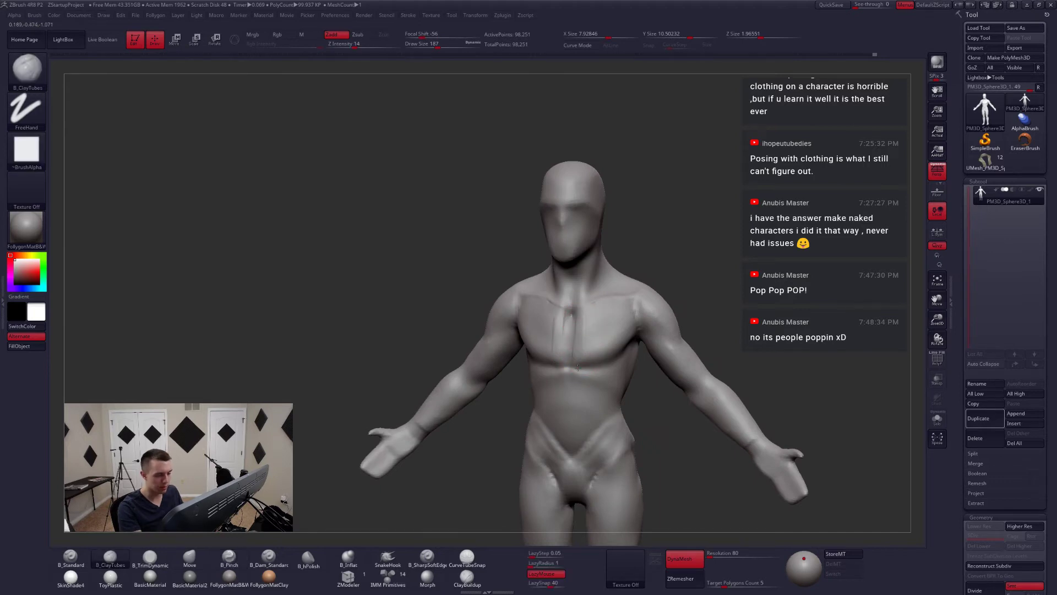
- Sharpen the sternum line between the pectorals with Pinch at a draw size of 140
key(b)
key(p)
key(i)
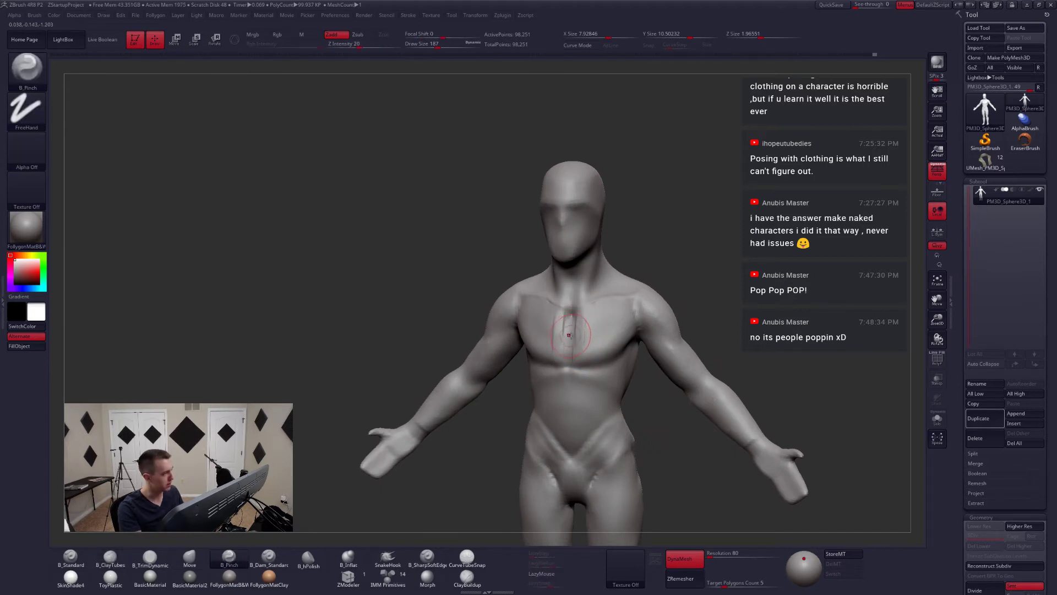
key(space)
drag(579, 329, 577, 325)
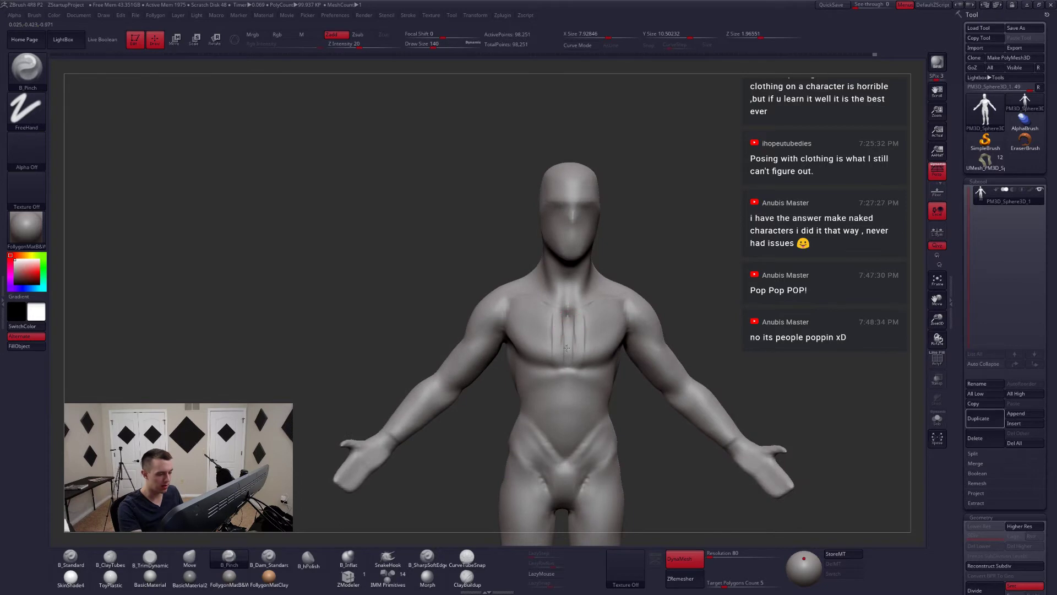
drag(568, 342, 569, 359)
- Smooth the pectorals around the sternum and remesh the body with DynaMesh
mouse_move(655, 396)
mouse_down()
mouse_move(727, 394)
mouse_move(688, 394)
mouse_up()
shift+drag(555, 324, 535, 350)
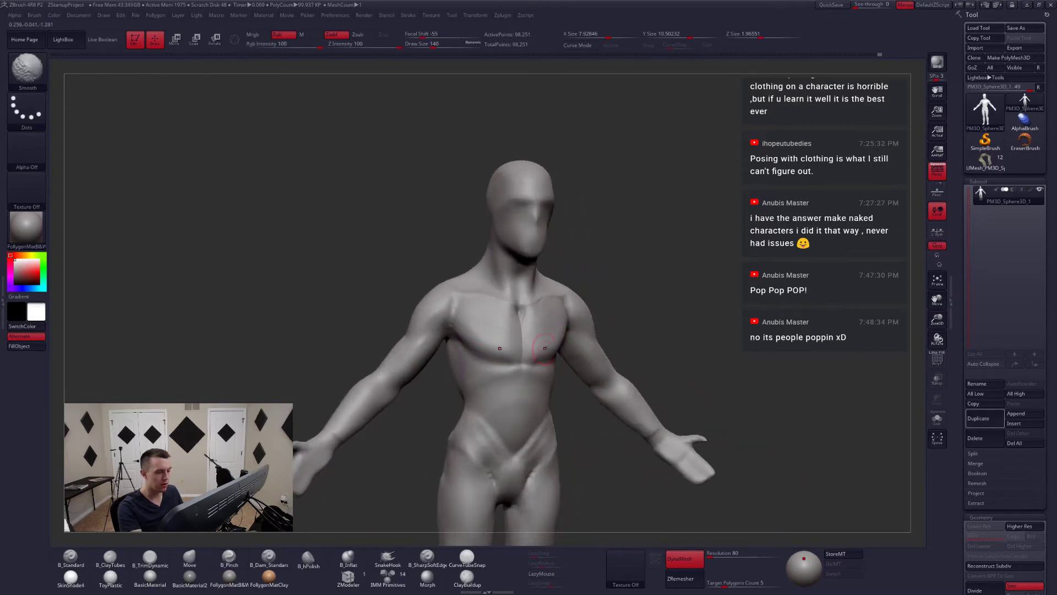
mouse_move(688, 386)
mouse_down()
mouse_move(638, 387)
mouse_move(679, 393)
mouse_move(721, 422)
mouse_up()
key(2)
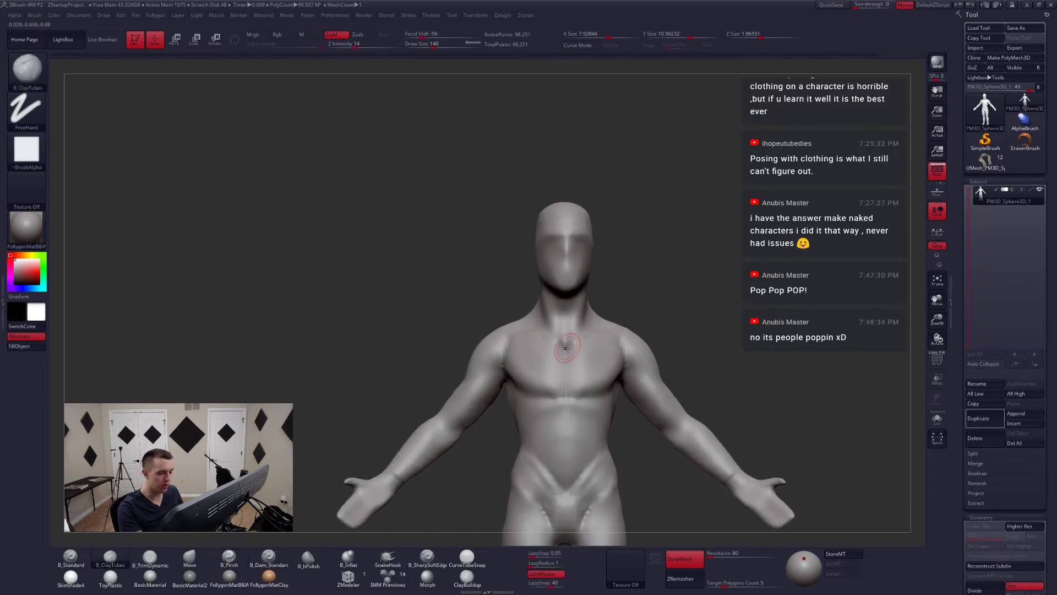
ctrl+drag(685, 301, 717, 293)
- Adjust the torso profile and overall body proportions with the Move brush at a draw size of 445
mouse_move(620, 377)
alt+right_down()
mouse_move(599, 396)
mouse_move(598, 382)
mouse_move(569, 387)
mouse_move(575, 397)
mouse_move(616, 367)
alt+right_up()
key(space)
drag(625, 368, 634, 371)
key(b)
key(m)
key(v)
key(space)
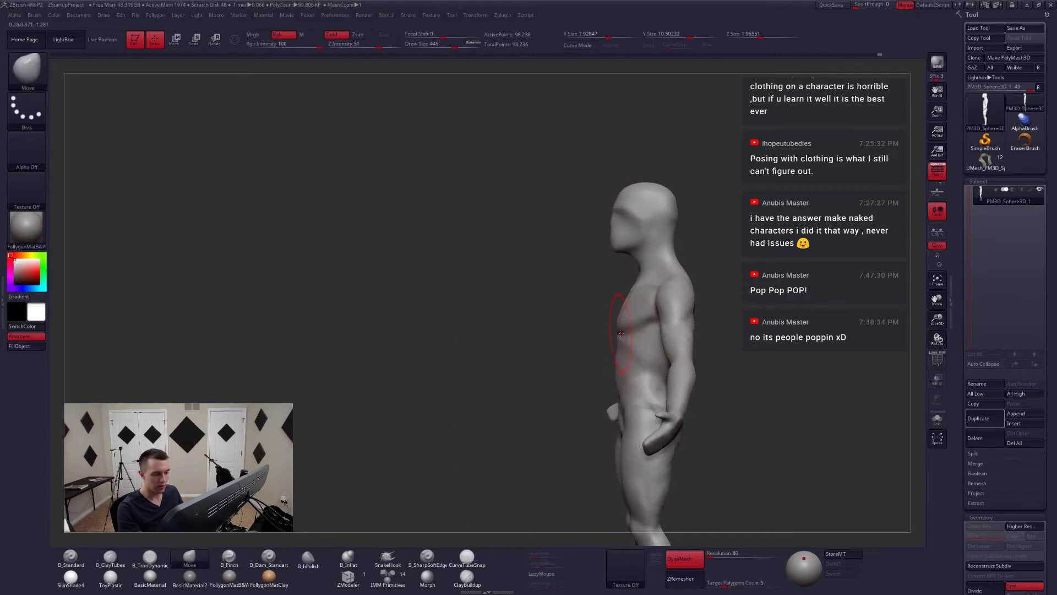
mouse_move(621, 333)
ctrl+right_down()
mouse_move(606, 345)
mouse_move(640, 357)
mouse_move(606, 333)
ctrl+right_up()
alt+right_drag(578, 397, 578, 362)
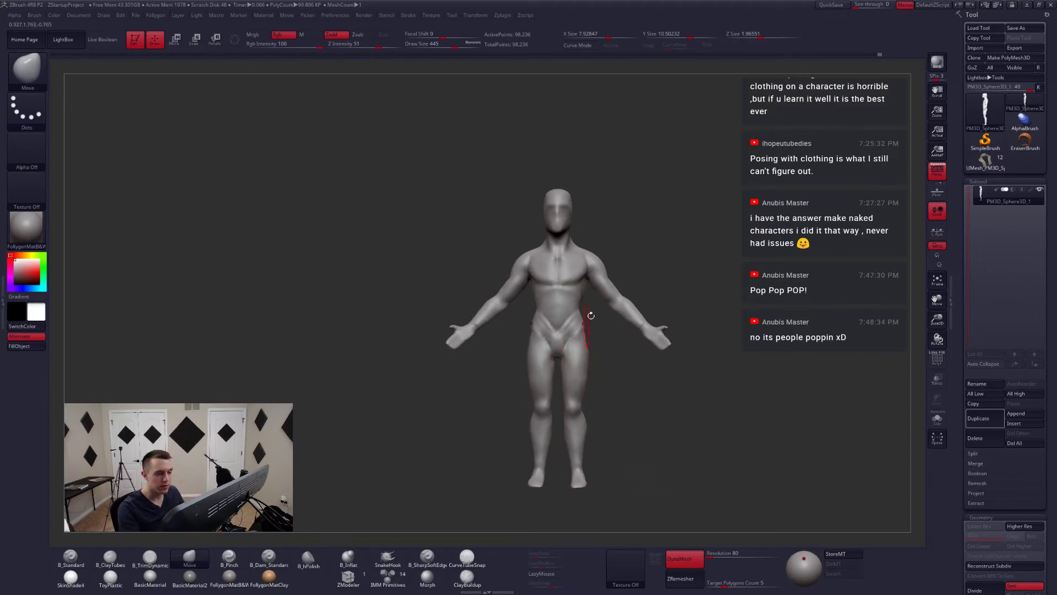
- Build up the upper arms near the elbows with ClayTubes at a draw size of 239 and smooth them
ctrl+right_drag(590, 316, 597, 304)
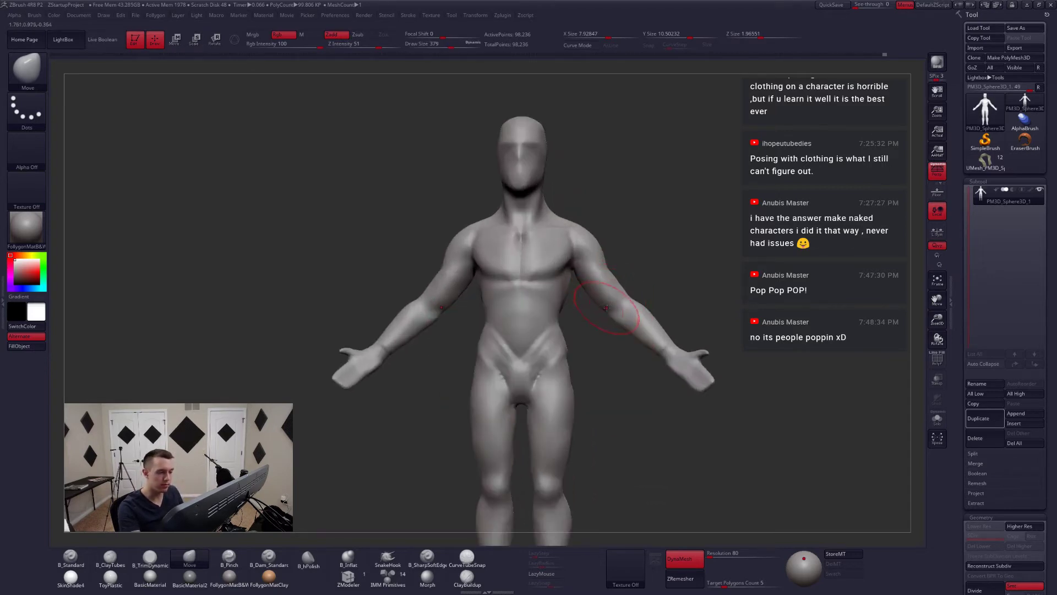
key(space)
drag(607, 302, 596, 302)
key(2)
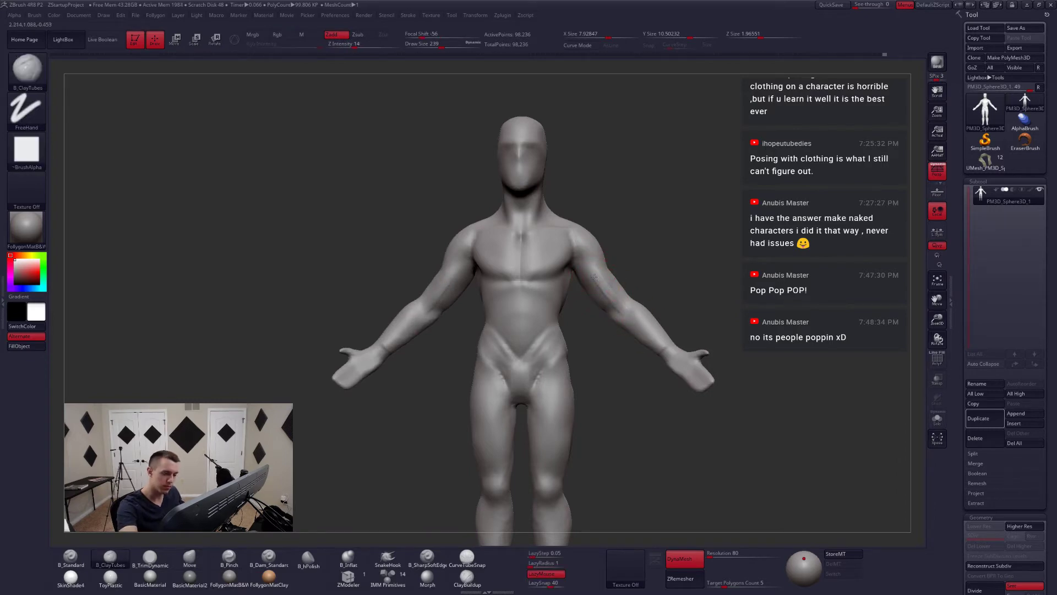
shift+drag(613, 299, 601, 287)
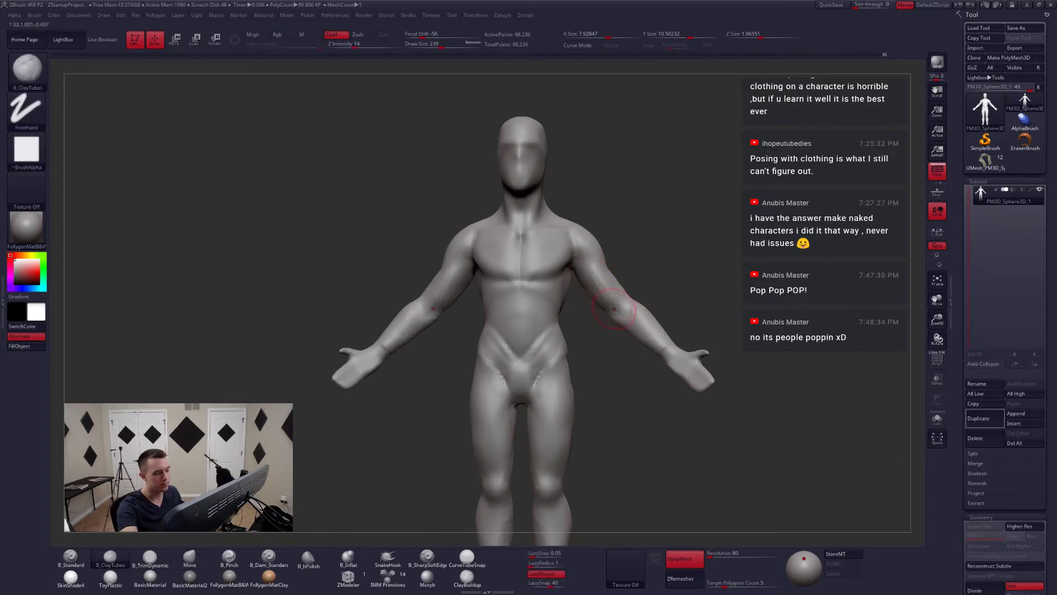
mouse_move(632, 371)
mouse_down()
mouse_move(676, 401)
mouse_move(631, 416)
mouse_up()
- Carve the muscle separation along the upper arms with Dam_Standard at a draw size of 158
key(5)
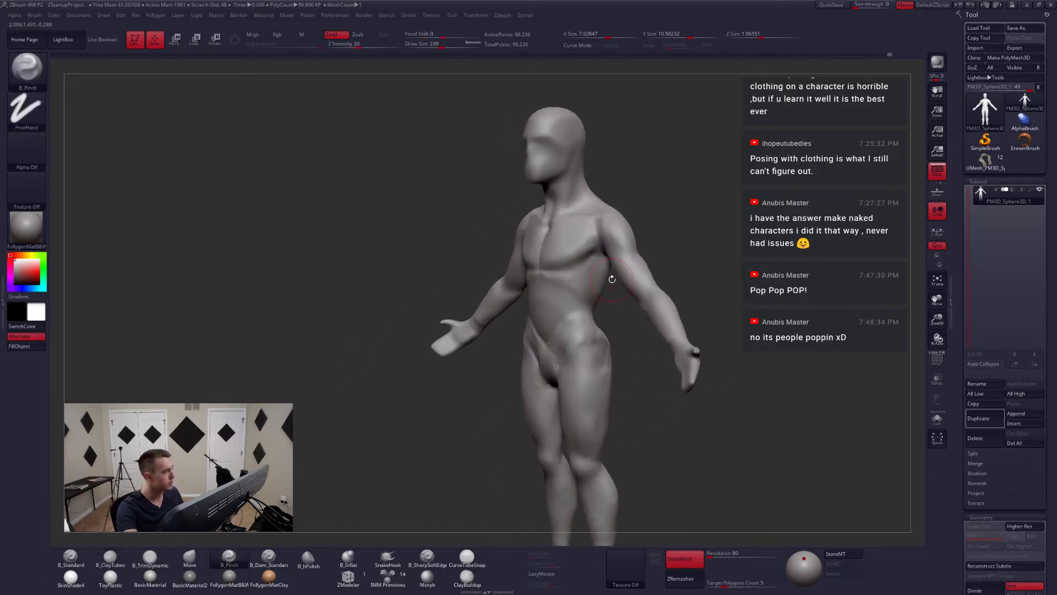
key(6)
key(space)
drag(617, 260, 612, 261)
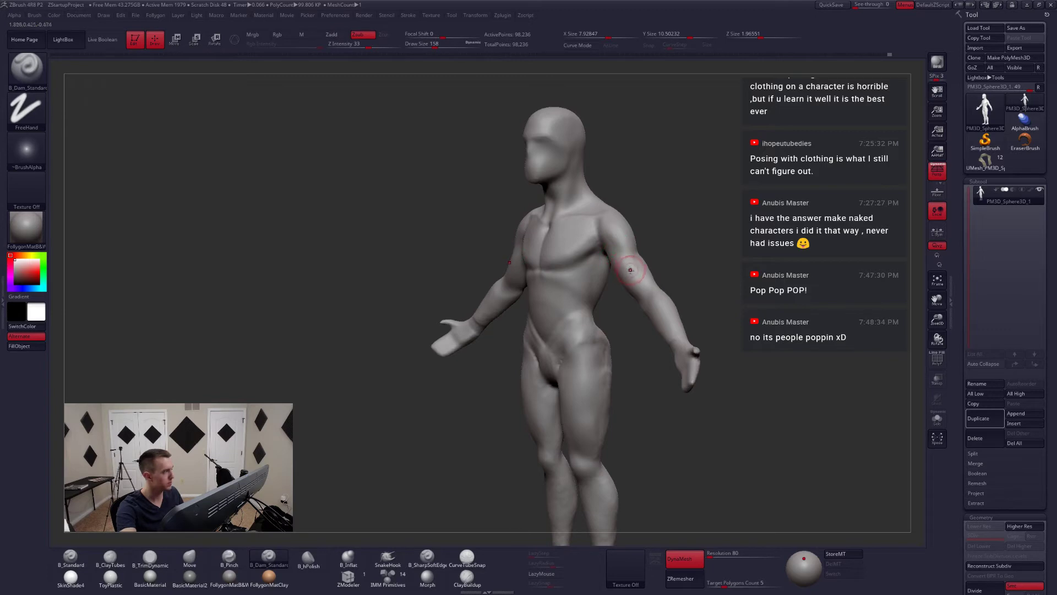
drag(686, 273, 638, 263)
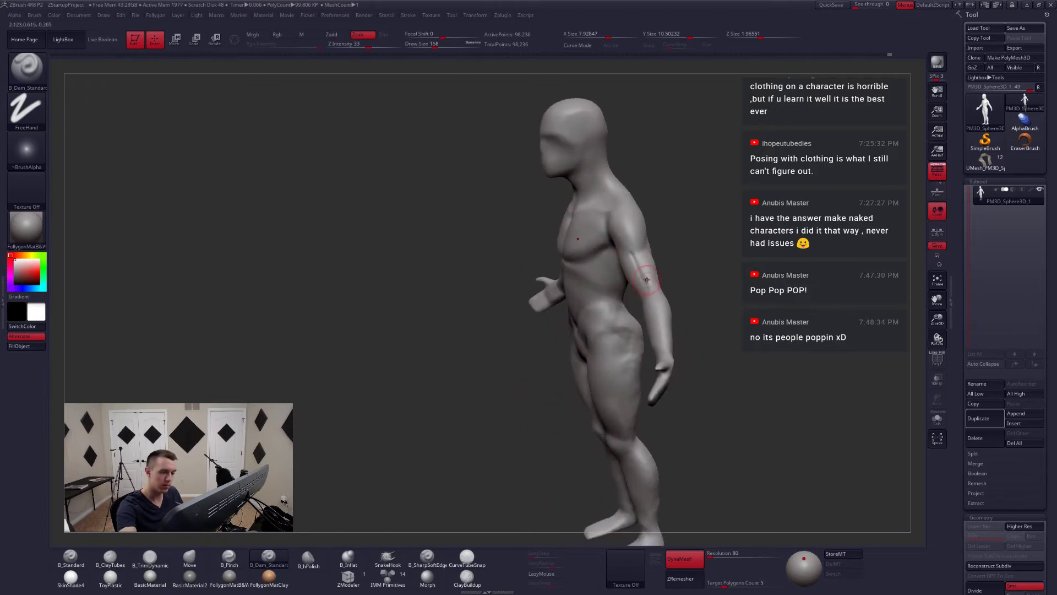
mouse_move(647, 279)
right_down()
mouse_move(655, 257)
mouse_move(651, 310)
mouse_move(648, 292)
right_up()
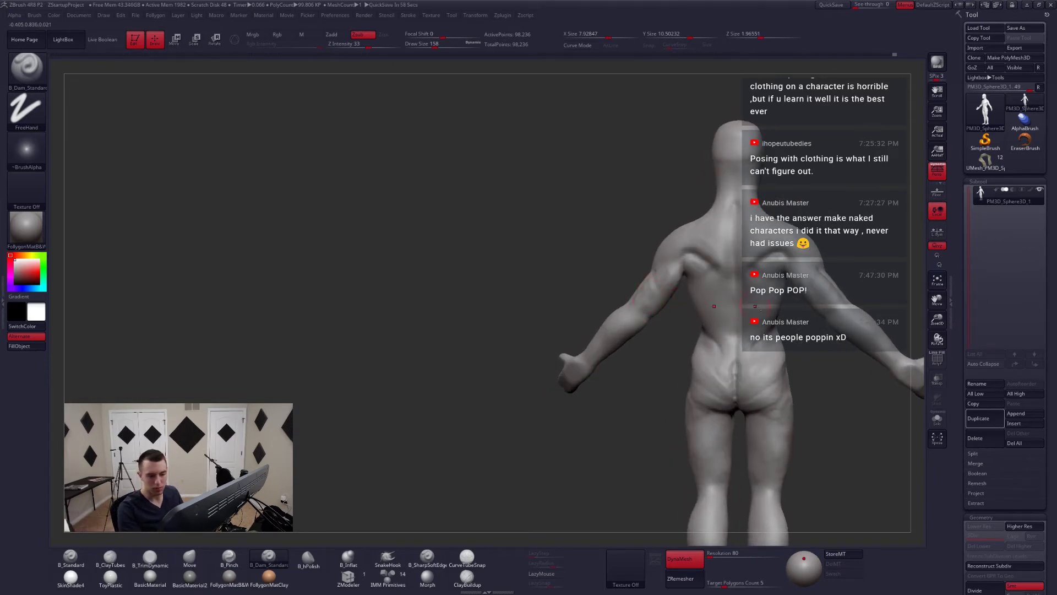
- Build up the back of the upper arms and elbows with ClayTubes at a draw size of 158
mouse_move(755, 306)
alt+right_down()
mouse_move(594, 338)
mouse_move(654, 330)
mouse_move(646, 339)
mouse_move(644, 329)
mouse_move(645, 344)
mouse_move(634, 333)
mouse_move(636, 303)
mouse_move(625, 342)
mouse_move(642, 312)
mouse_move(667, 361)
alt+right_up()
key(b)
key(c)
key(t)
mouse_move(686, 327)
right_down()
mouse_move(683, 343)
mouse_move(684, 312)
mouse_move(701, 330)
right_up()
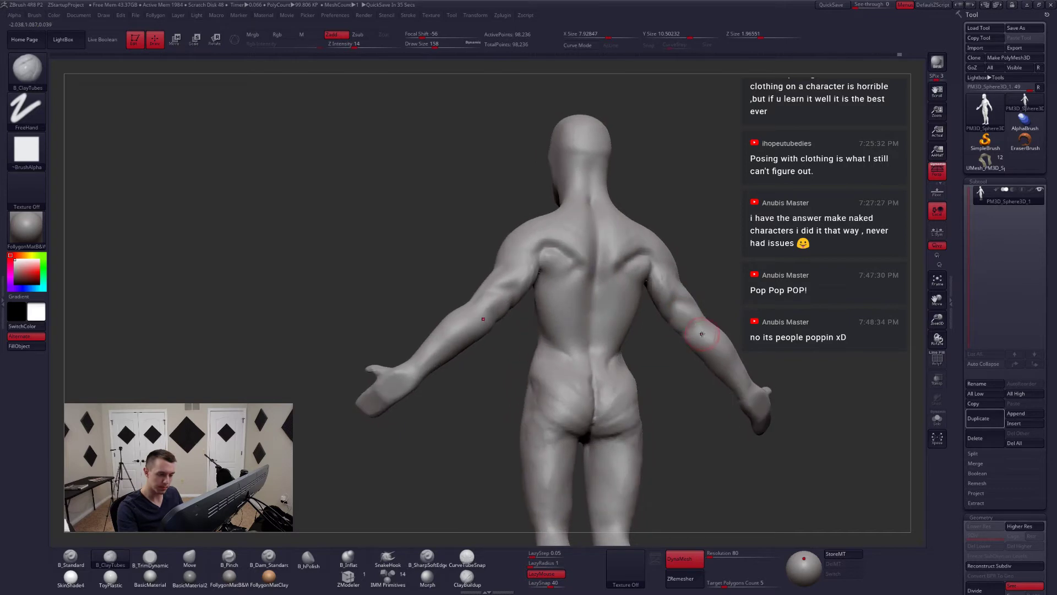
- Reshape the arms around the elbows from behind with the Move brush at draw sizes of 208 and 172
key(b)
key(m)
key(v)
key(space)
drag(696, 338, 704, 339)
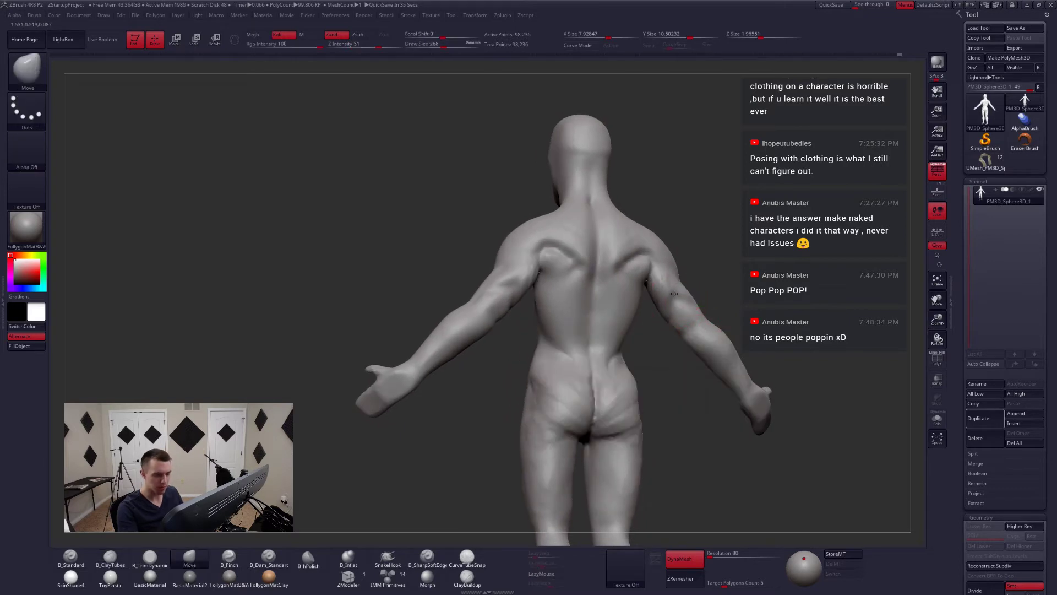
mouse_move(678, 306)
right_down()
mouse_move(529, 325)
mouse_move(608, 318)
right_up()
key(space)
drag(553, 329, 544, 330)
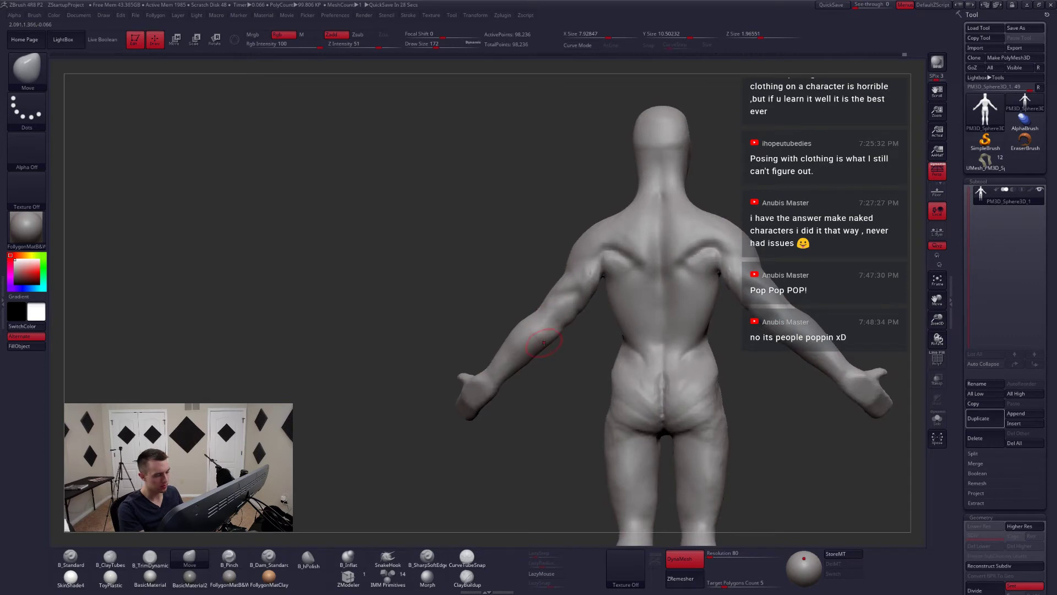
- Define the elbows from behind with ClayTubes at draw sizes of 172 and 140
key(b)
key(c)
key(t)
drag(541, 333, 533, 335)
mouse_move(526, 332)
alt+right_down()
mouse_move(552, 330)
mouse_move(499, 349)
alt+right_up()
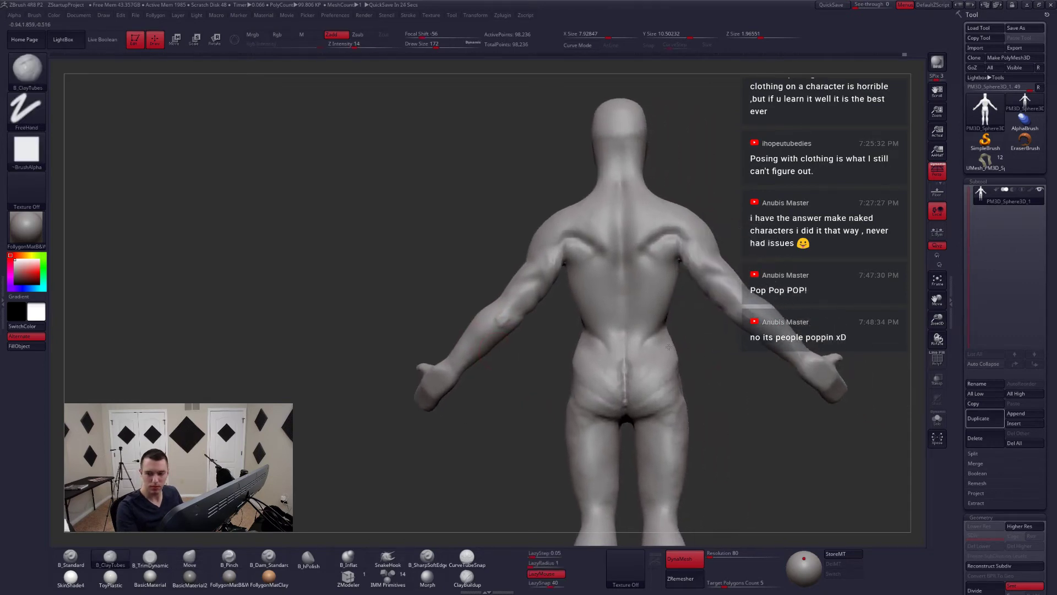
mouse_move(765, 328)
alt+right_down()
mouse_move(633, 291)
mouse_move(650, 337)
alt+right_up()
key(space)
drag(667, 332, 662, 332)
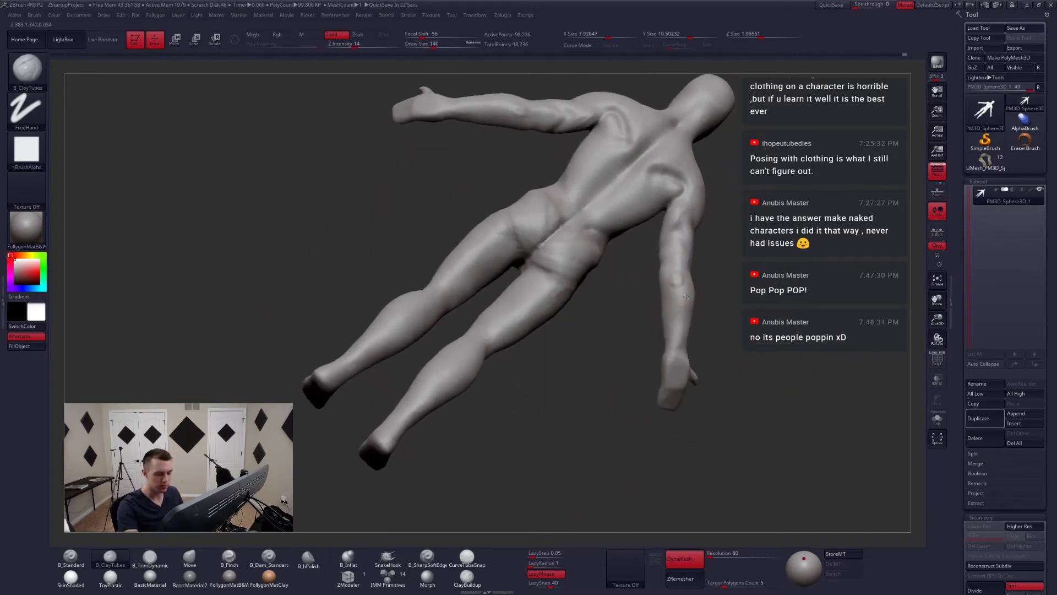
- Sharpen the ridge along the back of the forearms with the Pinch brush at a draw size of 140 and smooth it
right_drag(663, 322, 672, 344)
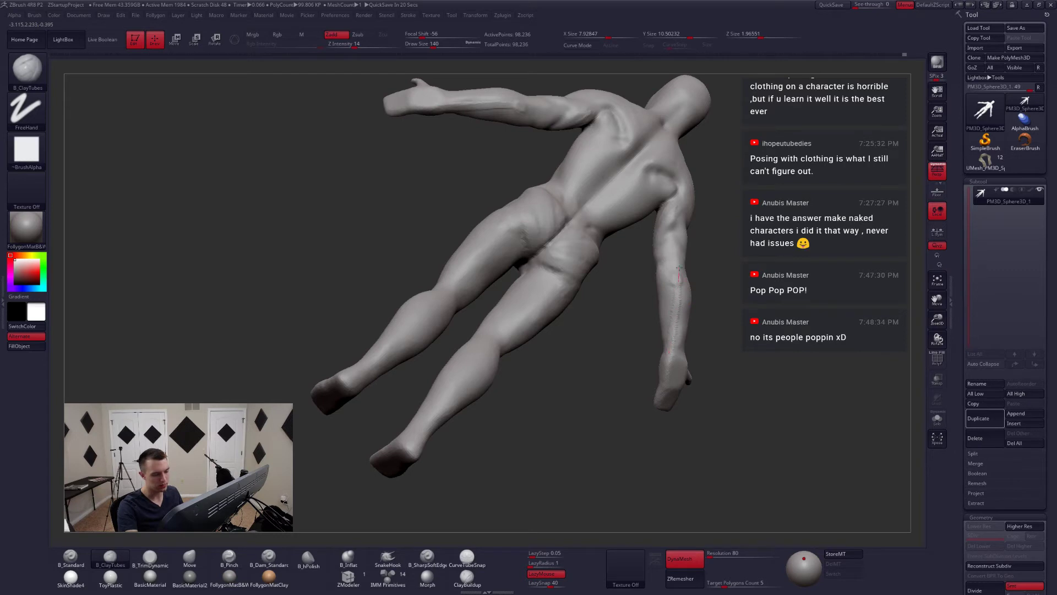
mouse_move(680, 266)
right_down()
mouse_move(715, 281)
mouse_move(676, 279)
right_up()
key(5)
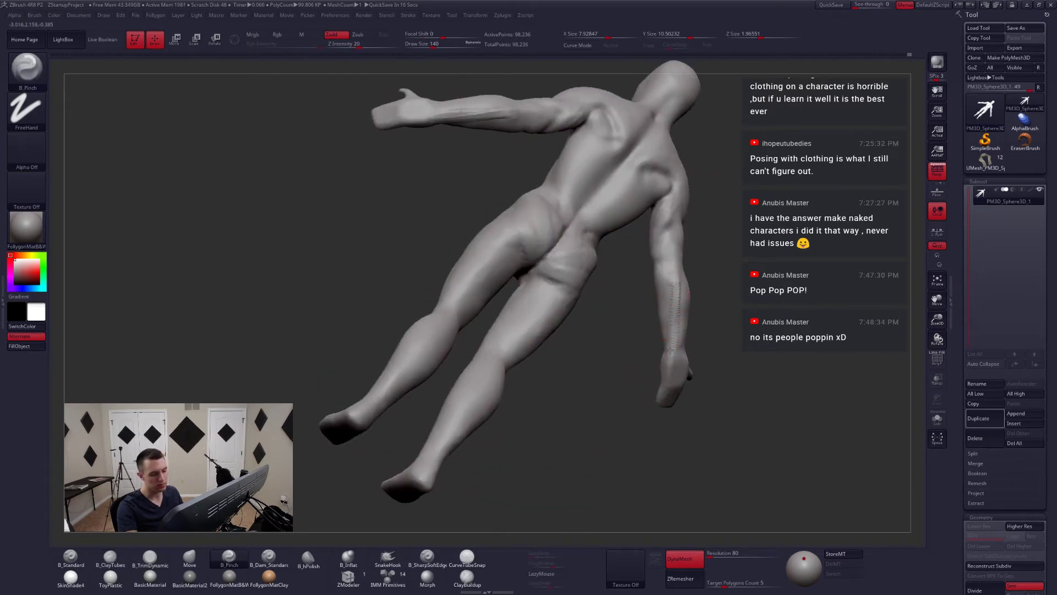
drag(675, 307, 676, 325)
mouse_move(676, 325)
right_down()
mouse_move(669, 309)
mouse_move(681, 292)
right_up()
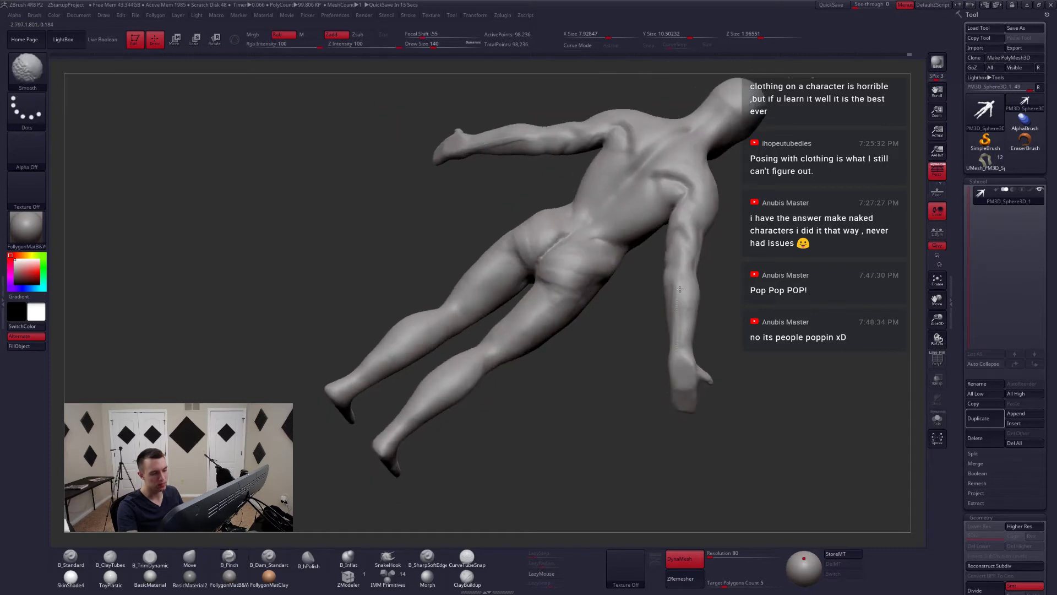
shift+drag(680, 281, 676, 336)
mouse_move(675, 337)
right_down()
mouse_move(679, 319)
mouse_move(707, 319)
mouse_move(678, 304)
right_up()
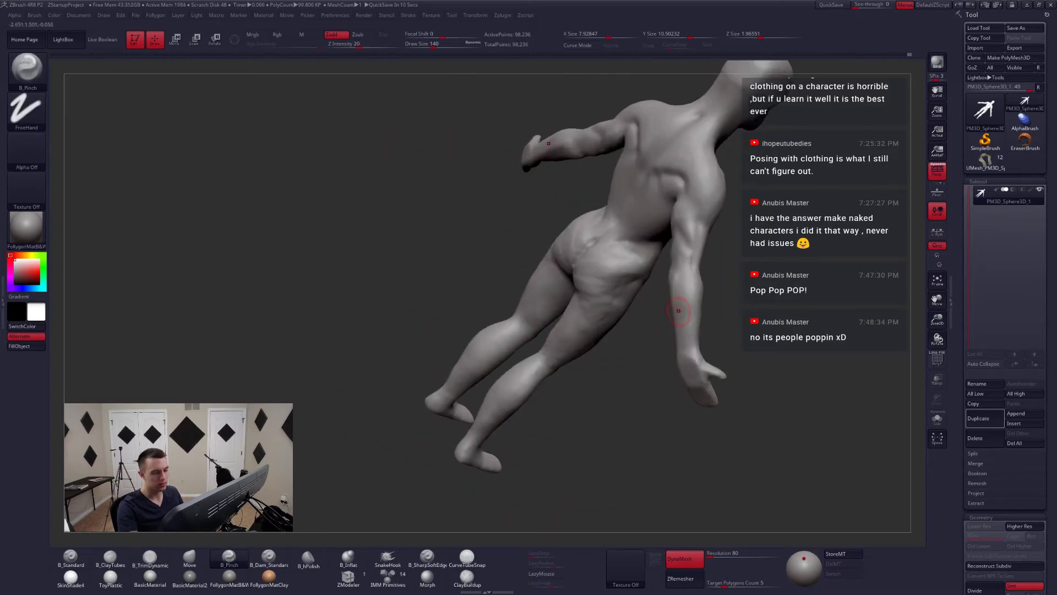
- Tighten the forearm forms from behind with the Pinch brush at a draw size of 228 and smooth them
key(space)
drag(675, 309, 681, 309)
mouse_move(681, 307)
right_down()
mouse_move(710, 301)
mouse_move(678, 302)
right_up()
shift+drag(677, 289, 673, 300)
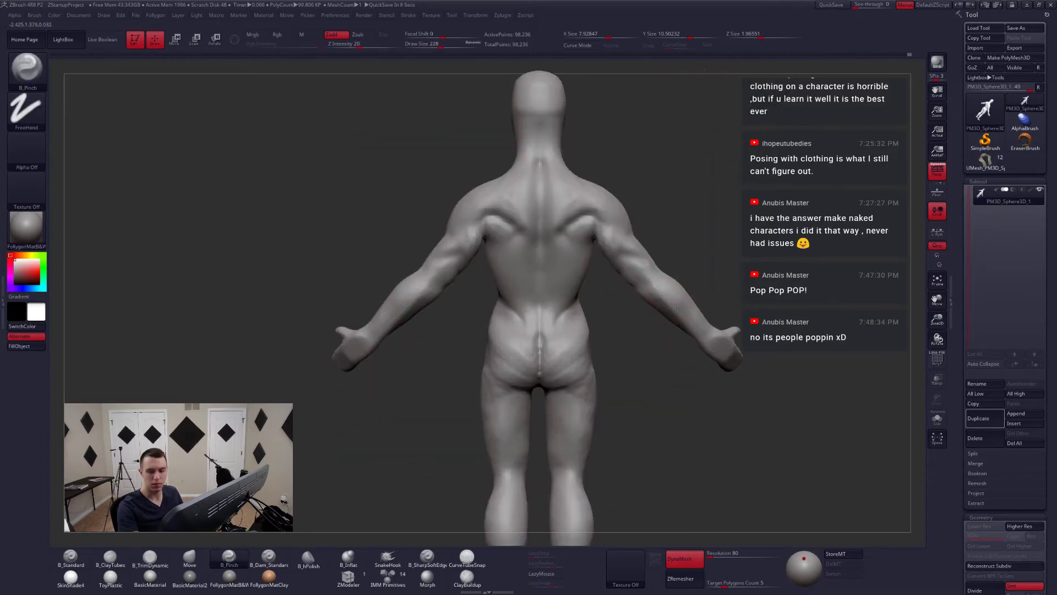
- Build up the back of the elbows with ClayTubes at a draw size of 154, undoing the last stroke
right_drag(675, 298, 677, 307)
key(space)
drag(679, 312, 672, 312)
right_drag(672, 310, 672, 299)
key(2)
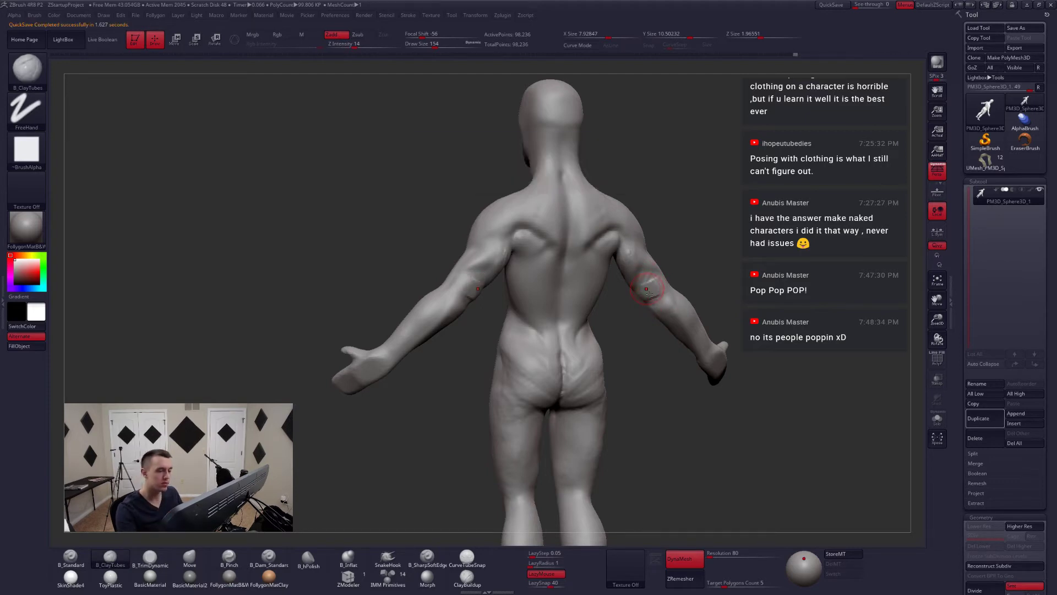
key(ctrl+z)
drag(695, 264, 728, 263)
- Adjust the contour of the elbows from behind with the Move brush and add volume with ClayTubes
key(b)
key(m)
key(v)
drag(649, 272, 645, 271)
right_click(645, 272)
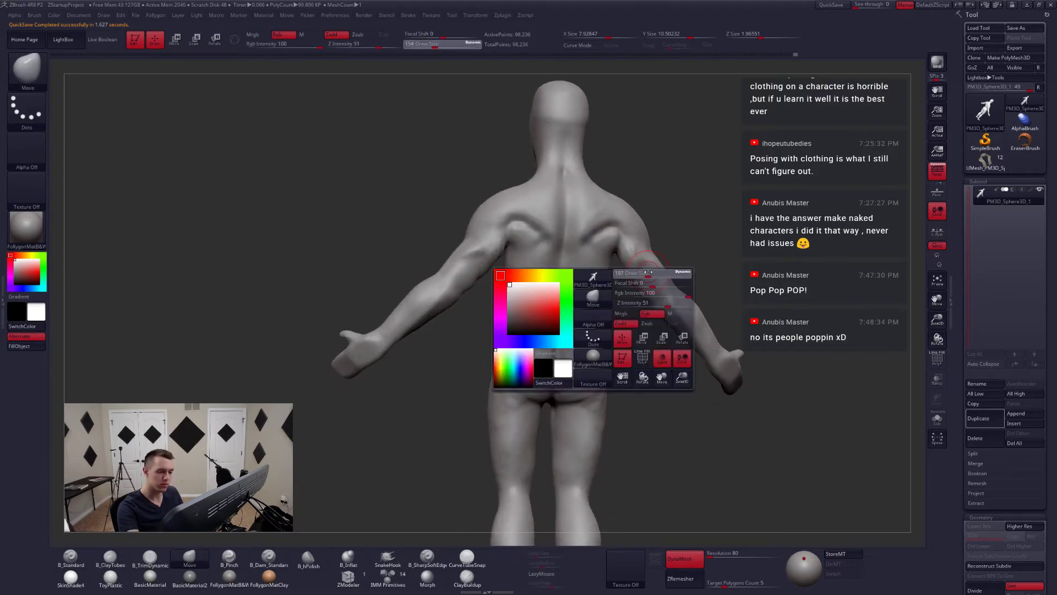
right_drag(644, 272, 667, 268)
key(2)
mouse_move(635, 276)
mouse_down()
mouse_move(638, 266)
mouse_move(635, 280)
mouse_move(652, 271)
mouse_move(695, 330)
mouse_move(679, 288)
mouse_move(660, 315)
mouse_move(633, 308)
mouse_move(681, 358)
mouse_up()
- Reshape the outline of the forearms from the front with the Move brush at a draw size of 331
key(b)
key(m)
key(v)
key(space)
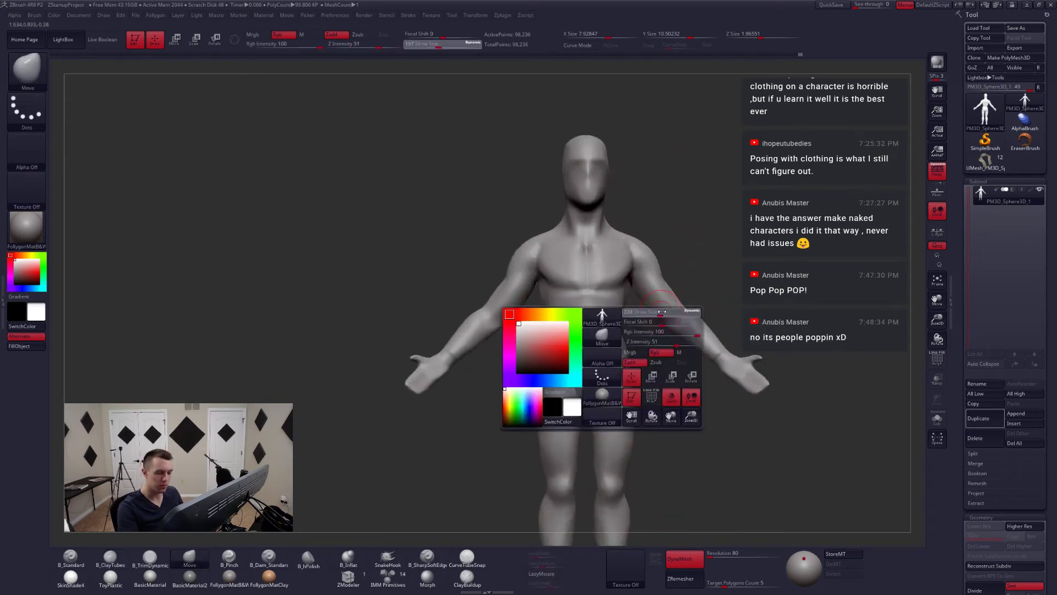
drag(659, 314, 668, 313)
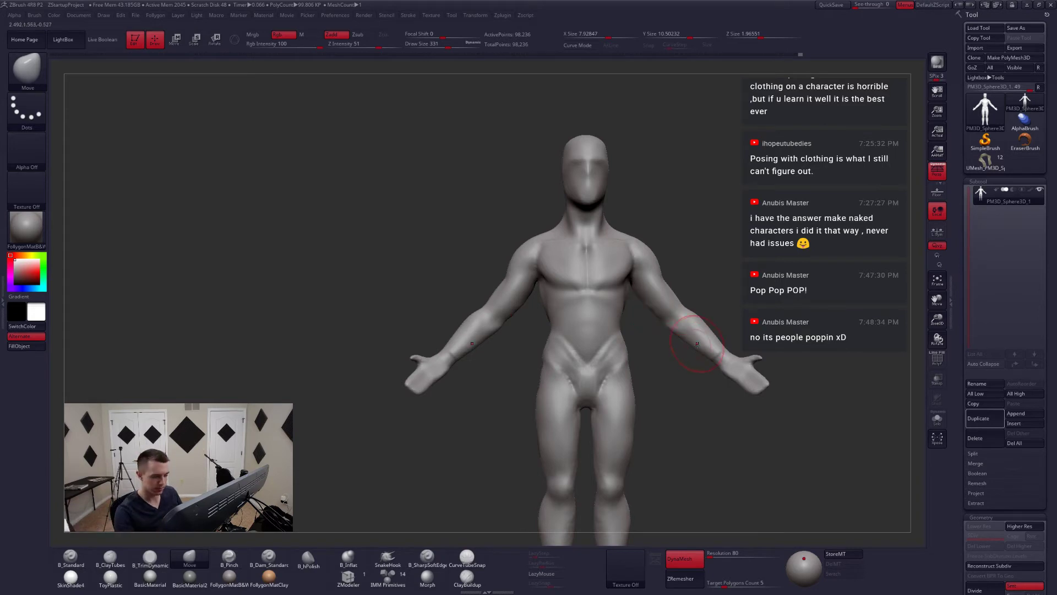
mouse_move(688, 319)
mouse_down()
mouse_move(665, 363)
mouse_move(676, 351)
mouse_move(649, 347)
mouse_up()
- Carve the crease at the inner elbows with Dam_Standard at a draw size of 223
key(space)
key(2)
mouse_move(650, 346)
right_down()
mouse_move(661, 342)
mouse_move(658, 359)
right_up()
key(5)
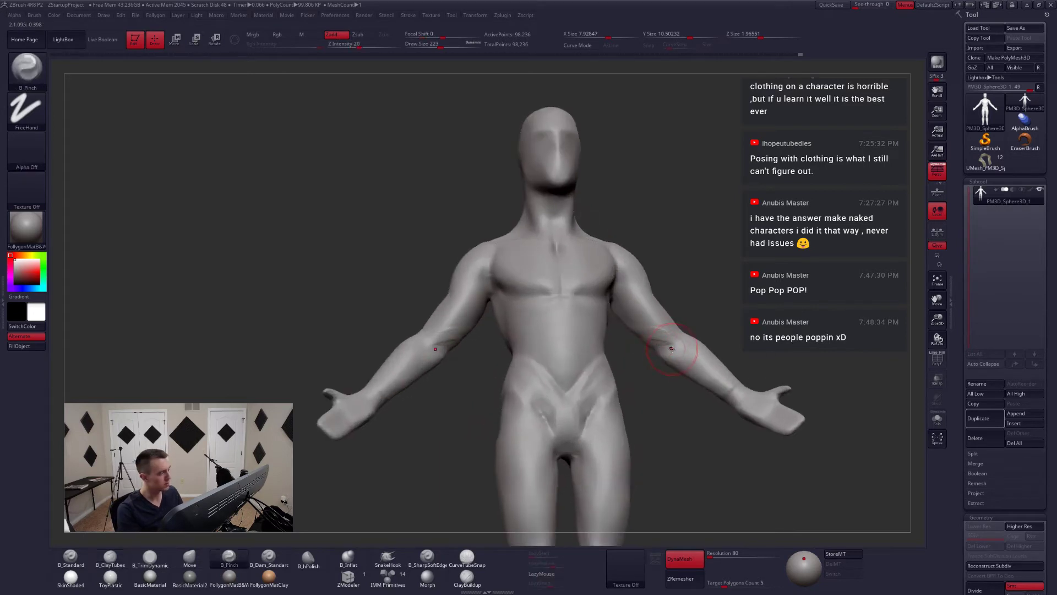
key(b)
key(d)
key(s)
drag(672, 348, 667, 349)
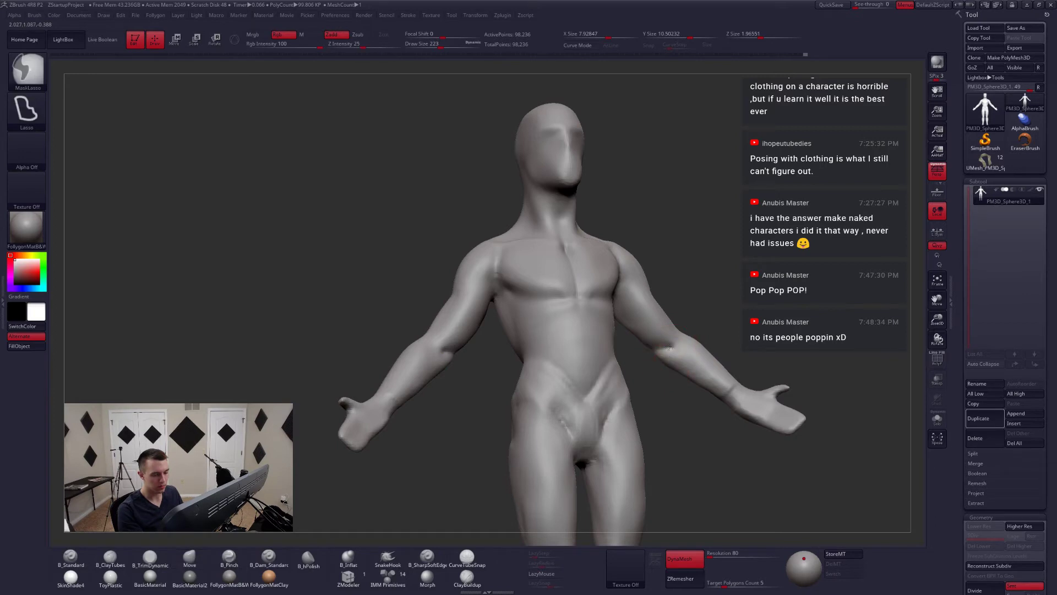
- Mask everything except the forearms, adjust them with the Move brush at a draw size of 344, and clear the mask
ctrl+drag(652, 399, 740, 350)
ctrl+click(719, 347)
key(4)
key(space)
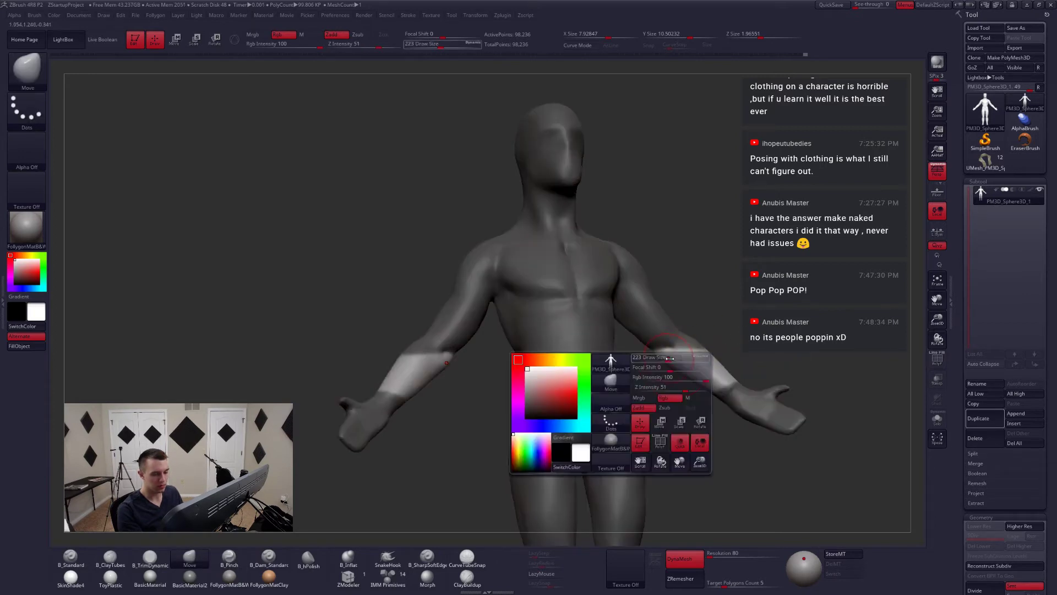
drag(663, 358, 640, 356)
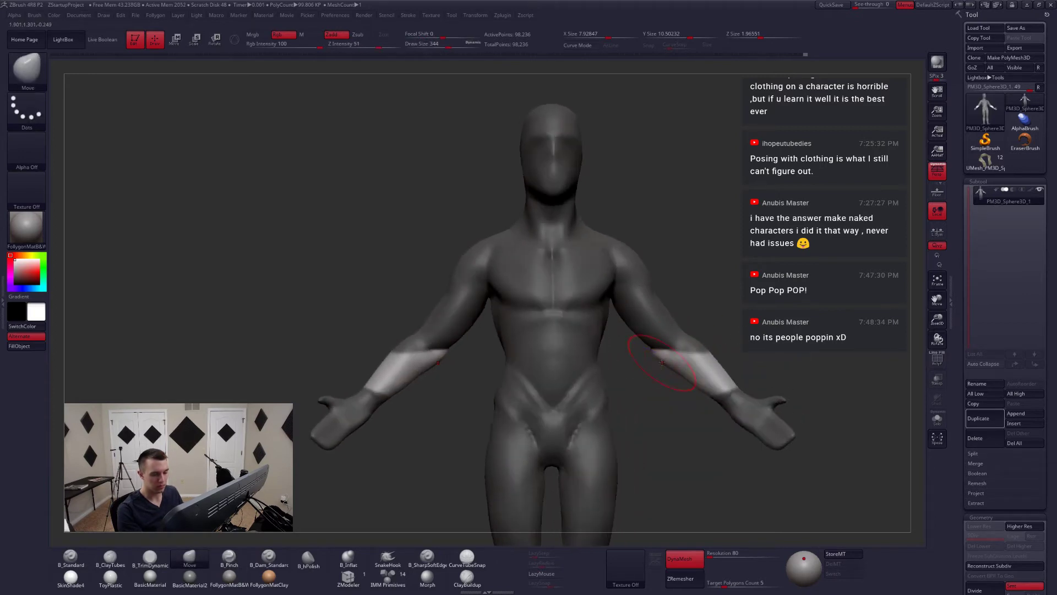
mouse_move(659, 413)
ctrl+mouse_down()
mouse_move(659, 433)
mouse_move(679, 427)
ctrl+mouse_up()
- Adjust the forearms' front and side profiles with the Move brush at a draw size of 324
mouse_move(636, 380)
mouse_down()
mouse_move(656, 359)
mouse_move(656, 381)
mouse_move(633, 360)
mouse_move(672, 364)
mouse_move(664, 377)
mouse_move(660, 361)
mouse_move(685, 368)
mouse_move(651, 351)
mouse_up()
key(space)
key(space)
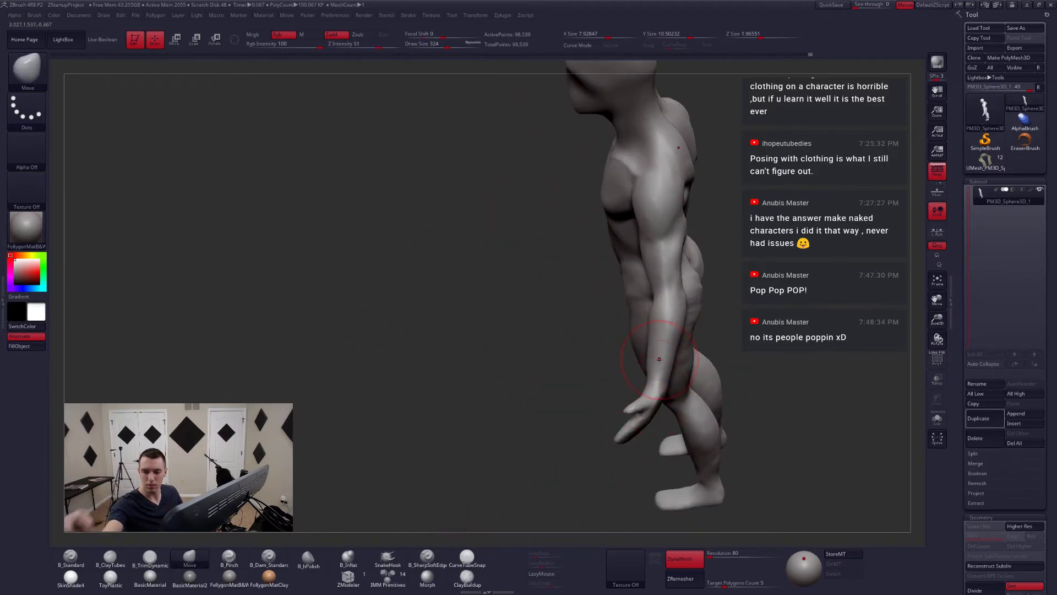
mouse_move(611, 363)
mouse_down()
mouse_move(586, 355)
mouse_move(619, 382)
mouse_move(600, 366)
mouse_move(582, 369)
mouse_up()
- Smooth the forearms toward the wrists from the side at a draw size of 274
key(space)
key(shift)
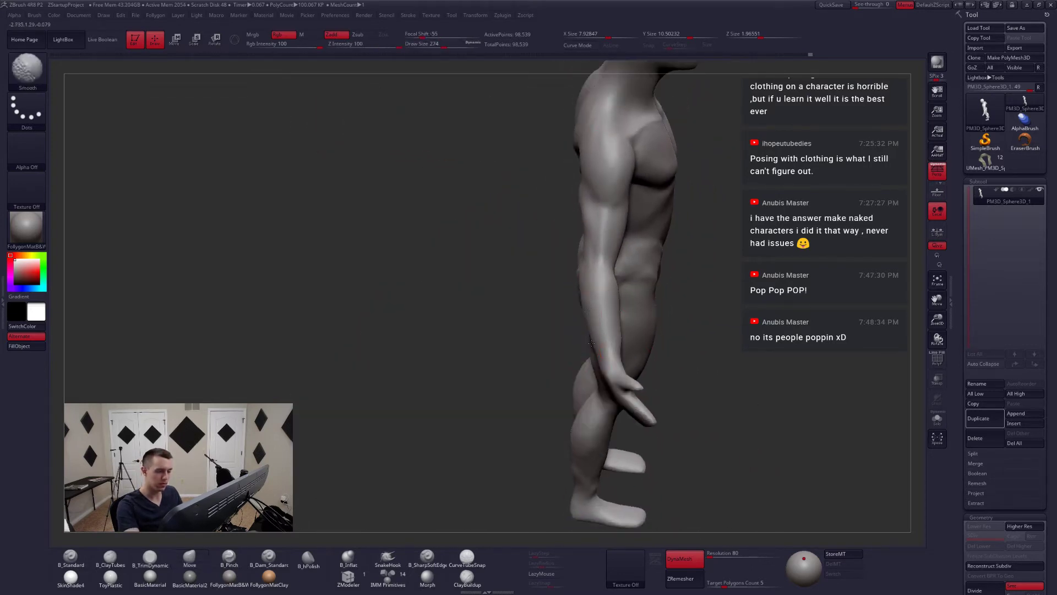
right_drag(591, 343, 616, 335)
shift+drag(616, 334, 618, 347)
mouse_move(618, 346)
right_down()
mouse_move(602, 352)
mouse_move(614, 337)
mouse_move(600, 310)
mouse_move(579, 319)
right_up()
- Isolate the forearms and hands, reshape the forearms with the Move brush at a draw size of 286, and show the full body
mouse_move(578, 315)
ctrl+shift+mouse_down()
mouse_move(468, 310)
mouse_move(561, 437)
mouse_move(559, 367)
ctrl+shift+mouse_up()
alt+right_drag(548, 344, 565, 347)
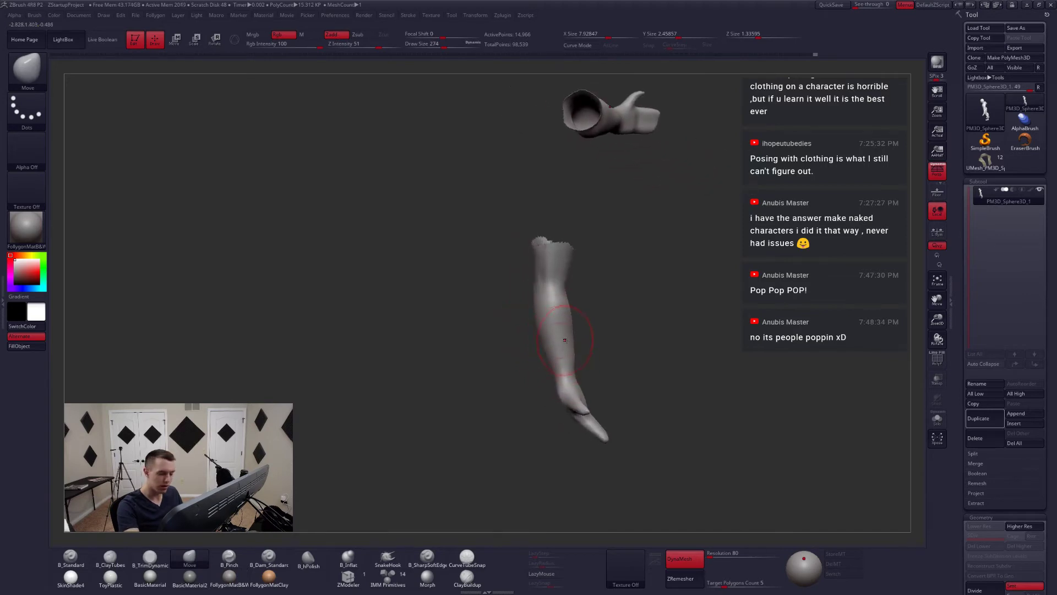
key(b)
key(m)
key(t)
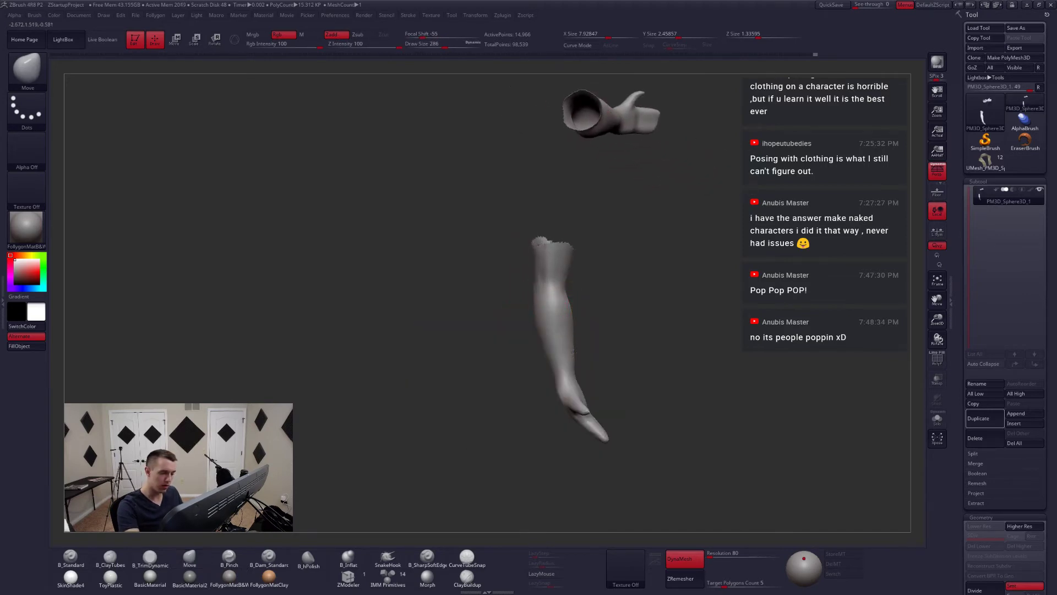
mouse_move(584, 339)
mouse_down()
mouse_move(551, 342)
mouse_move(616, 348)
mouse_move(594, 349)
mouse_up()
ctrl+shift+click(616, 371)
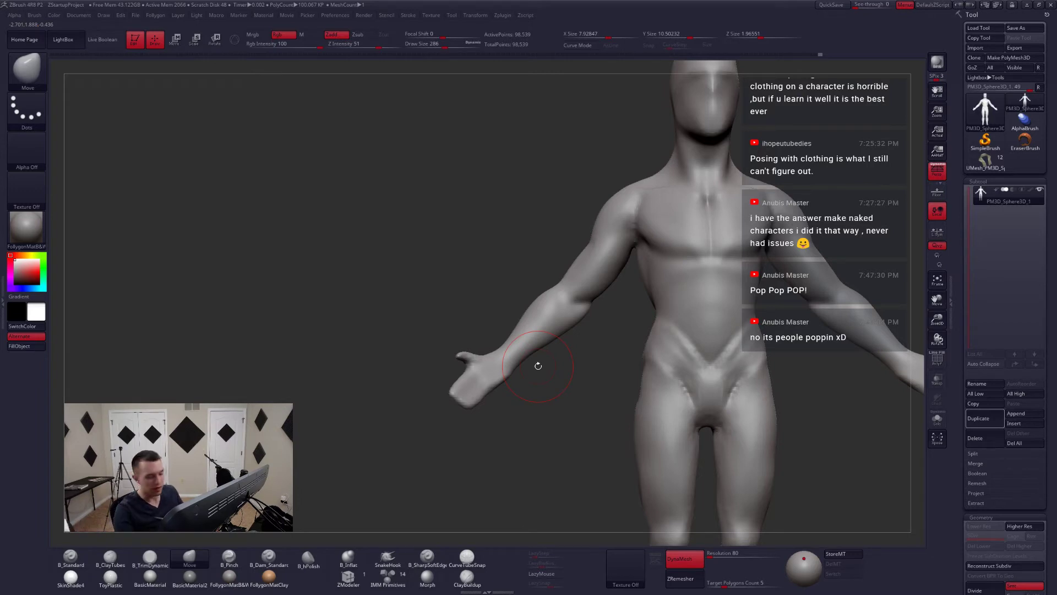
- Refine the forearms' contour, carve their front details with Dam_Standard at a draw size of 202, and smooth the result
key(space)
mouse_move(542, 362)
mouse_down()
mouse_move(495, 355)
mouse_move(490, 307)
mouse_move(489, 330)
mouse_up()
key(b)
key(d)
key(s)
key(space)
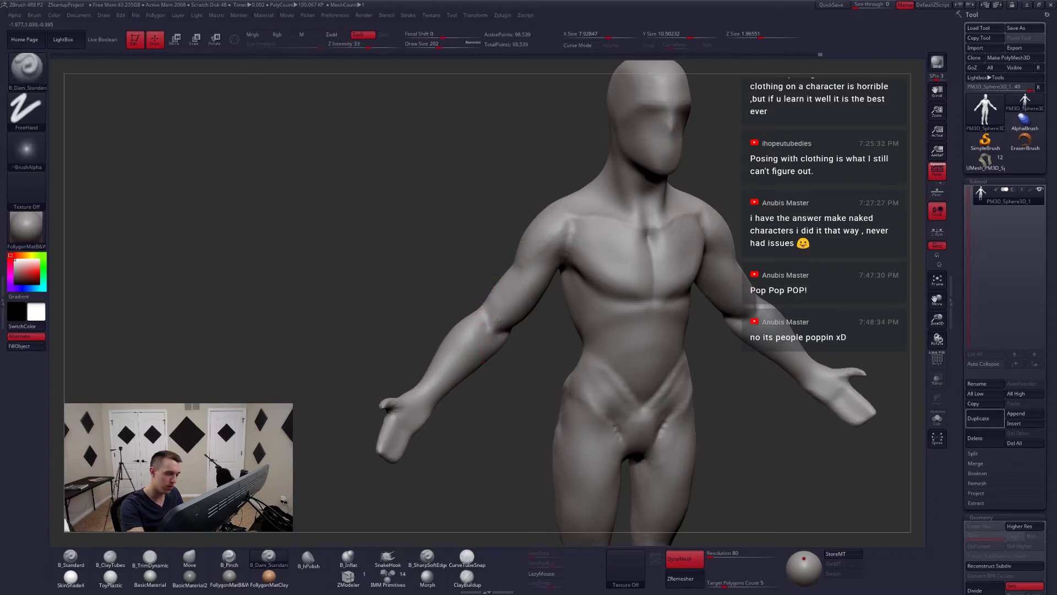
mouse_move(564, 348)
shift+mouse_down()
mouse_move(543, 344)
mouse_move(543, 302)
shift+mouse_up()
- Fill in the V-shaped grooves of the pelvis with ClayTubes at a draw size of 468 and smooth the area
mouse_move(676, 435)
alt+mouse_down()
mouse_move(680, 417)
mouse_move(665, 396)
mouse_move(630, 374)
alt+mouse_up()
key(space)
mouse_move(602, 325)
mouse_down()
mouse_move(614, 325)
mouse_move(599, 347)
mouse_move(567, 338)
mouse_move(587, 342)
mouse_move(583, 355)
mouse_move(572, 347)
mouse_move(608, 356)
mouse_up()
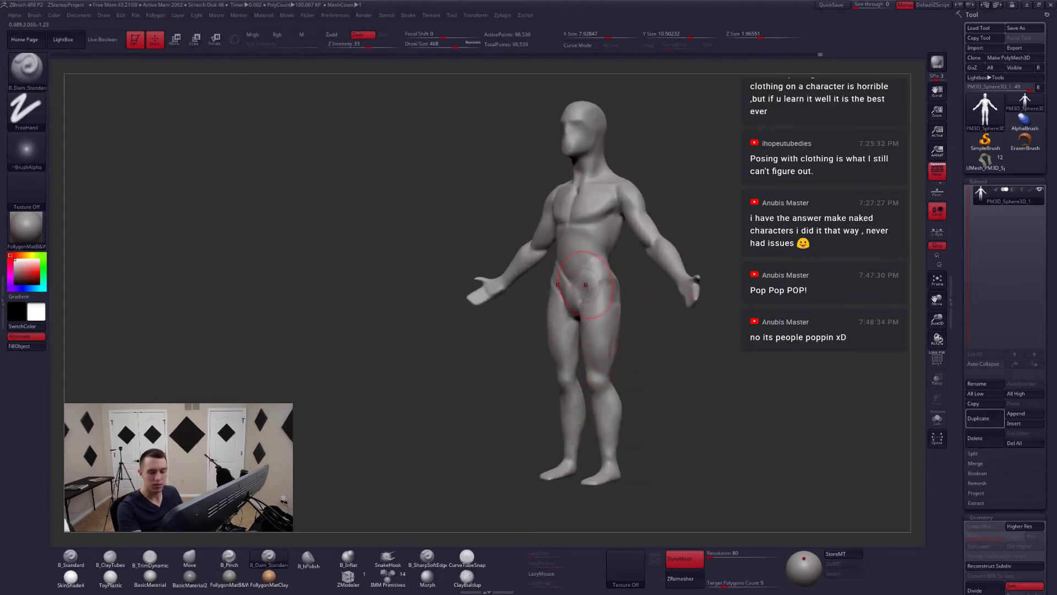
ctrl+right_drag(579, 301, 593, 307)
key(2)
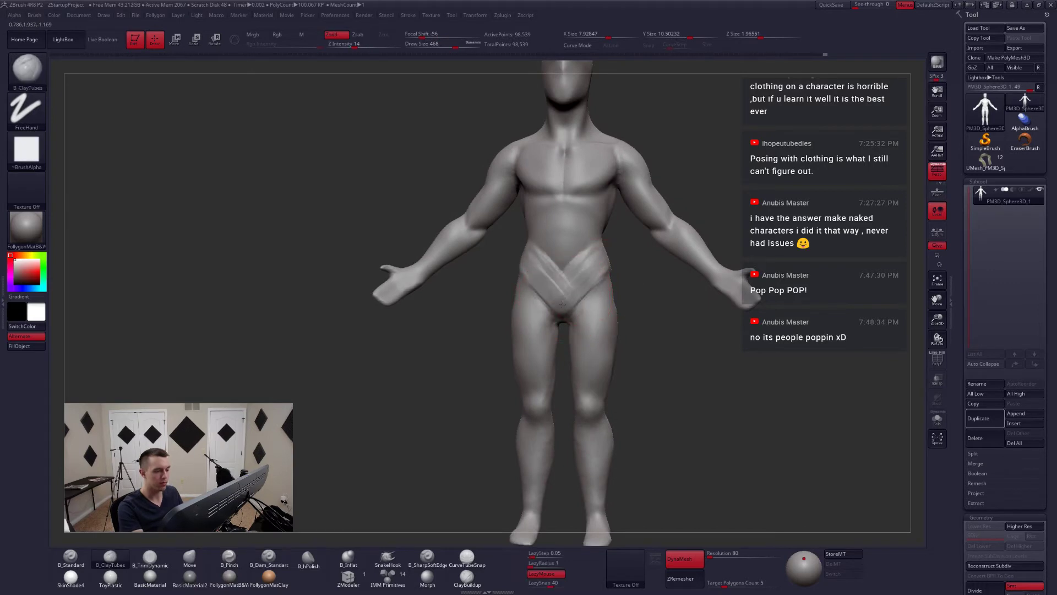
shift+drag(576, 298, 604, 267)
mouse_move(604, 275)
right_down()
mouse_move(581, 305)
mouse_move(616, 308)
mouse_move(599, 302)
right_up()
alt+right_drag(599, 302, 606, 318)
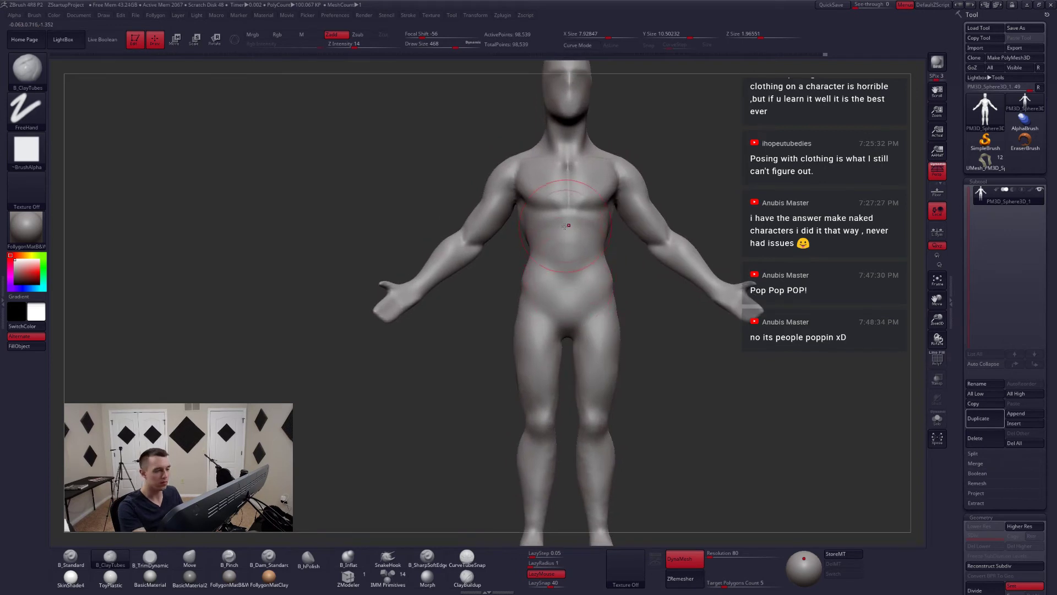
- Build up the abdomen and flanks with ClayTubes at a draw size of 311 and smooth the lower belly
key(space)
drag(571, 225, 560, 226)
drag(570, 279, 567, 287)
mouse_move(572, 285)
alt+right_down()
mouse_move(566, 308)
mouse_move(595, 311)
alt+right_up()
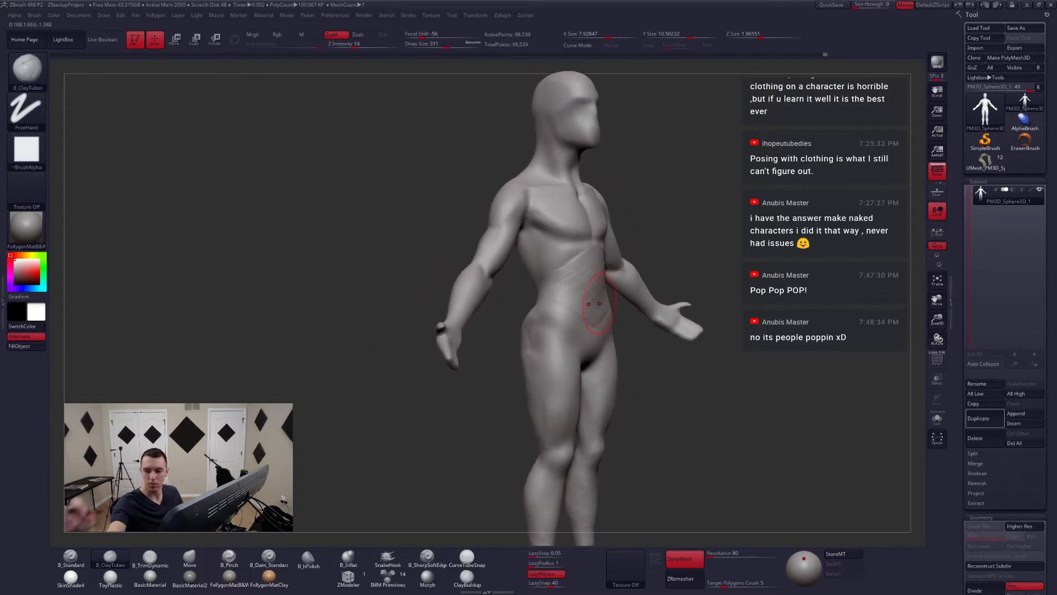
shift+drag(599, 304, 593, 313)
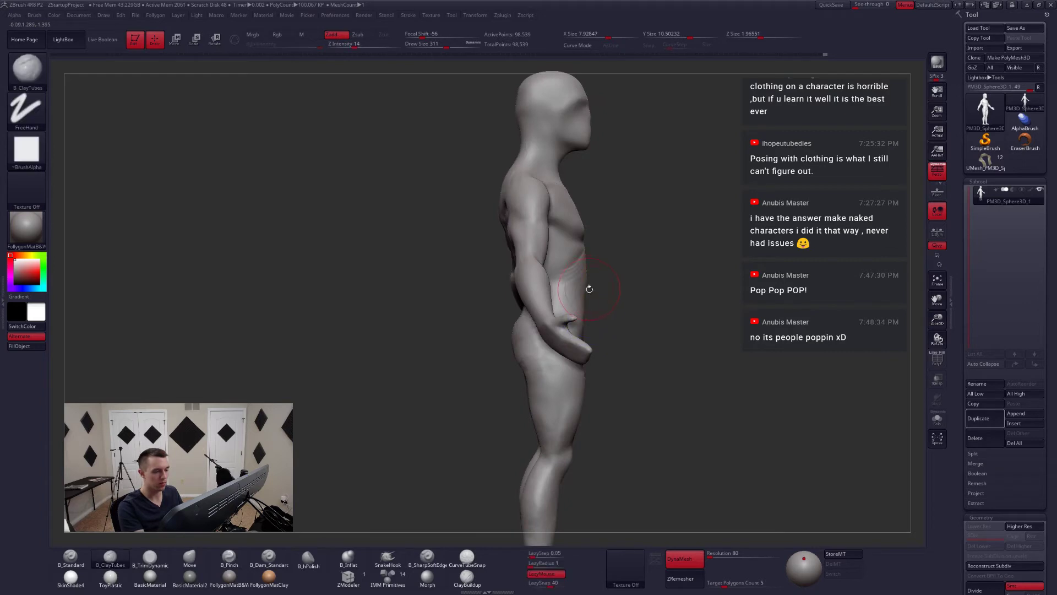
- Mask everything except the abdomen, refine it with Pinch and Smooth at a draw size of 311, and clear the mask
mouse_move(590, 276)
ctrl+mouse_down()
mouse_move(610, 311)
mouse_move(609, 291)
mouse_move(636, 307)
mouse_move(609, 297)
ctrl+mouse_up()
ctrl+click(607, 306)
ctrl+click(611, 309)
ctrl+click(609, 300)
key(5)
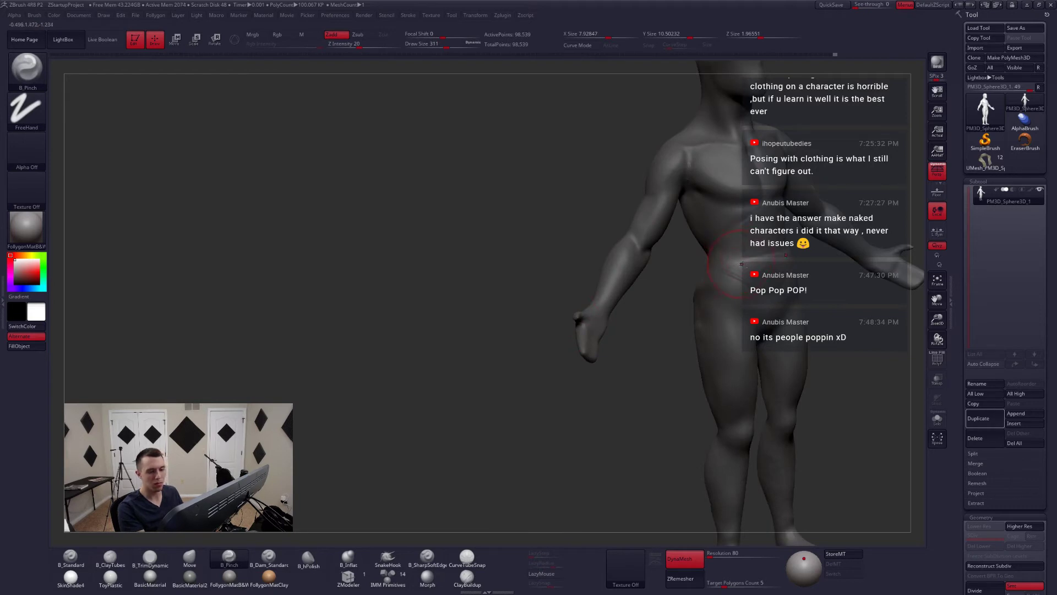
shift+drag(742, 264, 658, 297)
ctrl+click(760, 286)
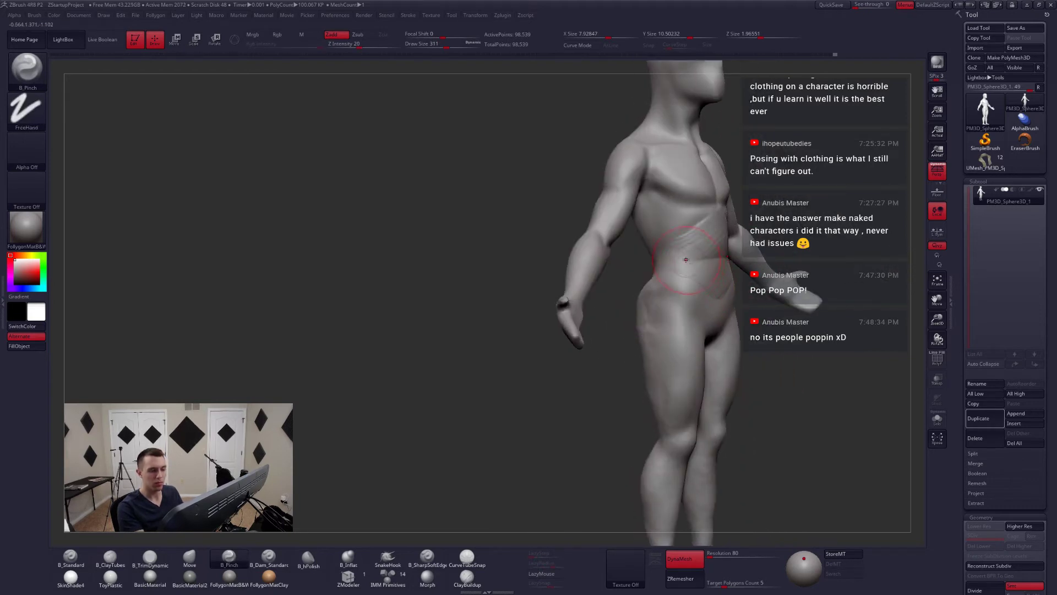
- Tighten the waistline across the abdomen with the Pinch brush at a draw size of 172
alt+right_drag(708, 288, 611, 284)
key(space)
drag(736, 269, 728, 269)
mouse_move(710, 295)
right_down()
mouse_move(688, 287)
mouse_move(708, 294)
mouse_move(708, 312)
mouse_move(660, 303)
mouse_move(710, 347)
mouse_move(649, 432)
mouse_move(661, 401)
right_up()
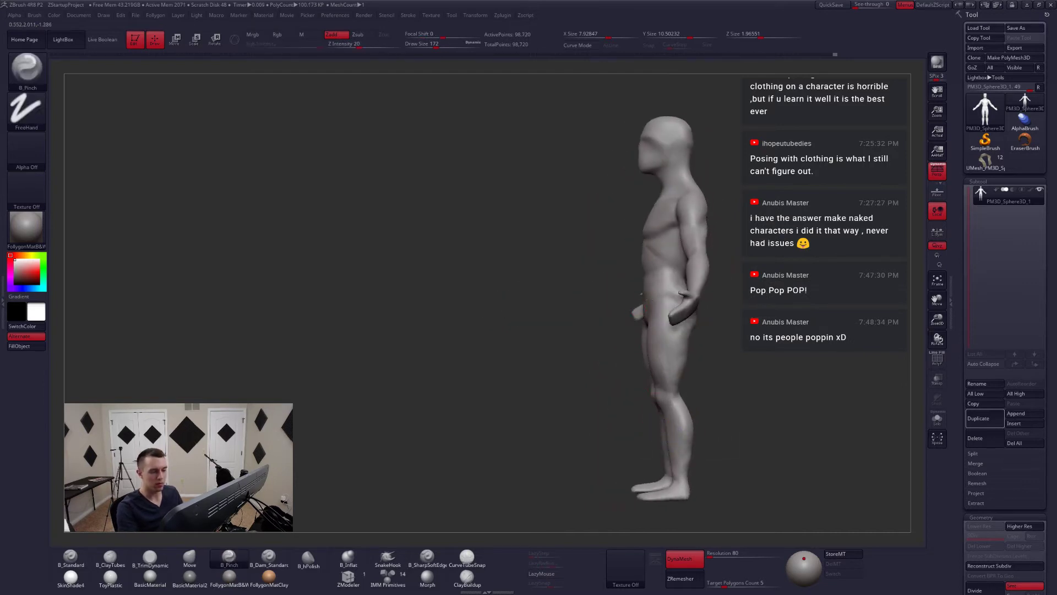
mouse_move(646, 300)
right_down()
mouse_move(715, 280)
mouse_move(652, 288)
right_up()
- Pinch the lower abdomen and hips at a draw size of 228 and smooth the waist and belly surface
key(space)
drag(644, 288, 651, 288)
right_drag(667, 264, 647, 263)
mouse_move(629, 265)
shift+mouse_down()
mouse_move(617, 248)
mouse_move(627, 259)
shift+mouse_up()
mouse_move(641, 300)
shift+mouse_down()
mouse_move(633, 311)
mouse_move(651, 304)
shift+mouse_up()
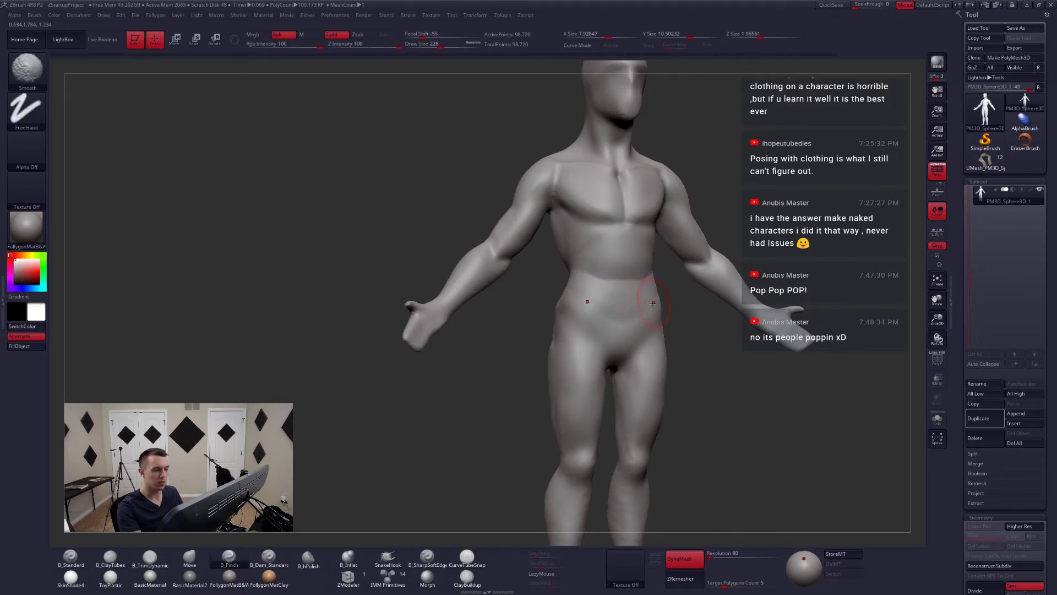
mouse_move(653, 302)
right_down()
mouse_move(633, 330)
mouse_move(595, 335)
right_up()
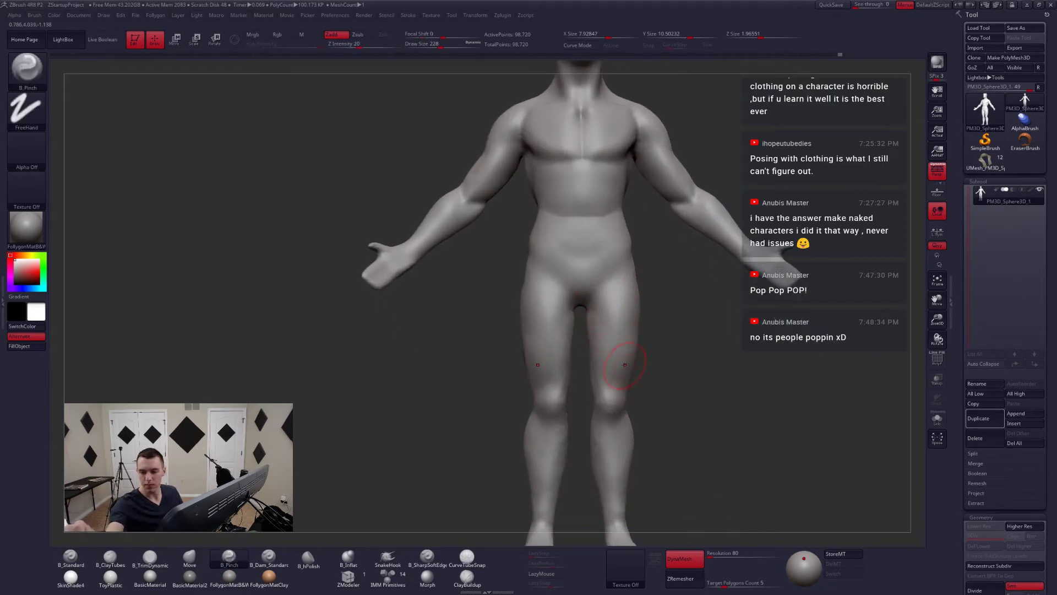
- Adjust the outer contour of the hips from the front with the Move brush
right_drag(625, 364, 594, 347)
key(b)
key(m)
key(v)
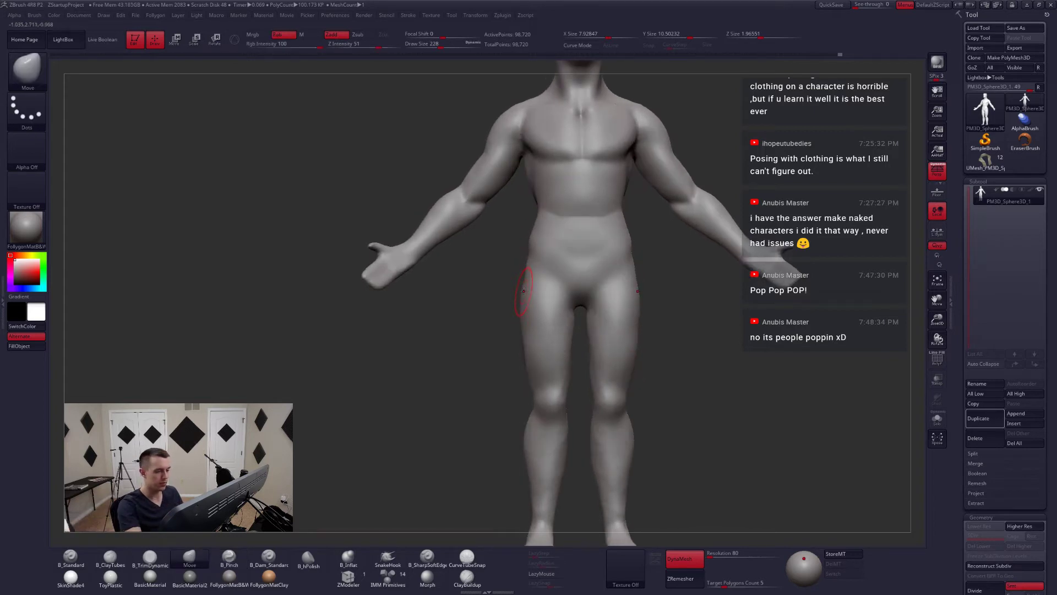
key(space)
mouse_move(518, 283)
mouse_down()
mouse_move(530, 280)
mouse_move(524, 268)
mouse_up()
- Pinch the cleft between the buttocks from behind at a draw size of 207
right_drag(542, 296, 401, 284)
mouse_move(497, 300)
shift+right_down()
mouse_move(492, 286)
mouse_move(534, 276)
shift+right_up()
key(5)
key(space)
drag(534, 290, 527, 290)
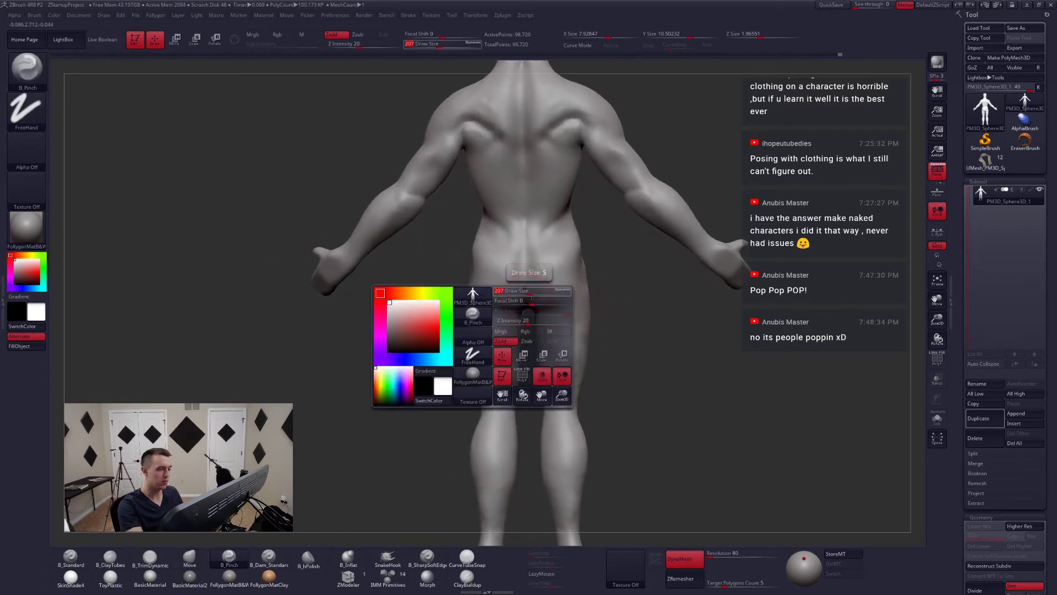
right_drag(533, 287, 526, 273)
- Sharpen the groove from the lower back into the buttocks with the Pinch brush at a draw size of 108
key(space)
drag(527, 272, 524, 271)
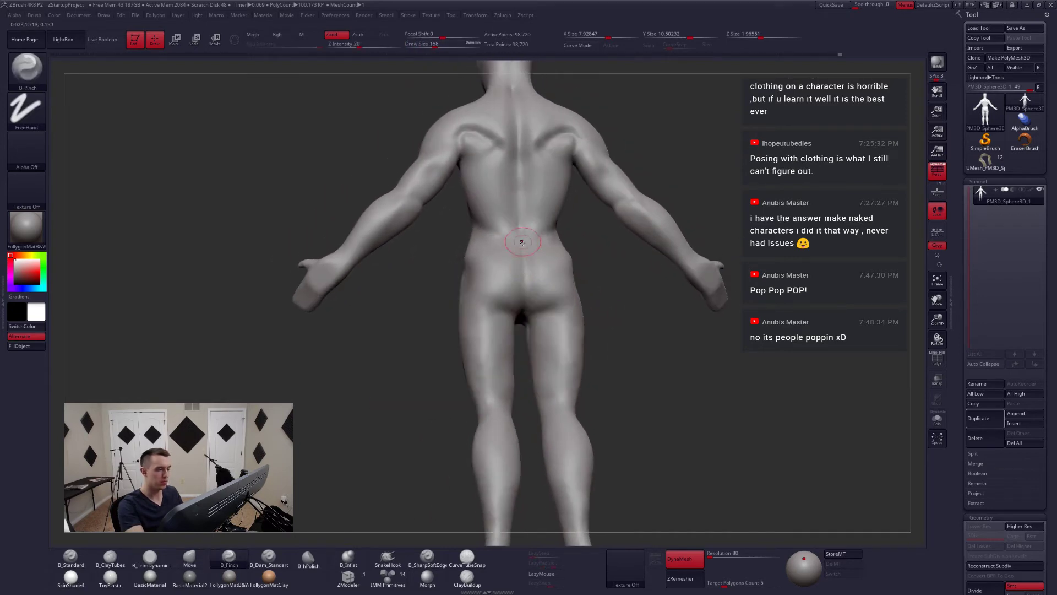
right_drag(521, 318, 524, 262)
right_drag(522, 329, 521, 362)
- Smooth the buttocks and outer hips from behind at a draw size of 182
alt+right_drag(550, 292, 570, 326)
key(space)
drag(574, 322, 579, 321)
alt+right_drag(582, 324, 637, 325)
shift+drag(638, 317, 628, 305)
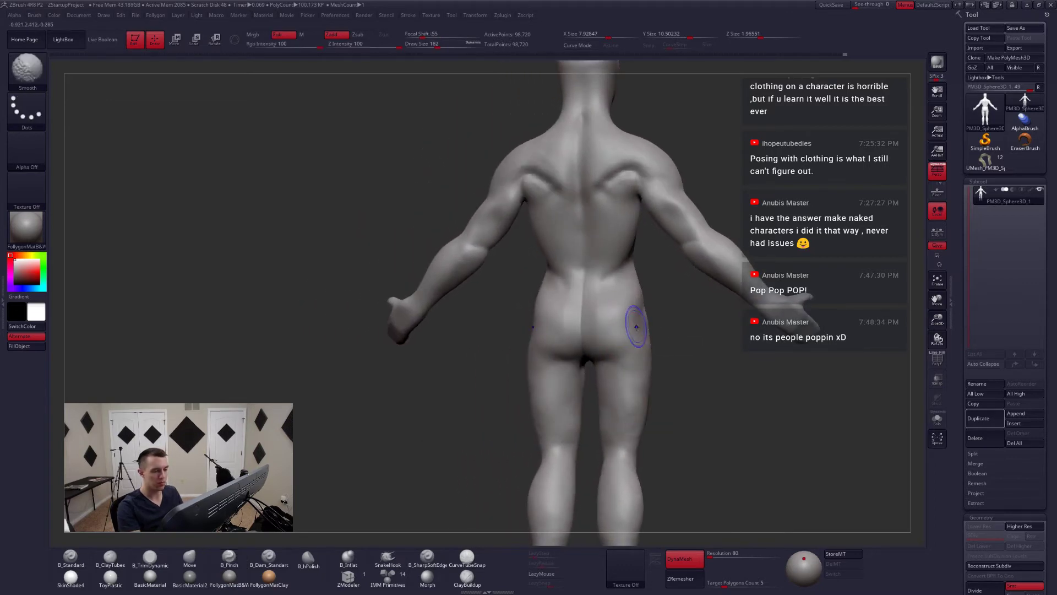
- Sculpt the hollow on the outer side of the buttocks from behind with the ClayTubes brush at a draw size of 234
right_drag(637, 327, 622, 323)
key(space)
drag(633, 320, 641, 313)
key(2)
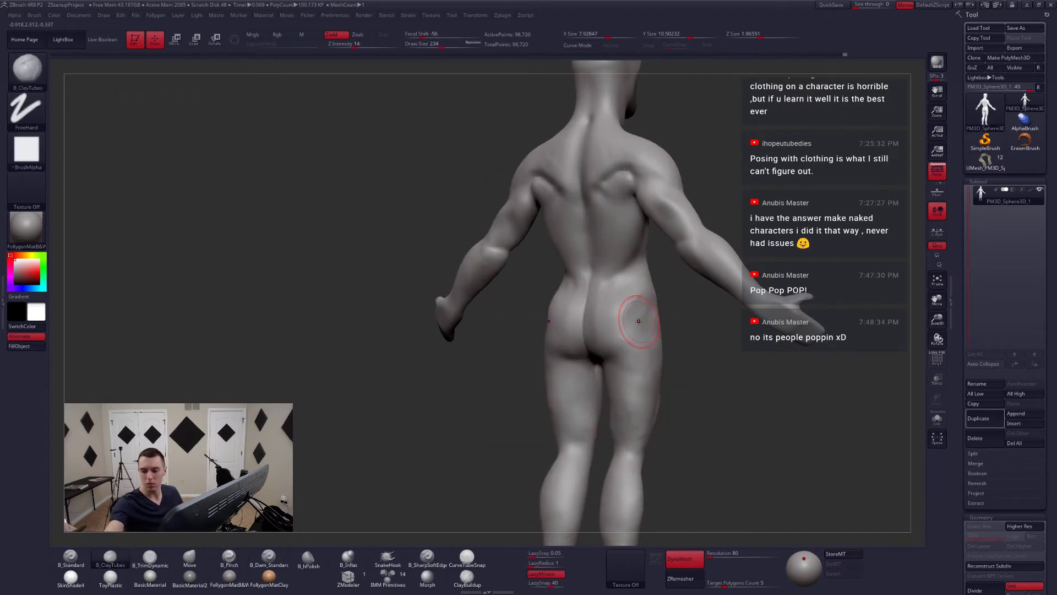
mouse_move(639, 316)
shift+right_down()
mouse_move(624, 308)
mouse_move(626, 338)
shift+right_up()
key(5)
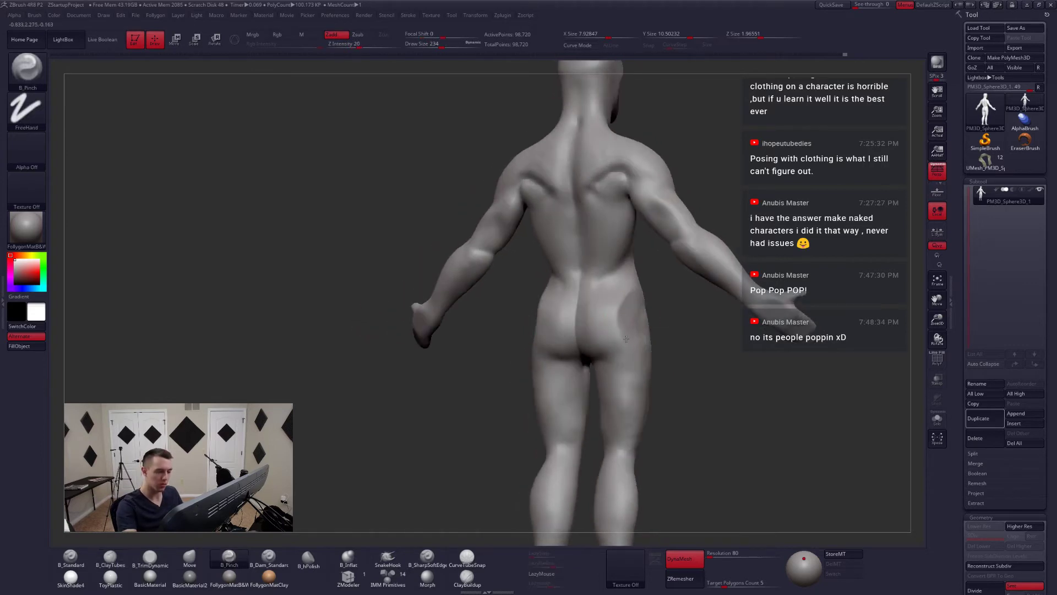
- Hide both arms with a lasso selection from behind
mouse_move(633, 290)
right_down()
mouse_move(632, 323)
mouse_move(623, 317)
mouse_move(631, 325)
mouse_move(610, 368)
mouse_move(648, 383)
mouse_move(585, 361)
mouse_move(600, 379)
mouse_move(568, 347)
mouse_move(670, 333)
right_up()
key(shift)
key(ctrl+shift)
mouse_move(655, 301)
ctrl+shift+mouse_down()
mouse_move(666, 212)
mouse_move(781, 446)
ctrl+shift+mouse_up()
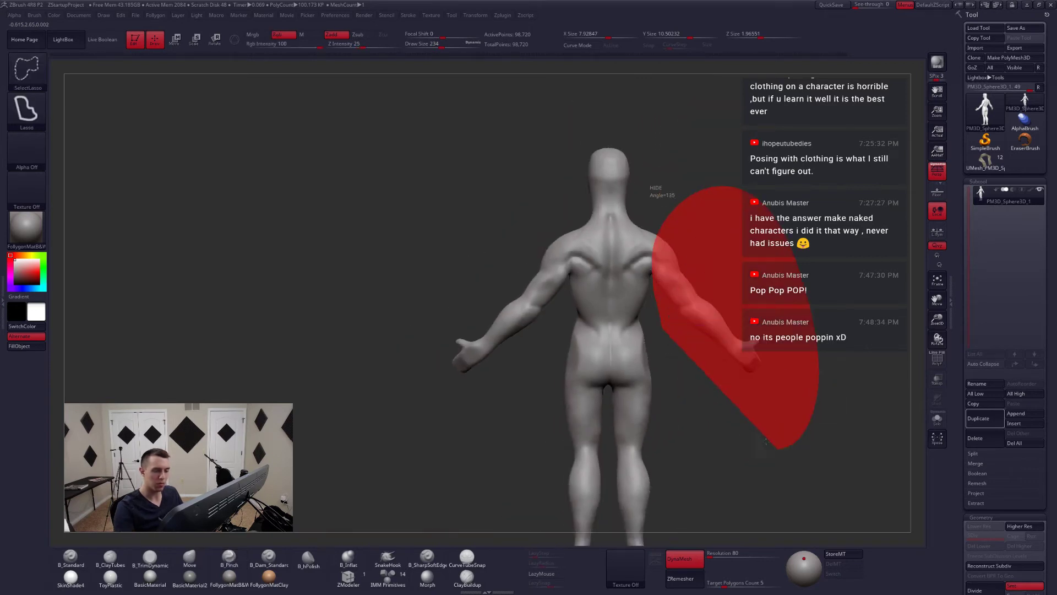
mouse_move(782, 446)
right_down()
mouse_move(650, 406)
mouse_move(614, 365)
right_up()
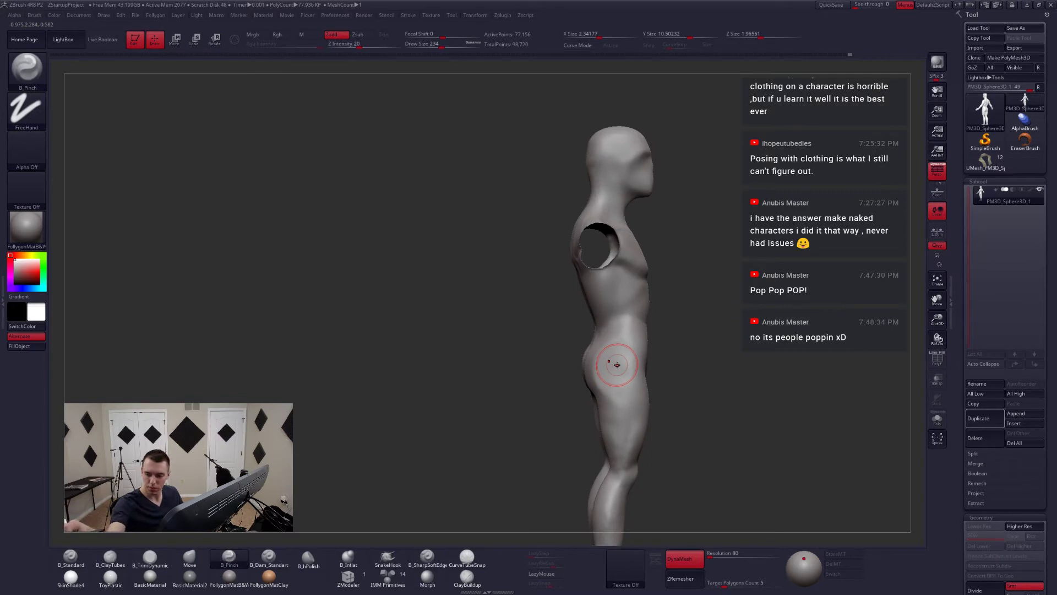
- Switch to the Dam_Standard brush and set its draw size to 223
mouse_move(616, 365)
right_down()
mouse_move(631, 370)
mouse_move(617, 372)
right_up()
key(2)
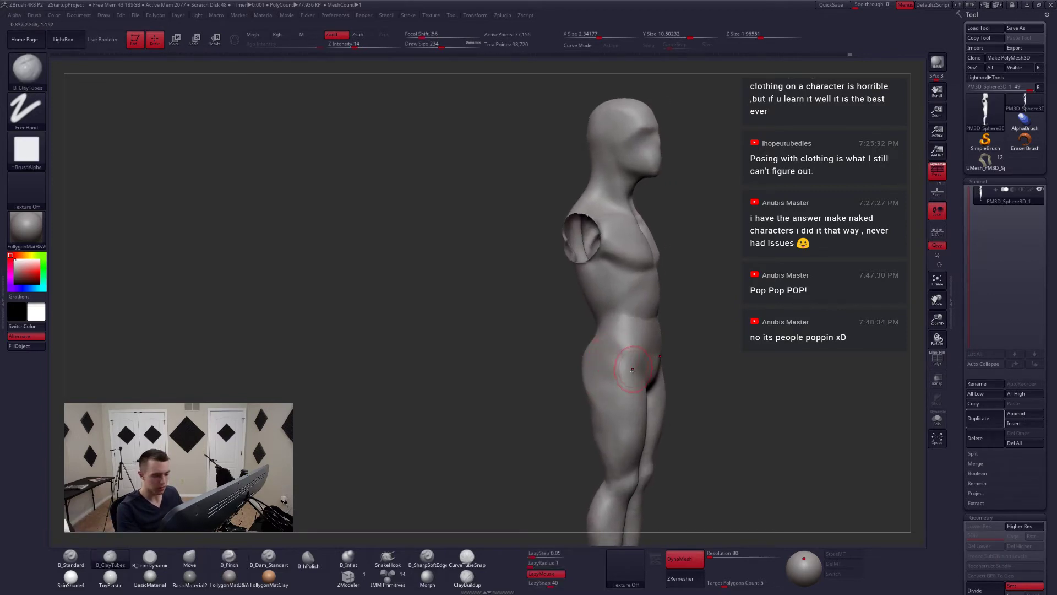
click(269, 557)
key(space)
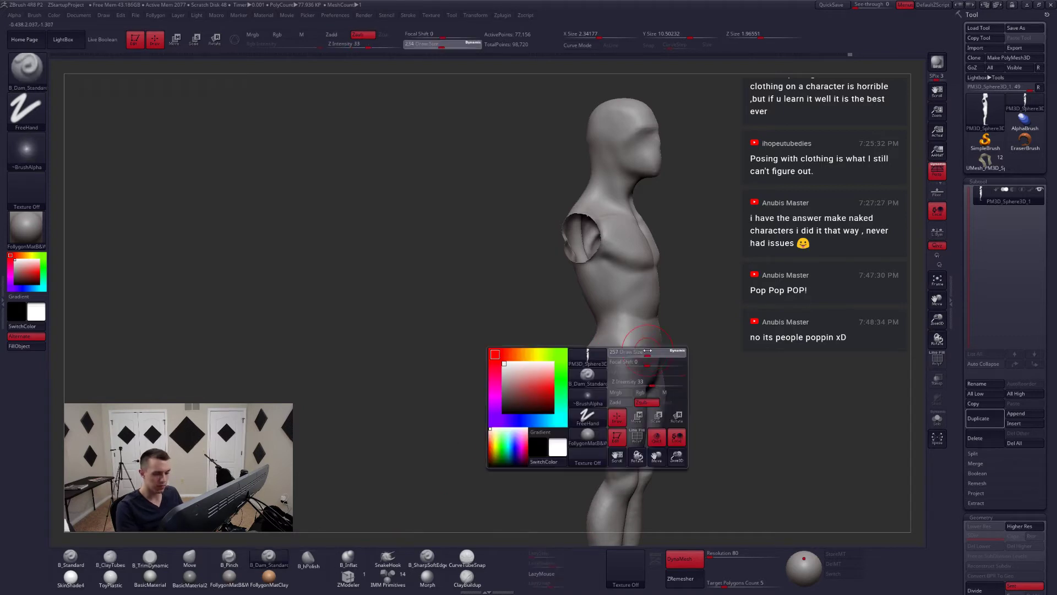
drag(649, 352, 646, 352)
mouse_move(602, 371)
alt+right_down()
mouse_move(548, 358)
mouse_move(562, 350)
mouse_move(537, 344)
alt+right_up()
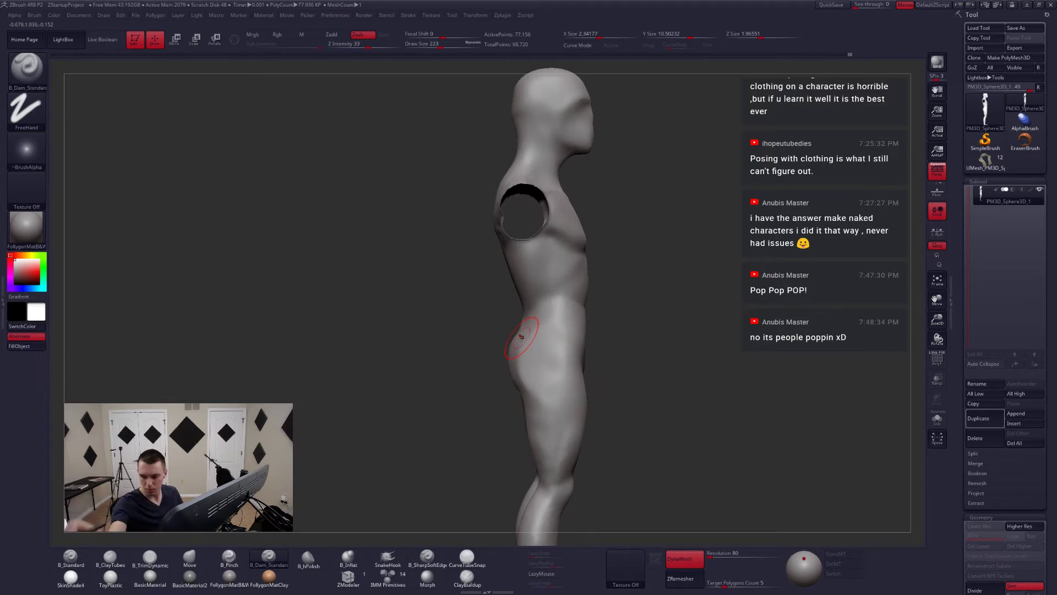
- Mask the hips and buttocks with a lasso from behind
shift+right_drag(536, 338, 519, 357)
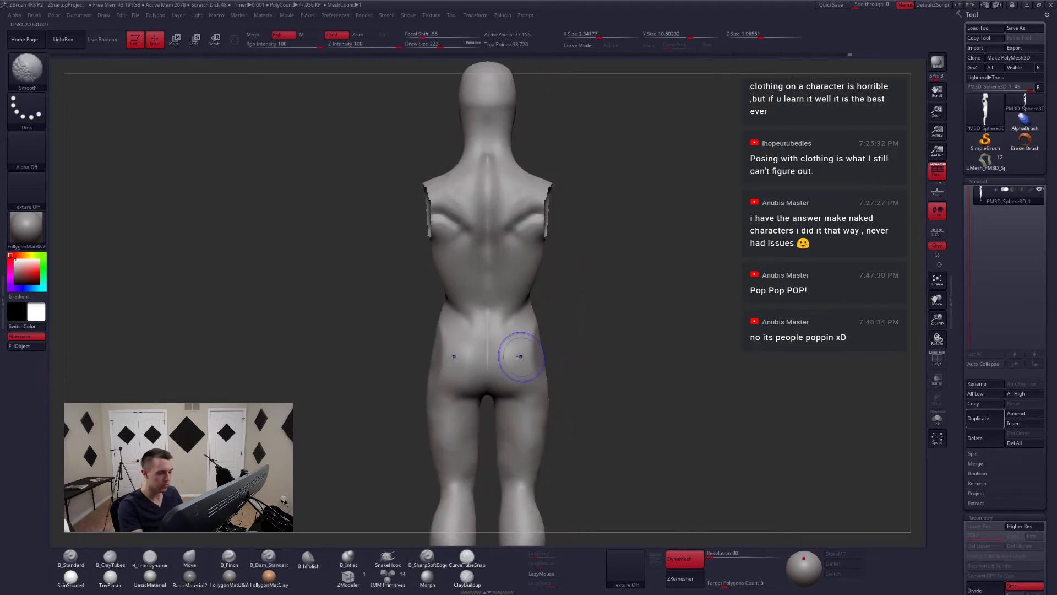
mouse_move(528, 316)
ctrl+mouse_down()
mouse_move(617, 355)
mouse_move(573, 397)
ctrl+mouse_up()
mouse_move(574, 396)
right_down()
mouse_move(556, 363)
mouse_move(554, 396)
right_up()
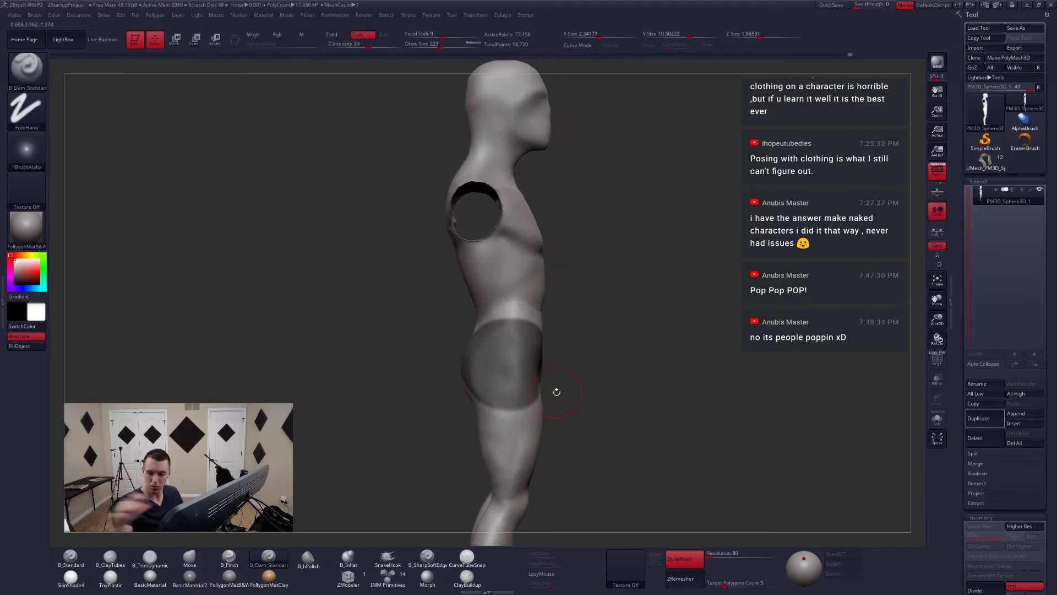
- Clear the mask from the front of the pelvis with a diagonal lasso cut running from the waist to the groin
right_drag(564, 305, 506, 307)
key(ctrl)
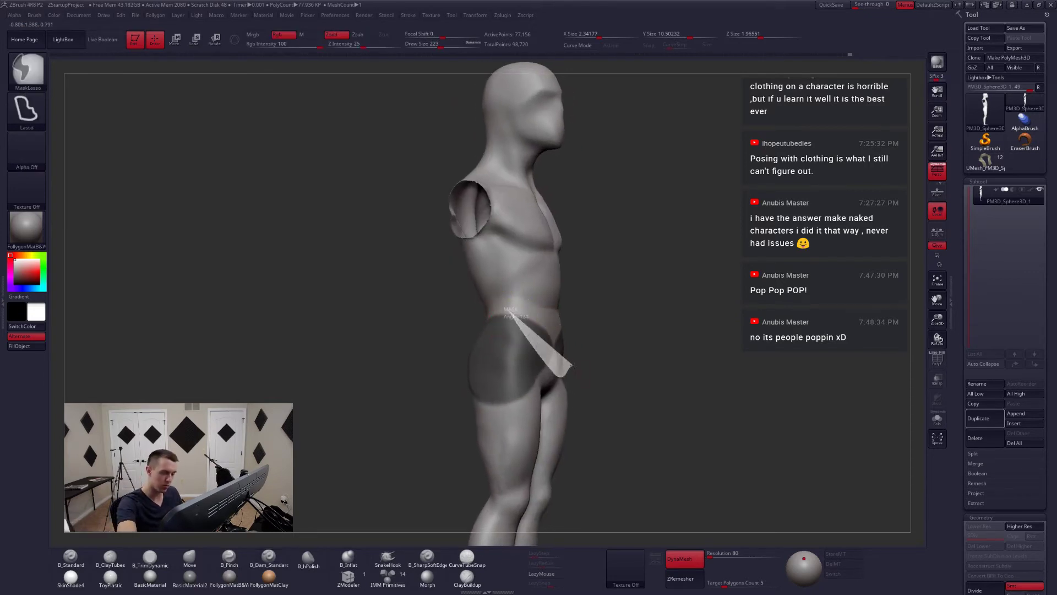
ctrl+alt+drag(572, 365, 565, 306)
key(ctrl+z)
right_drag(512, 316, 559, 312)
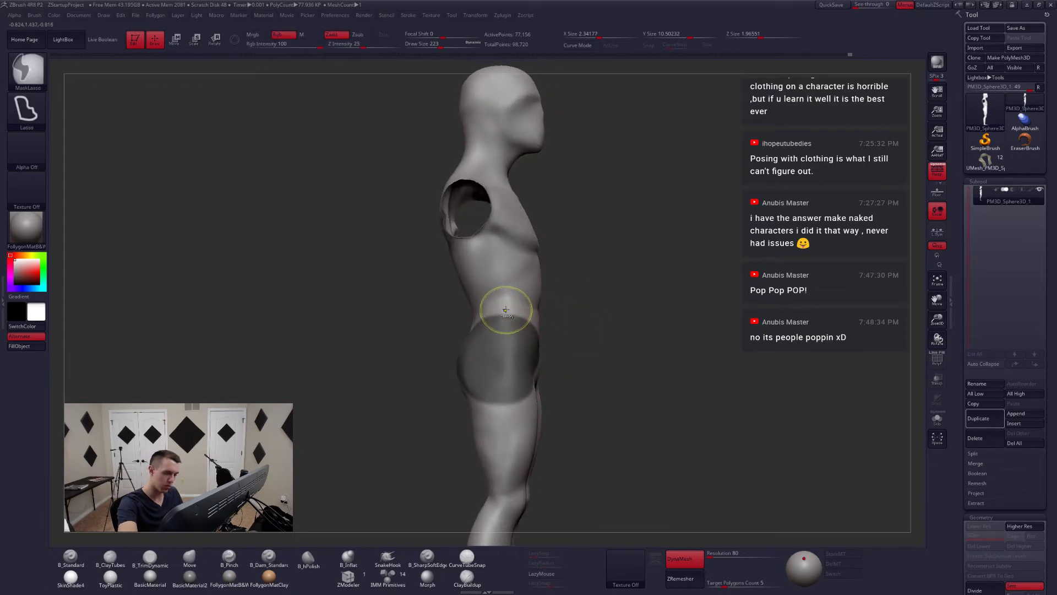
ctrl+alt+drag(530, 349, 716, 248)
mouse_move(622, 374)
right_down()
mouse_move(550, 393)
mouse_move(572, 399)
right_up()
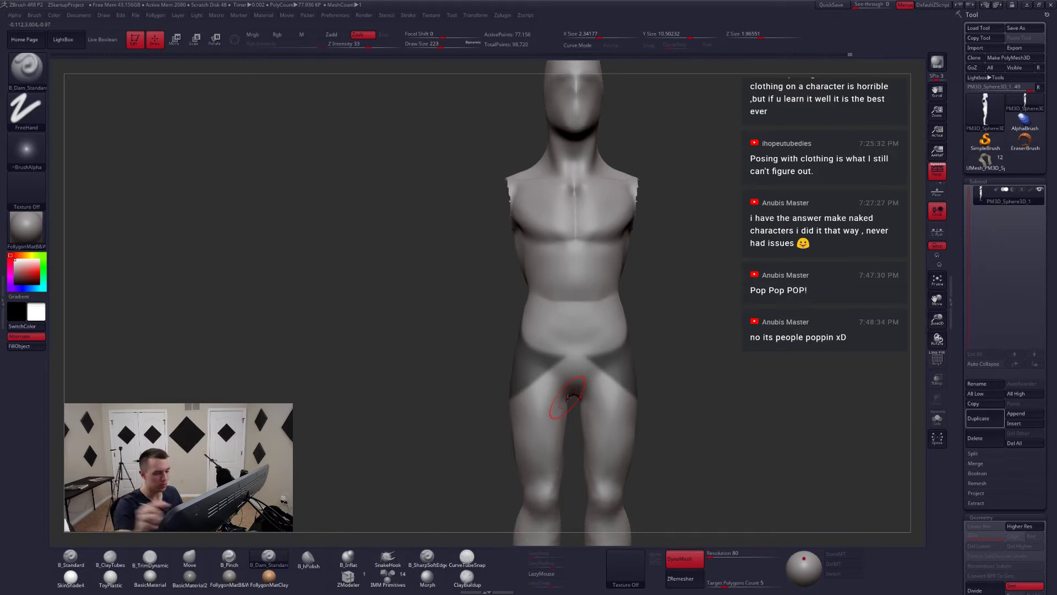
- Try to extend the hip mask over the front of the upper thighs with a lasso
key(shift)
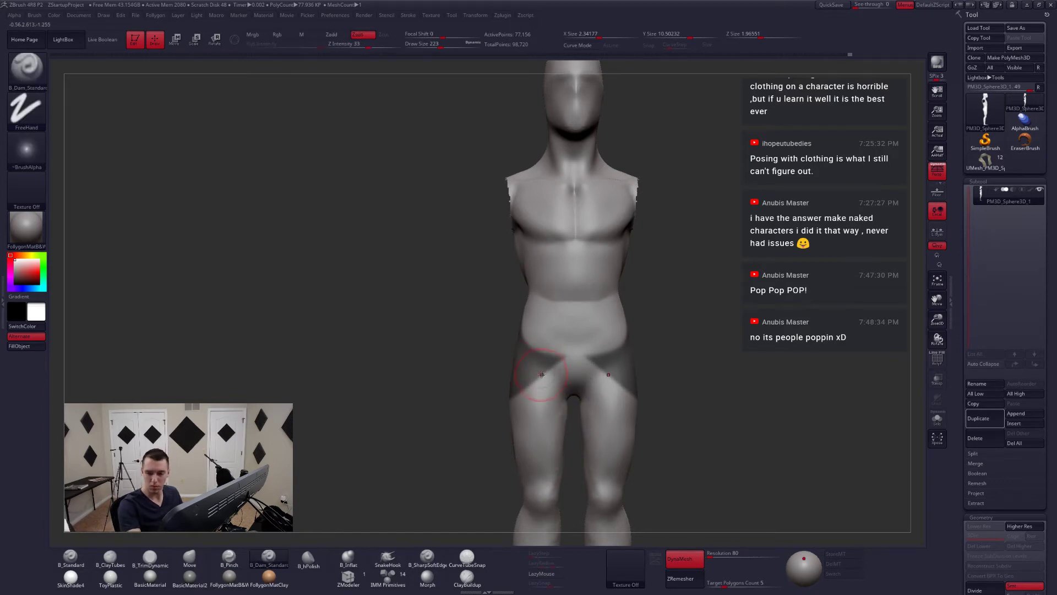
key(space)
drag(539, 355, 527, 354)
mouse_move(518, 355)
right_down()
mouse_move(539, 350)
mouse_move(531, 342)
right_up()
key(ctrl+shift)
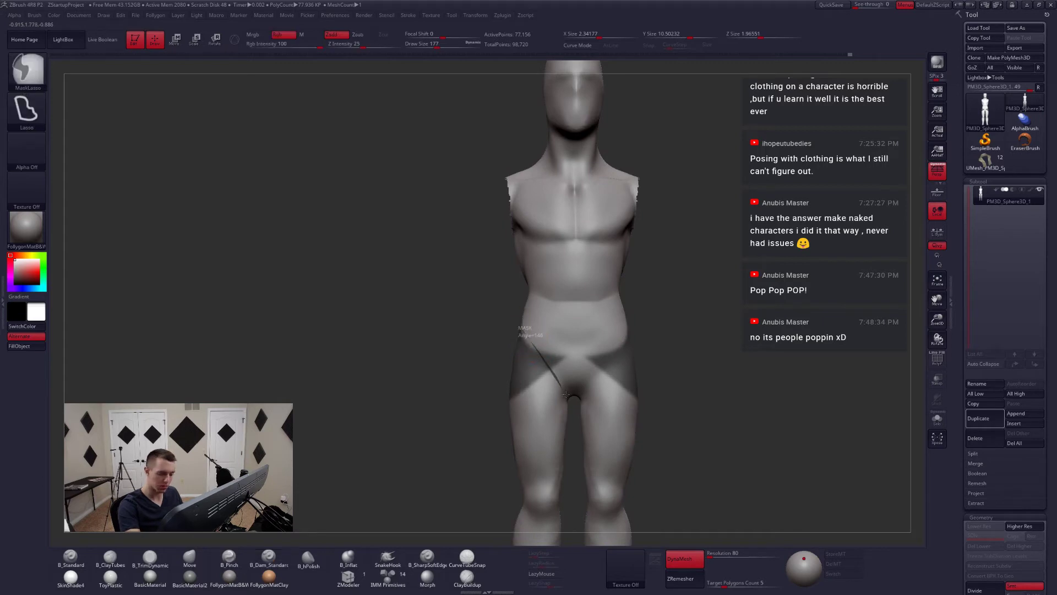
mouse_move(577, 408)
ctrl+mouse_down()
mouse_move(540, 412)
mouse_move(475, 335)
ctrl+mouse_up()
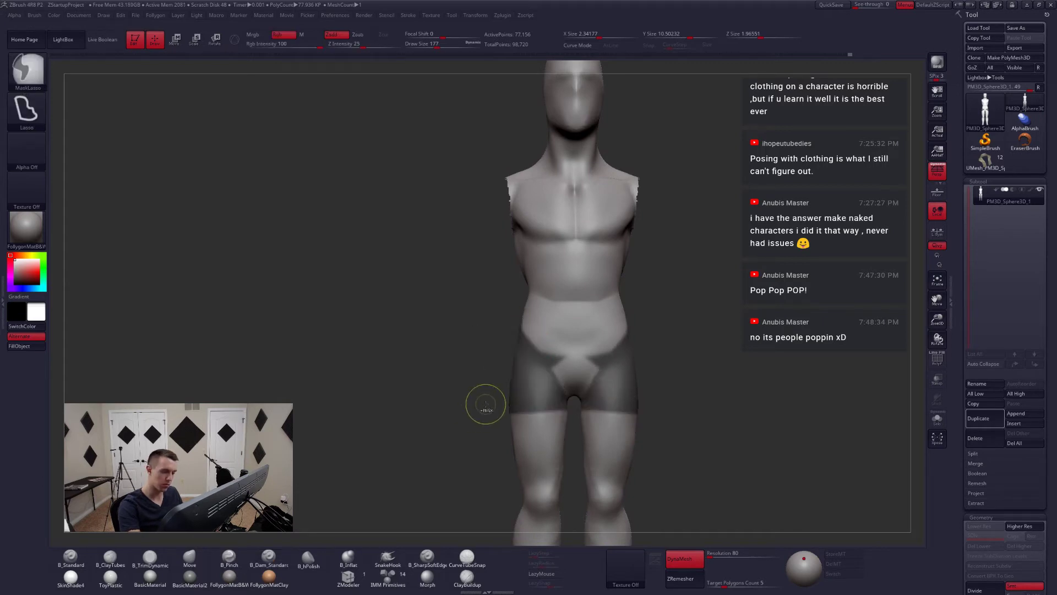
right_drag(545, 347, 627, 359)
key(ctrl+z)
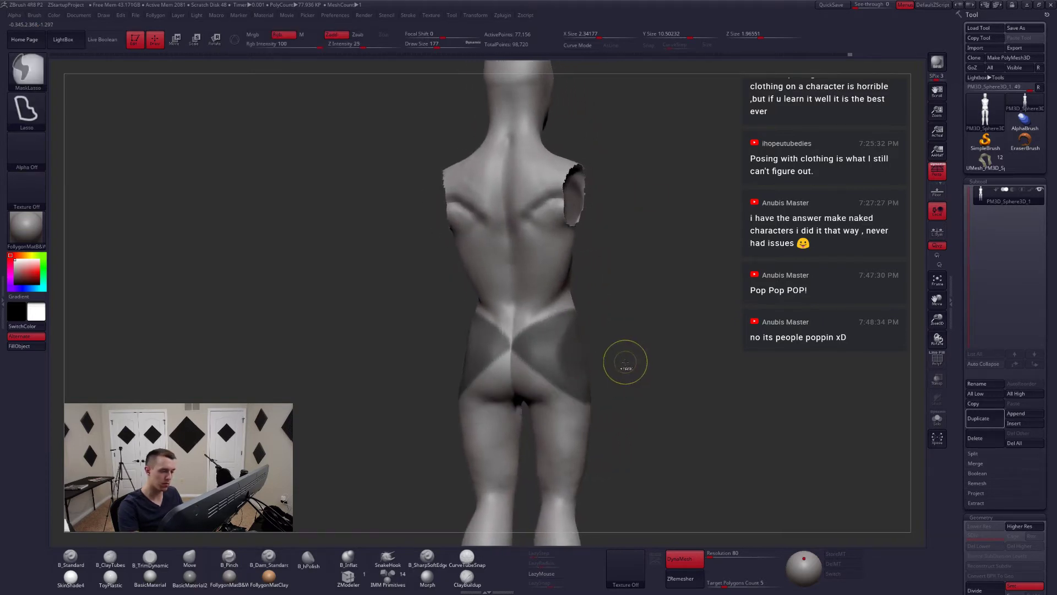
key(ctrl+shift+z)
key(ctrl+z)
- Switch masking to the MaskPen brush and reduce the draw size to 116
key(ctrl+space)
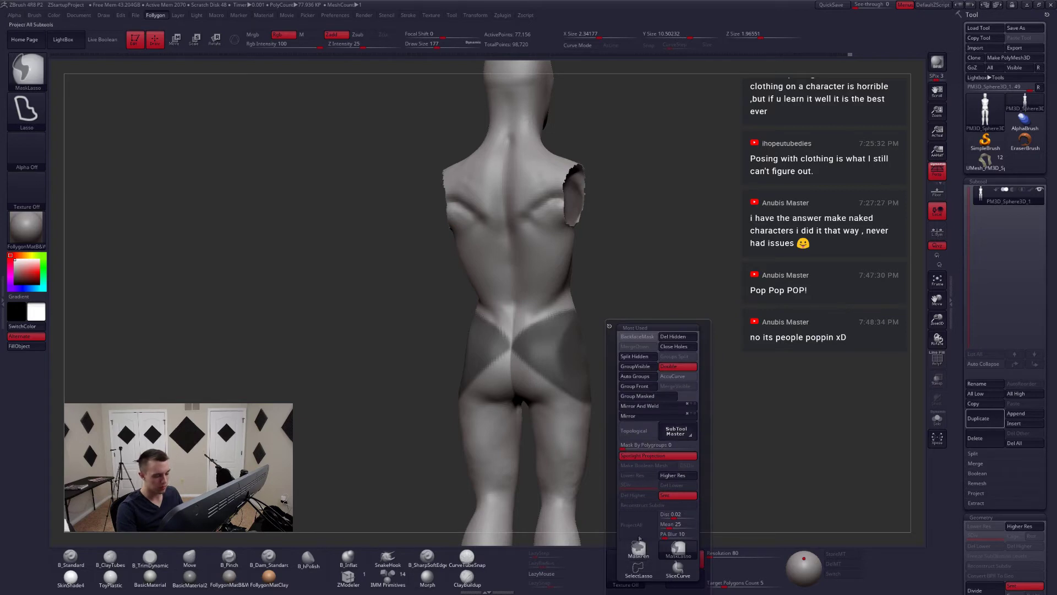
key(space)
drag(548, 370, 544, 369)
mouse_move(544, 377)
right_down()
mouse_move(517, 401)
mouse_move(484, 395)
right_up()
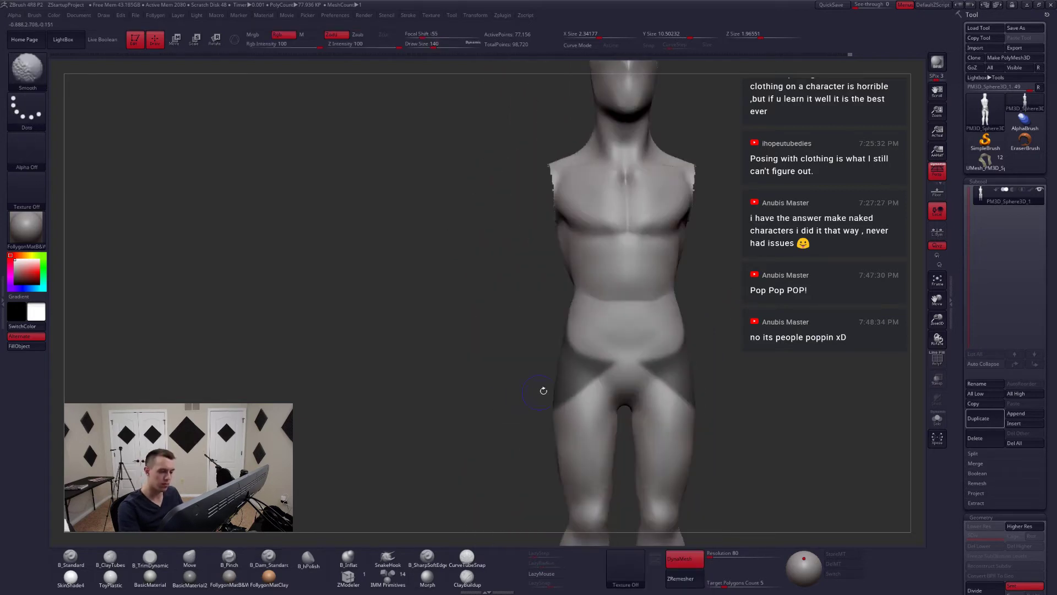
mouse_move(582, 354)
ctrl+alt+mouse_down()
mouse_move(610, 364)
mouse_move(595, 354)
ctrl+alt+mouse_up()
key(space)
right_drag(595, 352, 542, 350)
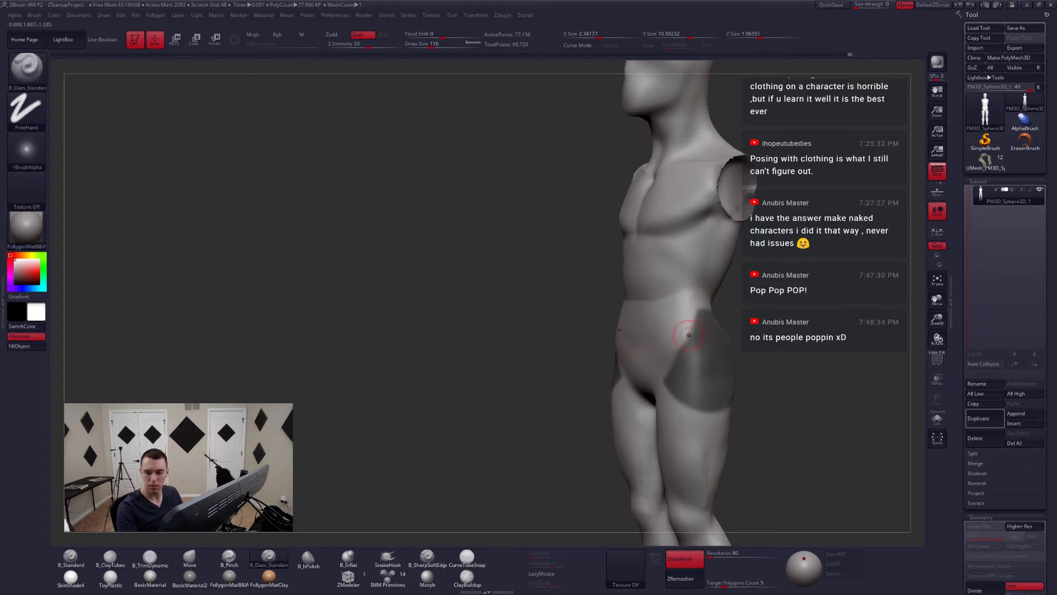
- Paint the mask along the front of the hips down to the groin at a draw size of 112
right_drag(697, 319, 687, 332)
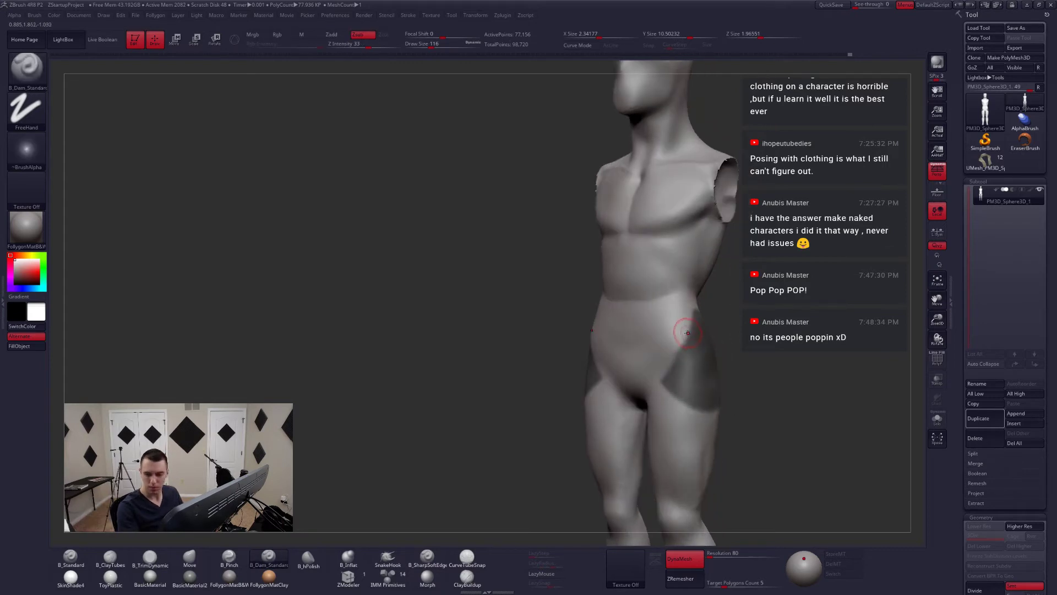
key(space)
drag(686, 332, 696, 314)
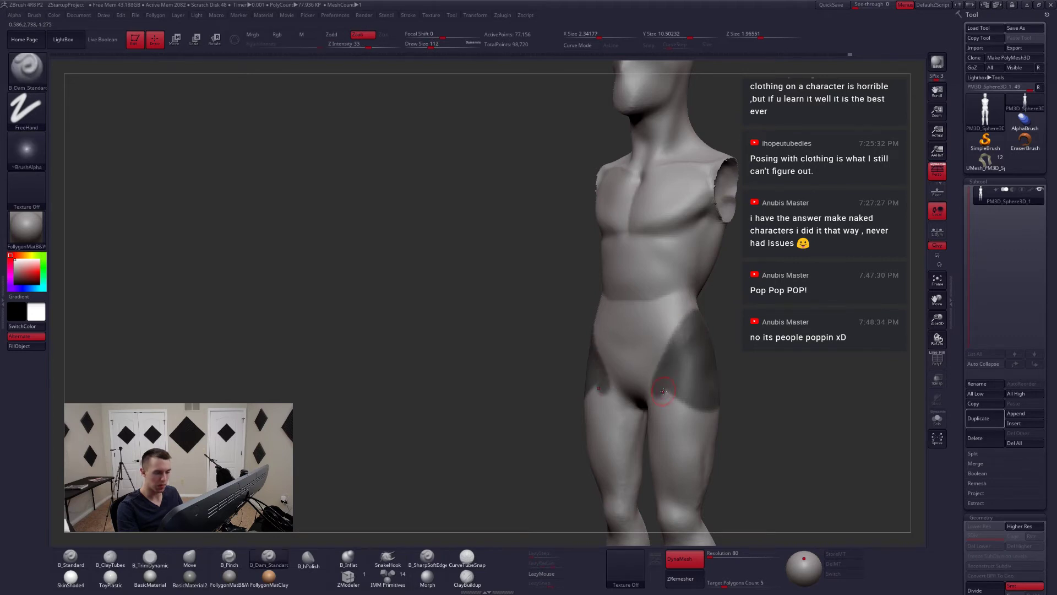
right_drag(661, 378, 678, 322)
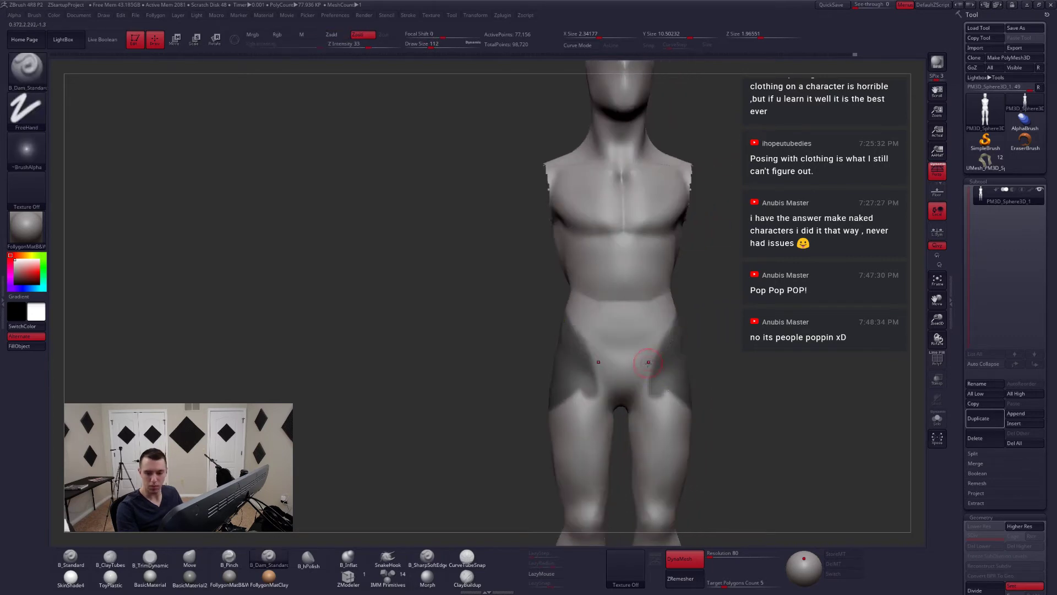
- Paint the mask across the crotch to join both hip areas at the front
key(ctrl)
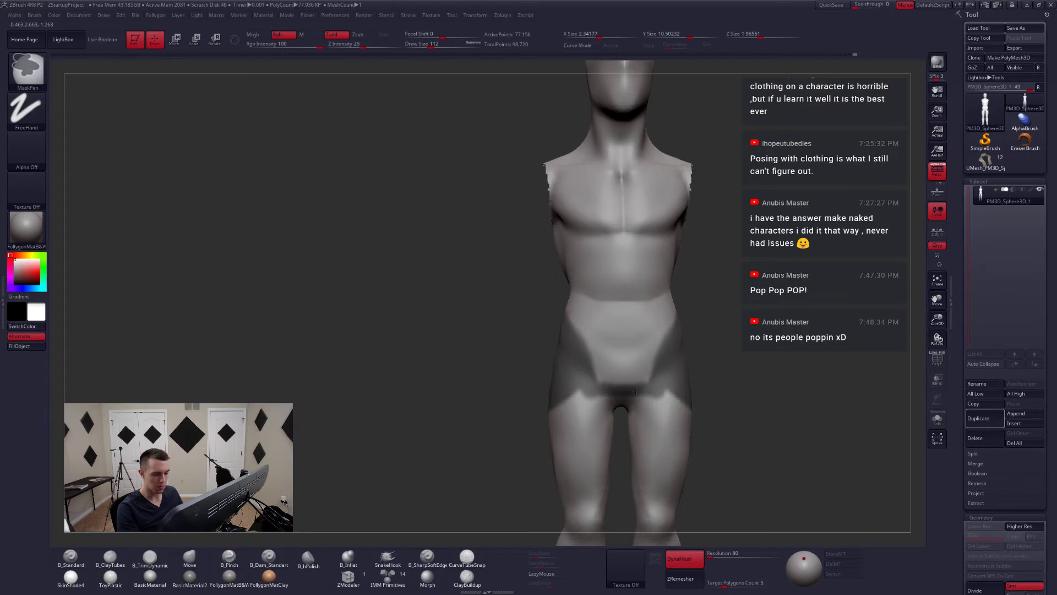
mouse_move(628, 406)
right_down()
mouse_move(642, 403)
mouse_move(596, 392)
right_up()
key(ctrl)
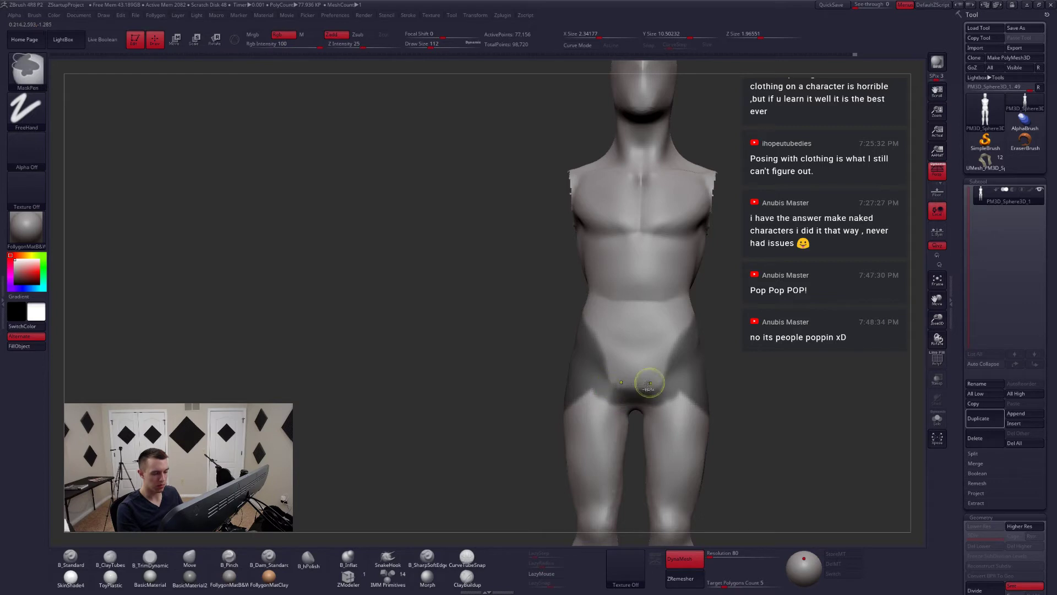
- Fill in the mask over the buttocks down to the tops of the thighs from behind
mouse_move(649, 384)
right_down()
mouse_move(572, 391)
mouse_move(575, 347)
mouse_move(496, 373)
right_up()
key(ctrl)
key(ctrl)
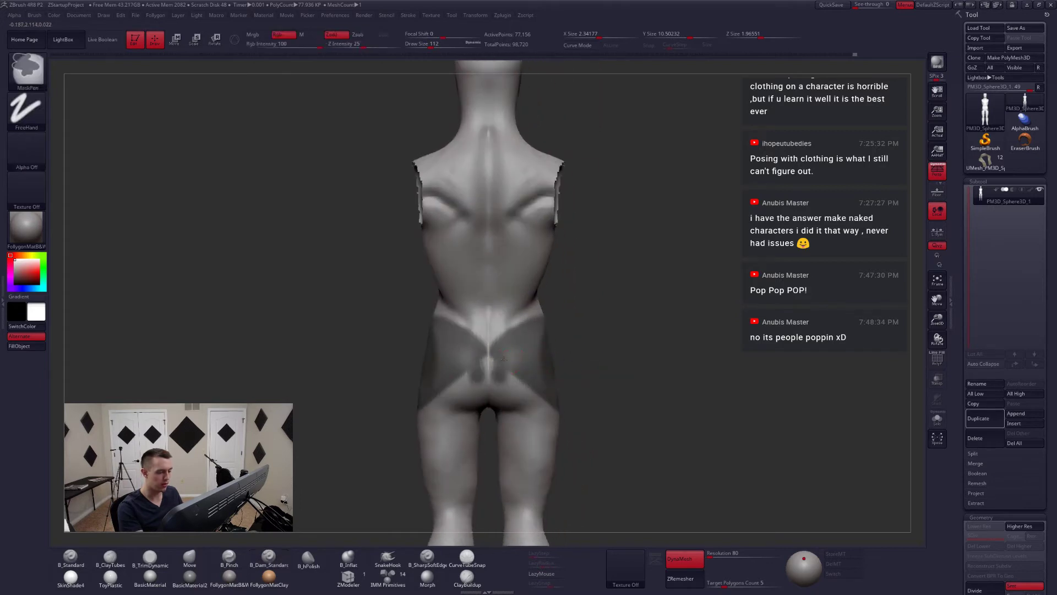
mouse_move(512, 364)
ctrl+mouse_down()
mouse_move(526, 399)
mouse_move(547, 413)
ctrl+mouse_up()
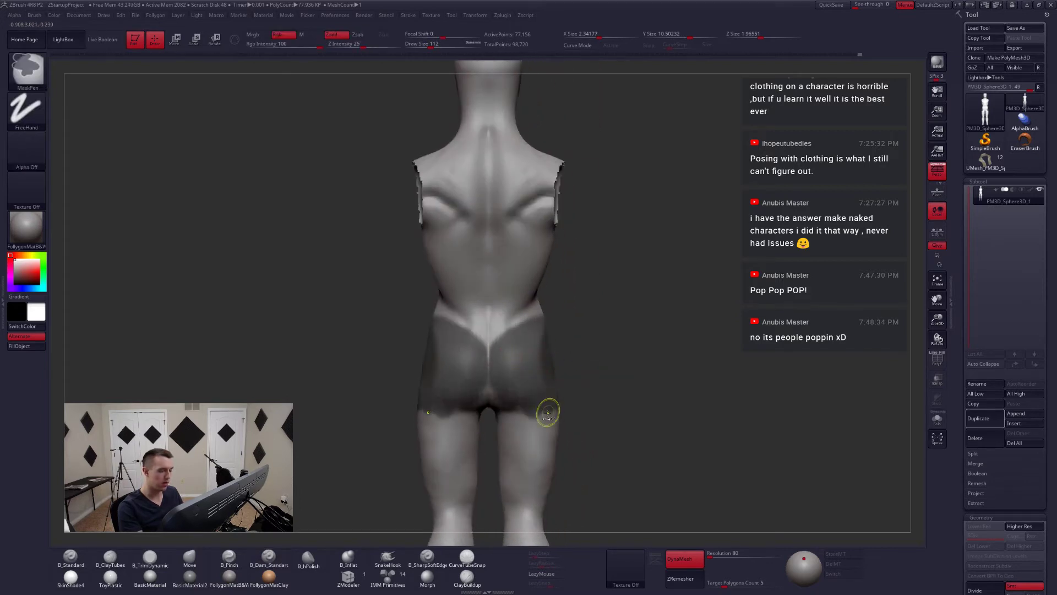
- Turn the masked hips and buttocks into their own polygroup and display the polygroup colours
mouse_move(633, 410)
right_down()
mouse_move(538, 401)
mouse_move(571, 392)
right_up()
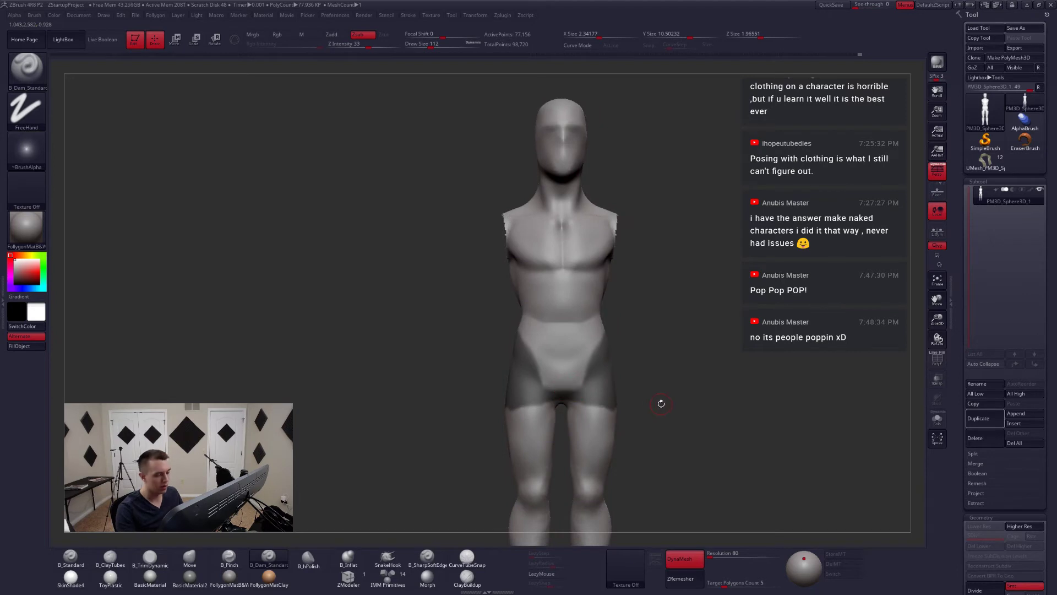
key(shift+f)
key(shift+f)
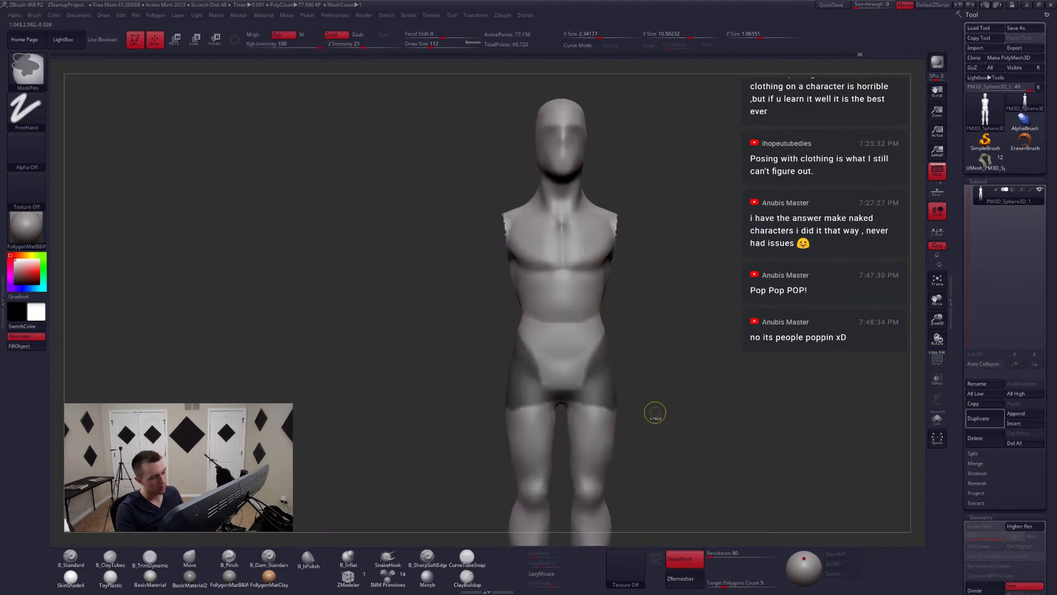
drag(655, 412, 616, 393)
key(shift+f)
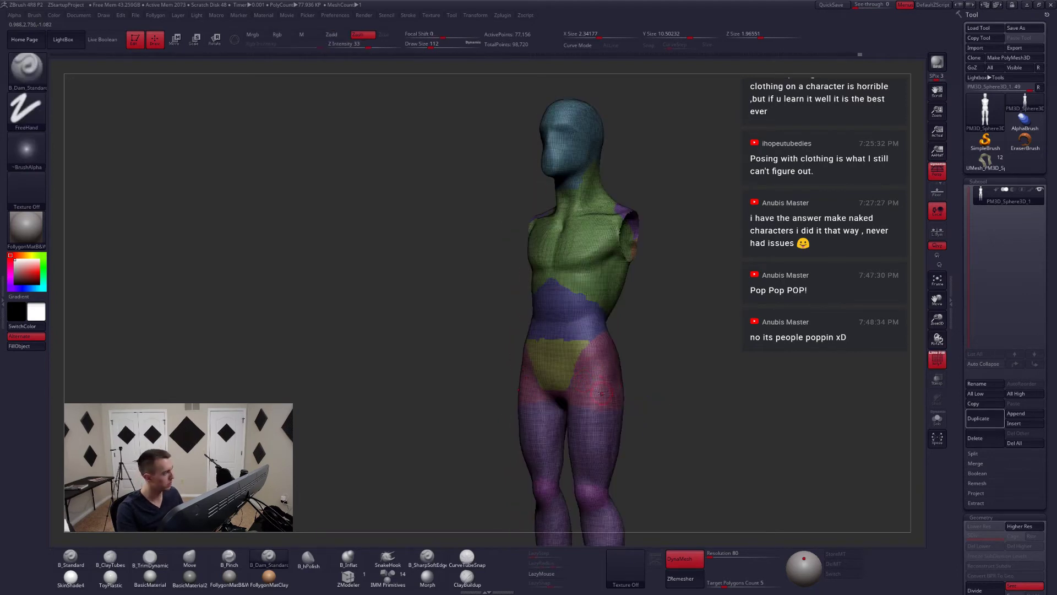
- Carve the pelvic line from the hip to the groin along the polygroup border with the B_SharpSoftEdge brush at a draw size of 112
click(428, 561)
click(543, 574)
key(shift+f)
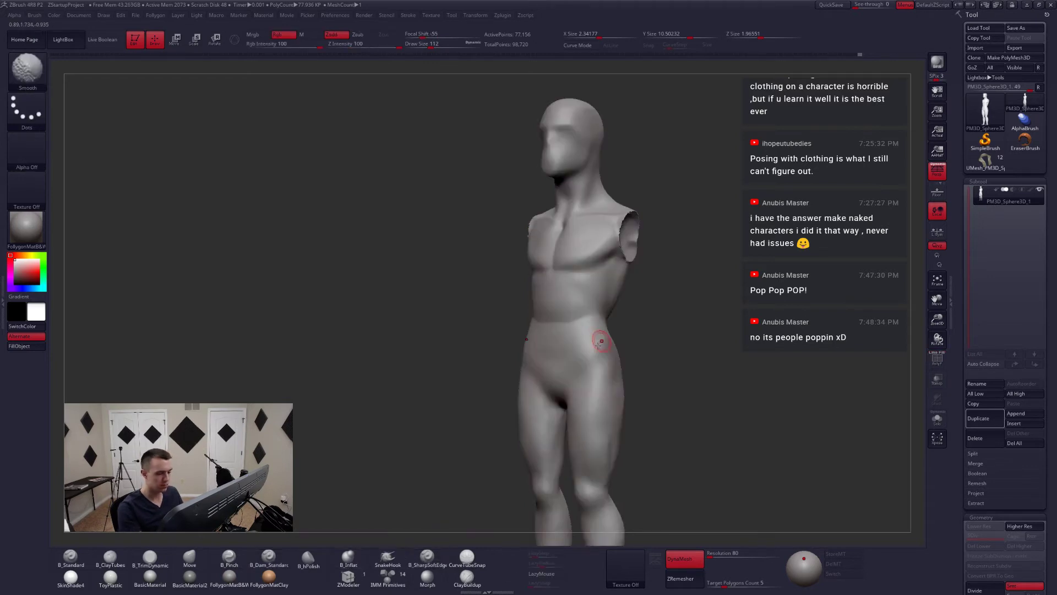
drag(661, 352, 700, 344)
key(shift+f)
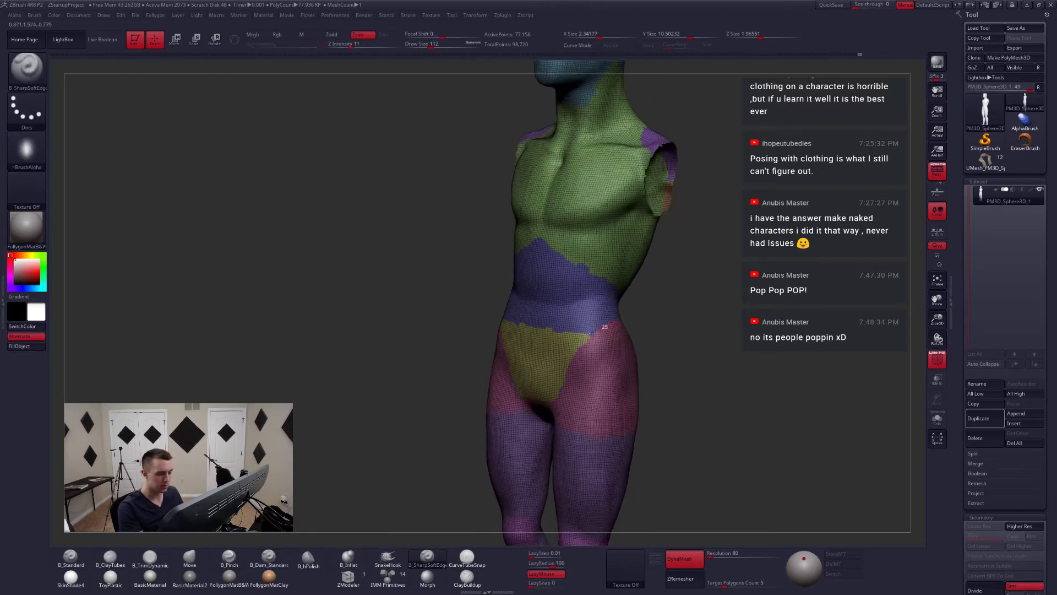
drag(548, 391, 545, 395)
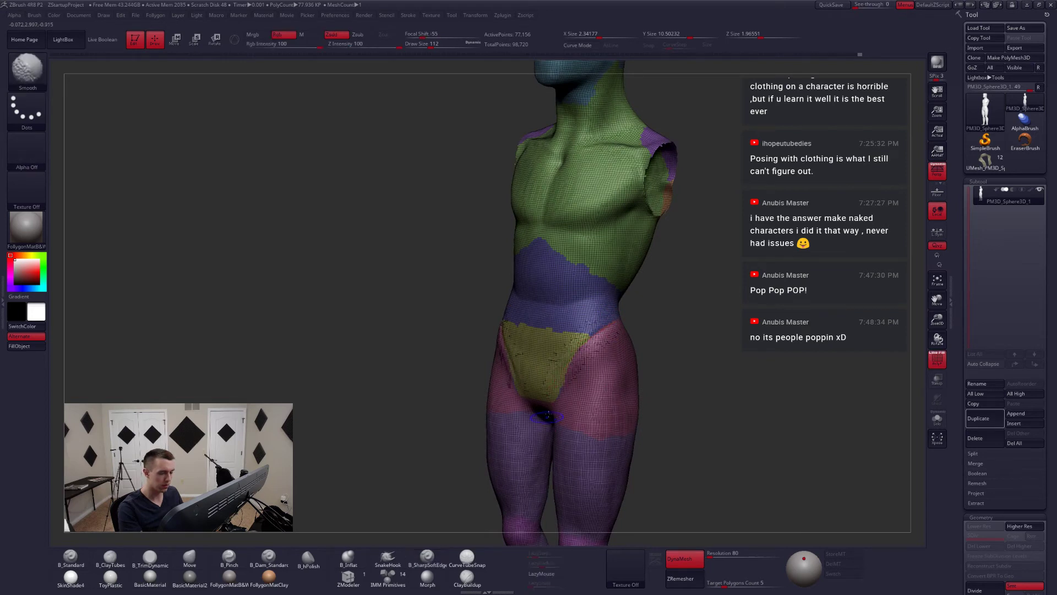
- Carve the pelvic lines more sharply from the front with the B_SharpSoftEdge brush at a draw size of 77
key(shift+f)
shift+drag(457, 407, 487, 408)
key(space)
drag(581, 411, 573, 411)
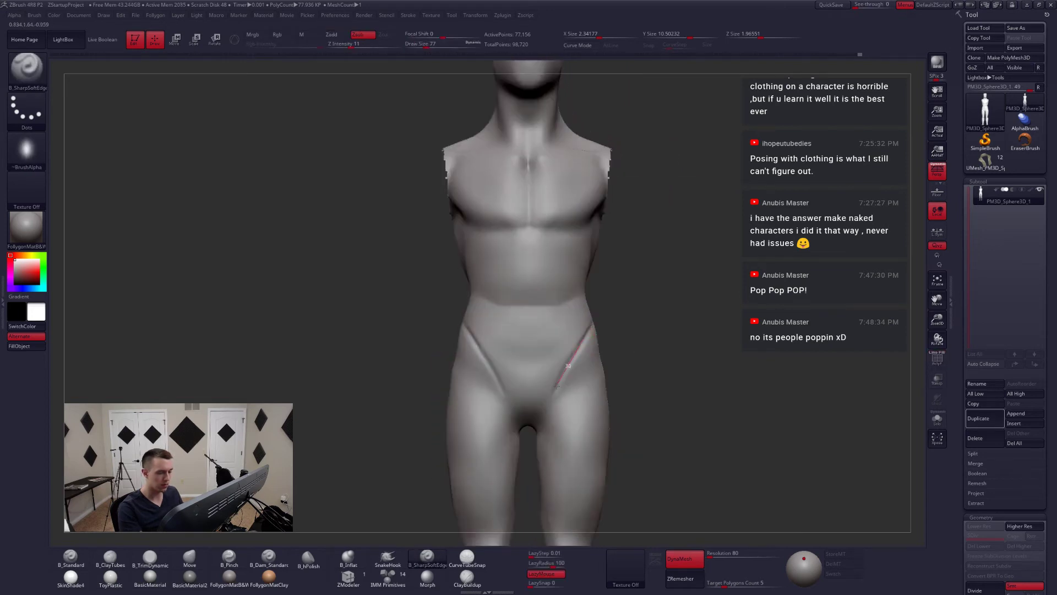
- Carve a horizontal crease across the crotch along the polygroup border, joining the two pelvic lines
drag(537, 442, 535, 443)
key(shift+f)
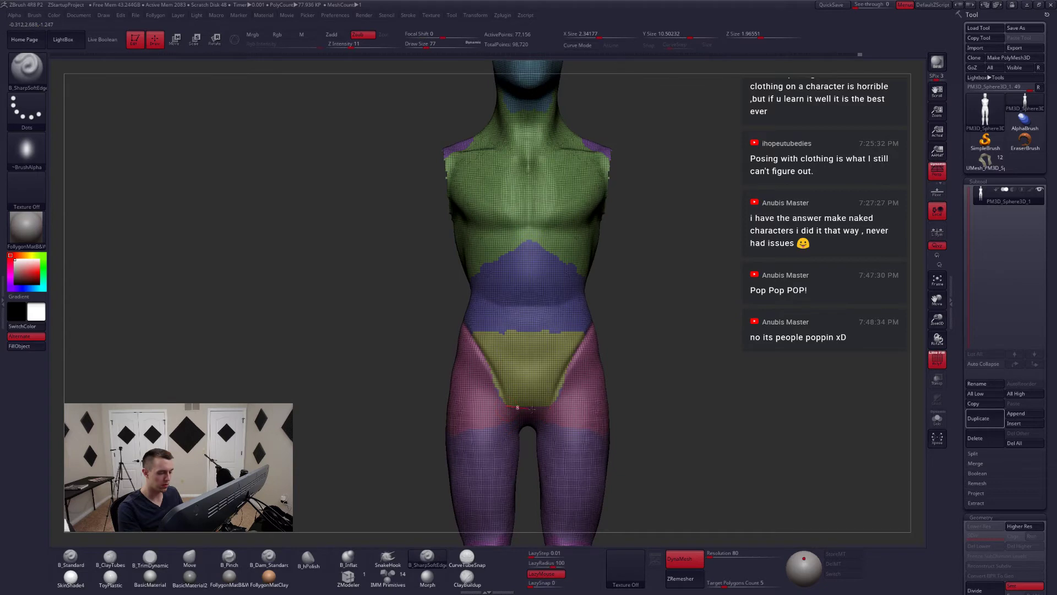
key(shift+f)
drag(649, 406, 603, 403)
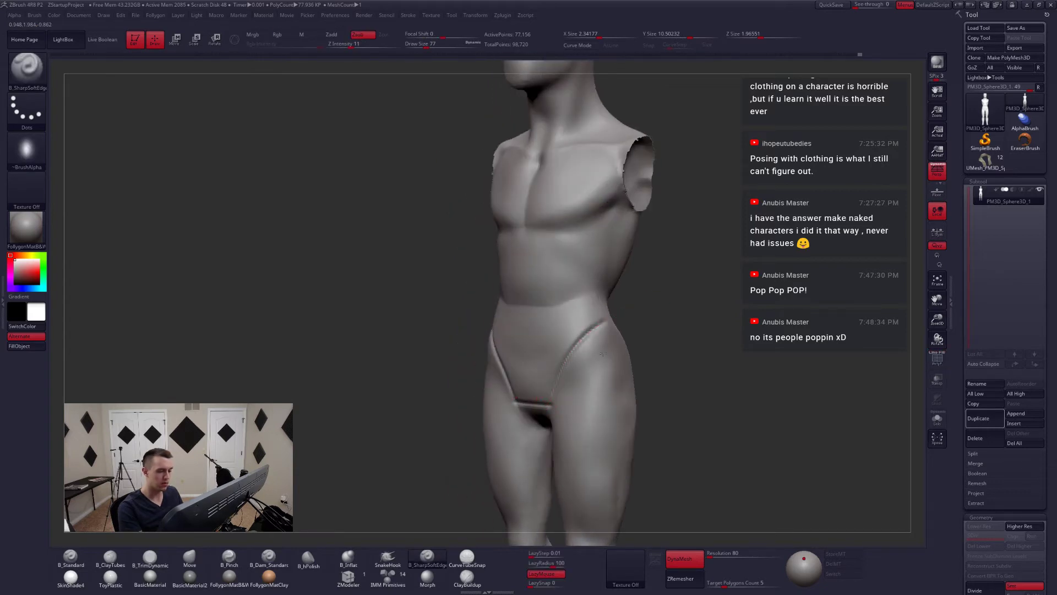
- Smooth the pelvic line's outer end at the hip and carve it across the back to the tailbone with B_SharpSoftEdge at draw size 77
shift+drag(603, 353, 590, 345)
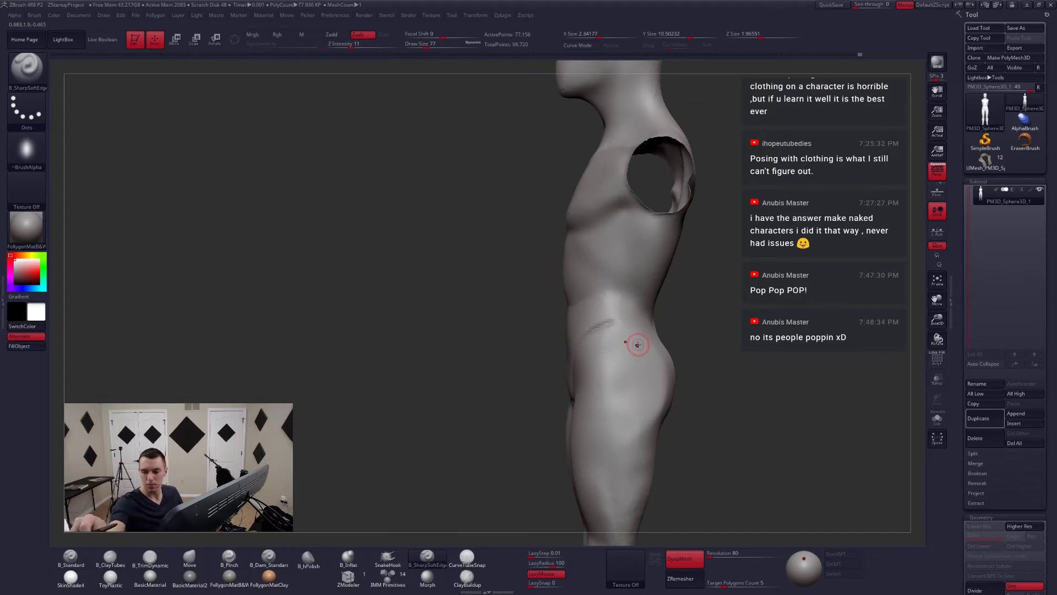
mouse_move(602, 339)
shift+mouse_down()
mouse_move(609, 325)
mouse_move(658, 323)
shift+mouse_up()
mouse_move(686, 329)
alt+mouse_down()
mouse_move(672, 325)
mouse_move(663, 294)
alt+mouse_up()
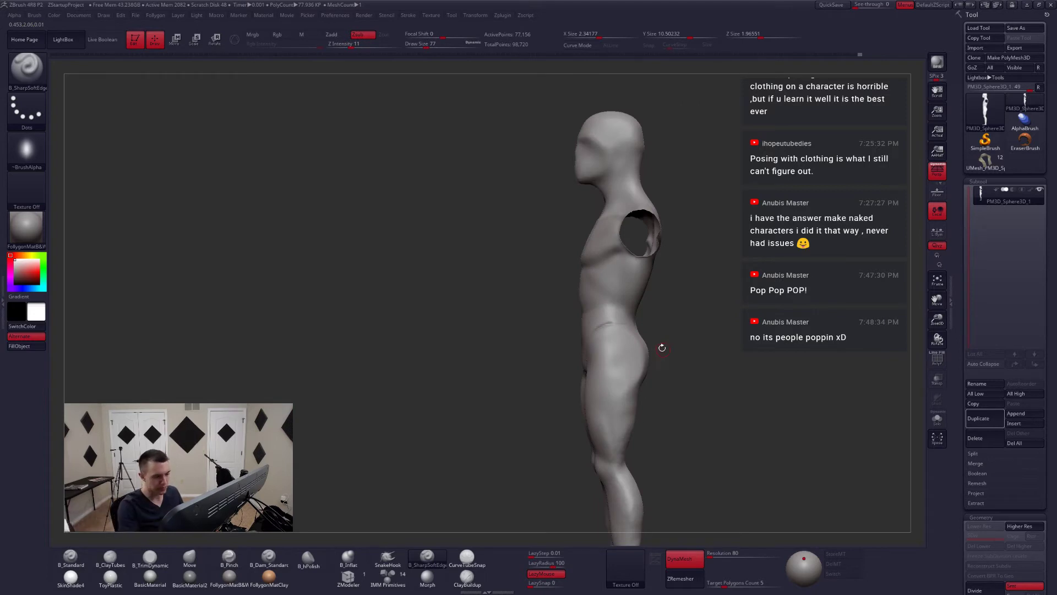
mouse_move(662, 347)
mouse_down()
mouse_move(619, 354)
mouse_move(613, 339)
mouse_move(623, 339)
mouse_move(587, 350)
mouse_up()
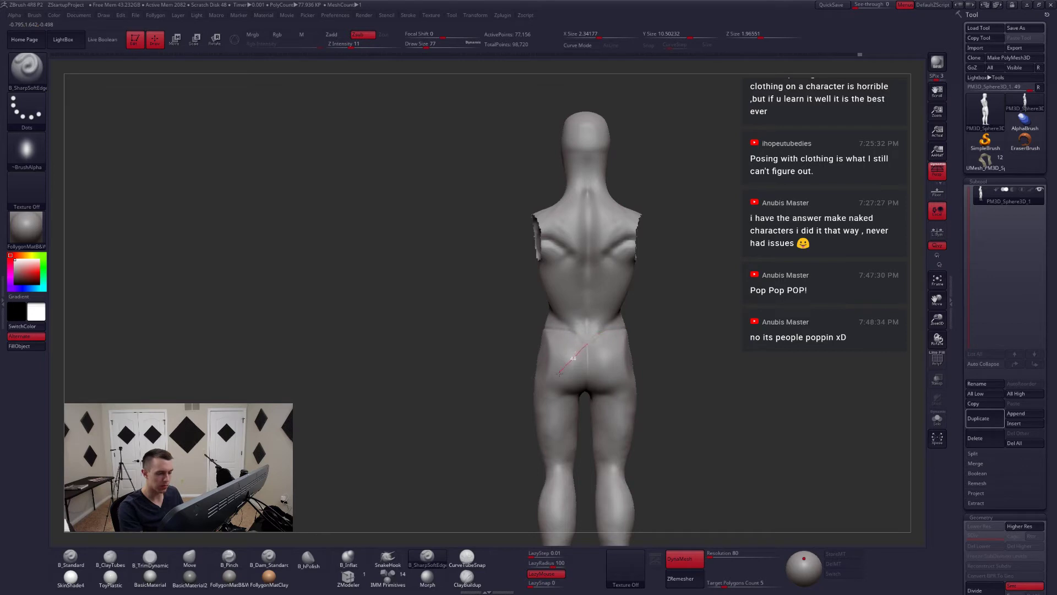
drag(559, 373, 558, 375)
mouse_move(639, 340)
mouse_down()
mouse_move(604, 333)
mouse_move(582, 373)
mouse_up()
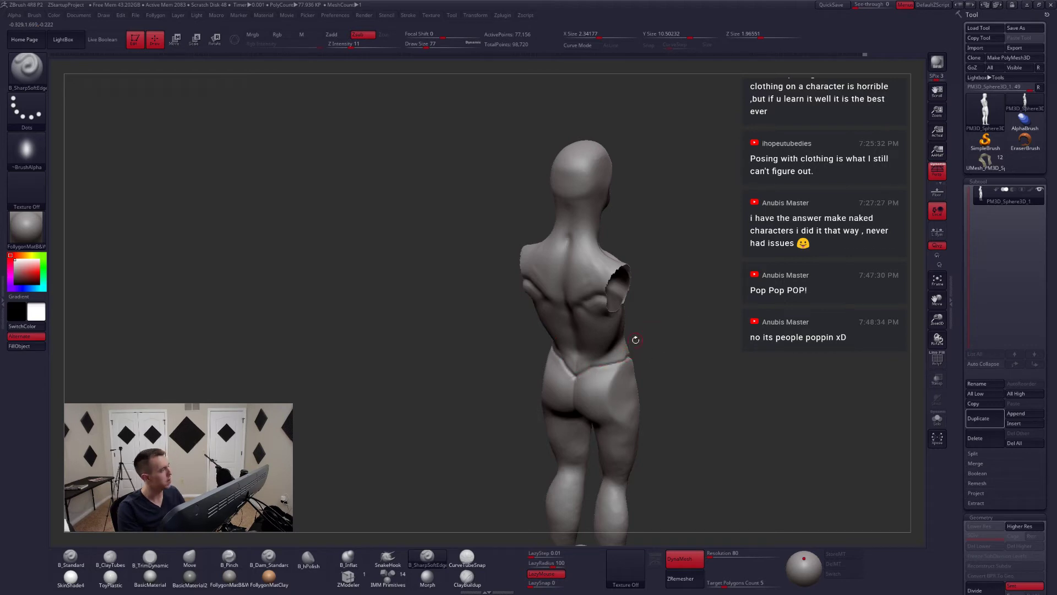
key(XF86AudioLowerVolume)
- Tighten the crease above the buttocks from the tailbone to the hip with the B_Pinch brush at a draw size of 101
drag(657, 402, 614, 375)
mouse_move(637, 388)
right_down()
mouse_move(616, 364)
mouse_move(604, 382)
right_up()
key(6)
key(5)
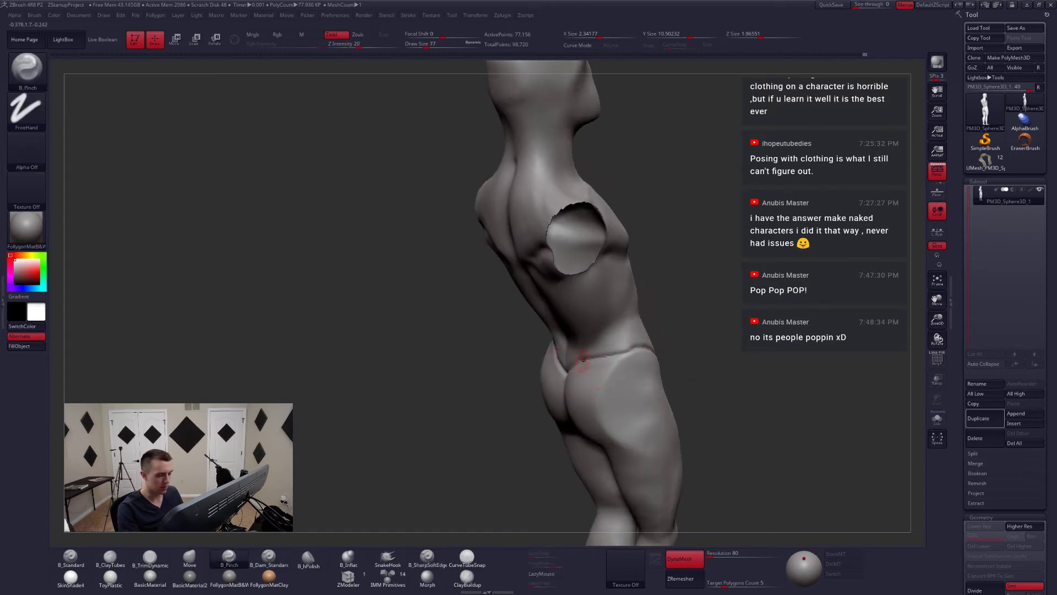
key(space)
mouse_move(634, 351)
mouse_down()
mouse_move(647, 348)
mouse_move(636, 380)
mouse_up()
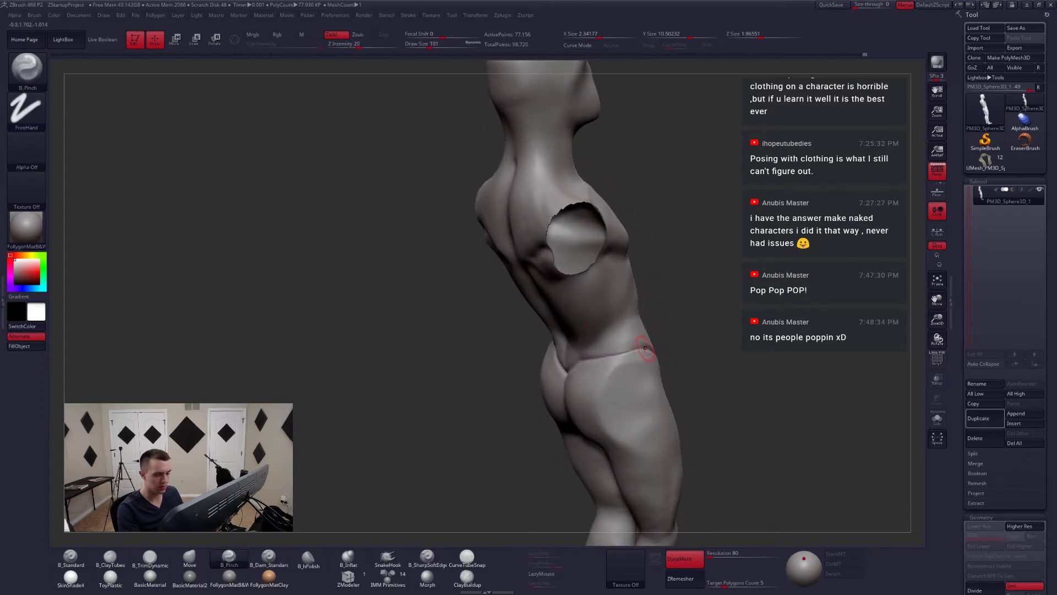
- Adjust the hip contour around the pelvic line with the Move brush at a draw size of 163
right_drag(634, 350, 578, 374)
alt+right_drag(691, 389, 642, 385)
mouse_move(716, 377)
right_down()
mouse_move(686, 365)
mouse_move(706, 376)
right_up()
key(4)
key(space)
drag(671, 386, 680, 385)
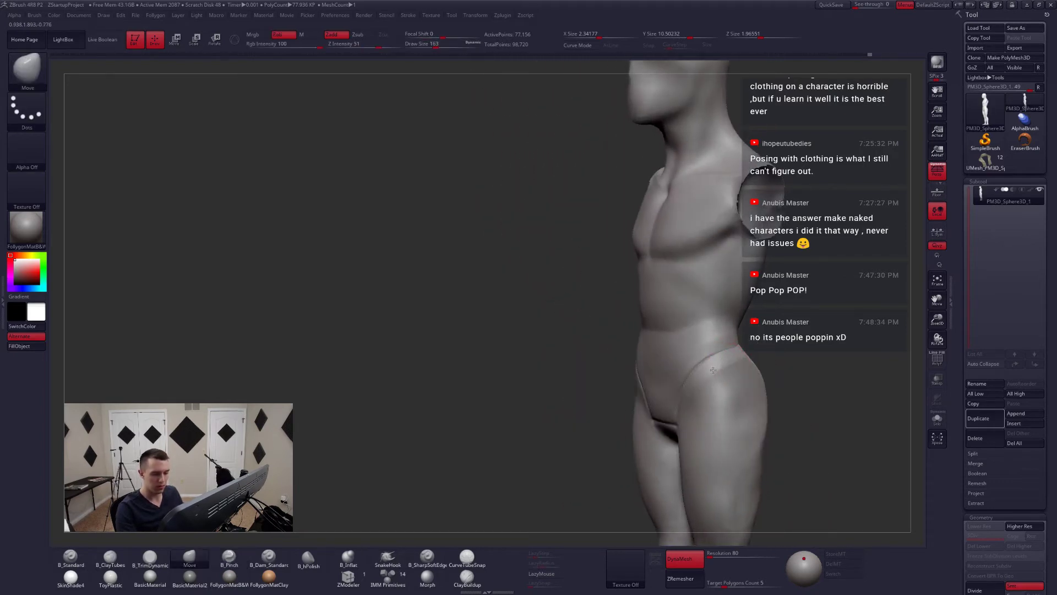
- Pinch the front pelvic lines from the hips to the groin with the B_Pinch brush at a draw size of 128
mouse_move(710, 380)
right_down()
mouse_move(683, 374)
mouse_move(748, 378)
mouse_move(668, 378)
mouse_move(659, 367)
mouse_move(629, 410)
right_up()
key(b)
key(p)
key(i)
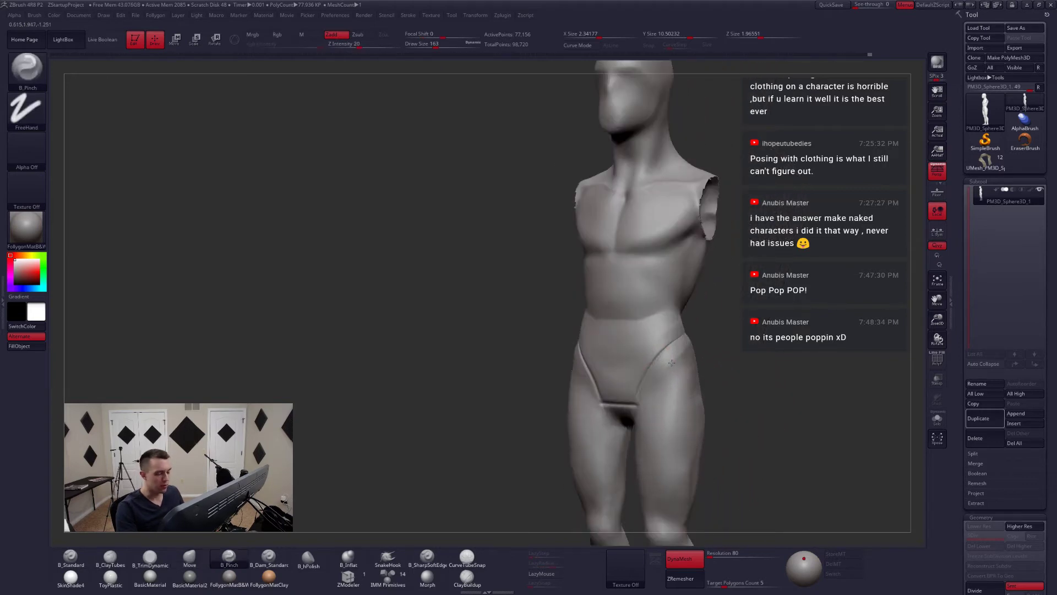
key(space)
drag(674, 362, 671, 361)
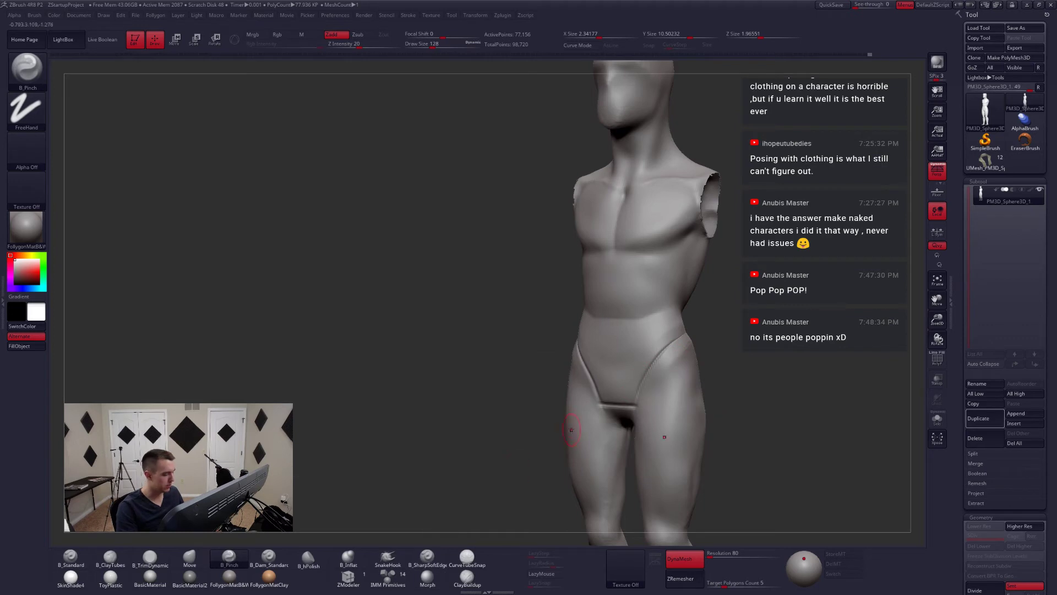
- Deepen the front pelvic lines with the B_Dam_Standard brush at a draw size of 128
key(b)
key(d)
key(s)
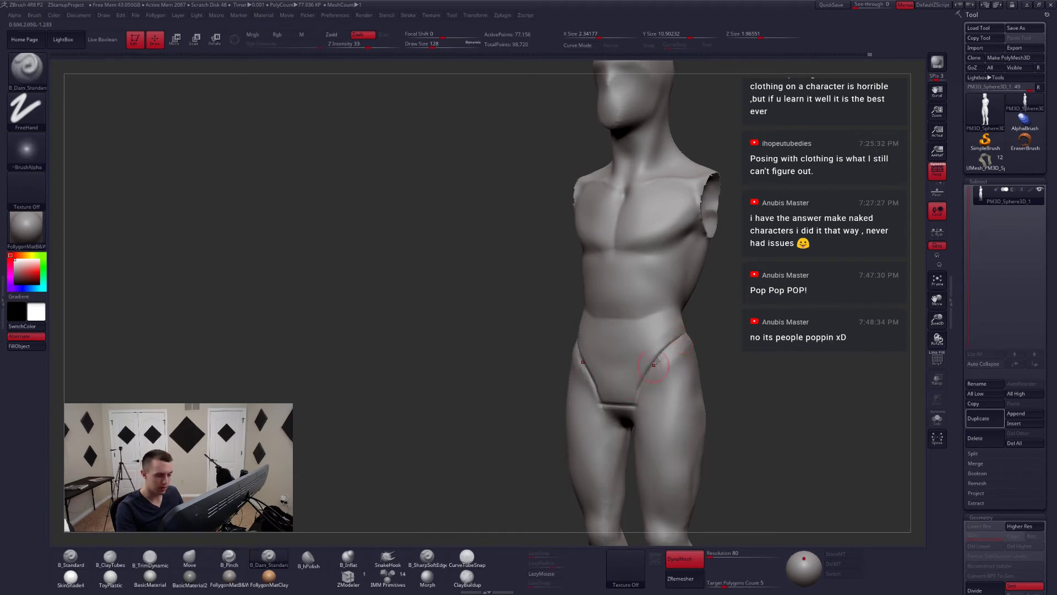
mouse_move(627, 410)
right_down()
mouse_move(593, 403)
mouse_move(637, 393)
mouse_move(682, 400)
mouse_move(702, 376)
mouse_move(676, 385)
mouse_move(684, 343)
mouse_move(668, 359)
right_up()
- Build up the lower back just above the buttock crease with the B_ClayTubes brush at a draw size of 128 and smooth it
key(b)
key(c)
key(t)
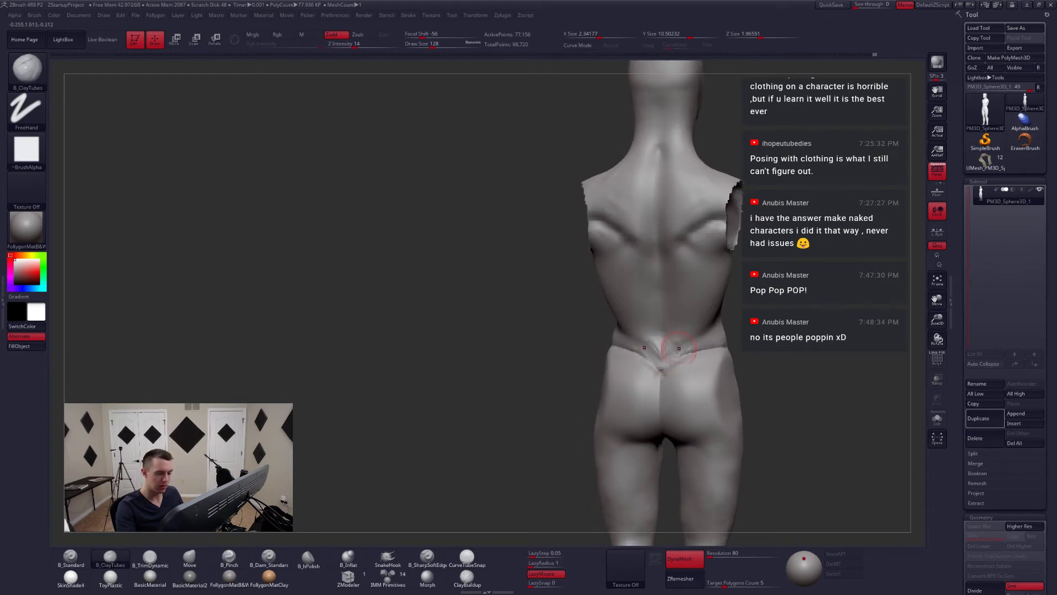
mouse_move(679, 349)
right_down()
mouse_move(662, 350)
mouse_move(661, 329)
right_up()
key(shift)
- Define the lower spine down to the buttock cleft with the B_Pinch and B_Dam_Standard brushes at a draw size of 128
key(b)
key(p)
key(i)
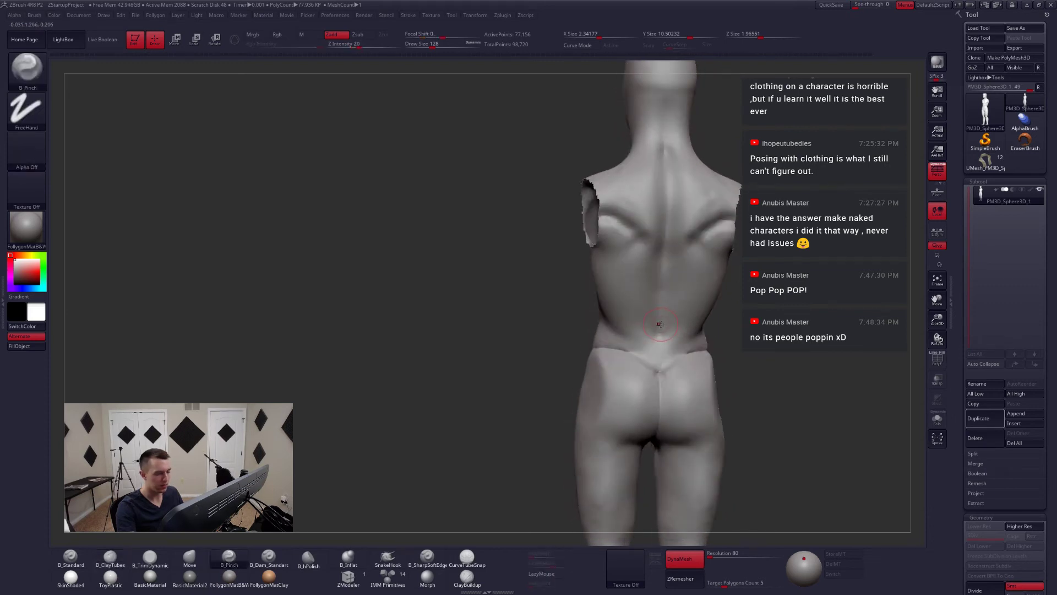
key(b)
key(d)
key(s)
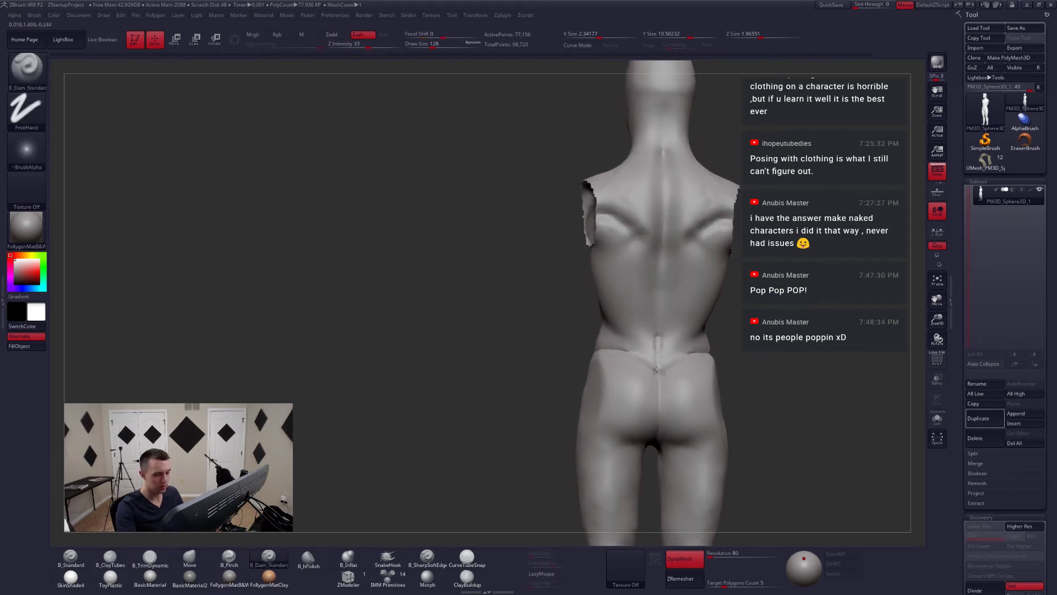
mouse_move(658, 347)
right_down()
mouse_move(648, 354)
mouse_move(663, 359)
right_up()
- Pinch the spine groove and the creases meeting at the tailbone with the B_Pinch brush
key(b)
key(p)
key(i)
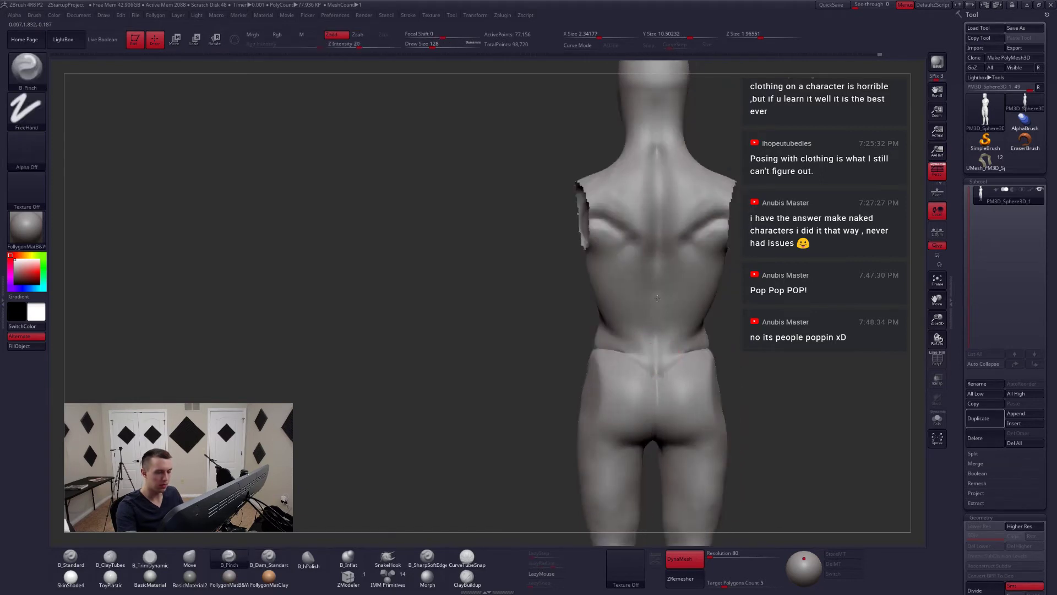
right_drag(657, 289, 663, 385)
mouse_move(663, 386)
right_down()
mouse_move(701, 409)
mouse_move(707, 438)
mouse_move(685, 397)
mouse_move(669, 410)
right_up()
ctrl+right_drag(616, 348, 636, 422)
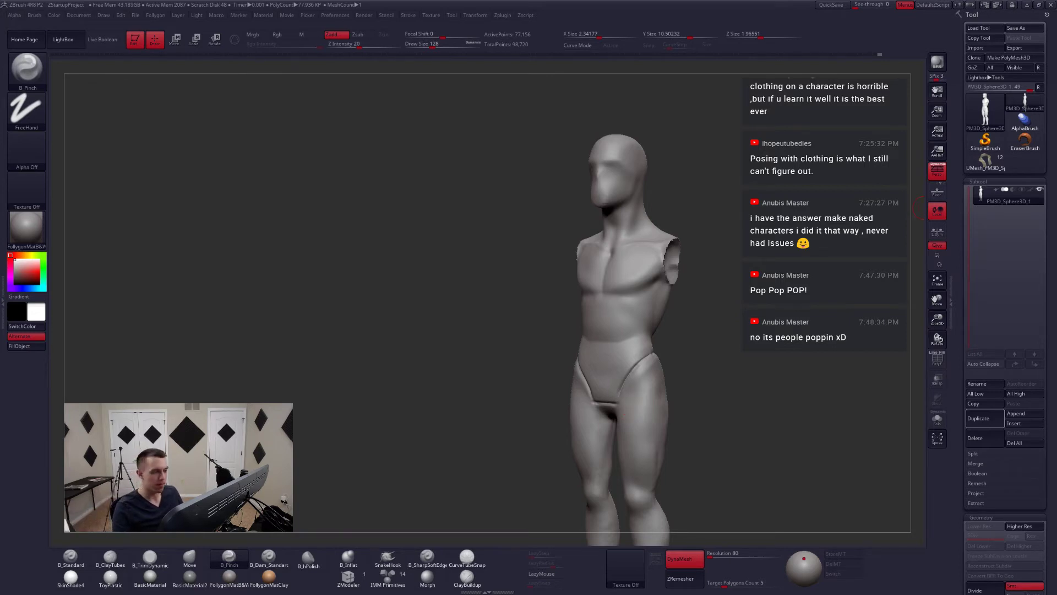
- Flatten the side plane of the face with the B_TrimDynamic brush
mouse_move(624, 217)
right_down()
mouse_move(602, 184)
mouse_move(625, 190)
right_up()
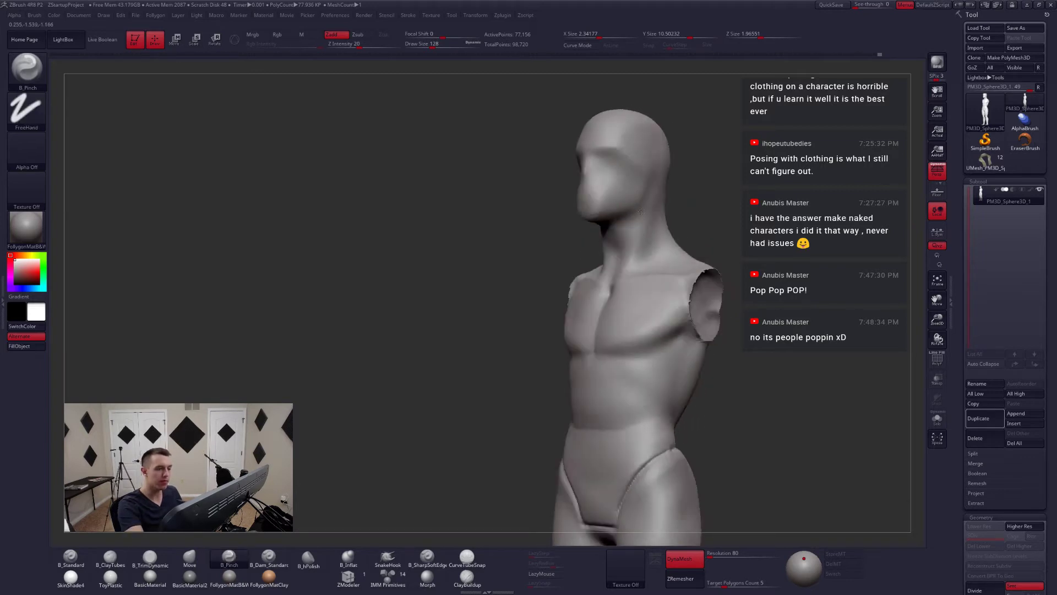
key(3)
drag(595, 201, 606, 198)
key(s)
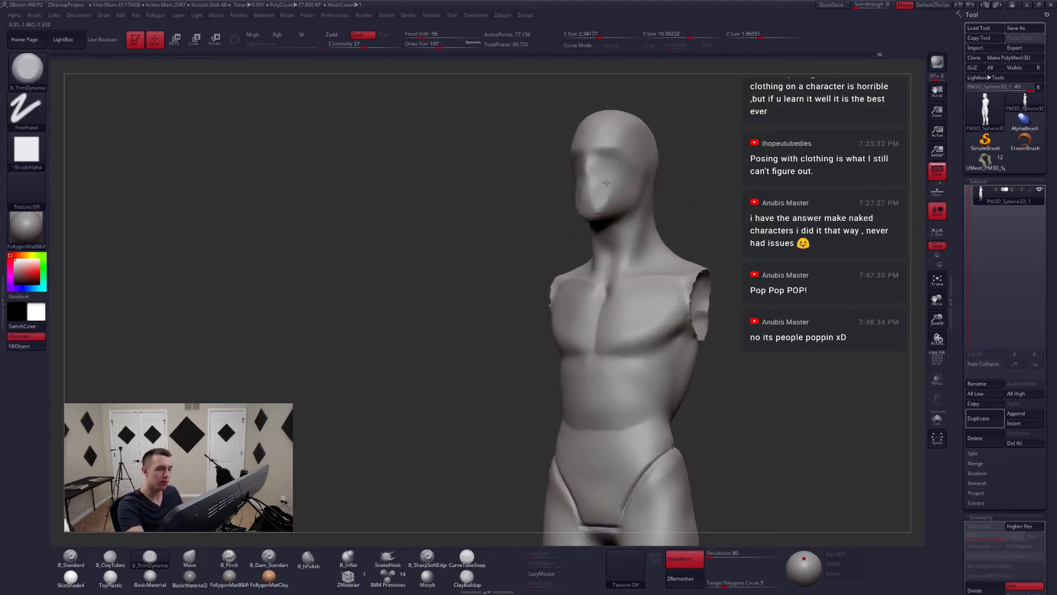
- Refine the face and pelvis contours with the Move brush, using a draw size of 172 for the pelvis
key(4)
mouse_move(612, 188)
shift+right_down()
mouse_move(645, 191)
mouse_move(589, 197)
mouse_move(608, 214)
mouse_move(600, 185)
shift+right_up()
right_drag(625, 270, 653, 275)
key(s)
drag(635, 375, 632, 375)
right_drag(632, 375, 604, 379)
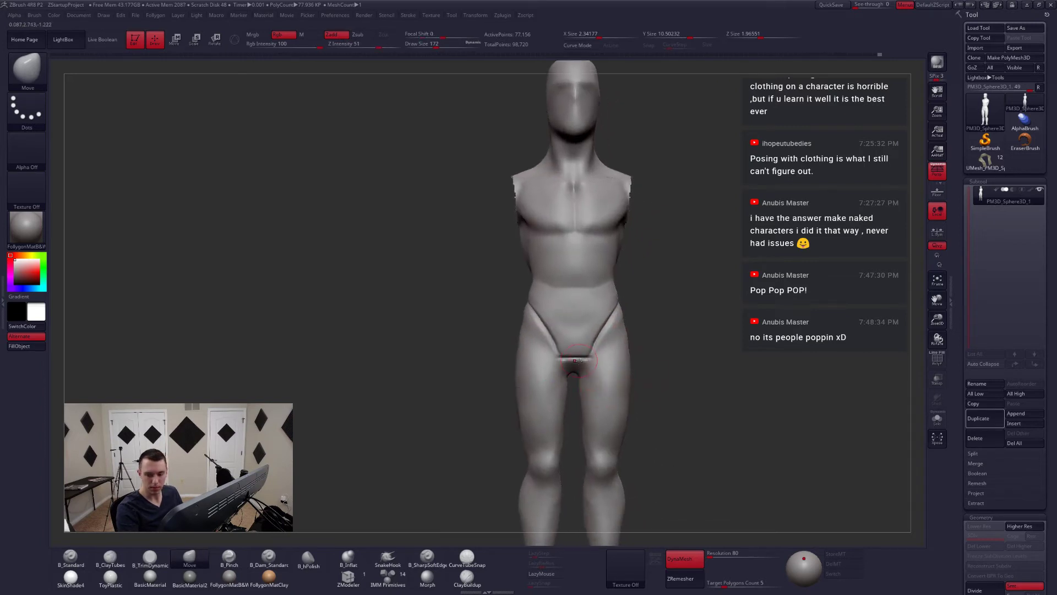
- Mask the crotch area with MaskLasso and invert the mask so only the crotch can be moved
key(ctrl)
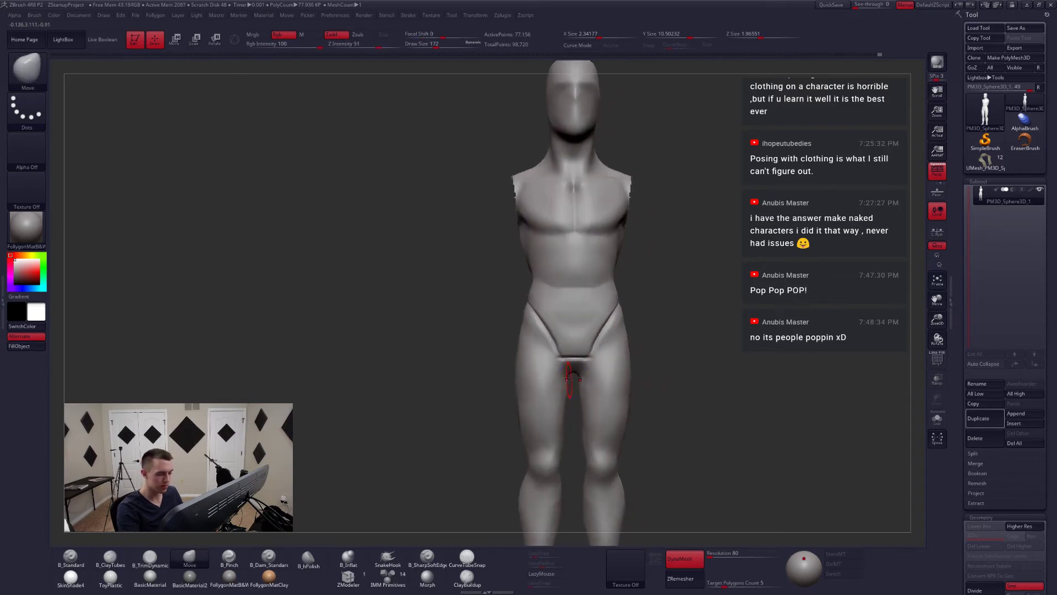
key(space)
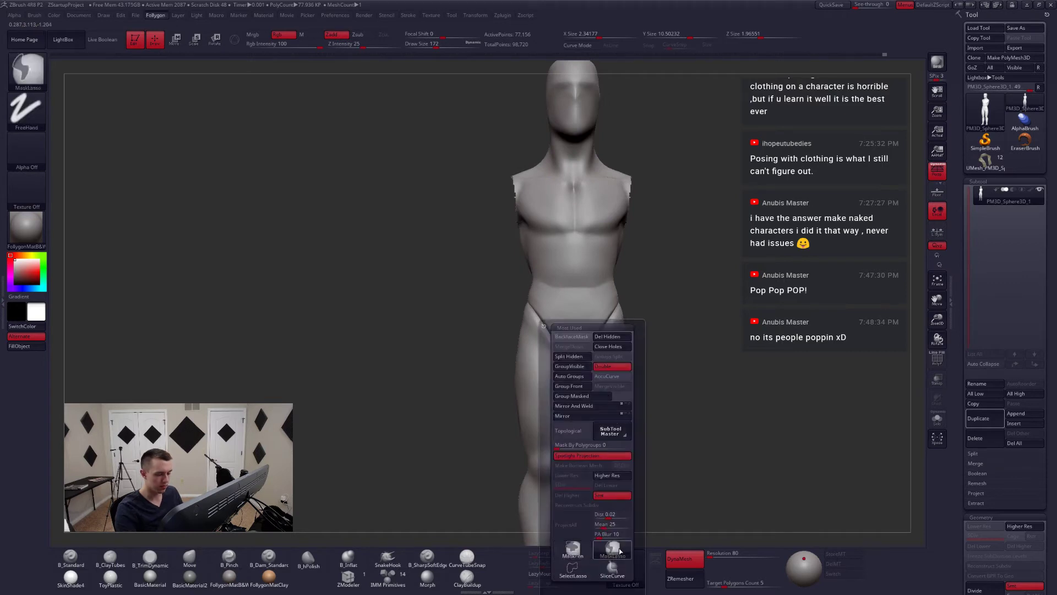
key(shift)
key(ctrl)
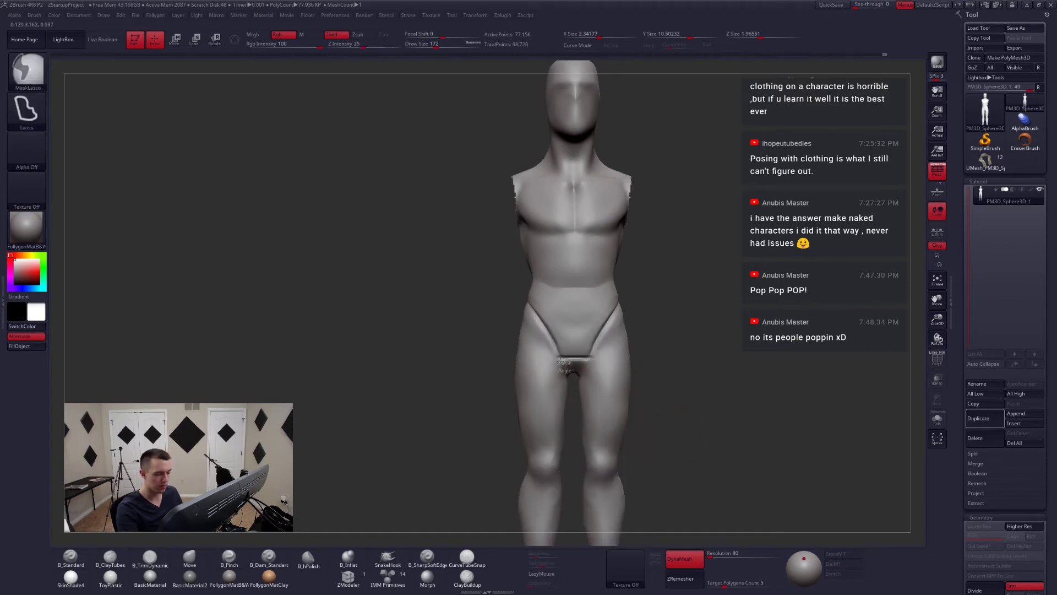
key(w)
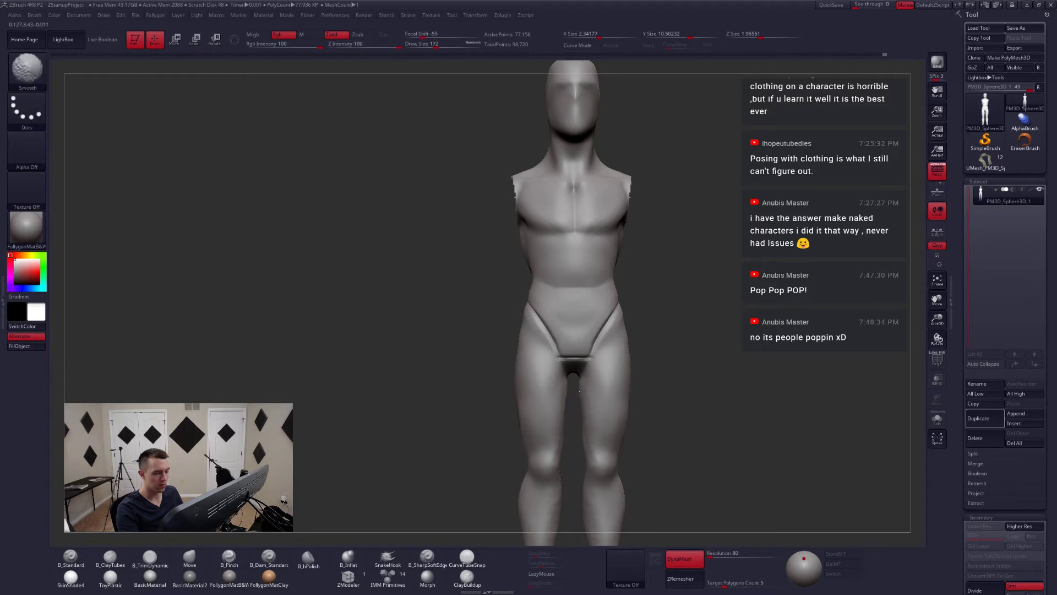
key(ctrl+i)
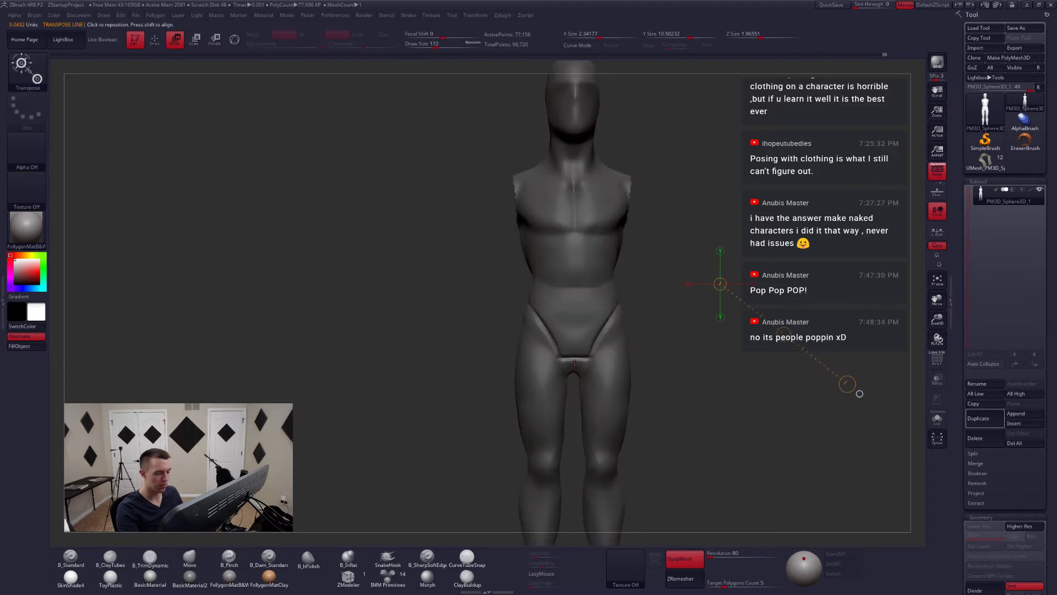
- Reposition the unmasked crotch along a vertical Transpose line, check it from behind, and clear the mask
drag(574, 359, 573, 408)
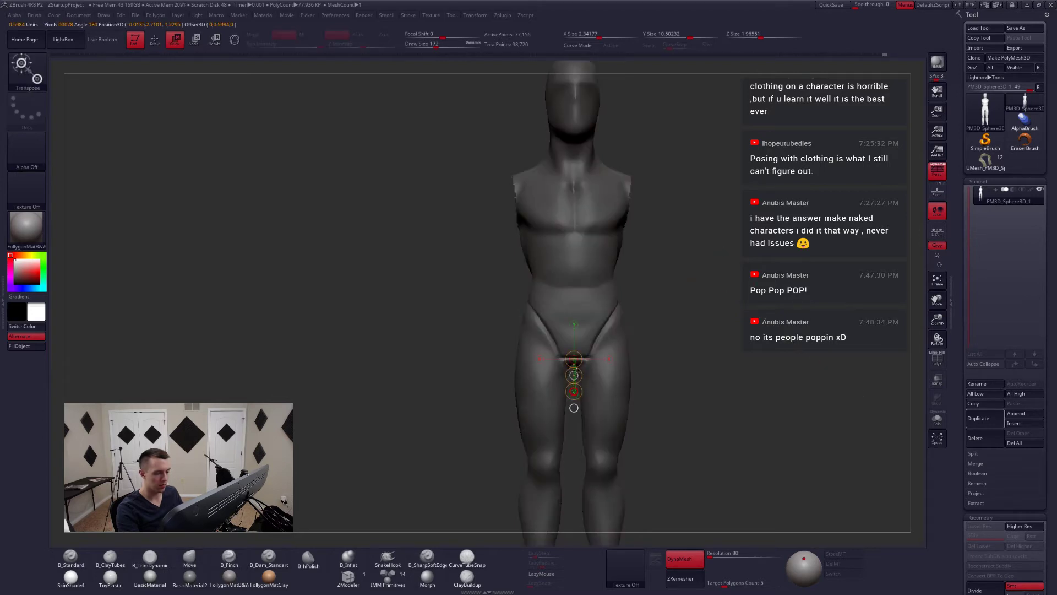
key(q)
drag(655, 369, 812, 375)
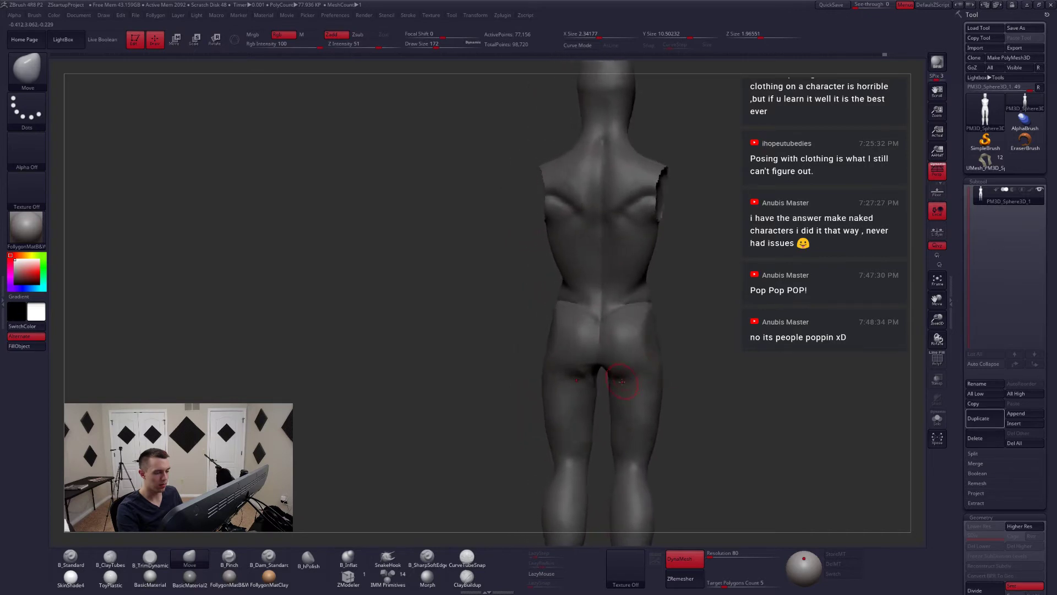
mouse_move(621, 381)
right_down()
mouse_move(622, 354)
mouse_move(602, 331)
mouse_move(609, 396)
mouse_move(732, 403)
right_up()
key(w)
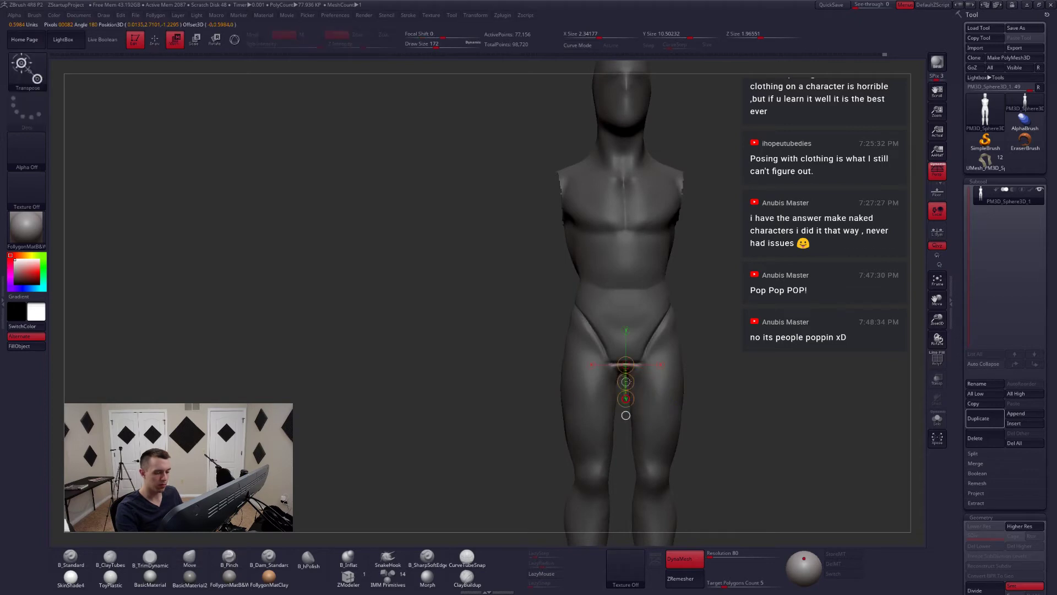
key(q)
mouse_move(702, 413)
ctrl+mouse_down()
mouse_move(711, 431)
mouse_move(735, 362)
ctrl+mouse_up()
- Round the crotch and lower pelvis with the Move brush at a draw size of 202
mouse_move(727, 408)
right_down()
mouse_move(681, 380)
mouse_move(613, 411)
mouse_move(629, 346)
mouse_move(619, 411)
mouse_move(620, 375)
mouse_move(622, 388)
right_up()
key(space)
drag(616, 389, 620, 389)
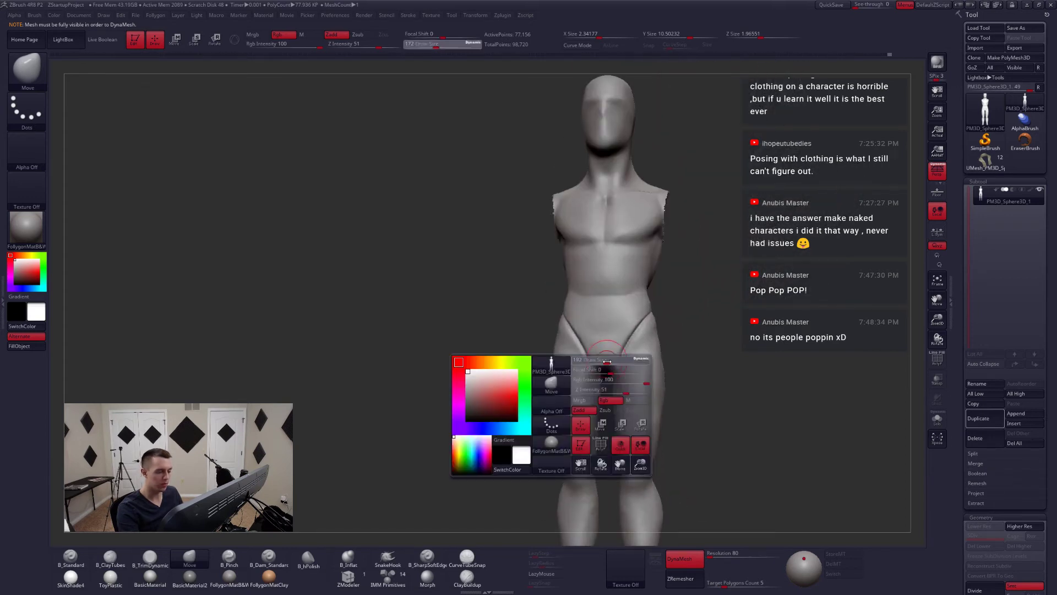
right_drag(620, 387, 595, 401)
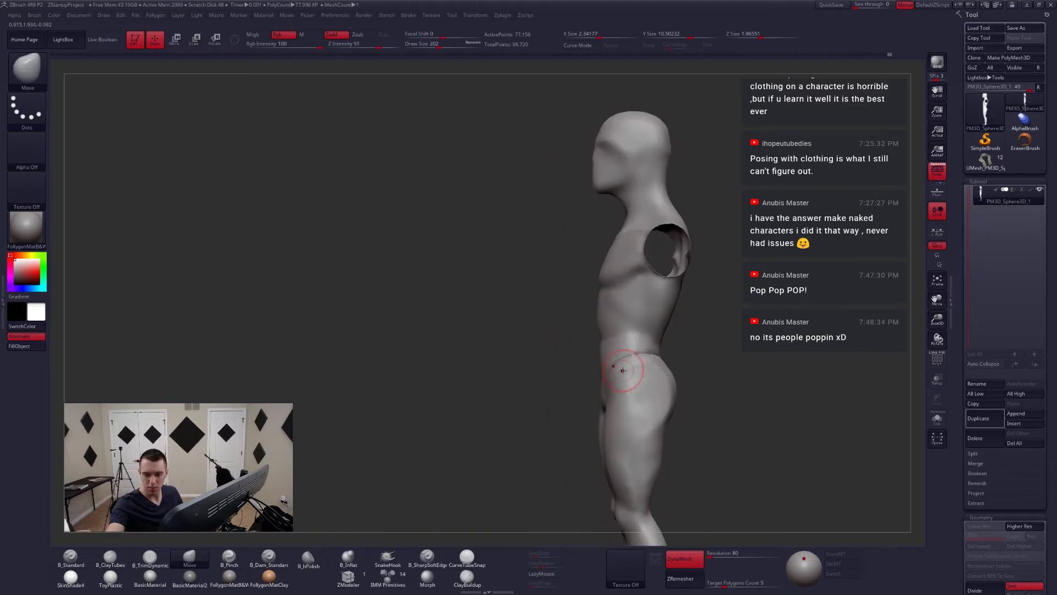
- Mask the crotch and upper thighs with a lasso, adjust the hips above with the Move brush at draw size 274, and clear the mask
key(ctrl)
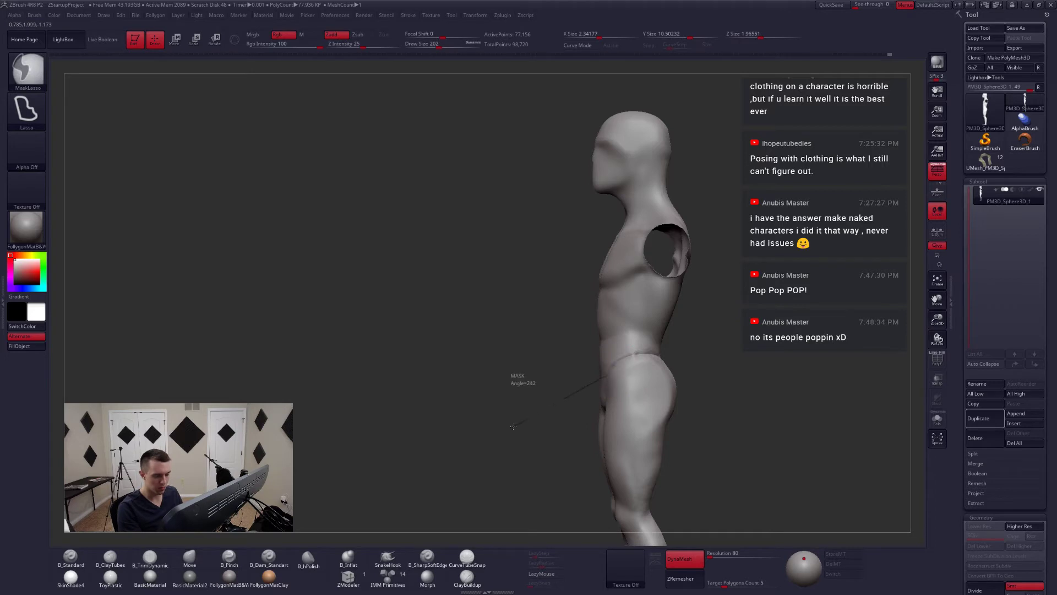
mouse_move(513, 426)
ctrl+mouse_down()
mouse_move(769, 428)
mouse_move(750, 415)
ctrl+mouse_up()
shift+right_drag(578, 413, 628, 411)
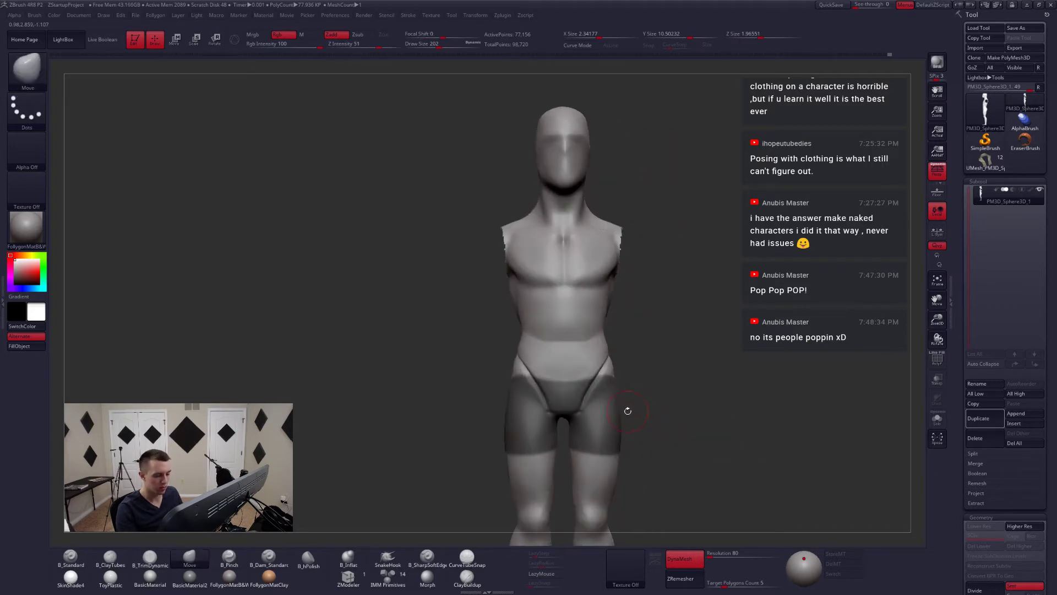
mouse_move(628, 410)
mouse_down()
mouse_move(658, 415)
mouse_move(606, 395)
mouse_up()
key(space)
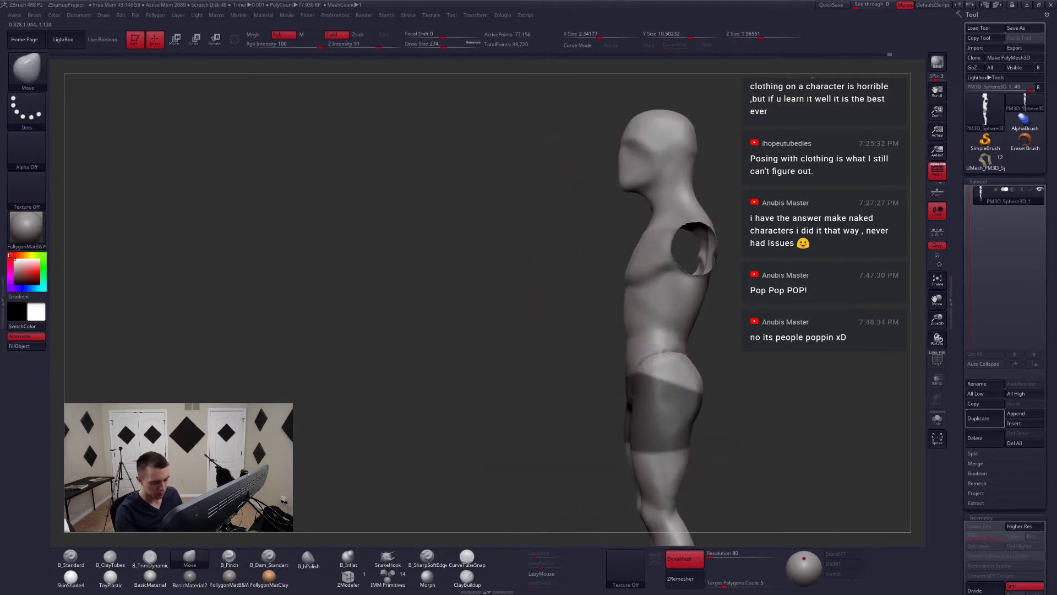
ctrl+drag(597, 401, 581, 421)
- Reshape the groin and upper thigh contours from the front and side with the Move brush at draw sizes of 228 and 251
key(space)
click(636, 374)
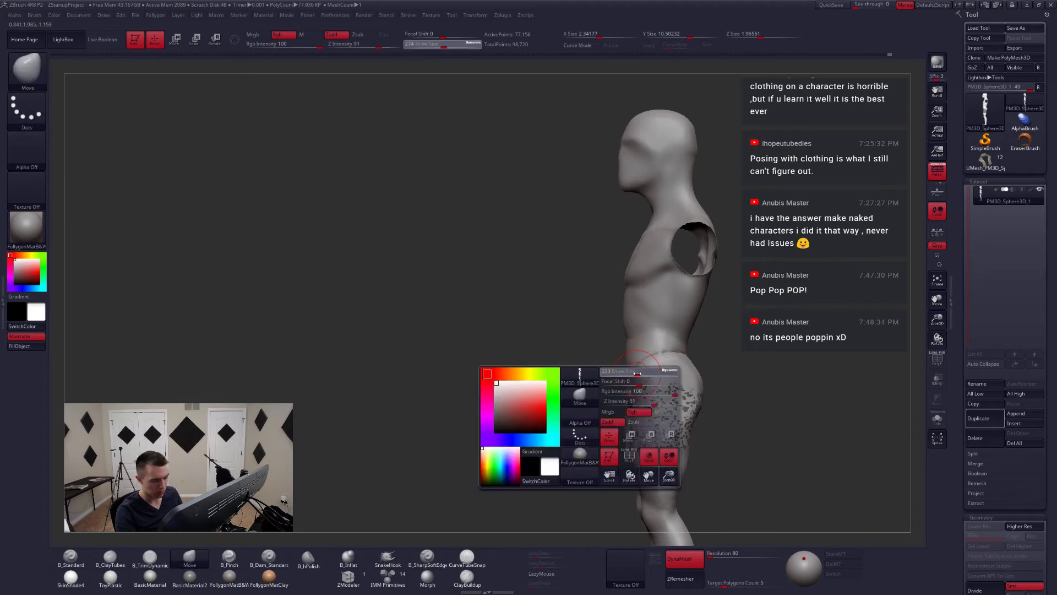
mouse_move(635, 384)
shift+right_down()
mouse_move(661, 391)
mouse_move(625, 384)
shift+right_up()
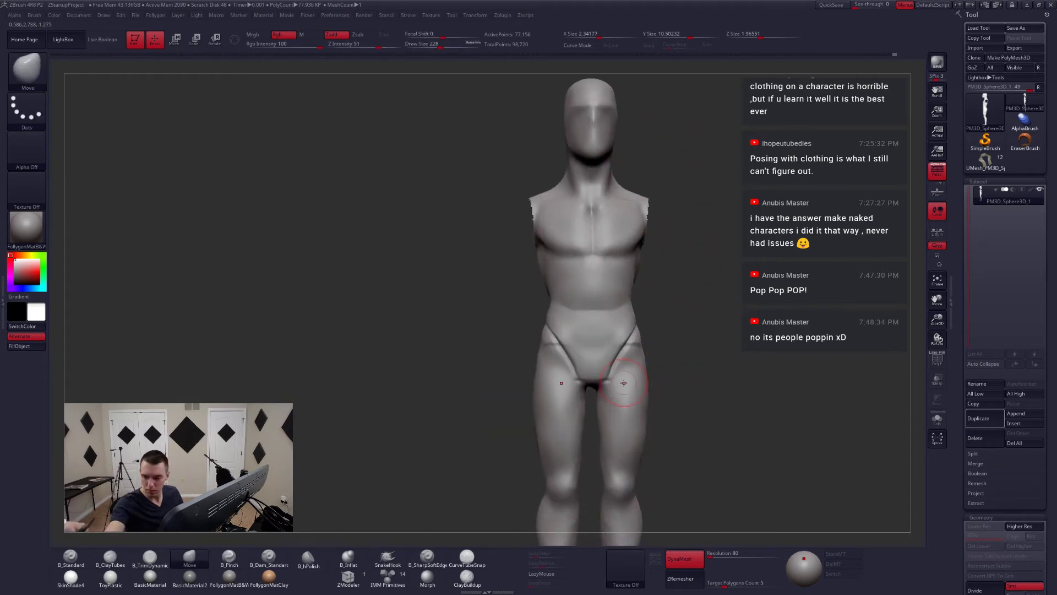
drag(624, 383, 560, 350)
key(space)
click(564, 350)
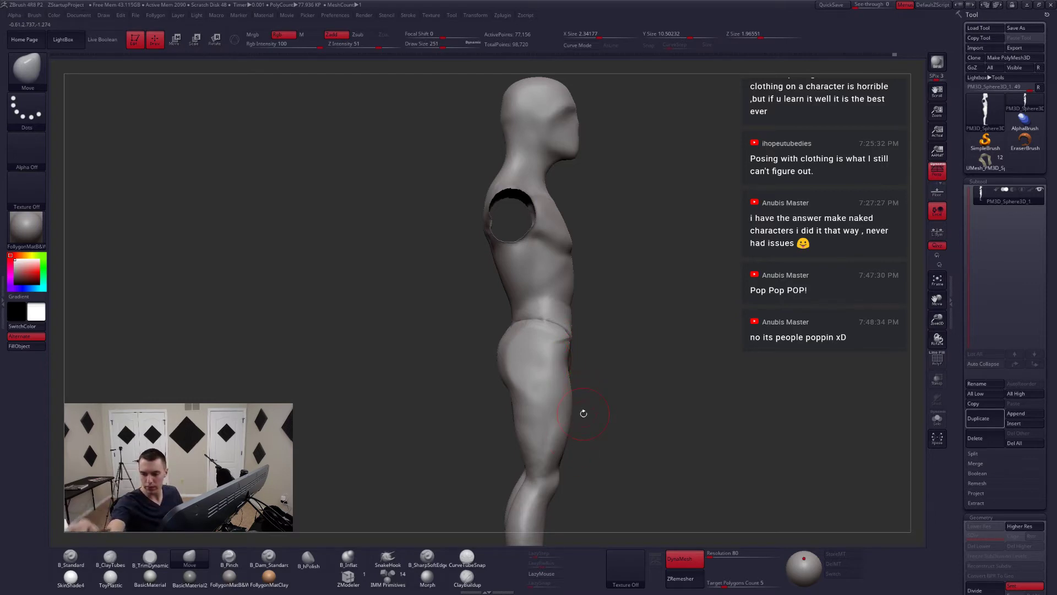
right_drag(545, 367, 563, 392)
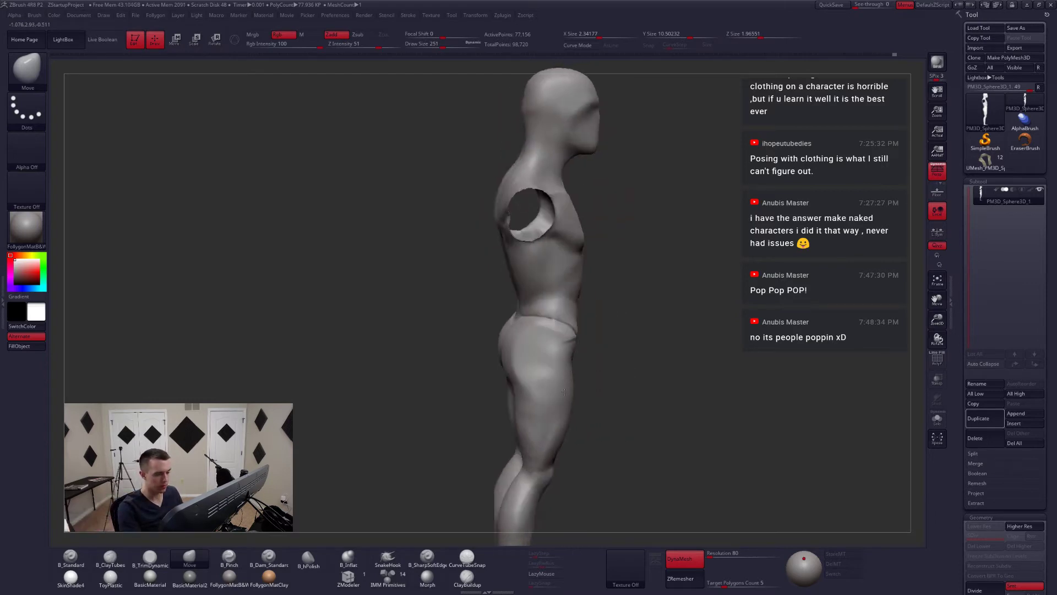
- Adjust the hip and buttock contours from the side and back with the Move brush at draw sizes of 324 and 239
drag(564, 391, 545, 363)
key(space)
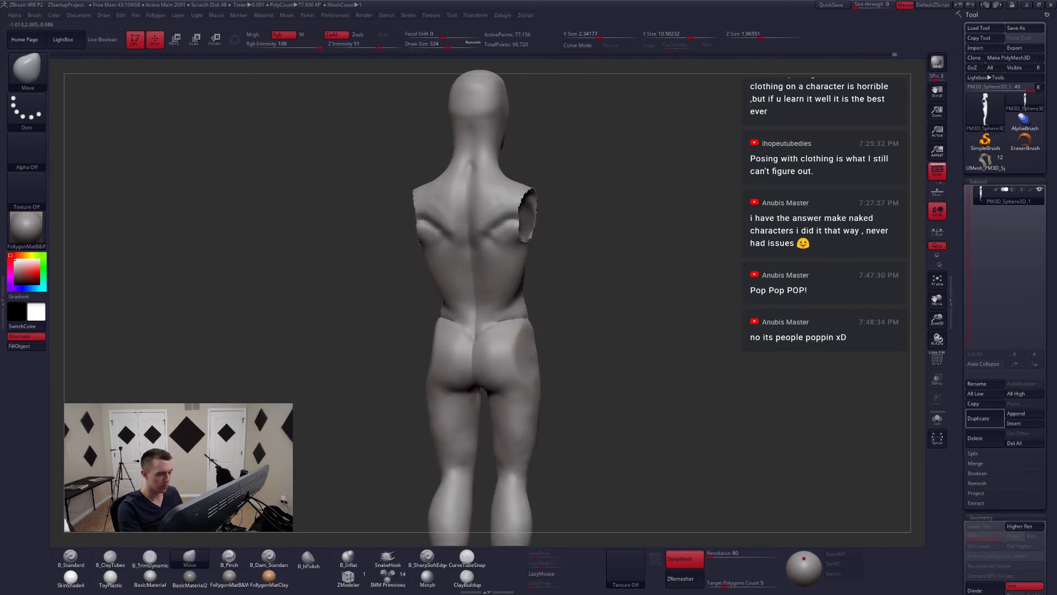
right_drag(532, 358, 473, 364)
key(space)
drag(538, 366, 528, 366)
right_drag(555, 361, 557, 353)
- Build up the front and outer upper thigh with the ClayTubes brush at draw size 239 and smooth the strokes
key(2)
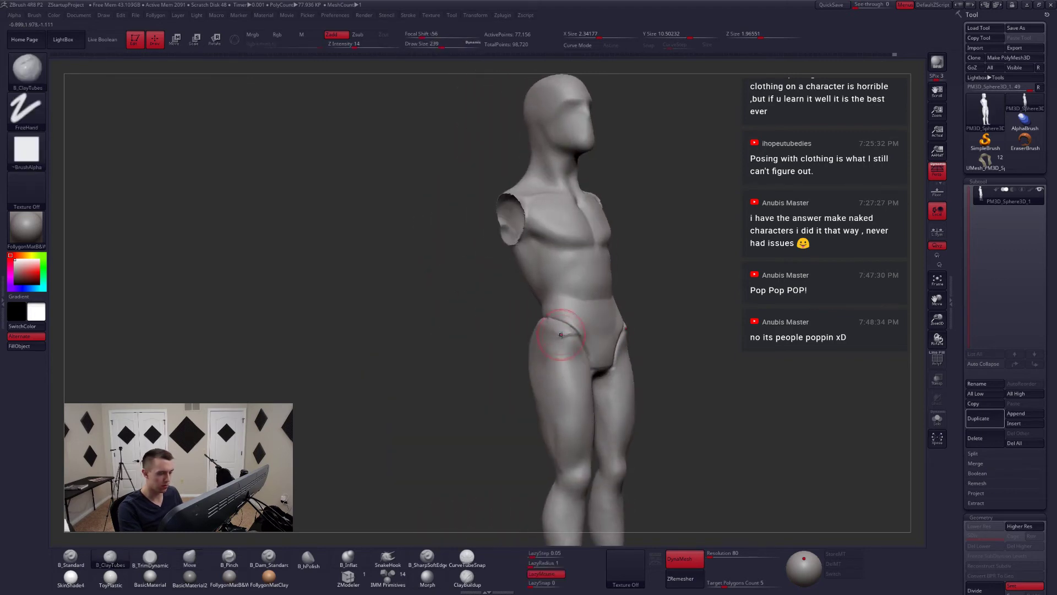
drag(564, 340, 562, 403)
mouse_move(519, 428)
mouse_down()
mouse_move(552, 427)
mouse_move(523, 387)
mouse_move(556, 383)
mouse_move(562, 318)
mouse_up()
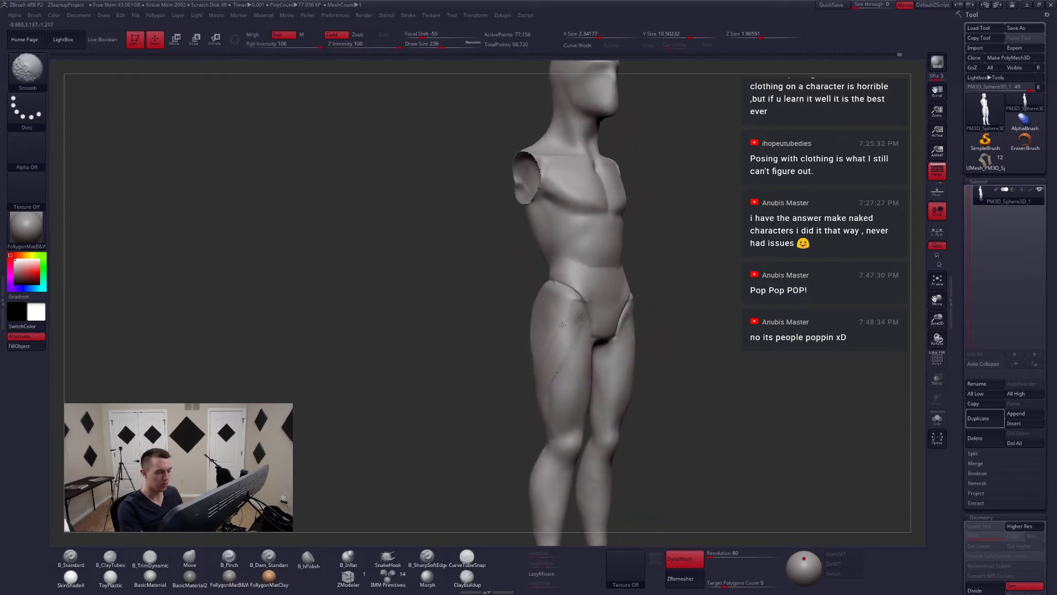
mouse_move(582, 397)
shift+right_down()
mouse_move(566, 401)
mouse_move(529, 373)
mouse_move(570, 362)
shift+right_up()
- Tighten the pelvic lines and groin crease with the Pinch brush at draw sizes of 239 and 182
key(5)
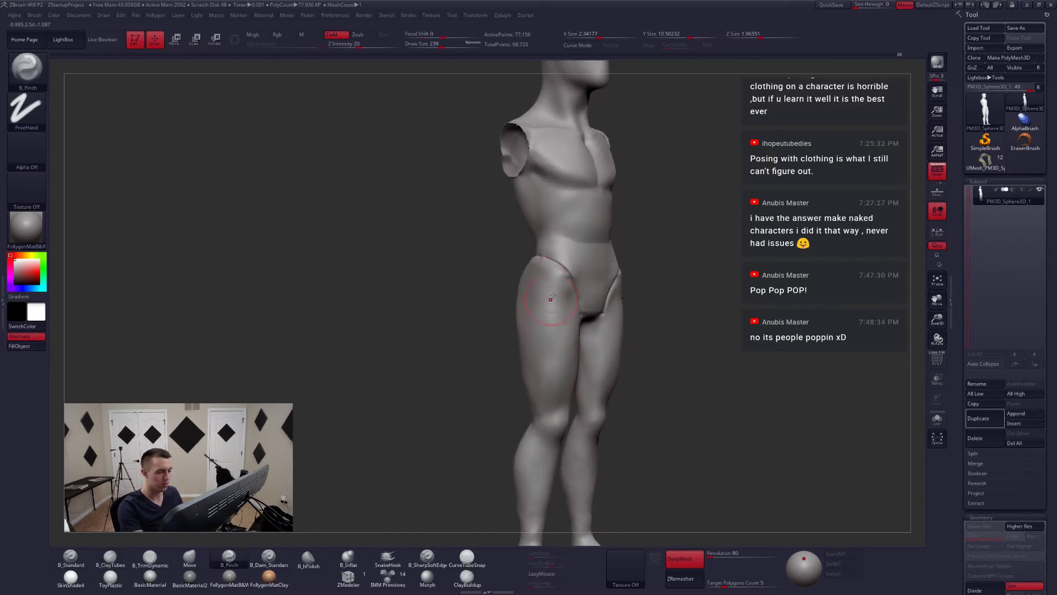
right_drag(537, 398, 542, 329)
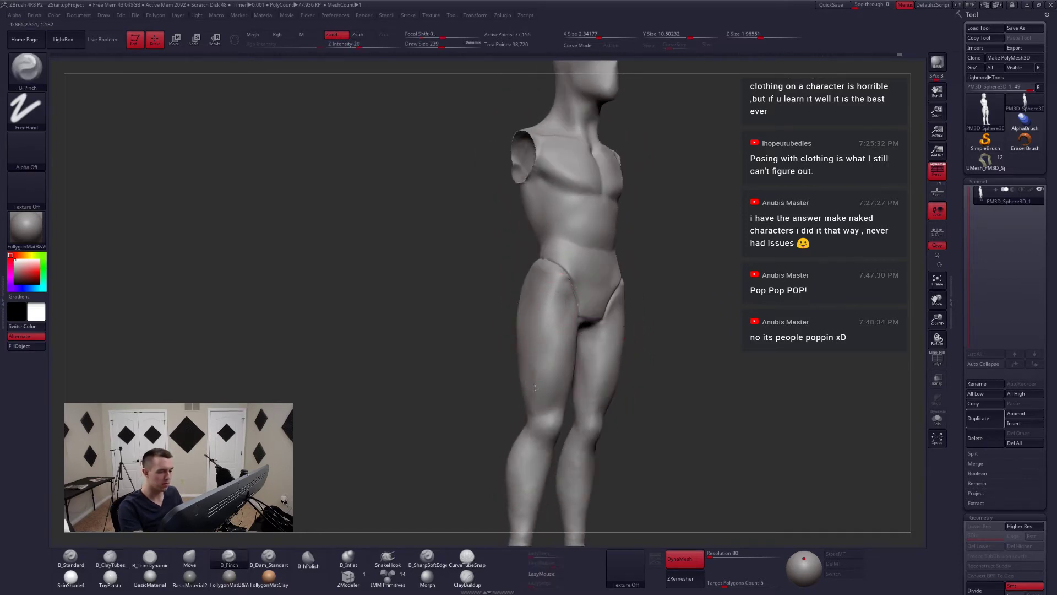
drag(535, 387, 641, 408)
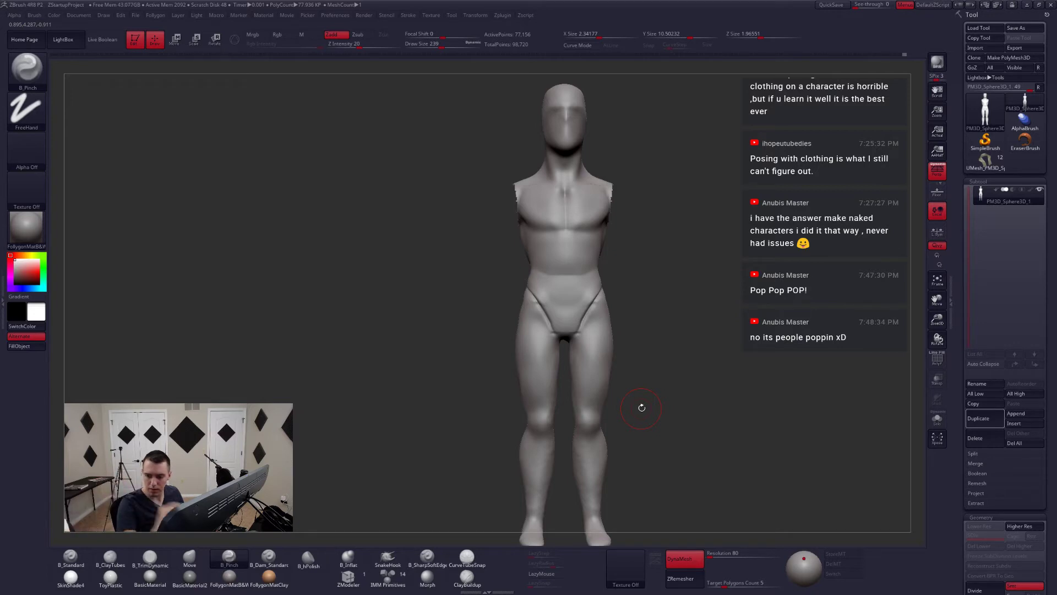
mouse_move(547, 361)
right_down()
mouse_move(644, 365)
mouse_move(578, 376)
mouse_move(573, 360)
mouse_move(552, 361)
mouse_move(577, 370)
mouse_move(574, 360)
mouse_move(572, 371)
mouse_move(553, 357)
mouse_move(545, 364)
mouse_move(574, 371)
right_up()
key(6)
key(space)
click(573, 361)
key(5)
key(space)
drag(574, 371, 570, 371)
- Mask the buttocks and lower back from behind with a lasso
mouse_move(570, 371)
right_down()
mouse_move(568, 384)
mouse_move(585, 389)
mouse_move(585, 359)
mouse_move(633, 352)
right_up()
key(shift)
key(ctrl)
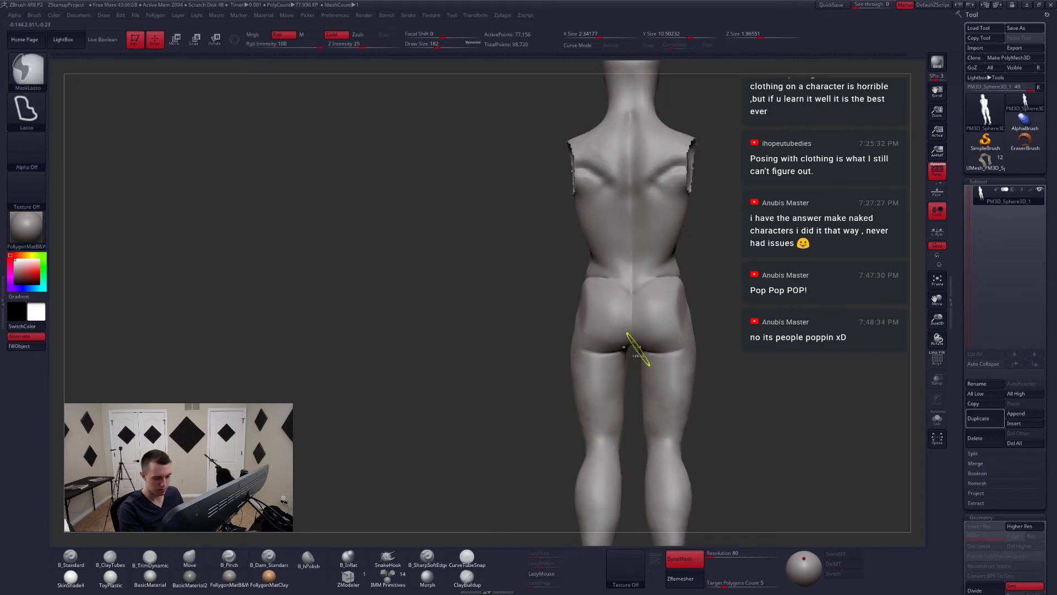
mouse_move(694, 344)
ctrl+mouse_down()
mouse_move(668, 255)
mouse_move(634, 254)
ctrl+mouse_up()
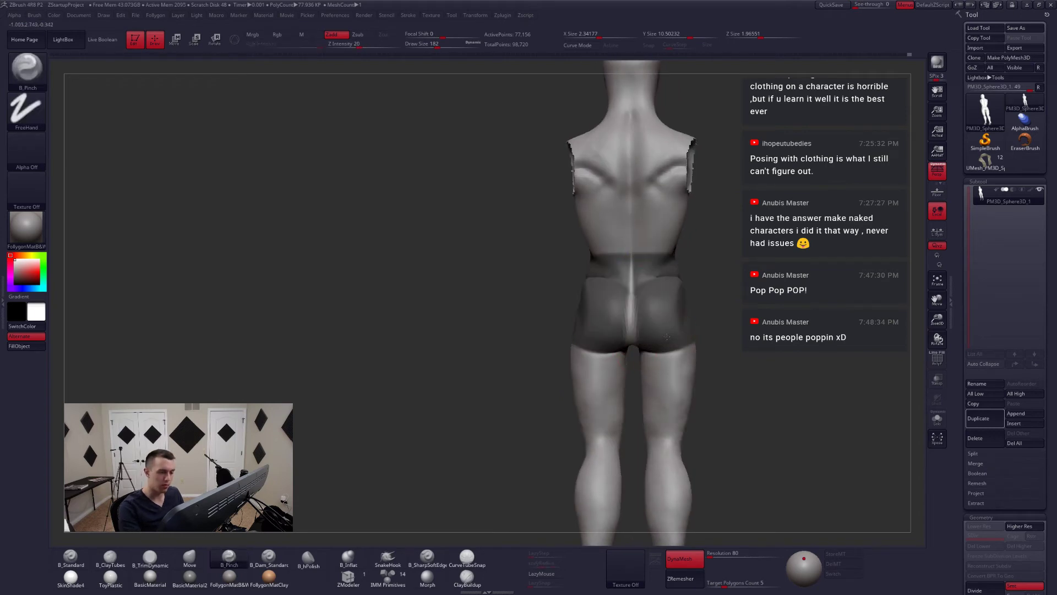
mouse_move(661, 337)
alt+right_down()
mouse_move(618, 335)
mouse_move(653, 347)
mouse_move(641, 341)
alt+right_up()
- Adjust the upper thighs below the masked buttocks with the Move brush at draw size 318, and clear the mask
key(b)
key(m)
key(v)
key(space)
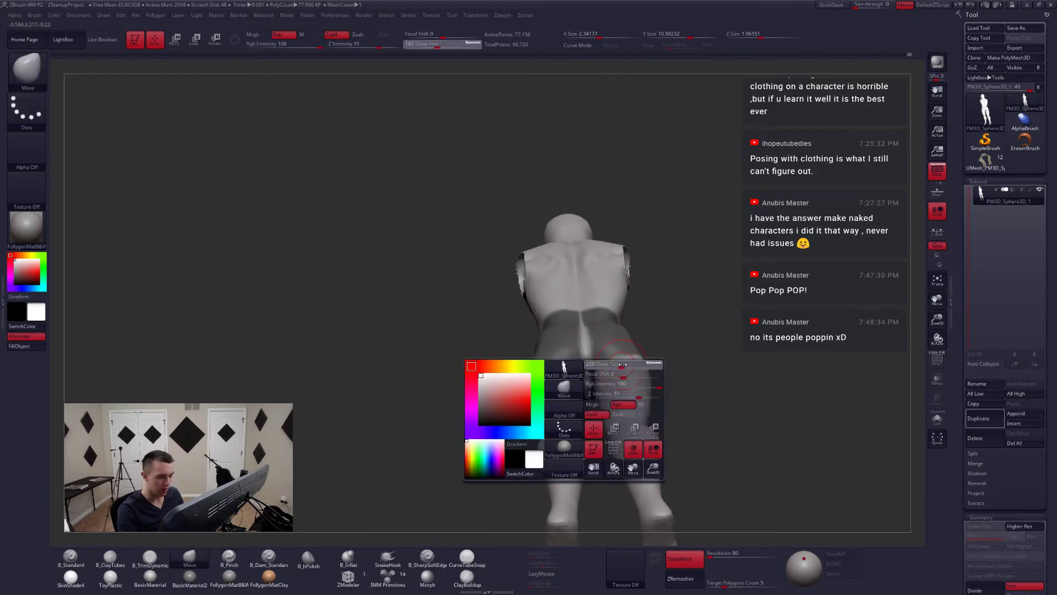
click(623, 402)
mouse_move(622, 378)
right_down()
mouse_move(622, 363)
mouse_move(611, 388)
mouse_move(617, 432)
mouse_move(601, 396)
mouse_move(612, 378)
mouse_move(582, 335)
right_up()
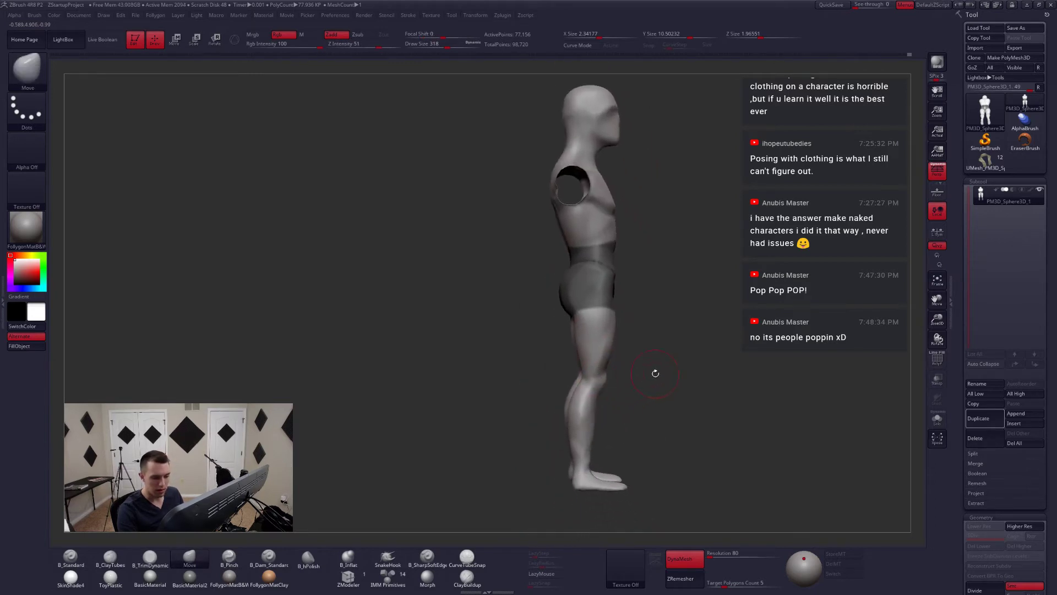
ctrl+drag(654, 371, 667, 383)
- Unhide the arms and reshape the thighs and outer hips with the Move brush at a draw size of 234
right_drag(663, 392, 649, 363)
ctrl+shift+click(648, 362)
right_drag(634, 398, 614, 397)
key(space)
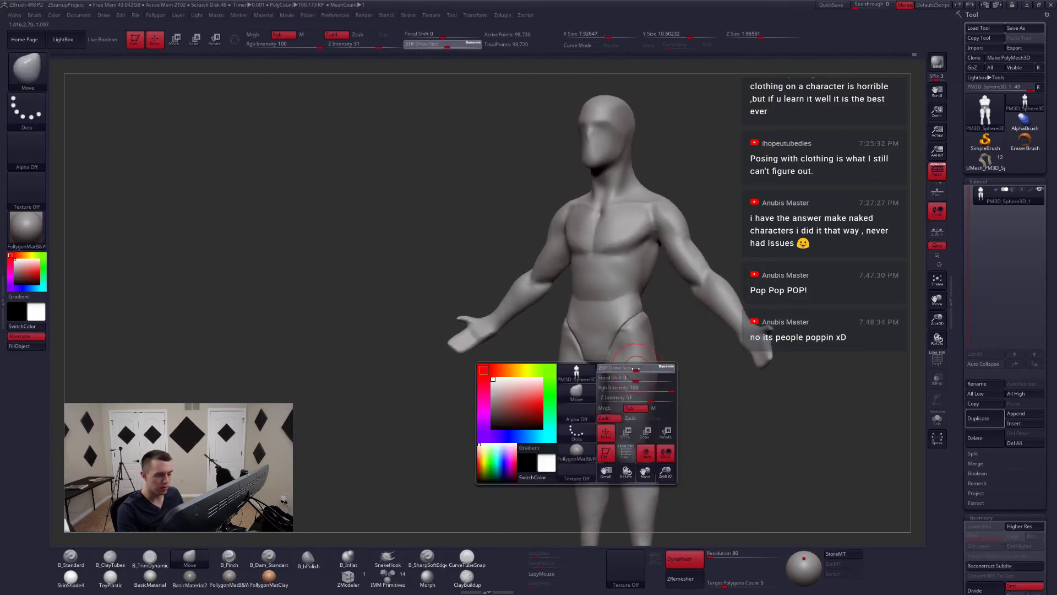
drag(642, 373, 635, 374)
right_drag(562, 393, 625, 394)
ctrl+right_drag(578, 337, 588, 374)
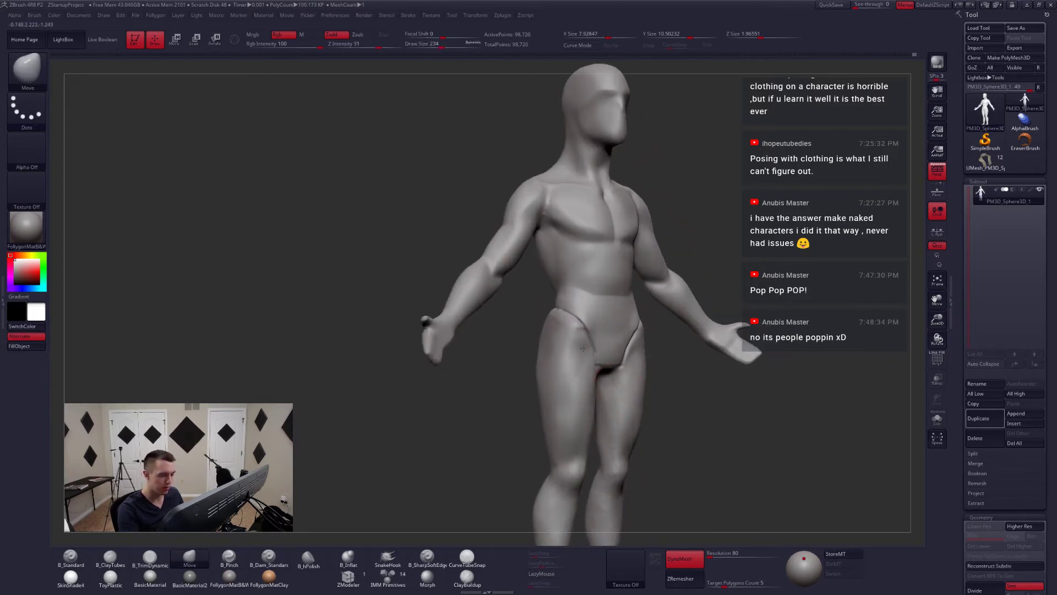
mouse_move(595, 471)
alt+right_down()
mouse_move(616, 414)
mouse_move(583, 390)
alt+right_up()
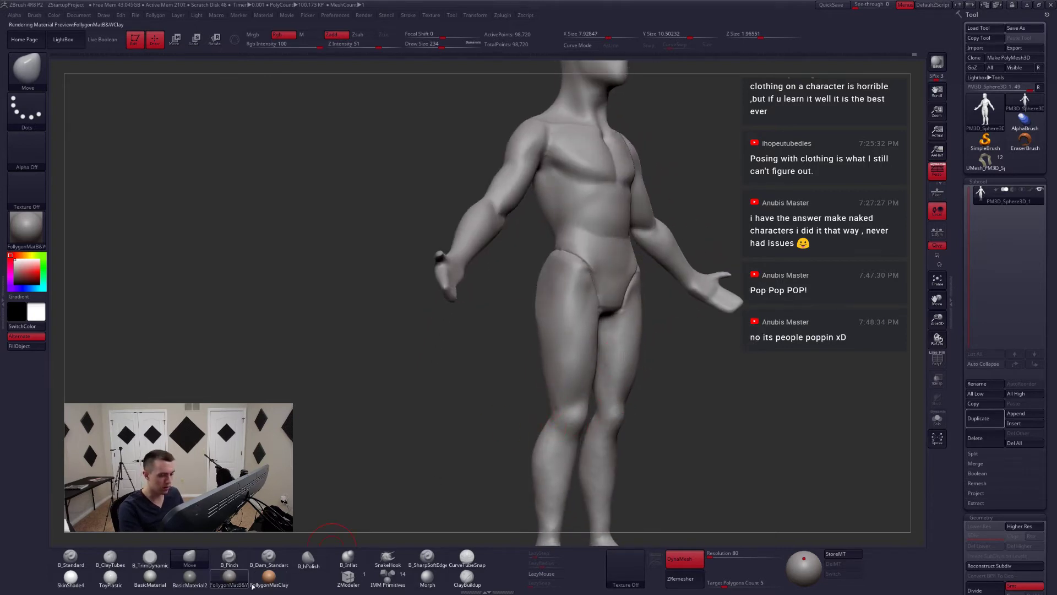
right_drag(571, 364, 557, 353)
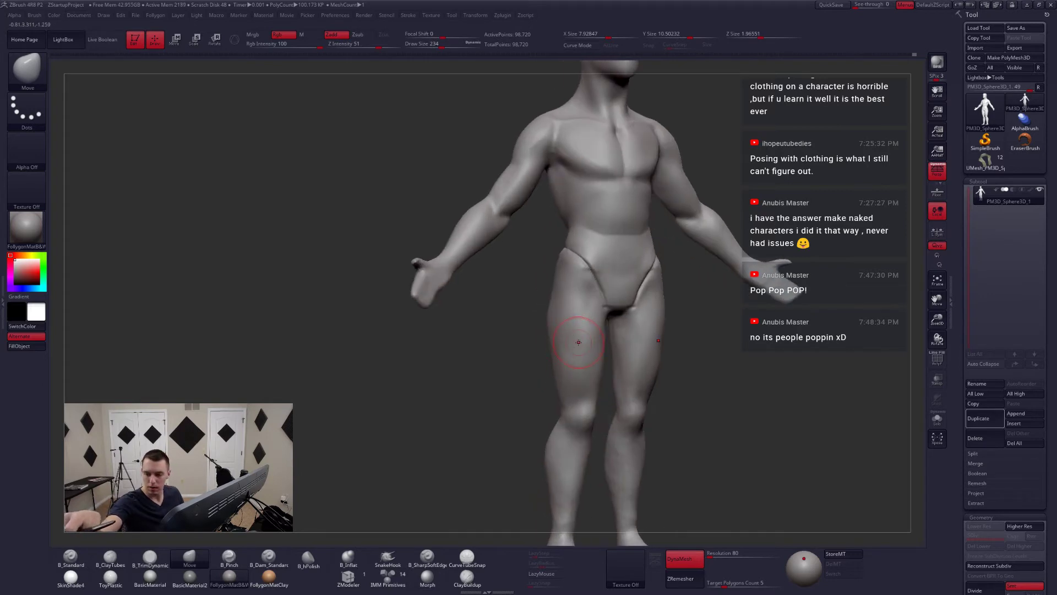
- Try to reshape the hip beside the pelvic line with the Move brush at draw size 182, and undo the stroke
right_drag(584, 361, 565, 360)
key(space)
drag(653, 302, 648, 301)
mouse_move(649, 314)
alt+right_down()
mouse_move(640, 340)
mouse_move(630, 324)
alt+right_up()
drag(641, 307, 660, 300)
key(ctrl+z)
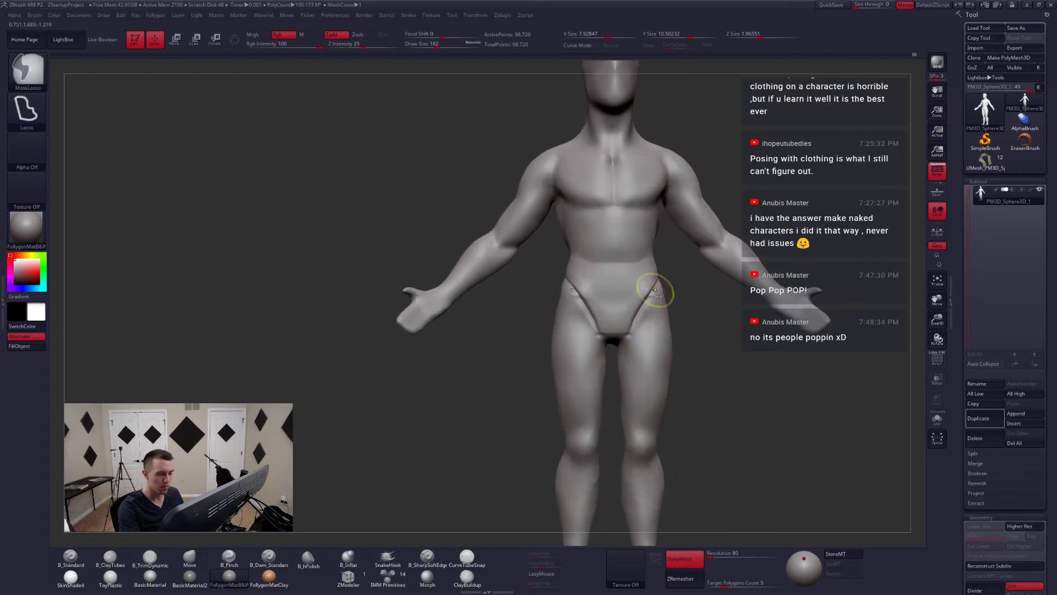
- Check the polygroups and mask everything except the upper thigh and buttock polygroup in Transpose mode
key(shift+f)
ctrl+right_drag(652, 352, 633, 325)
mouse_move(633, 325)
right_down()
mouse_move(716, 351)
mouse_move(641, 333)
mouse_move(656, 351)
mouse_move(647, 341)
right_up()
key(w)
ctrl+click(664, 331)
key(q)
- Set the masking brush to MaskPen with a draw size of 101 and invert the mask onto the upper thighs
key(shift+f)
key(space)
key(ctrl+space)
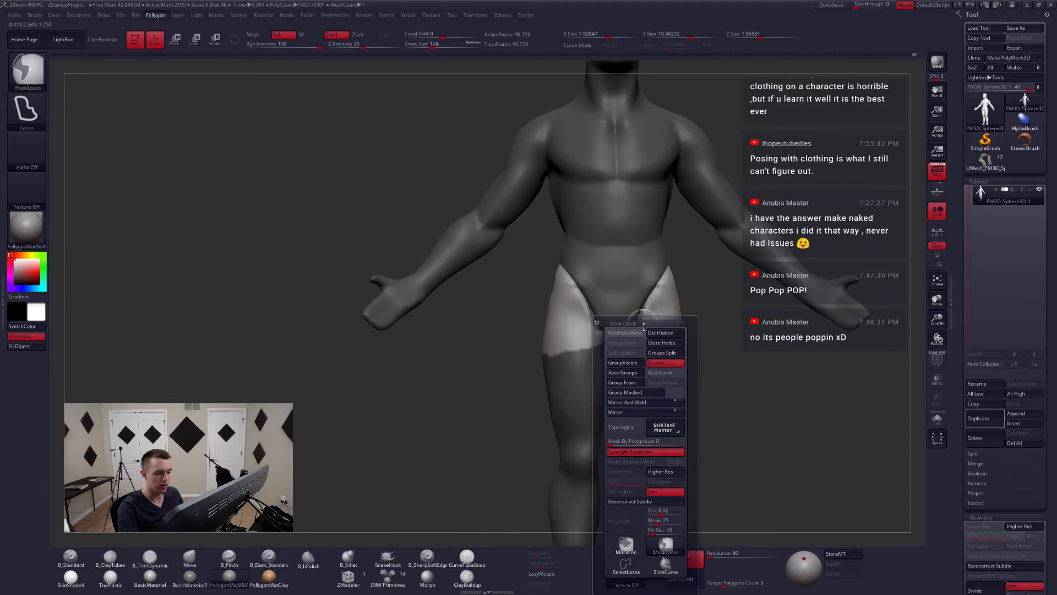
ctrl+click(626, 545)
key(space)
drag(646, 322, 646, 316)
key(ctrl+i)
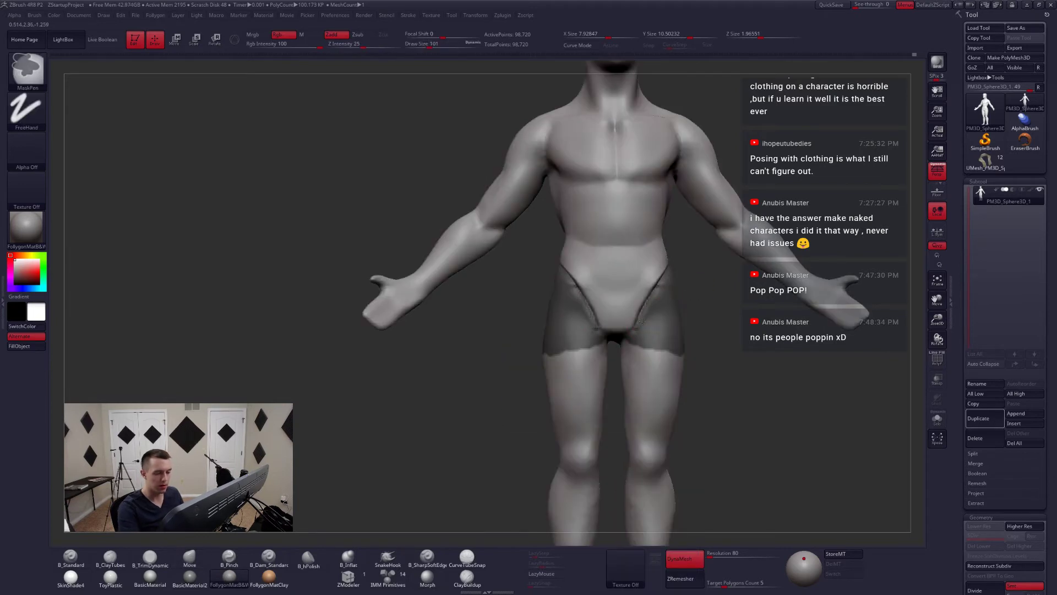
- Even out the lower edge of the upper thigh mask with MaskPen from front and back, and clear the mask
mouse_move(633, 332)
right_down()
mouse_move(694, 331)
mouse_move(654, 331)
right_up()
ctrl+drag(666, 334, 666, 325)
right_drag(666, 330, 672, 317)
ctrl+drag(666, 333, 634, 348)
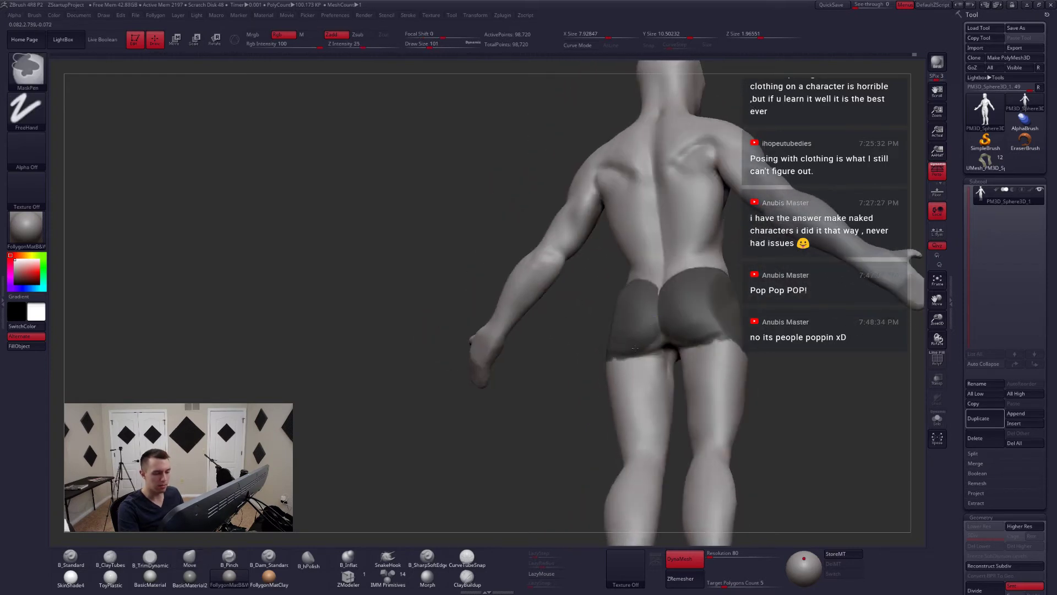
mouse_move(651, 352)
right_down()
mouse_move(647, 360)
mouse_move(670, 368)
mouse_move(673, 344)
mouse_move(648, 331)
mouse_move(582, 334)
mouse_move(619, 350)
right_up()
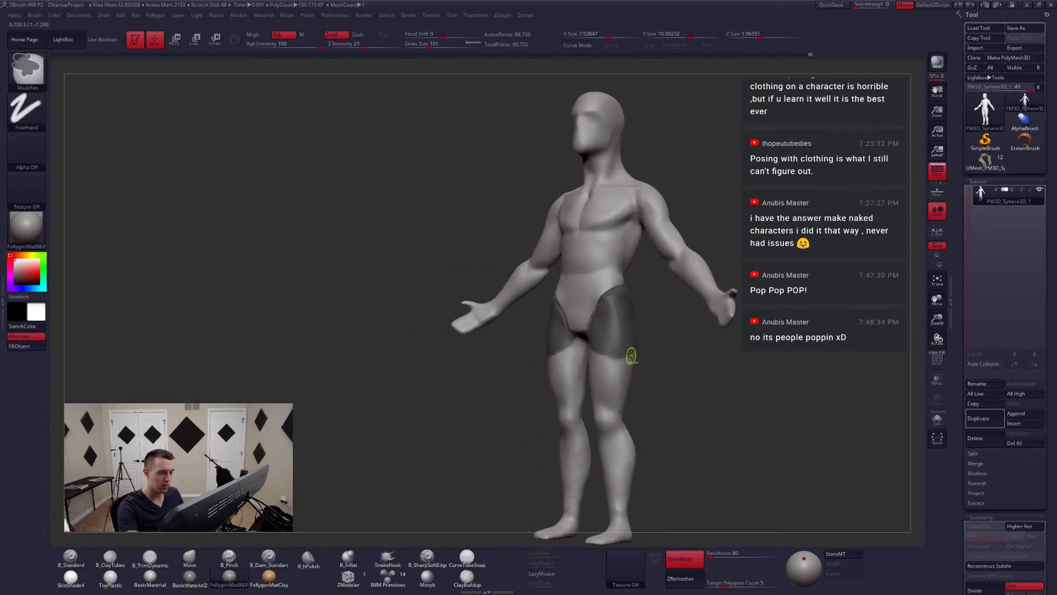
ctrl+drag(632, 355, 636, 356)
right_drag(636, 356, 630, 355)
ctrl+drag(666, 401, 668, 404)
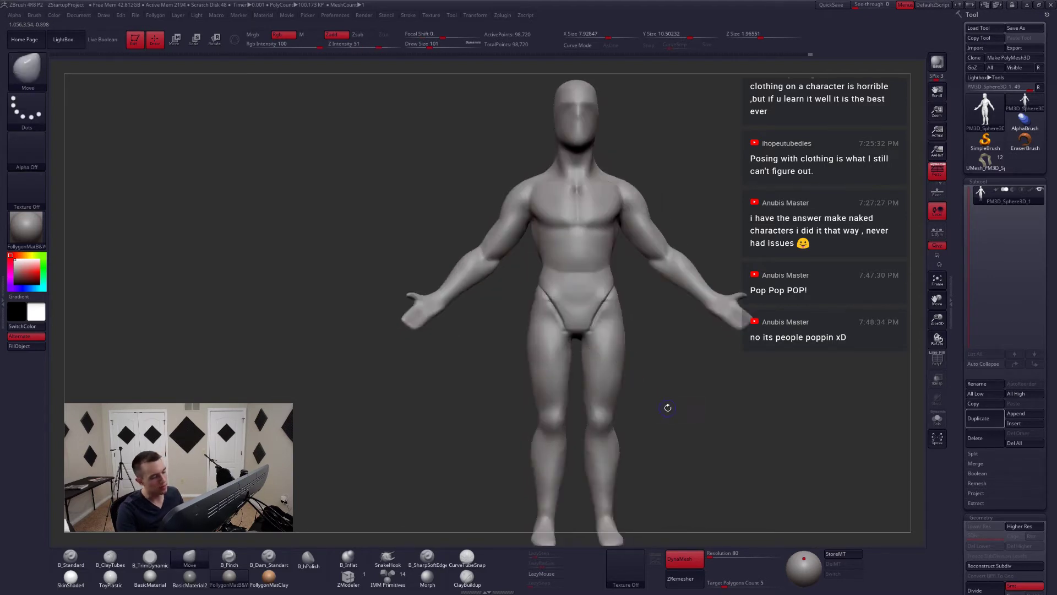
key(shift+f)
key(shift+f)
- Isolate the upper thigh and buttock polygroup by masking the rest of the body in Transpose mode
alt+right_drag(628, 394, 634, 420)
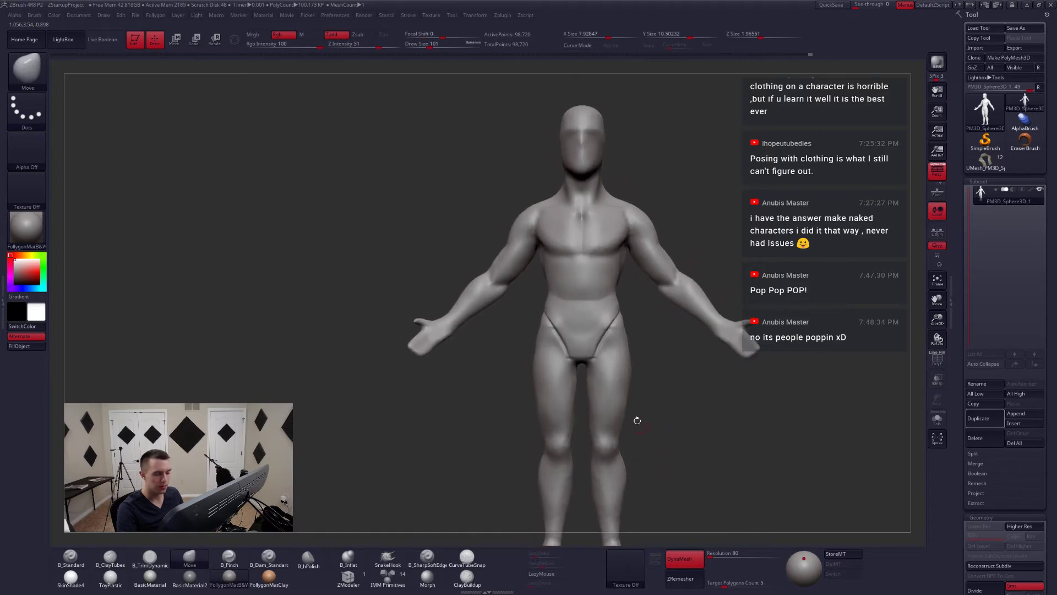
key(w)
ctrl+drag(622, 327, 621, 378)
ctrl+click(669, 355)
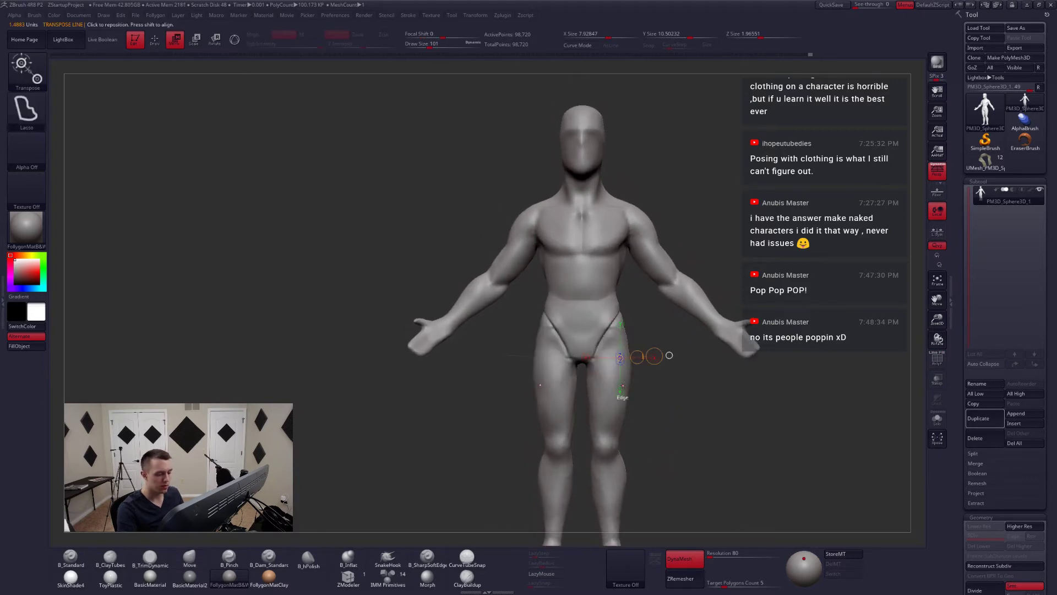
key(q)
key(w)
ctrl+click(612, 351)
key(q)
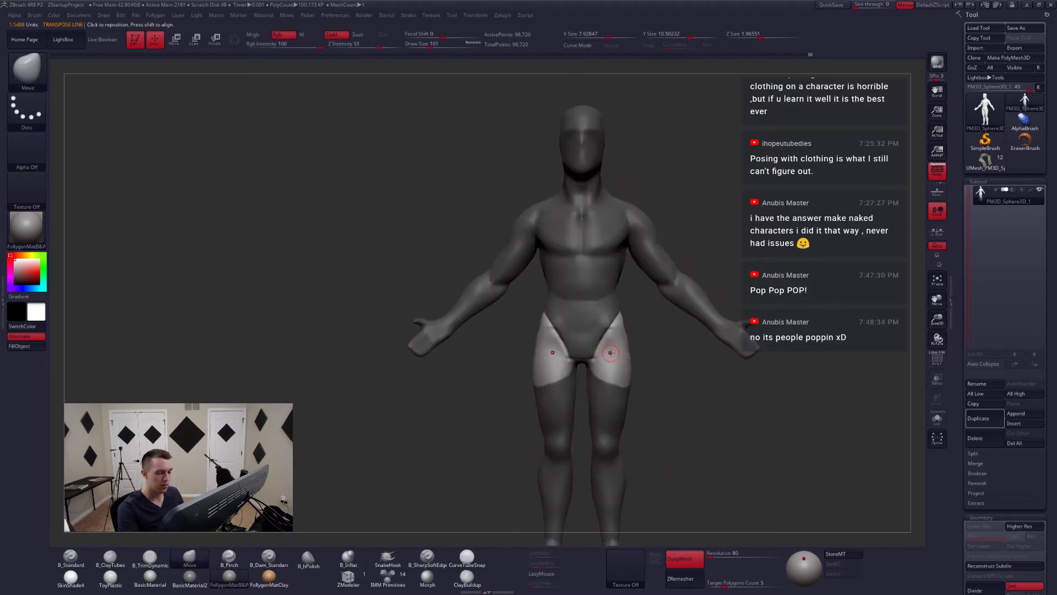
- Reshape the unmasked upper thighs around the groin with the Move brush at draw size 245, and invert the mask
key(space)
drag(612, 350, 626, 349)
right_drag(641, 350, 603, 348)
drag(604, 348, 600, 346)
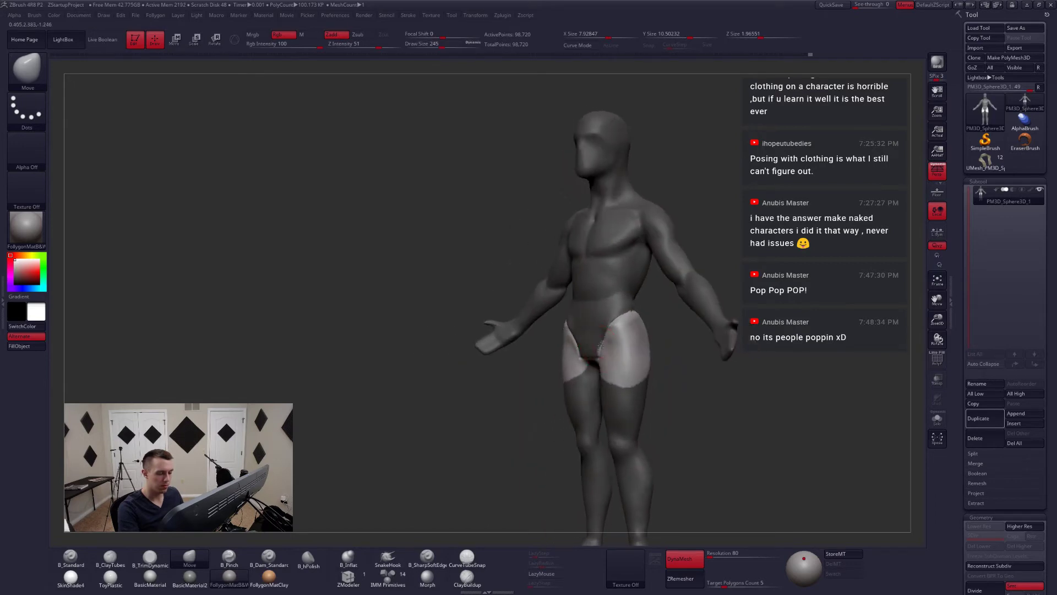
mouse_move(600, 346)
right_down()
mouse_move(624, 346)
mouse_move(603, 347)
mouse_move(612, 352)
mouse_move(598, 363)
right_up()
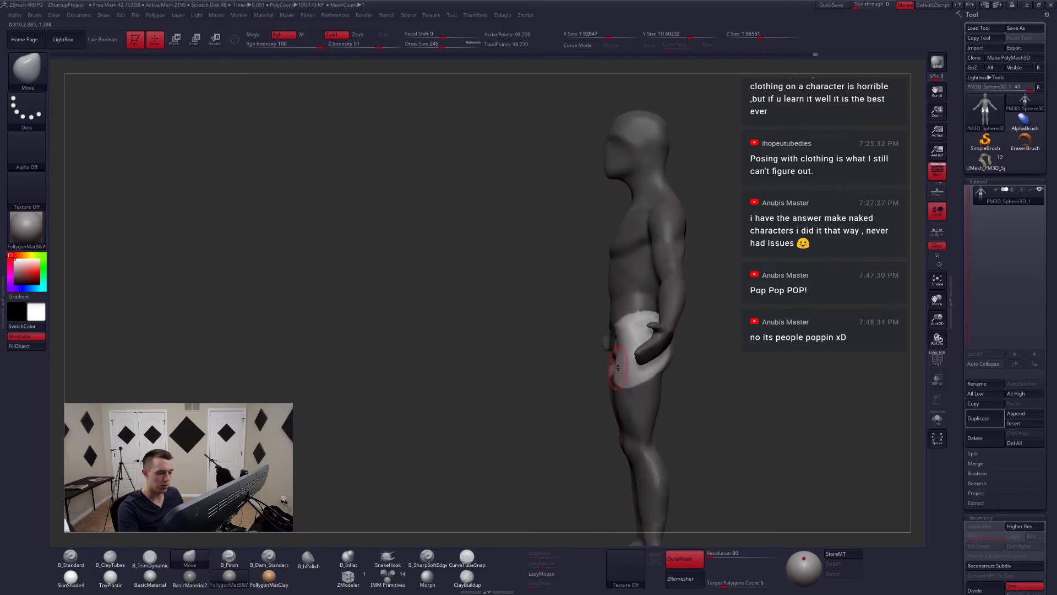
drag(617, 366, 588, 352)
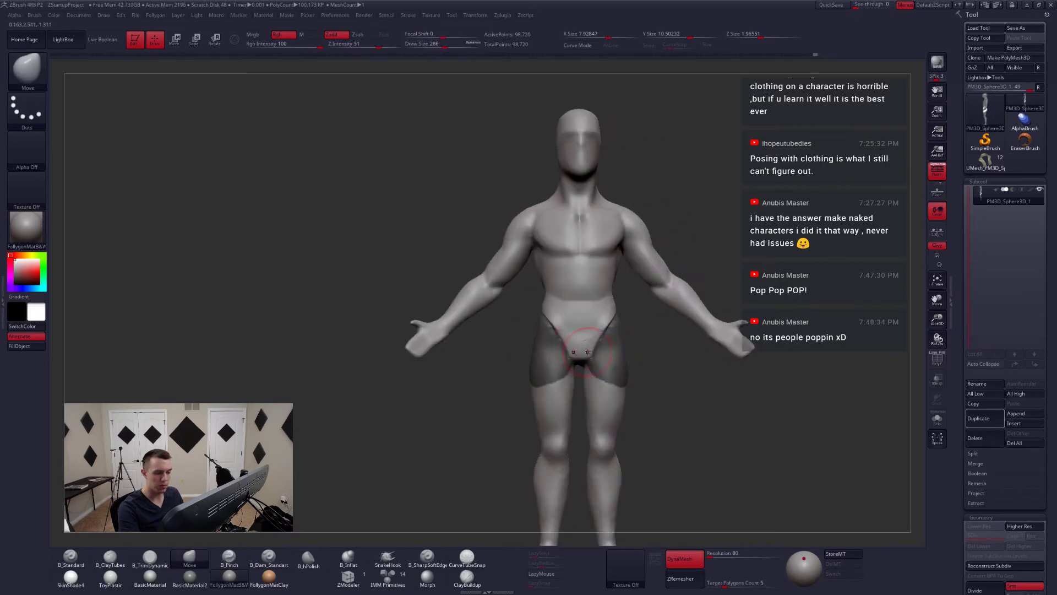
- Build up the lower abdomen and waist above the masked thighs with the ClayTubes brush at a draw size of 286
mouse_move(588, 352)
alt+right_down()
mouse_move(571, 378)
mouse_move(589, 366)
alt+right_up()
key(2)
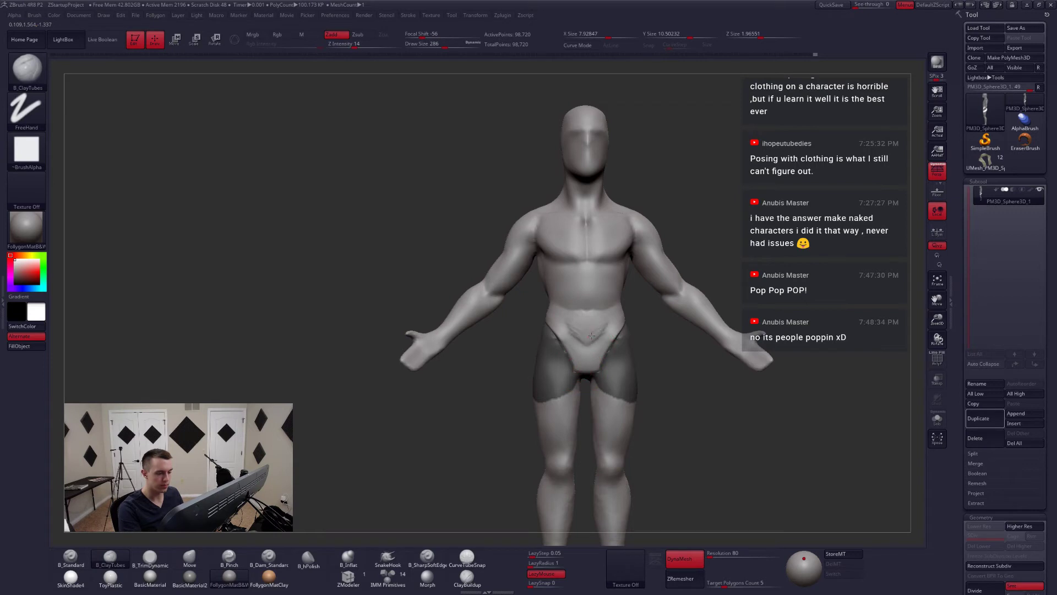
drag(600, 344, 604, 334)
mouse_move(603, 335)
alt+right_down()
mouse_move(603, 358)
mouse_move(612, 349)
alt+right_up()
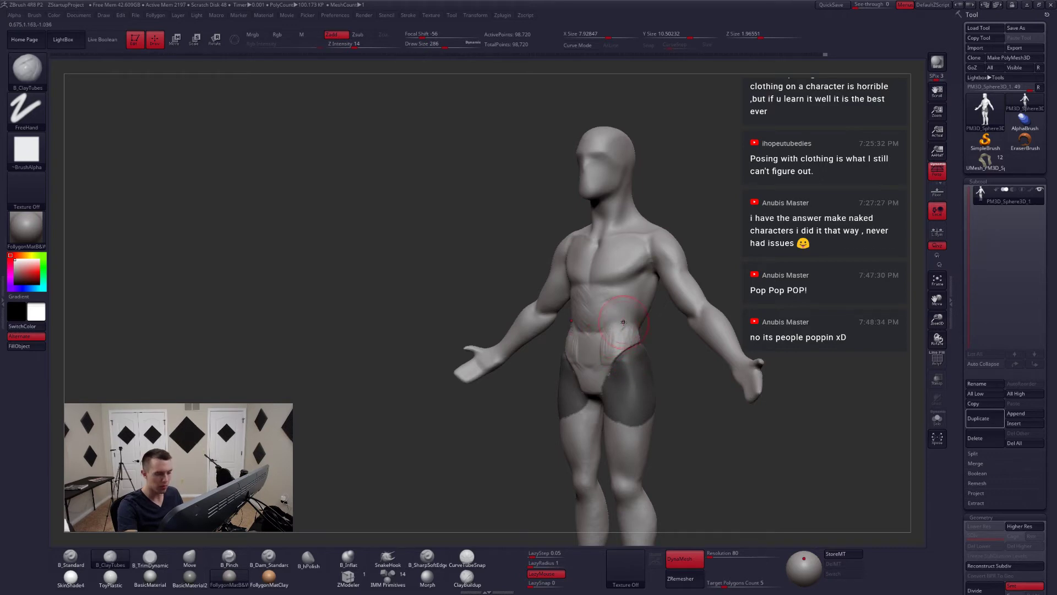
drag(668, 336, 715, 338)
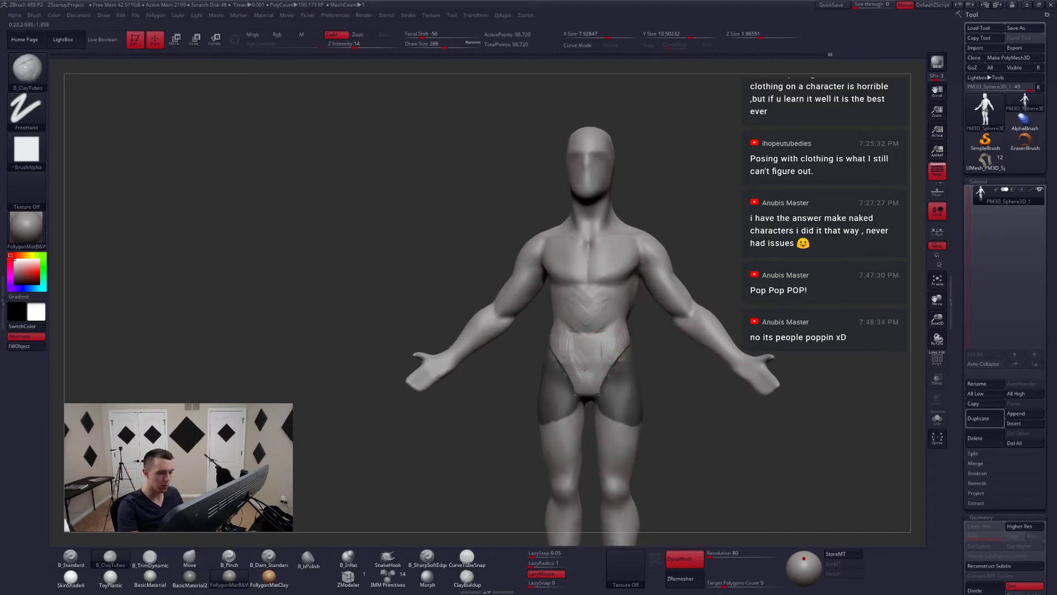
- Add more clay to the lower belly and crotch, and smooth the abdomen and waist into the torso
drag(604, 344, 601, 359)
mouse_move(682, 350)
mouse_down()
mouse_move(609, 351)
mouse_move(700, 351)
mouse_up()
shift+drag(583, 342, 622, 332)
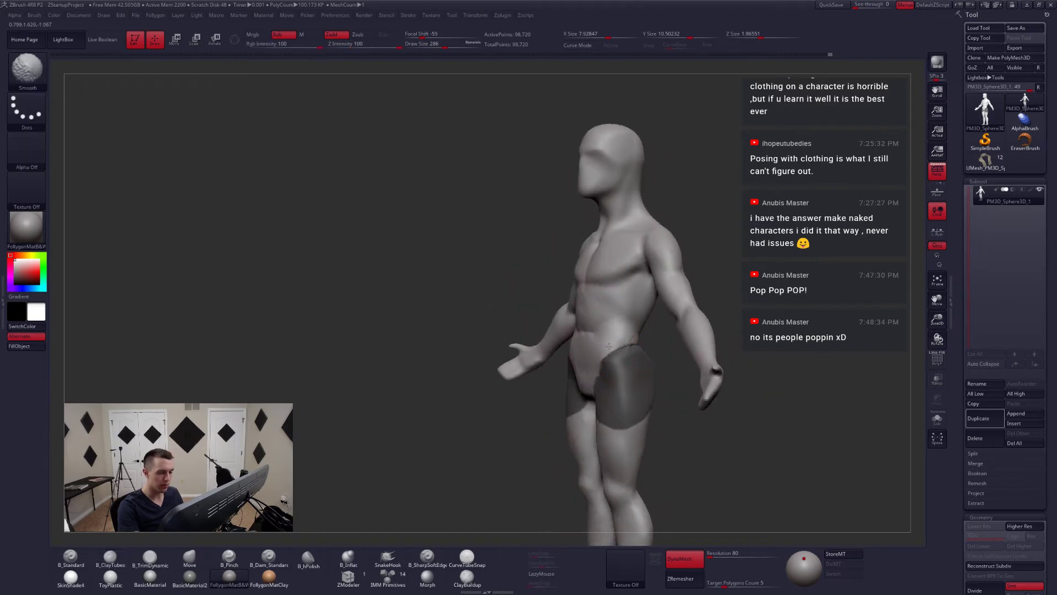
mouse_move(576, 385)
mouse_down()
mouse_move(621, 389)
mouse_move(574, 392)
mouse_up()
drag(664, 394, 650, 378)
right_drag(649, 377, 671, 387)
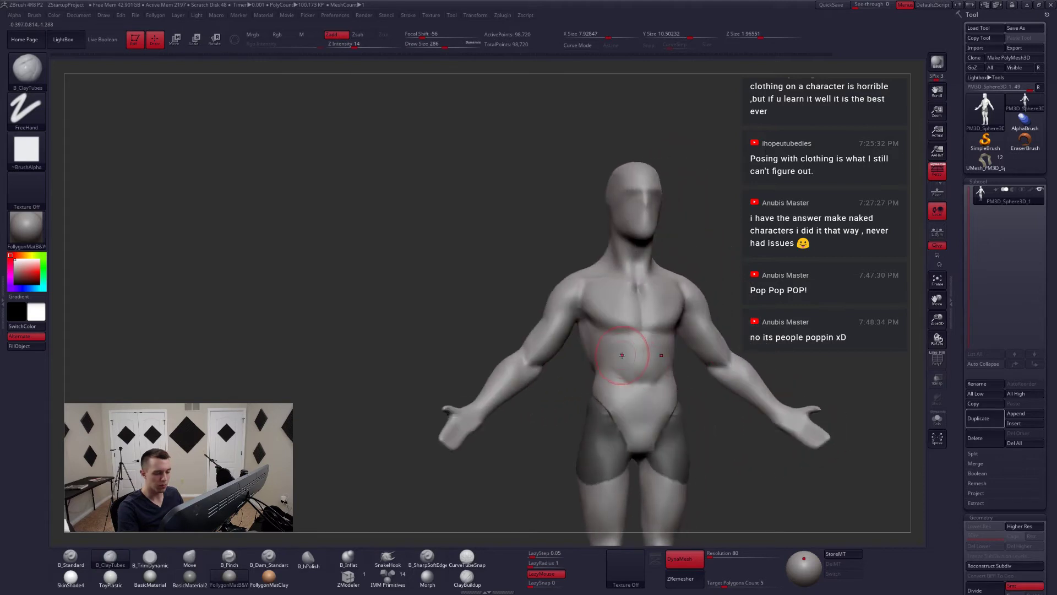
- Pinch and smooth the shoulder-blade forms across the figure's upper back
key(5)
drag(625, 345, 550, 386)
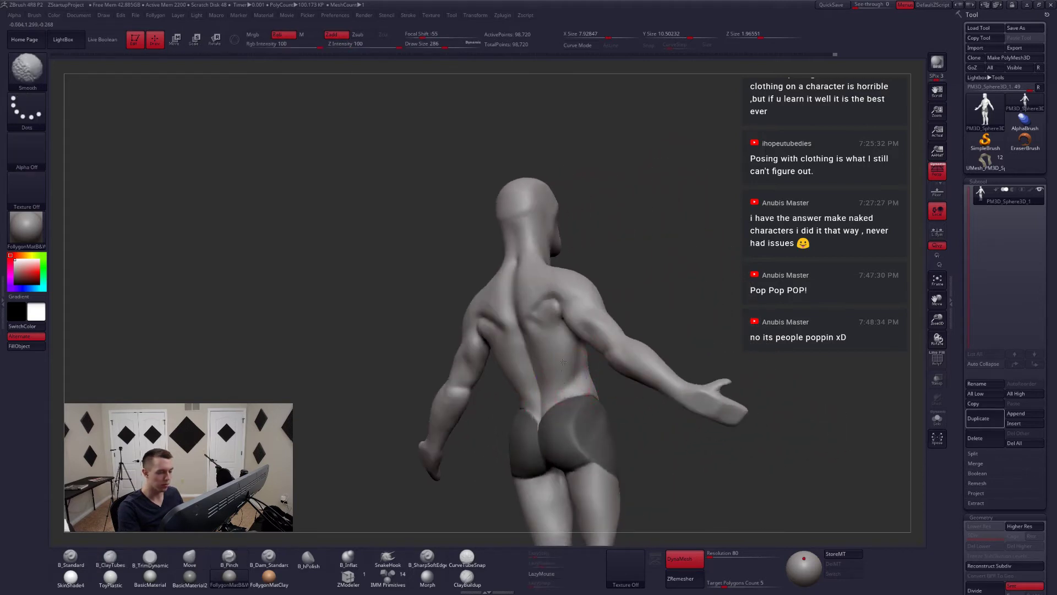
right_drag(572, 368, 539, 368)
shift+drag(568, 304, 558, 323)
right_drag(558, 322, 570, 324)
drag(531, 319, 549, 392)
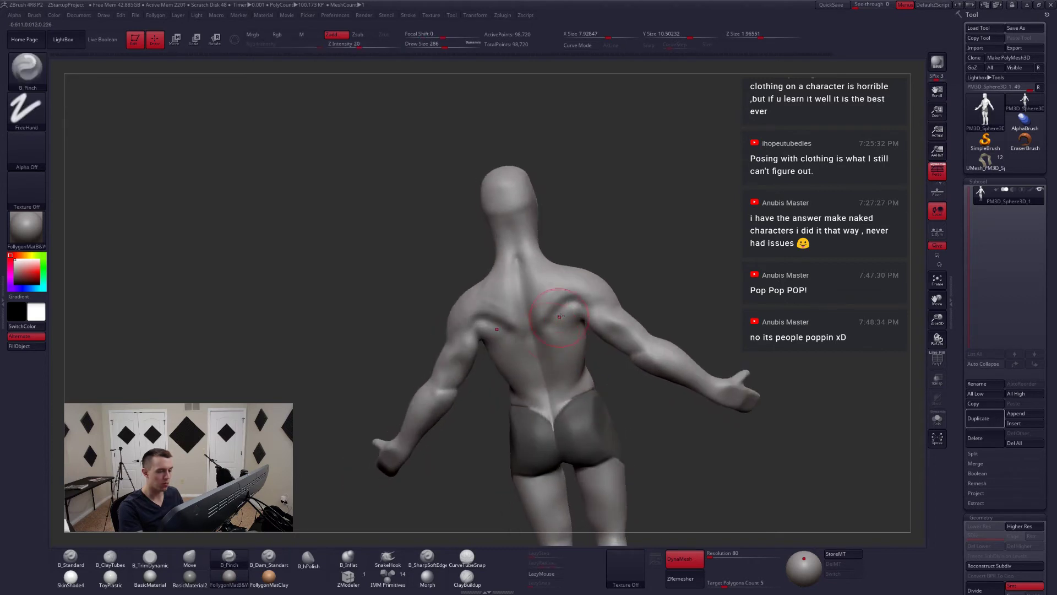
- Build up the inner shoulder-blade ridges with ClayTubes and smooth them into the mid-back
key(2)
drag(575, 286, 541, 317)
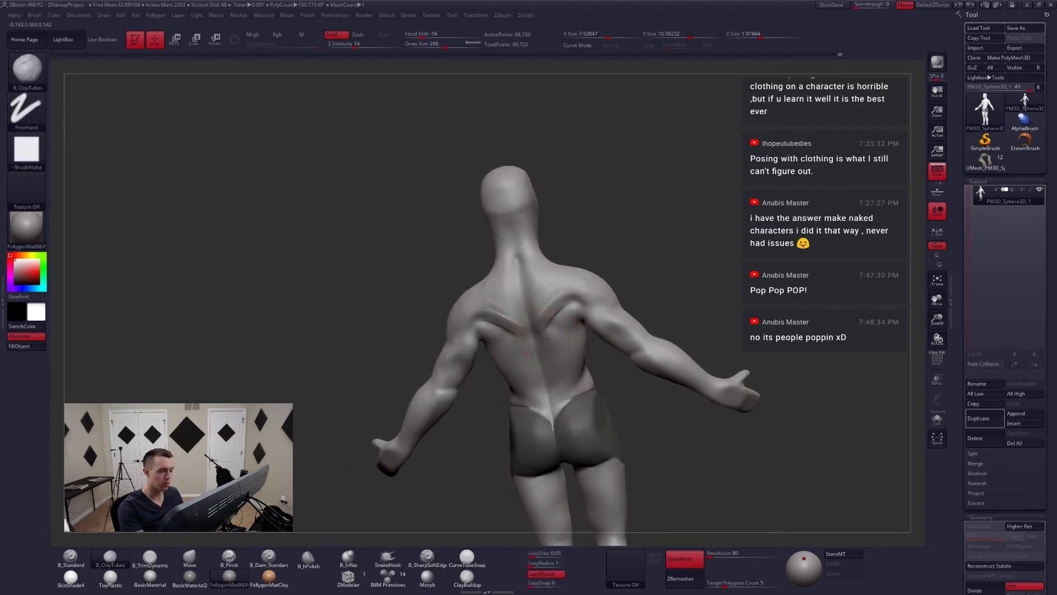
shift+right_drag(545, 339, 539, 327)
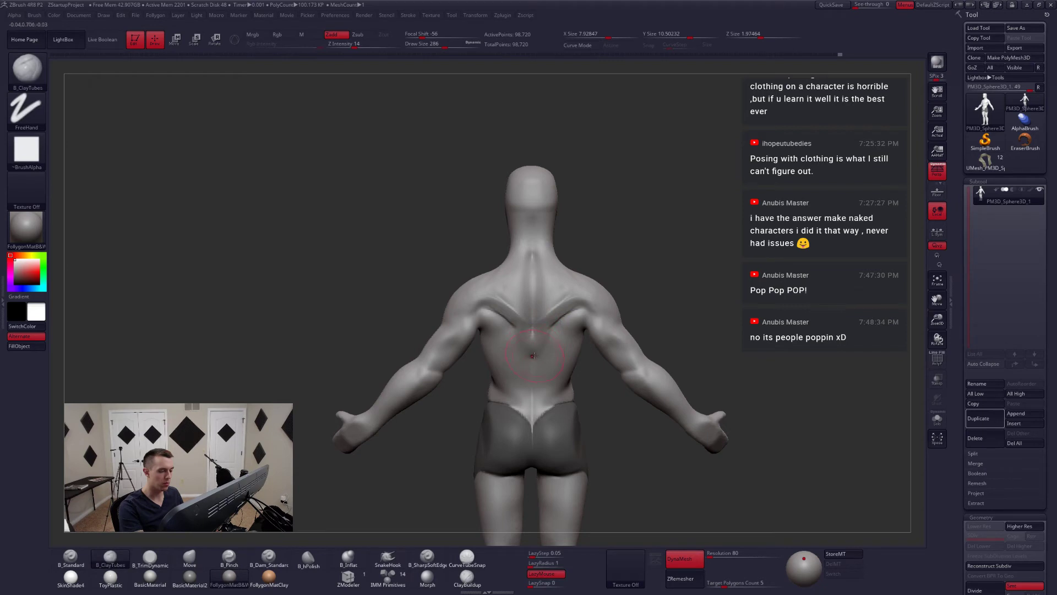
mouse_move(542, 324)
shift+mouse_down()
mouse_move(579, 319)
mouse_move(549, 320)
mouse_move(561, 310)
shift+mouse_up()
- Carve the spine groove down the middle of the back with Dam_Standard at draw size 182 and tighten it with Pinch
key(5)
key(space)
key(space)
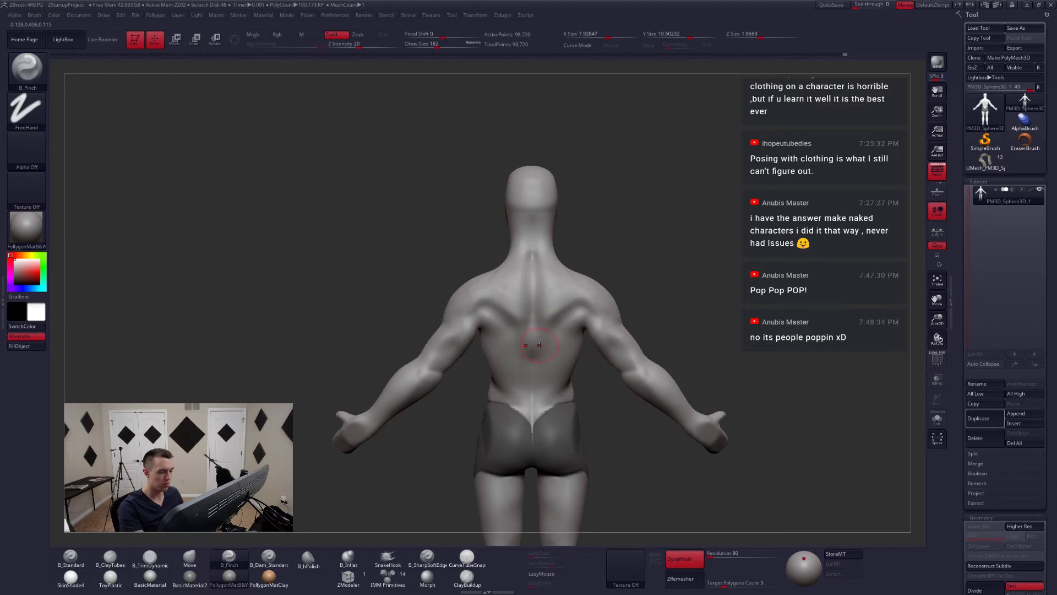
mouse_move(539, 346)
right_down()
mouse_move(558, 342)
mouse_move(532, 347)
right_up()
key(6)
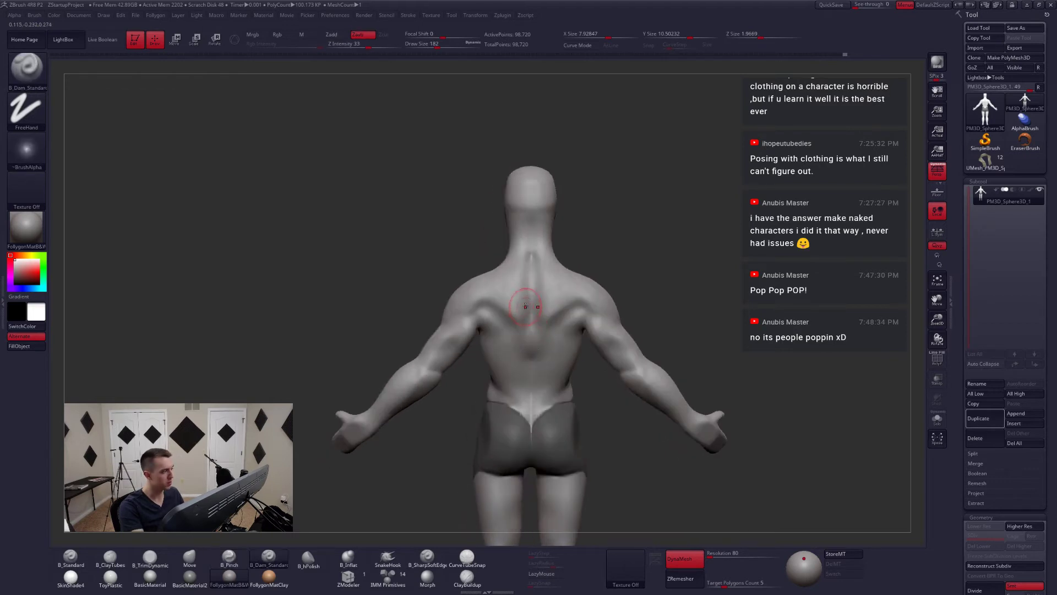
drag(532, 317, 532, 366)
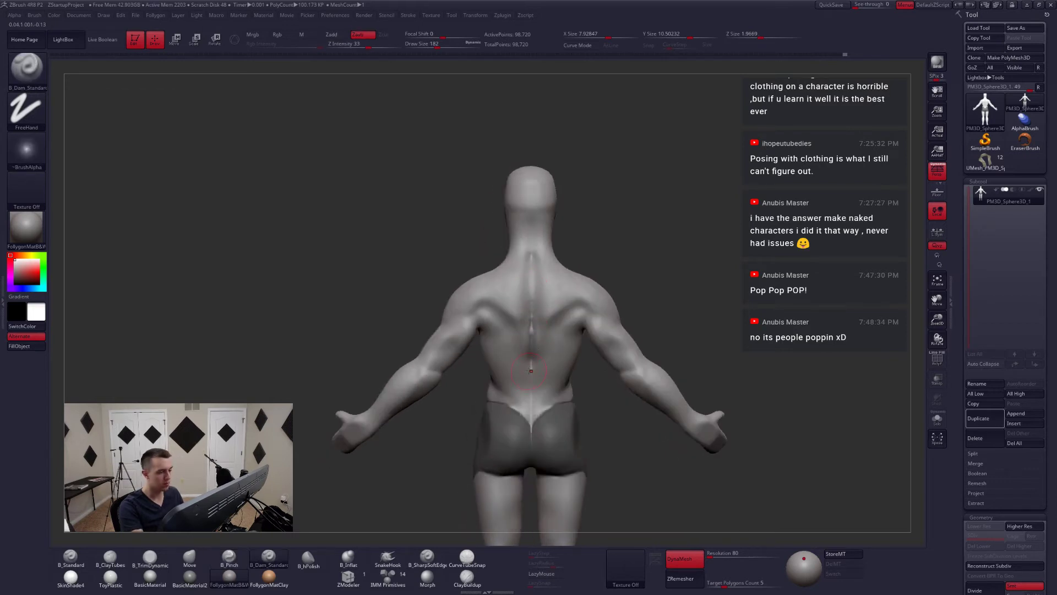
mouse_move(532, 365)
right_down()
mouse_move(555, 361)
mouse_move(532, 347)
right_up()
key(5)
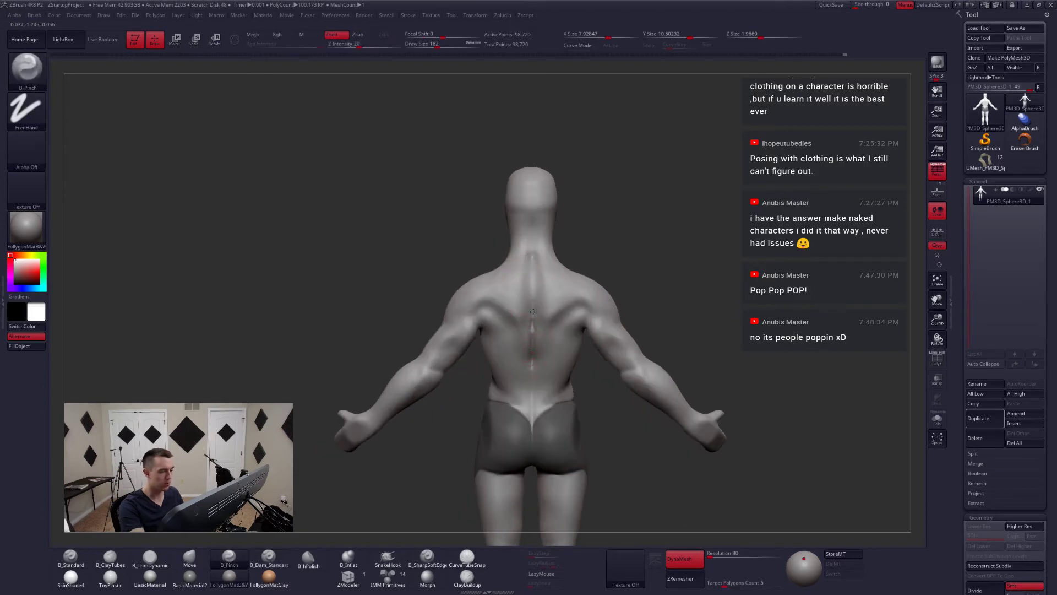
alt+drag(530, 380, 532, 410)
- Adjust the shape of the mid-back along the spine with the Move brush at draw size 217
right_drag(532, 386, 552, 377)
key(b)
key(m)
key(v)
key(space)
drag(551, 362, 553, 361)
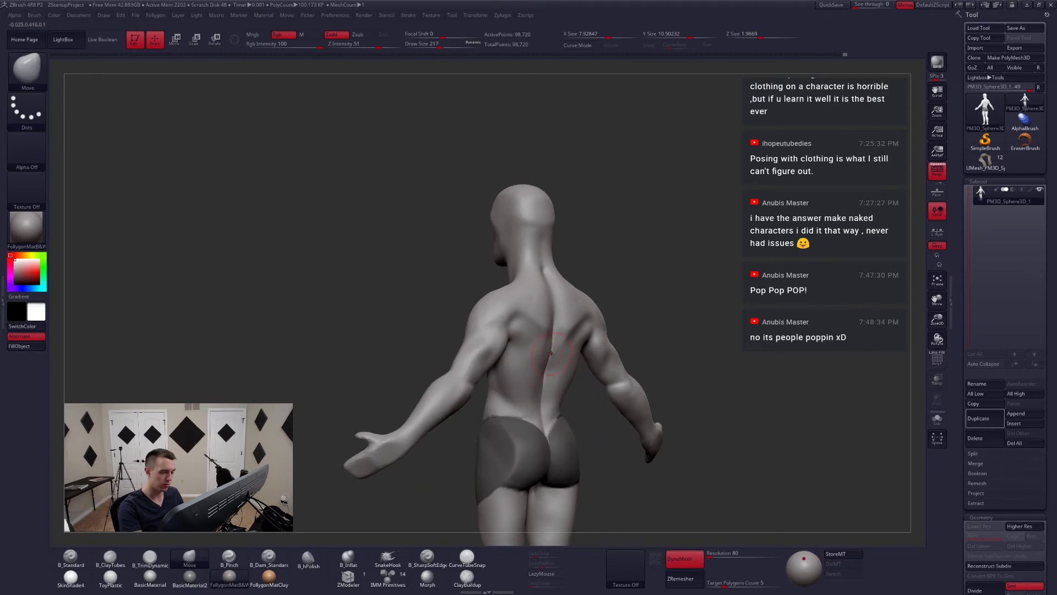
- Pinch the upper spine below the neck, reducing the draw size to 163
right_drag(551, 353, 531, 352)
key(b)
key(p)
key(i)
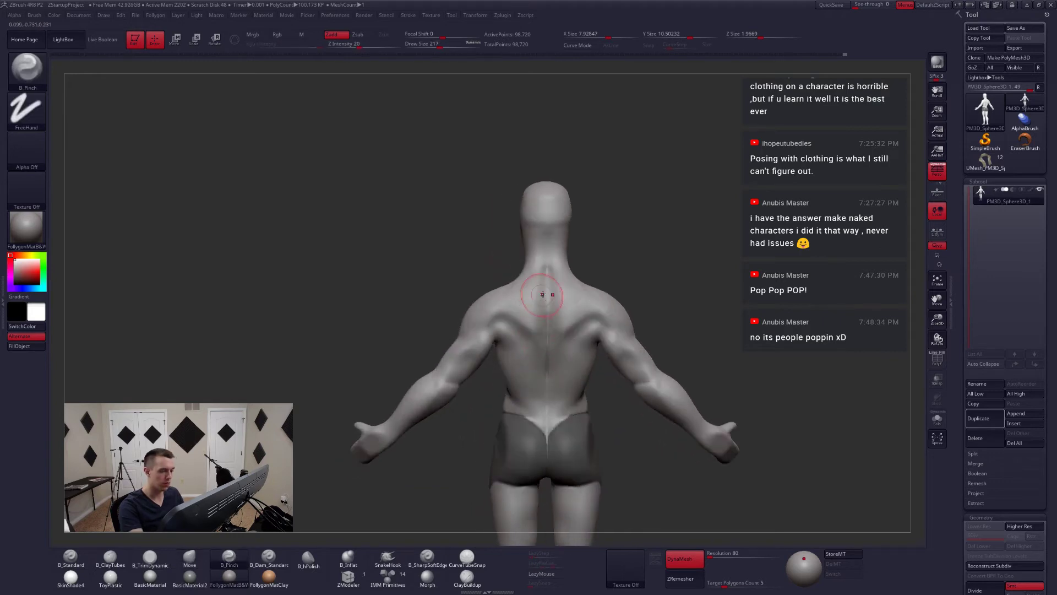
key(space)
drag(549, 295, 548, 274)
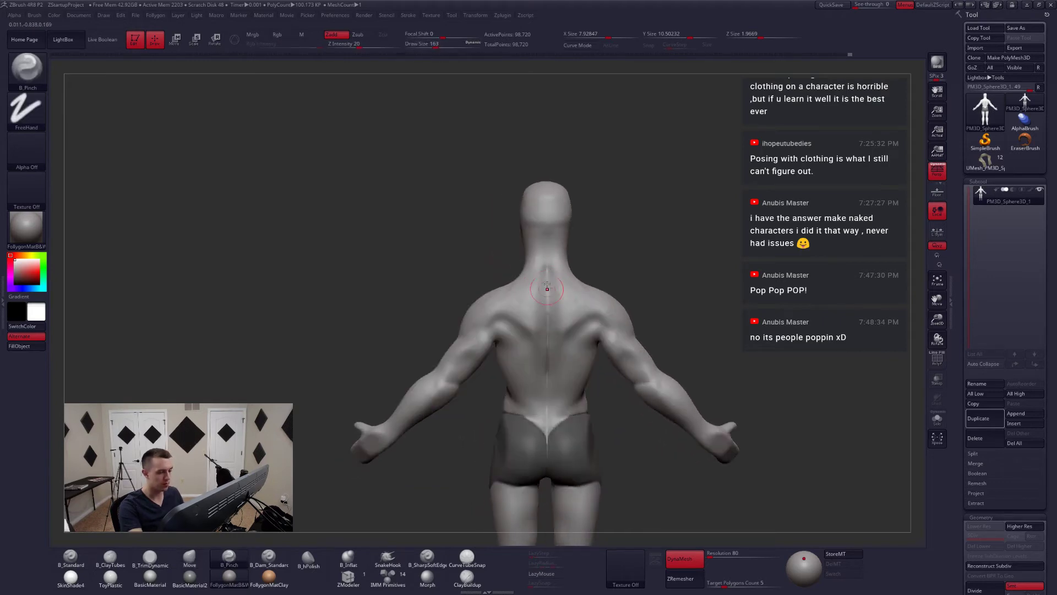
- Clear the mask on the hips and buttocks and recalculate the body's DynaMesh
mouse_move(547, 358)
right_down()
mouse_move(586, 350)
mouse_move(558, 341)
right_up()
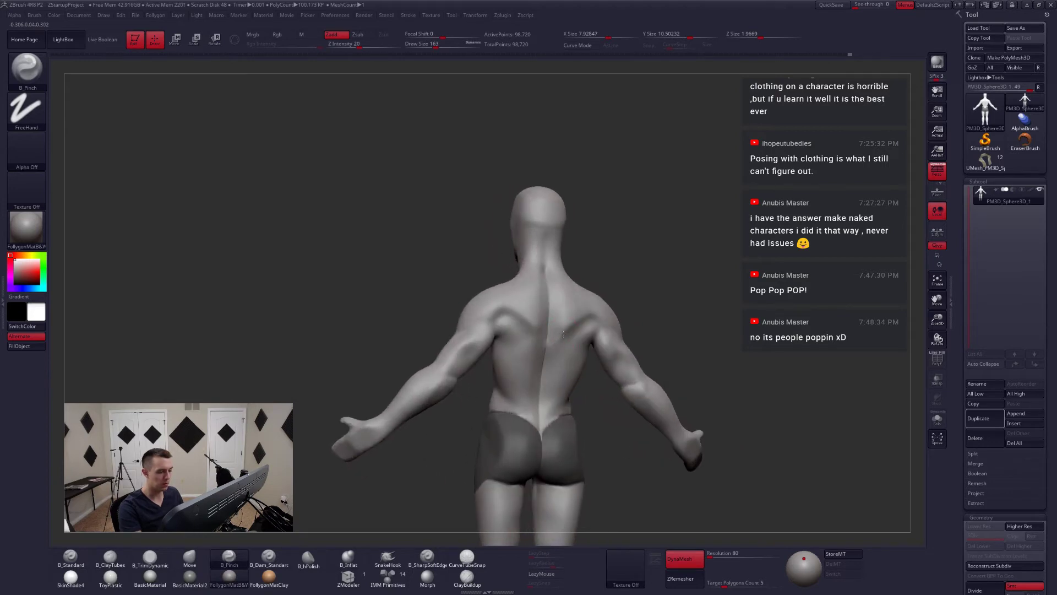
ctrl+drag(657, 290, 701, 267)
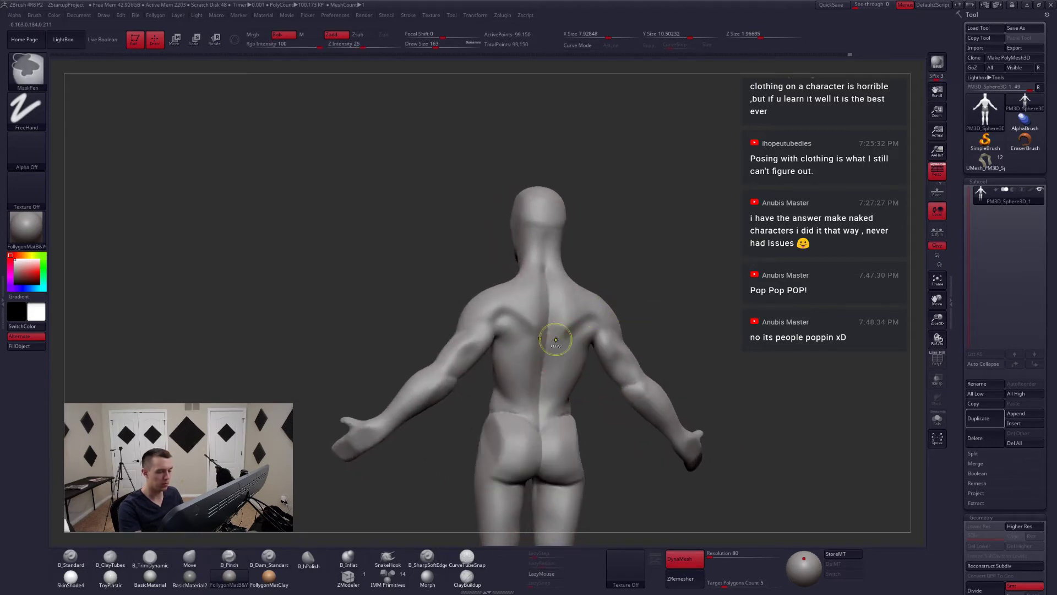
mouse_move(555, 343)
right_down()
mouse_move(592, 319)
mouse_move(574, 295)
right_up()
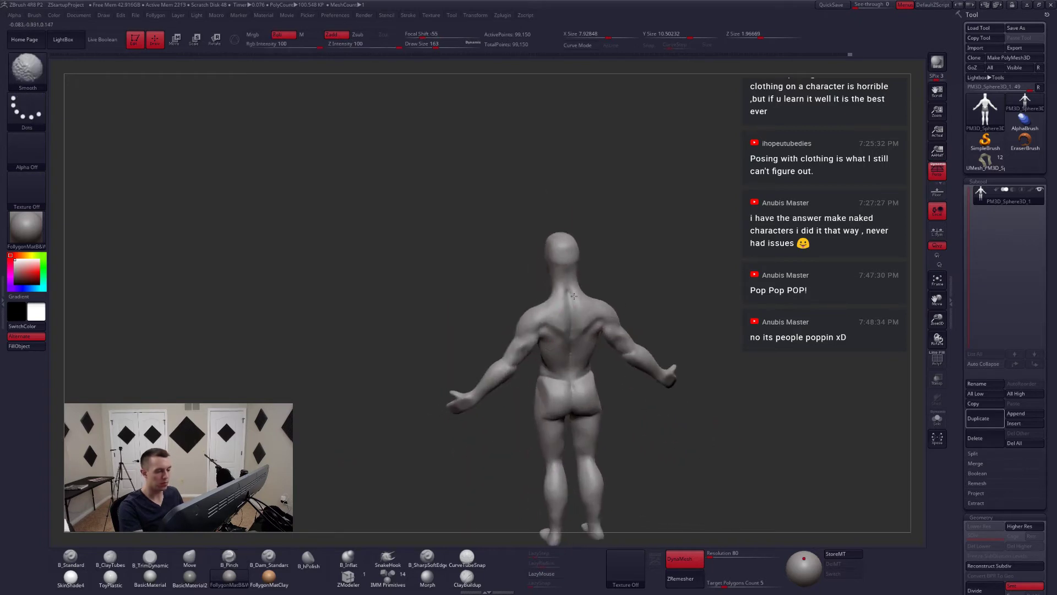
- Refine the torso silhouette with the Move brush at draw size 344
mouse_move(567, 335)
right_down()
mouse_move(632, 297)
mouse_move(578, 314)
mouse_move(561, 294)
mouse_move(608, 297)
mouse_move(572, 296)
mouse_move(650, 385)
mouse_move(777, 377)
mouse_move(642, 391)
mouse_move(589, 370)
mouse_move(571, 347)
mouse_move(588, 360)
mouse_move(584, 311)
right_up()
key(b)
key(m)
key(v)
key(space)
- Flatten the planes of the abdomen and hip with TrimDynamic at draw size 192
key(b)
key(t)
key(d)
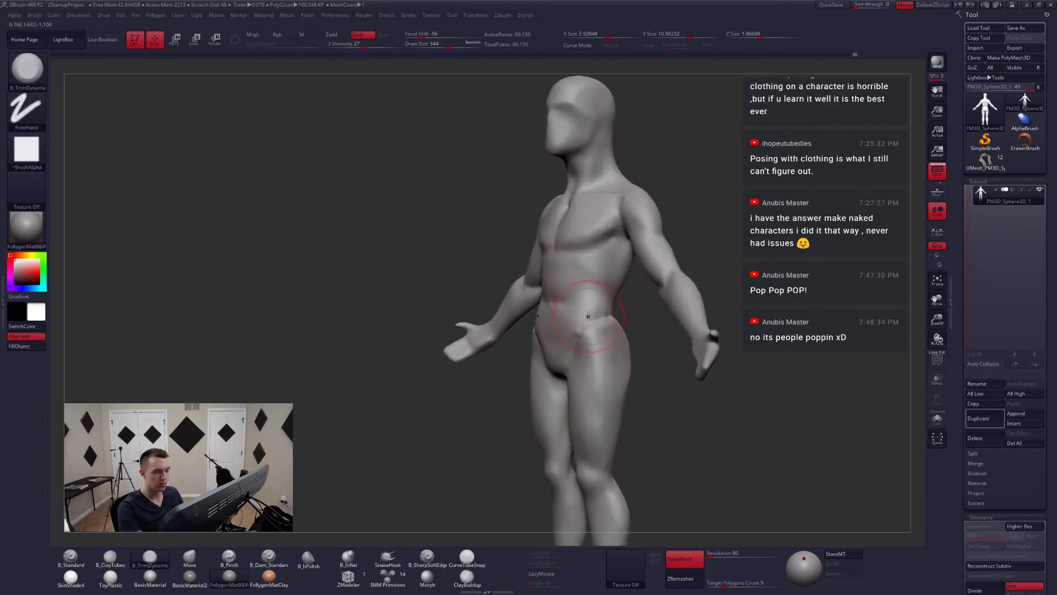
key(space)
drag(587, 318, 575, 318)
mouse_move(496, 311)
right_down()
mouse_move(547, 283)
mouse_move(549, 299)
mouse_move(575, 301)
right_up()
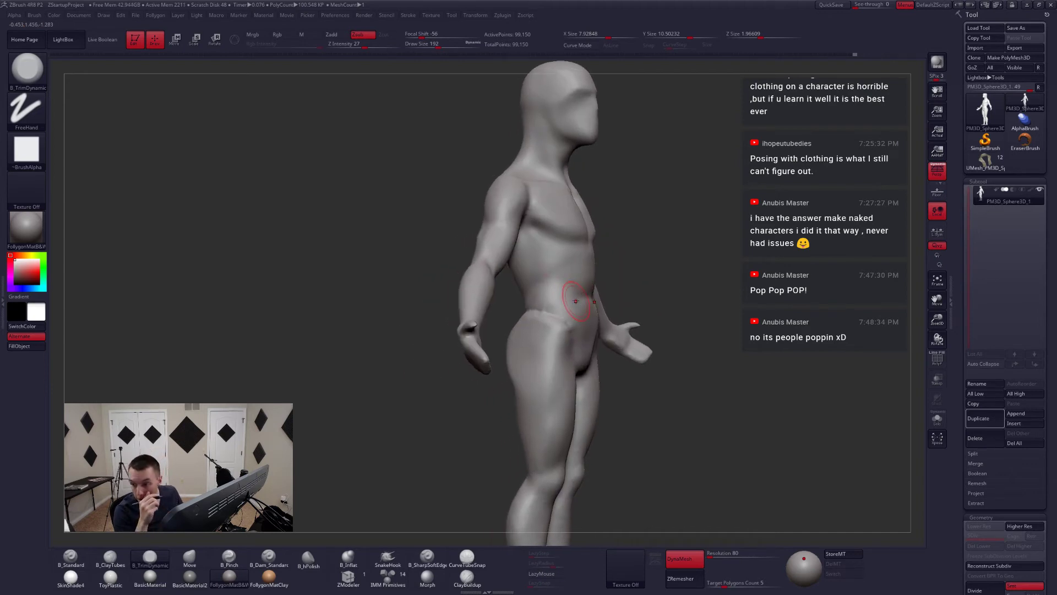
- Build up volume on the hips and thighs with ClayTubes at draw size 251
mouse_move(609, 409)
alt+right_down()
mouse_move(644, 377)
mouse_move(634, 395)
mouse_move(630, 366)
mouse_move(617, 356)
mouse_move(627, 410)
alt+right_up()
key(2)
key(space)
drag(615, 357, 620, 358)
mouse_move(619, 360)
right_down()
mouse_move(639, 363)
mouse_move(587, 355)
mouse_move(608, 341)
right_up()
right_drag(627, 269, 628, 251)
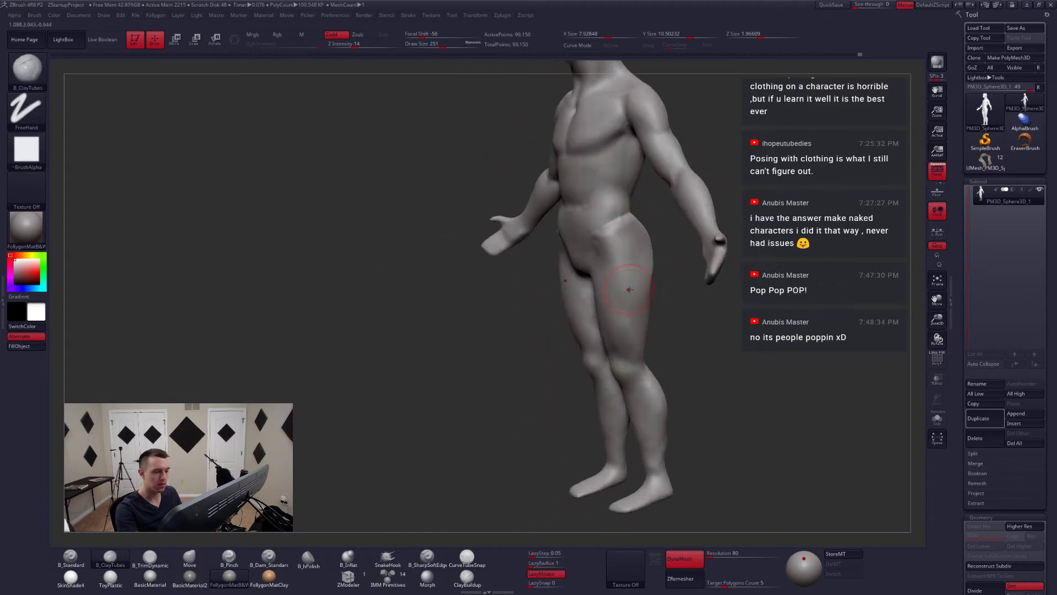
key(shift)
right_drag(631, 310, 612, 355)
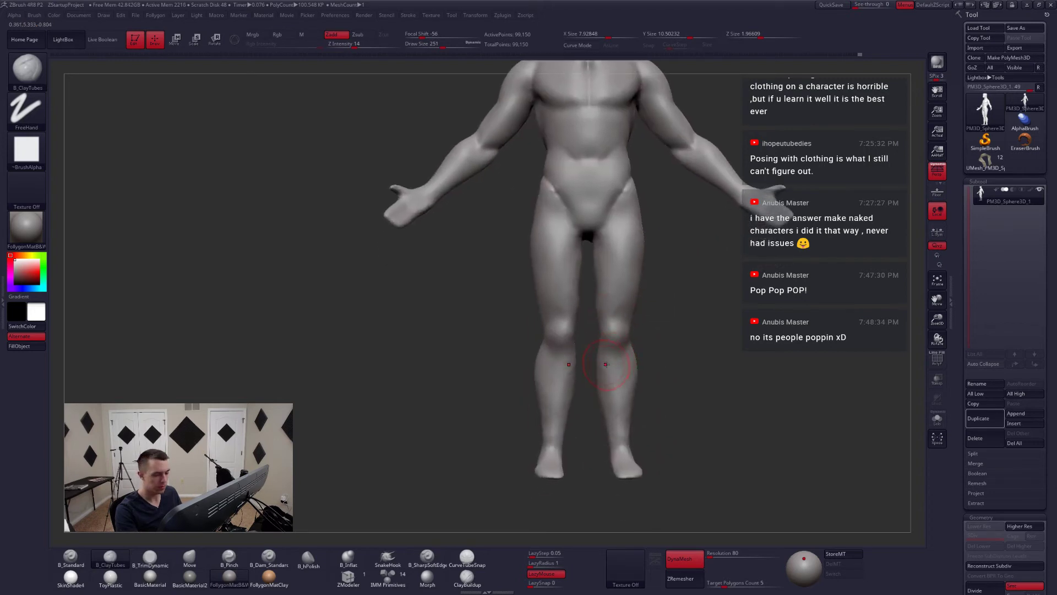
- Carve definition around and below the kneecaps with the Dam_Standard brush
key(5)
key(6)
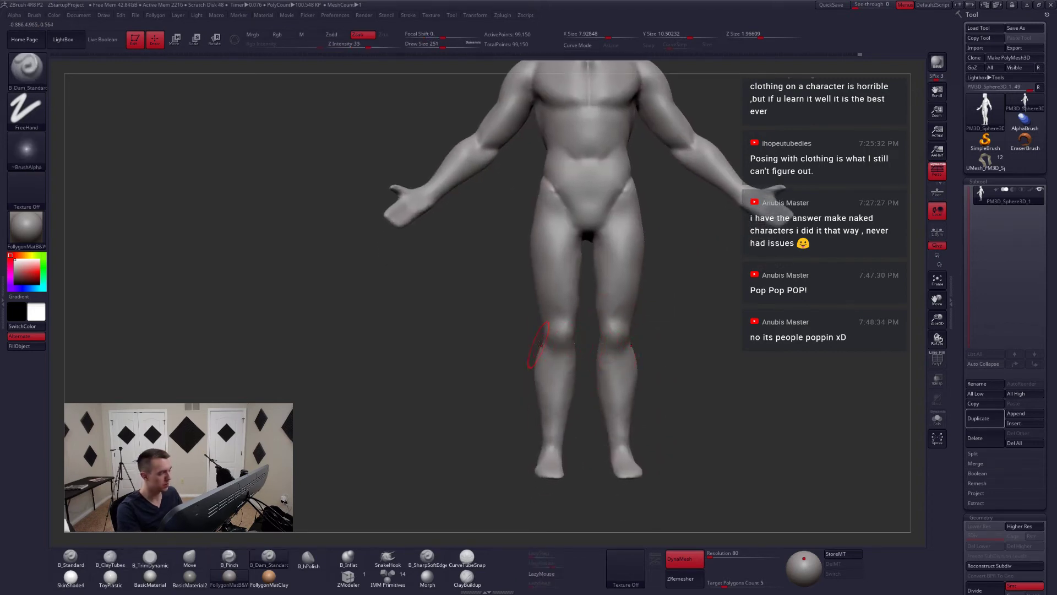
alt+right_drag(552, 341, 560, 348)
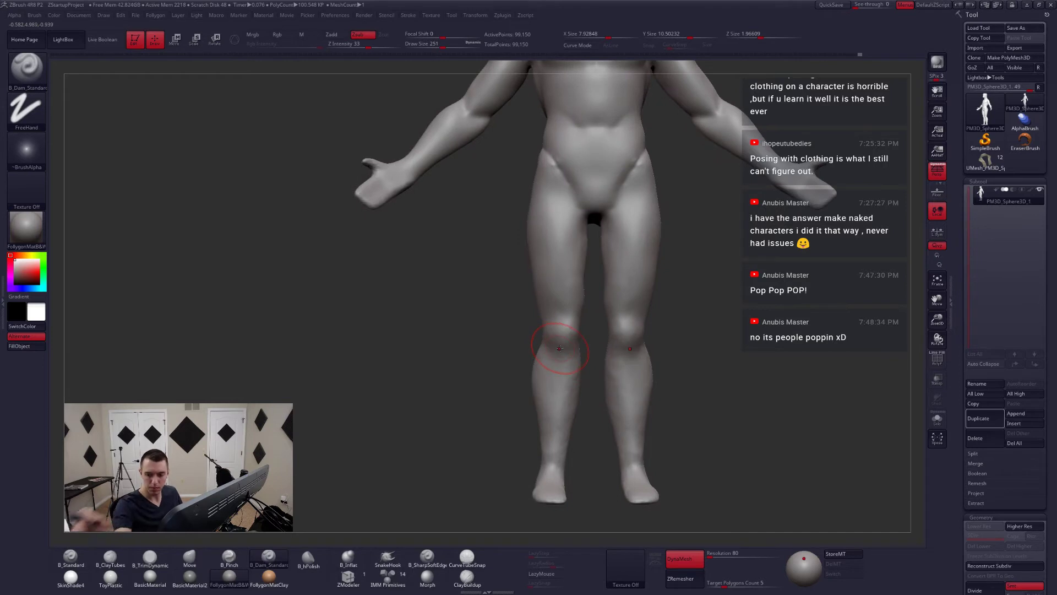
key(space)
drag(562, 327, 555, 327)
mouse_move(562, 335)
right_down()
mouse_move(537, 329)
mouse_move(569, 318)
mouse_move(587, 328)
right_up()
- Build up the knees and upper shins with ClayTubes, using draw sizes 223 and 209
key(2)
key(space)
drag(589, 332, 596, 330)
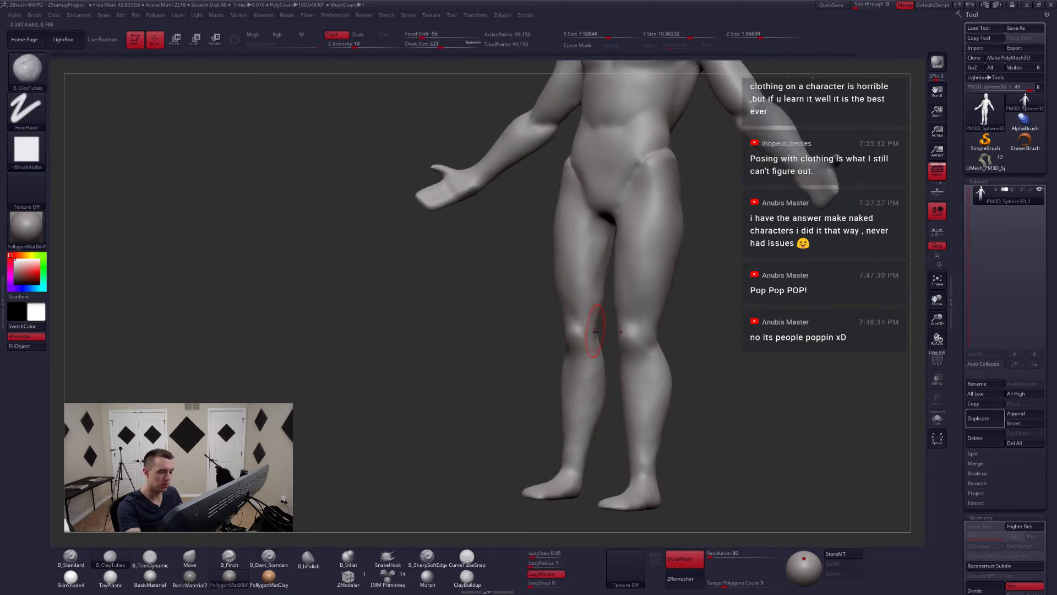
mouse_move(594, 310)
right_down()
mouse_move(590, 294)
mouse_move(573, 311)
right_up()
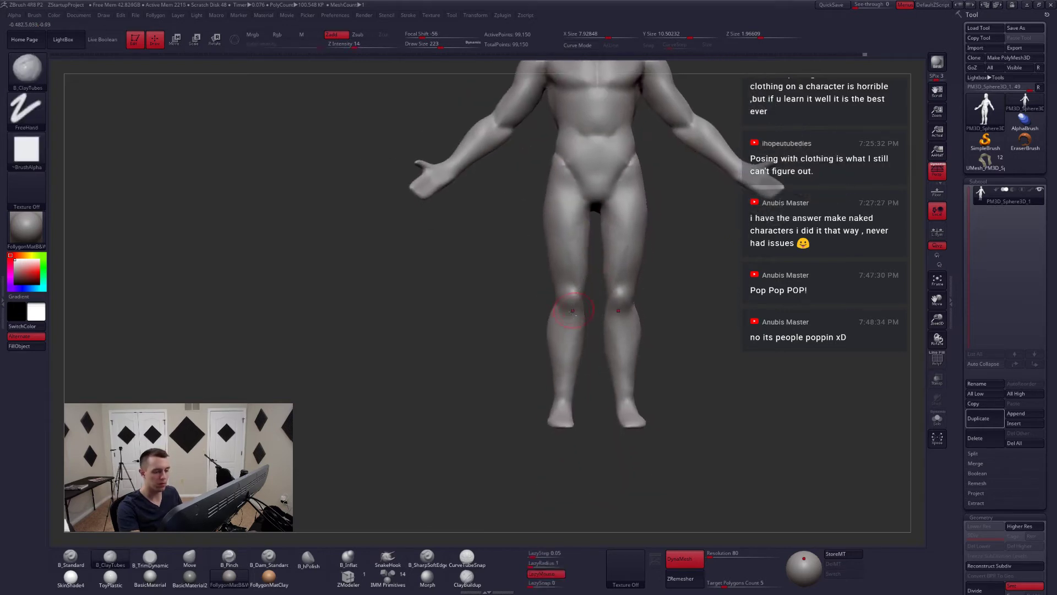
key(space)
drag(586, 335, 593, 335)
ctrl+right_drag(564, 342, 562, 363)
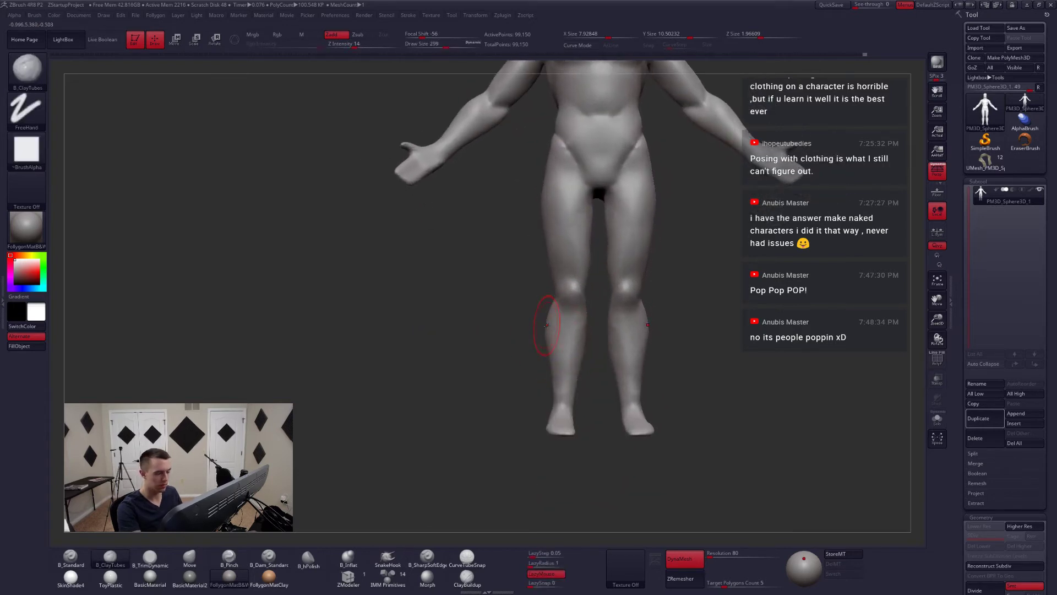
- Reshape the outer calf contours with the Move brush at draw size 365
key(b)
key(m)
key(v)
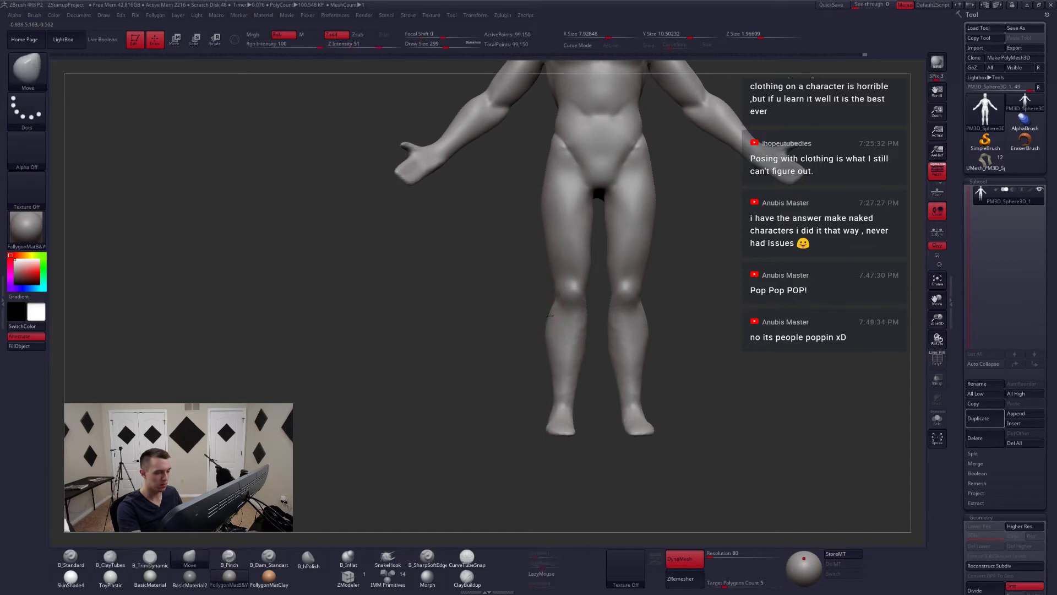
key(space)
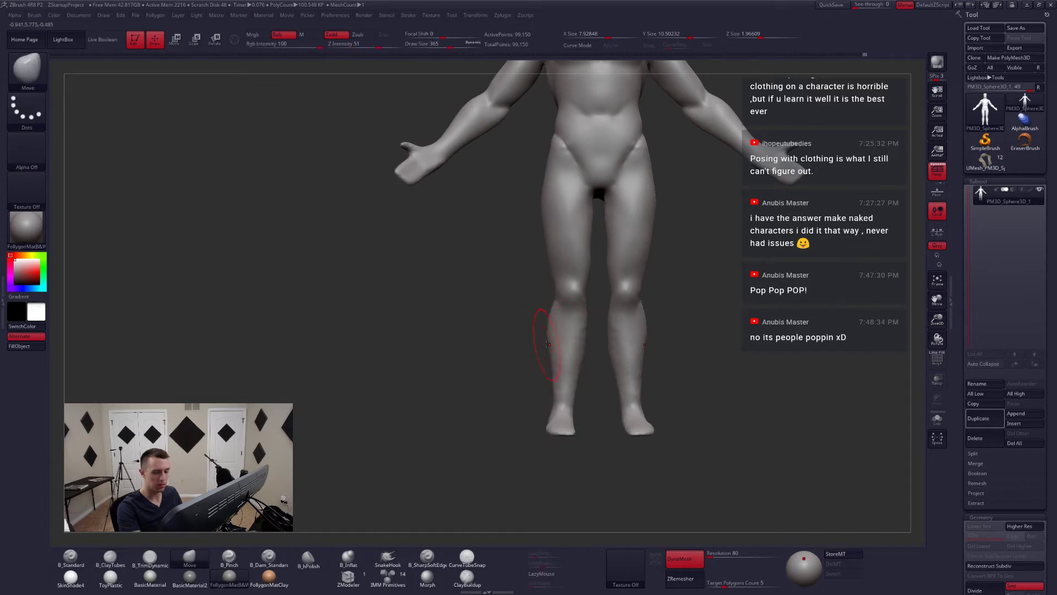
mouse_move(547, 350)
alt+right_down()
mouse_move(551, 341)
mouse_move(580, 380)
alt+right_up()
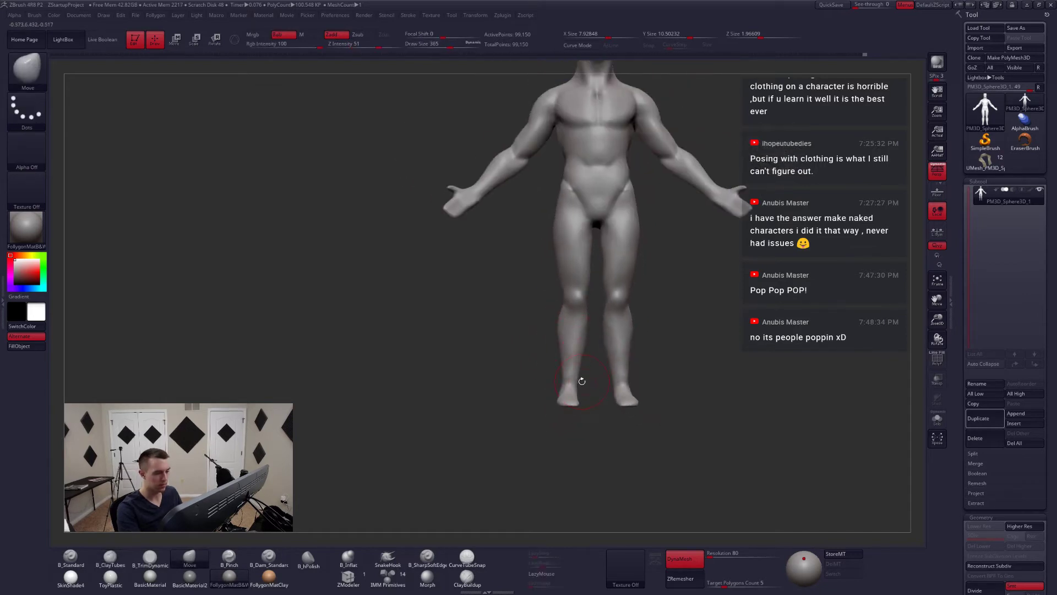
key(space)
mouse_move(583, 367)
mouse_down()
mouse_move(592, 367)
mouse_move(548, 351)
mouse_move(560, 462)
mouse_up()
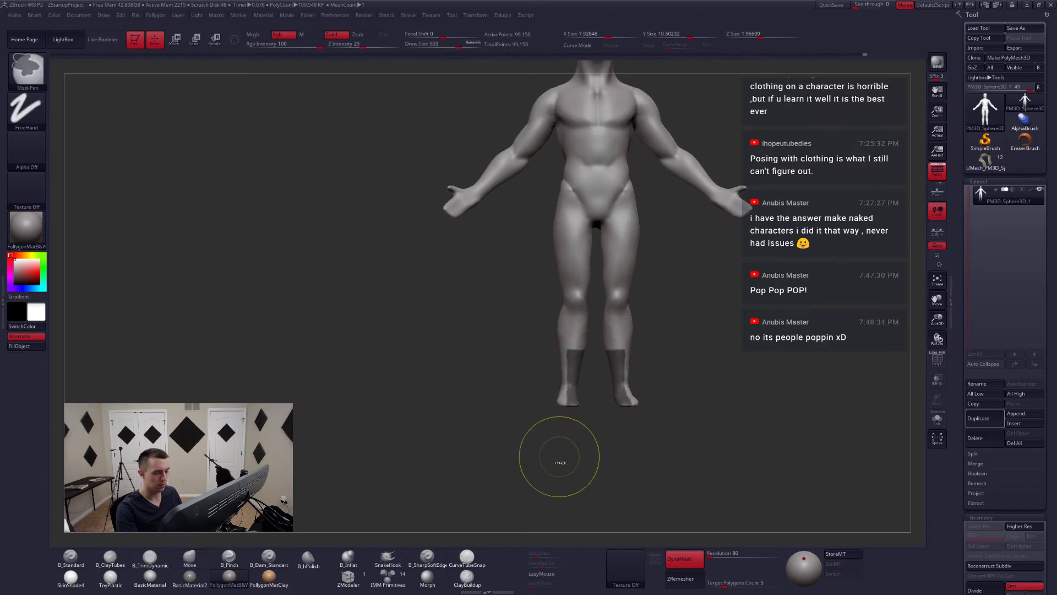
key(ctrl+z)
- Mask both lower legs with MaskLasso, then soften and invert the mask so only the lower legs stay editable
key(1)
click(688, 548)
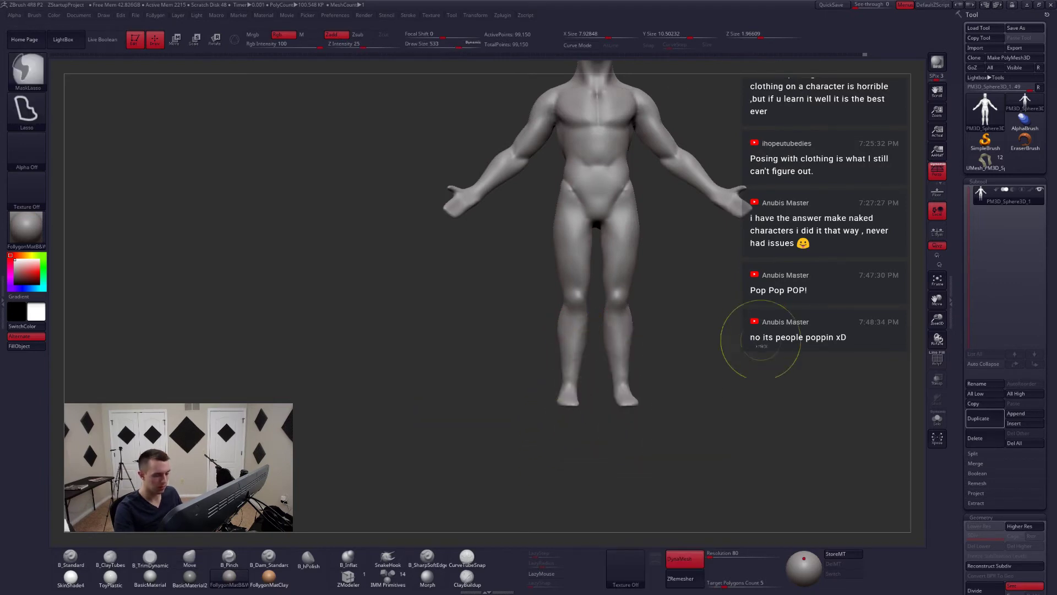
mouse_move(550, 338)
ctrl+mouse_down()
mouse_move(528, 474)
mouse_move(569, 395)
ctrl+mouse_up()
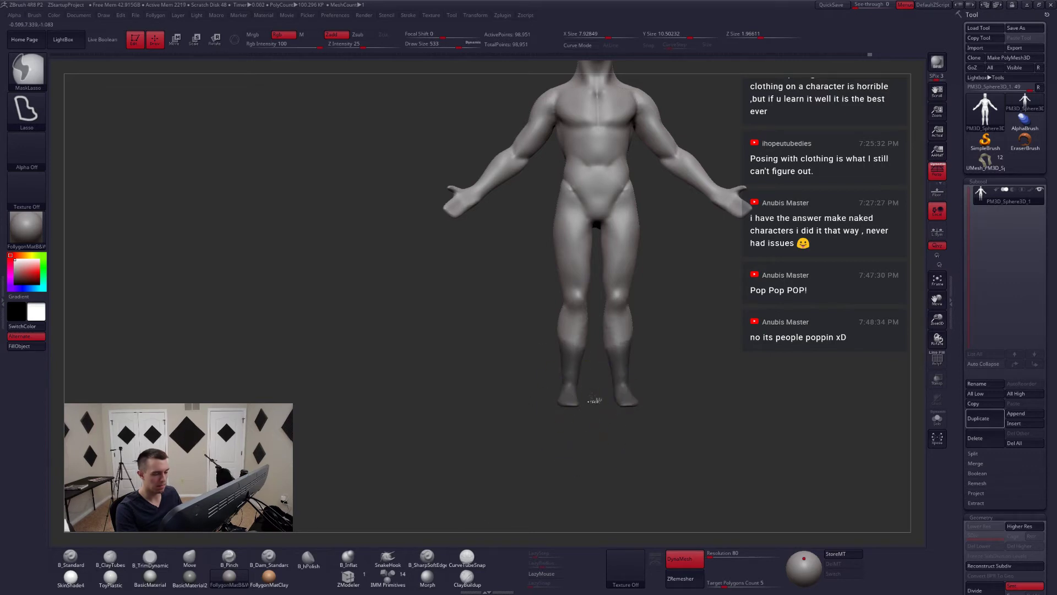
ctrl+click(593, 398)
ctrl+click(567, 392)
- Try to move the unmasked lower legs downward with a Transpose line
key(w)
mouse_move(572, 347)
shift+mouse_down()
mouse_move(572, 427)
mouse_move(602, 406)
mouse_move(589, 406)
shift+mouse_up()
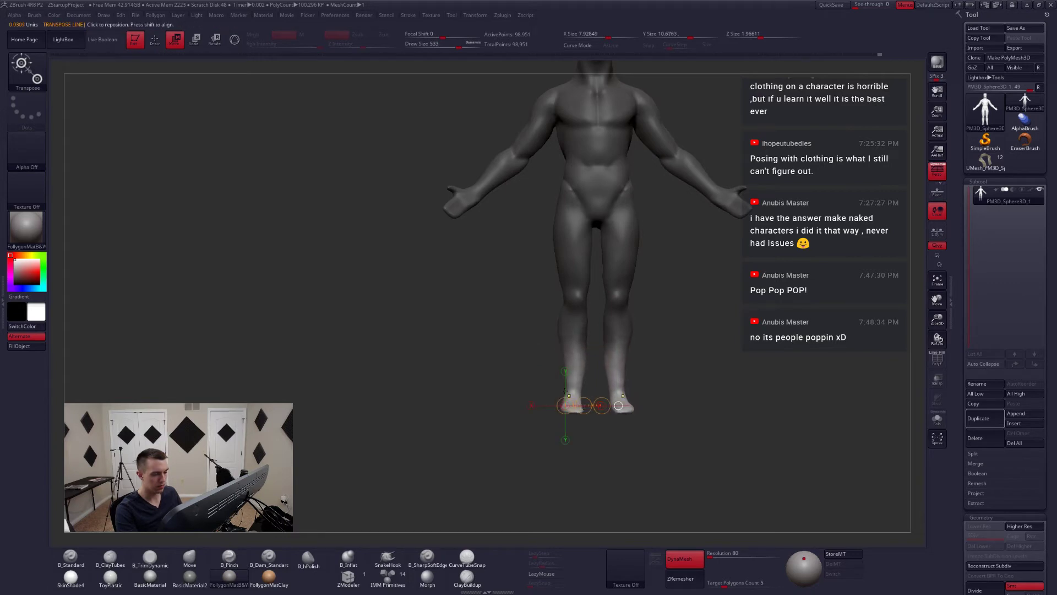
key(ctrl+z)
- Adjust the unmasked lower legs and feet with a Transpose line, then return to sculpting
key(r)
mouse_move(572, 346)
shift+mouse_down()
mouse_move(572, 450)
mouse_move(586, 452)
mouse_move(647, 399)
shift+mouse_up()
key(q)
- Measure the full figure from head to feet with a Transpose line to check its proportions
key(w)
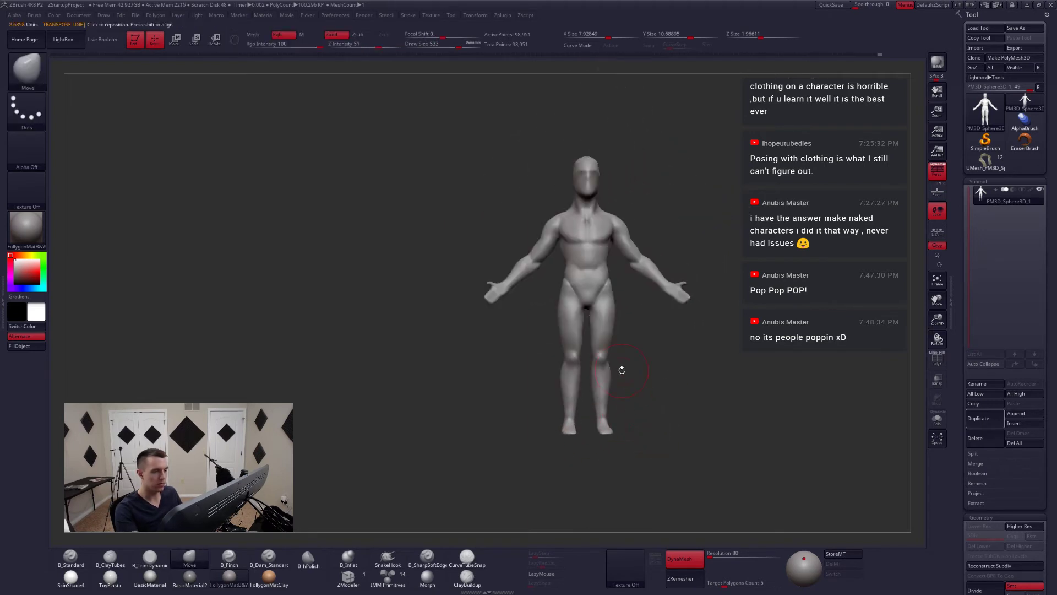
mouse_move(588, 156)
mouse_down()
mouse_move(586, 429)
mouse_move(643, 377)
mouse_move(602, 429)
mouse_up()
key(q)
- Turn off perspective and reshape the feet with the Move brush at draw size 921
click(935, 175)
key(space)
click(595, 408)
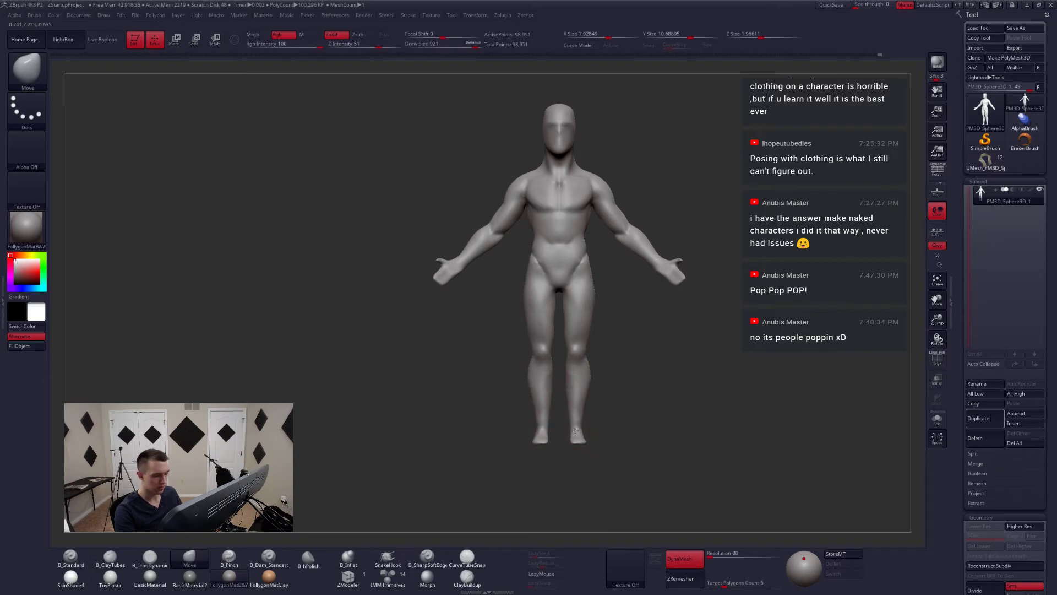
mouse_move(574, 430)
mouse_down()
mouse_move(620, 448)
mouse_move(611, 417)
mouse_move(573, 429)
mouse_move(590, 409)
mouse_move(586, 416)
mouse_up()
- Build up the ankles and heels from behind with ClayTubes at draw size 468
key(space)
key(space)
mouse_move(588, 424)
right_down()
mouse_move(592, 407)
mouse_move(591, 423)
right_up()
key(2)
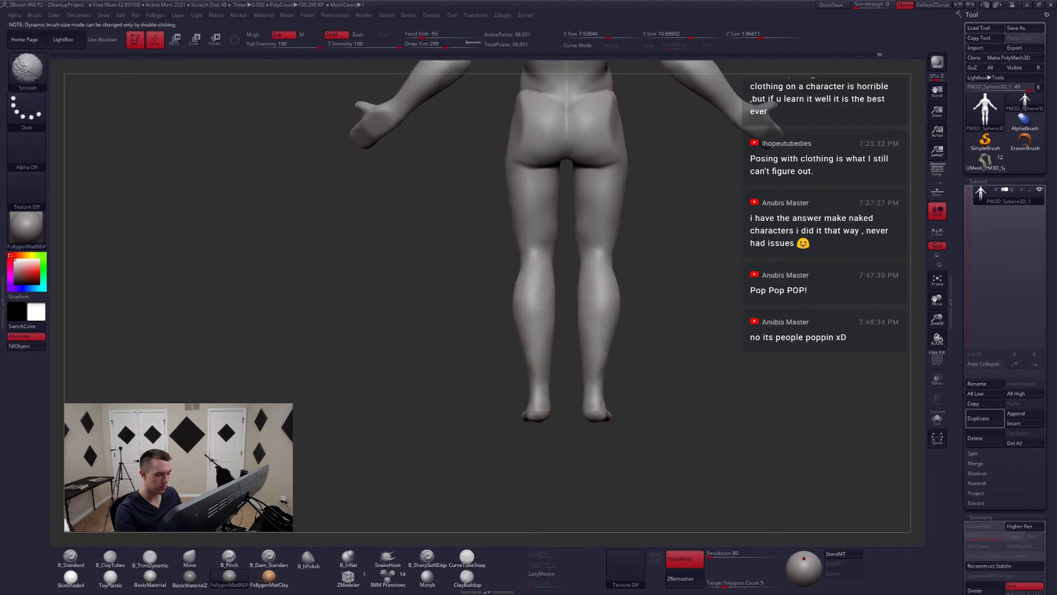
alt+right_drag(597, 383, 613, 410)
key(space)
drag(614, 411, 624, 410)
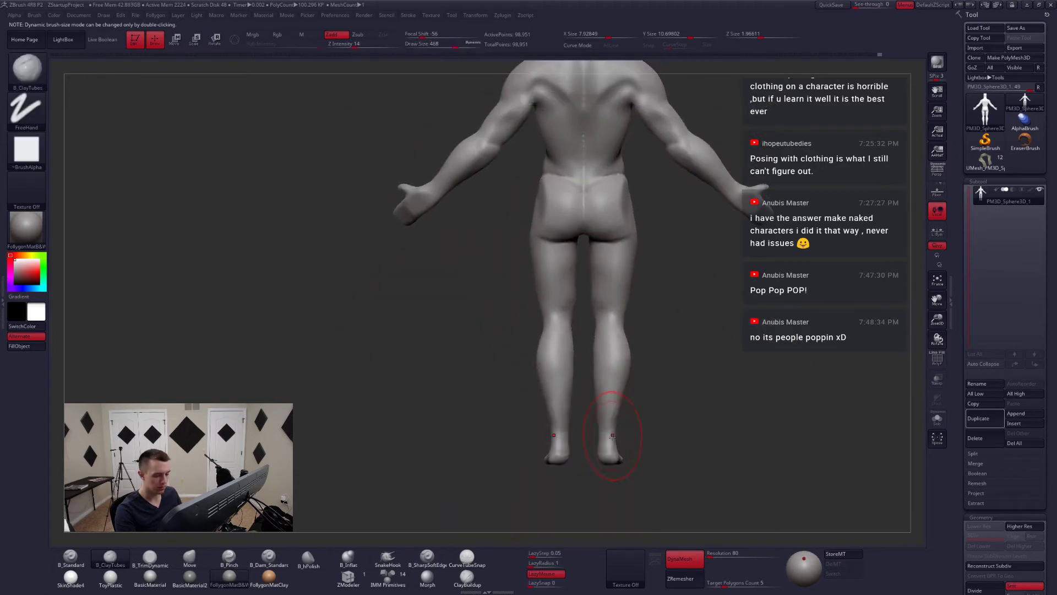
mouse_move(589, 444)
alt+right_down()
mouse_move(581, 411)
mouse_move(589, 419)
alt+right_up()
drag(589, 417, 545, 424)
- Sharpen the knees and shins of both legs with the Pinch brush, enlarging the draw size to 305
key(b)
key(p)
key(i)
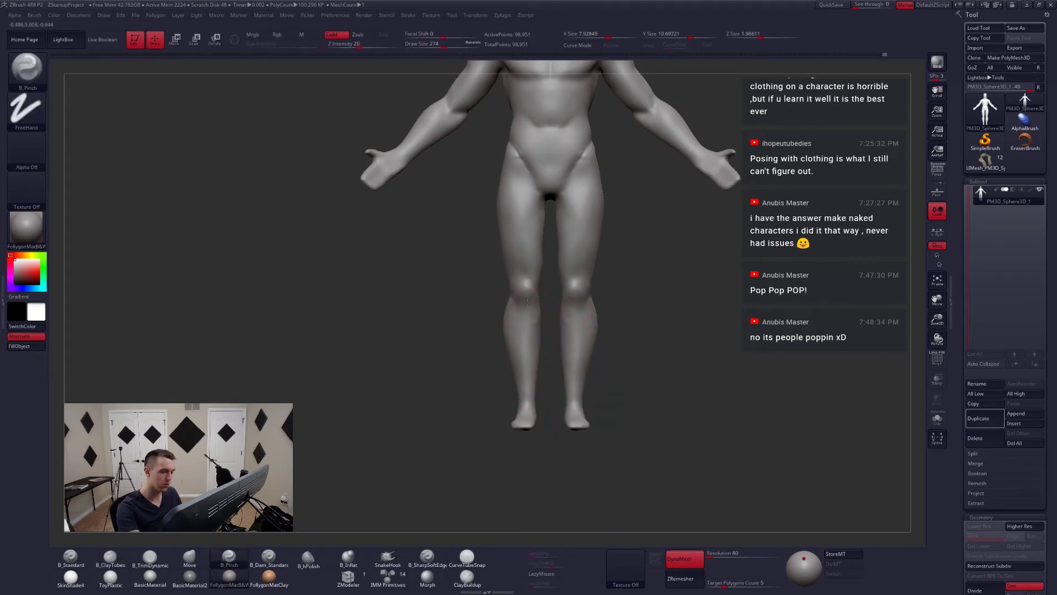
mouse_move(527, 397)
right_down()
mouse_move(557, 388)
mouse_move(531, 395)
right_up()
alt+right_drag(547, 279, 546, 373)
key(space)
drag(563, 359, 566, 359)
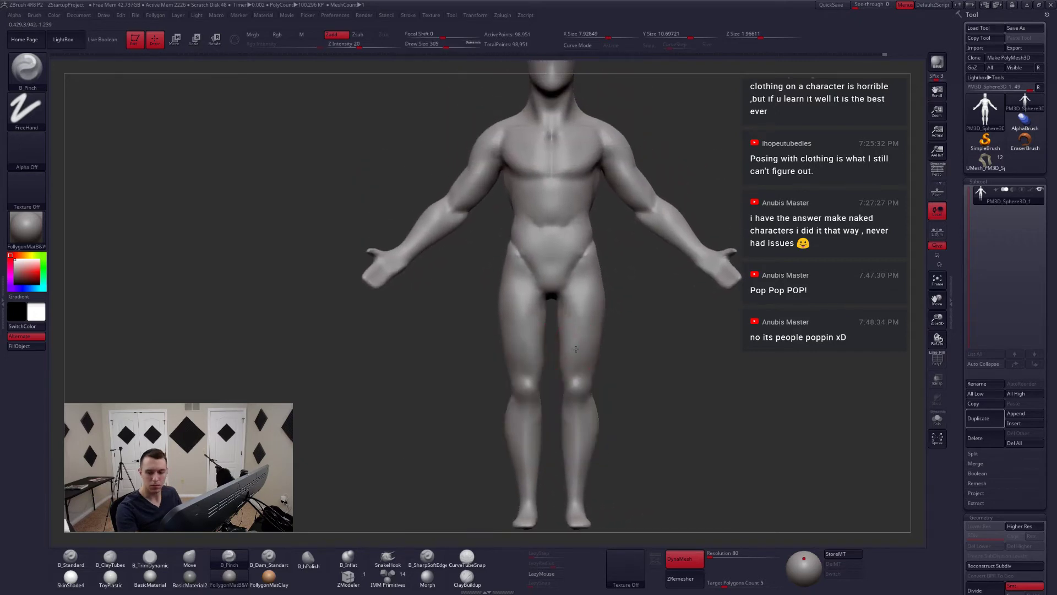
- Isolate the band from the hips down the inner thighs with lasso masking so the rest of the body is protected
mouse_move(566, 350)
alt+right_down()
mouse_move(575, 347)
mouse_move(566, 349)
alt+right_up()
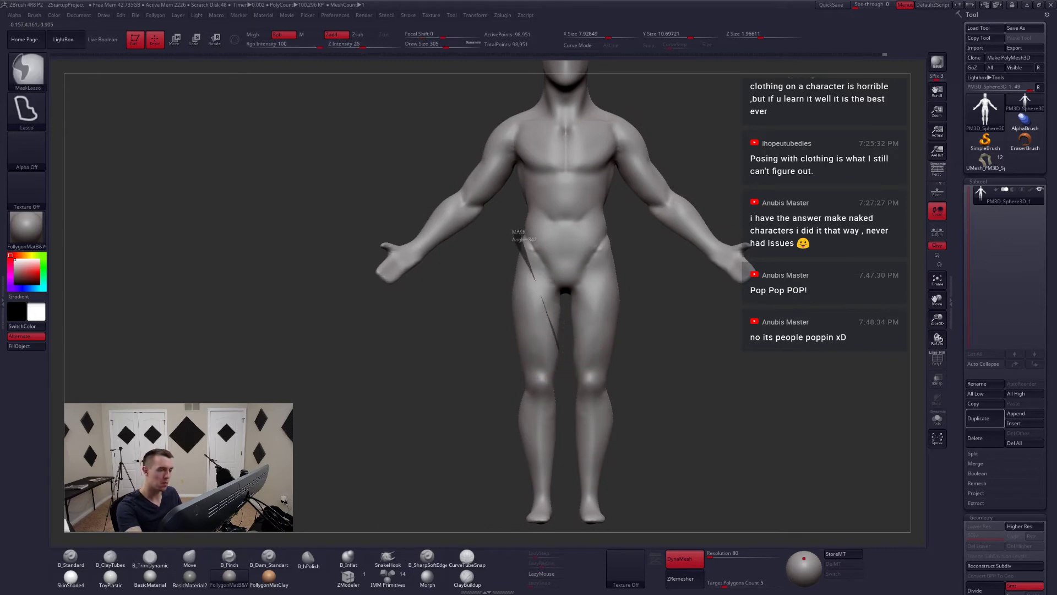
ctrl+drag(560, 291, 565, 294)
right_drag(385, 342, 523, 345)
ctrl+drag(502, 355, 499, 222)
mouse_move(550, 384)
right_down()
mouse_move(597, 349)
mouse_move(544, 352)
mouse_move(535, 291)
right_up()
key(ctrl)
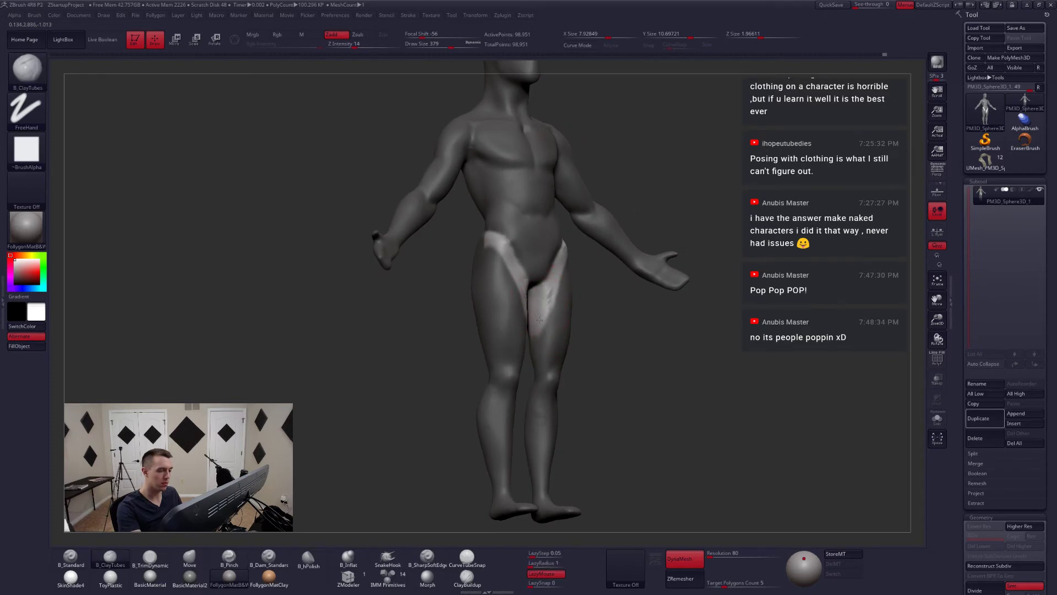
- Build up and smooth the unmasked inner thighs with ClayTubes at draw size 379, and adjust them with the Move brush at 468
drag(539, 320, 536, 329)
mouse_move(546, 297)
shift+mouse_down()
mouse_move(543, 316)
mouse_move(547, 300)
shift+mouse_up()
shift+right_drag(551, 325, 538, 330)
key(b)
key(m)
key(v)
key(space)
drag(542, 316, 548, 316)
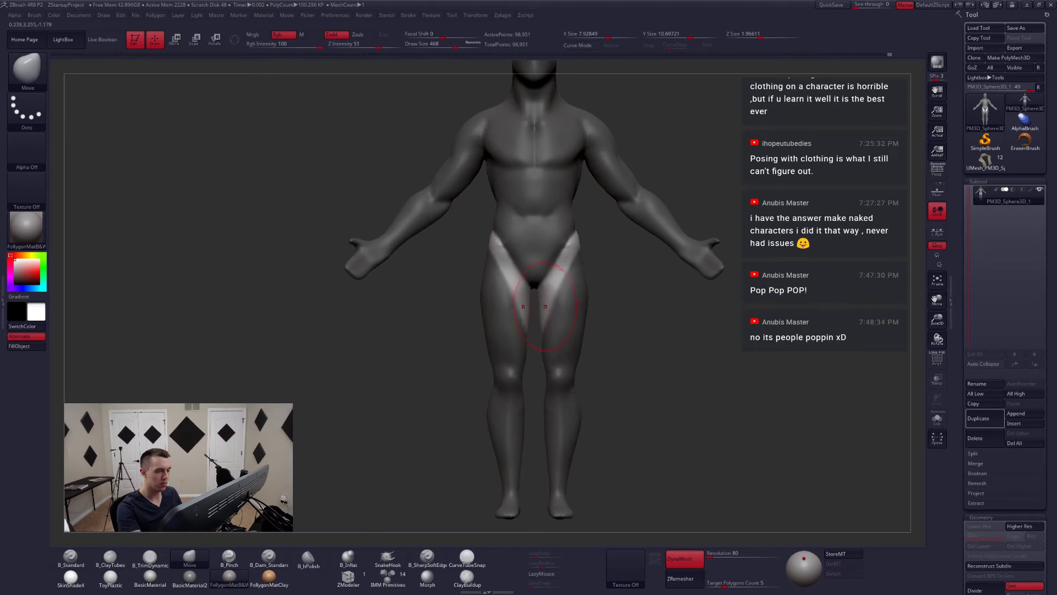
- Clear the mask, build up the front and inner thigh muscles with ClayTubes at draw size 305, and smooth them
key(b)
key(c)
key(t)
mouse_move(540, 299)
right_down()
mouse_move(529, 318)
mouse_move(549, 310)
mouse_move(562, 340)
right_up()
key(space)
drag(575, 320, 636, 347)
alt+right_drag(566, 365, 599, 321)
key(space)
drag(594, 322, 589, 323)
right_drag(597, 331, 579, 333)
key(space)
drag(578, 328, 581, 328)
mouse_move(606, 327)
right_down()
mouse_move(590, 326)
mouse_move(599, 309)
mouse_move(584, 381)
mouse_move(577, 335)
mouse_move(566, 341)
mouse_move(575, 334)
right_up()
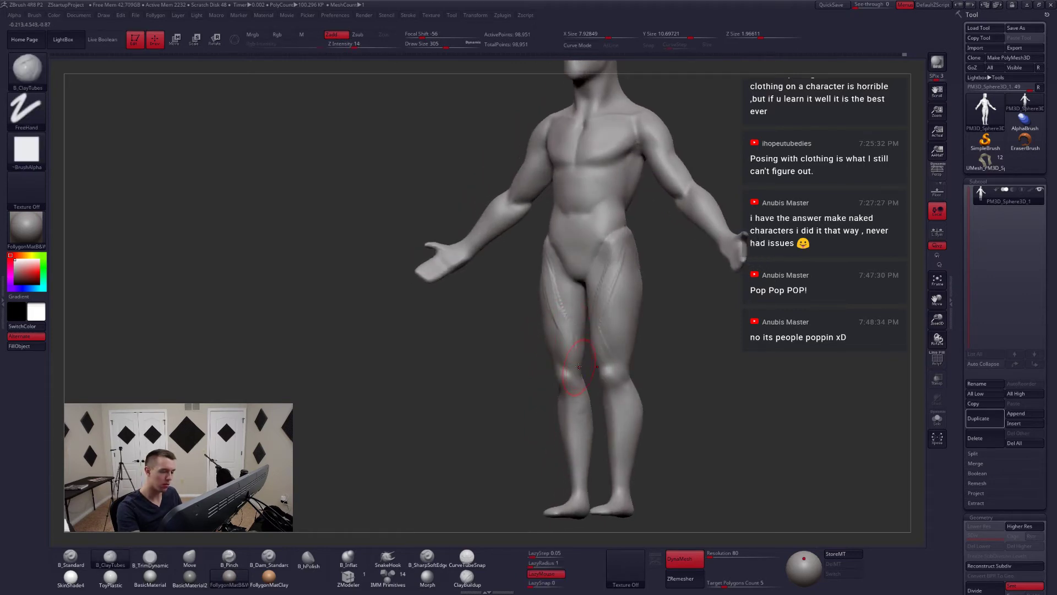
key(shift)
mouse_move(544, 269)
shift+right_down()
mouse_move(633, 384)
mouse_move(634, 374)
mouse_move(624, 380)
shift+right_up()
- Reshape the outer contours of the hips and thighs with the Move brush at draw size 422
key(b)
key(m)
key(v)
key(space)
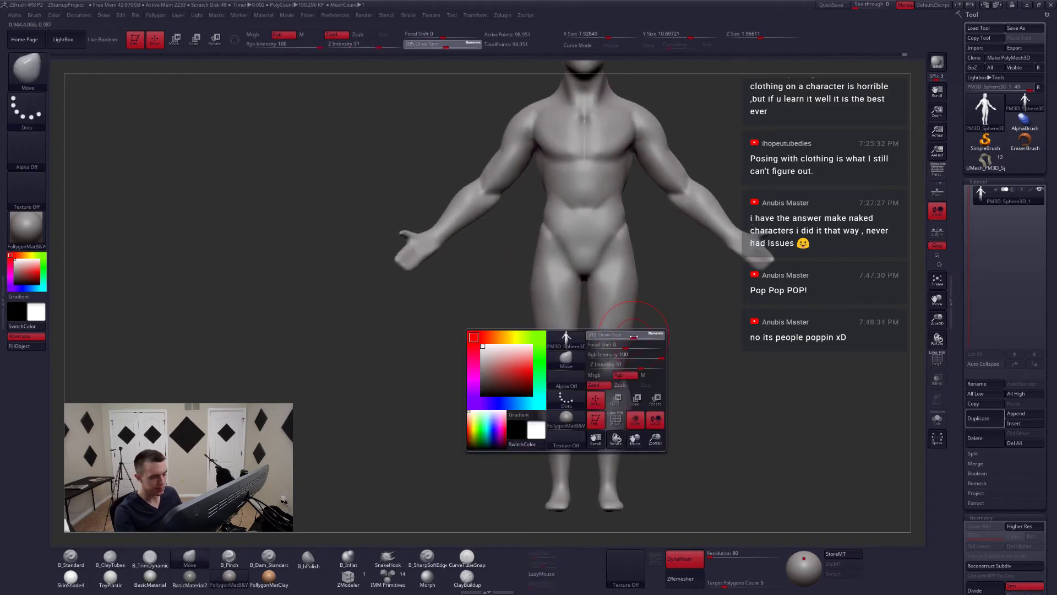
drag(631, 336, 637, 336)
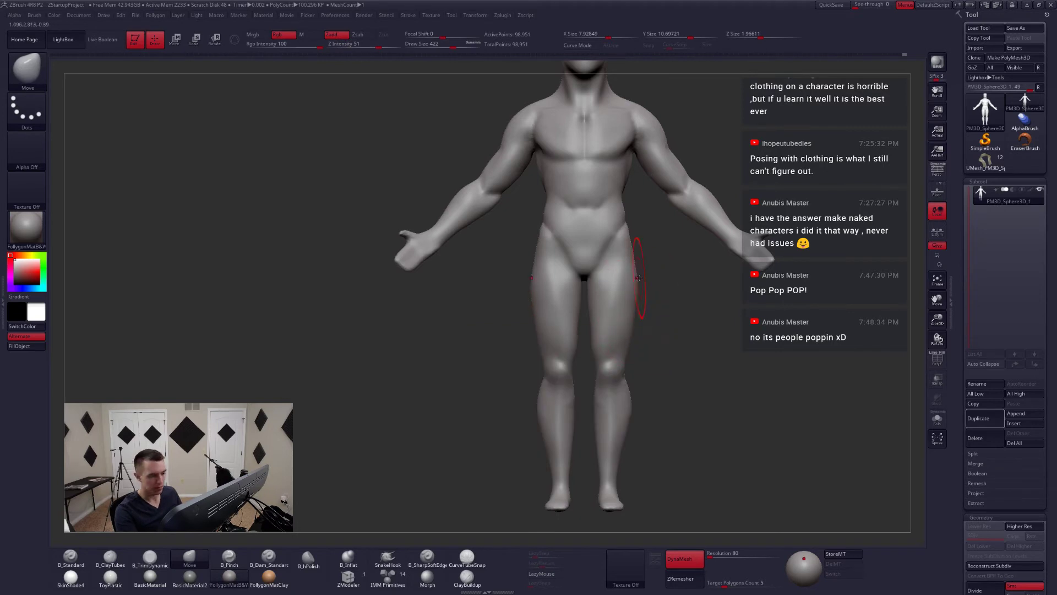
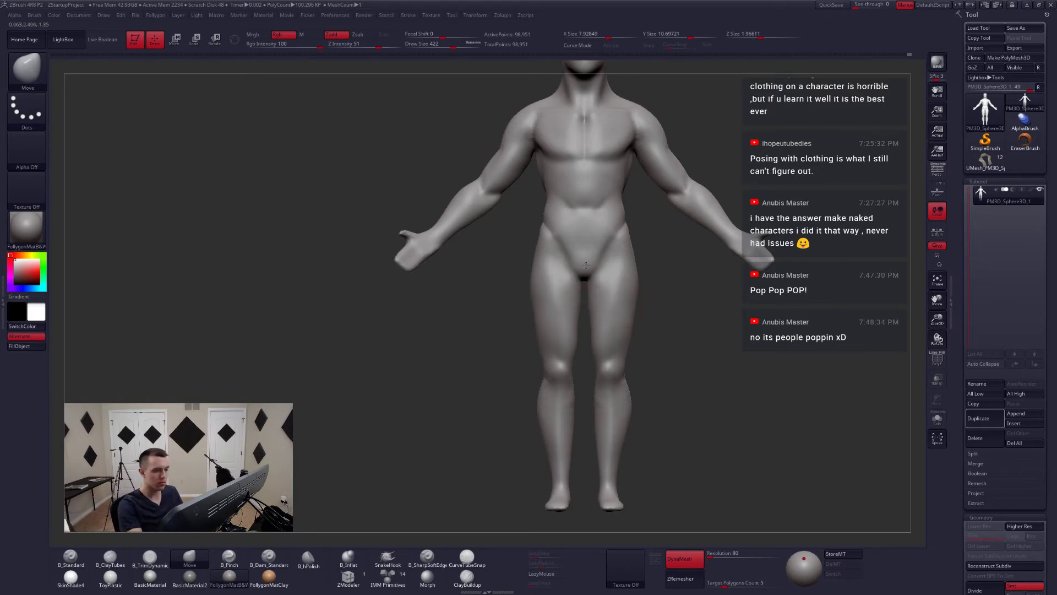
mouse_move(586, 264)
right_down()
mouse_move(555, 296)
mouse_move(566, 316)
mouse_move(535, 314)
right_up()
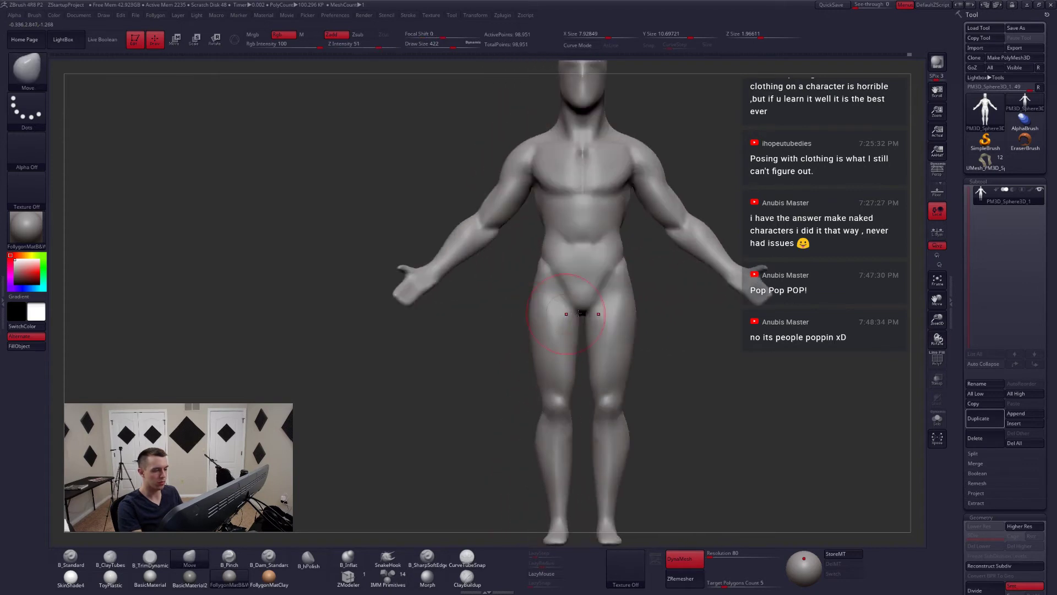
- Place a Transpose line at crotch height and check it against the side profile, then return to sculpting
key(w)
shift+drag(582, 311, 680, 311)
shift+right_drag(546, 324, 583, 326)
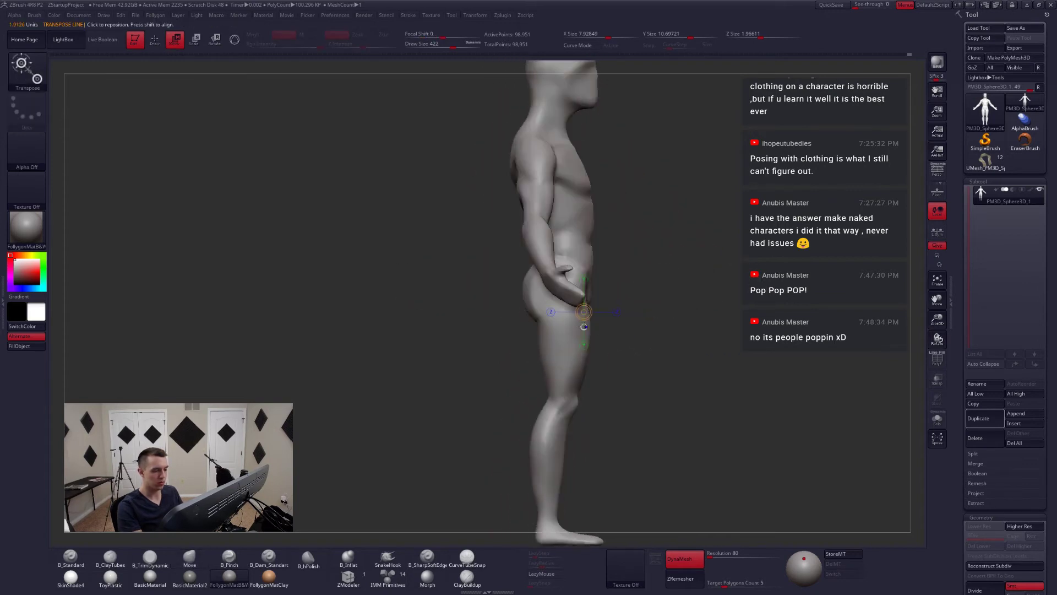
click(552, 311)
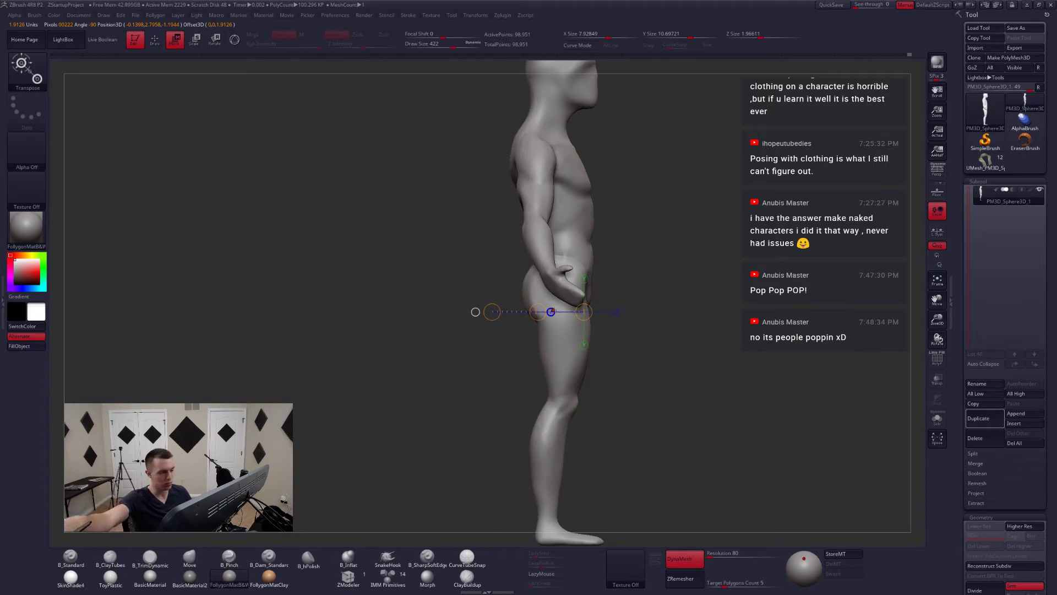
key(q)
- Reshape the buttocks and upper thighs from behind with the Move brush at draw size 351
key(space)
drag(557, 330, 573, 329)
mouse_move(550, 329)
shift+right_down()
mouse_move(590, 326)
mouse_move(543, 332)
shift+right_up()
key(space)
drag(586, 327, 577, 325)
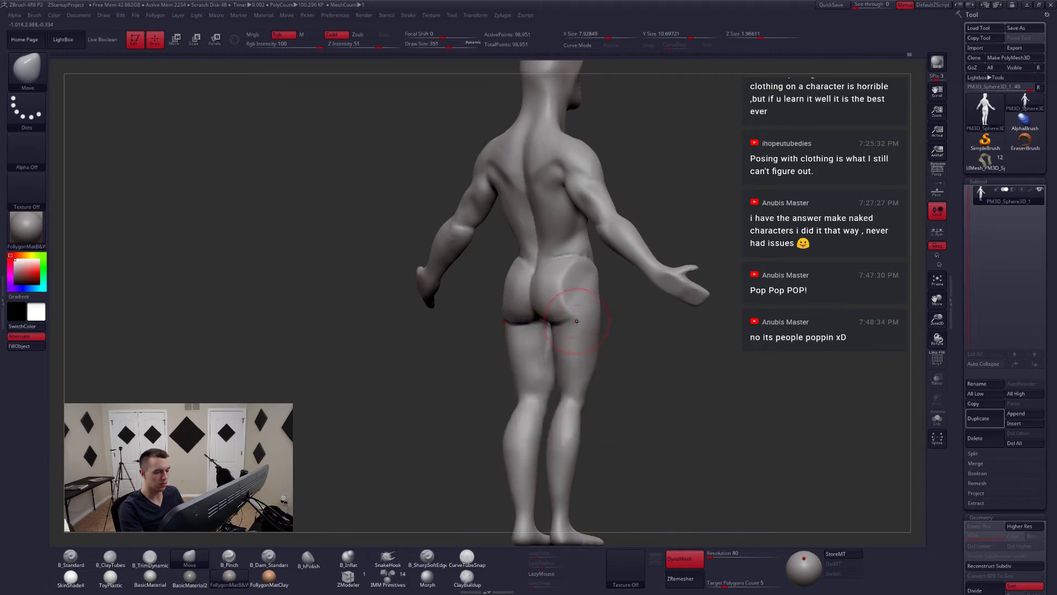
mouse_move(580, 333)
shift+right_down()
mouse_move(594, 333)
mouse_move(557, 335)
mouse_move(574, 335)
mouse_move(566, 349)
shift+right_up()
key(space)
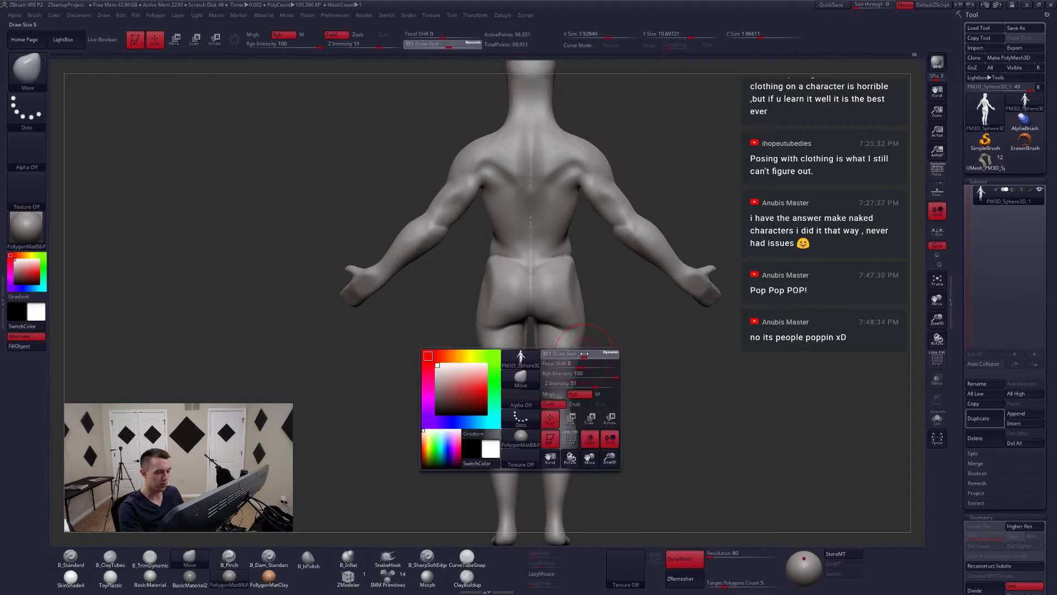
drag(584, 354, 582, 352)
- Adjust the contours of the knees and lower legs with the Move brush at draw size 293
mouse_move(577, 363)
right_down()
mouse_move(592, 365)
mouse_move(556, 377)
mouse_move(551, 366)
mouse_move(567, 351)
mouse_move(581, 364)
right_up()
mouse_move(581, 364)
right_down()
mouse_move(581, 347)
mouse_move(611, 405)
mouse_move(585, 435)
right_up()
key(space)
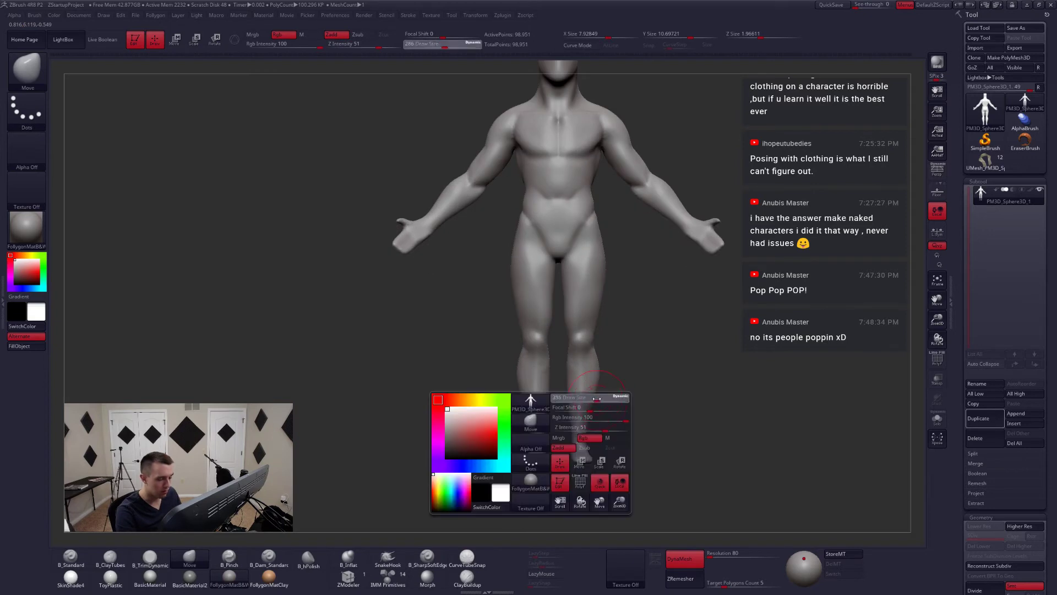
drag(579, 428, 585, 429)
alt+right_drag(591, 372, 610, 426)
key(space)
drag(611, 393, 607, 394)
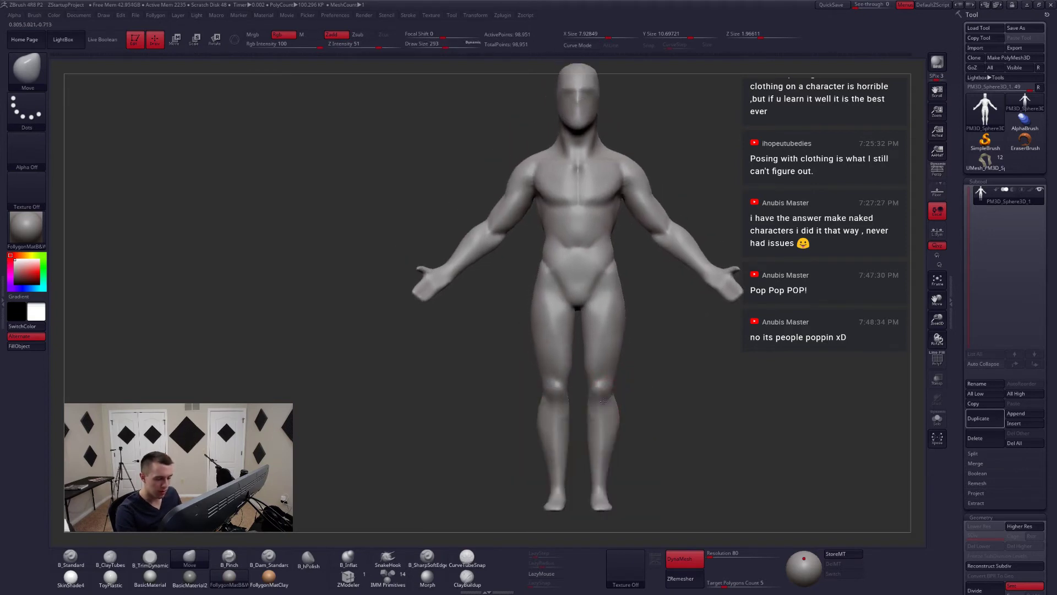
- Flatten the planes around the knees with the TrimDynamic brush at draw size 239
right_drag(622, 380, 613, 380)
ctrl+right_drag(614, 379, 602, 396)
key(3)
key(space)
drag(602, 396, 597, 396)
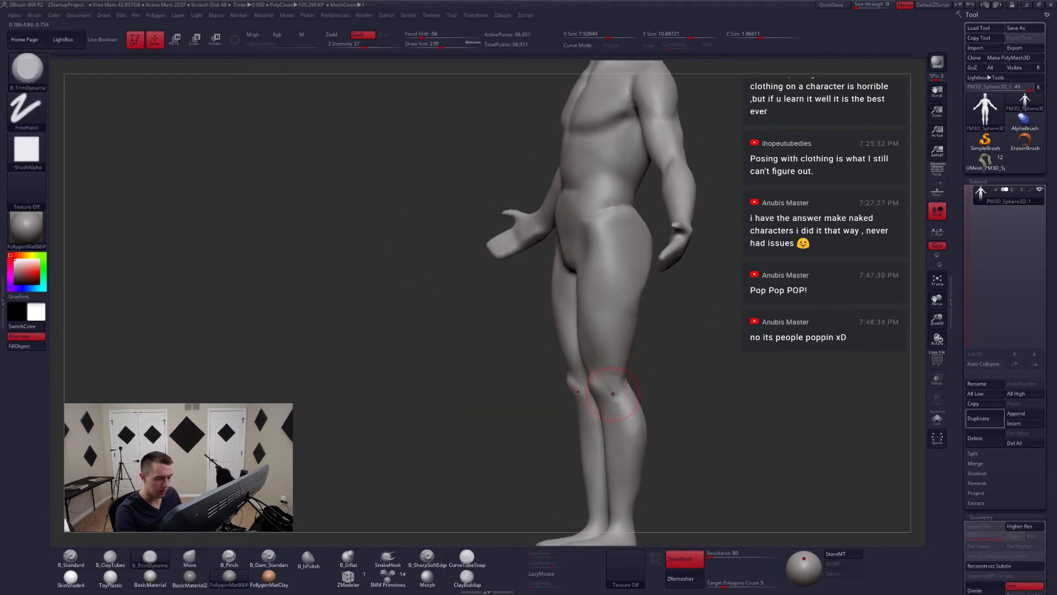
mouse_move(614, 390)
right_down()
mouse_move(642, 404)
mouse_move(640, 387)
mouse_move(621, 429)
mouse_move(583, 360)
right_up()
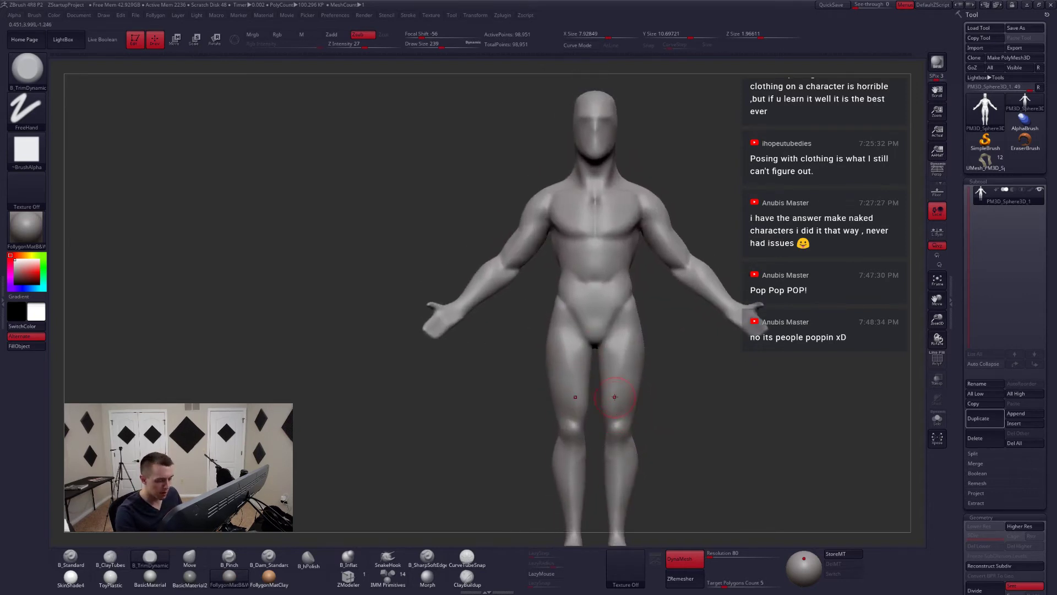
- Carve the groin creases from the hips to the crotch with the Dam_Standard brush at draw size 158
mouse_move(614, 397)
right_down()
mouse_move(623, 394)
mouse_move(619, 427)
right_up()
key(space)
drag(576, 318, 570, 316)
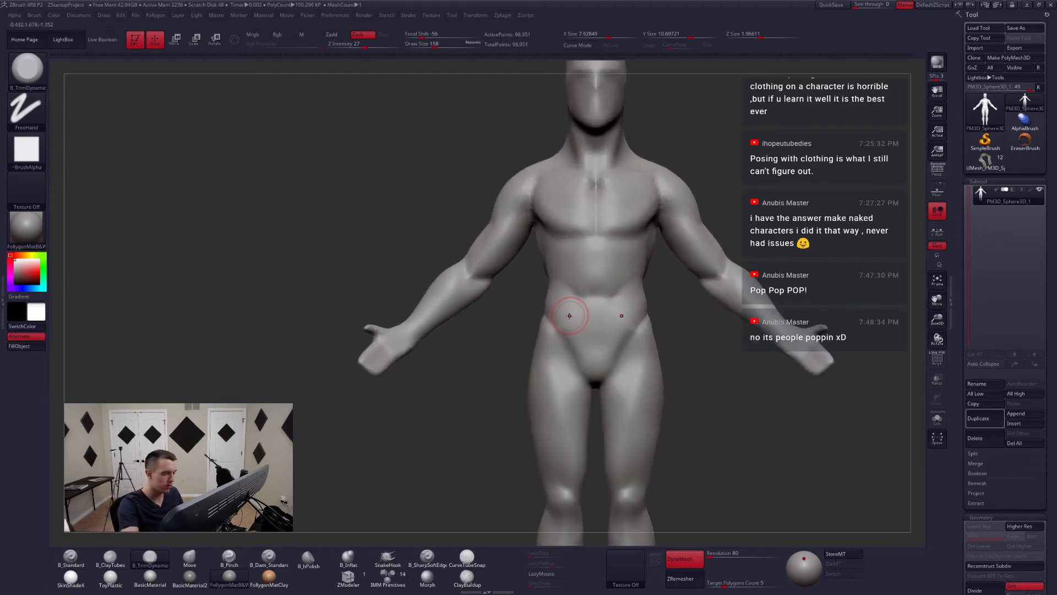
key(5)
key(6)
right_drag(539, 334, 566, 349)
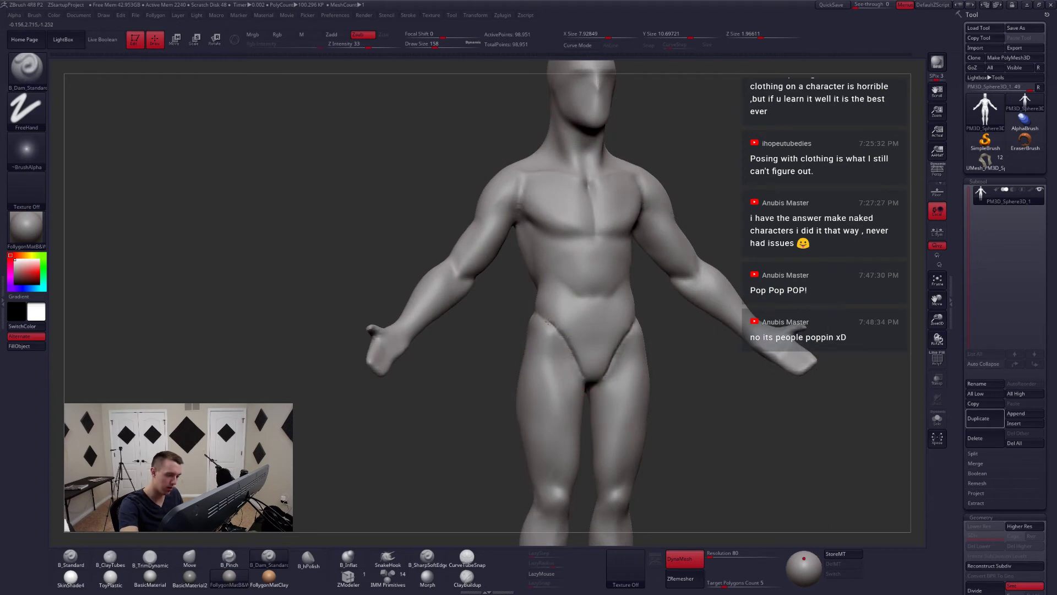
right_drag(542, 313, 569, 362)
- Refine the lower abdomen, waist and hip contours with the Move brush at draw size 182
key(b)
key(m)
key(v)
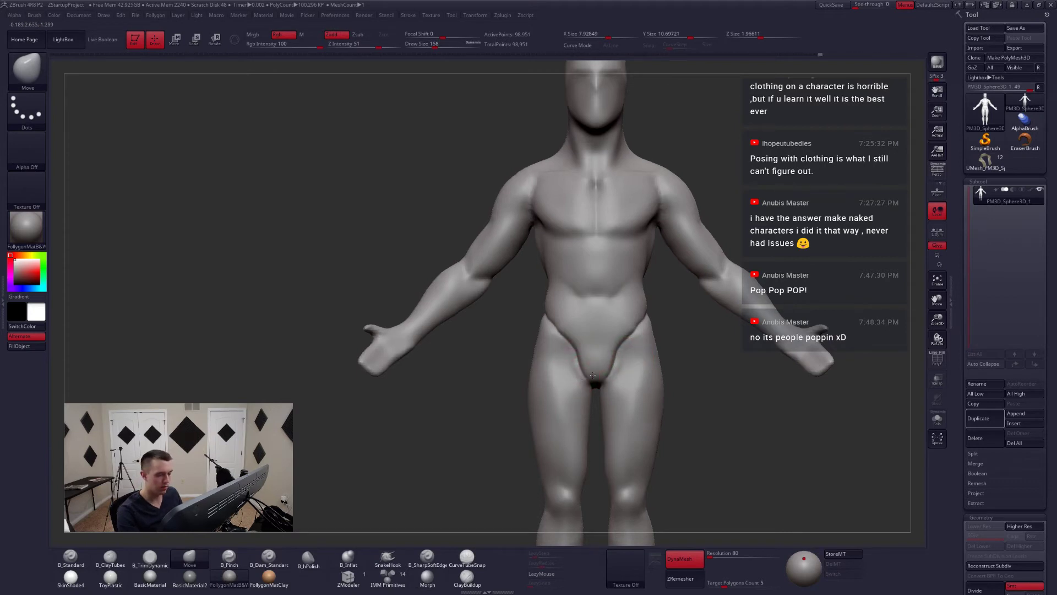
mouse_move(536, 360)
right_down()
mouse_move(566, 348)
mouse_move(550, 336)
mouse_move(579, 381)
mouse_move(612, 360)
right_up()
key(space)
drag(599, 318, 604, 318)
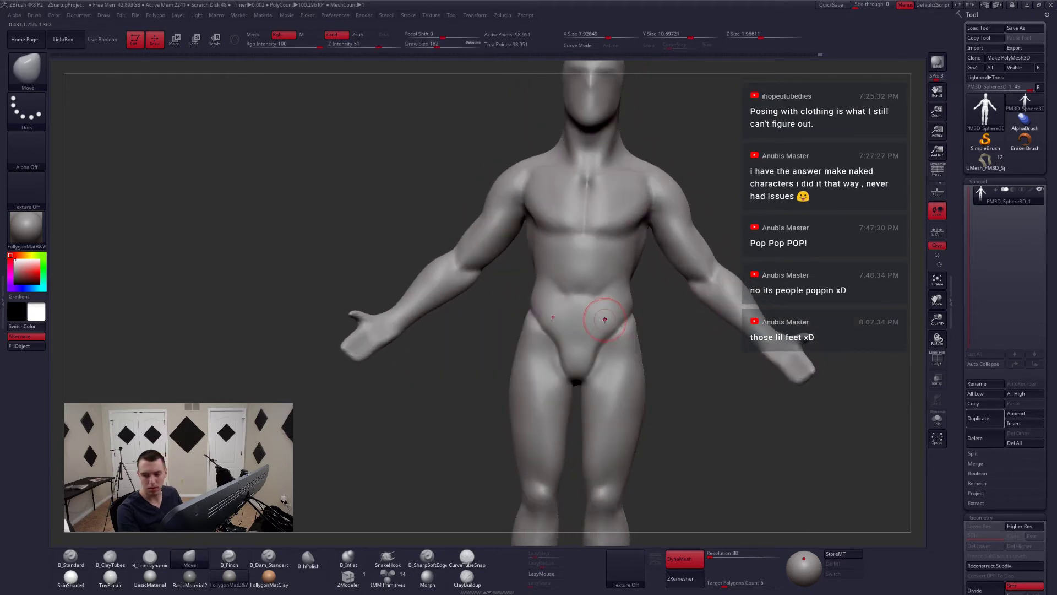
right_drag(604, 318, 601, 342)
key(space)
drag(600, 343, 606, 343)
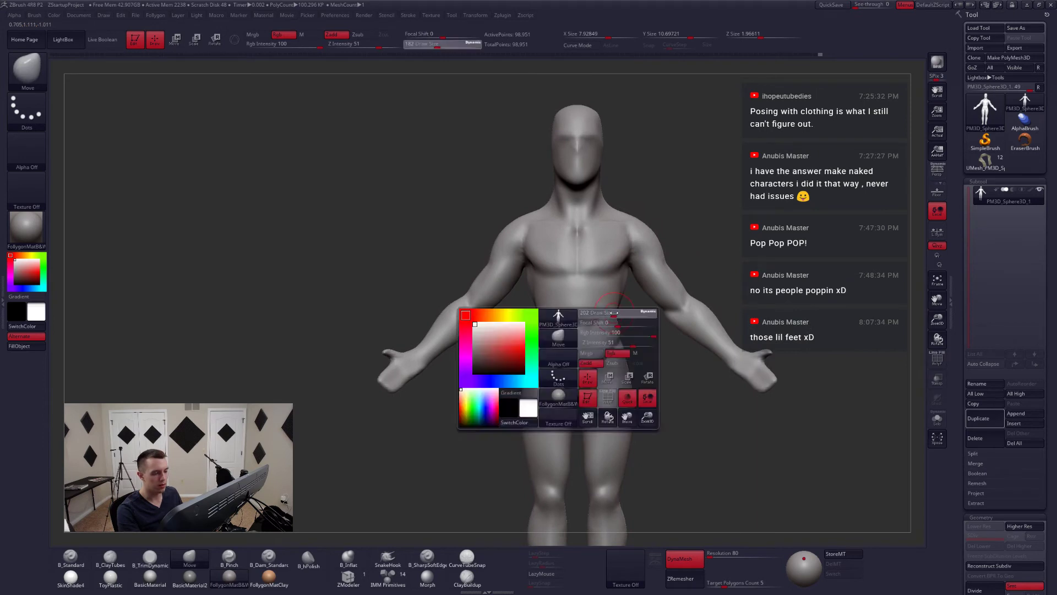
- Add rib and serratus forms along the sides of the torso with ClayTubes, reducing the draw size to 172
right_drag(628, 337, 609, 312)
key(2)
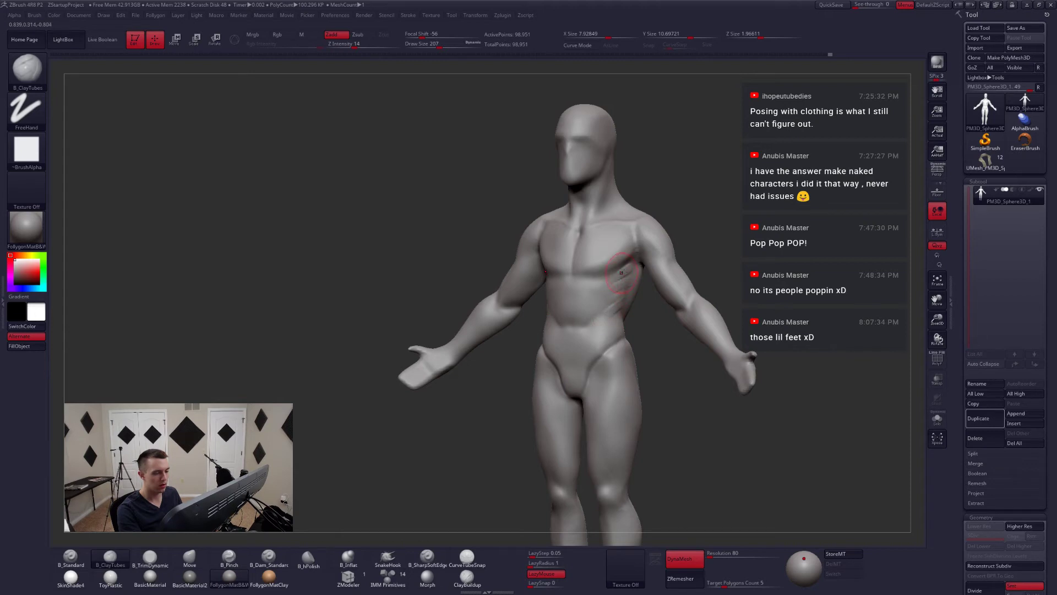
key(space)
drag(624, 319, 618, 319)
right_drag(624, 316, 602, 306)
- Carve the grooves between the side ribs with Dam_Standard at draw size 172 and smooth them softly
key(6)
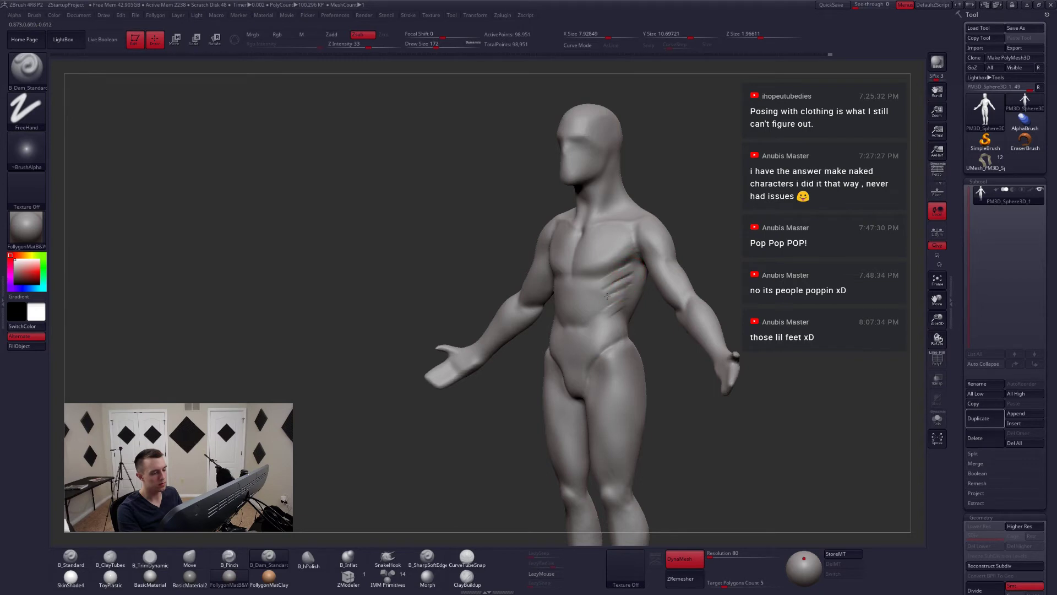
right_drag(619, 305, 630, 302)
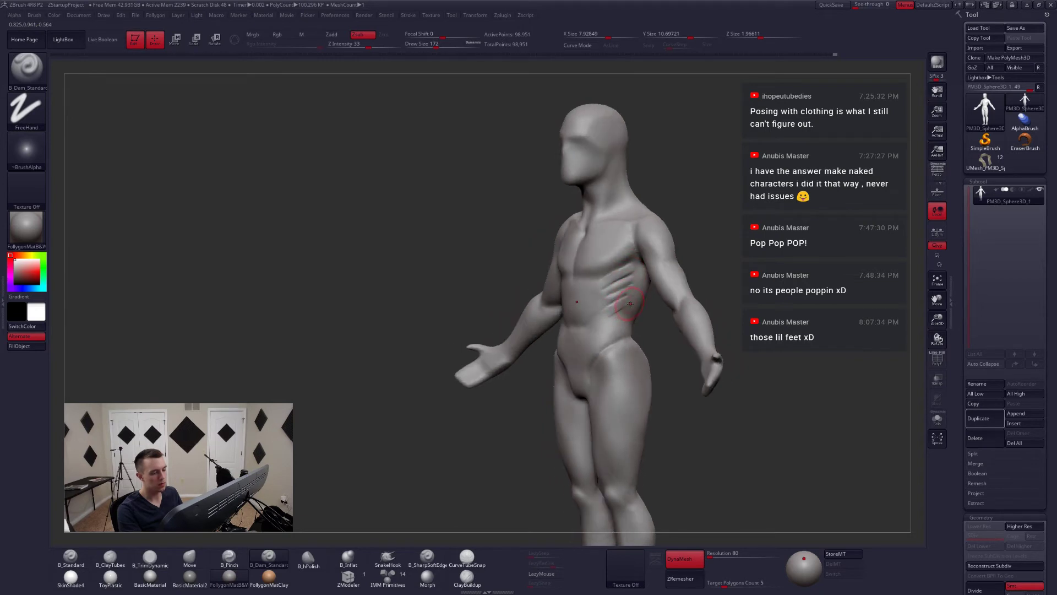
key(shift)
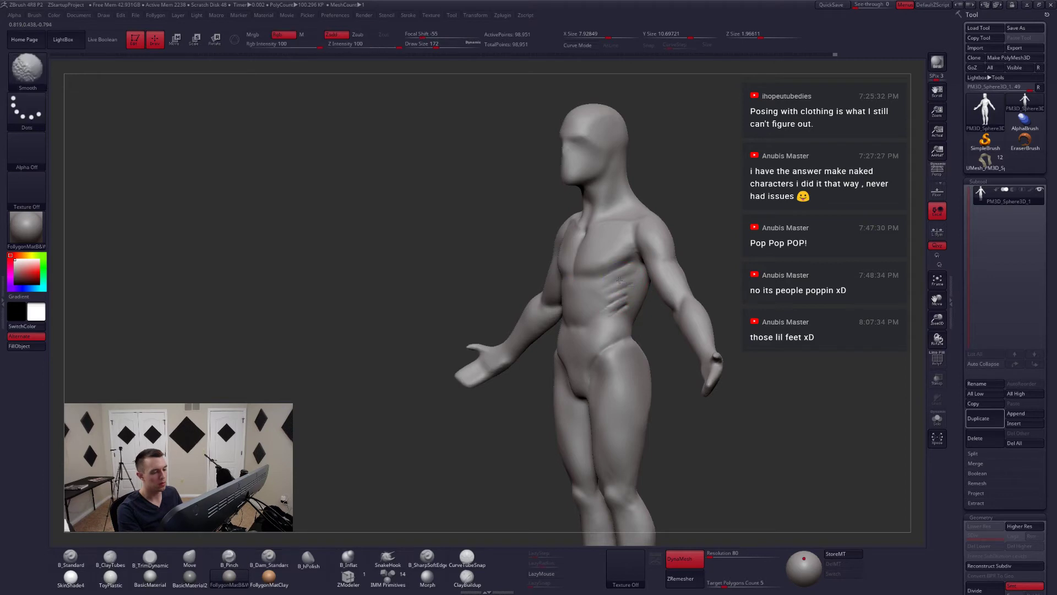
right_drag(627, 303, 618, 304)
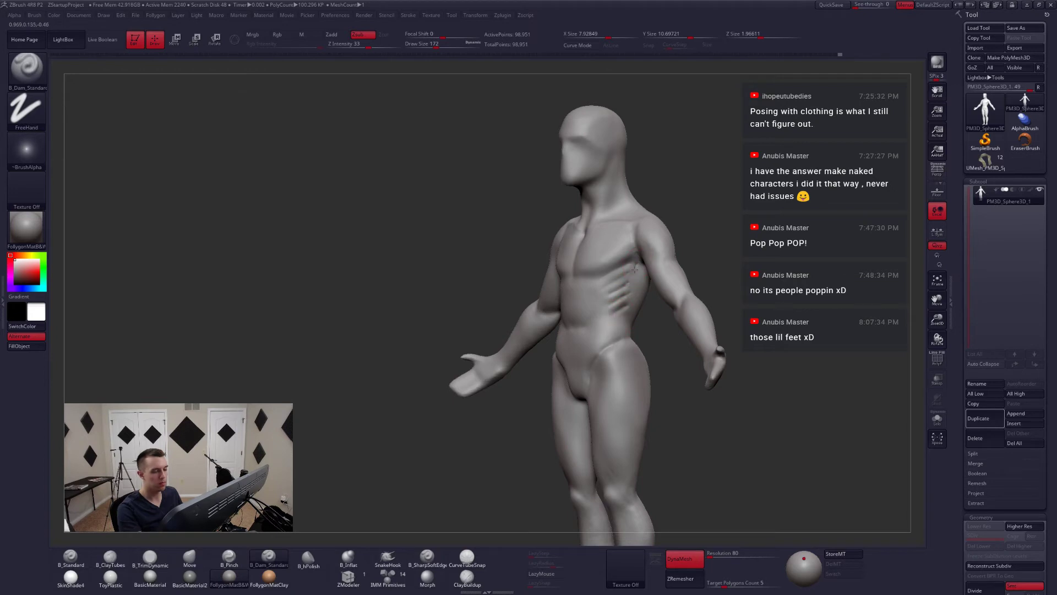
key(shift)
right_drag(613, 285, 655, 287)
right_drag(642, 331, 619, 333)
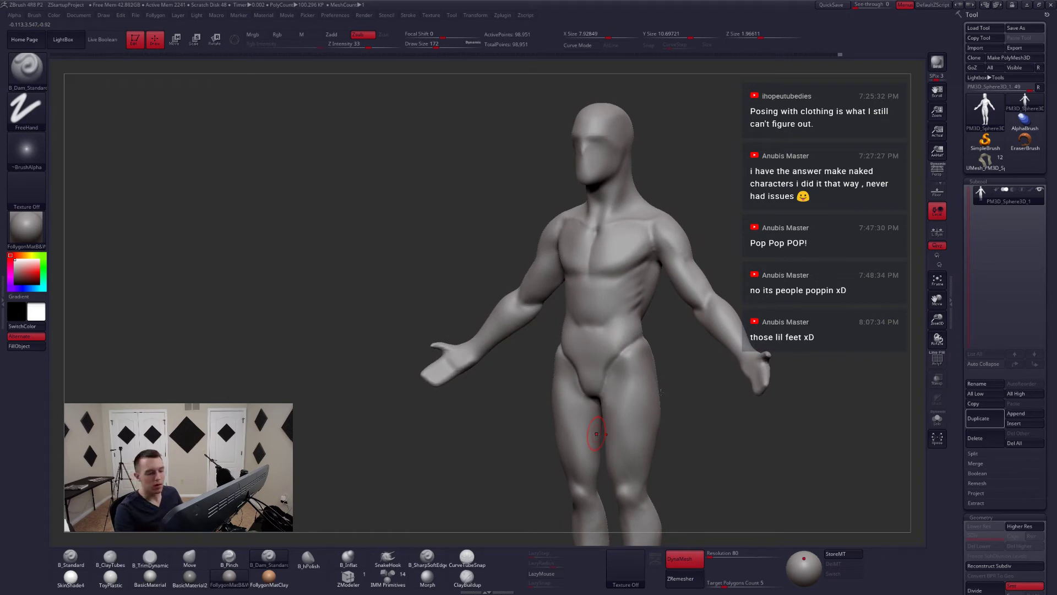
- Turn on perspective and adjust the neck and upper chest with the Move brush
alt+right_drag(596, 434, 638, 533)
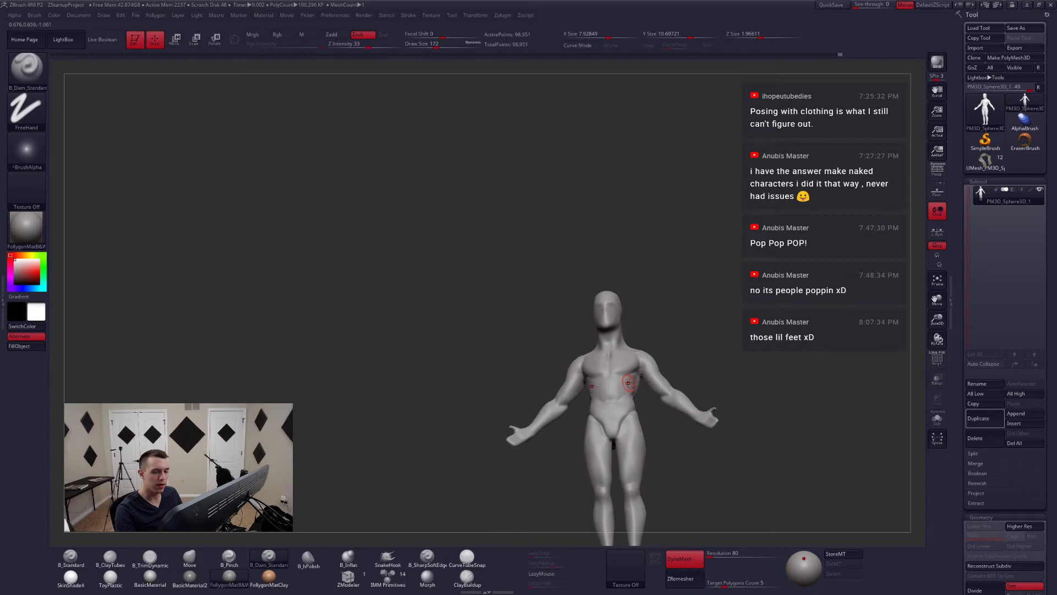
click(937, 171)
right_drag(698, 307, 622, 435)
right_drag(622, 434, 620, 383)
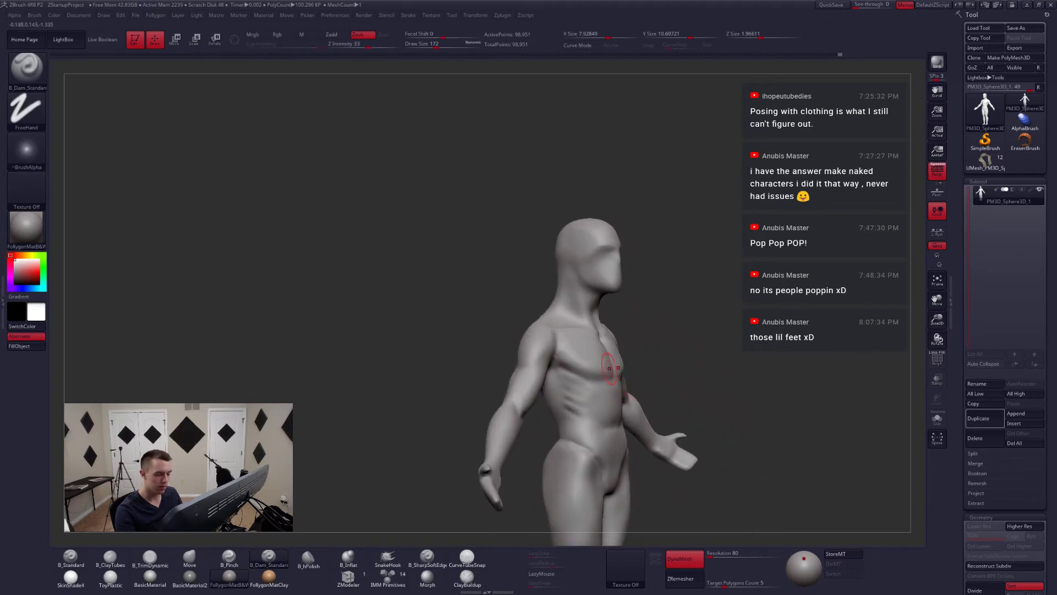
key(b)
key(m)
key(v)
key(s)
right_drag(601, 339, 562, 319)
ctrl+right_drag(561, 319, 599, 348)
key(s)
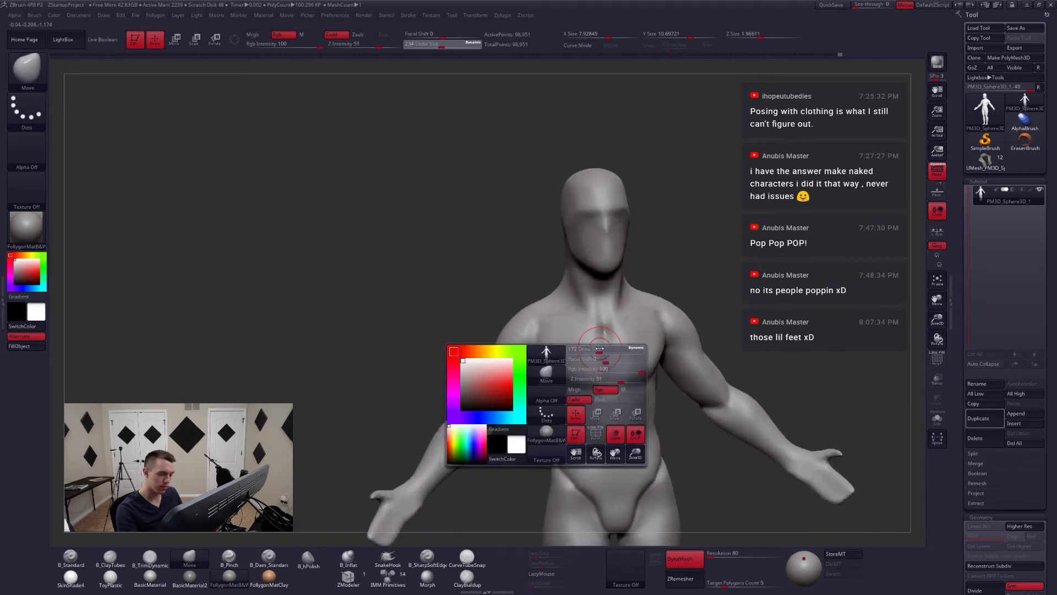
- Build up the sides of the abdomen below the ribs with ClayTubes at draw size 154
key(b)
key(c)
key(t)
mouse_move(599, 345)
right_down()
mouse_move(628, 394)
mouse_move(645, 394)
right_up()
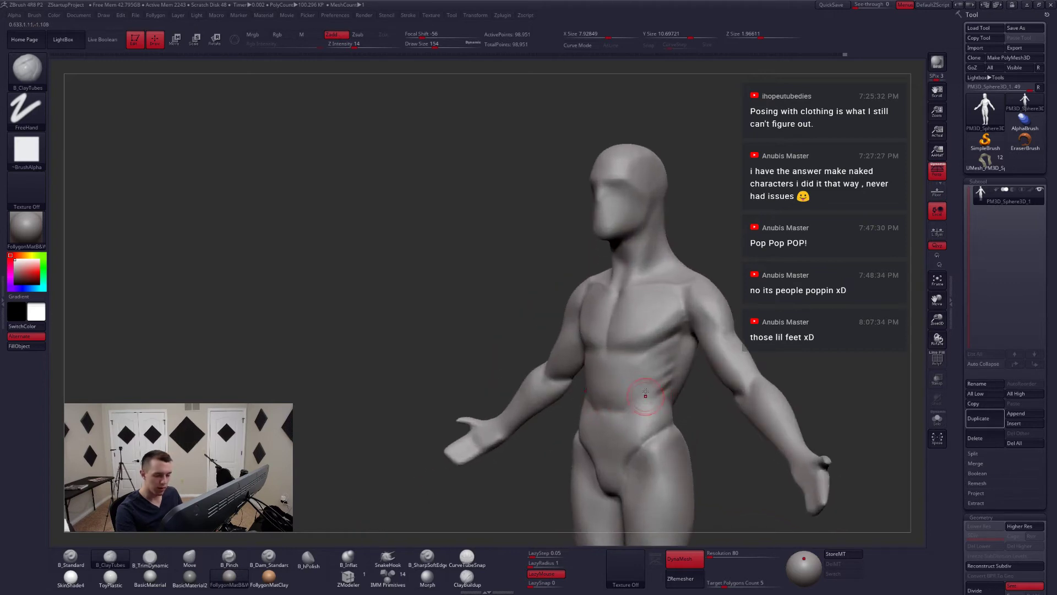
- Adjust the chin and lower face in profile with the Move brush, lowering the draw size from 324
alt+right_drag(699, 369, 713, 346)
alt+right_drag(716, 423, 683, 377)
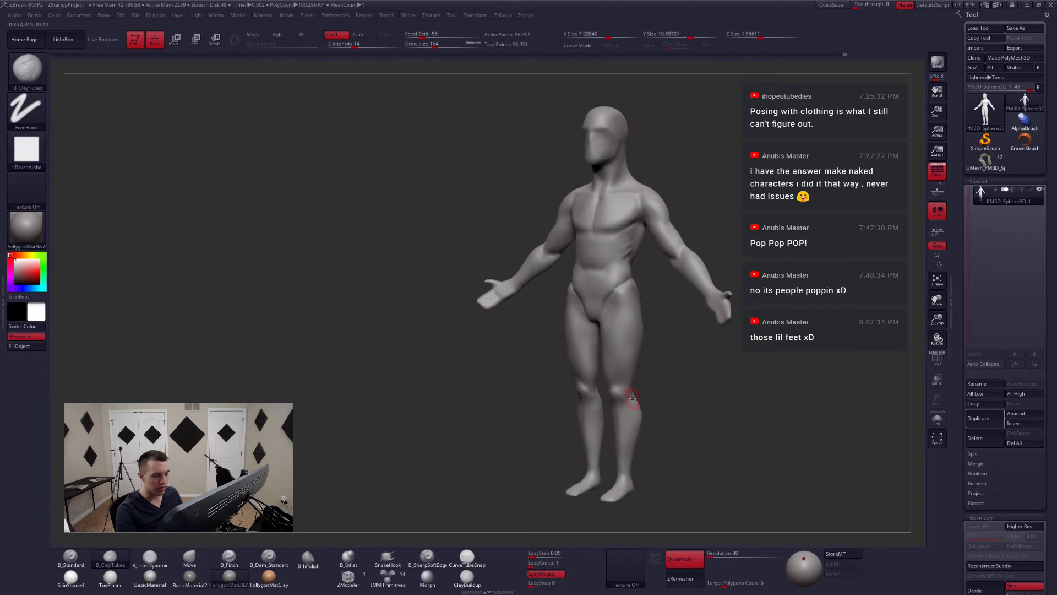
mouse_move(627, 397)
alt+right_down()
mouse_move(628, 472)
mouse_move(641, 369)
mouse_move(622, 359)
alt+right_up()
key(b)
key(m)
key(v)
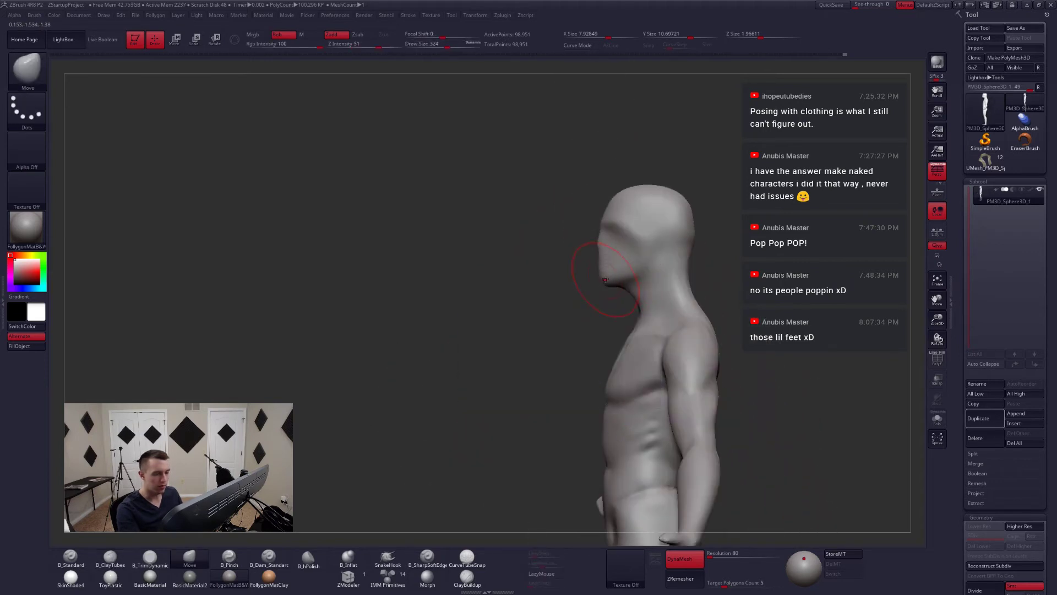
key(space)
drag(605, 261, 597, 261)
mouse_move(528, 280)
right_down()
mouse_move(624, 268)
mouse_move(603, 255)
mouse_move(634, 291)
mouse_move(607, 248)
mouse_move(595, 287)
mouse_move(621, 348)
right_up()
- Refine the jaw and head planes with the TrimDynamic and Move brushes, using a draw size of 223
key(b)
key(t)
key(d)
key(b)
key(m)
key(v)
key(s)
click(608, 292)
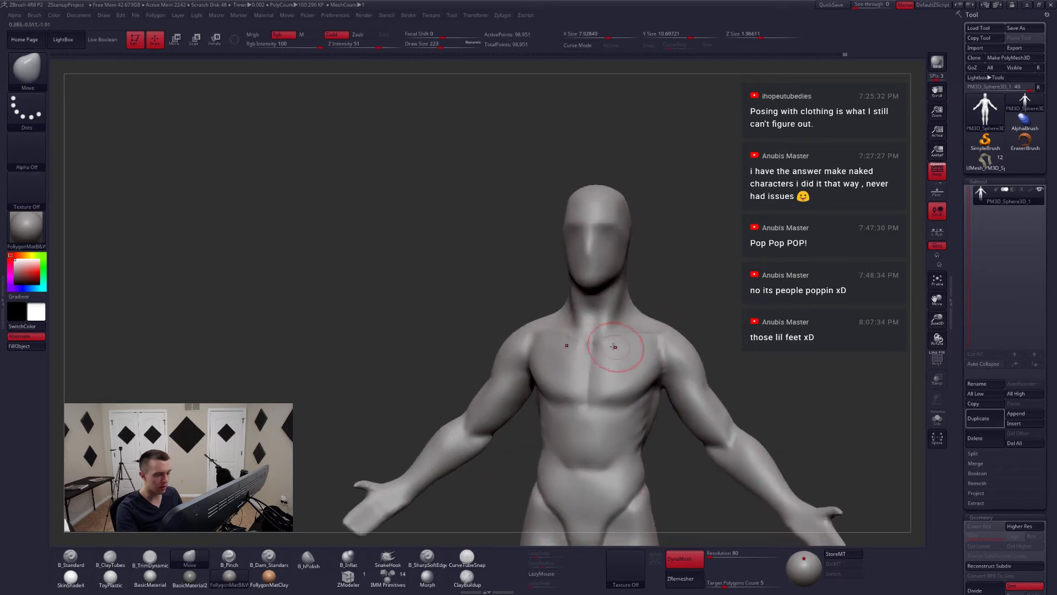
- Sharpen the collarbones and upper chest edges with the Pinch brush at draw size 163
key(b)
key(p)
key(i)
key(space)
drag(620, 349, 614, 348)
right_drag(613, 348, 606, 342)
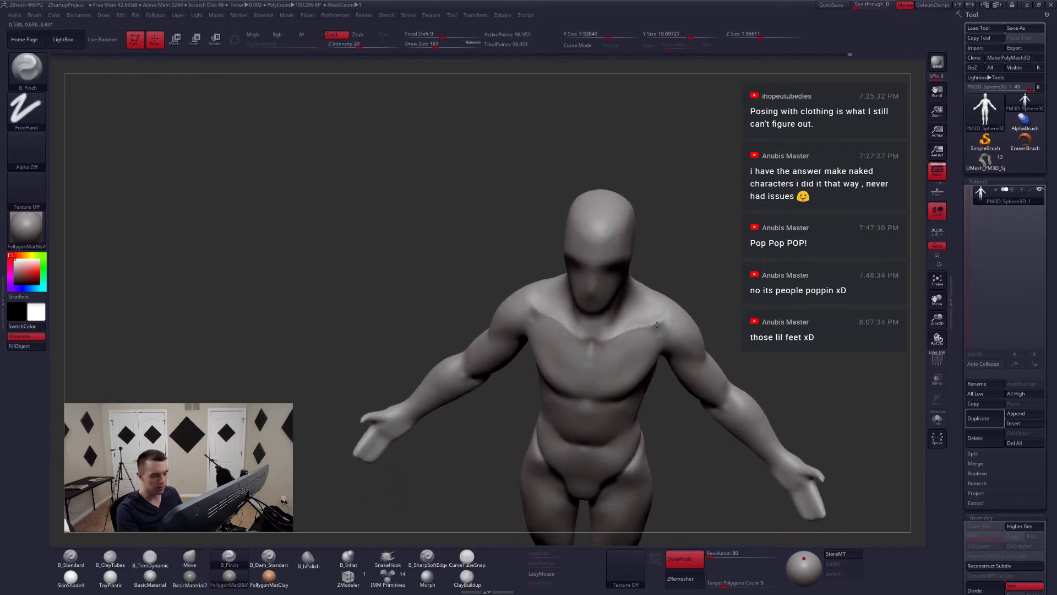
mouse_move(626, 332)
right_down()
mouse_move(613, 339)
mouse_move(632, 357)
mouse_move(635, 309)
mouse_move(639, 353)
mouse_move(625, 391)
right_up()
- Lay in the upper abdominal muscle segments below the chest with ClayTubes at draw size 149
key(b)
key(m)
key(v)
key(space)
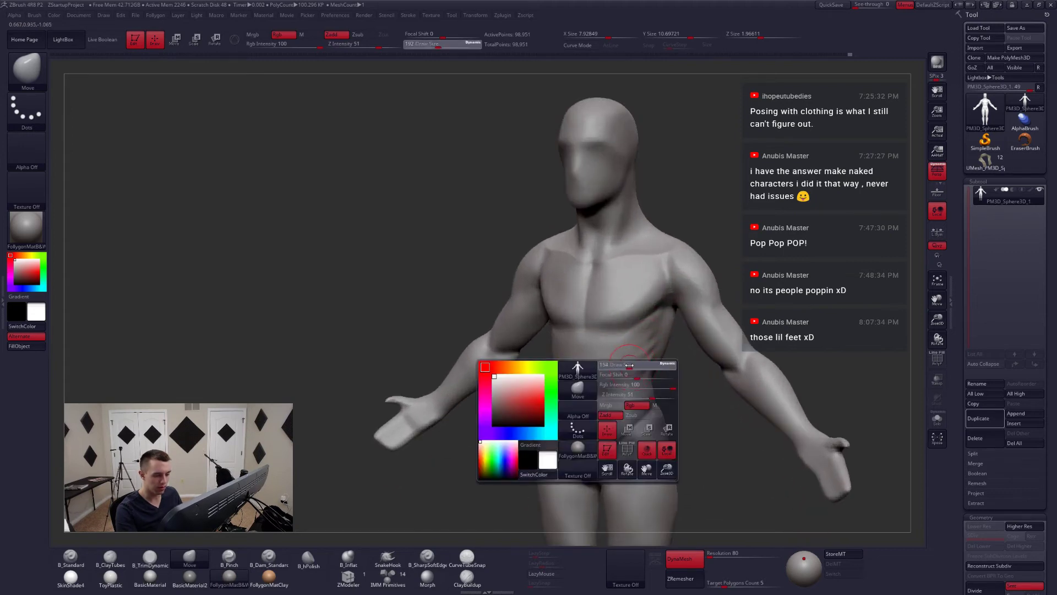
drag(623, 392, 618, 392)
key(b)
key(c)
key(t)
right_drag(618, 392, 575, 342)
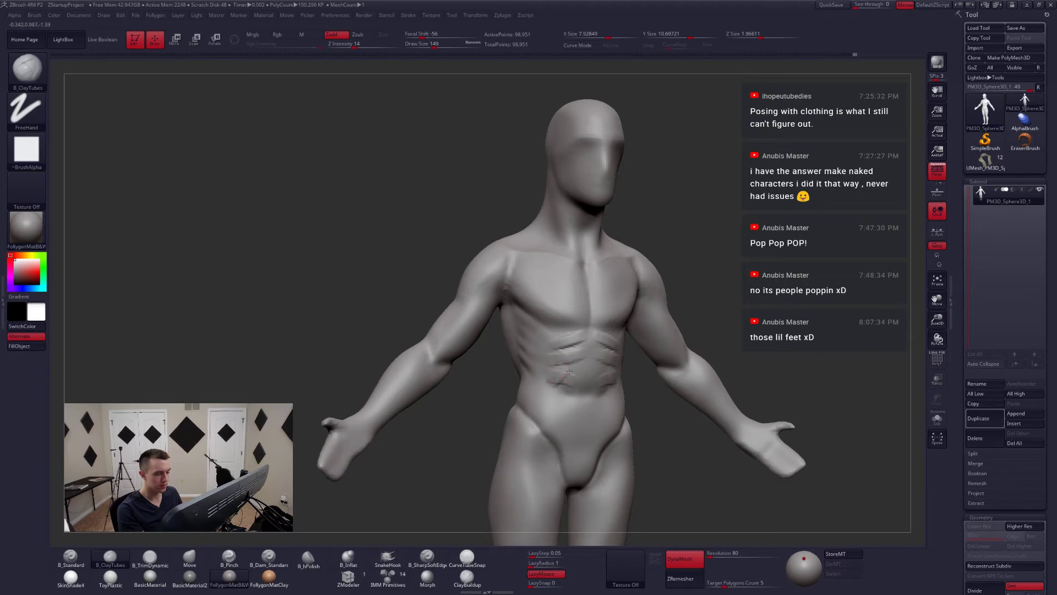
right_drag(561, 385, 485, 368)
right_drag(581, 368, 617, 363)
- Adjust the shape of the upper abdomen and its side contour with the Move brush at draw size 257
key(b)
key(m)
key(v)
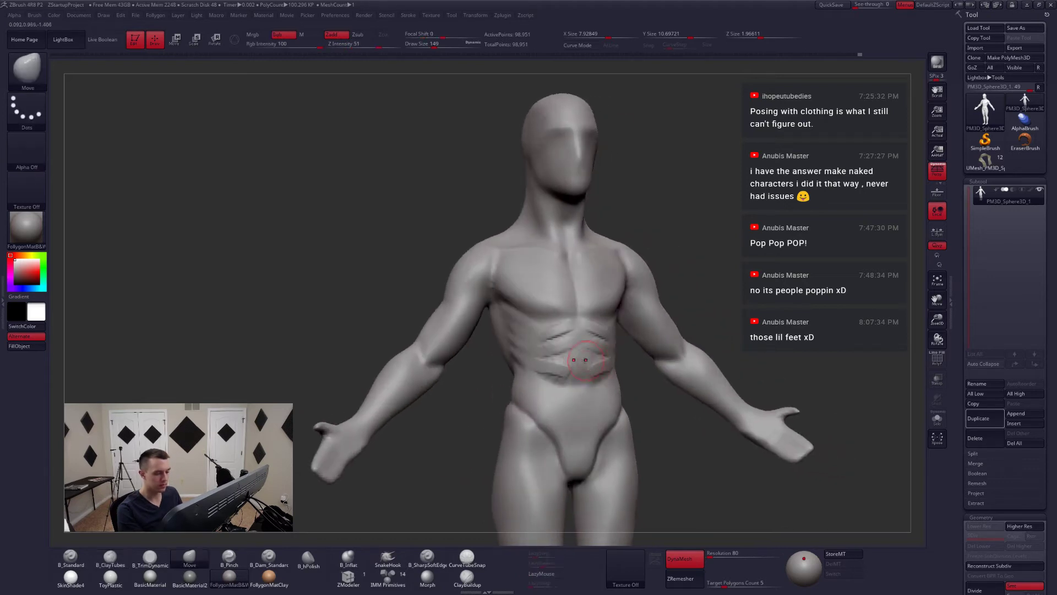
key(space)
drag(583, 364, 591, 365)
right_drag(584, 351, 610, 355)
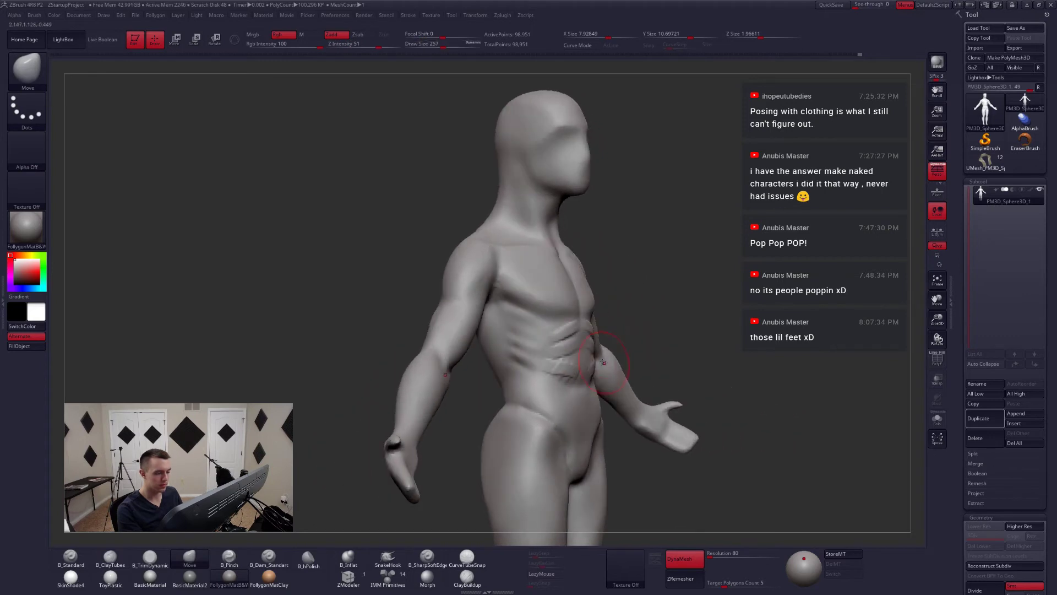
key(space)
drag(582, 364, 591, 364)
mouse_move(570, 362)
right_down()
mouse_move(605, 359)
mouse_move(584, 361)
right_up()
key(space)
drag(591, 364, 577, 364)
- Build up and even out the abdominal segments on both sides of the midline with ClayTubes at draw size 149
key(b)
key(c)
key(t)
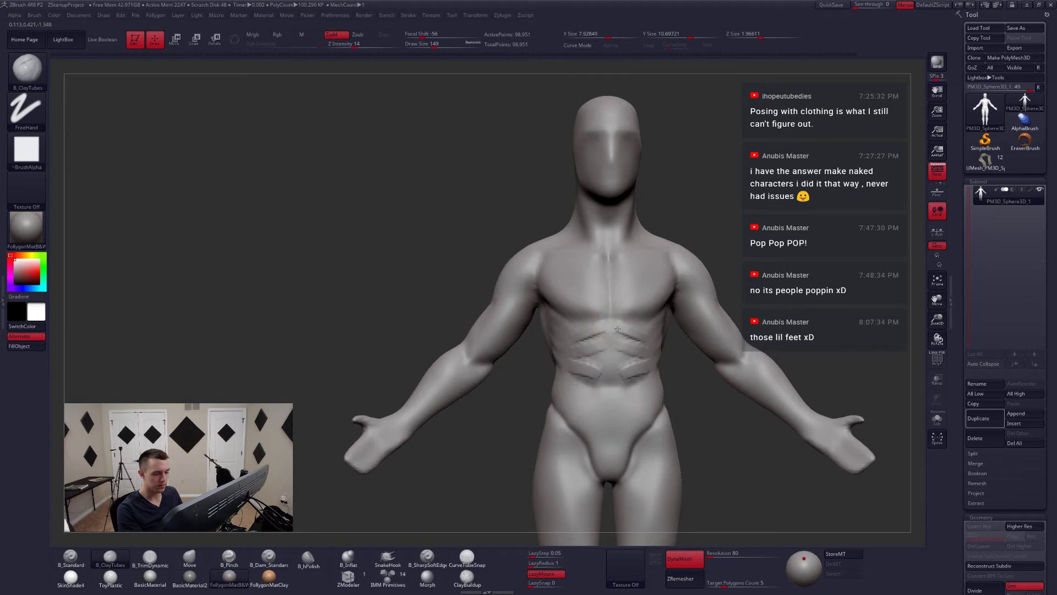
right_drag(647, 347, 617, 343)
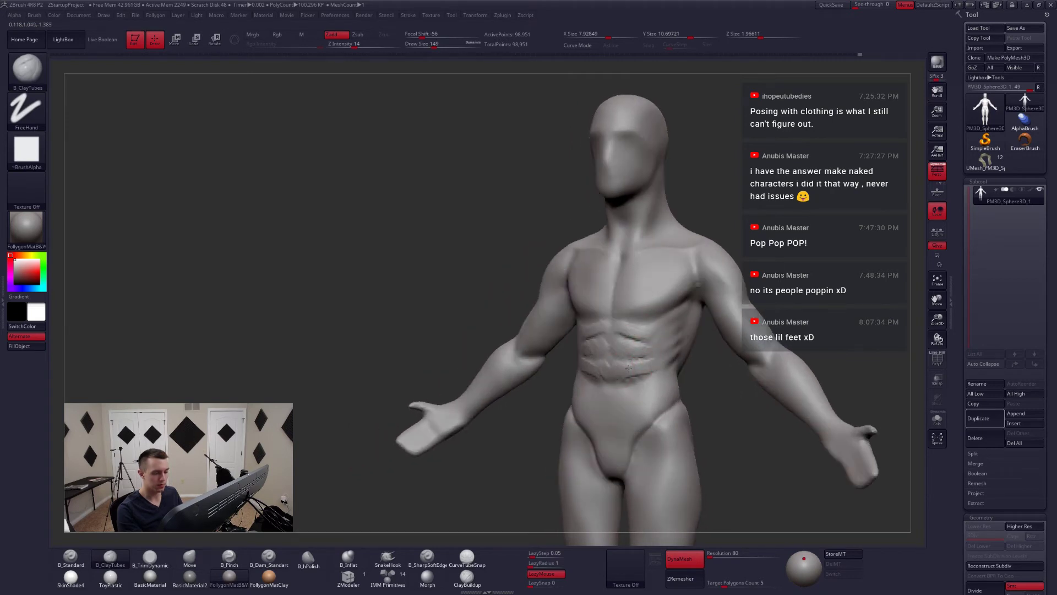
mouse_move(644, 376)
shift+right_down()
mouse_move(664, 378)
mouse_move(644, 353)
shift+right_up()
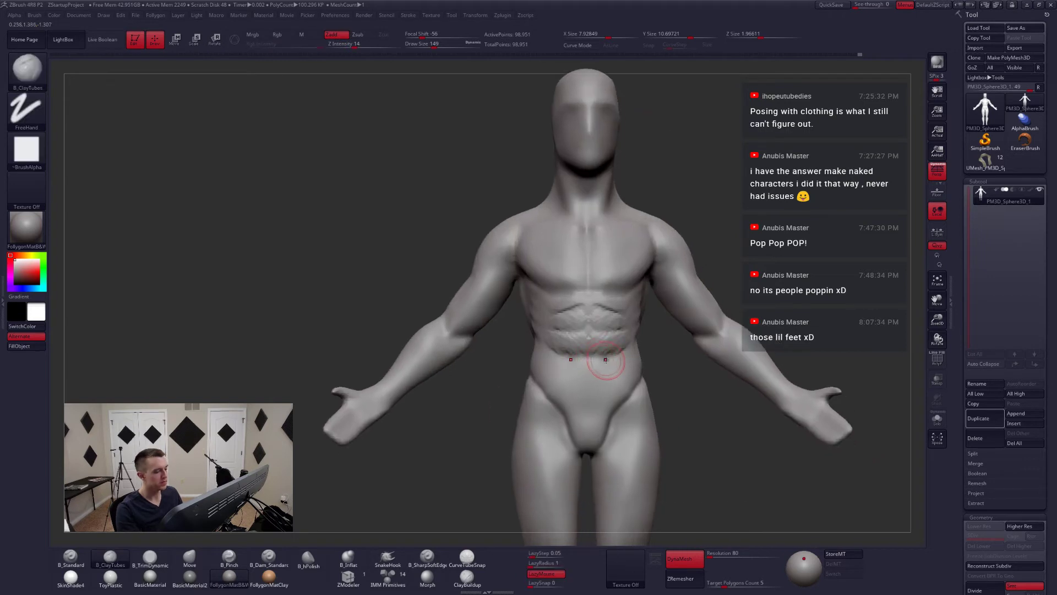
- Carve the abdominal midline and the horizontal creases between the ab segments with Dam_Standard at draw size 149
key(b)
key(d)
key(s)
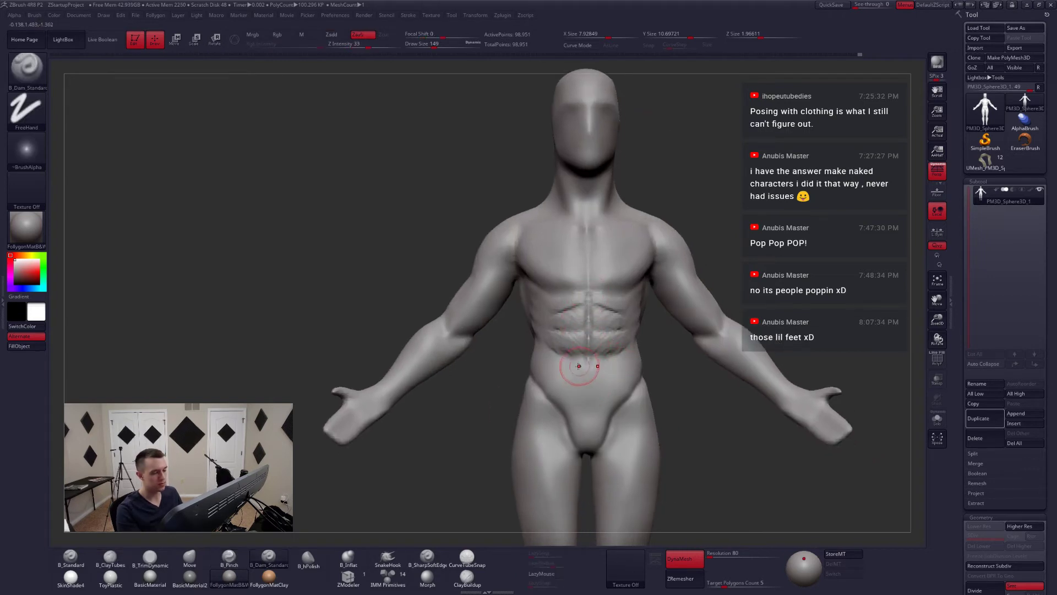
drag(572, 360, 600, 361)
mouse_move(574, 374)
right_down()
mouse_move(614, 393)
mouse_move(499, 415)
mouse_move(733, 423)
right_up()
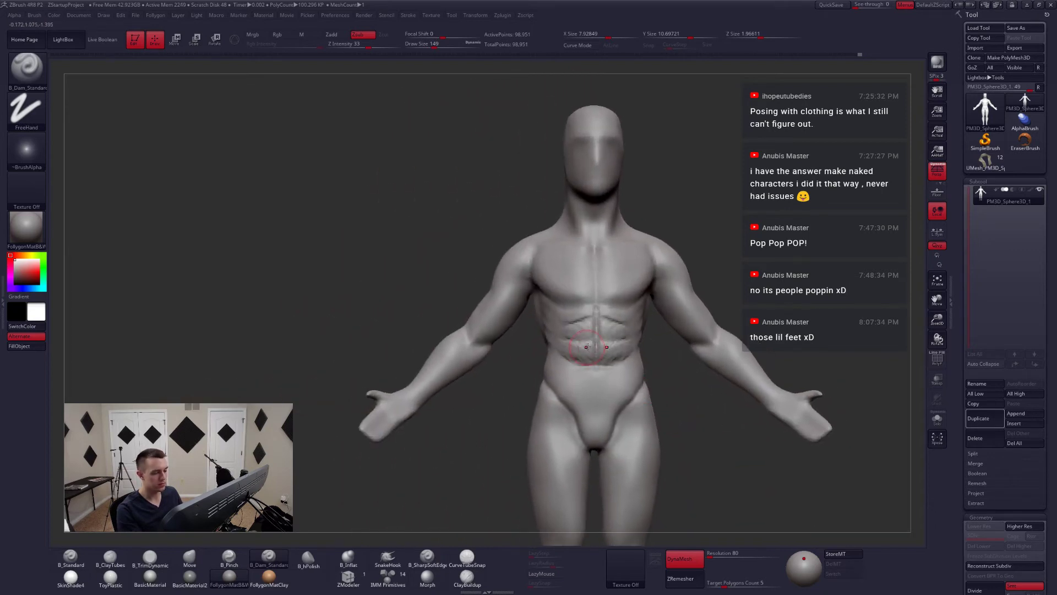
- Deepen the grooves where the outer abdominals meet the side ribs with Dam_Standard
right_drag(621, 358, 607, 350)
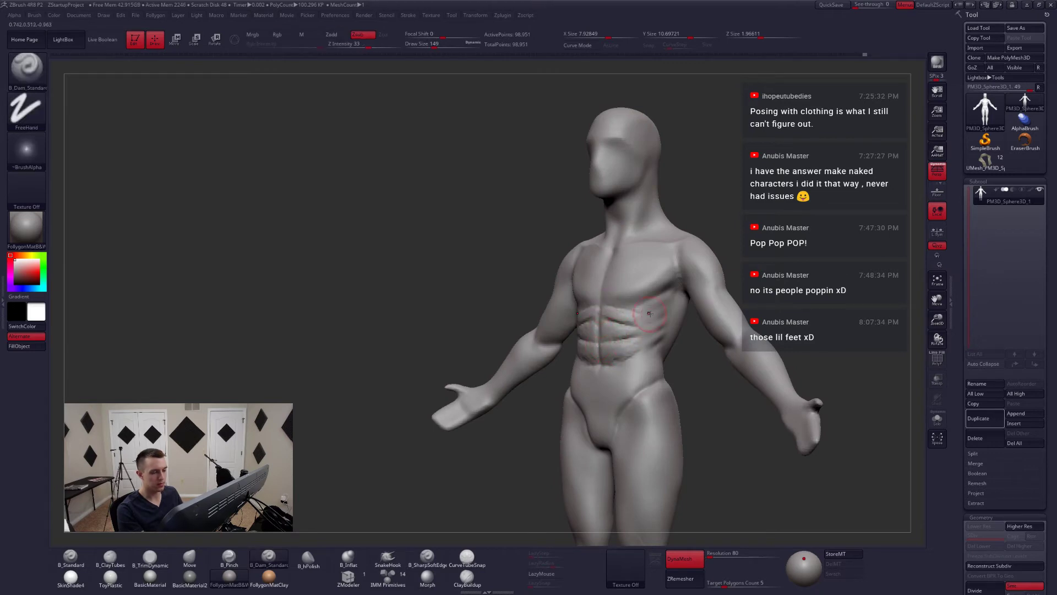
right_drag(643, 316, 727, 325)
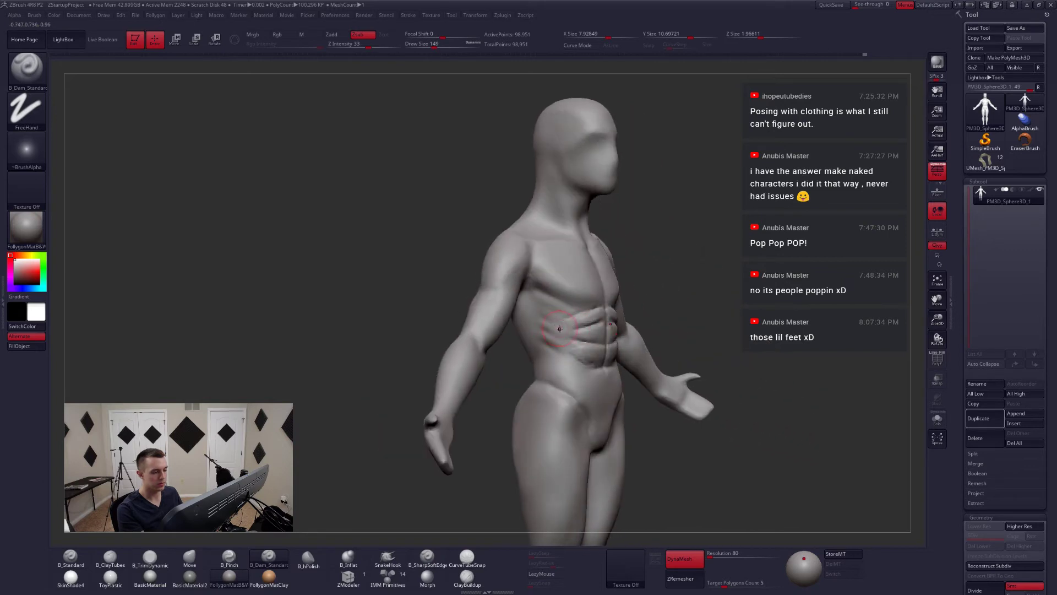
mouse_move(611, 333)
right_down()
mouse_move(524, 346)
mouse_move(642, 314)
right_up()
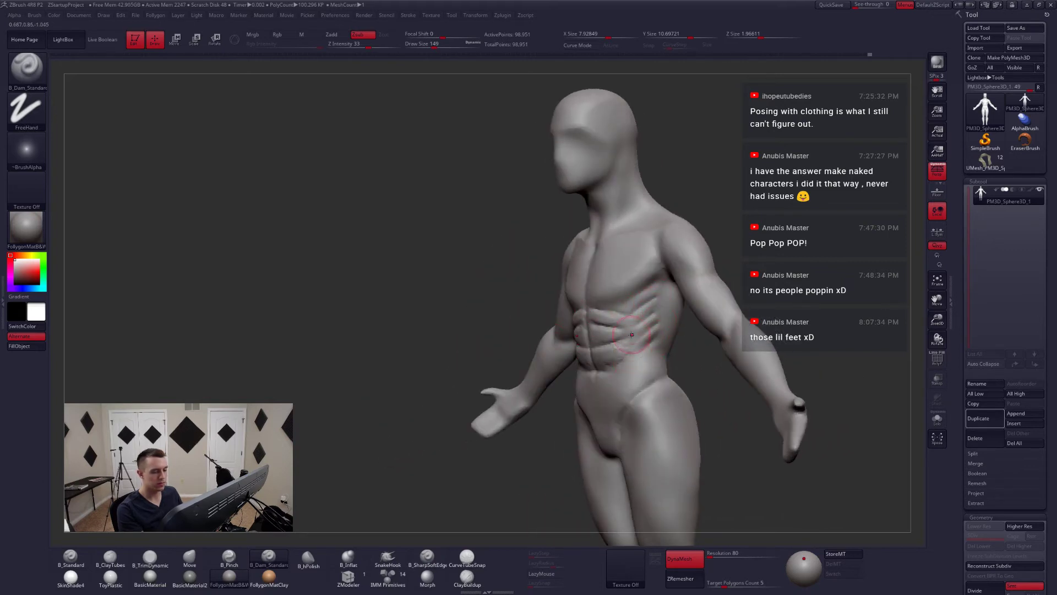
right_drag(631, 334, 664, 331)
- Build up the side ribs and outer chest below the armpit with ClayTubes at draw size 149
key(2)
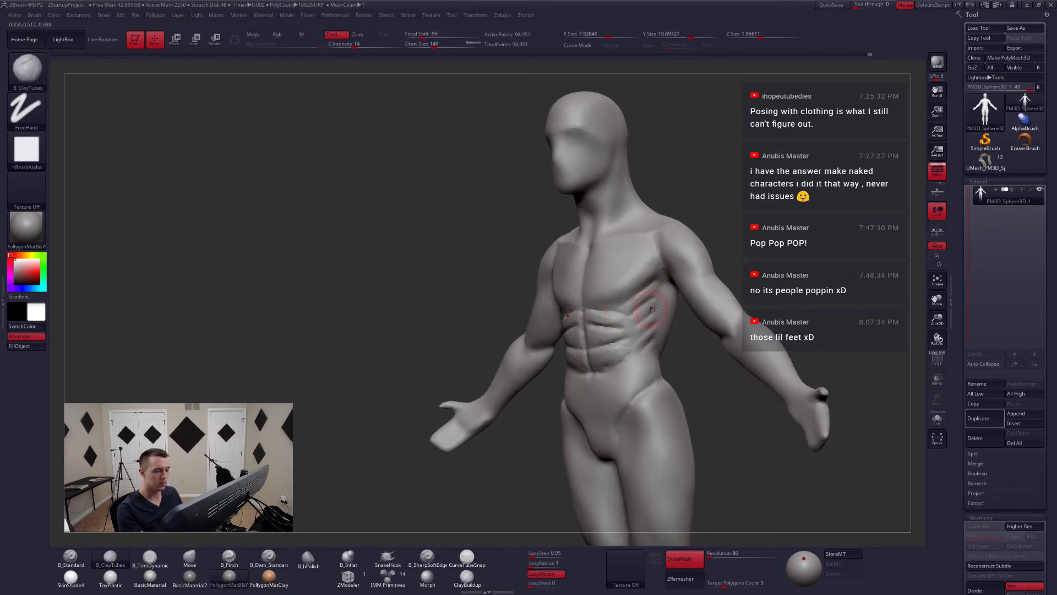
mouse_move(653, 308)
shift+right_down()
mouse_move(710, 308)
mouse_move(650, 276)
shift+right_up()
drag(649, 278, 670, 283)
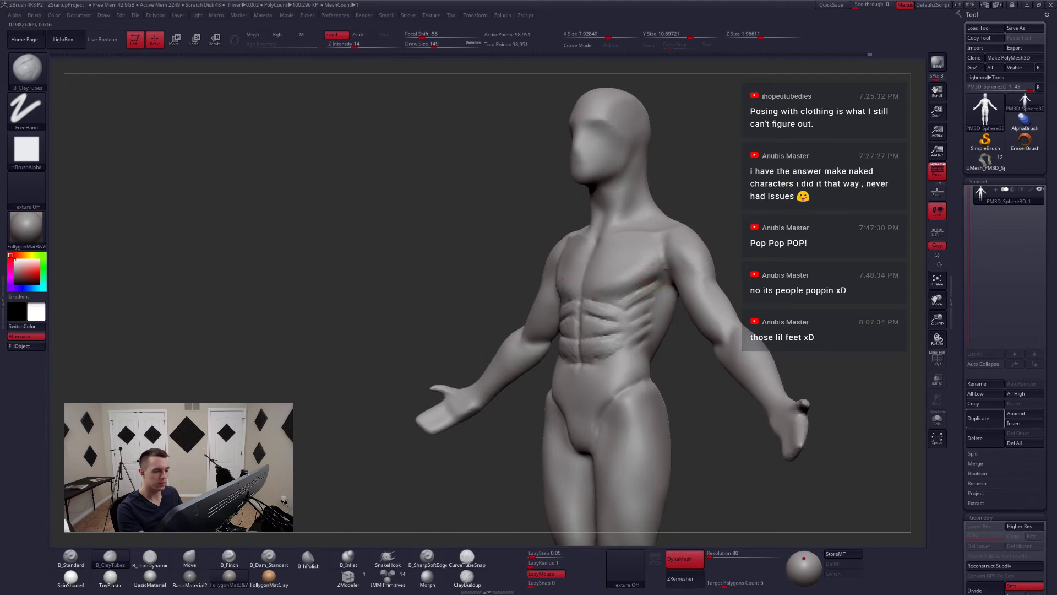
right_drag(619, 294, 666, 297)
- Reshape the lower chest and ribcage contour with the Move brush at draw size 212, reducing it to 145 near the sternum
key(4)
key(space)
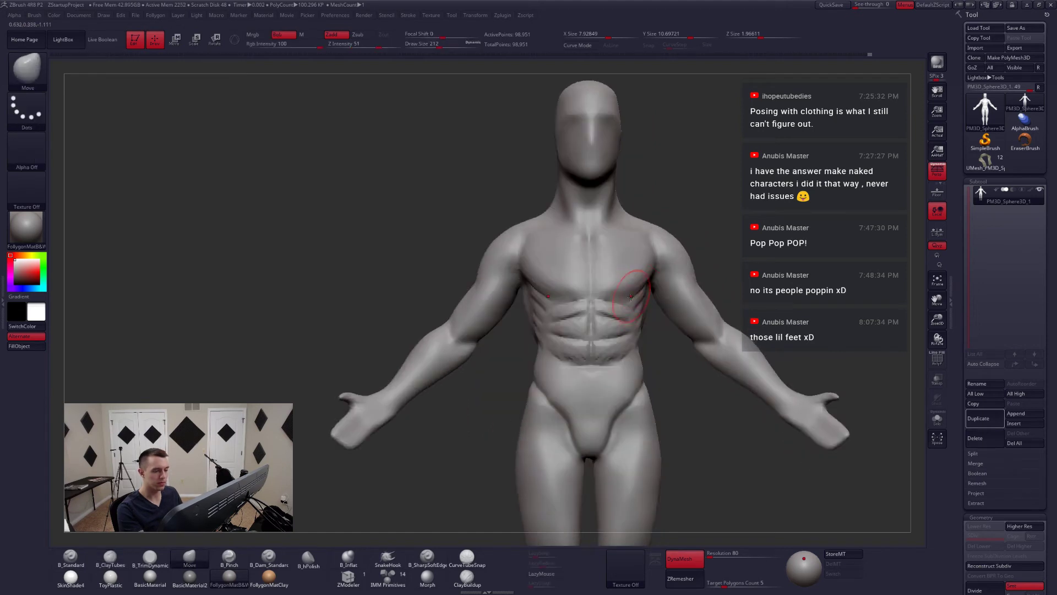
mouse_move(610, 324)
right_down()
mouse_move(613, 304)
mouse_move(597, 329)
right_up()
key(space)
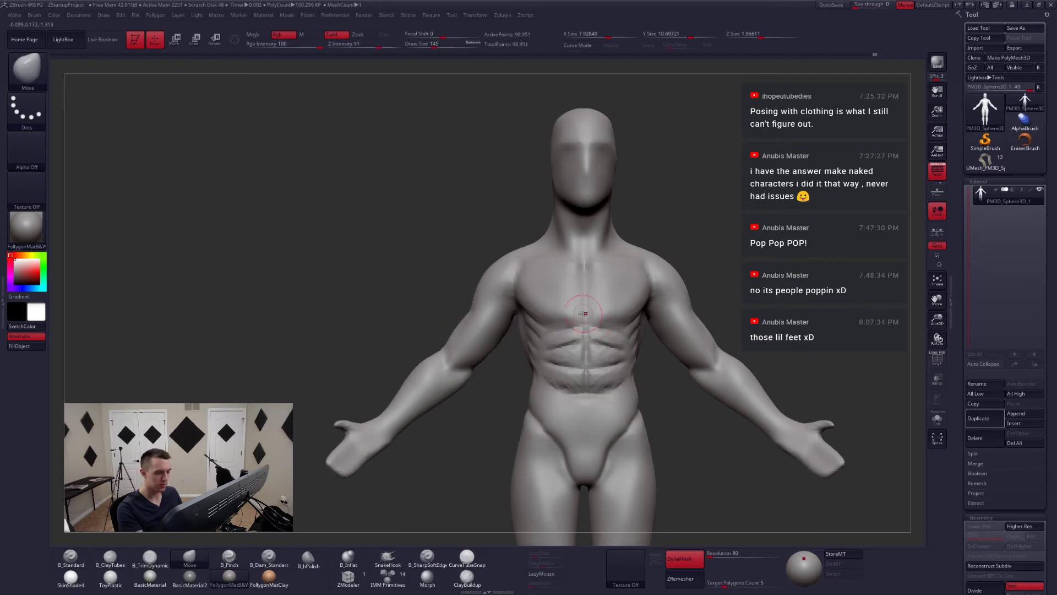
- Carve the base of the sternum where the chest muscles meet with Dam_Standard at draw size 145 and smooth it
key(b)
key(d)
key(s)
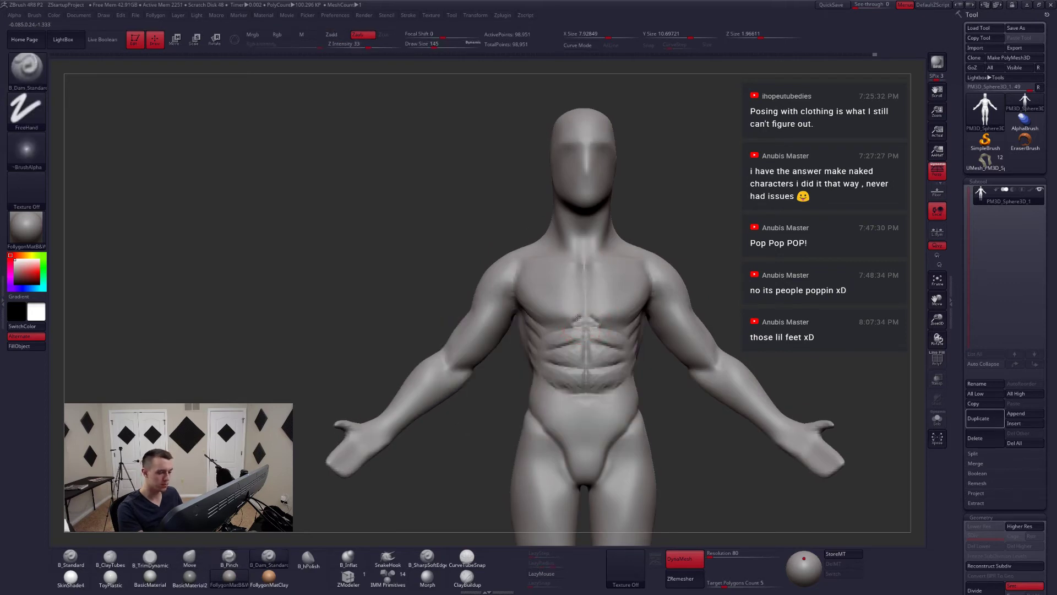
right_drag(585, 324, 585, 321)
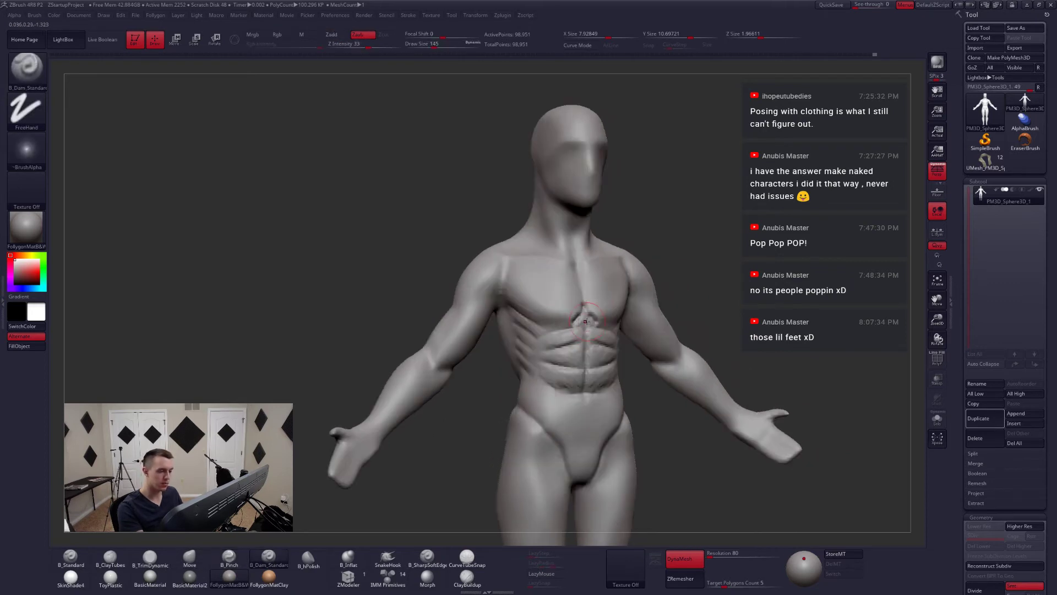
shift+drag(584, 315, 584, 322)
right_drag(585, 320, 597, 322)
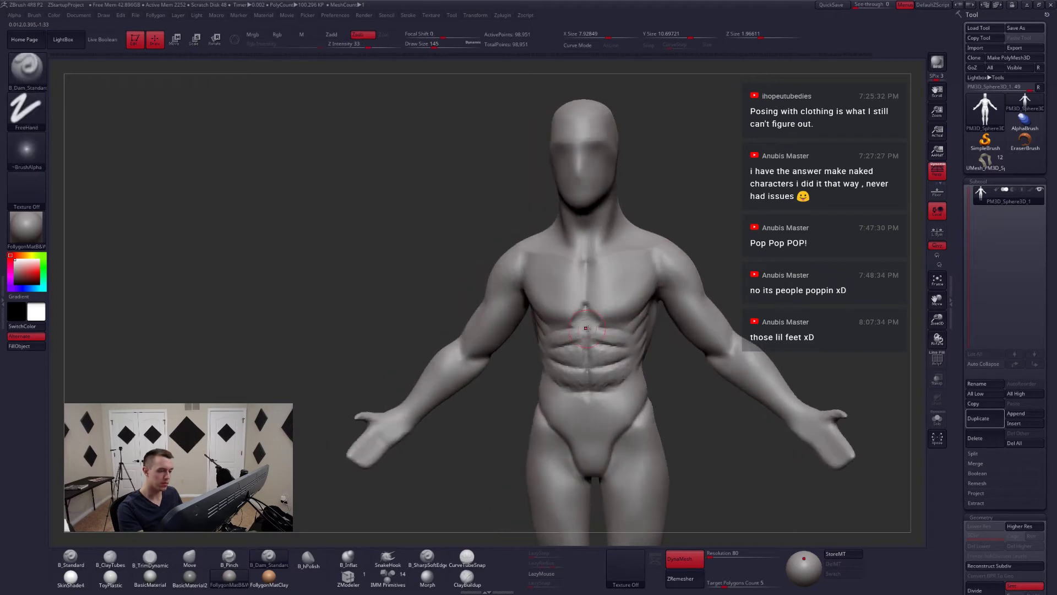
shift+drag(585, 317, 583, 324)
right_drag(585, 323, 594, 325)
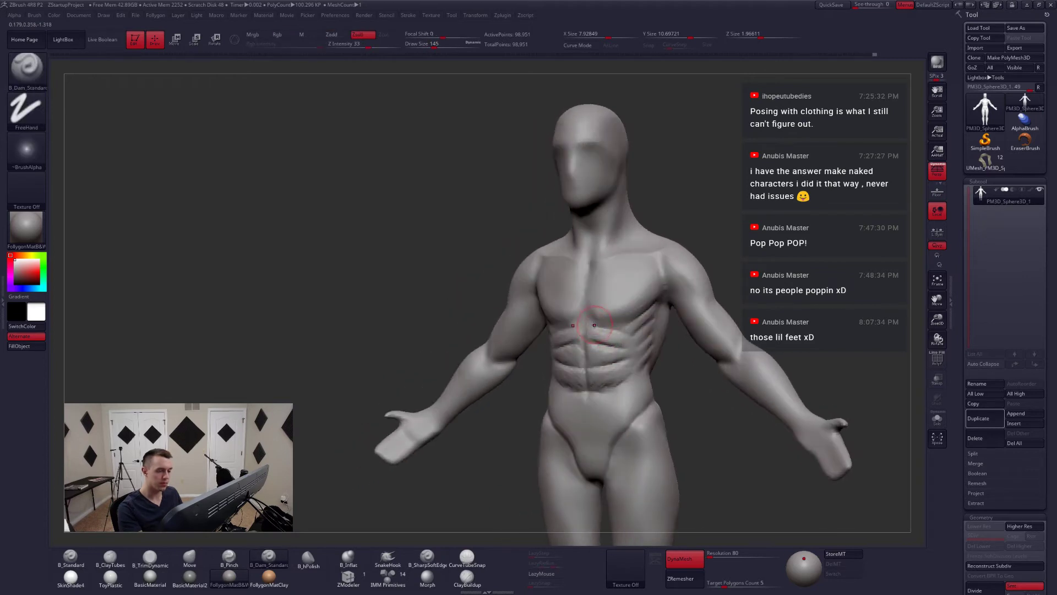
- Tighten the lower edge of the chest muscles with the Move and Pinch brushes at draw size 145
key(b)
key(m)
key(v)
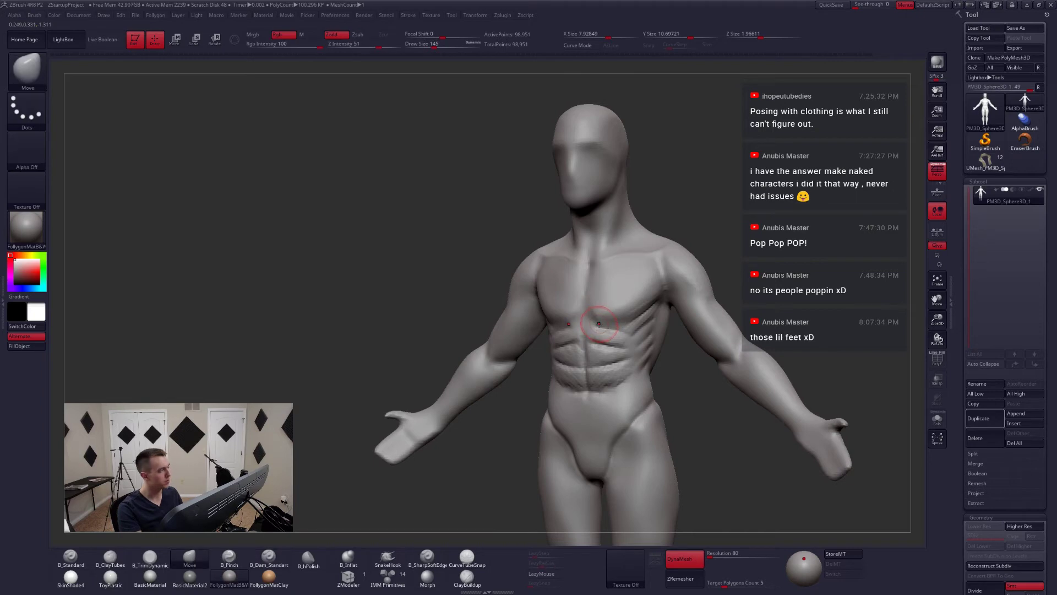
key(b)
key(p)
key(i)
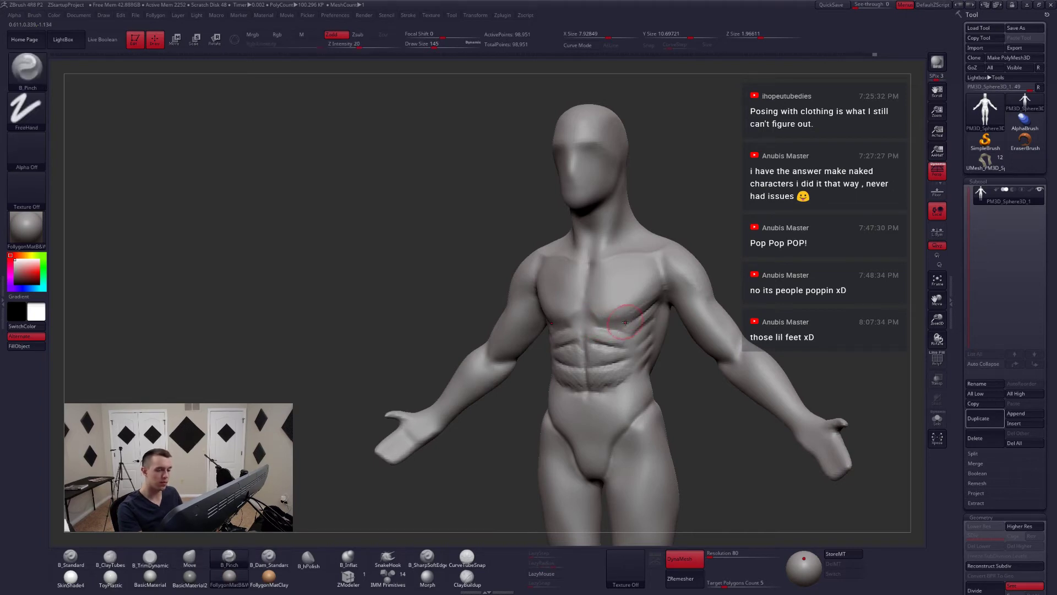
mouse_move(625, 318)
shift+right_down()
mouse_move(589, 312)
mouse_move(605, 323)
shift+right_up()
- Define the abdominal creases and lower abdomen with Dam_Standard, raising the draw size to 187
key(b)
key(d)
key(s)
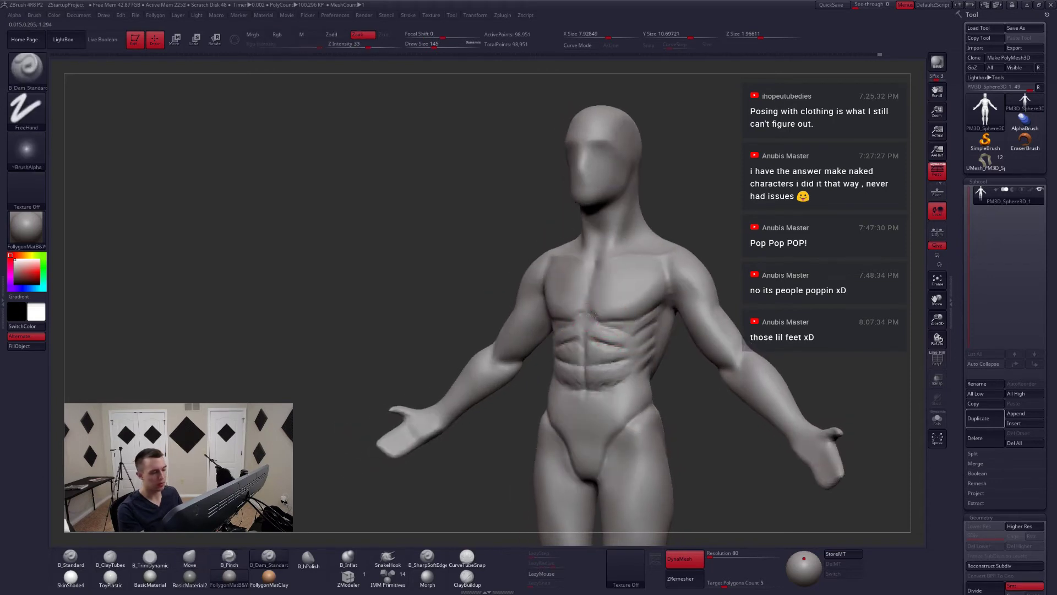
mouse_move(608, 323)
right_down()
mouse_move(595, 340)
mouse_move(633, 342)
mouse_move(614, 355)
mouse_move(608, 380)
right_up()
key(space)
drag(606, 370, 611, 370)
alt+right_drag(611, 348, 609, 337)
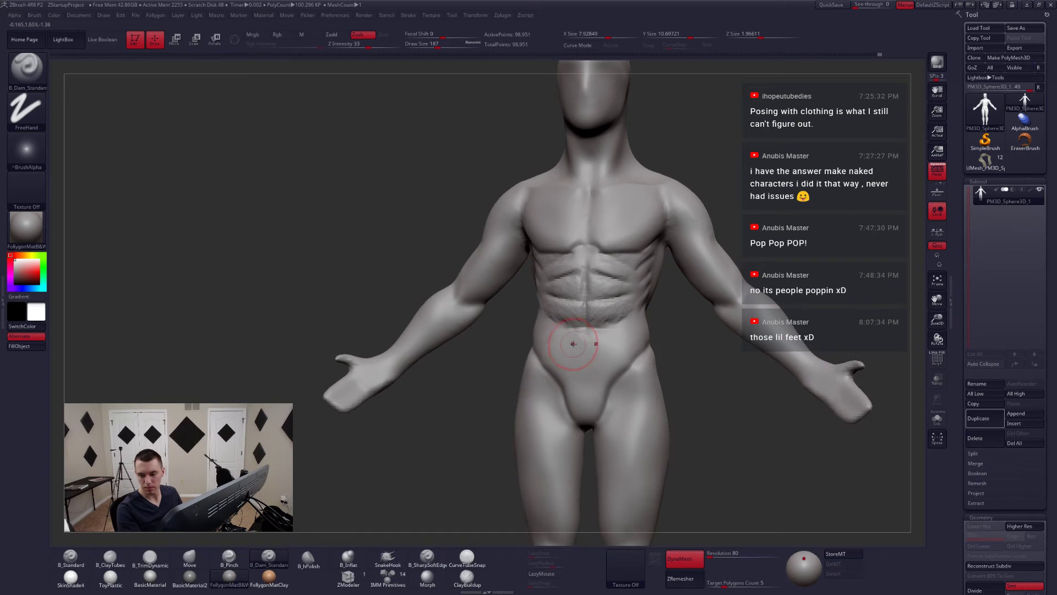
- Build up the lower abdomen between the waist and groin with ClayTubes at draw size 187
key(b)
key(c)
key(t)
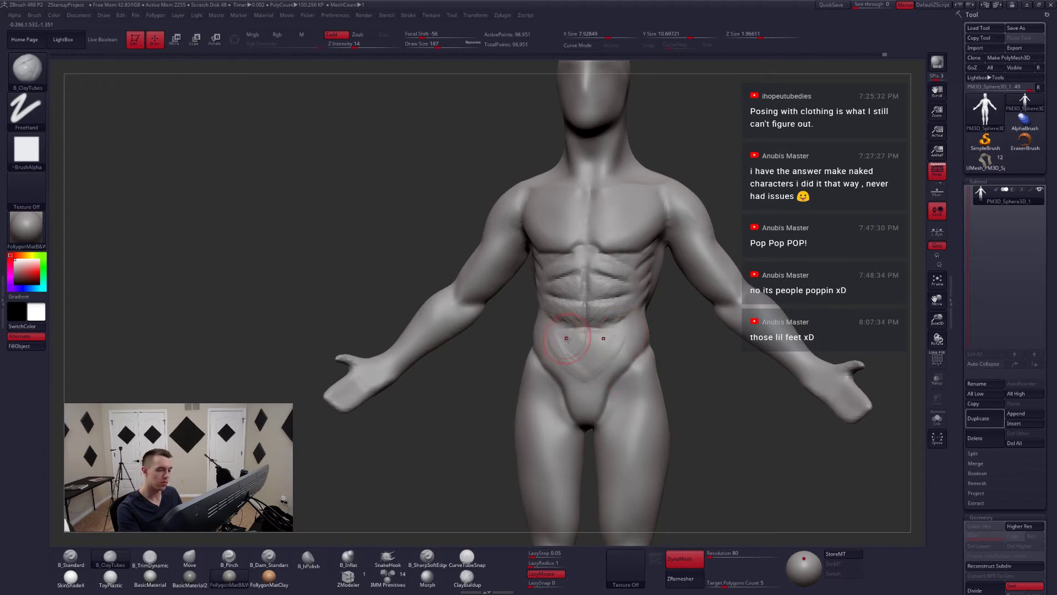
right_drag(567, 339, 558, 338)
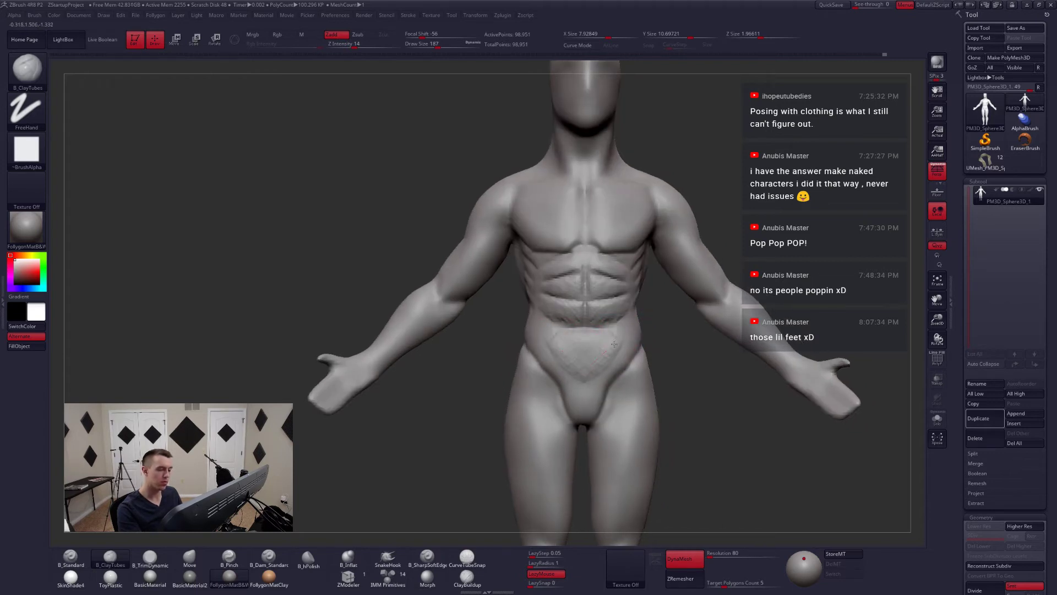
- Adjust the side profile of the lower legs with the Move brush at draw size 415
right_drag(609, 371, 702, 292)
right_drag(617, 394, 623, 432)
right_drag(623, 432, 534, 427)
right_drag(534, 426, 496, 410)
key(b)
key(m)
key(v)
key(space)
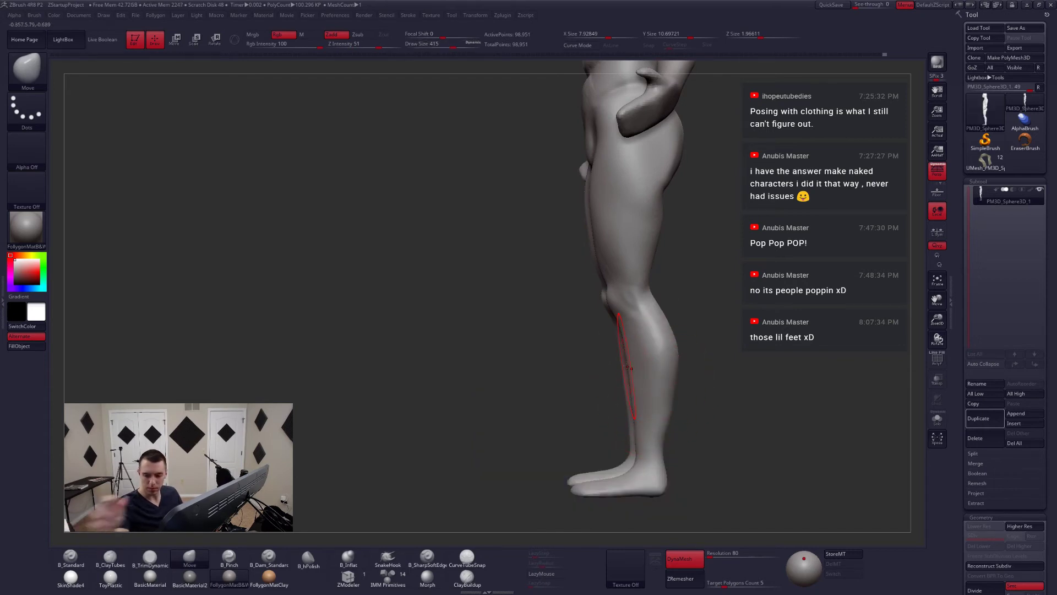
drag(538, 398, 619, 446)
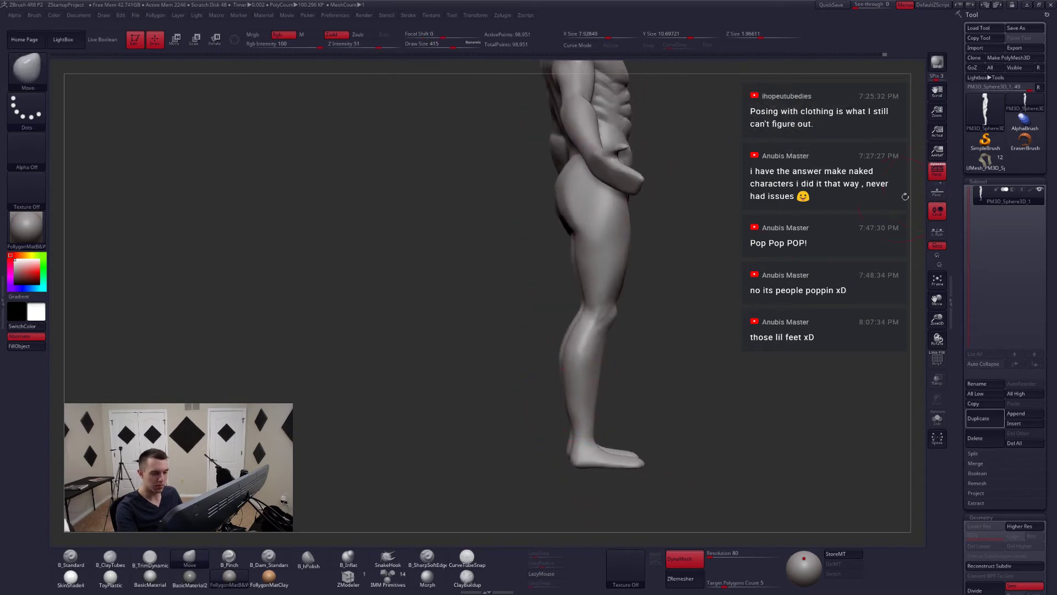
- Turn off perspective and reshape the calf and shin in side view with the Move brush at draw size 468
click(937, 171)
key(space)
drag(576, 354, 565, 339)
alt+right_drag(567, 381, 568, 365)
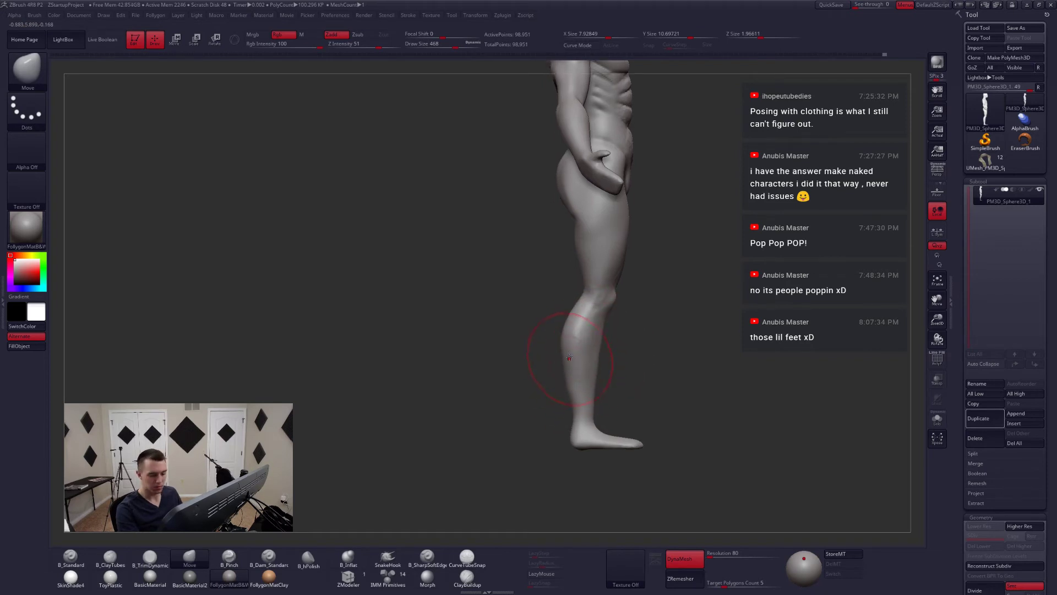
drag(565, 348, 606, 328)
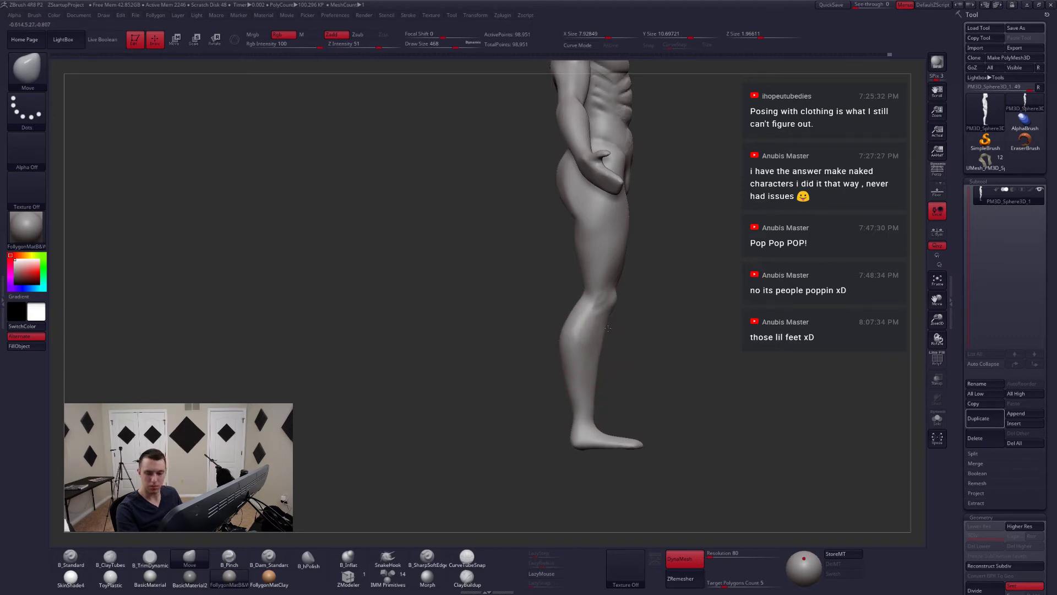
- Refine the side profile of the lower shin, heel and foot with the Move brush at draw size 344
key(space)
click(603, 333)
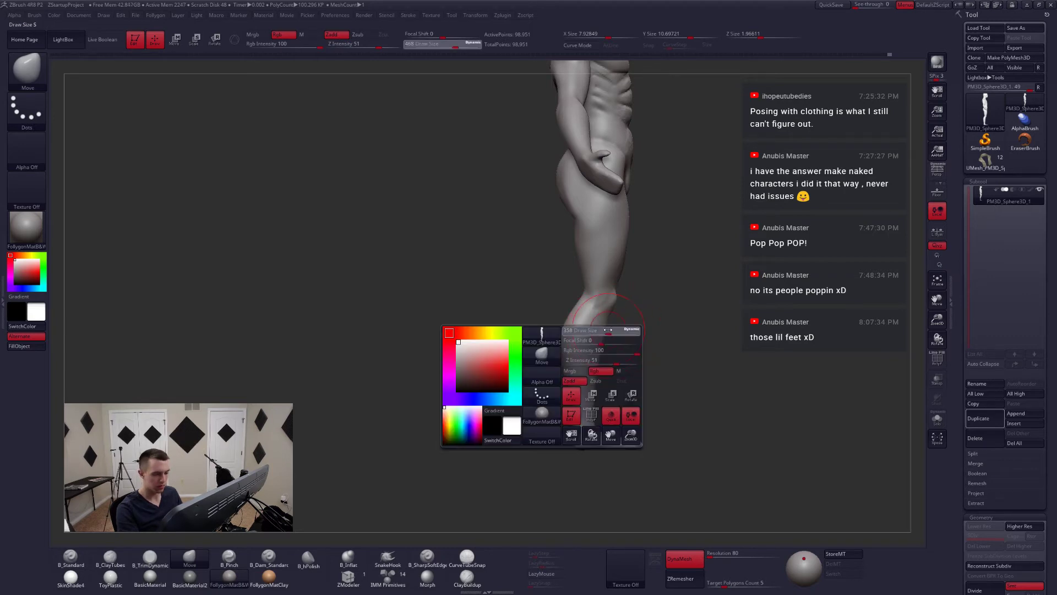
key(space)
click(612, 329)
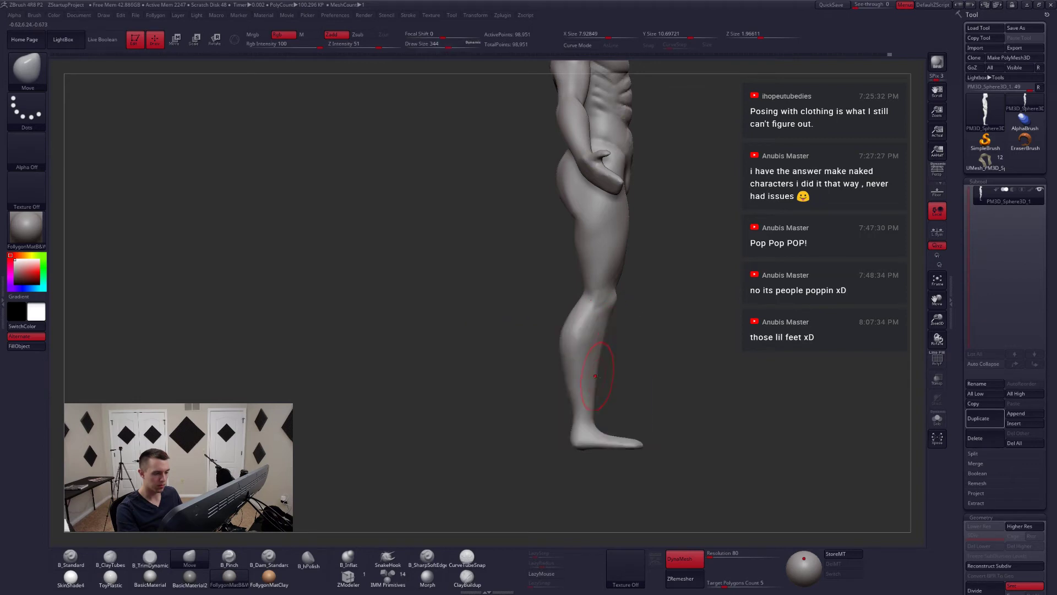
mouse_move(573, 413)
mouse_down()
mouse_move(569, 384)
mouse_move(577, 396)
mouse_up()
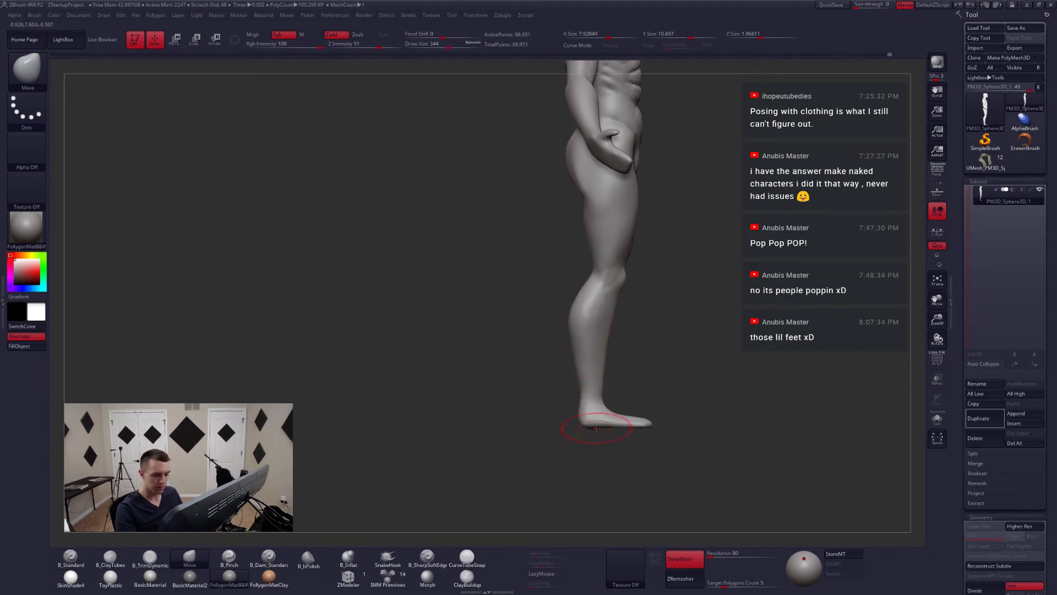
mouse_move(618, 436)
mouse_down()
mouse_move(594, 439)
mouse_move(617, 432)
mouse_move(611, 421)
mouse_move(572, 459)
mouse_up()
key(space)
mouse_move(639, 410)
mouse_down()
mouse_move(654, 418)
mouse_move(610, 417)
mouse_move(619, 468)
mouse_up()
- Turn on perspective, build up the tops of the feet with ClayTubes at draw size 182, and smooth them
key(2)
key(space)
mouse_move(585, 421)
mouse_down()
mouse_move(604, 416)
mouse_move(608, 432)
mouse_move(566, 425)
mouse_move(535, 441)
mouse_up()
click(937, 171)
drag(560, 372, 554, 407)
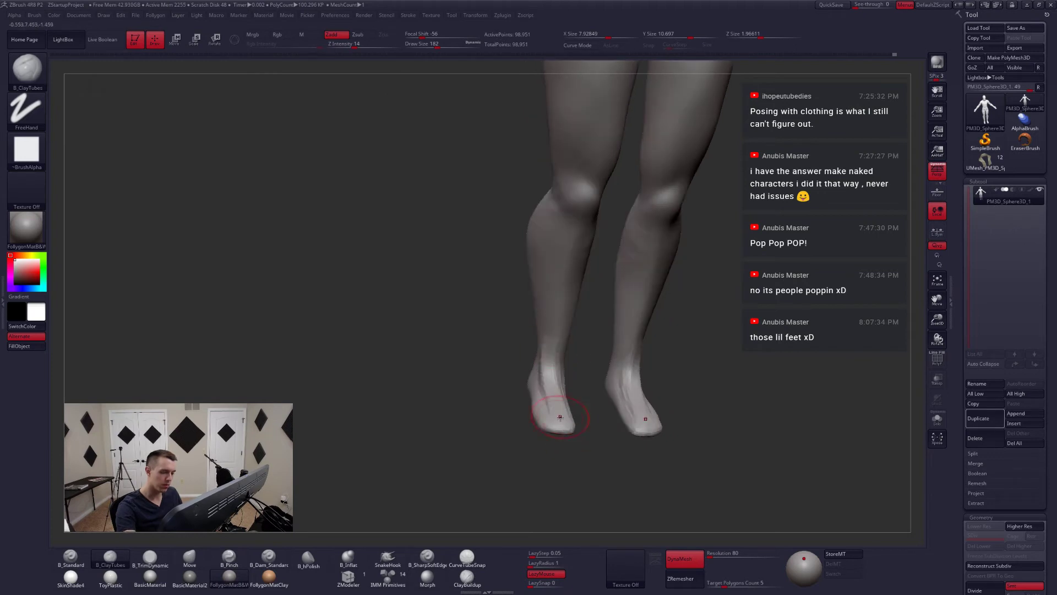
drag(551, 447, 573, 446)
mouse_move(562, 386)
shift+mouse_down()
mouse_move(571, 426)
mouse_move(562, 360)
mouse_move(567, 413)
mouse_move(588, 410)
mouse_move(585, 388)
mouse_move(588, 449)
mouse_move(585, 440)
mouse_move(601, 460)
shift+mouse_up()
- Reshape the ankles and inner foot contours from the front with the Move brush at draw size 234
key(b)
key(m)
key(v)
key(space)
drag(588, 431, 614, 422)
drag(596, 377, 601, 373)
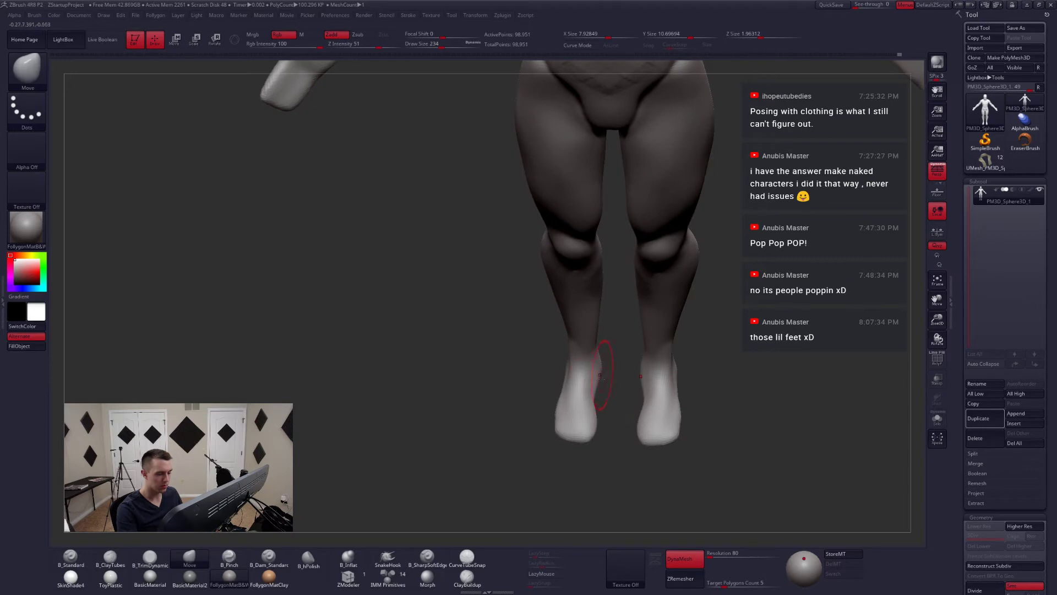
mouse_move(612, 427)
shift+mouse_down()
mouse_move(597, 391)
mouse_move(572, 386)
mouse_move(611, 398)
shift+mouse_up()
mouse_move(552, 417)
mouse_down()
mouse_move(573, 410)
mouse_move(561, 414)
mouse_move(578, 395)
mouse_move(541, 400)
mouse_move(544, 382)
mouse_move(573, 361)
mouse_move(577, 335)
mouse_up()
- Adjust the outline of the feet and toe area with the Move brush at draw size 223
key(space)
key(space)
mouse_move(598, 374)
mouse_down()
mouse_move(634, 380)
mouse_move(593, 392)
mouse_up()
right_drag(592, 391, 632, 417)
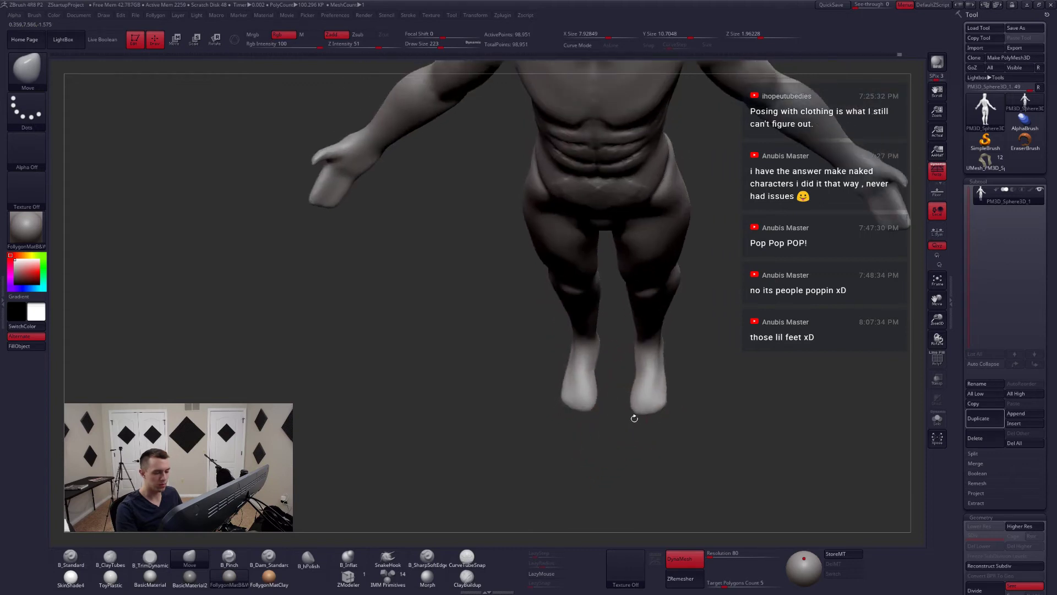
drag(657, 412, 637, 416)
mouse_move(644, 382)
right_down()
mouse_move(612, 360)
mouse_move(578, 364)
mouse_move(597, 381)
mouse_move(578, 359)
mouse_move(587, 356)
right_up()
- Carve the hollow around the ankle bone with Dam_Standard at draw size 149
key(5)
key(6)
key(space)
drag(585, 357, 578, 357)
right_drag(578, 359, 593, 363)
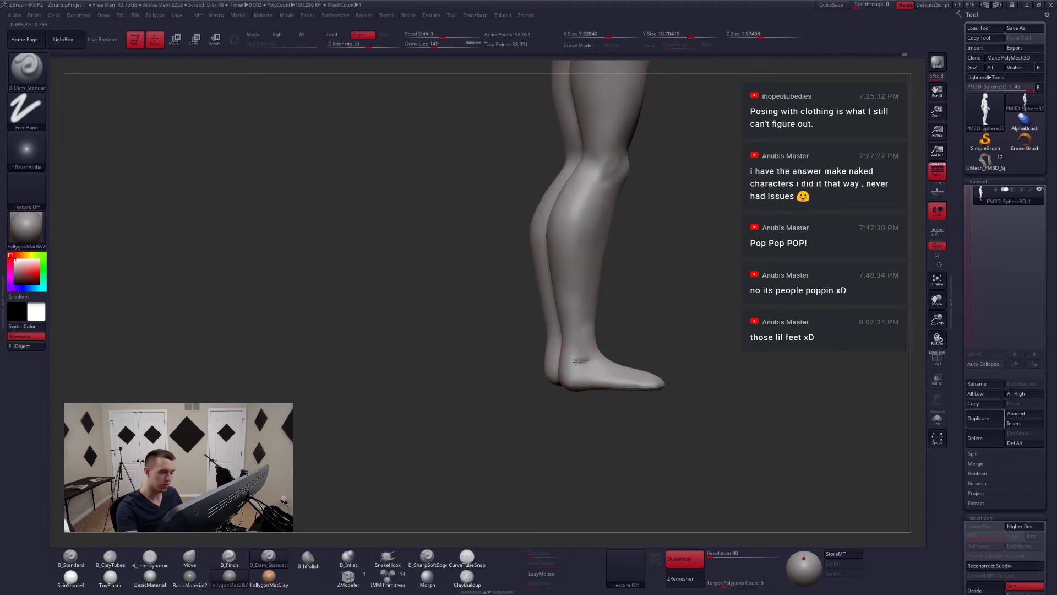
right_drag(575, 361, 618, 371)
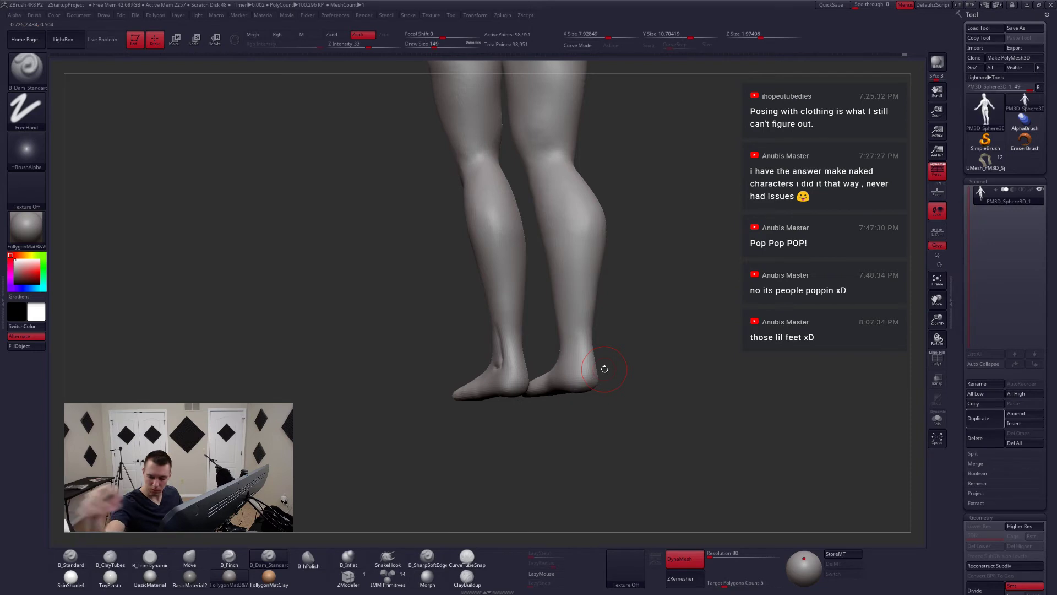
- Carve grooves beside the Achilles tendon and behind the ankle bones with Dam_Standard
right_drag(605, 368, 590, 370)
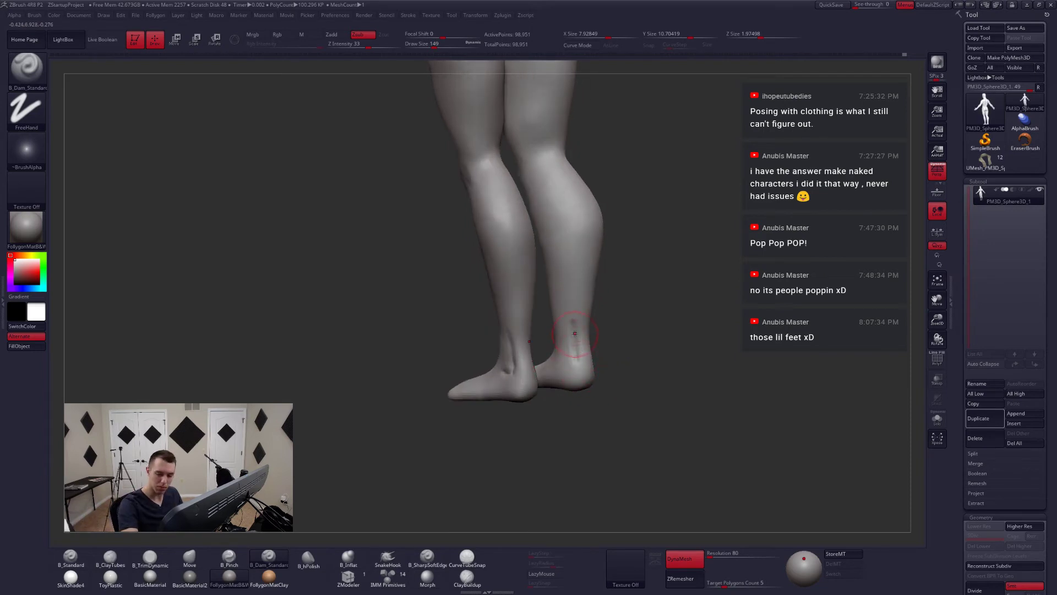
right_drag(575, 333, 577, 329)
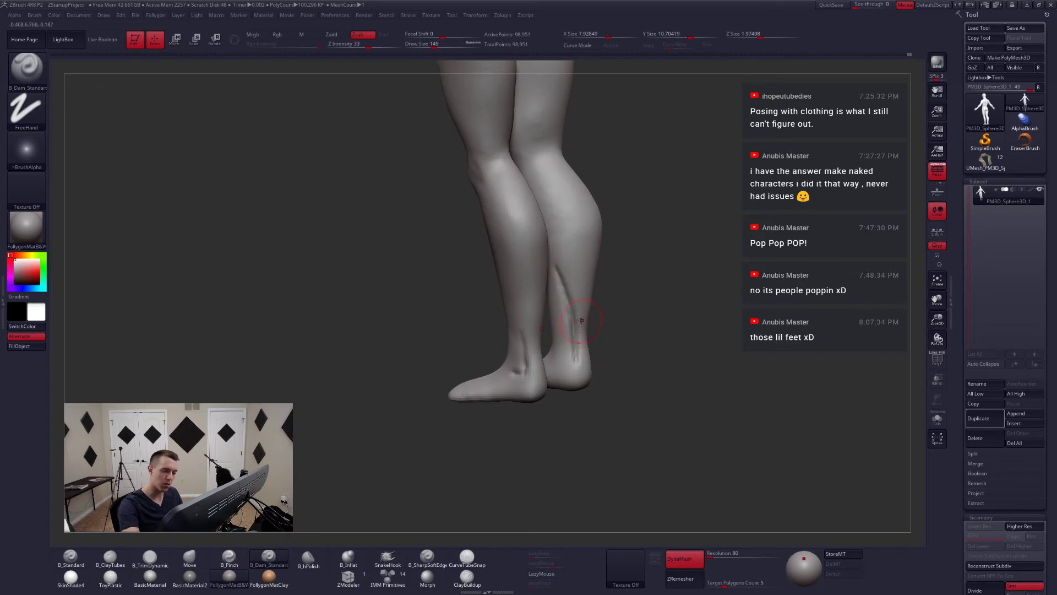
right_drag(581, 320, 578, 361)
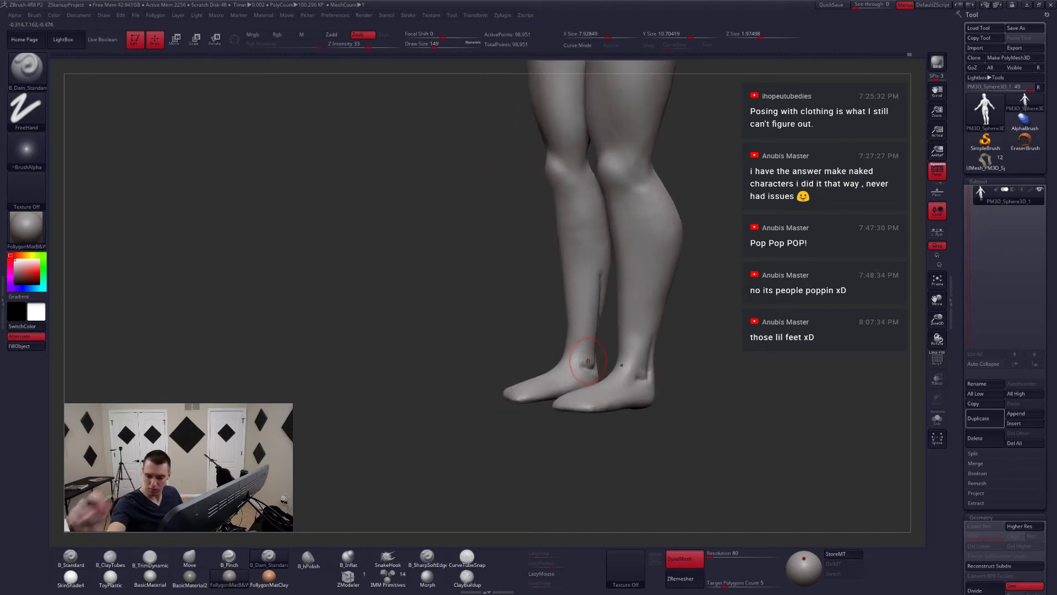
right_drag(588, 360, 581, 363)
- Build up the inner ankle bones with ClayTubes at draw size 124
key(2)
key(space)
drag(586, 364, 582, 364)
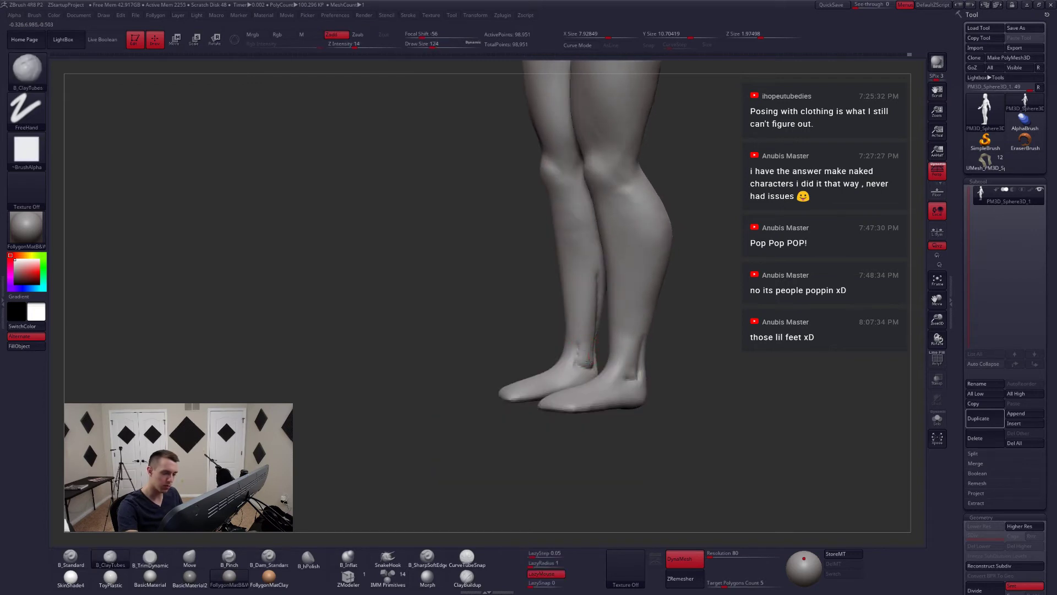
right_drag(583, 364, 630, 395)
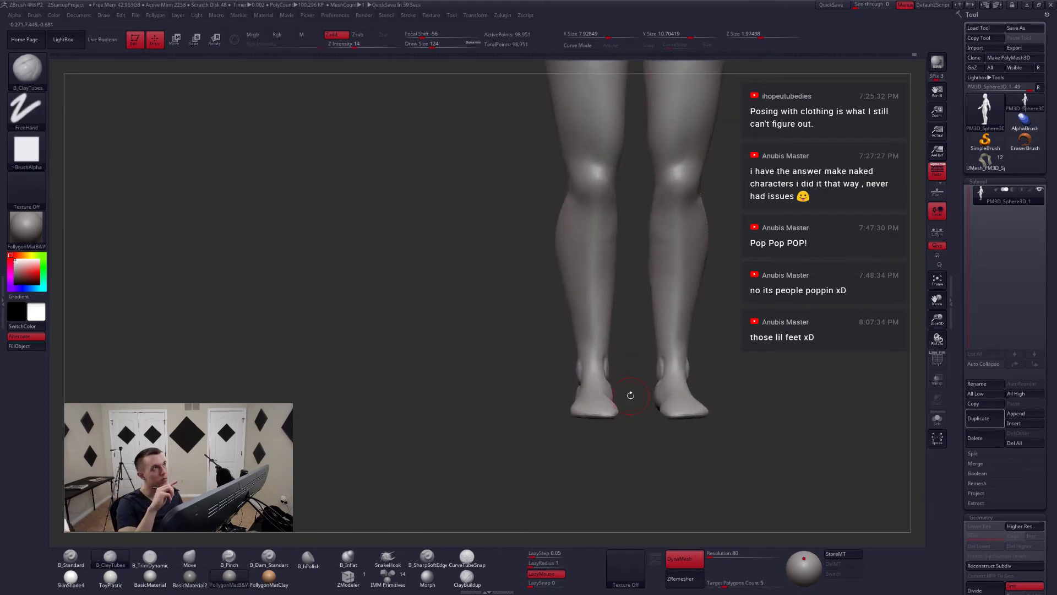
right_drag(615, 380, 620, 371)
- Adjust the ankle silhouette in front view with the Move brush at draw size 163
key(b)
key(m)
key(v)
key(space)
drag(620, 366, 625, 365)
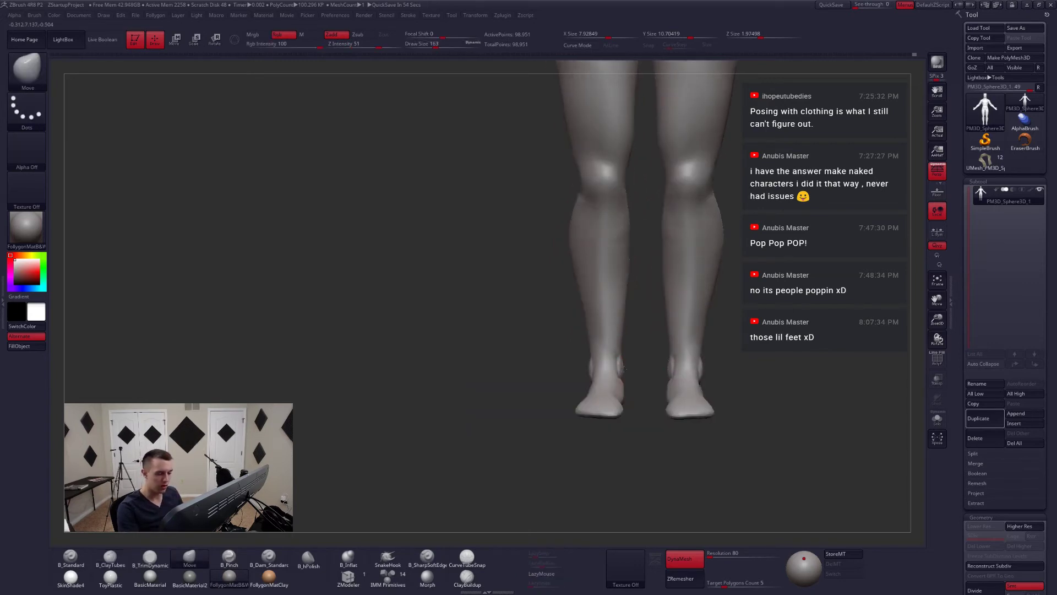
mouse_move(645, 366)
right_down()
mouse_move(614, 365)
mouse_move(624, 368)
right_up()
- Add more volume to the ankle bones from the front with ClayTubes
key(space)
key(b)
key(c)
key(t)
key(space)
drag(614, 368, 618, 368)
mouse_move(624, 374)
right_down()
mouse_move(637, 378)
mouse_move(604, 368)
mouse_move(591, 384)
right_up()
- Reposition the inner and outer ankle bumps with the Move brush at draw size 136, smoothing their surface
key(b)
key(m)
key(v)
shift+drag(587, 376, 582, 380)
right_drag(668, 406, 620, 422)
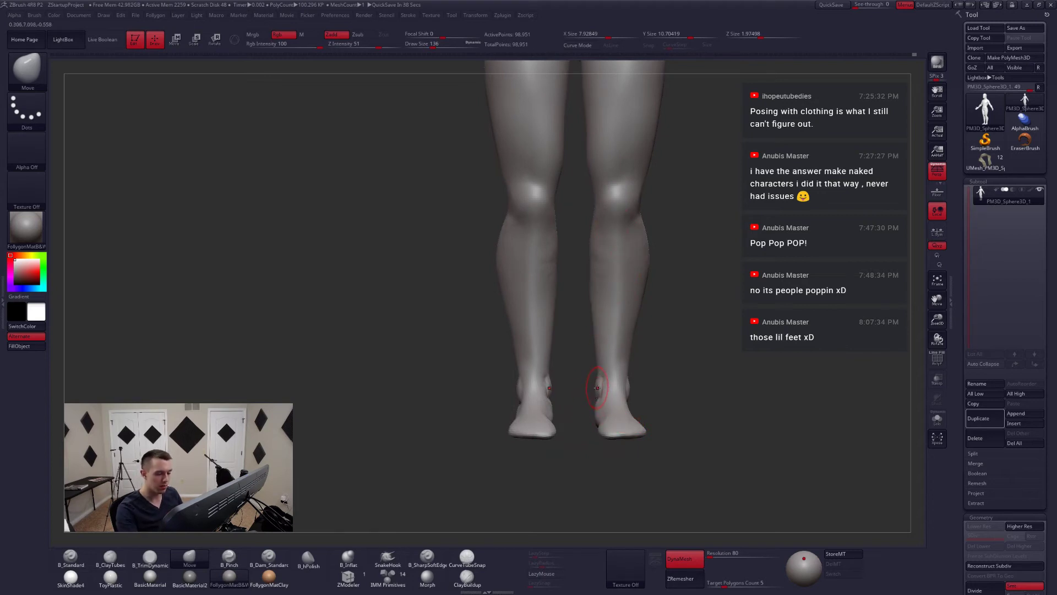
mouse_move(585, 413)
right_down()
mouse_move(598, 429)
mouse_move(612, 396)
mouse_move(615, 447)
mouse_move(613, 414)
mouse_move(629, 441)
mouse_move(632, 429)
mouse_move(655, 431)
right_up()
- Build up the outer ankle bone and the Achilles tendon with ClayTubes at draw size 136
key(5)
key(b)
key(c)
key(t)
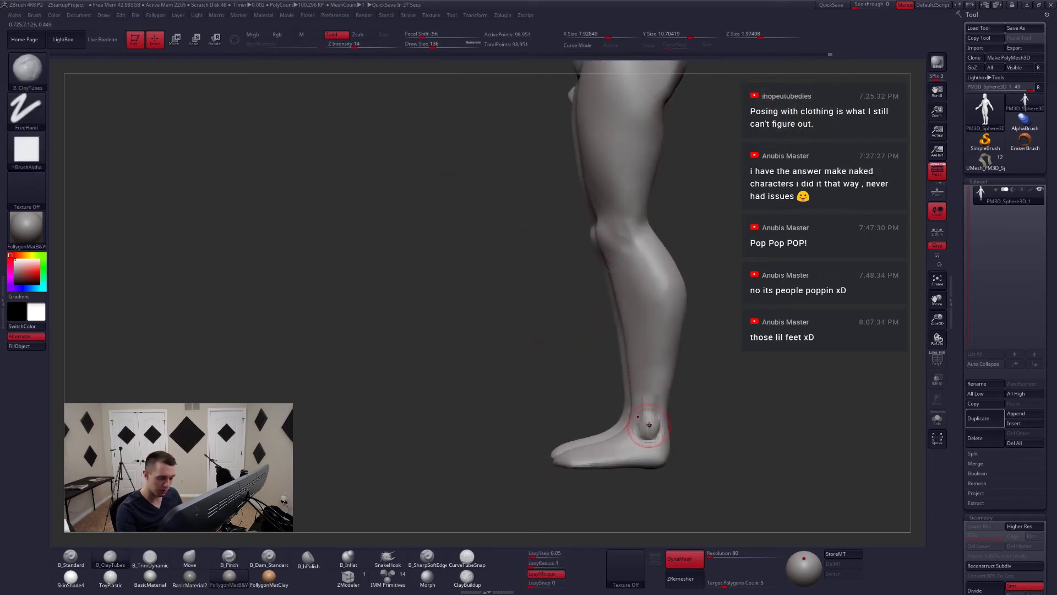
drag(648, 425, 652, 431)
mouse_move(642, 430)
right_down()
mouse_move(660, 432)
mouse_move(665, 340)
right_up()
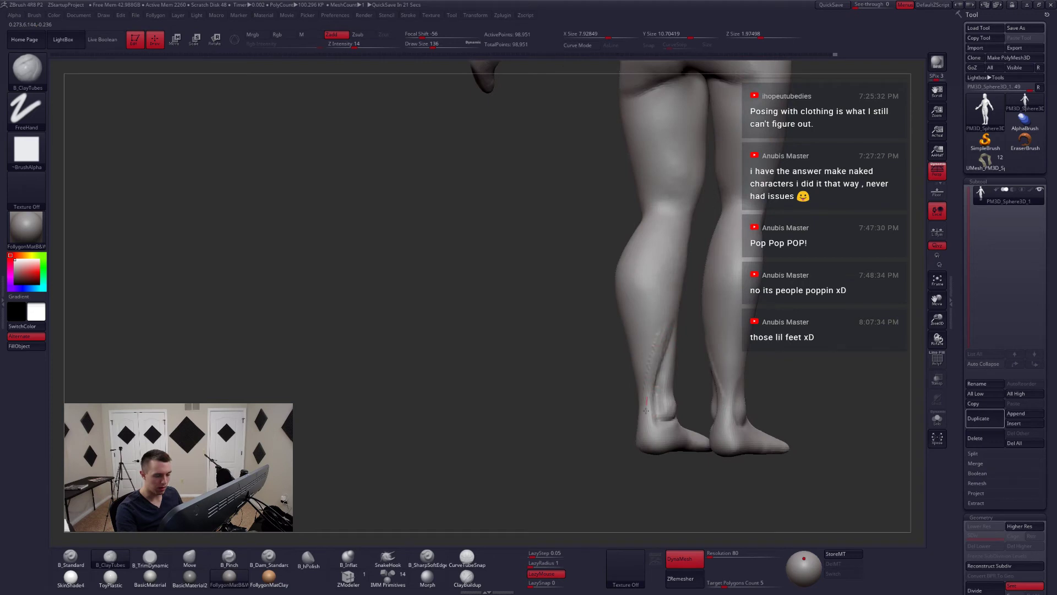
- Smooth the Achilles tendon, ankle bone and heel from behind
shift+drag(651, 418, 663, 353)
right_drag(656, 366, 665, 406)
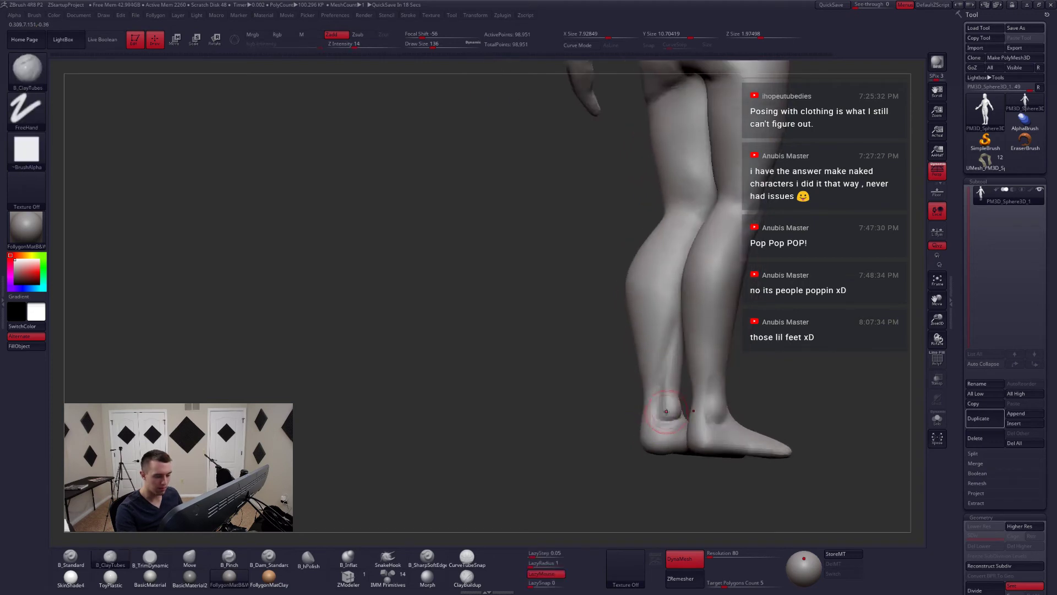
shift+drag(665, 414, 668, 416)
right_drag(670, 408, 664, 422)
shift+drag(663, 422, 657, 432)
right_drag(675, 433, 646, 385)
- Reshape the lower calf and ankle from behind with the Move brush, reducing the draw size to 177, and smooth the calf
key(b)
key(m)
key(v)
key(space)
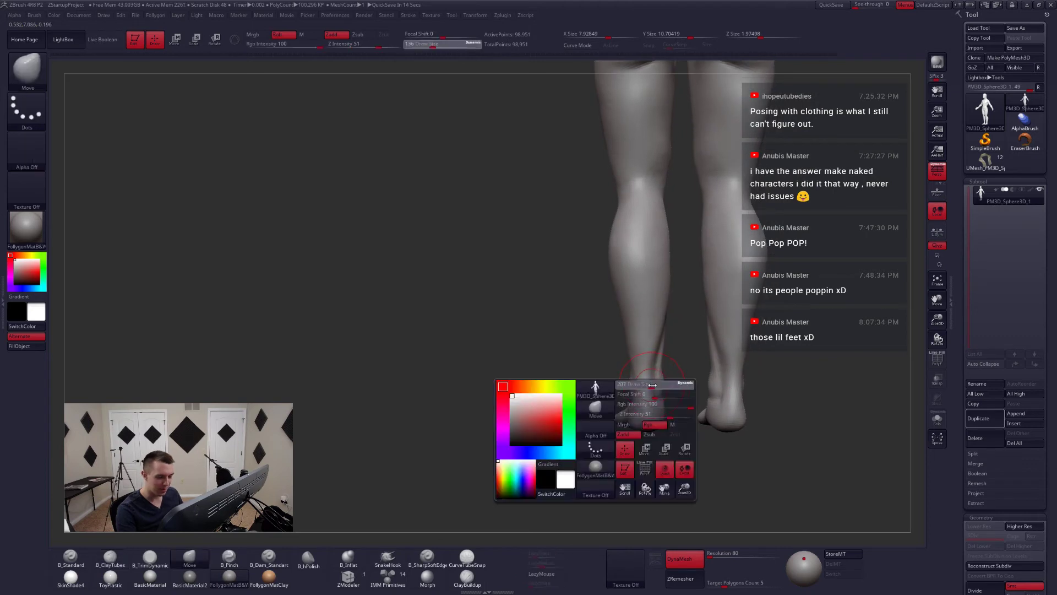
mouse_move(646, 380)
mouse_down()
mouse_move(630, 377)
mouse_move(636, 346)
mouse_move(631, 355)
mouse_up()
key(space)
key(space)
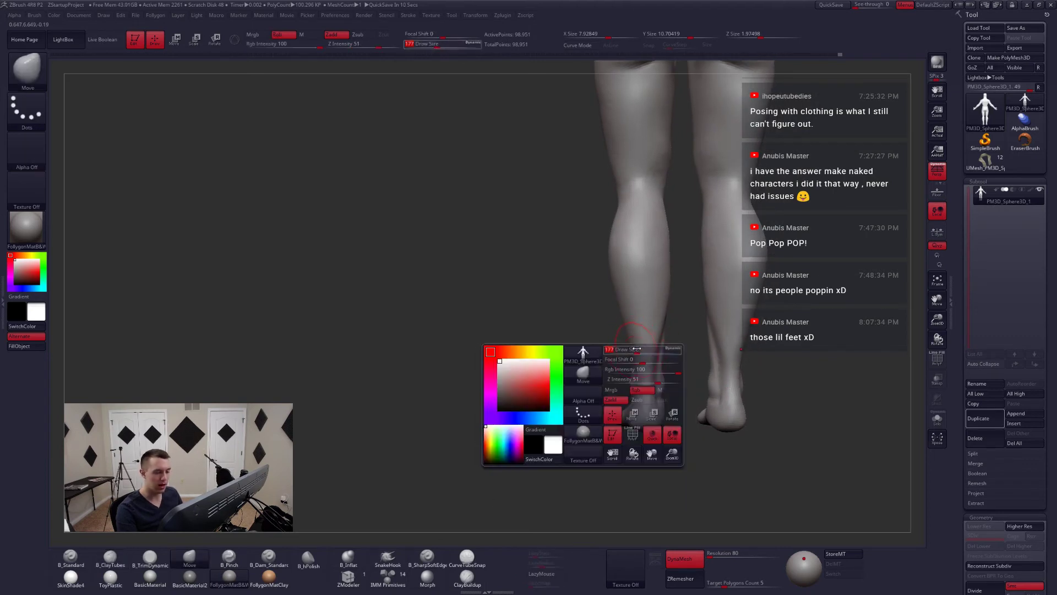
right_drag(637, 357, 670, 349)
shift+drag(633, 337, 631, 332)
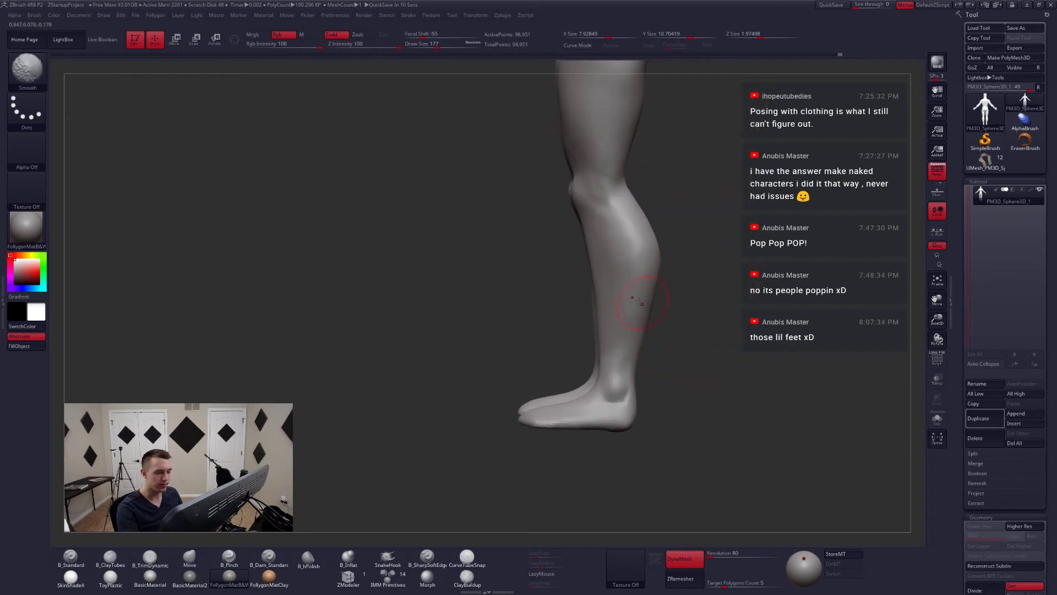
- Refine the back of the ankle and lower leg, raising the draw size to 358
mouse_move(638, 300)
right_down()
mouse_move(627, 287)
mouse_move(600, 341)
mouse_move(612, 324)
mouse_move(633, 378)
right_up()
key(space)
mouse_move(644, 380)
mouse_down()
mouse_move(657, 380)
mouse_move(650, 384)
mouse_up()
right_drag(650, 397, 636, 357)
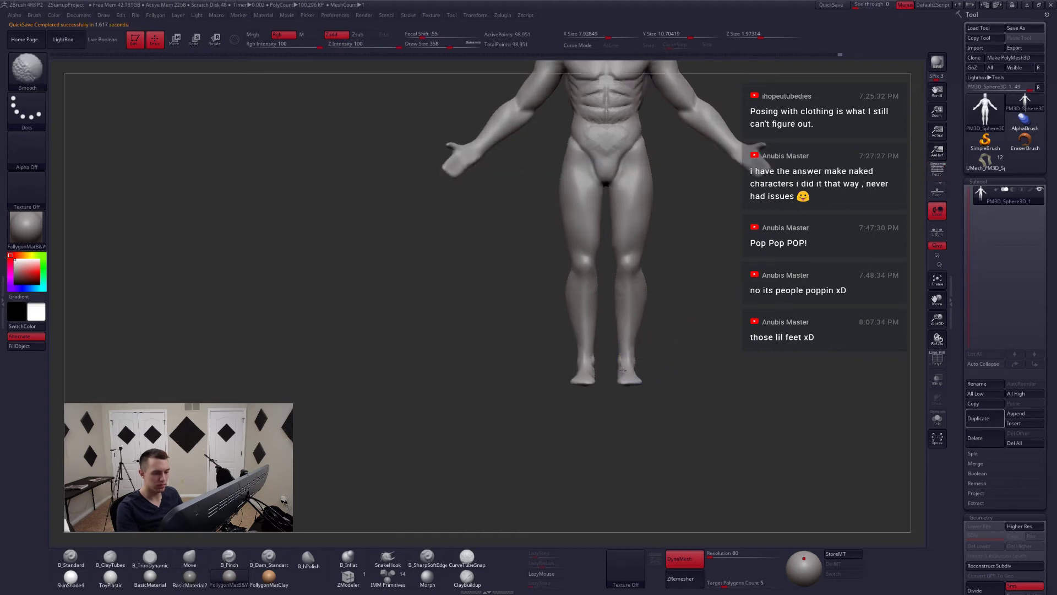
- Lasso-mask both feet from the ankles down and invert the mask so only the feet stay editable
mouse_move(637, 353)
ctrl+mouse_down()
mouse_move(604, 383)
mouse_move(569, 355)
ctrl+mouse_up()
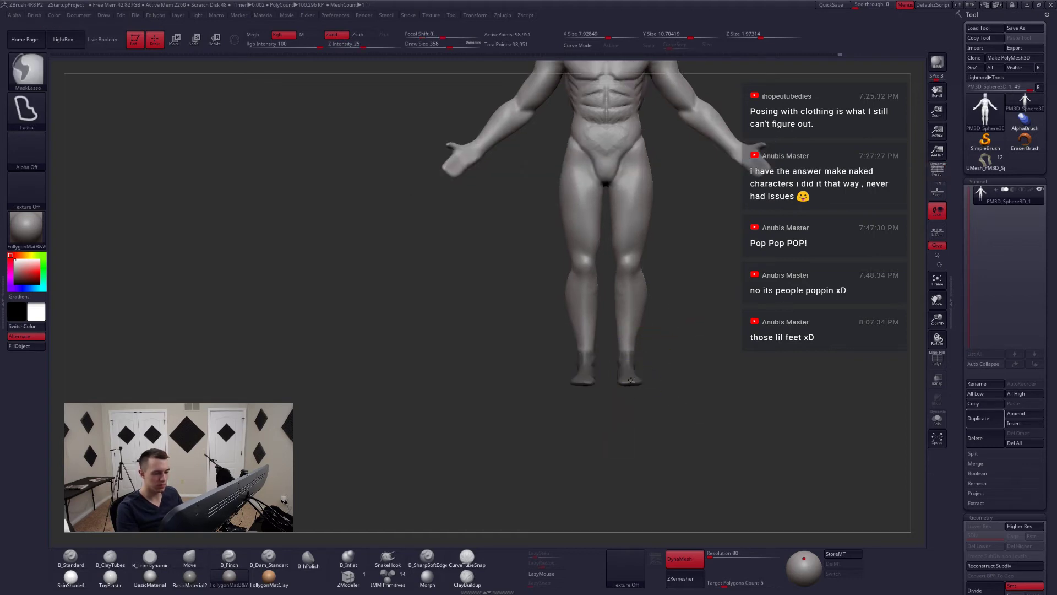
ctrl+click(638, 382)
drag(636, 397, 625, 314)
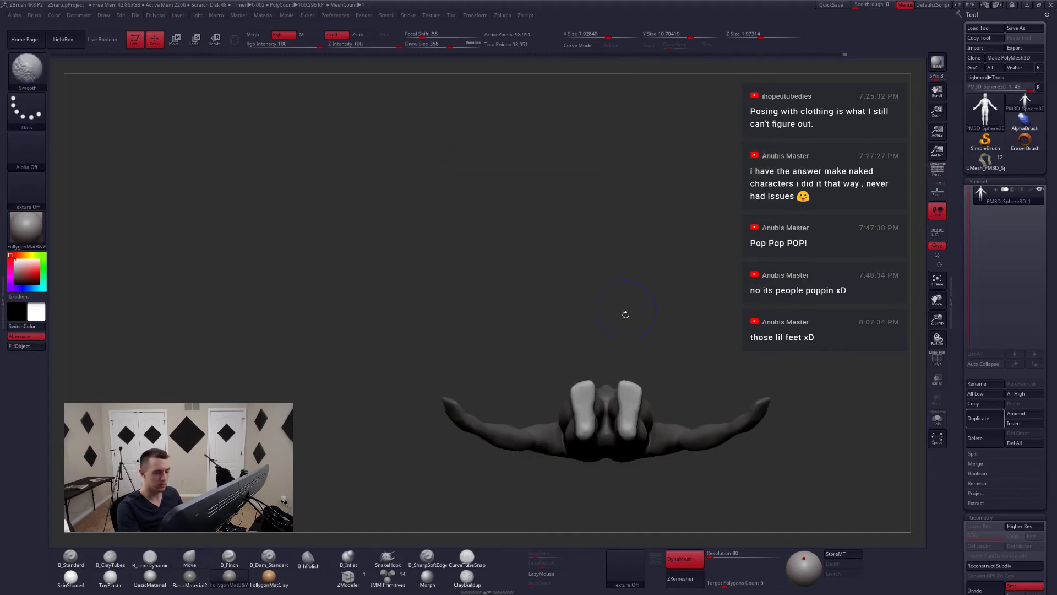
- Rotate the feet so the toes turn slightly outward using the transpose line, and clear the mask
key(r)
mouse_move(627, 432)
mouse_down()
mouse_move(627, 337)
mouse_move(644, 358)
mouse_move(644, 439)
mouse_move(633, 414)
mouse_move(645, 443)
mouse_move(630, 430)
mouse_move(632, 383)
mouse_up()
key(q)
key(r)
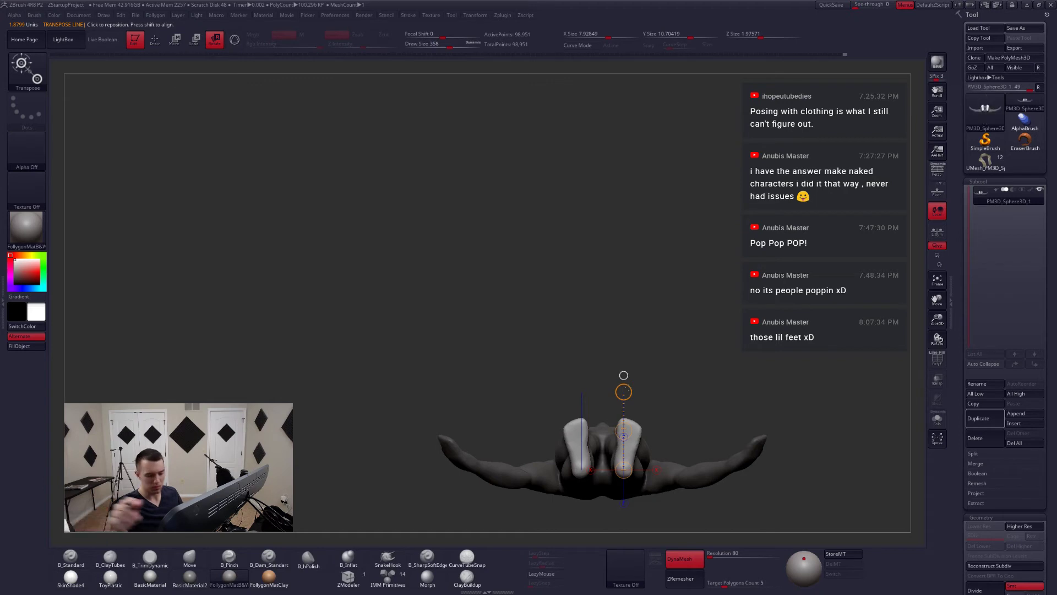
key(q)
shift+drag(644, 397, 627, 518)
ctrl+drag(652, 435, 674, 455)
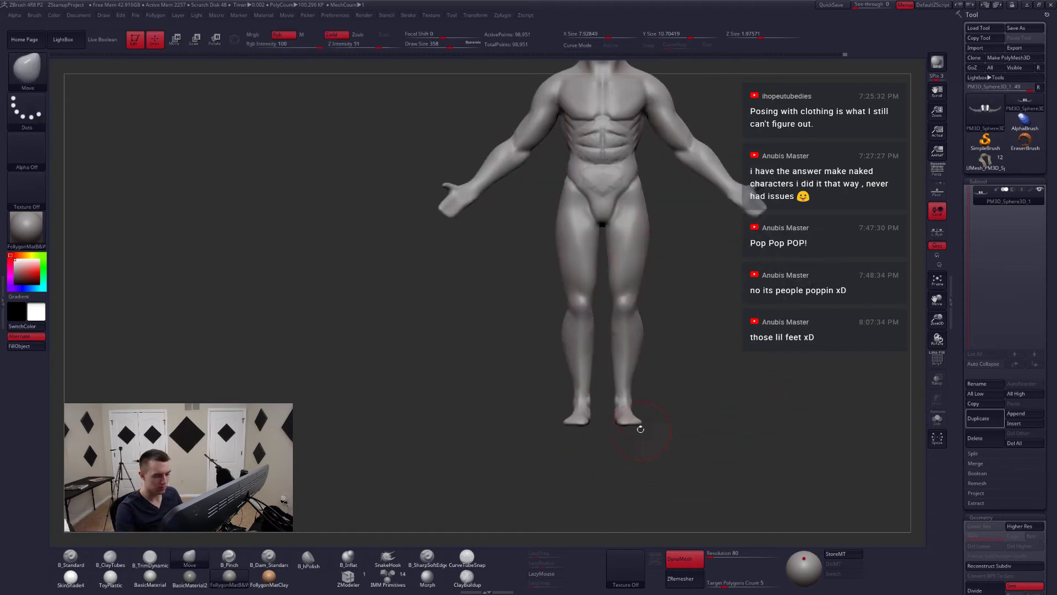
- Reshape the tops of the feet with the Move brush at draw size 177 and switch to the Pinch brush
key(space)
mouse_move(632, 394)
mouse_down()
mouse_move(621, 395)
mouse_move(616, 455)
mouse_up()
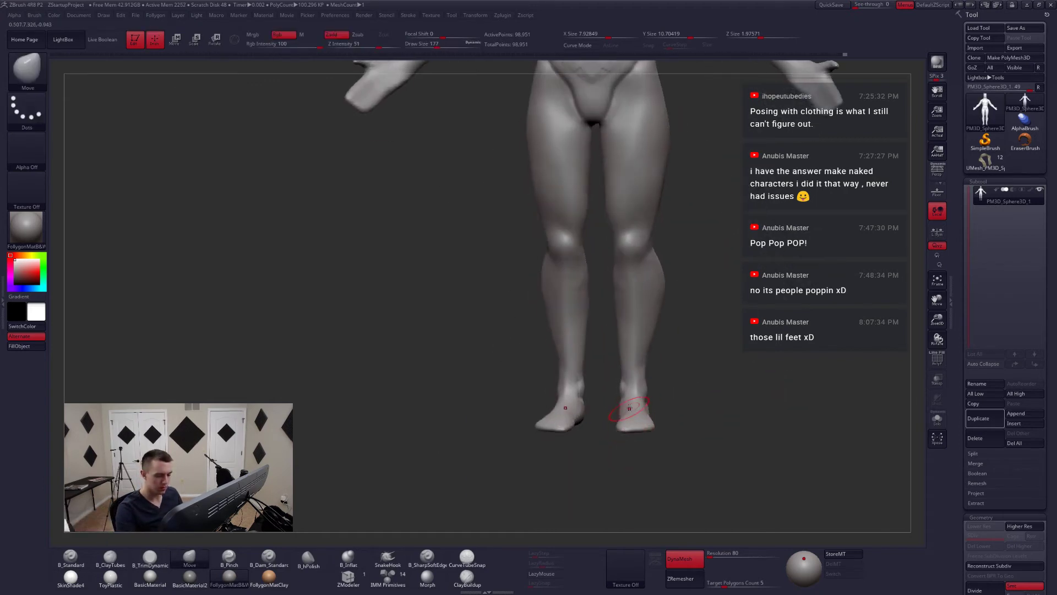
key(3)
key(b)
key(p)
key(i)
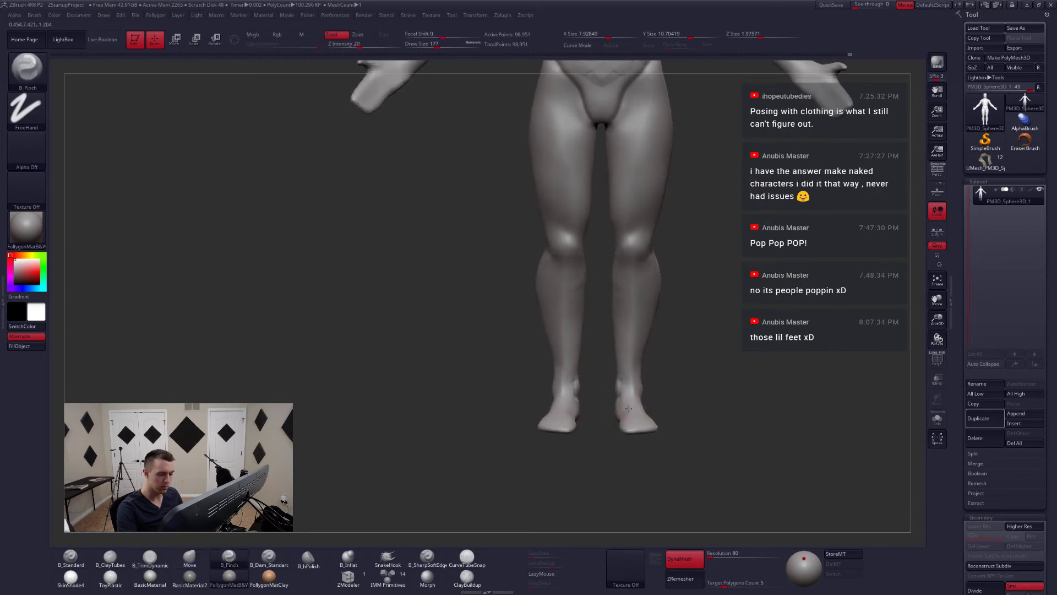
- Adjust the lower leg contours with the Move brush at draw size 257 and turn perspective back on
right_drag(631, 290, 631, 275)
key(4)
key(space)
mouse_move(627, 366)
mouse_down()
mouse_move(670, 349)
mouse_move(658, 385)
mouse_move(668, 394)
mouse_move(618, 495)
mouse_move(604, 444)
mouse_move(643, 402)
mouse_up()
click(937, 172)
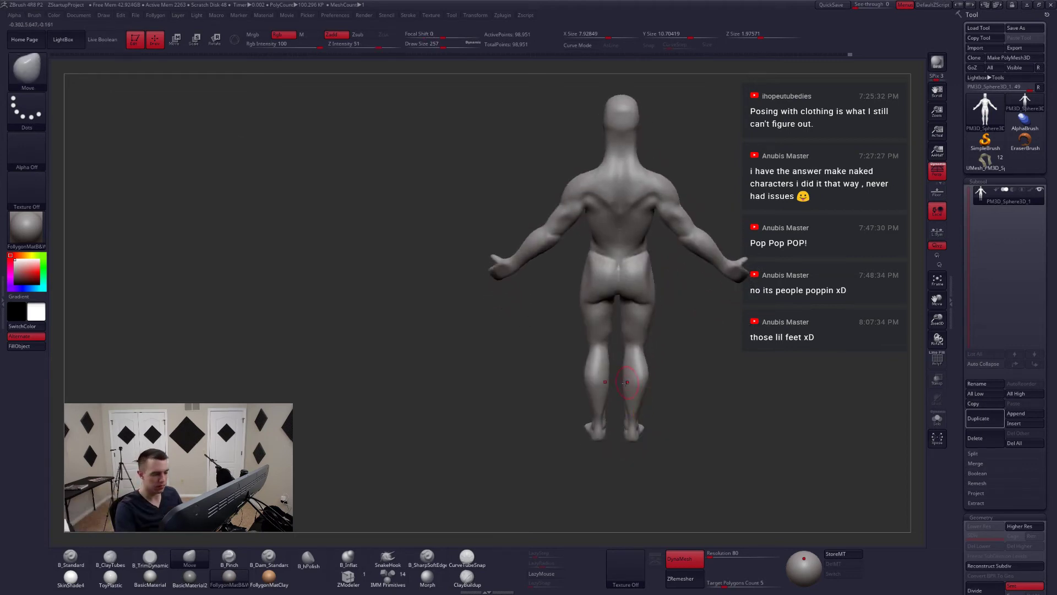
- Carve the lower edge of the calf muscles on the back of the legs with Dam_Standard at draw size 207
scroll(642, 402, up, 3)
key(5)
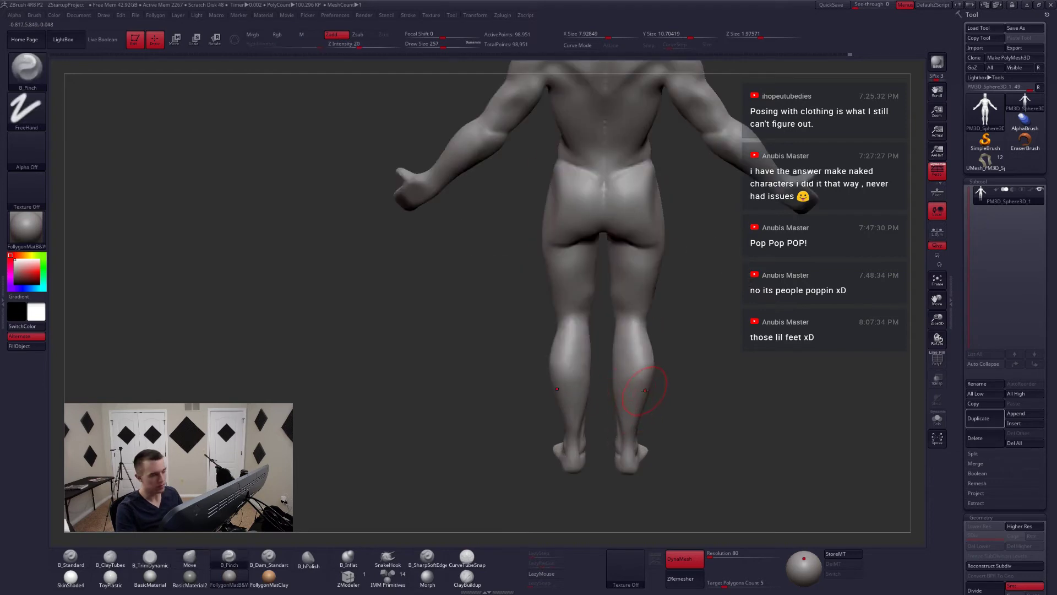
key(6)
alt+drag(547, 404, 519, 453)
key(space)
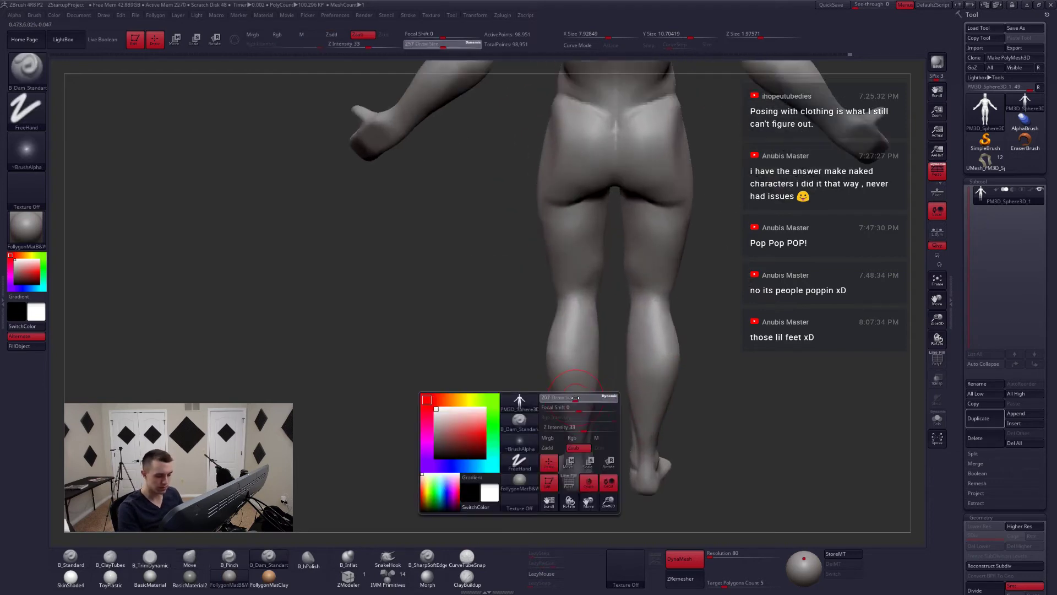
click(574, 395)
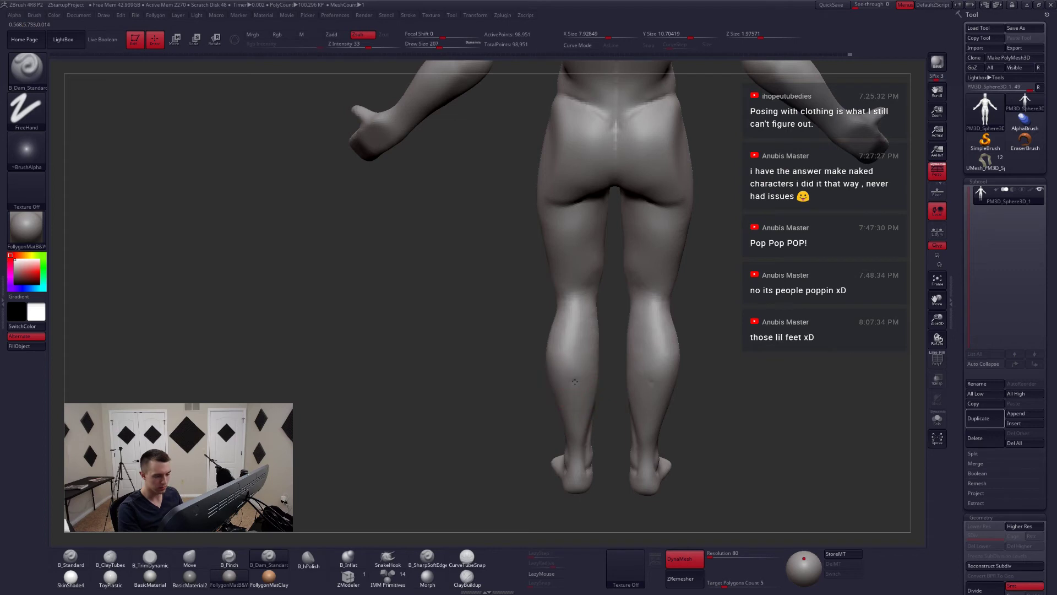
right_drag(577, 403, 587, 384)
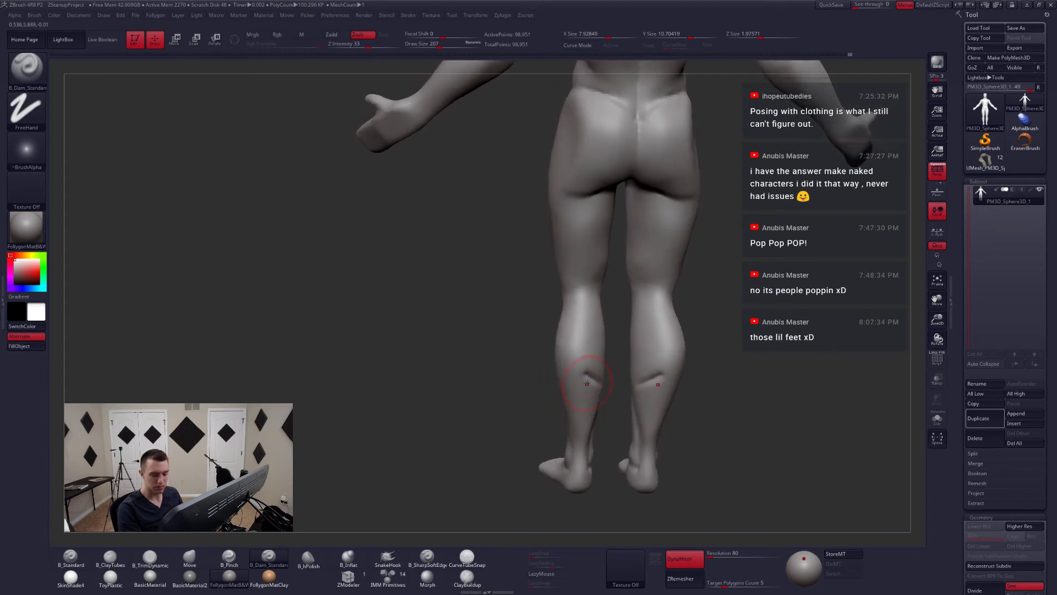
drag(567, 403, 583, 376)
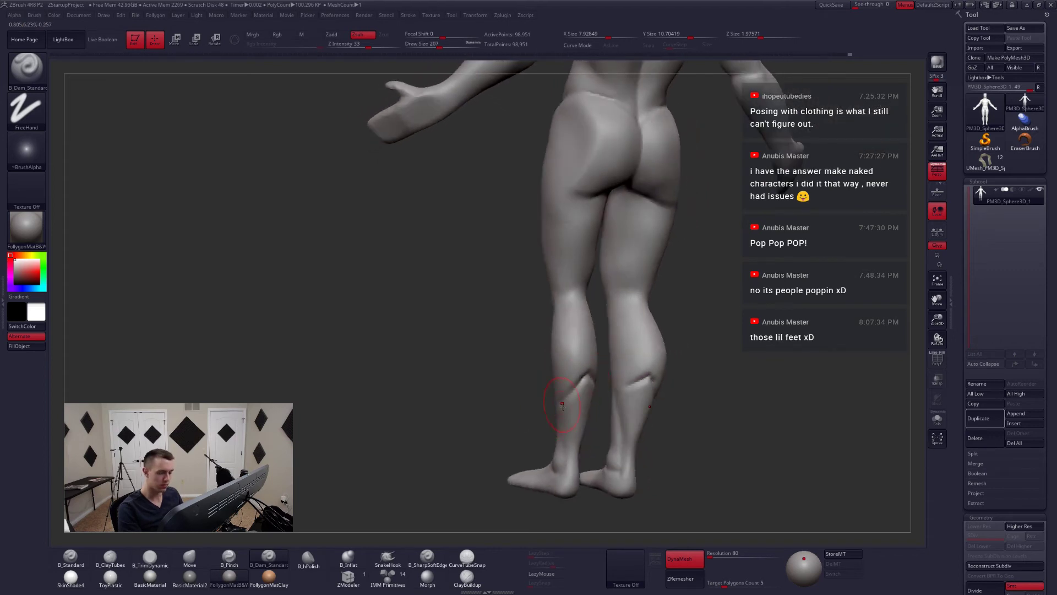
mouse_move(562, 404)
right_down()
mouse_move(625, 409)
mouse_move(601, 412)
right_up()
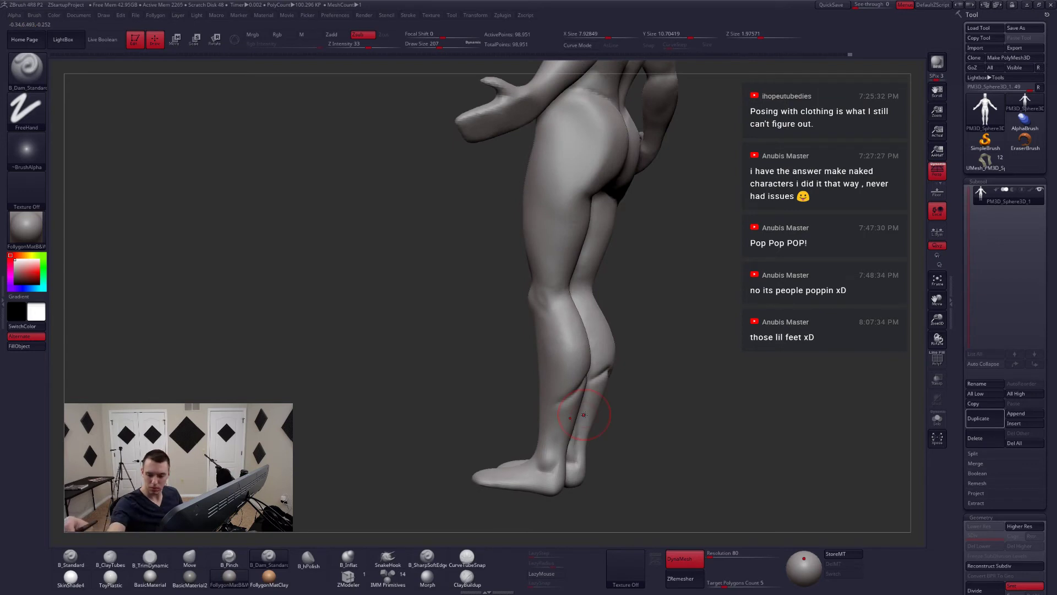
- Mask the inner half of both calves from behind and adjust the area beside the mask with the Move brush
mouse_move(584, 414)
mouse_down()
mouse_move(552, 322)
mouse_move(545, 369)
mouse_move(578, 386)
mouse_move(574, 371)
mouse_move(583, 375)
mouse_move(547, 361)
mouse_up()
key(b)
key(m)
key(v)
key(s)
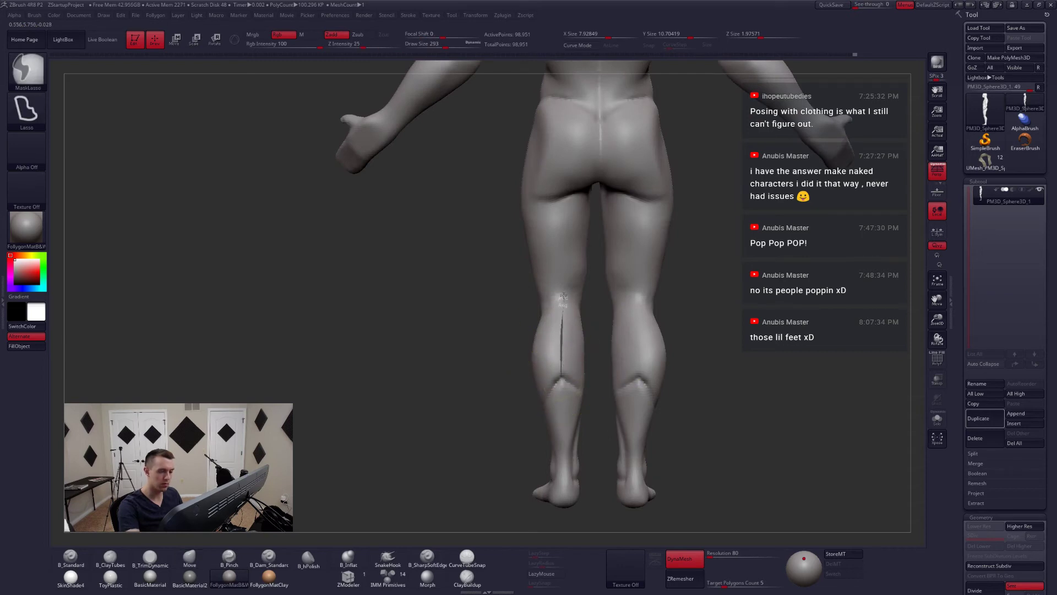
ctrl+drag(594, 352, 590, 405)
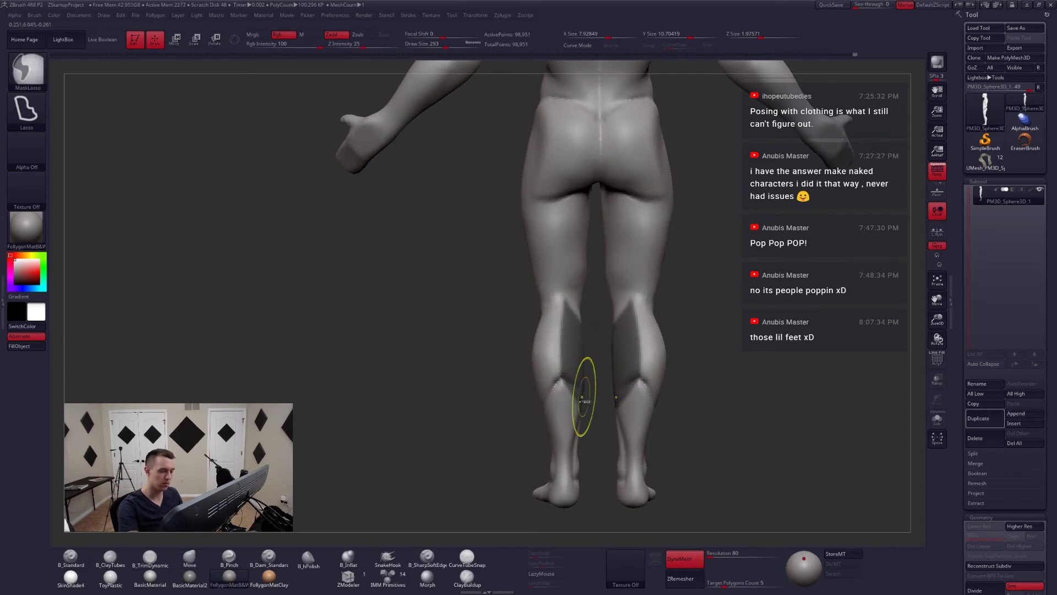
mouse_move(606, 406)
right_down()
mouse_move(586, 414)
mouse_move(600, 415)
right_up()
mouse_move(600, 416)
mouse_down()
mouse_move(609, 403)
mouse_move(610, 415)
mouse_up()
- Clear the mask and hide the character's left lower leg to expose the inner side of the other leg
mouse_move(610, 416)
mouse_down()
mouse_move(598, 447)
mouse_move(607, 308)
mouse_move(512, 524)
mouse_move(531, 515)
mouse_up()
key(ctrl+shift)
key(space)
click(654, 336)
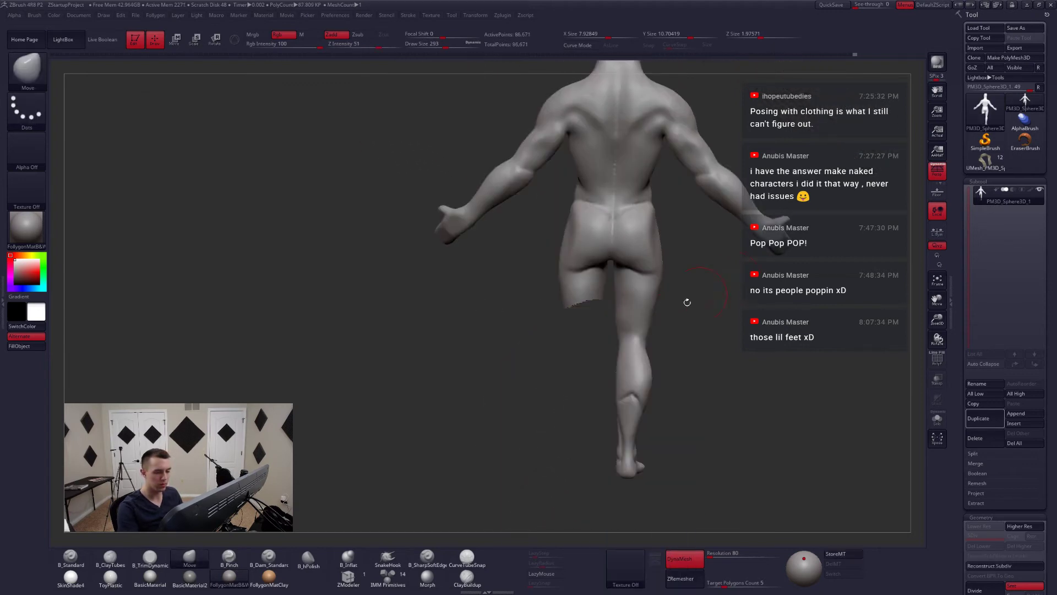
- Carve the inner edge of the calf muscle with Dam_Standard at draw size 202
mouse_move(683, 365)
mouse_down()
mouse_move(651, 378)
mouse_move(654, 402)
mouse_move(624, 388)
mouse_up()
key(space)
key(b)
key(d)
key(s)
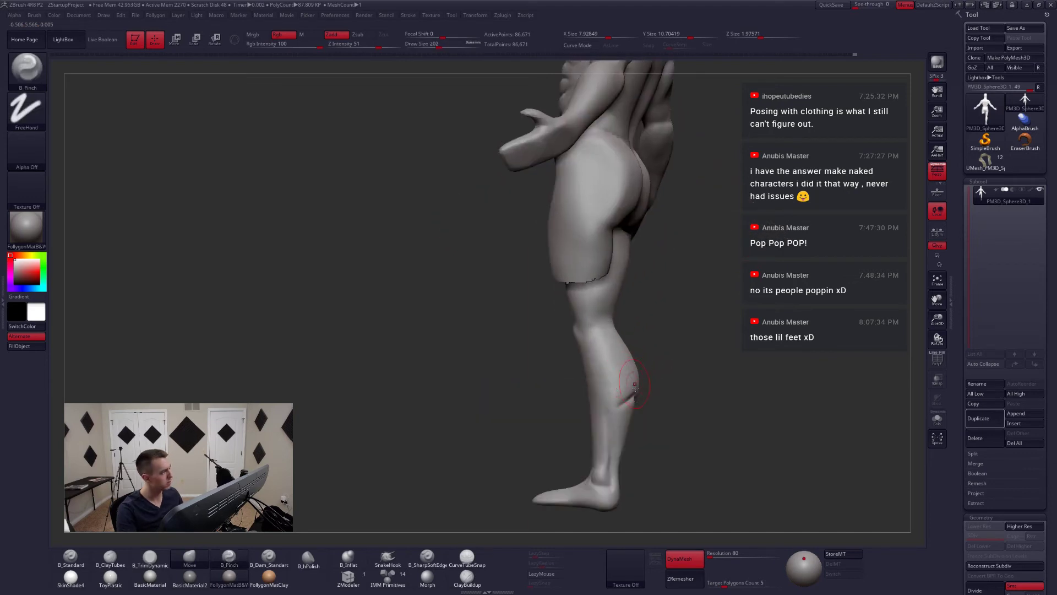
drag(656, 424, 621, 423)
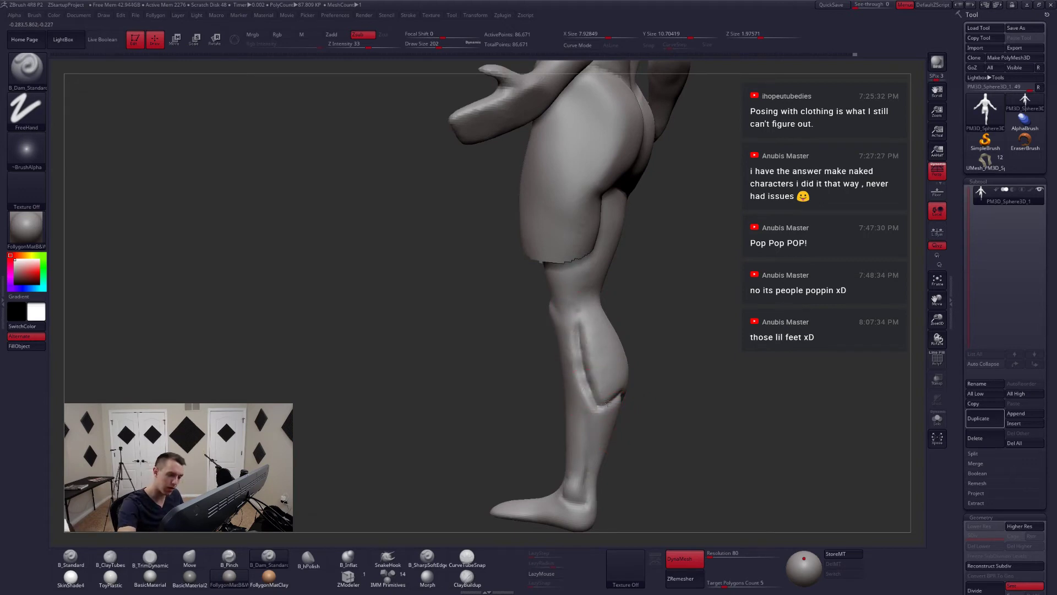
mouse_move(608, 403)
mouse_down()
mouse_move(614, 385)
mouse_move(575, 391)
mouse_up()
- Fill in the carved groove along the inner calf with ClayTubes at draw size 177 and smooth the strokes
key(space)
click(527, 402)
key(2)
mouse_move(581, 326)
mouse_down()
mouse_move(605, 399)
mouse_move(582, 350)
mouse_up()
mouse_move(595, 403)
right_down()
mouse_move(591, 389)
mouse_move(608, 373)
mouse_move(607, 391)
mouse_move(602, 342)
mouse_move(569, 327)
right_up()
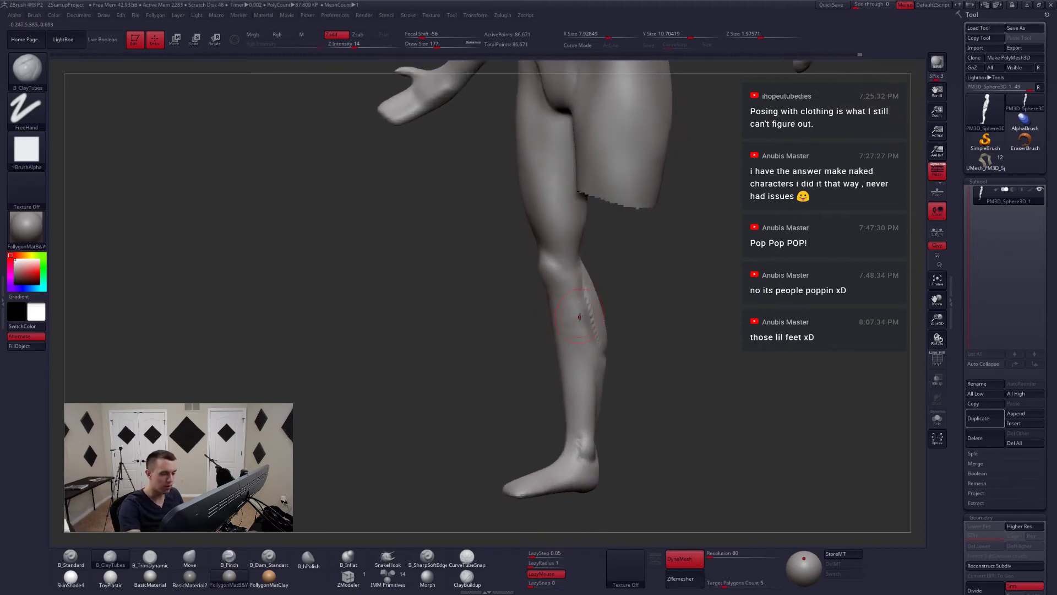
shift+drag(579, 317, 578, 291)
- Flatten the inner calf with TrimDynamic, add volume with ClayTubes and smooth the surface
key(3)
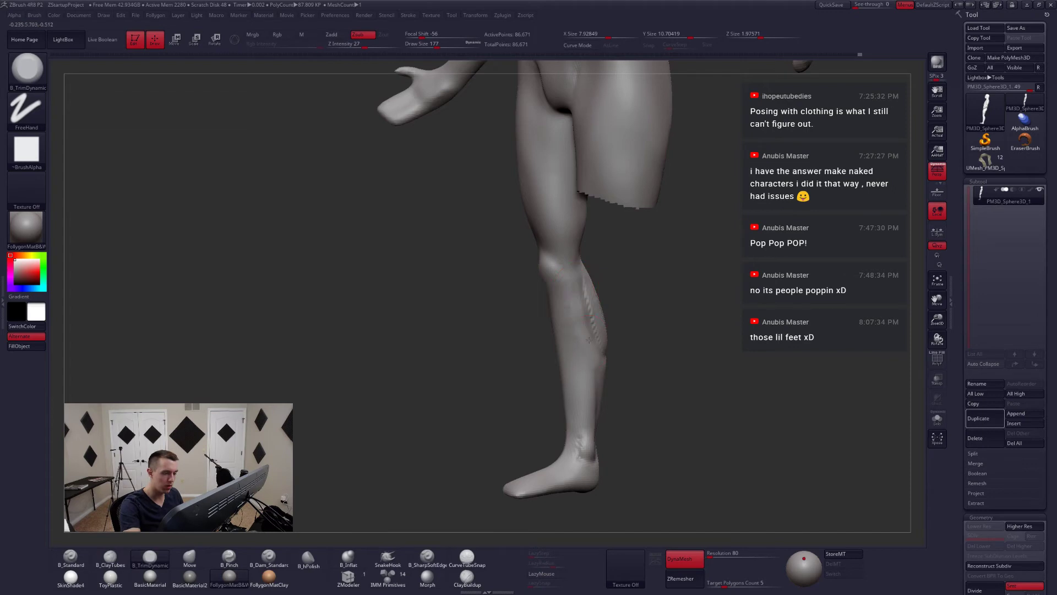
right_drag(589, 340, 585, 276)
key(b)
key(c)
key(t)
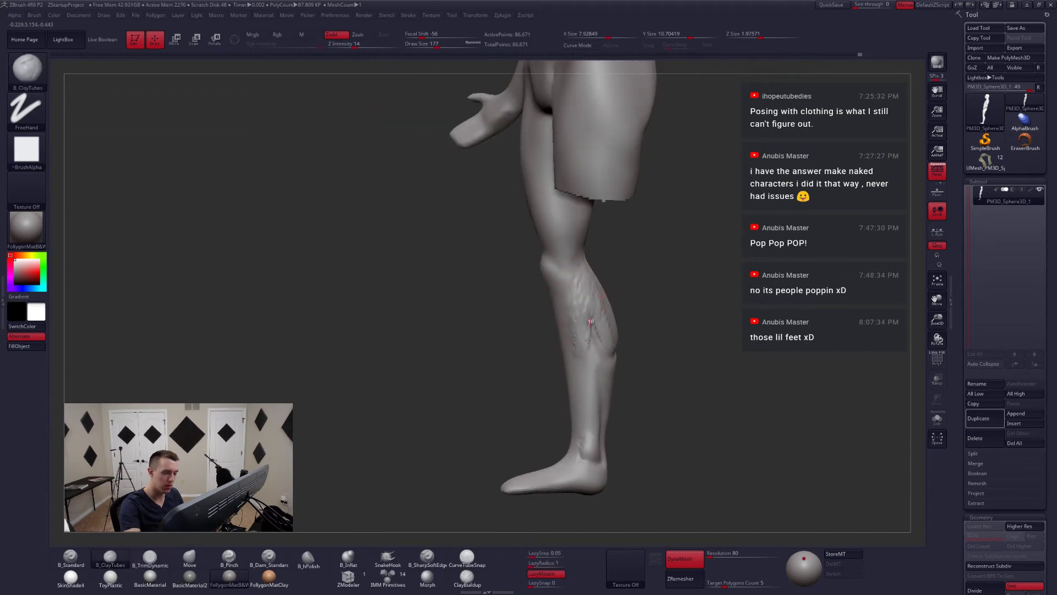
key(shift)
- Adjust the calf silhouette with the Move brush at draw size 239
right_drag(578, 339, 596, 334)
key(b)
key(m)
key(v)
key(space)
drag(597, 334, 597, 342)
drag(567, 342, 597, 314)
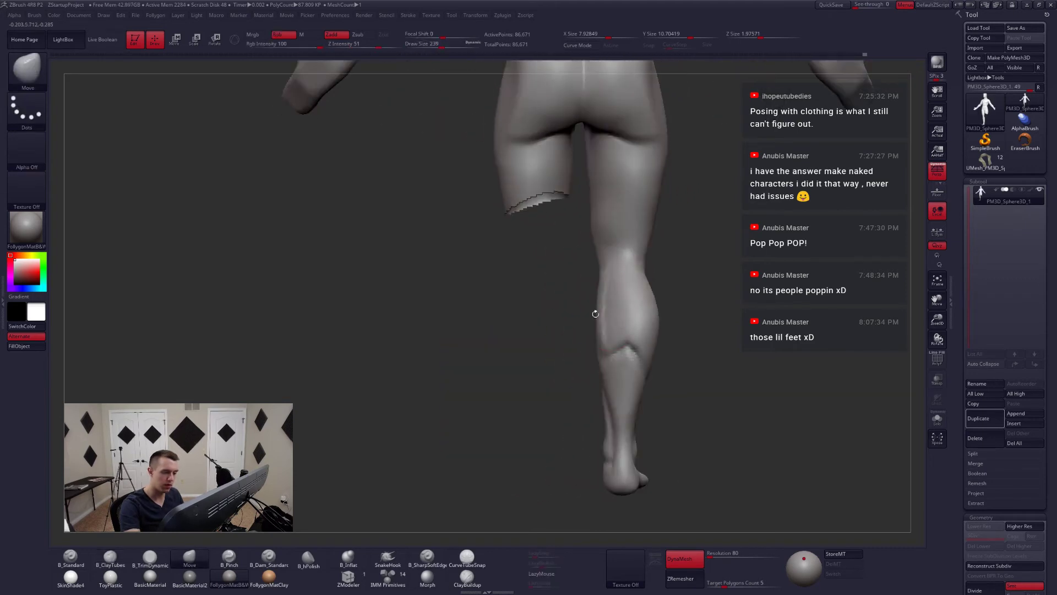
- Isolate the inner calf muscle with an inverted lasso mask and reshape it with the Move brush
key(ctrl)
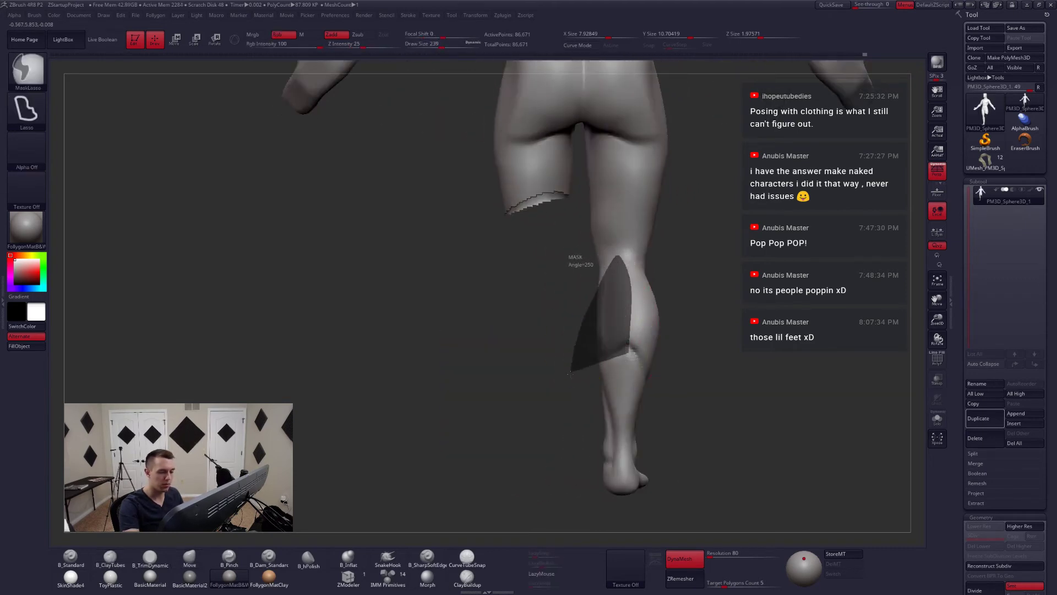
ctrl+drag(571, 384, 608, 343)
ctrl+click(583, 372)
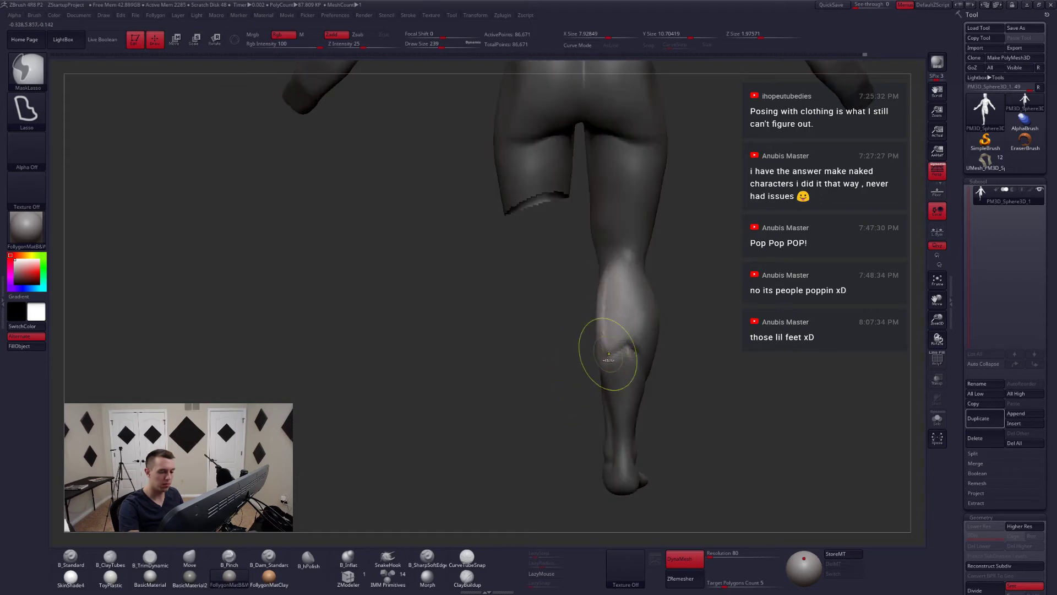
right_drag(609, 354, 626, 340)
key(space)
mouse_move(597, 353)
mouse_down()
mouse_move(677, 366)
mouse_move(647, 300)
mouse_move(614, 385)
mouse_move(613, 426)
mouse_move(593, 369)
mouse_move(593, 457)
mouse_up()
key(w)
key(q)
- Flatten the front of the lower leg with TrimDynamic at draw size 318 and smooth the calf's side edge
key(space)
key(3)
drag(623, 206, 625, 265)
mouse_move(584, 268)
mouse_down()
mouse_move(644, 266)
mouse_move(638, 297)
mouse_up()
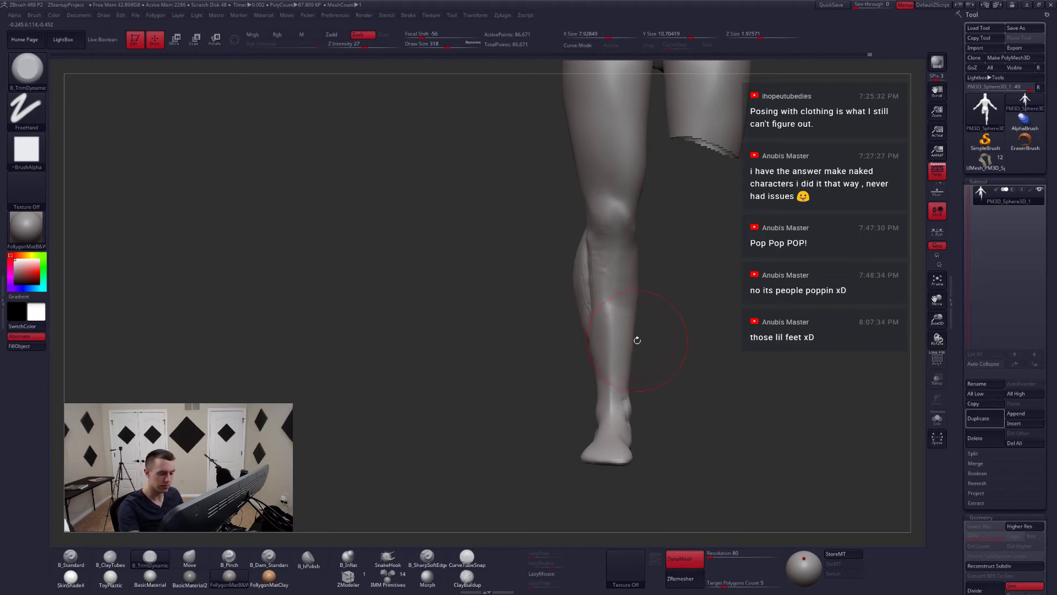
key(shift)
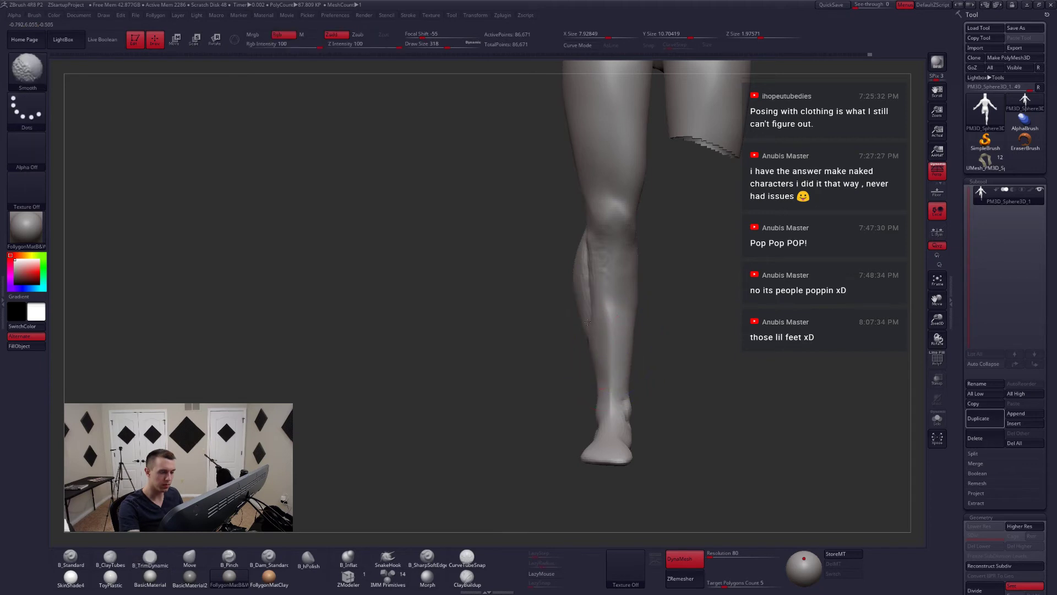
shift+drag(586, 242, 590, 302)
- Mask the leg above mid-calf with a softened edge, reshape the shin with the Move brush and clear the mask
key(ctrl)
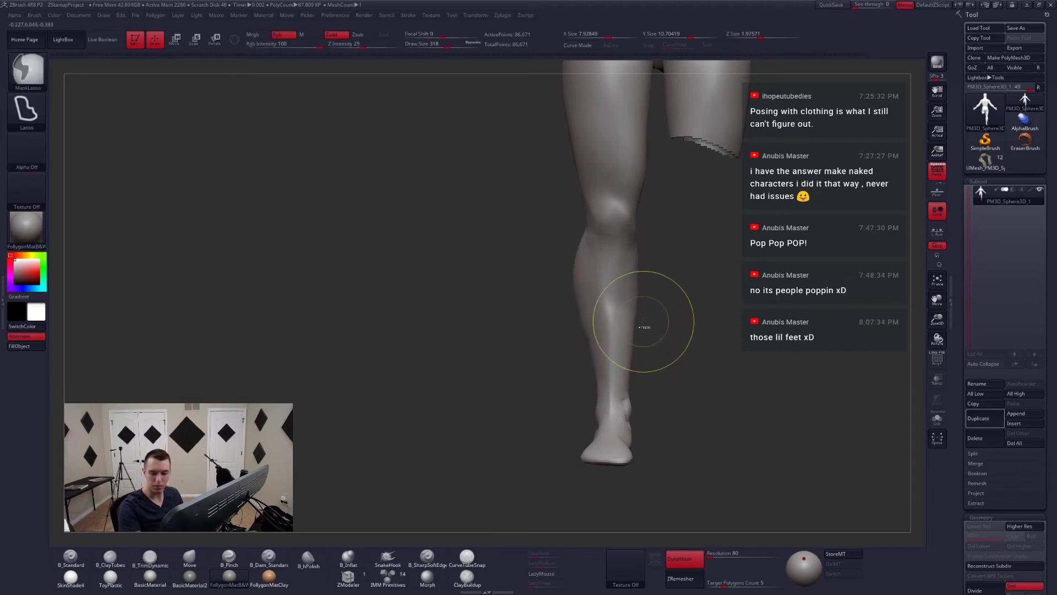
mouse_move(649, 330)
ctrl+mouse_down()
mouse_move(609, 315)
mouse_move(647, 480)
mouse_move(738, 507)
ctrl+mouse_up()
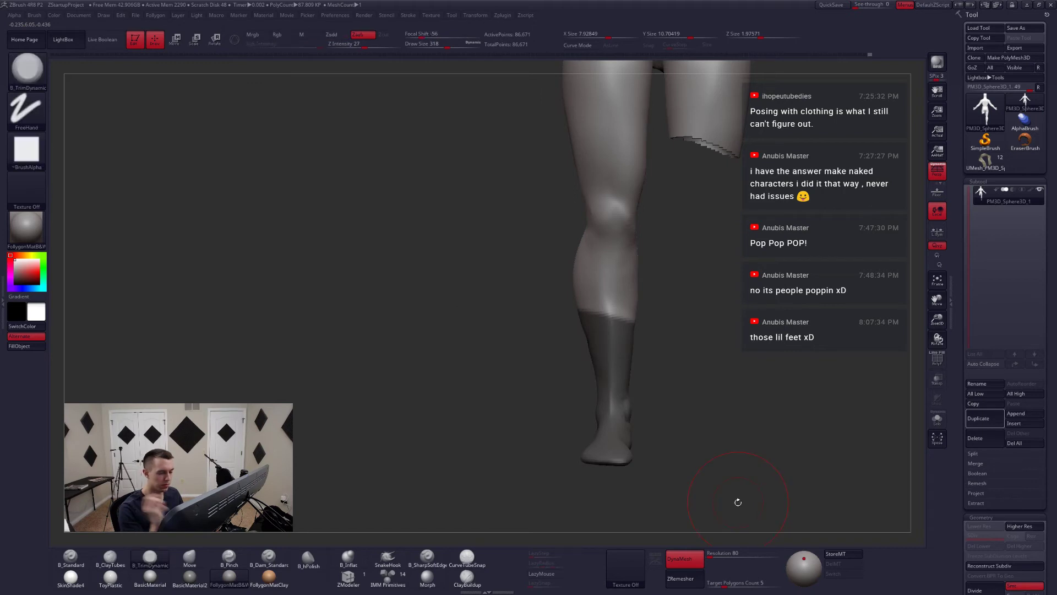
ctrl+click(616, 358)
ctrl+click(644, 364)
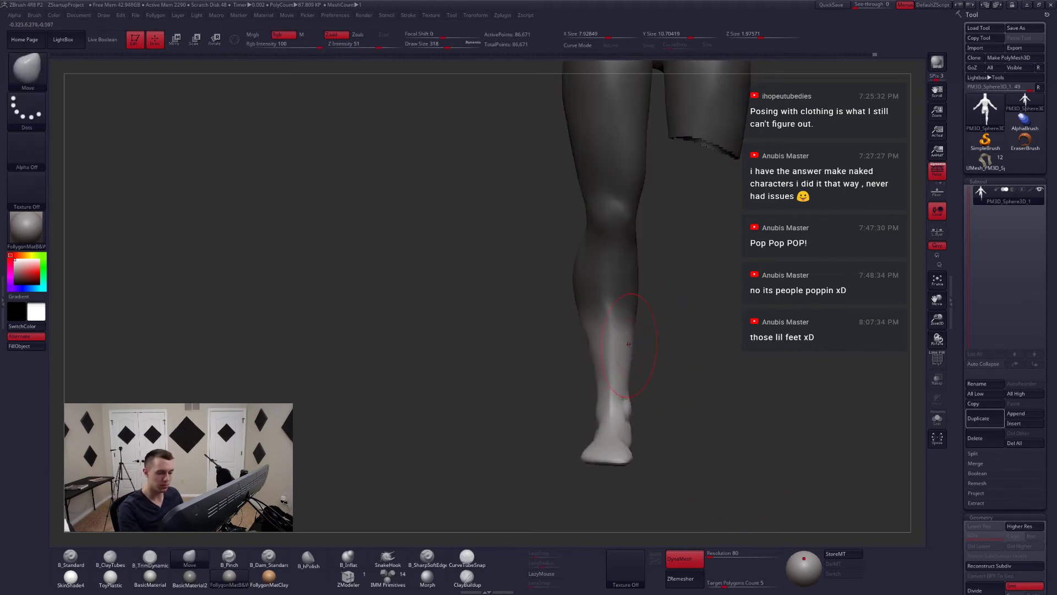
ctrl+drag(650, 340, 666, 352)
alt+drag(664, 341, 644, 381)
key(space)
mouse_move(625, 321)
mouse_down()
mouse_move(623, 336)
mouse_move(715, 352)
mouse_move(660, 352)
mouse_move(680, 388)
mouse_up()
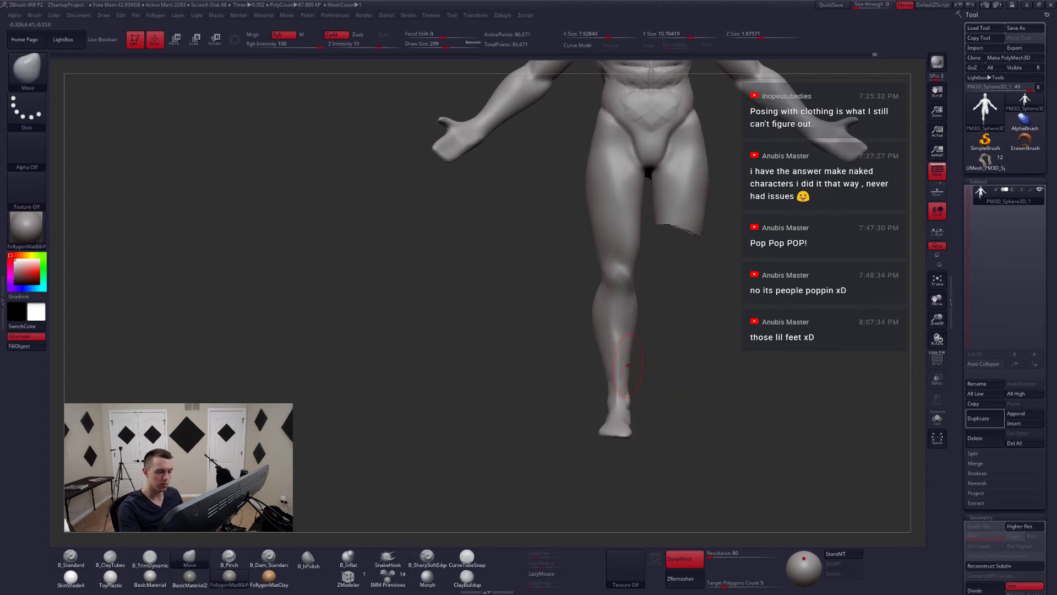
- Define the shin ridge from the knee to the ankle with the Pinch and ClayTubes brushes at draw size 239
key(5)
key(space)
drag(617, 324, 612, 325)
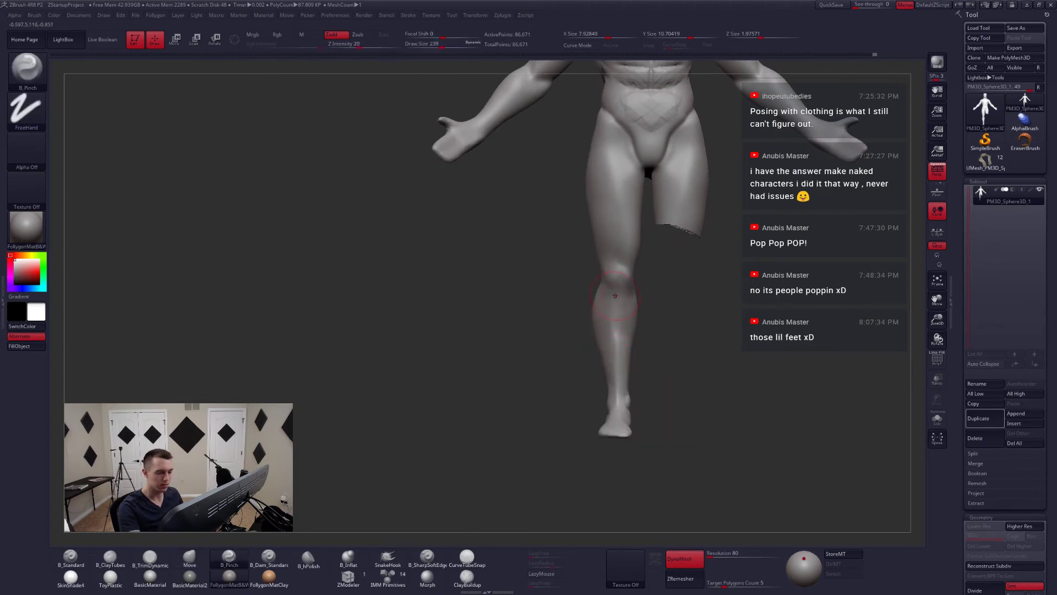
key(2)
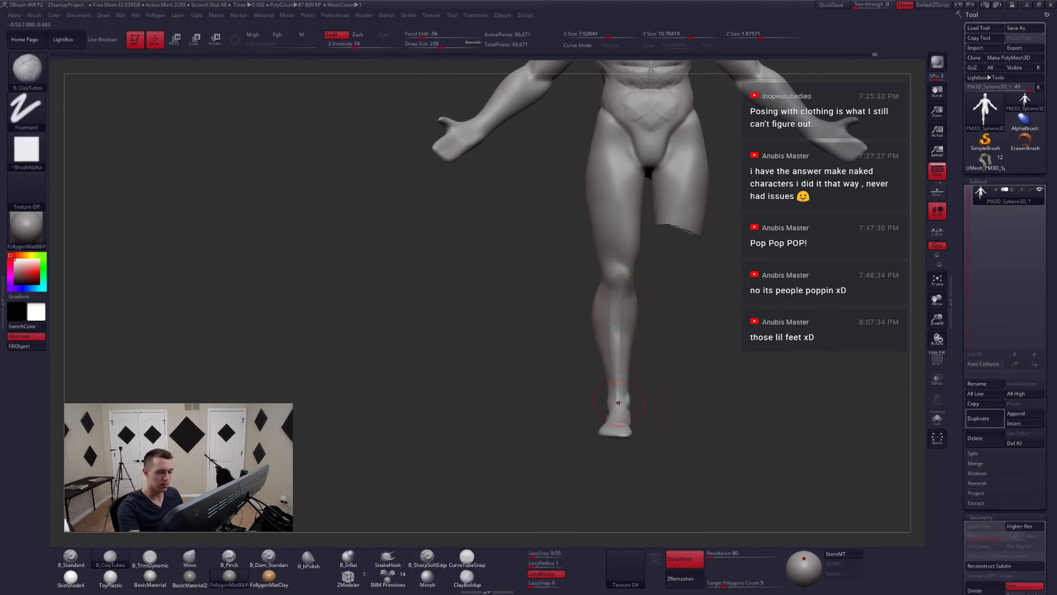
key(b)
key(p)
key(i)
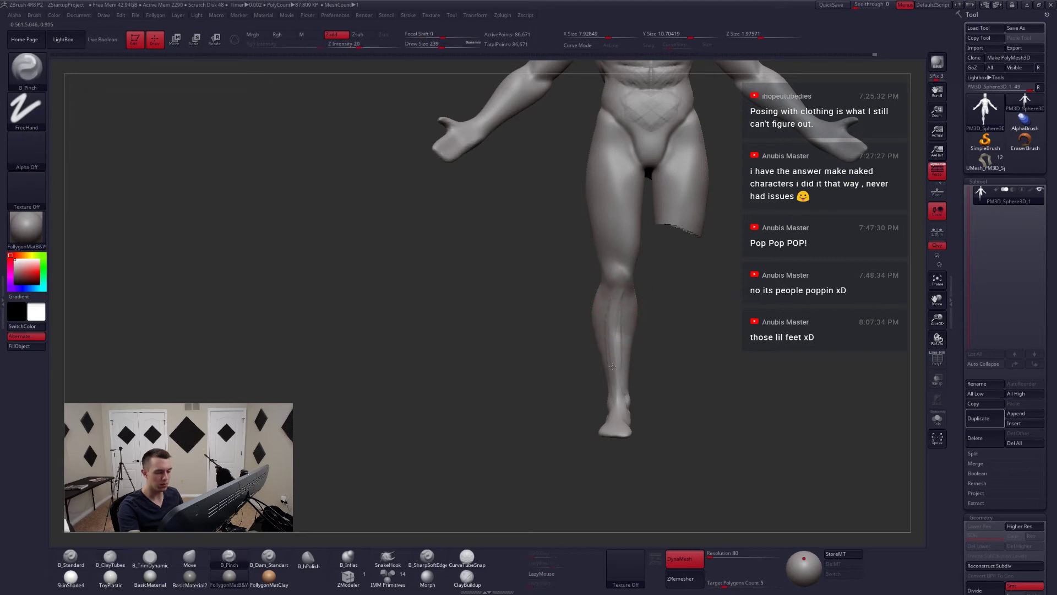
mouse_move(613, 354)
mouse_down()
mouse_move(614, 336)
mouse_move(617, 353)
mouse_move(702, 351)
mouse_move(654, 324)
mouse_move(695, 348)
mouse_move(681, 370)
mouse_move(650, 363)
mouse_move(677, 363)
mouse_move(594, 386)
mouse_up()
- Refine the lower leg contours with the Move brush at draw size 234 and smooth the area below the calf
key(4)
key(space)
drag(650, 336, 645, 335)
drag(688, 346, 655, 351)
key(space)
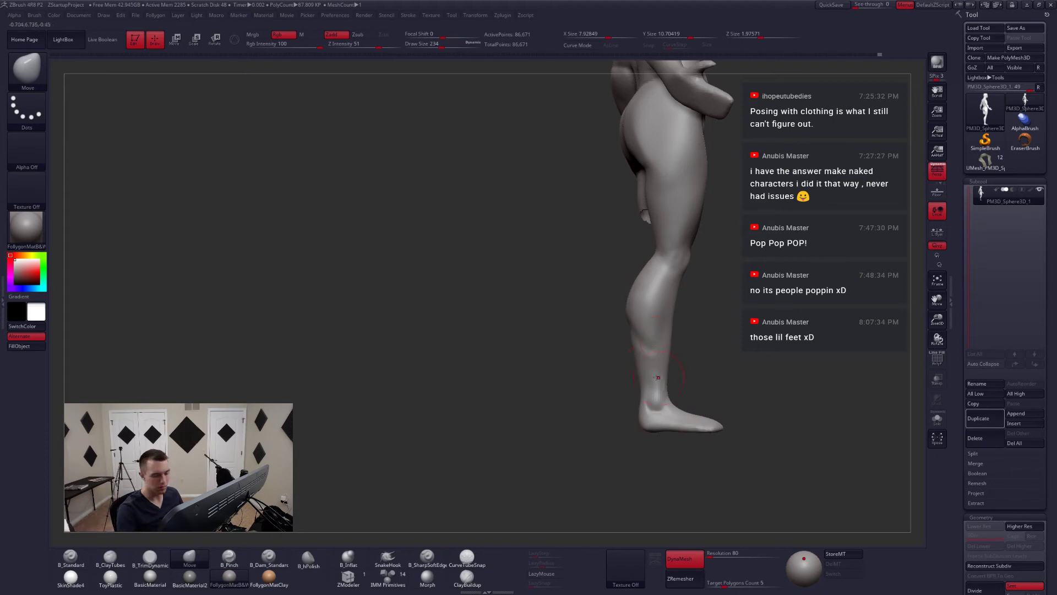
mouse_move(653, 365)
alt+right_down()
mouse_move(650, 407)
mouse_move(664, 379)
mouse_move(682, 379)
alt+right_up()
right_drag(600, 388, 636, 391)
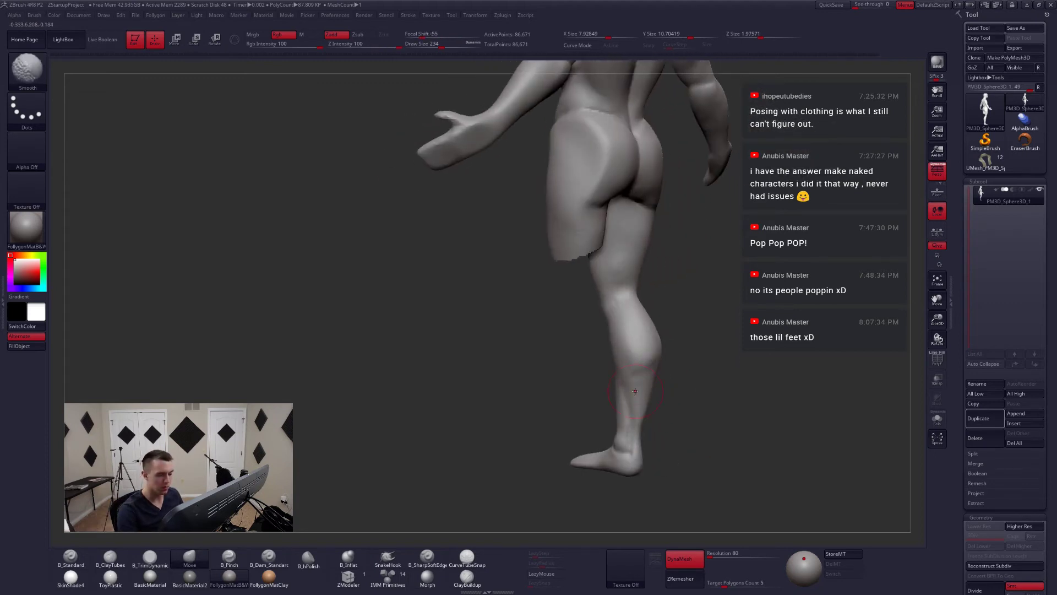
drag(634, 390, 666, 419)
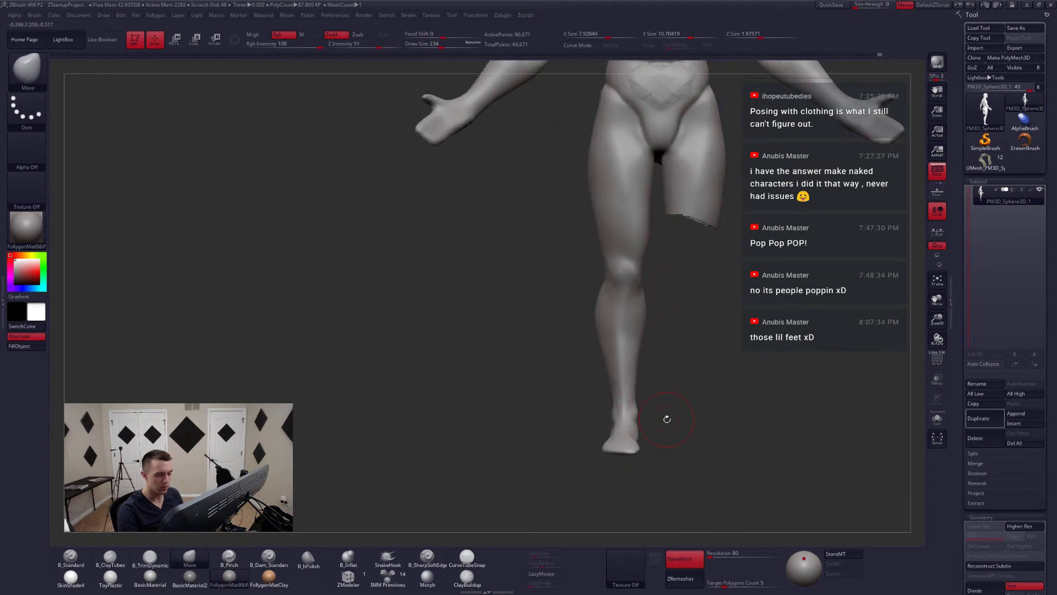
- Restore the missing lower leg and adjust both lower legs with the Move brush at draw size 274
mouse_move(667, 419)
ctrl+right_down()
mouse_move(660, 363)
mouse_move(683, 381)
mouse_move(657, 377)
mouse_move(679, 387)
ctrl+right_up()
key(ctrl+shift+f)
click(668, 406)
key(5)
key(4)
key(space)
drag(669, 368, 658, 348)
right_drag(623, 389, 644, 391)
drag(645, 392, 631, 377)
right_drag(631, 377, 687, 383)
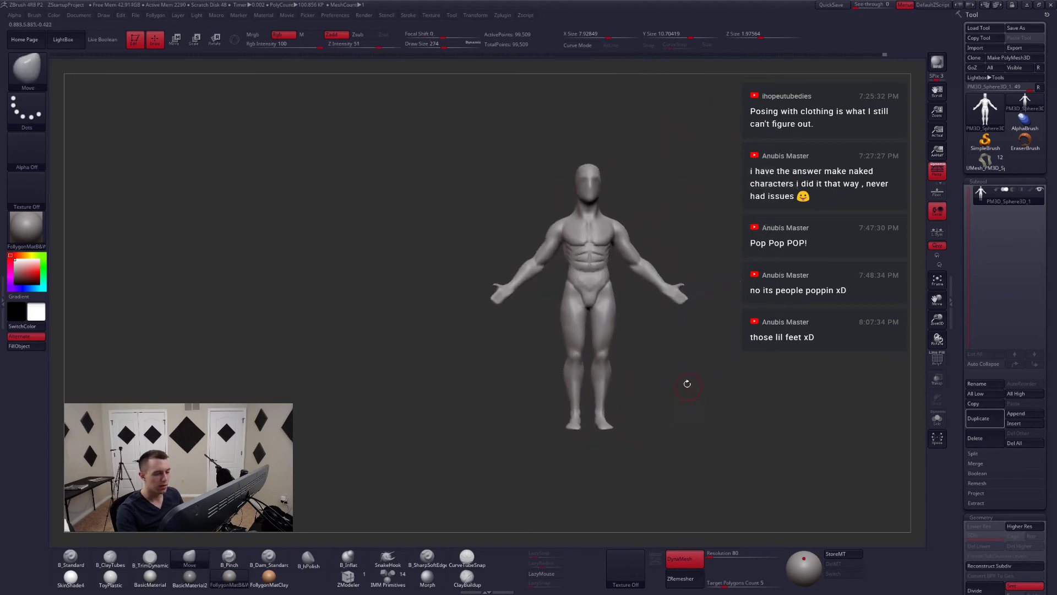
- Carve the outlines of the kneecaps with Dam_Standard at draw size 149
ctrl+right_drag(603, 280, 609, 306)
right_drag(600, 405, 573, 430)
mouse_move(601, 369)
ctrl+right_down()
mouse_move(609, 398)
mouse_move(597, 356)
ctrl+right_up()
key(5)
key(6)
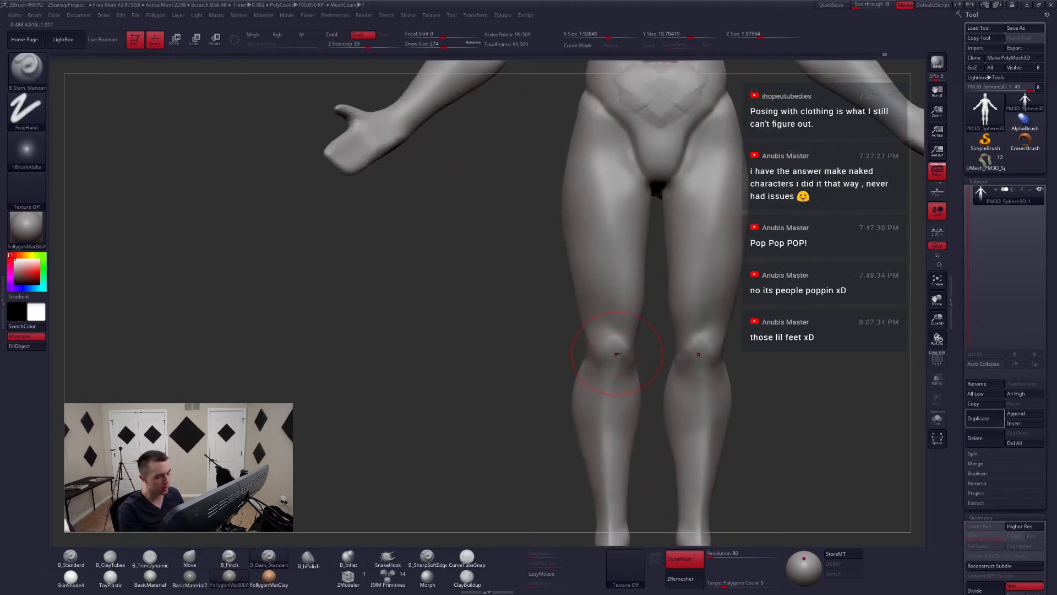
key(space)
drag(617, 354, 608, 339)
mouse_move(618, 336)
right_down()
mouse_move(625, 357)
mouse_move(611, 375)
mouse_move(609, 352)
mouse_move(633, 344)
mouse_move(620, 345)
right_up()
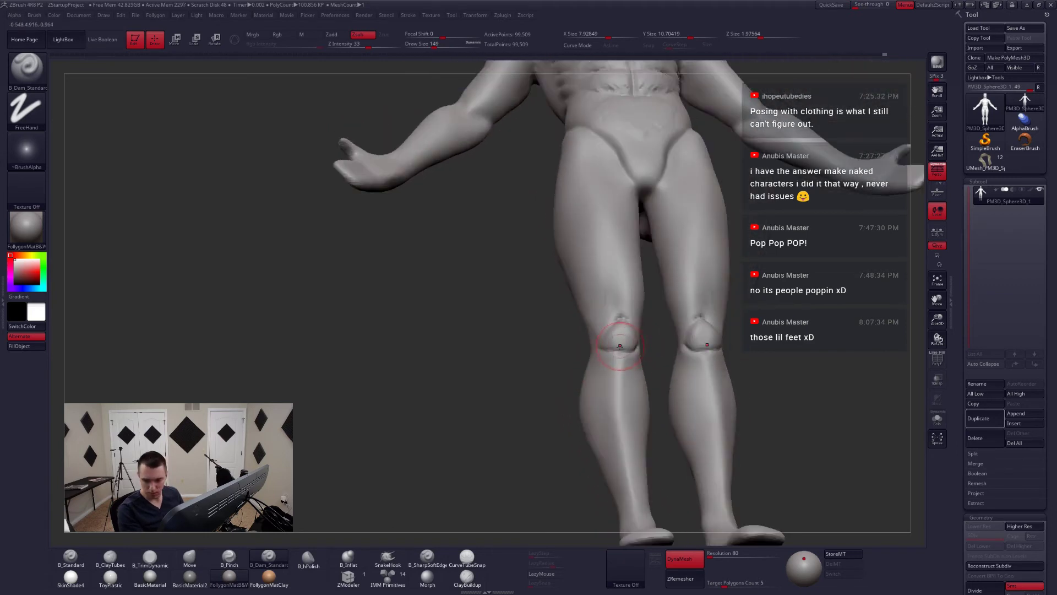
mouse_move(617, 397)
right_down()
mouse_move(608, 354)
mouse_move(633, 363)
mouse_move(604, 355)
mouse_move(636, 370)
mouse_move(666, 362)
mouse_move(654, 370)
mouse_move(666, 372)
mouse_move(660, 358)
right_up()
- Build up the forms around and below the kneecaps with ClayTubes at draw size 149
key(b)
key(c)
key(t)
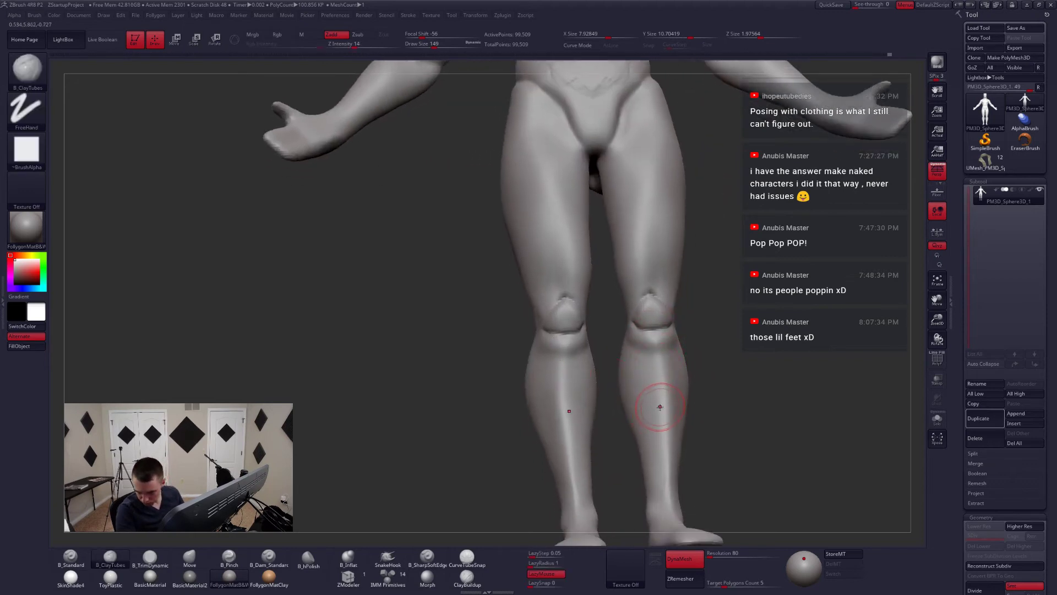
right_drag(654, 431, 631, 433)
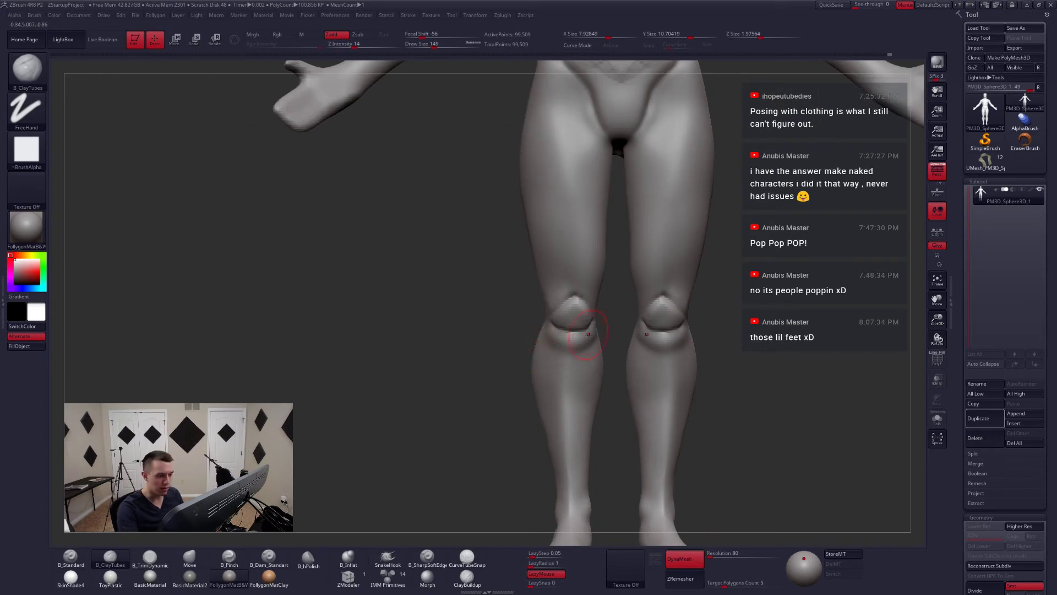
ctrl+right_drag(588, 333, 584, 301)
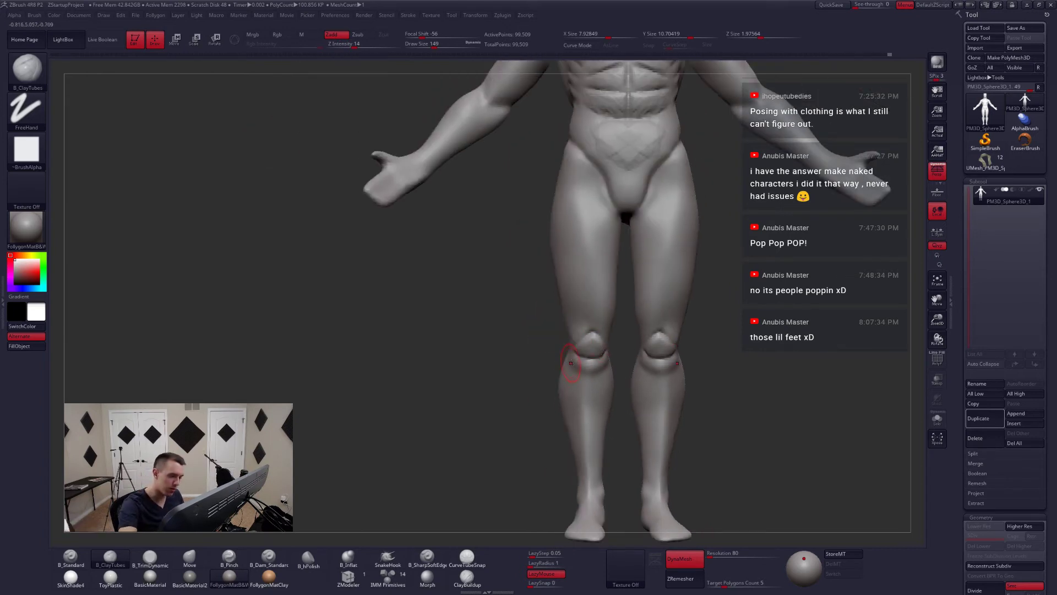
- Build up the outer side of the knee and lower thigh with ClayTubes at draw size 182
right_drag(574, 368, 559, 357)
key(space)
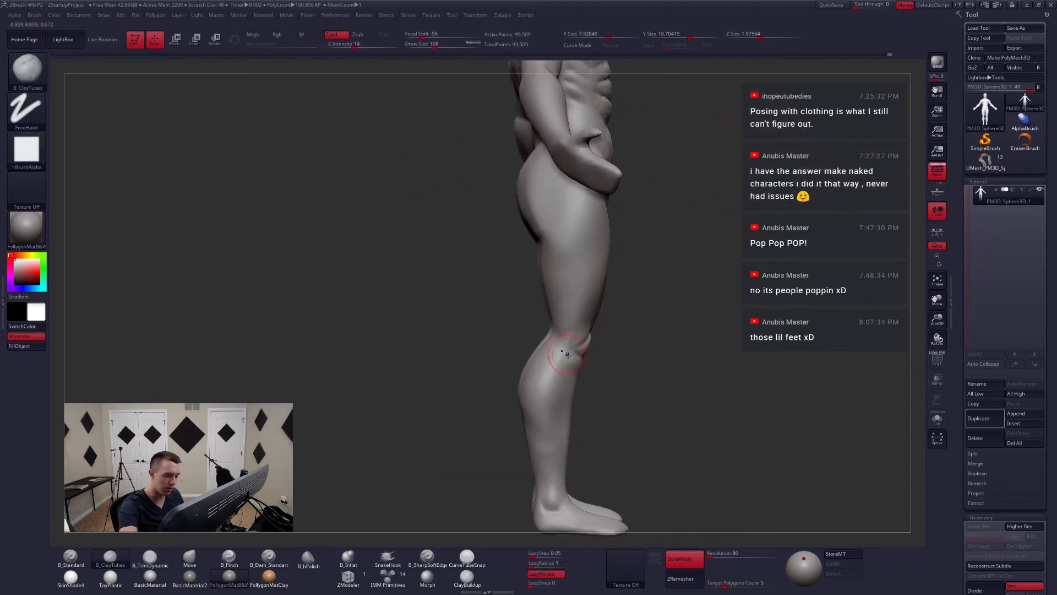
drag(561, 302, 567, 358)
key(space)
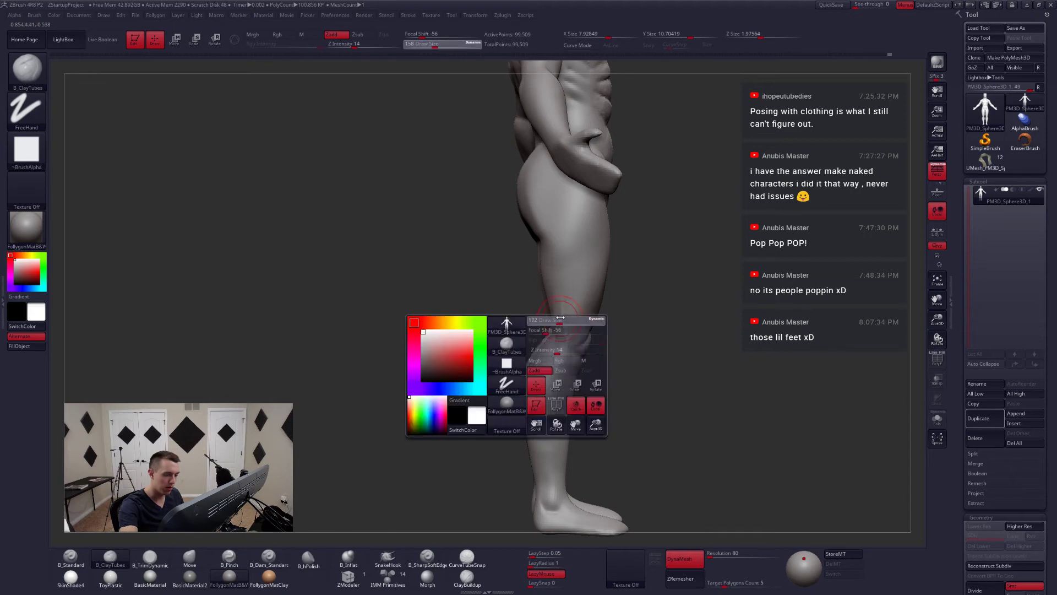
drag(558, 321, 562, 321)
drag(562, 351, 559, 338)
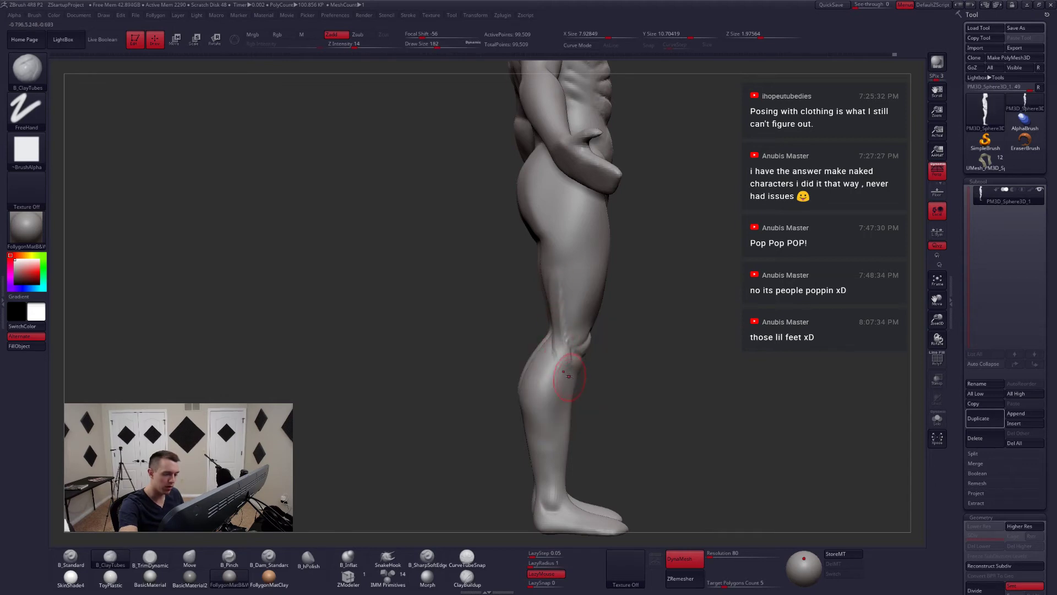
- Reshape the side profile of the knee with the Move brush and smooth the surrounding surface
right_drag(560, 341, 581, 338)
key(b)
key(m)
key(v)
key(space)
drag(581, 338, 584, 336)
right_drag(584, 335, 582, 298)
key(shift)
mouse_move(576, 338)
right_down()
mouse_move(587, 333)
mouse_move(573, 342)
right_up()
- Add volume along the outer thigh above the knee with ClayTubes at draw size 182 and smooth it
key(space)
key(b)
key(c)
key(t)
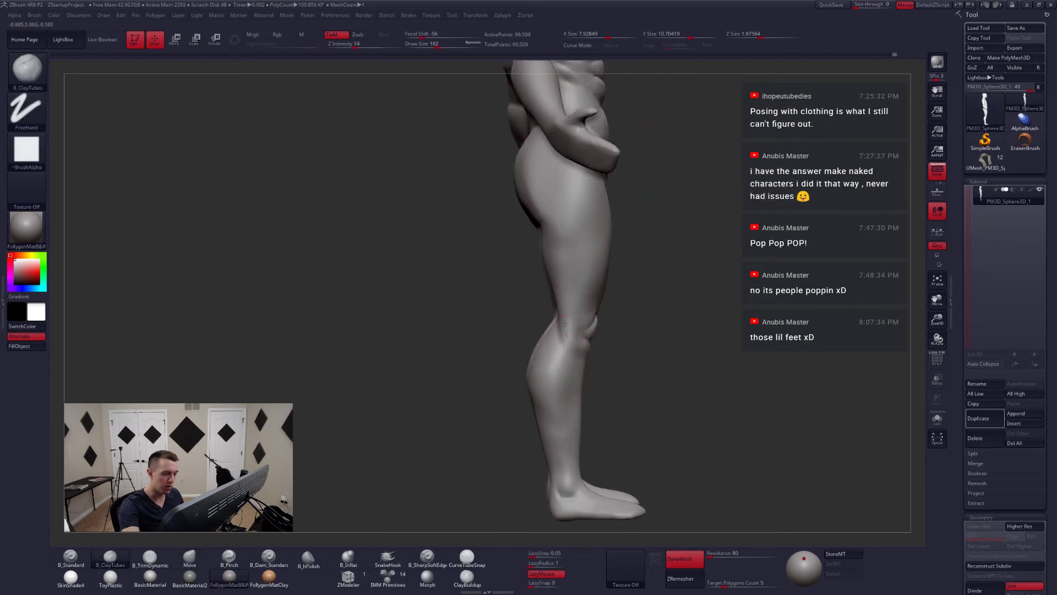
right_drag(568, 309, 570, 340)
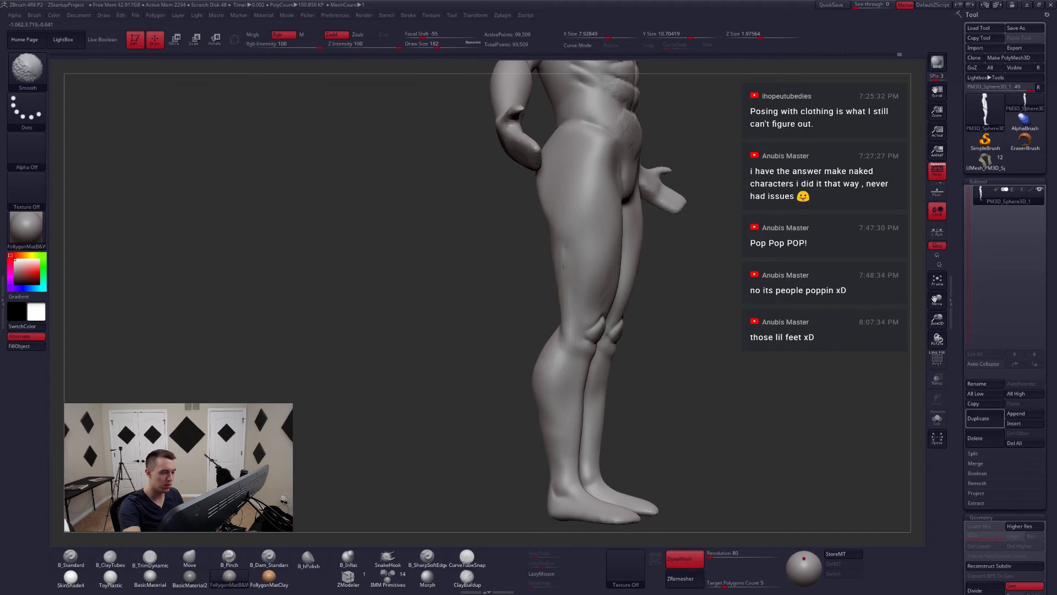
right_drag(566, 288, 592, 280)
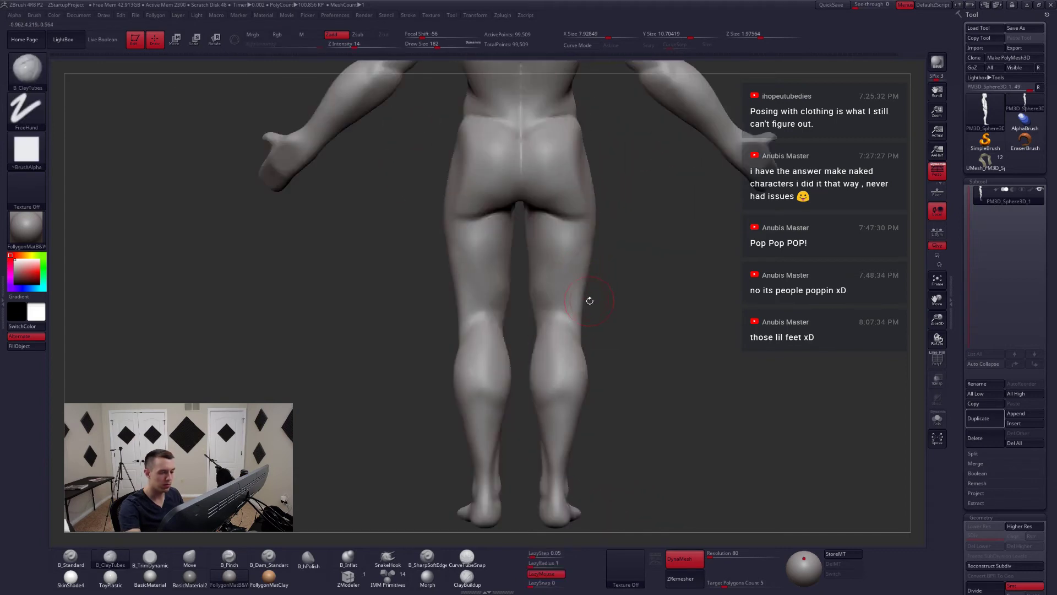
- Mask a band across the upper thighs just below the buttocks with MaskLasso and soften the mask's edges
key(shift)
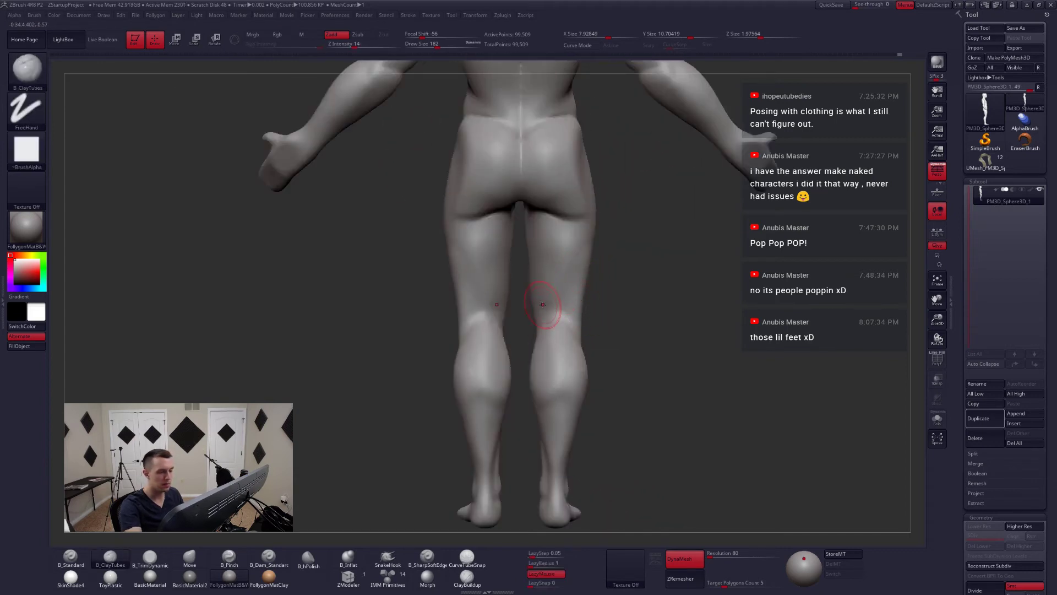
alt+right_drag(547, 298, 557, 317)
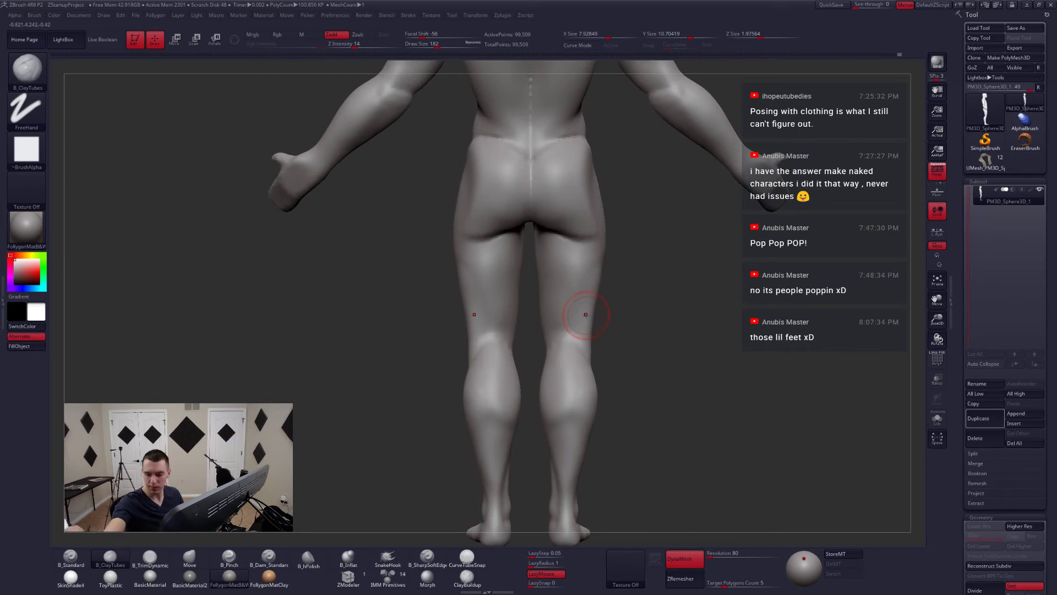
key(4)
key(space)
drag(544, 306, 553, 314)
key(space)
key(ctrl)
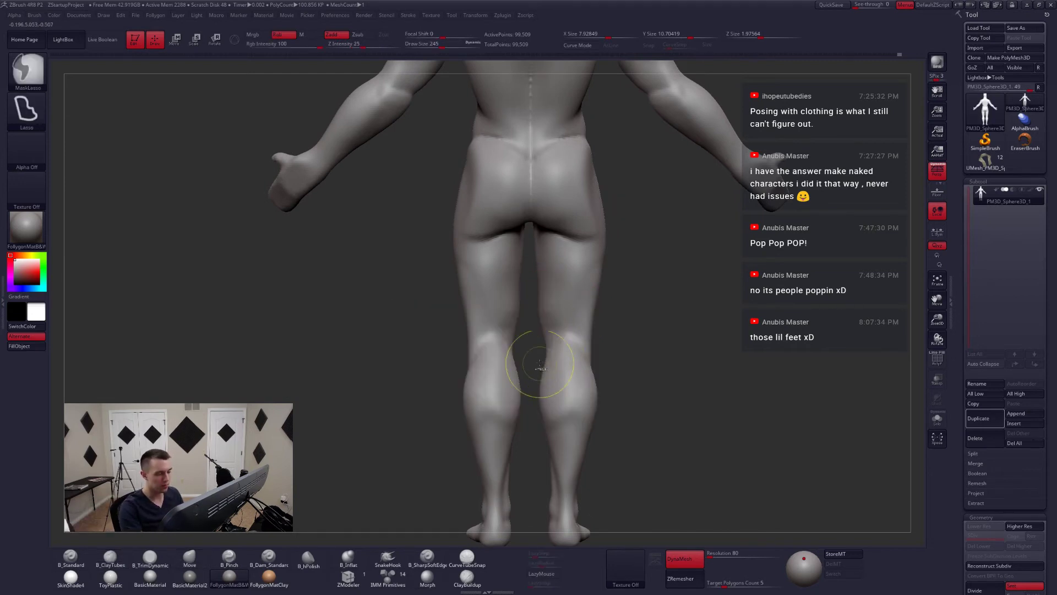
key(ctrl+shift)
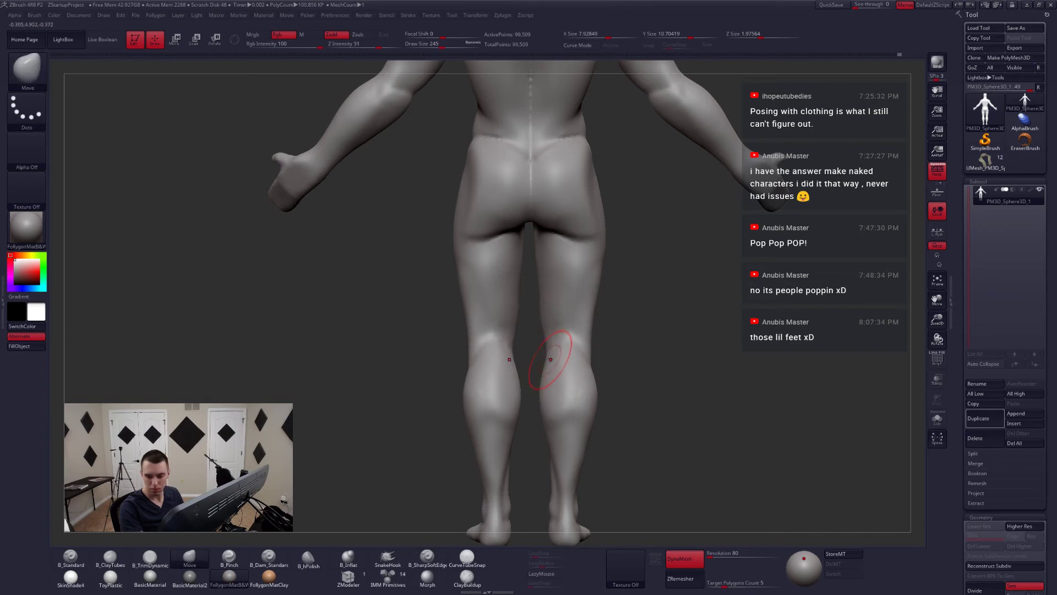
mouse_move(531, 298)
ctrl+mouse_down()
mouse_move(642, 233)
mouse_move(534, 229)
ctrl+mouse_up()
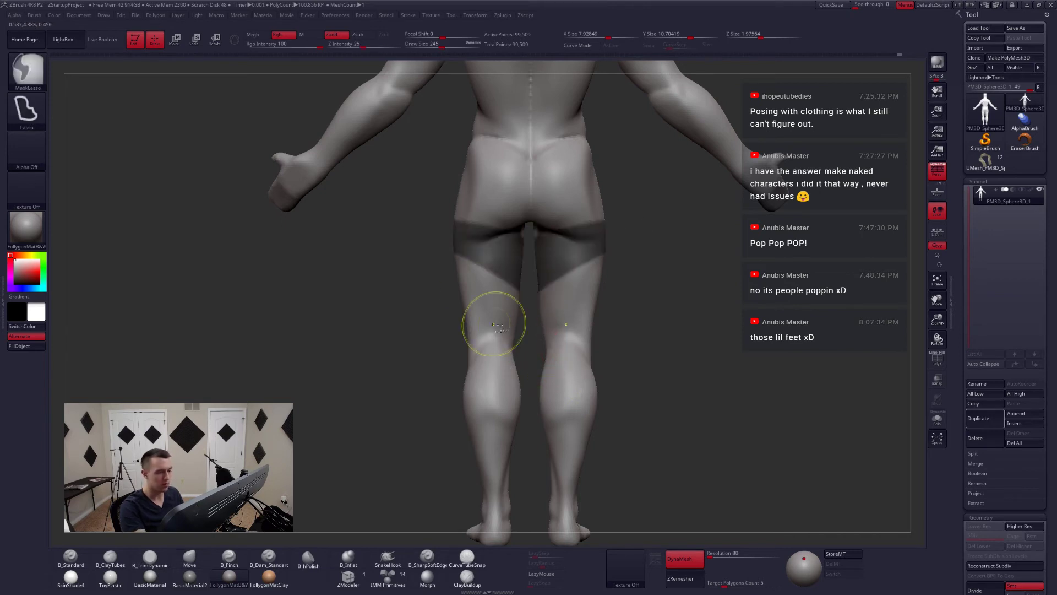
key(ctrl+i)
key(ctrl+i)
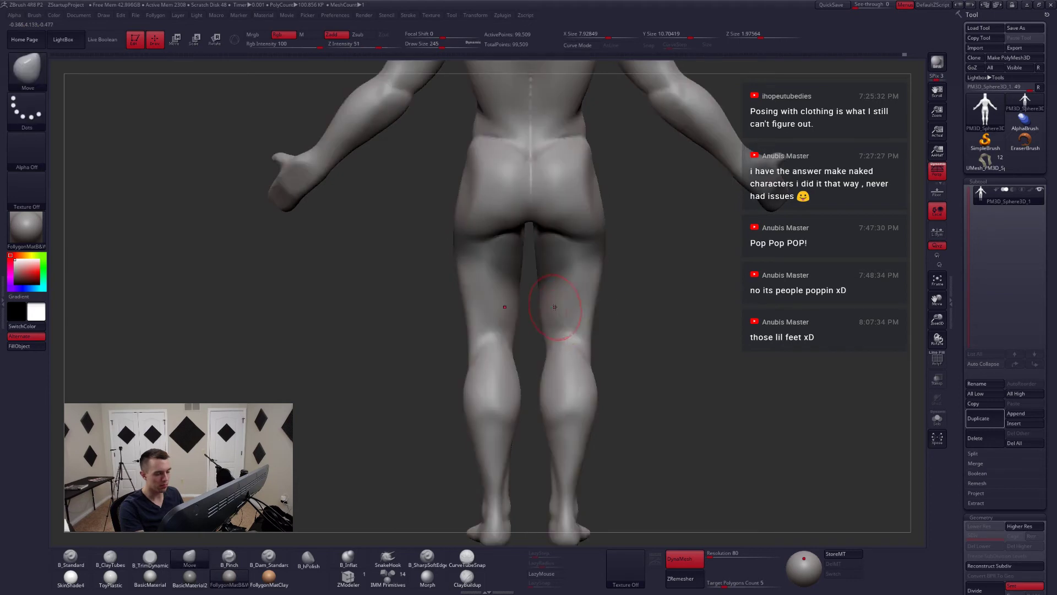
- Clear the thigh mask and reshape the backs of the thighs with the Move brush at draw sizes 305 and 251
key(space)
drag(548, 300, 553, 301)
key(ctrl+i)
key(ctrl+shift+a)
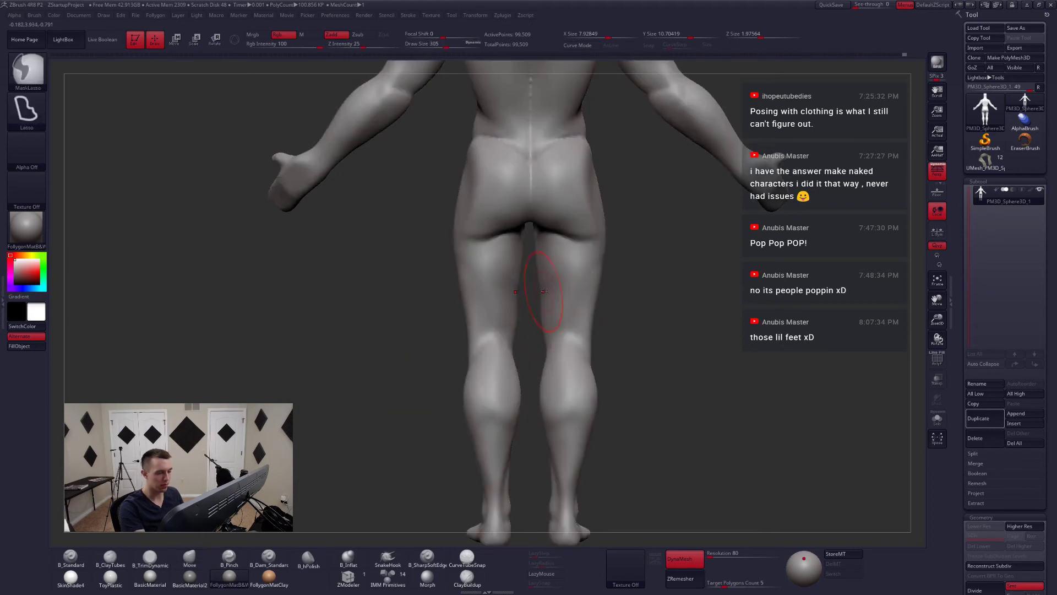
key(space)
drag(546, 284, 541, 283)
mouse_move(546, 306)
right_down()
mouse_move(578, 300)
mouse_move(534, 356)
mouse_move(578, 349)
right_up()
- Add volume at the backs of the knees with ClayTubes at draw size 197 and remesh the body with DynaMesh
key(2)
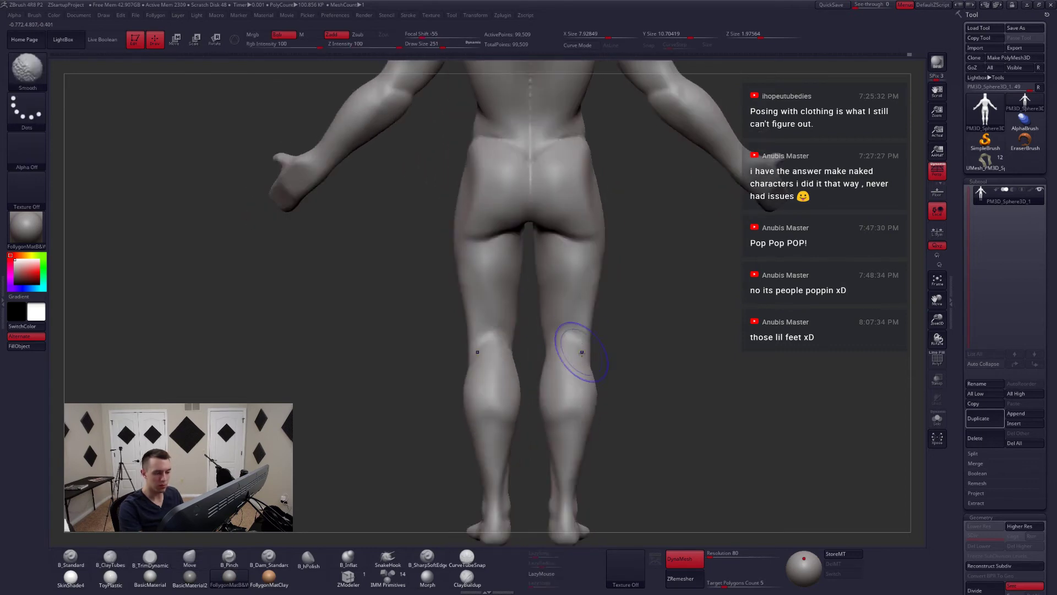
key(space)
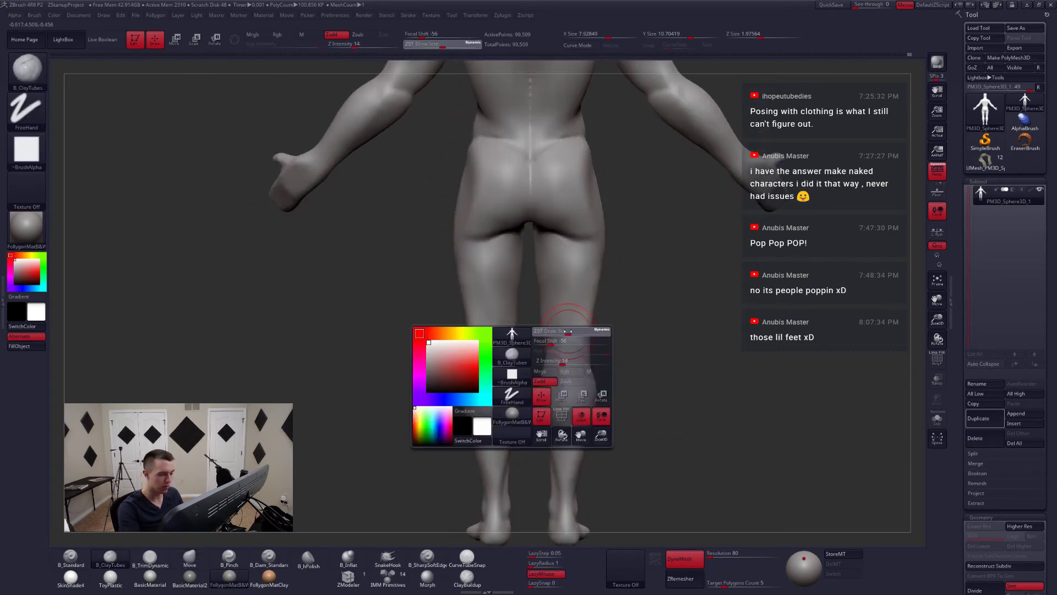
drag(578, 342, 573, 342)
key(5)
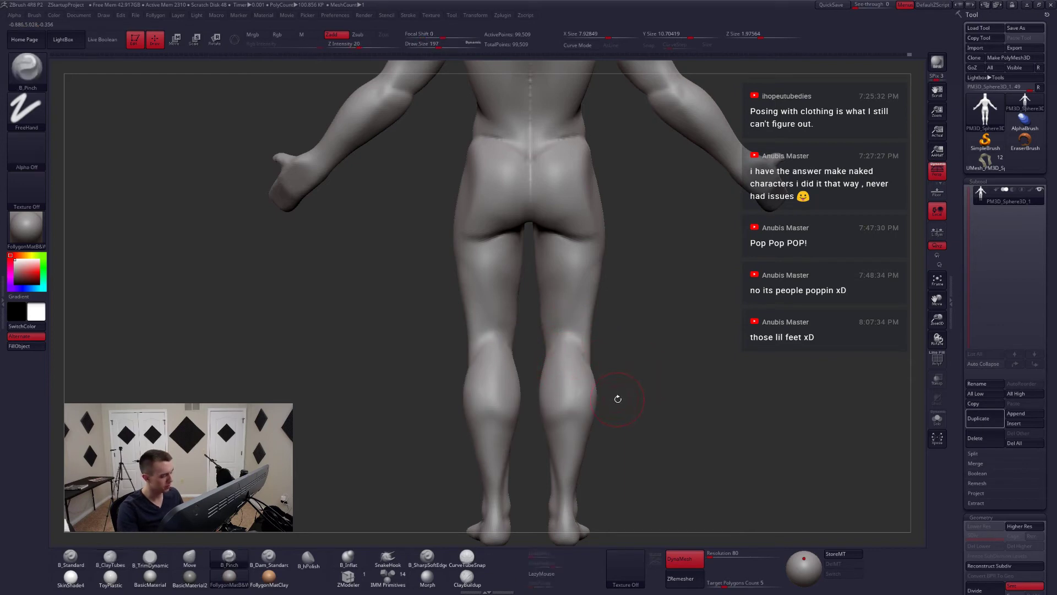
key(6)
ctrl+drag(665, 421, 760, 317)
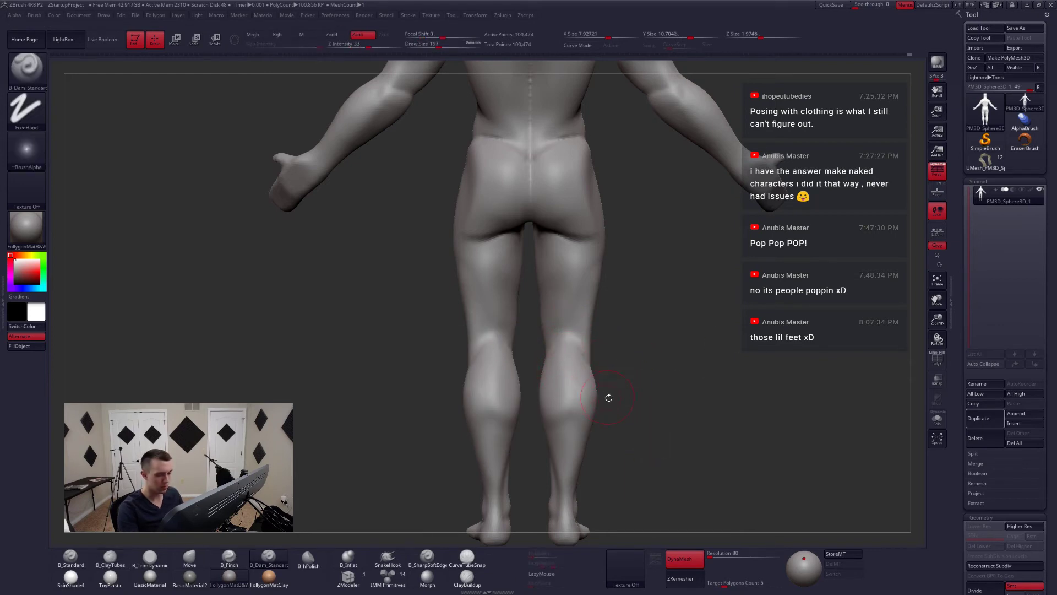
- Carve the crease and the hamstring tendon lines behind the knees with Dam_Standard at draw size 140
alt+right_drag(609, 395, 649, 421)
key(space)
drag(591, 366, 585, 365)
alt+right_drag(599, 371, 613, 365)
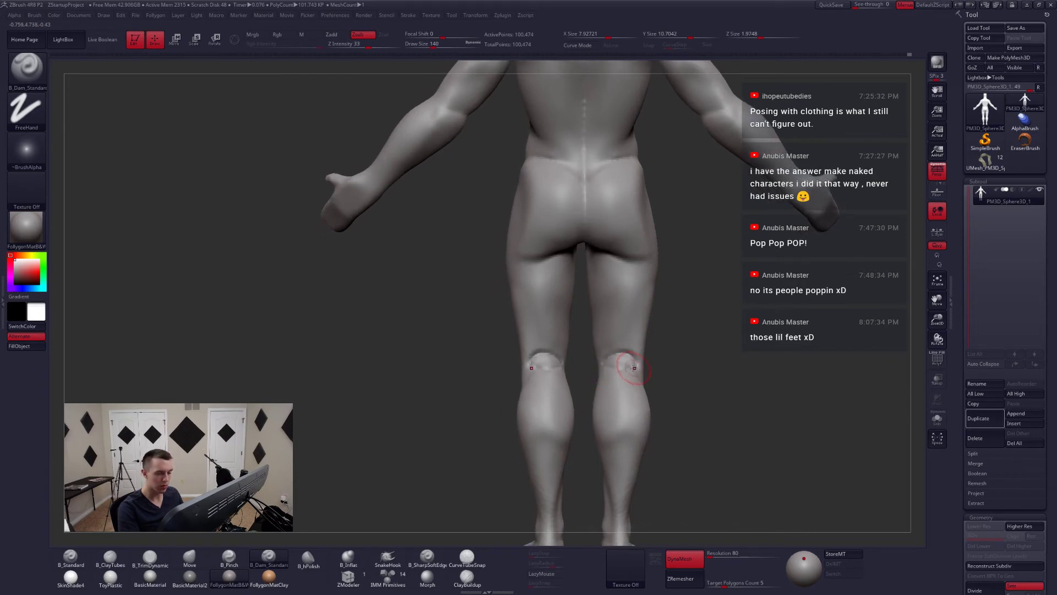
mouse_move(619, 378)
right_down()
mouse_move(577, 371)
mouse_move(638, 357)
right_up()
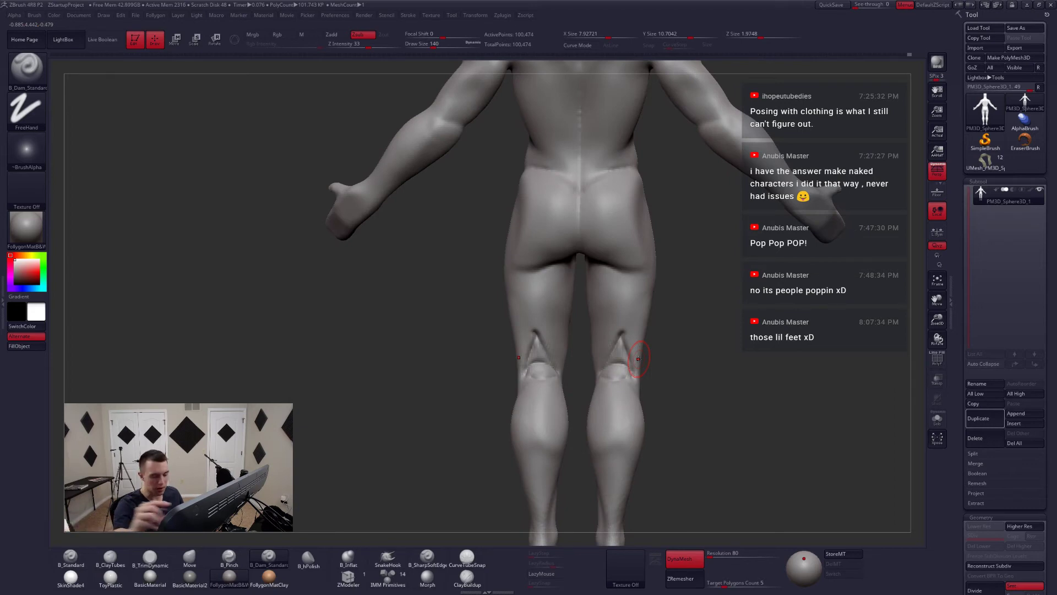
right_drag(638, 359, 611, 362)
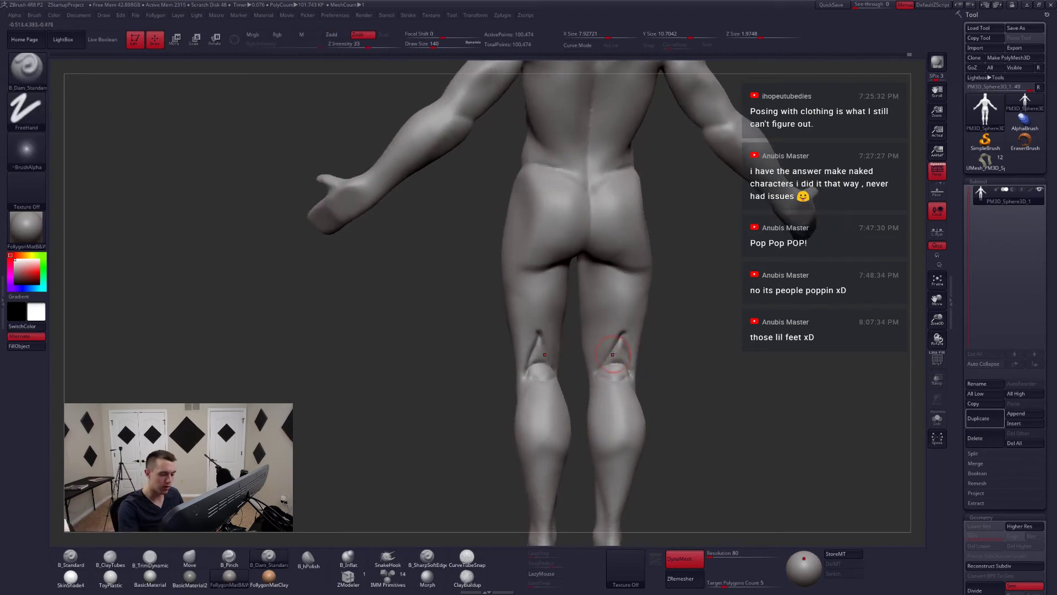
- Fill in the hollows behind the knees with ClayTubes and tighten the tendon lines with the Pinch brush at draw size 140
key(2)
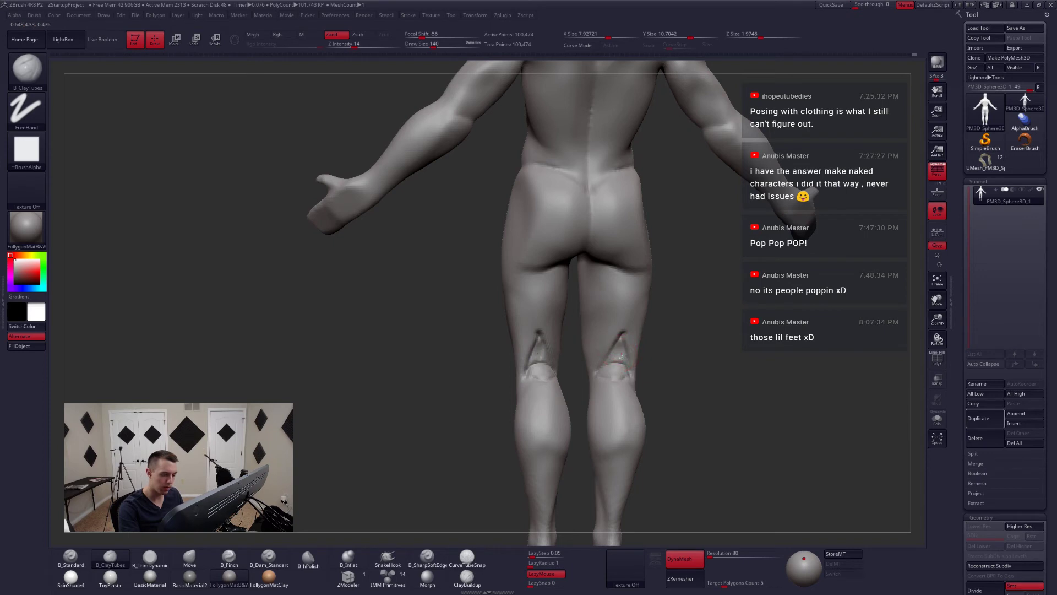
right_drag(621, 357, 621, 329)
key(b)
key(p)
key(i)
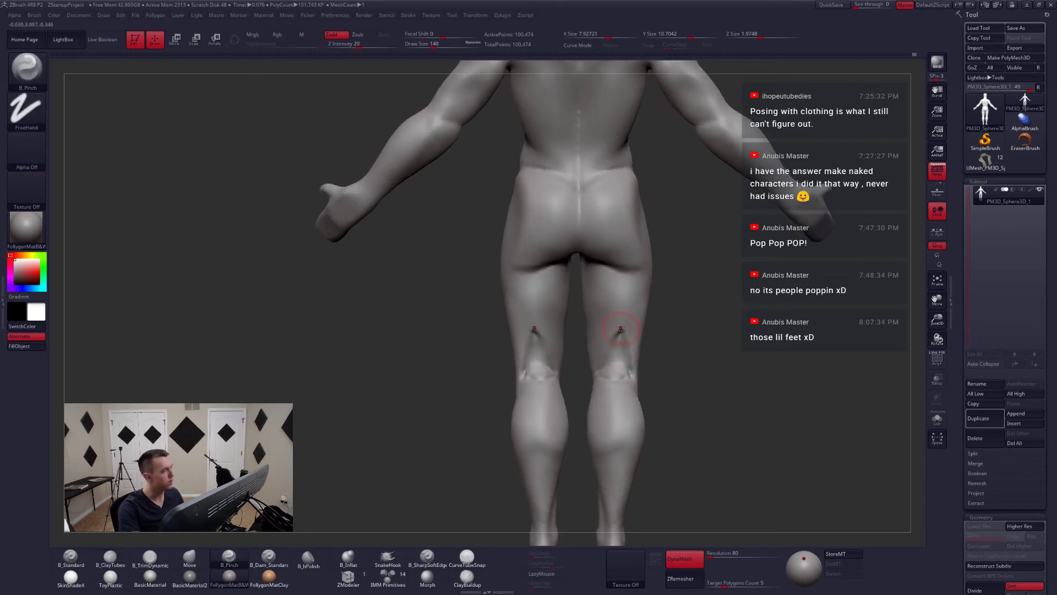
- Carve a vertical groove down the back of each thigh to the knee hollow with Dam_Standard and smooth its lower end
key(b)
key(d)
key(s)
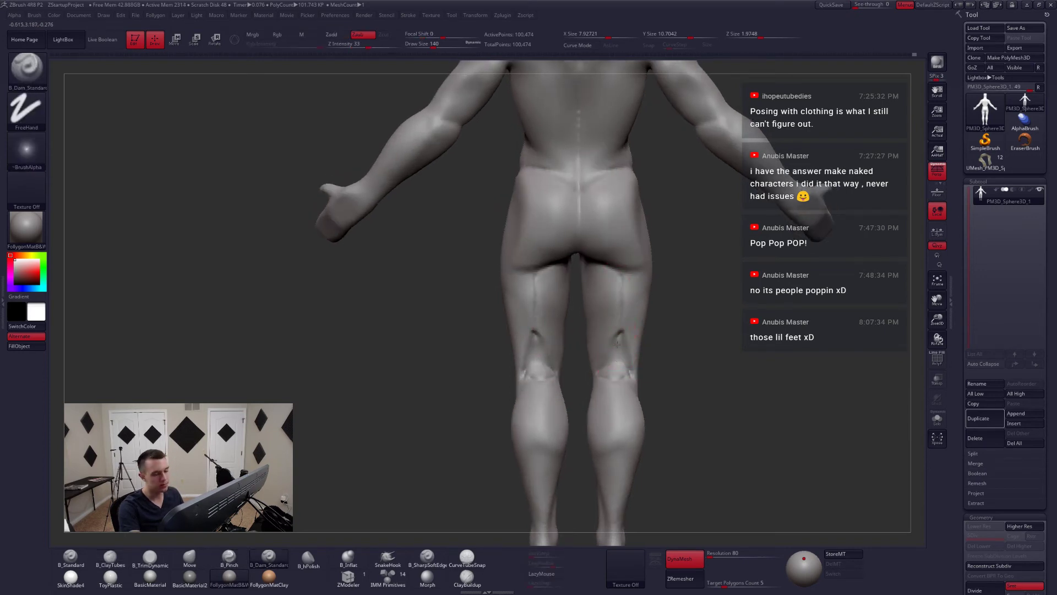
drag(622, 290, 621, 331)
mouse_move(625, 342)
right_down()
mouse_move(635, 342)
mouse_move(619, 331)
right_up()
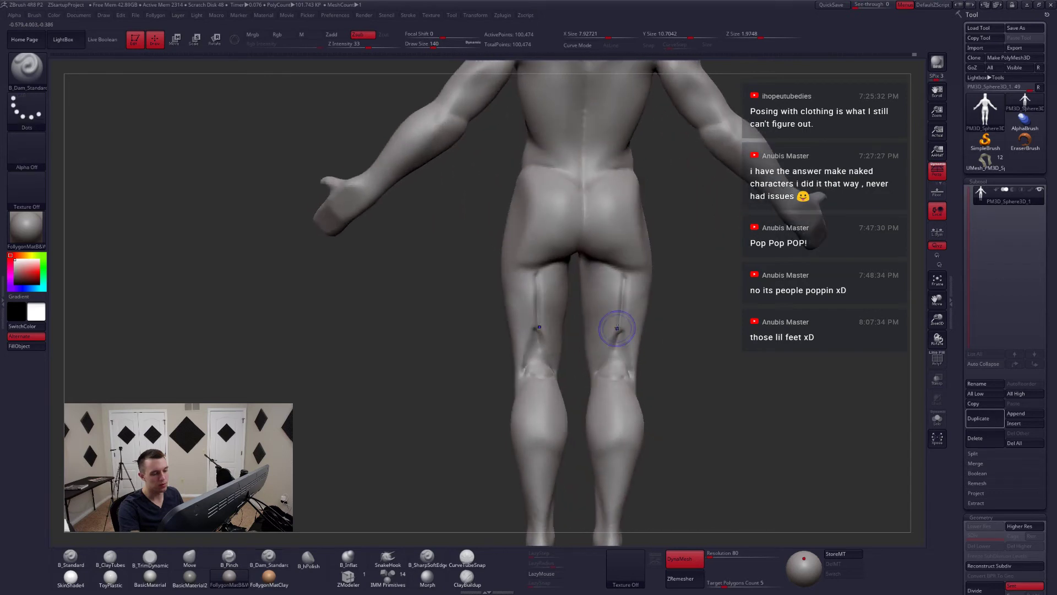
- Sharpen the thigh grooves and the tendon lines above the knees with the Pinch brush, raising the draw size to 172
key(b)
key(p)
key(i)
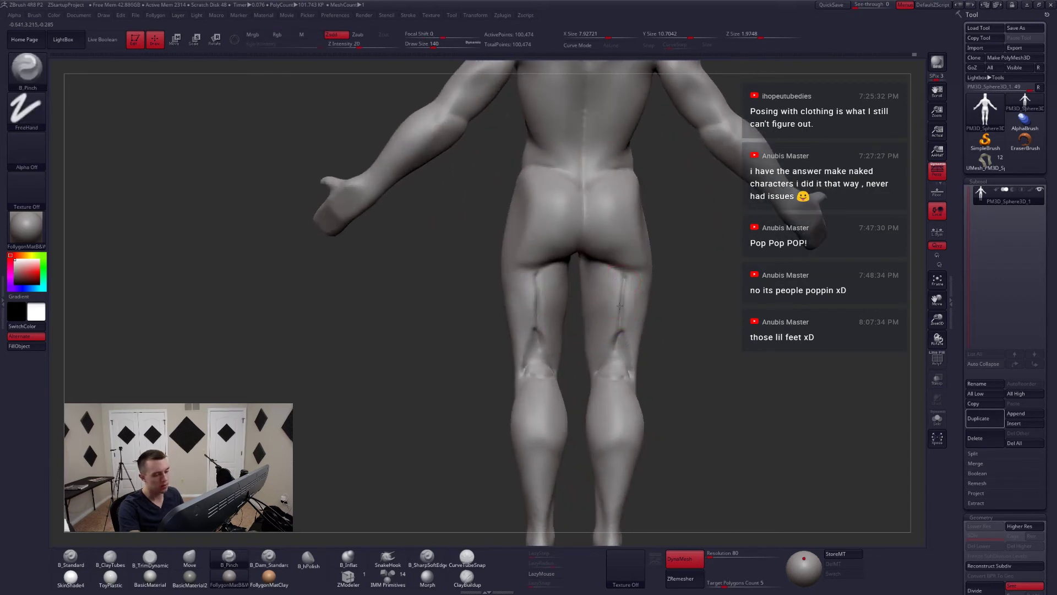
drag(613, 342, 616, 353)
key(space)
drag(615, 352, 619, 353)
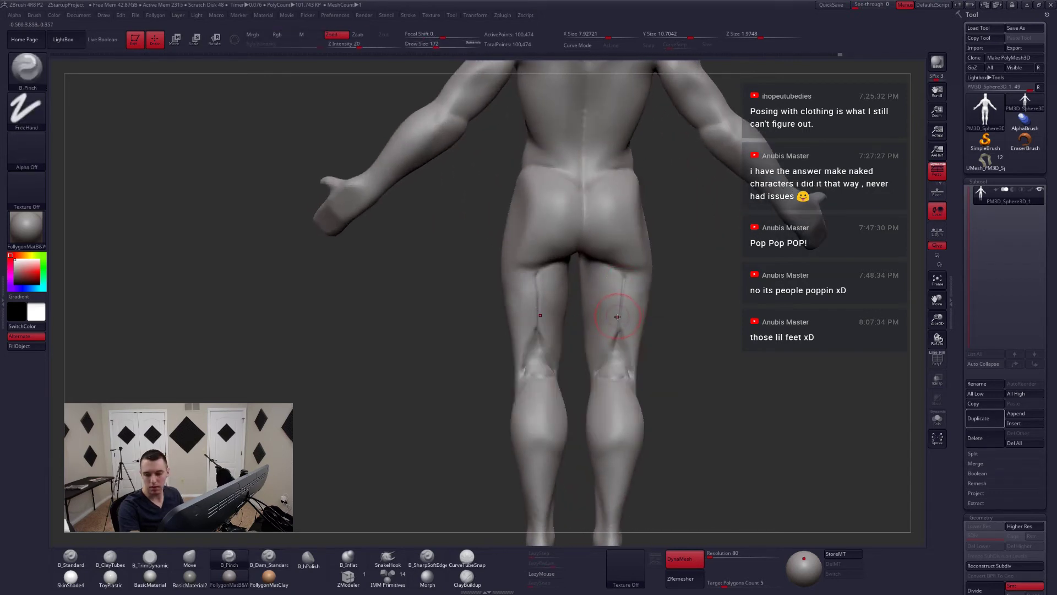
- Smooth the hamstring grooves and build up the backs of the knees with ClayTubes at draw sizes 172 and 207
mouse_move(616, 321)
right_down()
mouse_move(627, 322)
mouse_move(601, 355)
right_up()
key(shift)
key(b)
key(c)
key(t)
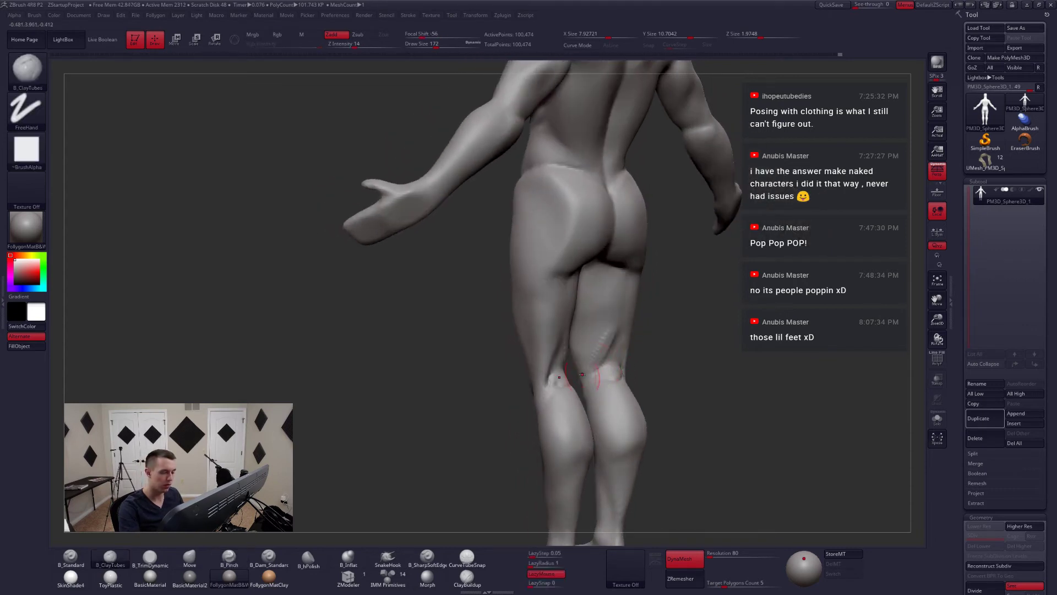
mouse_move(591, 368)
right_down()
mouse_move(586, 333)
mouse_move(615, 344)
right_up()
key(space)
drag(579, 380, 583, 379)
mouse_move(584, 368)
right_down()
mouse_move(613, 360)
mouse_move(578, 370)
mouse_move(576, 359)
right_up()
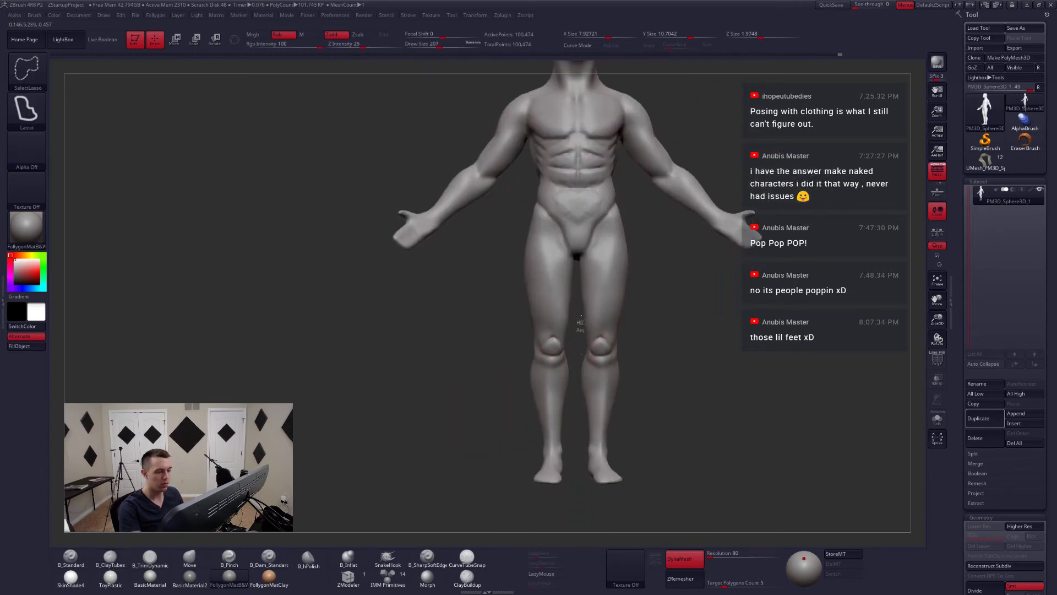
- Hide one leg below the upper thigh with SelectLasso to expose the inside of the other leg
mouse_move(582, 365)
ctrl+shift+mouse_down()
mouse_move(552, 222)
mouse_move(489, 451)
mouse_move(553, 526)
mouse_move(578, 369)
mouse_move(577, 388)
ctrl+shift+mouse_up()
ctrl+shift+click(577, 443)
ctrl+alt+shift+drag(579, 473, 578, 249)
- Build up the inner thigh muscles of the exposed leg with diagonal ClayTubes strokes at draw size 207 and smooth them
key(space)
mouse_move(664, 271)
mouse_down()
mouse_move(582, 310)
mouse_move(580, 340)
mouse_up()
drag(669, 330, 595, 340)
mouse_move(579, 380)
mouse_down()
mouse_move(589, 356)
mouse_move(587, 385)
mouse_up()
drag(601, 342, 576, 393)
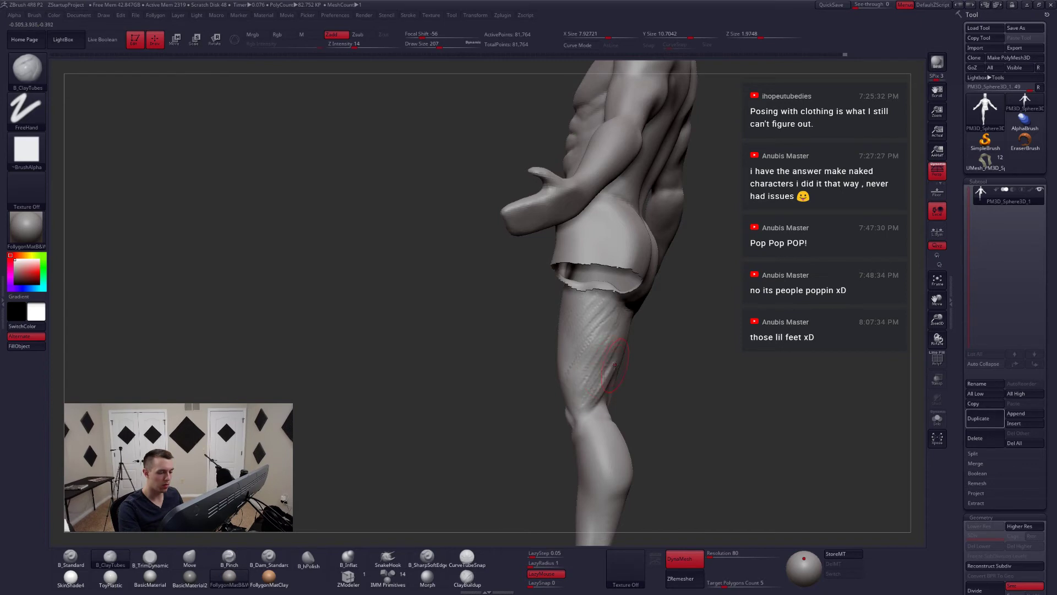
mouse_move(615, 364)
right_down()
mouse_move(593, 378)
mouse_move(642, 358)
mouse_move(615, 323)
mouse_move(649, 346)
mouse_move(616, 337)
mouse_move(603, 302)
mouse_move(590, 336)
mouse_move(614, 393)
mouse_move(642, 384)
right_up()
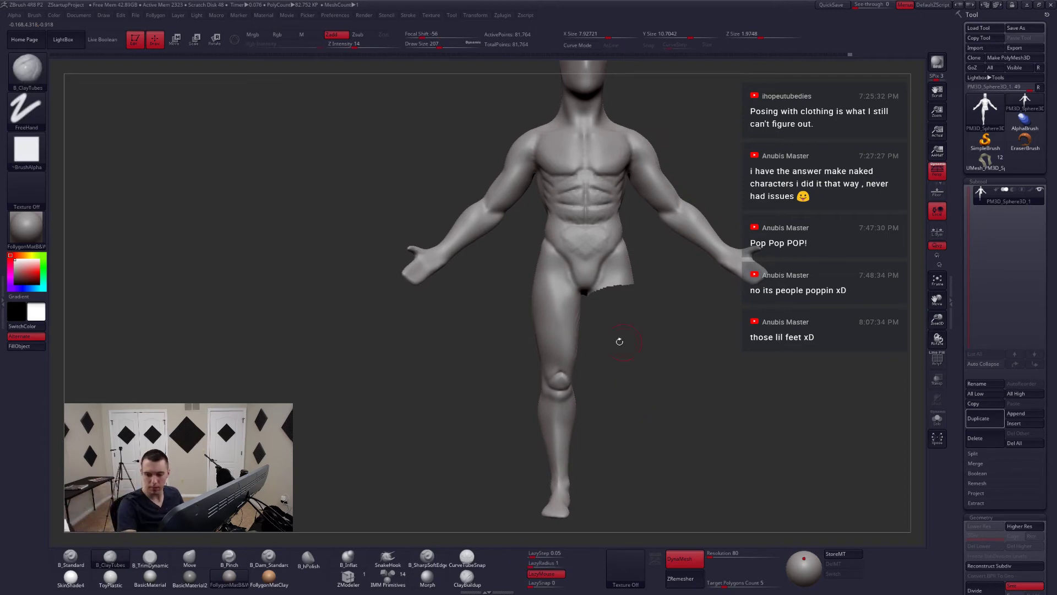
- Restore the missing leg by applying Mirror And Weld to the body
ctrl+right_drag(620, 342, 599, 373)
key(ctrl+space)
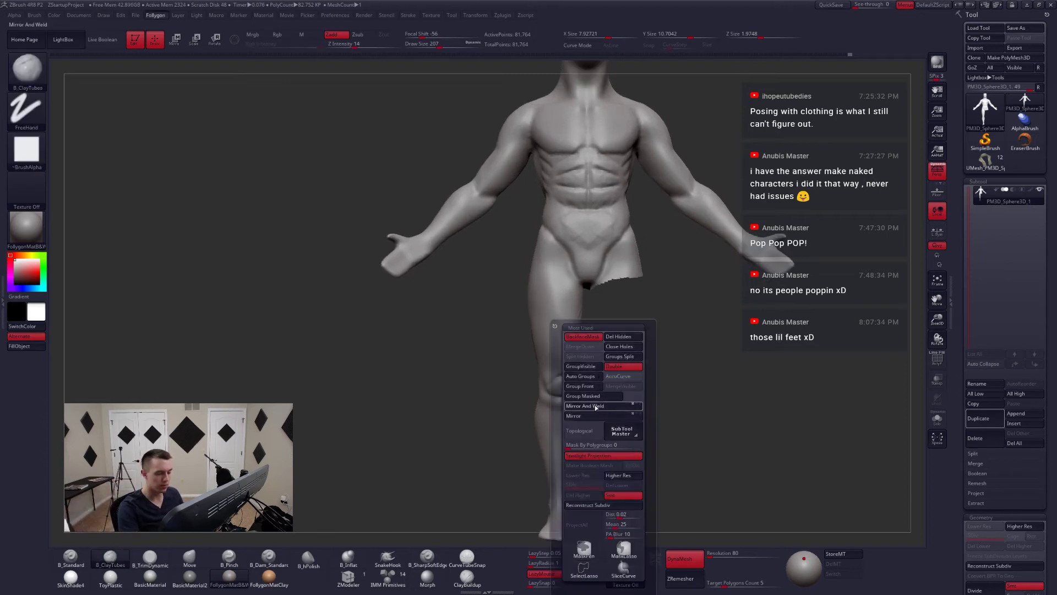
click(595, 404)
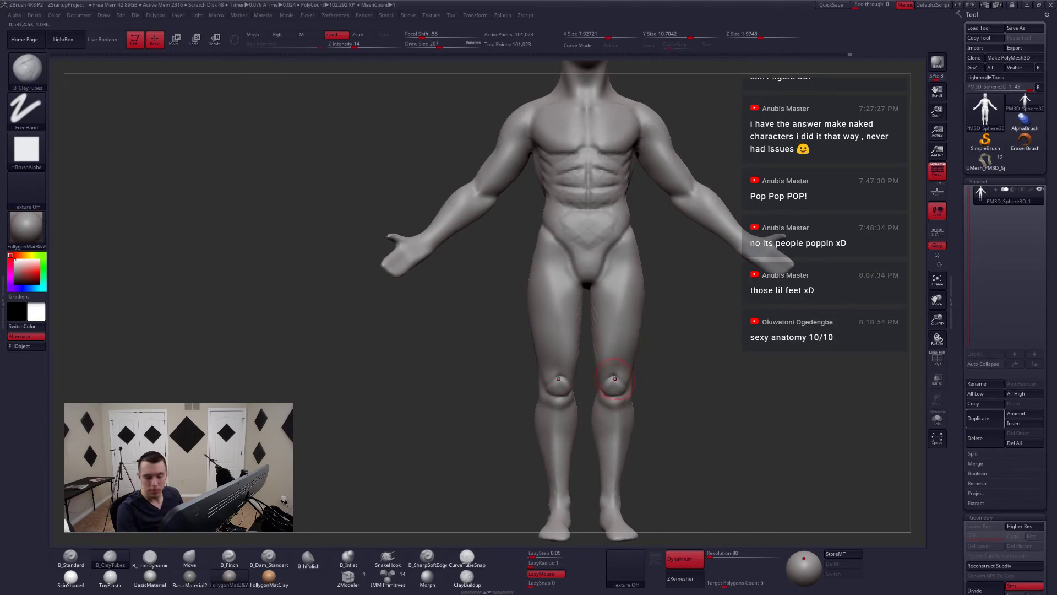
- Smooth the inner thighs and refine the forms around the kneecaps from the front
alt+right_drag(615, 378, 599, 397)
mouse_move(542, 373)
ctrl+right_down()
mouse_move(525, 395)
mouse_move(556, 379)
mouse_move(535, 397)
ctrl+right_up()
right_click(570, 381)
shift+drag(584, 293, 589, 340)
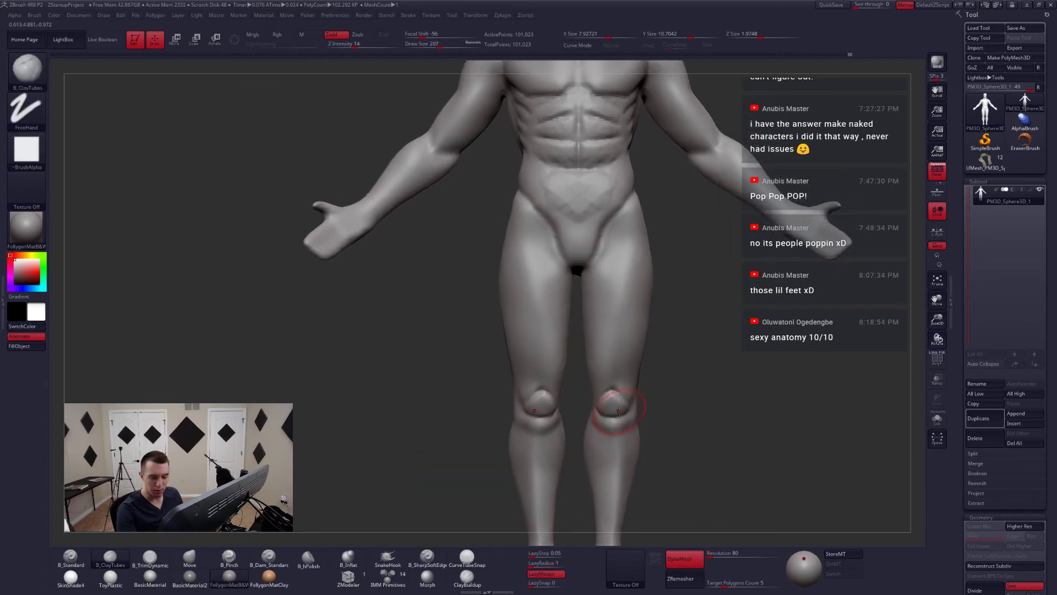
key(5)
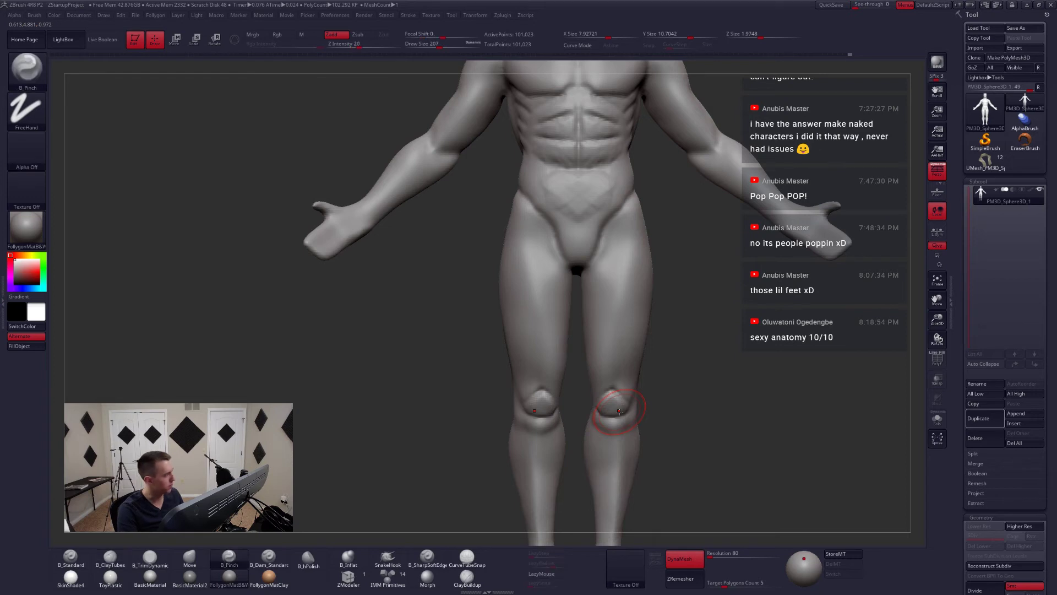
key(6)
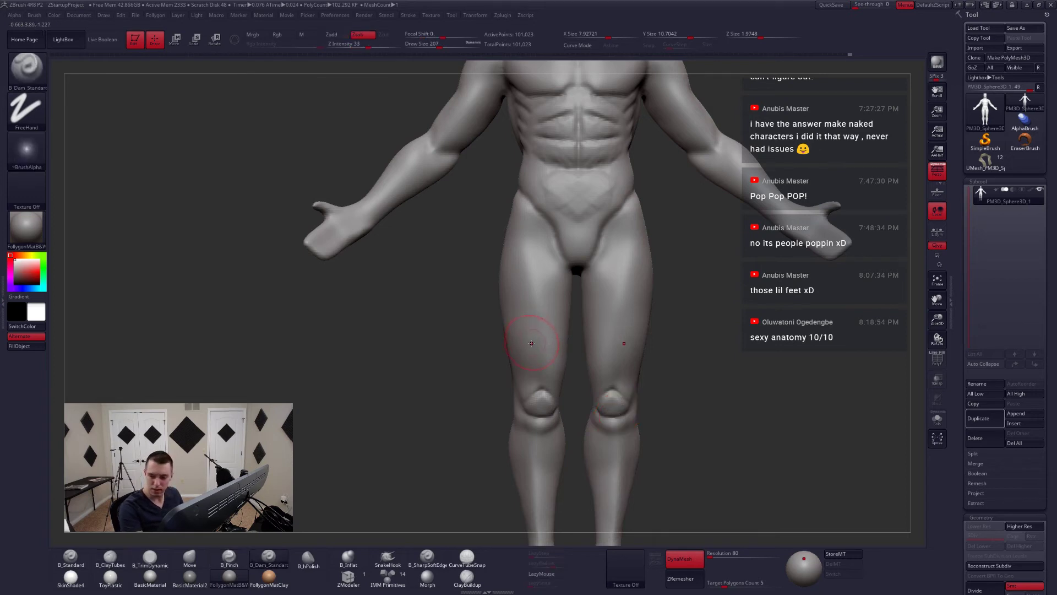
- Adjust the overall proportions of the figure's legs with the Move brush at draw size 977
ctrl+right_drag(531, 343, 457, 274)
mouse_move(576, 385)
right_down()
mouse_move(634, 377)
mouse_move(585, 348)
right_up()
key(space)
mouse_move(576, 312)
mouse_down()
mouse_move(602, 308)
mouse_move(579, 302)
mouse_up()
key(b)
key(m)
key(v)
key(space)
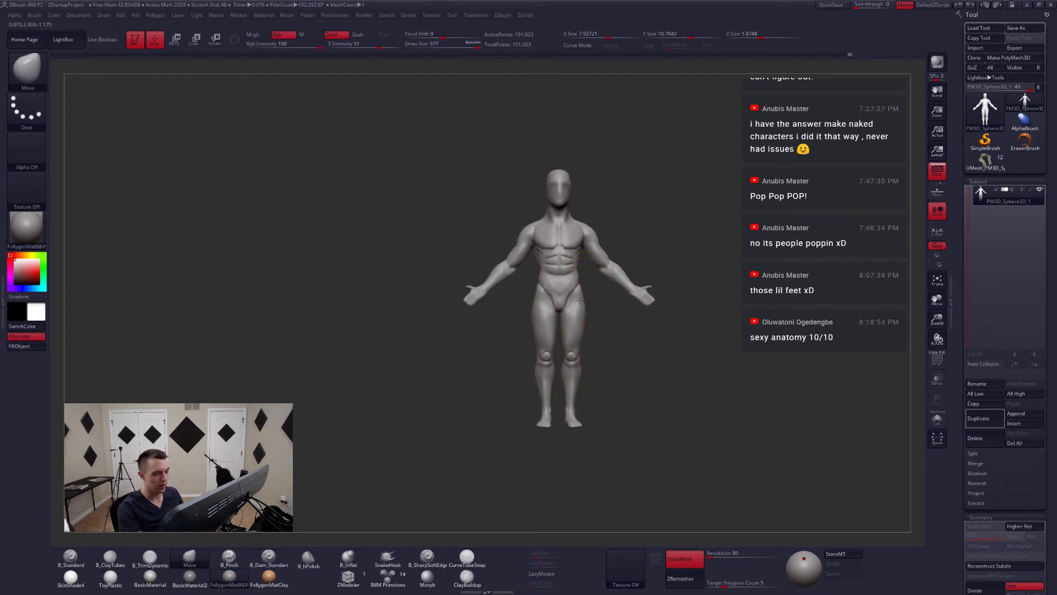
alt+right_drag(579, 302, 586, 348)
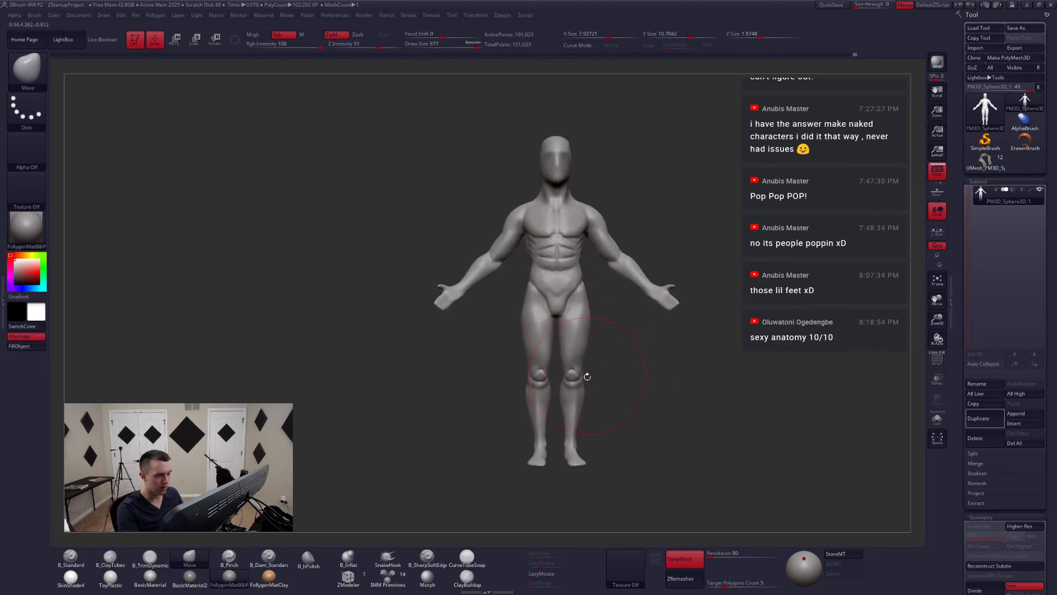
- Set the Move brush's draw size to 773 and mask everything except the head from the side view
key(w)
key(q)
key(space)
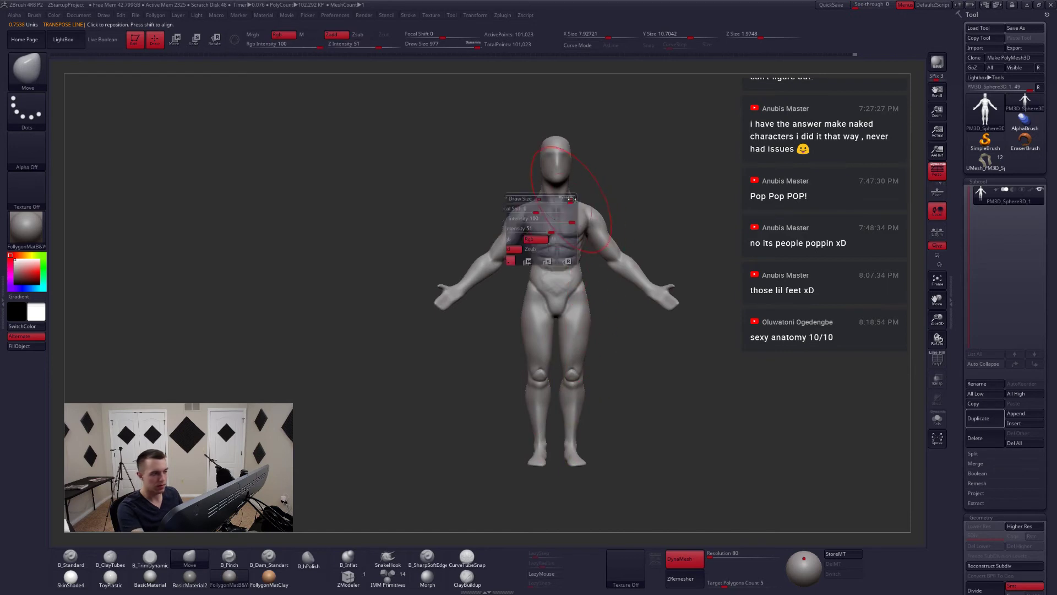
drag(572, 199, 564, 199)
alt+right_drag(569, 203, 563, 258)
right_drag(563, 258, 633, 264)
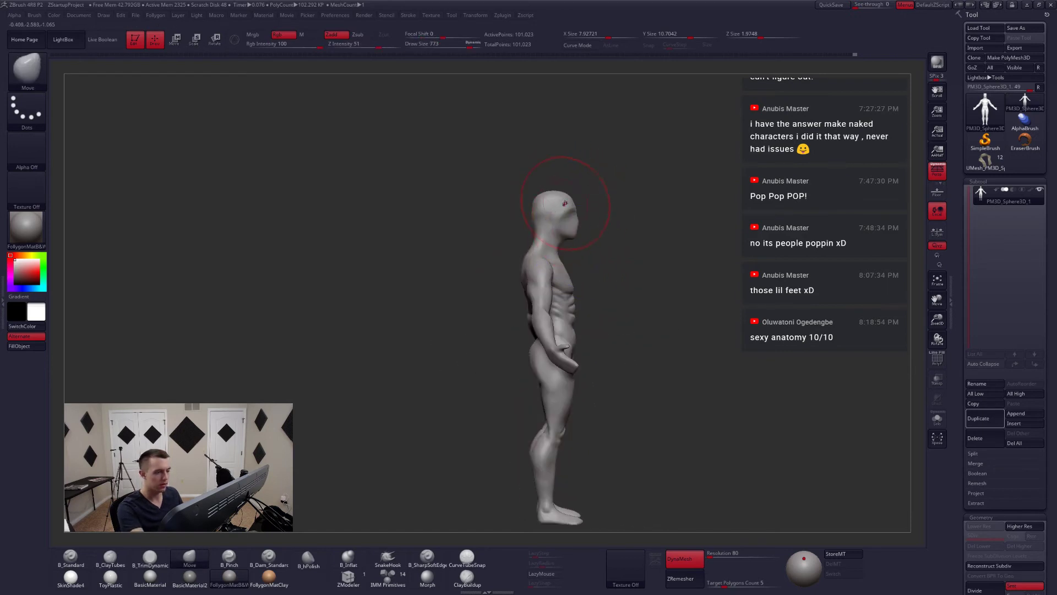
mouse_move(545, 212)
ctrl+mouse_down()
mouse_move(633, 182)
mouse_move(551, 242)
mouse_move(628, 232)
mouse_move(594, 222)
ctrl+mouse_up()
ctrl+click(607, 241)
- Resize and lower the unmasked head with the Transpose scale and move tools, and clear the mask from the body
key(e)
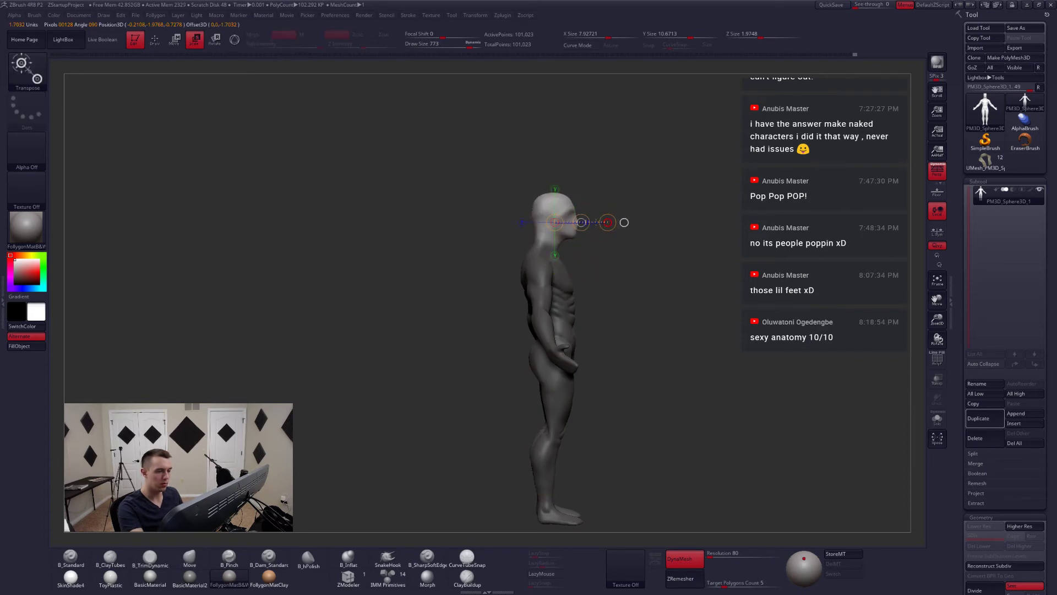
key(w)
mouse_move(581, 223)
mouse_down()
mouse_move(561, 254)
mouse_move(590, 269)
mouse_move(596, 259)
mouse_move(555, 226)
mouse_move(555, 246)
mouse_up()
key(q)
key(ctrl+z)
key(w)
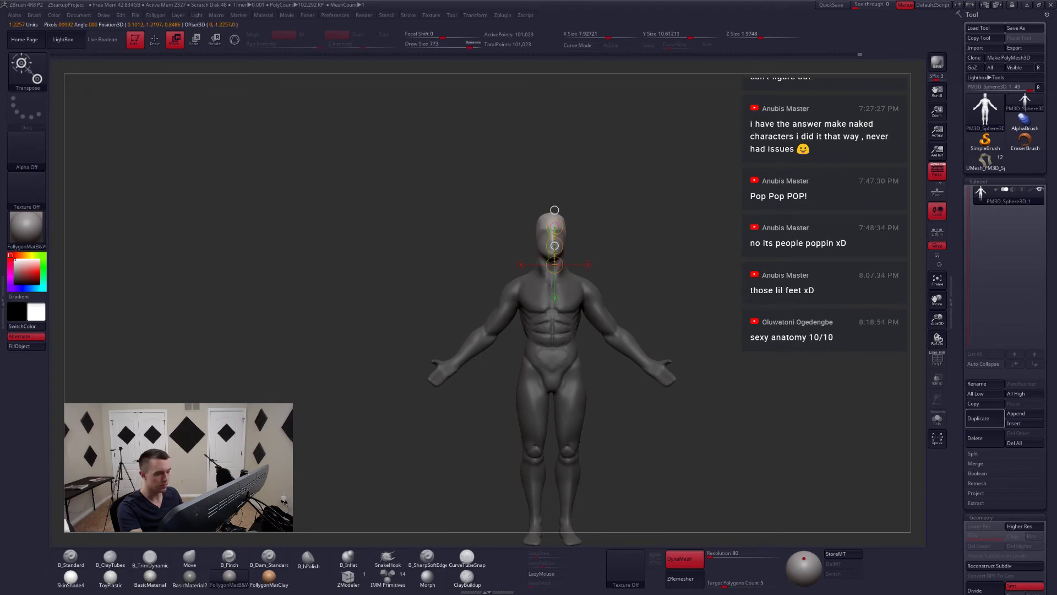
key(q)
mouse_move(655, 275)
mouse_down()
mouse_move(590, 279)
mouse_move(653, 297)
mouse_move(658, 276)
mouse_move(661, 305)
mouse_up()
alt+drag(661, 305, 683, 290)
alt+drag(632, 366, 622, 378)
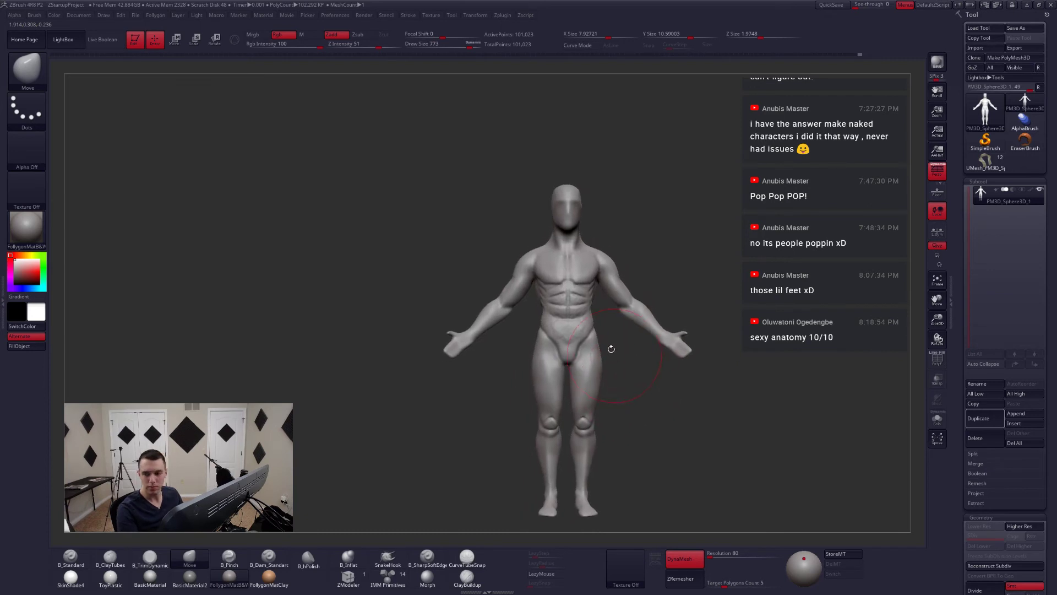
- Adjust the proportions of the torso and hips from front and back with the Move brush, reducing the draw size to 492
key(space)
click(610, 287)
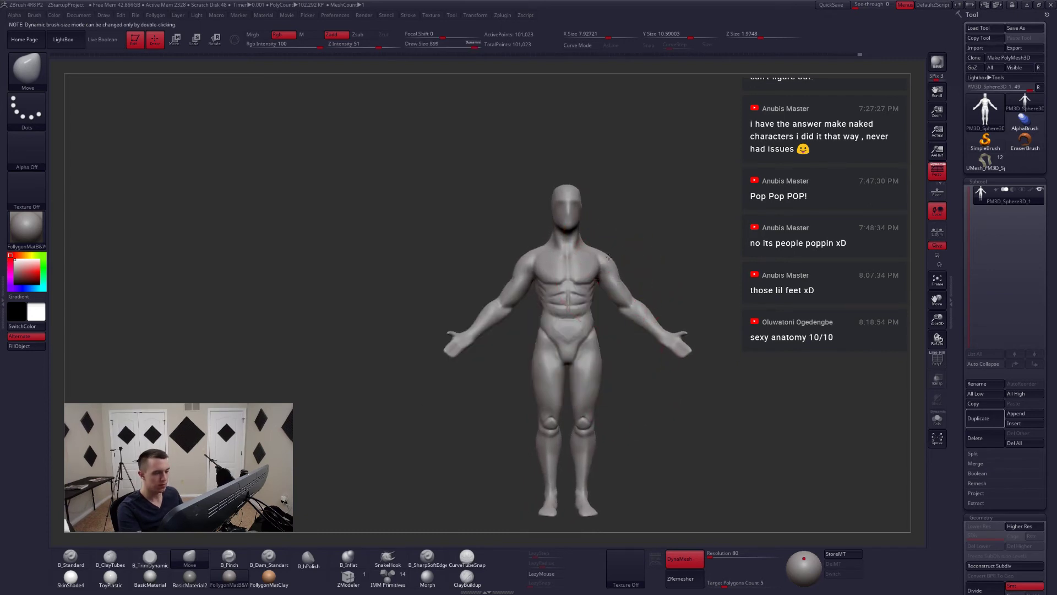
mouse_move(584, 295)
mouse_down()
mouse_move(600, 283)
mouse_move(545, 278)
mouse_move(631, 275)
mouse_move(573, 286)
mouse_up()
key(space)
mouse_move(608, 307)
mouse_down()
mouse_move(596, 309)
mouse_move(608, 335)
mouse_move(578, 340)
mouse_move(575, 354)
mouse_up()
key(space)
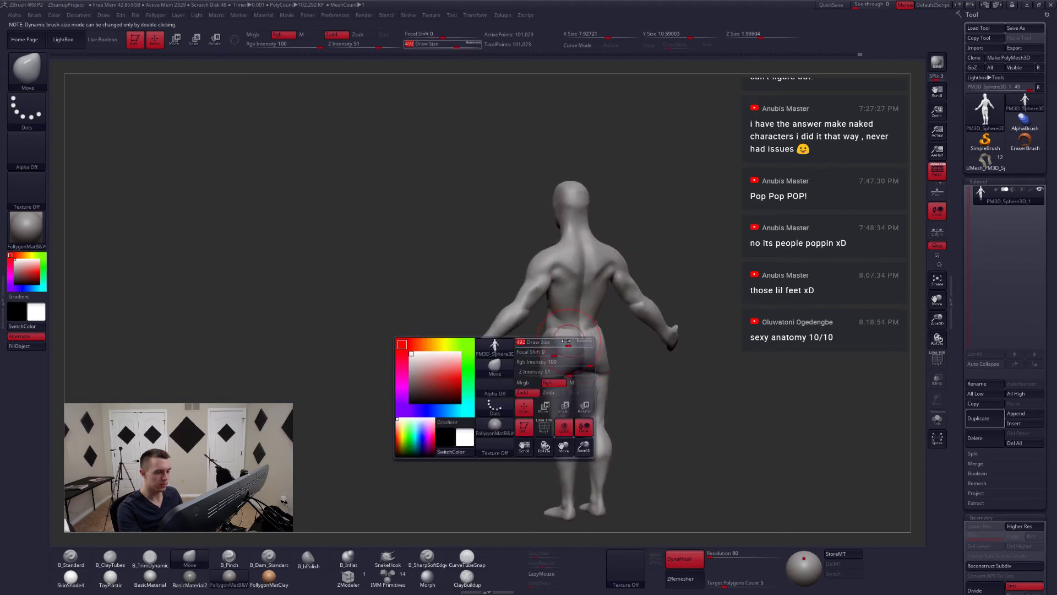
mouse_move(561, 349)
alt+right_down()
mouse_move(610, 326)
mouse_move(624, 341)
alt+right_up()
key(space)
mouse_move(633, 341)
mouse_down()
mouse_move(603, 372)
mouse_move(614, 385)
mouse_move(647, 356)
mouse_up()
- Carve the inner thigh muscle lines rising from above the kneecaps with the B_Dam_Standard brush, starting at draw size 299
key(3)
key(4)
key(5)
key(6)
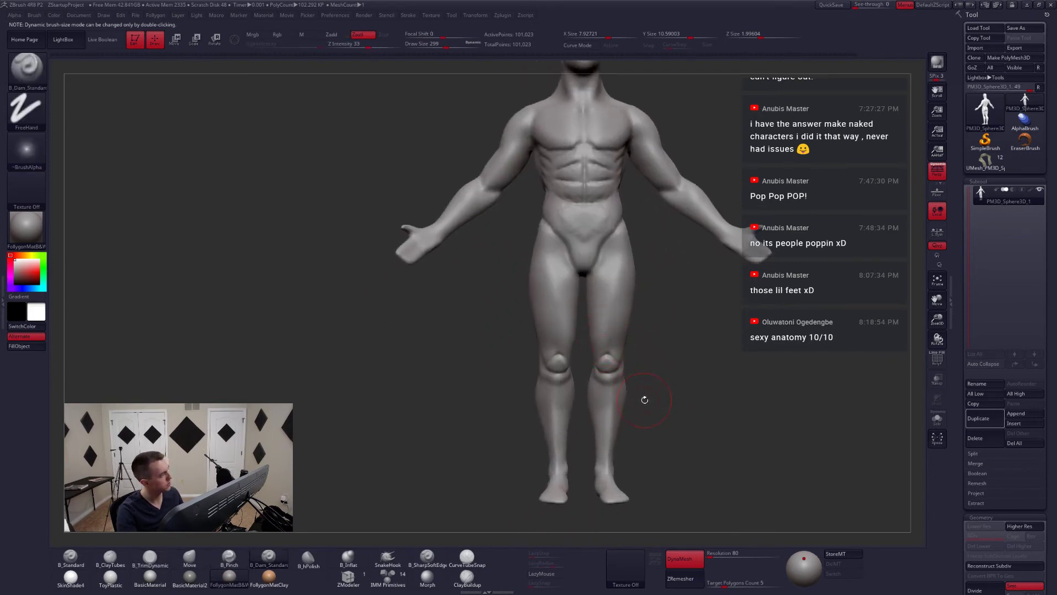
ctrl+right_drag(610, 325, 611, 339)
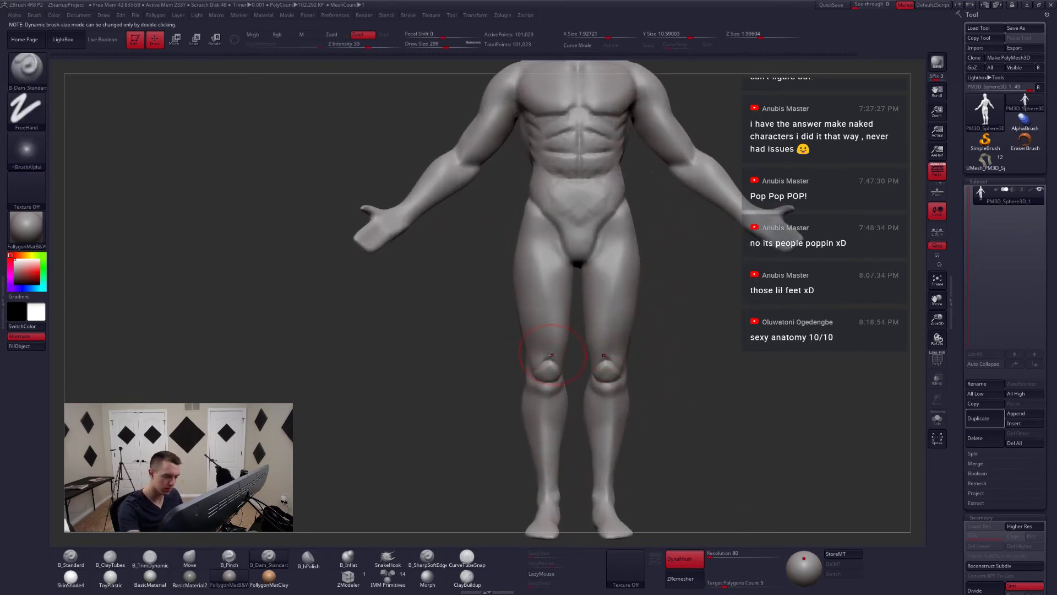
drag(547, 352, 560, 289)
right_drag(542, 357, 498, 366)
key(space)
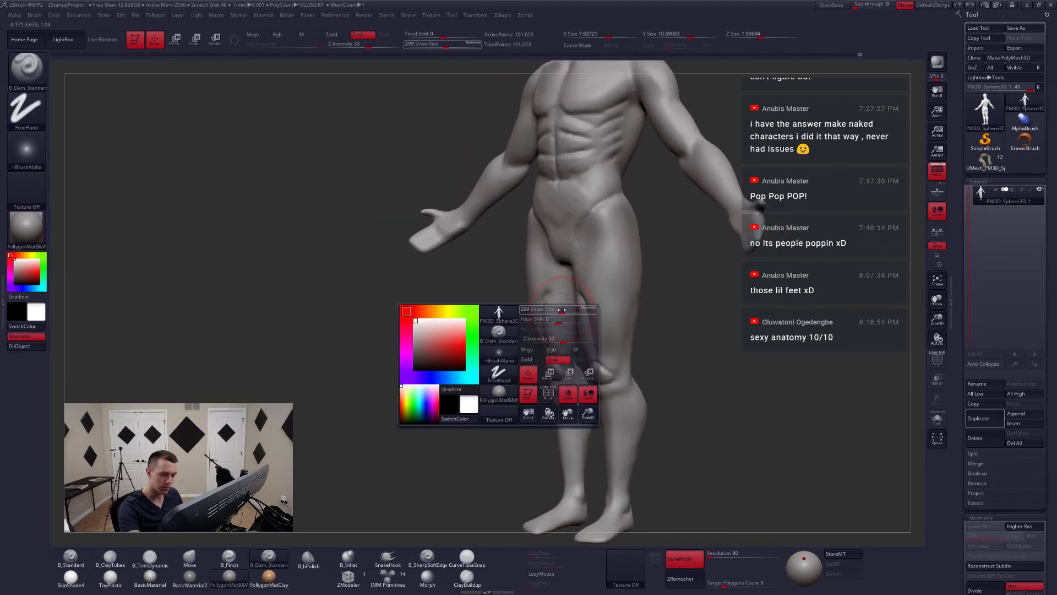
drag(564, 311, 556, 312)
right_drag(558, 319, 599, 311)
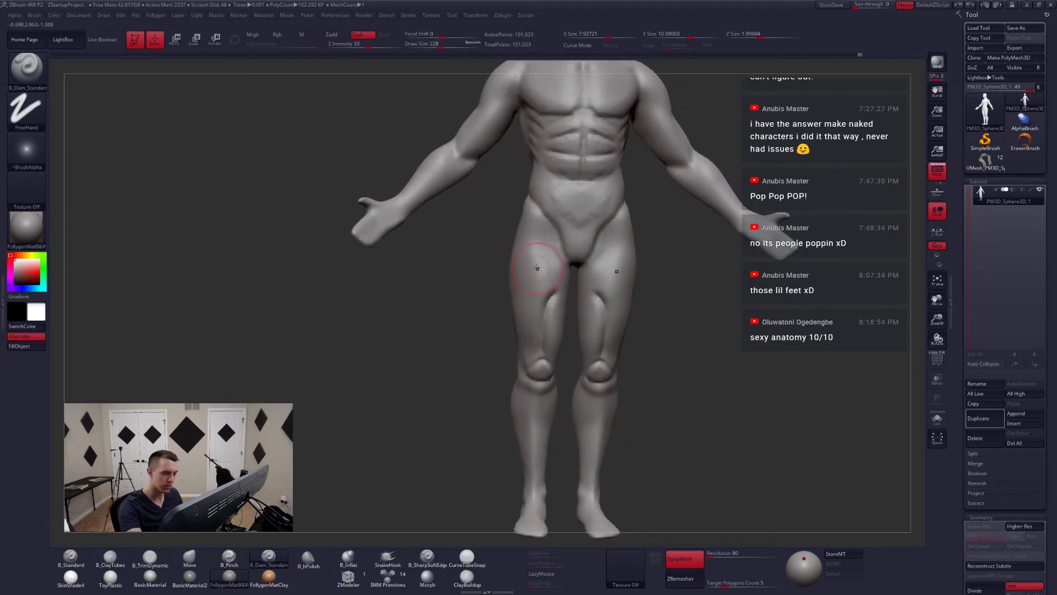
- Carve the diagonal muscle separation down the front of the upper thighs with B_Dam_Standard at draw size 177
key(space)
mouse_move(538, 266)
mouse_down()
mouse_move(533, 250)
mouse_move(548, 304)
mouse_up()
right_drag(513, 300, 544, 294)
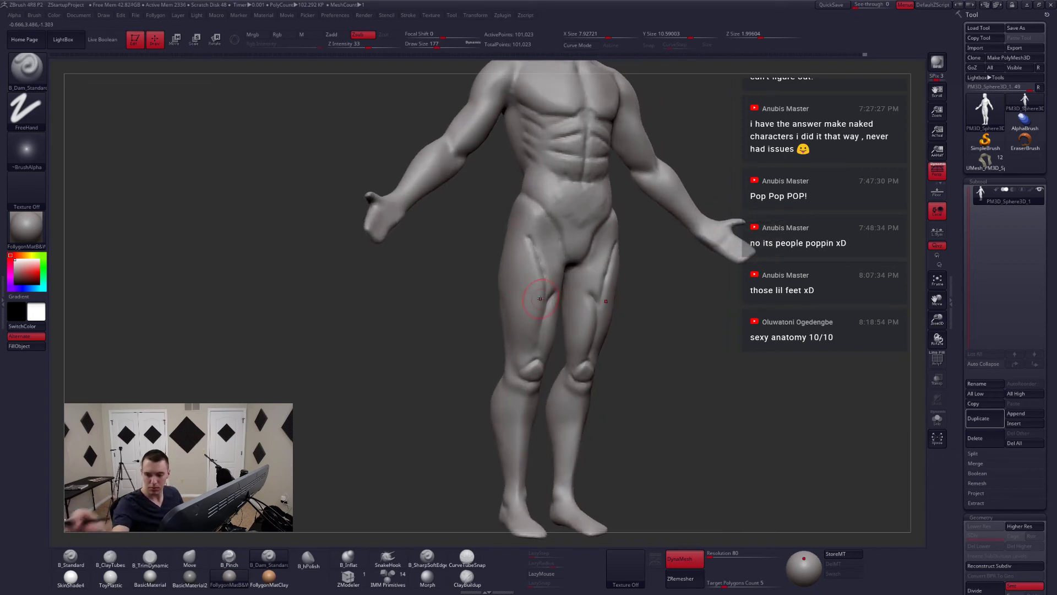
right_drag(660, 396, 651, 403)
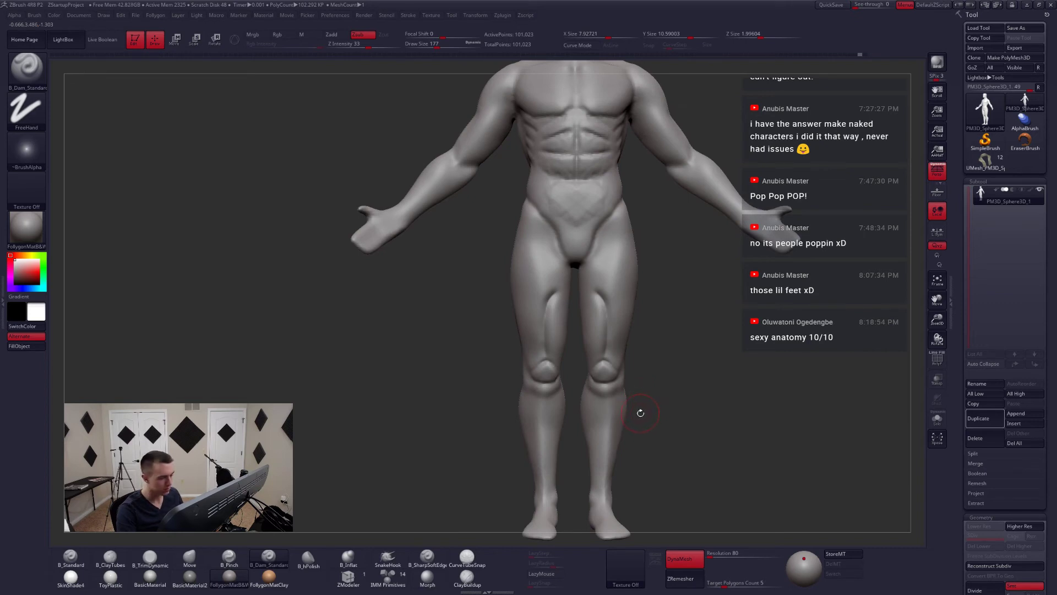
right_drag(577, 388, 559, 301)
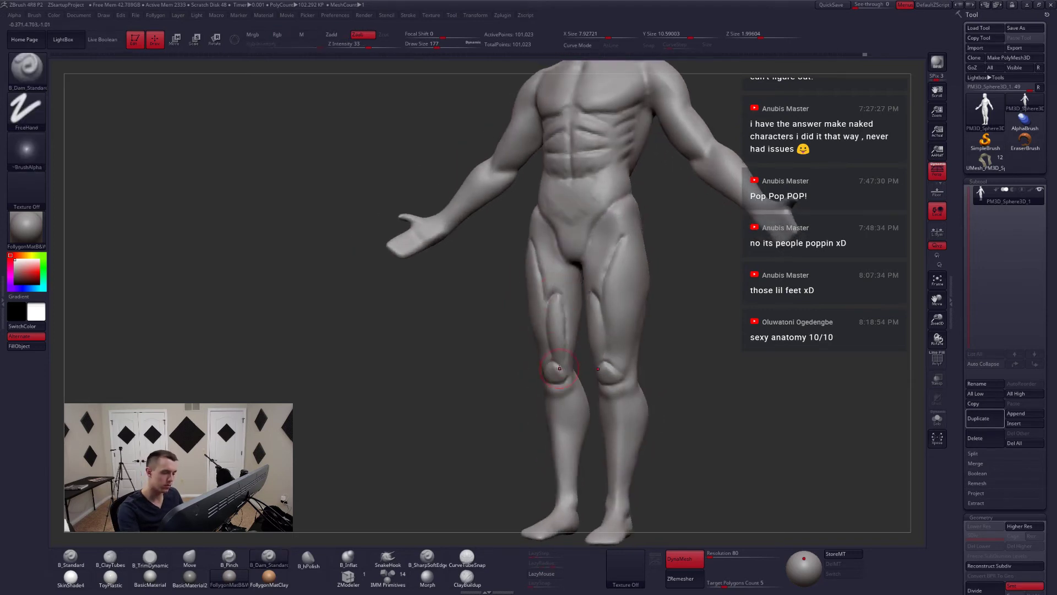
- Undo the last inner thigh cuts and carve a teardrop-shaped muscle outline above the inner side of each kneecap
mouse_move(559, 368)
right_down()
mouse_move(587, 361)
mouse_move(532, 349)
right_up()
key(ctrl+z)
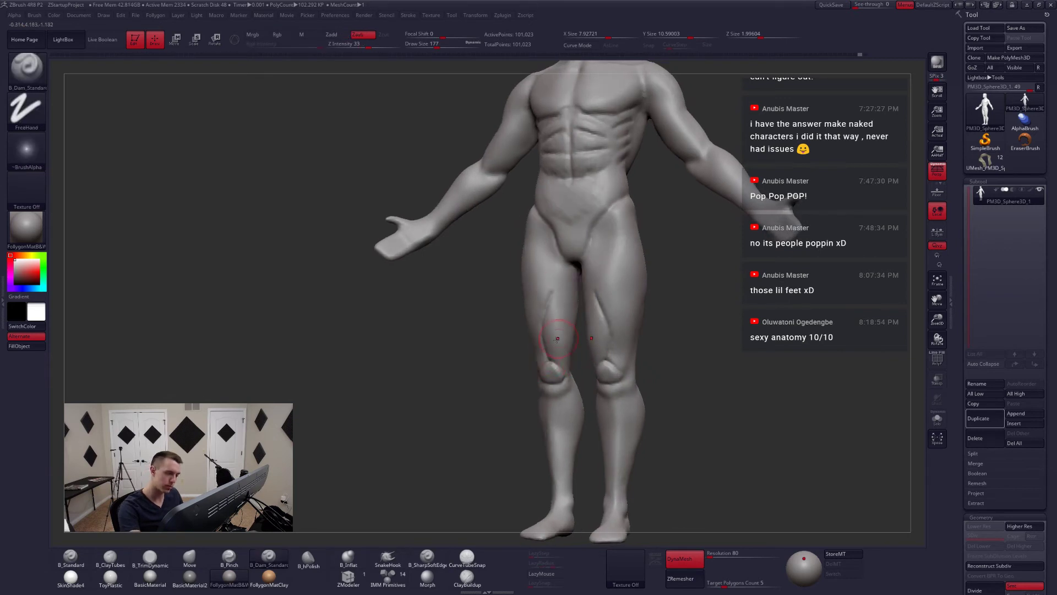
right_drag(557, 338, 563, 369)
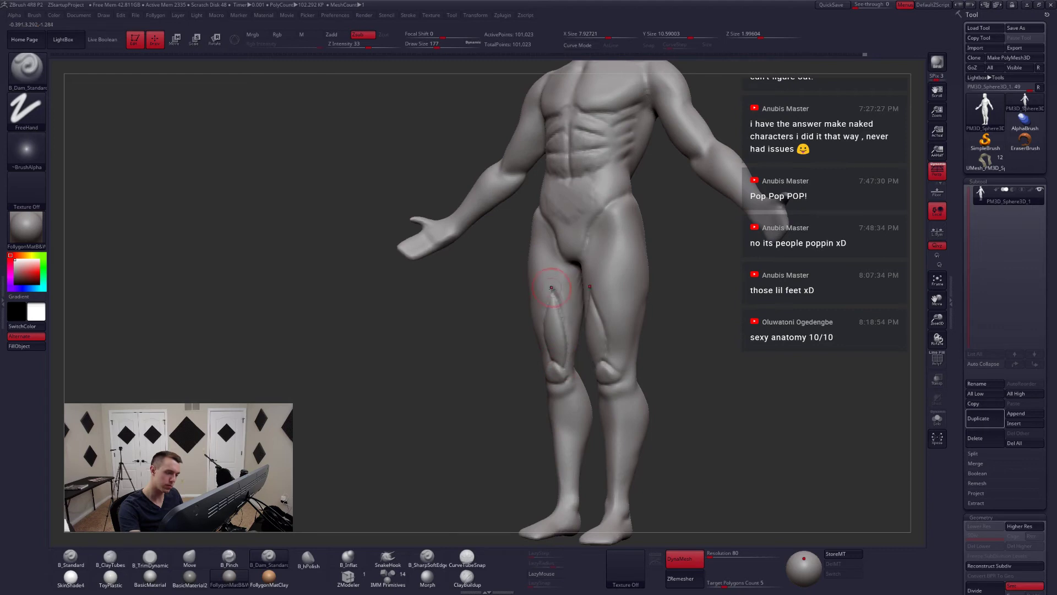
right_drag(551, 287, 575, 348)
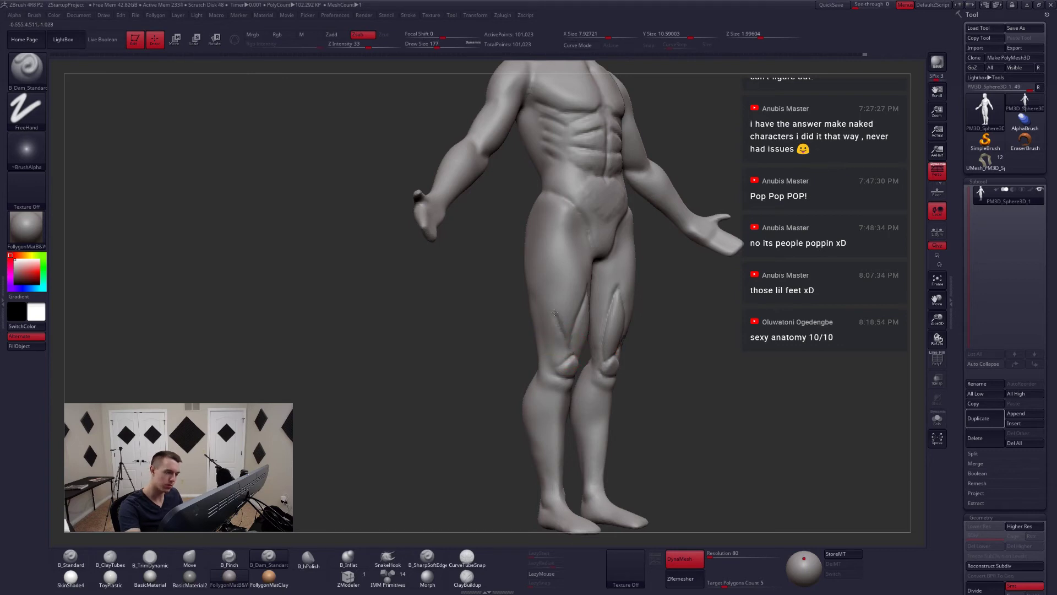
right_drag(561, 253, 582, 301)
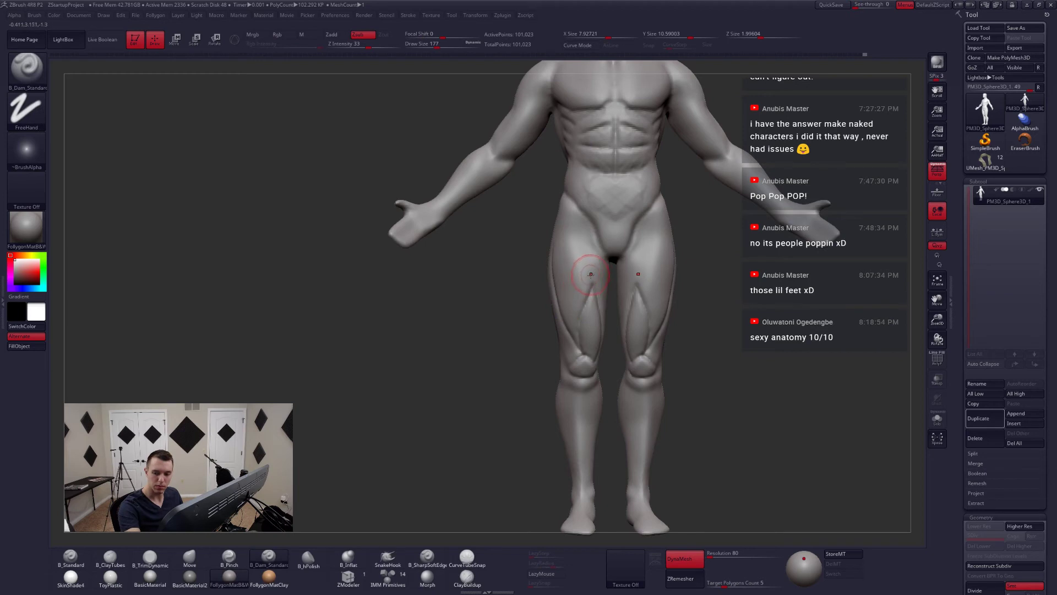
- Carve the outer outline of the front thigh muscle from the hip down toward the knee
right_drag(588, 261, 591, 252)
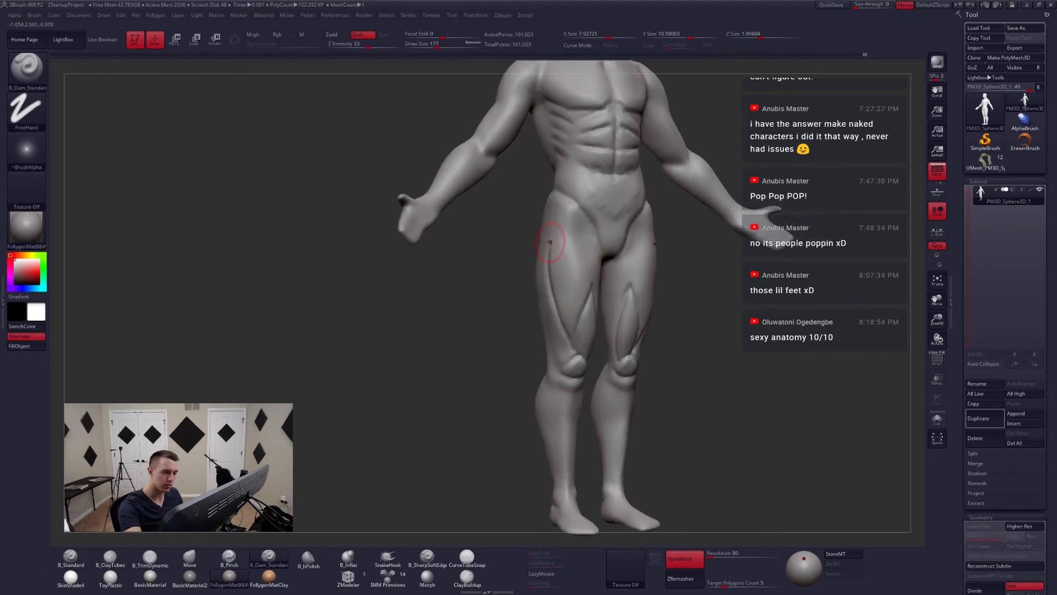
drag(565, 235, 583, 268)
right_drag(580, 283, 642, 366)
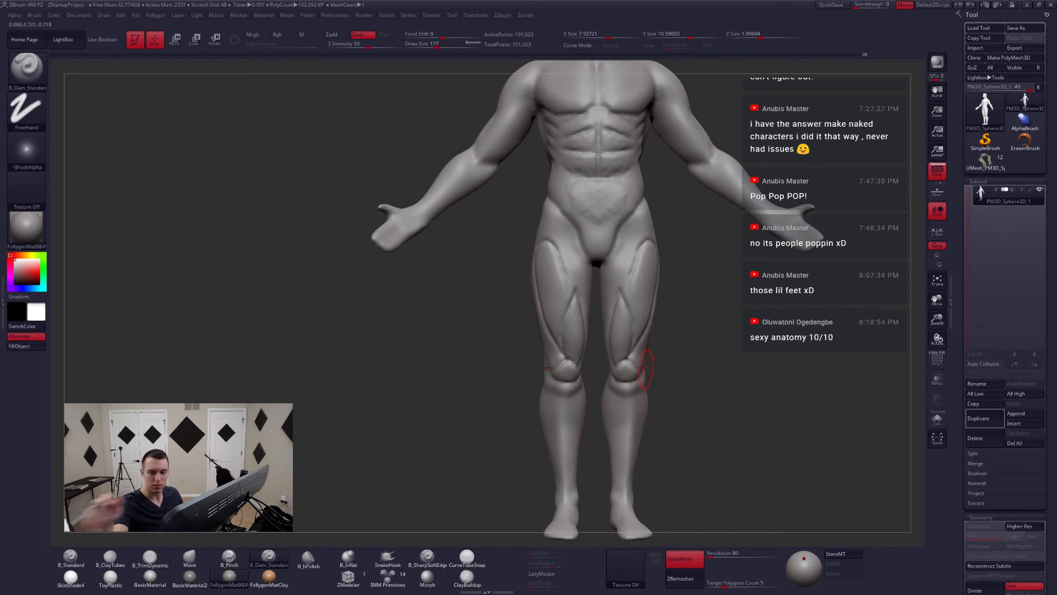
- Carve the muscle separations running from the front of the hips into the upper and inner thighs
right_drag(642, 264, 636, 254)
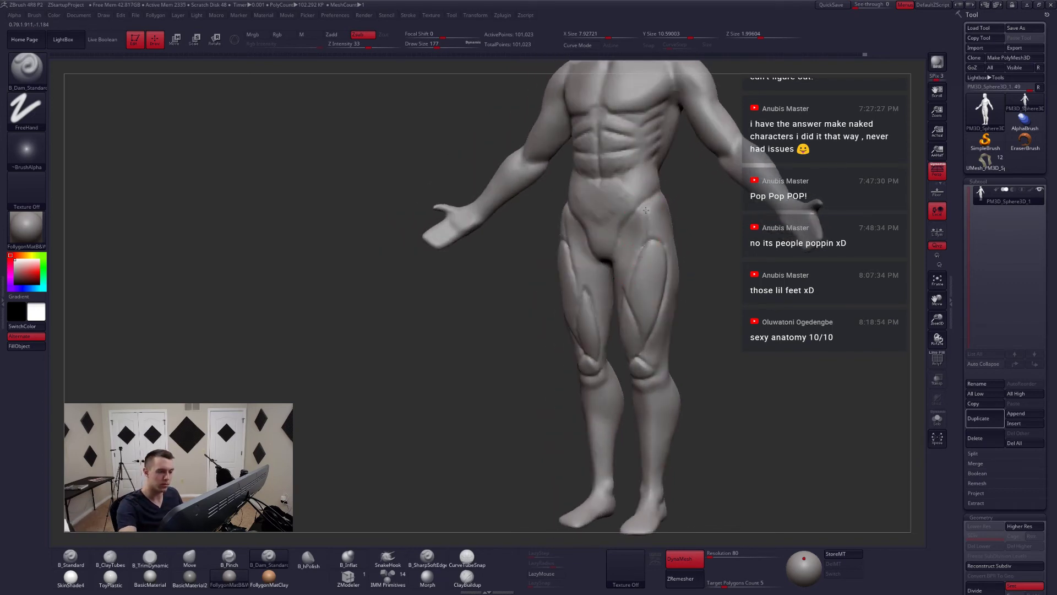
right_drag(646, 209, 605, 210)
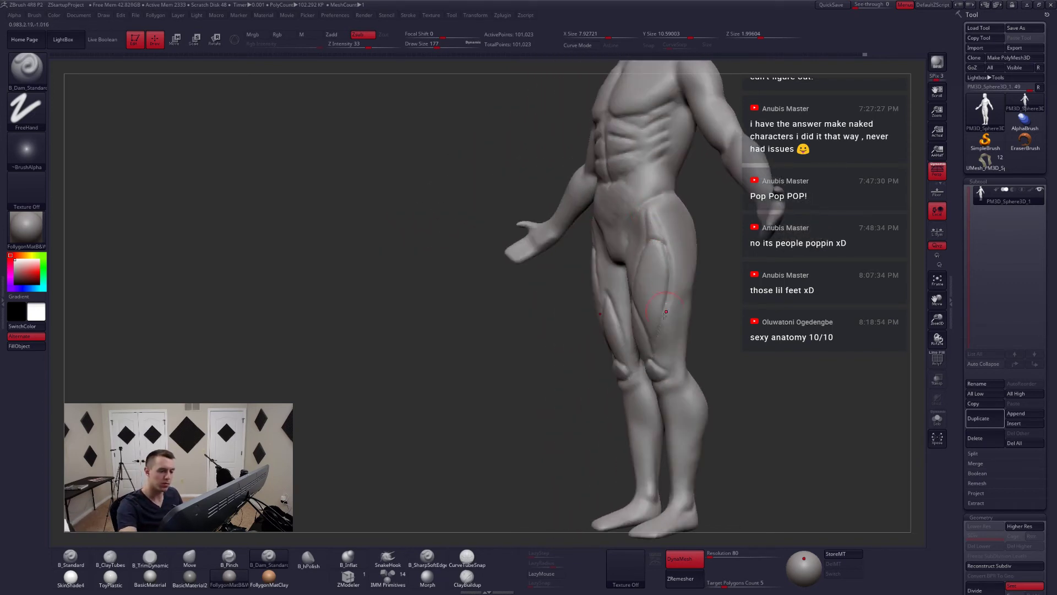
right_drag(665, 312, 652, 232)
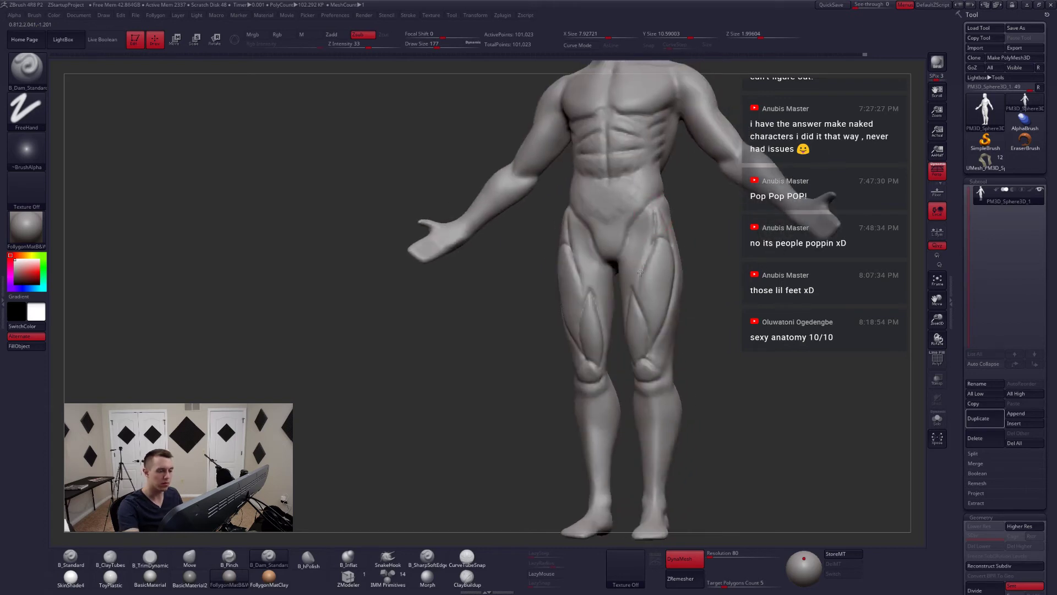
right_drag(648, 351, 642, 273)
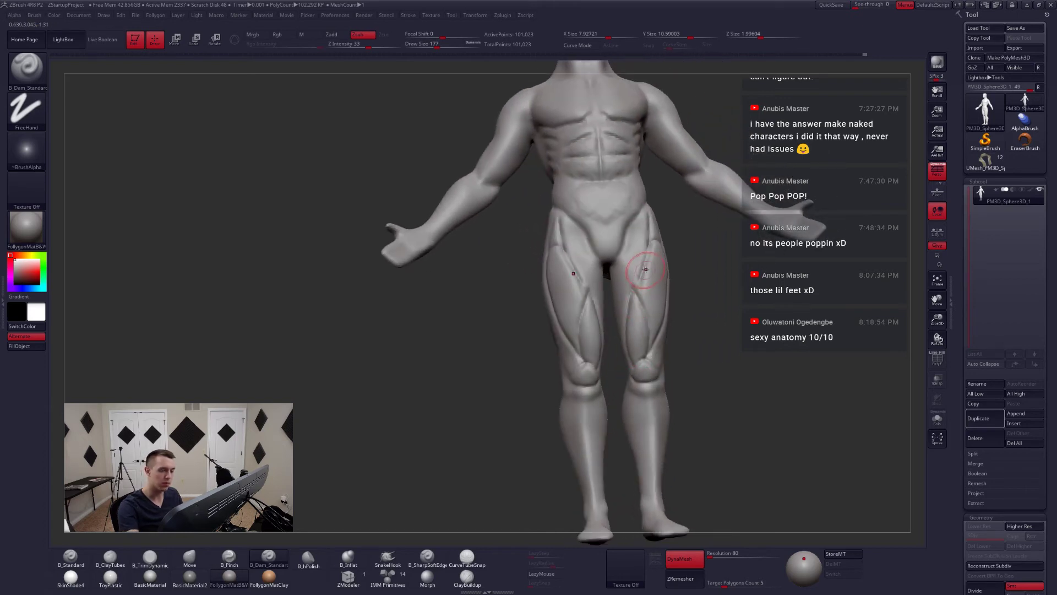
right_drag(639, 383, 656, 247)
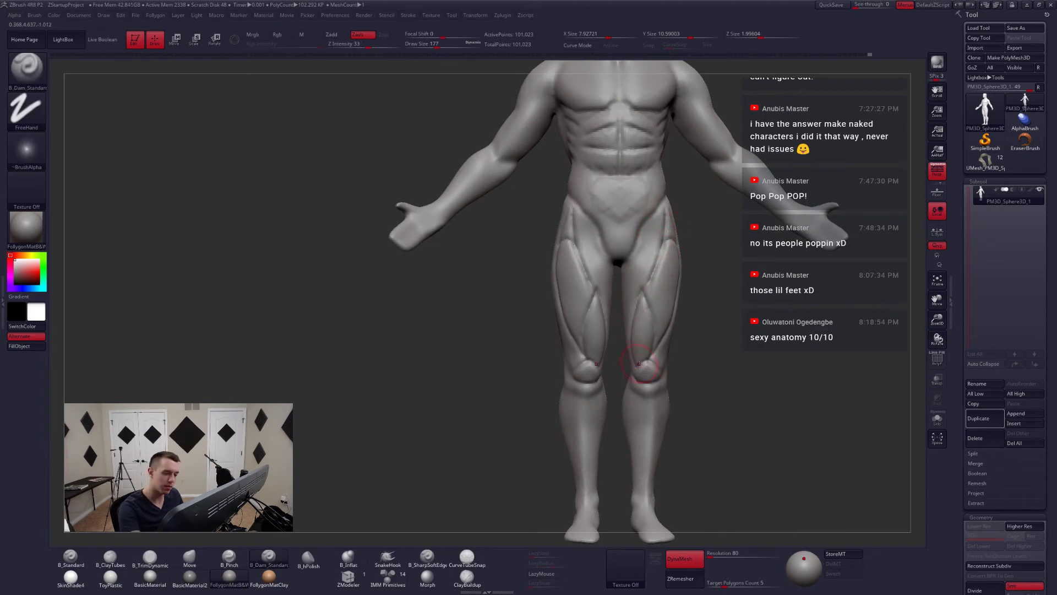
- Build up volume on the thigh muscles with the B_ClayTubes brush at draw size 234
mouse_move(607, 376)
right_down()
mouse_move(589, 438)
mouse_move(612, 418)
mouse_move(531, 416)
mouse_move(619, 423)
mouse_move(630, 414)
right_up()
key(2)
key(space)
drag(638, 355, 644, 355)
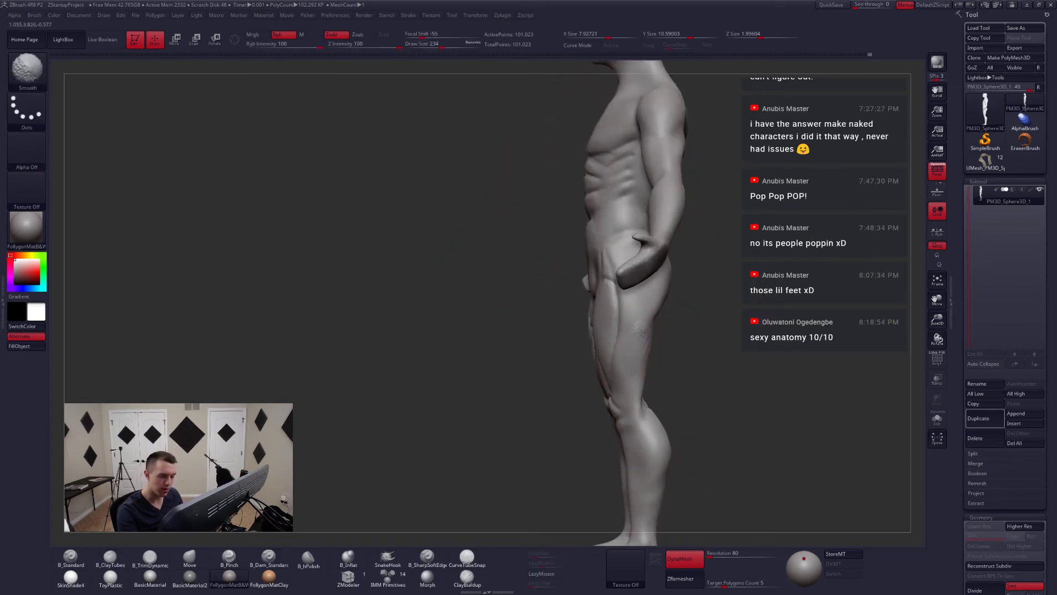
mouse_move(623, 385)
right_down()
mouse_move(649, 371)
mouse_move(613, 333)
right_up()
key(space)
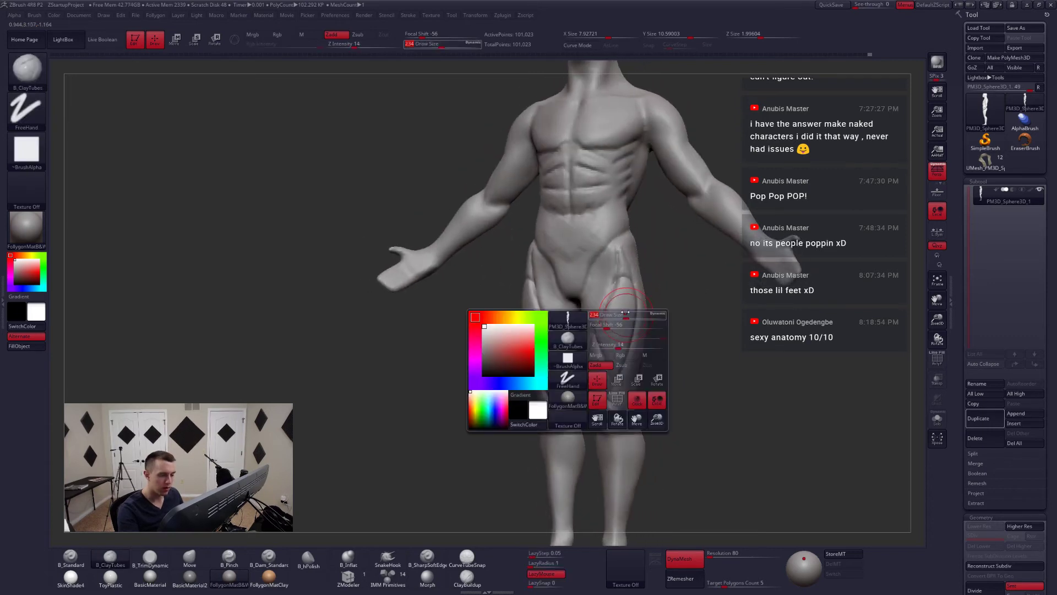
- Smooth the carved creases across the thighs and above the knees so the muscle forms blend together
mouse_move(620, 270)
shift+mouse_down()
mouse_move(606, 311)
mouse_move(618, 261)
shift+mouse_up()
right_drag(569, 330, 596, 326)
shift+drag(596, 325, 582, 380)
right_drag(584, 369, 593, 352)
shift+drag(595, 347, 597, 369)
right_drag(656, 371, 609, 377)
shift+drag(628, 349, 626, 269)
mouse_move(625, 269)
right_down()
mouse_move(581, 397)
mouse_move(582, 357)
mouse_move(579, 367)
mouse_move(613, 306)
right_up()
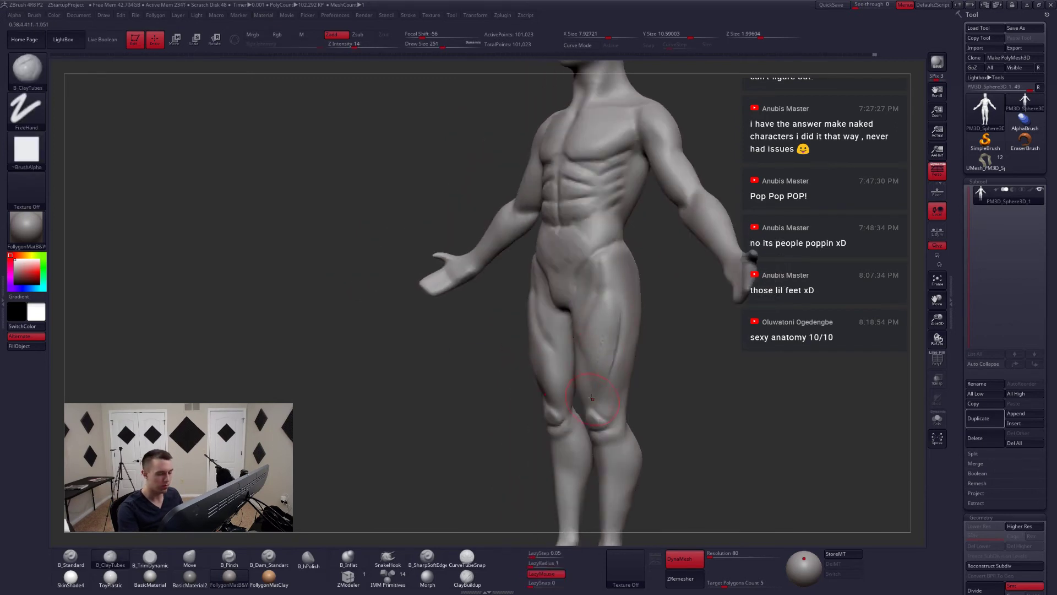
- Add clay to the front thigh muscles with B_ClayTubes at draw size 251, flatten them with B_TrimDynamic and smooth the strokes
drag(592, 398, 589, 411)
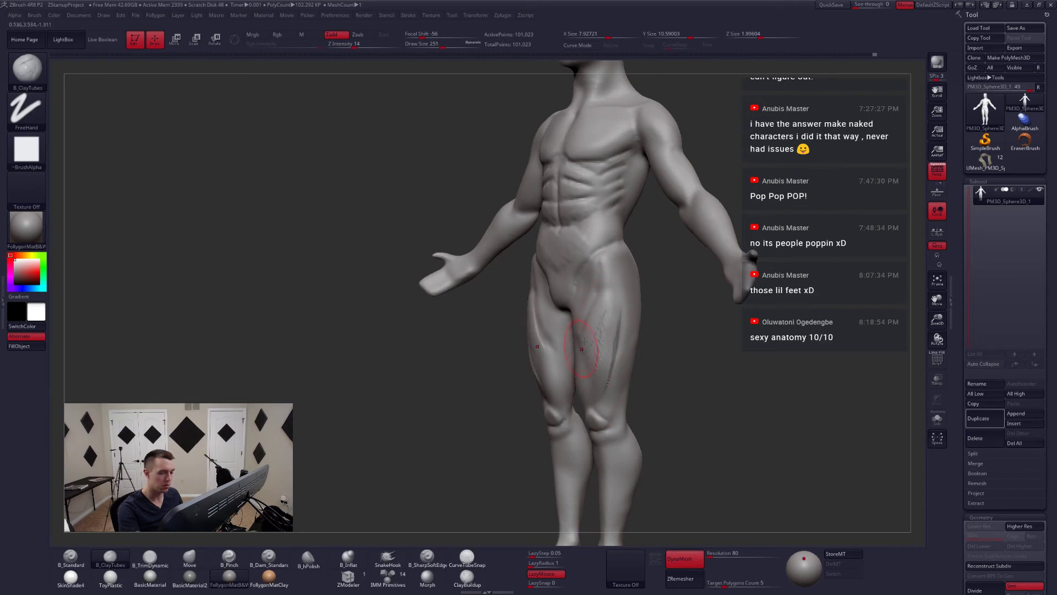
right_drag(604, 334, 622, 310)
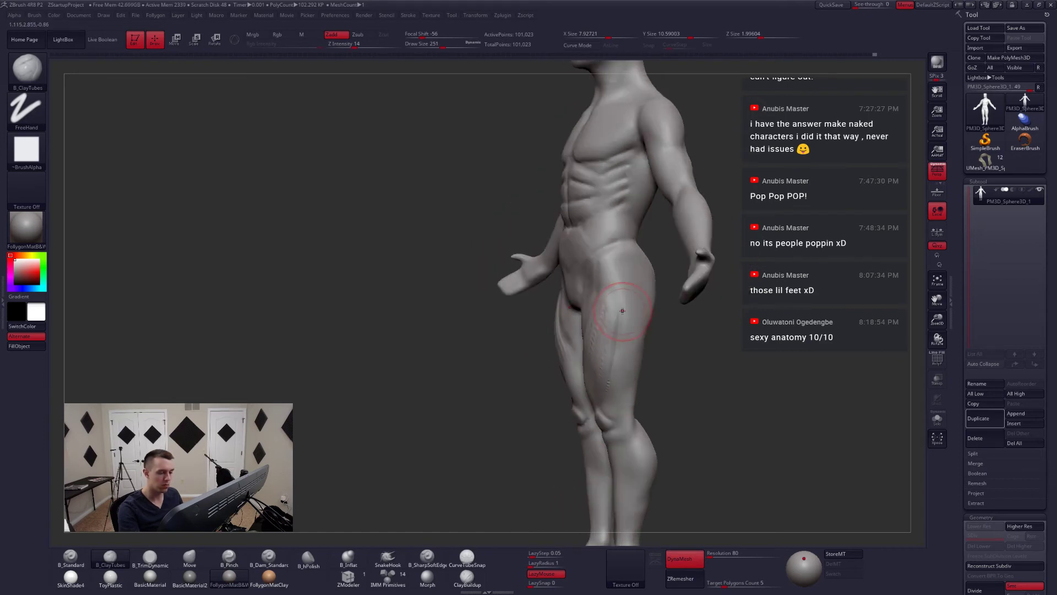
key(3)
drag(624, 309, 617, 379)
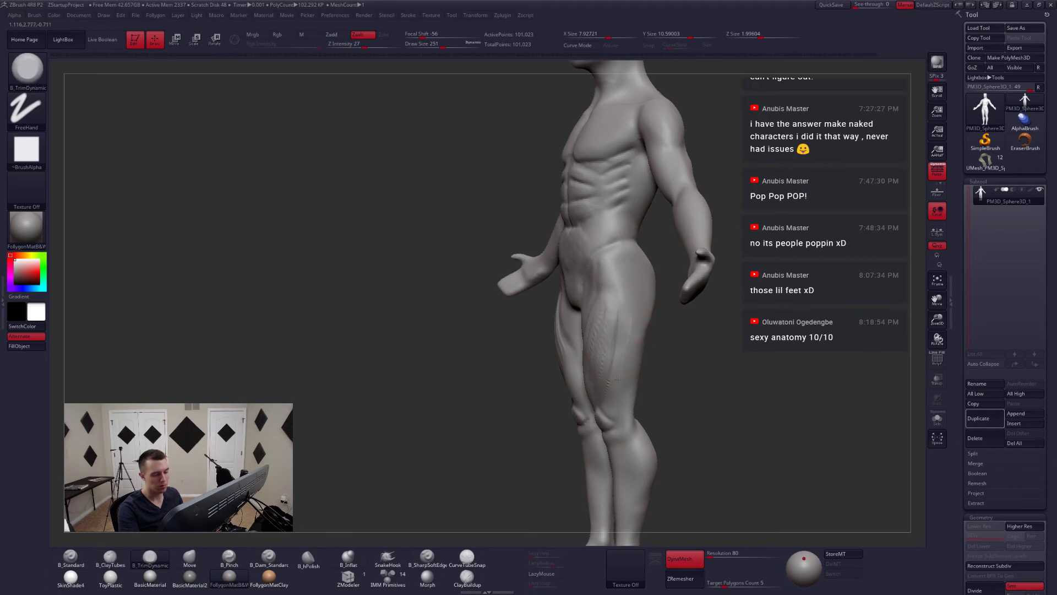
mouse_move(614, 410)
right_down()
mouse_move(634, 383)
mouse_move(626, 311)
right_up()
key(shift)
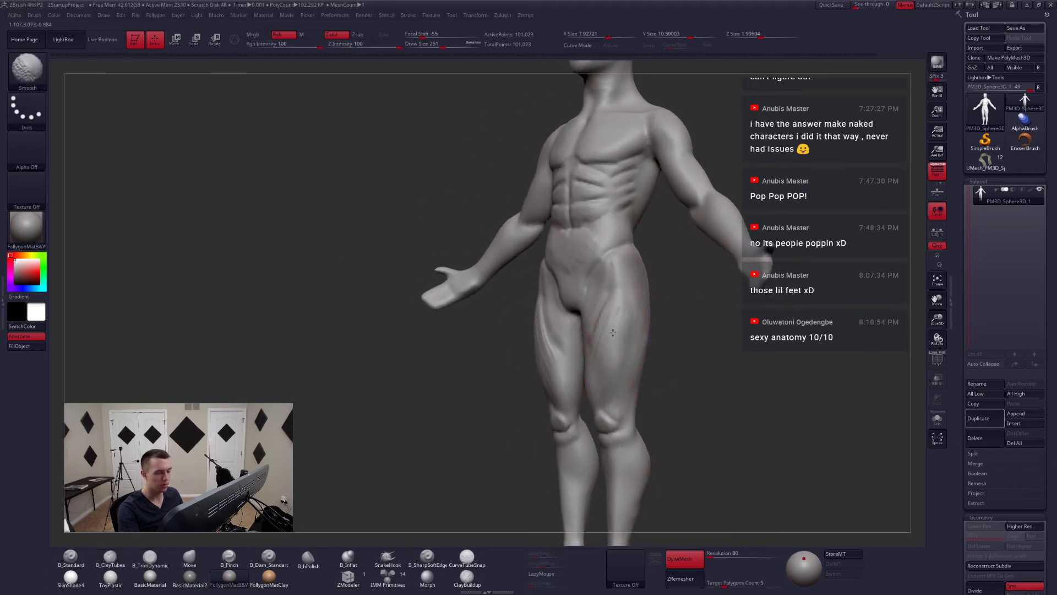
- Build up the front of the hips and upper thighs with B_ClayTubes at draw size 212, and smooth the strokes
right_drag(603, 356, 605, 315)
right_click(603, 312)
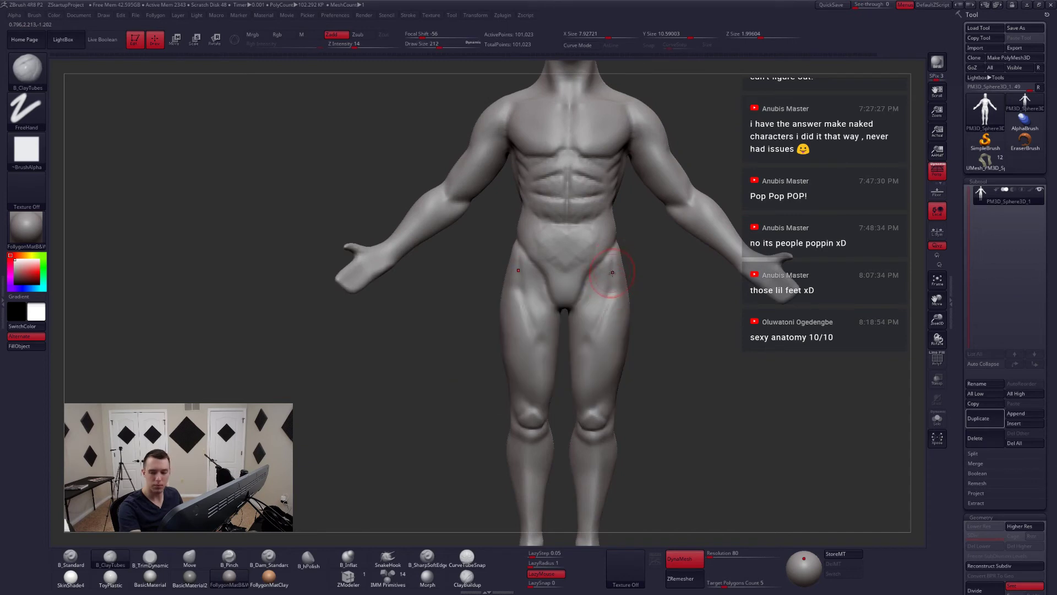
right_drag(612, 272, 616, 279)
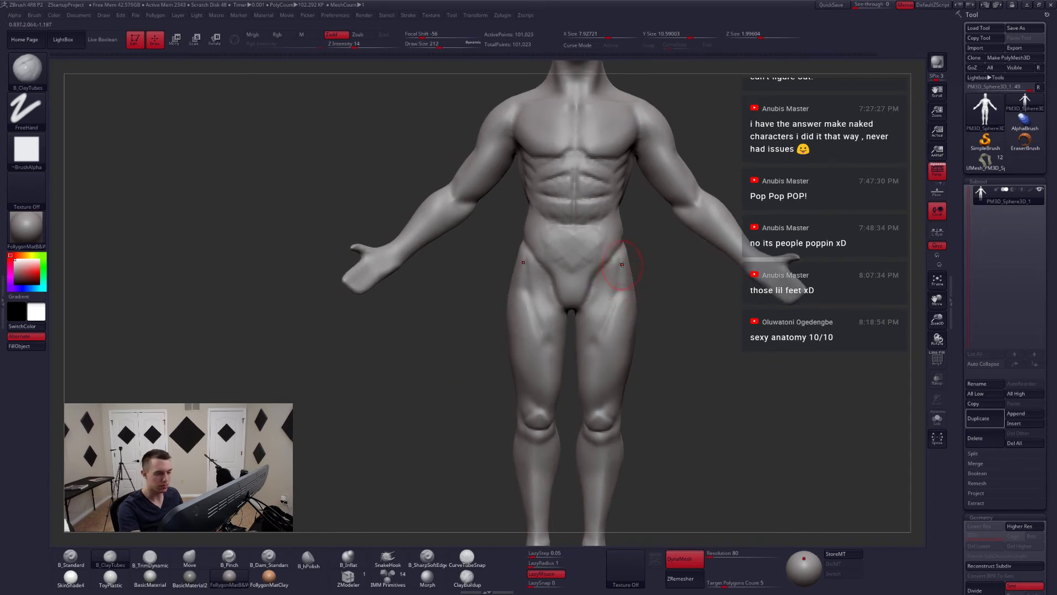
key(shift)
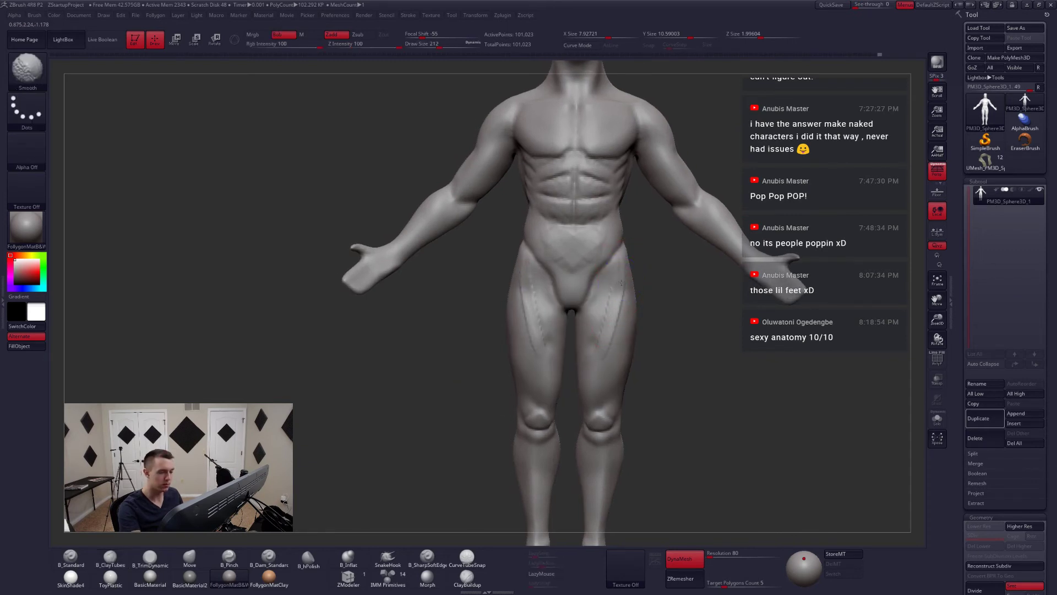
mouse_move(575, 357)
right_down()
mouse_move(612, 360)
mouse_move(567, 351)
mouse_move(620, 355)
right_up()
right_click(611, 361)
- Tighten the muscle edges on the front of the hips and thighs with B_Pinch at draw sizes 182 and 197
key(5)
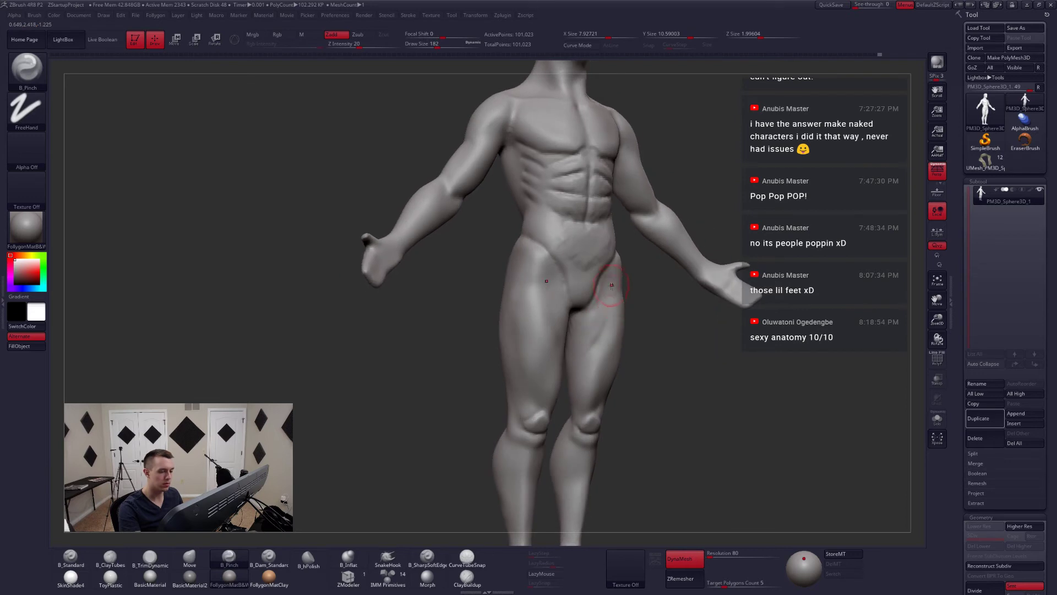
key(space)
drag(615, 298, 612, 297)
right_drag(595, 341, 578, 352)
key(space)
drag(594, 364, 600, 365)
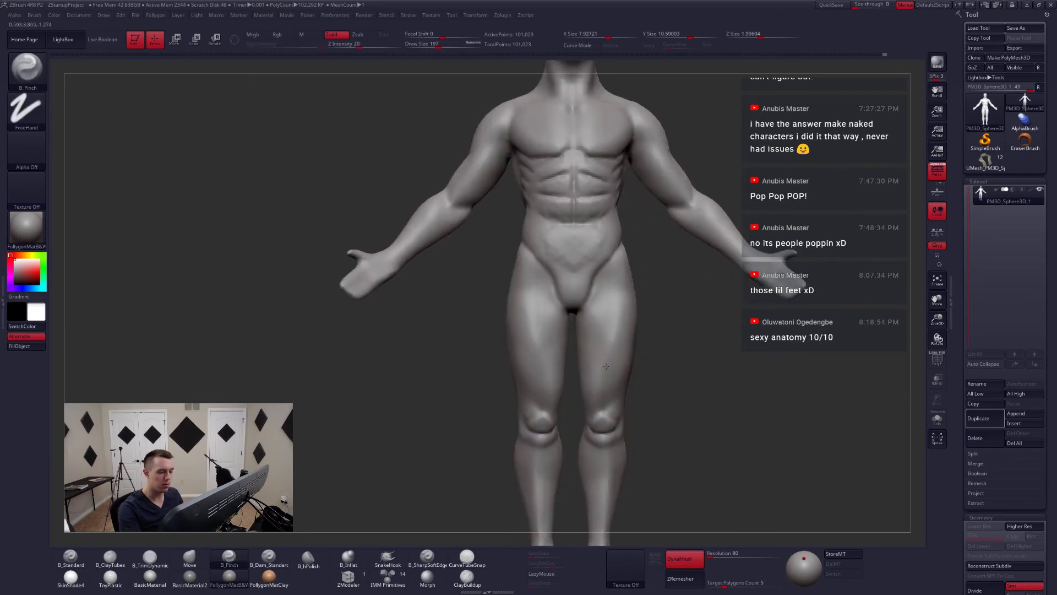
mouse_move(611, 302)
right_down()
mouse_move(648, 358)
mouse_move(729, 363)
mouse_move(605, 366)
mouse_move(594, 336)
mouse_move(585, 344)
right_up()
- Lasso-mask the groin and inner upper thighs, and invert the mask so only that region stays editable
ctrl+drag(573, 354, 598, 320)
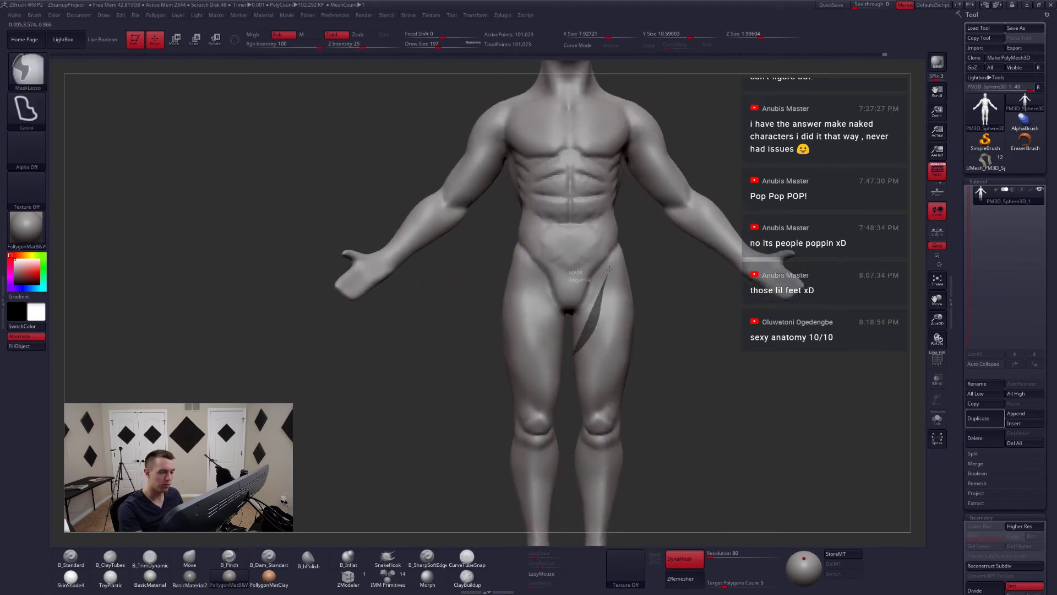
ctrl+drag(600, 246, 569, 267)
key(ctrl+i)
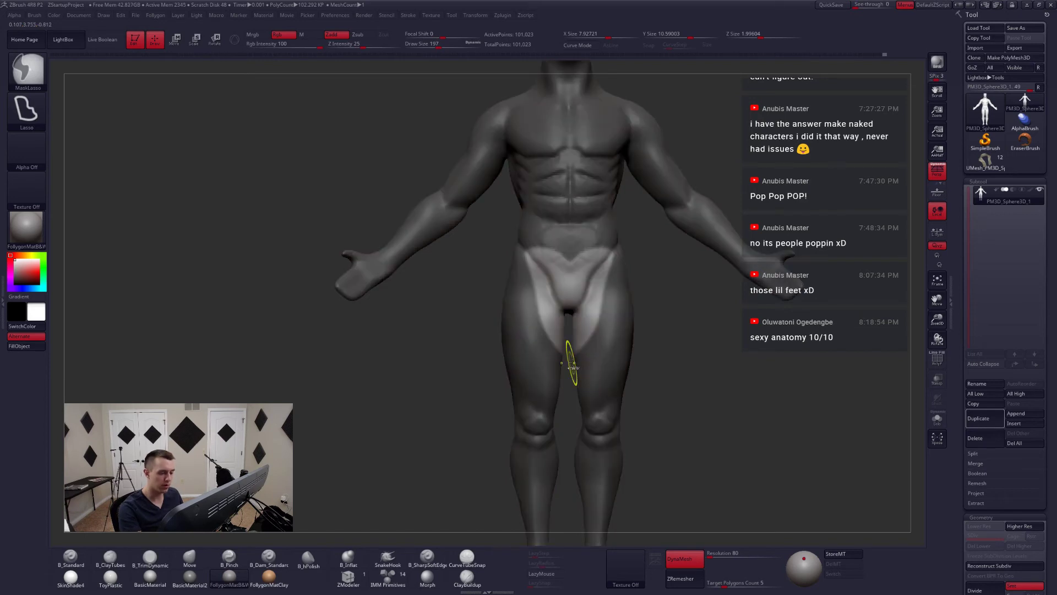
- Reshape the unmasked groin and inner thighs with the Move brush at draw size 372, and smooth them
key(space)
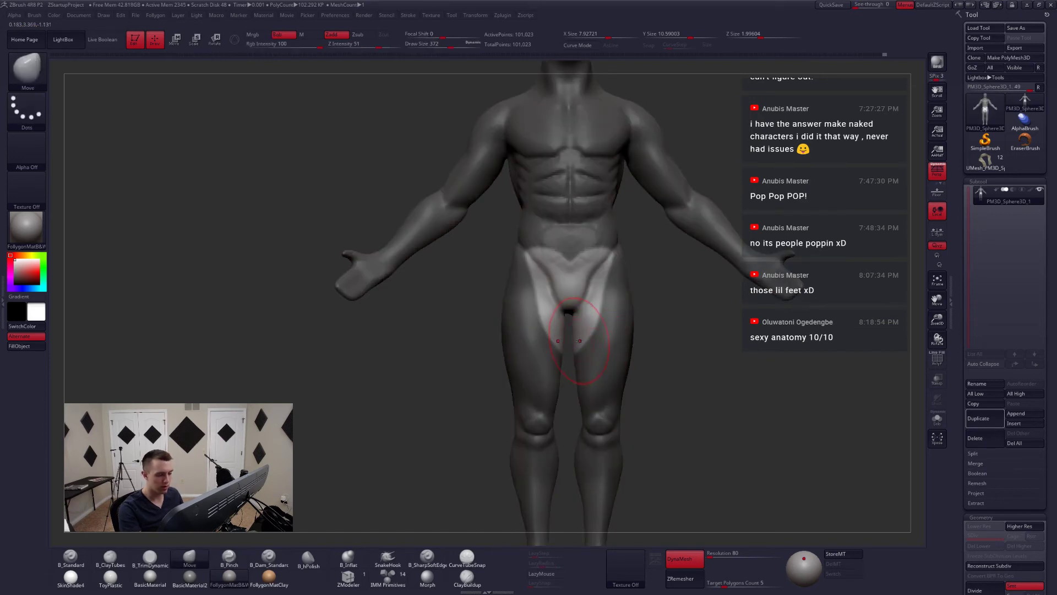
key(2)
shift+drag(593, 308, 584, 330)
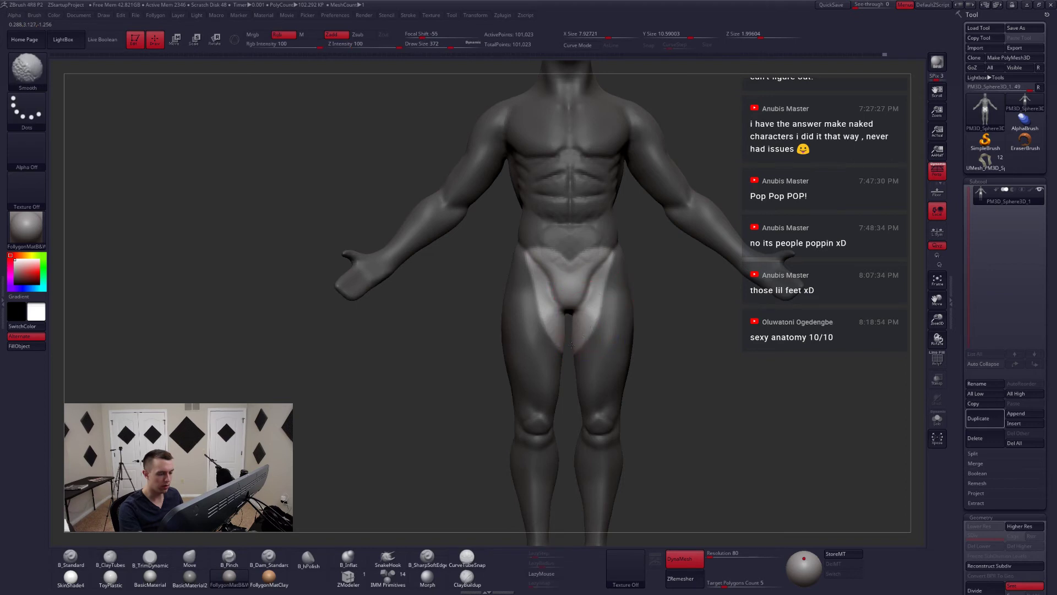
drag(487, 335, 655, 360)
drag(660, 361, 554, 361)
- Build up the inner thighs with B_ClayTubes at draw size 239 and smooth the strokes
key(space)
drag(579, 380, 570, 380)
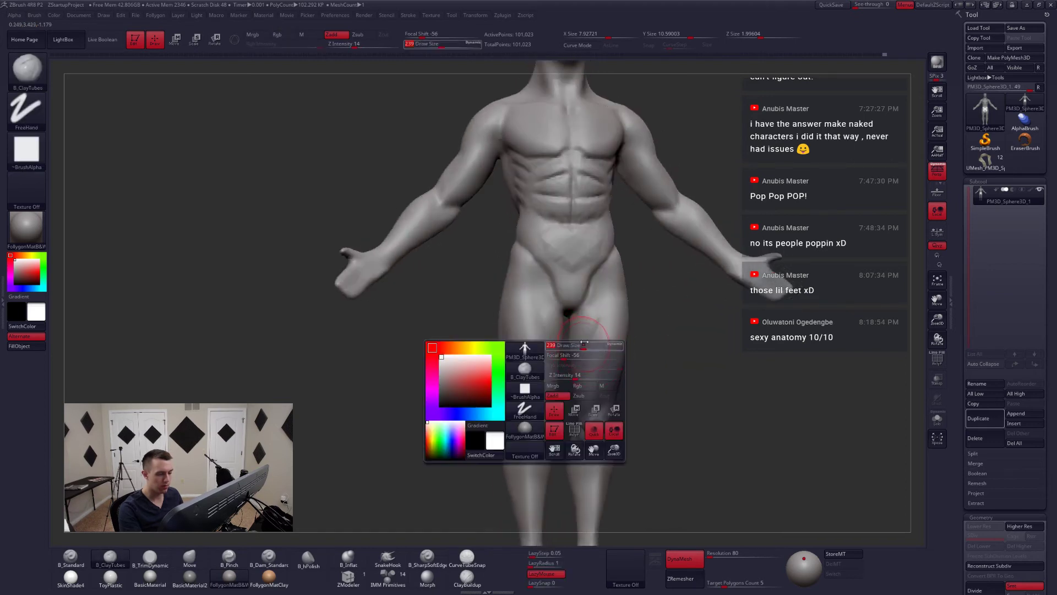
shift+drag(589, 325, 581, 358)
drag(484, 352, 587, 353)
mouse_move(655, 366)
mouse_down()
mouse_move(565, 377)
mouse_move(563, 333)
mouse_move(617, 338)
mouse_move(564, 342)
mouse_up()
mouse_move(606, 369)
alt+mouse_down()
mouse_move(613, 408)
mouse_move(672, 410)
mouse_move(602, 386)
mouse_move(616, 386)
mouse_move(542, 393)
mouse_move(594, 396)
alt+mouse_up()
- Adjust the contours of the inner thighs with the Move brush at draw size 286
key(b)
key(m)
key(v)
key(space)
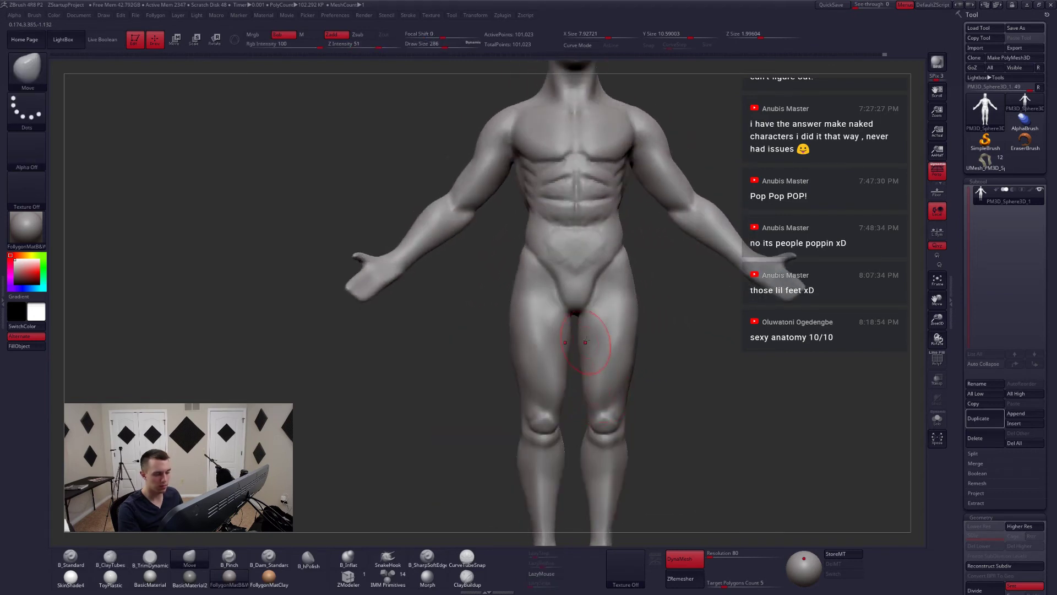
alt+right_drag(594, 398, 605, 368)
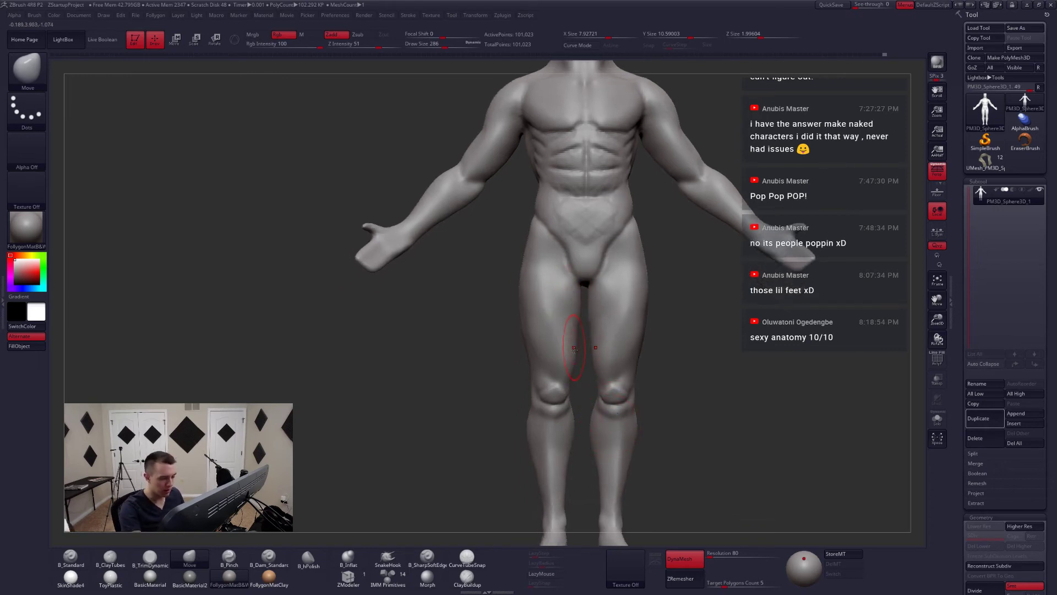
drag(561, 413, 535, 395)
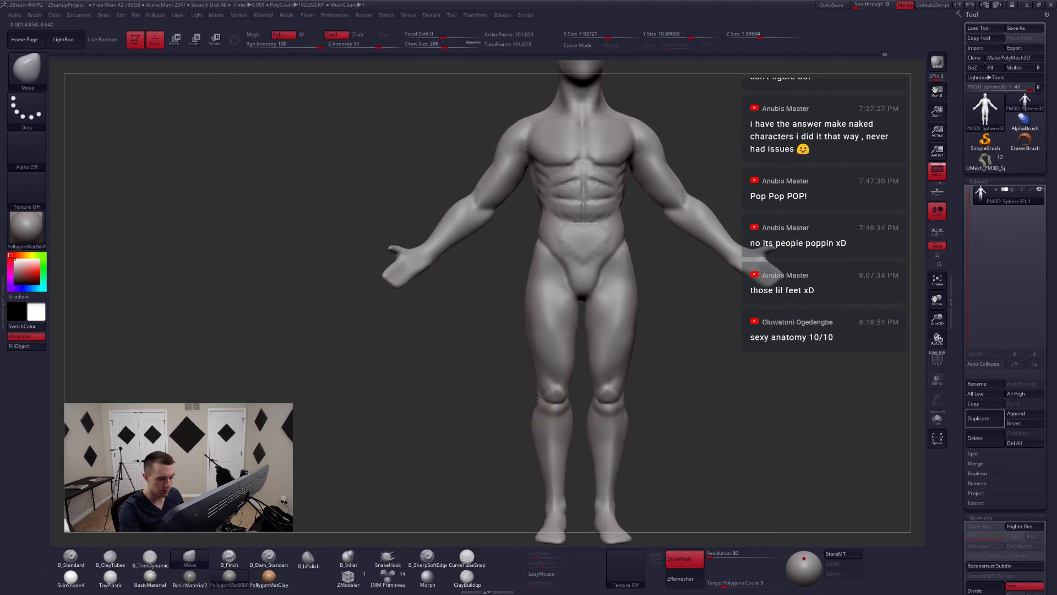
- Refine the shape of the knees and upper calves with the Move brush at draw size 207
mouse_move(492, 432)
alt+mouse_down()
mouse_move(501, 419)
mouse_move(491, 441)
alt+mouse_up()
key(space)
drag(535, 385, 529, 385)
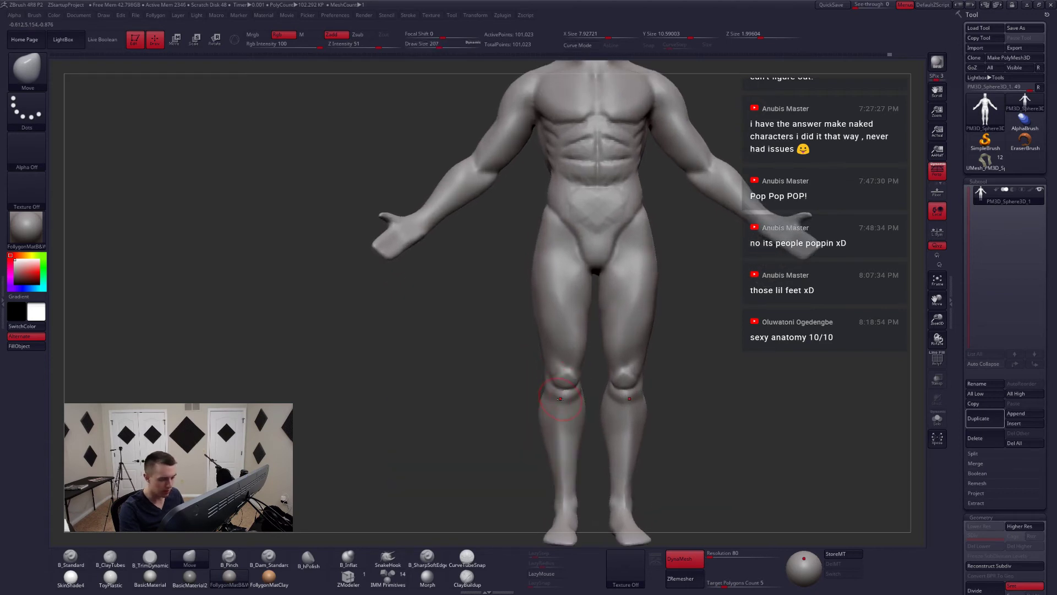
mouse_move(561, 398)
right_down()
mouse_move(587, 389)
mouse_move(578, 406)
right_up()
- Add clay below the knees and on the upper calves with B_ClayTubes at draw size 182, and smooth it
key(2)
key(space)
drag(561, 385, 559, 384)
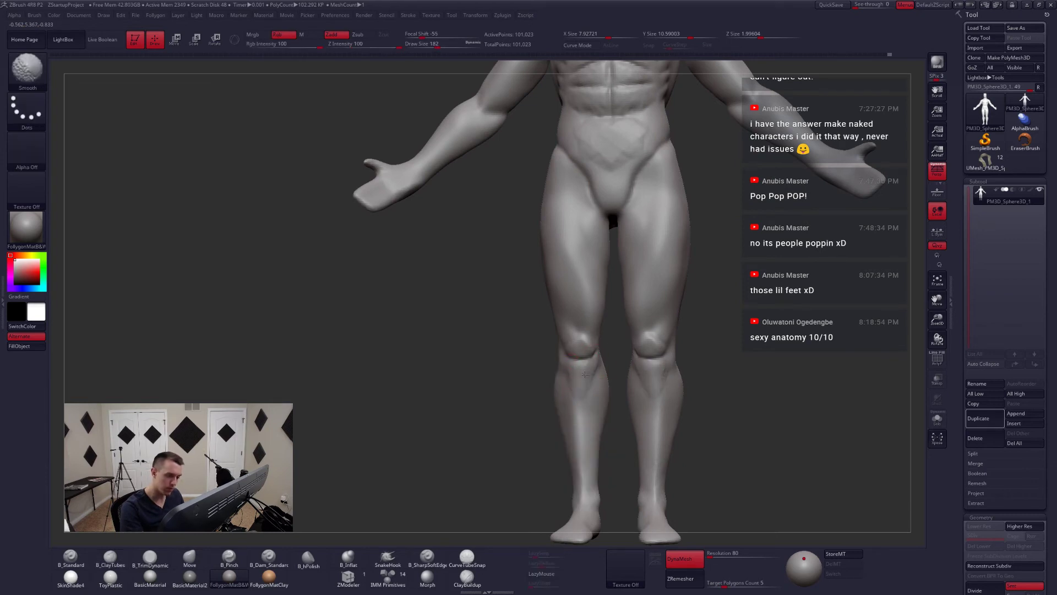
right_drag(581, 403, 580, 419)
key(shift)
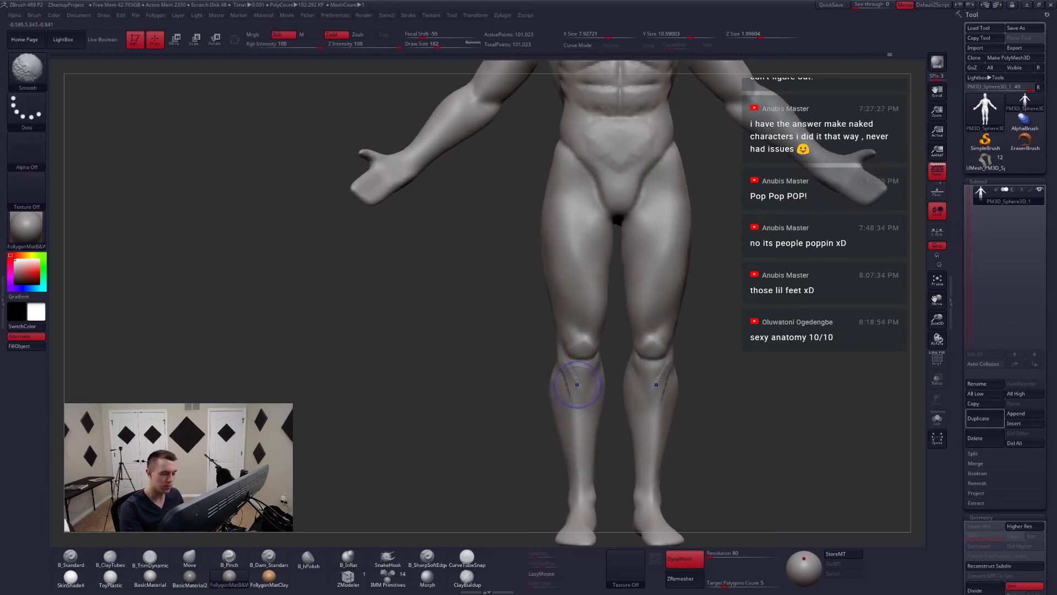
key(shift)
right_drag(588, 401, 588, 387)
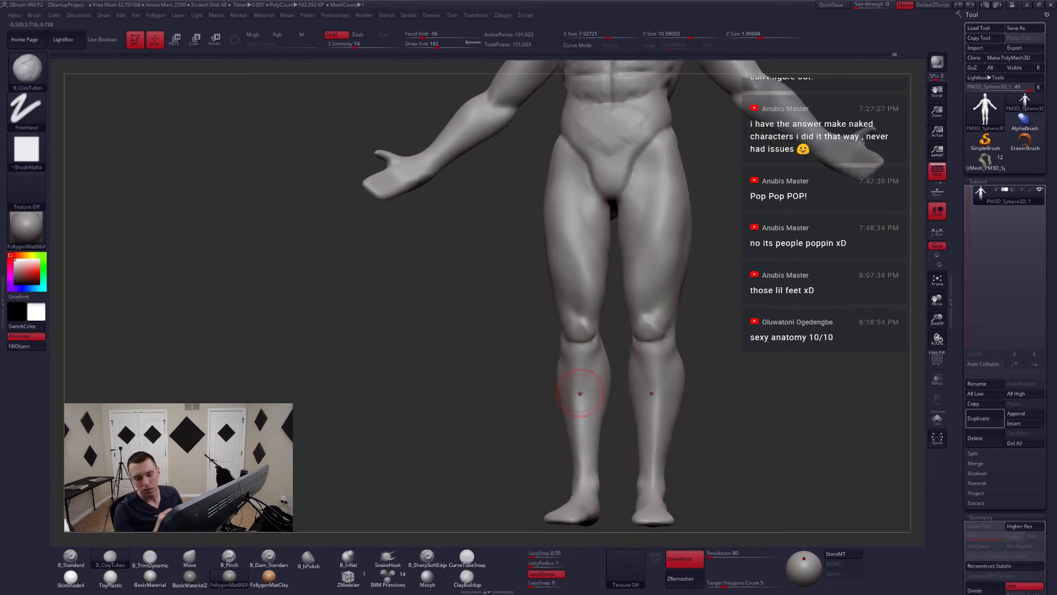
right_drag(663, 374, 670, 355)
shift+drag(670, 355, 673, 362)
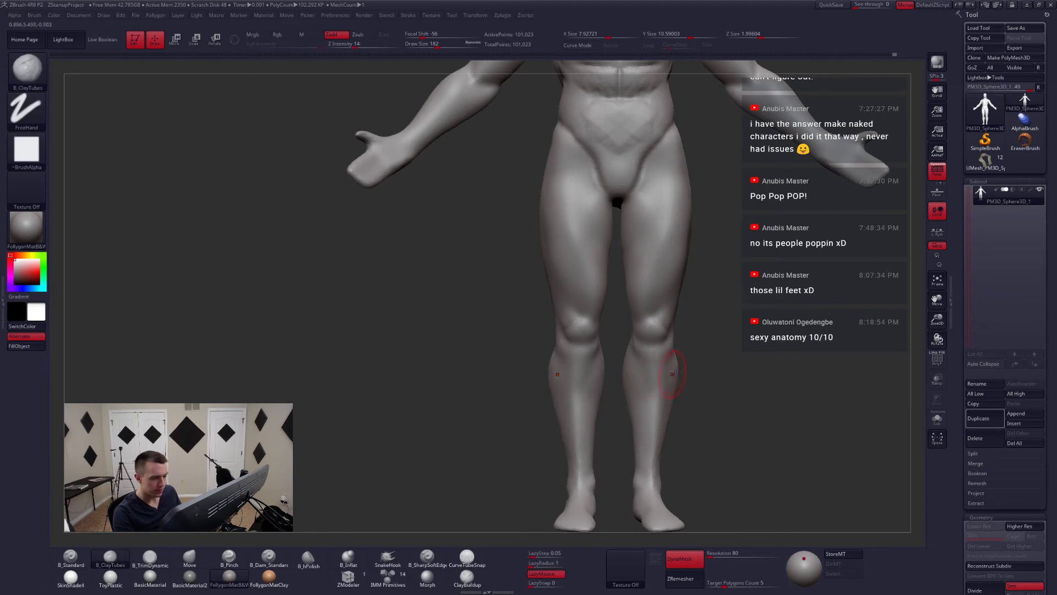
- Adjust the outlines of the knees and outer calves with the Move brush at draw sizes 182 and 187
mouse_move(675, 365)
ctrl+right_down()
mouse_move(652, 369)
mouse_move(651, 342)
ctrl+right_up()
key(b)
key(m)
key(v)
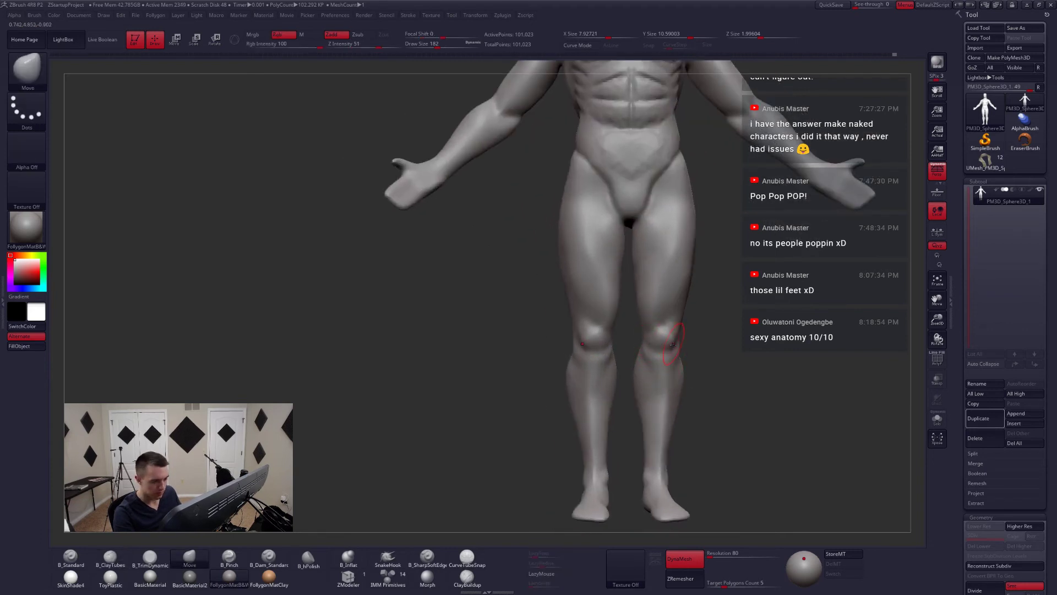
mouse_move(673, 344)
right_down()
mouse_move(620, 345)
mouse_move(691, 351)
mouse_move(692, 333)
mouse_move(666, 353)
mouse_move(672, 375)
right_up()
key(space)
drag(657, 363, 655, 364)
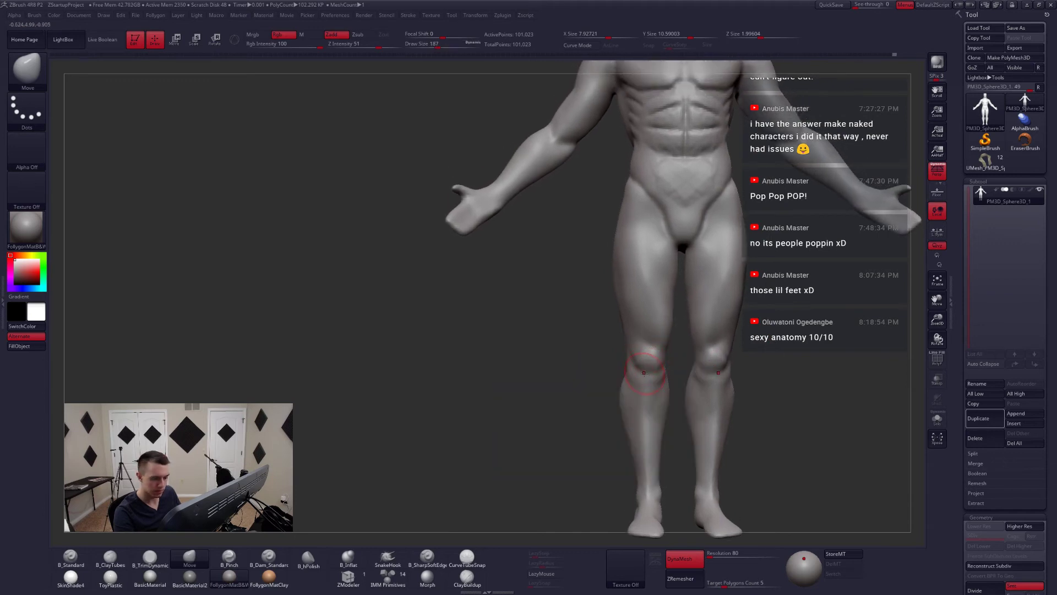
- Reshape the lower legs from front and side views with the Move brush, enlarging the draw size to 331 and 422
mouse_move(644, 373)
right_down()
mouse_move(678, 377)
mouse_move(654, 366)
mouse_move(668, 394)
mouse_move(663, 373)
right_up()
key(space)
drag(654, 365, 659, 365)
mouse_move(663, 360)
right_down()
mouse_move(641, 376)
mouse_move(624, 364)
mouse_move(686, 349)
mouse_move(682, 365)
mouse_move(680, 351)
right_up()
key(space)
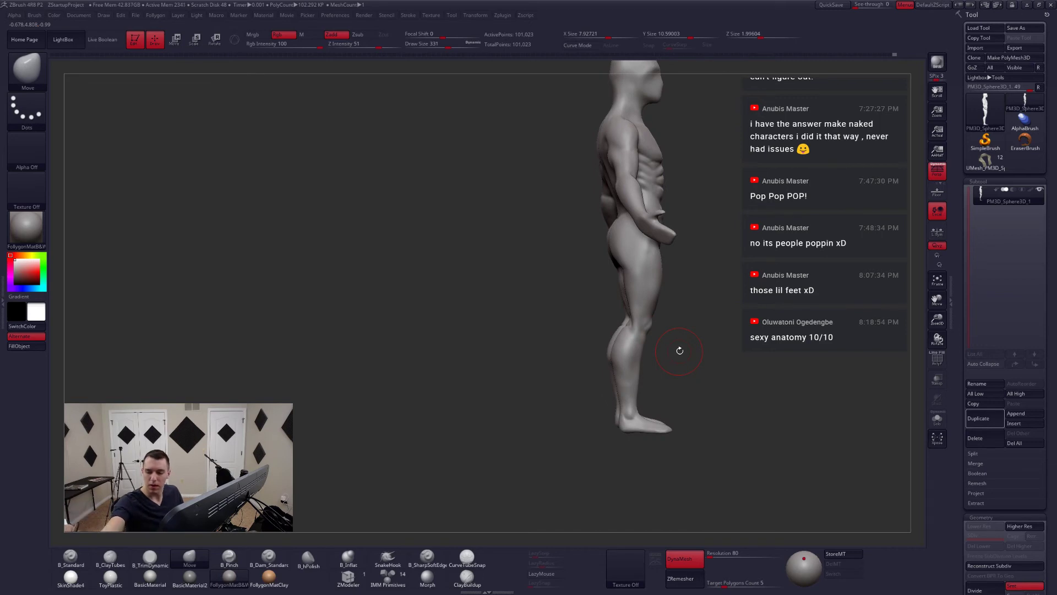
alt+right_drag(622, 370, 628, 371)
key(space)
drag(628, 370, 636, 370)
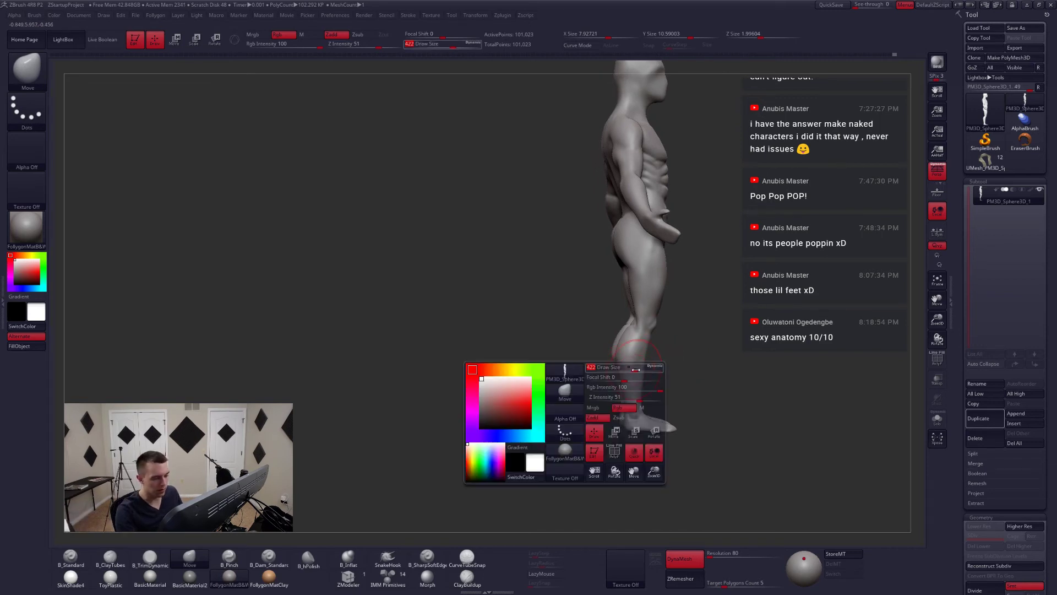
- Turn off perspective, and adjust and smooth the backs of the legs at draw size 338
click(937, 170)
mouse_move(642, 392)
alt+right_down()
mouse_move(637, 427)
mouse_move(626, 384)
alt+right_up()
key(space)
drag(626, 383, 619, 383)
right_drag(614, 386, 605, 322)
shift+drag(606, 321, 610, 309)
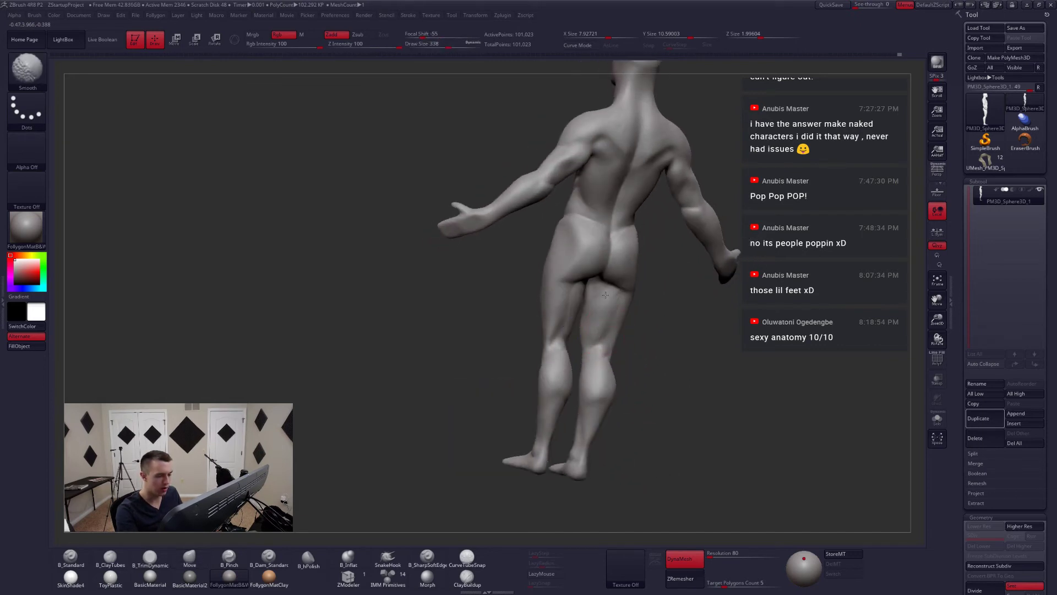
- Flatten the backs and sides of the thighs with B_TrimDynamic at draw size 245, and smooth the hamstrings
right_drag(610, 341, 562, 380)
key(space)
drag(597, 363, 590, 363)
right_drag(622, 340, 579, 333)
key(3)
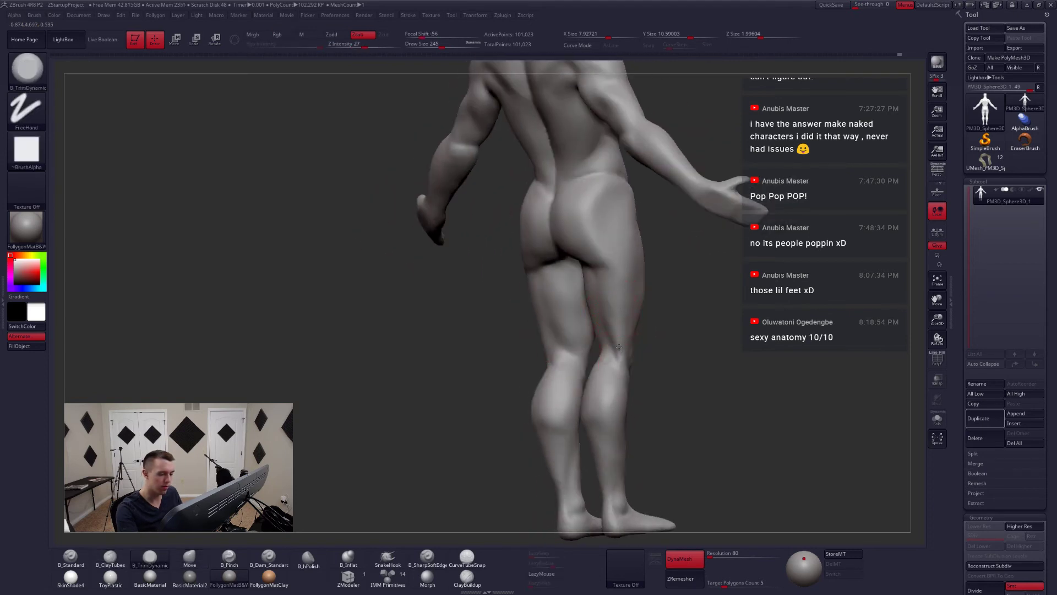
right_drag(626, 357, 624, 357)
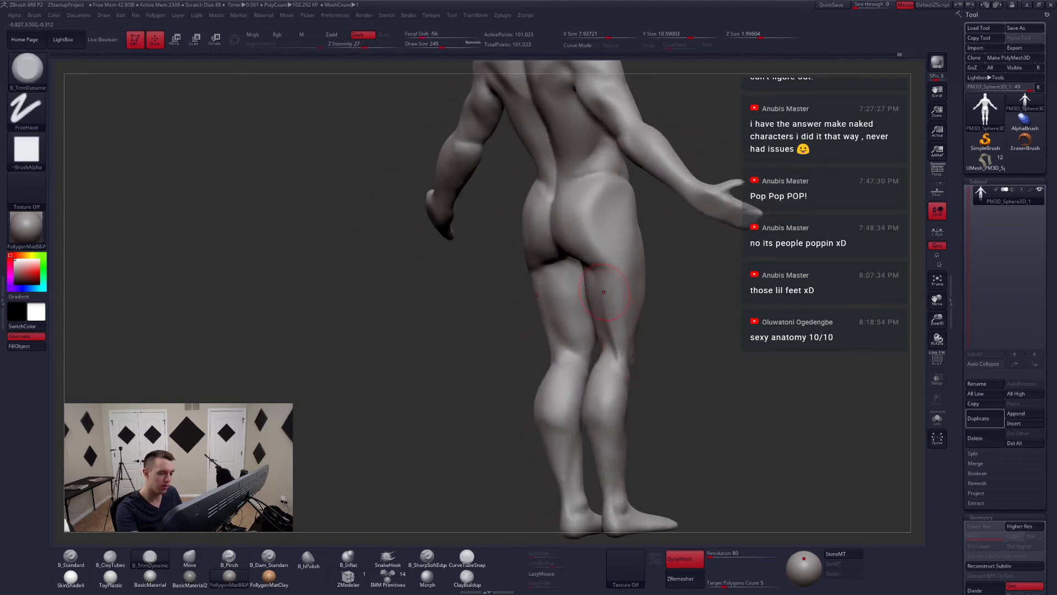
shift+drag(606, 309, 619, 352)
- Measure the figure's full height from the top of the head to the feet with a Transpose line
right_drag(675, 347, 604, 342)
mouse_move(669, 308)
ctrl+right_down()
mouse_move(677, 371)
mouse_move(726, 370)
ctrl+right_up()
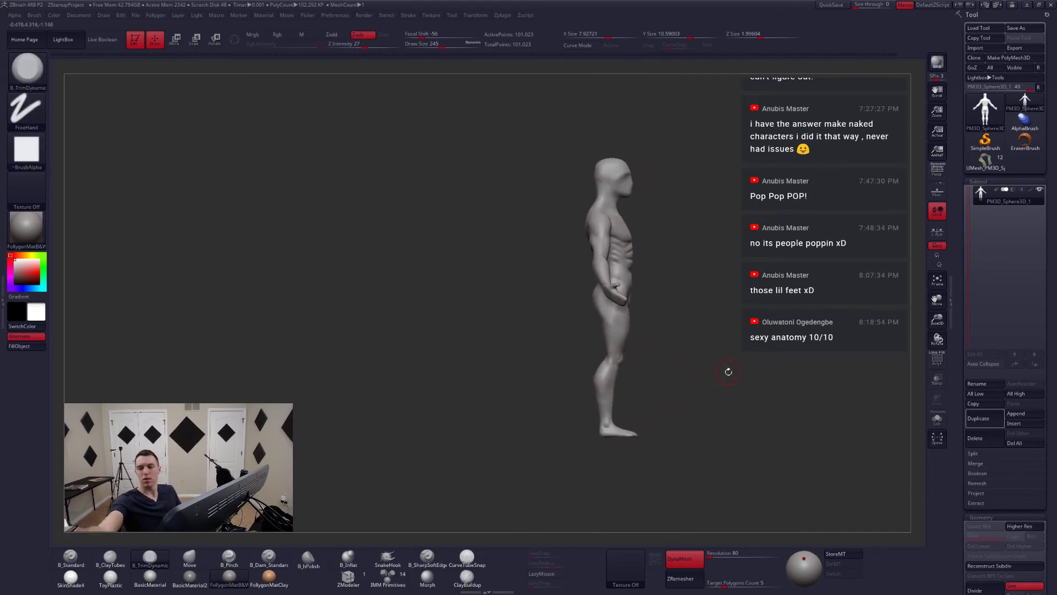
key(space)
drag(665, 351, 687, 353)
right_drag(688, 356, 653, 372)
key(w)
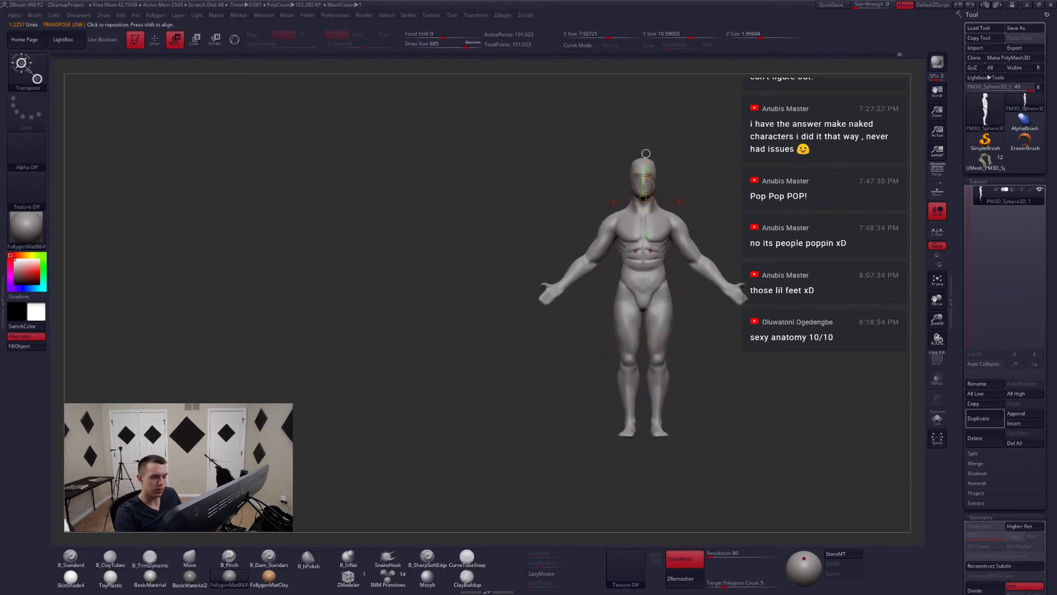
drag(647, 160, 648, 452)
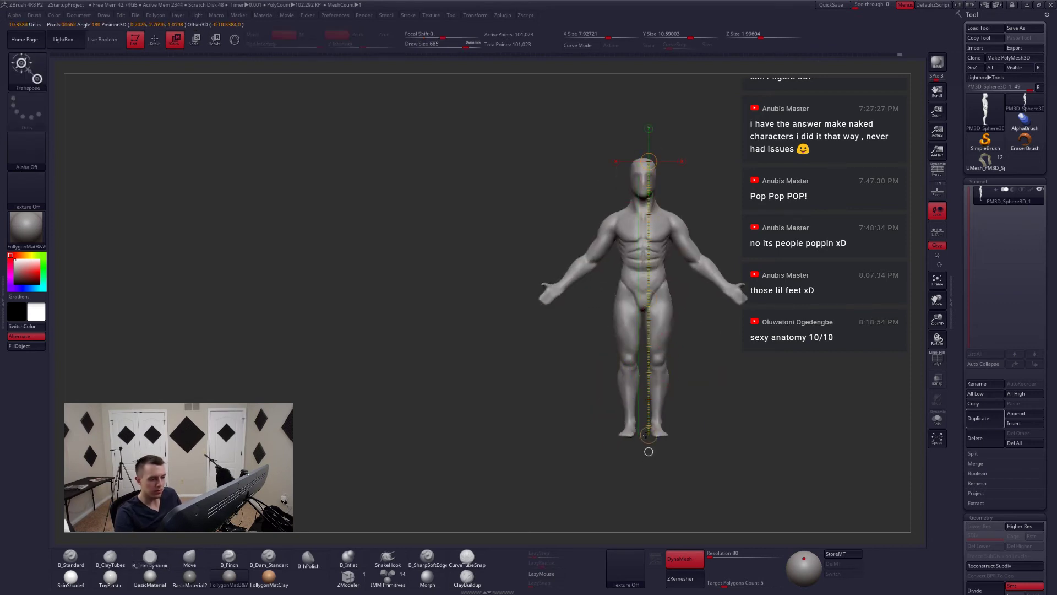
key(q)
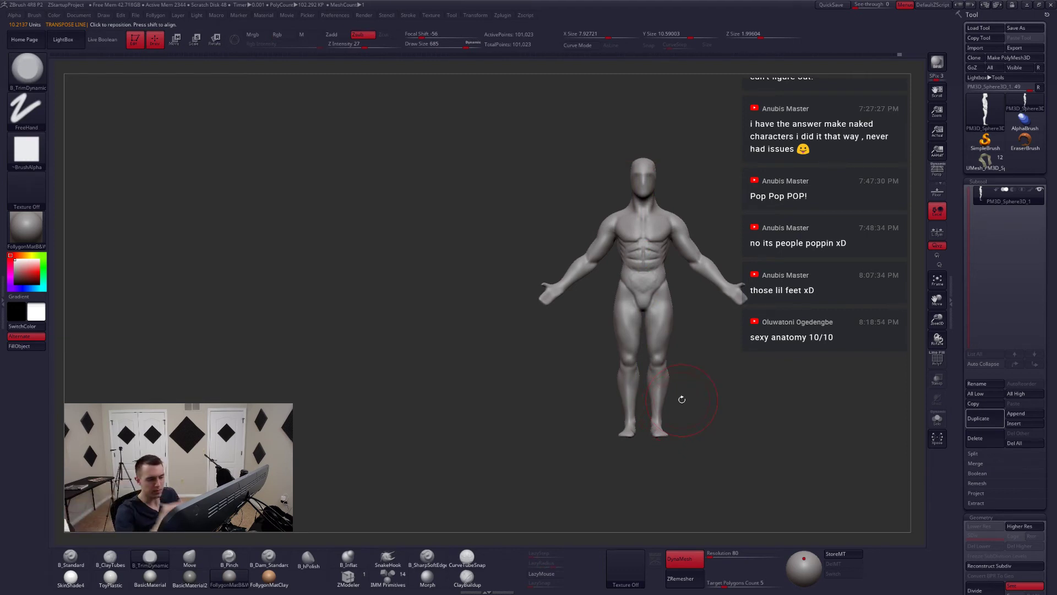
- Soften the abdominal muscles and lower torso with the Smooth brush at draw sizes 685 and 484
mouse_move(682, 399)
alt+mouse_down()
mouse_move(648, 432)
mouse_move(644, 459)
alt+mouse_up()
shift+drag(614, 292, 615, 321)
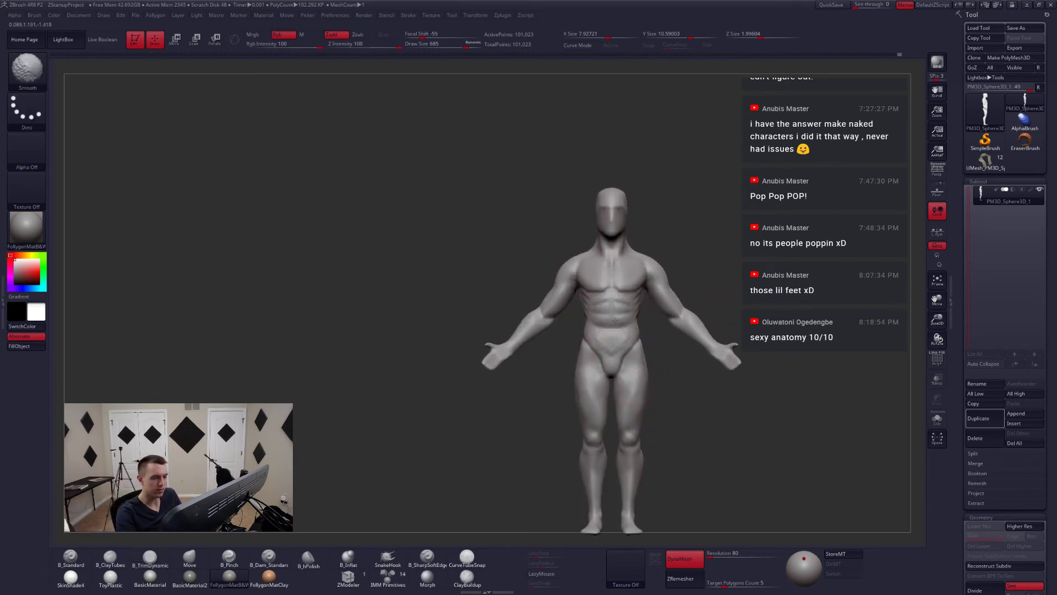
drag(682, 397, 551, 388)
key(space)
drag(632, 332, 622, 332)
shift+drag(622, 355, 639, 355)
alt+drag(587, 430, 607, 369)
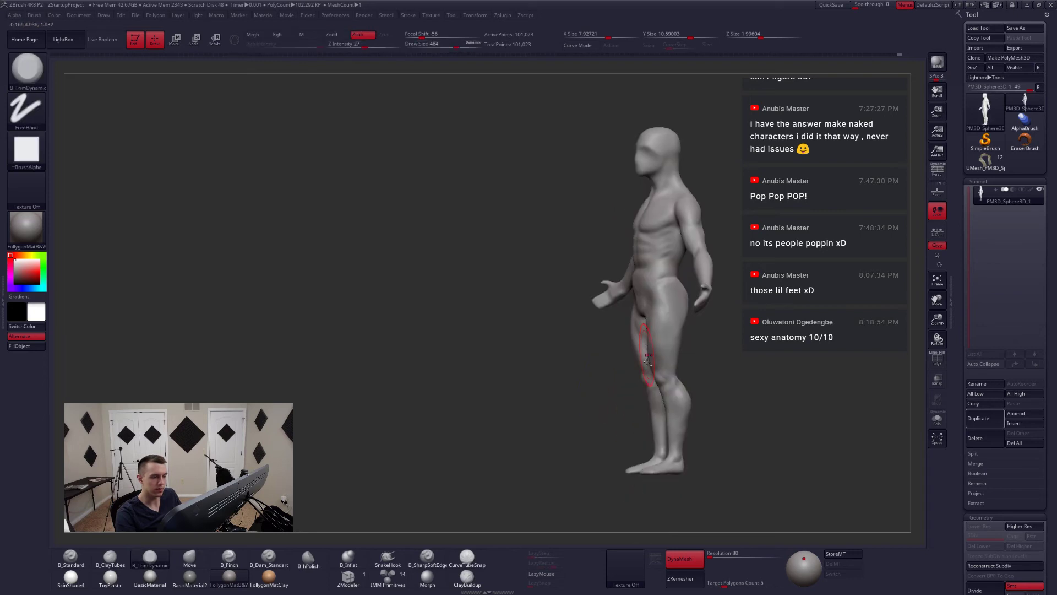
right_drag(649, 355, 699, 343)
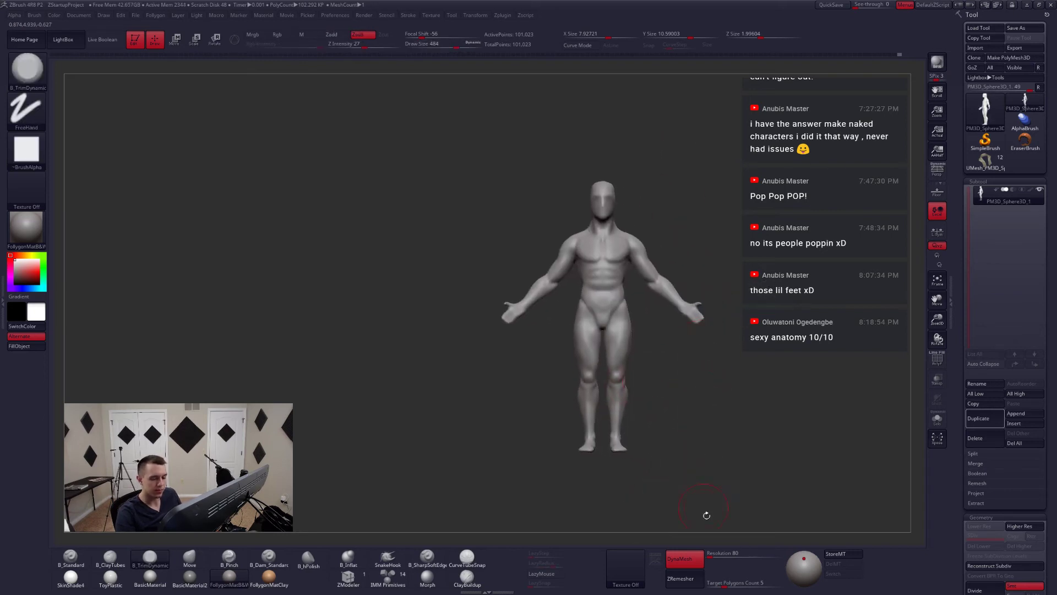
- Try remeshing the whole body with DynaMesh at resolution 32
click(725, 554)
text(33)
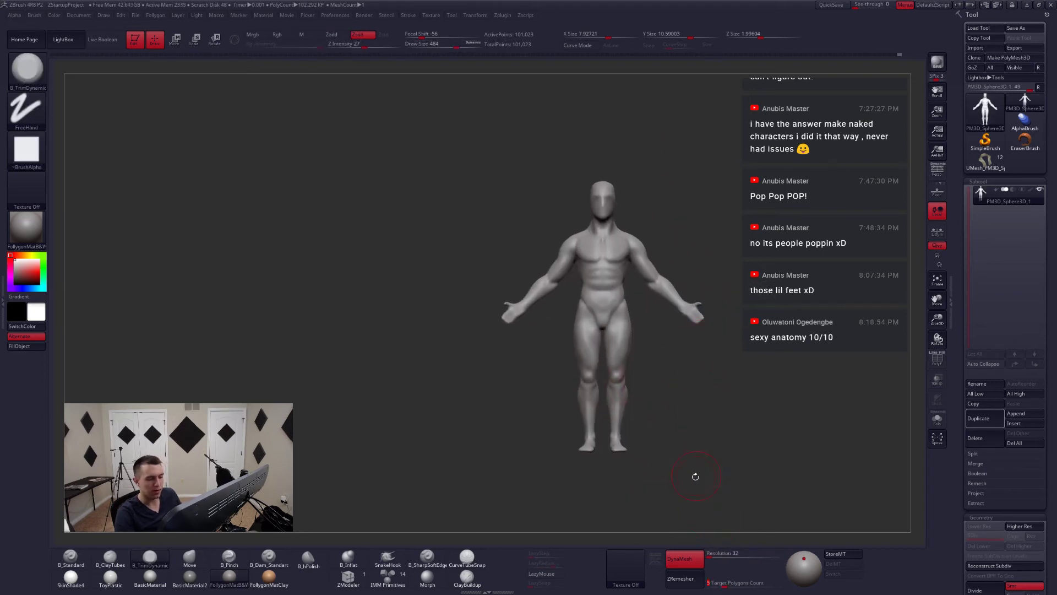
ctrl+drag(716, 452, 805, 348)
drag(534, 414, 636, 426)
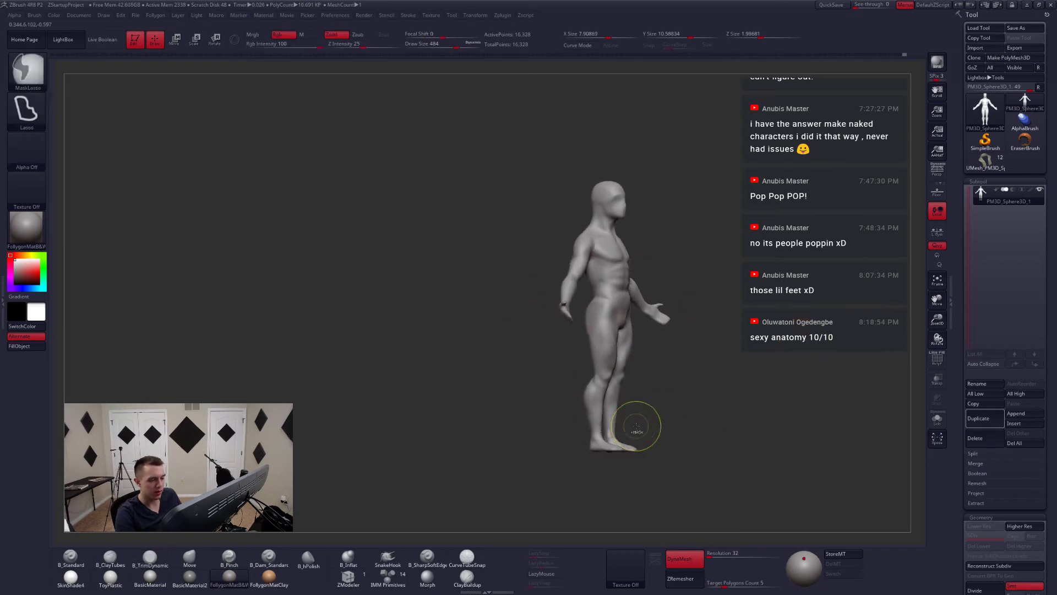
key(ctrl+z)
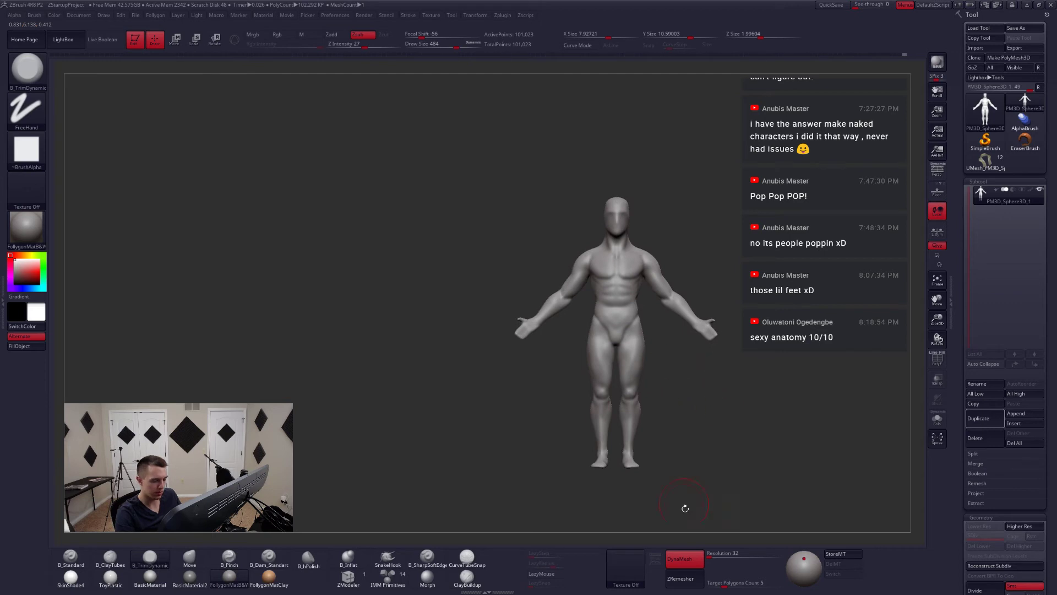
- Set the DynaMesh resolution to 80
click(710, 552)
text(200)
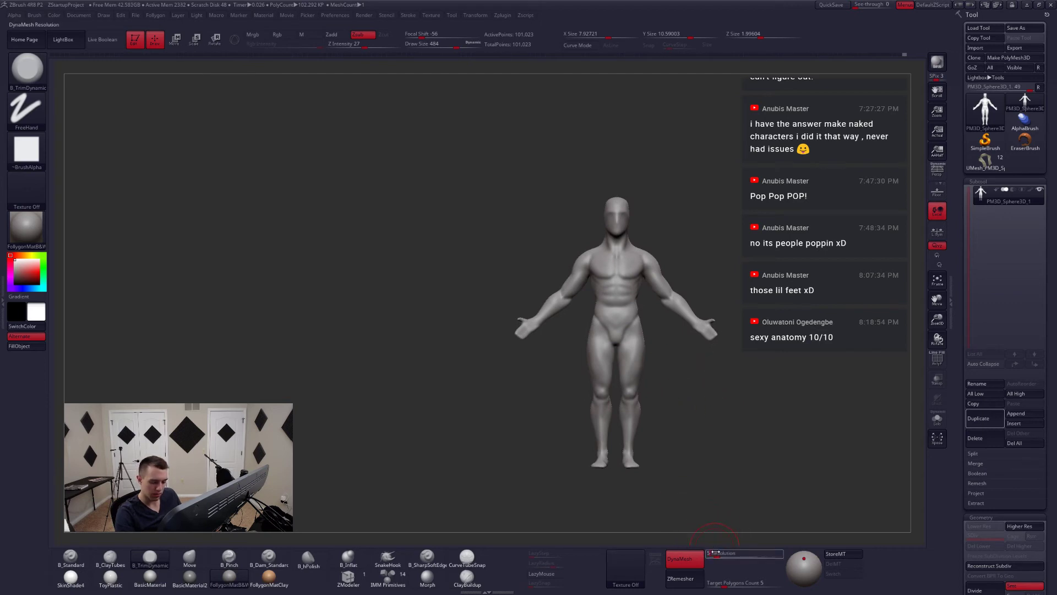
click(721, 554)
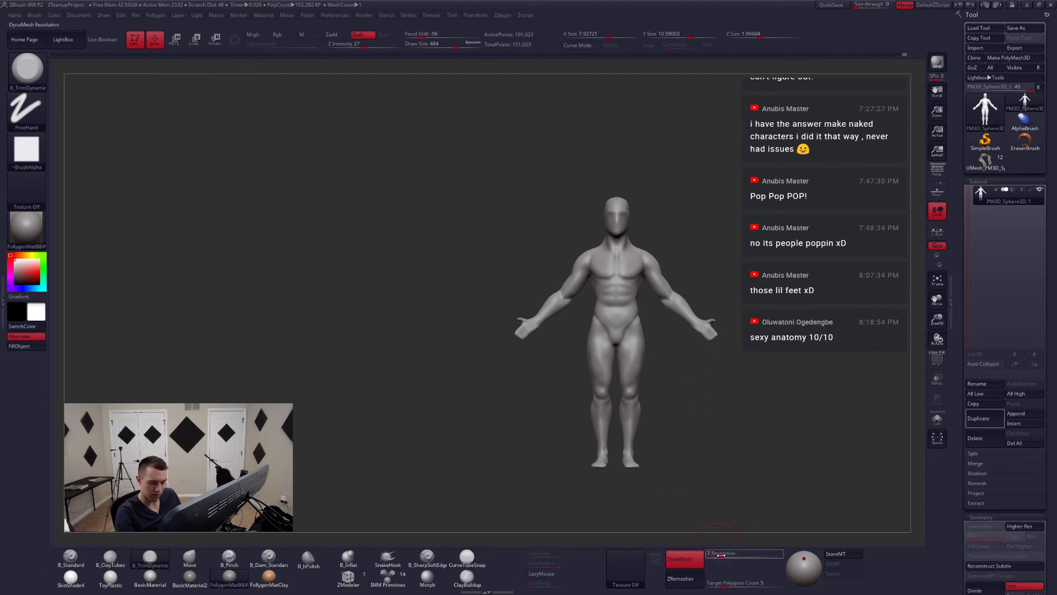
text(80)
key(Return)
alt+drag(643, 422, 565, 380)
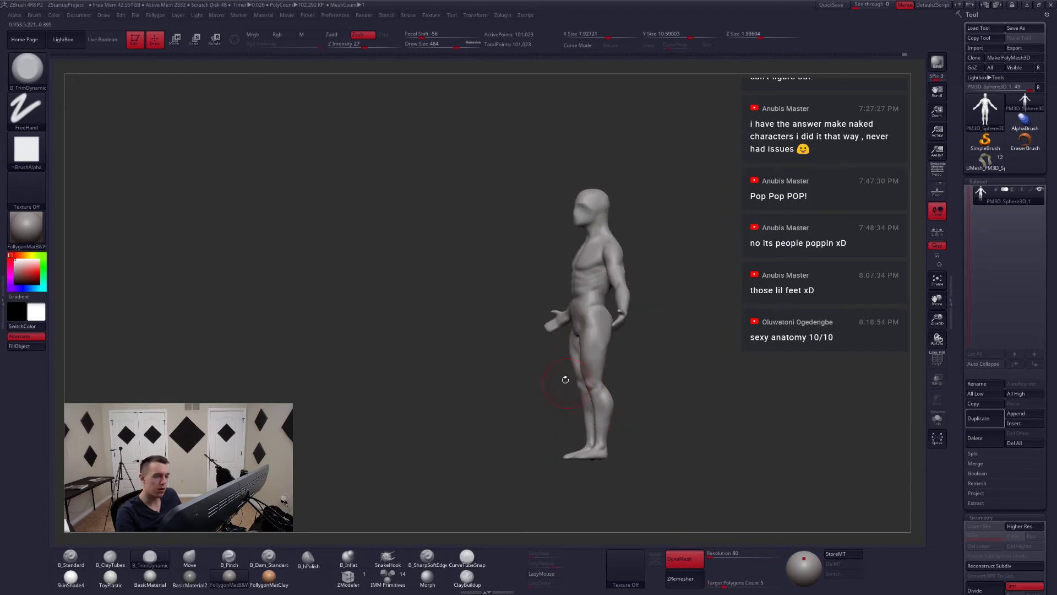
- Turn the whole figure to a straight front view and switch to the Move brush
alt+drag(562, 342, 578, 297)
mouse_move(609, 252)
mouse_down()
mouse_move(722, 250)
mouse_move(638, 407)
mouse_move(609, 424)
mouse_move(615, 431)
mouse_move(586, 432)
mouse_move(616, 435)
mouse_move(624, 377)
mouse_move(599, 361)
mouse_move(579, 394)
mouse_up()
key(4)
key(space)
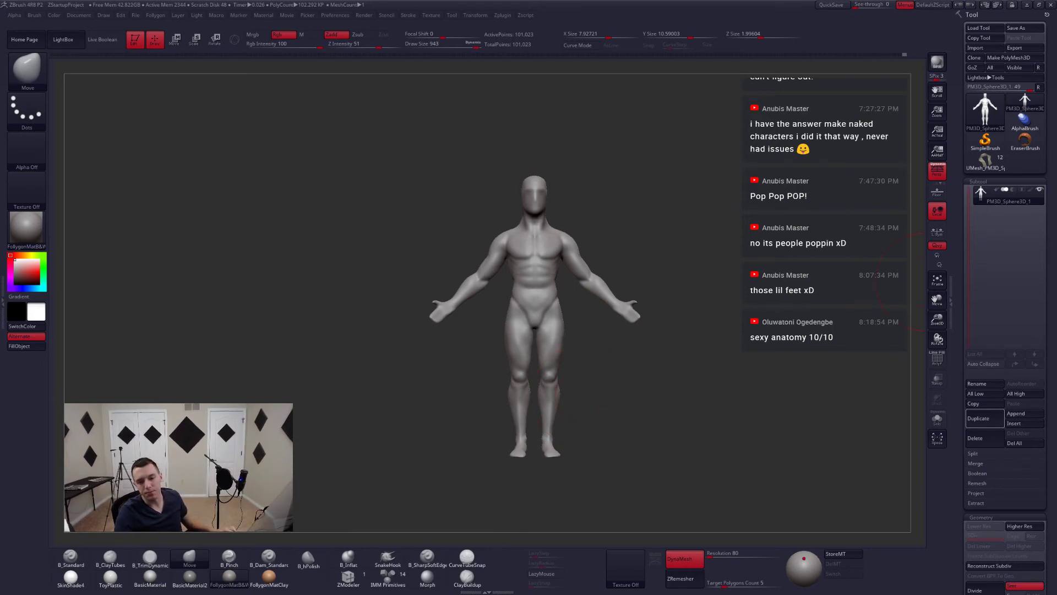
- Switch to the web browser and search Google Images for "7 heads male figure" in a new tab
key(alt+Tab)
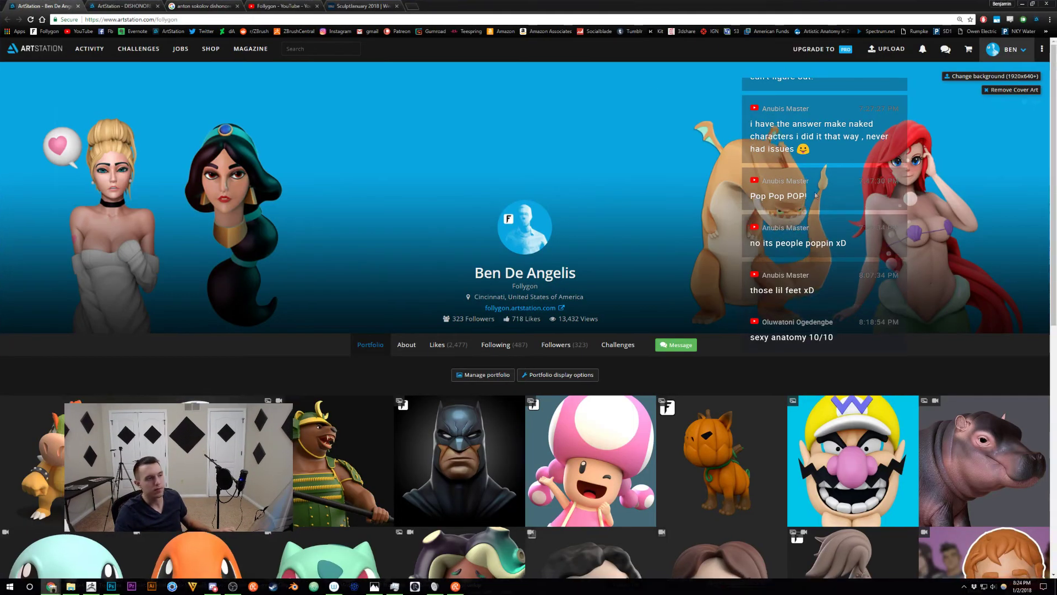
click(416, 4)
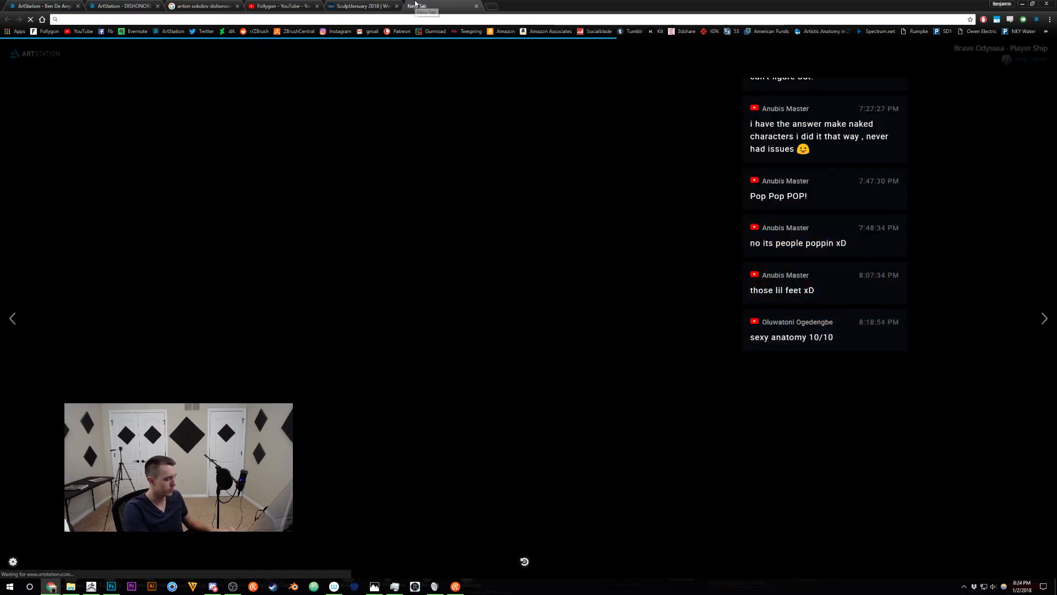
text(7 heads male )
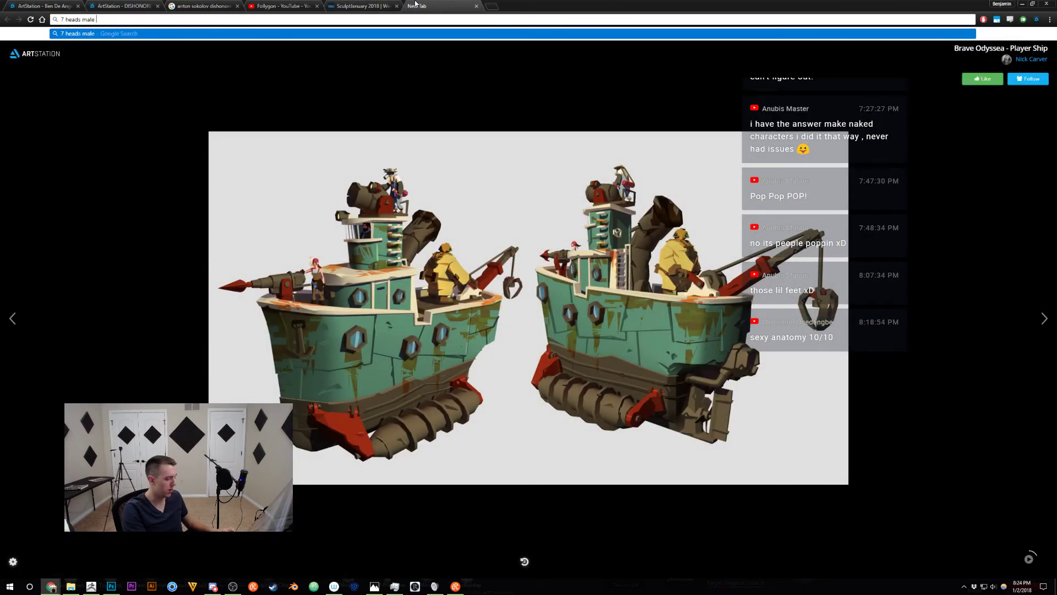
text(figure)
key(Return)
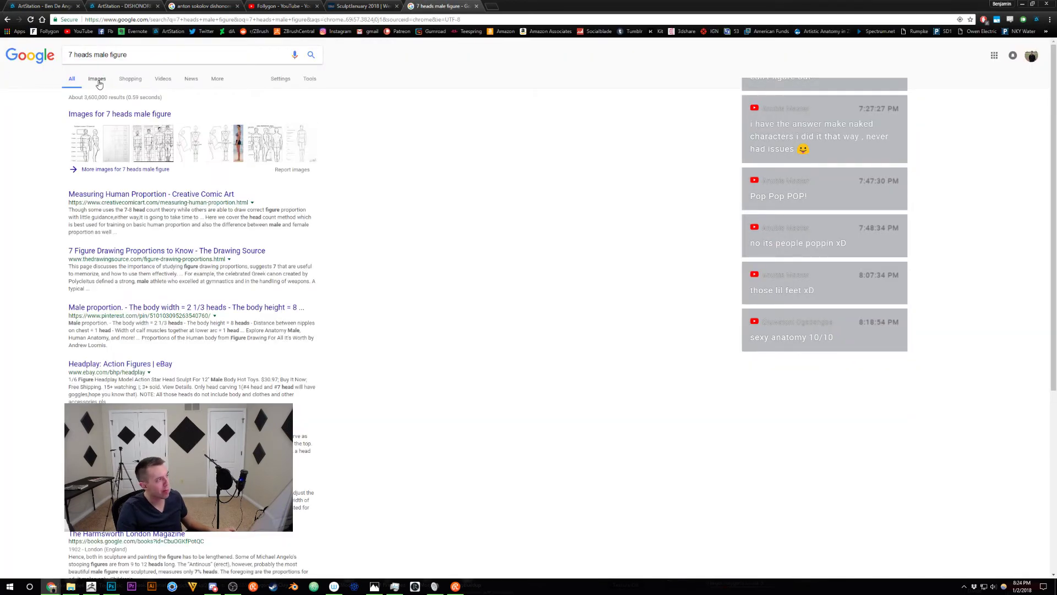
click(97, 80)
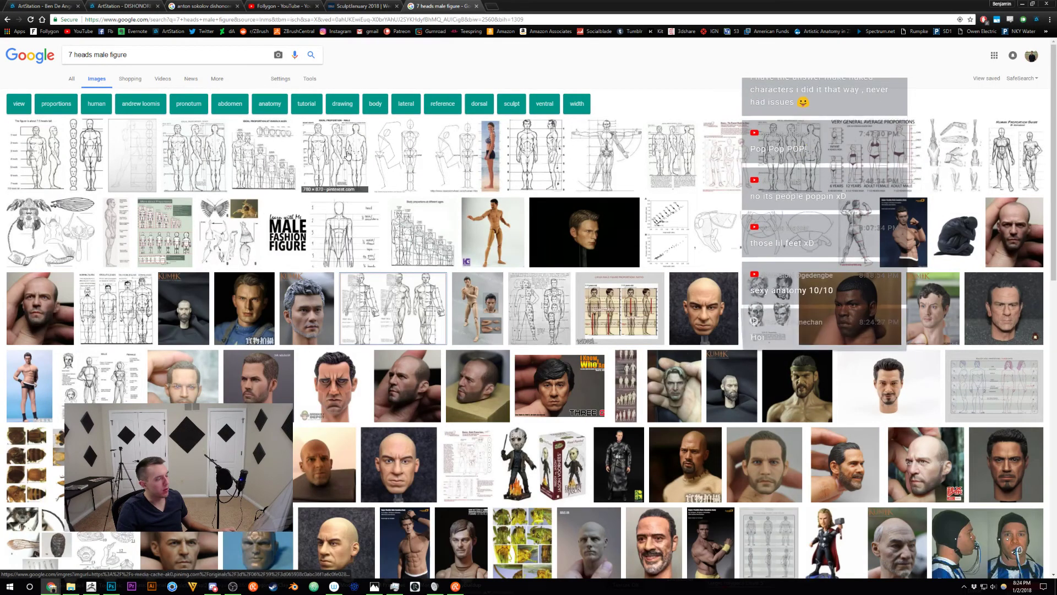
- Compare the ideal male proportion charts in the image results, close the search tab and return to ZBrush
click(335, 151)
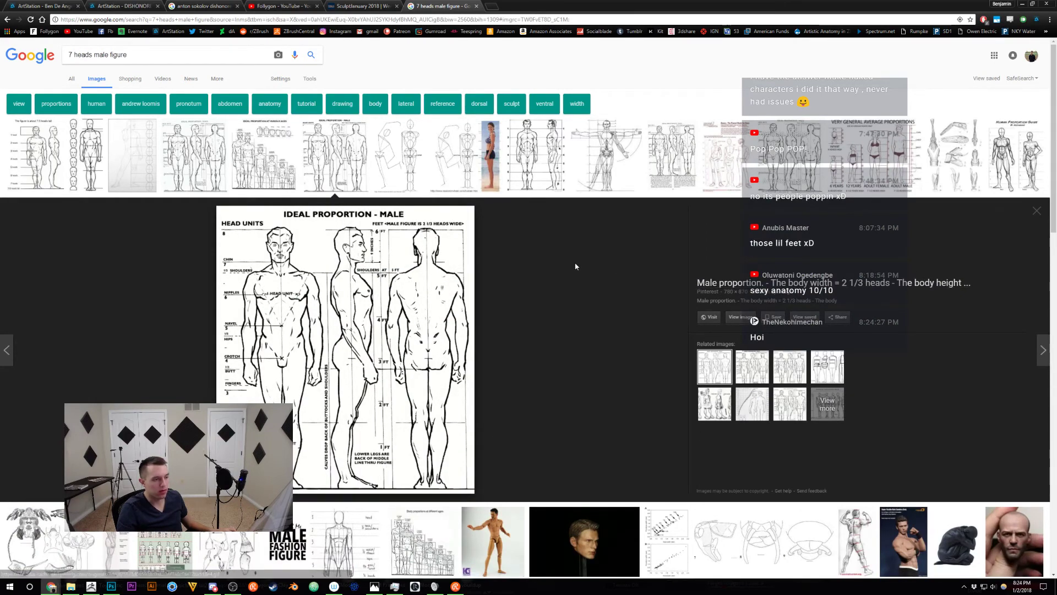
click(325, 153)
click(248, 161)
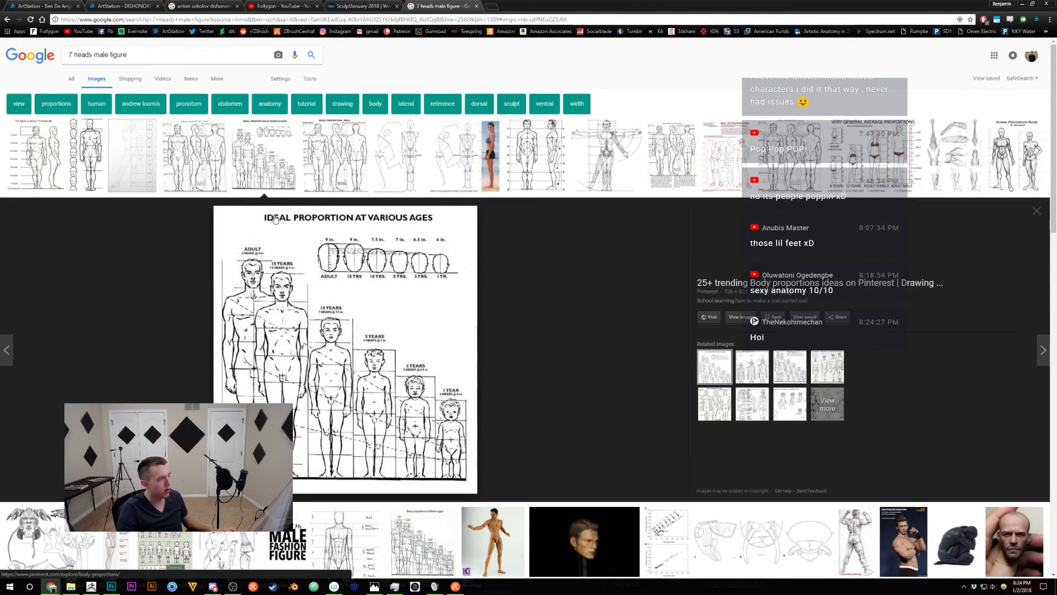
click(198, 150)
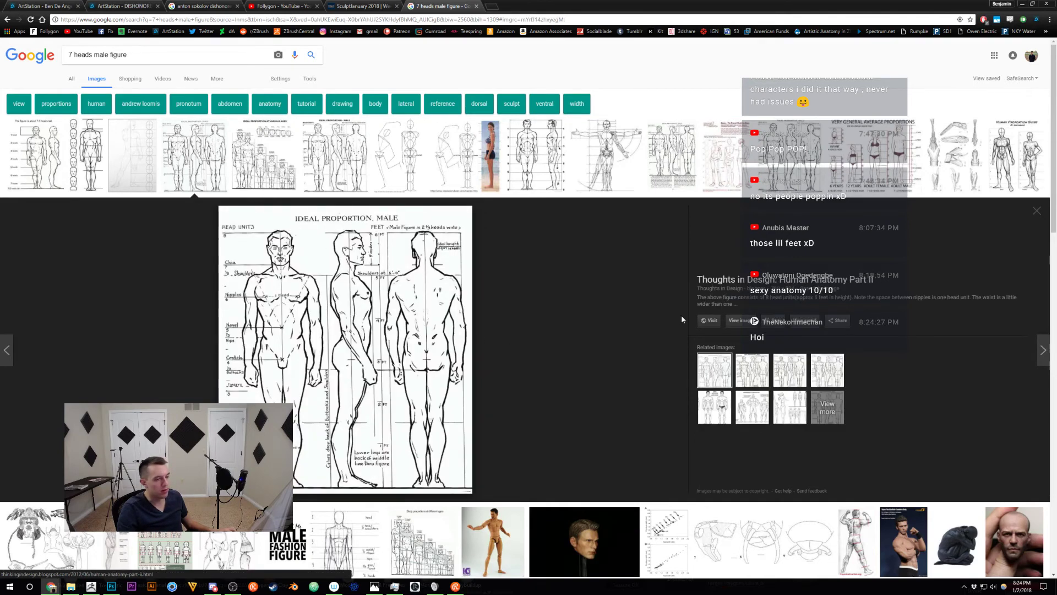
middle_click(444, 8)
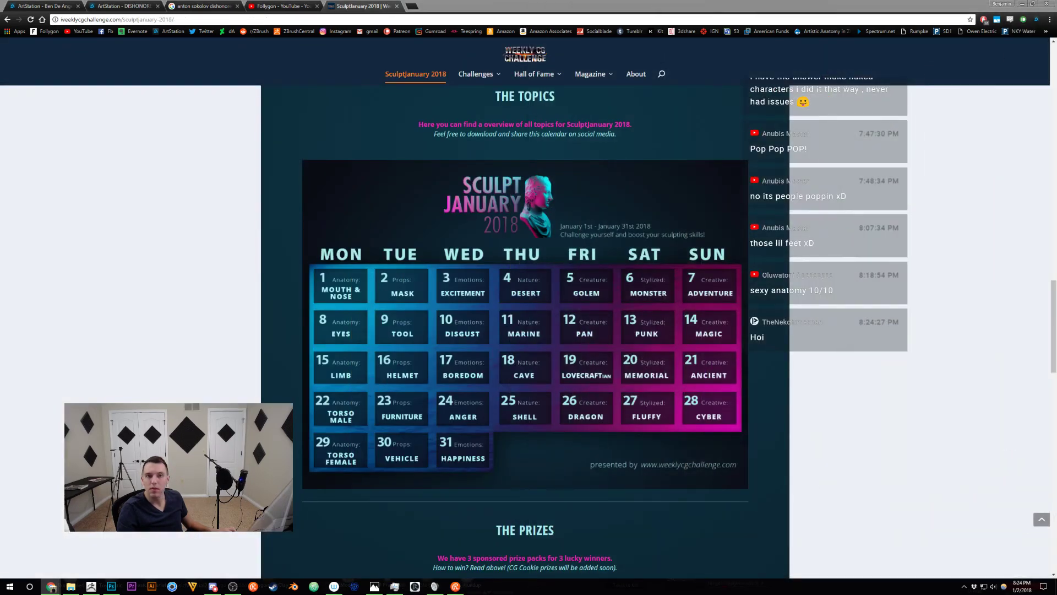
click(1021, 3)
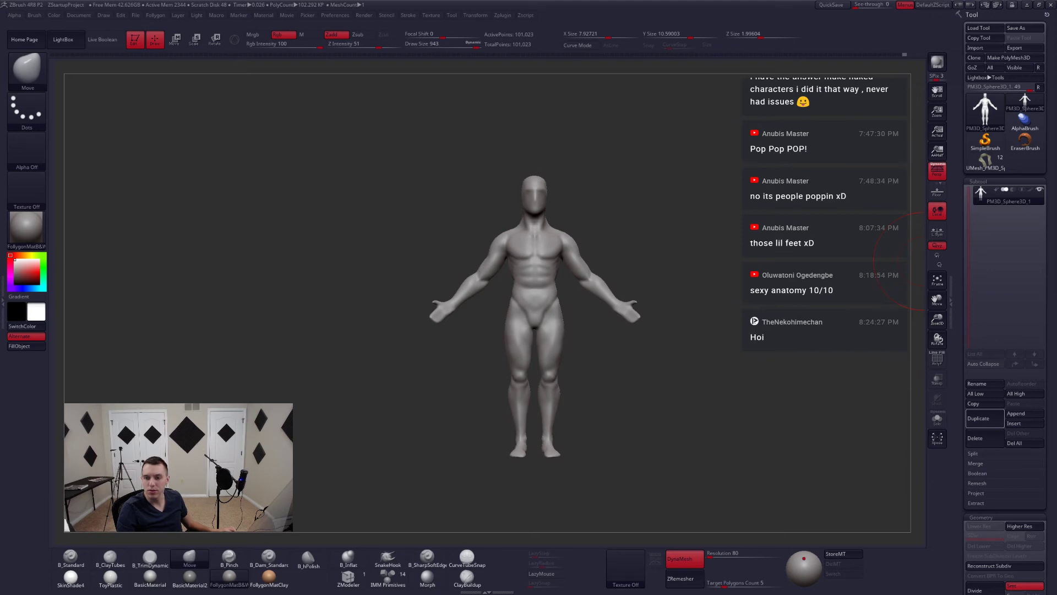
- Choose the Male proportion chart from the texture library and add it to SpotLight
click(624, 563)
click(456, 529)
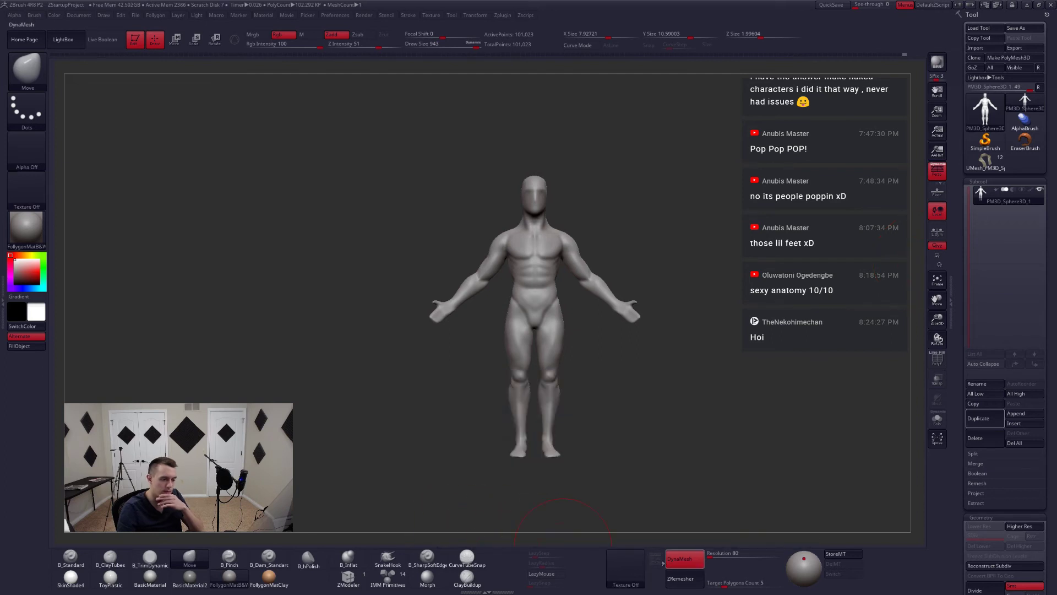
click(631, 557)
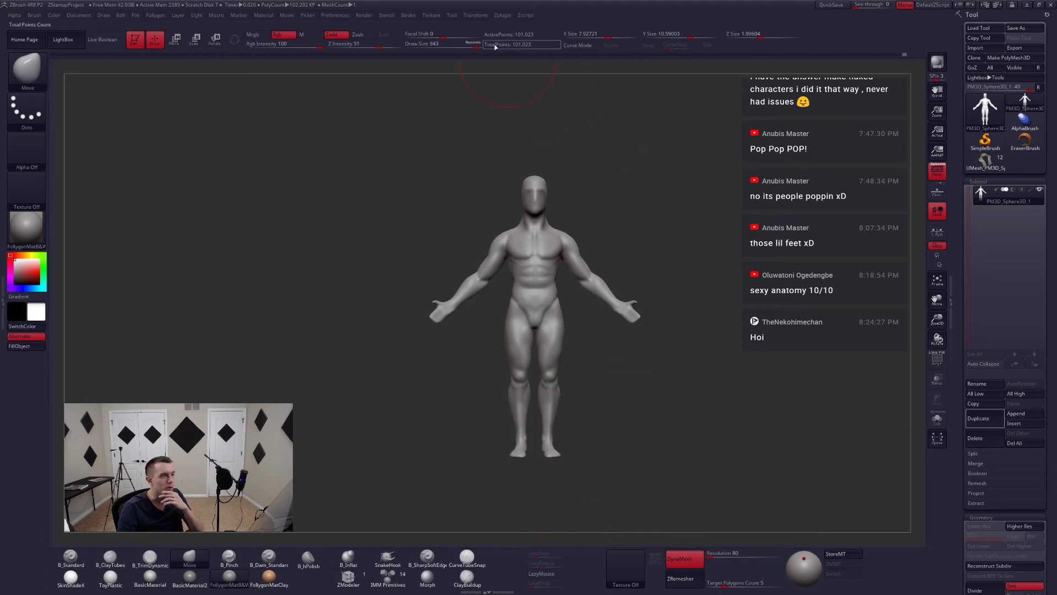
click(439, 16)
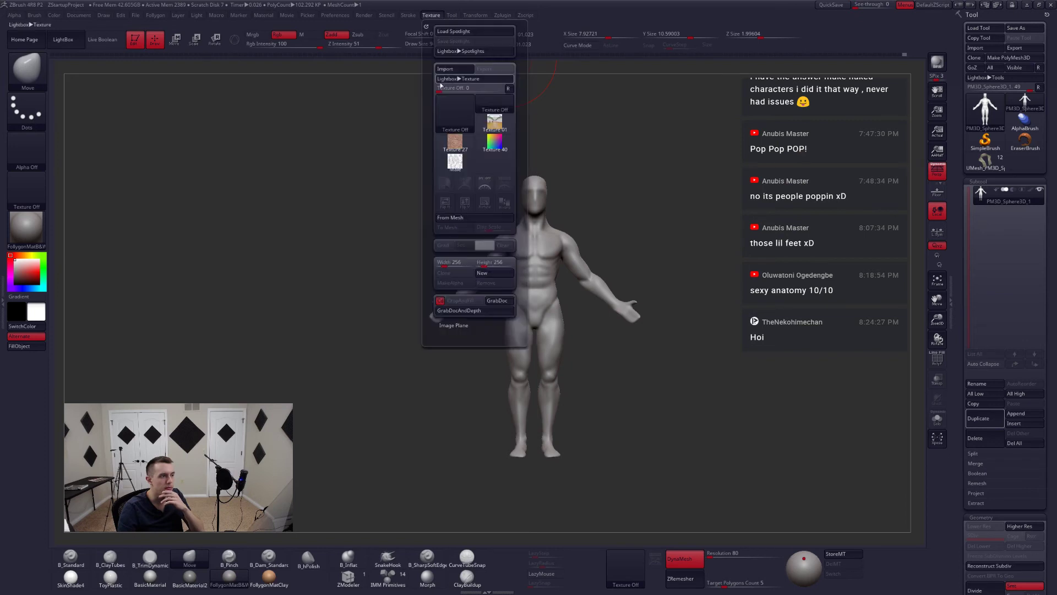
click(460, 106)
click(468, 151)
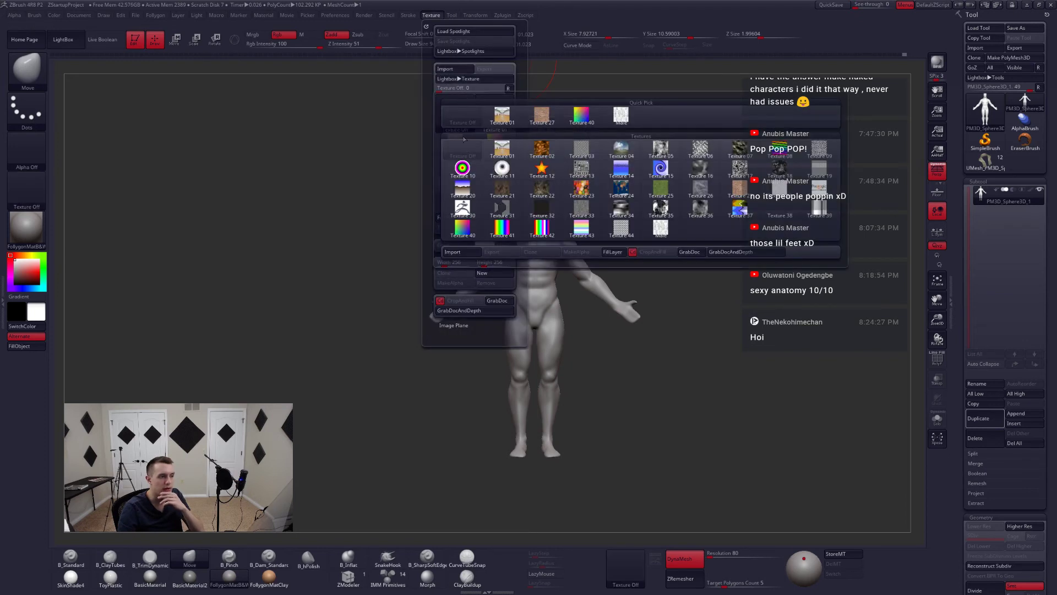
click(668, 235)
click(431, 15)
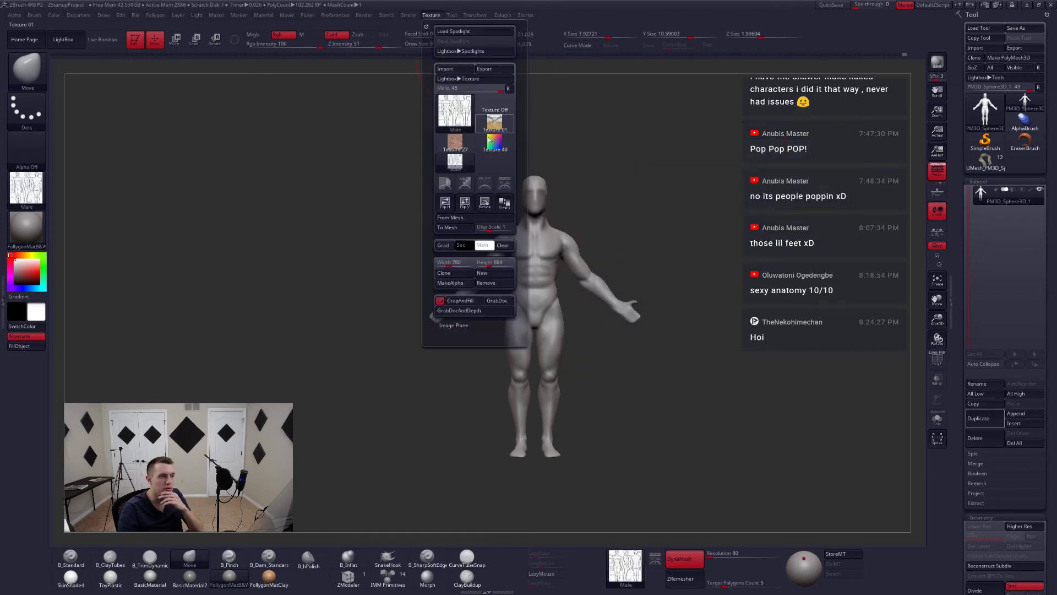
click(501, 185)
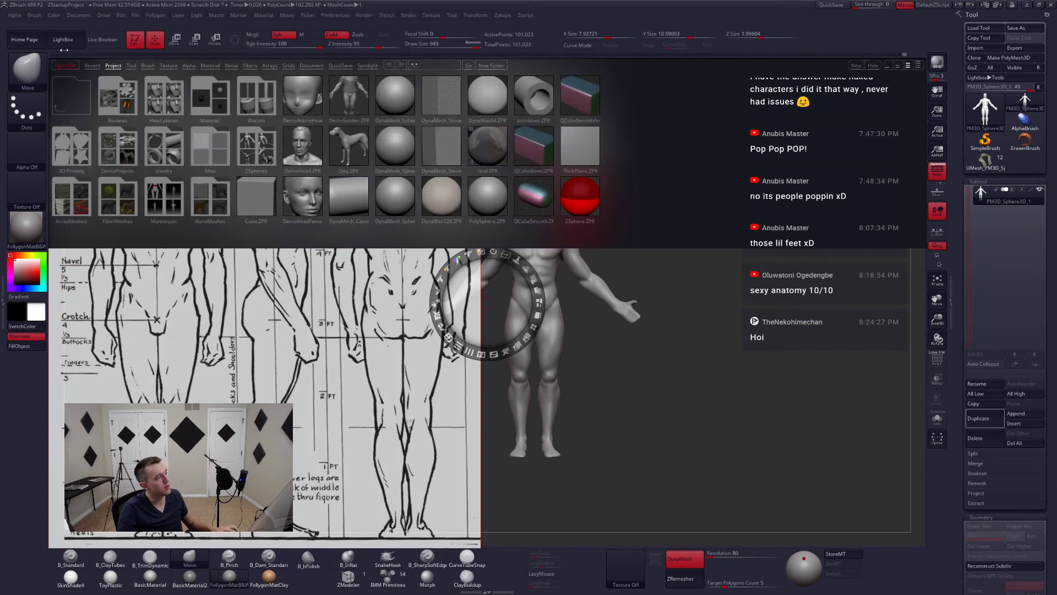
- Hide LightBox, then scale down the SpotLight proportion chart and centre it on the canvas over the model
click(67, 41)
key(ctrl+shift+f)
click(339, 344)
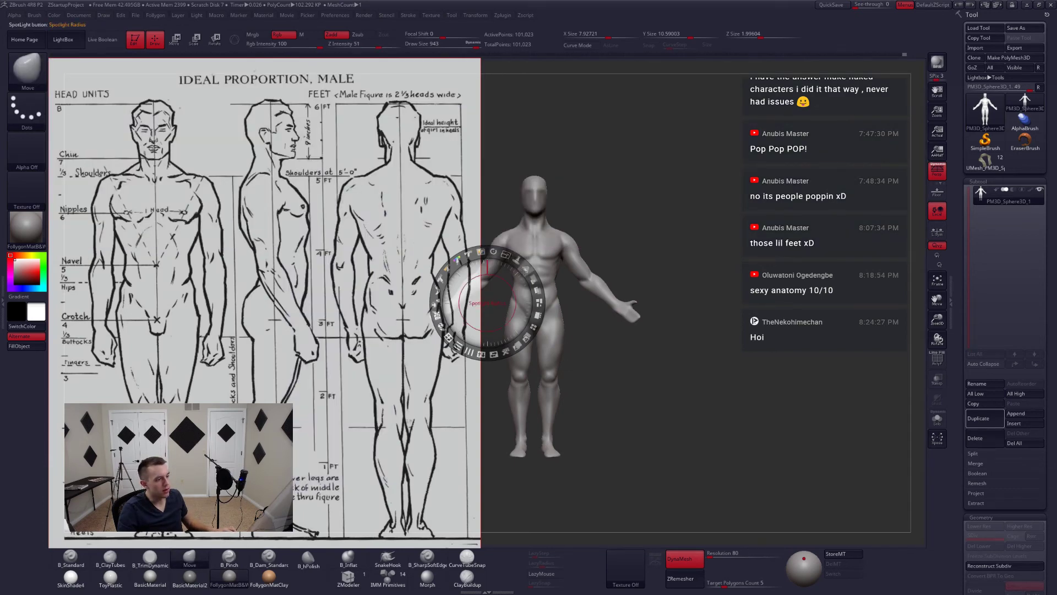
drag(534, 278, 493, 248)
drag(351, 275, 554, 287)
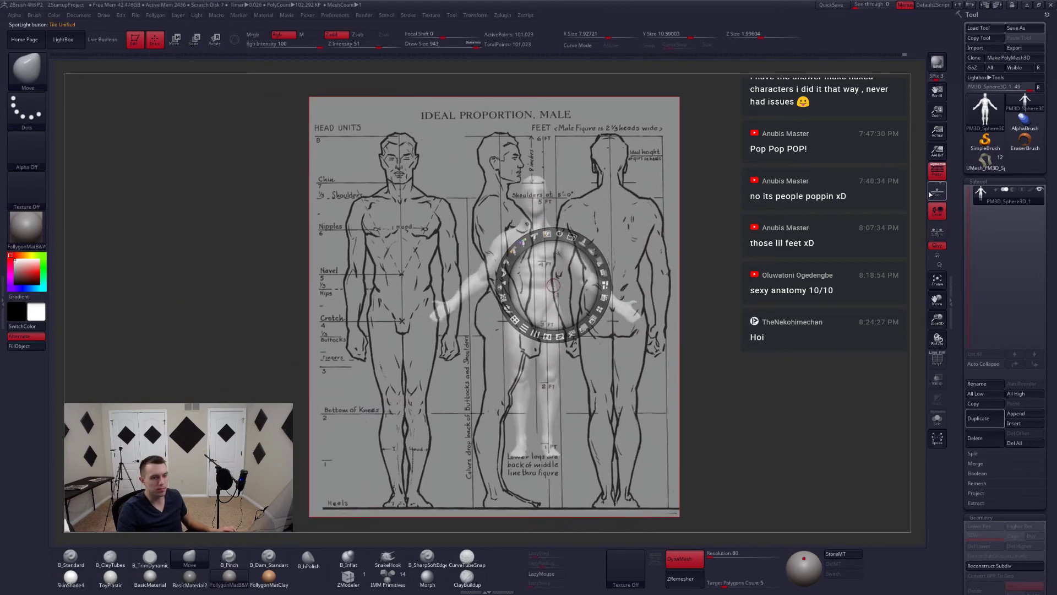
key(z)
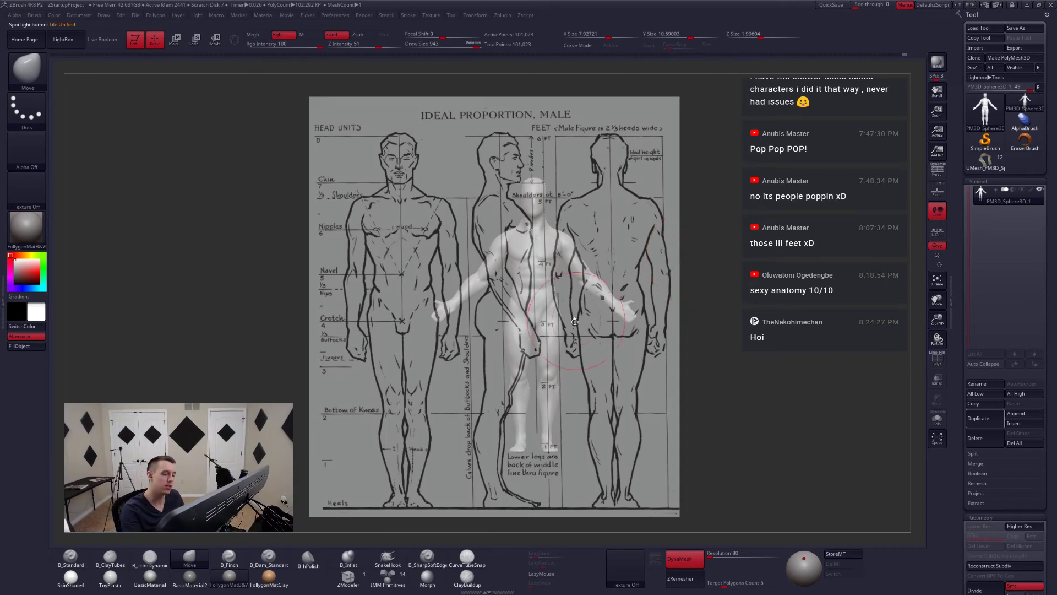
- Align the model with the chart's front-view figure and show the timeline with a keyframe for this view
alt+drag(574, 321, 497, 345)
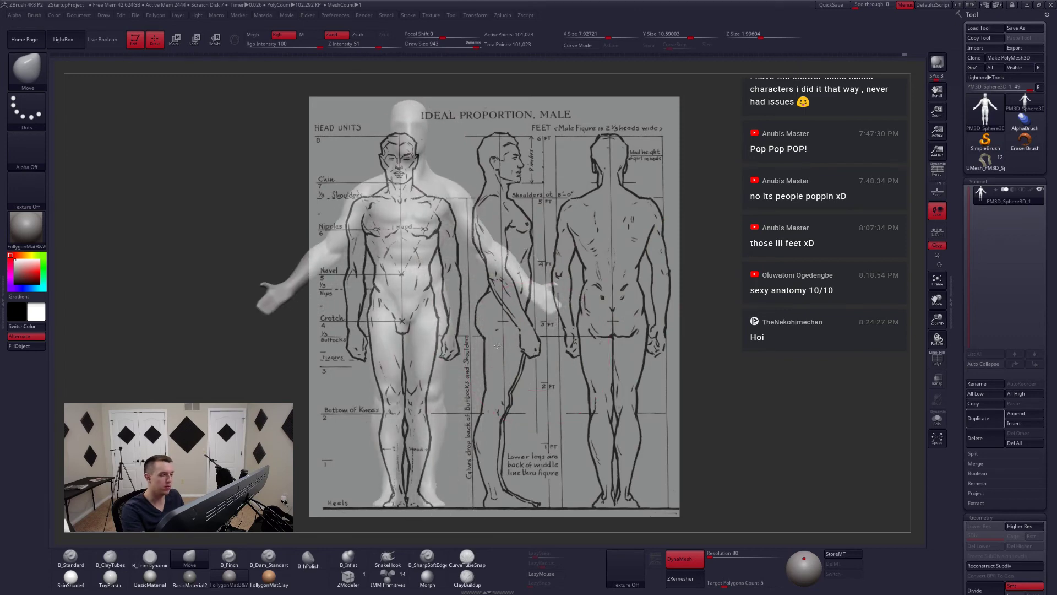
right_drag(497, 345, 494, 346)
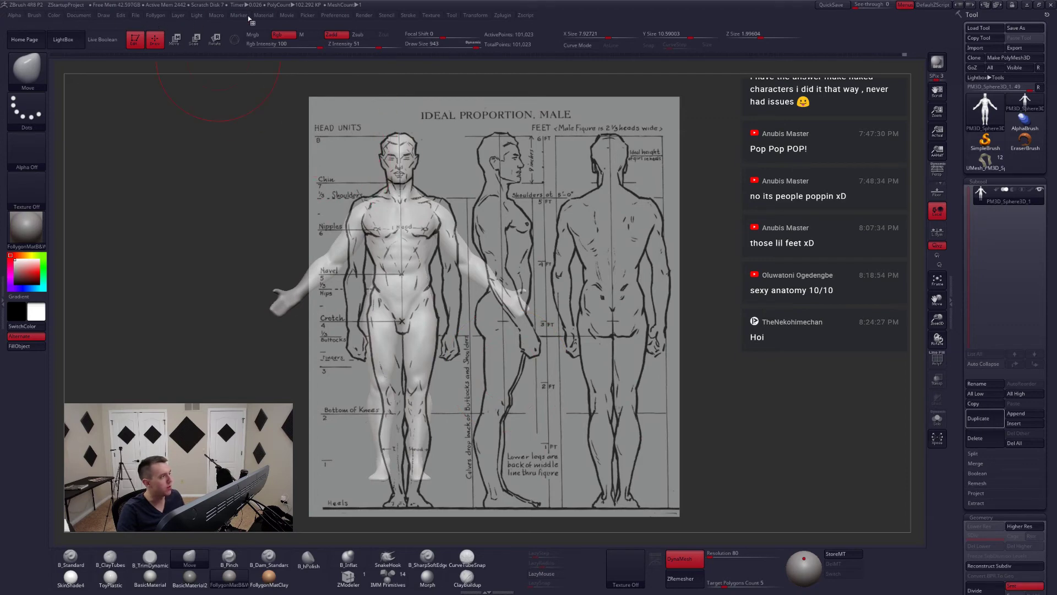
click(287, 16)
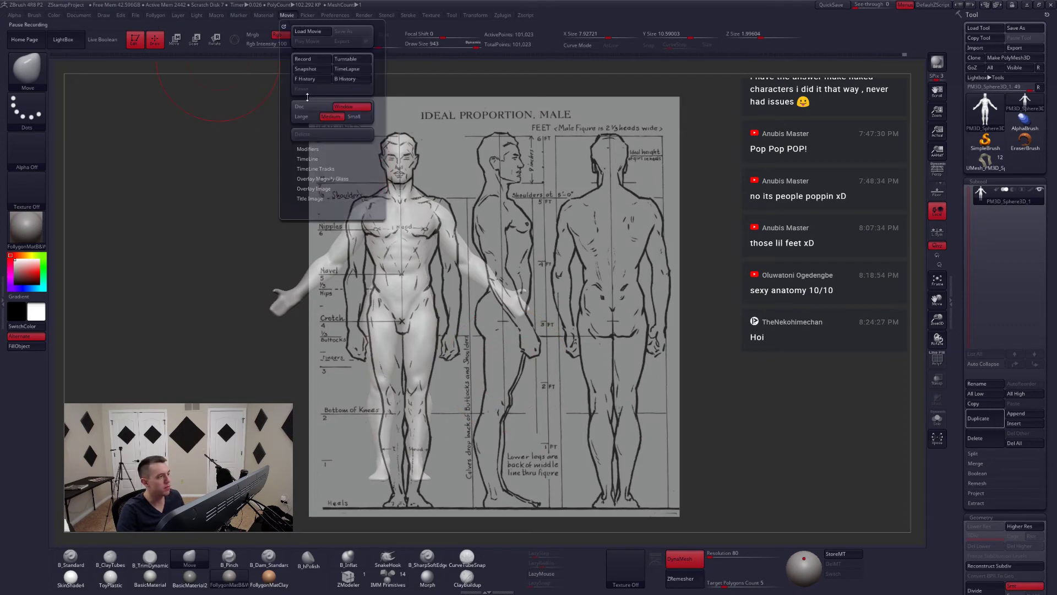
click(307, 159)
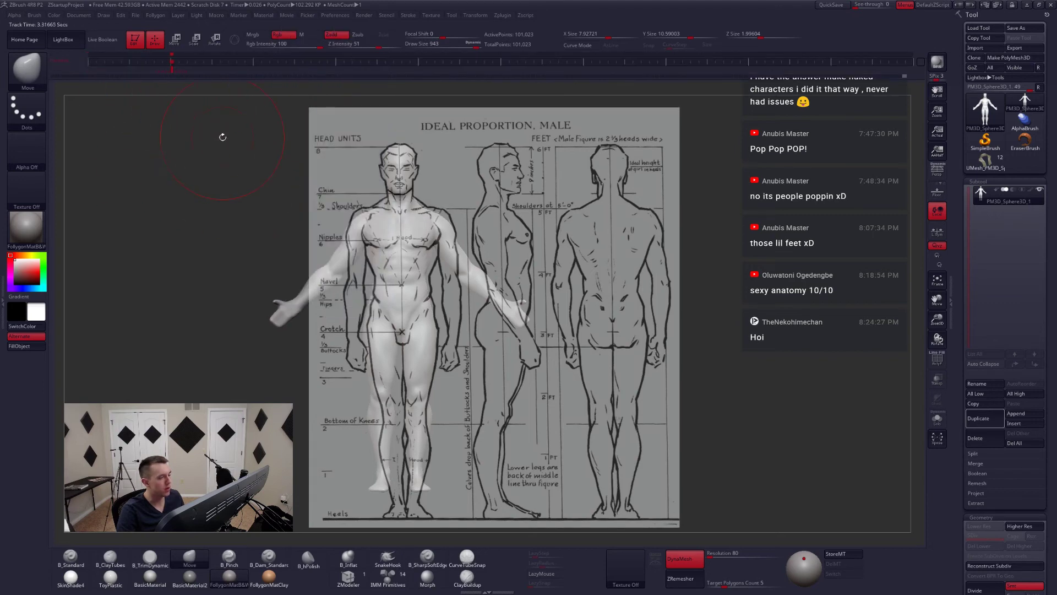
alt+drag(237, 149, 238, 148)
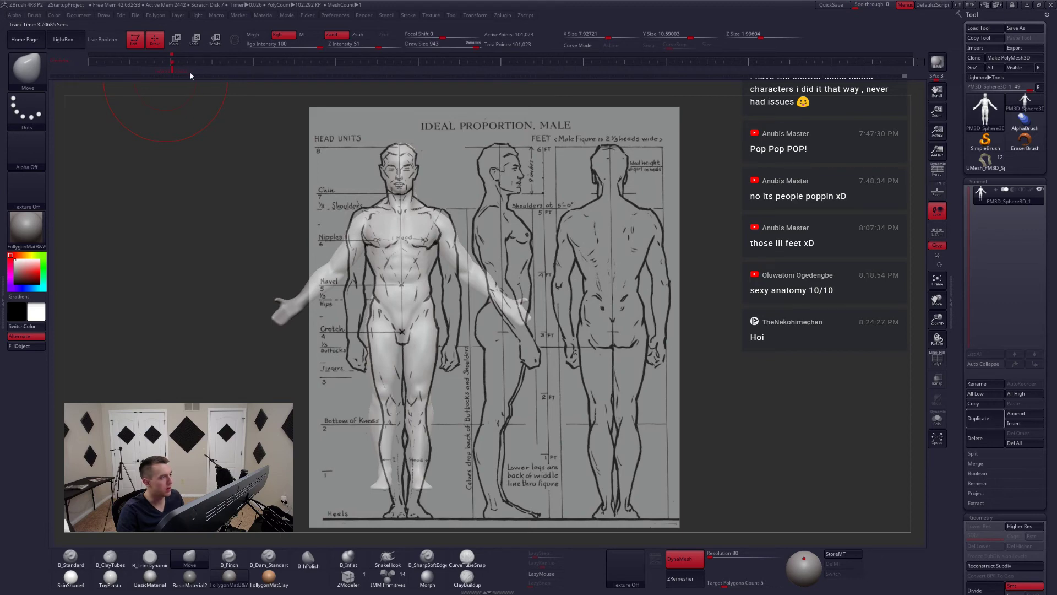
- Match the model to the chart's side and back figures with a timeline keyframe for each, and return to the front view
shift+drag(253, 164, 400, 186)
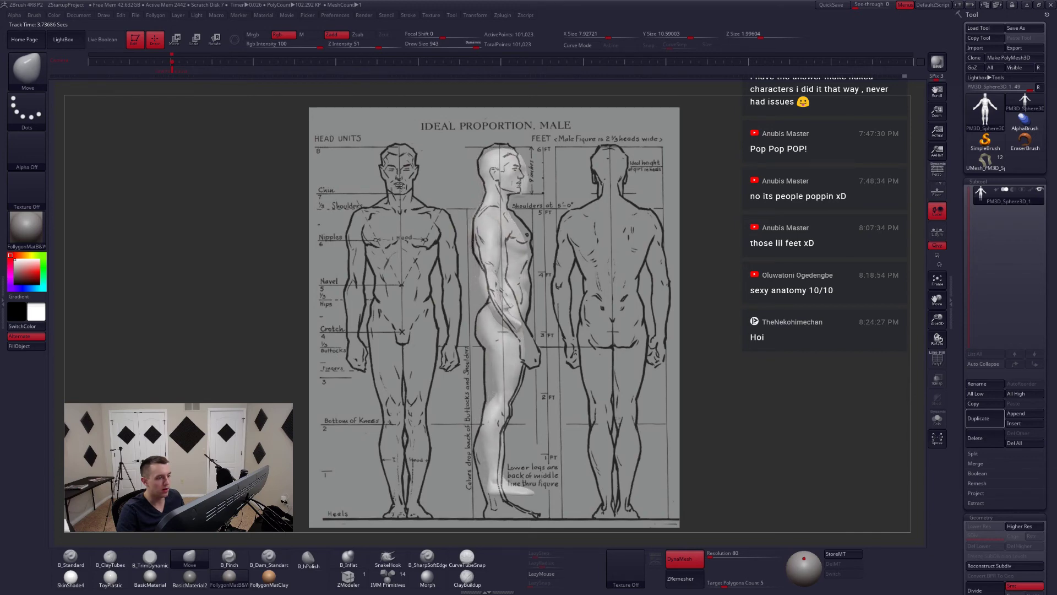
click(254, 61)
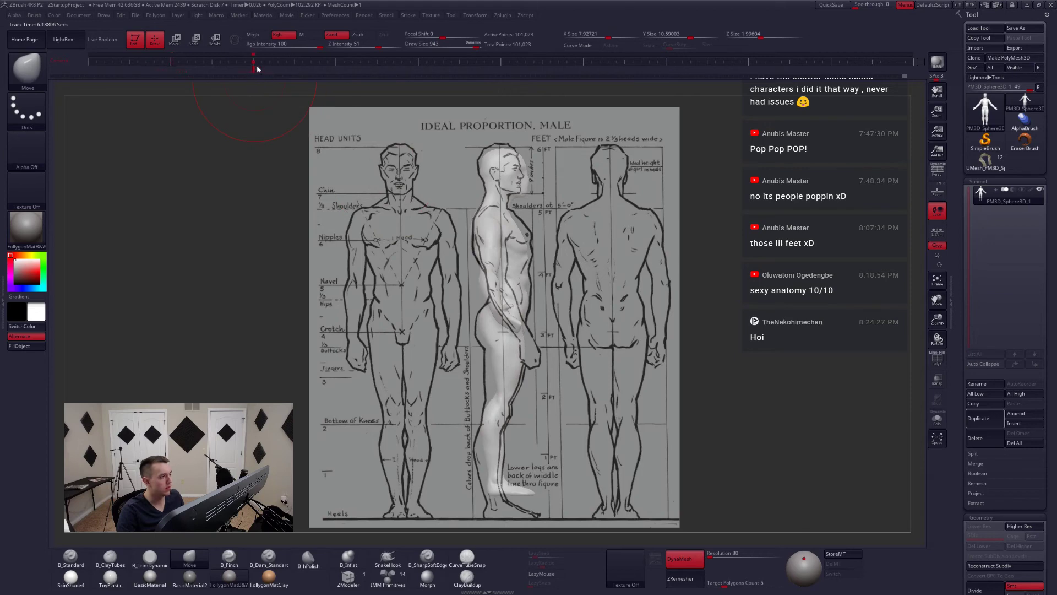
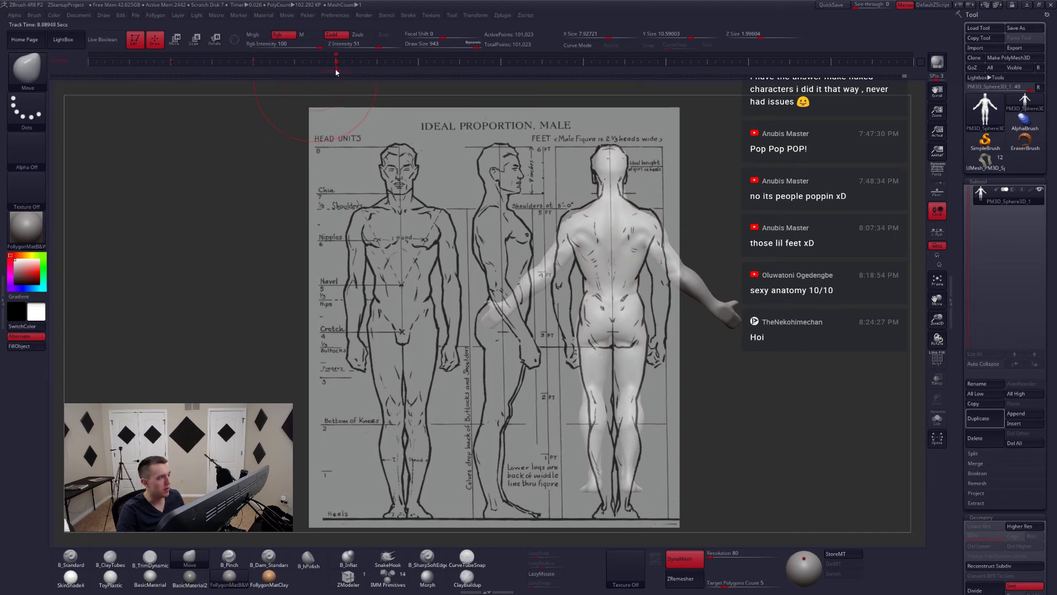
click(140, 61)
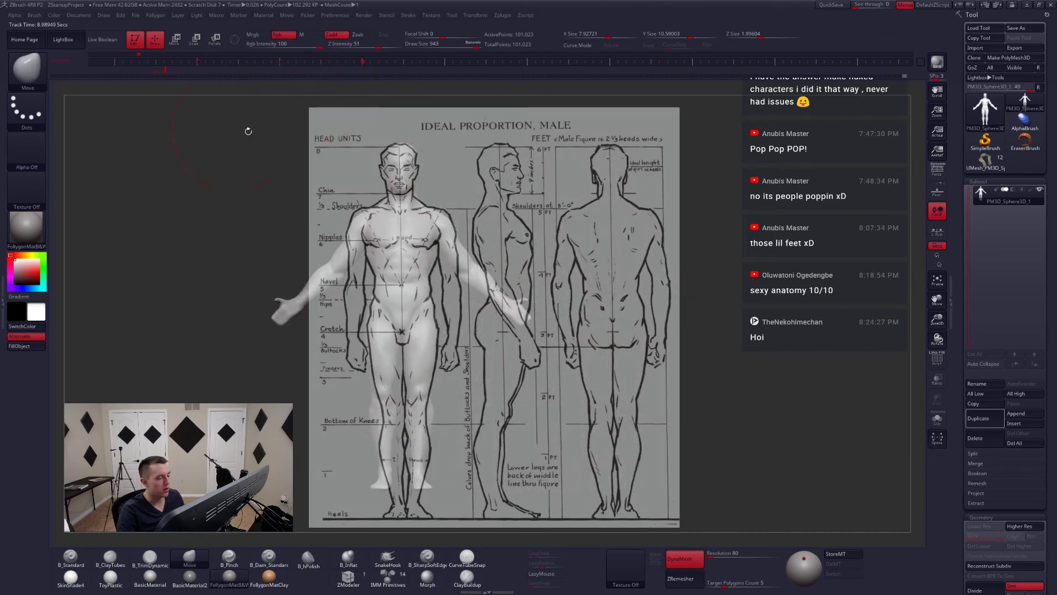
- Fade the SpotLight proportion chart so the model stands out against it, and leave SpotLight editing
key(shift+z)
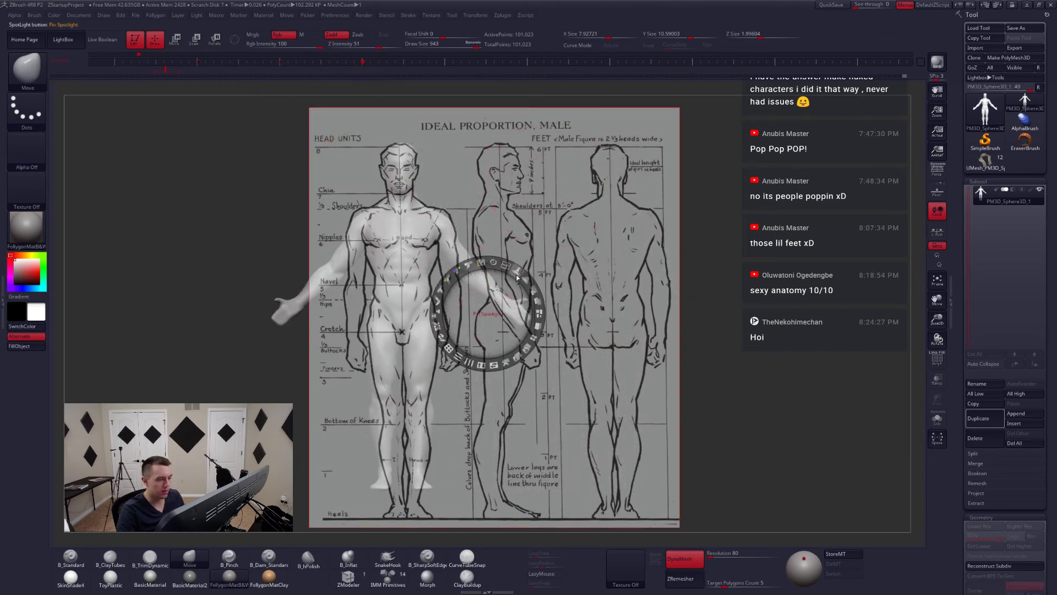
drag(532, 290, 519, 261)
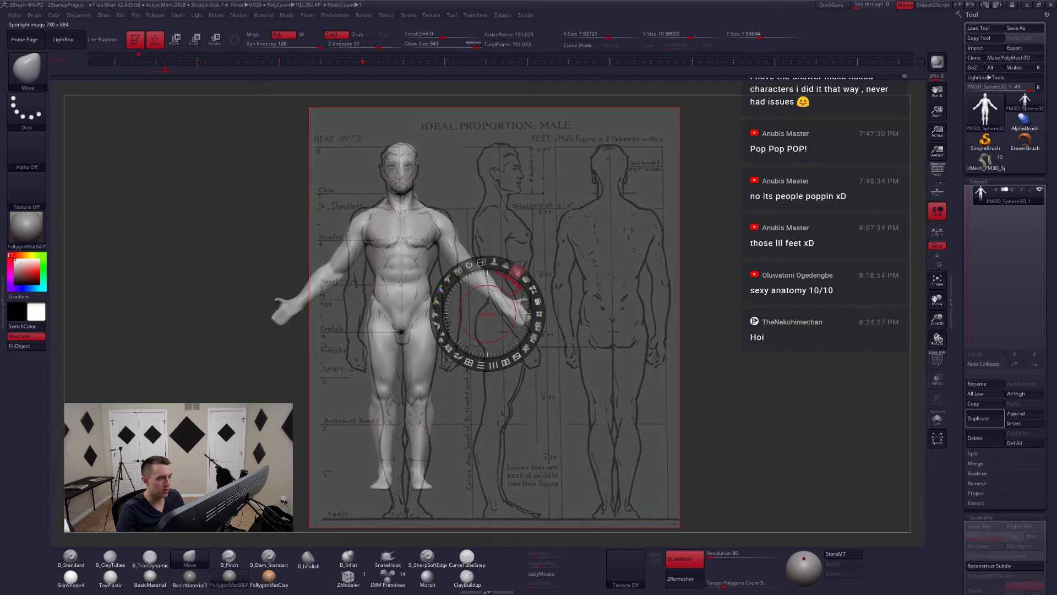
key(z)
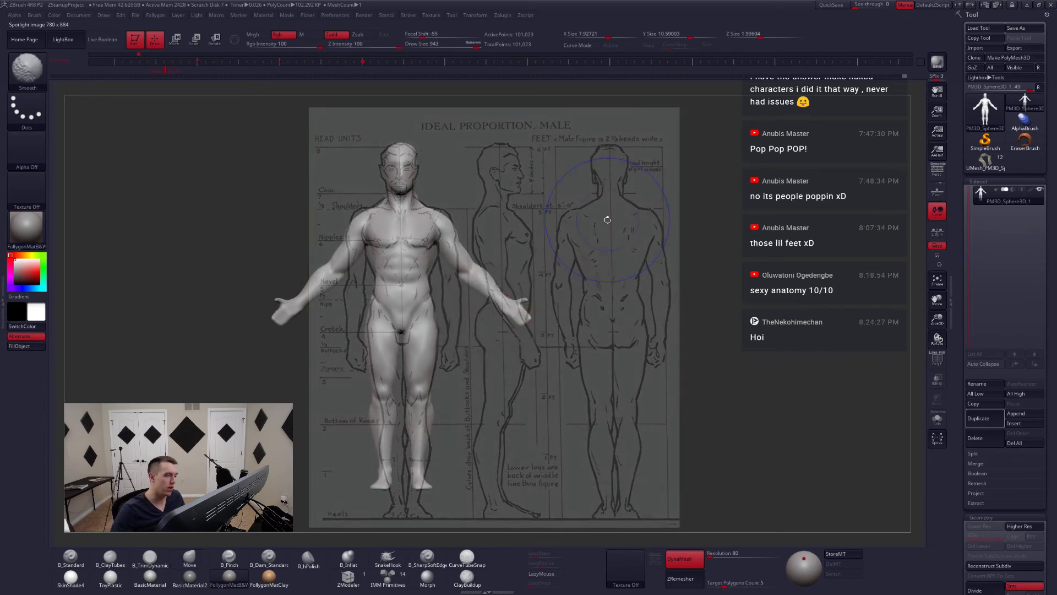
key(shift+f)
key(shift+f)
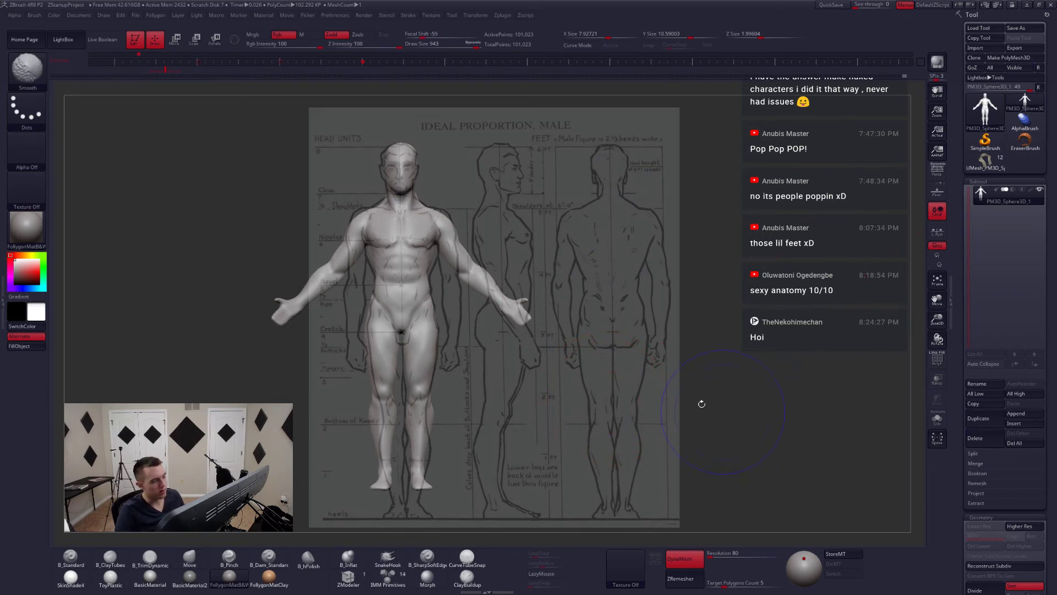
- Hide the SpotLight chart and duplicate the body subtool
key(shift+z)
alt+right_drag(379, 278, 528, 226)
key(shift+f)
key(shift+f)
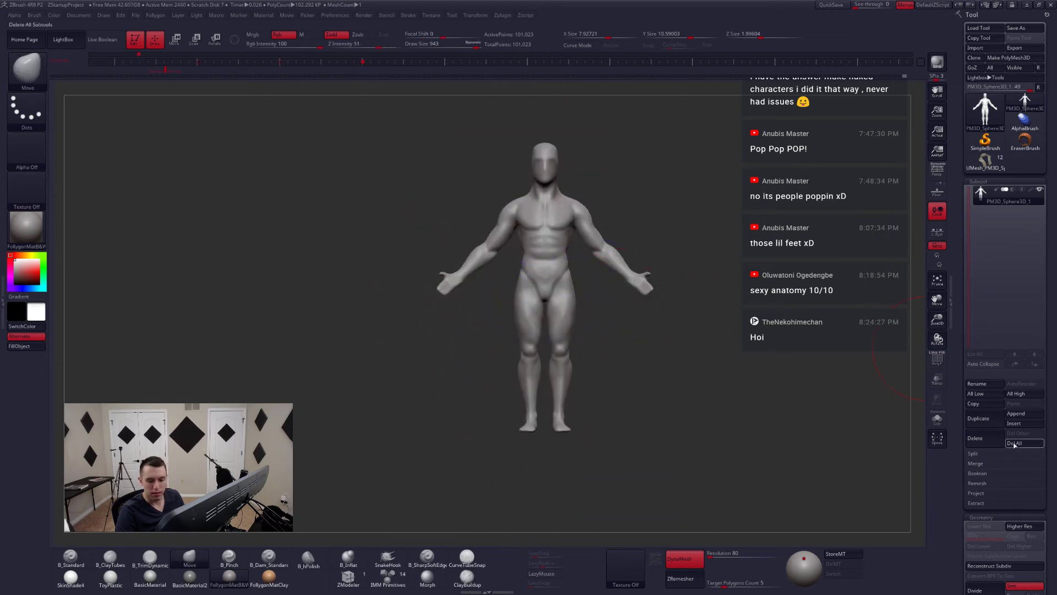
click(994, 421)
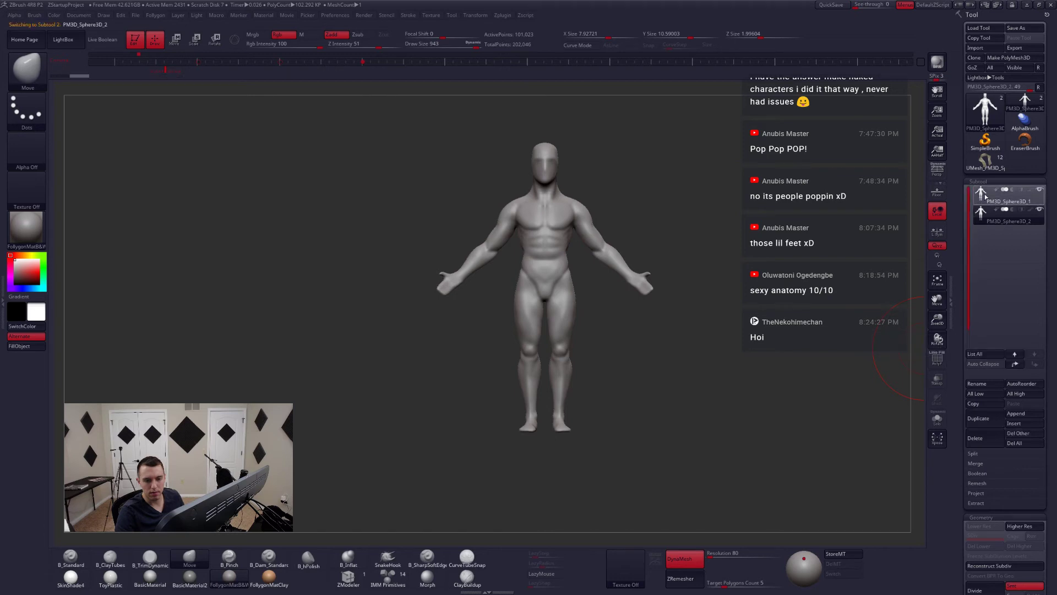
- ZRemesh the selected body subtool and activate Dynamic Subdiv on it, accepting automatic activation until the next restart
click(681, 578)
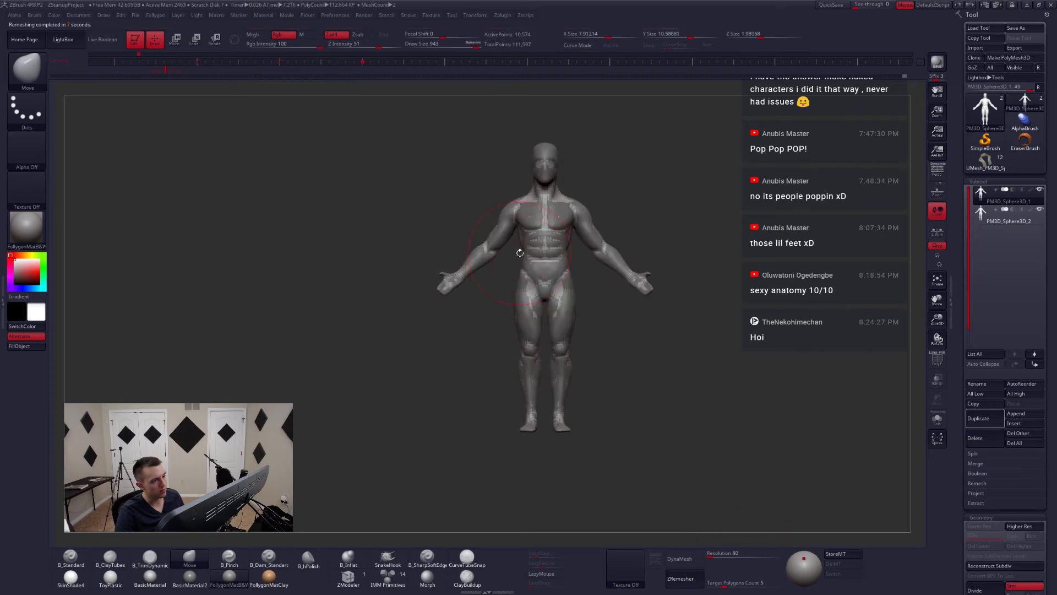
drag(520, 253, 568, 265)
mouse_move(569, 265)
right_down()
mouse_move(605, 265)
mouse_move(550, 264)
right_up()
key(d)
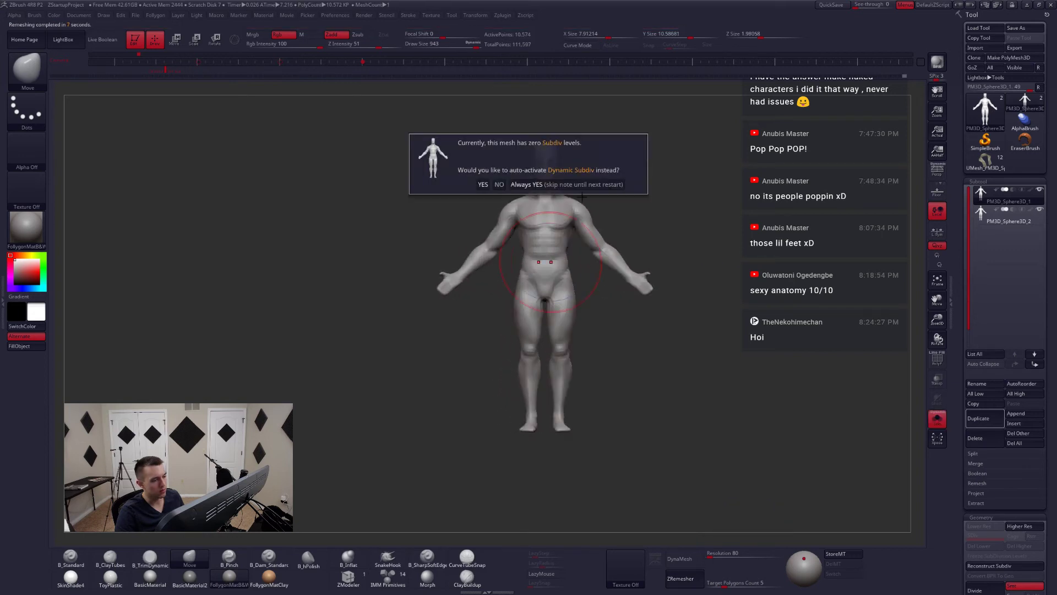
click(579, 189)
ctrl+right_drag(579, 189, 570, 229)
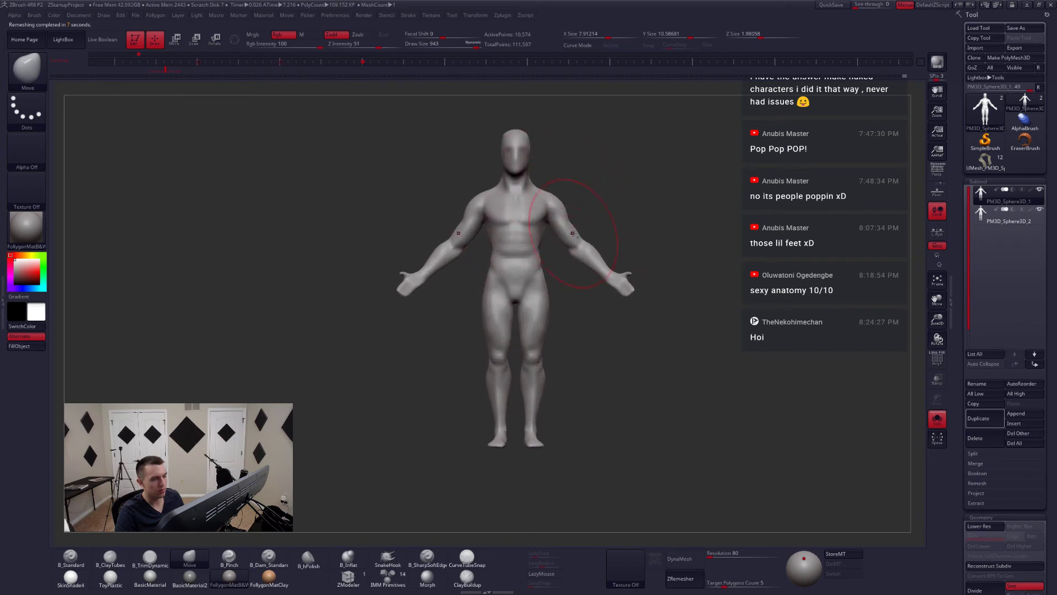
- Delete the old high-resolution body subtool and keep the remeshed one
click(985, 214)
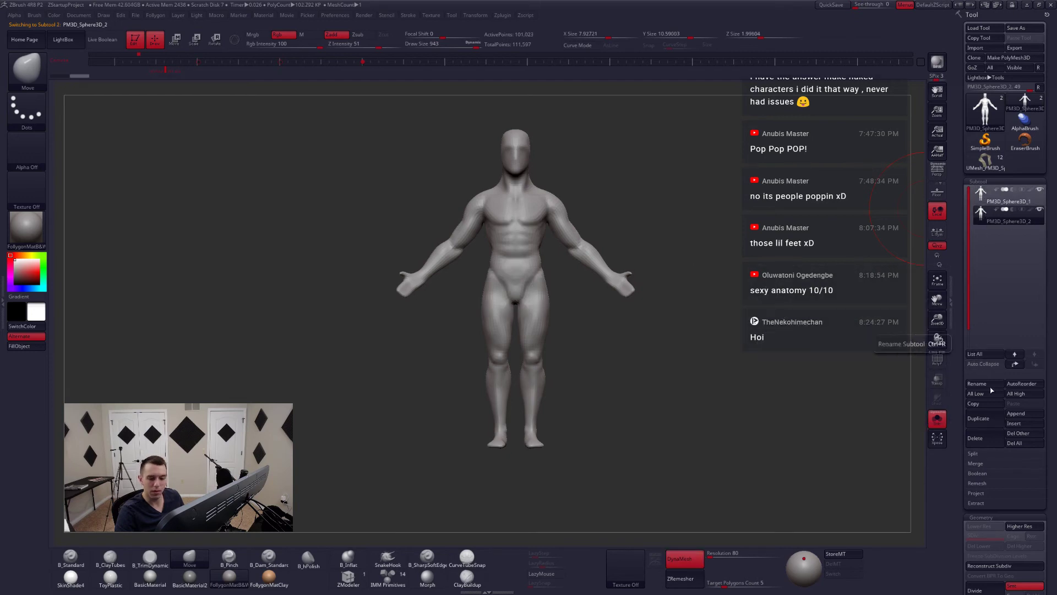
click(986, 439)
click(910, 453)
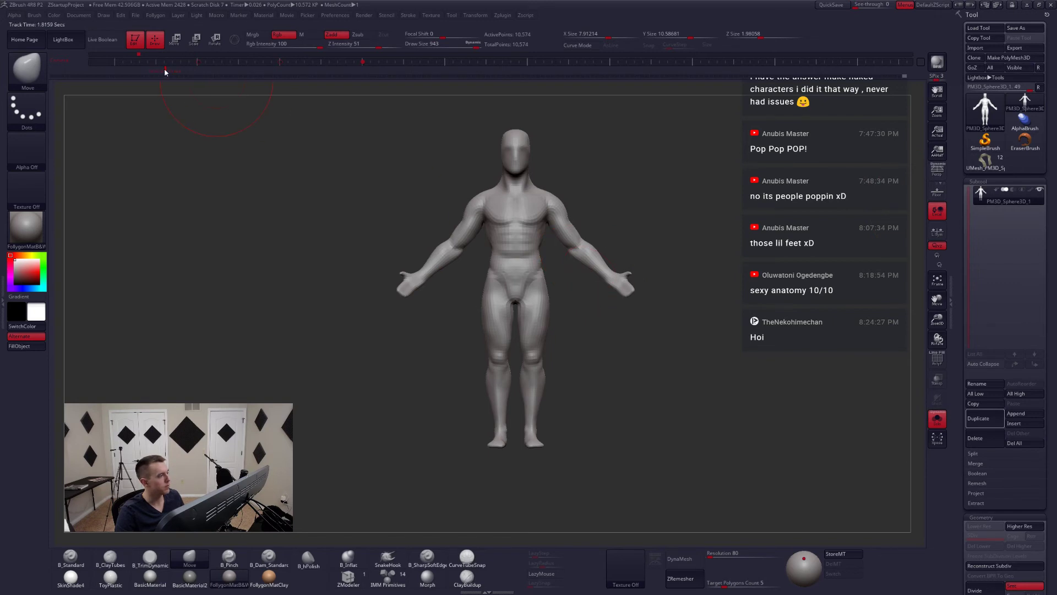
- Return to the timeline's front-view keyframe and compare the remeshed body with the SpotLight proportion chart, hiding the chart again
drag(166, 76, 180, 77)
key(shift+z)
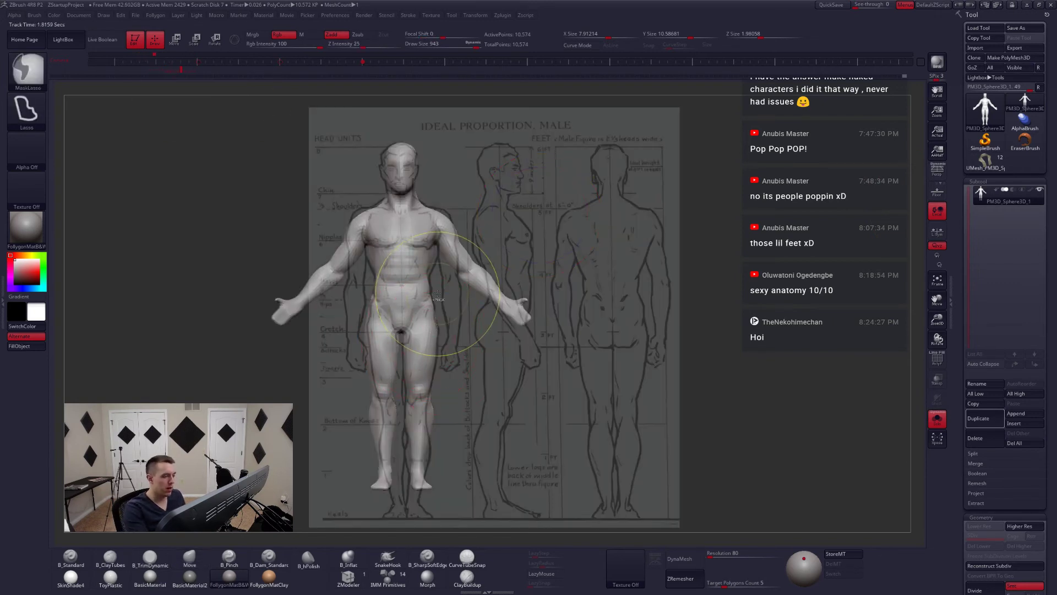
key(shift+z)
key(shift+z)
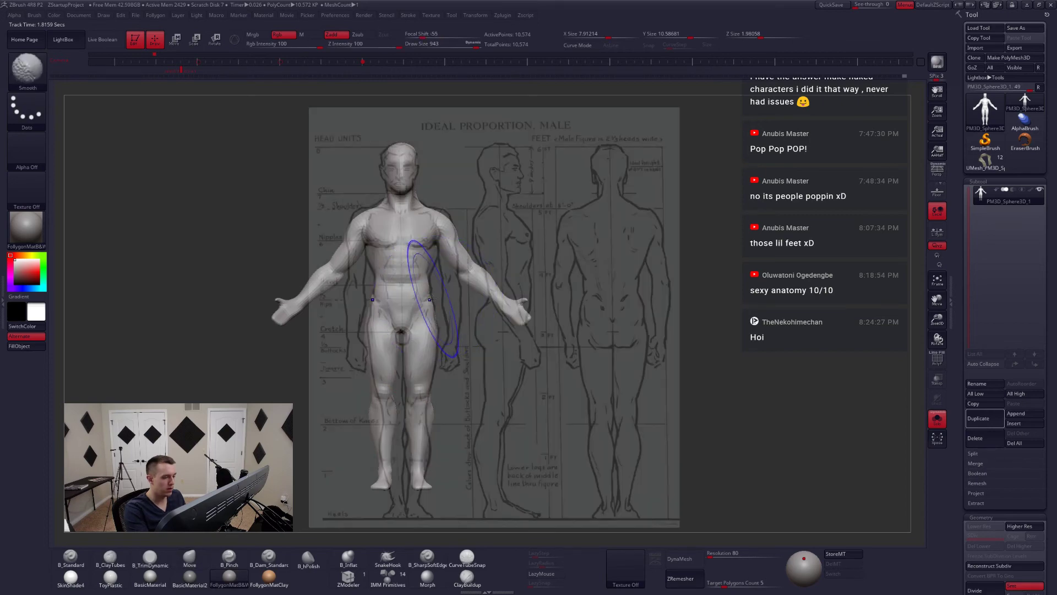
key(ctrl)
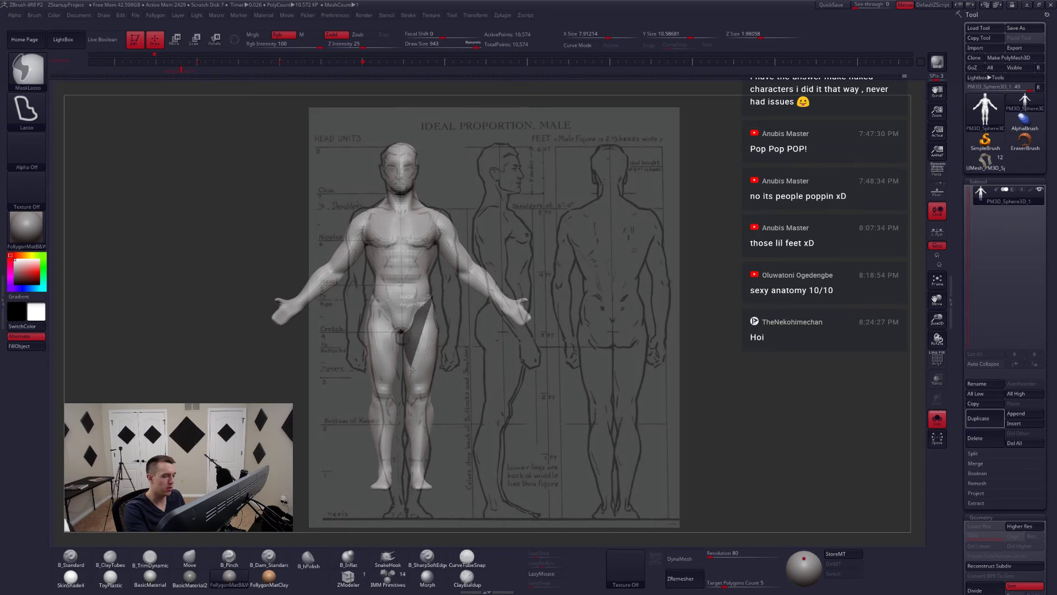
key(shift+z)
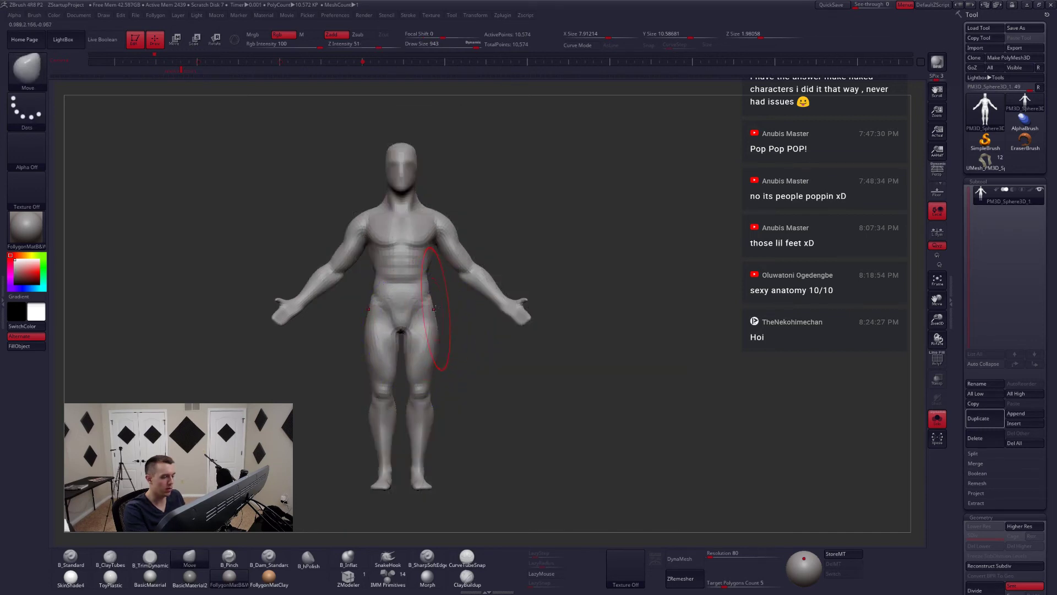
- Mask everything except the legs and lengthen them downward with Transpose, checking the result against the proportion chart
mouse_move(437, 310)
ctrl+mouse_down()
mouse_move(333, 313)
mouse_move(463, 503)
ctrl+mouse_up()
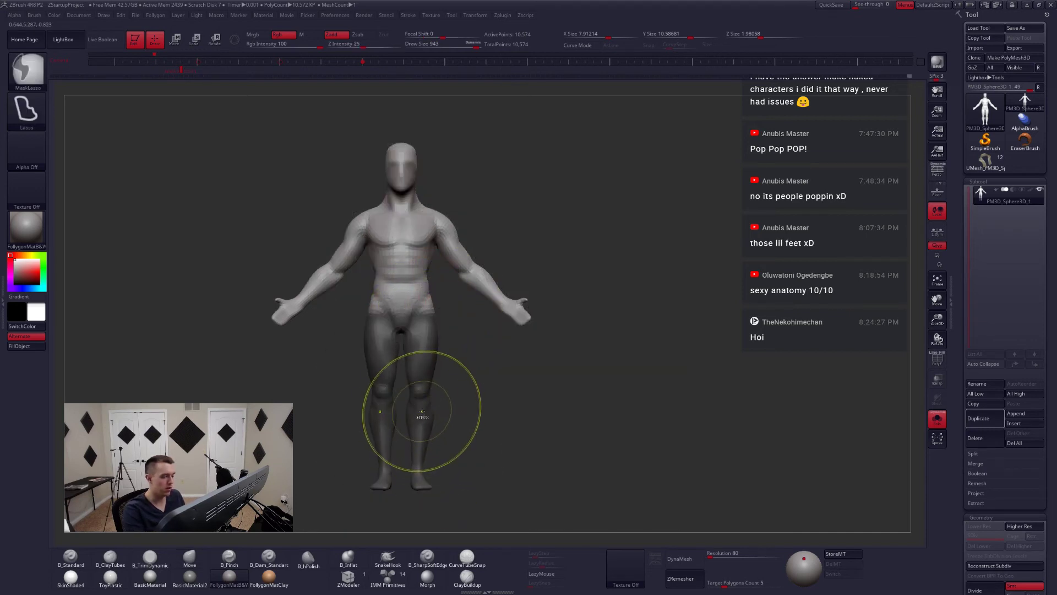
key(ctrl+i)
key(w)
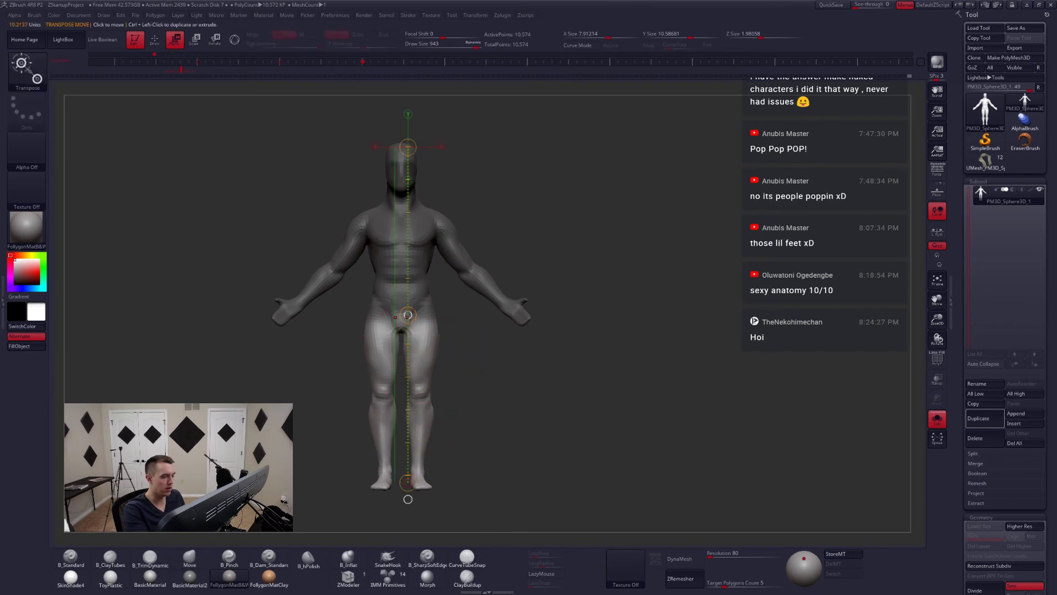
mouse_move(423, 317)
shift+mouse_down()
mouse_move(423, 363)
mouse_move(423, 350)
shift+mouse_up()
key(shift+z)
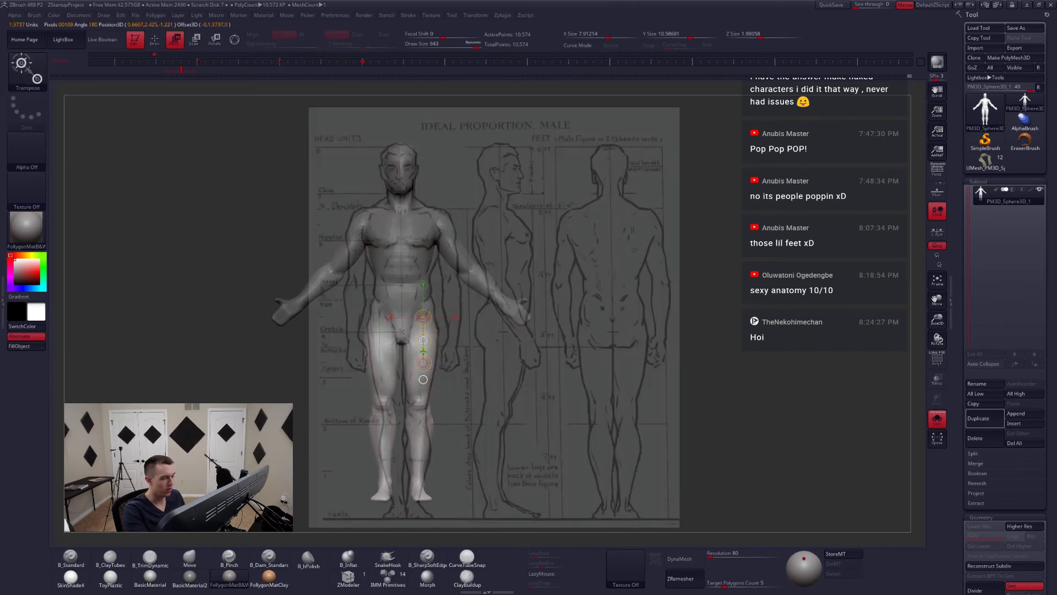
key(q)
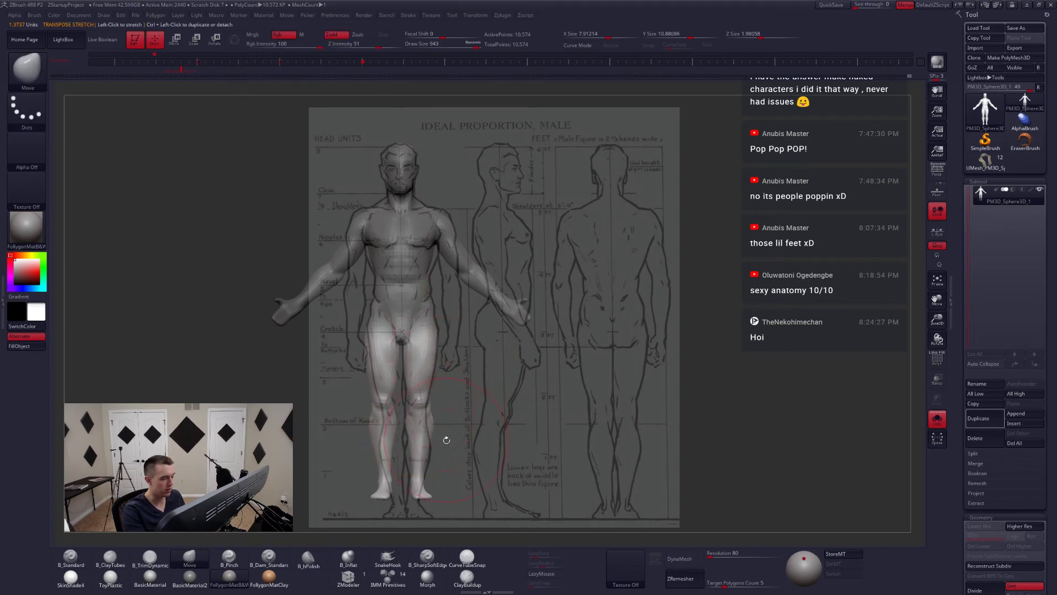
- Mask the thighs down to the knees with a softened edge and stretch the lower legs toward the chart's heel line
mouse_move(431, 408)
ctrl+mouse_down()
mouse_move(363, 292)
mouse_move(484, 380)
ctrl+mouse_up()
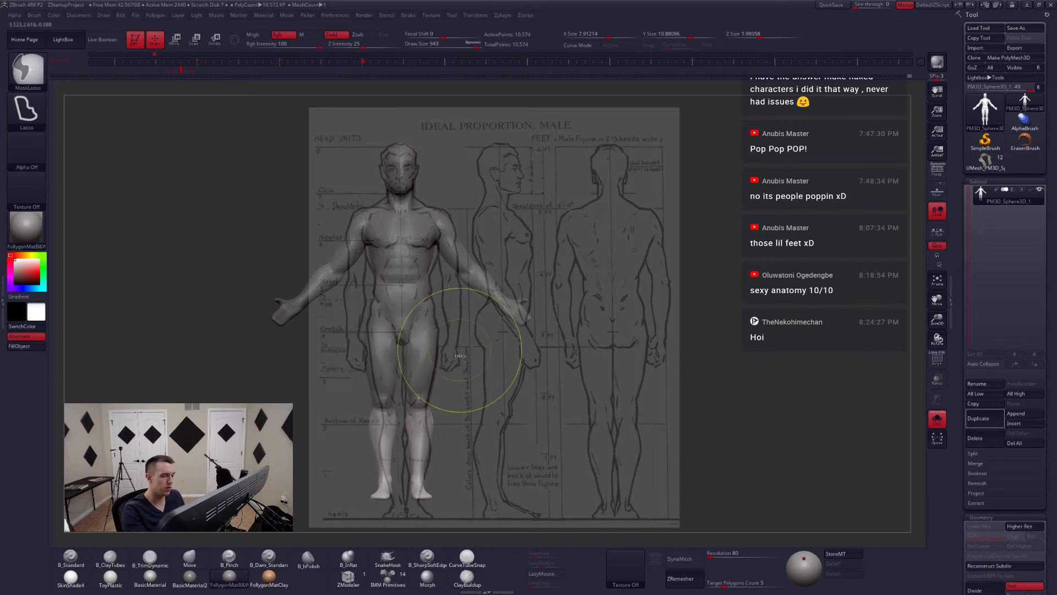
ctrl+click(437, 398)
ctrl+click(441, 395)
key(w)
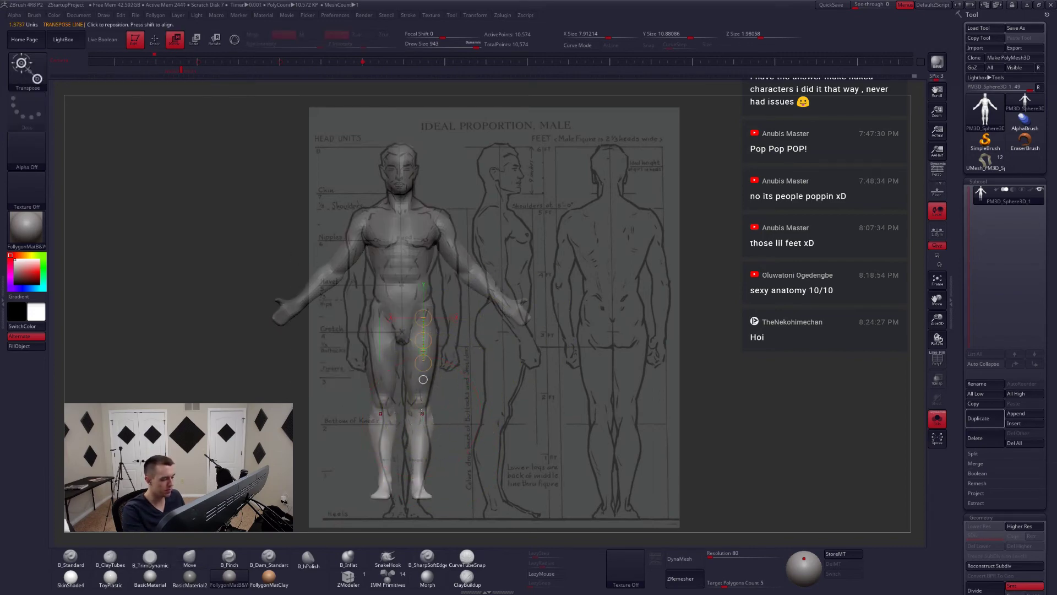
drag(420, 409, 420, 500)
key(q)
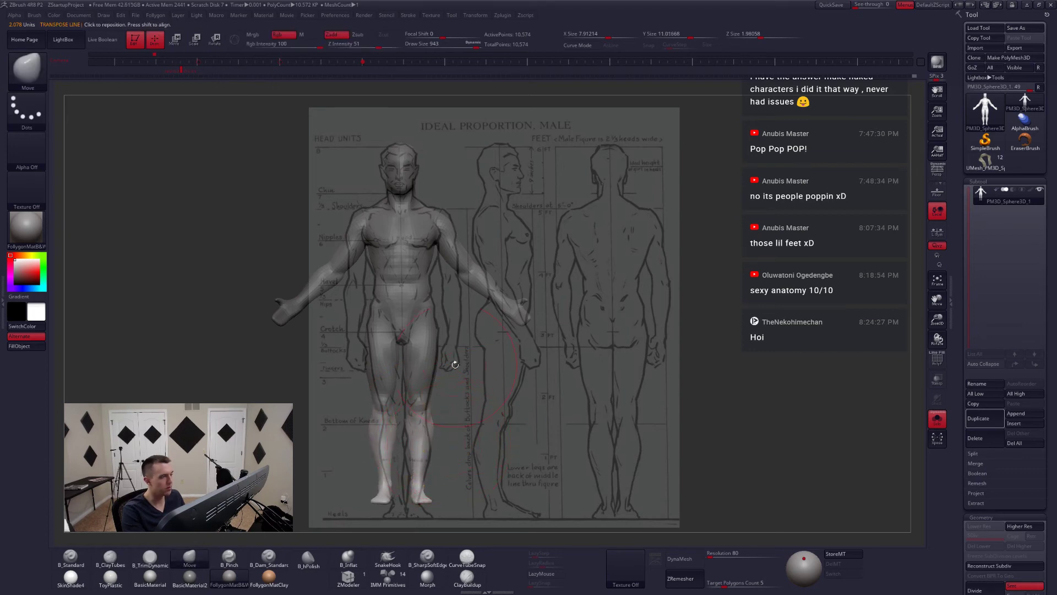
- Switch to the side-view keyframe, clear the mask and set the Move brush's draw size to 1000
drag(212, 68, 279, 74)
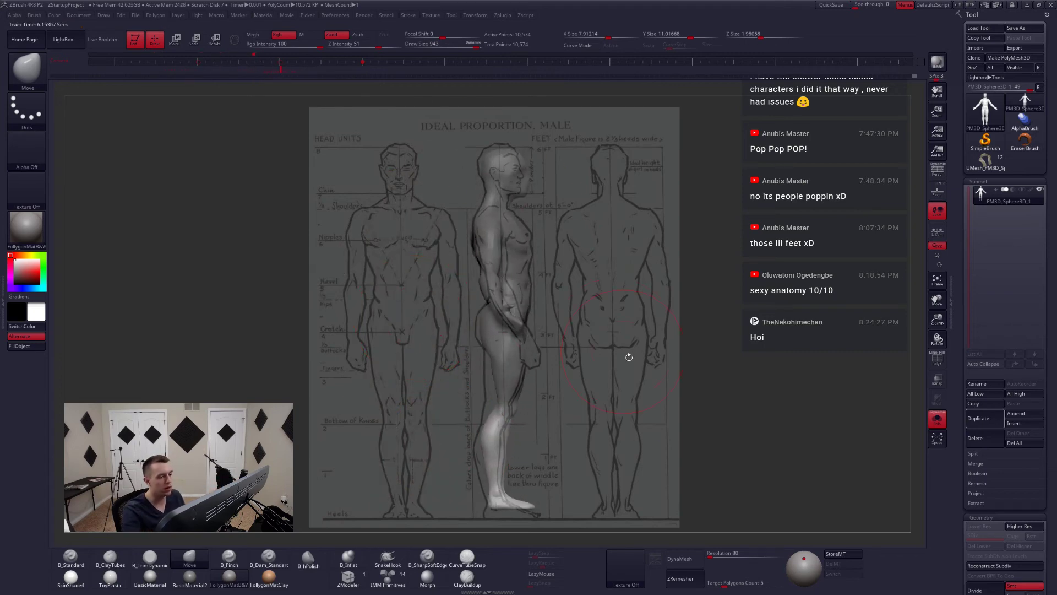
key(shift+z)
key(shift+z)
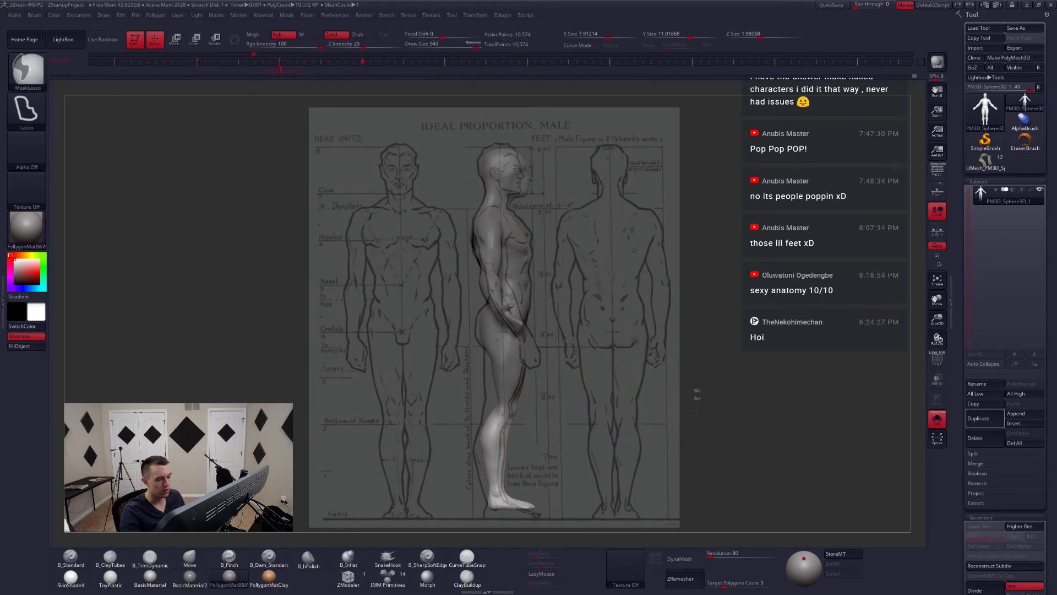
ctrl+drag(696, 410, 683, 408)
key(space)
click(511, 397)
mouse_move(542, 399)
alt+mouse_down()
mouse_move(530, 402)
mouse_move(542, 399)
alt+mouse_up()
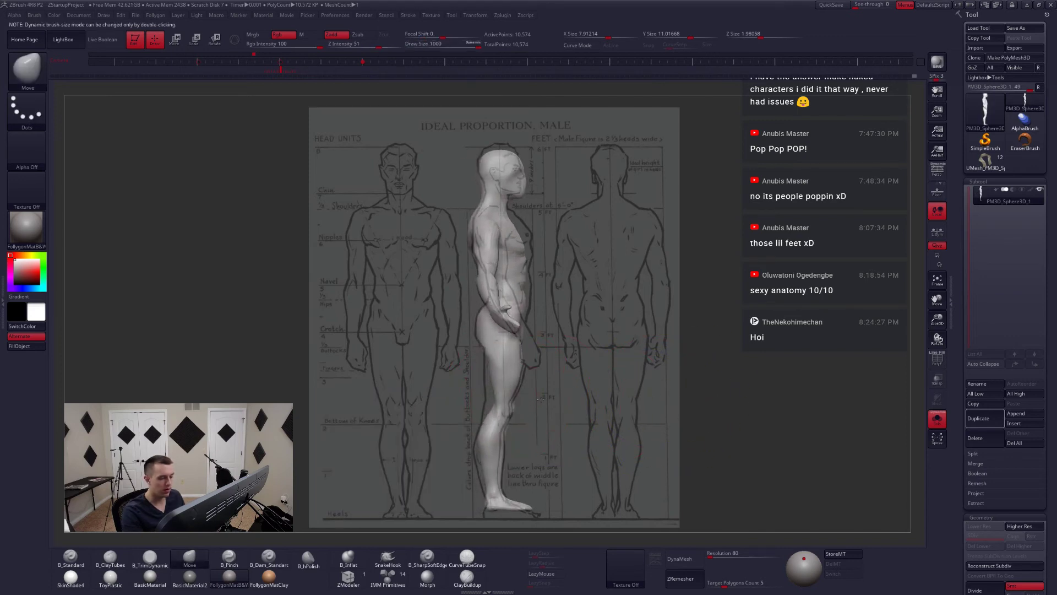
click(280, 67)
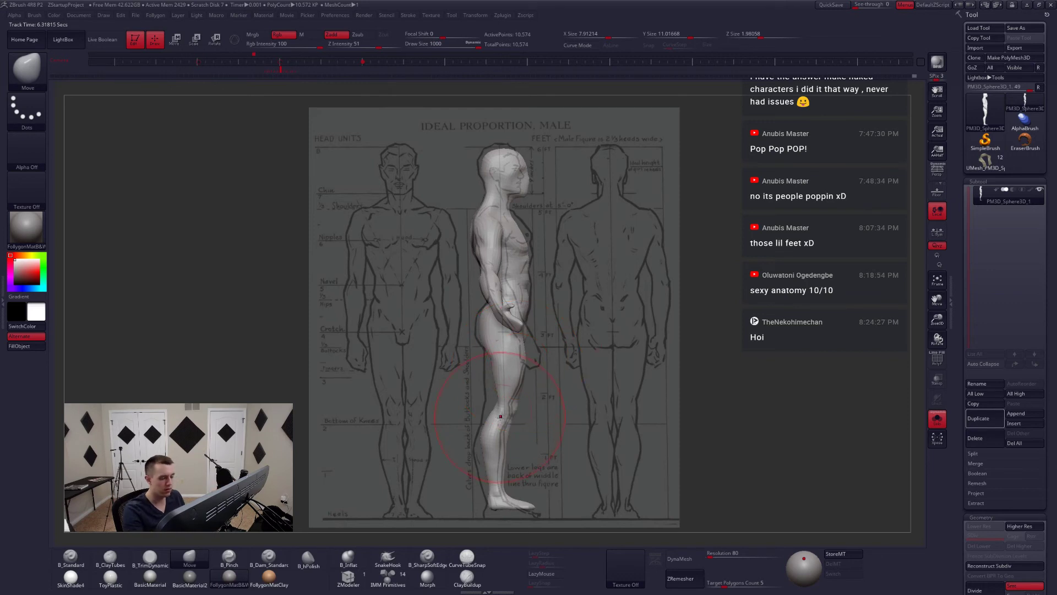
- Reshape the buttock and chest with the Move brush to follow the chart's side profile
key(shift+z)
key(shift+z)
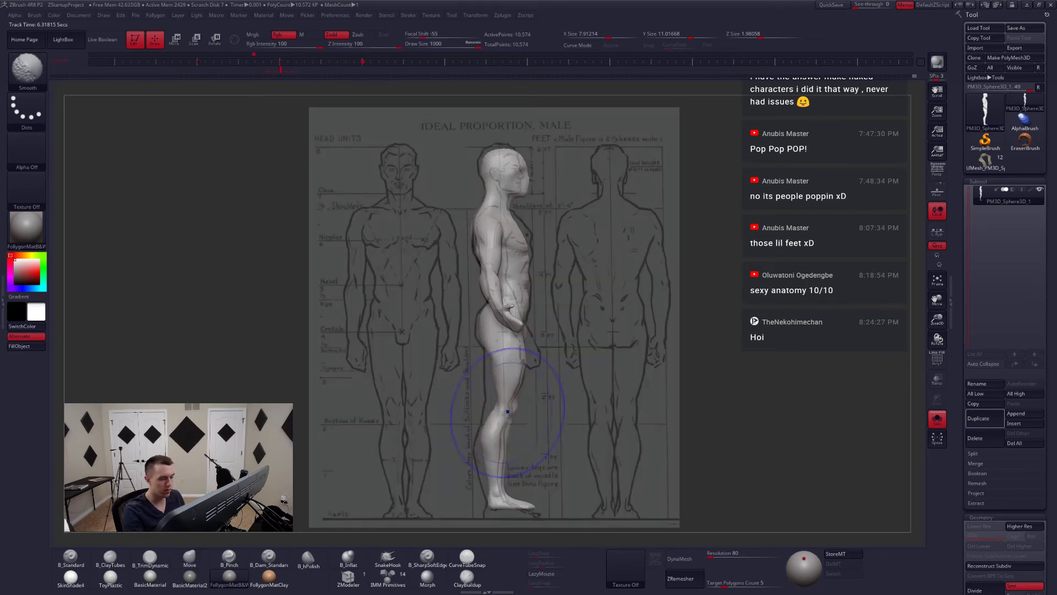
drag(481, 333, 477, 335)
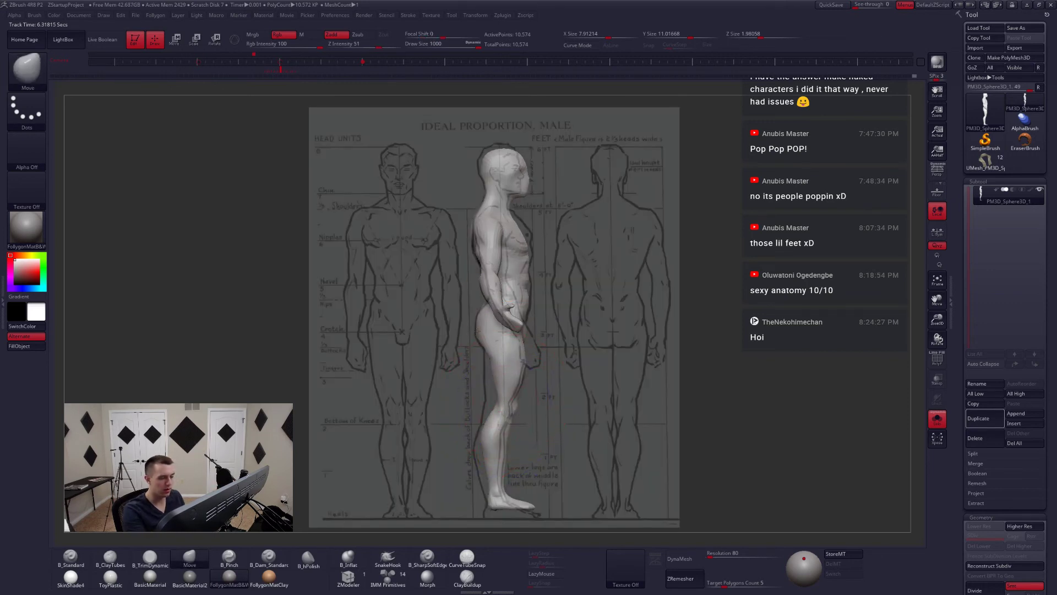
key(space)
drag(525, 236, 530, 236)
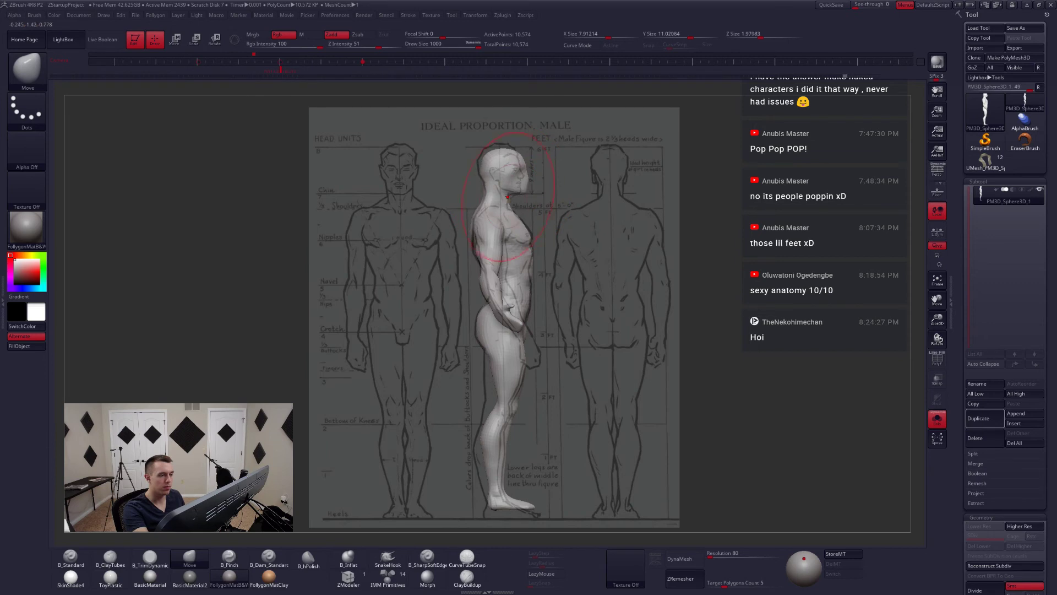
- Isolate the head with a mask, reshape its side profile with the Move brush to fit the chart, and clear the mask
key(space)
key(ctrl)
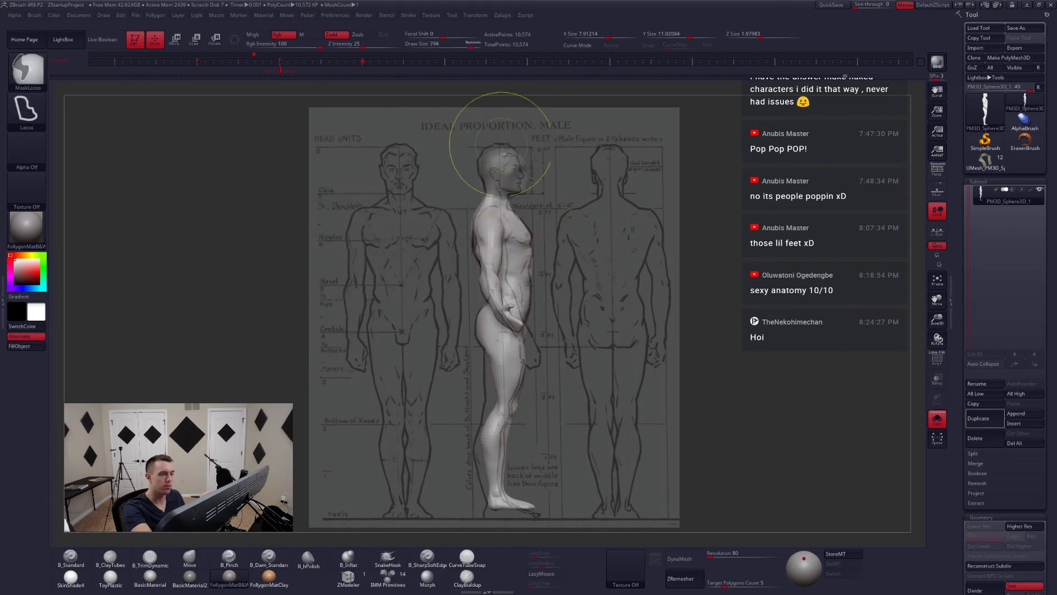
key(space)
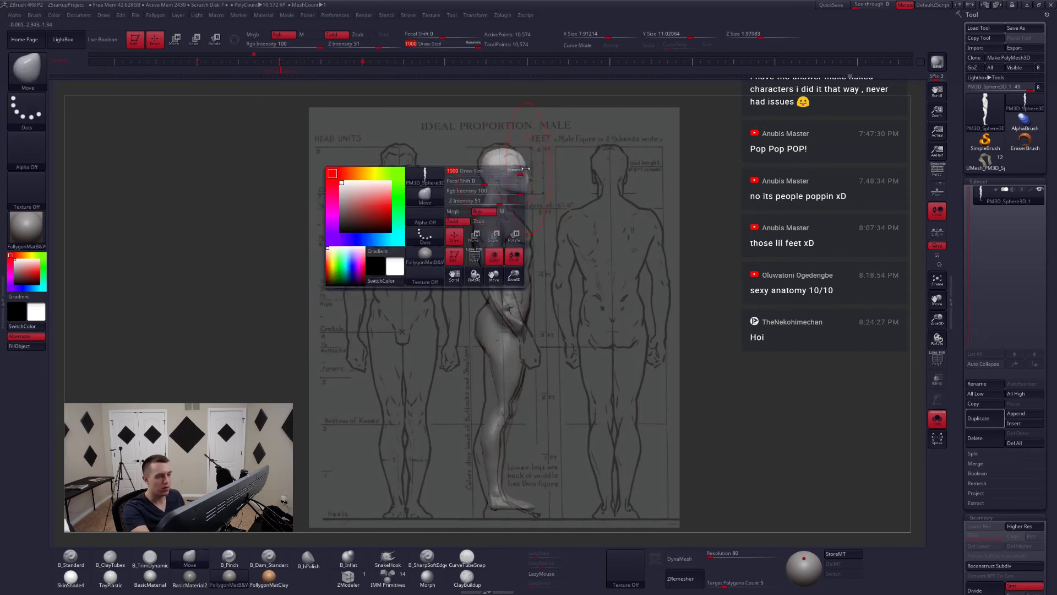
key(space)
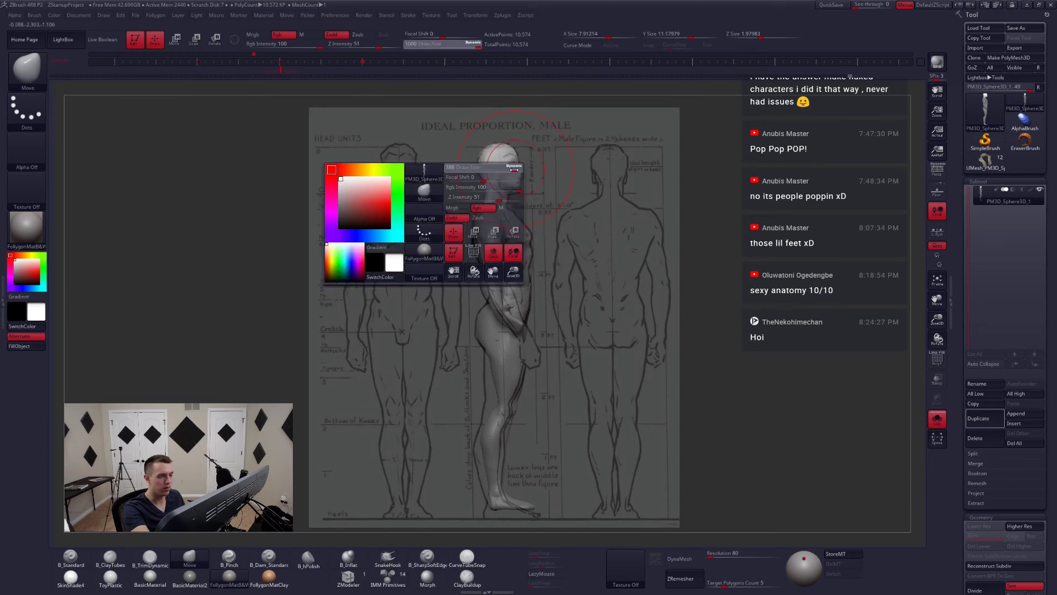
drag(506, 171, 507, 172)
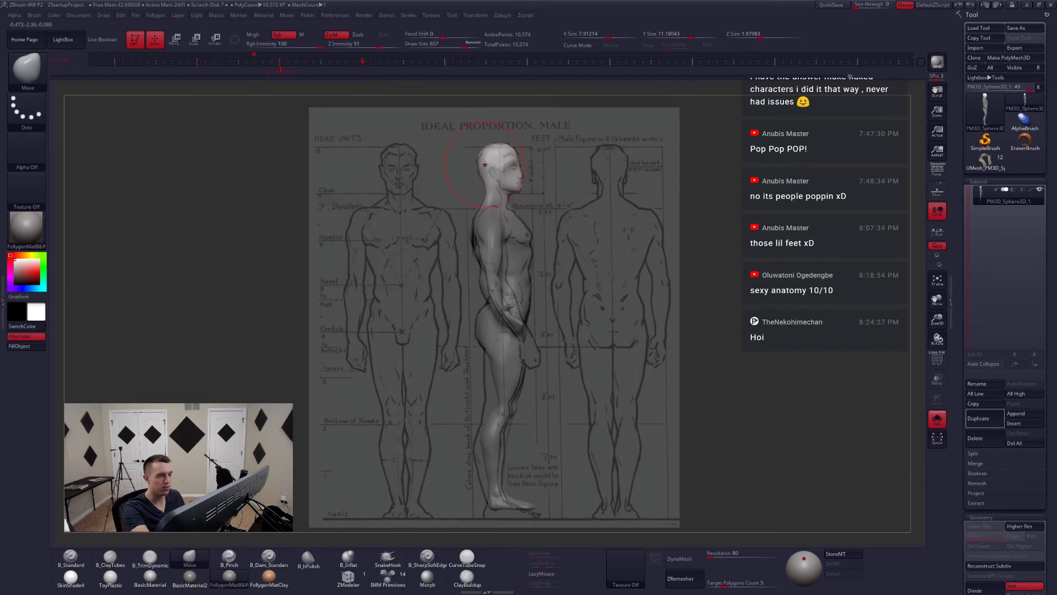
ctrl+drag(541, 348, 509, 424)
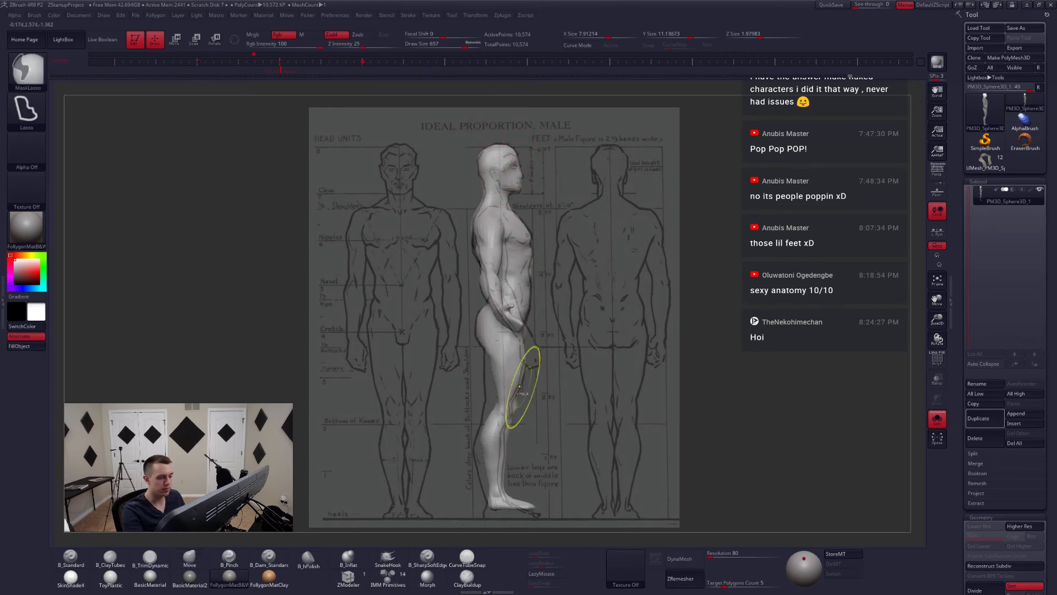
- Adjust the side profile around the thigh and knee with the Move brush at draw size 1000, using a softened leg mask
key(space)
drag(503, 387, 525, 387)
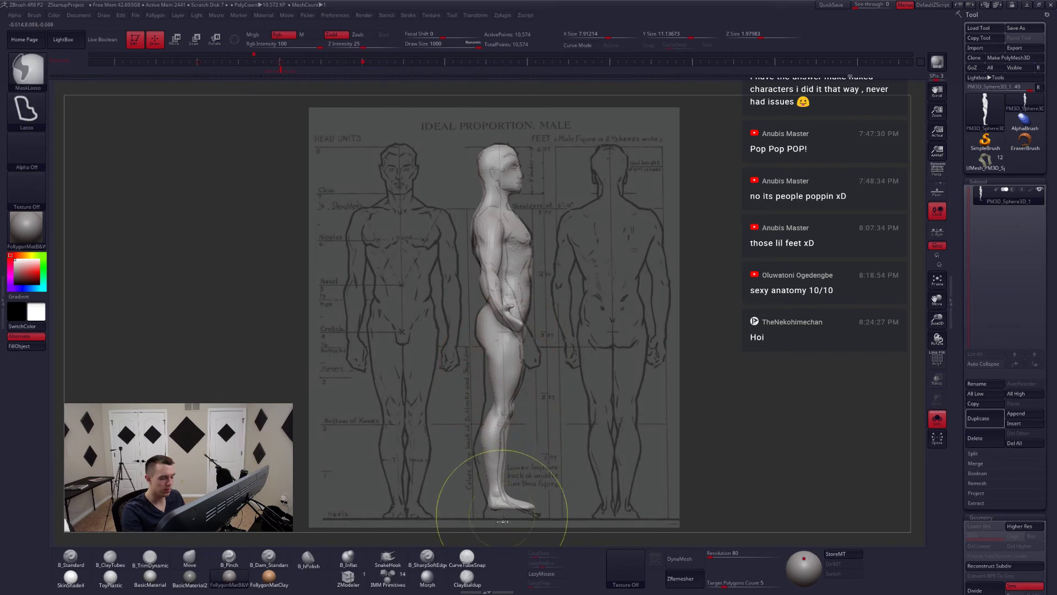
mouse_move(499, 504)
ctrl+mouse_down()
mouse_move(502, 380)
mouse_move(406, 495)
mouse_move(435, 498)
ctrl+mouse_up()
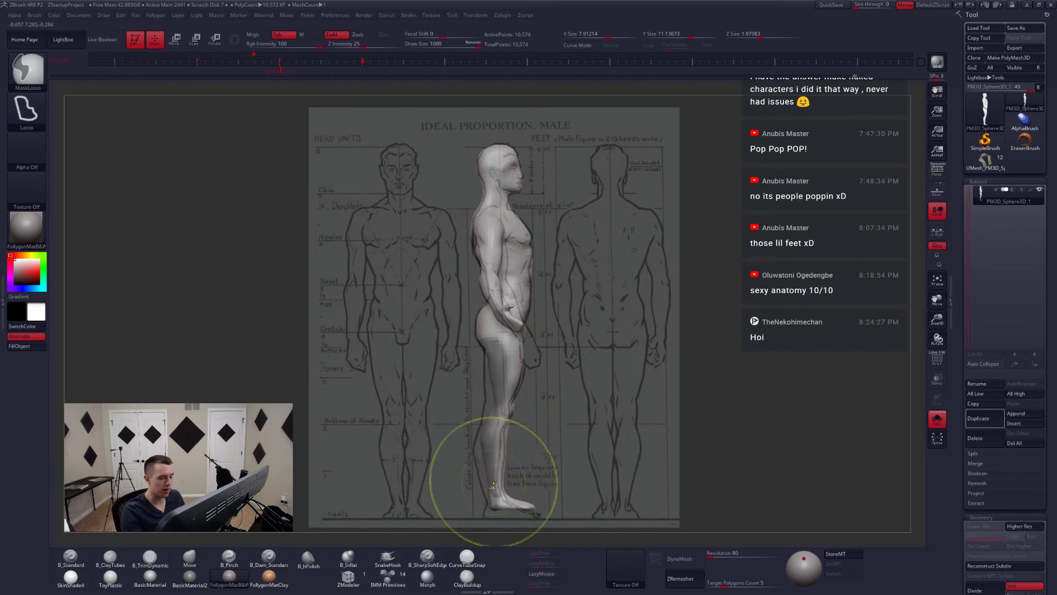
ctrl+click(491, 482)
ctrl+click(524, 469)
drag(492, 392, 487, 393)
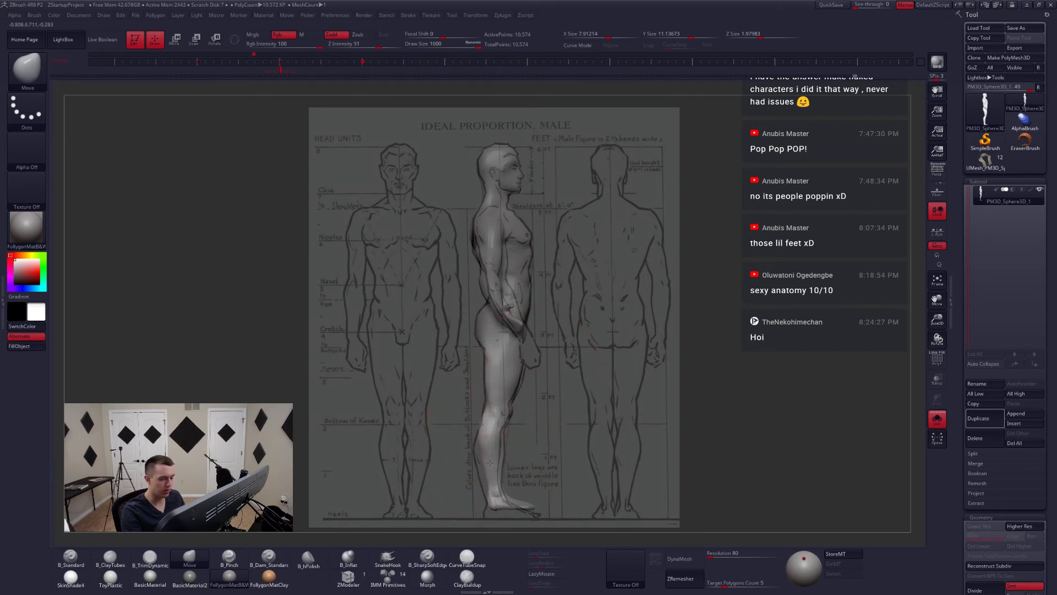
ctrl+drag(524, 448, 533, 459)
- Mask the body above the knees and use Transpose to extend the lower legs to the heel line in the side view
mouse_move(519, 417)
ctrl+mouse_down()
mouse_move(572, 527)
mouse_move(570, 498)
ctrl+mouse_up()
ctrl+click(506, 480)
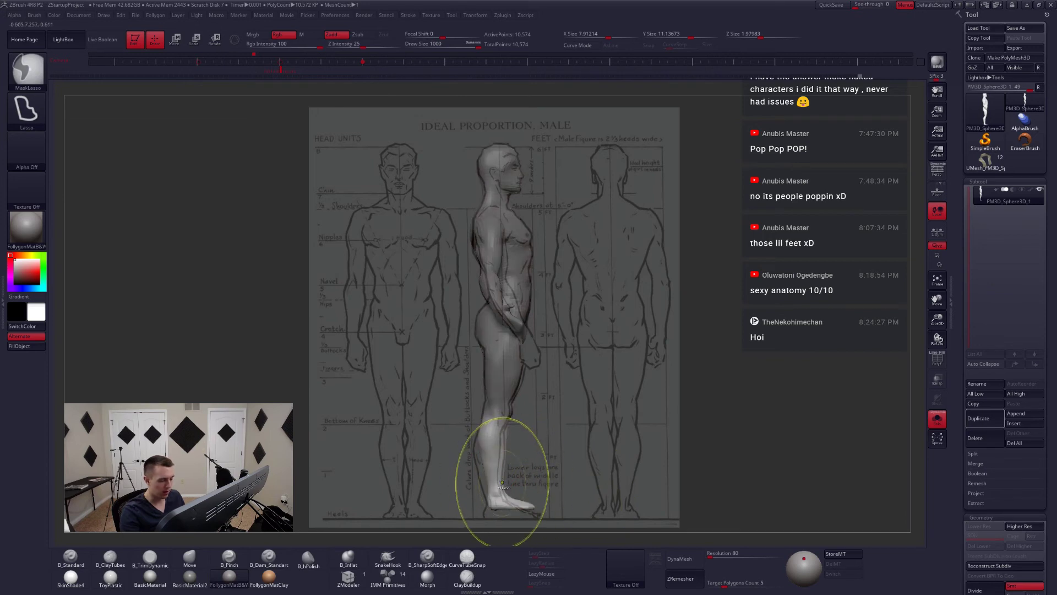
key(w)
mouse_move(500, 479)
mouse_down()
mouse_move(564, 479)
mouse_move(526, 480)
mouse_up()
shift+drag(490, 426, 491, 511)
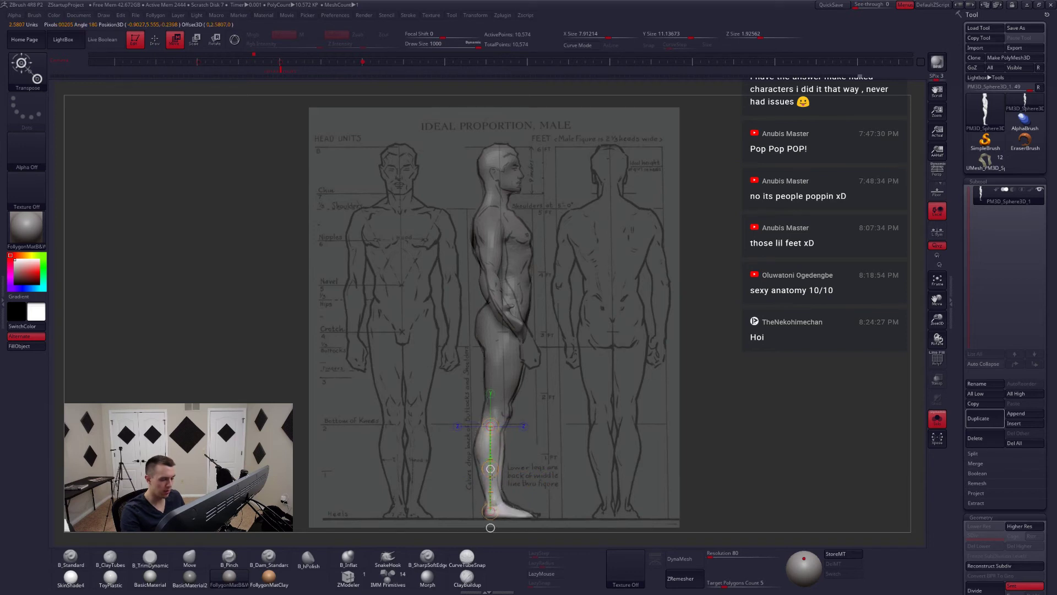
- Reshape the lower leg with the Move brush to follow the side-view reference contour
key(q)
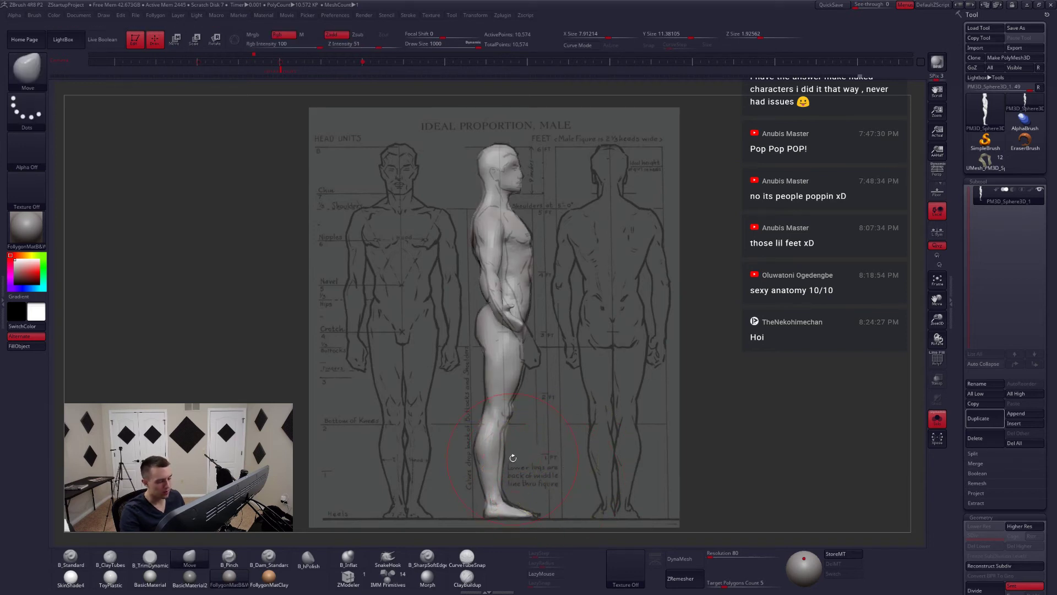
key(space)
drag(477, 459, 501, 451)
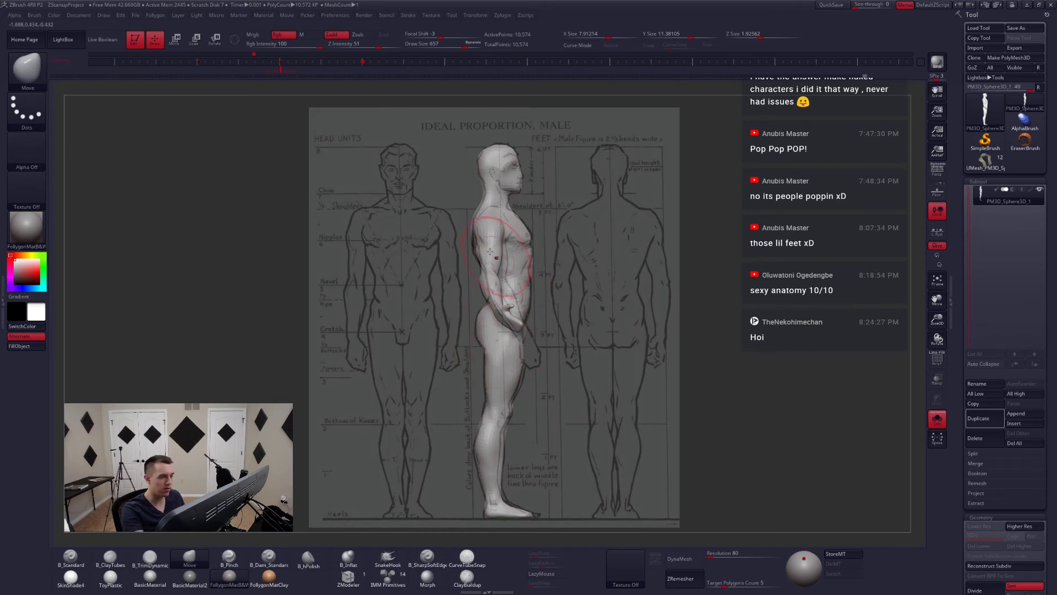
- Recall the stored back view and adjust the thigh contours to the reference with the Move brush
click(368, 62)
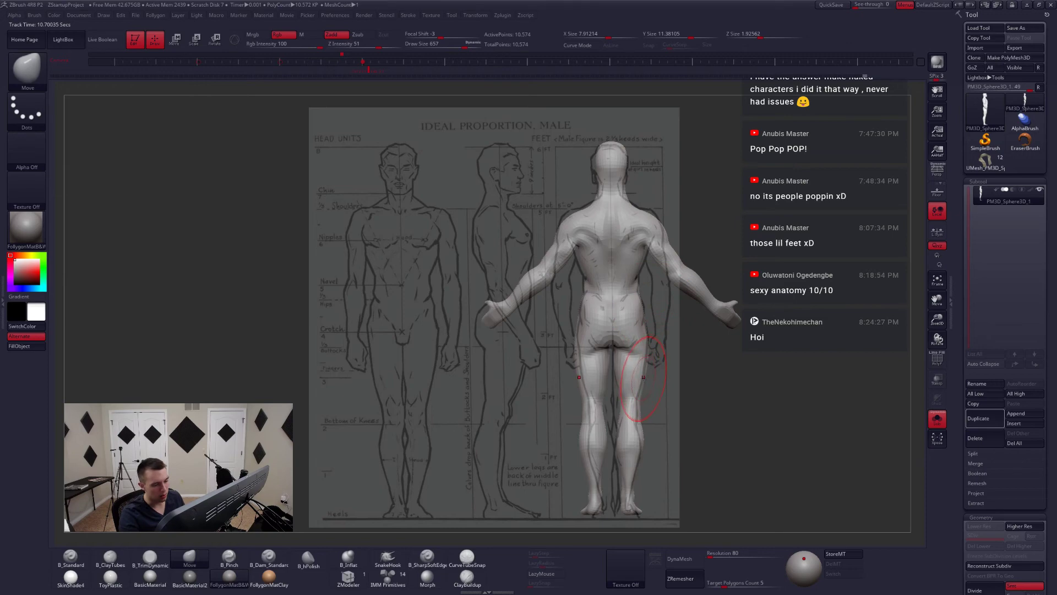
key(ctrl)
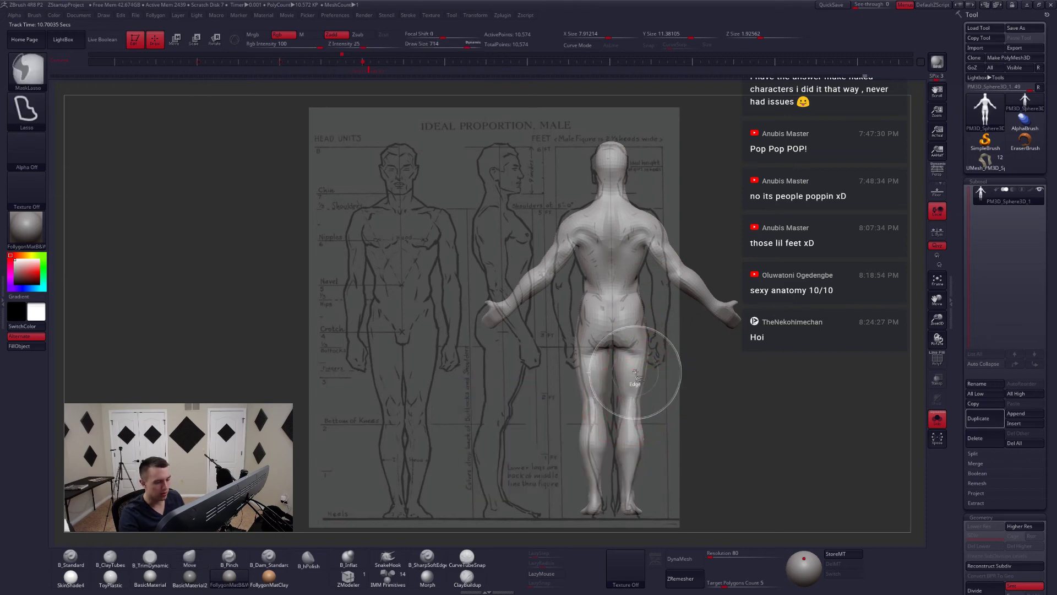
key(ctrl+space)
key(space)
drag(614, 404, 622, 403)
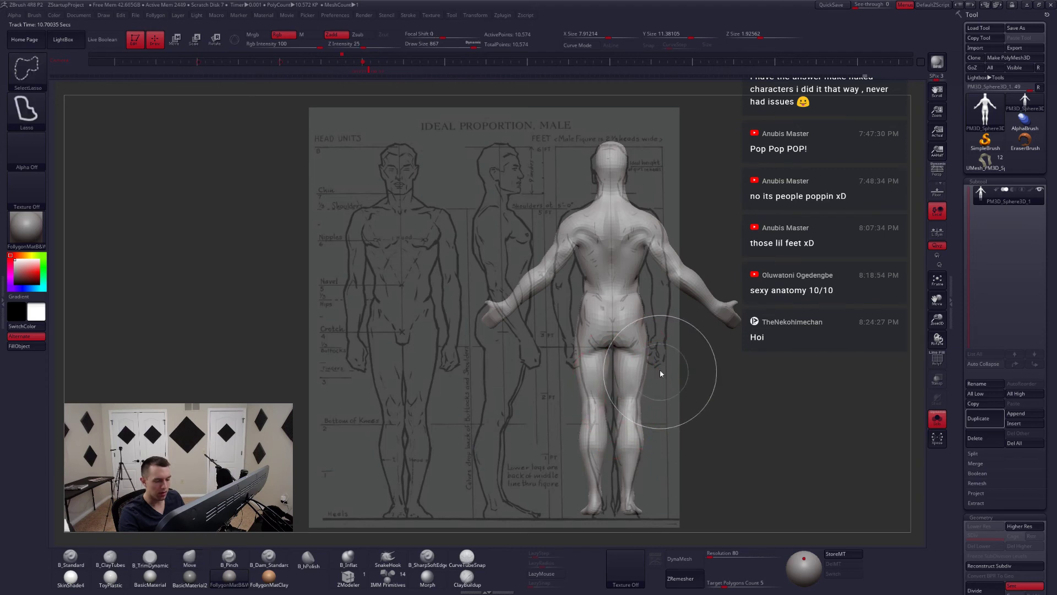
key(ctrl+space)
click(657, 340)
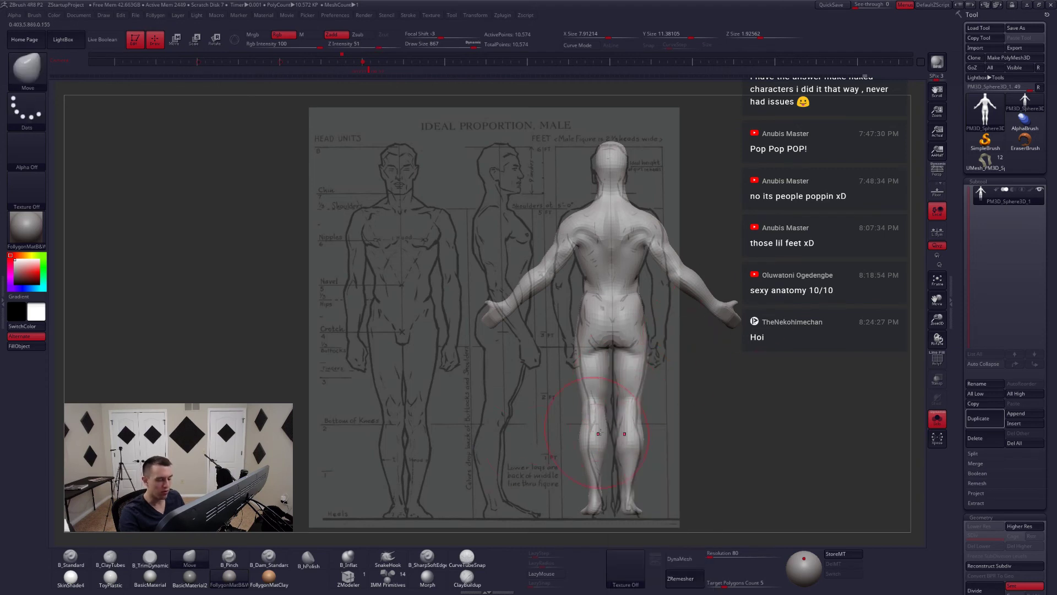
- Recall the stored front view and adjust the waist and hips with the Move brush while the reference is hidden
click(198, 66)
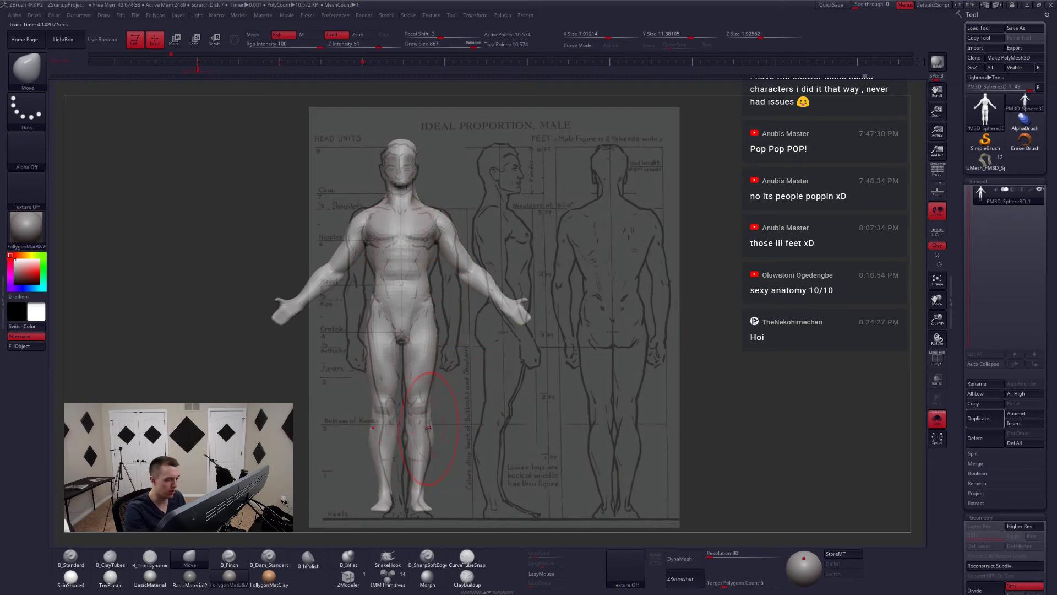
key(shift+z)
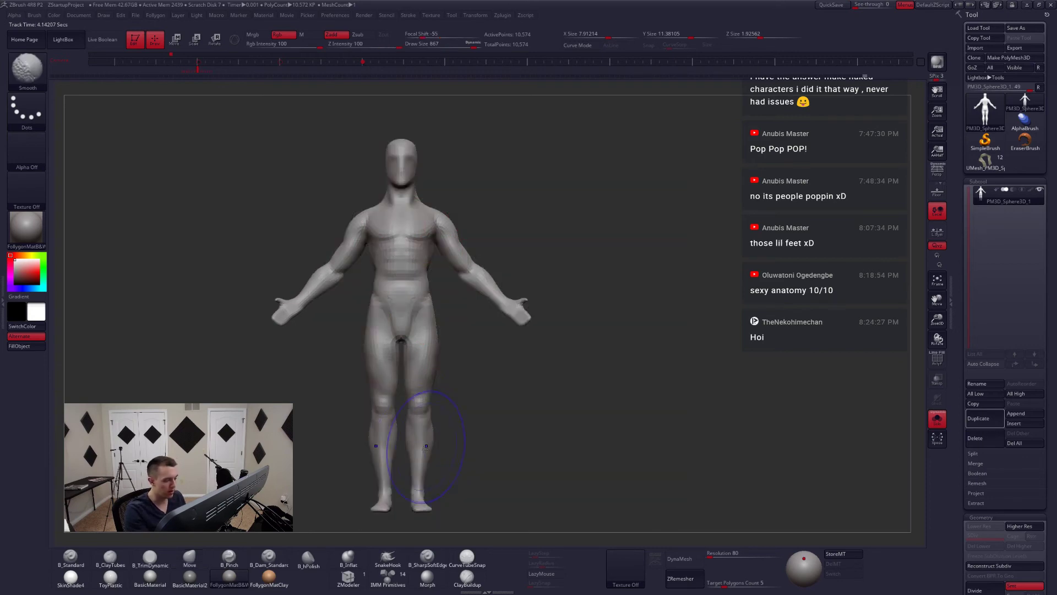
drag(450, 428, 411, 430)
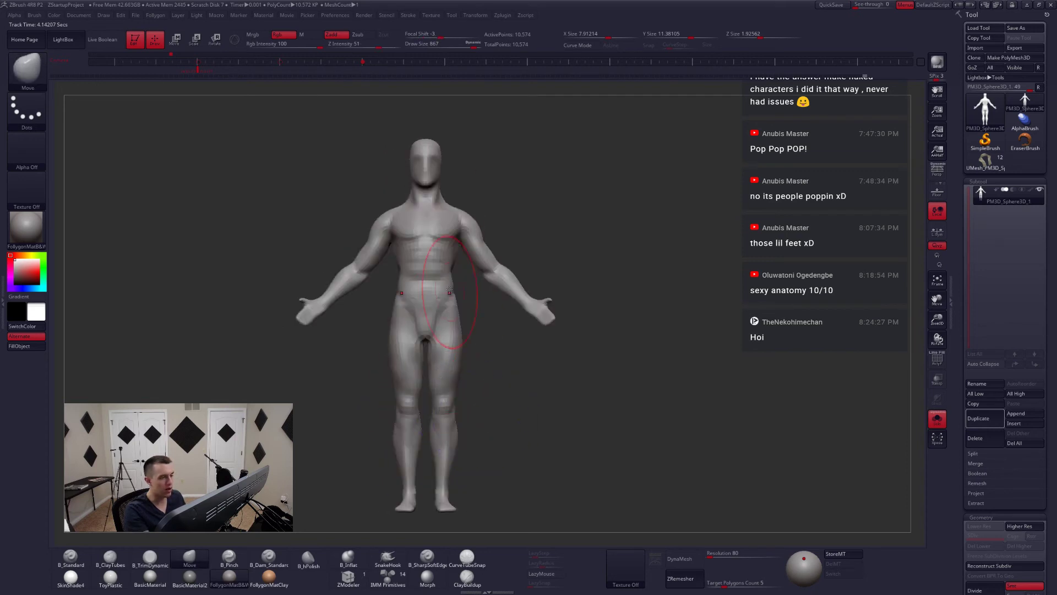
key(space)
drag(472, 262, 424, 260)
key(shift+z)
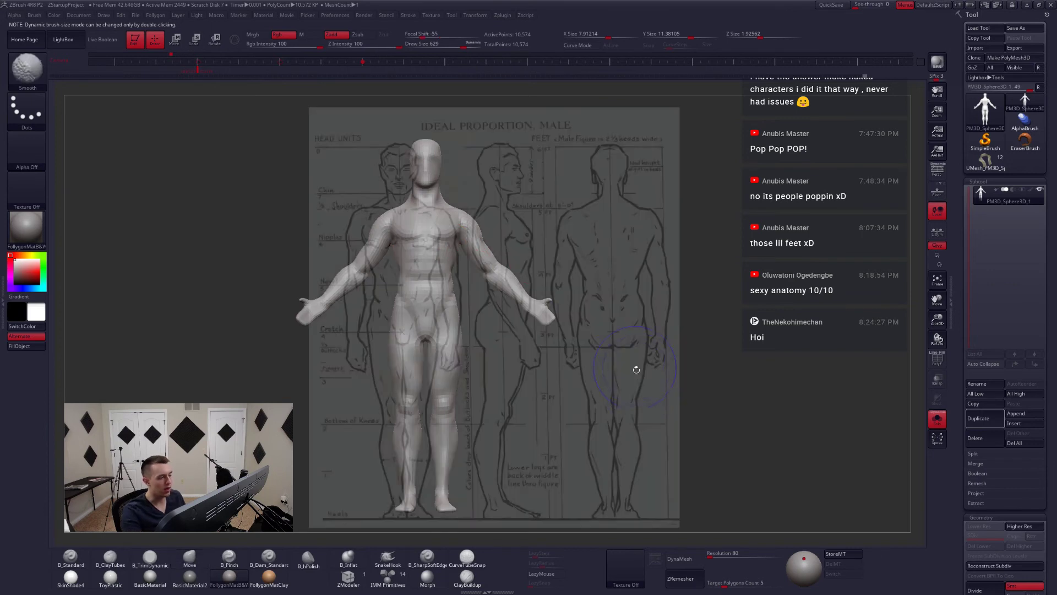
- Check the front view with transpose lines and realign the figure to the reference's head and heel lines
click(197, 64)
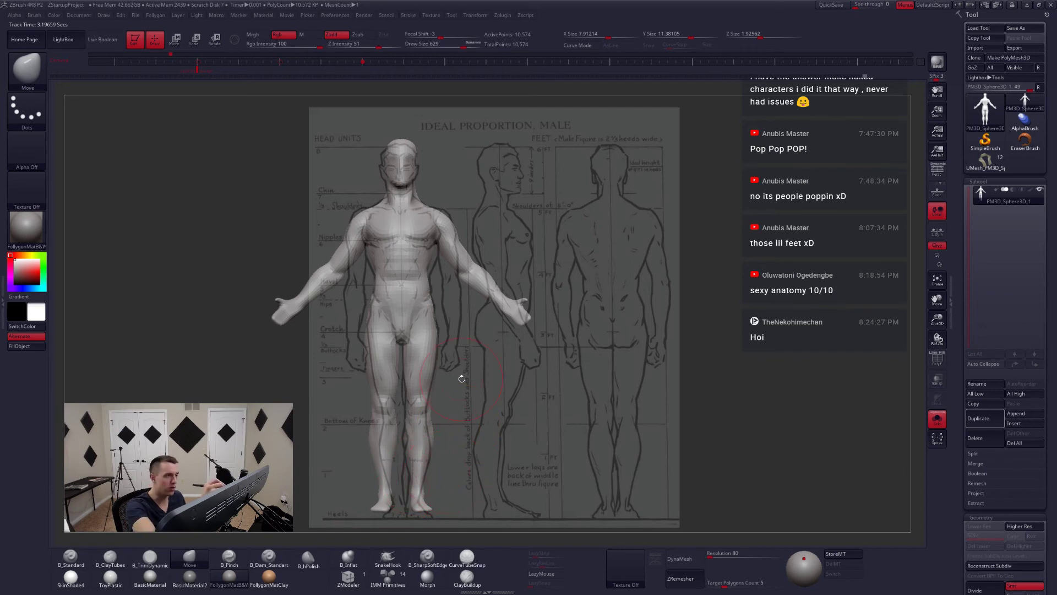
key(w)
drag(372, 421, 372, 521)
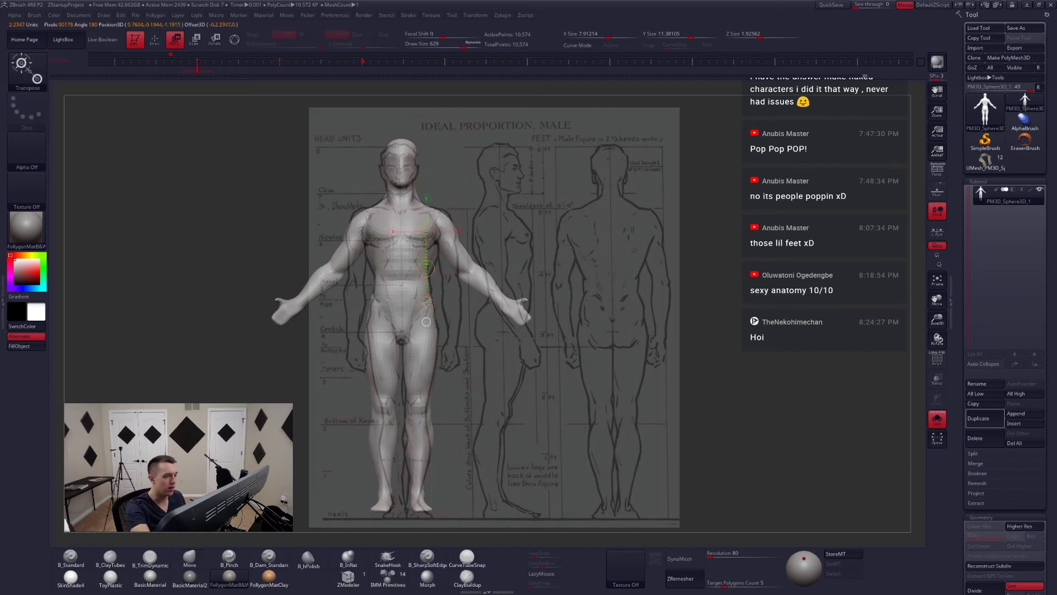
drag(426, 232, 426, 321)
drag(426, 268, 426, 268)
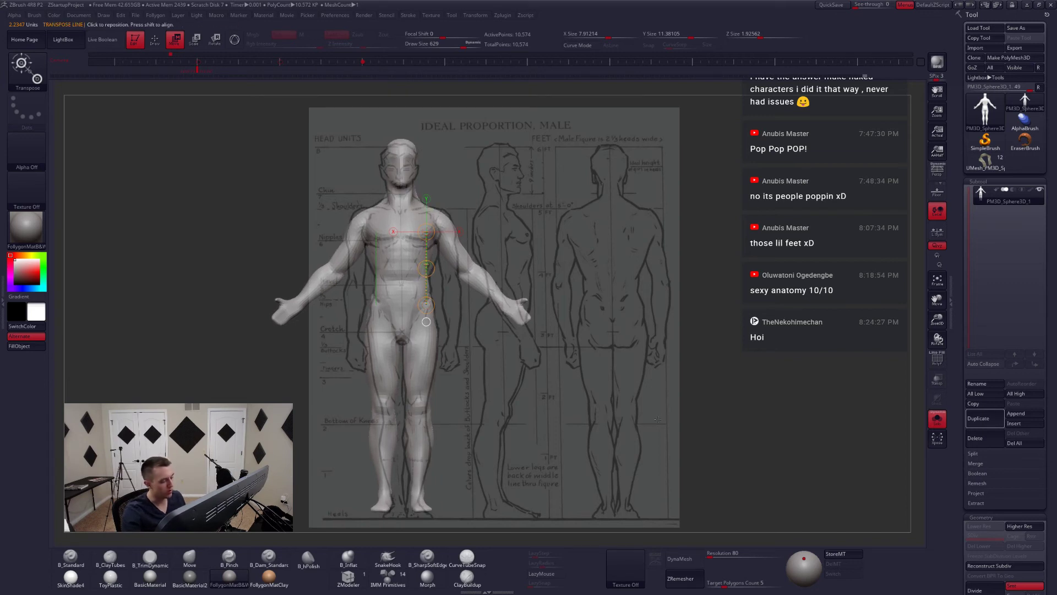
drag(665, 440, 658, 429)
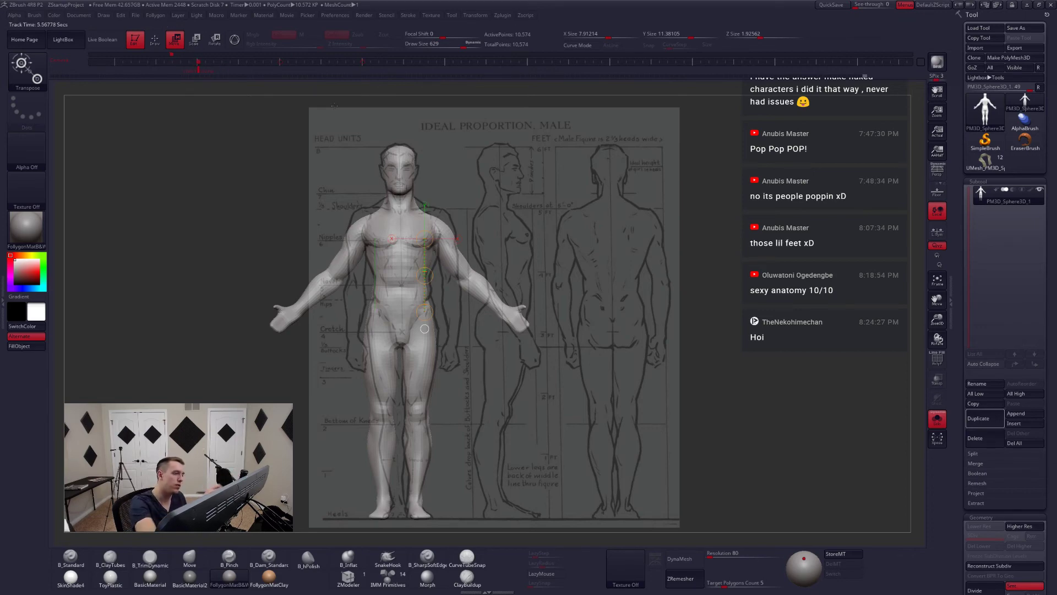
- Reshape the shoulders to the front reference with the Move brush and check them with the reference hidden
key(q)
key(space)
drag(455, 241, 446, 221)
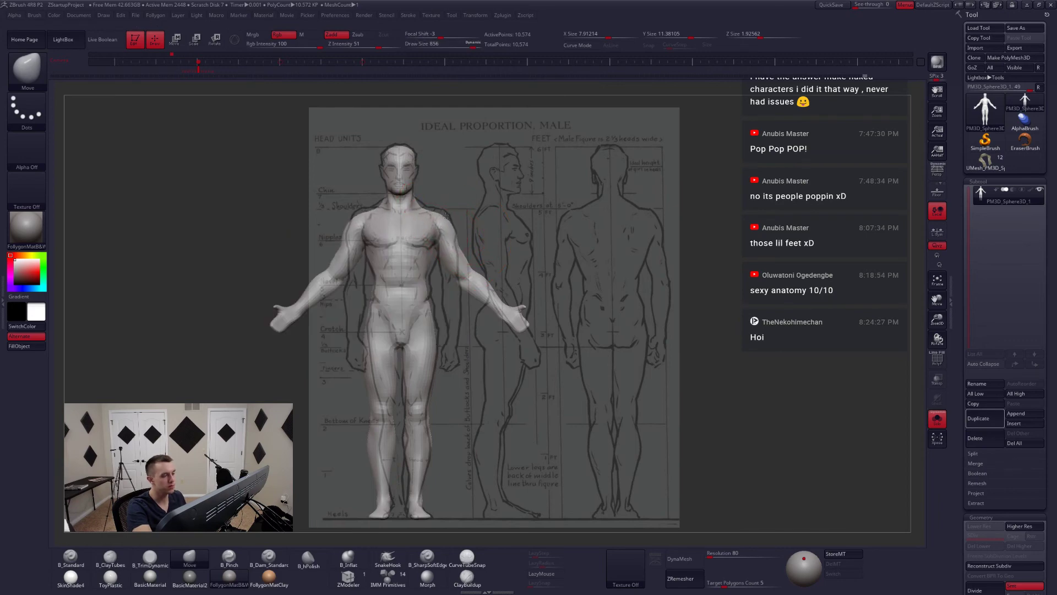
mouse_move(446, 221)
mouse_down()
mouse_move(448, 212)
mouse_move(417, 227)
mouse_up()
key(space)
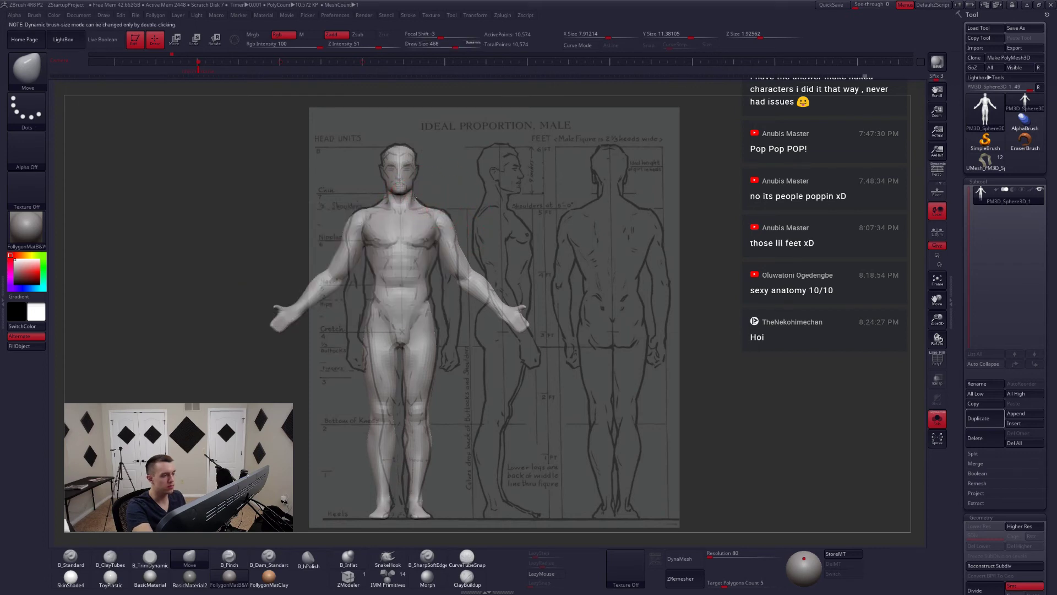
key(shift+z)
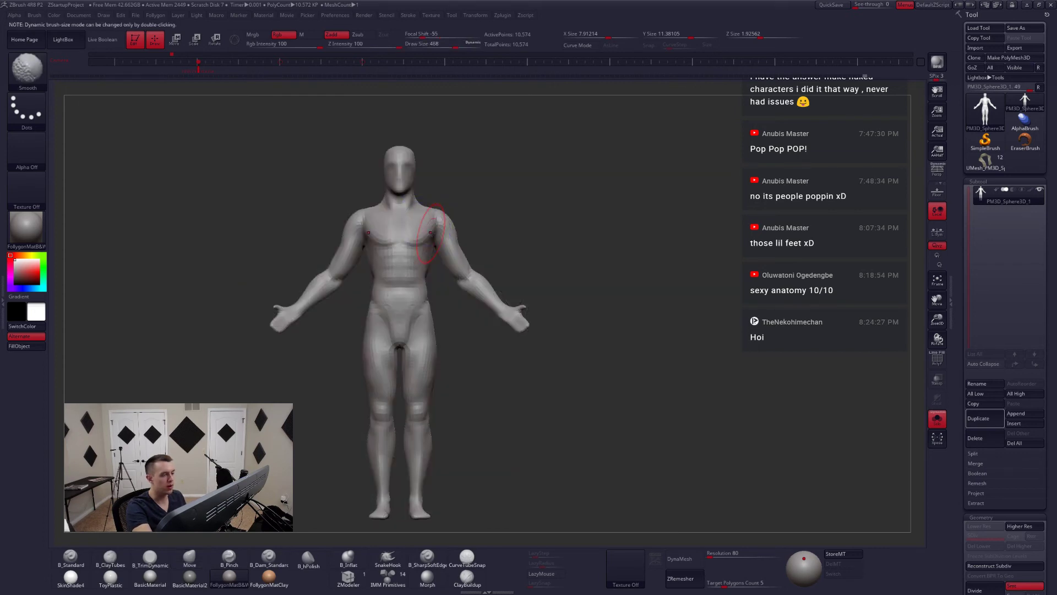
mouse_move(432, 217)
shift+right_down()
mouse_move(471, 232)
mouse_move(436, 218)
shift+right_up()
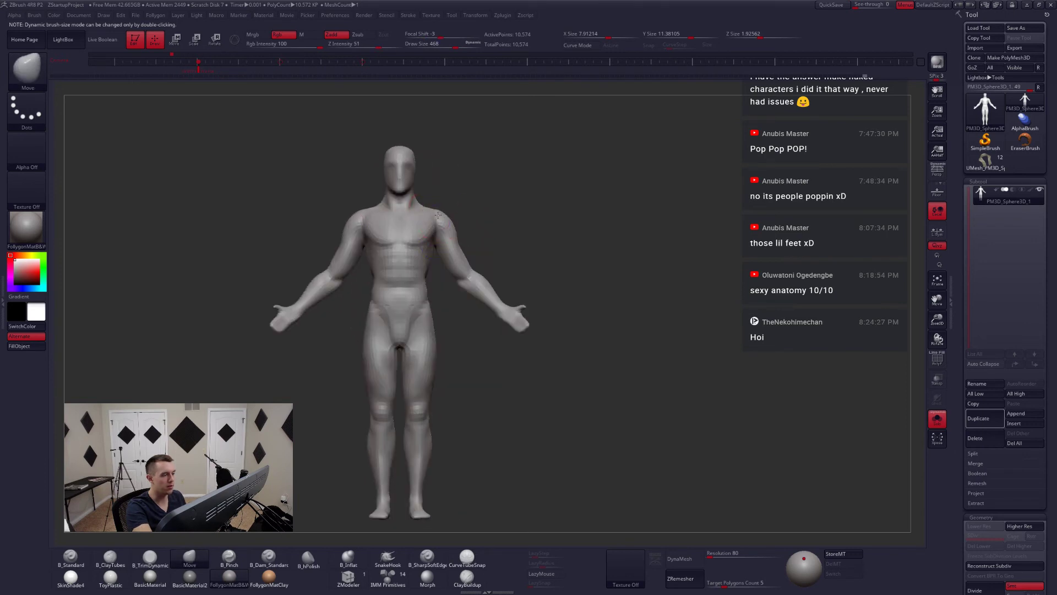
- Mask both arms and pull the sides of the waist toward the reference outline with the Move brush
key(shift+z)
key(space)
mouse_move(449, 227)
mouse_down()
mouse_move(547, 401)
mouse_move(532, 408)
mouse_up()
ctrl+click(489, 334)
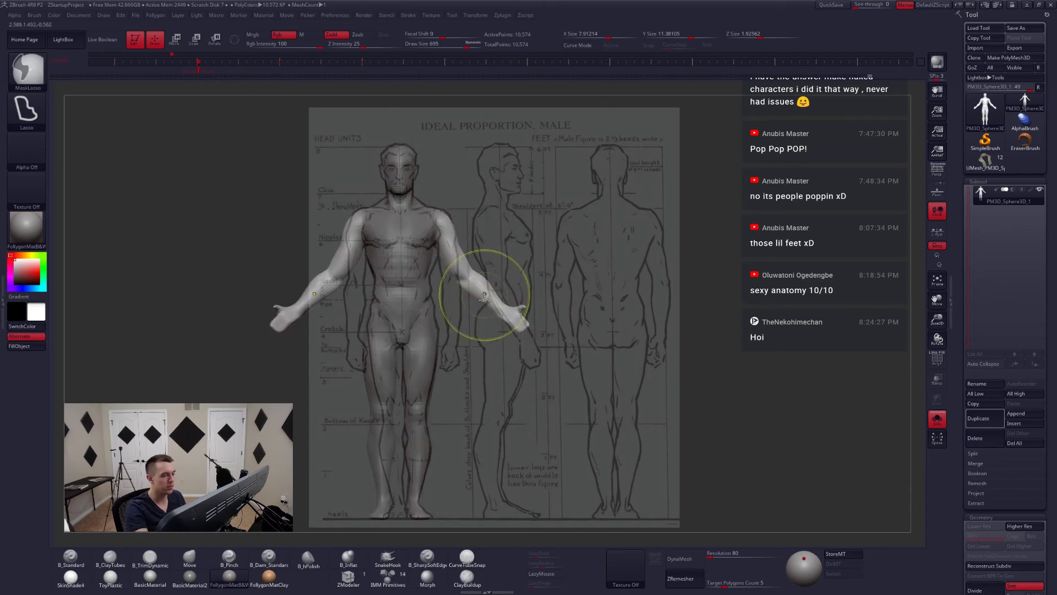
key(space)
mouse_move(432, 268)
mouse_down()
mouse_move(446, 268)
mouse_move(413, 268)
mouse_up()
key(space)
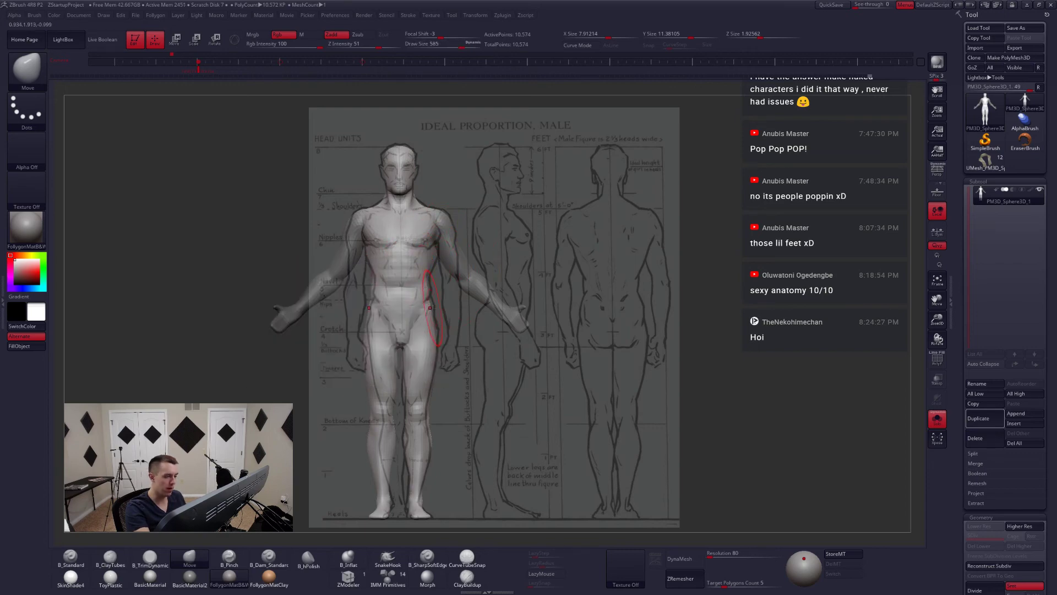
- Mask the legs, soften the mask edge and move the hip contours to match the front reference
key(space)
mouse_move(435, 307)
mouse_down()
mouse_move(408, 332)
mouse_move(357, 435)
mouse_move(520, 545)
mouse_move(419, 341)
mouse_up()
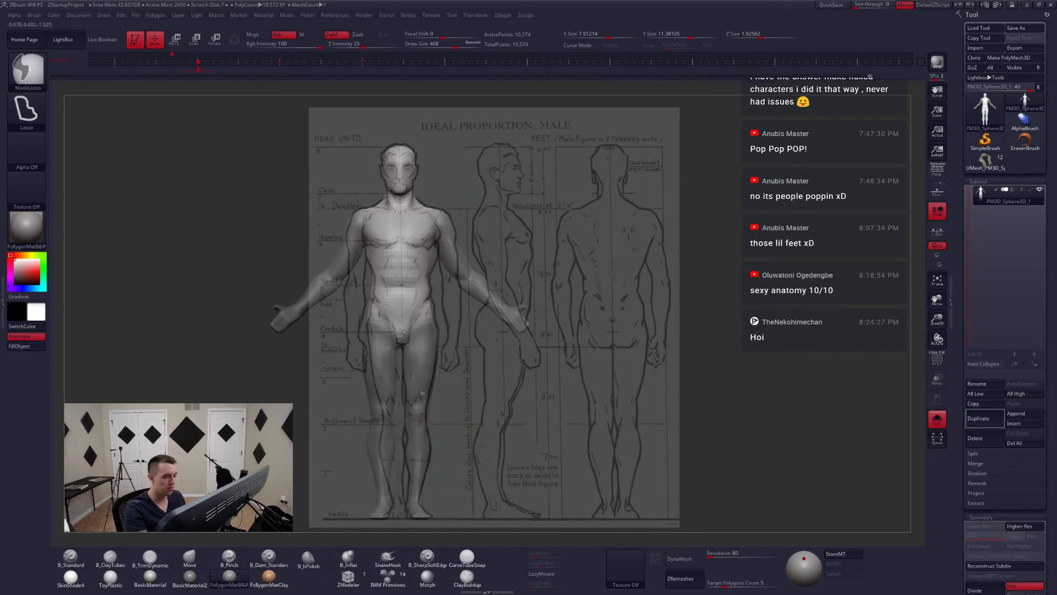
ctrl+click(453, 383)
key(space)
drag(434, 301, 432, 302)
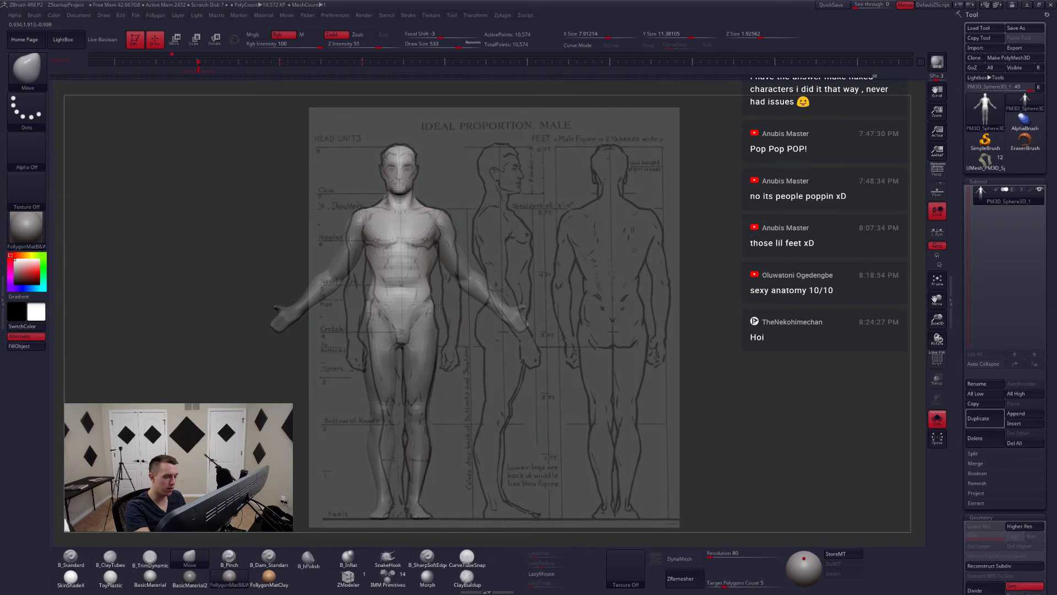
ctrl+click(454, 345)
mouse_move(434, 340)
mouse_down()
mouse_move(433, 330)
mouse_move(435, 348)
mouse_move(421, 355)
mouse_up()
- Clear the mask, hide the arms, mask the back of the torso and bring the arms back
key(shift+z)
ctrl+drag(484, 350, 448, 341)
alt+right_drag(455, 321, 433, 341)
mouse_move(435, 345)
ctrl+alt+shift+mouse_down()
mouse_move(365, 243)
mouse_move(411, 352)
mouse_move(456, 357)
ctrl+alt+shift+mouse_up()
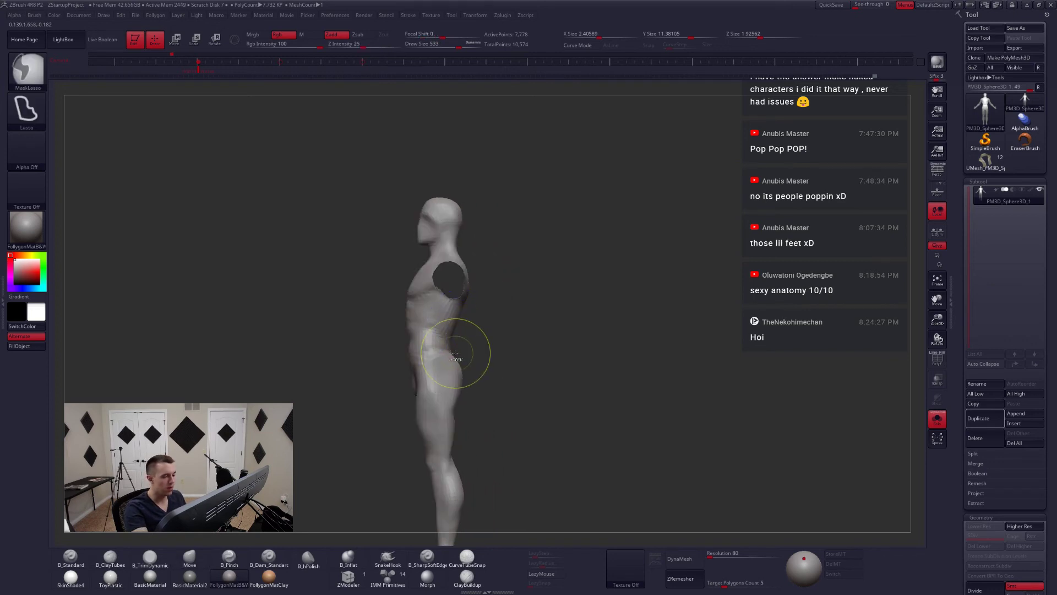
ctrl+drag(449, 261, 542, 352)
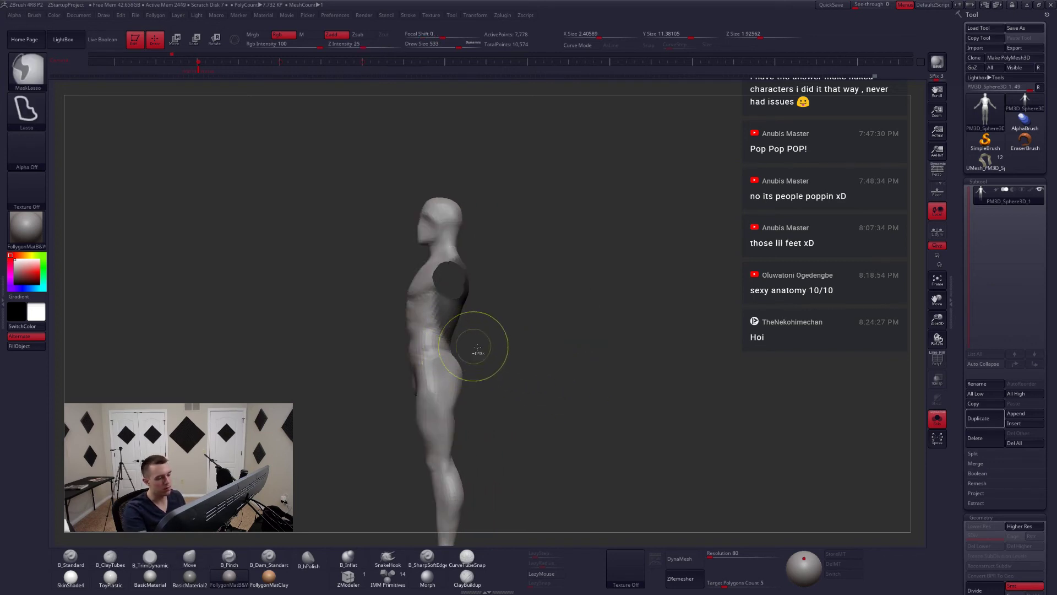
ctrl+shift+click(500, 355)
shift+right_drag(504, 358, 464, 341)
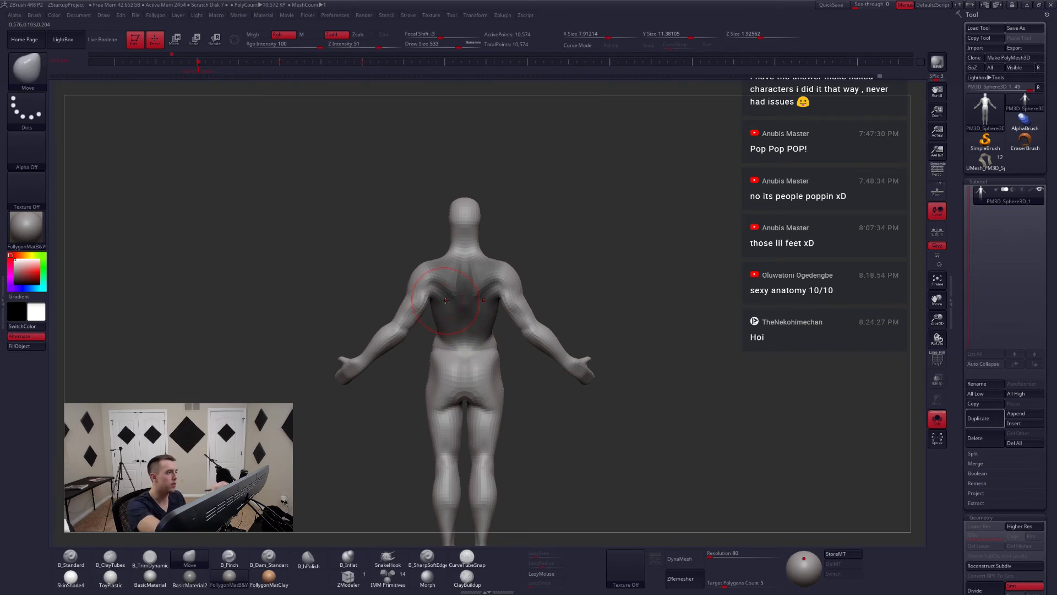
- Invert the back mask and shape the sides of the upper torso against the front reference
click(201, 66)
ctrl+click(495, 268)
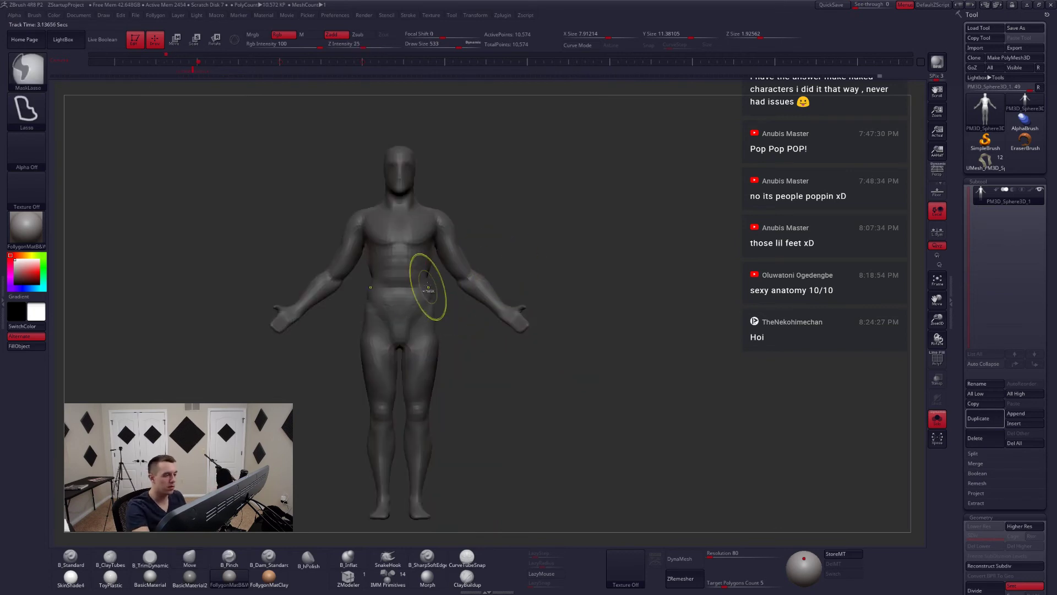
key(space)
key(shift+z)
key(space)
click(435, 254)
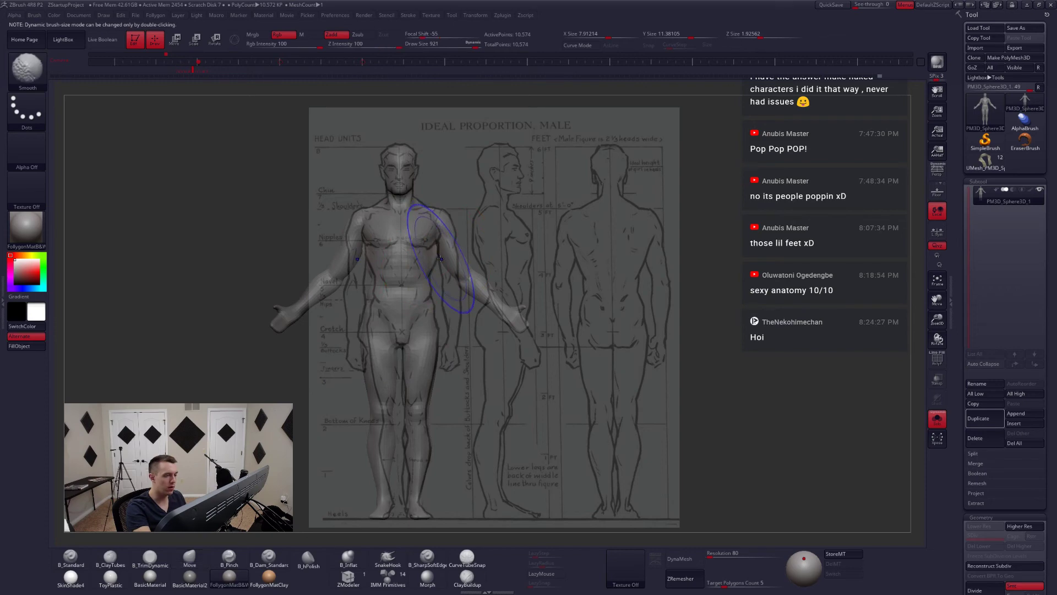
key(shift+z)
- Clear the mask and compare the torso from the back and from the front against the reference
drag(556, 275, 368, 290)
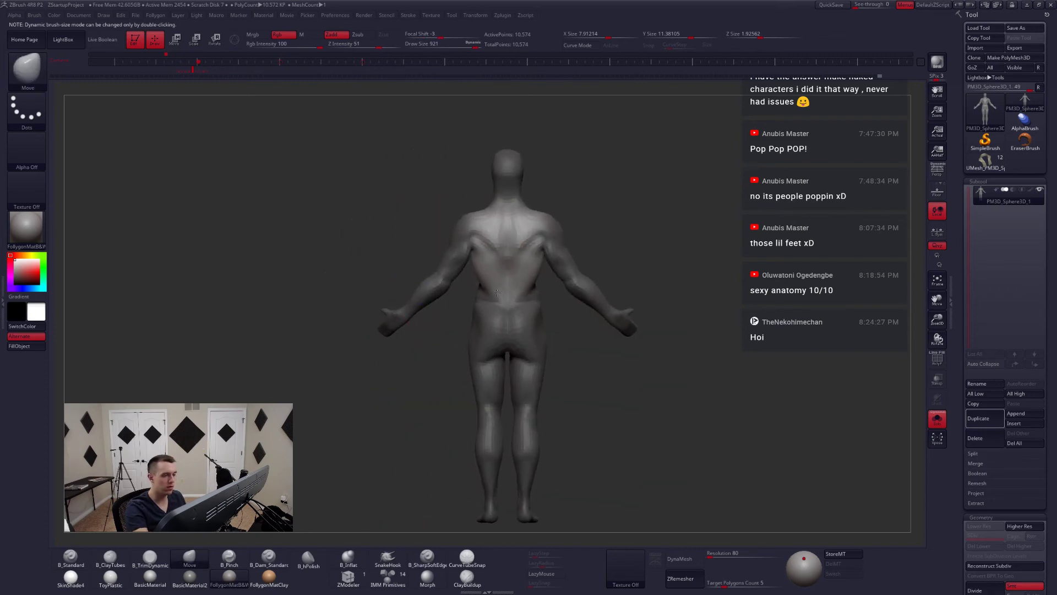
mouse_move(420, 313)
mouse_down()
mouse_move(497, 284)
mouse_move(481, 280)
mouse_move(498, 325)
mouse_move(486, 318)
mouse_move(516, 312)
mouse_move(484, 265)
mouse_up()
key(space)
key(space)
key(2)
click(192, 68)
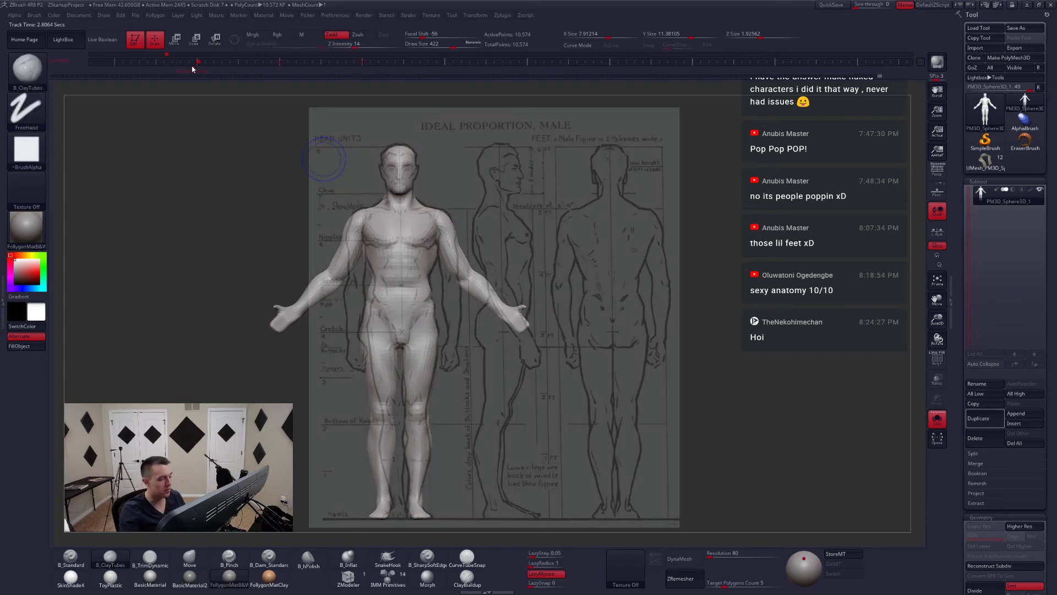
click(192, 70)
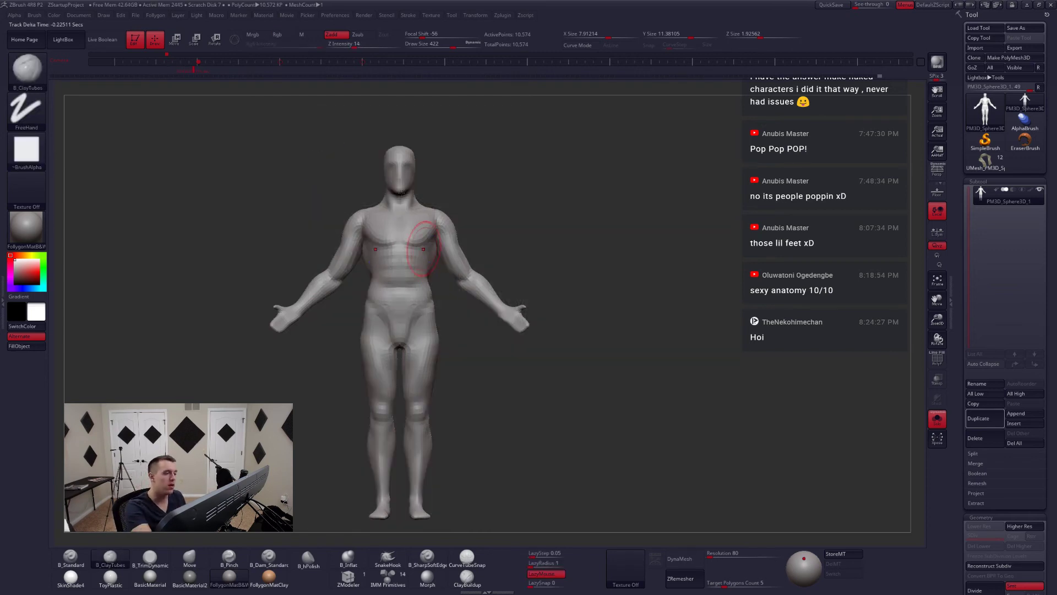
click(213, 72)
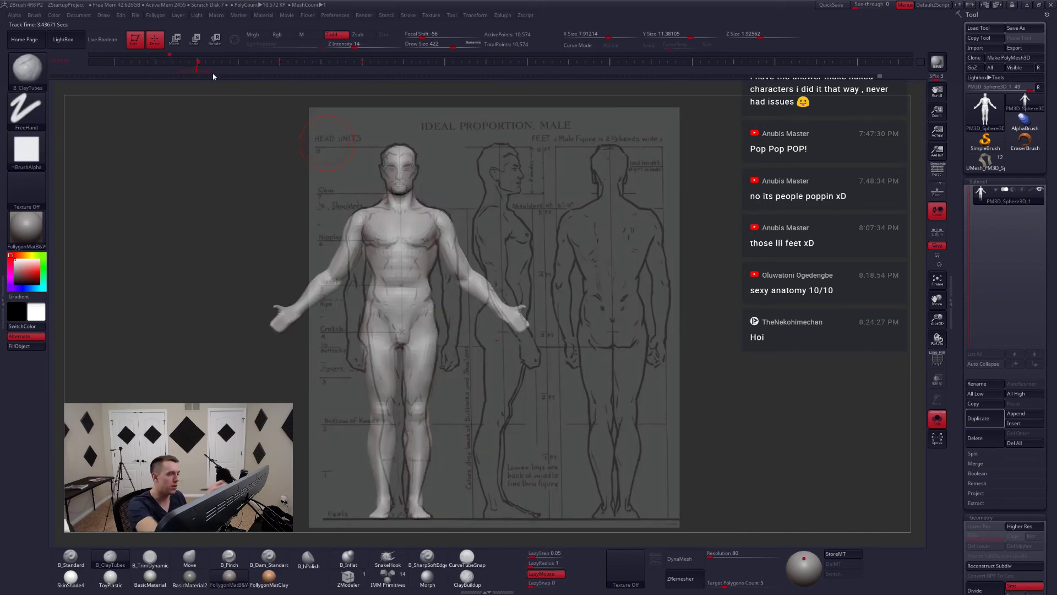
- Reshape the head, neck and shoulder slope to the front reference with the Move brush
key(b)
key(m)
key(v)
key(space)
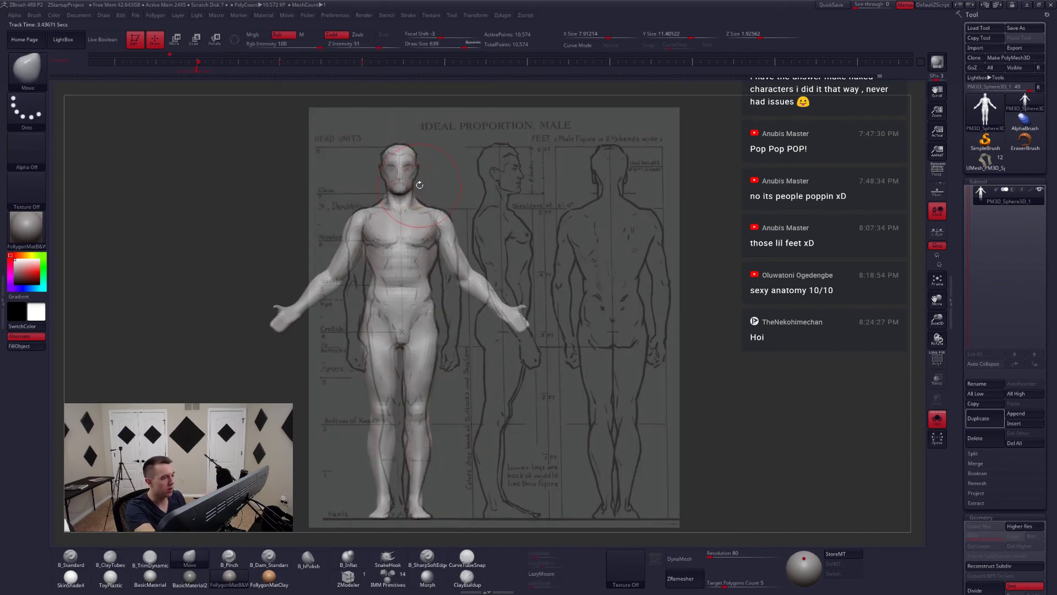
key(space)
mouse_move(415, 185)
mouse_down()
mouse_move(404, 186)
mouse_move(438, 183)
mouse_move(464, 214)
mouse_move(460, 232)
mouse_up()
- Hide the reference and refine the head's shape in profile using a smaller Move brush
key(shift+z)
key(space)
key(space)
mouse_move(461, 192)
alt+mouse_down()
mouse_move(471, 240)
mouse_move(390, 240)
mouse_move(454, 225)
alt+mouse_up()
key(space)
key(space)
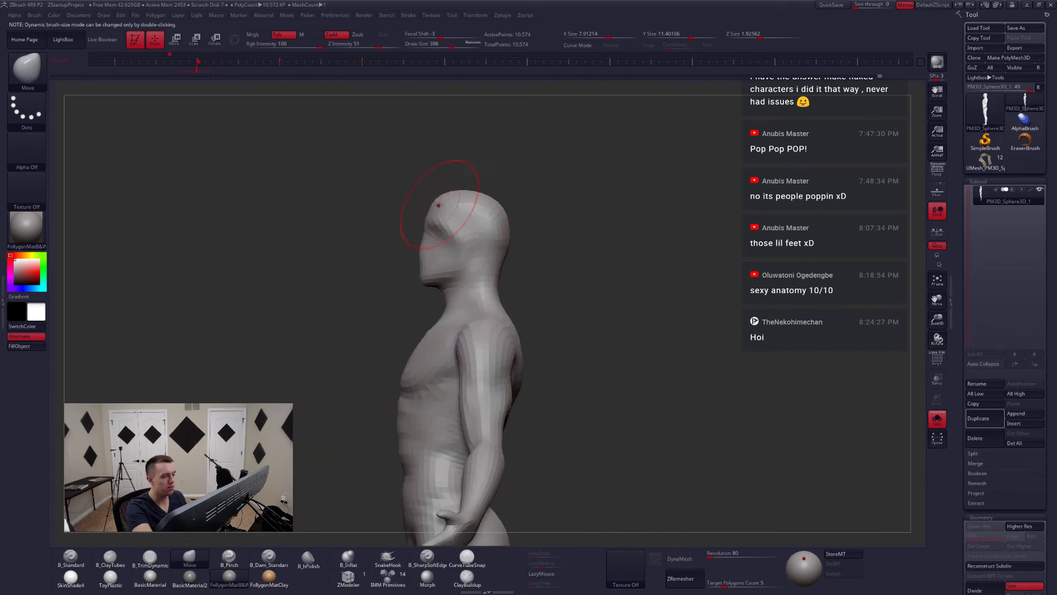
- Recall the stored side view with the reference and push the upper back inward to its contour
click(281, 73)
key(shift+z)
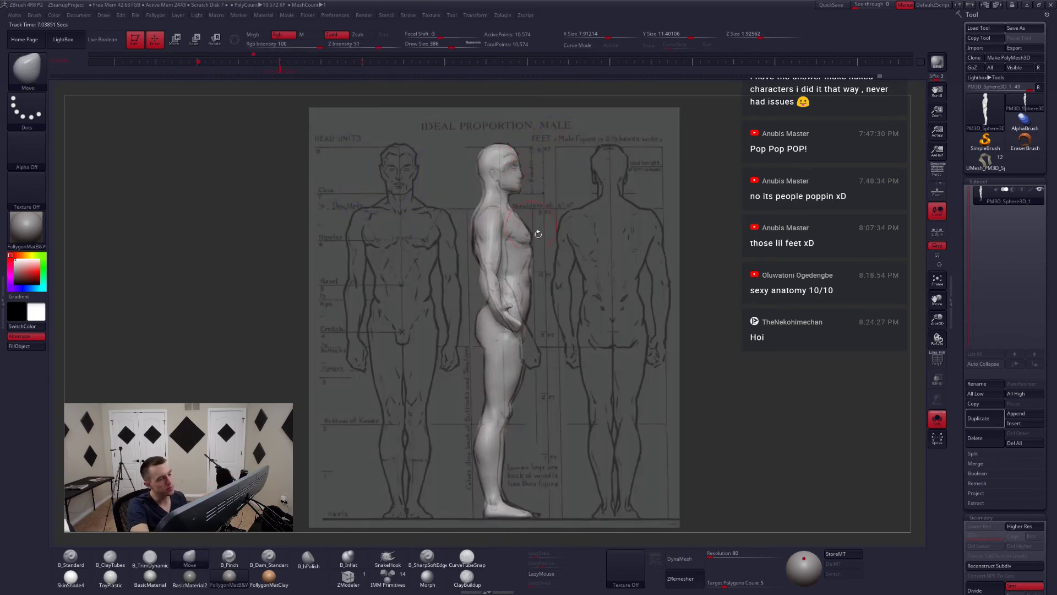
key(space)
drag(462, 218, 469, 219)
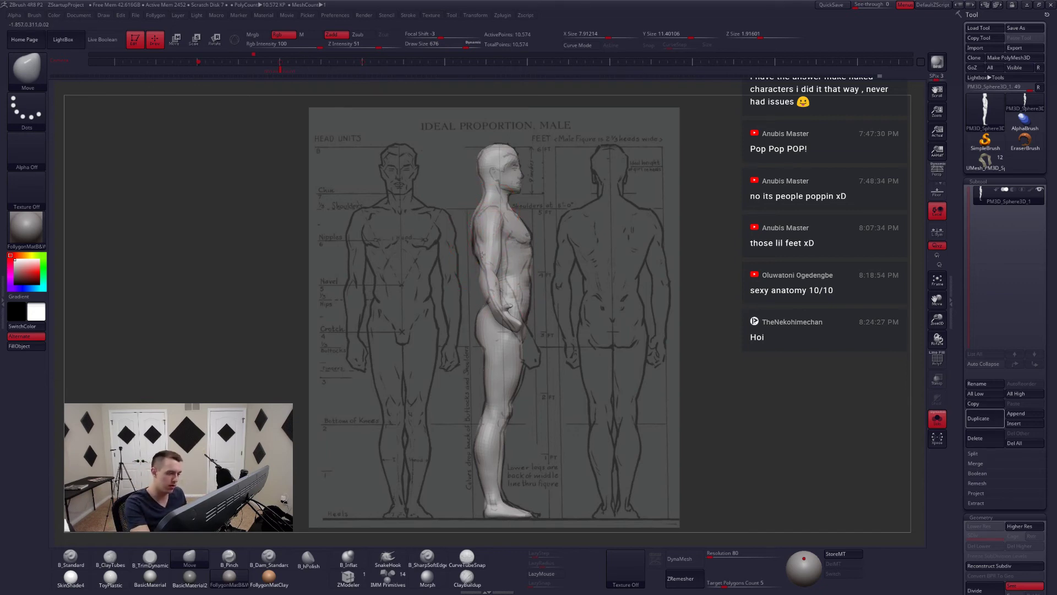
- Hide the reference image and both arms, and reduce the Move brush's Draw Size to 422
mouse_move(482, 254)
right_down()
mouse_move(495, 255)
mouse_move(502, 224)
right_up()
key(shift+z)
key(space)
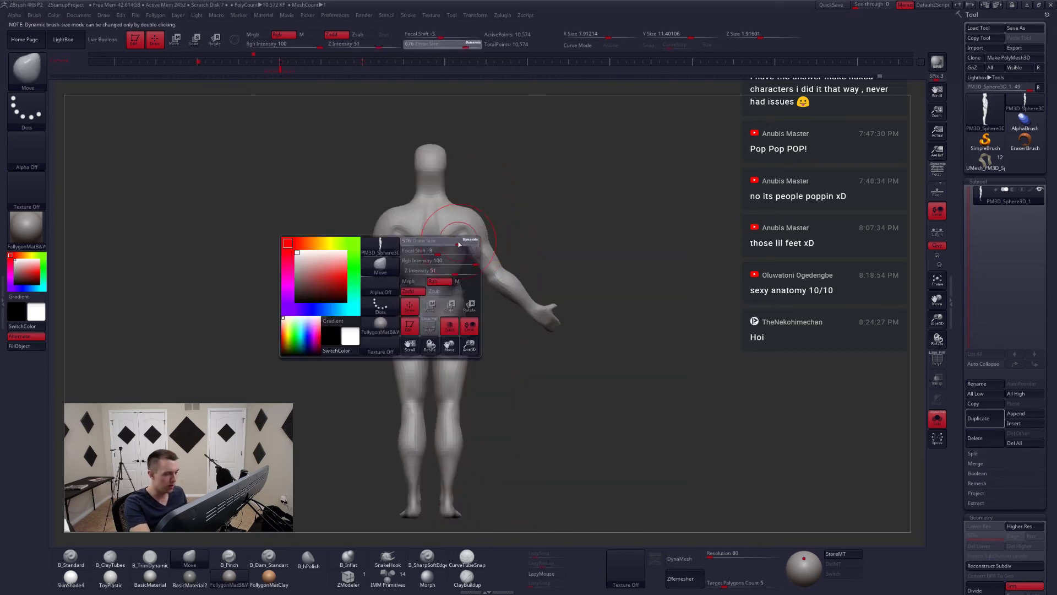
drag(458, 244, 454, 244)
mouse_move(479, 258)
shift+right_down()
mouse_move(461, 263)
mouse_move(518, 285)
shift+right_up()
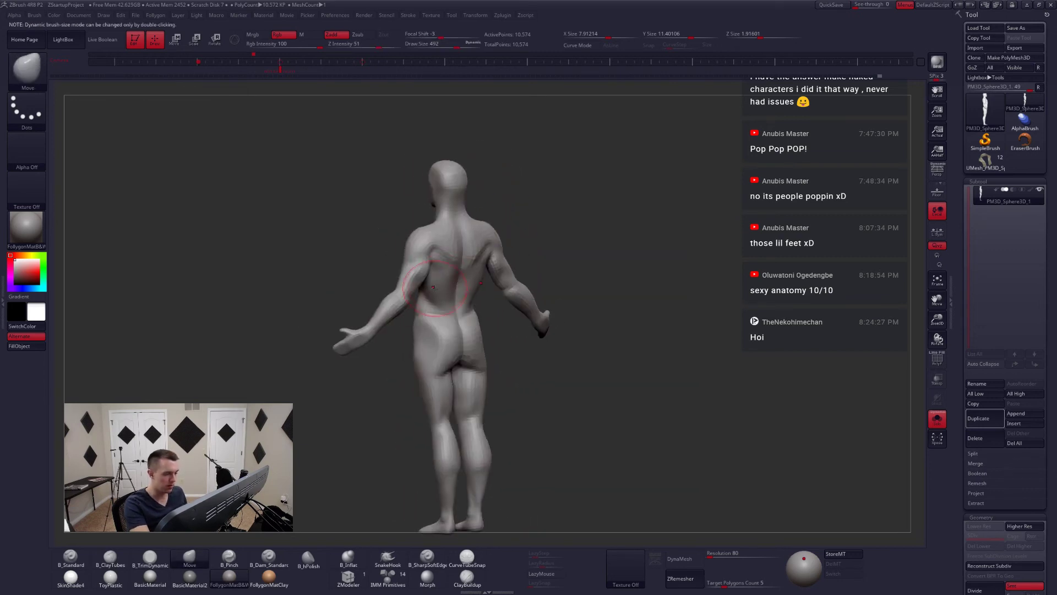
mouse_move(434, 287)
shift+mouse_down()
mouse_move(401, 297)
mouse_move(416, 242)
mouse_move(300, 234)
mouse_move(411, 273)
shift+mouse_up()
right_drag(508, 332, 542, 336)
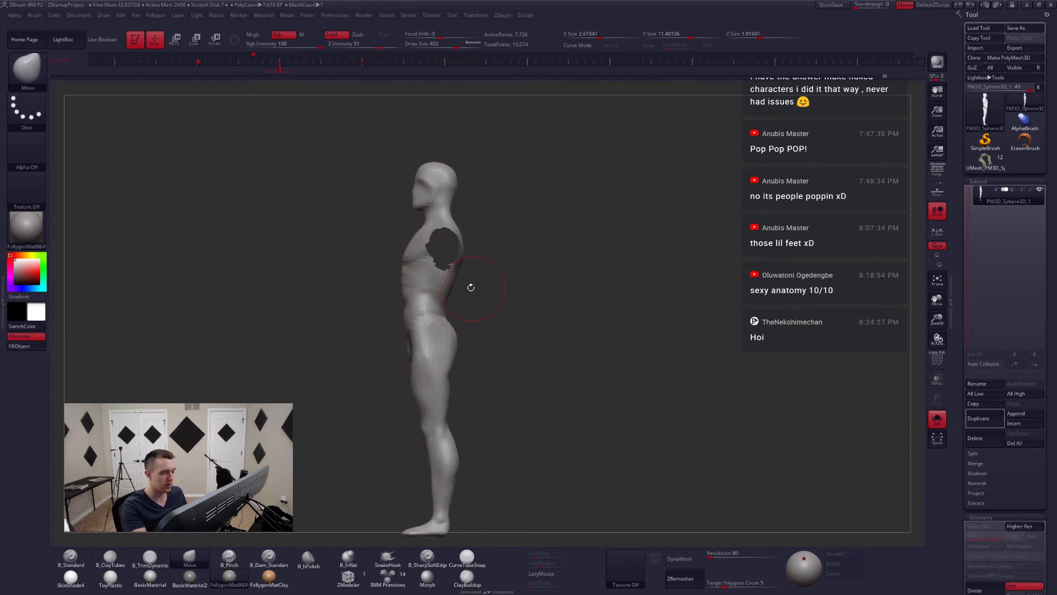
alt+right_drag(469, 286, 487, 296)
key(space)
drag(494, 290, 490, 290)
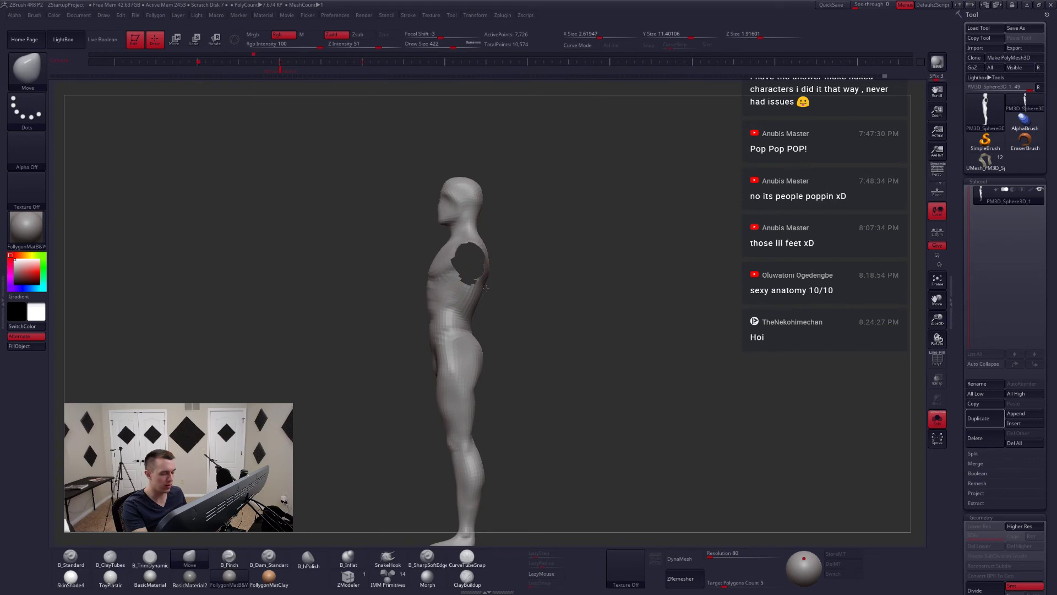
- Bring the arms back into view and protect only them with a soft-edged mask
ctrl+click(503, 311)
ctrl+shift+click(504, 313)
drag(507, 315, 525, 321)
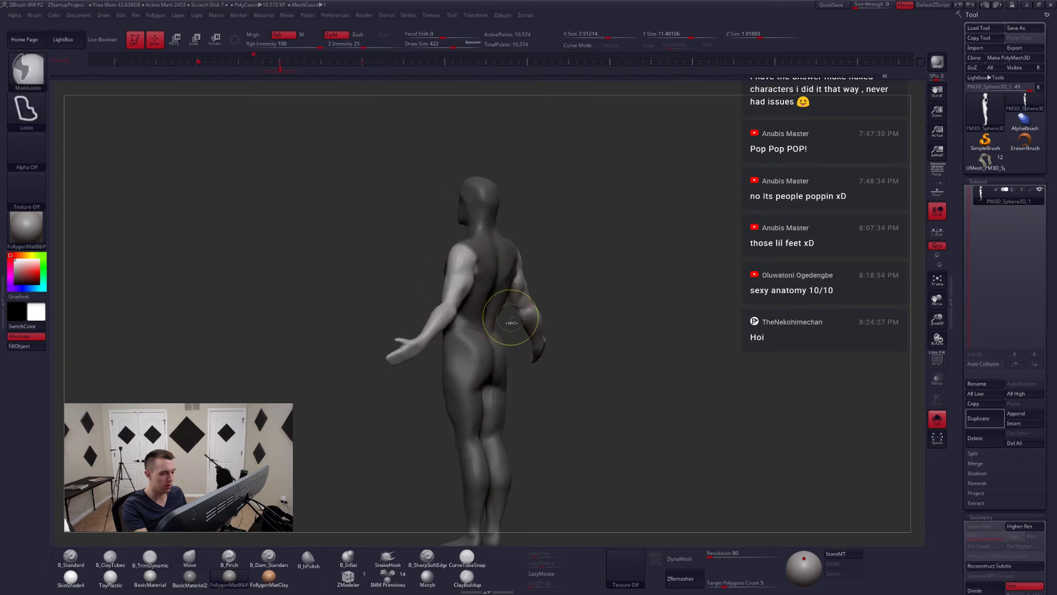
ctrl+click(525, 321)
ctrl+click(553, 293)
ctrl+click(531, 299)
ctrl+click(554, 296)
ctrl+click(527, 298)
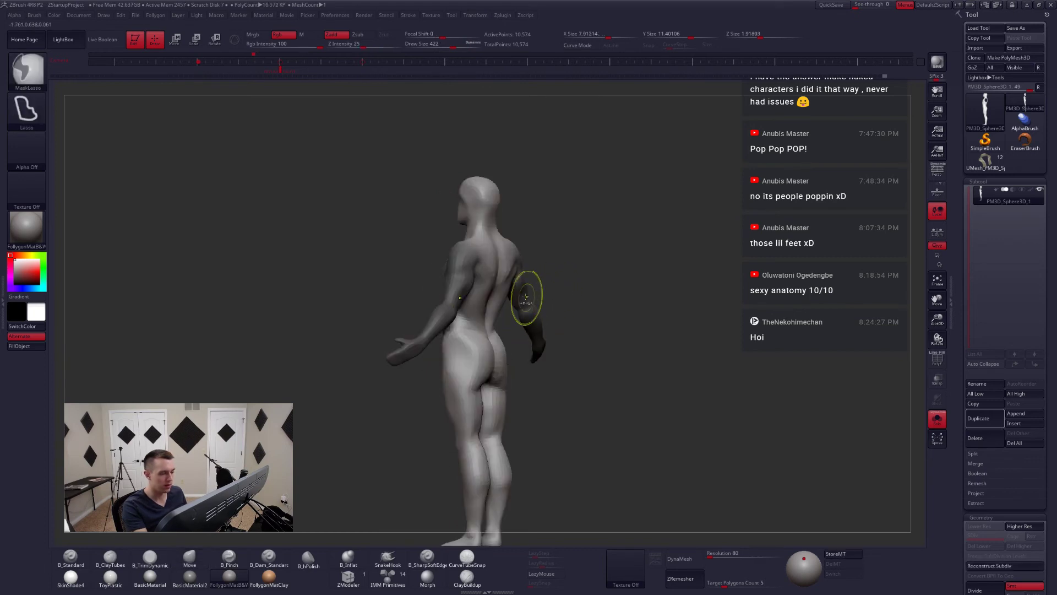
- Set the Move brush's Draw Size to 585 and push in the upper back's profile beside the masked arms
right_drag(490, 290, 498, 287)
key(space)
drag(496, 289, 505, 290)
mouse_move(505, 290)
right_down()
mouse_move(536, 302)
mouse_move(475, 280)
mouse_move(531, 280)
right_up()
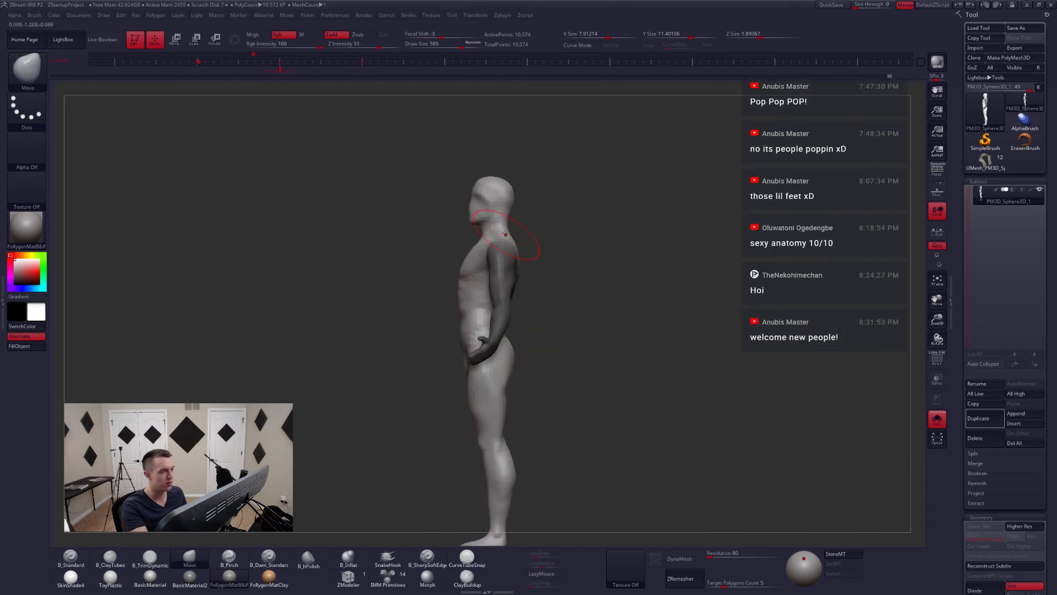
- Clear the arm mask and adjust the torso's depth to the stored side-view reference with the Move brush at Draw Size 724
key(Right)
key(shift+z)
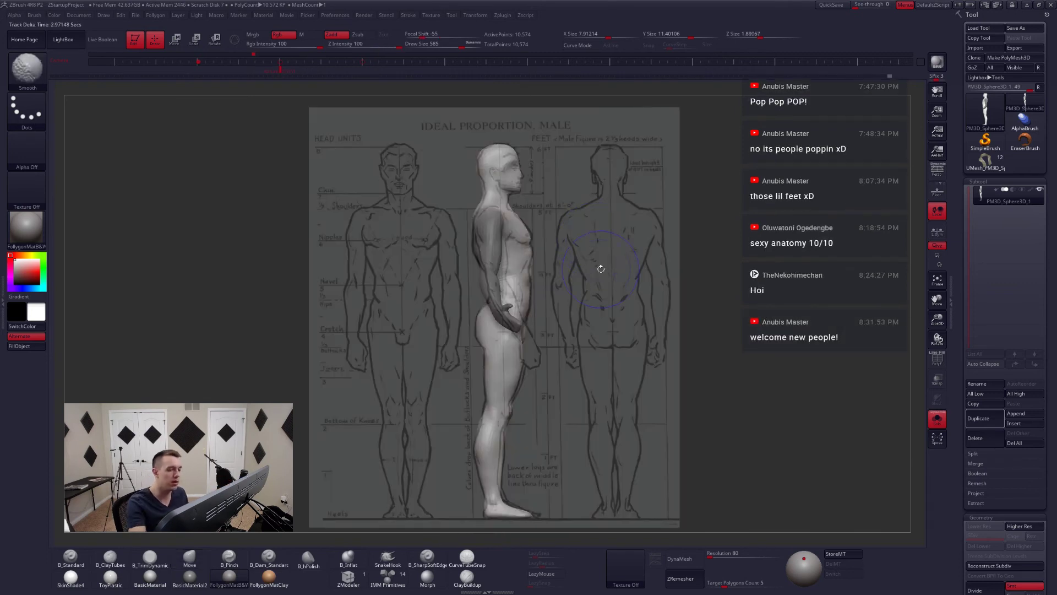
key(space)
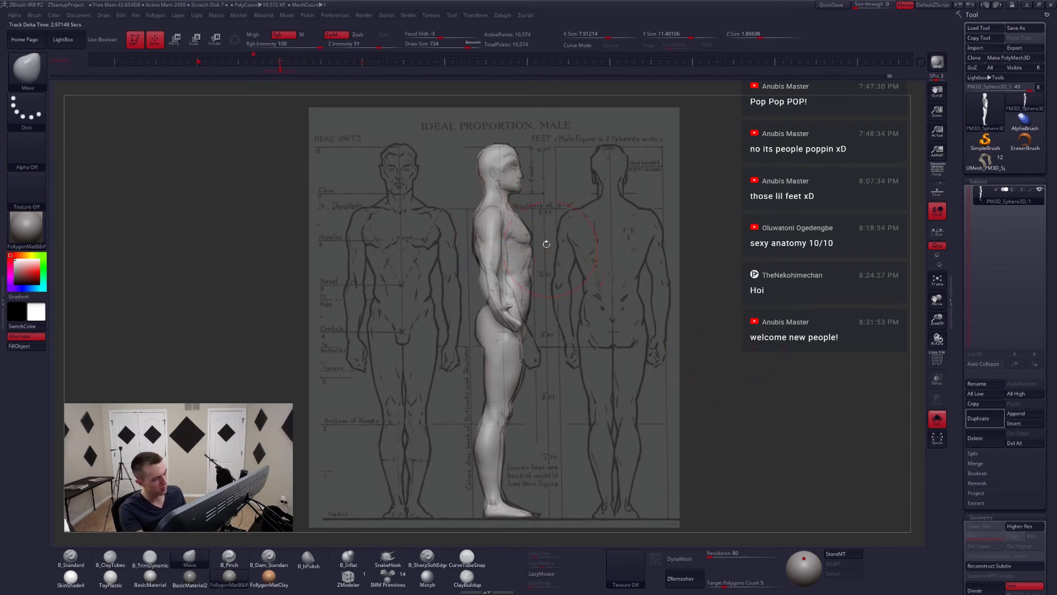
key(space)
mouse_move(530, 232)
mouse_down()
mouse_move(513, 204)
mouse_move(748, 396)
mouse_move(723, 401)
mouse_up()
key(shift+z)
key(space)
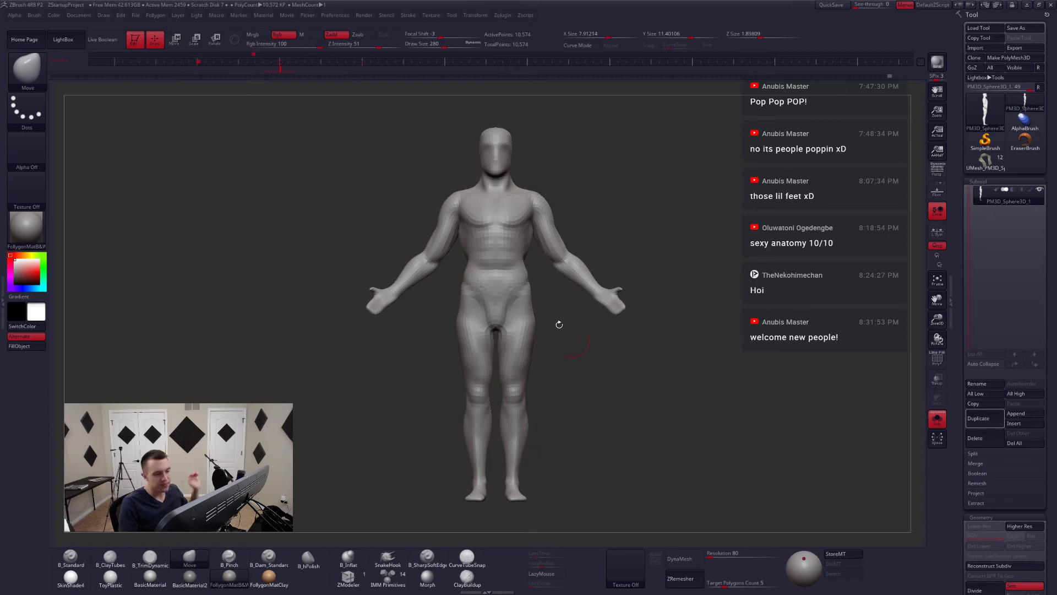
- Show the bearded bust model with all its subtools visible, and return to the male base mesh
click(985, 161)
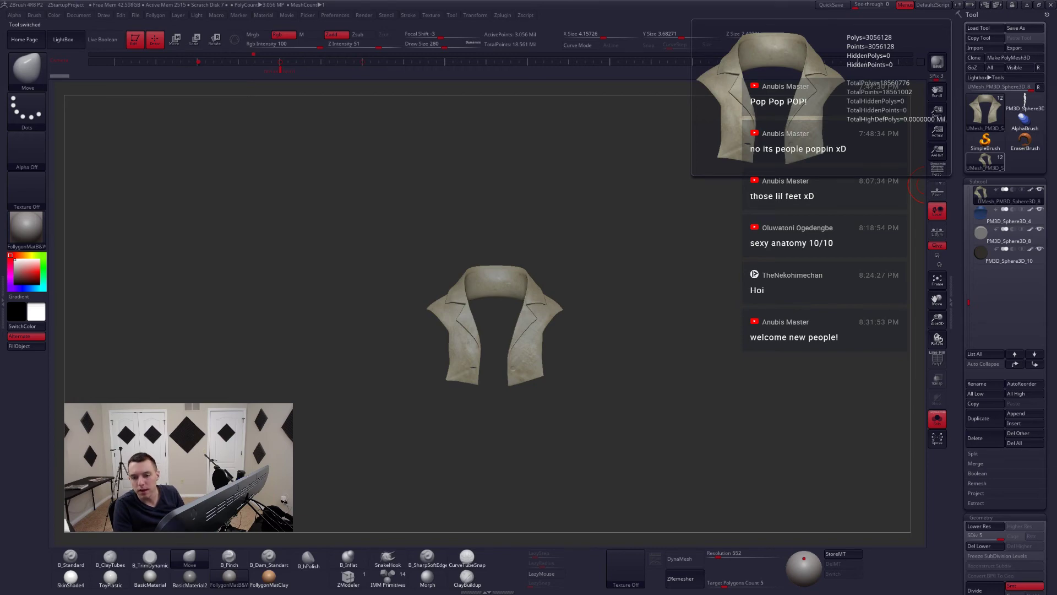
key(alt+Tab)
key(alt+Tab)
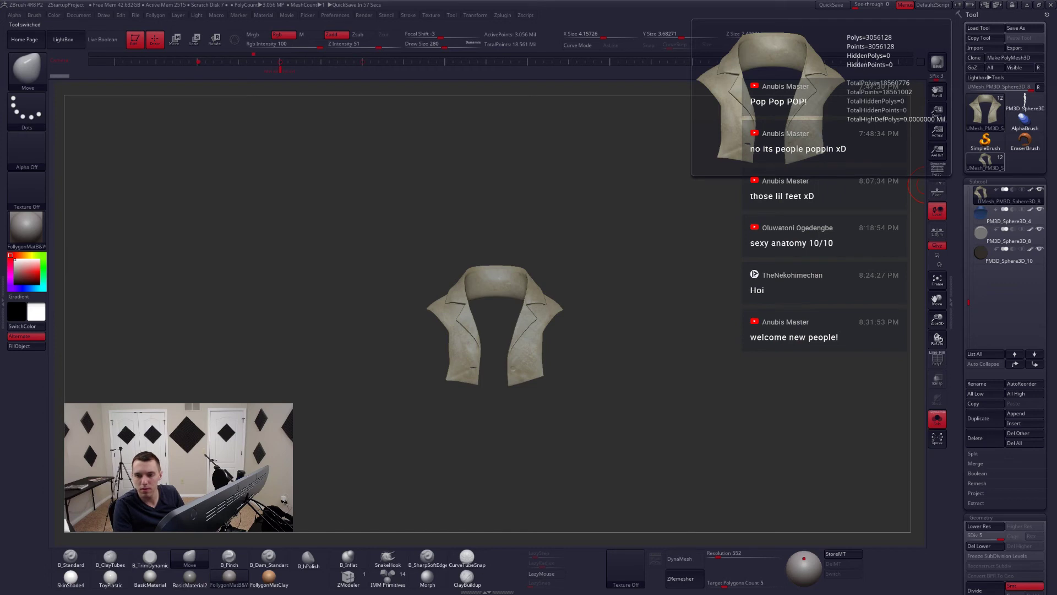
click(694, 306)
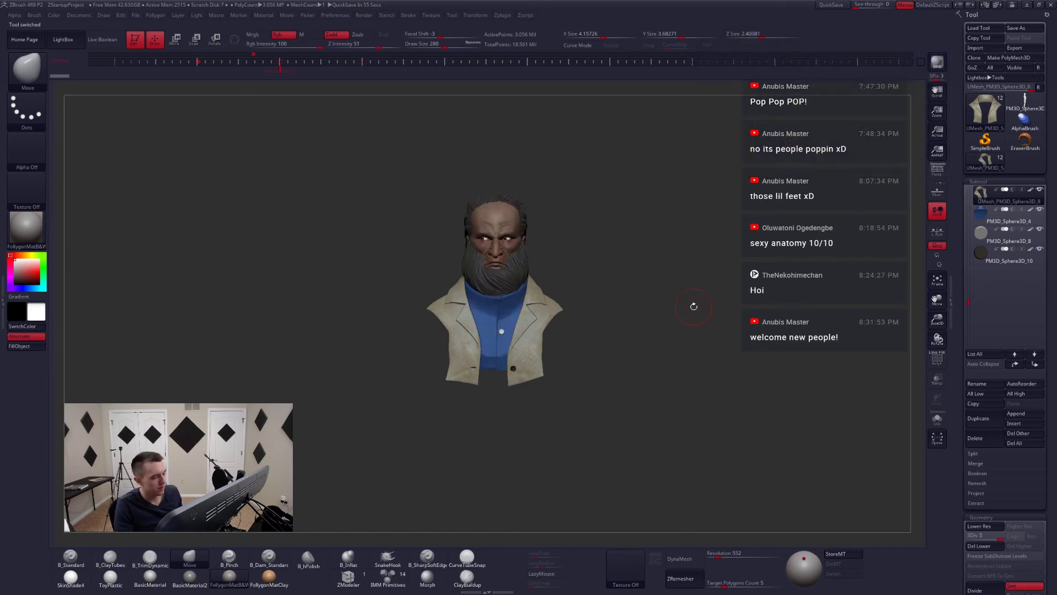
alt+drag(681, 321, 715, 316)
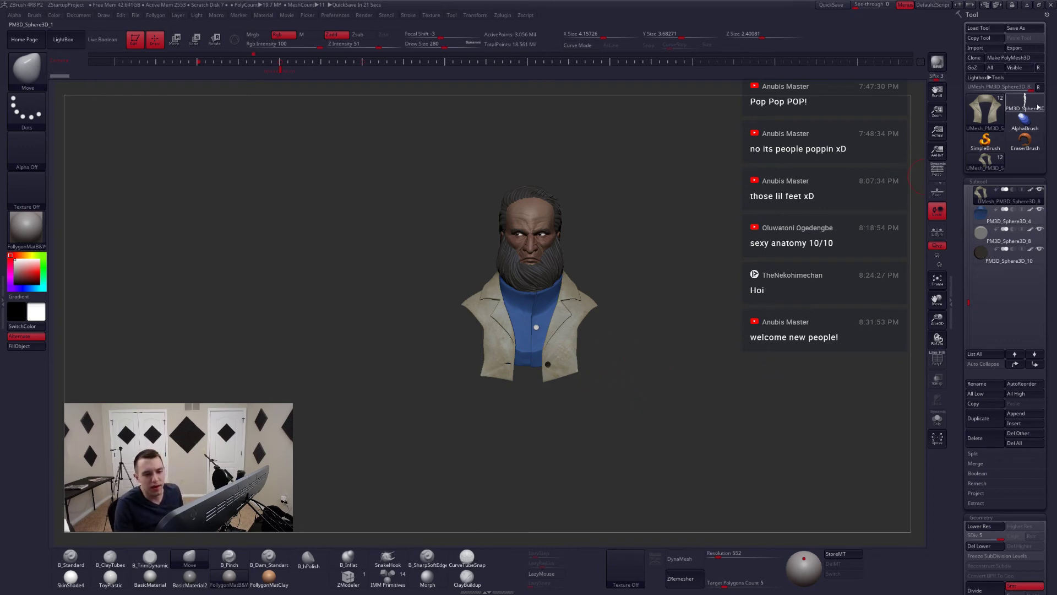
mouse_move(1038, 107)
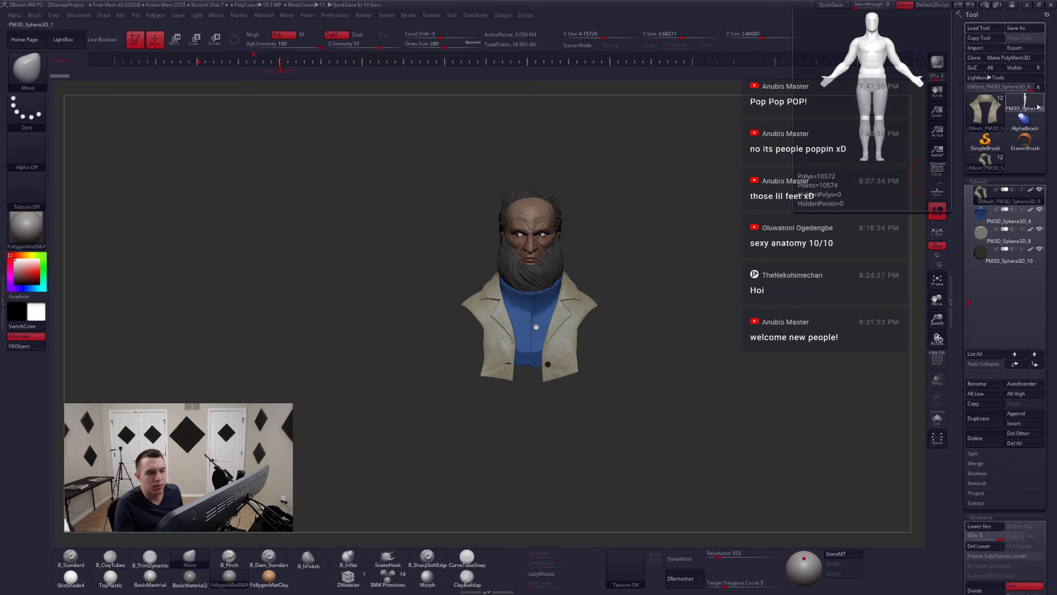
click(1038, 107)
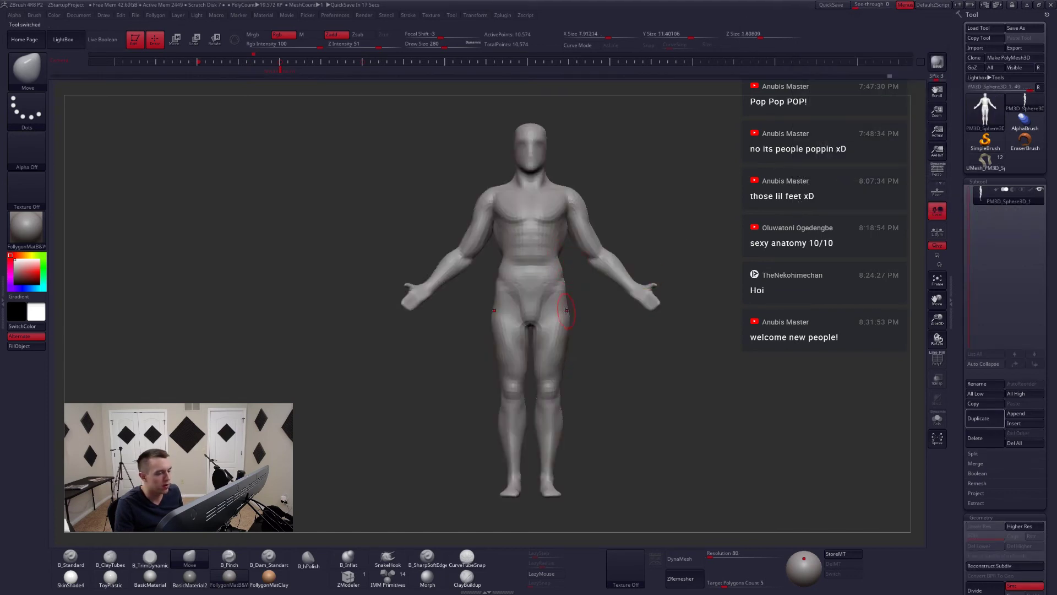
- Compare the base mesh with the reference in the stored front and side views
drag(606, 313, 495, 313)
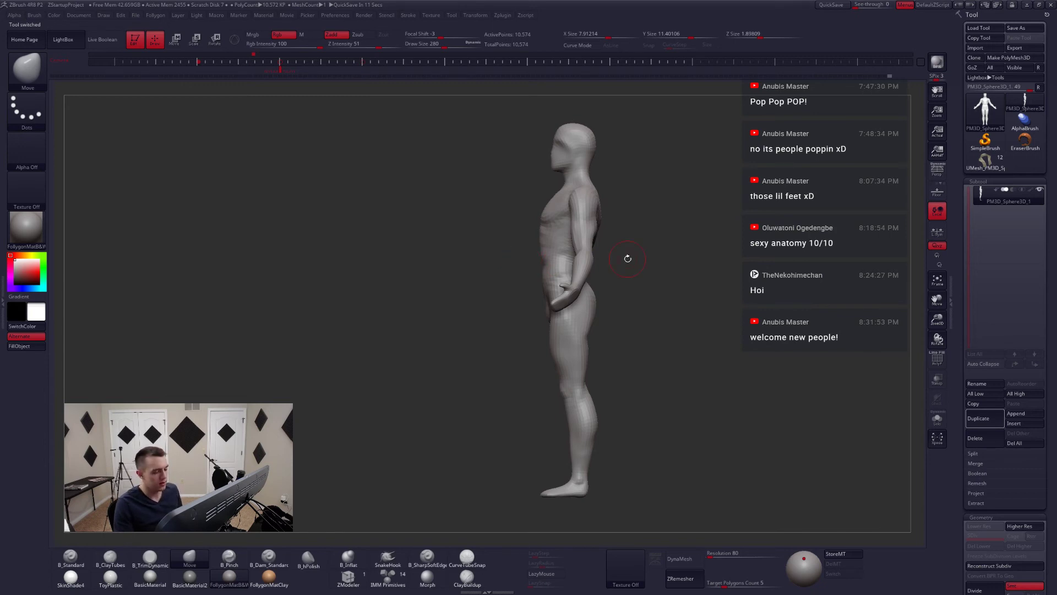
click(196, 69)
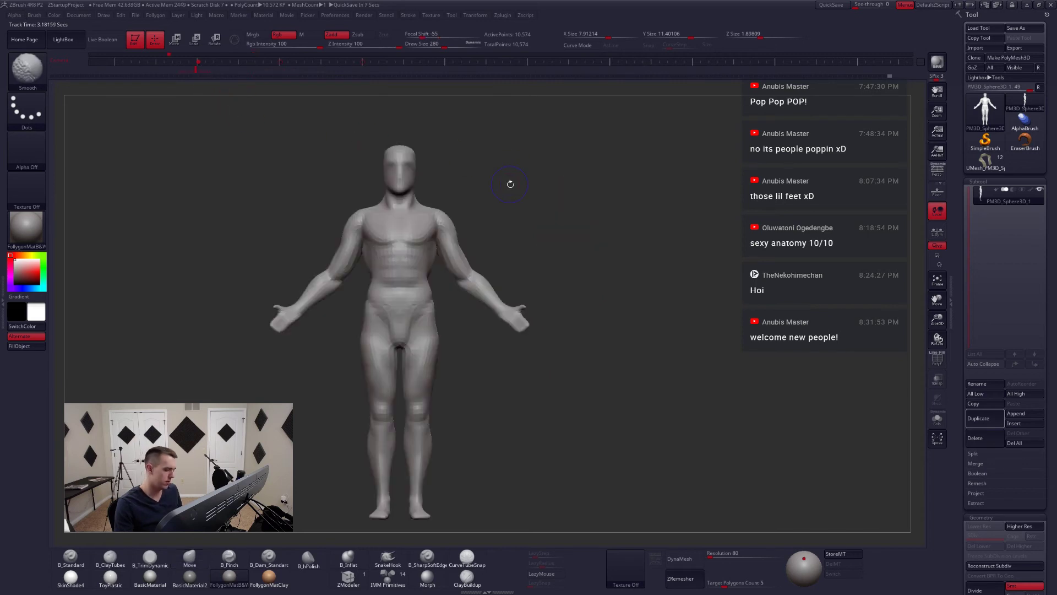
key(shift+z)
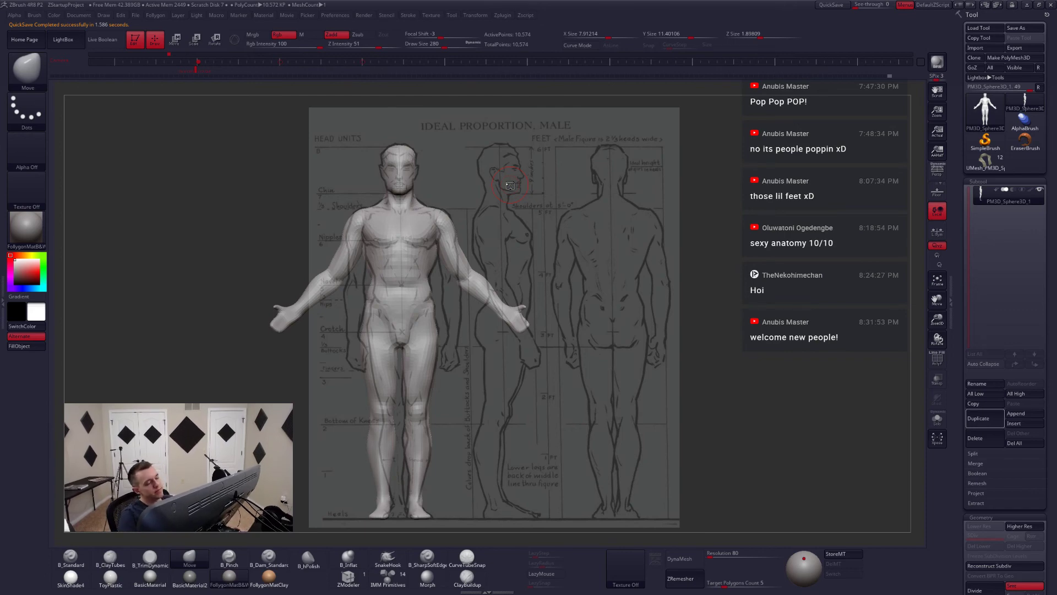
key(shift+z)
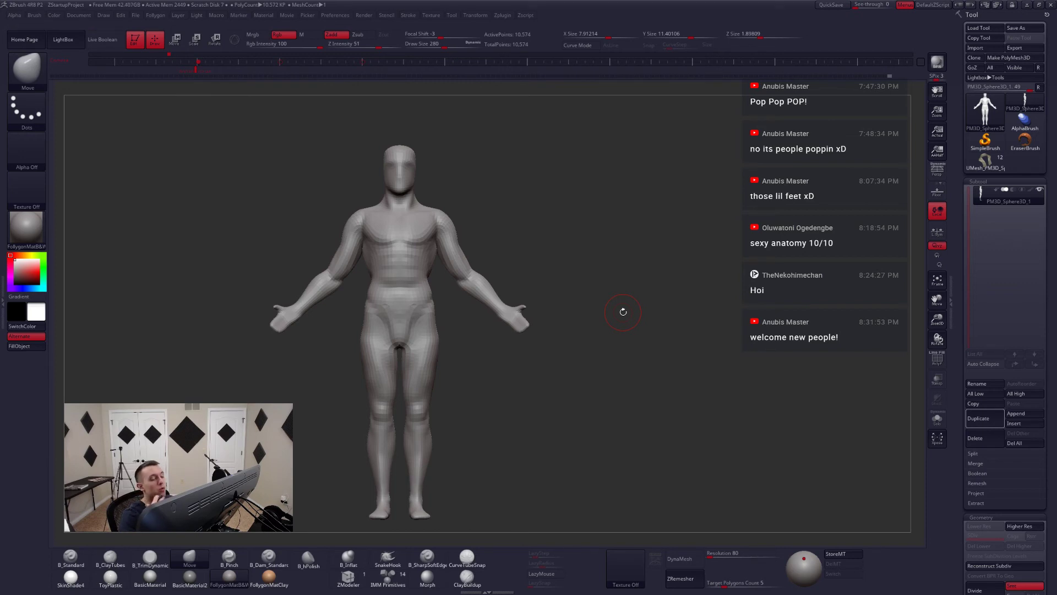
mouse_move(551, 353)
mouse_down()
mouse_move(538, 349)
mouse_move(556, 377)
mouse_move(568, 347)
mouse_up()
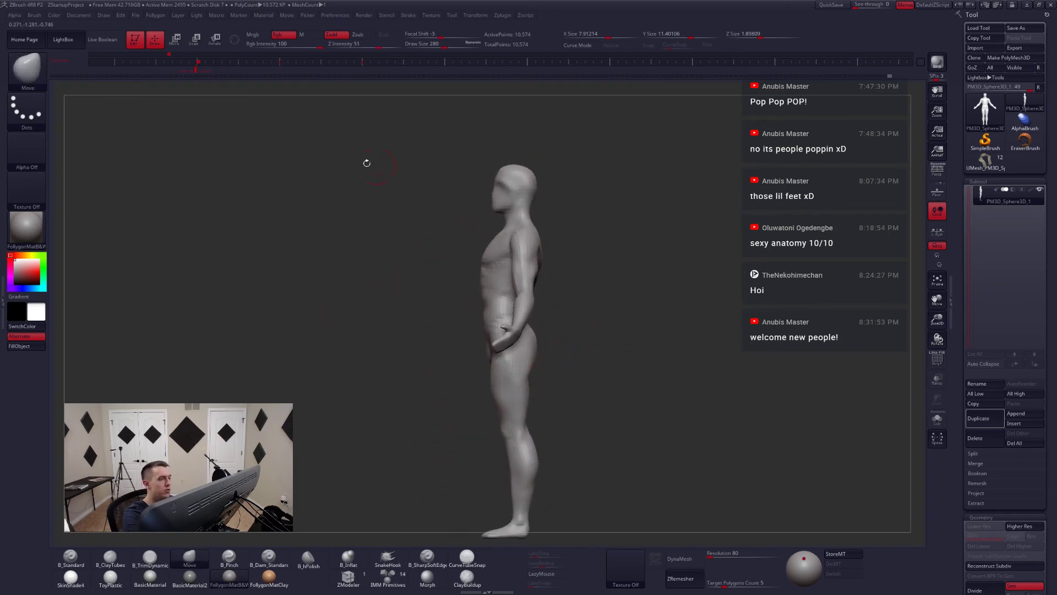
click(279, 69)
key(shift)
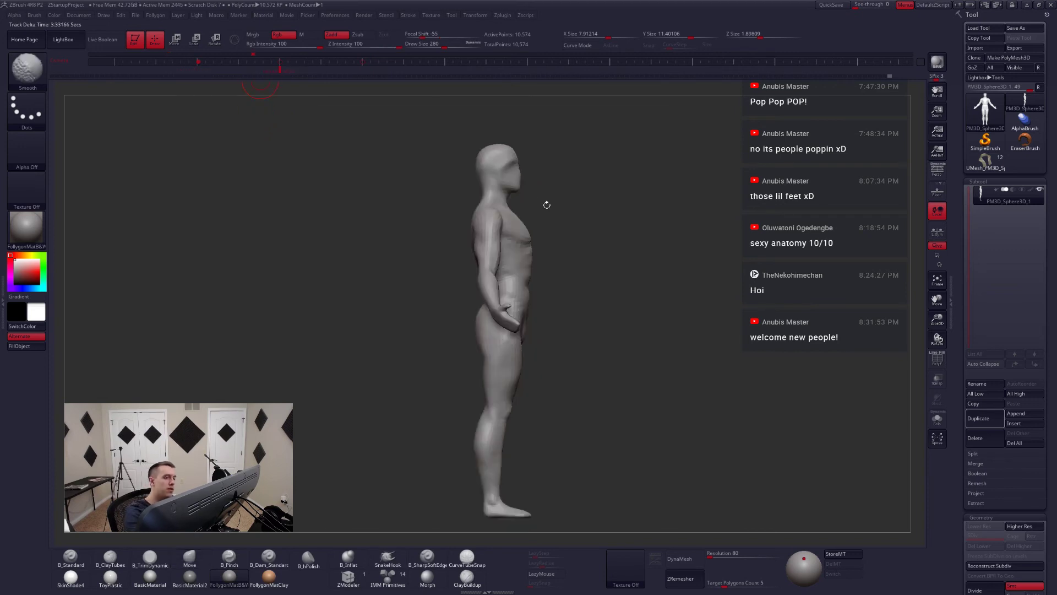
key(shift+z)
key(shift+z)
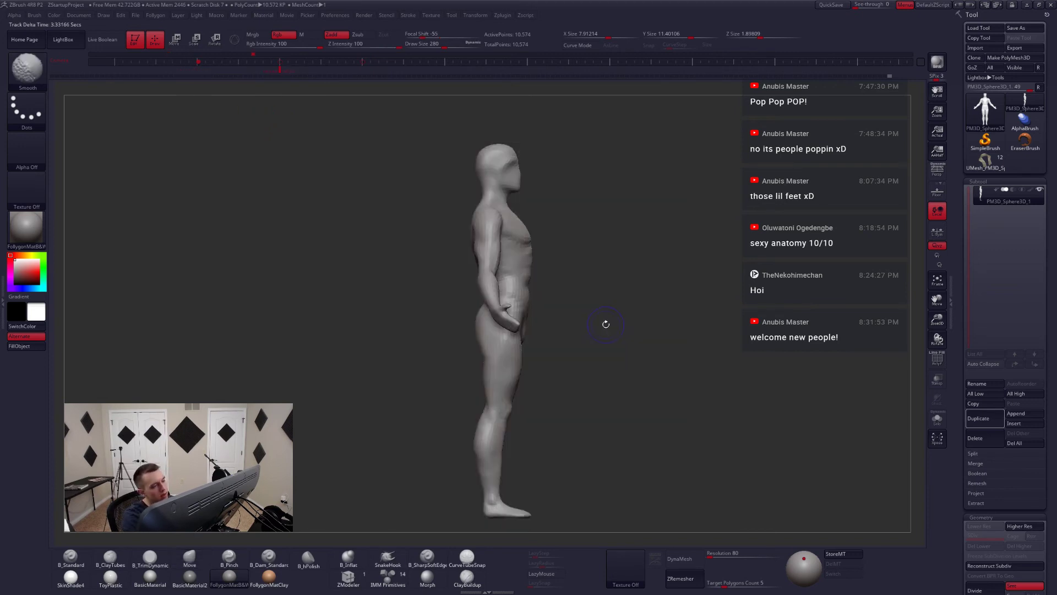
- Set the Move brush's Draw Size to 400 and examine the upper body's form and wireframe from several angles
drag(622, 320, 553, 315)
alt+drag(581, 242, 561, 352)
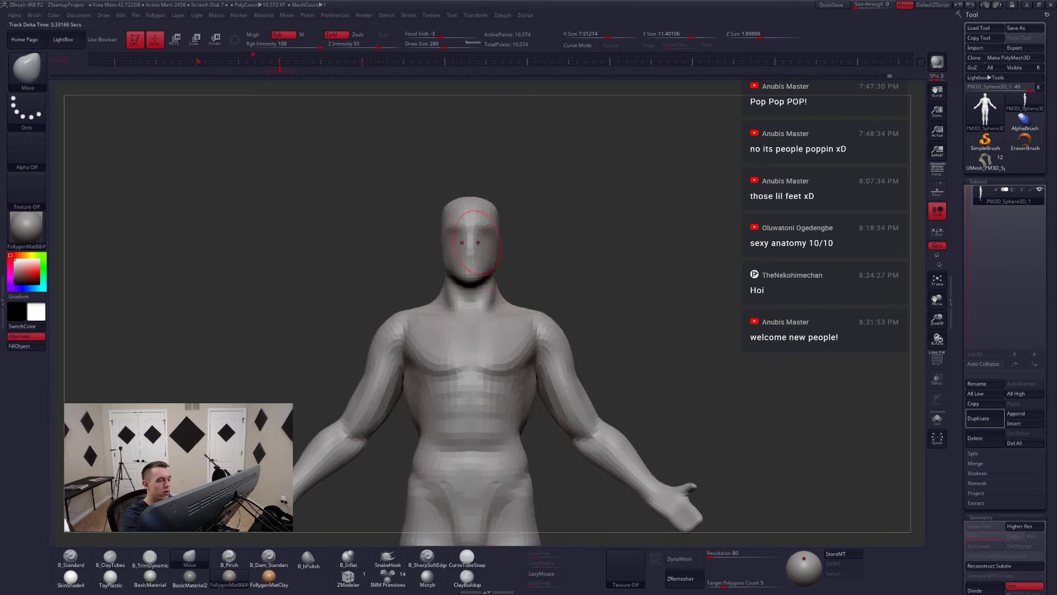
key(space)
drag(480, 233, 489, 233)
drag(502, 233, 518, 233)
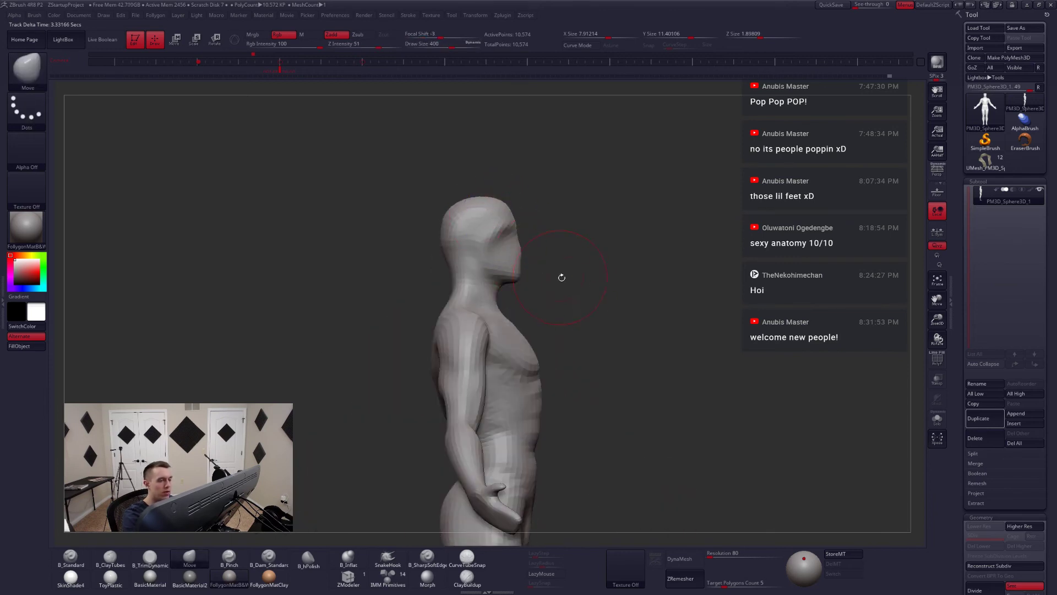
key(shift+f)
key(shift+f)
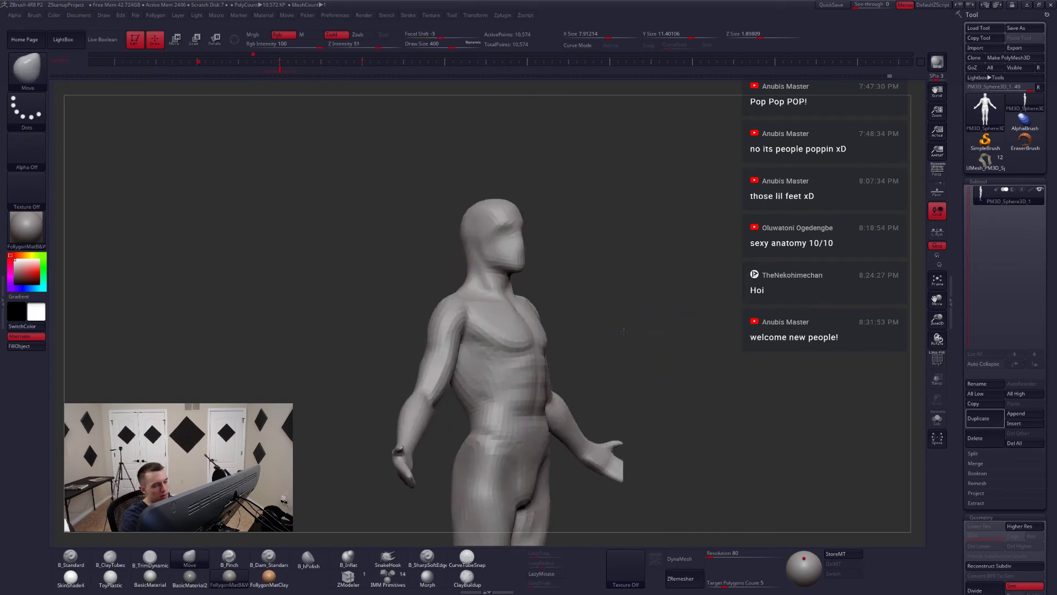
- Subdivide the base mesh twice, delete its lower subdivision levels and check the denser wireframe
key(ctrl+d)
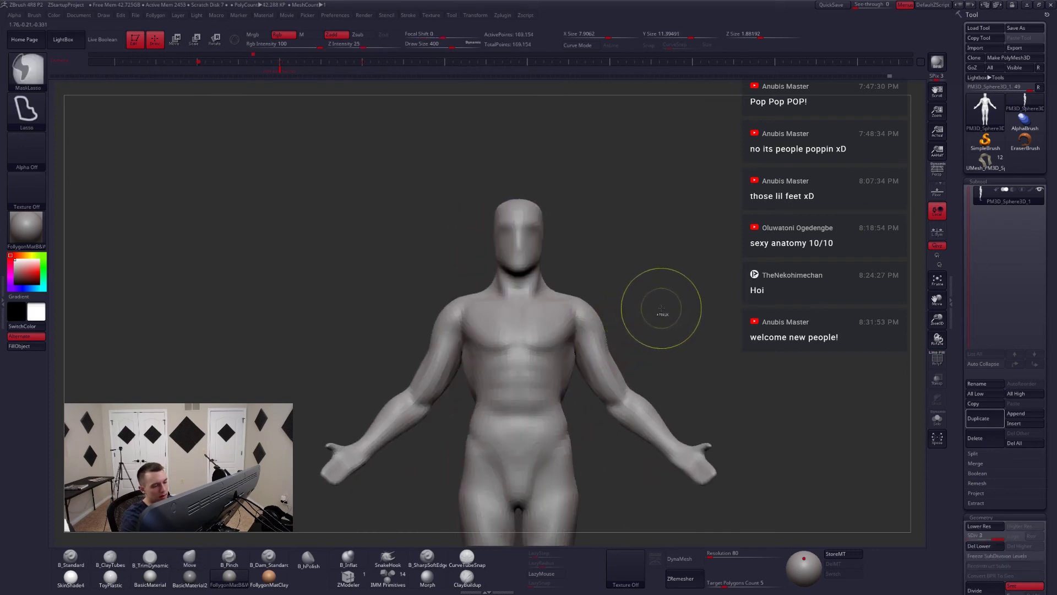
key(ctrl+d)
shift+drag(685, 302, 646, 322)
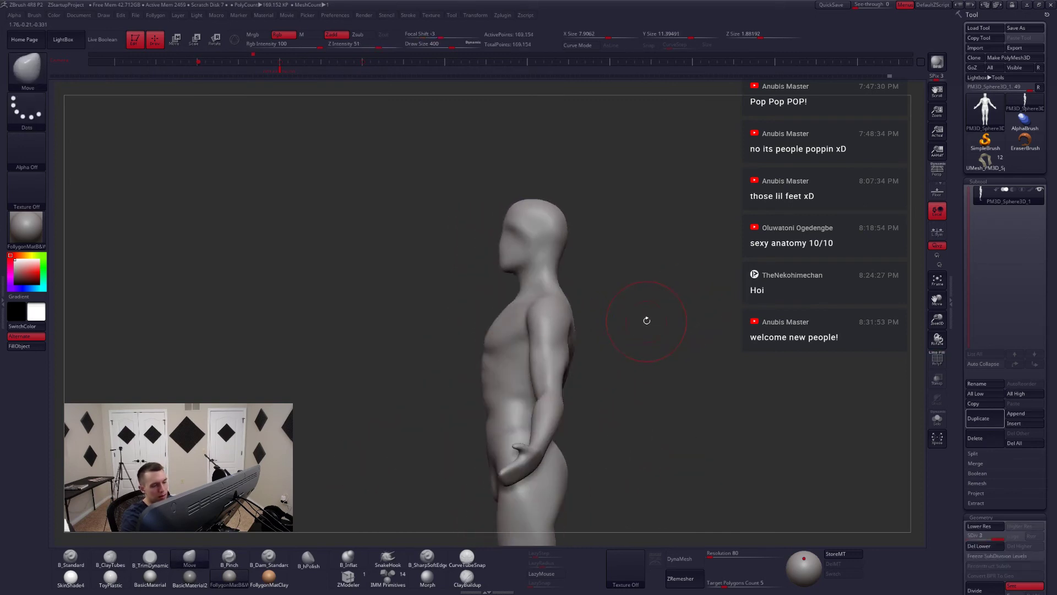
click(993, 547)
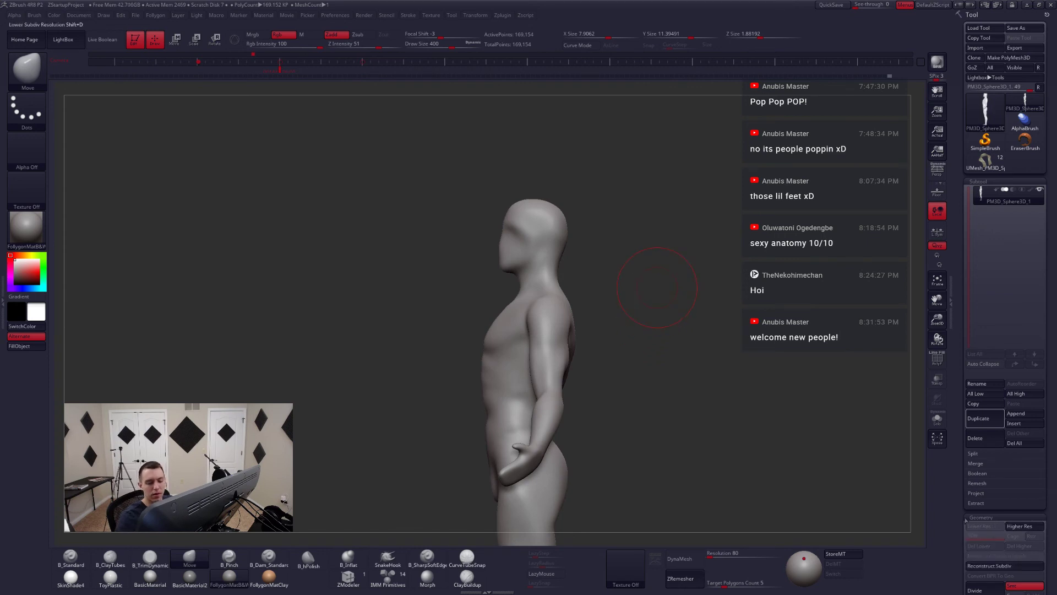
key(ctrl+shift+f)
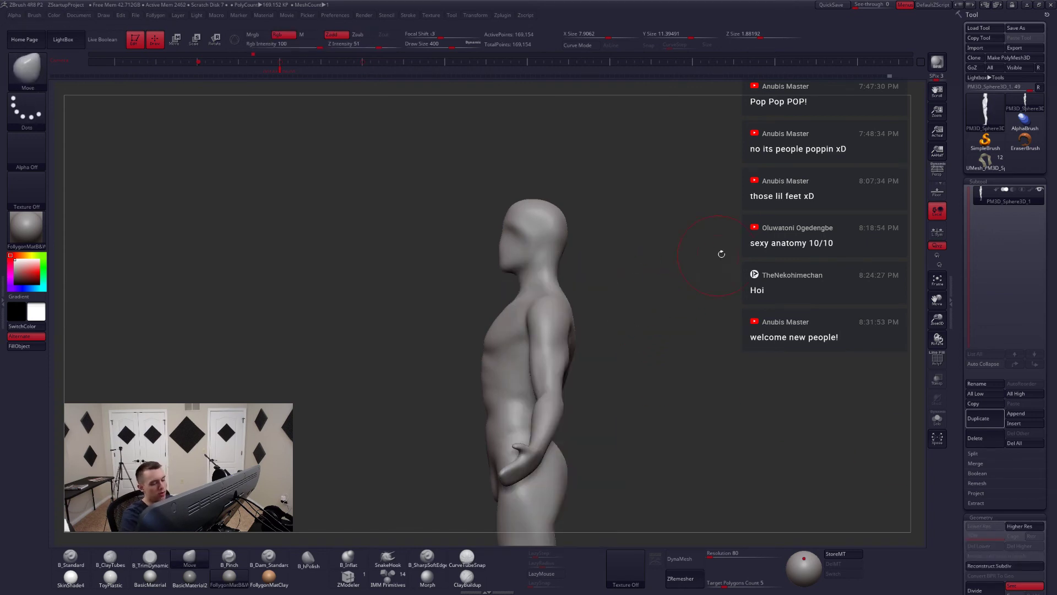
key(shift+f)
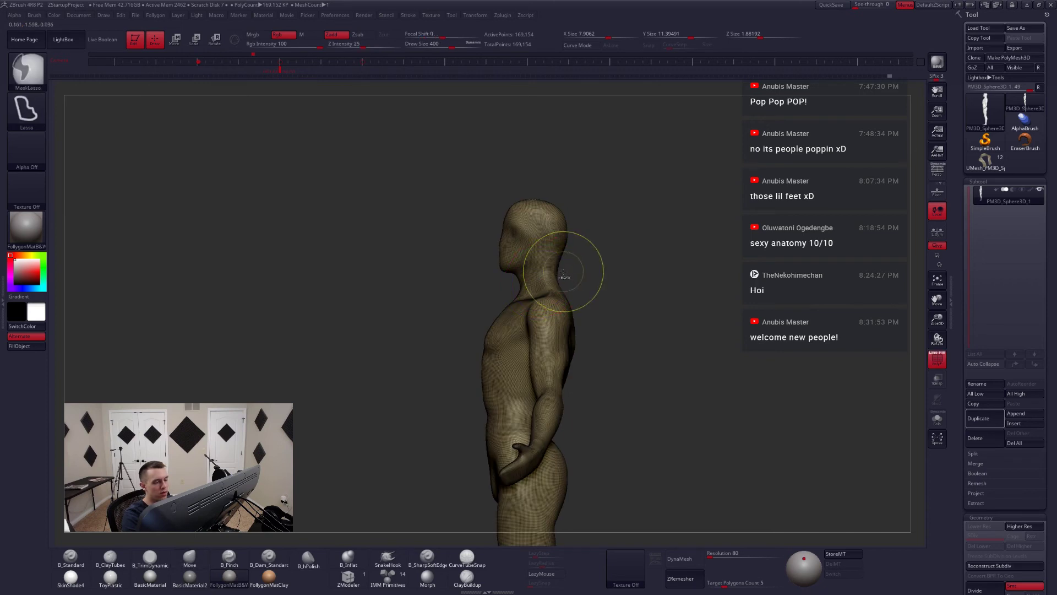
key(shift+f)
- Switch the selection brush to SelectLasso and hide the head and neck
drag(502, 270, 508, 299)
key(ctrl+space)
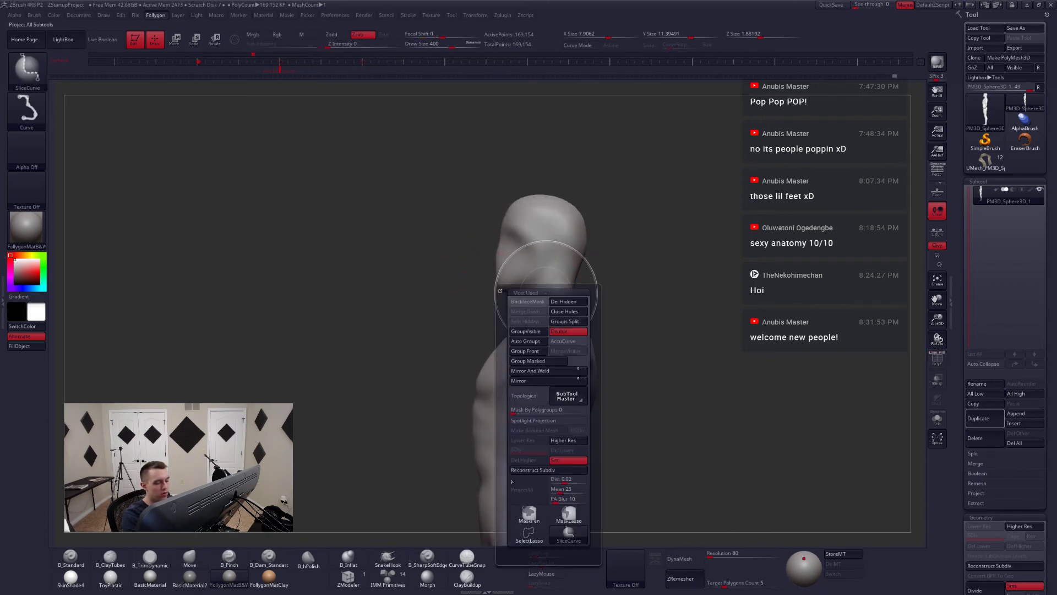
mouse_move(521, 311)
ctrl+shift+mouse_down()
mouse_move(507, 295)
mouse_move(708, 200)
mouse_move(700, 209)
ctrl+shift+mouse_up()
mouse_move(589, 322)
shift+mouse_down()
mouse_move(587, 314)
mouse_move(612, 330)
shift+mouse_up()
alt+drag(570, 349, 576, 362)
alt+right_drag(575, 362, 576, 386)
mouse_move(549, 348)
shift+right_down()
mouse_move(560, 383)
mouse_move(531, 367)
mouse_move(521, 382)
shift+right_up()
right_click(530, 366)
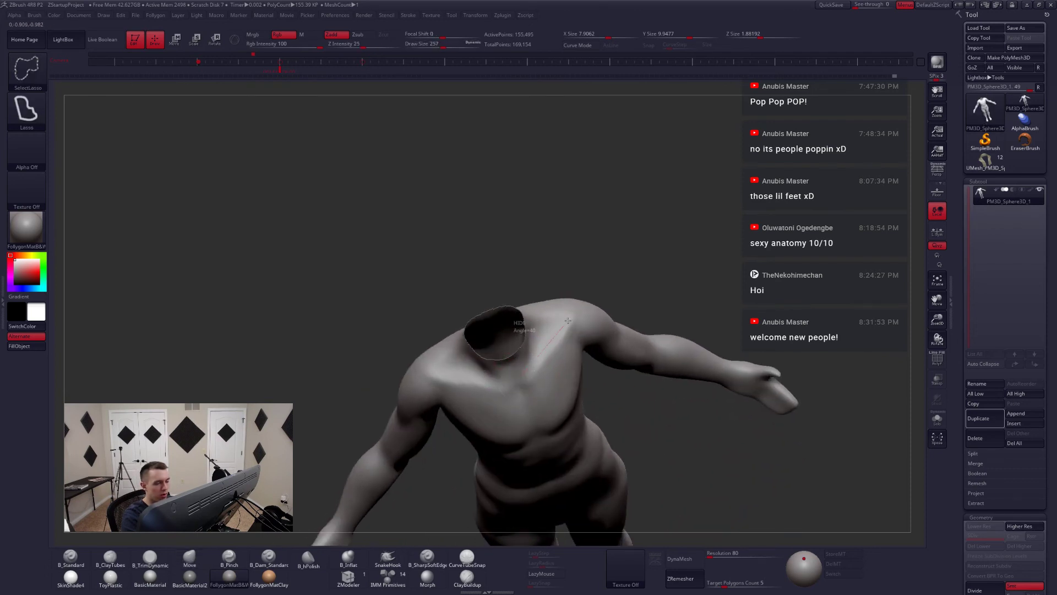
- Hide the top of the shoulders with a lasso selection, and show the whole figure again
mouse_move(565, 316)
ctrl+alt+shift+mouse_down()
mouse_move(385, 231)
mouse_move(379, 333)
ctrl+alt+shift+mouse_up()
shift+drag(537, 287, 540, 305)
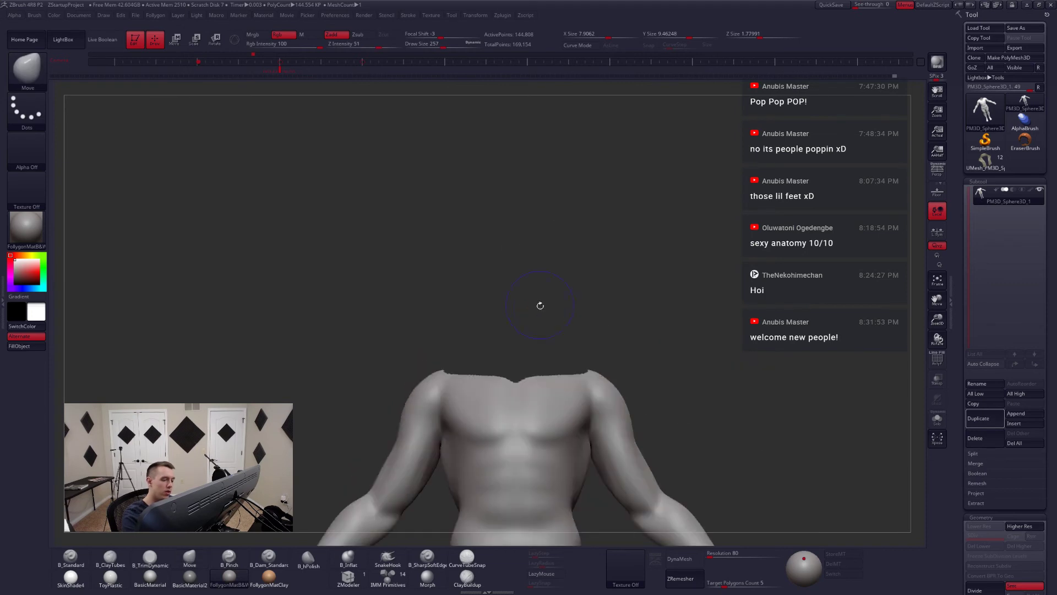
key(ctrl+shift+d)
ctrl+shift+drag(640, 290, 630, 325)
right_drag(509, 374, 578, 382)
mouse_move(503, 385)
ctrl+alt+shift+mouse_down()
mouse_move(427, 353)
mouse_move(502, 441)
mouse_move(523, 415)
ctrl+alt+shift+mouse_up()
ctrl+shift+click(609, 348)
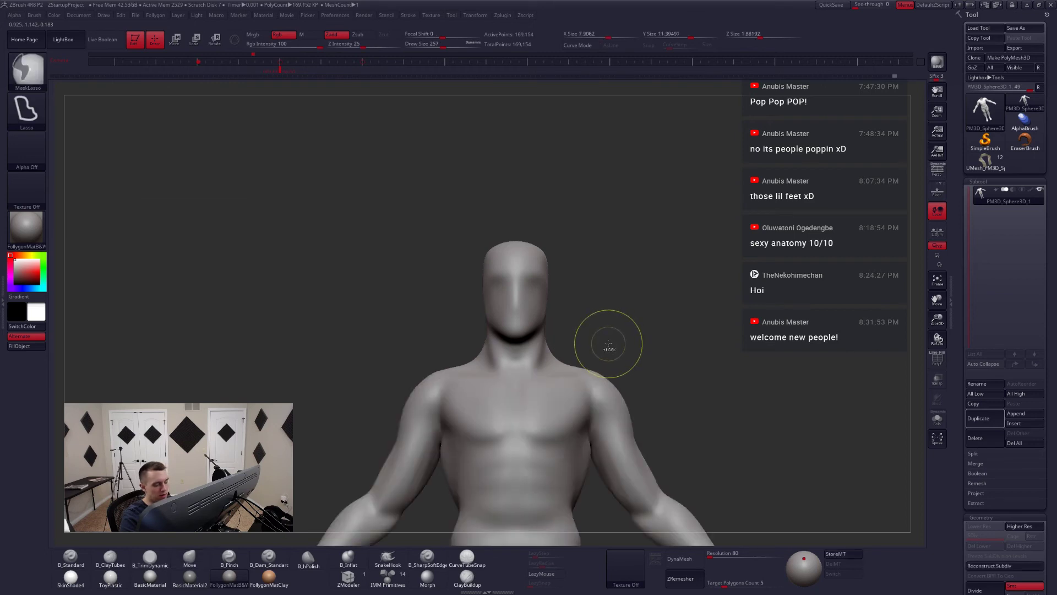
- Lasso-mask the head, neck and tops of the shoulders down to the collarbones, refining the mask edge around the upper body
key(ctrl+z)
mouse_move(620, 327)
mouse_down()
mouse_move(571, 376)
mouse_move(572, 361)
mouse_move(616, 353)
mouse_move(628, 370)
mouse_move(580, 444)
mouse_move(562, 438)
mouse_move(581, 436)
mouse_move(554, 411)
mouse_move(555, 346)
mouse_up()
ctrl+click(607, 347)
ctrl+shift+click(607, 348)
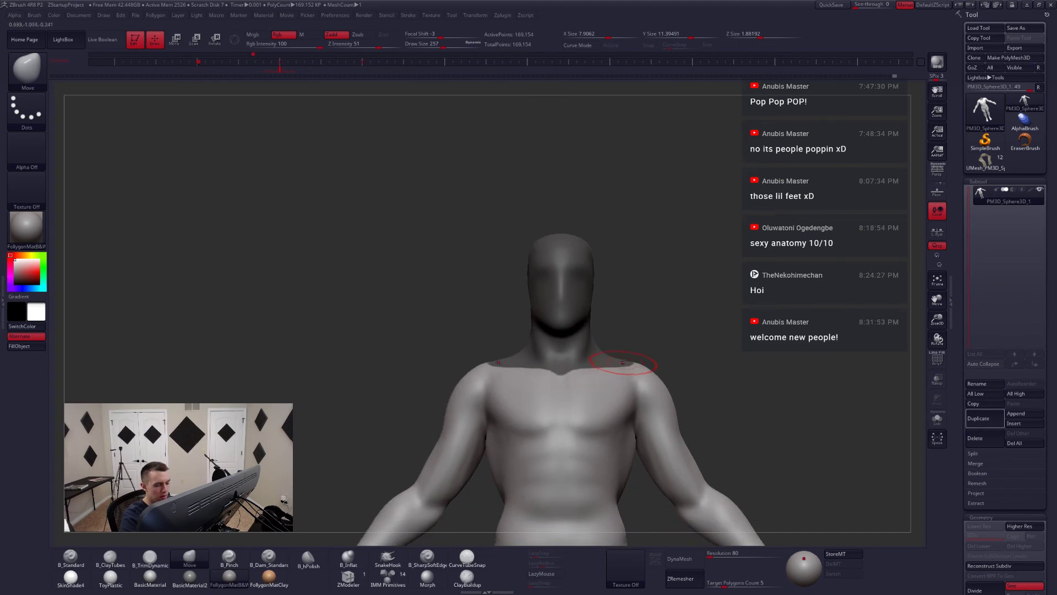
mouse_move(622, 360)
mouse_down()
mouse_move(620, 385)
mouse_move(652, 331)
mouse_move(649, 376)
mouse_up()
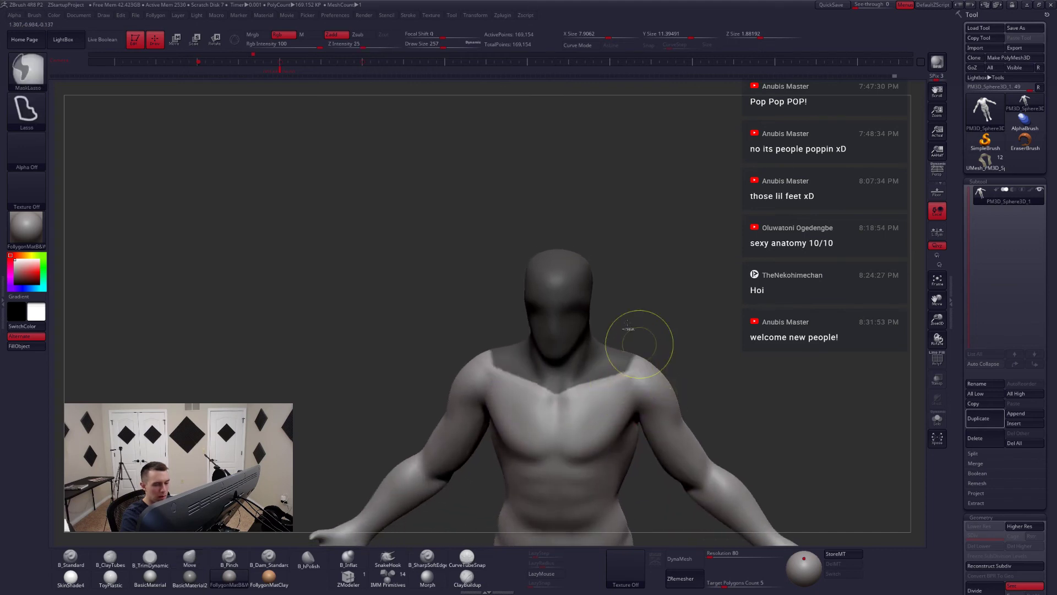
mouse_move(633, 331)
mouse_down()
mouse_move(650, 380)
mouse_move(664, 363)
mouse_move(652, 355)
mouse_move(648, 372)
mouse_move(631, 334)
mouse_move(619, 432)
mouse_move(655, 380)
mouse_move(596, 402)
mouse_up()
mouse_move(595, 402)
right_down()
mouse_move(567, 407)
mouse_move(707, 380)
right_up()
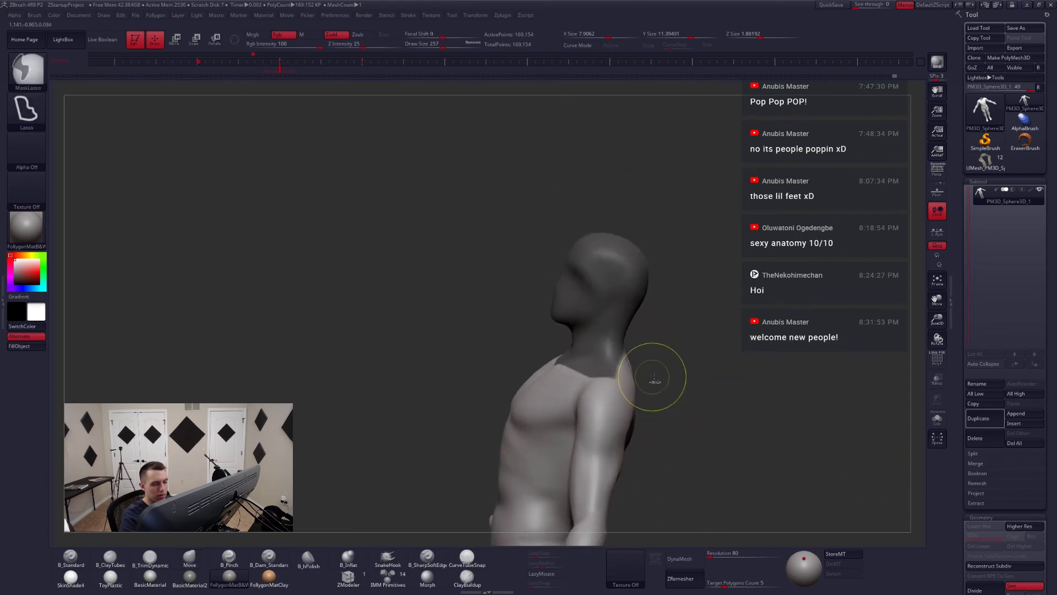
mouse_move(652, 383)
mouse_down()
mouse_move(672, 373)
mouse_move(654, 312)
mouse_up()
- Turn the masked head and neck into a polygroup separate from the body and check the grouping in PolyFrame
key(shift+f)
key(ctrl)
key(ctrl+w)
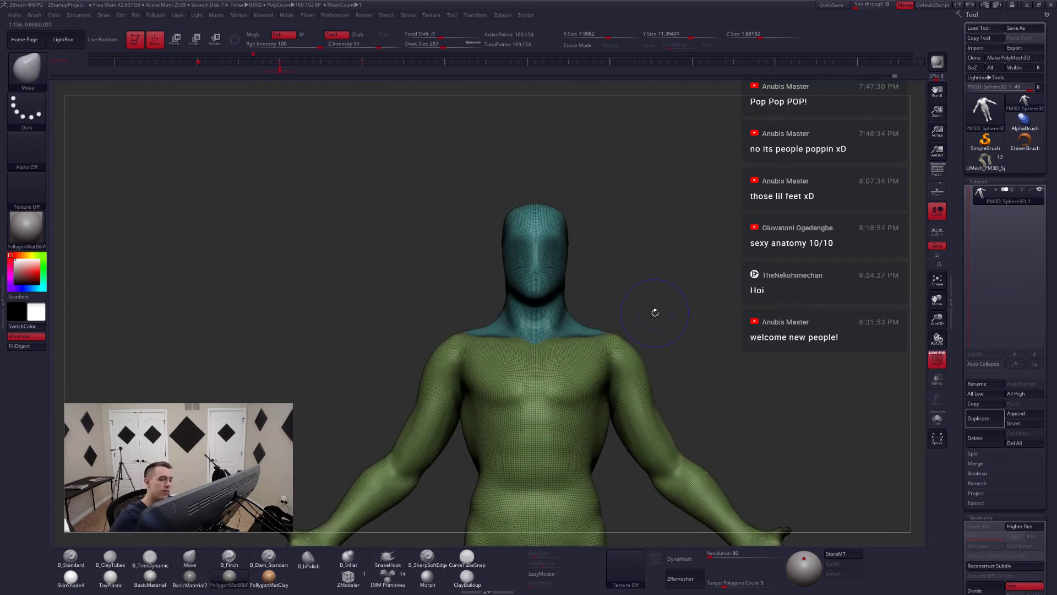
key(shift+f)
- Isolate the head-and-neck polygroup and split the hidden body off into its own subtool
key(ctrl+shift)
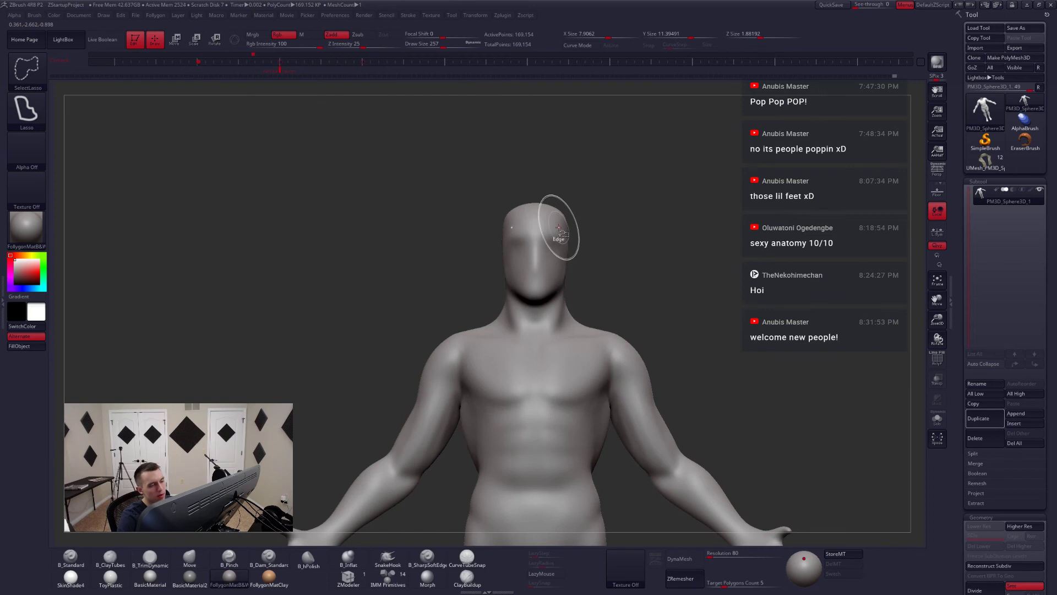
ctrl+shift+click(554, 227)
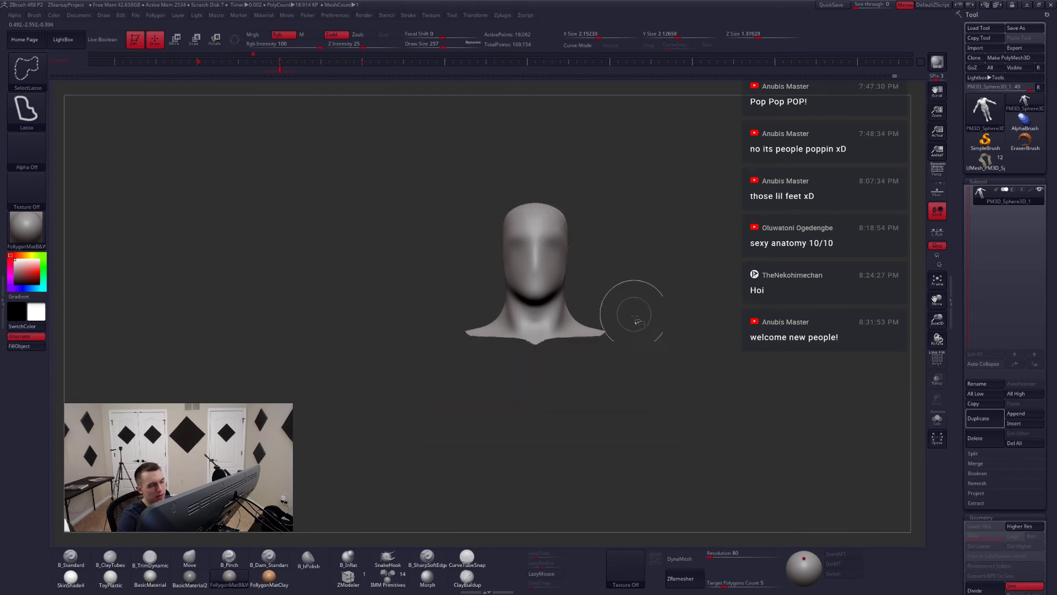
key(space)
click(613, 271)
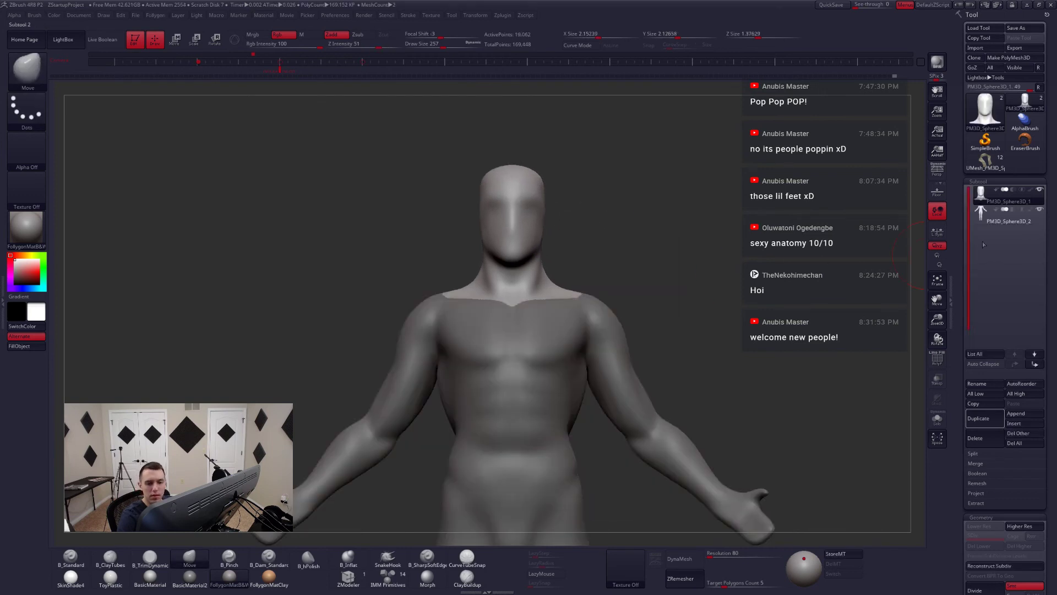
- Select the body subtool, show it in Solo mode and close the hole at its neck opening
mouse_move(980, 215)
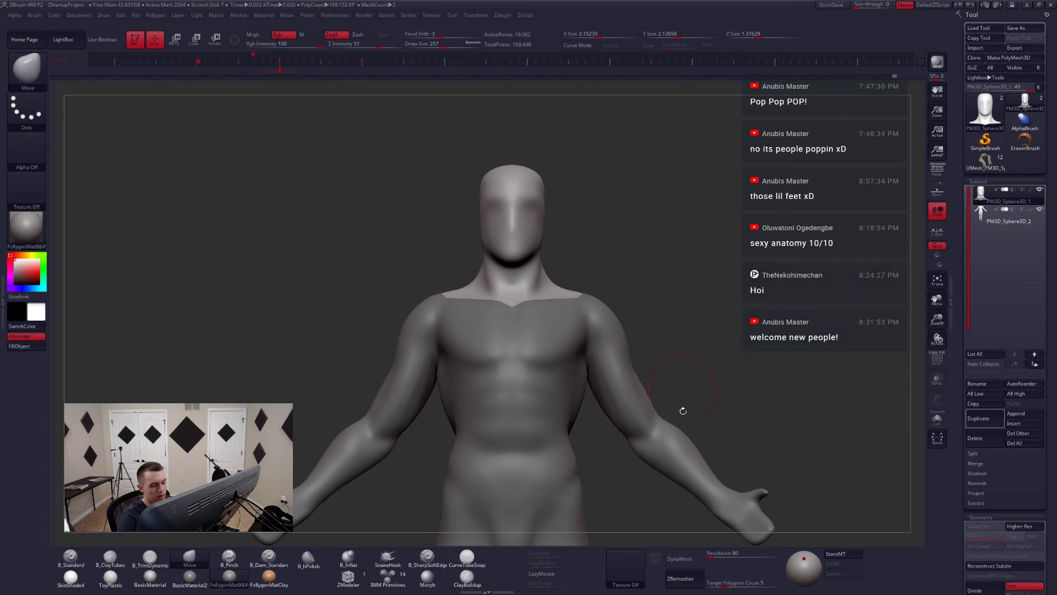
key(alt+s)
drag(556, 264, 618, 288)
click(998, 218)
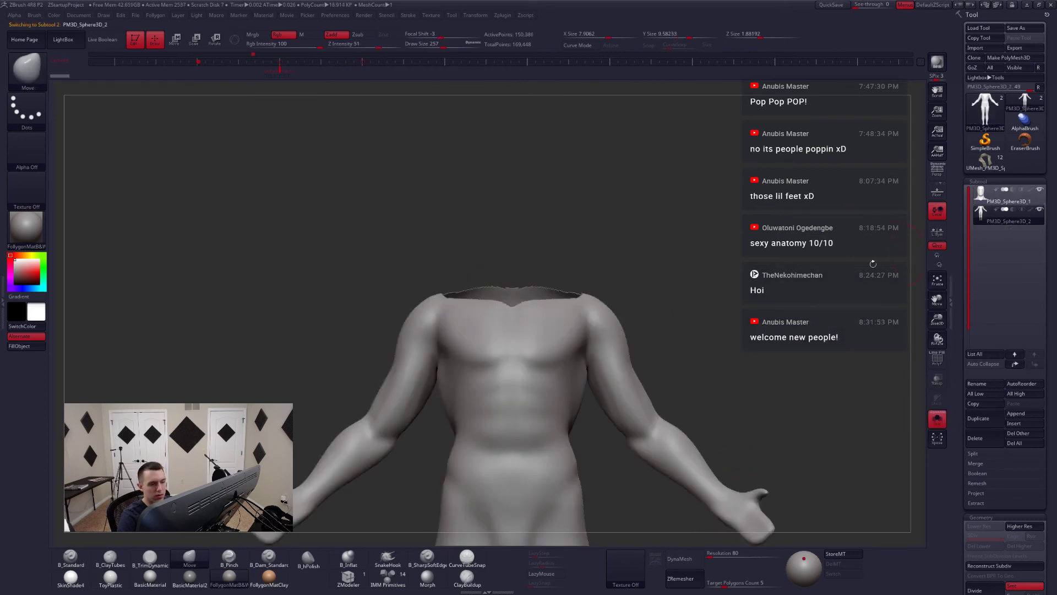
alt+drag(641, 325, 614, 277)
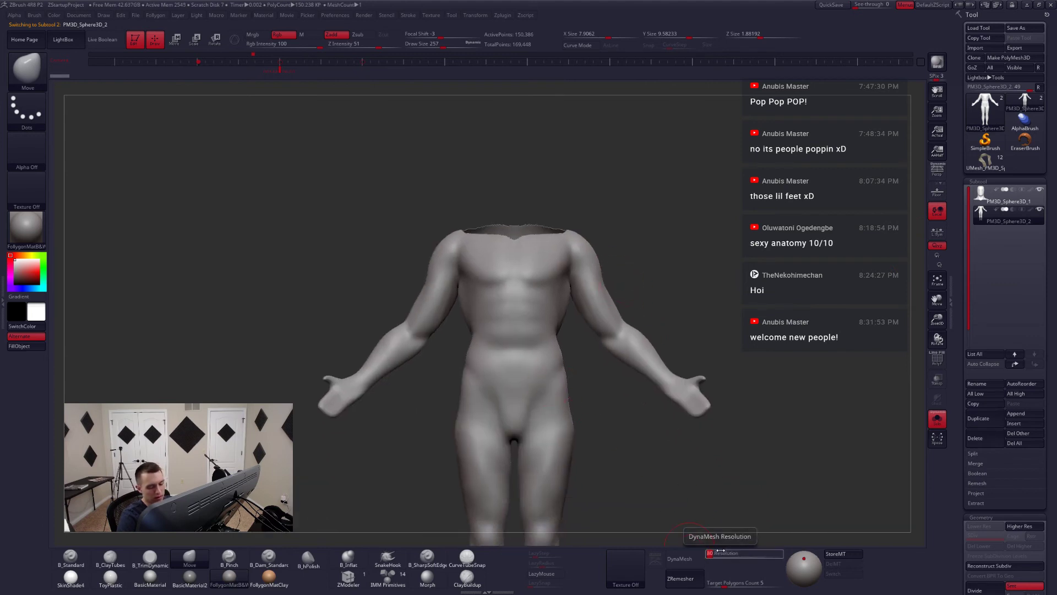
key(ctrl+shift+d)
click(683, 298)
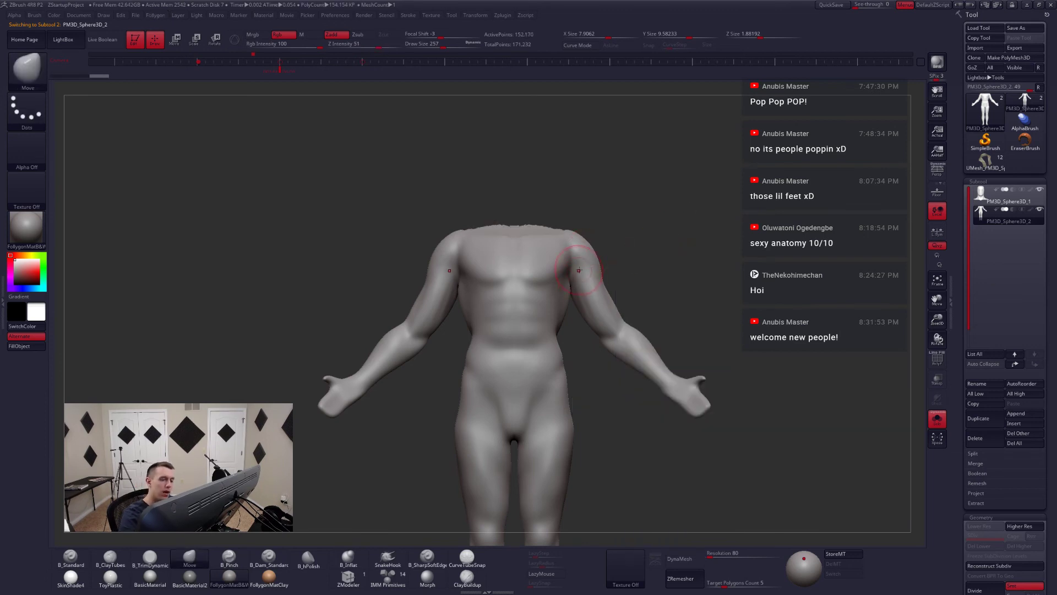
- Mask the torso and legs with topological Transpose masking from the shoulder, leaving the arms unmasked, and return to Draw mode
key(w)
ctrl+drag(583, 269, 590, 283)
ctrl+drag(583, 243, 587, 253)
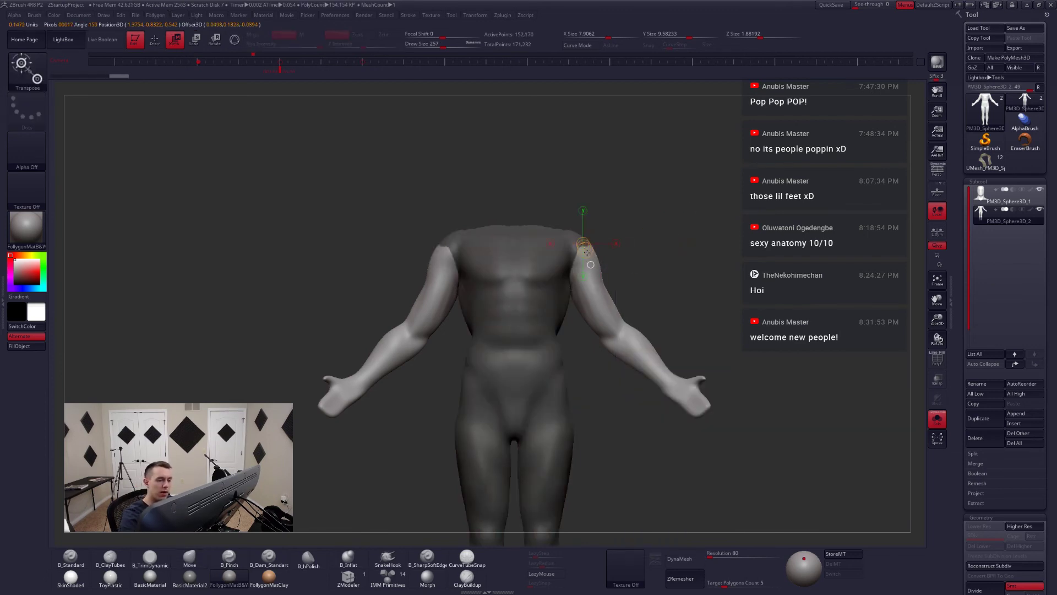
key(q)
- Fill the unmasked gaps on the back, sides and legs with lasso masks so only the arms stay free
mouse_move(516, 301)
right_down()
mouse_move(616, 308)
mouse_move(575, 378)
mouse_move(572, 363)
right_up()
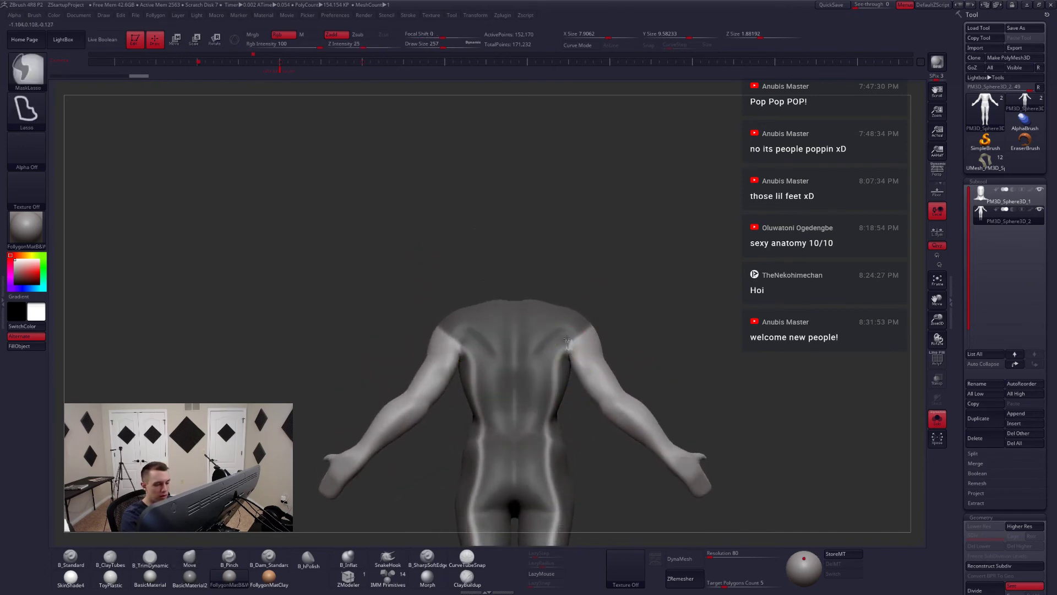
mouse_move(567, 340)
ctrl+mouse_down()
mouse_move(553, 457)
mouse_move(567, 465)
ctrl+mouse_up()
alt+drag(597, 462, 583, 379)
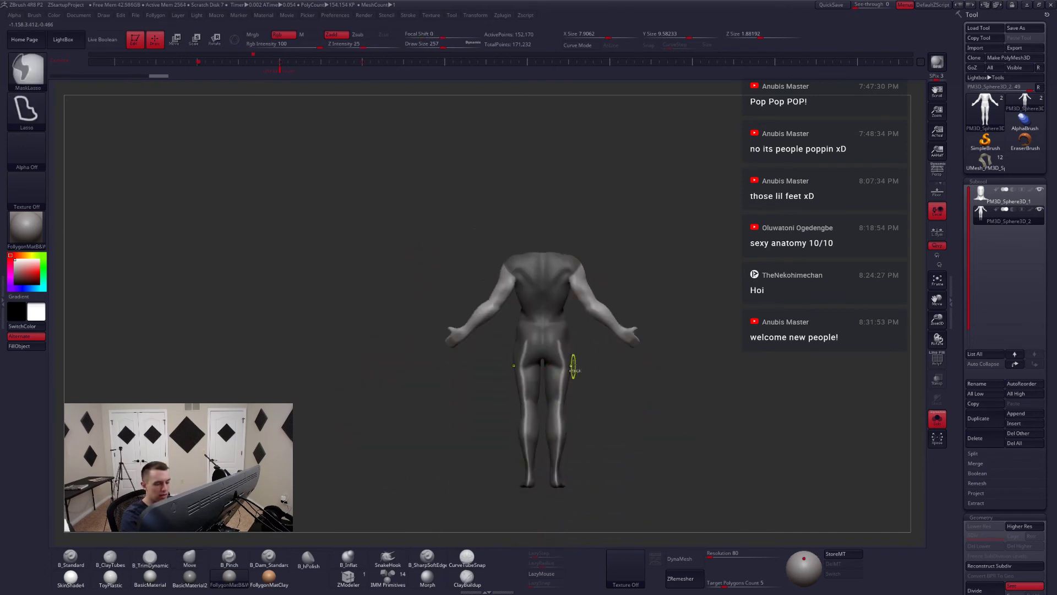
mouse_move(573, 332)
ctrl+mouse_down()
mouse_move(508, 386)
mouse_move(606, 510)
mouse_move(611, 498)
ctrl+mouse_up()
right_drag(523, 394, 614, 384)
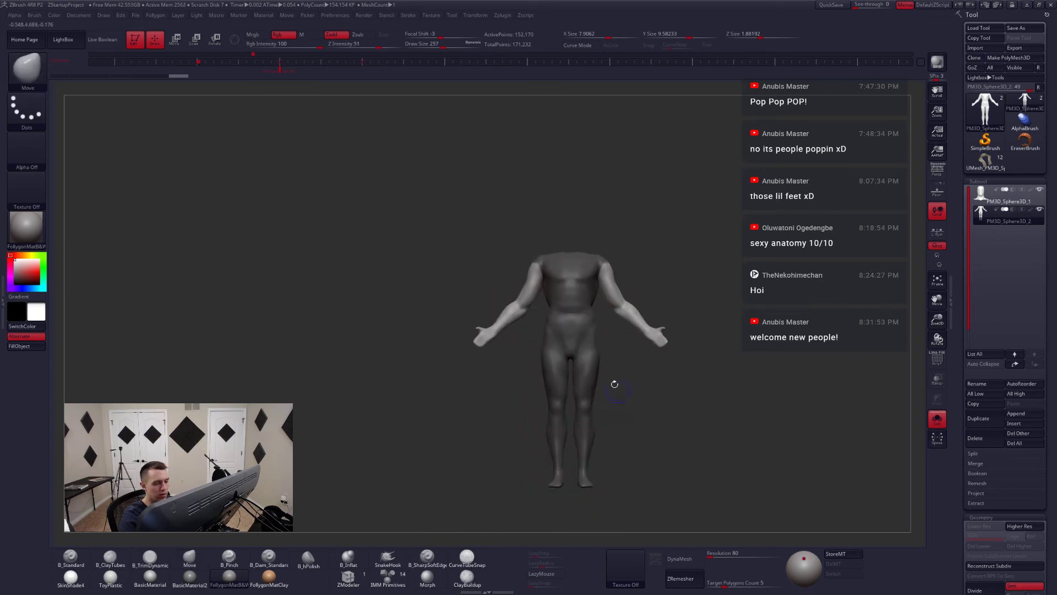
- Refine the mask boundary around both shoulders from front and back so the deltoids stay unmasked
mouse_move(594, 261)
alt+right_down()
mouse_move(578, 354)
mouse_move(603, 418)
mouse_move(585, 423)
mouse_move(584, 413)
alt+right_up()
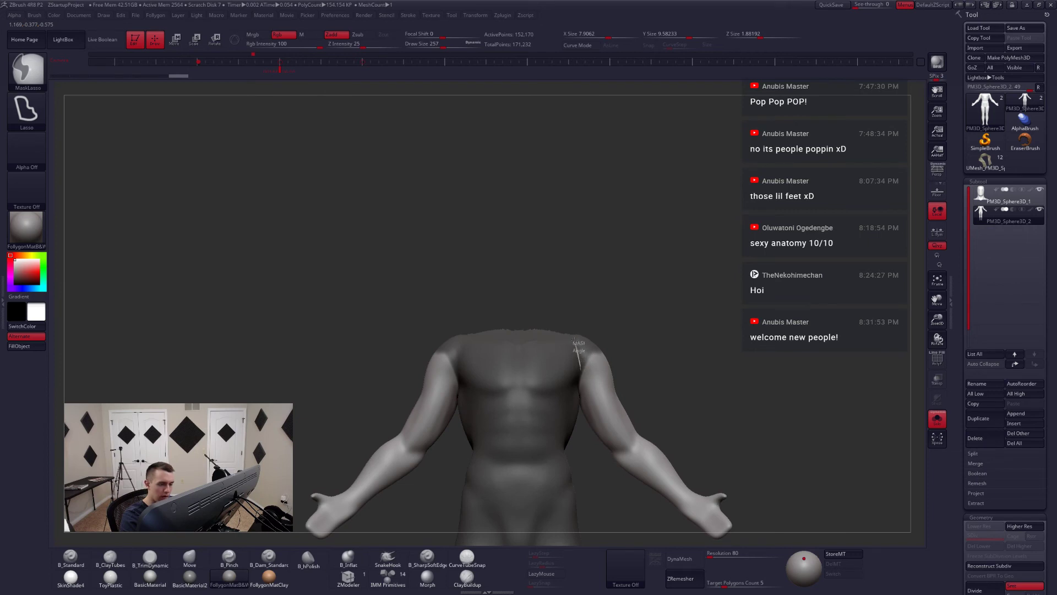
mouse_move(608, 364)
right_down()
mouse_move(578, 399)
mouse_move(556, 385)
mouse_move(623, 389)
mouse_move(601, 378)
right_up()
key(ctrl)
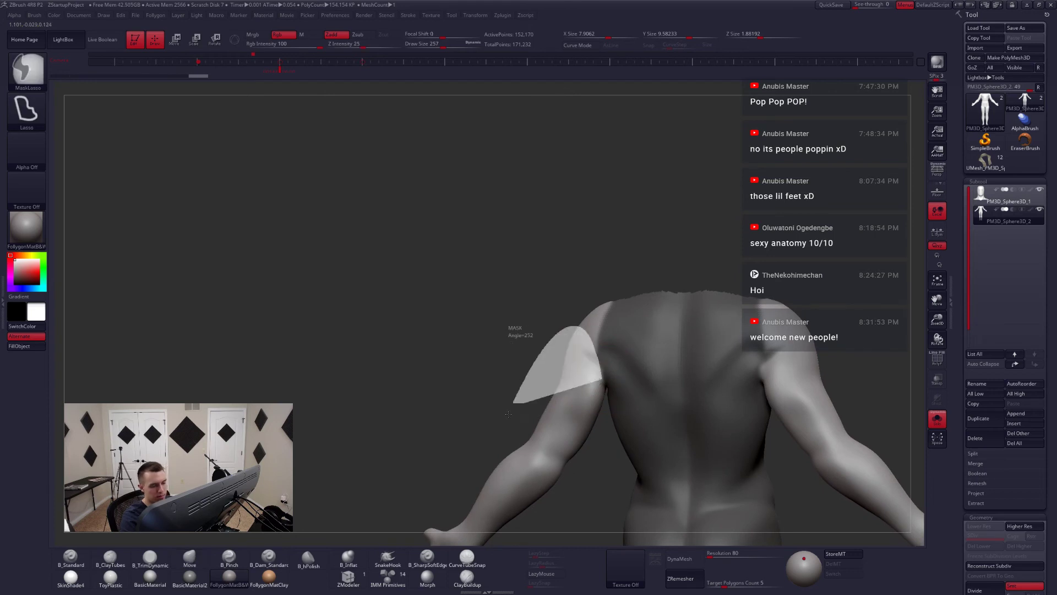
ctrl+alt+drag(508, 414, 509, 421)
mouse_move(578, 382)
right_down()
mouse_move(649, 368)
mouse_move(615, 374)
right_up()
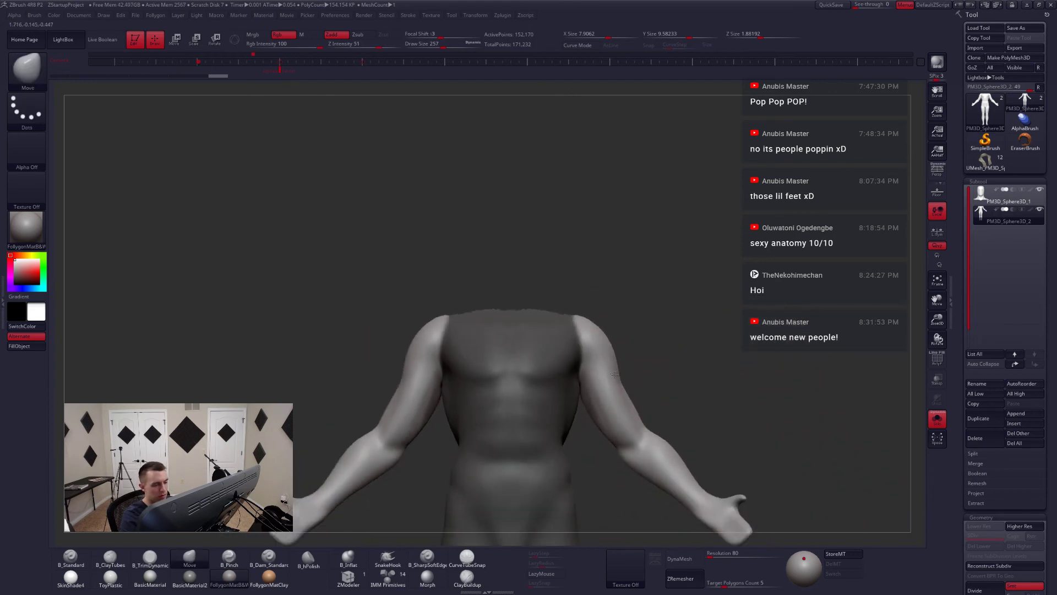
mouse_move(614, 375)
mouse_down()
mouse_move(599, 378)
mouse_move(627, 376)
mouse_move(620, 361)
mouse_up()
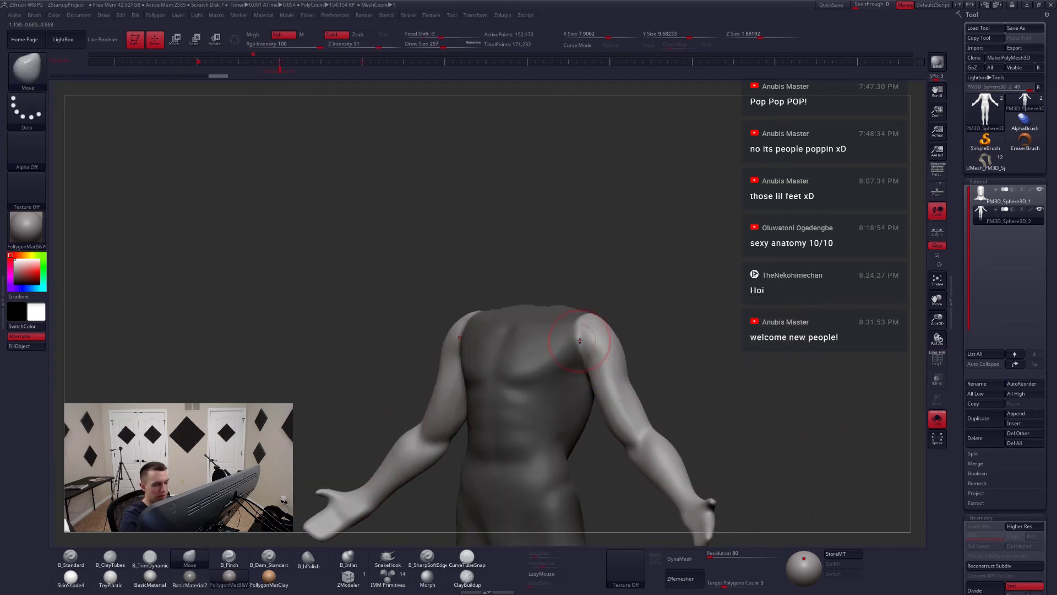
alt+right_drag(579, 342, 591, 367)
key(ctrl)
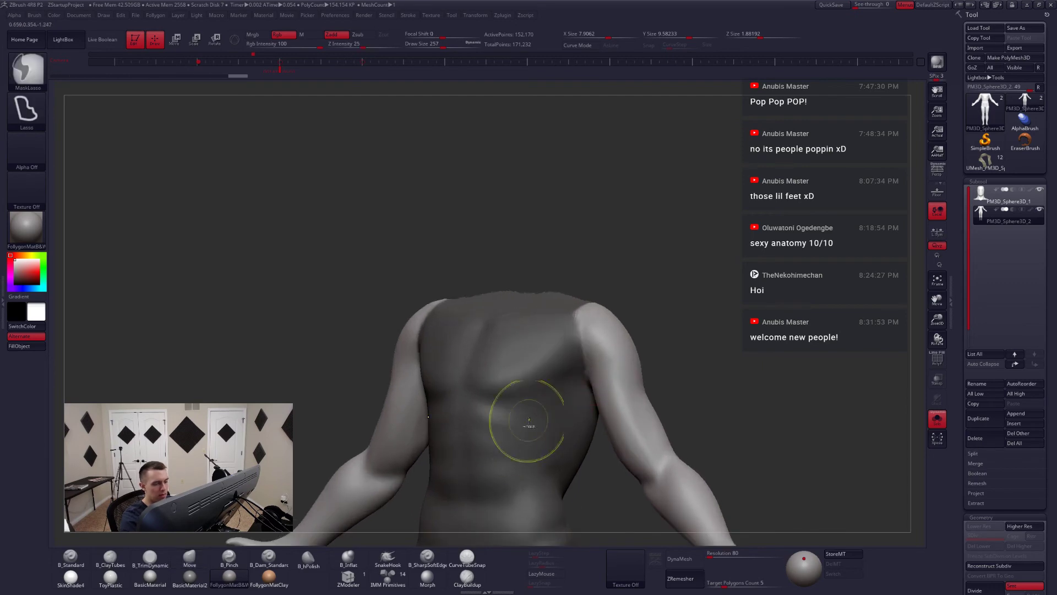
- Switch the mask brush to MaskPen, set Draw Size to 97 and clean up the mask edge behind the armpit
mouse_move(622, 405)
right_down()
mouse_move(581, 385)
mouse_move(567, 394)
mouse_move(556, 379)
mouse_move(545, 396)
mouse_move(586, 344)
right_up()
key(shift+f)
key(shift+f)
key(ctrl+z)
key(shift+f)
key(space)
drag(580, 349, 573, 350)
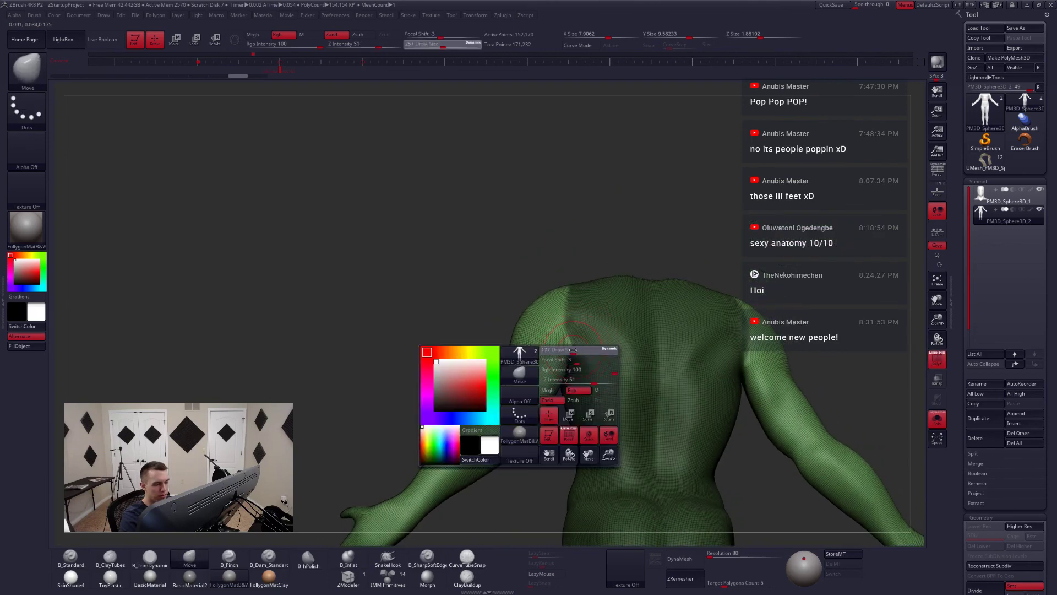
key(ctrl+space)
click(560, 549)
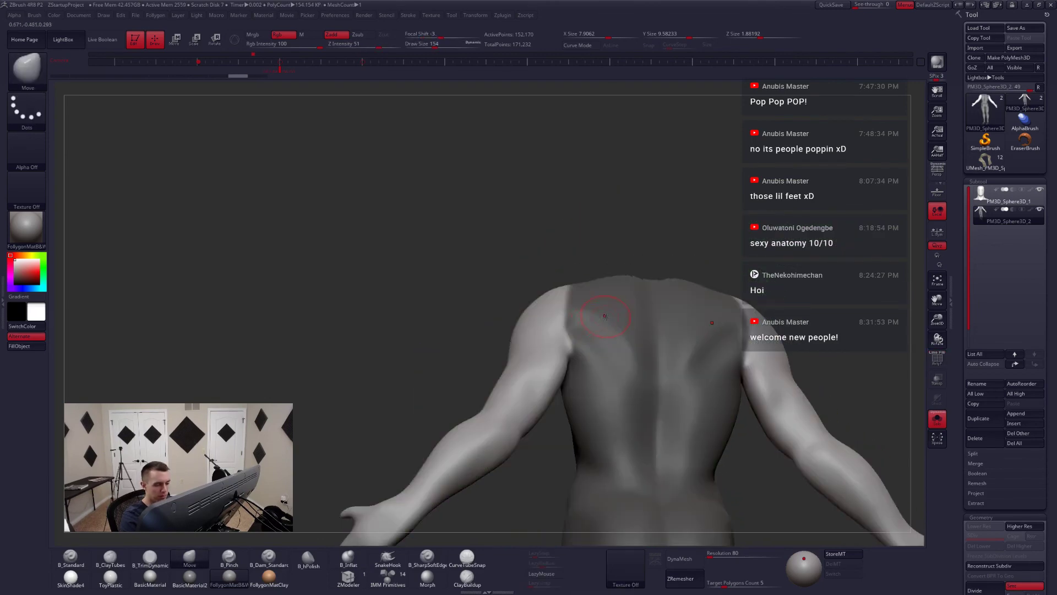
key(space)
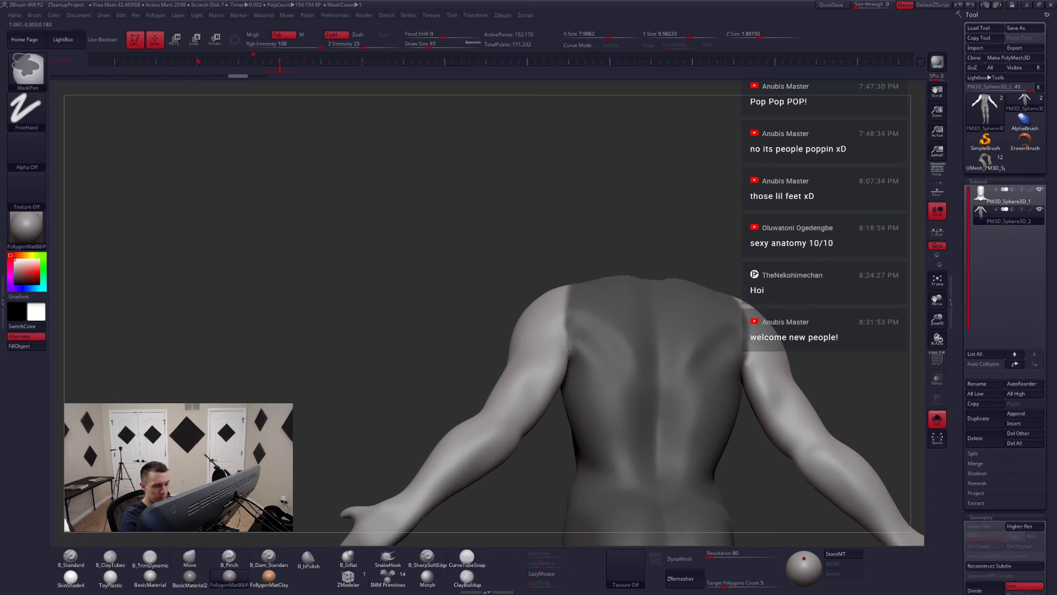
ctrl+drag(573, 335, 570, 354)
- Turn the masked torso and legs into a polygroup separate from the arms
mouse_move(578, 361)
shift+right_down()
mouse_move(597, 377)
mouse_move(578, 324)
mouse_move(637, 361)
mouse_move(618, 373)
mouse_move(622, 306)
shift+right_up()
key(shift+f)
key(ctrl+w)
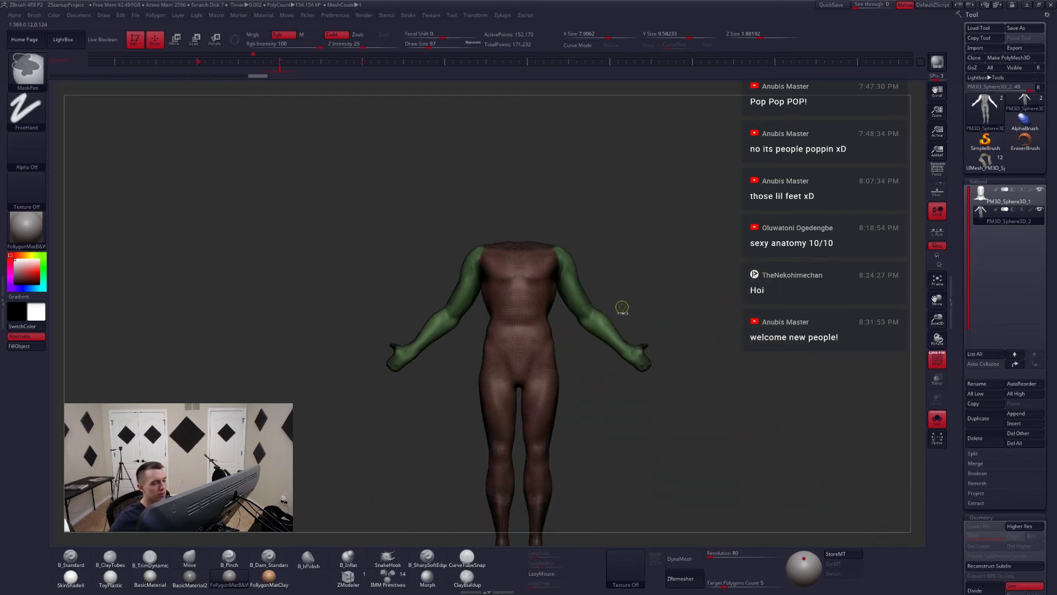
key(shift+f)
- Show all subtools, isolate the torso-and-legs polygroup and split the hidden arms into their own subtool
key(shift+s)
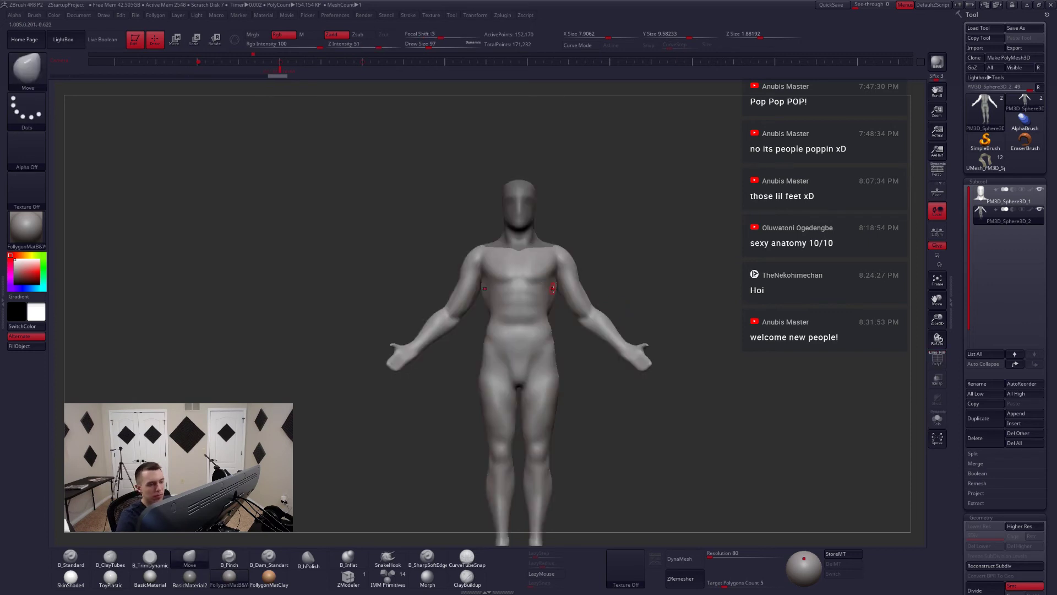
ctrl+shift+click(537, 274)
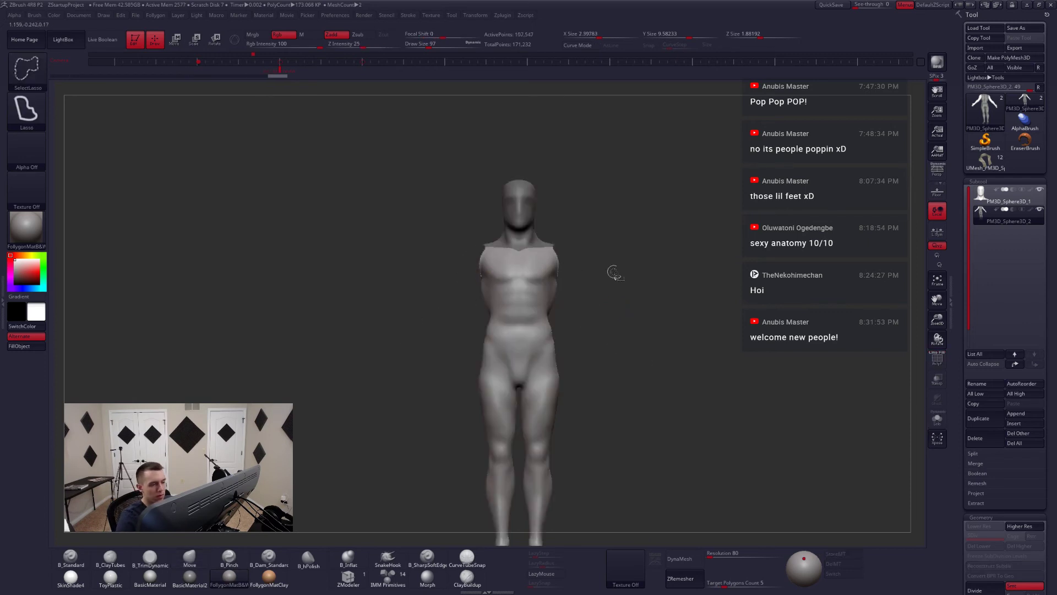
key(space)
click(613, 297)
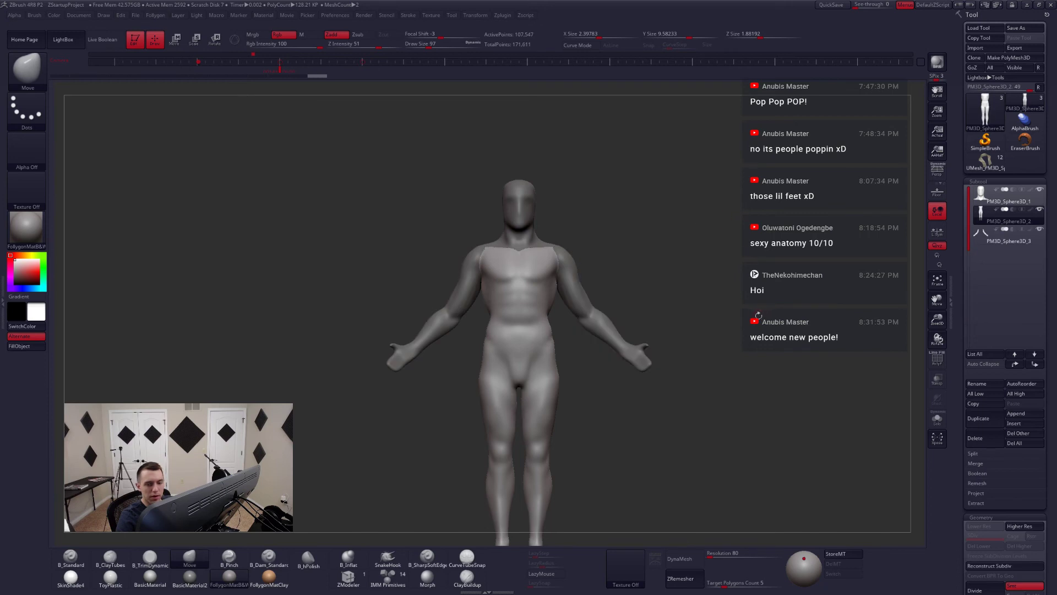
- Solo the torso-and-legs subtool, close its shoulder openings, regroup it as one polygroup and show all subtools again
alt+drag(759, 314, 669, 286)
key(shift+s)
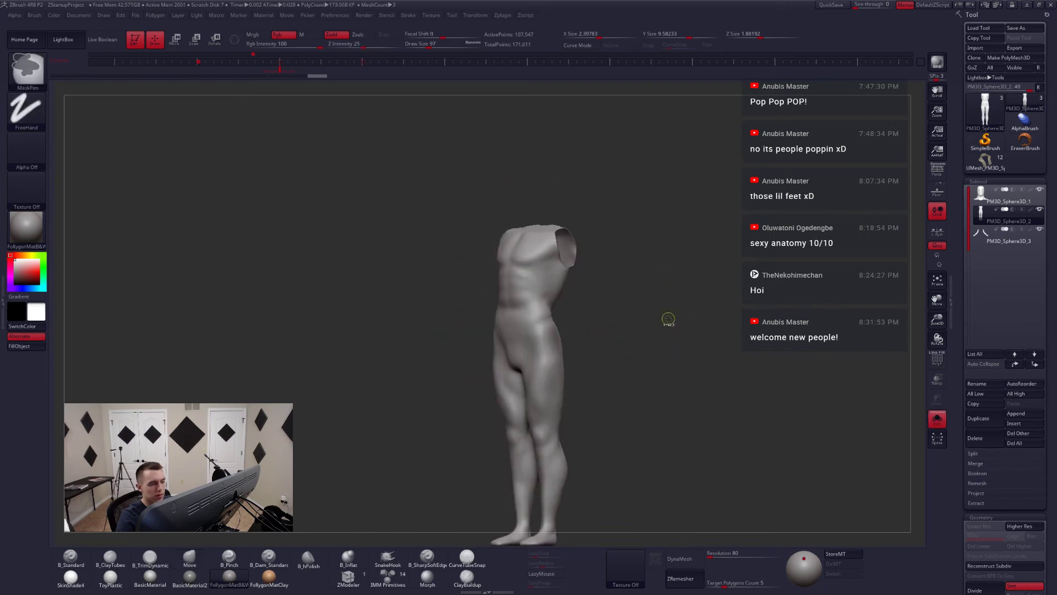
key(space)
click(672, 301)
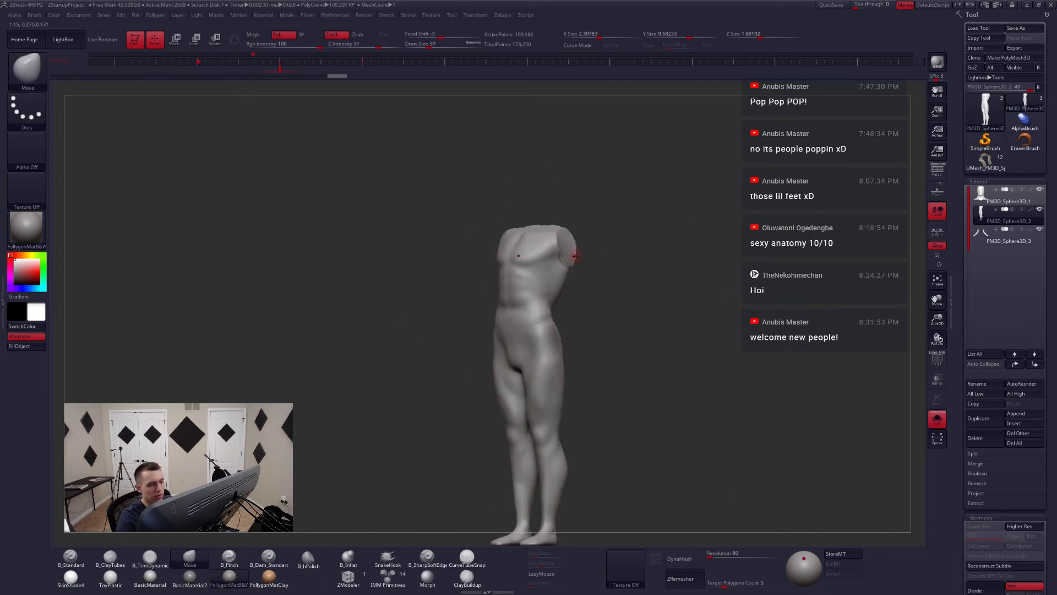
key(ctrl+w)
key(shift+s)
mouse_move(587, 270)
shift+mouse_down()
mouse_move(552, 290)
mouse_move(547, 334)
mouse_move(588, 351)
mouse_move(645, 347)
shift+mouse_up()
alt+right_drag(545, 344, 562, 358)
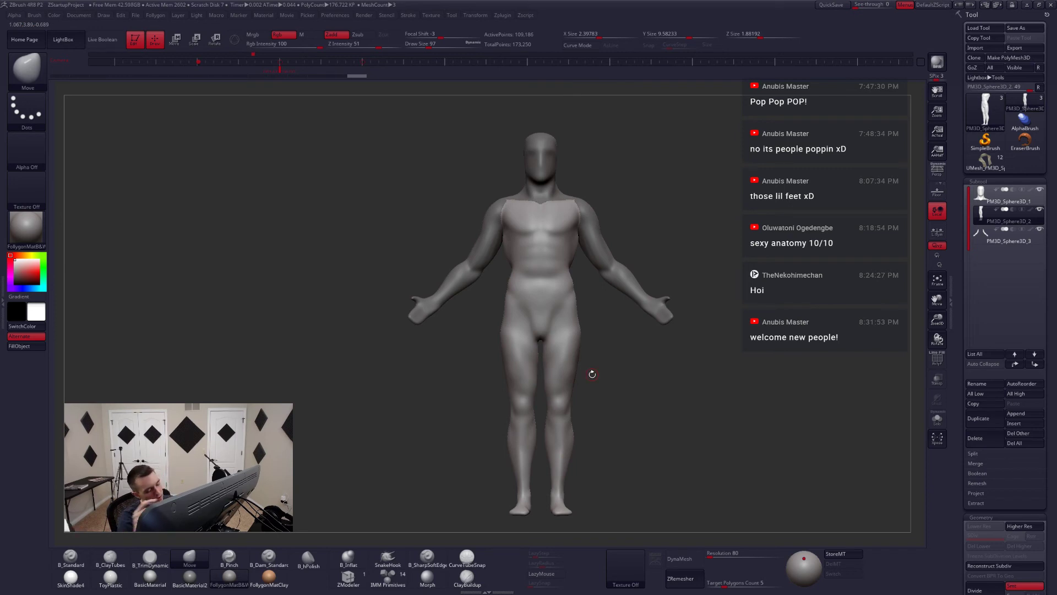
- Switch the mask brush to MaskLasso and mask both thighs from the hip creases down to the knees
mouse_move(559, 470)
alt+right_down()
mouse_move(545, 423)
mouse_move(521, 474)
mouse_move(548, 372)
mouse_move(554, 447)
mouse_move(552, 398)
mouse_move(523, 400)
alt+right_up()
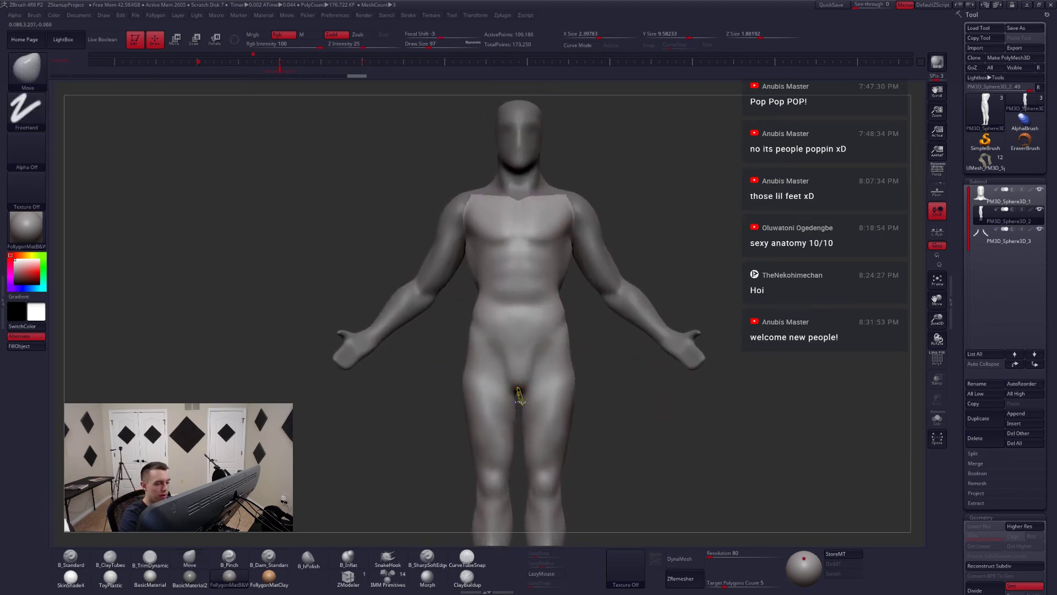
ctrl+drag(519, 395, 528, 386)
key(space)
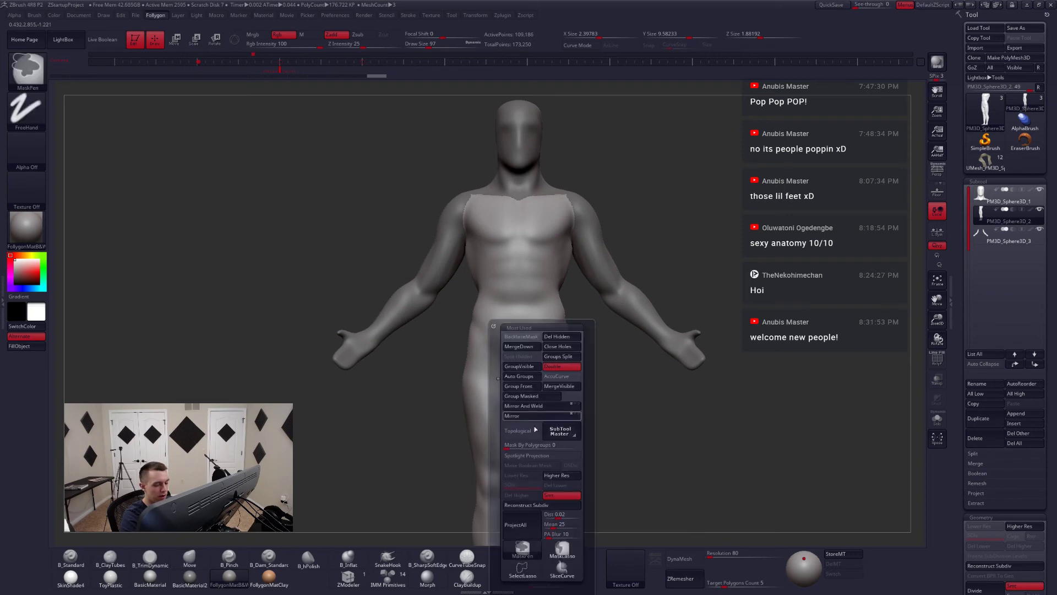
ctrl+click(562, 526)
key(ctrl+z)
key(shift+f)
key(shift+f)
key(ctrl)
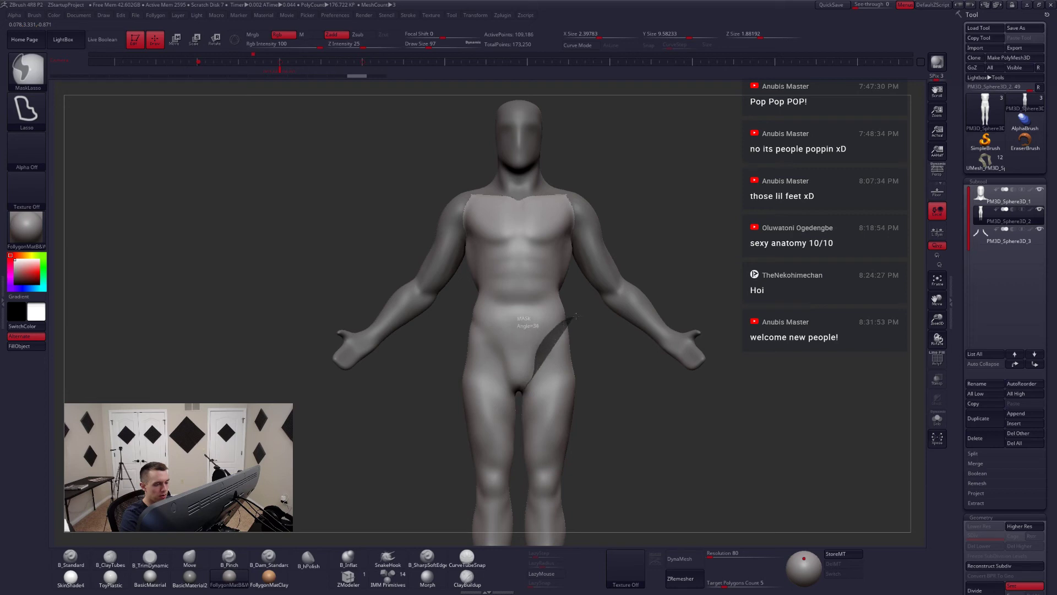
mouse_move(576, 315)
ctrl+mouse_down()
mouse_move(603, 413)
mouse_move(556, 476)
mouse_move(515, 490)
ctrl+mouse_up()
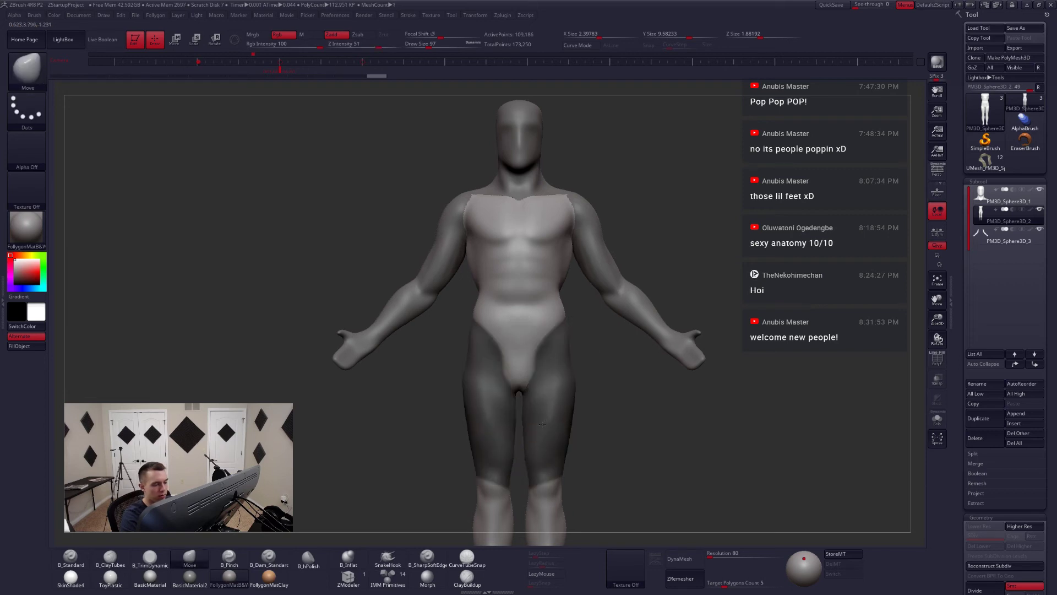
drag(541, 423, 472, 428)
alt+right_drag(575, 345, 548, 355)
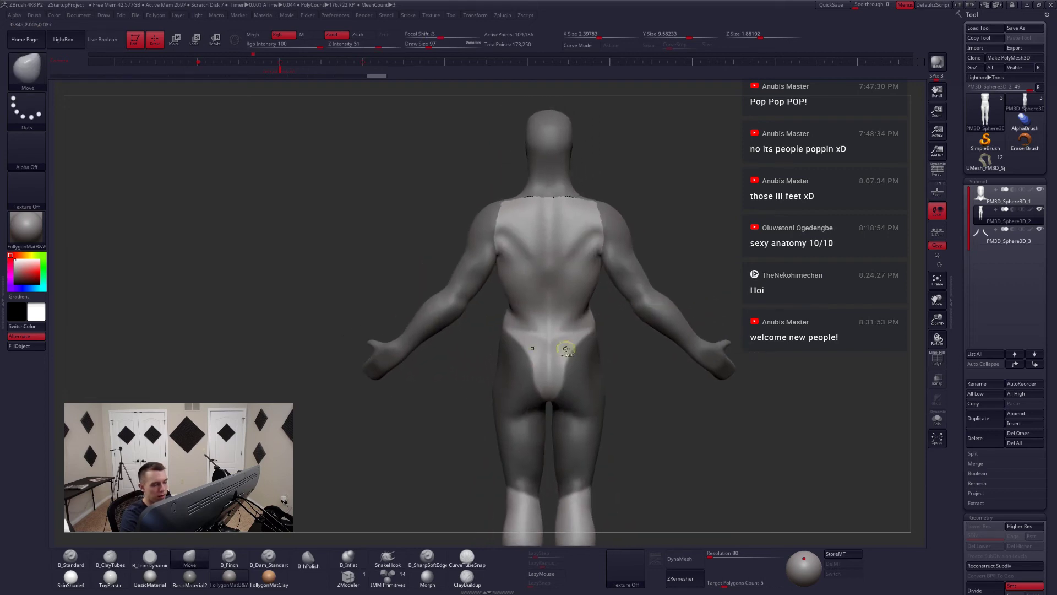
- Extend the thigh mask over the buttocks up to the lower back and around the crotch with the MaskPen at draw size 90
key(ctrl+space)
click(550, 553)
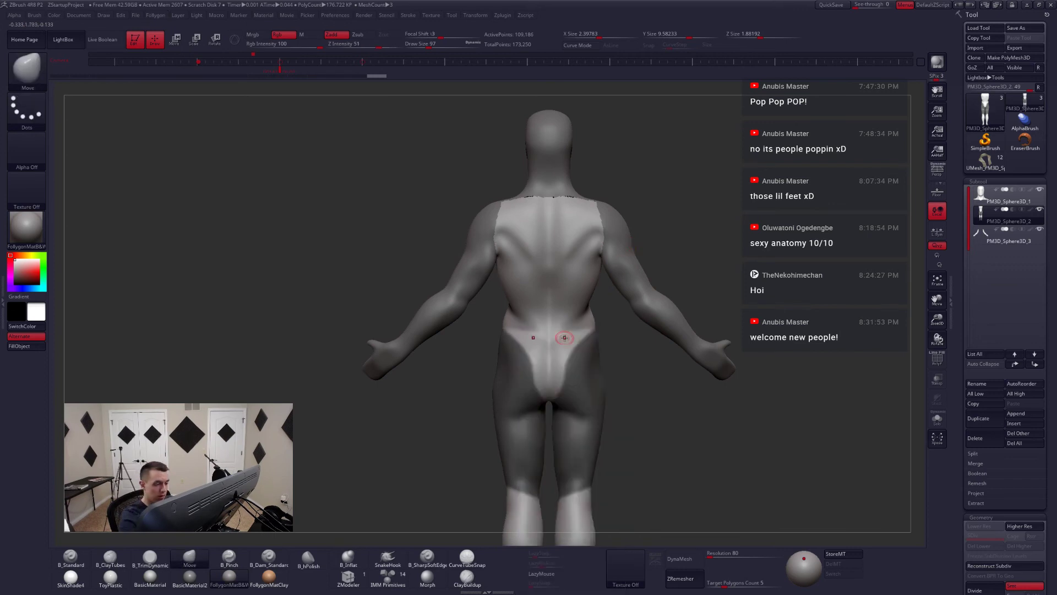
mouse_move(564, 338)
right_down()
mouse_move(608, 352)
mouse_move(567, 341)
right_up()
key(space)
click(568, 342)
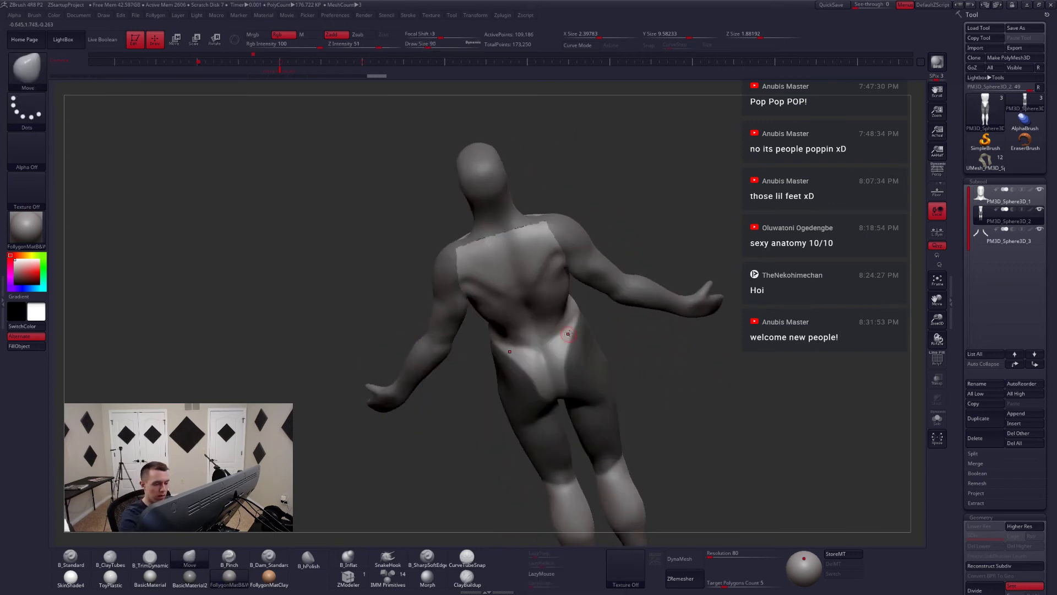
key(ctrl)
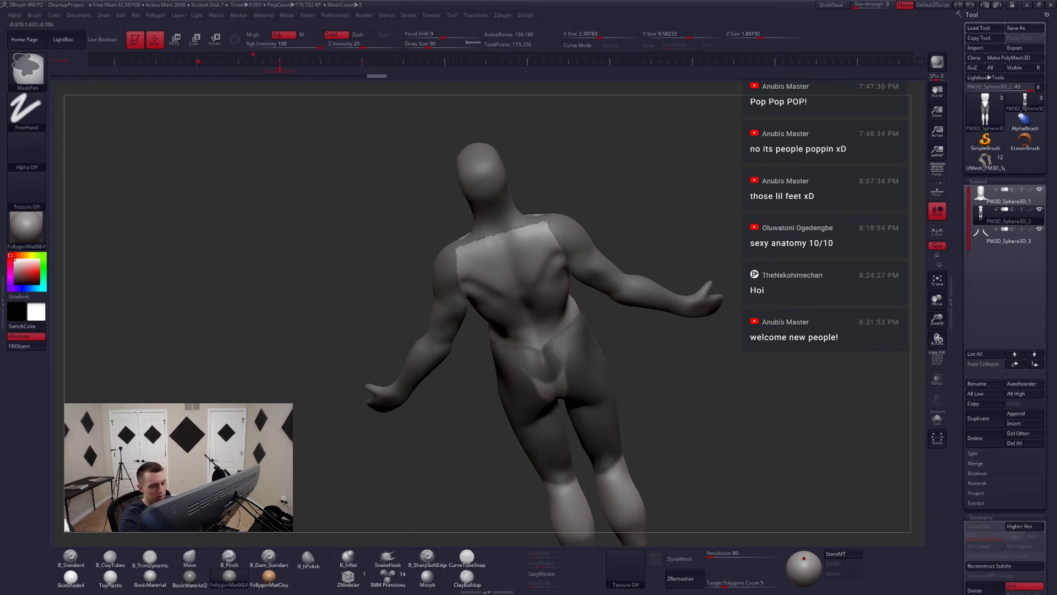
right_drag(565, 380, 566, 364)
mouse_move(556, 393)
ctrl+mouse_down()
mouse_move(563, 399)
mouse_move(555, 346)
ctrl+mouse_up()
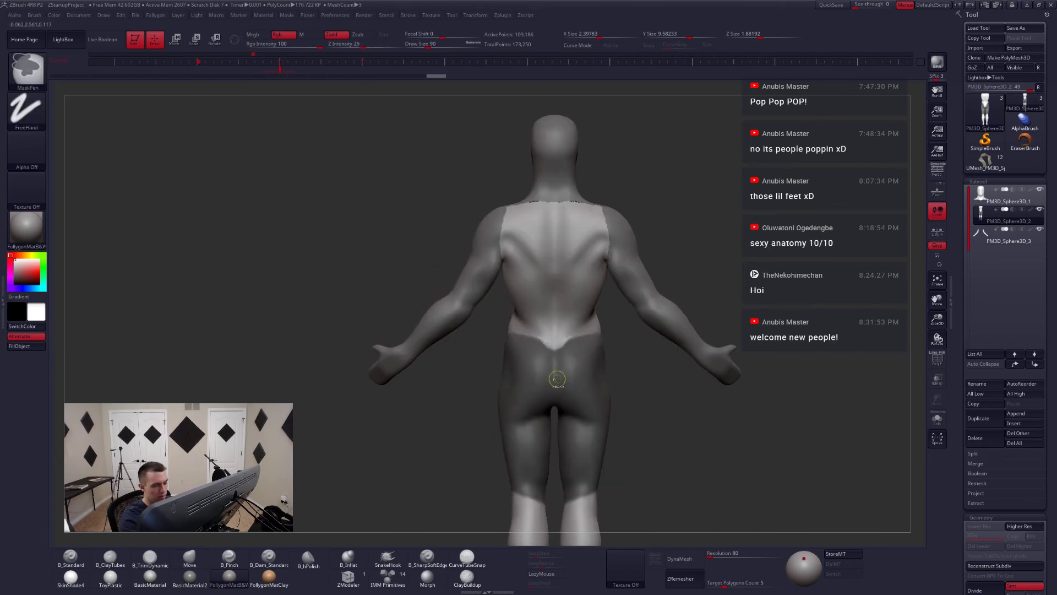
right_drag(557, 379, 550, 319)
ctrl+drag(542, 405, 541, 427)
mouse_move(542, 428)
right_down()
mouse_move(549, 482)
mouse_move(545, 432)
mouse_move(498, 407)
mouse_move(495, 427)
mouse_move(495, 401)
mouse_move(492, 447)
right_up()
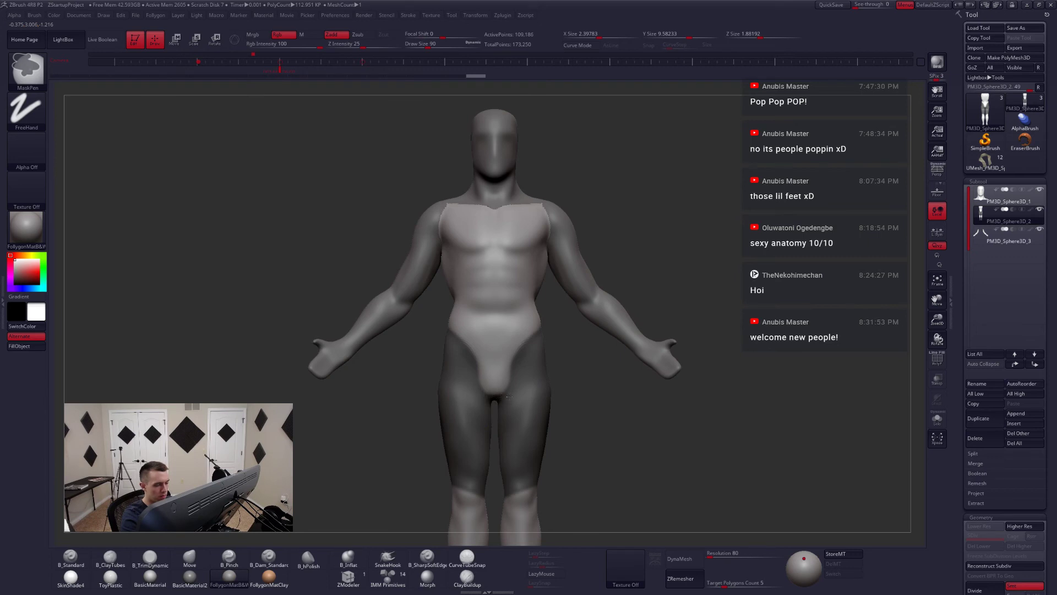
mouse_move(515, 387)
mouse_down()
mouse_move(557, 398)
mouse_move(490, 391)
mouse_up()
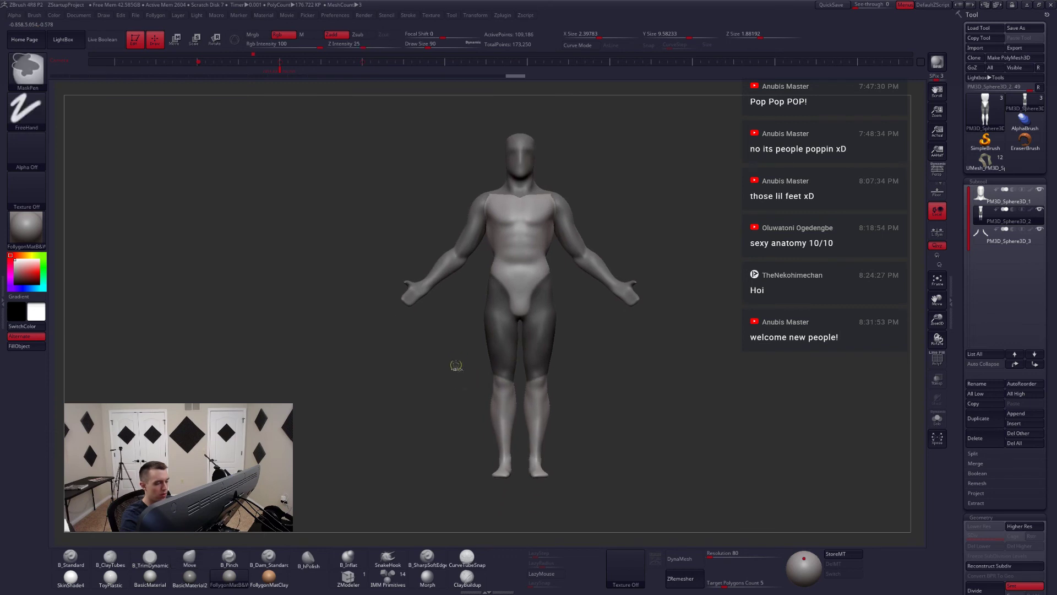
- Mask the lower legs and feet, display the polygroups and try grouping the masked legs separately from the torso
mouse_move(457, 360)
ctrl+mouse_down()
mouse_move(526, 521)
mouse_move(594, 493)
mouse_move(579, 480)
ctrl+mouse_up()
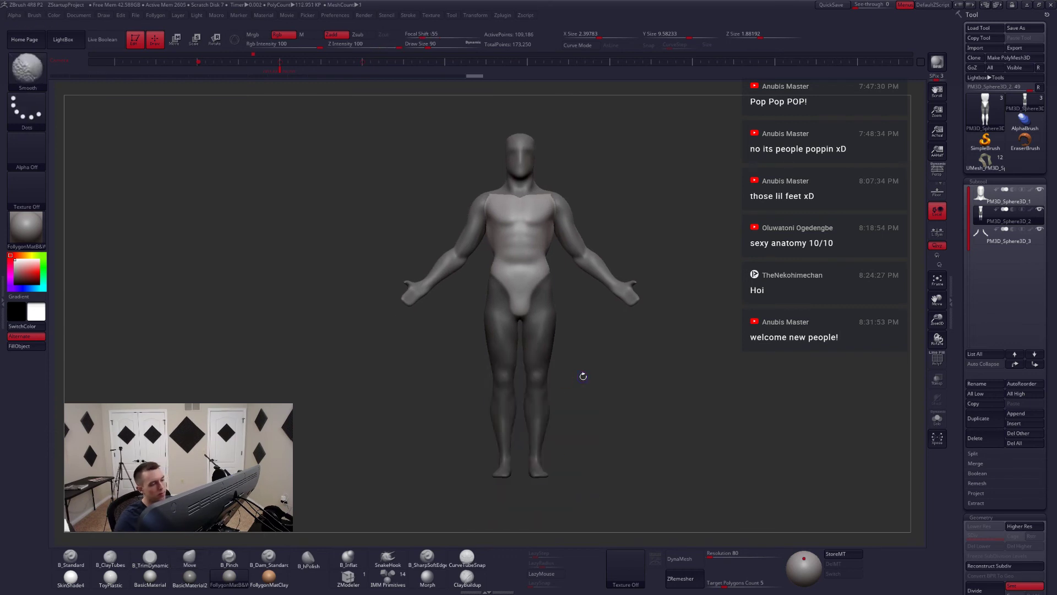
key(shift+f)
key(ctrl+w)
key(ctrl+w)
key(ctrl+w)
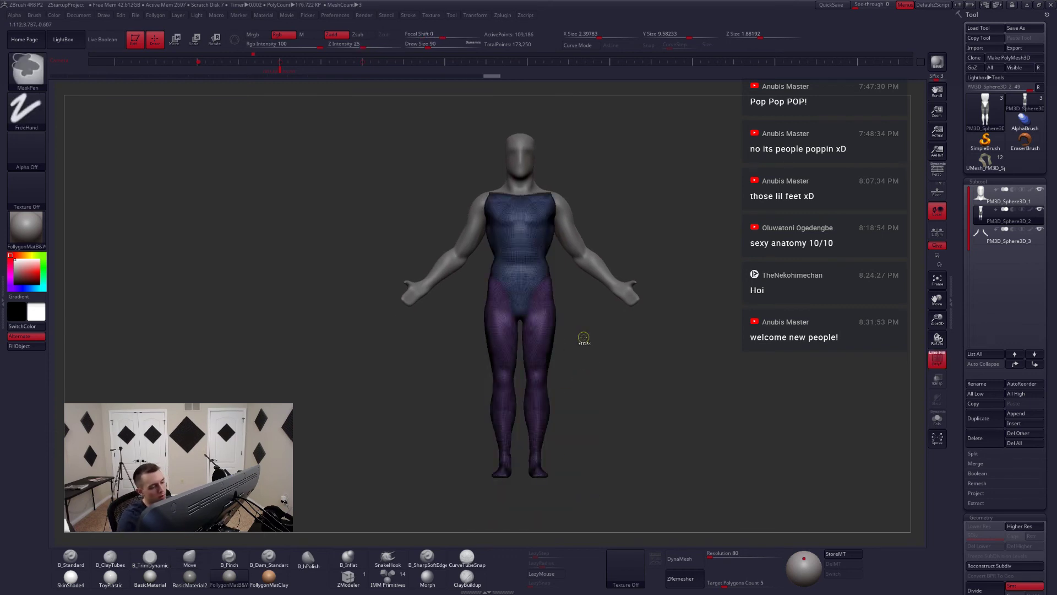
key(ctrl+w)
key(ctrl+w)
key(ctrl+w)
key(ctrl+w)
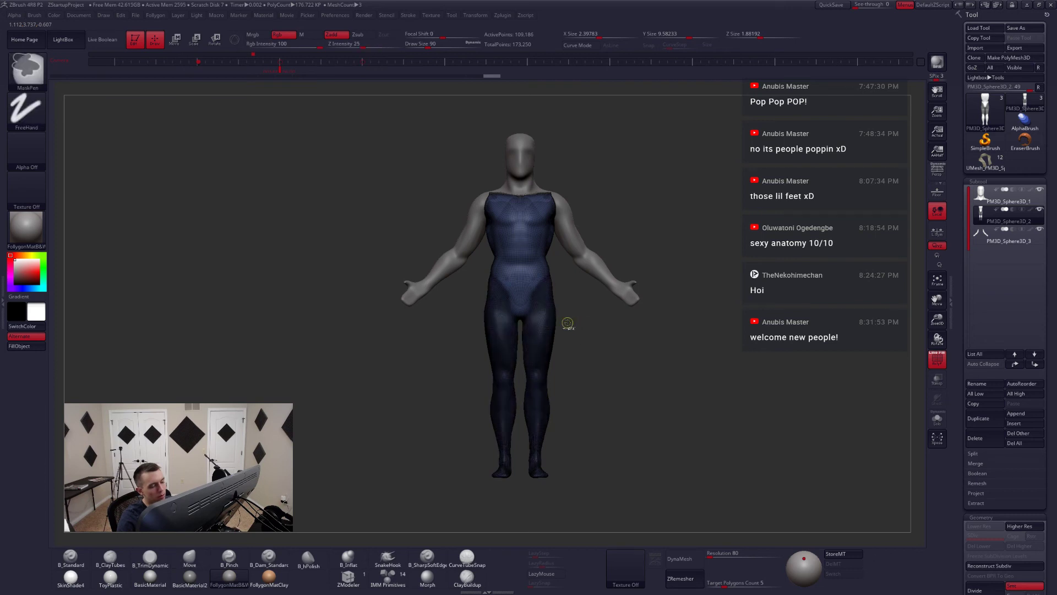
alt+drag(583, 330, 539, 289)
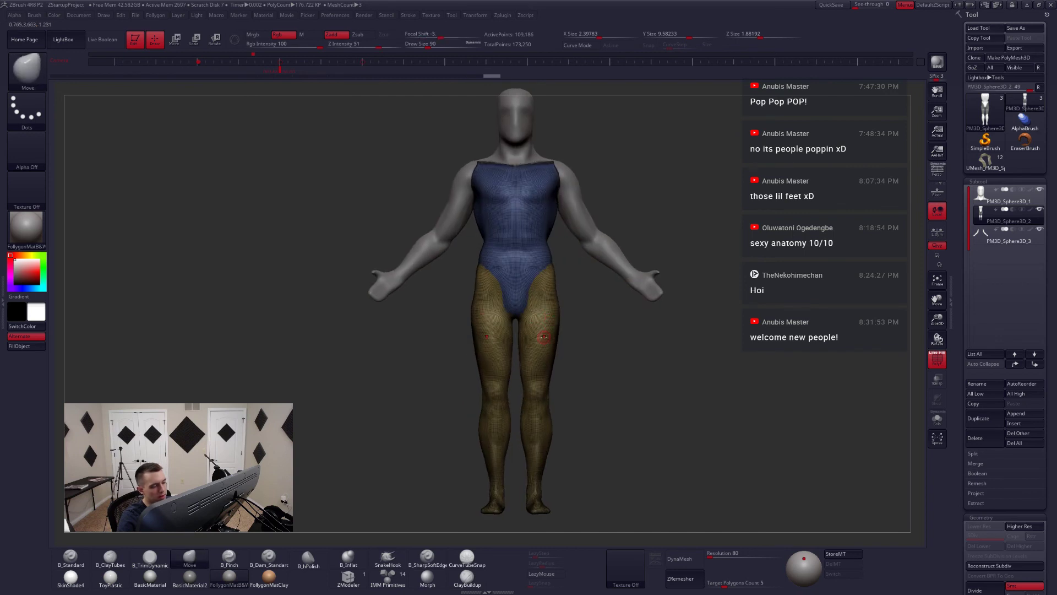
- Undo the leg grouping and refine the leg mask's edge around the underside of the crotch
mouse_move(563, 361)
mouse_down()
mouse_move(551, 319)
mouse_move(556, 359)
mouse_move(643, 339)
mouse_move(566, 316)
mouse_move(534, 377)
mouse_move(496, 370)
mouse_move(572, 354)
mouse_up()
key(ctrl+z)
key(ctrl)
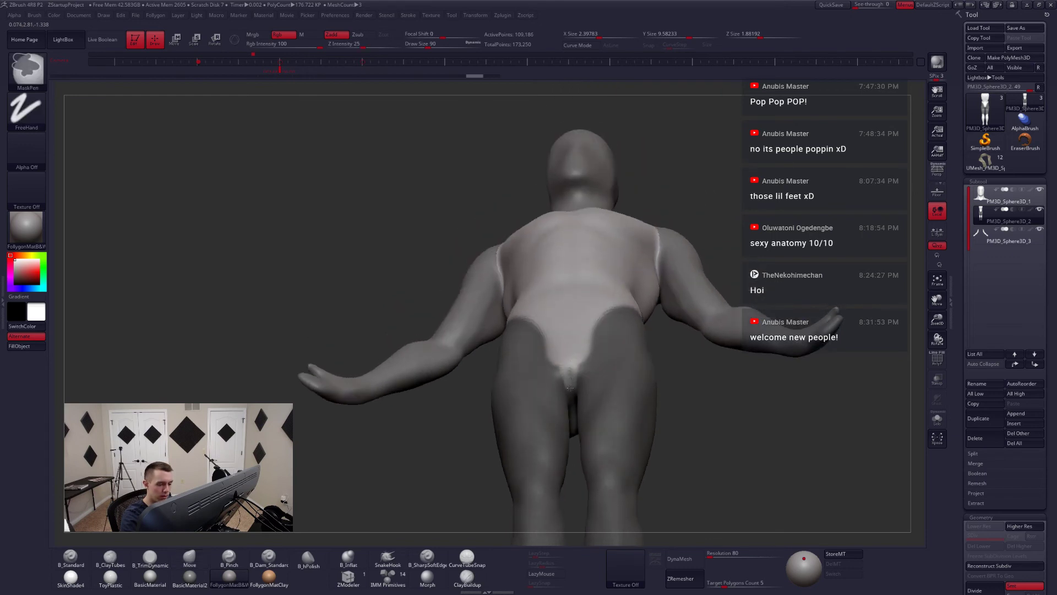
mouse_move(573, 380)
right_down()
mouse_move(572, 337)
mouse_move(600, 403)
right_up()
drag(573, 381, 586, 349)
key(ctrl)
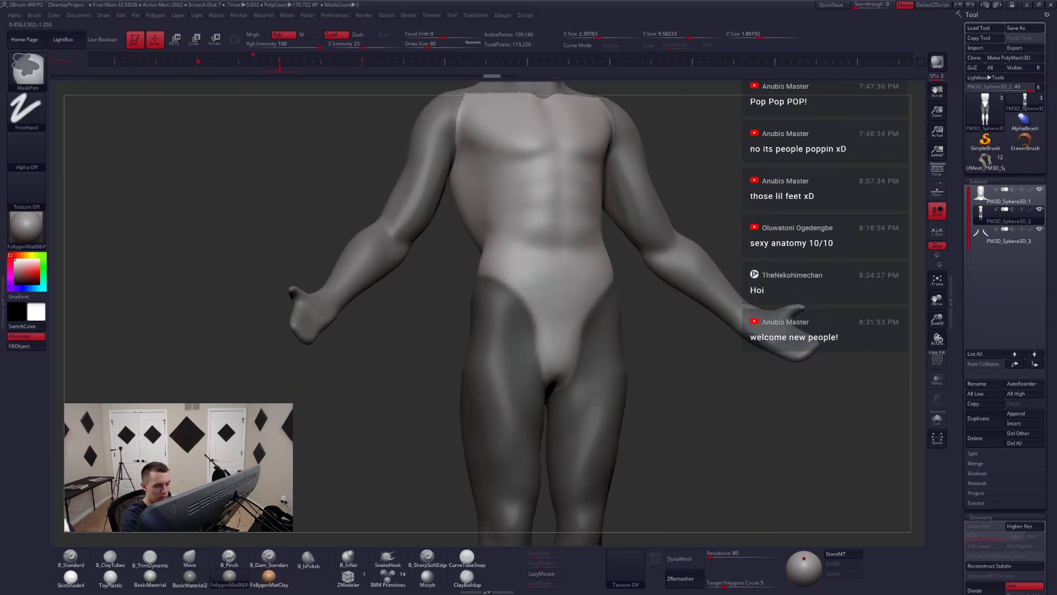
drag(560, 397, 649, 338)
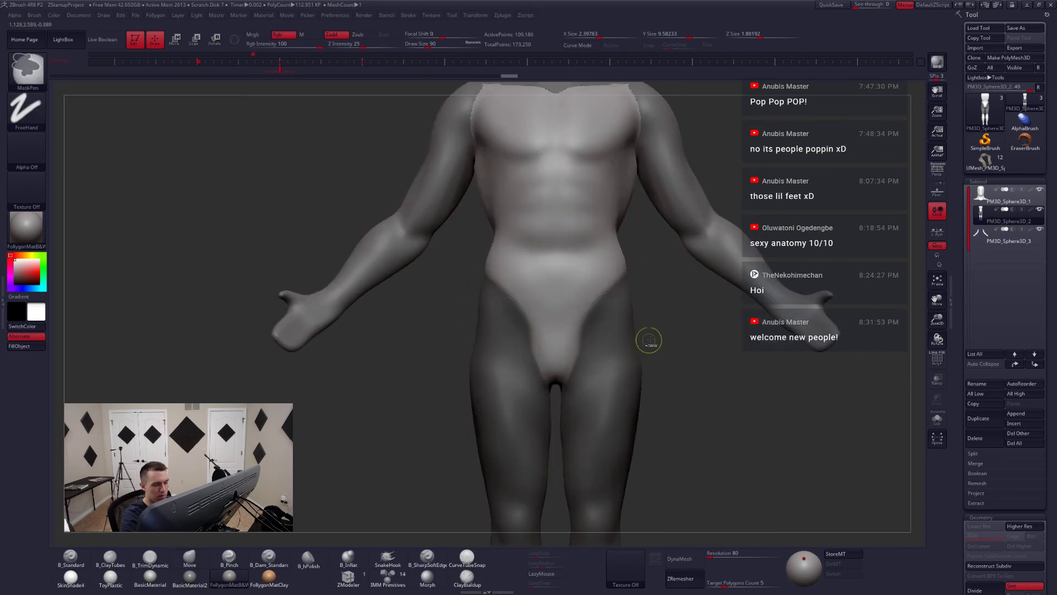
- Turn the refined leg mask into its own polygroup, separate from the torso, with polyframes displayed
key(shift+f)
ctrl+right_drag(630, 385, 633, 351)
alt+right_drag(633, 351, 593, 335)
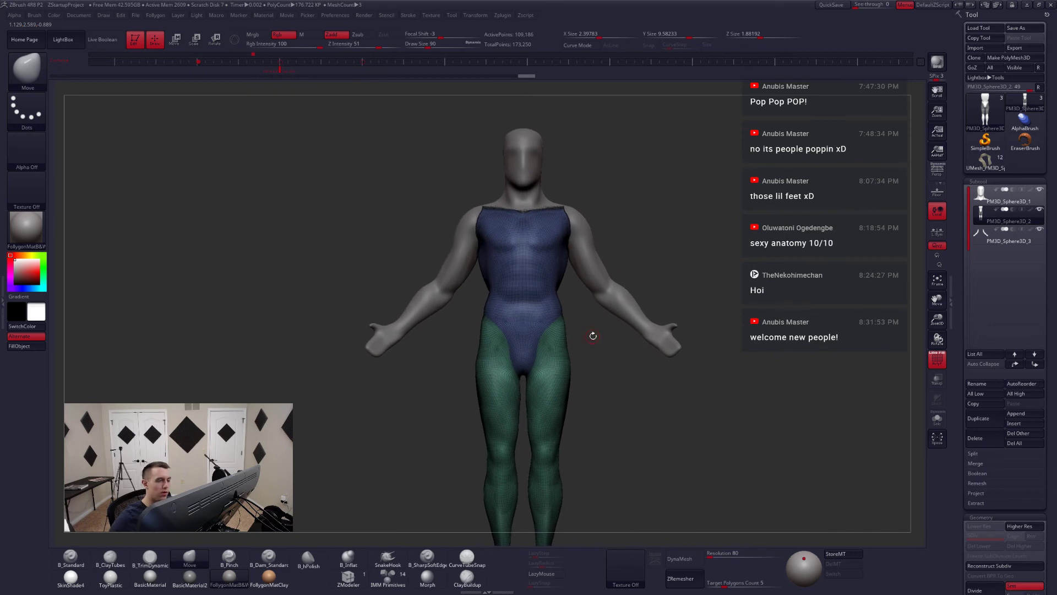
- Isolate the torso polygroup and split the hidden legs into their own subtool
key(ctrl+shift)
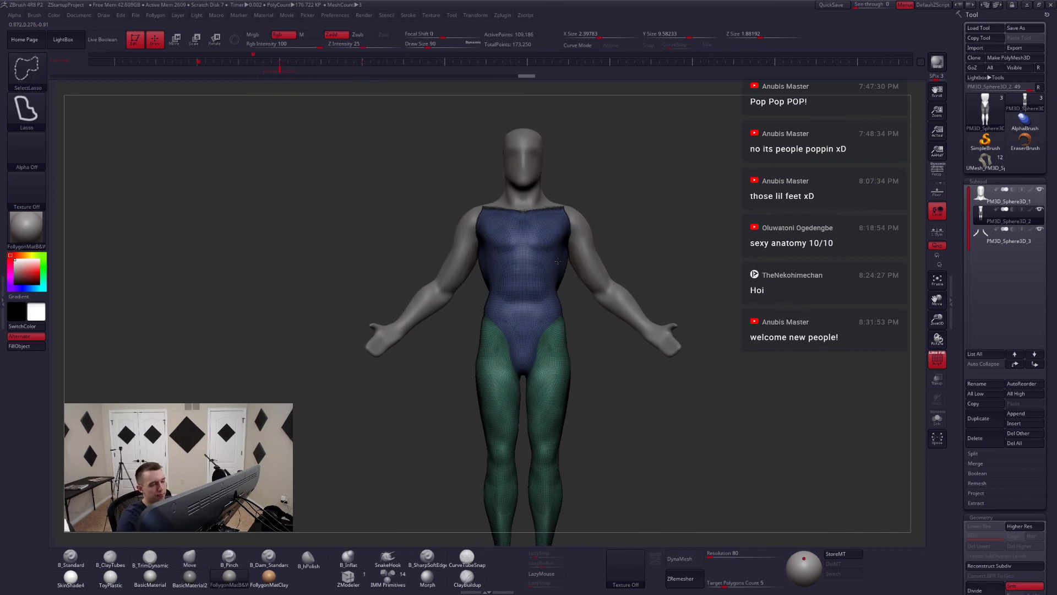
ctrl+shift+click(558, 261)
key(space)
click(637, 270)
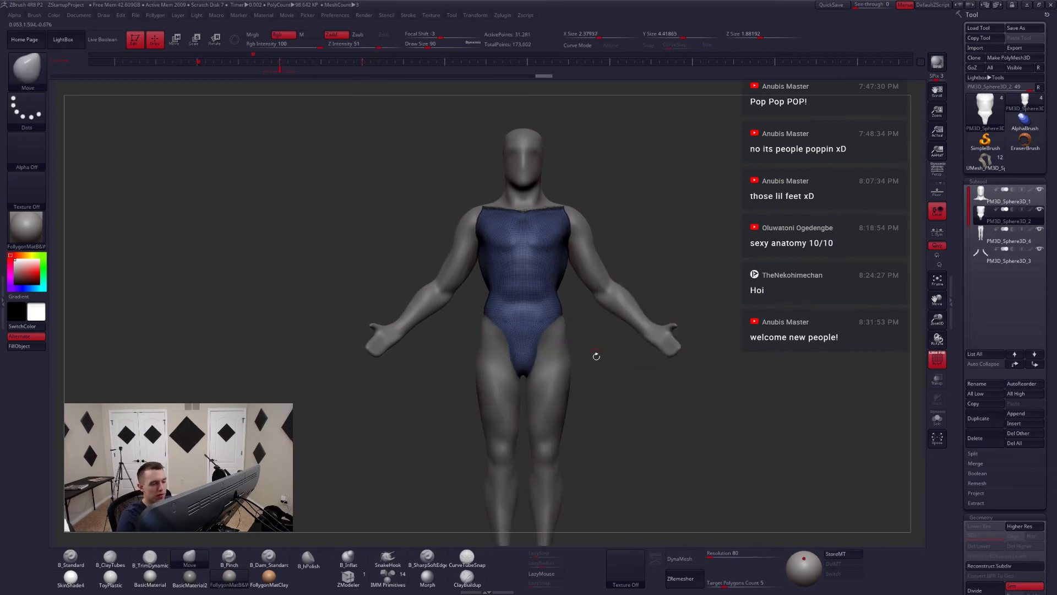
- Quick-save the project and close the holes where the legs were cut from the torso subtool
drag(595, 358, 532, 347)
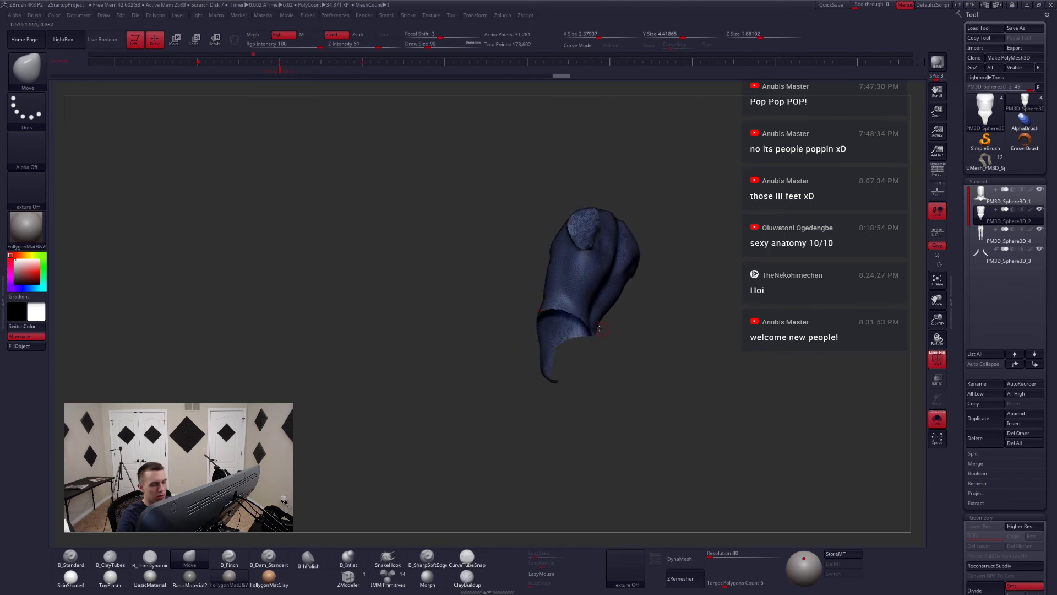
click(829, 7)
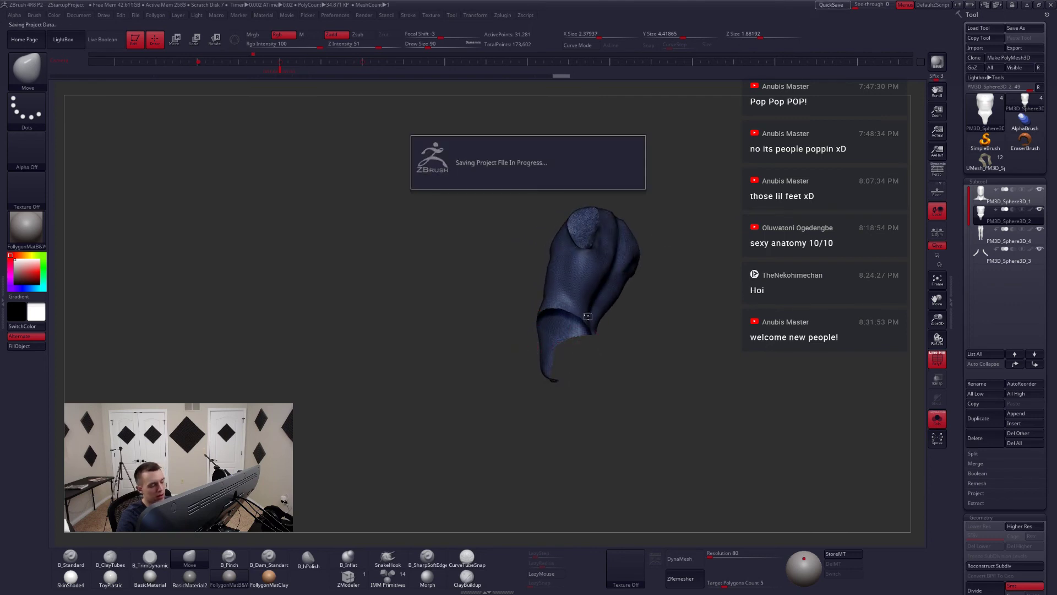
key(space)
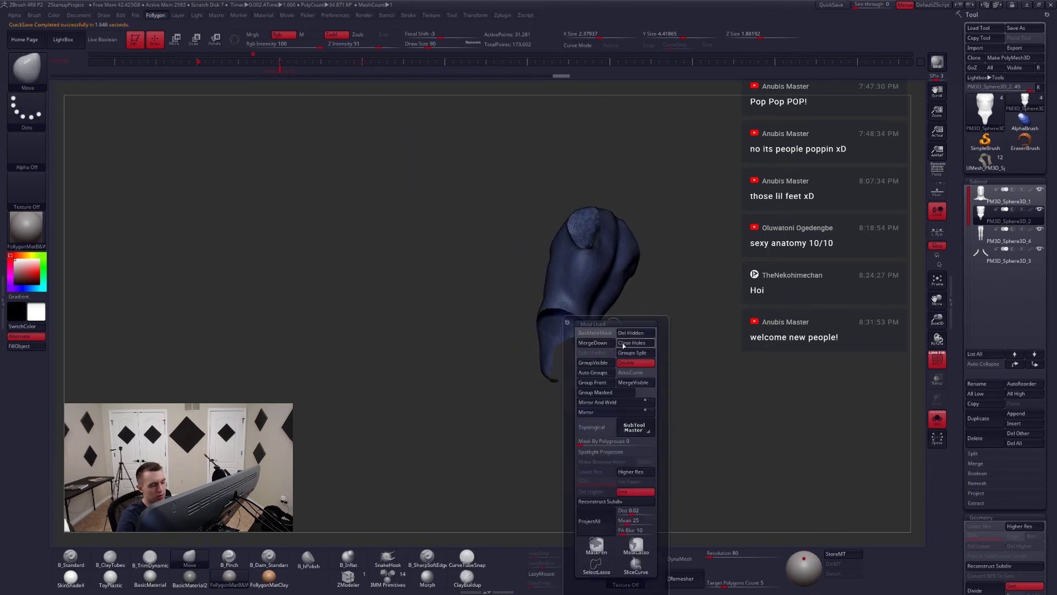
click(635, 343)
drag(649, 369, 587, 402)
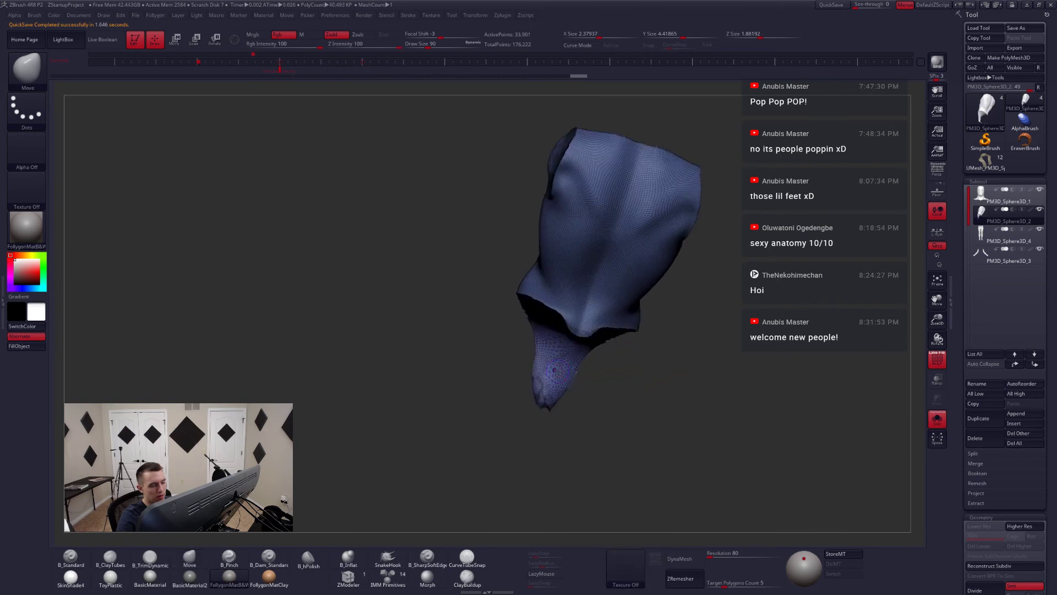
- Hide the polyframes and mask the torso, leaving only the new surfaces closing the leg openings unmasked
key(shift+f)
mouse_move(528, 380)
mouse_down()
mouse_move(671, 380)
mouse_move(537, 381)
mouse_move(611, 365)
mouse_move(577, 376)
mouse_up()
key(w)
key(q)
key(space)
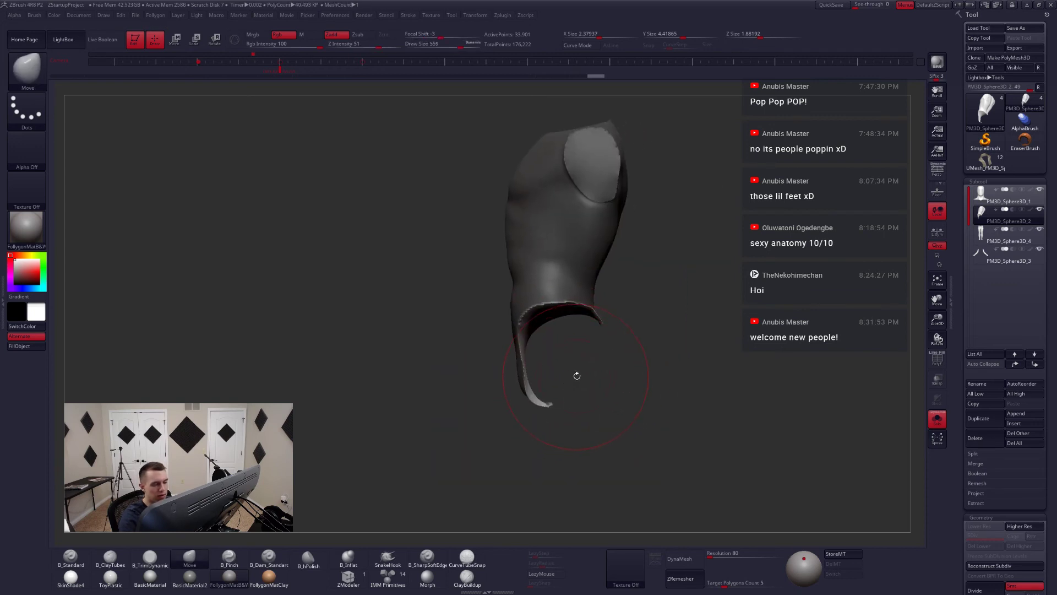
key(r)
mouse_move(554, 331)
mouse_down()
mouse_move(658, 374)
mouse_move(567, 424)
mouse_move(499, 410)
mouse_move(556, 398)
mouse_move(523, 415)
mouse_up()
key(q)
key(shift+f)
key(w)
click(548, 361)
ctrl+click(563, 354)
key(shift+f)
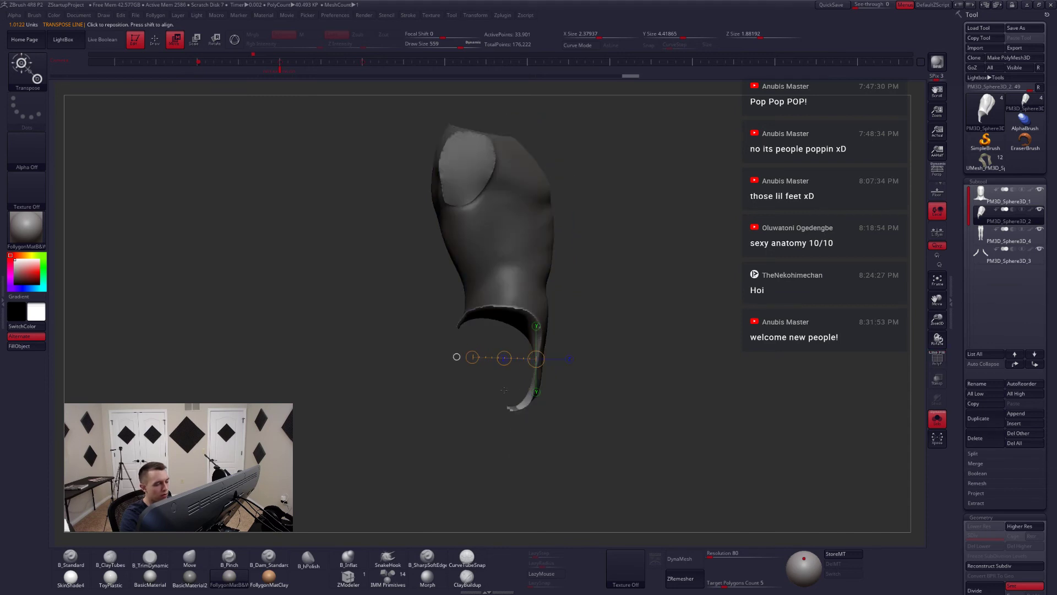
- Scale and move the unmasked leg-opening surfaces with the Transpose line so they extend beyond the torso's cut edge
click(456, 357)
key(e)
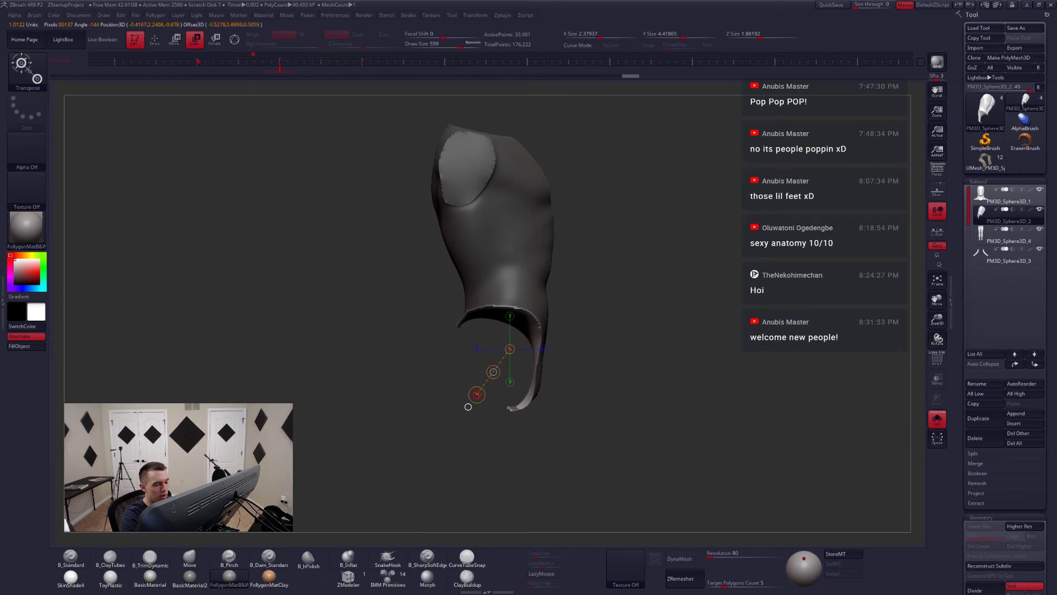
drag(485, 388, 508, 362)
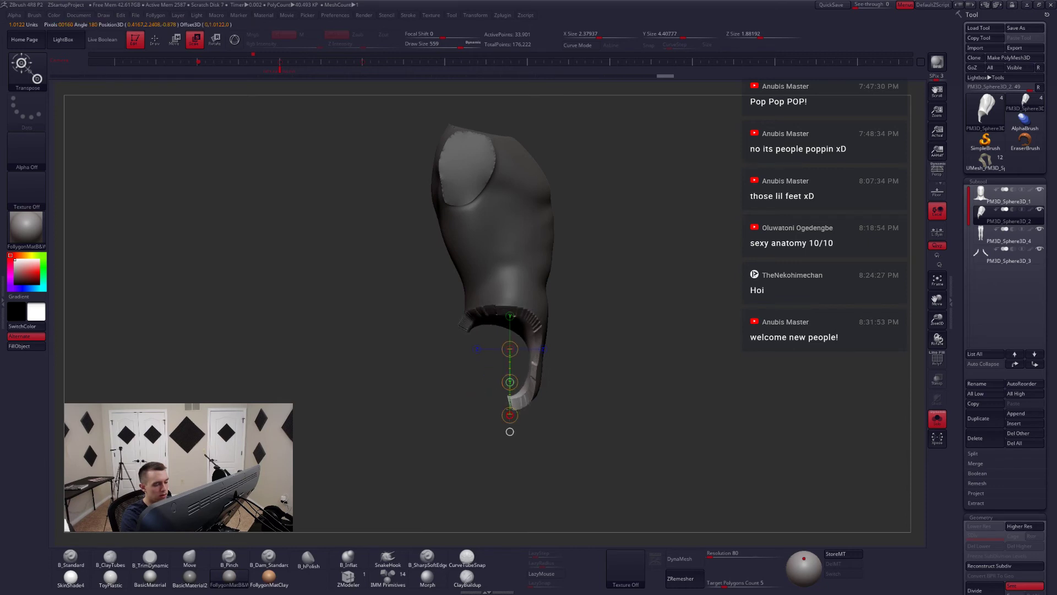
key(w)
drag(510, 382, 501, 389)
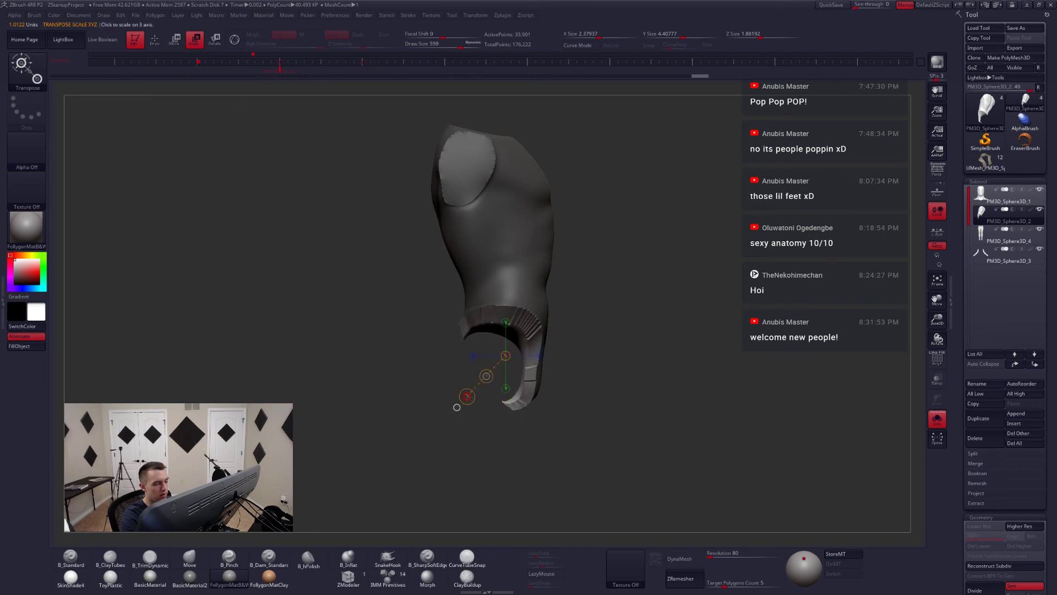
shift+drag(456, 407, 505, 416)
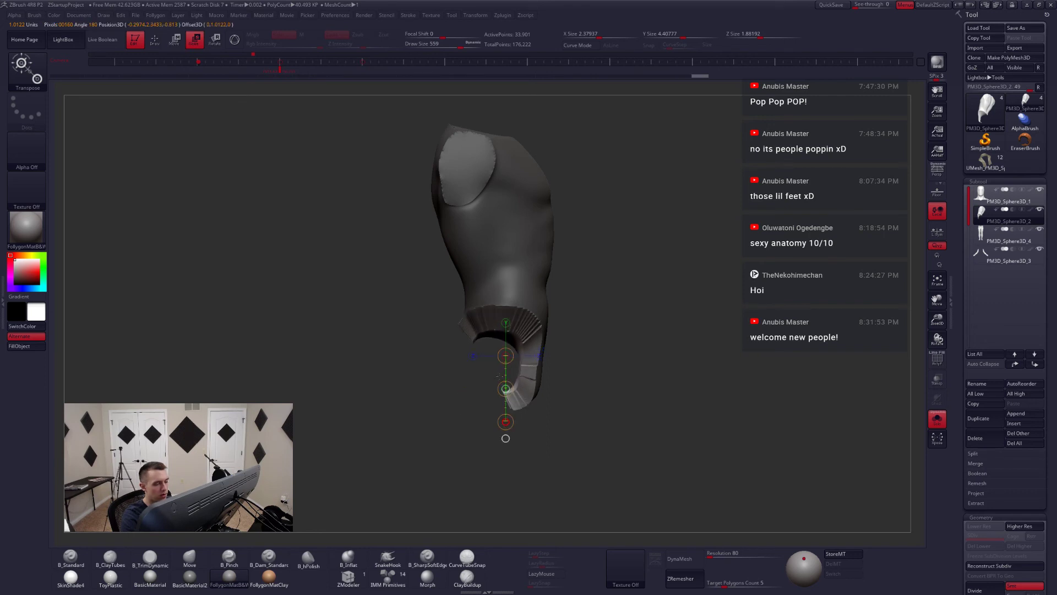
- Return to draw mode, reduce the draw size to 331 and clear the torso's mask
key(q)
shift+drag(364, 242, 473, 209)
key(space)
drag(541, 372, 528, 372)
drag(542, 375, 575, 375)
ctrl+click(590, 395)
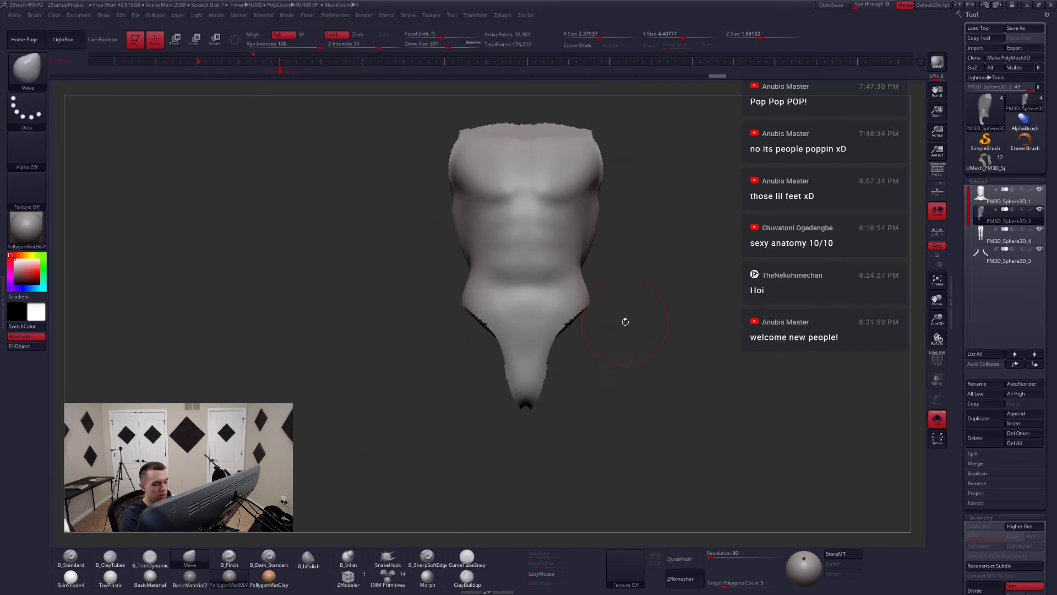
- Remesh the torso subtool with DynaMesh at a resolution of 112
click(718, 552)
text(55)
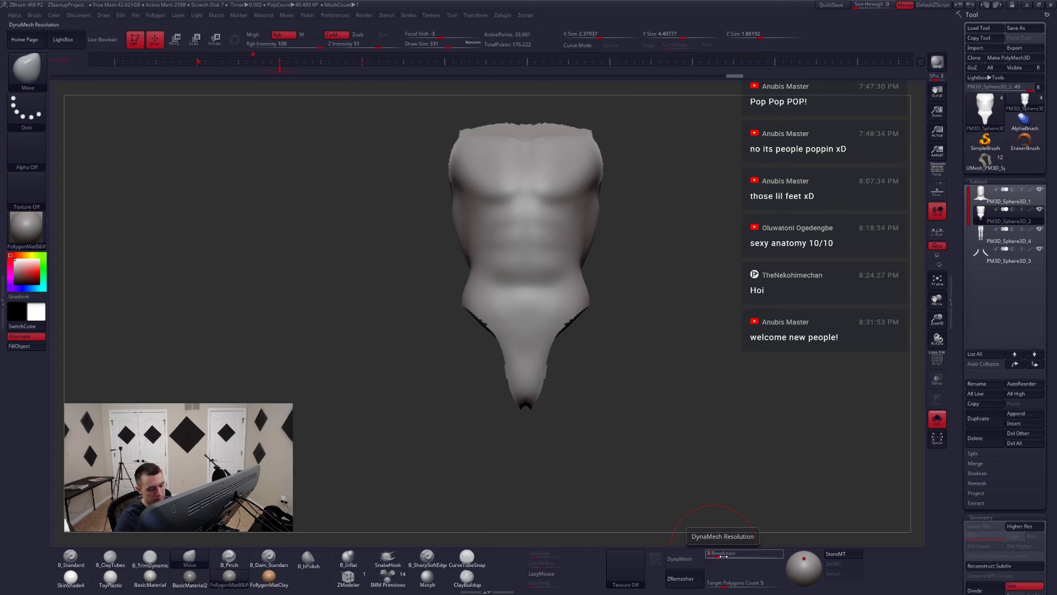
text(1)
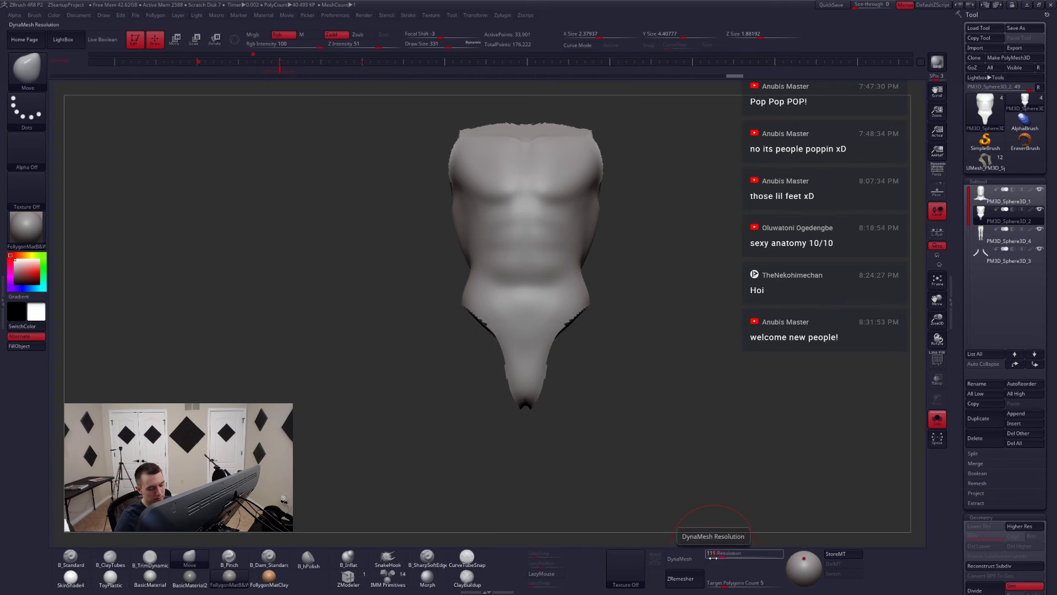
text(11)
key(Return)
- Set the draw size to 207 and smooth the ridged surfaces around the torso's leg openings
mouse_move(674, 479)
mouse_down()
mouse_move(563, 410)
mouse_move(557, 434)
mouse_move(500, 441)
mouse_up()
key(space)
mouse_move(622, 452)
mouse_down()
mouse_move(543, 449)
mouse_move(531, 402)
mouse_move(581, 396)
mouse_up()
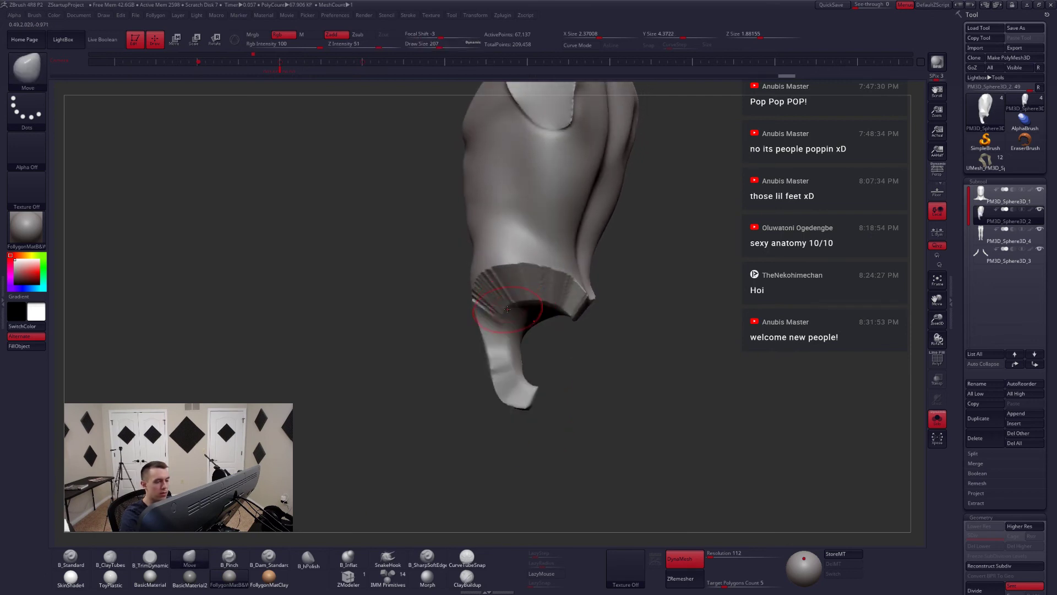
mouse_move(510, 306)
shift+mouse_down()
mouse_move(496, 291)
mouse_move(516, 282)
shift+mouse_up()
drag(597, 352, 576, 348)
mouse_move(586, 292)
shift+mouse_down()
mouse_move(597, 300)
mouse_move(553, 335)
mouse_move(575, 337)
shift+mouse_up()
right_drag(597, 336, 675, 325)
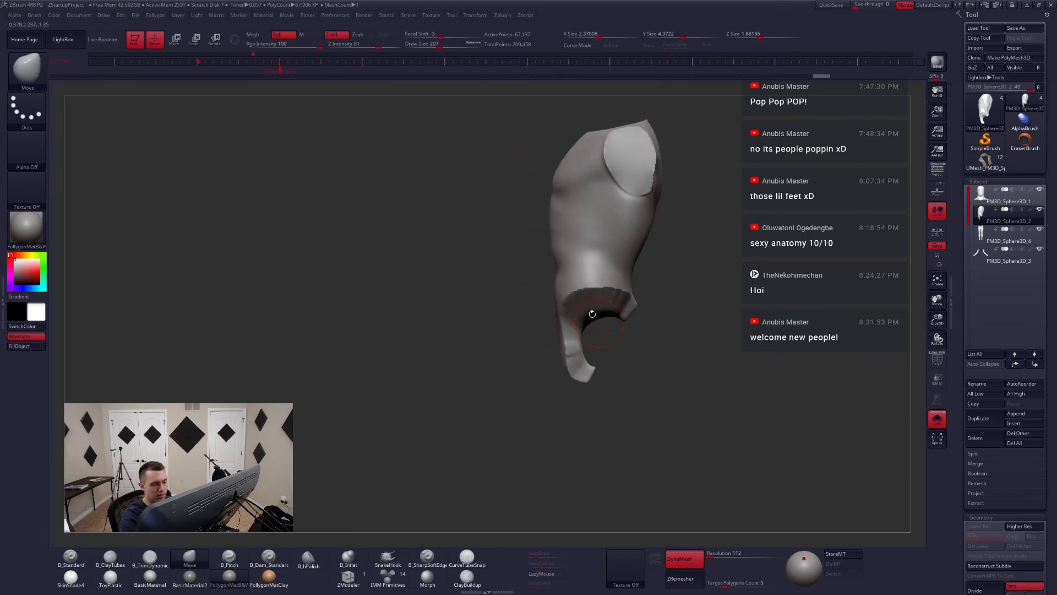
- Switch to the legs subtool and remesh it with DynaMesh at a resolution of 112
key(s)
right_drag(517, 331, 554, 348)
alt+click(585, 337)
key(s)
drag(552, 347, 604, 321)
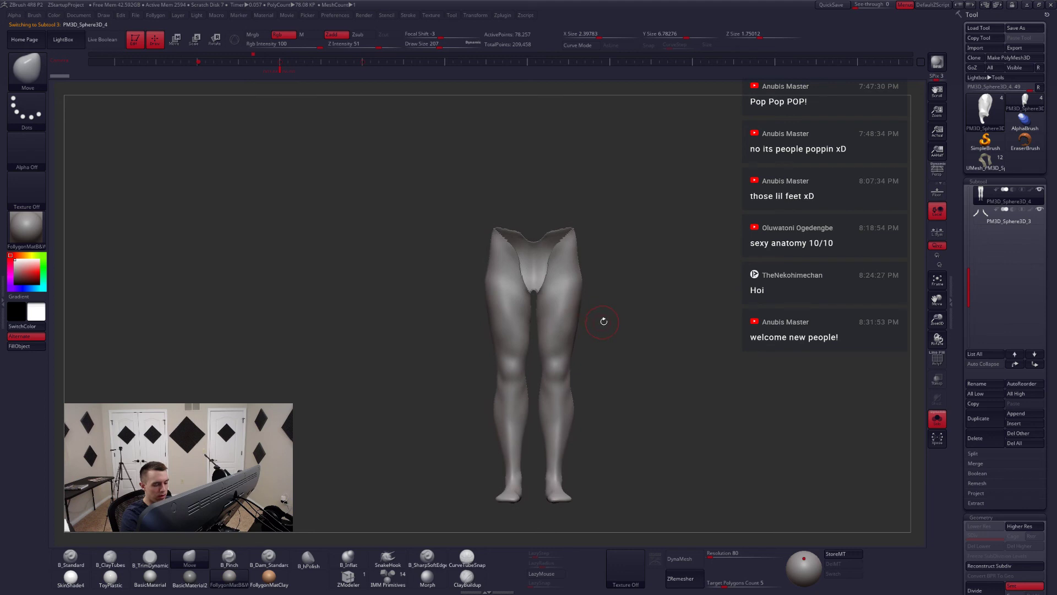
click(700, 557)
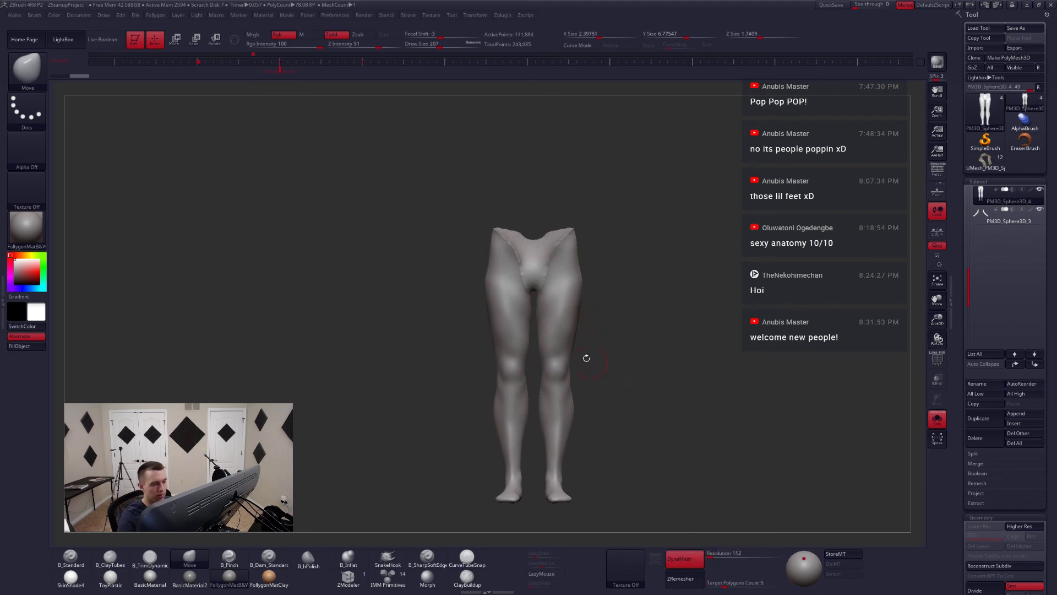
- Slice the legs subtool down its vertical centre line with SliceCurve, splitting it into separate left and right polygroups
key(ctrl+shift+f)
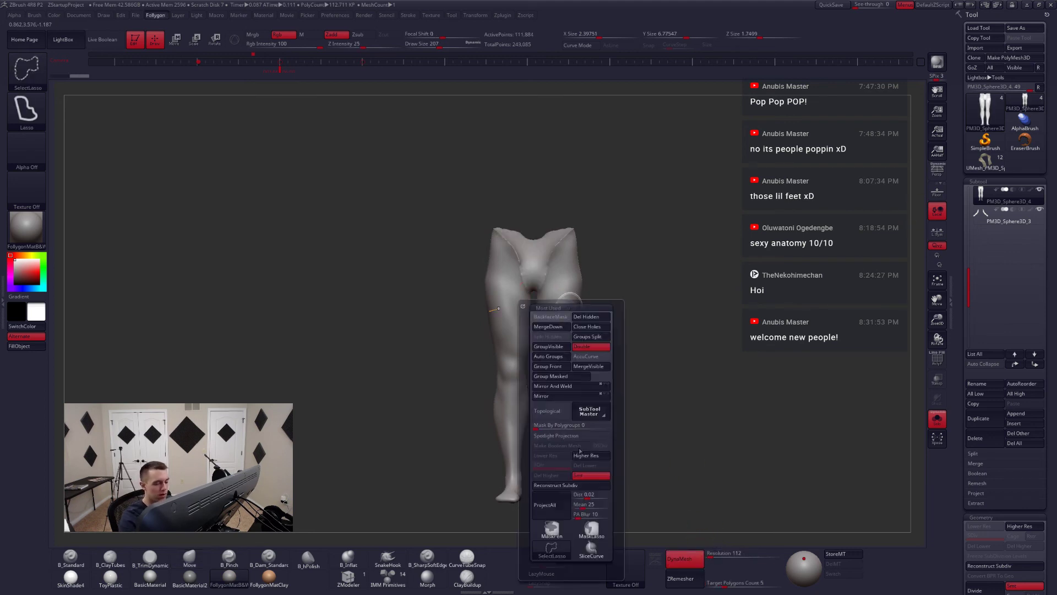
ctrl+shift+click(593, 555)
drag(601, 315, 683, 314)
key(ctrl+shift)
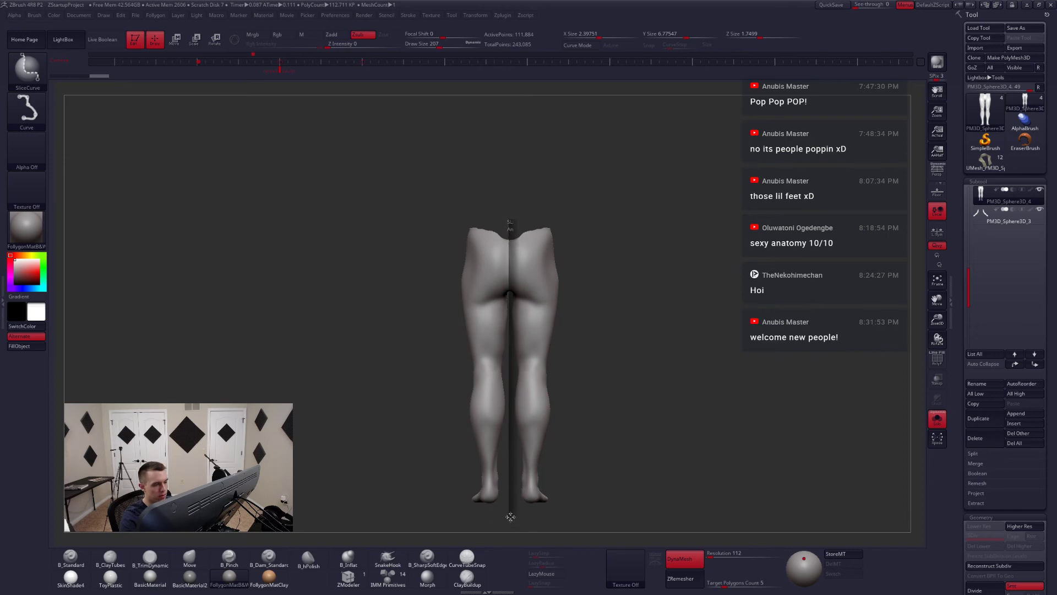
ctrl+shift+drag(510, 516, 510, 517)
key(shift+f)
drag(560, 383, 562, 337)
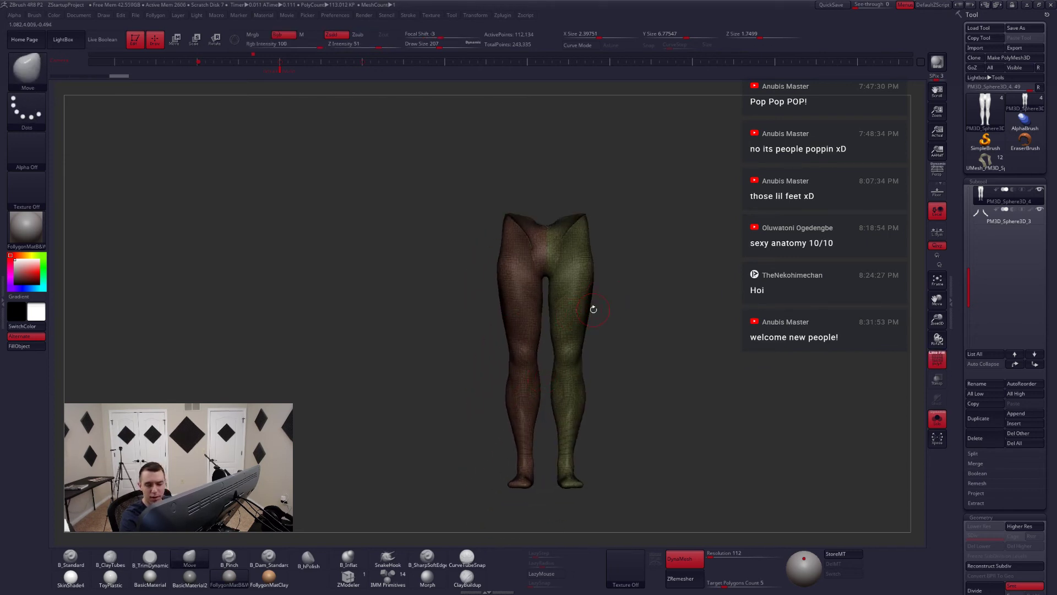
scroll(566, 330, up, 1)
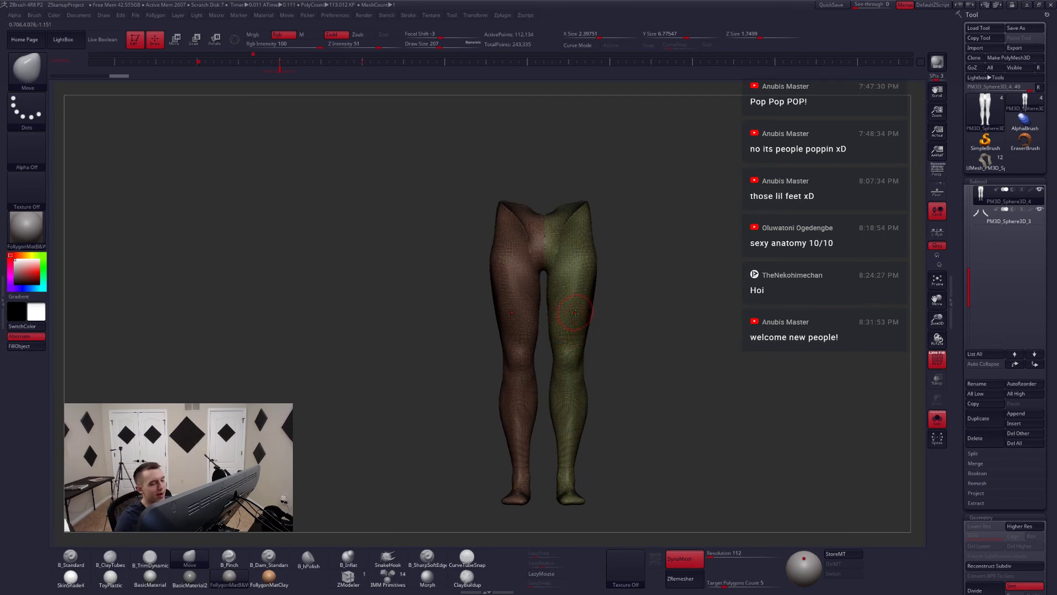
- Isolate the figure's right leg polygroup, delete the hidden leg, close the open cut and turn off the polygroup wireframe display
key(ctrl+shift+f)
click(549, 560)
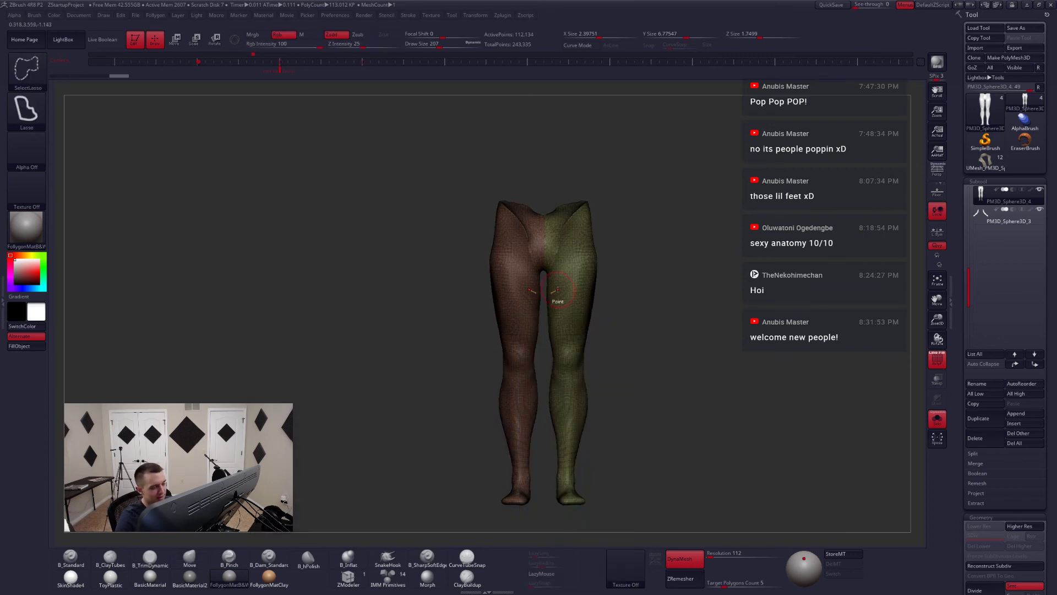
ctrl+shift+click(538, 251)
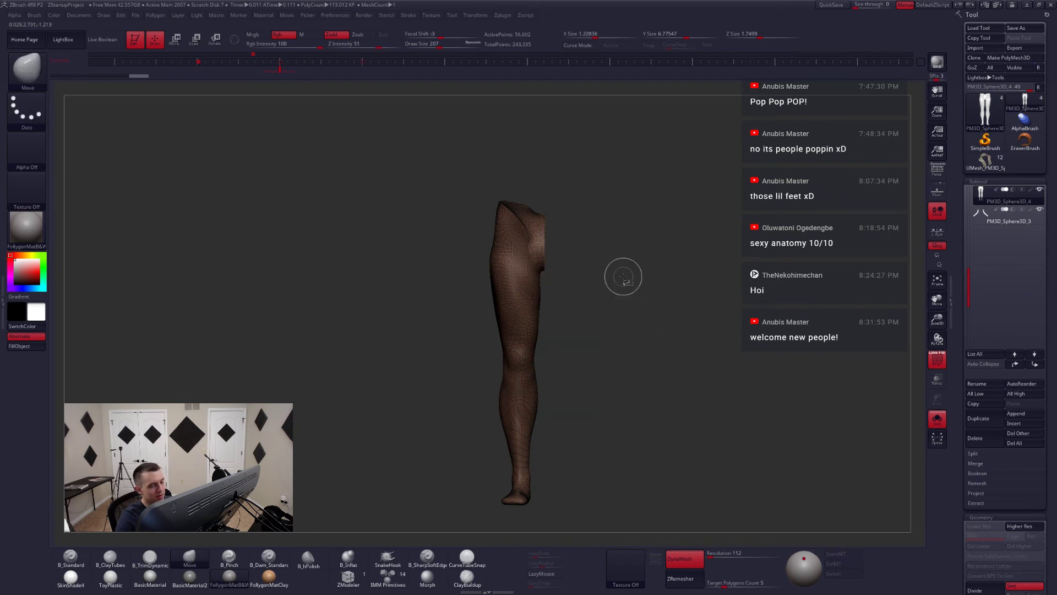
key(ctrl+shift+f)
click(672, 280)
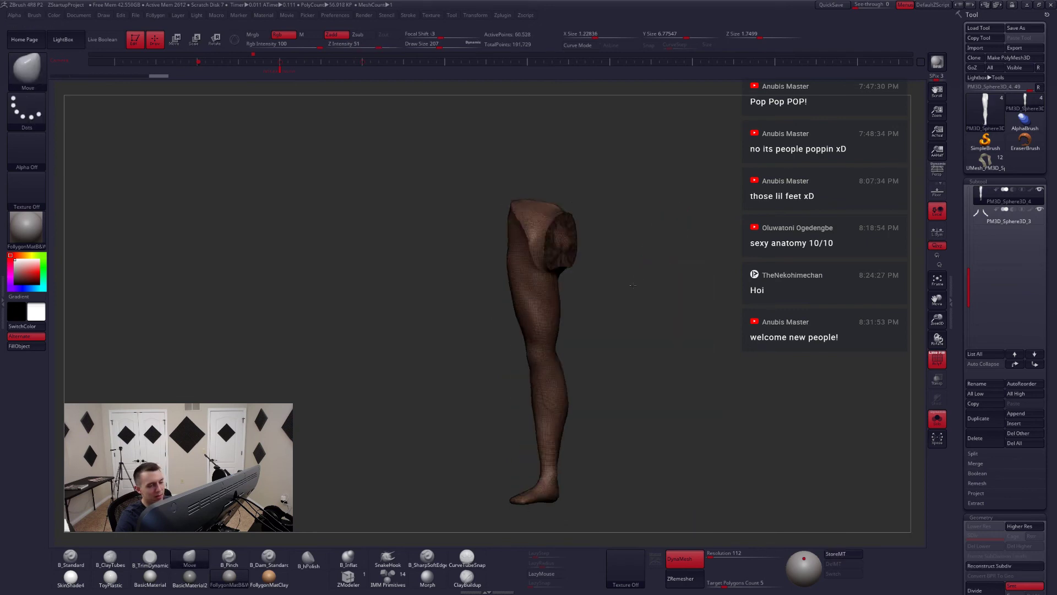
key(shift+f)
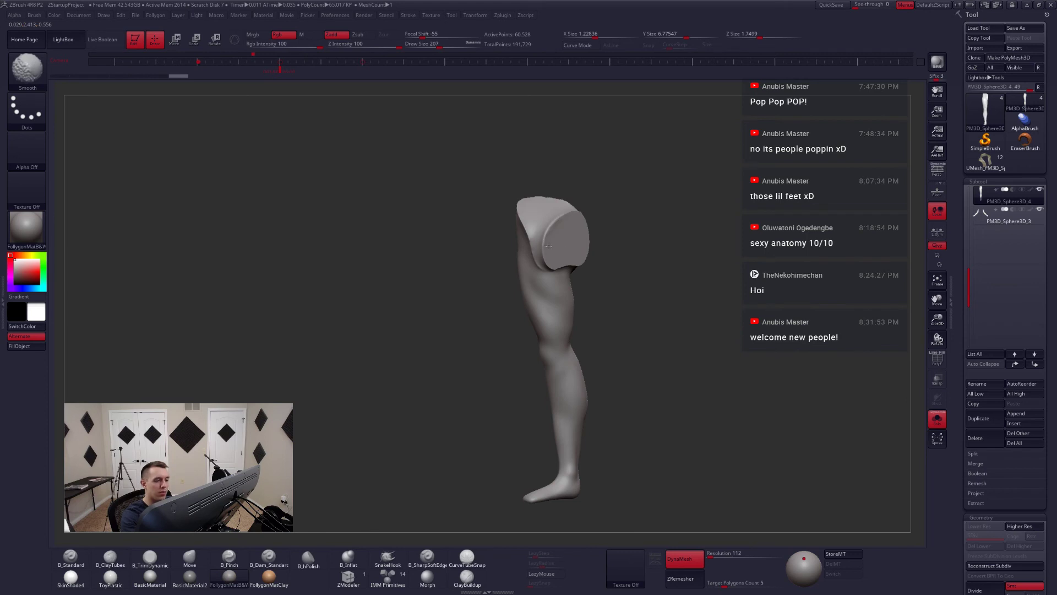
- Remesh the single leg with DynaMesh at a resolution of 112 and smooth its flat inner hip face
ctrl+drag(606, 227, 622, 277)
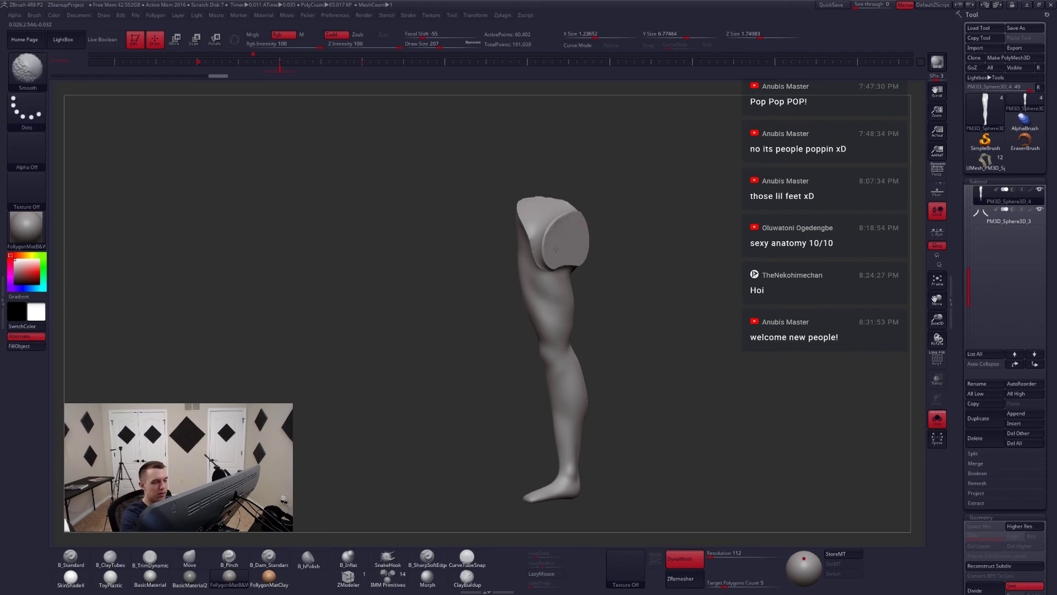
right_drag(576, 261, 573, 259)
shift+drag(575, 232, 578, 219)
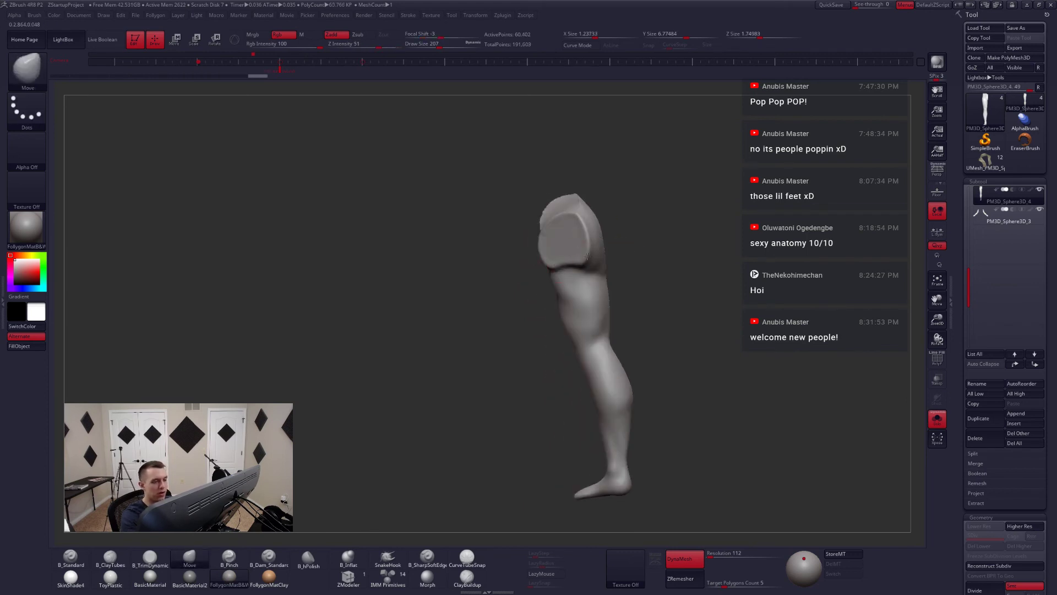
shift+right_drag(578, 220, 590, 242)
- Show the other subtools, set the draw size to 311 and reshape the leg's upper hip edge to meet the torso
key(alt+s)
key(space)
drag(587, 241, 591, 241)
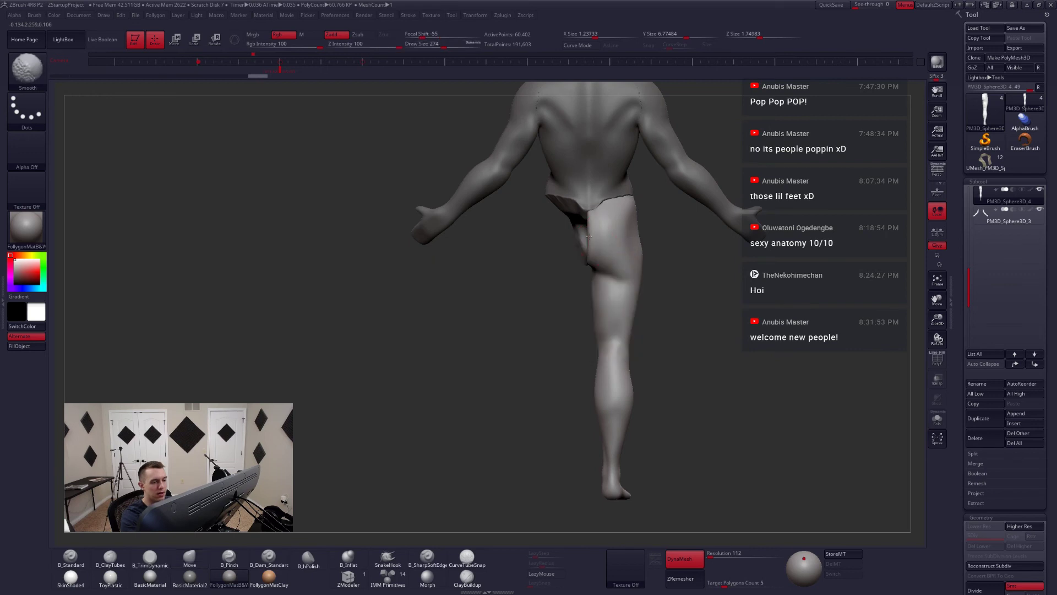
right_drag(588, 242, 599, 263)
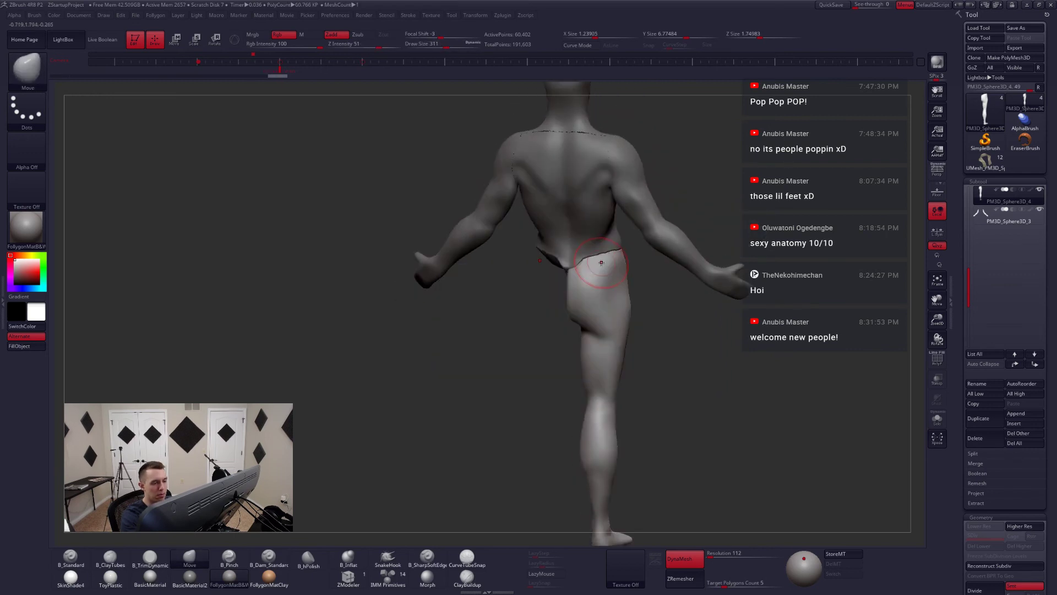
key(shift+z)
key(shift+z)
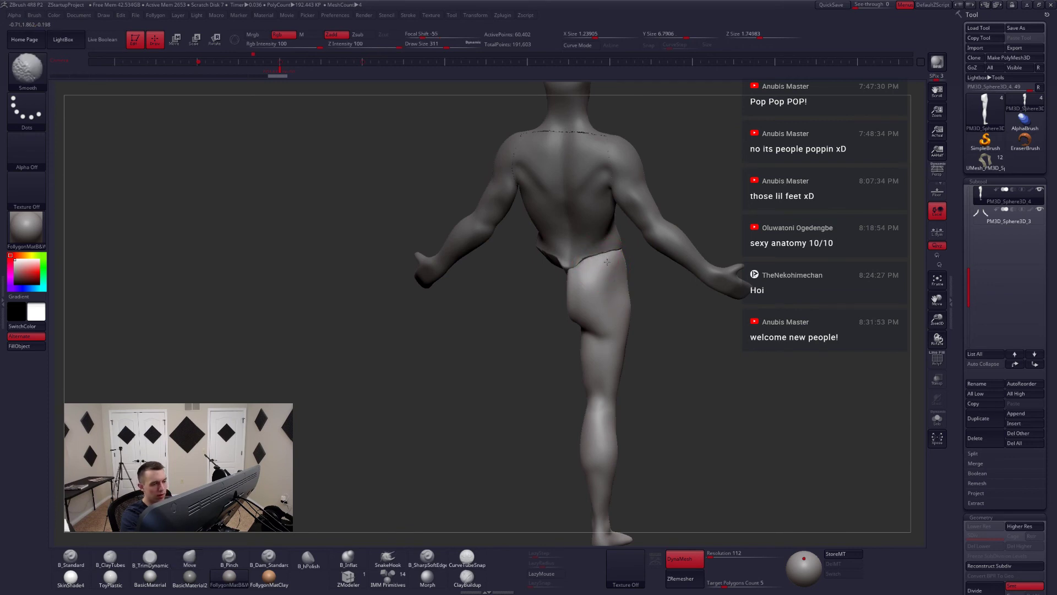
- Try to mirror and weld the single leg to the other side
right_drag(607, 262, 623, 262)
key(space)
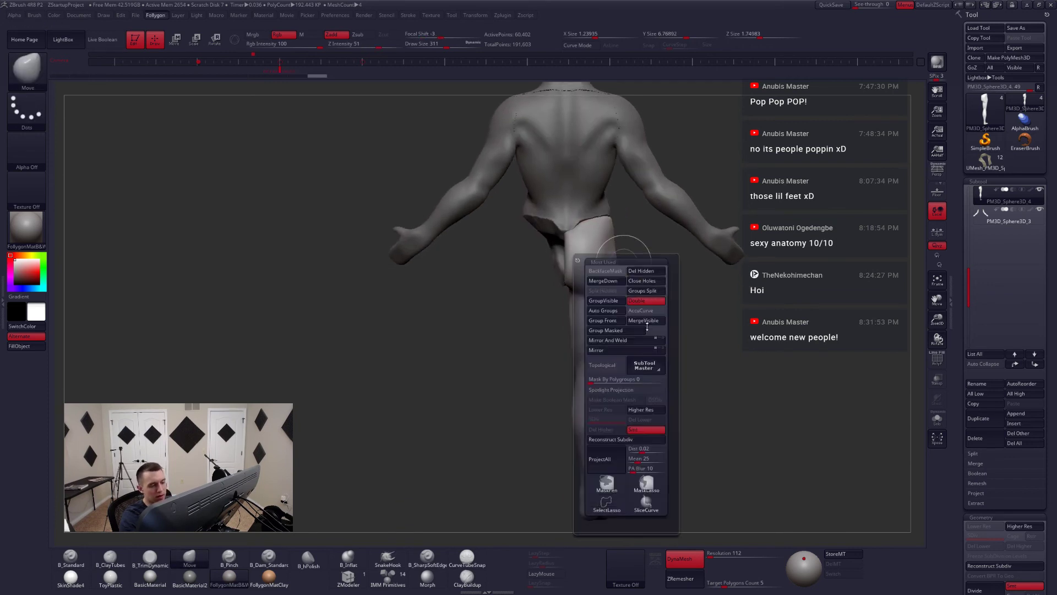
click(629, 339)
- Smooth the inner buttock and upper hip of the single leg around the cut
mouse_move(628, 340)
right_down()
mouse_move(575, 273)
mouse_move(610, 317)
mouse_move(660, 319)
mouse_move(592, 273)
right_up()
key(shift)
shift+drag(586, 259, 573, 243)
right_drag(573, 264, 622, 272)
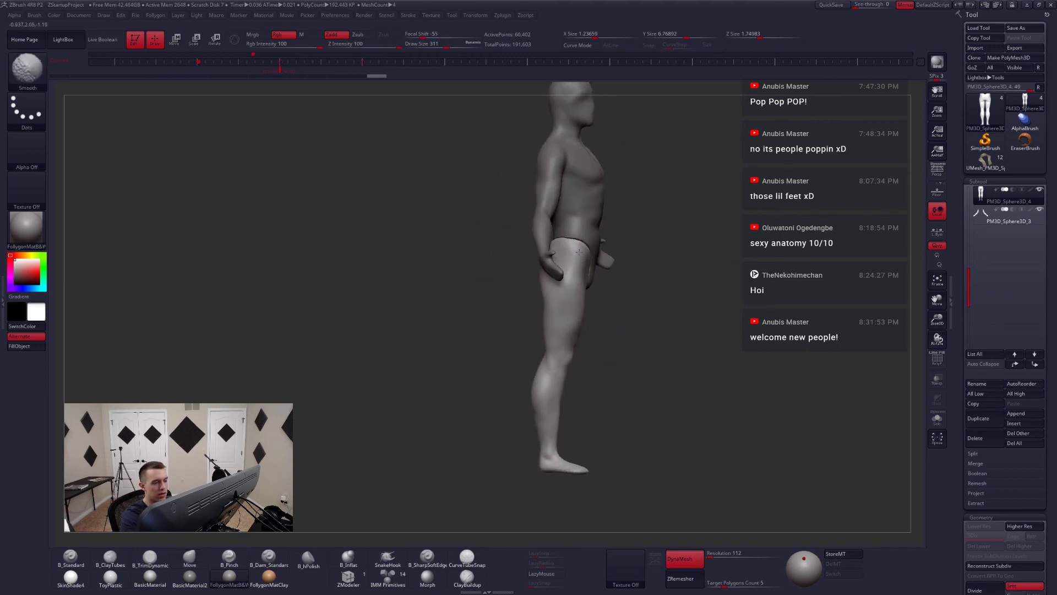
mouse_move(529, 275)
right_down()
mouse_move(582, 284)
mouse_move(564, 308)
right_up()
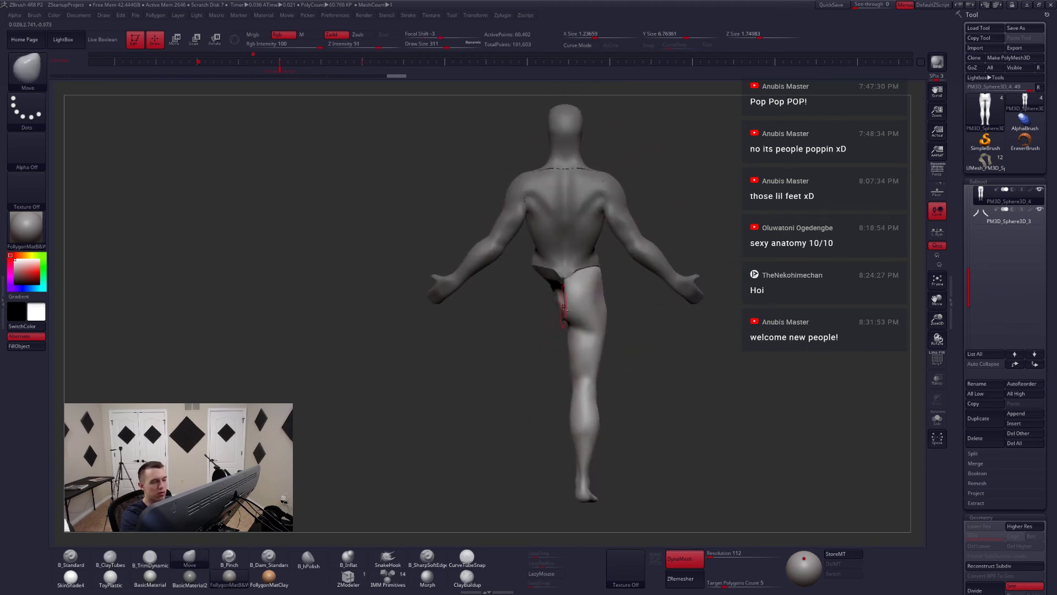
- Mirror the leg across the X axis with SubTool Master, merging the result into one SubTool
key(shift+f)
key(shift+f)
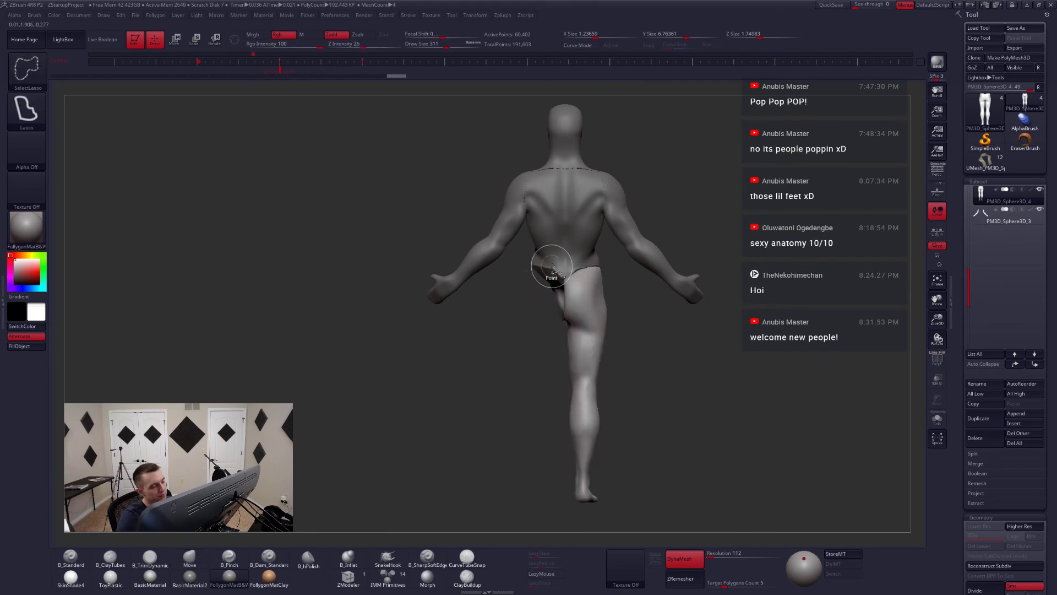
key(ctrl+shift+f)
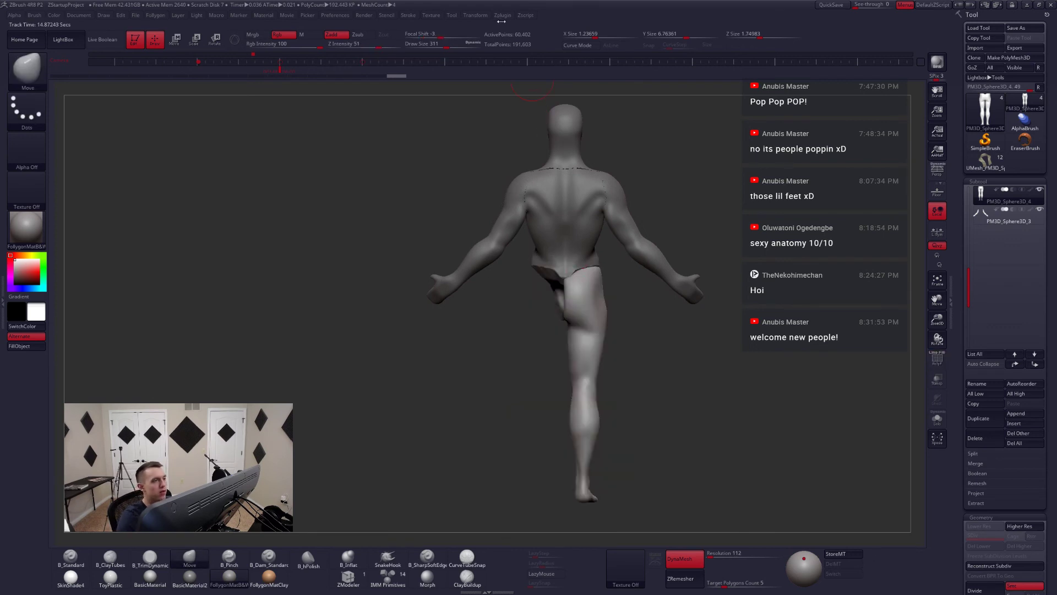
click(500, 18)
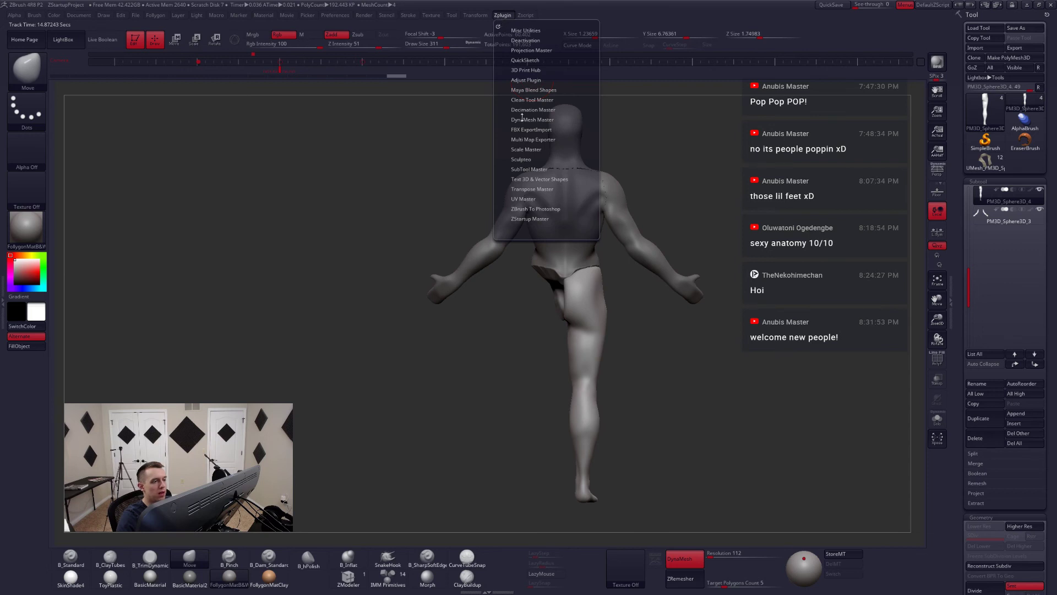
click(523, 183)
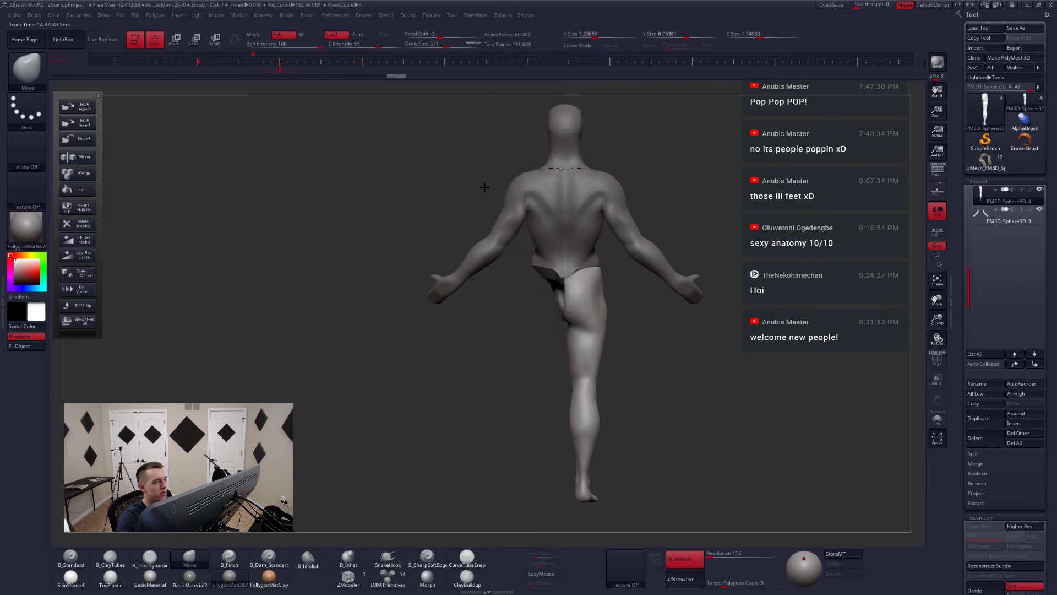
click(78, 157)
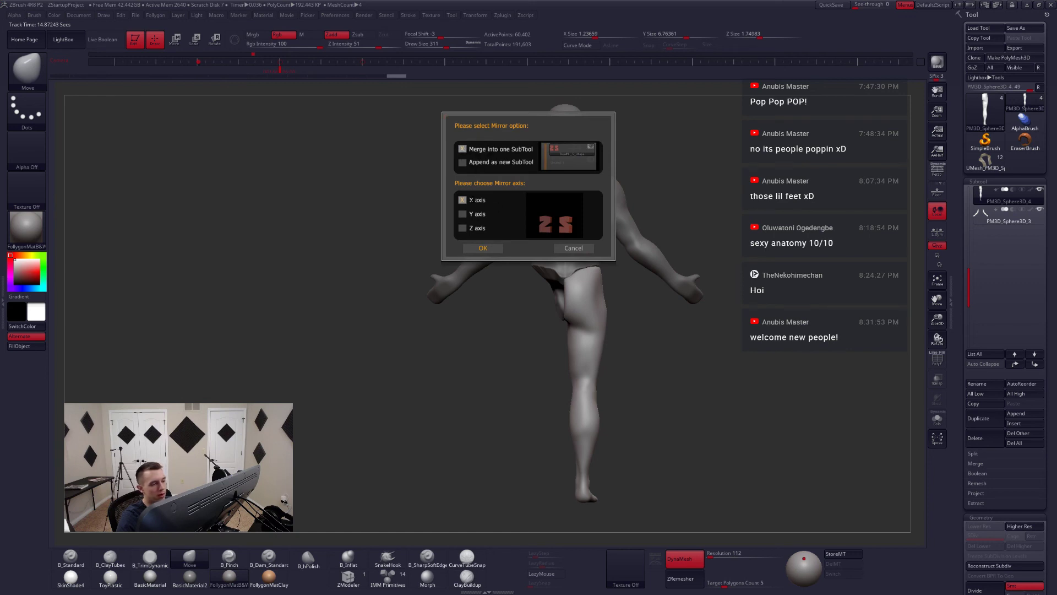
click(478, 248)
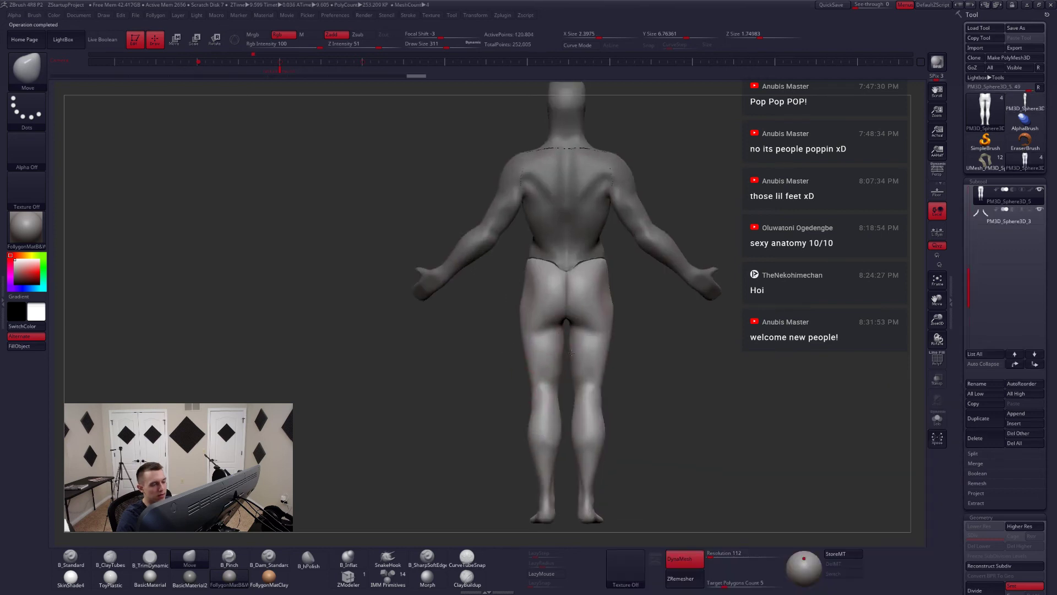
- Smooth the centre seam between the buttocks of the mirrored legs
key(shift+f)
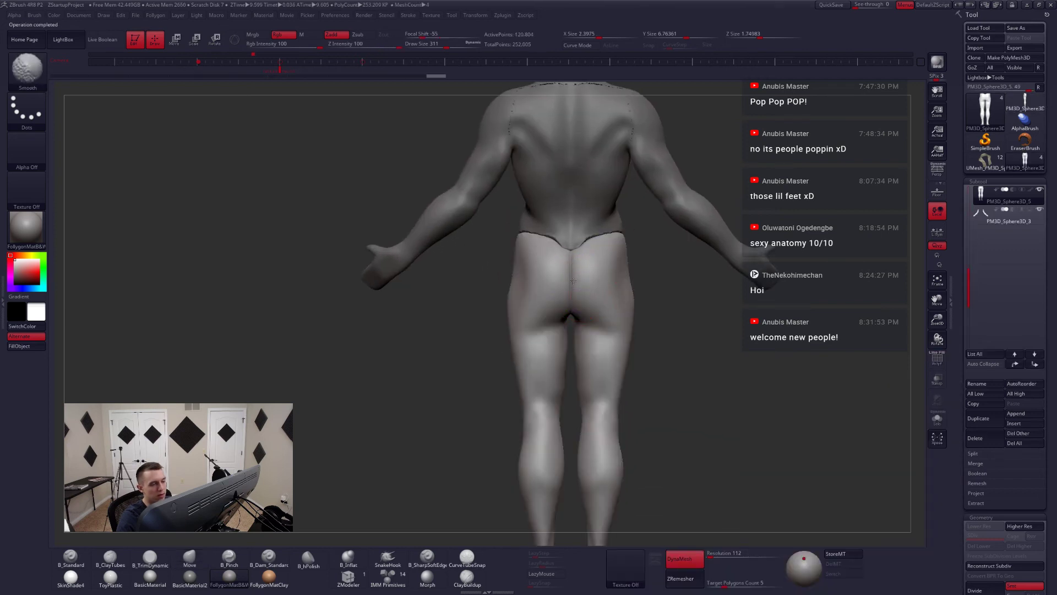
shift+drag(573, 307, 574, 277)
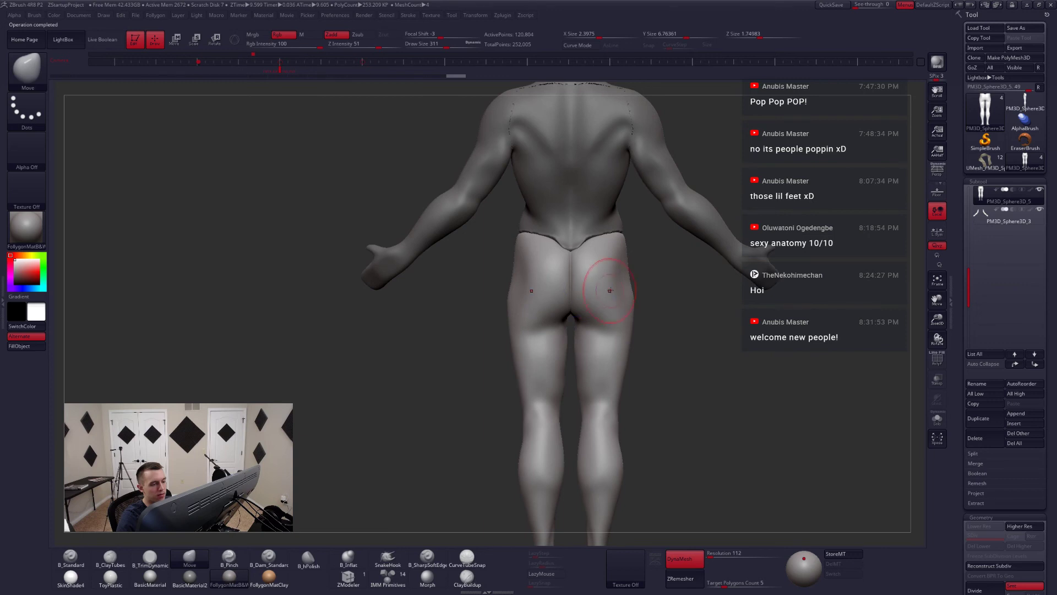
ctrl+shift+click(607, 301)
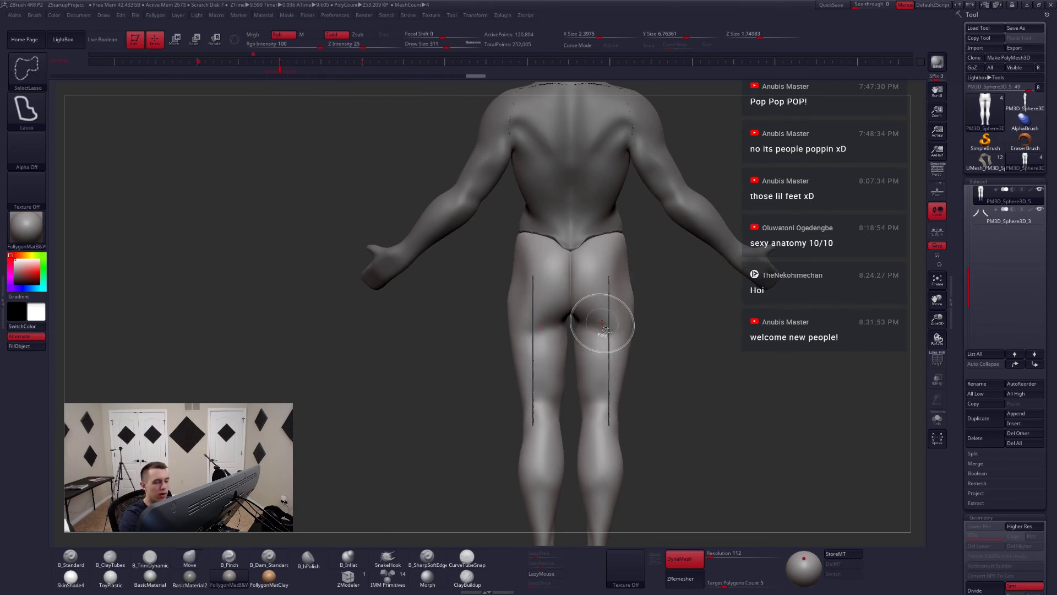
ctrl+shift+click(601, 318)
mouse_move(605, 323)
mouse_down()
mouse_move(596, 337)
mouse_move(573, 334)
mouse_move(608, 331)
mouse_up()
ctrl+shift+click(642, 344)
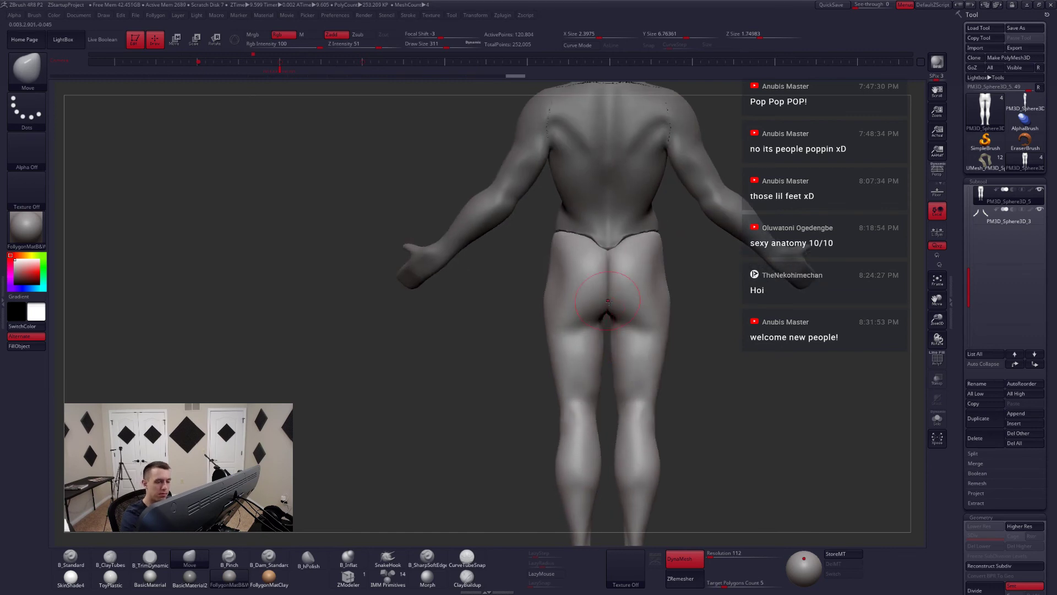
- Set the draw size to 386 while examining how the mirrored legs meet the torso at the front
mouse_move(608, 302)
right_down()
mouse_move(633, 323)
mouse_move(612, 333)
mouse_move(605, 294)
mouse_move(579, 353)
right_up()
key(space)
drag(578, 335, 586, 335)
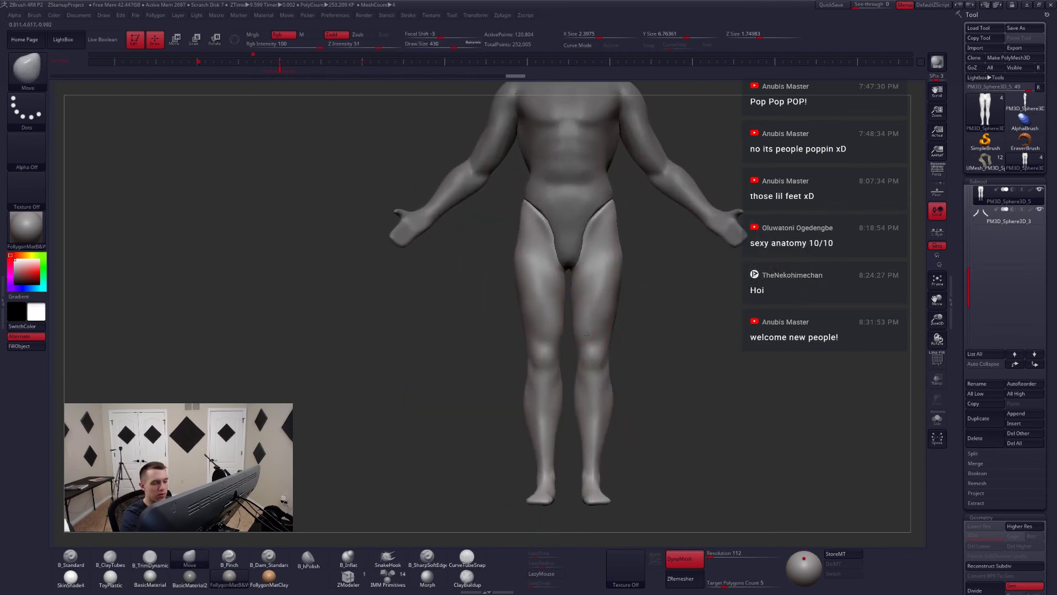
right_drag(587, 334, 556, 341)
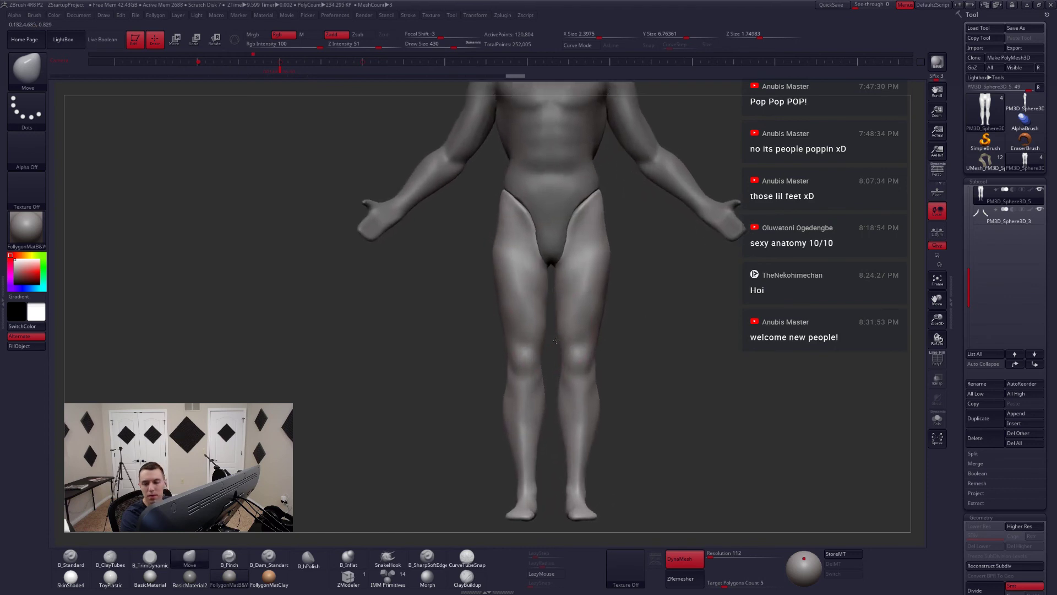
key(space)
drag(524, 336, 520, 336)
mouse_move(515, 289)
right_down()
mouse_move(533, 278)
mouse_move(538, 260)
mouse_move(527, 248)
right_up()
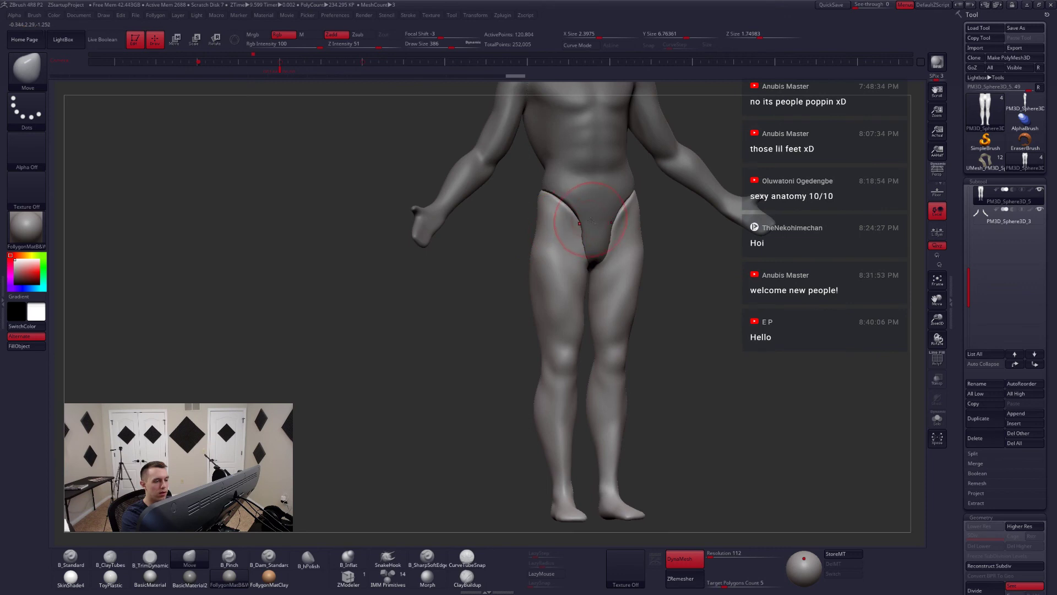
- Switch to the torso subtool, isolate it, set the draw size to 318 and smooth the rims of its leg openings
alt+right_drag(591, 220, 585, 294)
alt+click(574, 279)
key(shift+s)
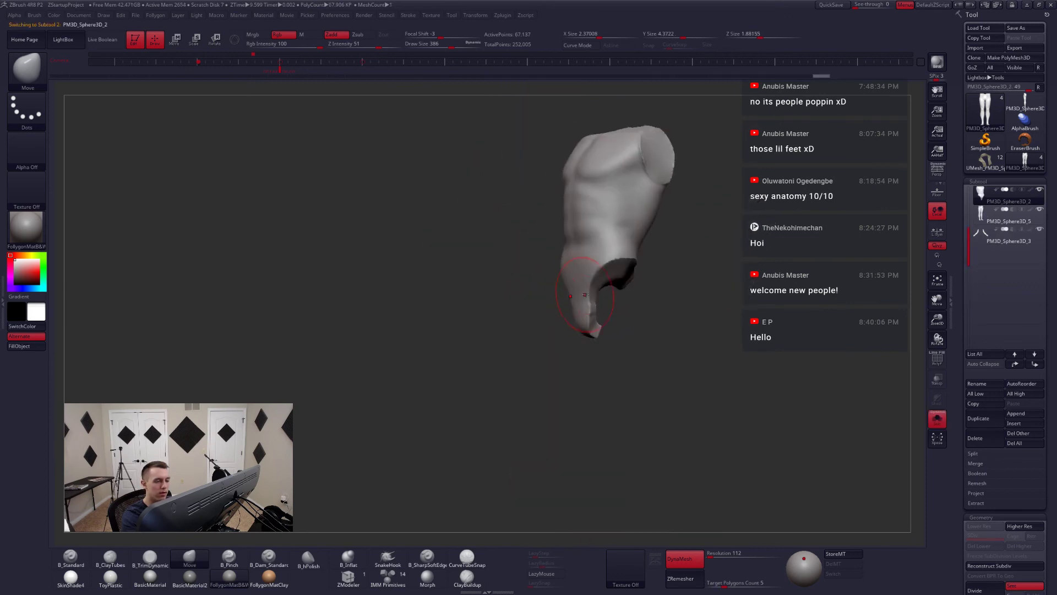
key(space)
drag(523, 338, 517, 339)
ctrl+right_drag(562, 294, 595, 317)
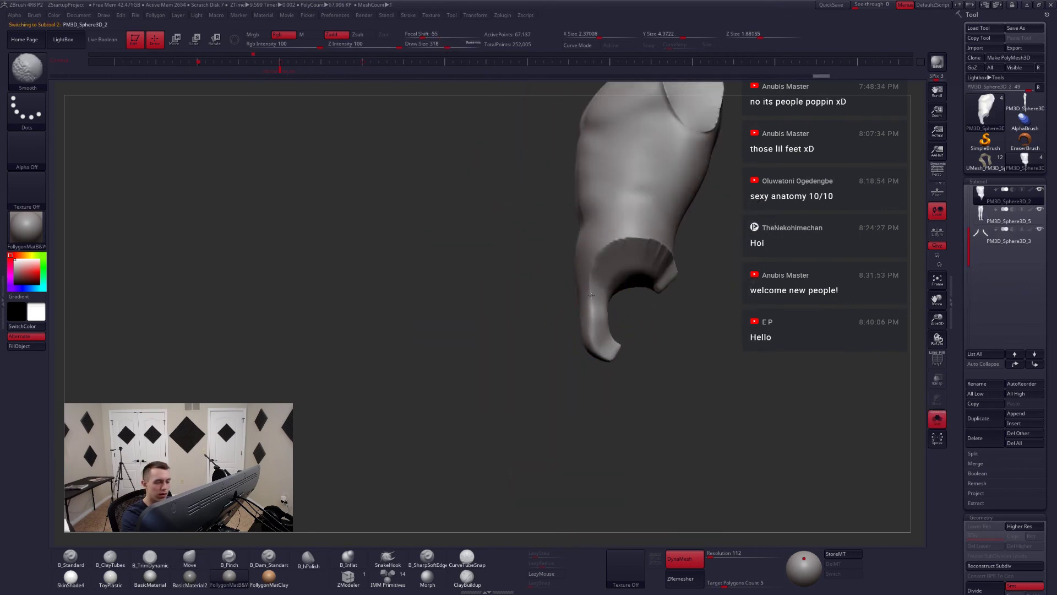
drag(666, 282, 669, 344)
ctrl+right_drag(669, 345, 594, 325)
- Show the whole figure again and set the draw size to 400
key(shift+s)
key(space)
drag(594, 327, 607, 328)
mouse_move(583, 336)
right_down()
mouse_move(600, 342)
mouse_move(597, 354)
right_up()
key(space)
drag(598, 370, 590, 370)
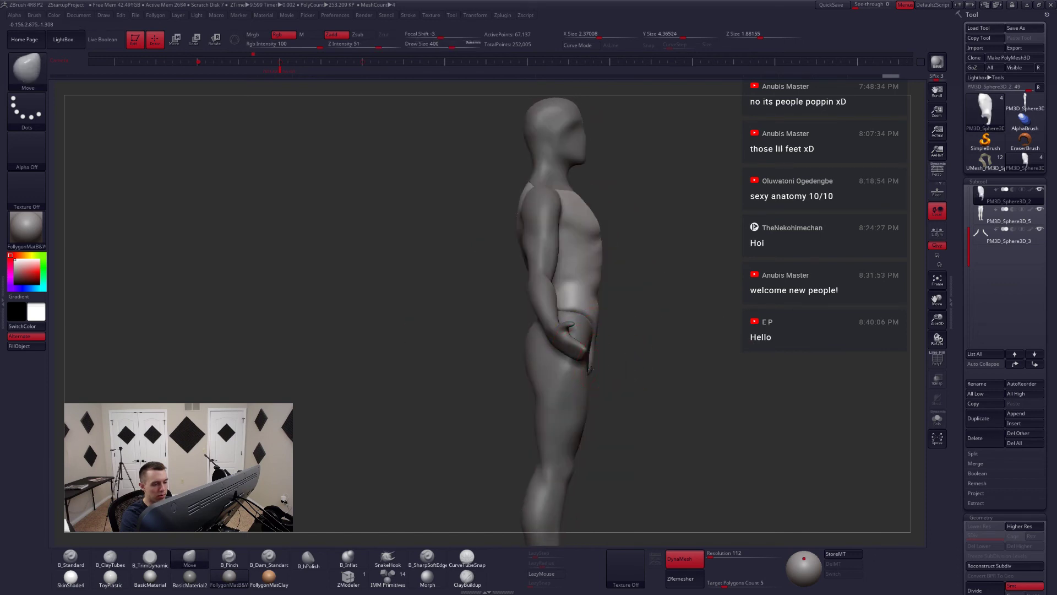
- Isolate the torso, smooth the edges of its flat shoulder caps and set the draw size to 299
right_drag(592, 370, 538, 352)
mouse_move(600, 308)
alt+right_down()
mouse_move(569, 334)
mouse_move(589, 309)
mouse_move(575, 352)
mouse_move(586, 374)
mouse_move(605, 341)
alt+right_up()
key(shift+s)
shift+drag(602, 335, 603, 329)
key(space)
drag(617, 328, 612, 328)
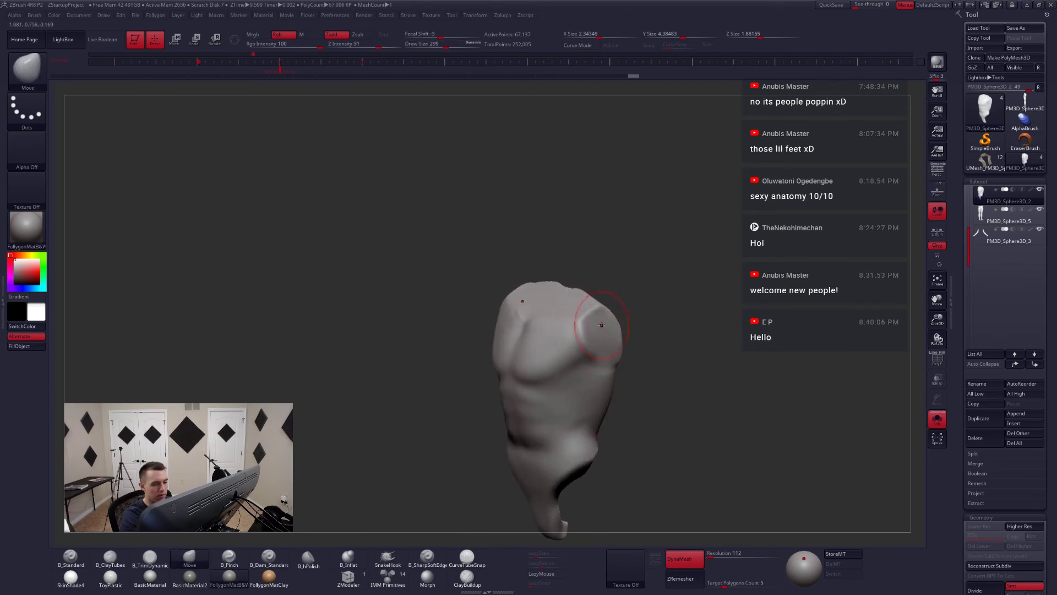
mouse_move(601, 325)
right_down()
mouse_move(572, 286)
mouse_move(590, 313)
mouse_move(611, 312)
right_up()
- Show all the subtools, switch to the arms subtool and isolate it
key(alt+s)
alt+click(639, 292)
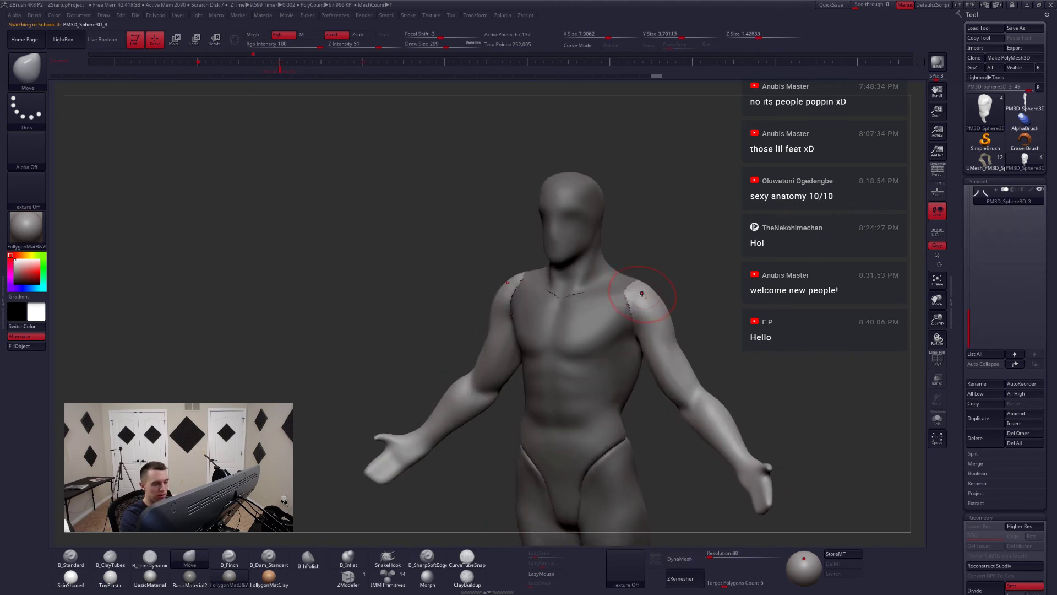
key(alt+s)
ctrl+right_drag(682, 273, 627, 377)
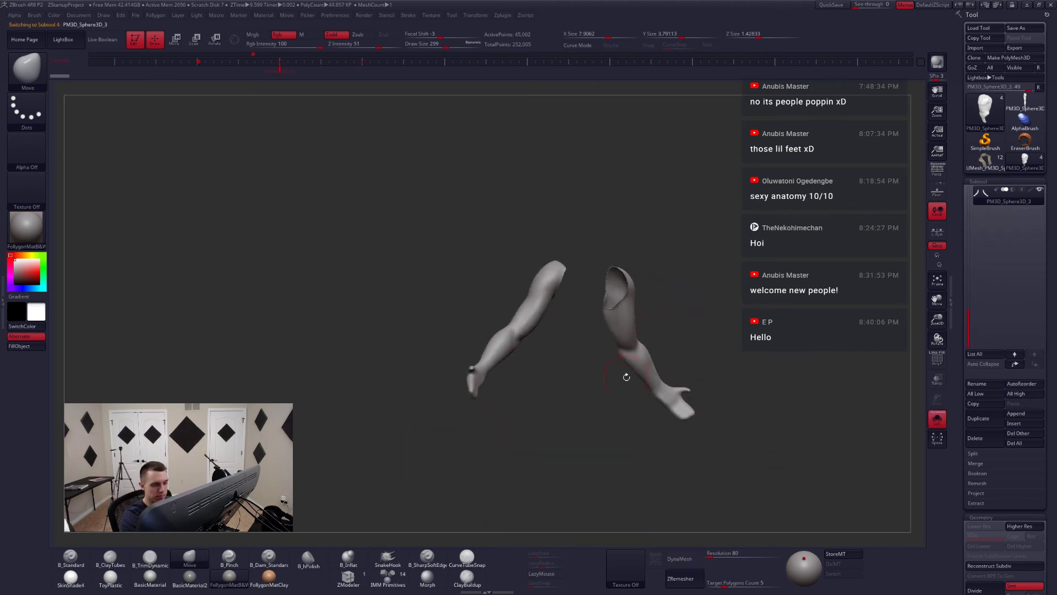
- Remesh the arms with DynaMesh at resolution 112 and smooth the edges of their shoulder caps
click(680, 559)
right_drag(614, 277, 650, 303)
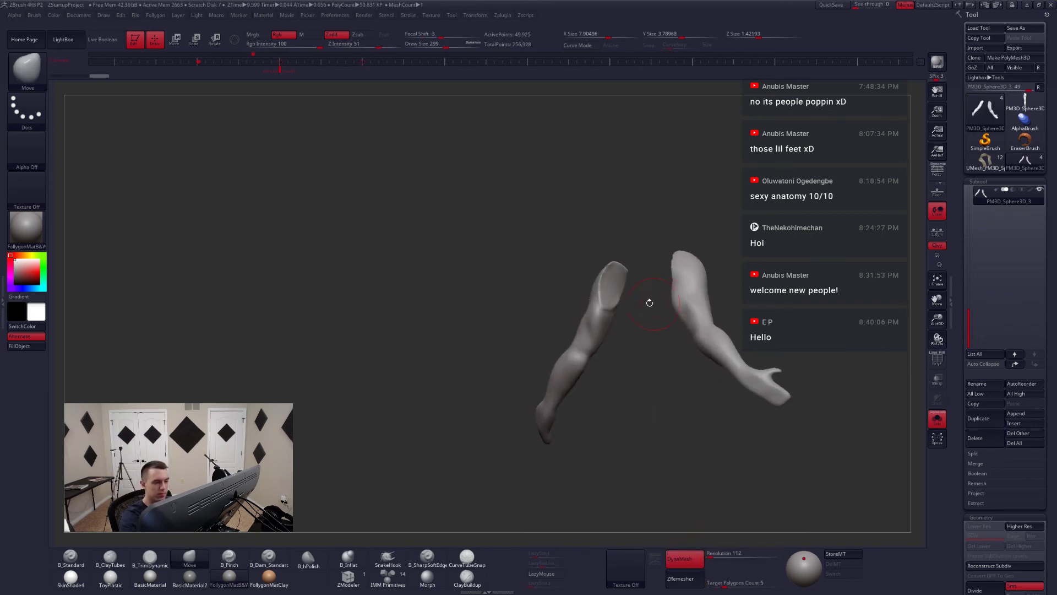
mouse_move(611, 269)
shift+mouse_down()
mouse_move(609, 281)
mouse_move(649, 325)
mouse_move(609, 310)
shift+mouse_up()
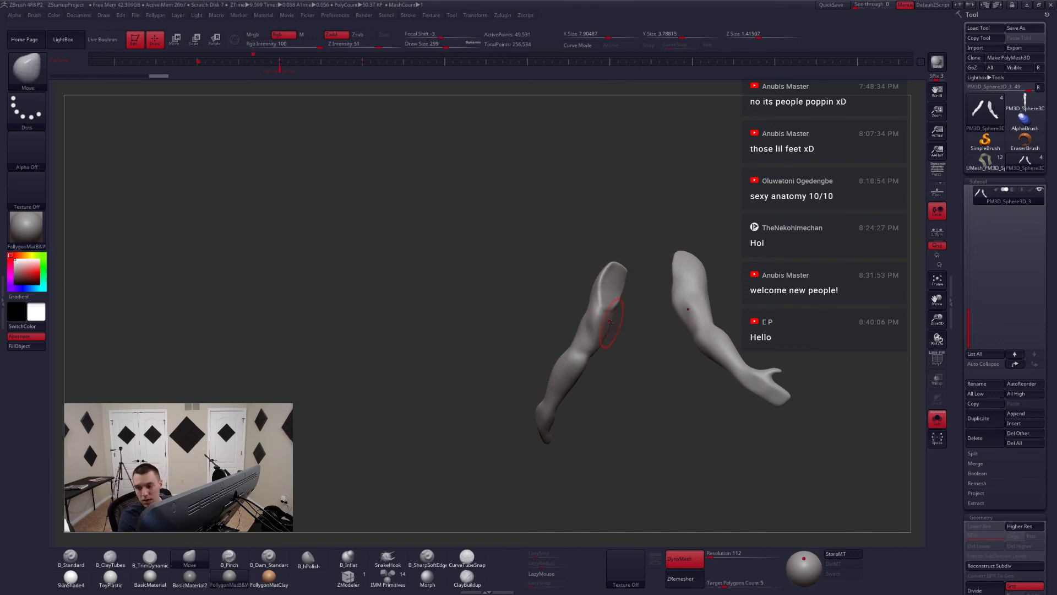
right_drag(612, 340, 749, 355)
- Show all the subtools, switch to the head subtool and isolate it
key(alt+s)
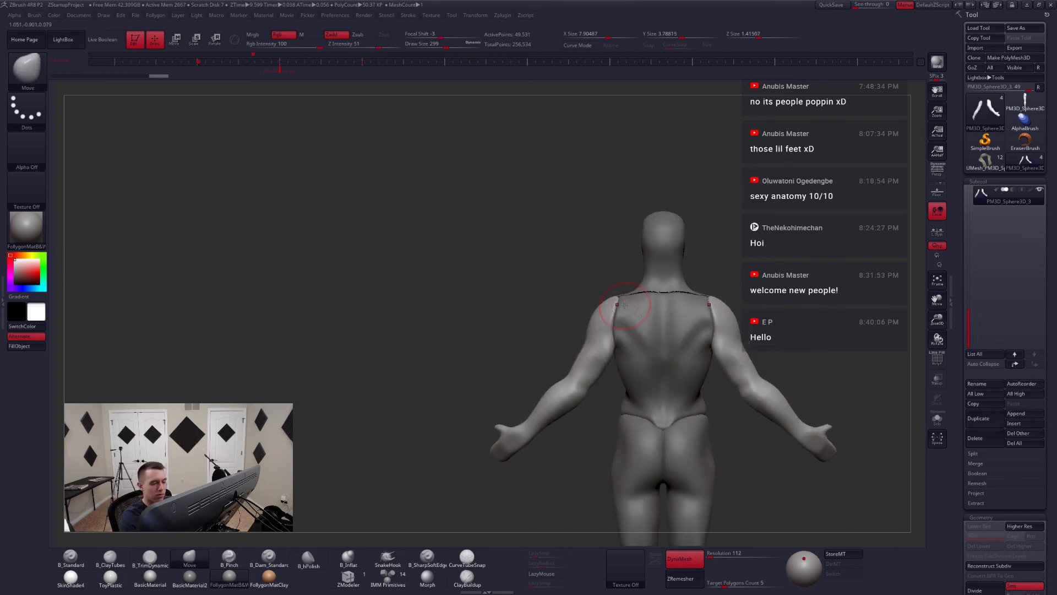
alt+right_drag(614, 347, 614, 360)
right_drag(614, 360, 682, 352)
alt+click(633, 280)
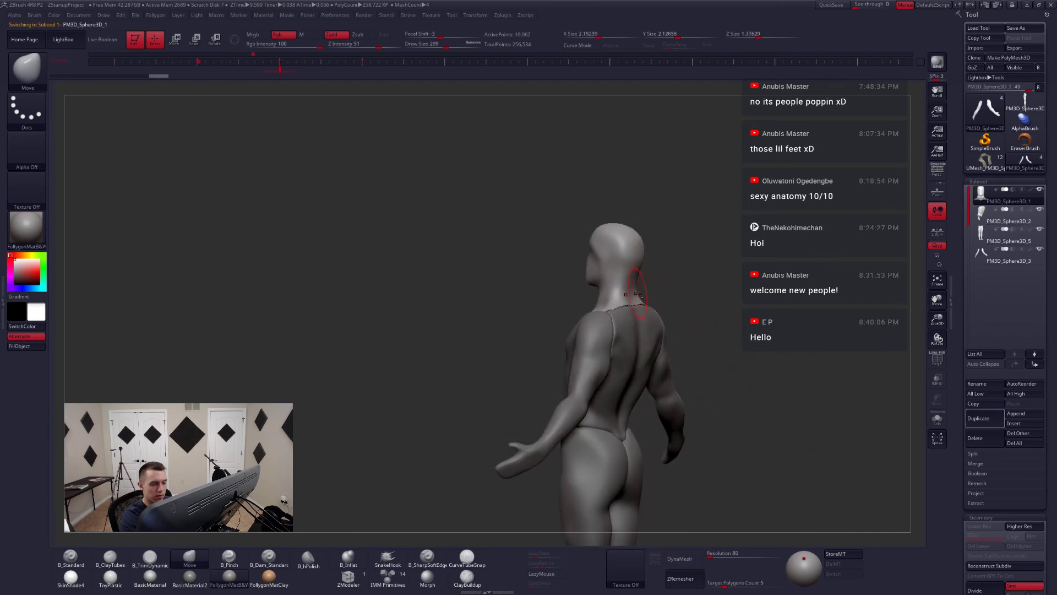
key(alt+s)
- Try to remesh the open-necked head with DynaMesh at resolution 112, and undo it
click(722, 554)
click(685, 558)
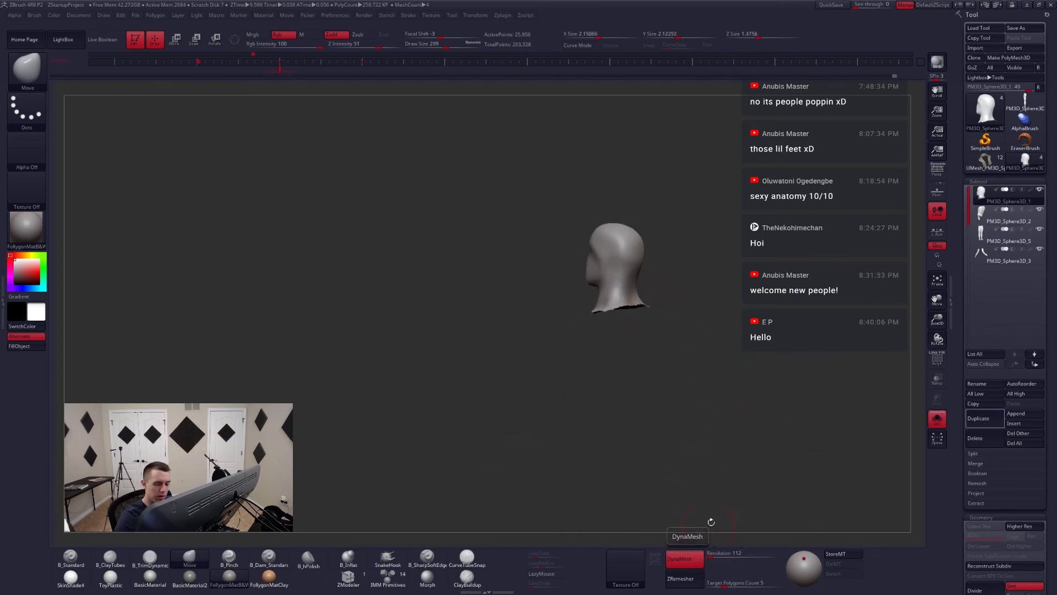
right_drag(631, 308, 660, 366)
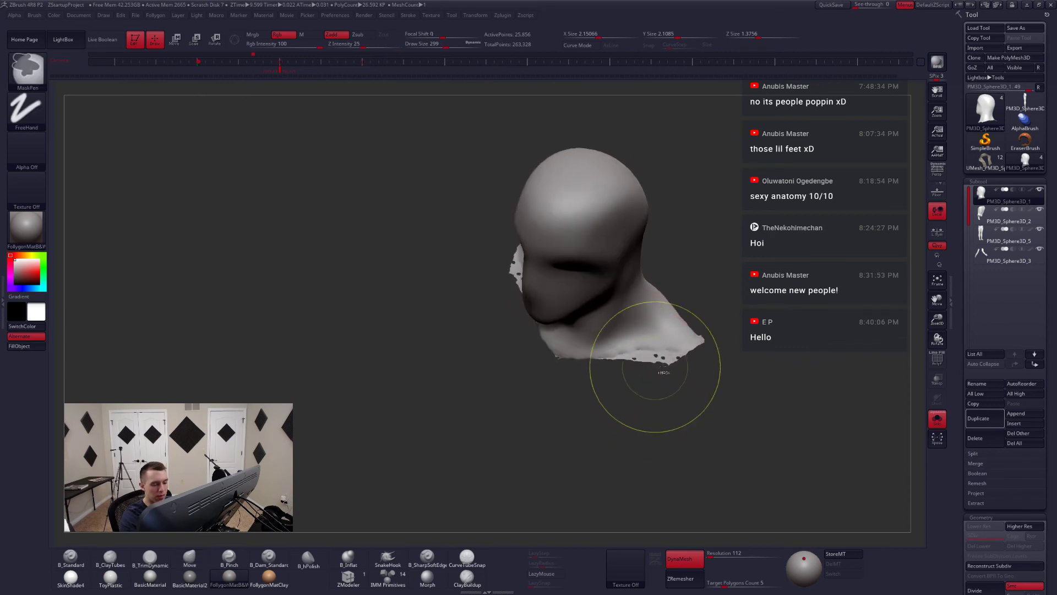
key(ctrl+z)
key(ctrl+shift+z)
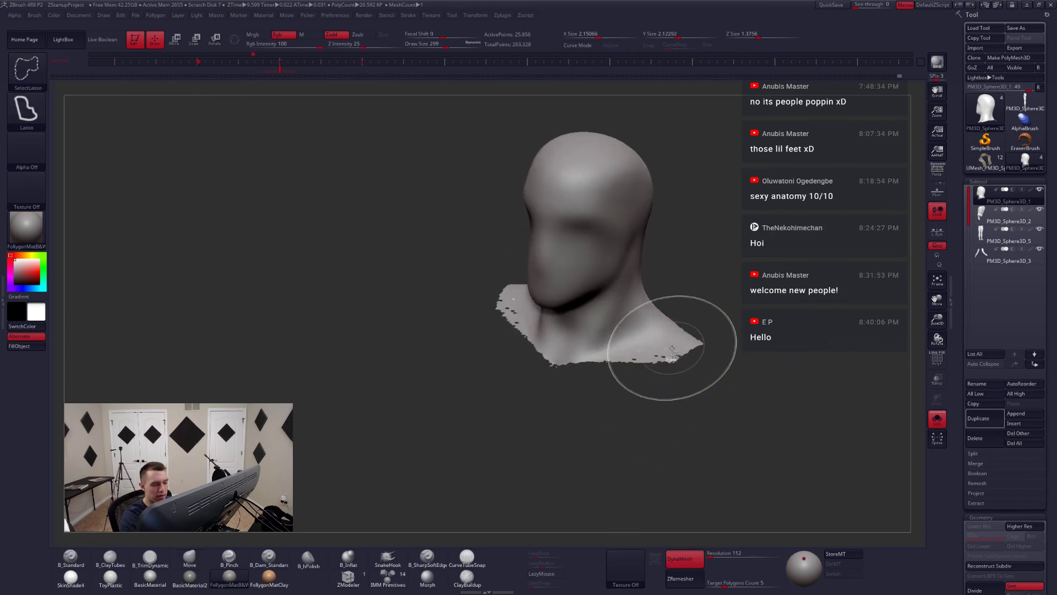
key(shift+f)
key(ctrl+z)
- Close the hole under the head's neck and mask everything except the new cap
right_drag(682, 353, 680, 304)
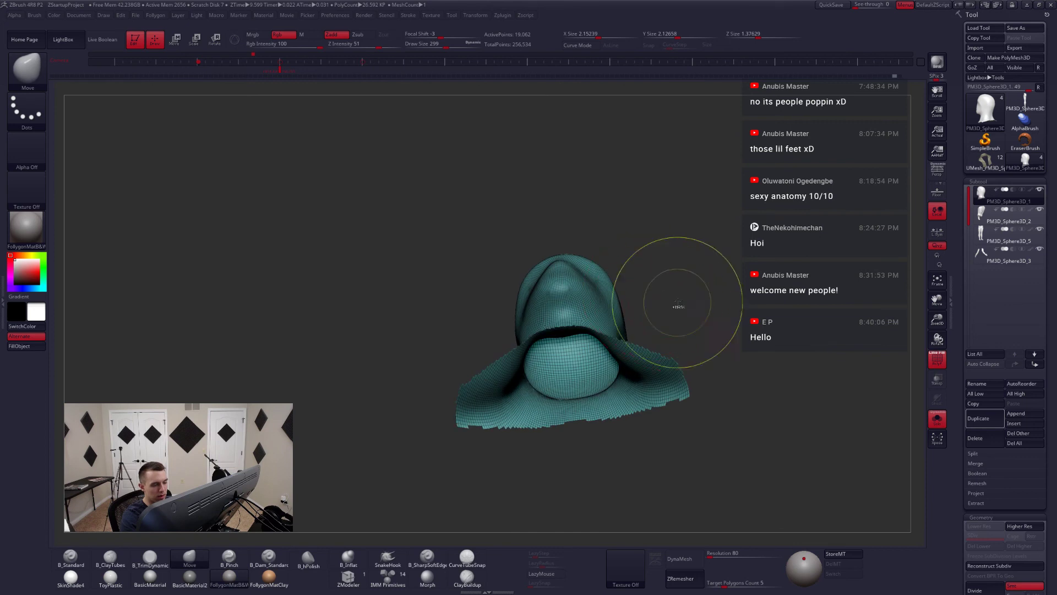
key(space)
click(689, 315)
alt+right_drag(743, 248, 752, 200)
ctrl+click(601, 392)
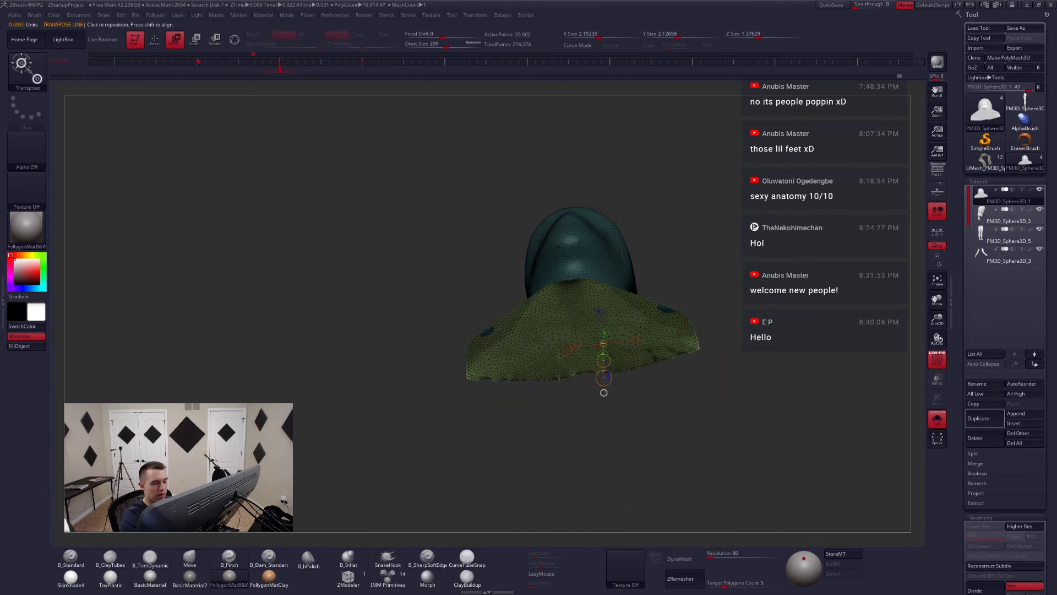
- Move the neck cap straight down with a vertical transpose line, narrow it and clear the mask
right_drag(561, 384, 574, 423)
alt+right_drag(574, 424, 576, 342)
key(shift+f)
key(w)
shift+drag(615, 301, 615, 349)
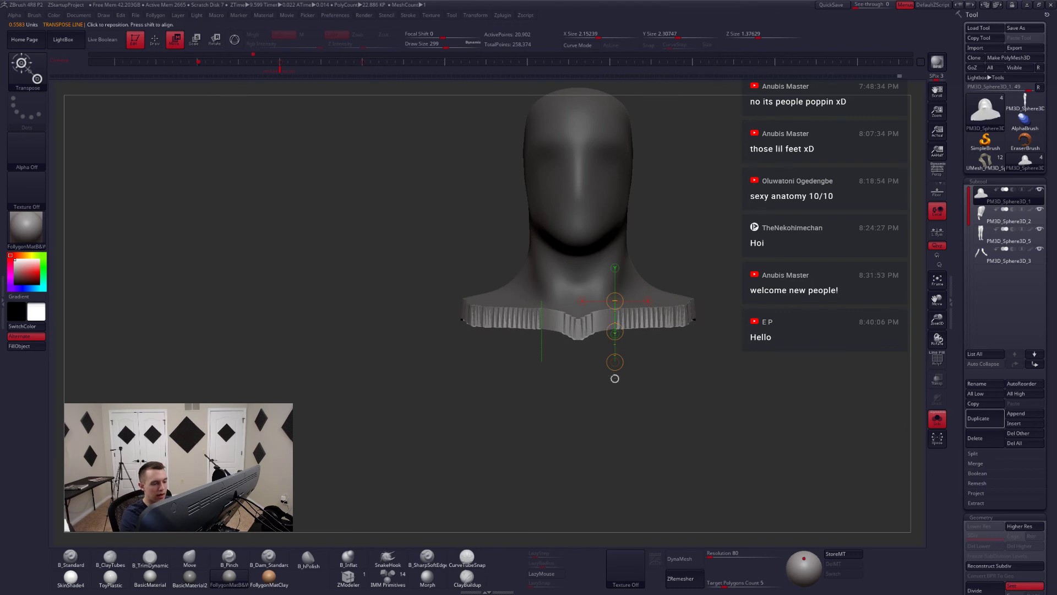
drag(637, 383, 637, 372)
key(q)
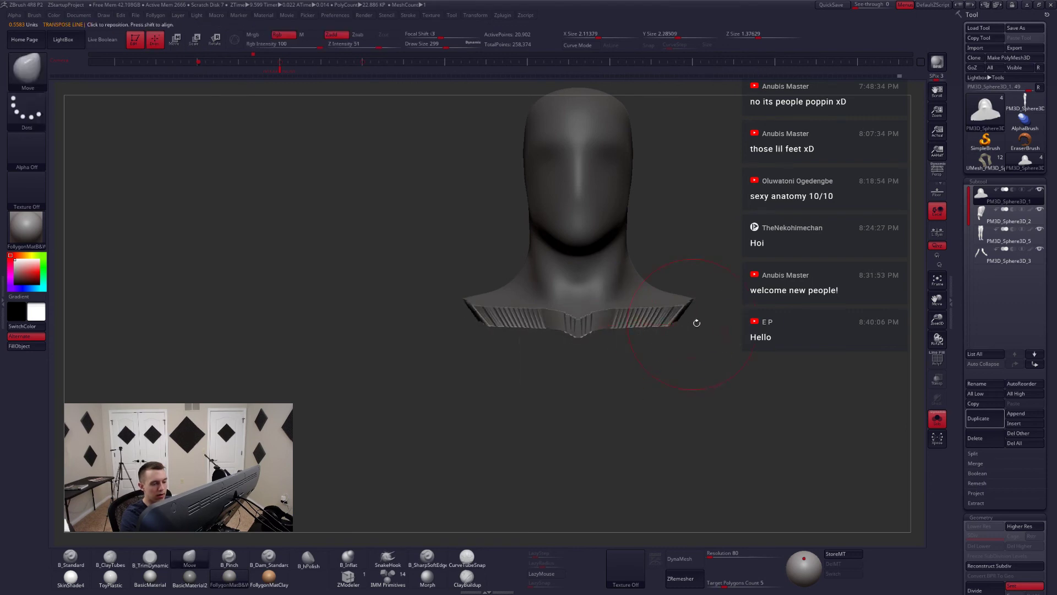
ctrl+drag(680, 324, 743, 386)
- Remesh the closed head and neck with DynaMesh at resolution 112
right_drag(665, 409, 632, 410)
click(720, 553)
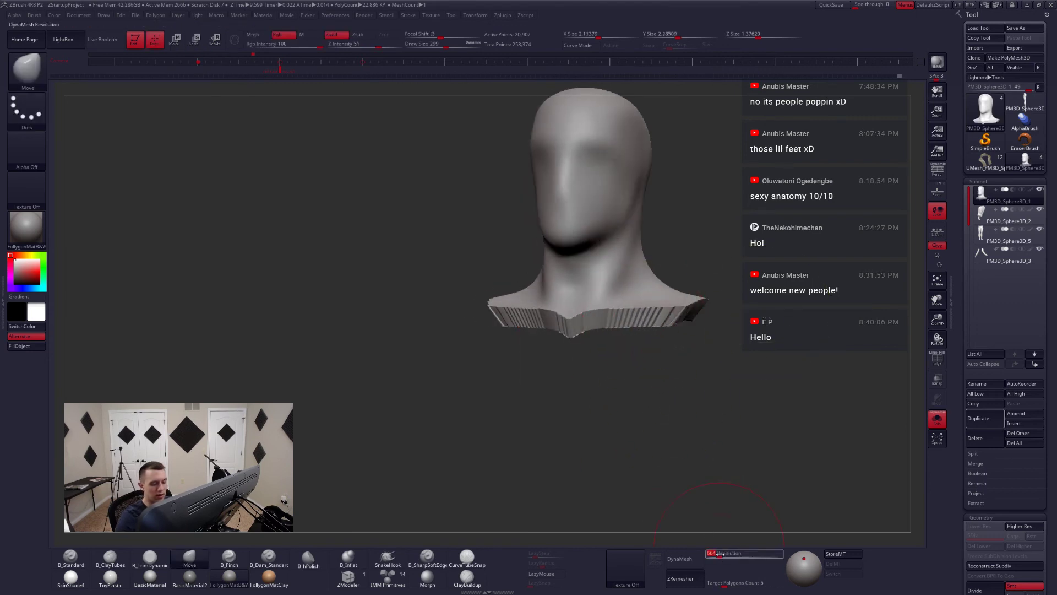
click(679, 558)
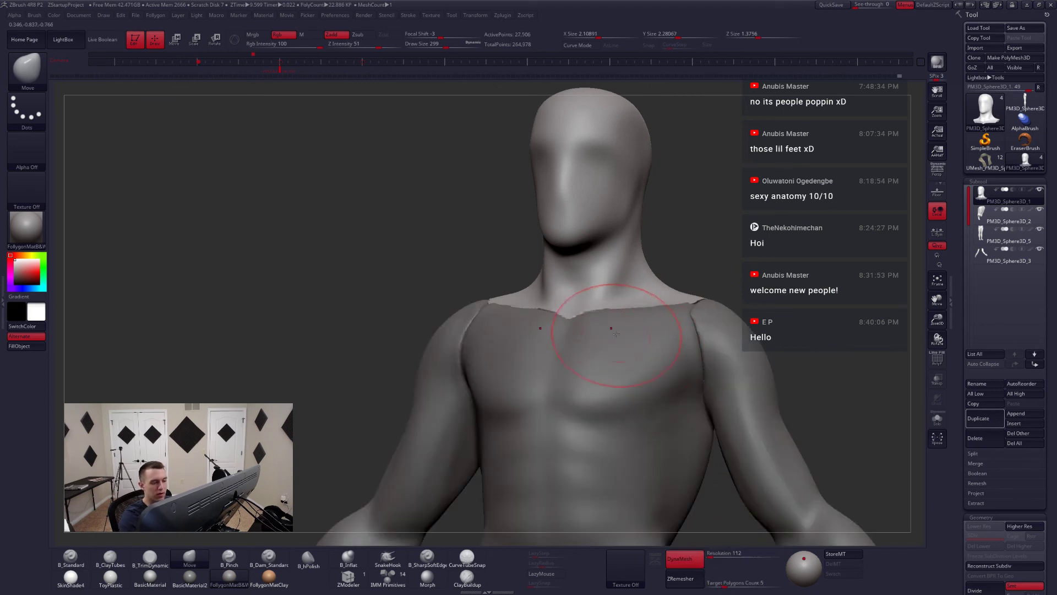
- Smooth the ridged rim around the base of the neck, front and back, reducing the draw size to 172
key(space)
shift+drag(623, 321, 586, 325)
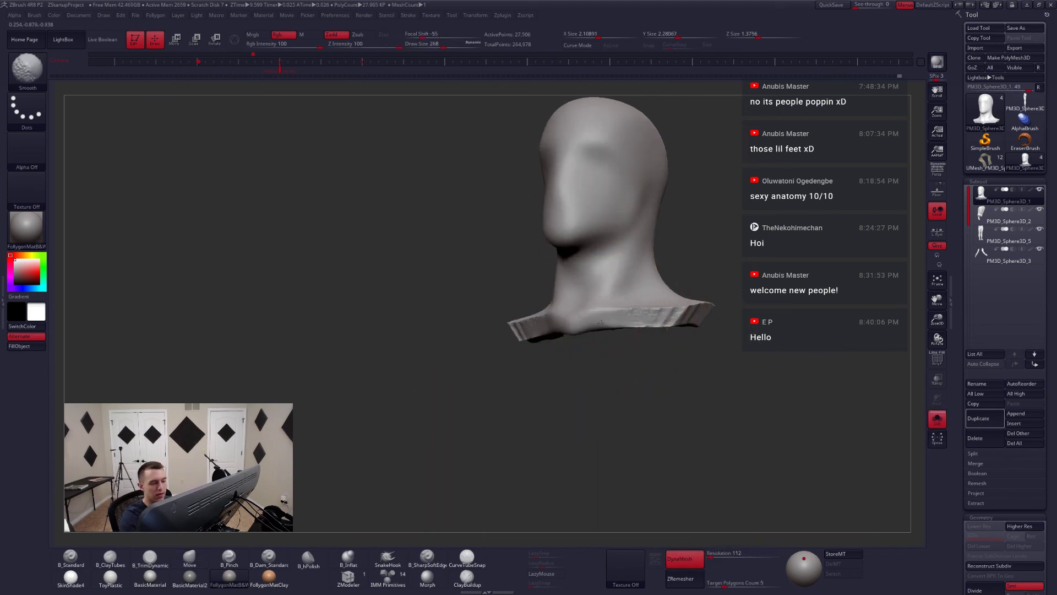
shift+right_drag(589, 352, 623, 341)
key(space)
drag(627, 322, 618, 323)
right_drag(597, 350, 631, 347)
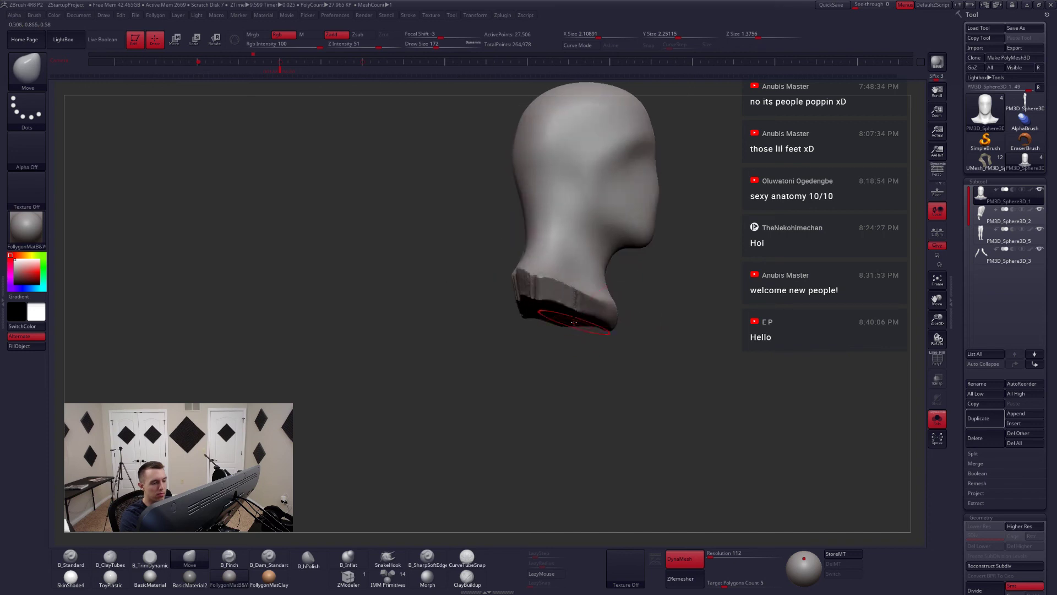
shift+drag(566, 314, 525, 308)
right_drag(529, 337, 592, 317)
shift+drag(601, 276, 536, 297)
- Show all the subtools again and set the draw size to 262
key(alt+s)
right_drag(523, 319, 573, 361)
key(space)
drag(499, 332, 504, 332)
mouse_move(498, 365)
right_down()
mouse_move(483, 345)
mouse_move(550, 350)
mouse_move(520, 309)
right_up()
mouse_move(520, 308)
alt+right_down()
mouse_move(600, 301)
mouse_move(604, 378)
mouse_move(557, 351)
mouse_move(573, 380)
mouse_move(583, 361)
mouse_move(566, 410)
mouse_move(582, 428)
mouse_move(566, 366)
mouse_move(560, 406)
alt+right_up()
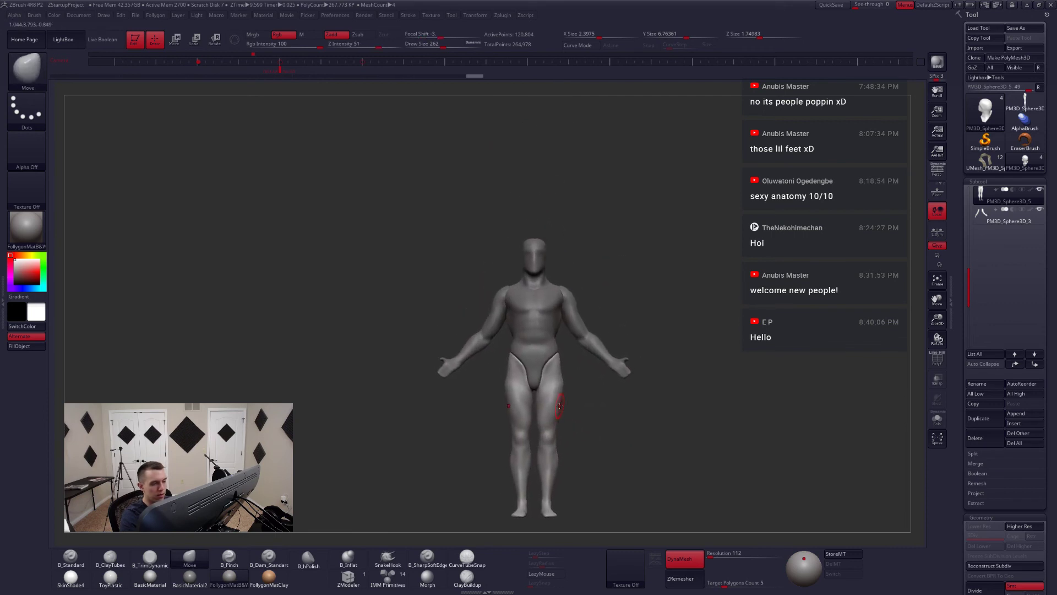
- Switch to the arms subtool and review the proportions of the figure from the front
alt+click(595, 353)
right_drag(584, 361, 558, 351)
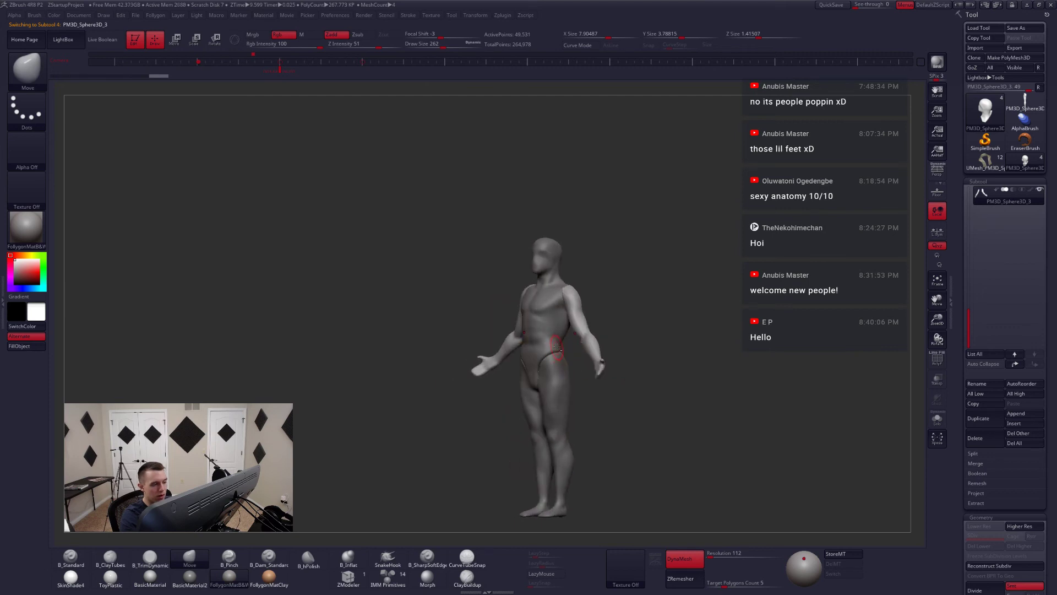
alt+click(560, 345)
mouse_move(622, 352)
shift+mouse_down()
mouse_move(669, 356)
mouse_move(633, 402)
mouse_move(685, 391)
mouse_move(624, 393)
mouse_move(619, 376)
shift+mouse_up()
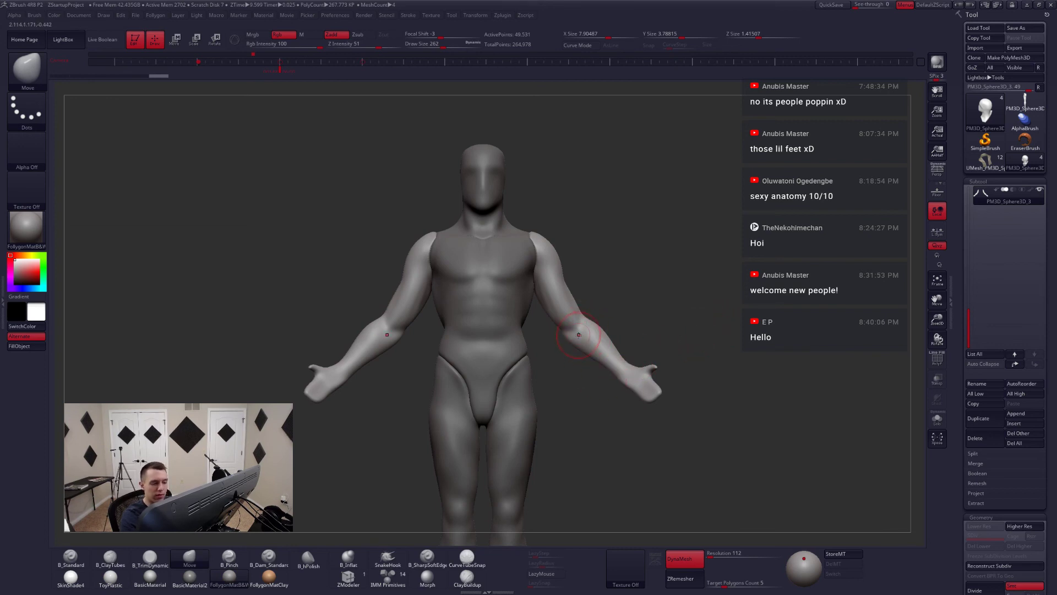
mouse_move(594, 373)
alt+mouse_down()
mouse_move(611, 331)
mouse_move(688, 327)
mouse_move(603, 354)
mouse_move(609, 308)
mouse_move(602, 366)
alt+mouse_up()
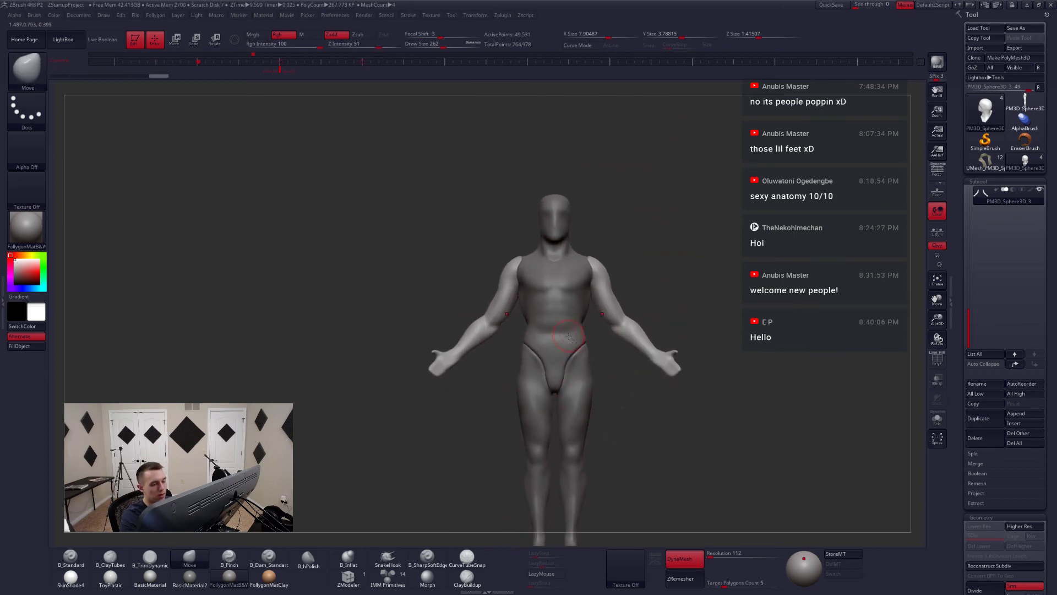
- Switch to the torso subtool and choose the Dam_Standard brush at draw size 192
alt+click(568, 341)
right_drag(572, 351, 562, 207)
right_drag(605, 341, 631, 424)
mouse_move(608, 201)
alt+right_down()
mouse_move(605, 366)
mouse_move(613, 342)
mouse_move(601, 384)
mouse_move(560, 366)
mouse_move(593, 362)
mouse_move(625, 316)
mouse_move(575, 352)
alt+right_up()
key(5)
key(6)
key(alt+s)
key(alt+s)
key(space)
drag(611, 377, 607, 377)
right_drag(583, 358, 611, 352)
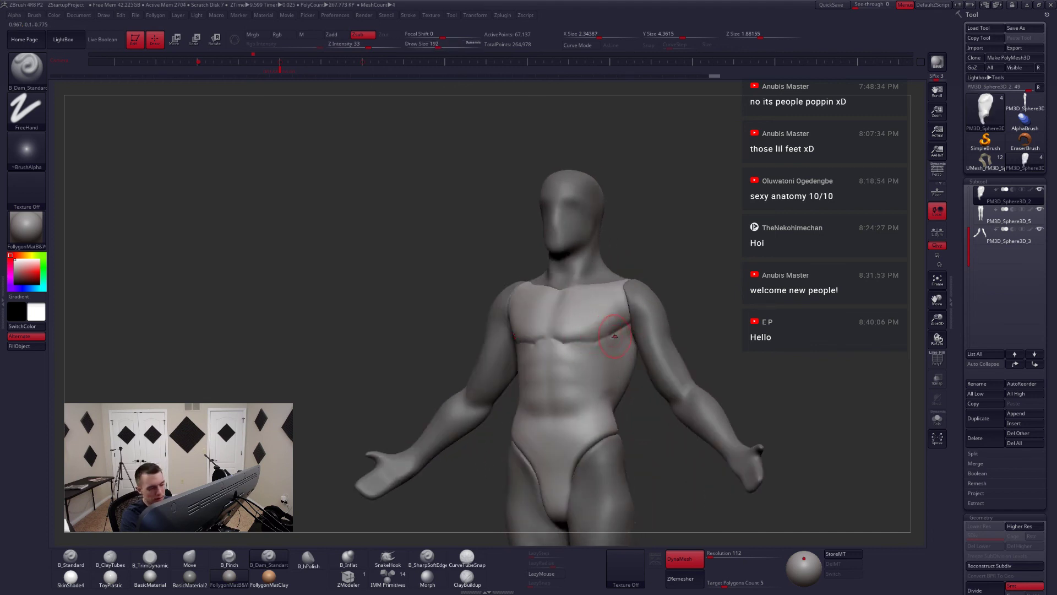
- Isolate the torso and build up the outer chest near the armpit with ClayTubes at draw size 251
key(alt+s)
key(b)
key(c)
key(t)
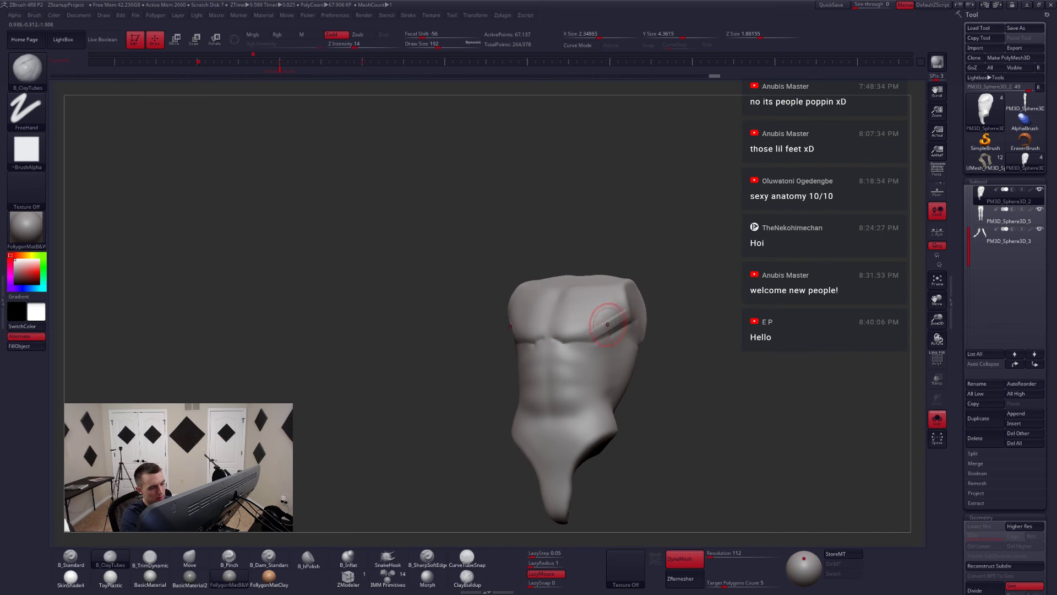
key(space)
drag(605, 380, 610, 379)
drag(629, 314, 595, 332)
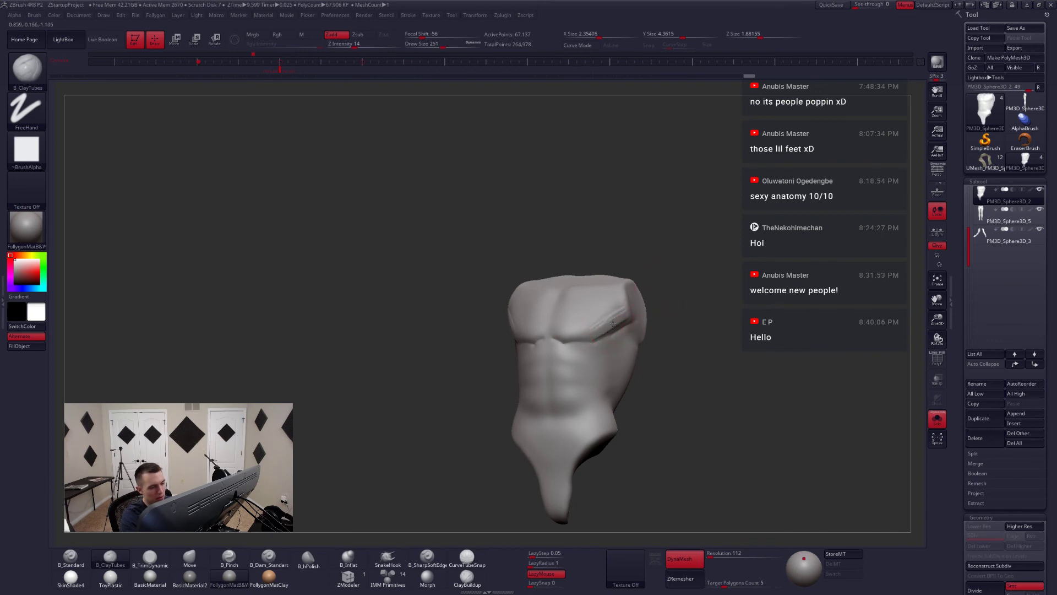
- Show the whole figure again and choose the Move brush
key(alt+s)
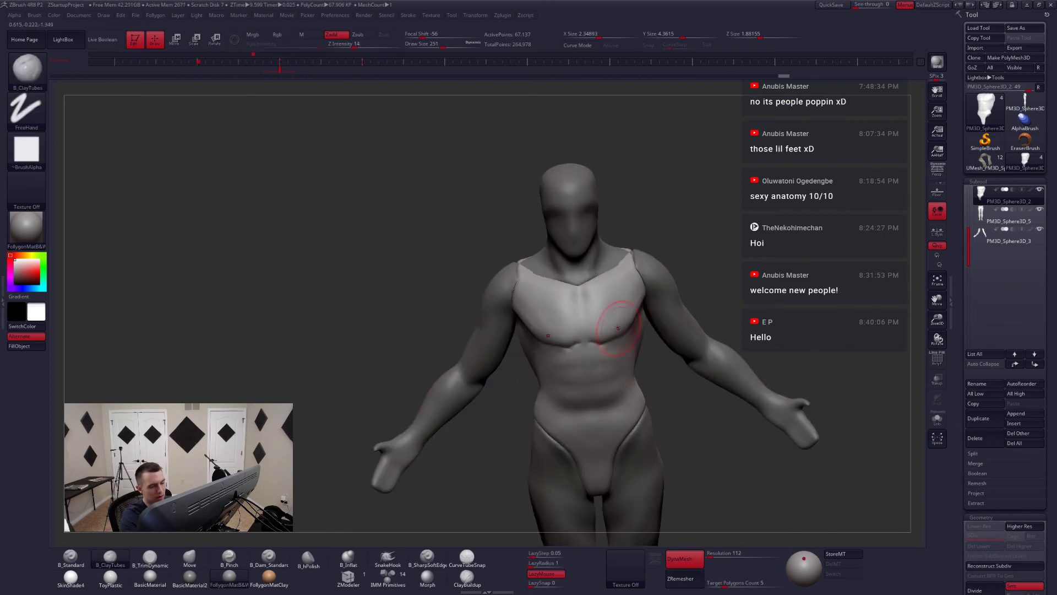
mouse_move(627, 329)
right_down()
mouse_move(611, 337)
mouse_move(642, 331)
mouse_move(623, 336)
mouse_move(650, 313)
mouse_move(622, 329)
mouse_move(604, 310)
right_up()
key(b)
key(m)
key(v)
- Lasso-mask the pectorals on the isolated torso, invert the mask to protect the rest and show all the subtools
key(shift+s)
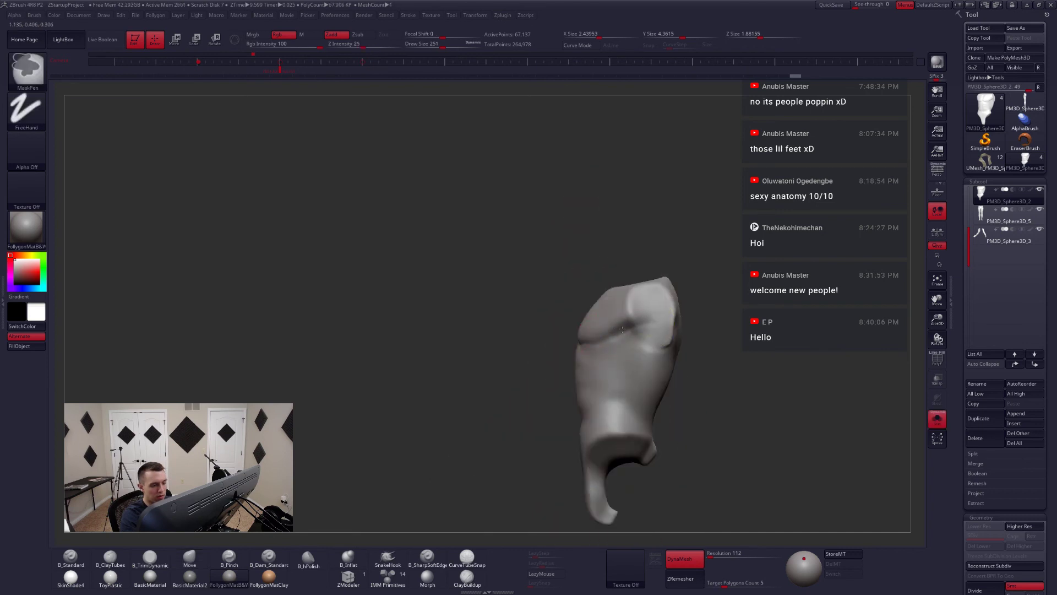
key(ctrl+f)
click(649, 549)
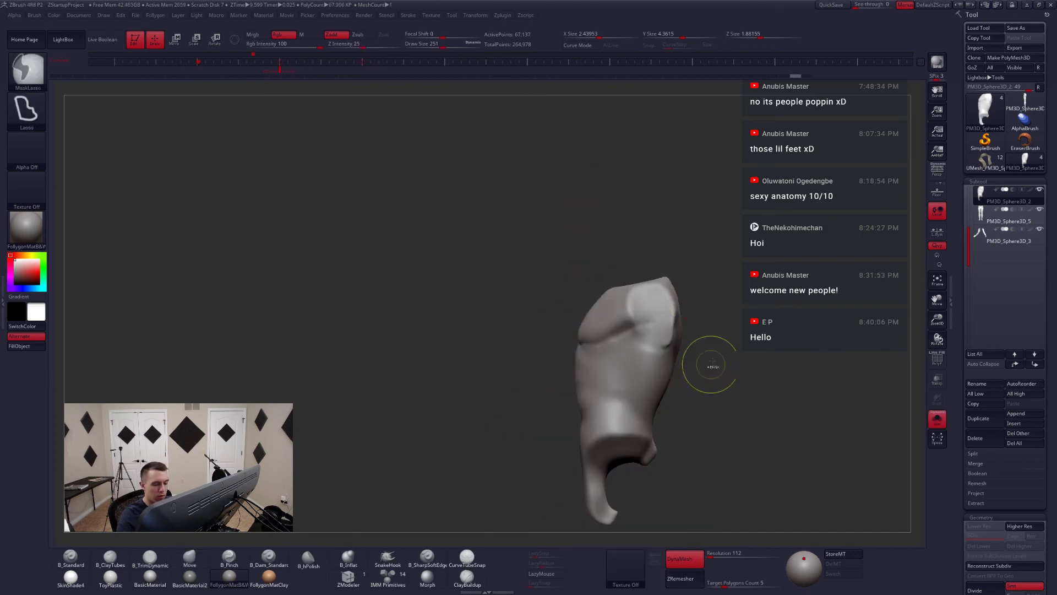
mouse_move(584, 346)
ctrl+mouse_down()
mouse_move(543, 300)
mouse_move(623, 312)
ctrl+mouse_up()
key(ctrl+i)
right_drag(645, 317, 592, 358)
key(ctrl+shift+s)
- Reshape the outer pectorals near the armpits with the Move brush and reduce the draw size to 228
key(space)
drag(648, 326, 659, 326)
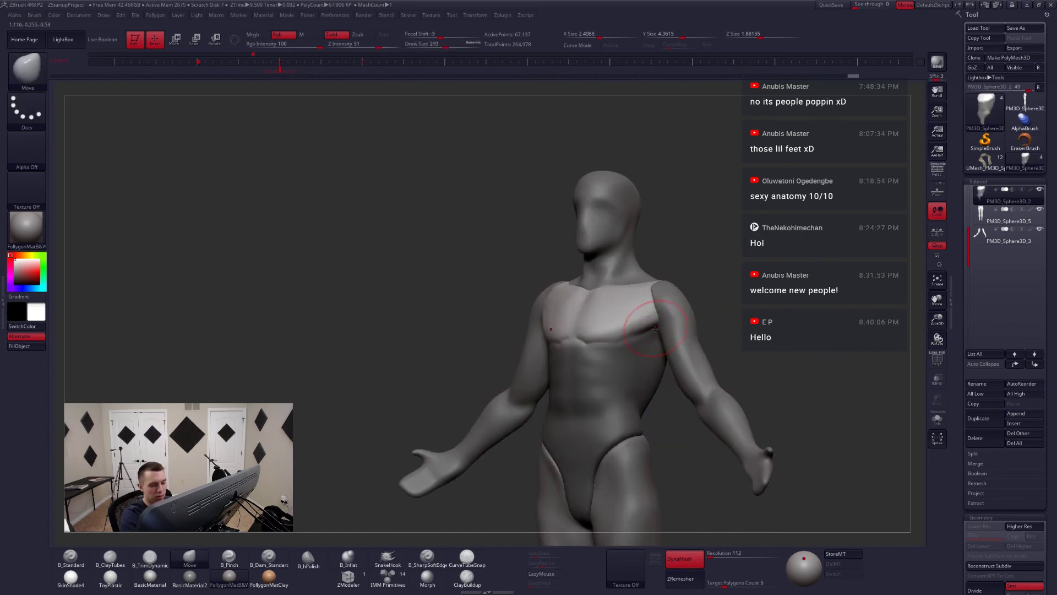
shift+right_drag(655, 328, 643, 354)
drag(613, 327, 610, 323)
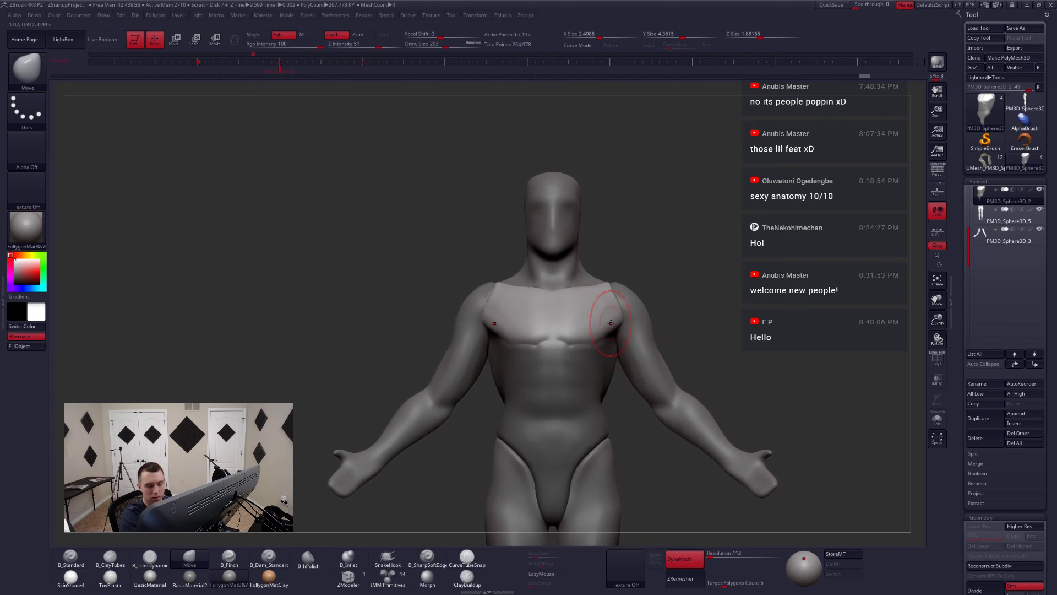
right_drag(630, 336, 584, 348)
key(space)
drag(616, 327, 616, 325)
mouse_move(618, 326)
shift+right_down()
mouse_move(641, 307)
mouse_move(625, 335)
mouse_move(650, 333)
shift+right_up()
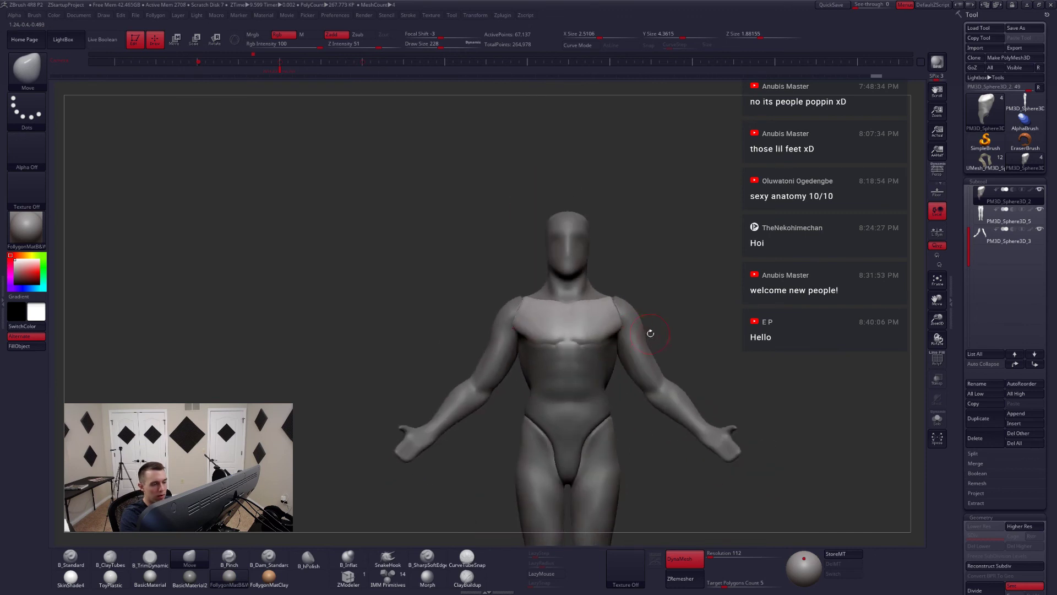
alt+click(640, 342)
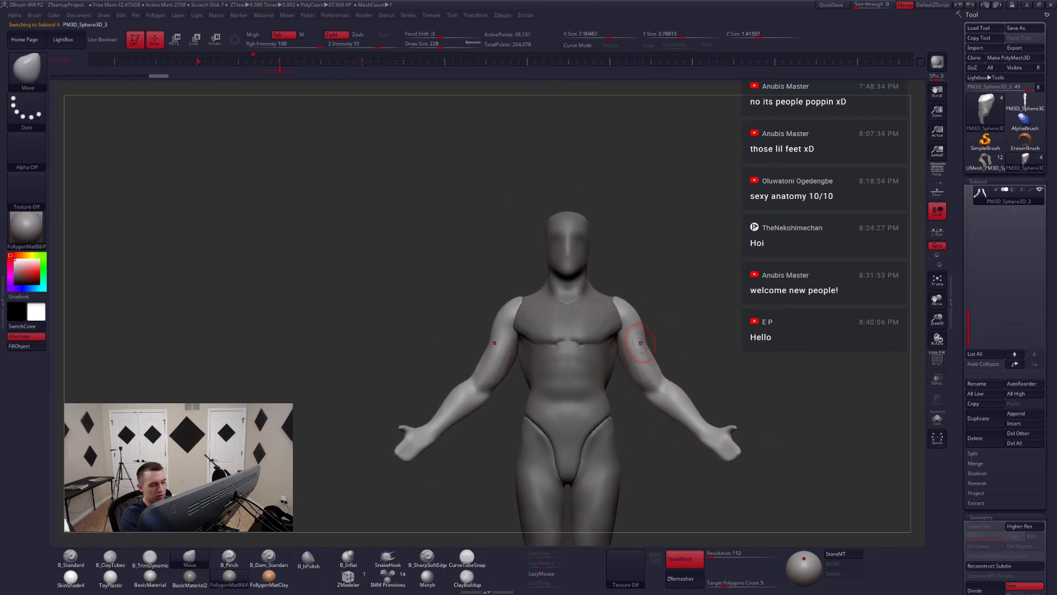
key(w)
mouse_move(638, 336)
shift+mouse_down()
mouse_move(638, 398)
mouse_move(650, 367)
mouse_move(640, 368)
shift+mouse_up()
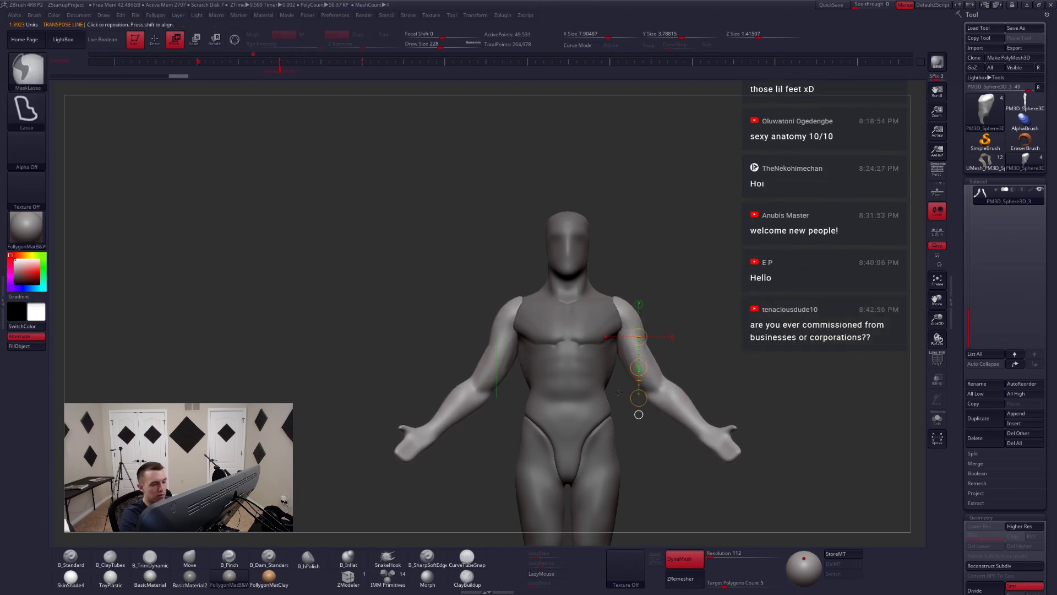
key(q)
- Switch back to the torso subtool and choose the Pinch brush at draw size 172
alt+click(592, 356)
right_drag(551, 369, 584, 343)
key(5)
key(space)
drag(582, 343, 576, 343)
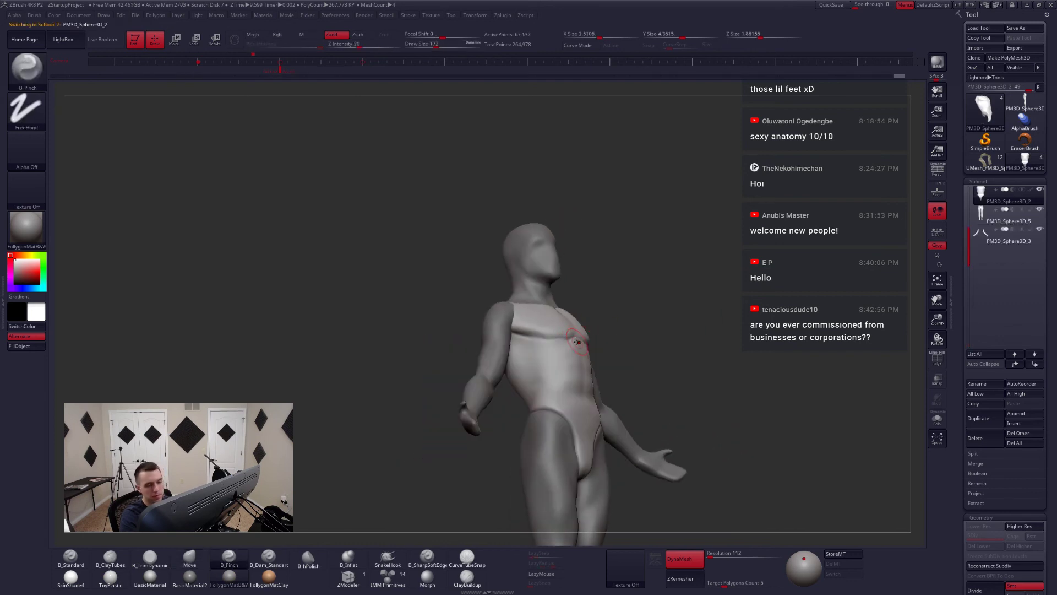
right_drag(574, 341, 570, 366)
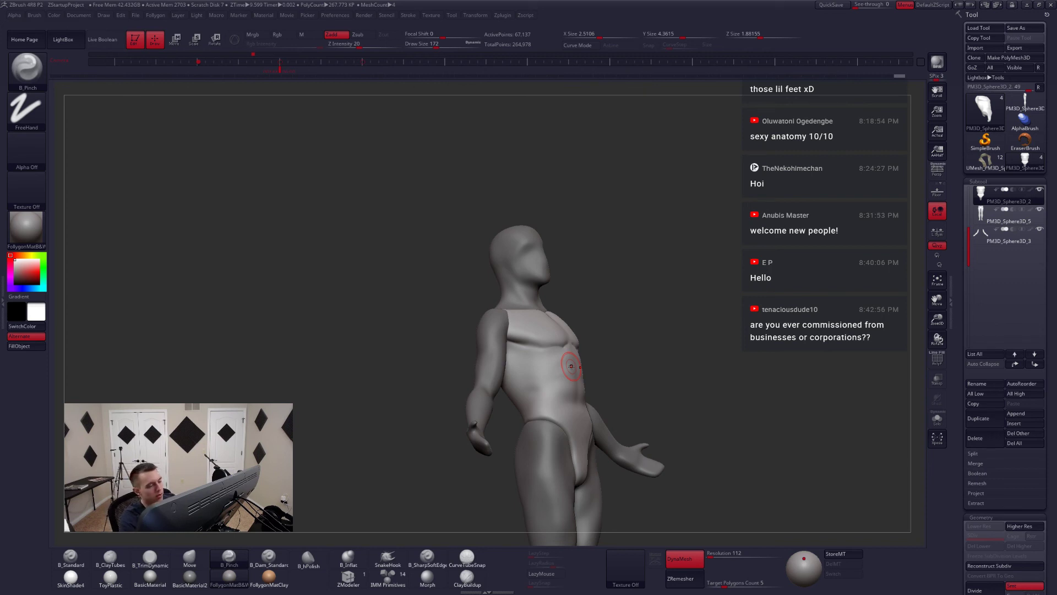
drag(600, 328, 576, 400)
- Carve the crease along the lower edge of the pectorals with Dam_Standard at draw size 128
key(6)
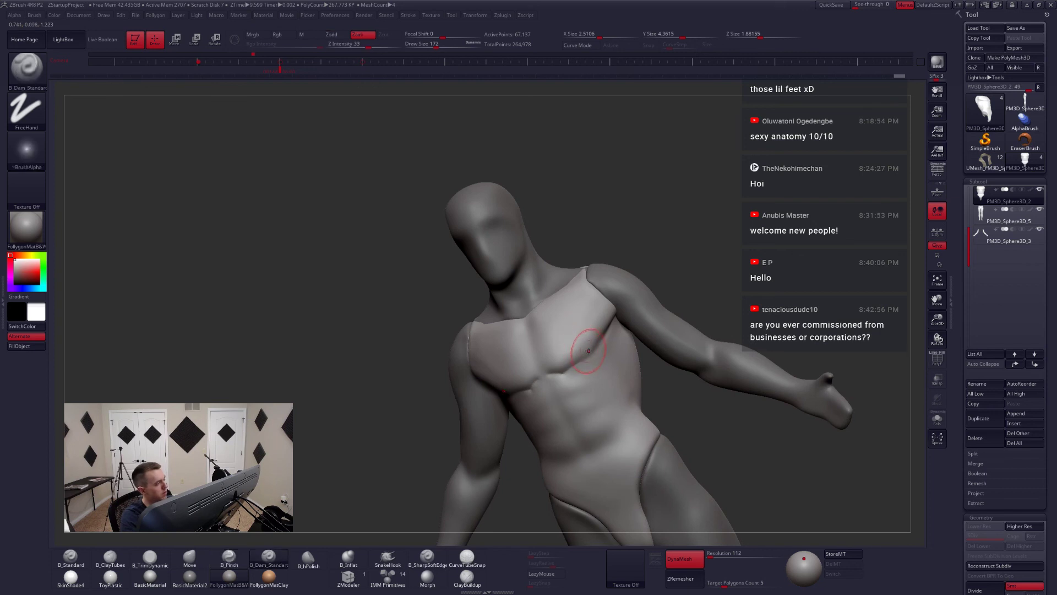
right_drag(588, 349, 556, 358)
key(space)
drag(584, 363, 580, 364)
right_drag(580, 364, 611, 369)
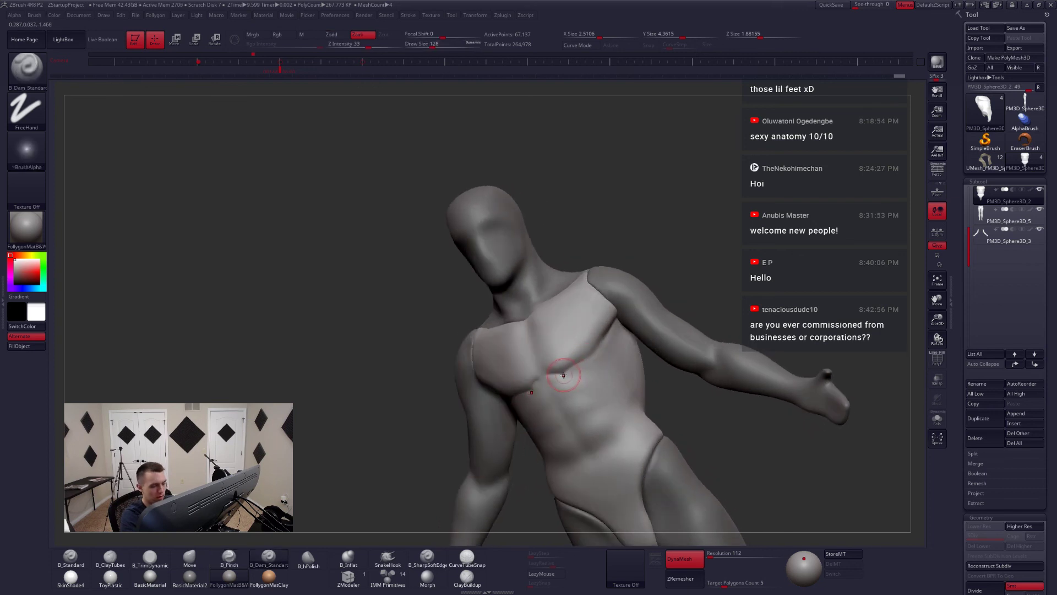
drag(562, 374, 594, 356)
right_drag(594, 354, 571, 370)
drag(596, 355, 585, 371)
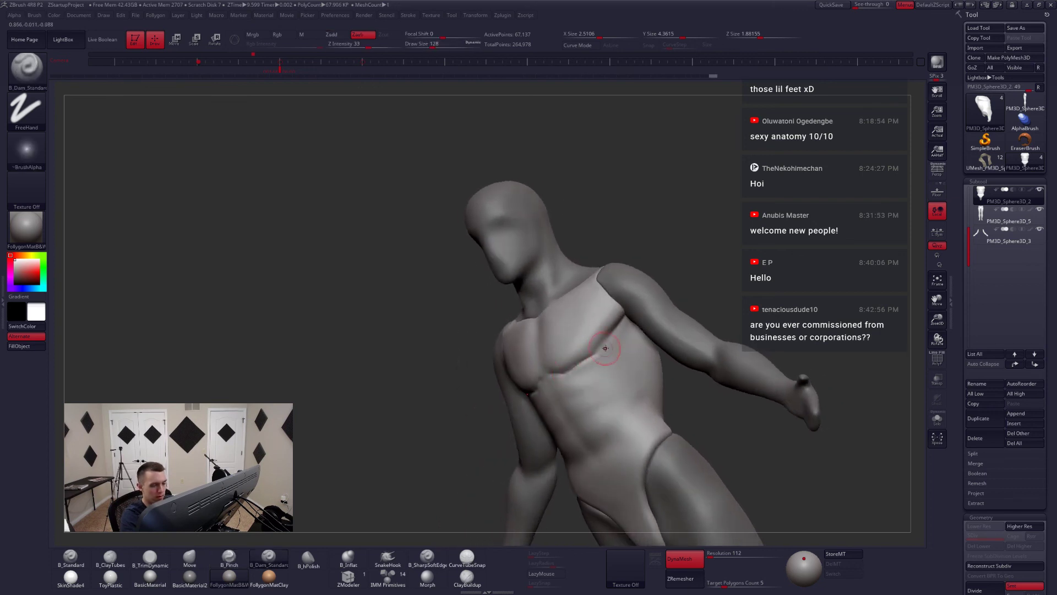
- Isolate the torso subtool and deepen the central crease below the pectorals with Dam_Standard
key(alt+s)
drag(621, 308, 591, 362)
right_drag(591, 362, 570, 371)
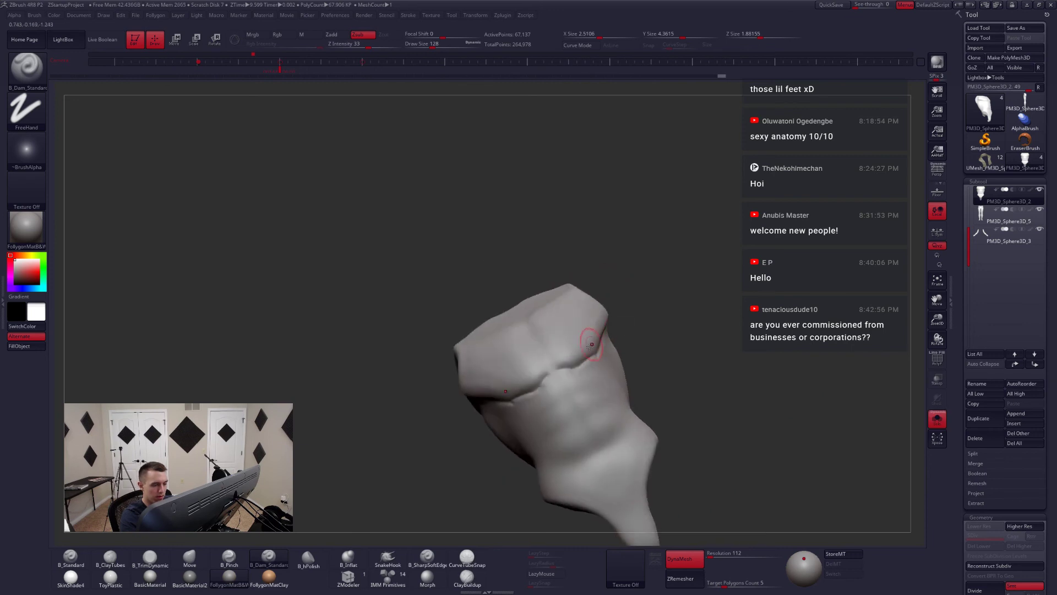
drag(560, 369, 556, 371)
drag(578, 366, 560, 371)
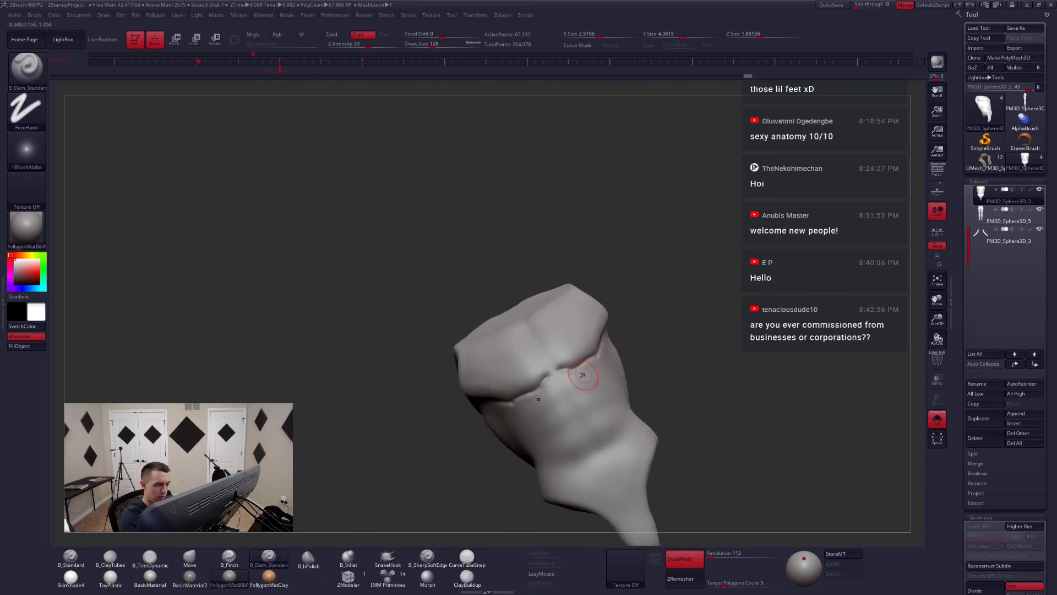
right_drag(583, 375, 553, 380)
drag(553, 380, 551, 380)
mouse_move(581, 377)
right_down()
mouse_move(545, 378)
mouse_move(603, 358)
mouse_move(571, 369)
right_up()
- Switch to the Pinch brush at draw size 97, work the central pectoral crease and undo the last two changes
key(5)
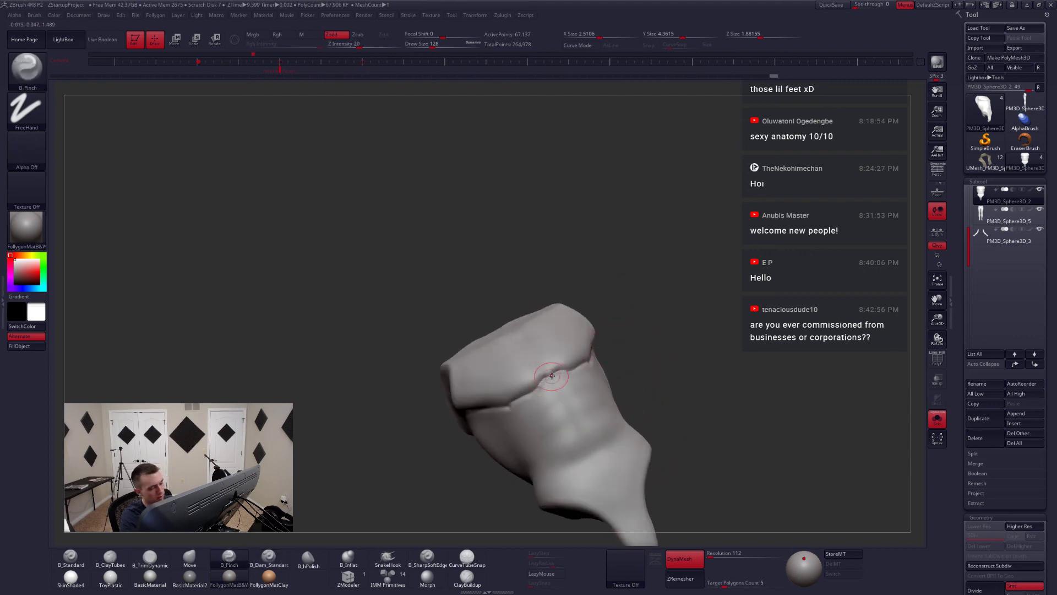
key(space)
drag(547, 378, 541, 379)
right_drag(552, 401, 540, 387)
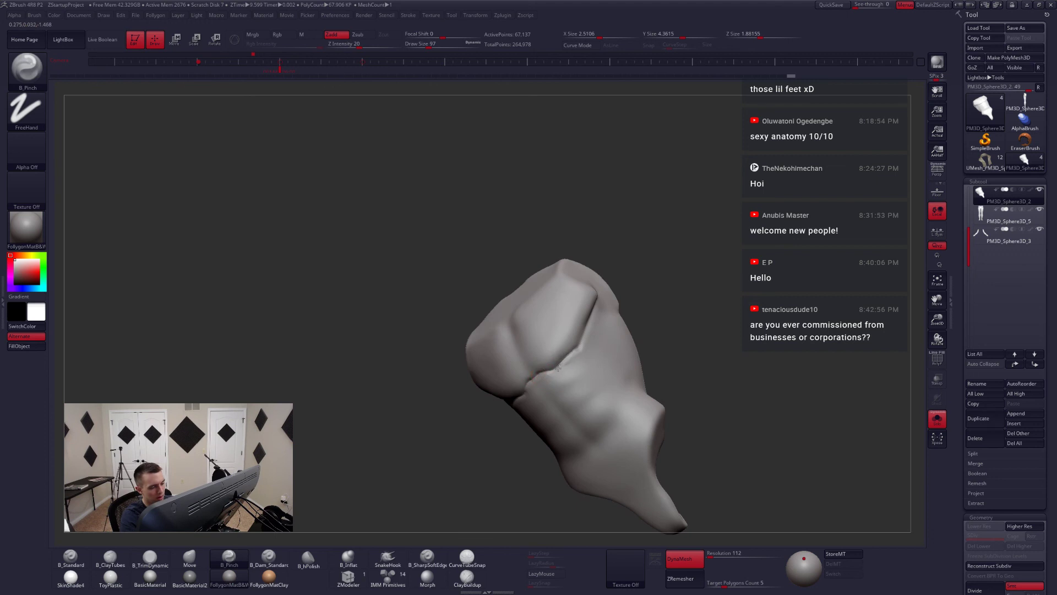
key(ctrl+z)
key(ctrl+z)
mouse_move(562, 363)
right_down()
mouse_move(594, 330)
mouse_move(609, 366)
mouse_move(575, 363)
right_up()
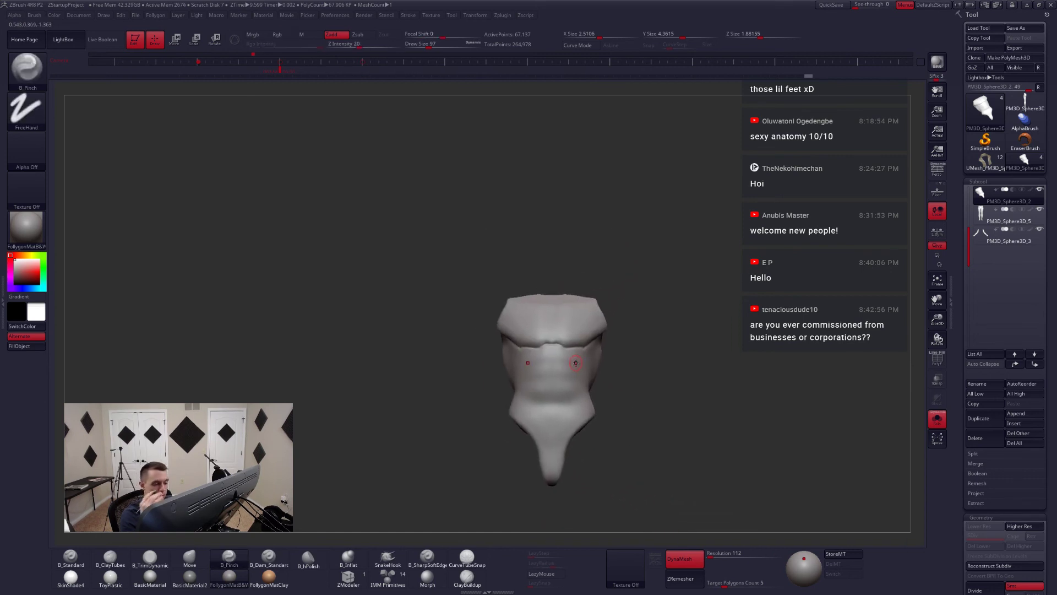
- Compare the isolated torso with the full figure and leave all the subtools shown in front view
key(alt+s)
mouse_move(576, 363)
right_down()
mouse_move(594, 371)
mouse_move(554, 394)
mouse_move(560, 379)
mouse_move(606, 380)
mouse_move(573, 366)
mouse_move(577, 348)
right_up()
key(ctrl+shift+s)
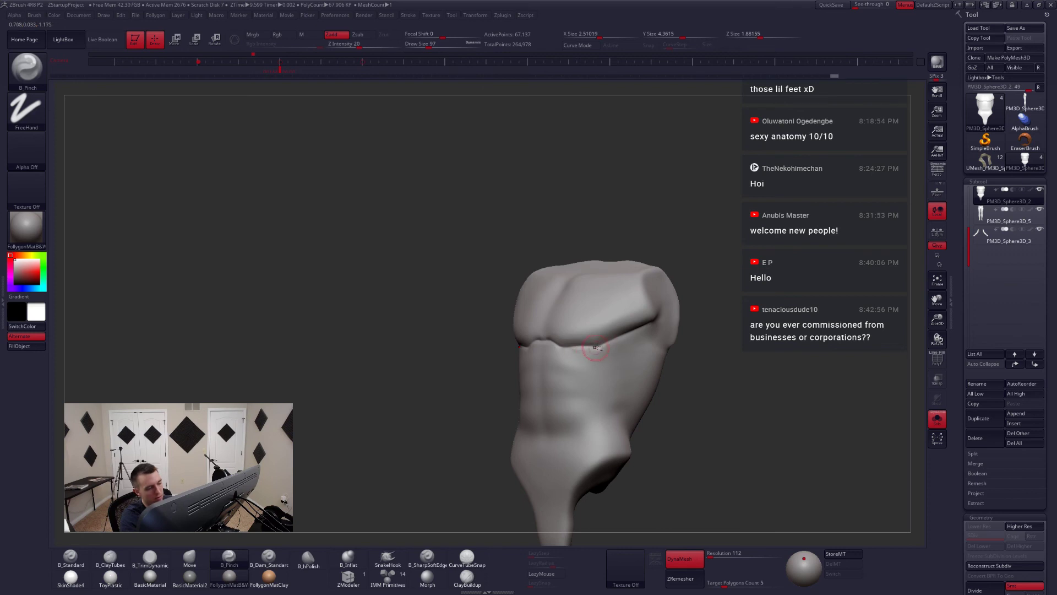
mouse_move(598, 347)
right_down()
mouse_move(556, 374)
mouse_move(549, 344)
mouse_move(571, 361)
mouse_move(586, 333)
right_up()
ctrl+right_drag(664, 321, 657, 299)
key(alt+s)
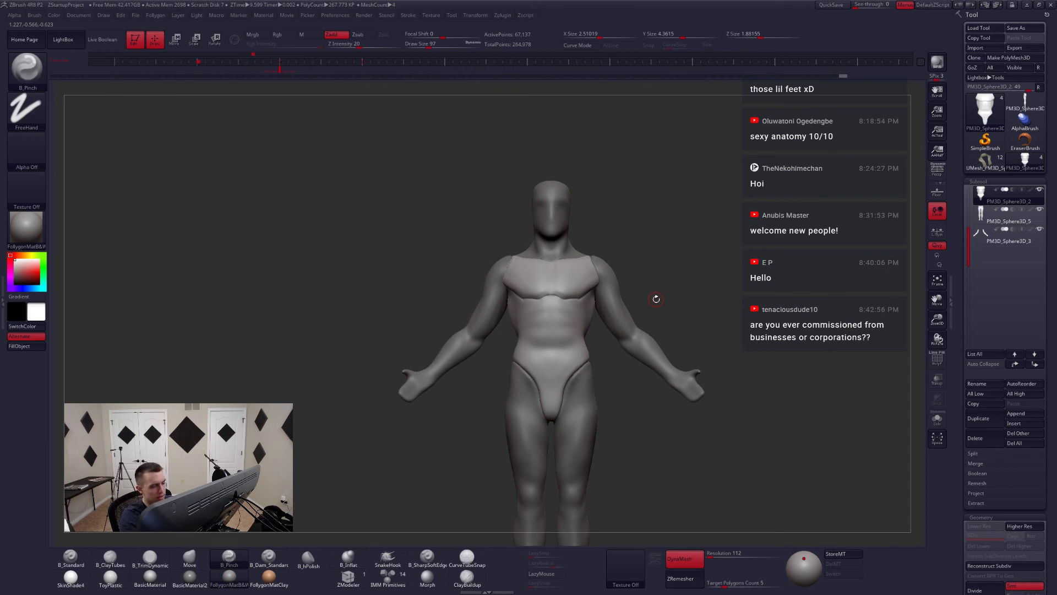
- Reshape the waist and hip outline of the torso with the Move brush at draw size 358
mouse_move(599, 394)
alt+right_down()
mouse_move(599, 335)
mouse_move(592, 355)
alt+right_up()
key(b)
key(m)
key(v)
key(space)
drag(586, 314, 600, 315)
alt+right_drag(597, 313, 589, 335)
key(space)
click(590, 322)
drag(596, 311, 589, 315)
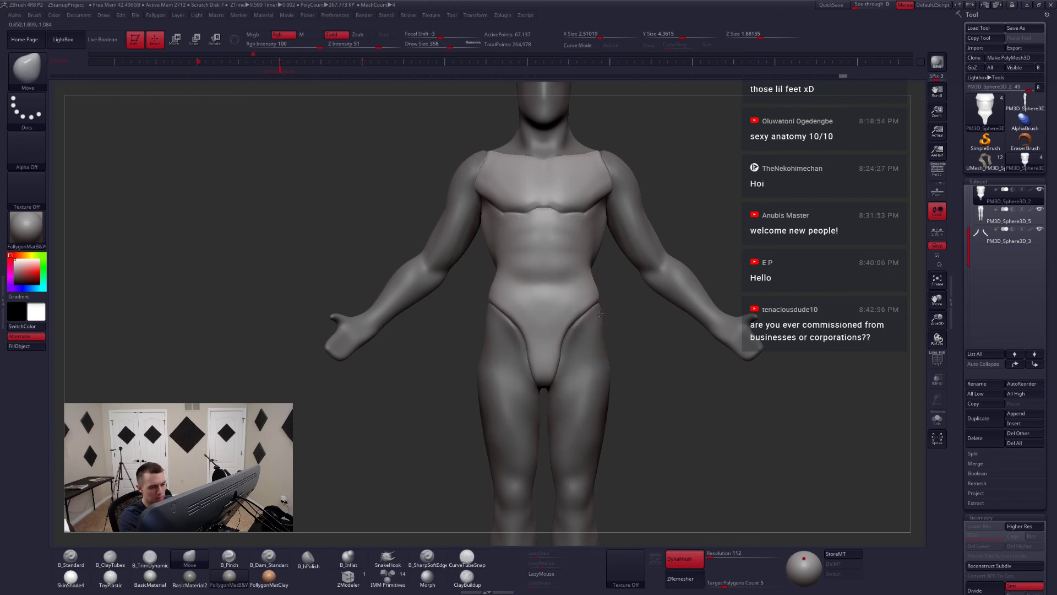
right_drag(586, 316, 554, 318)
drag(579, 325, 587, 331)
key(space)
mouse_move(588, 332)
shift+right_down()
mouse_move(600, 342)
mouse_move(585, 344)
shift+right_up()
- Switch to the legs subtool and adjust the front of the upper thigh with the Move brush at draw size 338
alt+click(583, 353)
key(space)
drag(569, 342, 573, 342)
right_drag(568, 335, 583, 327)
drag(581, 325, 582, 317)
- Switch back to the torso subtool and adjust the lower abdomen with the Move brush at draw size 257
alt+click(580, 333)
alt+right_drag(581, 338, 581, 377)
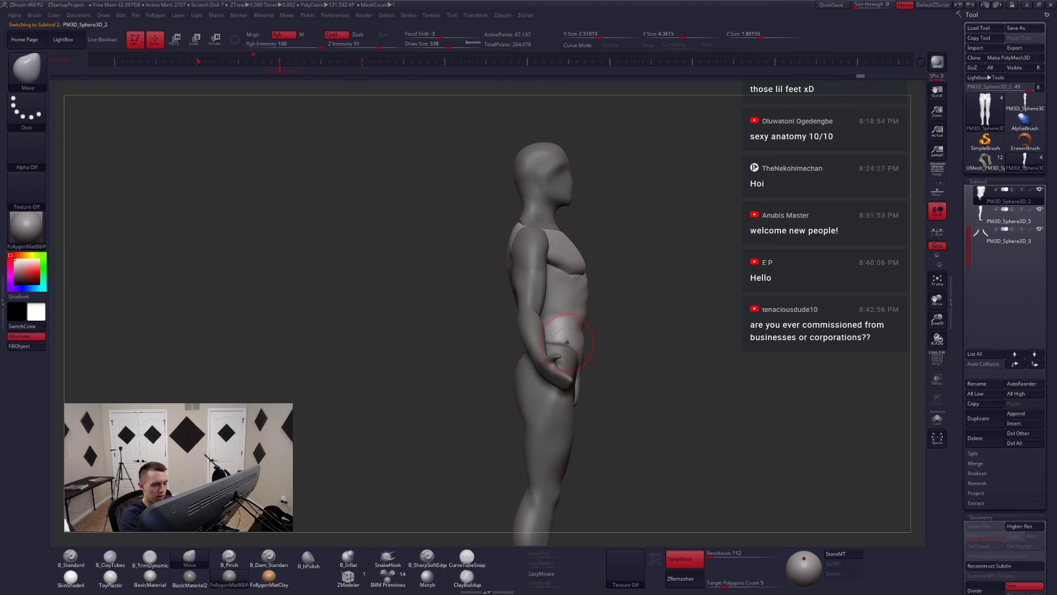
key(space)
drag(567, 342, 573, 358)
mouse_move(575, 358)
shift+right_down()
mouse_move(644, 361)
mouse_move(574, 359)
shift+right_up()
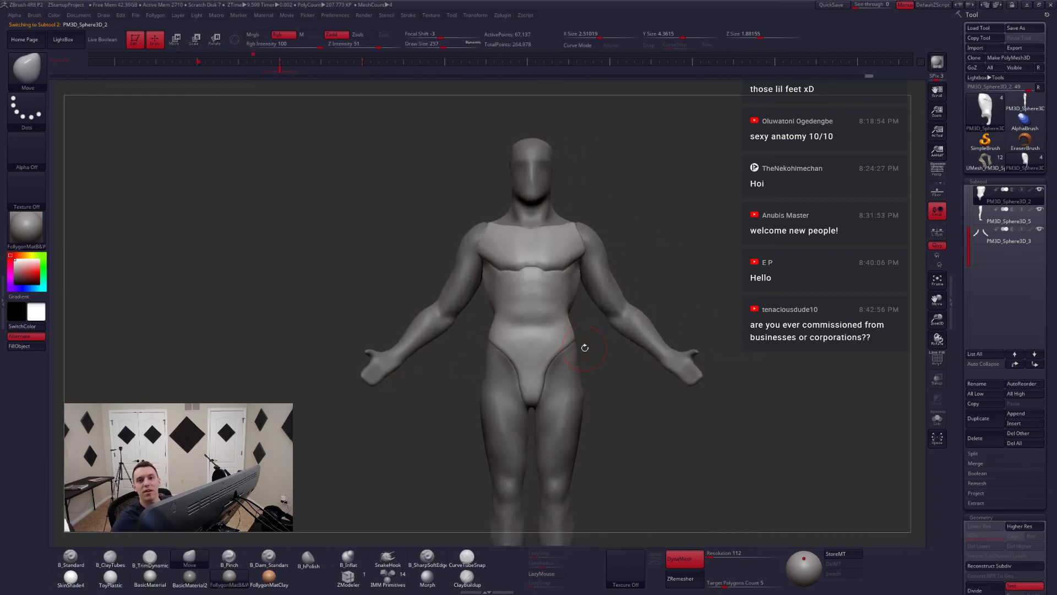
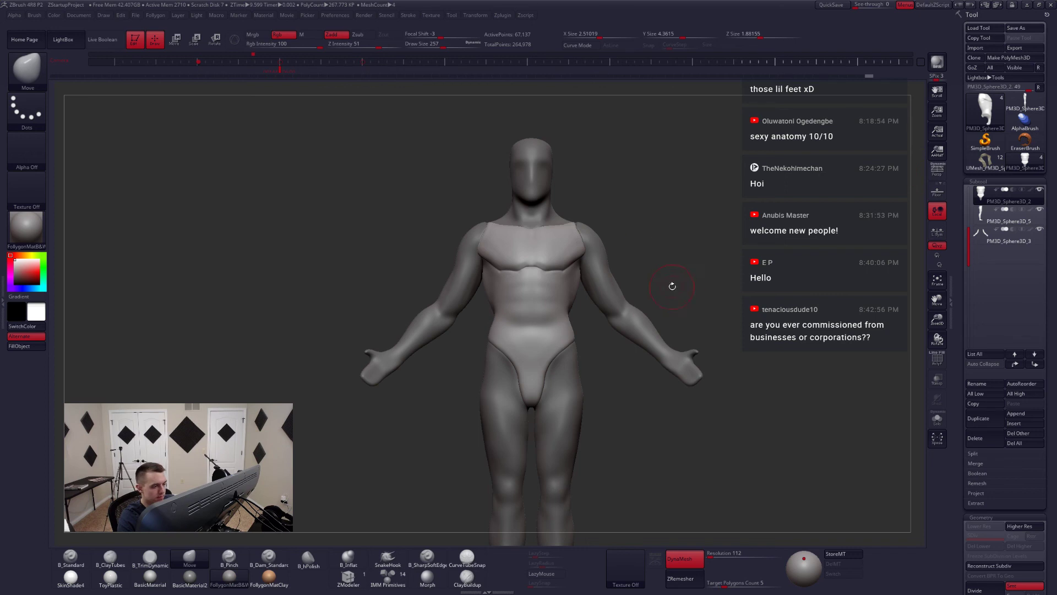
- Isolate the torso subtool, turn it to the back and set the Move brush to draw size 228
mouse_move(671, 286)
alt+mouse_down()
mouse_move(637, 227)
mouse_move(622, 228)
mouse_move(637, 243)
alt+mouse_up()
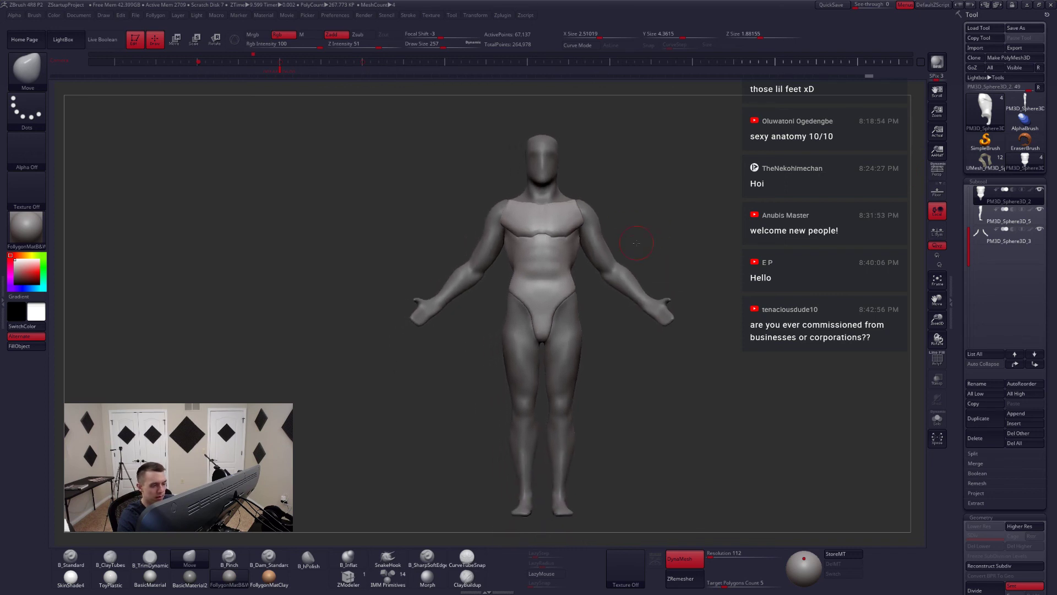
key(alt+s)
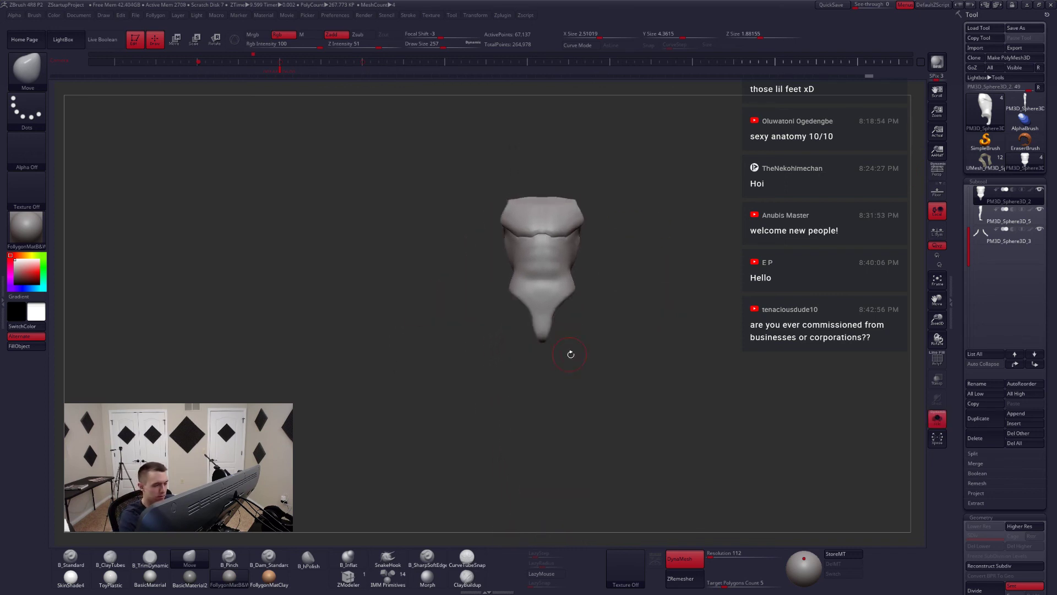
key(alt+s)
mouse_move(639, 363)
shift+mouse_down()
mouse_move(565, 374)
mouse_move(593, 389)
mouse_move(600, 440)
shift+mouse_up()
mouse_move(577, 379)
alt+mouse_down()
mouse_move(574, 368)
mouse_move(633, 360)
alt+mouse_up()
mouse_move(597, 311)
alt+mouse_down()
mouse_move(609, 349)
mouse_move(597, 335)
mouse_move(705, 299)
mouse_move(611, 340)
mouse_move(606, 370)
mouse_move(665, 319)
mouse_move(645, 321)
alt+mouse_up()
mouse_move(633, 308)
alt+mouse_down()
mouse_move(641, 374)
mouse_move(604, 347)
mouse_move(556, 370)
mouse_move(625, 364)
mouse_move(619, 393)
alt+mouse_up()
key(shift+s)
right_click(556, 370)
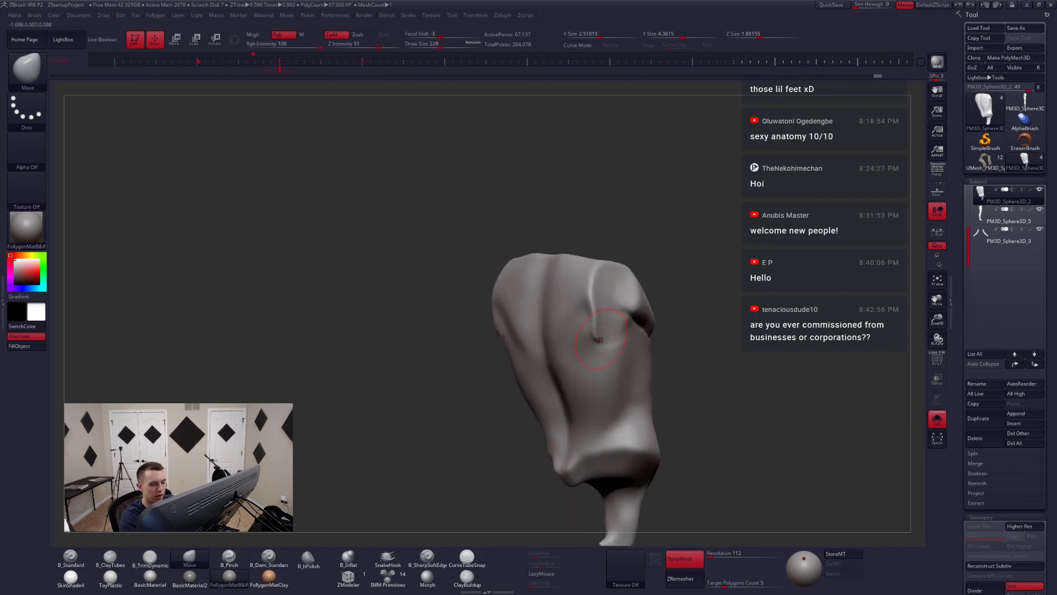
- Flatten and smooth the lower end of the shoulder blades with TrimDynamic
key(3)
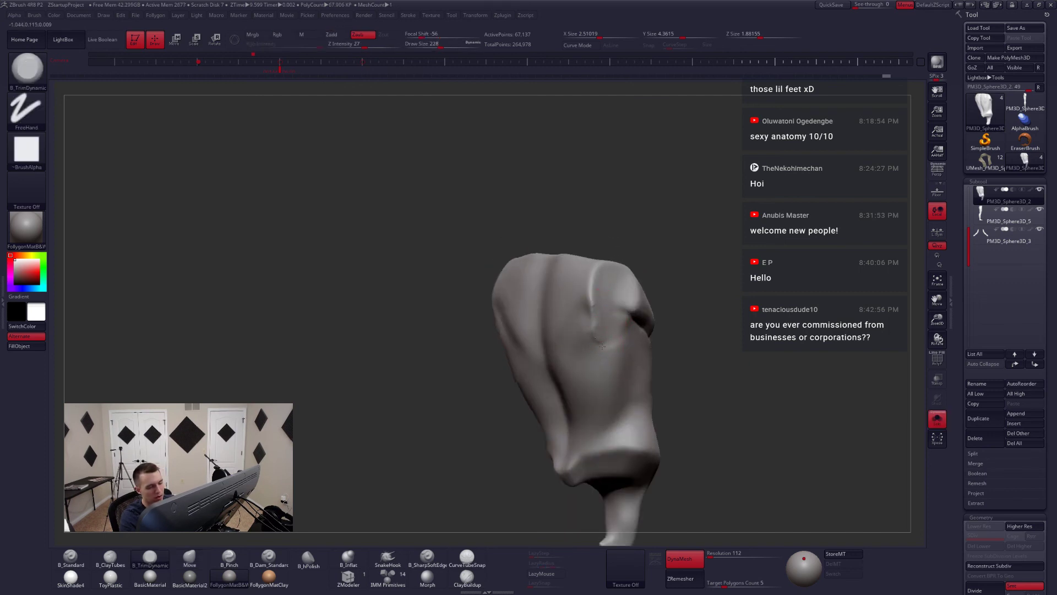
right_drag(601, 346, 612, 341)
shift+drag(584, 326, 587, 353)
mouse_move(588, 354)
right_down()
mouse_move(598, 340)
mouse_move(590, 307)
right_up()
- Build up the muscle around the shoulder blades with ClayTubes and smooth the strokes
key(2)
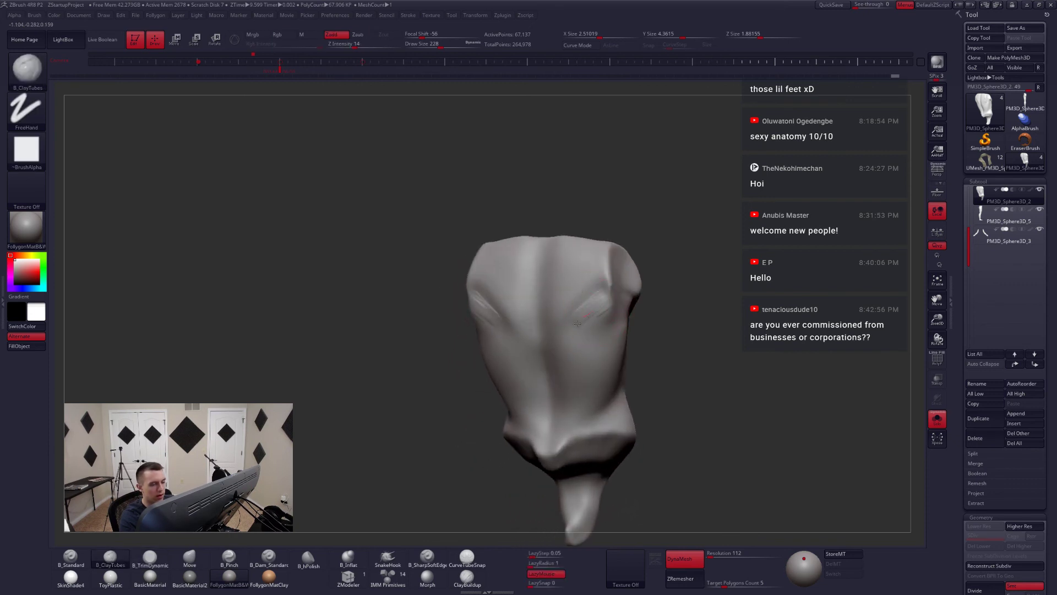
mouse_move(577, 323)
mouse_down()
mouse_move(609, 307)
mouse_move(585, 336)
mouse_up()
key(alt+s)
right_drag(628, 334, 558, 315)
shift+drag(589, 297, 594, 312)
right_drag(593, 313, 605, 317)
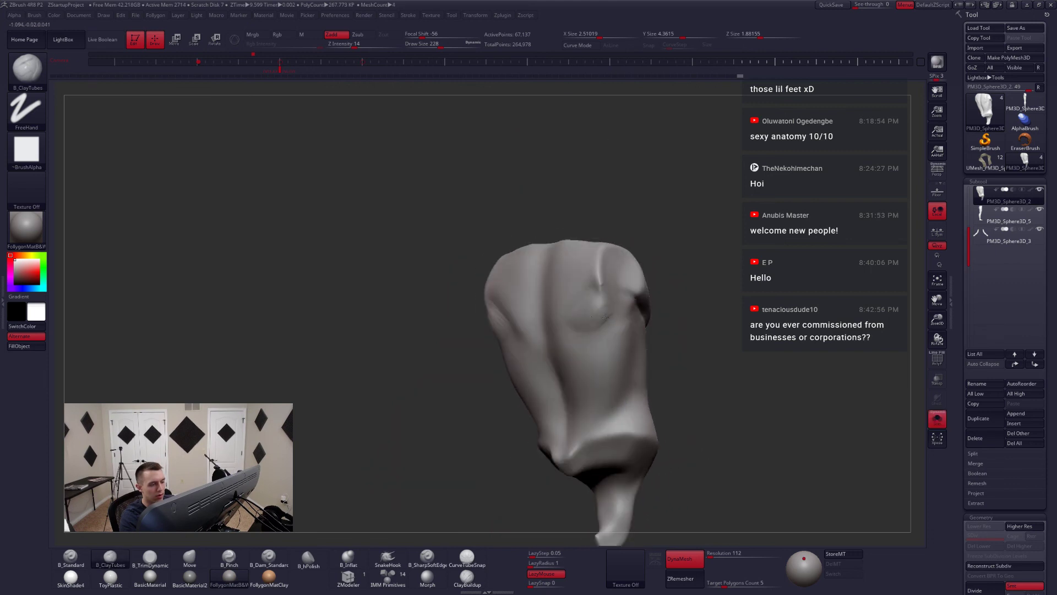
mouse_move(605, 318)
shift+mouse_down()
mouse_move(600, 301)
mouse_move(602, 312)
shift+mouse_up()
mouse_move(602, 312)
shift+right_down()
mouse_move(576, 315)
mouse_move(578, 333)
mouse_move(598, 337)
shift+right_up()
- Pinch the edge below the shoulder blades and the lower spine on the torso with the Pinch brush at draw size 177
key(space)
drag(601, 327, 596, 327)
key(5)
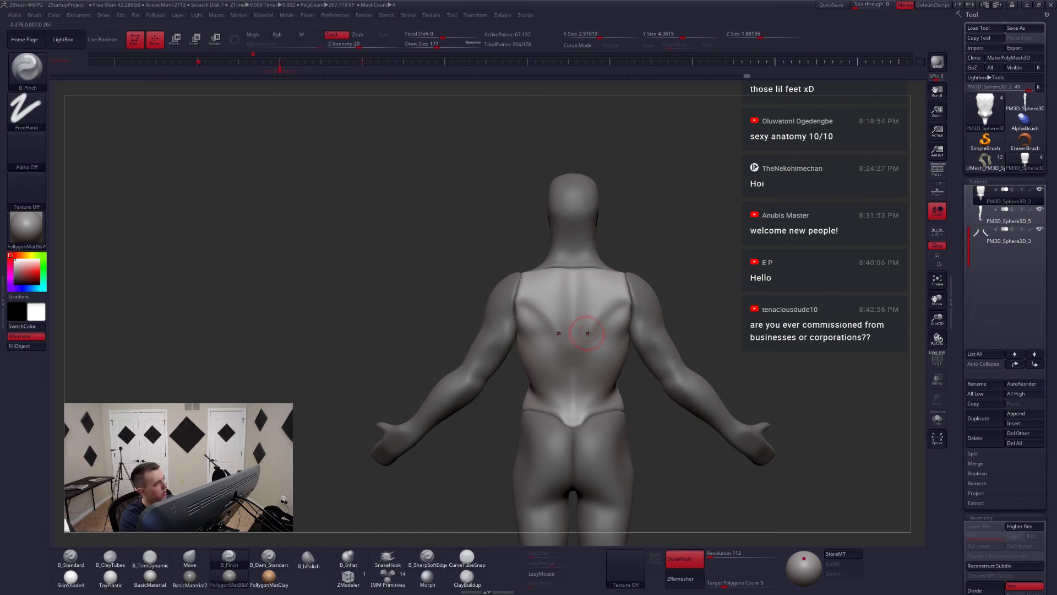
right_drag(615, 316, 620, 304)
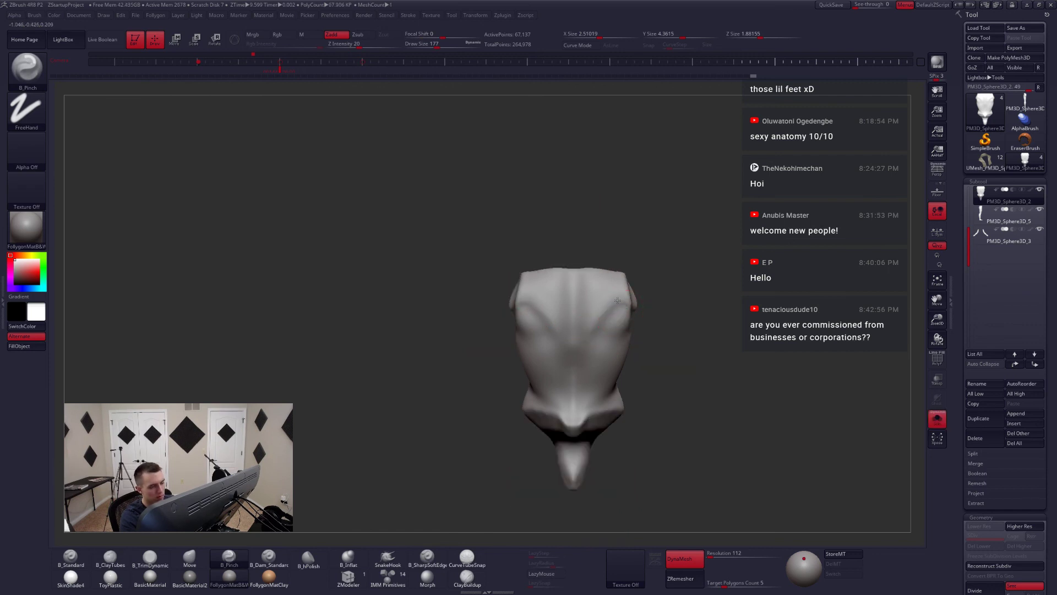
drag(607, 314, 590, 344)
alt+right_drag(604, 344, 592, 348)
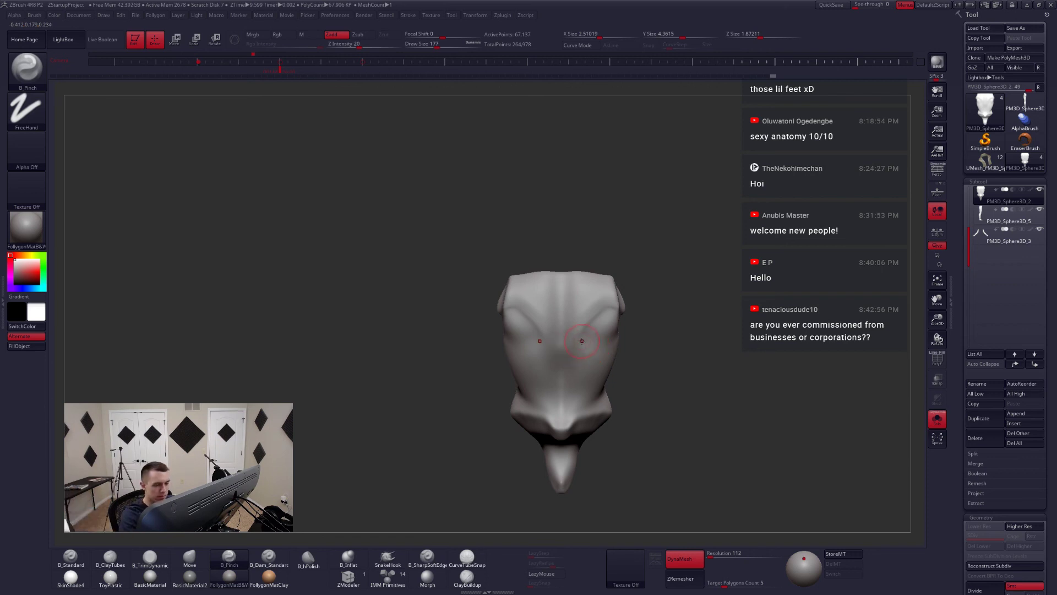
drag(562, 359, 562, 365)
mouse_move(586, 342)
right_down()
mouse_move(568, 383)
mouse_move(564, 369)
right_up()
right_click(584, 345)
- Choose the Pinch brush at draw size 212, show all the subtools and view the figure from the front
key(b)
key(m)
key(v)
key(b)
key(p)
key(i)
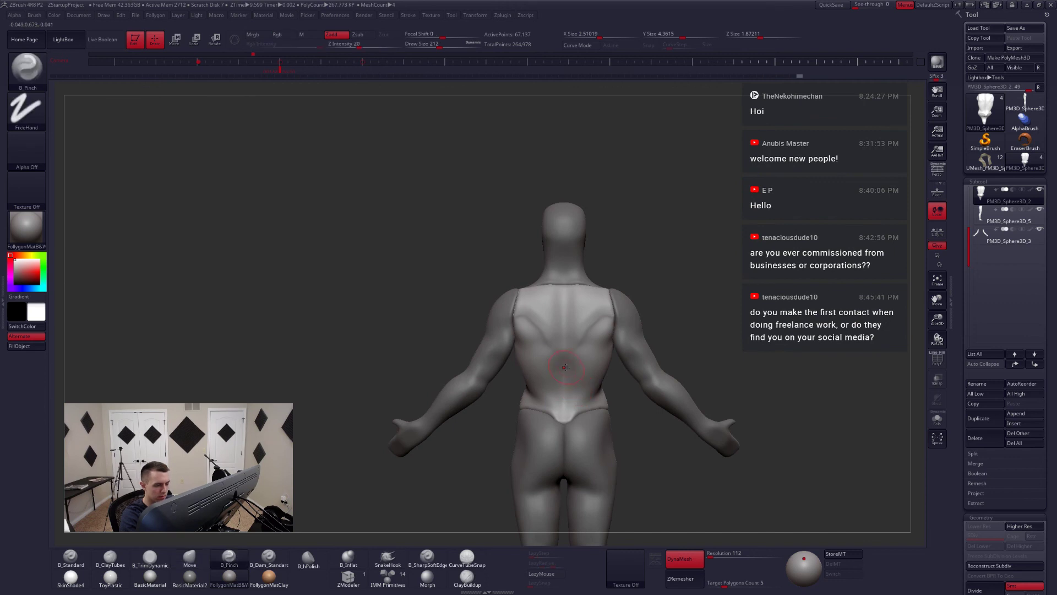
right_drag(561, 413, 580, 395)
mouse_move(568, 354)
right_down()
mouse_move(598, 361)
mouse_move(600, 385)
mouse_move(626, 385)
mouse_move(610, 322)
right_up()
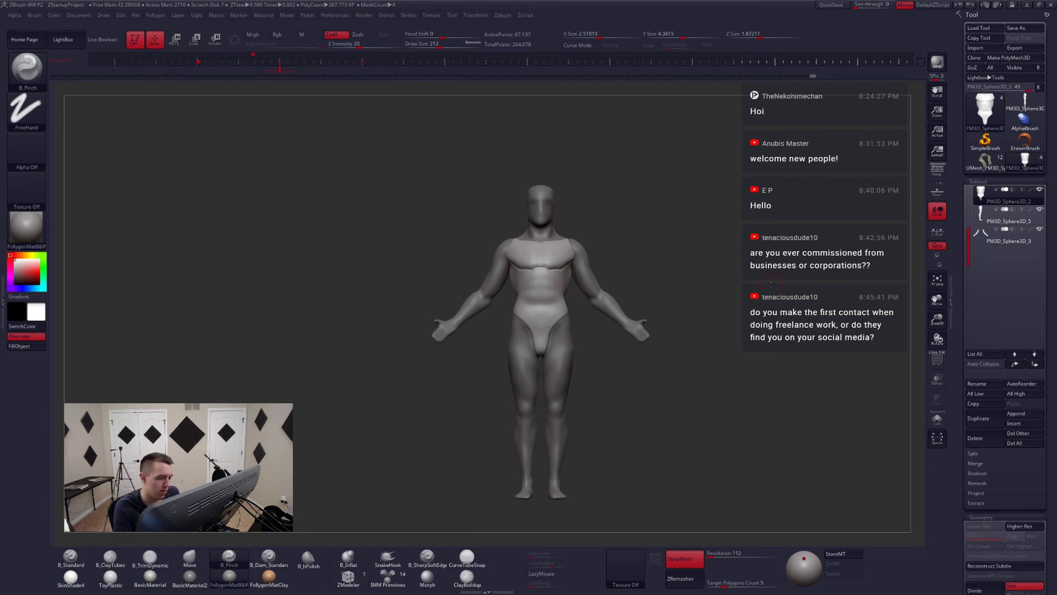
right_drag(536, 248, 570, 211)
mouse_move(579, 247)
alt+right_down()
mouse_move(556, 226)
mouse_move(567, 251)
alt+right_up()
- Switch to the head subtool and lasso-mask the head in side view, leaving the neck unmasked
alt+click(601, 227)
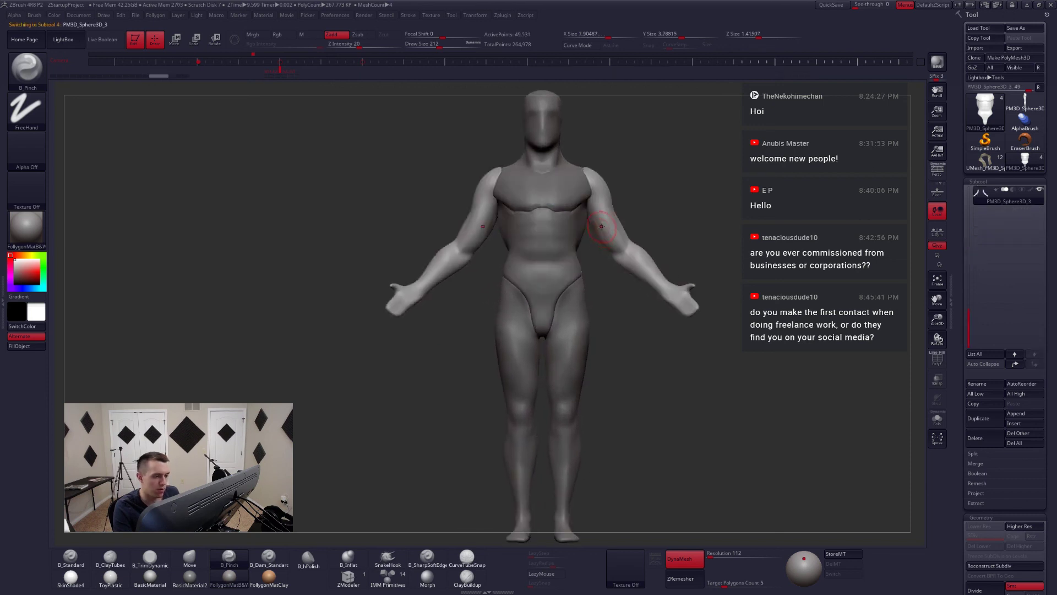
right_click(602, 226)
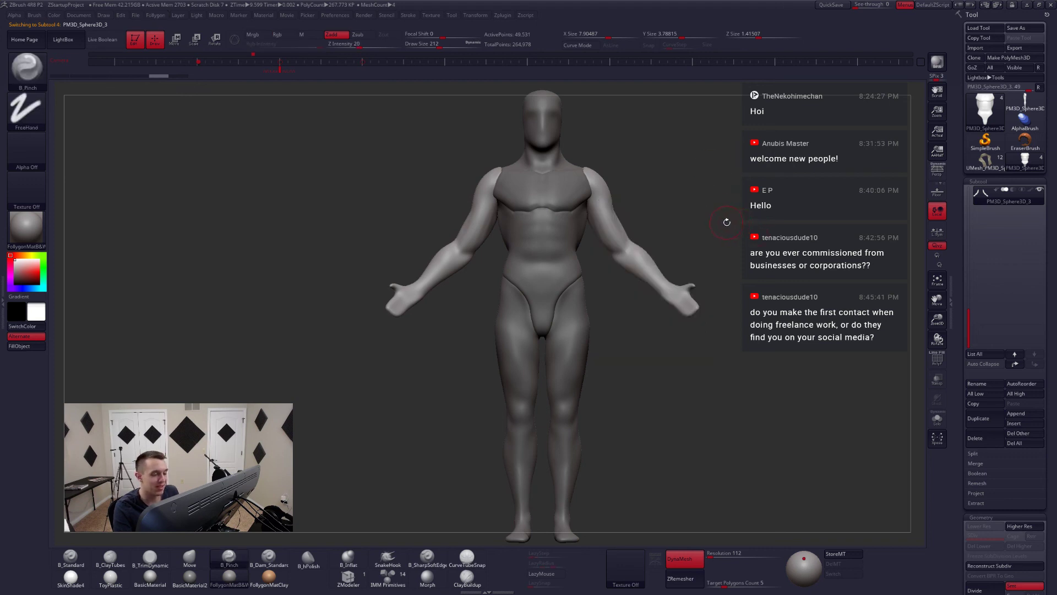
alt+click(545, 166)
ctrl+right_drag(547, 144, 578, 236)
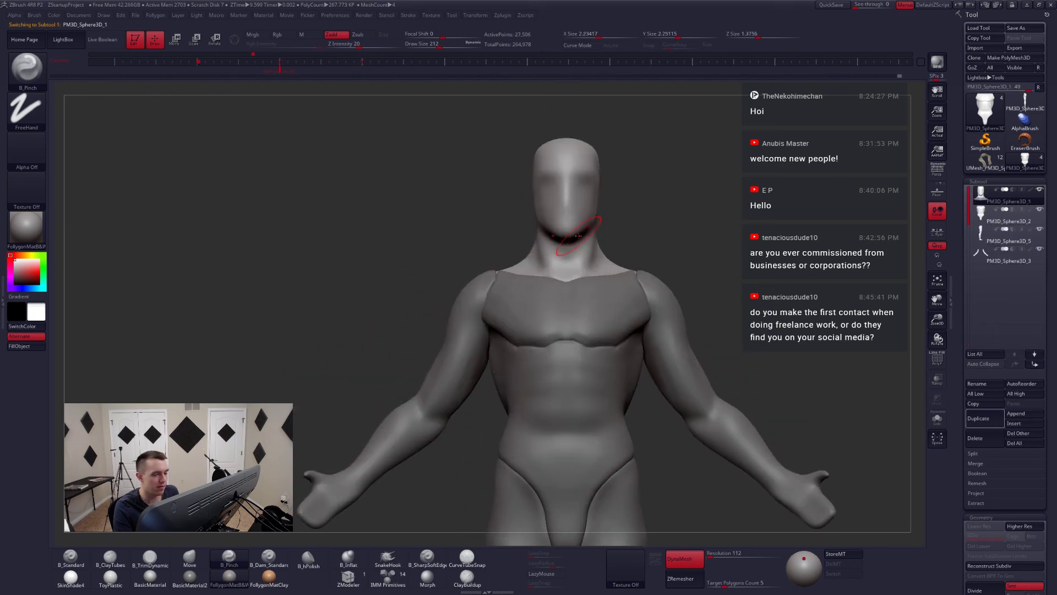
drag(578, 235, 567, 333)
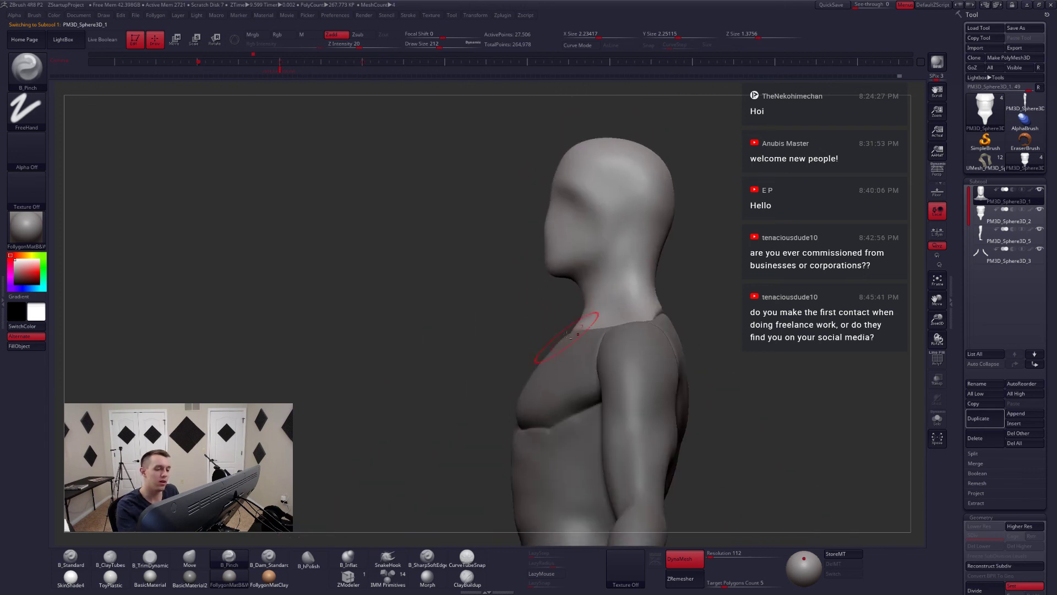
key(s)
mouse_move(604, 283)
mouse_down()
mouse_move(613, 247)
mouse_move(571, 134)
mouse_move(510, 278)
mouse_up()
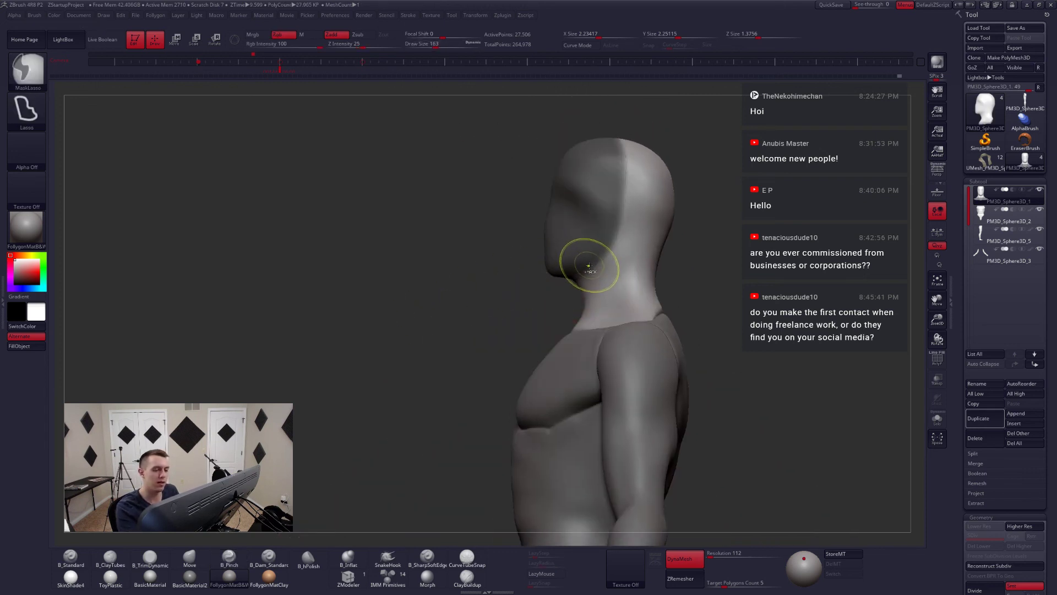
ctrl+click(689, 273)
ctrl+click(668, 279)
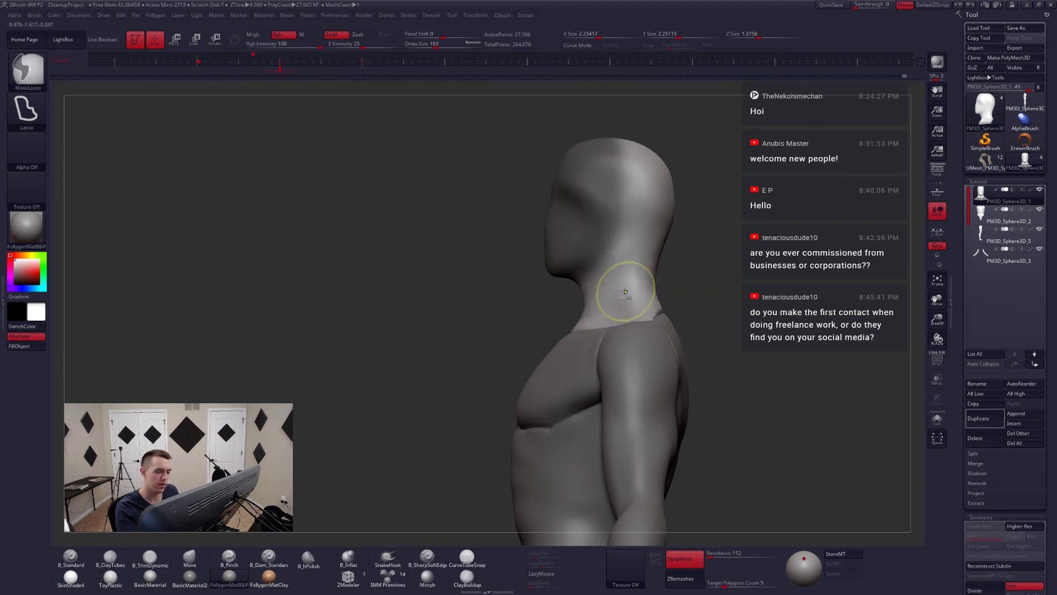
mouse_move(584, 292)
mouse_down()
mouse_move(659, 304)
mouse_move(613, 271)
mouse_up()
- Reshape the unmasked neck with the Move brush at draw size 262 and clear the mask
key(b)
key(m)
key(v)
key(space)
key(space)
ctrl+right_drag(620, 287, 620, 306)
key(space)
drag(623, 290, 627, 291)
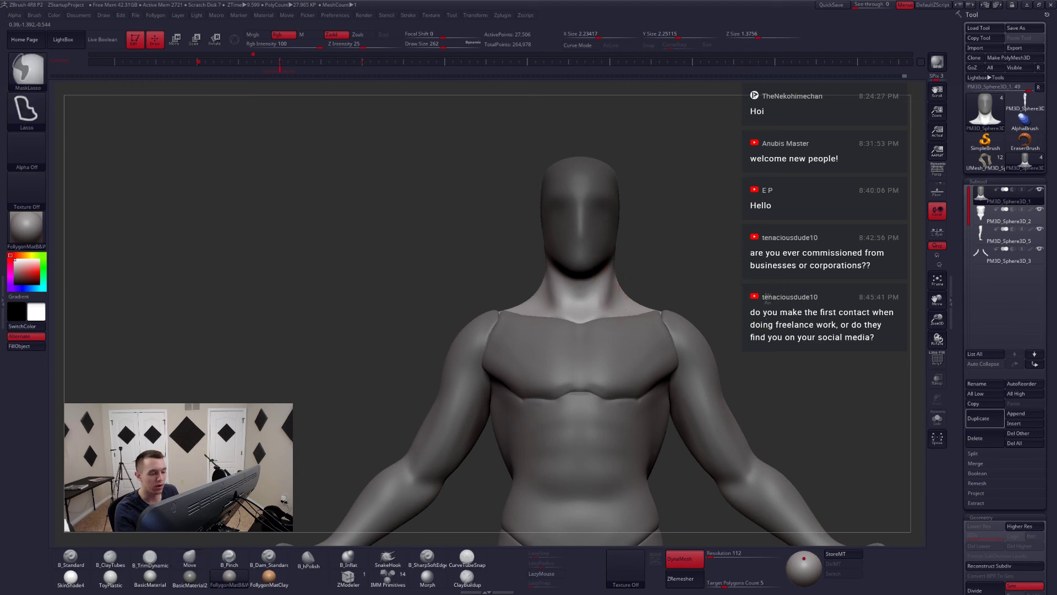
key(space)
drag(702, 305, 697, 303)
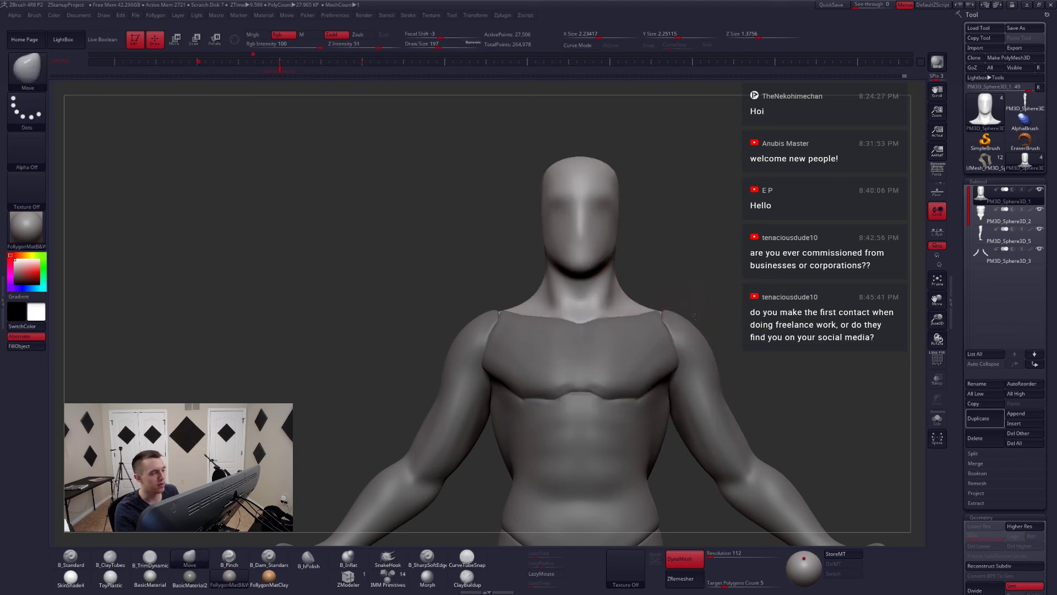
- Carve the sides and base of the nose and the eye creases with Dam_Standard at draw size 104
alt+right_drag(694, 312, 697, 323)
key(b)
key(d)
key(s)
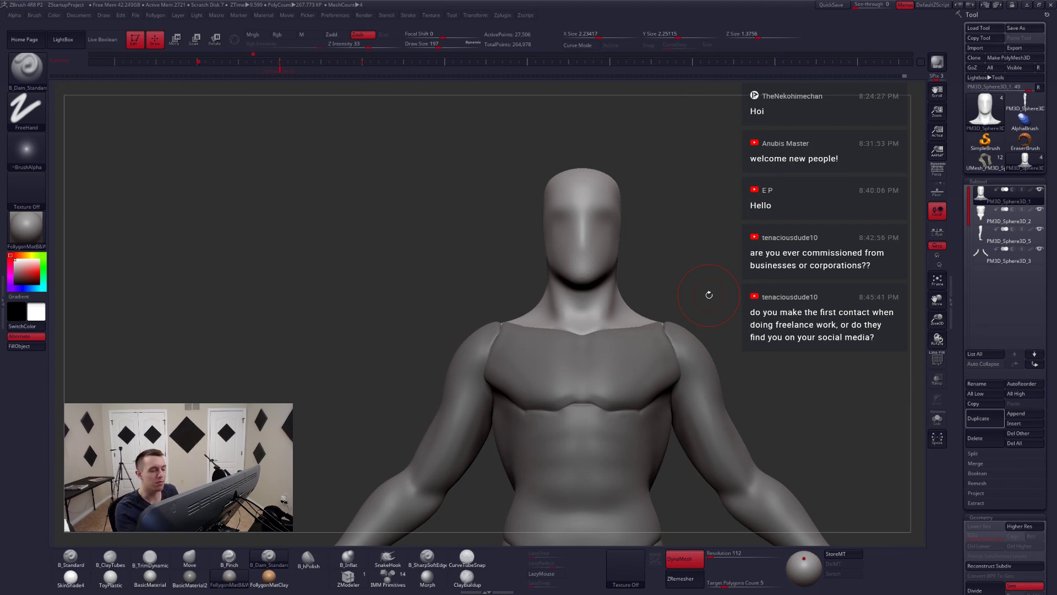
ctrl+right_drag(583, 247, 585, 308)
key(space)
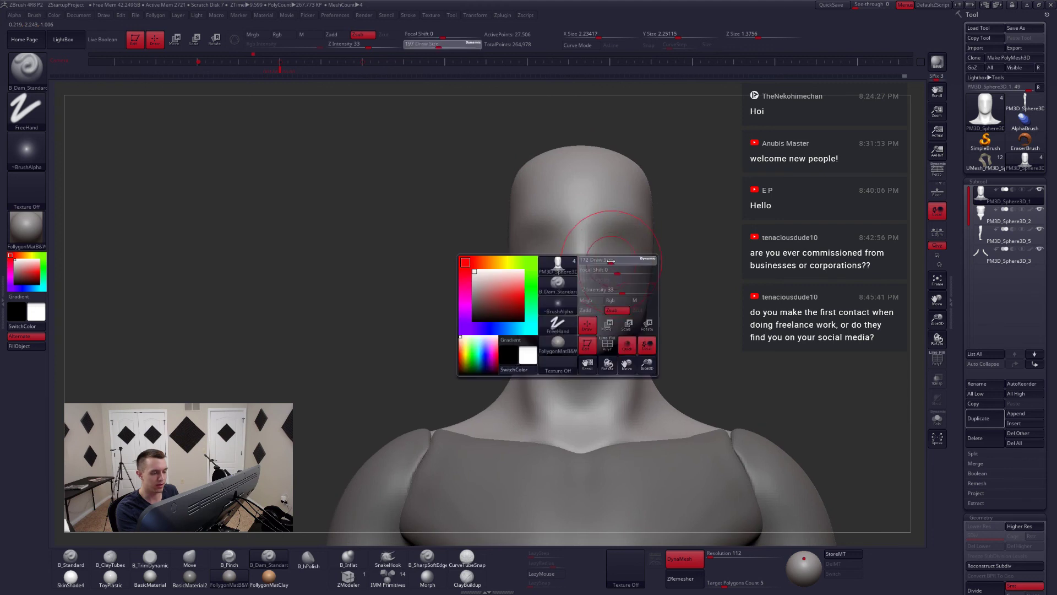
drag(612, 266, 606, 269)
right_drag(607, 268, 580, 293)
mouse_move(568, 300)
mouse_down()
mouse_move(594, 301)
mouse_move(579, 305)
mouse_up()
drag(604, 250, 601, 301)
mouse_move(576, 306)
right_down()
mouse_move(619, 294)
mouse_move(577, 307)
right_up()
drag(607, 241, 633, 242)
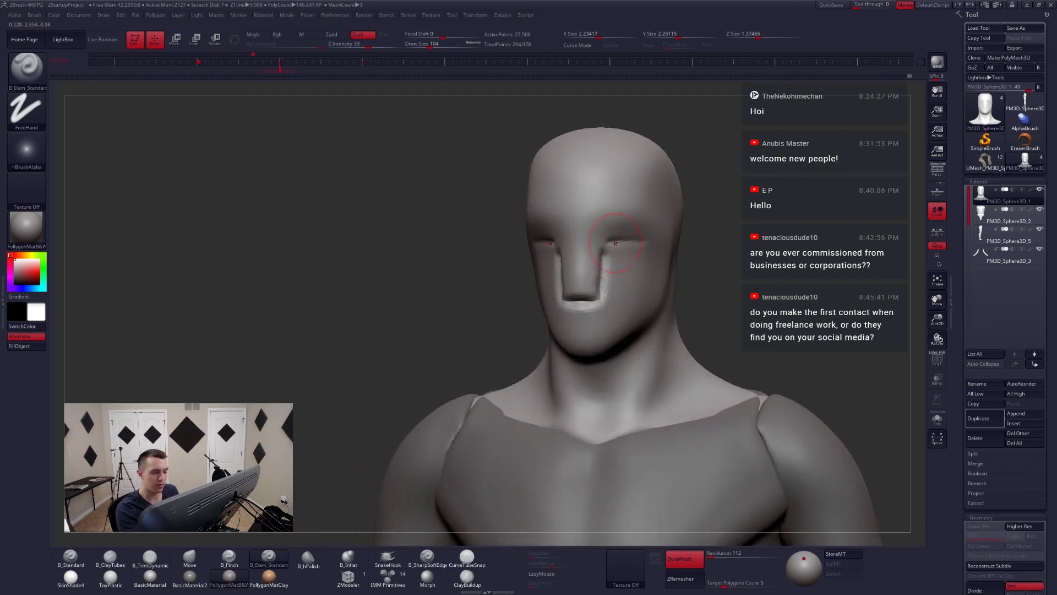
mouse_move(615, 242)
right_down()
mouse_move(660, 241)
mouse_move(639, 234)
mouse_move(589, 268)
right_up()
- Reshape the brow and eye area with the Move brush and smooth the carved eye sockets
key(b)
key(m)
key(v)
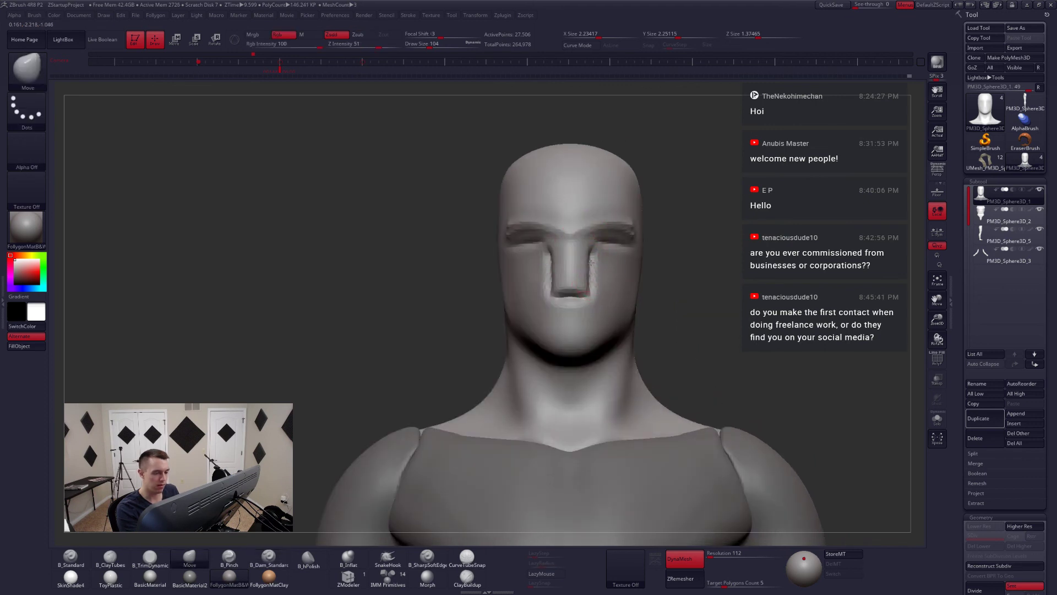
mouse_move(587, 262)
mouse_down()
mouse_move(612, 231)
mouse_move(626, 237)
mouse_up()
right_drag(618, 242, 575, 234)
shift+drag(574, 232, 603, 249)
right_drag(633, 249, 600, 245)
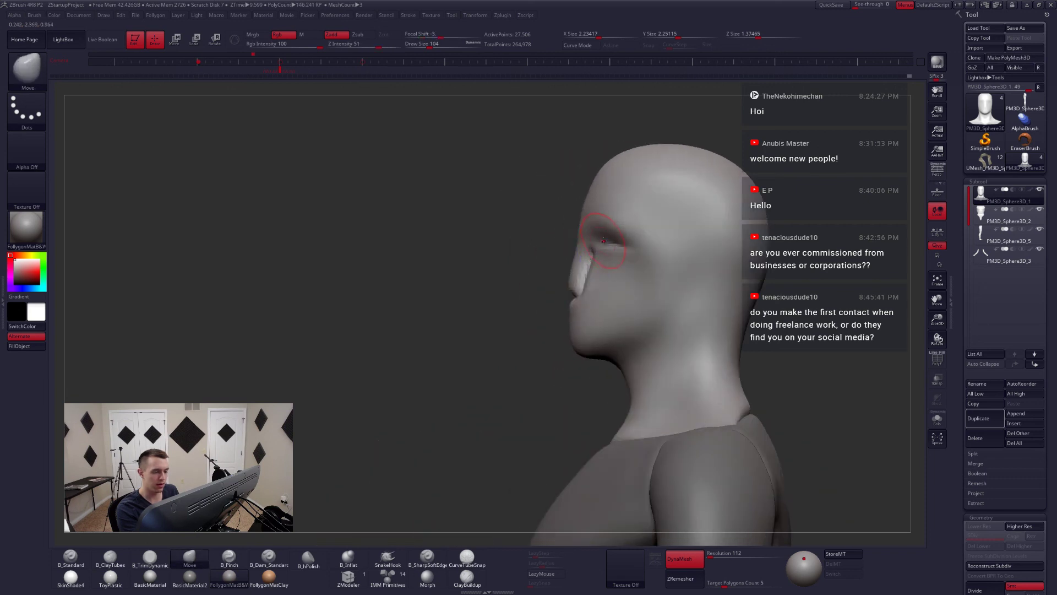
- Smooth the sides and base of the nose at draw size 97
key(space)
drag(606, 241, 613, 248)
key(space)
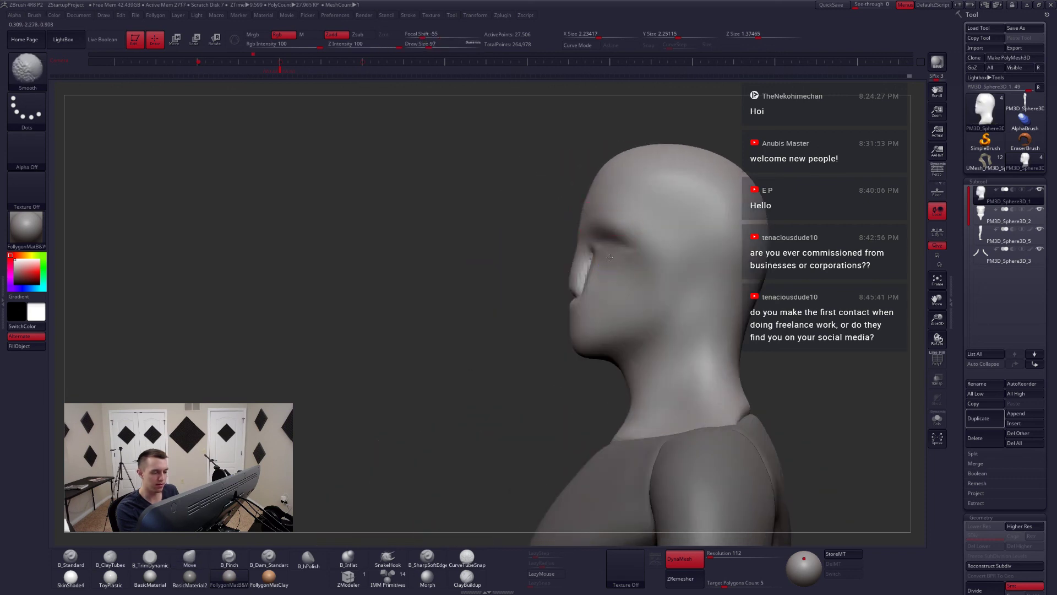
right_drag(600, 256, 632, 260)
shift+drag(579, 256, 582, 278)
right_drag(609, 276, 633, 270)
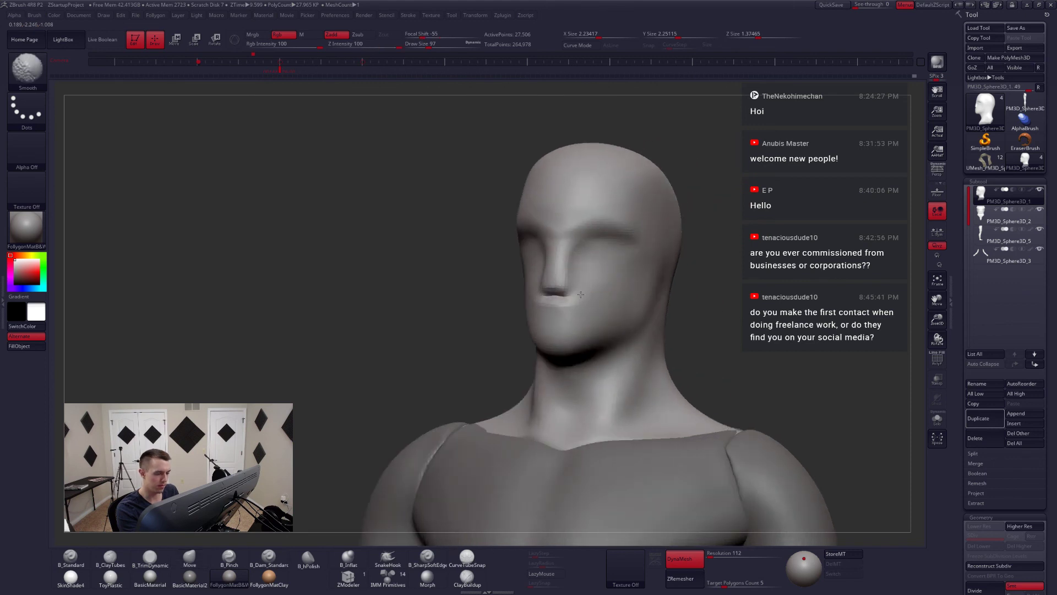
shift+right_drag(580, 295, 564, 282)
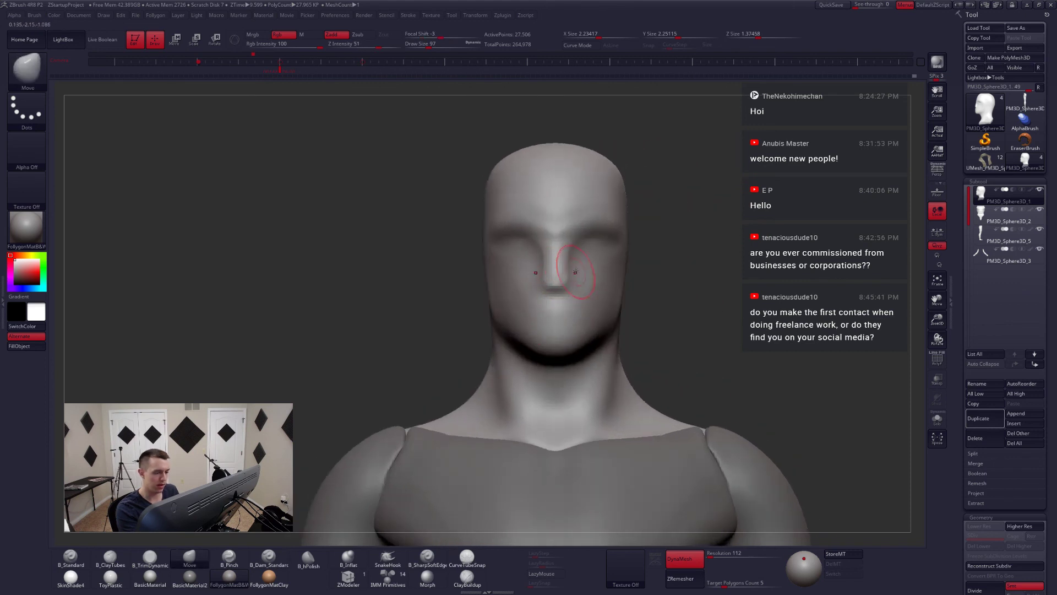
- Sharpen the bridge of the nose with the B_Pinch brush at draw size 97
right_drag(575, 284, 549, 280)
key(5)
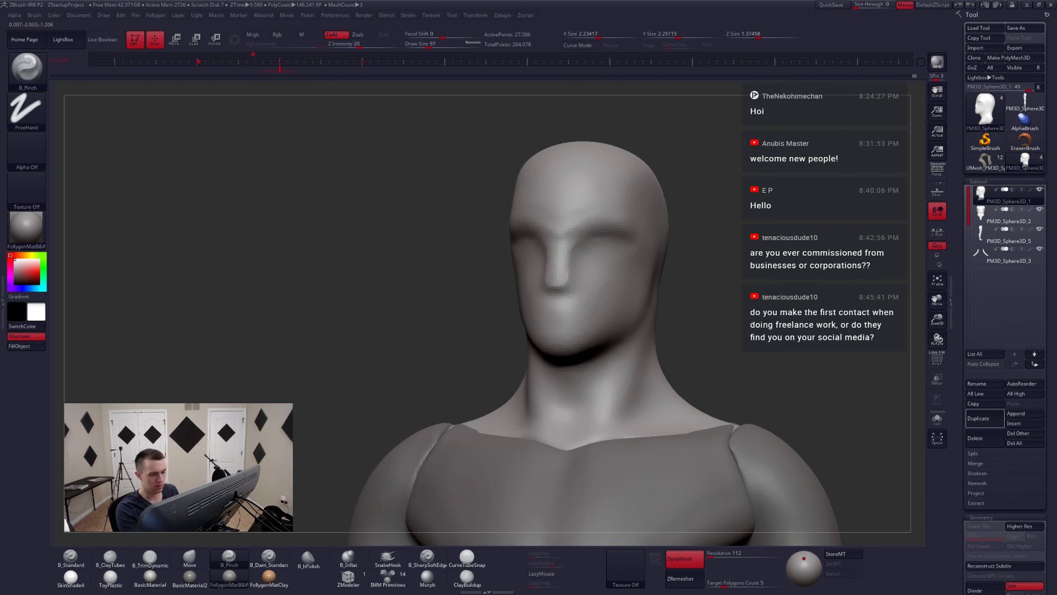
right_drag(567, 255, 578, 257)
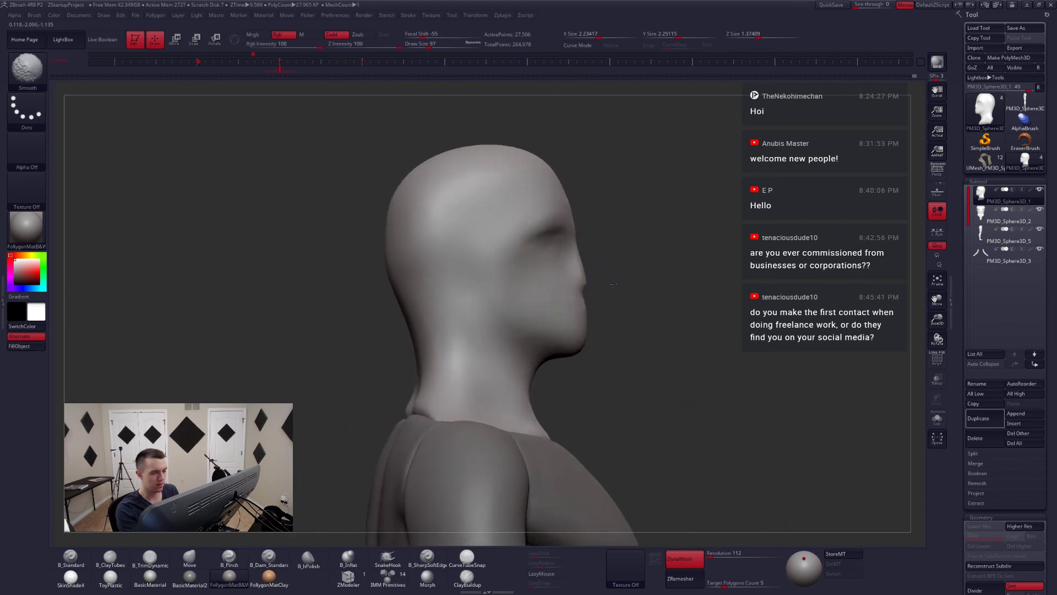
- Adjust the nose bridge and brow profile with the Move brush at draw size 77
key(b)
key(m)
key(v)
key(space)
drag(578, 257, 572, 224)
key(space)
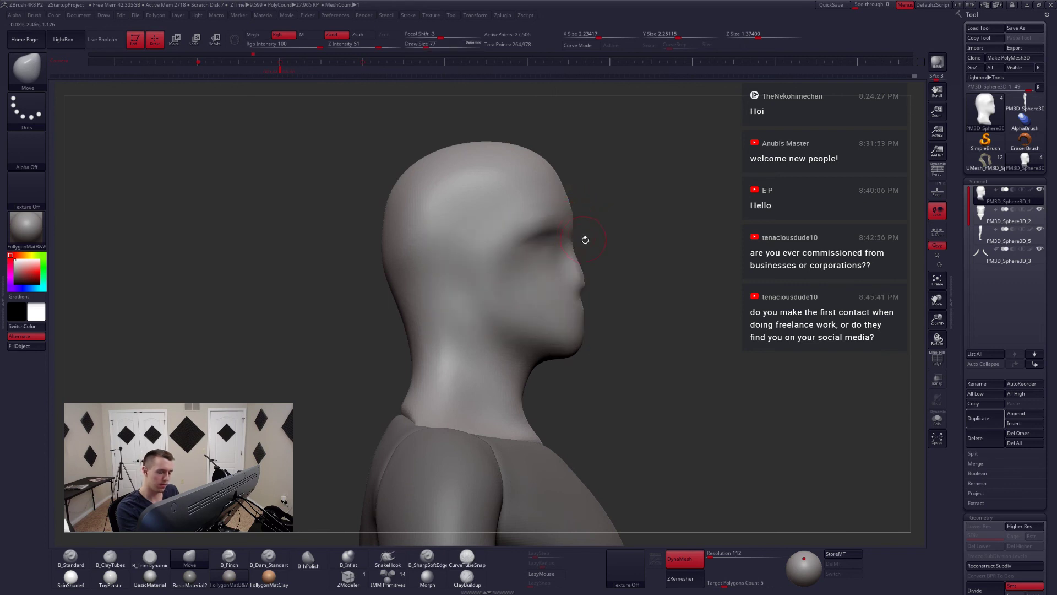
right_drag(585, 240, 545, 242)
- Reshape the nose, mouth and chin profile with the Move brush at draw sizes 104 and 132
key(space)
drag(585, 240, 588, 241)
mouse_move(589, 298)
right_down()
mouse_move(612, 310)
mouse_move(613, 272)
right_up()
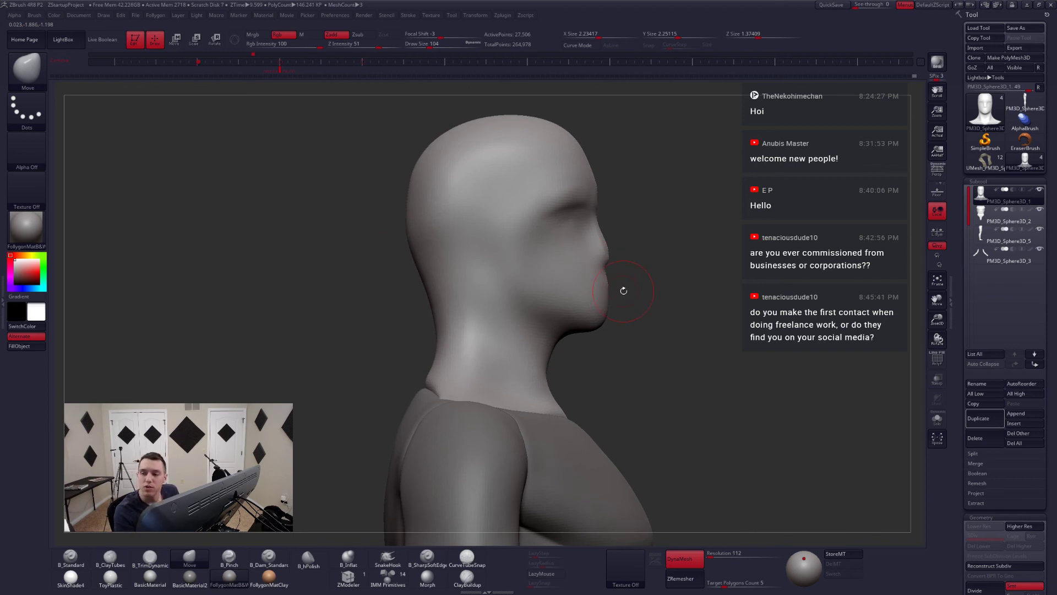
alt+right_drag(619, 311, 647, 318)
key(space)
drag(635, 310, 638, 311)
right_drag(637, 311, 550, 309)
- Sharpen the chin and lower jawline with the B_Pinch brush at draw sizes 90 and 108
key(5)
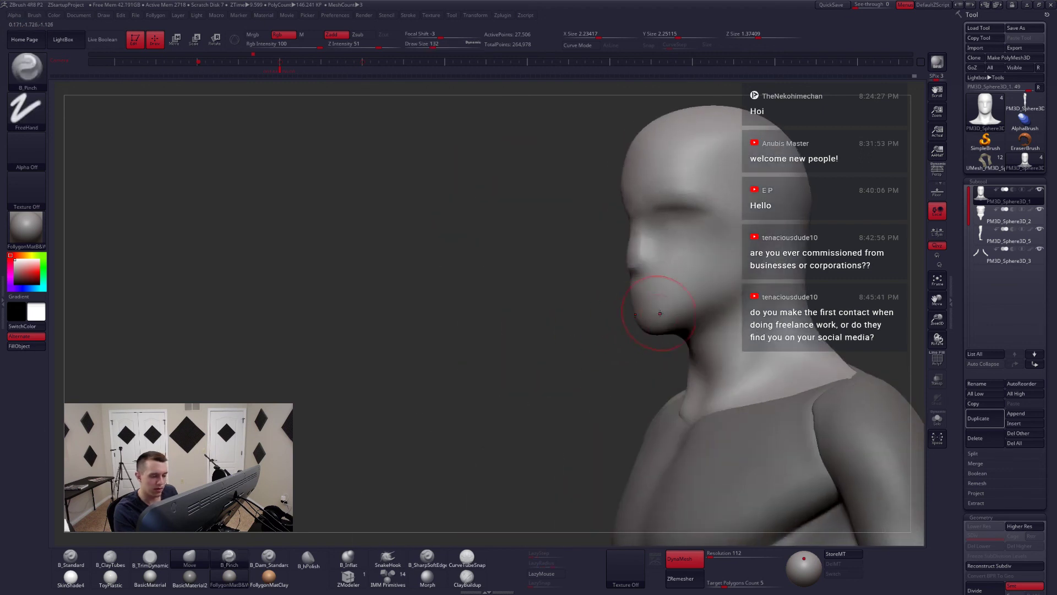
key(space)
drag(668, 309, 663, 309)
right_drag(673, 325, 659, 329)
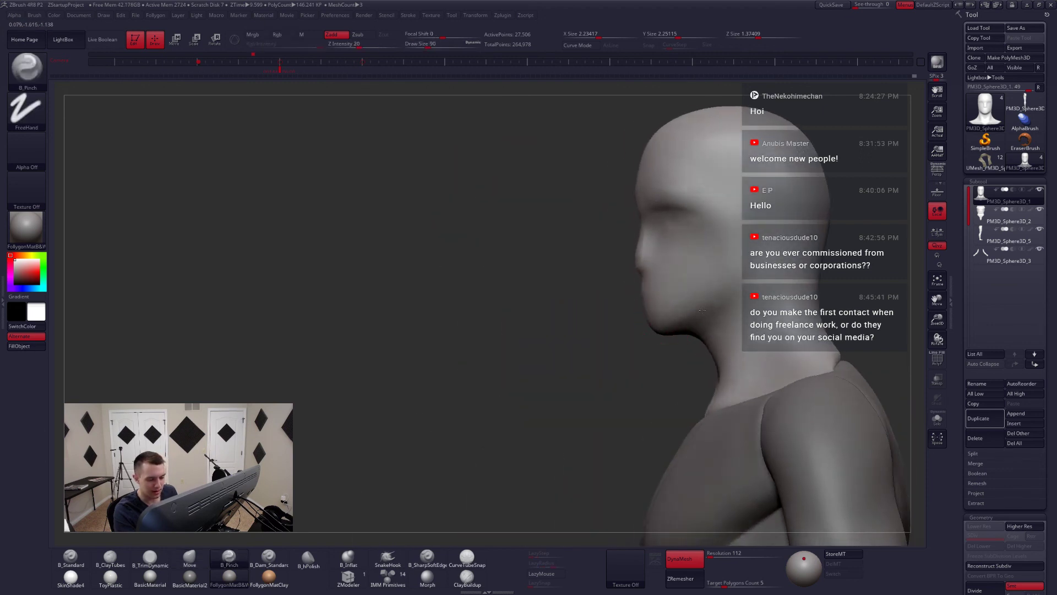
key(space)
drag(702, 310, 674, 323)
right_drag(687, 316, 697, 325)
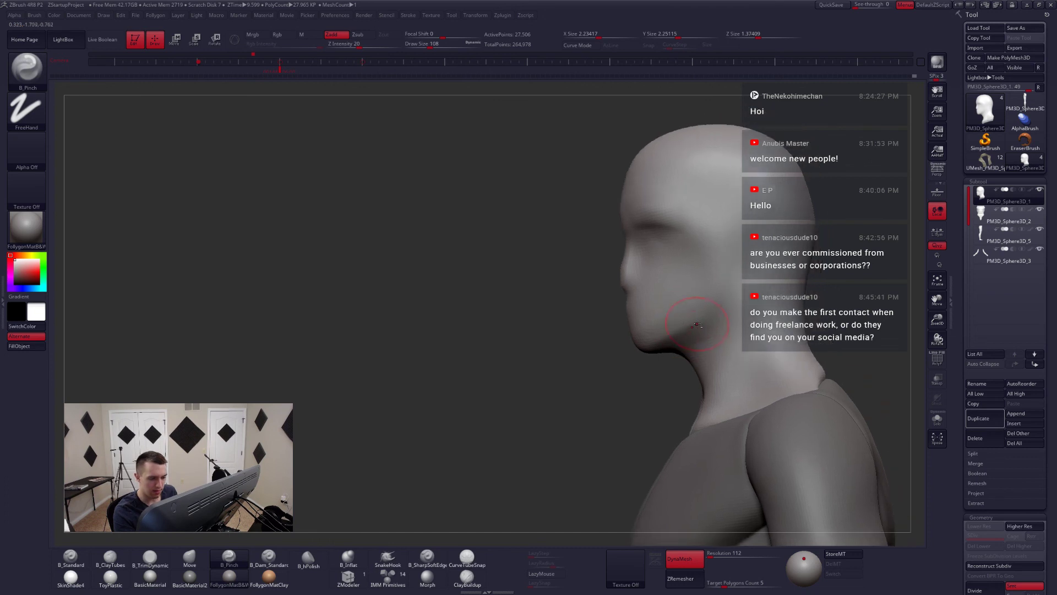
- Isolate the head subtool and define the underside and rear corner of the jaw with B_Pinch at draw size 108
mouse_move(713, 285)
right_down()
mouse_move(727, 302)
mouse_move(651, 326)
mouse_move(633, 355)
mouse_move(647, 368)
mouse_move(669, 336)
mouse_move(692, 337)
mouse_move(696, 308)
mouse_move(661, 289)
mouse_move(596, 371)
mouse_move(607, 371)
right_up()
key(alt+s)
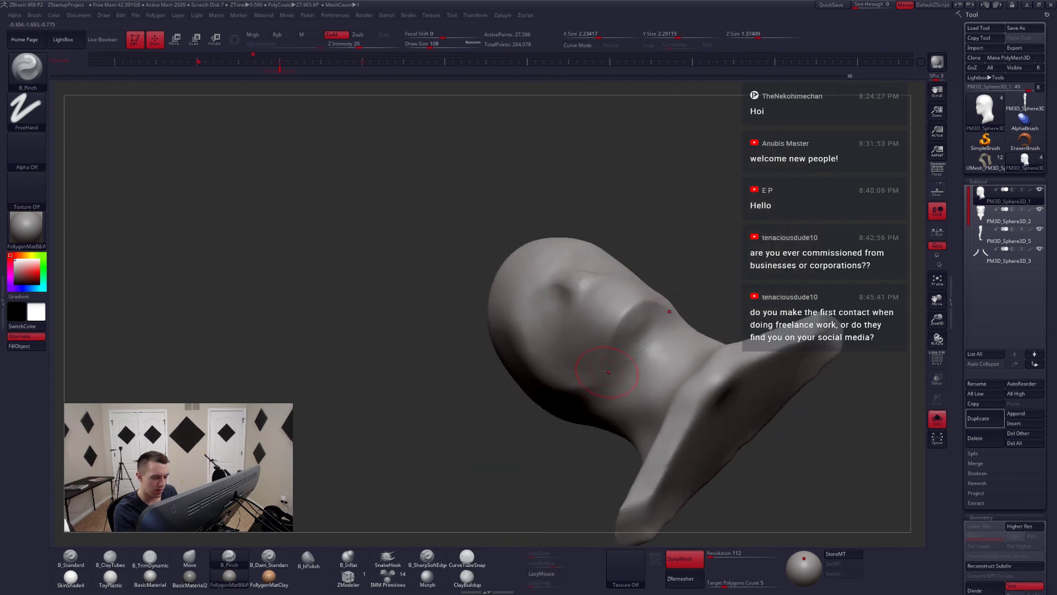
right_drag(638, 309, 681, 306)
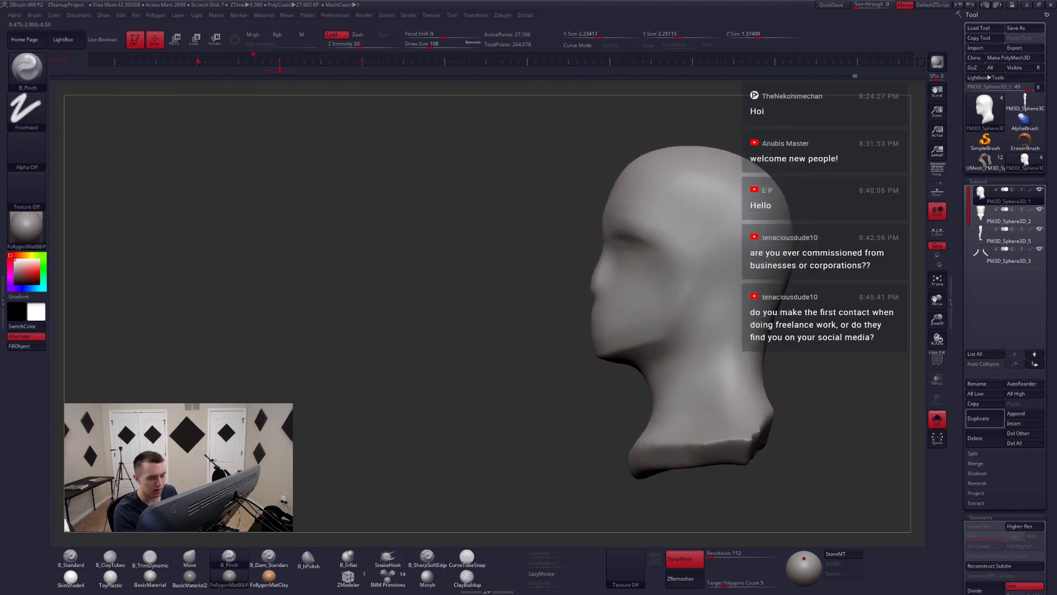
right_drag(660, 345, 692, 328)
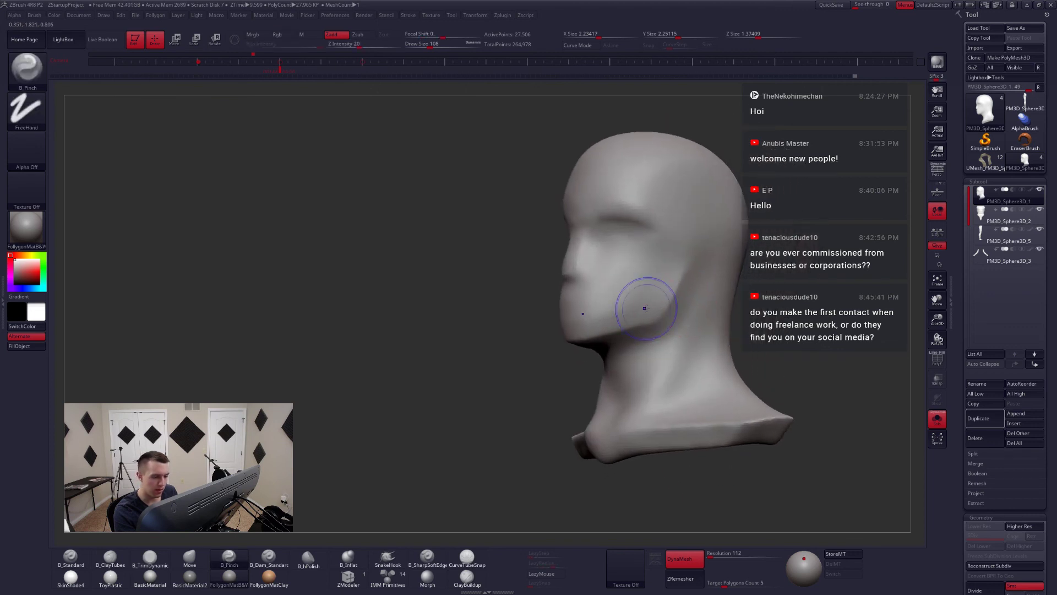
right_drag(637, 297, 610, 363)
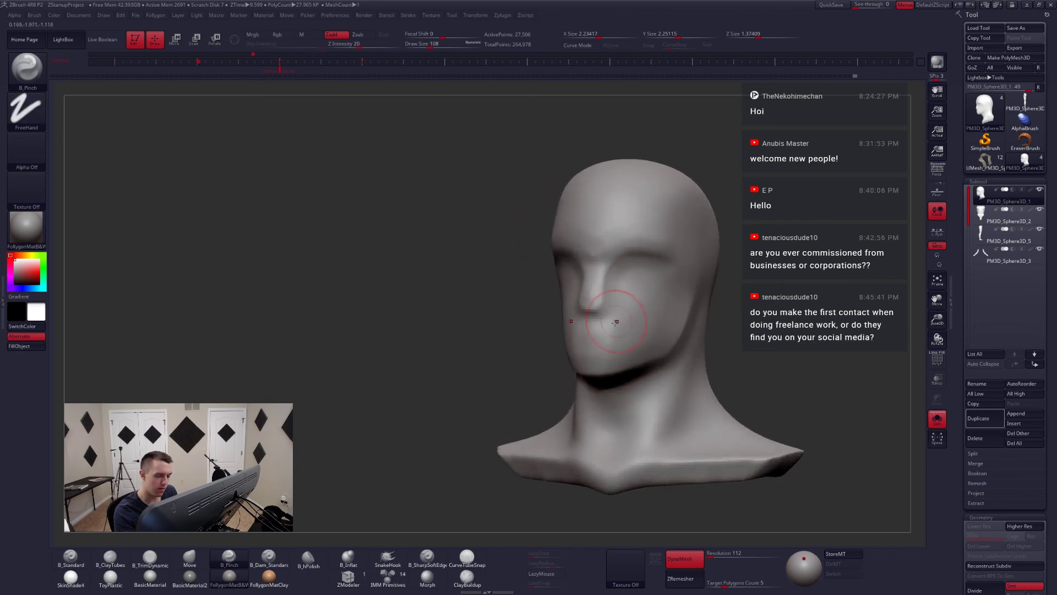
- Pinch a plane edge running from each cheekbone down toward the chin
key(space)
drag(616, 322, 611, 353)
right_click(646, 301)
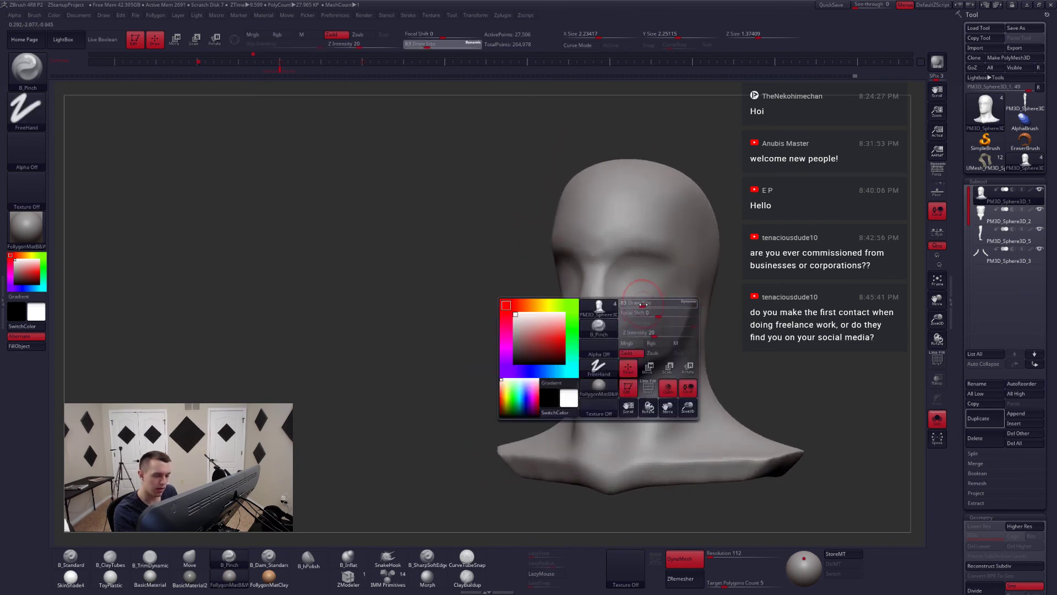
drag(646, 305, 663, 304)
mouse_move(637, 305)
right_down()
mouse_move(665, 321)
mouse_move(635, 324)
mouse_move(648, 319)
right_up()
- Adjust the width of the cheeks and face with the Move brush at draw size 120
key(b)
key(m)
key(v)
right_click(633, 300)
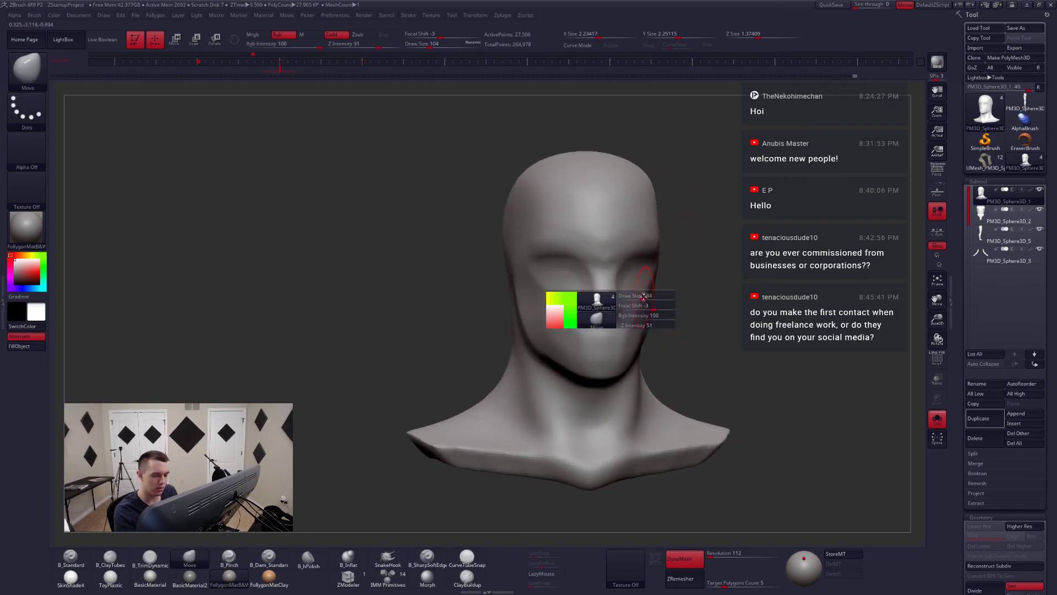
drag(633, 300, 642, 296)
mouse_move(645, 295)
right_down()
mouse_move(653, 302)
mouse_move(618, 298)
right_up()
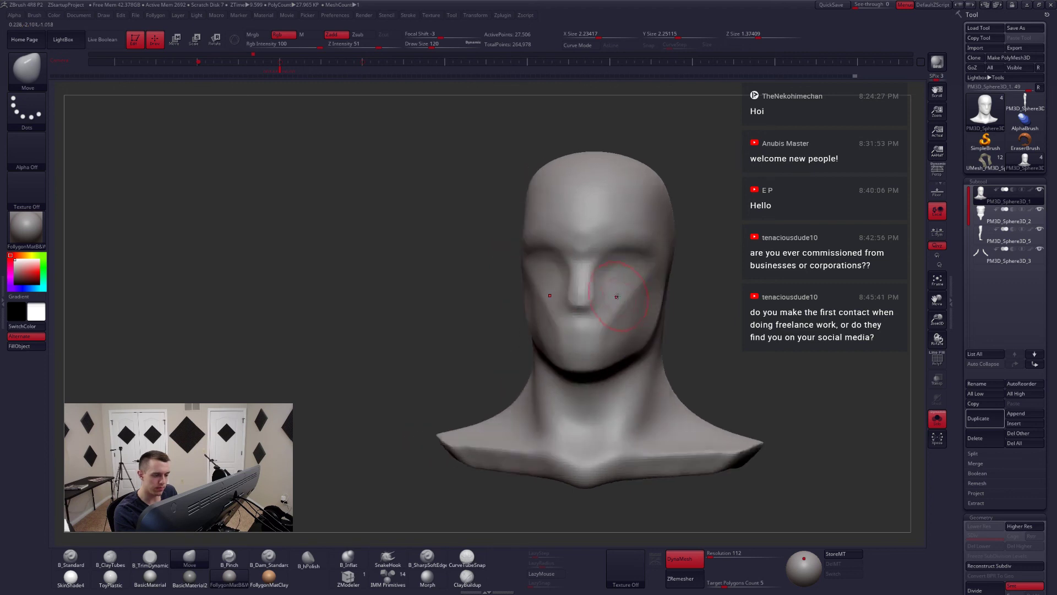
- Sharpen the nose and brow ridge with the B_Pinch brush at draw sizes 87 and 145
key(b)
key(p)
key(i)
right_click(613, 298)
drag(612, 297, 587, 298)
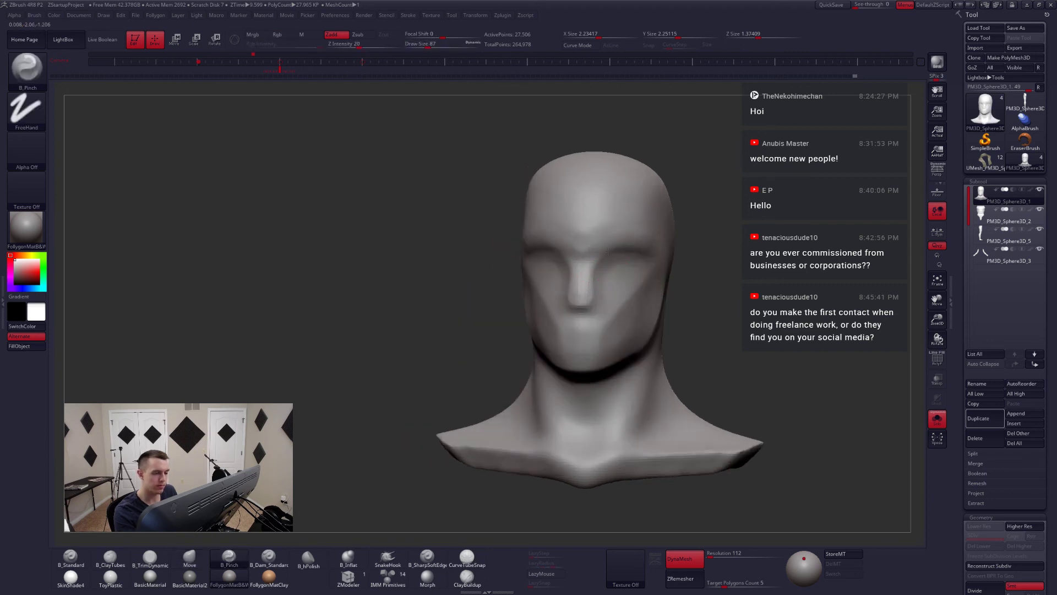
key(shift)
right_drag(595, 230, 563, 235)
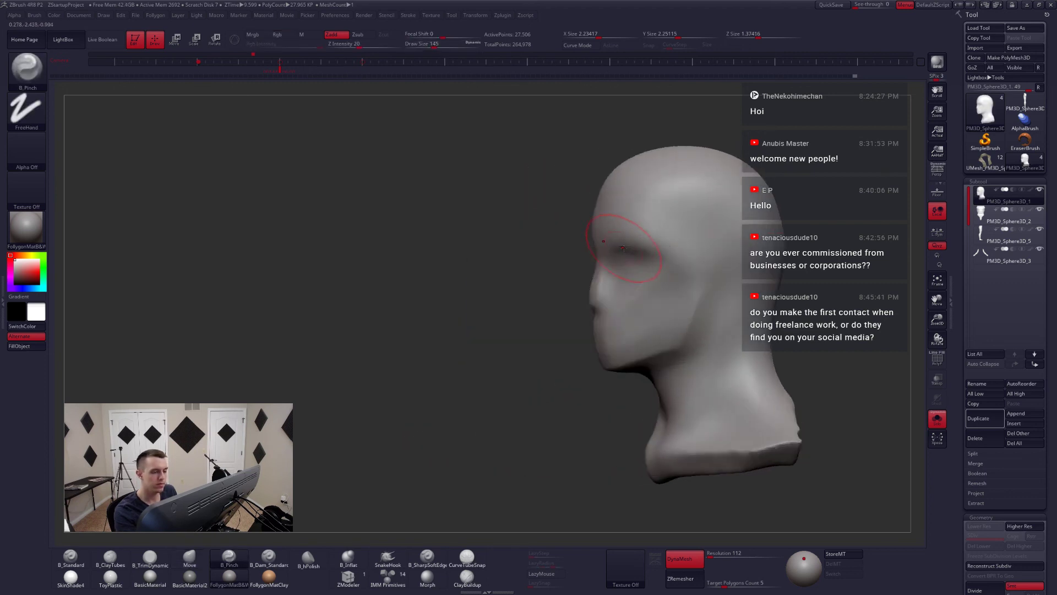
- Flatten the temples with B_TrimDynamic at draw size 145 and show the other subtools again
mouse_move(681, 228)
right_down()
mouse_move(662, 231)
mouse_move(682, 229)
right_up()
key(b)
key(t)
key(d)
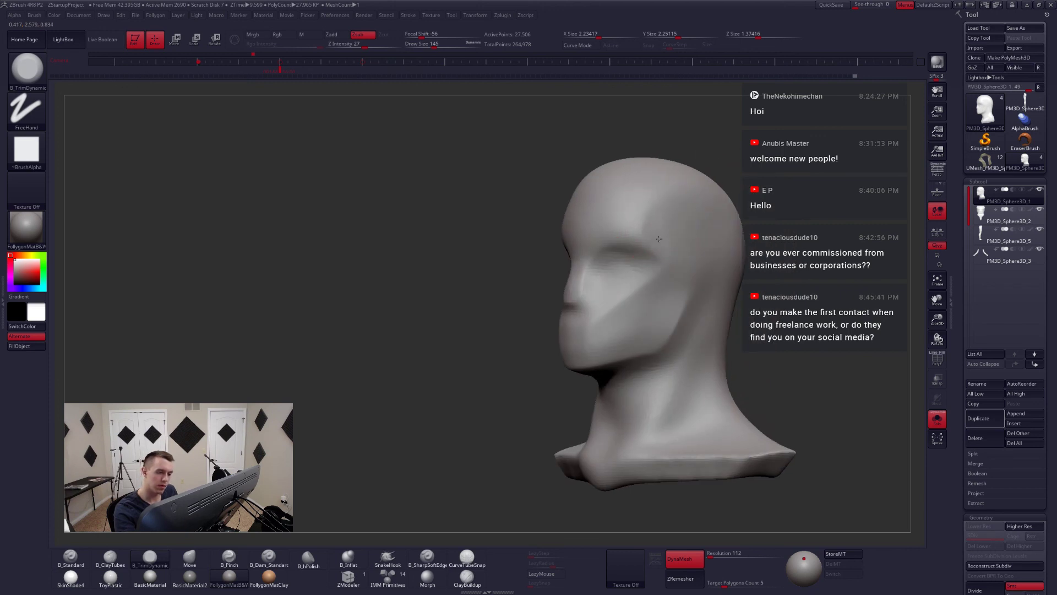
right_drag(697, 256, 738, 255)
mouse_move(737, 255)
ctrl+right_down()
mouse_move(668, 236)
mouse_move(652, 301)
ctrl+right_up()
- Pinch the plane edges between forehead and temples with B_Pinch at draw size 108
key(5)
key(s)
drag(653, 301, 643, 300)
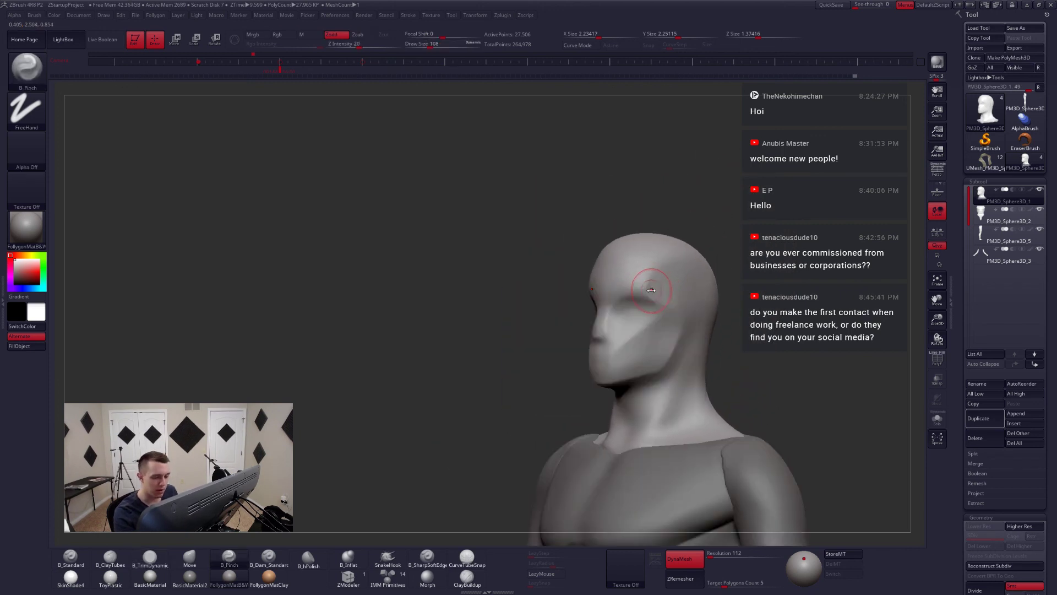
mouse_move(651, 282)
right_down()
mouse_move(632, 300)
mouse_move(689, 308)
mouse_move(600, 326)
right_up()
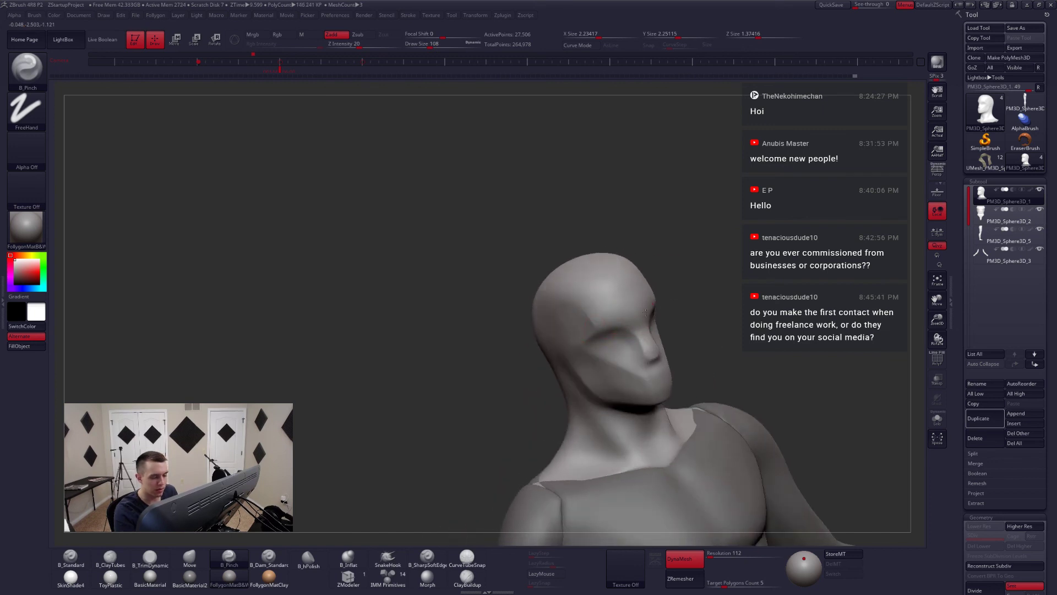
drag(610, 319, 643, 312)
mouse_move(651, 319)
shift+right_down()
mouse_move(614, 322)
mouse_move(642, 344)
mouse_move(628, 335)
mouse_move(684, 321)
mouse_move(673, 308)
mouse_move(656, 313)
shift+right_up()
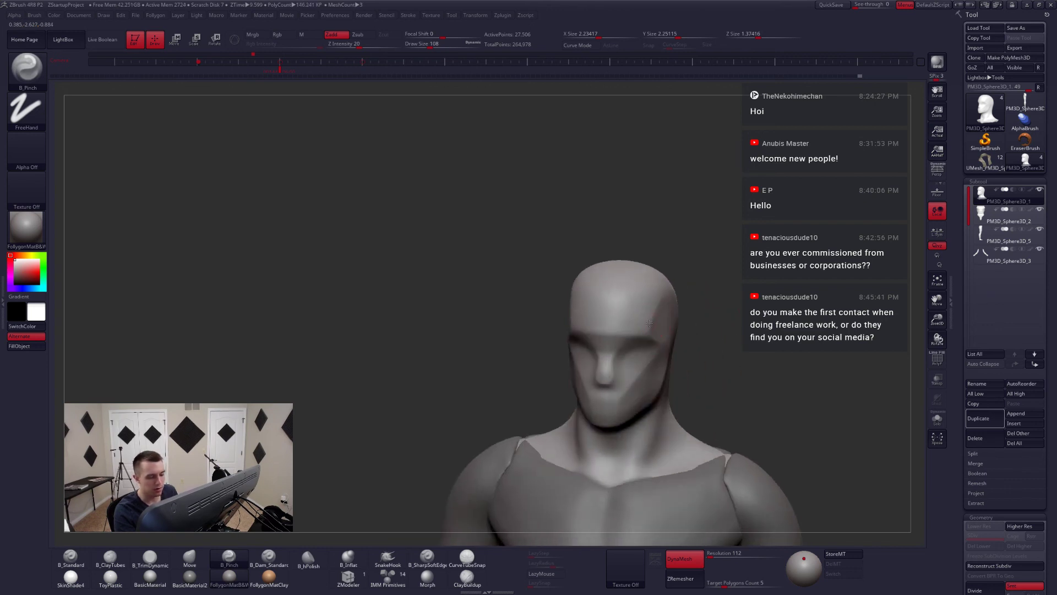
- Refine the plane edges around the sides and back of the skull at draw size 136 and turn on perspective
key(space)
drag(654, 314, 657, 315)
mouse_move(668, 329)
shift+right_down()
mouse_move(672, 337)
mouse_move(655, 309)
mouse_move(639, 307)
mouse_move(726, 305)
mouse_move(664, 283)
mouse_move(662, 314)
mouse_move(639, 323)
mouse_move(686, 281)
mouse_move(663, 293)
mouse_move(672, 299)
mouse_move(640, 281)
shift+right_up()
key(p)
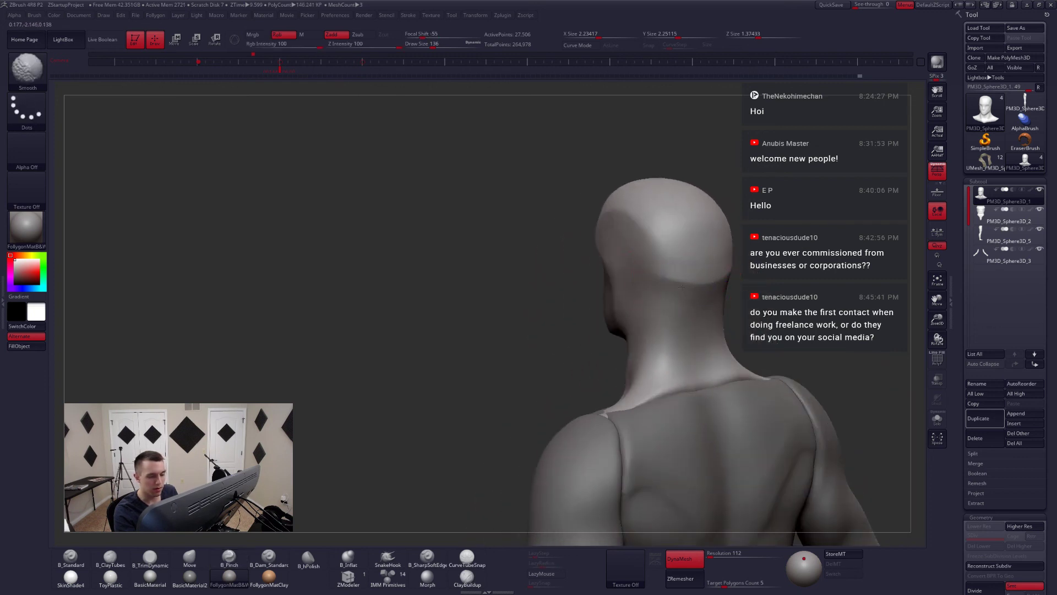
mouse_move(674, 291)
right_down()
mouse_move(664, 280)
mouse_move(685, 295)
mouse_move(616, 336)
mouse_move(652, 317)
mouse_move(639, 322)
right_up()
- Pinch the outer eye sockets and temples at draw size 120, and smooth the side of the face
key(space)
drag(607, 289, 602, 288)
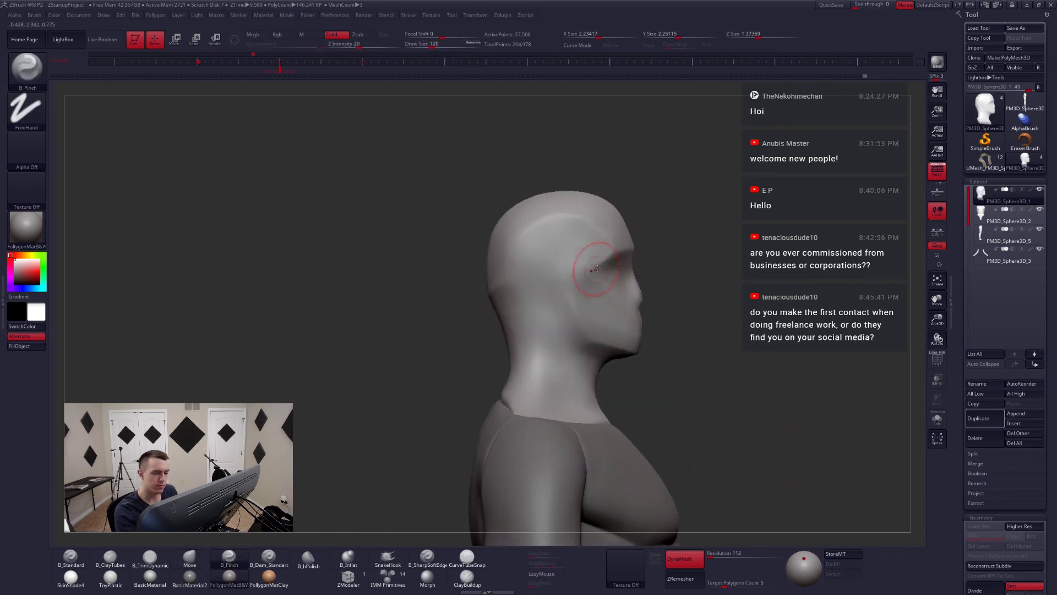
right_drag(607, 261, 617, 297)
shift+drag(649, 288, 668, 265)
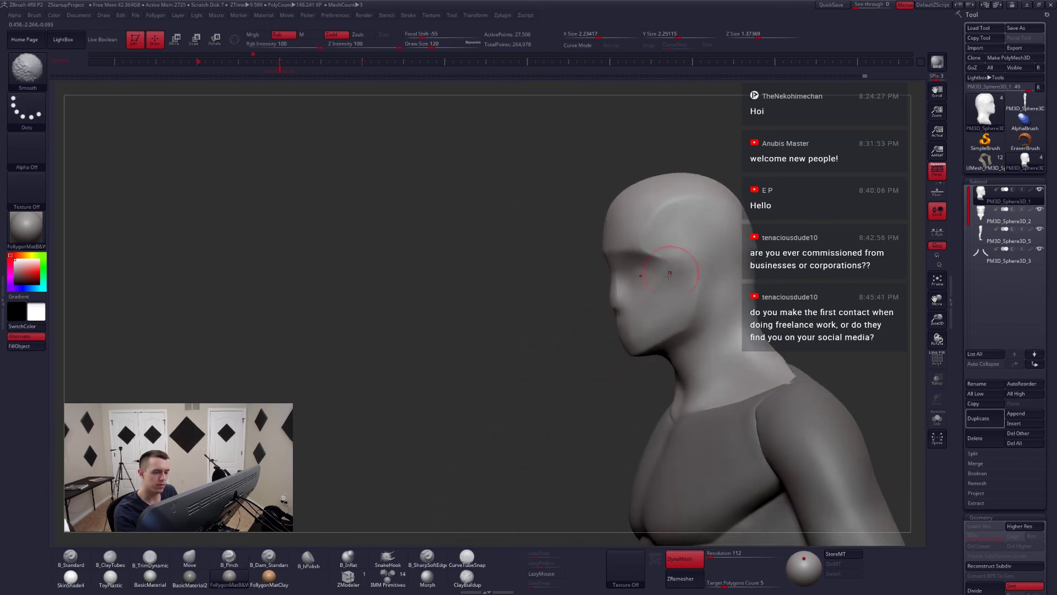
- Flatten the side plane of the cheeks with B_TrimDynamic at draw size 120
right_drag(668, 266, 691, 247)
key(3)
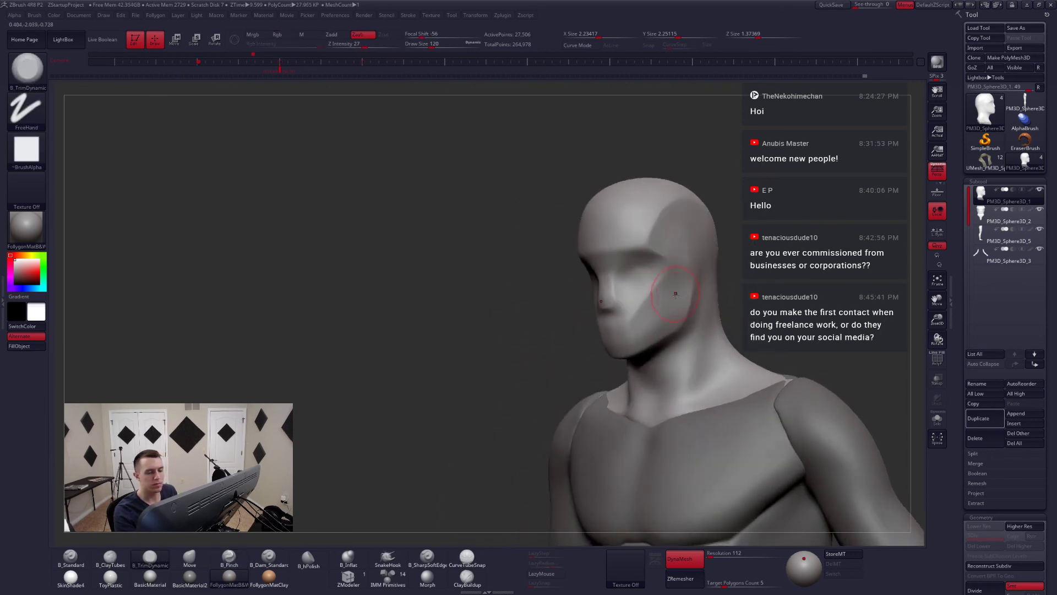
mouse_move(675, 294)
shift+right_down()
mouse_move(691, 253)
mouse_move(680, 296)
mouse_move(675, 279)
shift+right_up()
- Sharpen the cheekbone and side-of-face plane edges with B_Pinch at draw size 112
key(5)
key(space)
drag(693, 261, 691, 261)
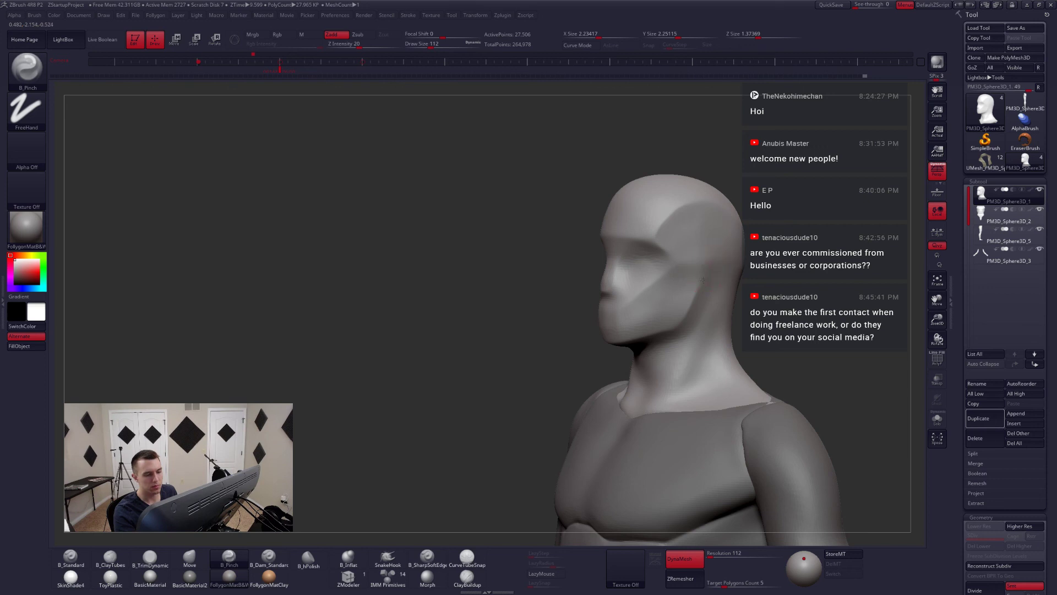
shift+right_drag(702, 280, 688, 261)
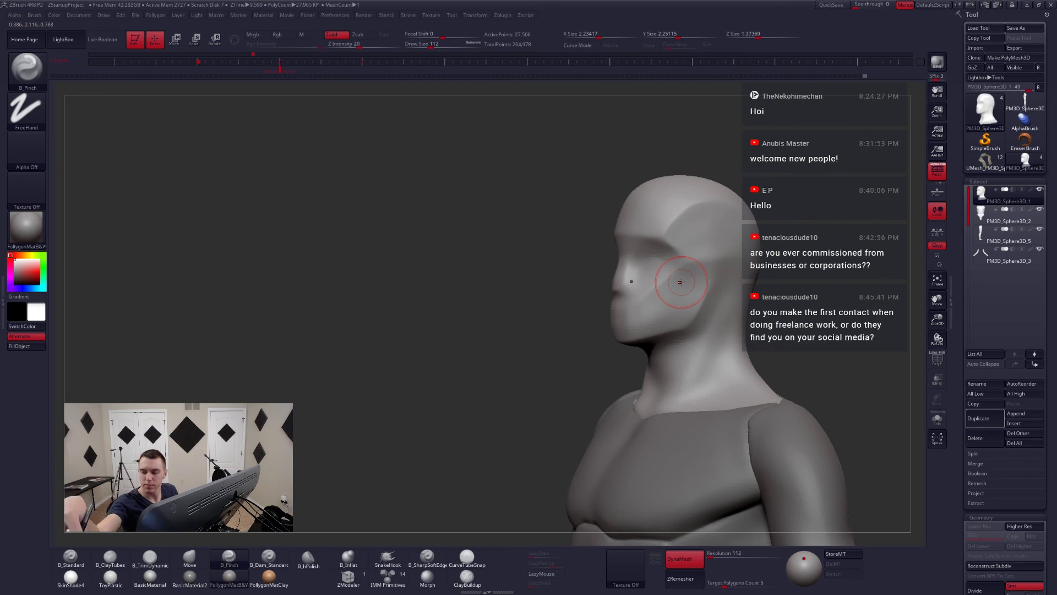
mouse_move(672, 282)
right_down()
mouse_move(666, 308)
mouse_move(684, 300)
right_up()
- Refine the front of the cheeks at draw size 101 and smooth the area below the eyes
key(space)
drag(684, 299, 682, 298)
right_drag(682, 297, 651, 296)
shift+drag(663, 291, 668, 297)
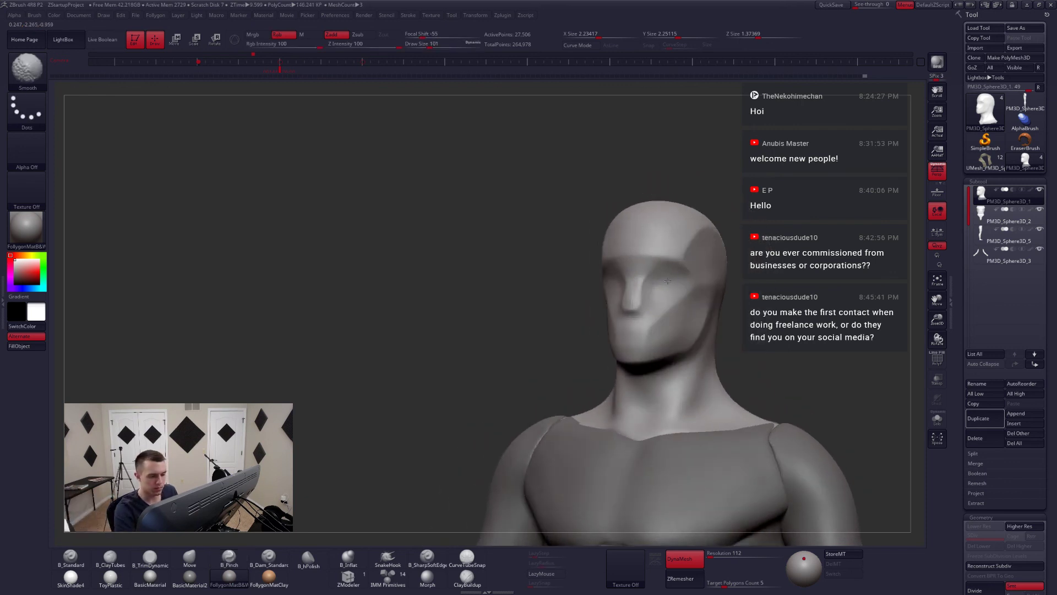
- Pinch the diagonal cheek edges with a smaller B_Pinch brush
right_drag(655, 298, 678, 304)
key(space)
drag(681, 304, 676, 303)
right_drag(676, 303, 668, 312)
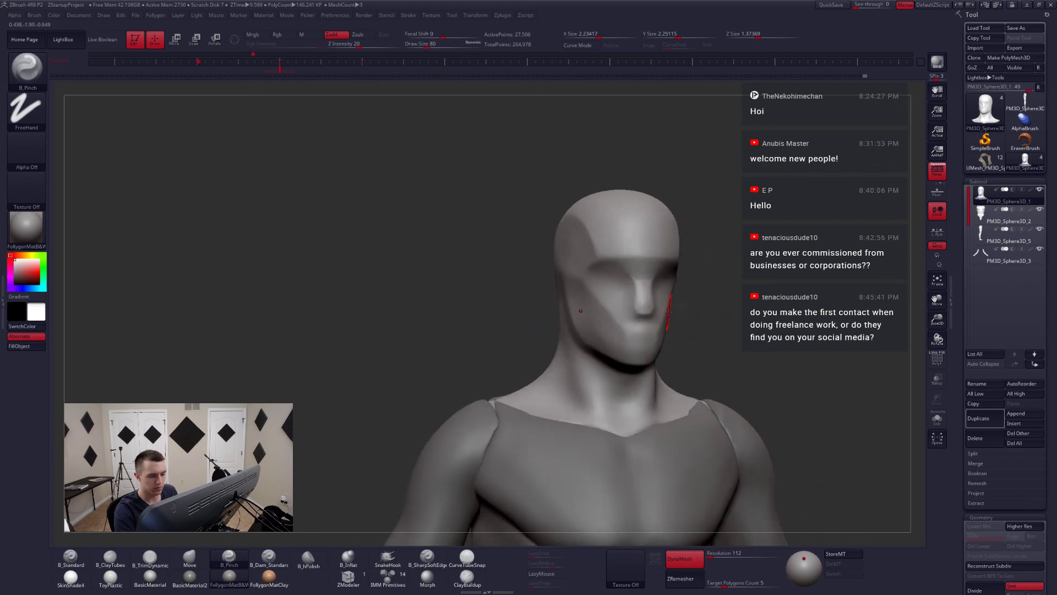
- Reshape the cheekbones and the outer contour of the face with the Move brush at draw size 128
key(4)
key(space)
drag(688, 302, 676, 302)
right_drag(676, 302, 673, 299)
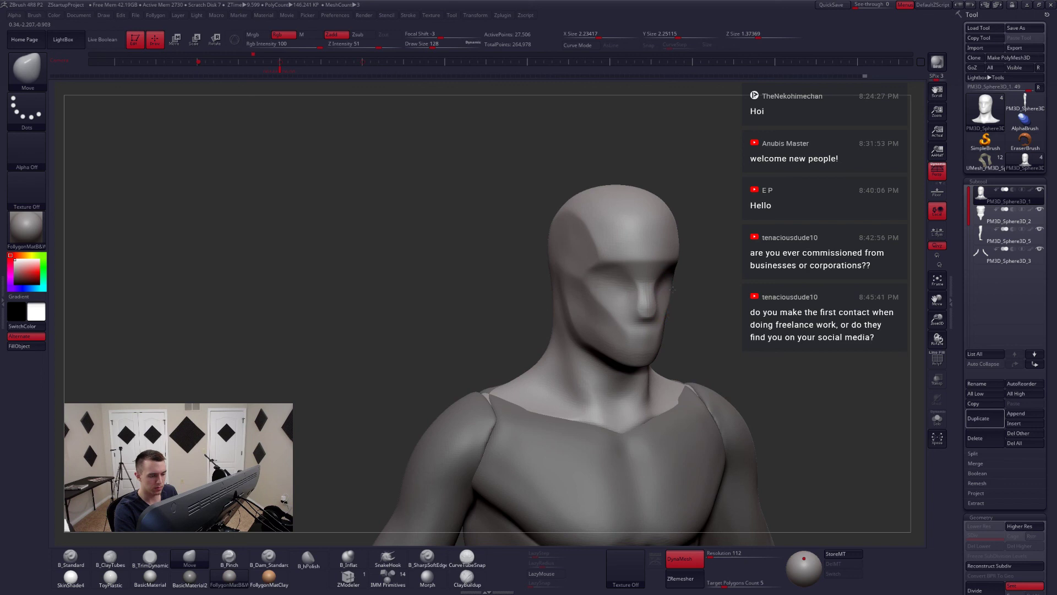
right_drag(673, 303, 647, 298)
- Pinch the planes beside the mouth and along the jaw with B_Pinch at draw size 94
key(b)
key(p)
key(i)
key(space)
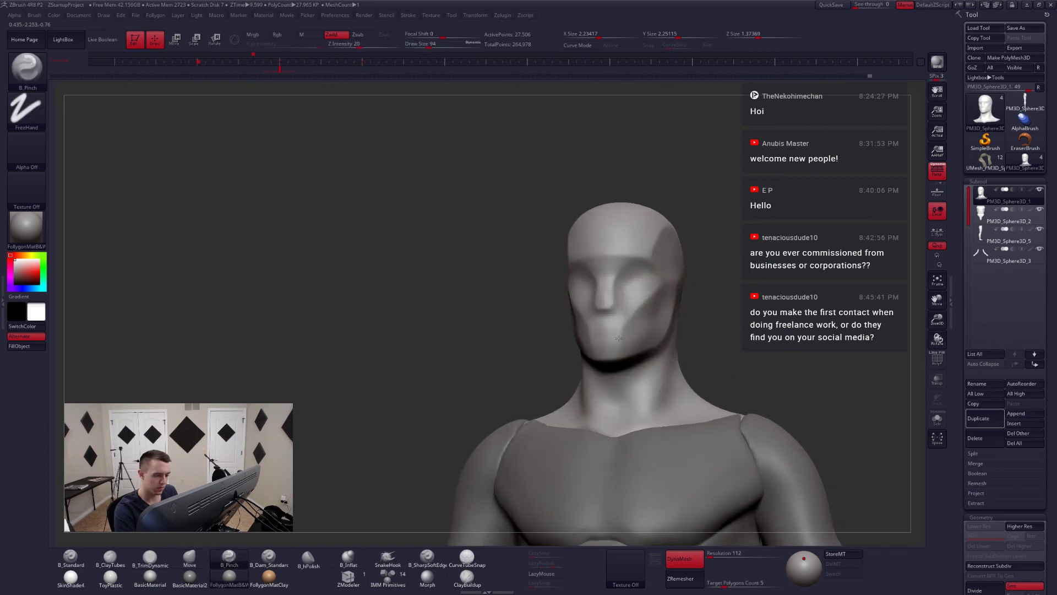
right_drag(619, 348, 624, 354)
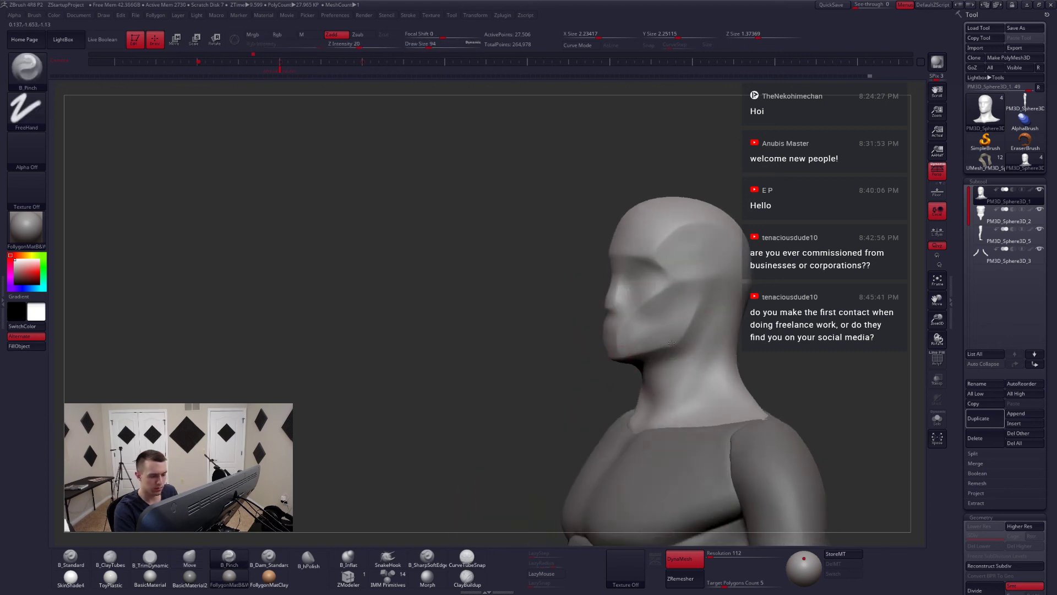
- Sharpen the cheek edges from the cheekbones to the mouth with B_Pinch at draw size 83
right_drag(700, 295, 655, 299)
key(space)
drag(655, 299, 653, 299)
mouse_move(652, 302)
right_down()
mouse_move(646, 321)
mouse_move(663, 304)
mouse_move(650, 316)
mouse_move(673, 325)
mouse_move(663, 279)
mouse_move(629, 288)
mouse_move(654, 261)
right_up()
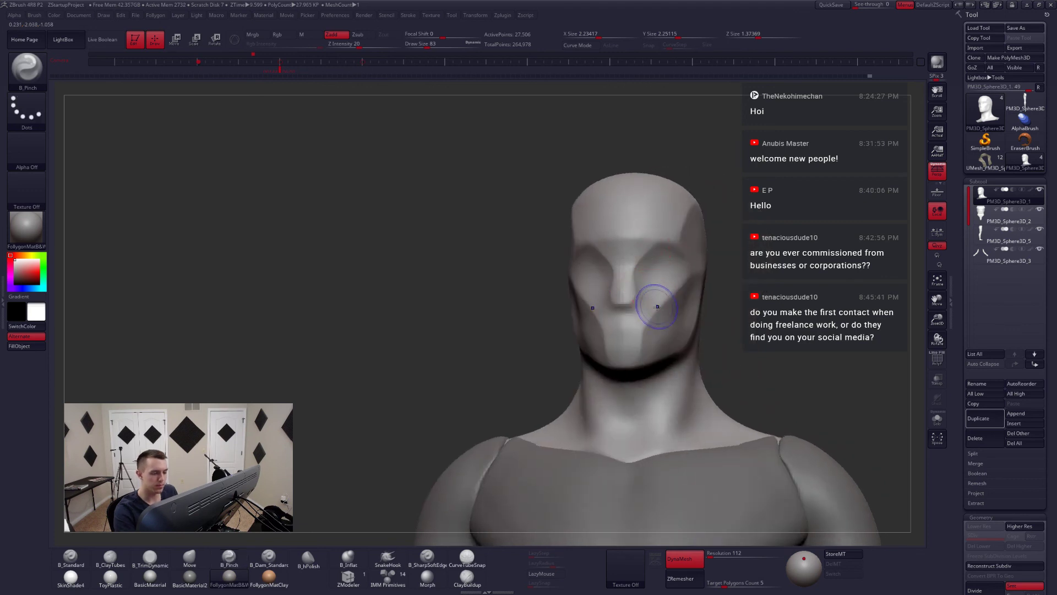
- Subdivide the head to level 2 and pull the nose forward in profile with the Move brush at draw size 128
shift+right_drag(658, 308, 658, 259)
key(ctrl+d)
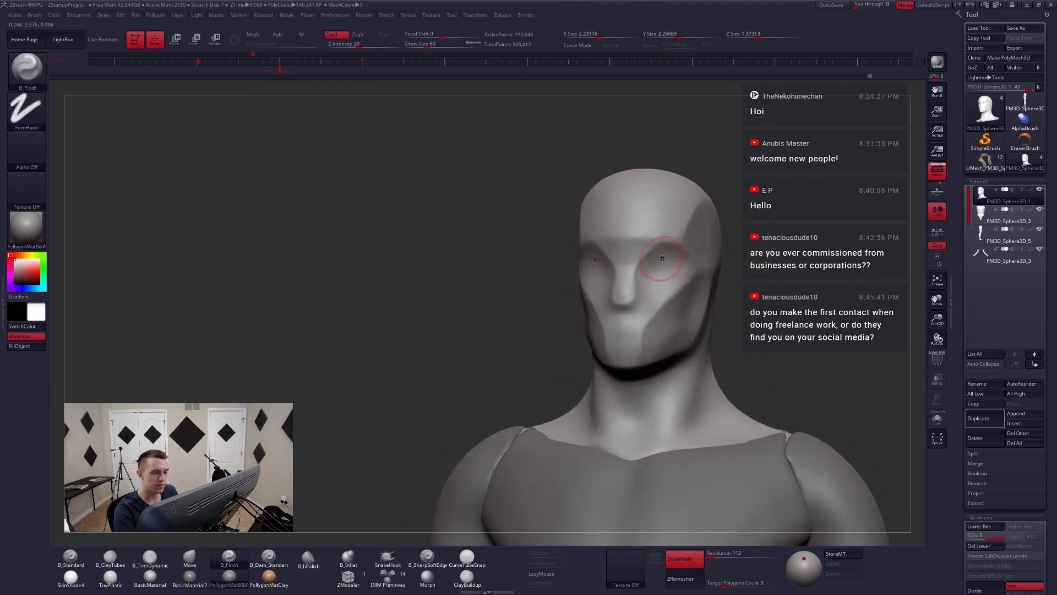
mouse_move(634, 302)
right_down()
mouse_move(660, 305)
mouse_move(632, 292)
mouse_move(637, 270)
right_up()
key(4)
key(shift)
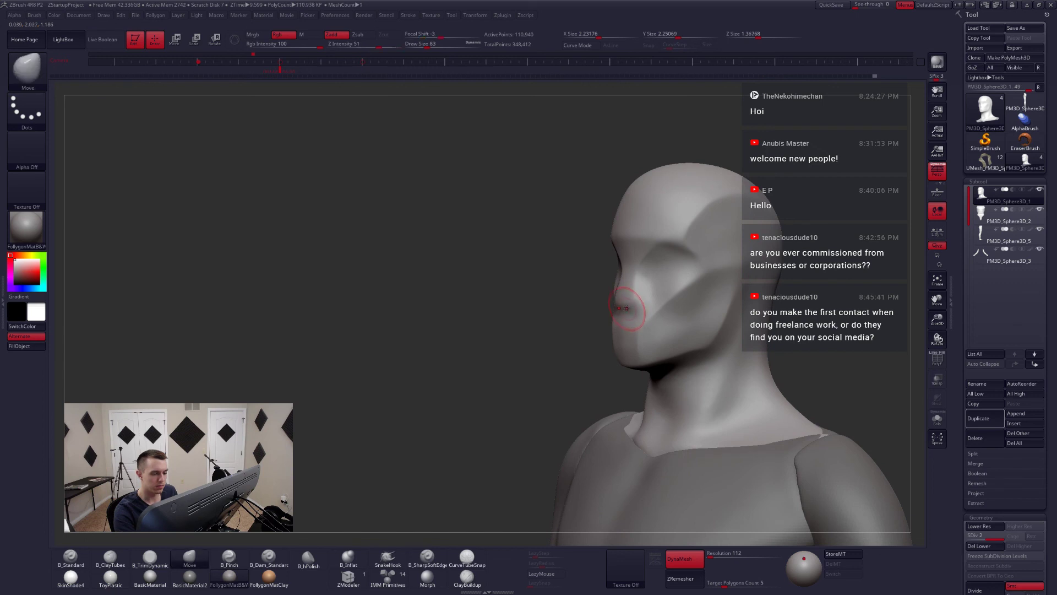
right_drag(623, 313, 631, 303)
key(s)
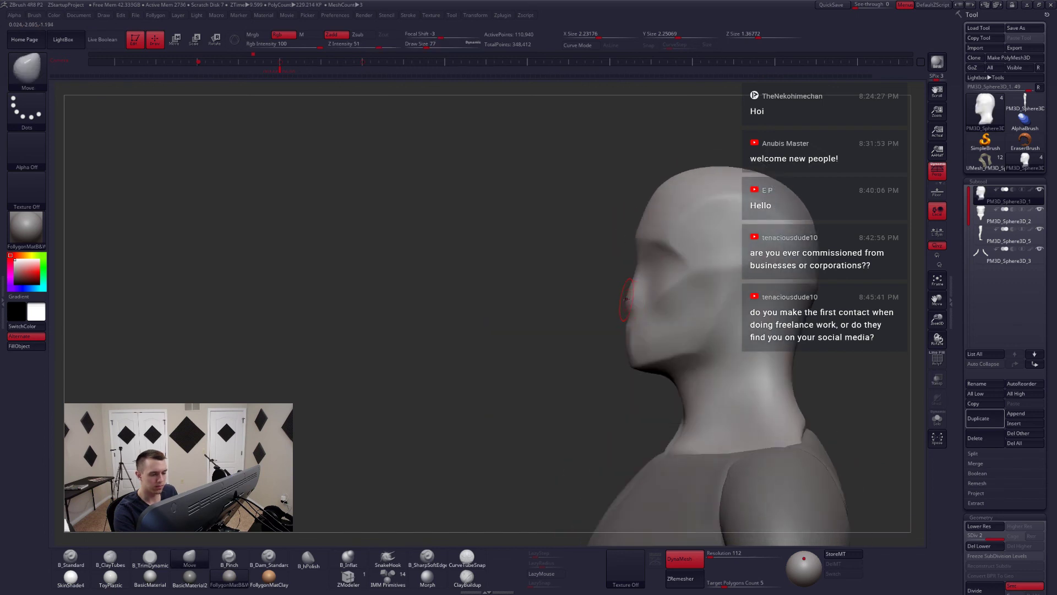
key(s)
drag(627, 298, 631, 298)
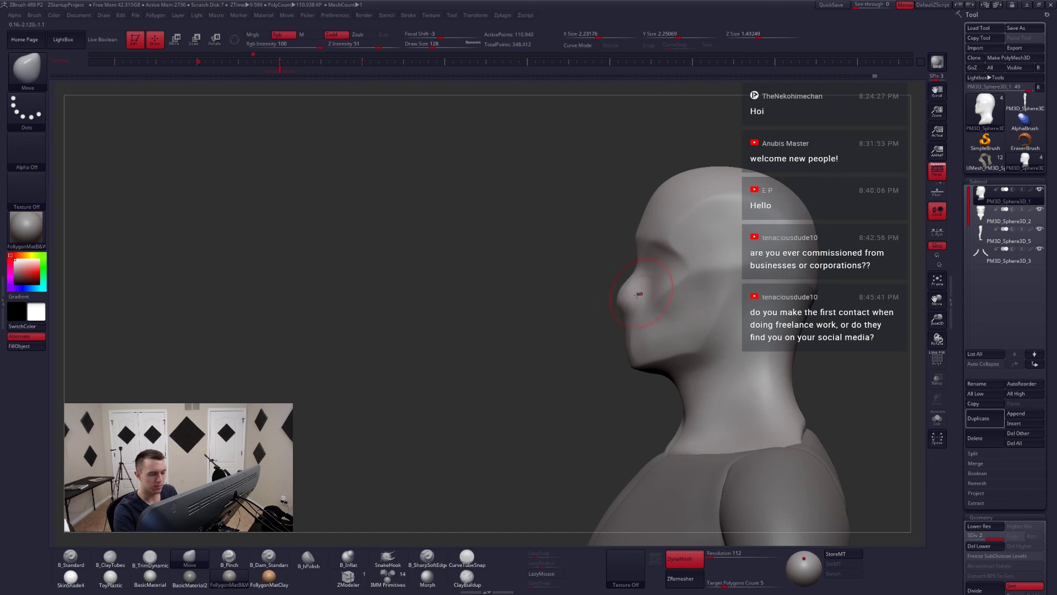
- Reshape the sides of the nose from the front with the Move brush at draw size 83
right_drag(638, 294, 678, 298)
key(space)
drag(639, 304, 628, 294)
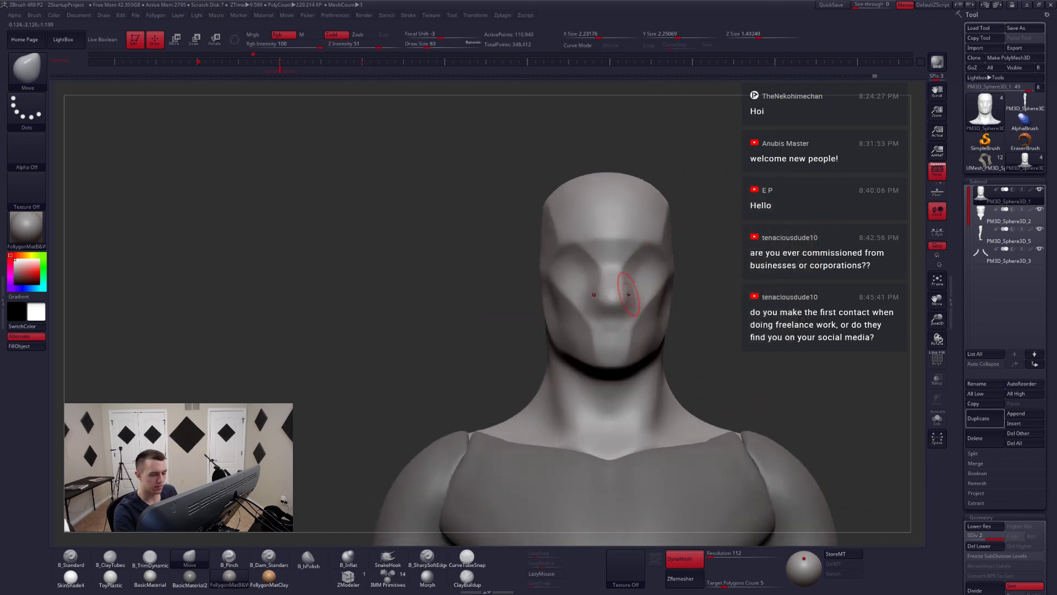
right_drag(627, 256, 605, 275)
mouse_move(692, 301)
right_down()
mouse_move(631, 314)
mouse_move(632, 340)
right_up()
key(space)
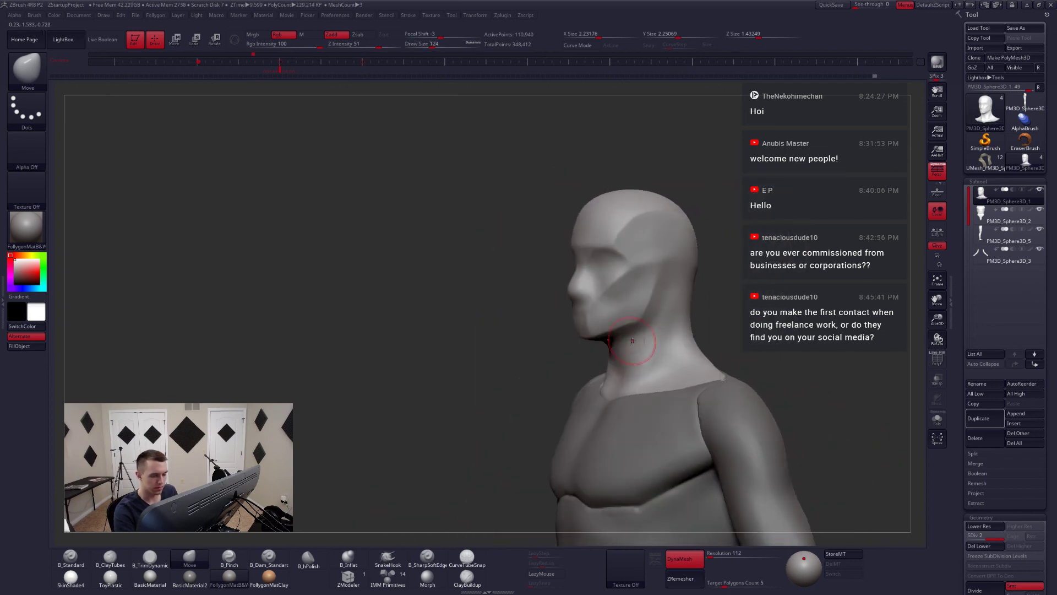
- Isolate the head and neck subtool, sculpt the base of the throat with B_ClayTubes at draw size 108, and smooth the strokes
key(5)
mouse_move(629, 383)
right_down()
mouse_move(670, 358)
mouse_move(638, 358)
right_up()
alt+right_drag(616, 394, 608, 343)
key(2)
key(alt+s)
key(space)
drag(606, 339, 603, 338)
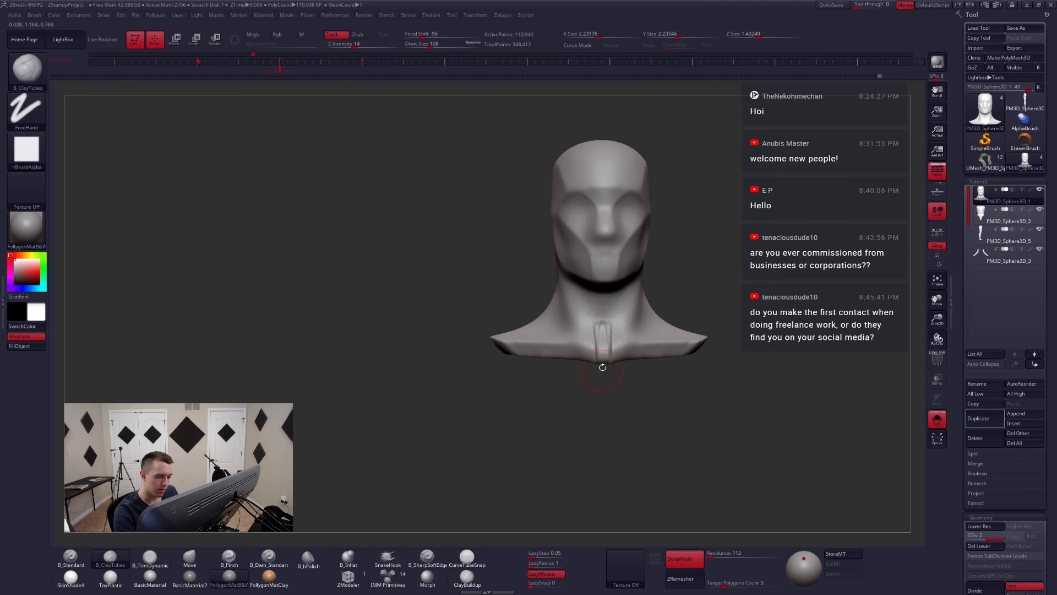
mouse_move(602, 367)
right_down()
mouse_move(650, 352)
mouse_move(602, 332)
mouse_move(642, 354)
mouse_move(605, 365)
mouse_move(614, 320)
right_up()
key(shift)
key(alt+s)
key(alt+s)
key(shift)
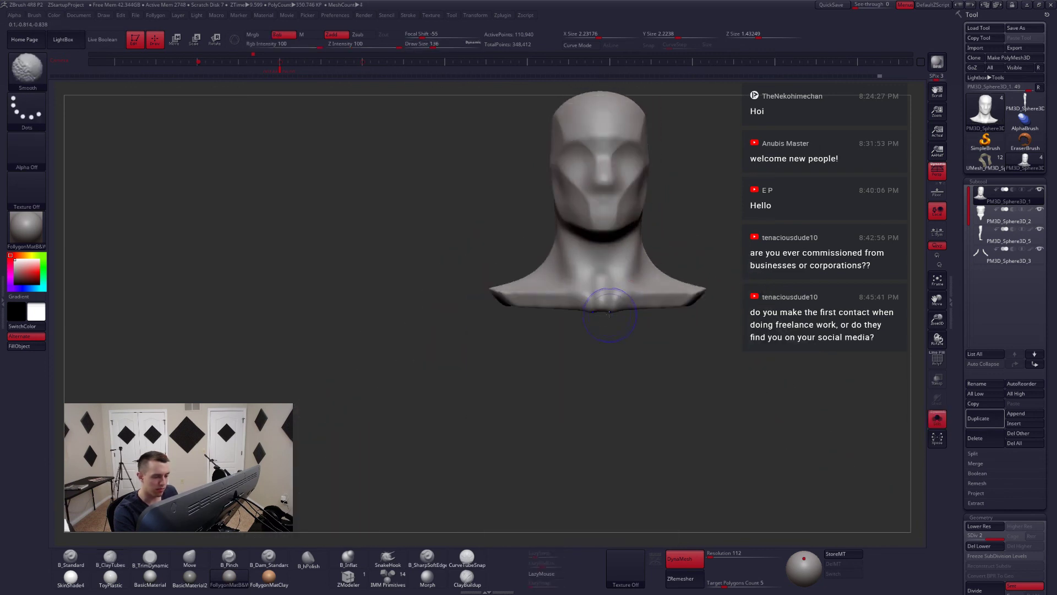
- Crease the muscle edges at the base of the throat with B_Dam_Standard at draw size 136 and soften them
key(5)
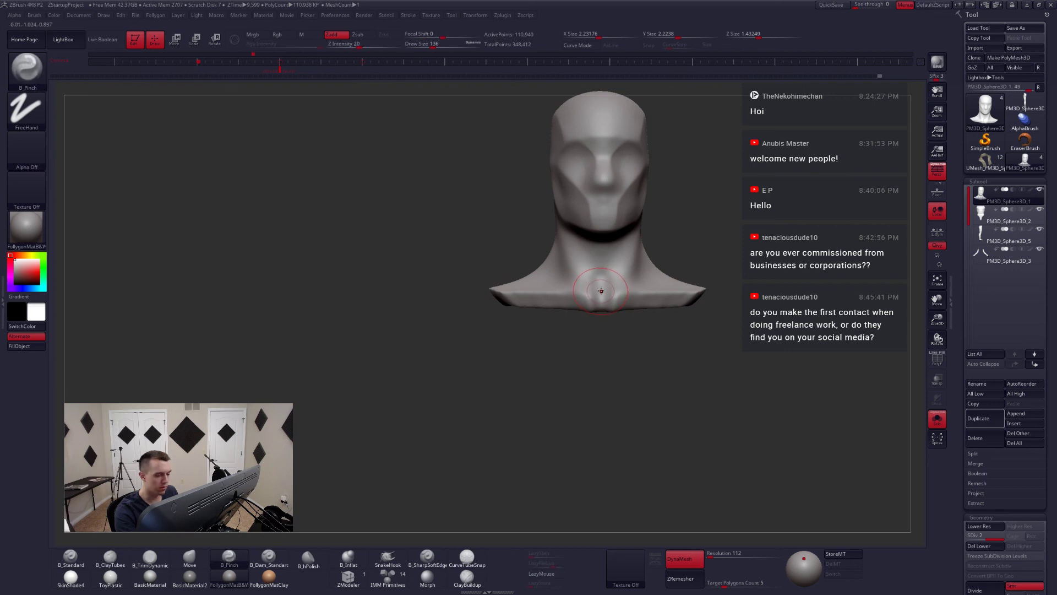
key(b)
key(d)
key(s)
right_drag(600, 312, 612, 249)
key(shift)
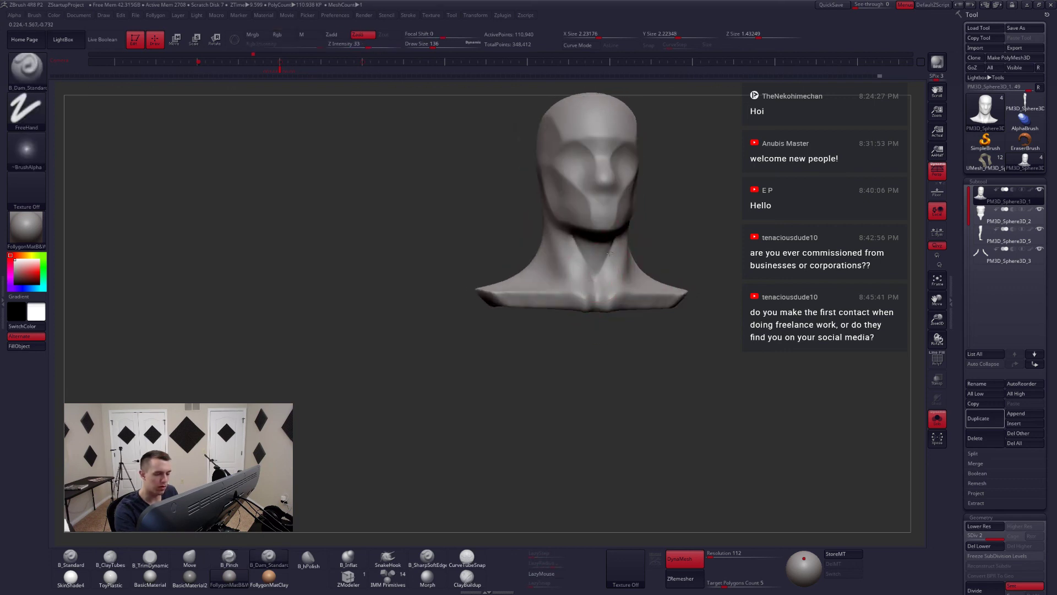
key(shift)
right_drag(597, 352, 597, 319)
mouse_move(598, 320)
ctrl+right_down()
mouse_move(597, 386)
mouse_move(609, 347)
ctrl+right_up()
- Pull the lower ends of the front neck muscles downward with the Move brush at draw size 136
key(5)
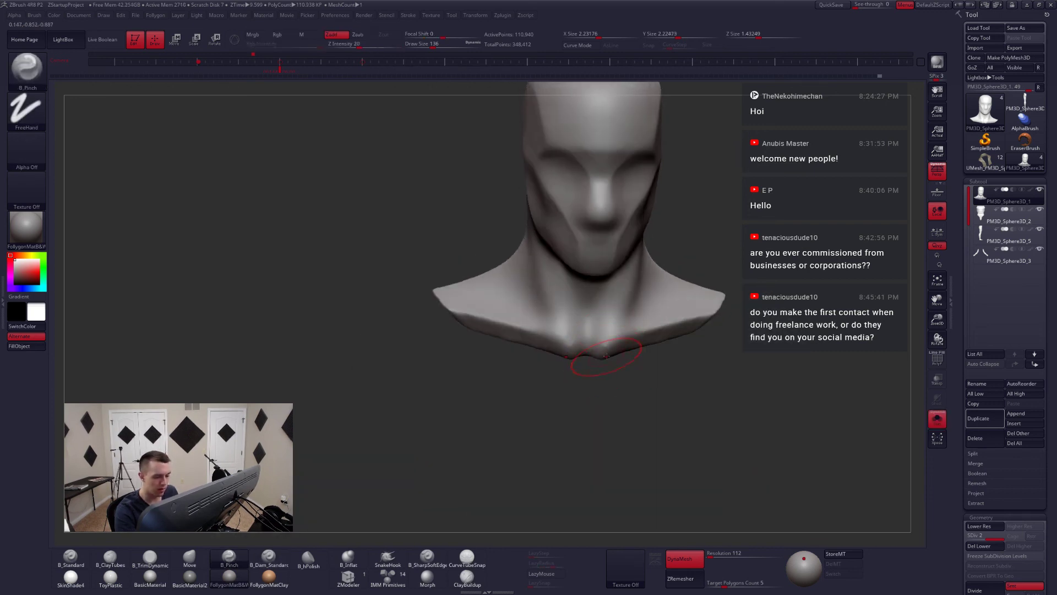
key(b)
key(m)
key(v)
drag(605, 355, 606, 366)
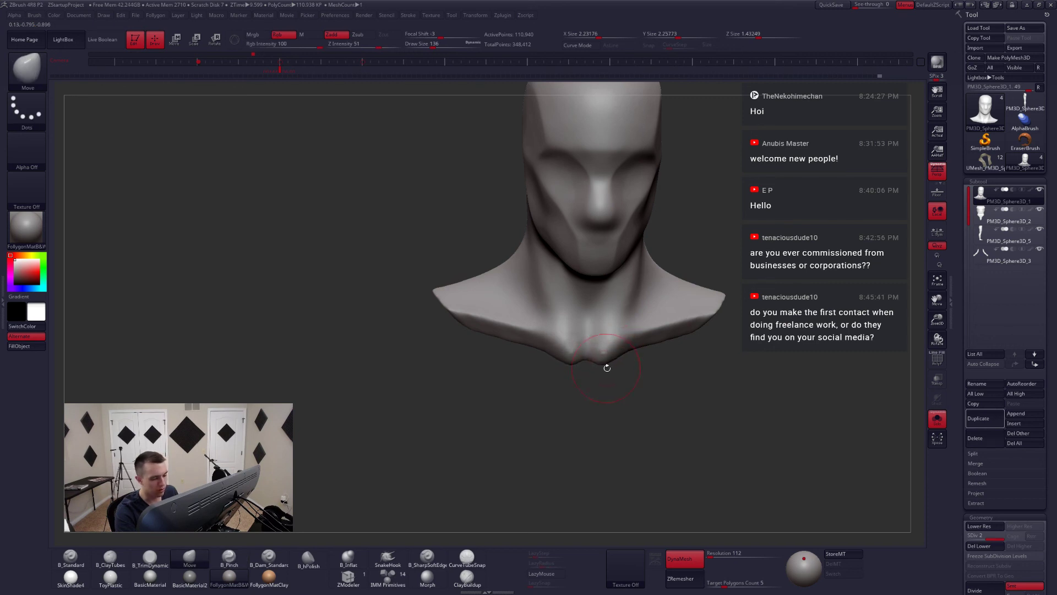
right_drag(606, 367, 628, 330)
- Carve a groove along the outer side of each front neck muscle with B_Dam_Standard at draw size 136
key(b)
key(p)
key(i)
key(b)
key(d)
key(s)
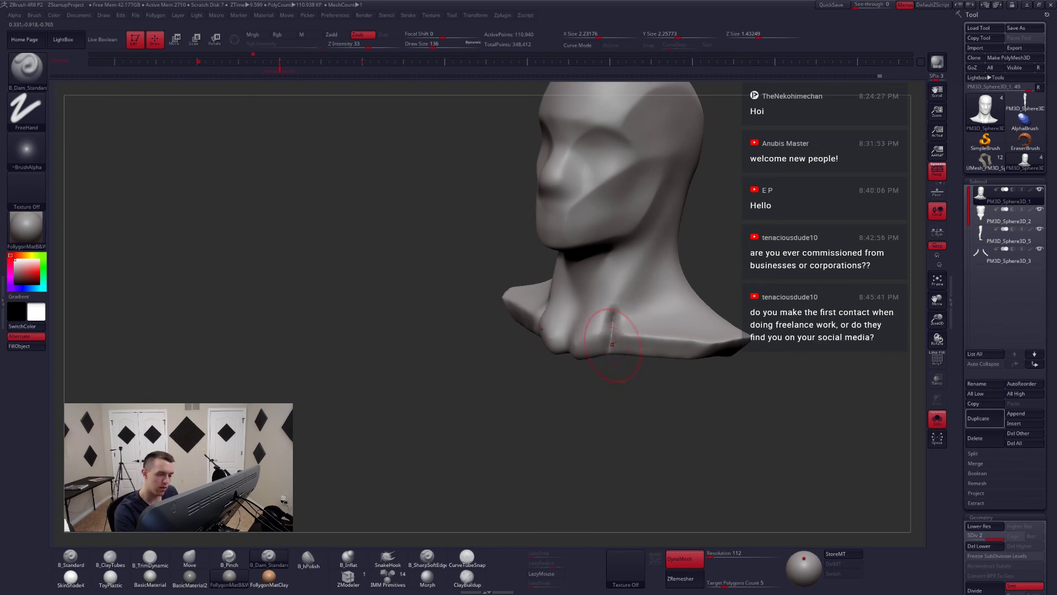
- Build up the area beside the neck muscles with B_ClayTubes at draw size 136 and smooth it
key(b)
key(c)
key(t)
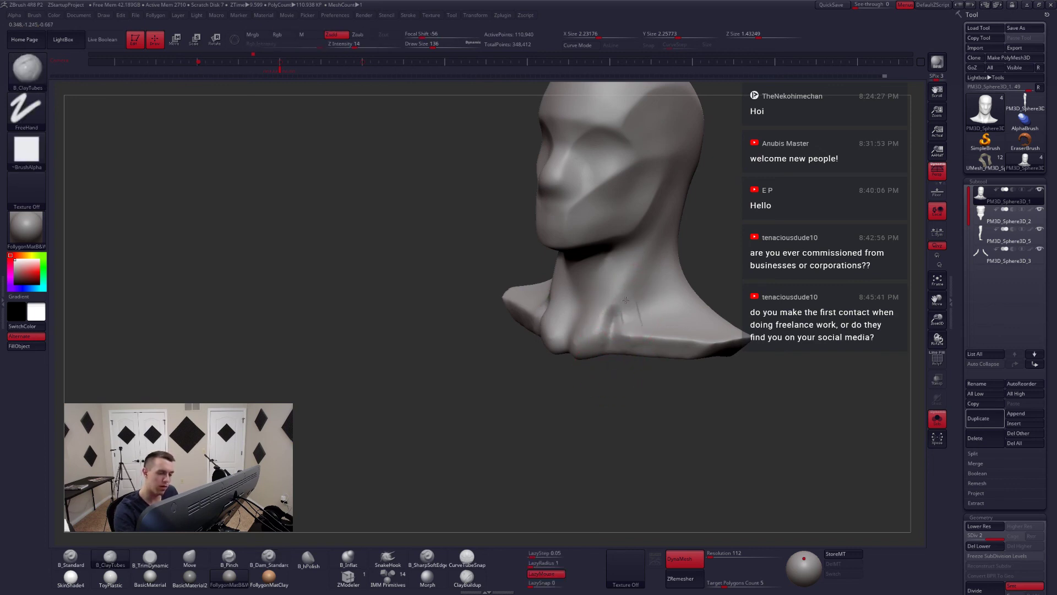
shift+drag(635, 348, 636, 330)
shift+right_drag(636, 330, 650, 296)
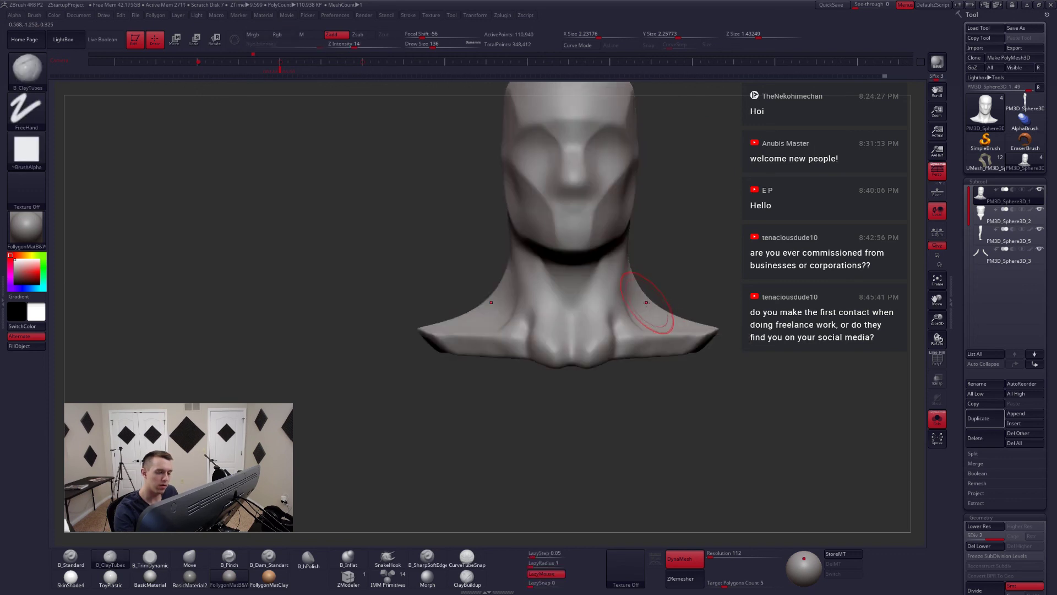
key(alt+s)
mouse_move(658, 355)
alt+right_down()
mouse_move(632, 314)
mouse_move(665, 354)
alt+right_up()
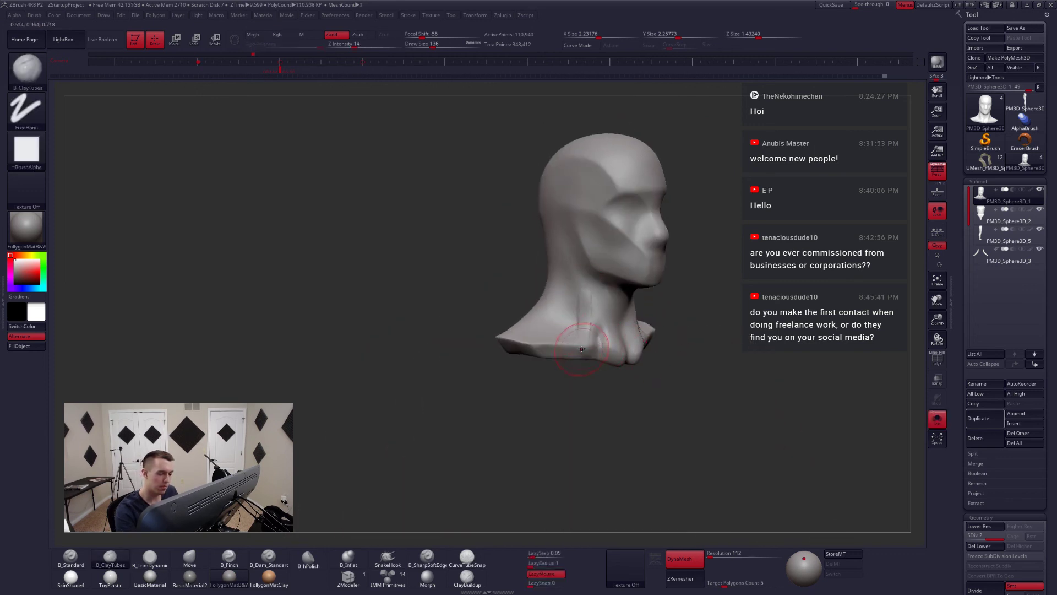
- Refine the hollows beside the neck muscles with a smaller B_ClayTubes brush and smooth the transitions
mouse_move(581, 290)
right_down()
mouse_move(620, 365)
mouse_move(597, 364)
right_up()
key(space)
drag(625, 361, 620, 361)
ctrl+right_drag(620, 352, 597, 390)
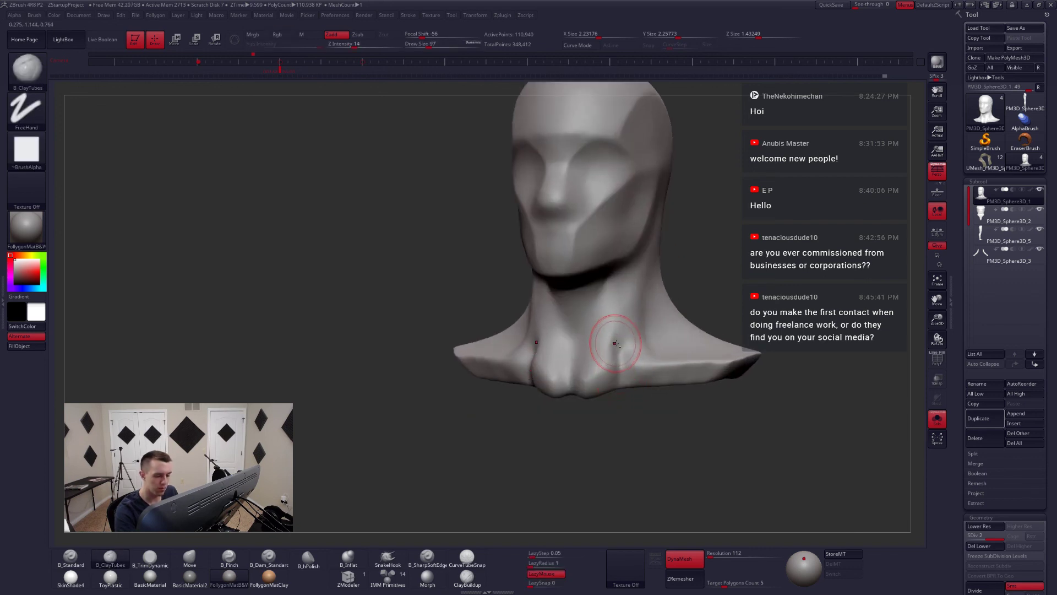
key(shift)
shift+drag(617, 376, 605, 365)
mouse_move(583, 370)
right_down()
mouse_move(617, 368)
mouse_move(593, 372)
right_up()
right_drag(623, 297, 601, 303)
shift+drag(606, 313, 603, 355)
mouse_move(633, 366)
right_down()
mouse_move(610, 369)
mouse_move(625, 371)
mouse_move(595, 354)
mouse_move(592, 365)
right_up()
- Sharpen the ridges of the neck muscles with B_Pinch at draw size 87
key(shift+s)
key(5)
key(space)
mouse_move(594, 361)
mouse_down()
mouse_move(598, 344)
mouse_move(594, 373)
mouse_up()
key(ctrl+z)
key(space)
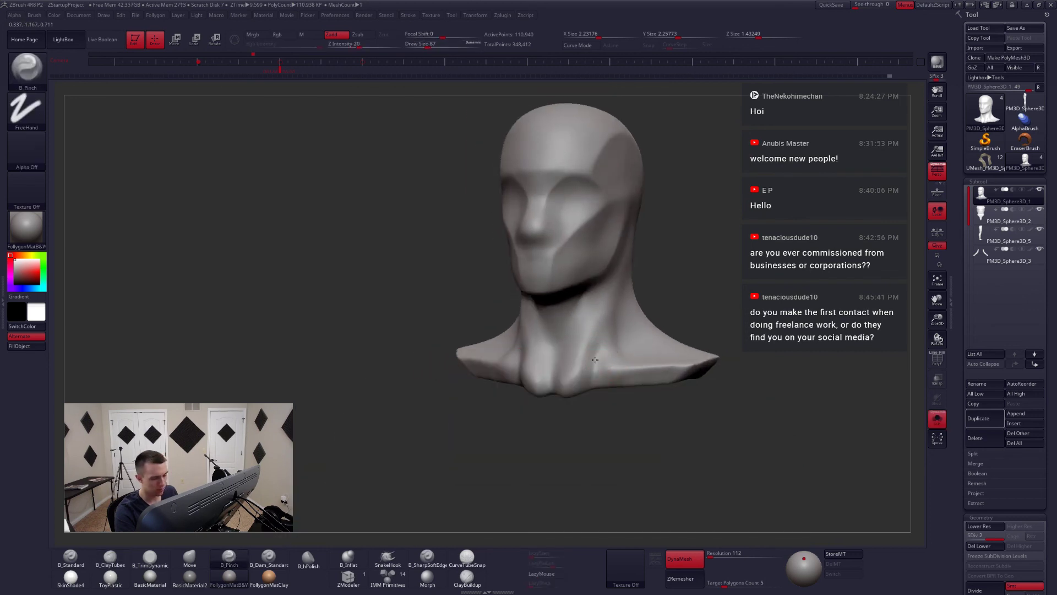
right_drag(605, 330, 567, 358)
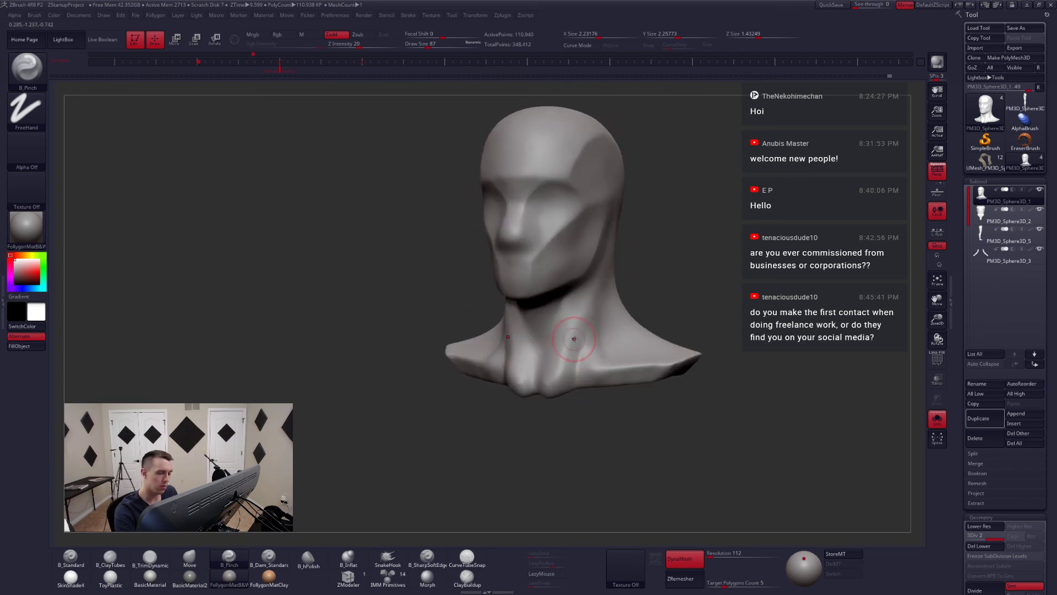
drag(574, 338, 572, 314)
shift+right_drag(588, 325, 599, 329)
- Reshape the neck muscles with the Move brush at draw size 145 and show all subtools again
key(b)
key(m)
key(v)
key(space)
drag(585, 358, 591, 358)
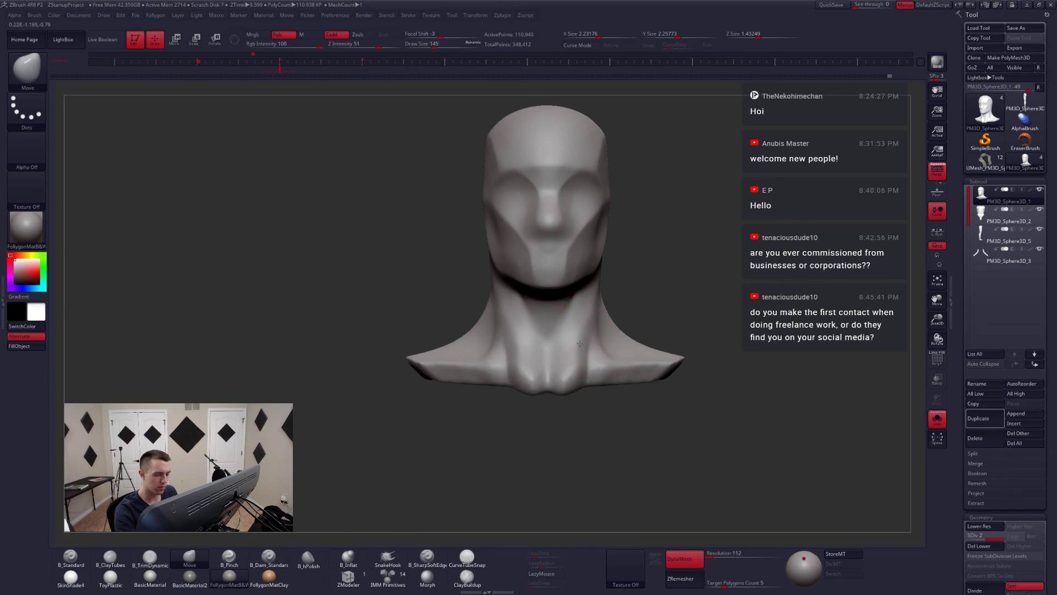
key(alt+s)
- Adjust the jaw and neck contour in profile with a smaller Move brush
mouse_move(594, 350)
right_down()
mouse_move(495, 347)
mouse_move(605, 327)
mouse_move(595, 319)
mouse_move(590, 337)
mouse_move(614, 345)
mouse_move(612, 355)
right_up()
key(space)
drag(612, 354, 609, 354)
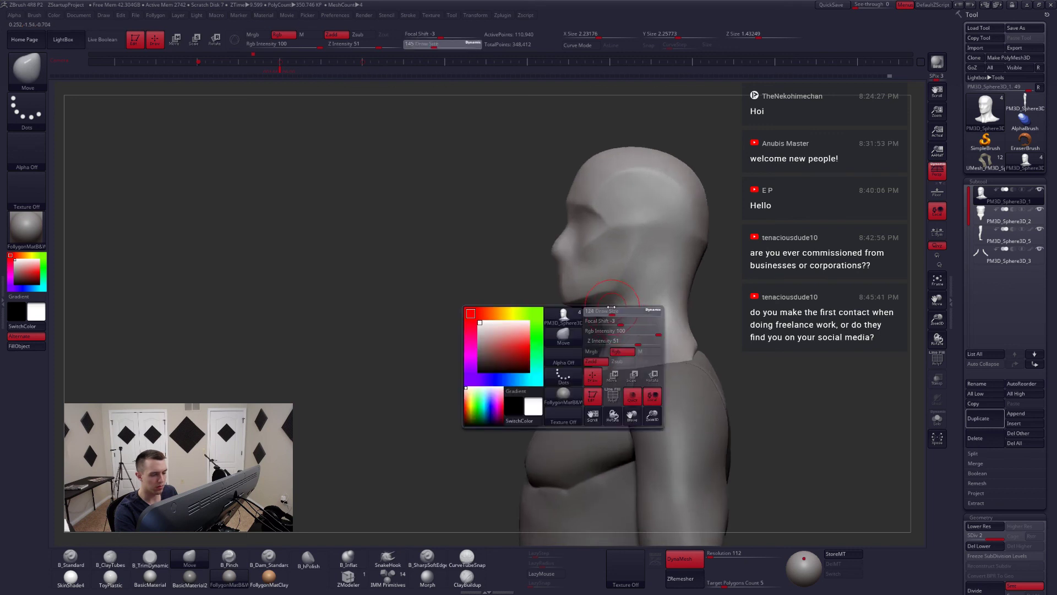
mouse_move(602, 307)
right_down()
mouse_move(632, 329)
mouse_move(615, 305)
right_up()
- Build up the cheek with diagonal B_ClayTubes strokes from the cheekbone to the jaw at draw size 116
key(b)
key(t)
key(d)
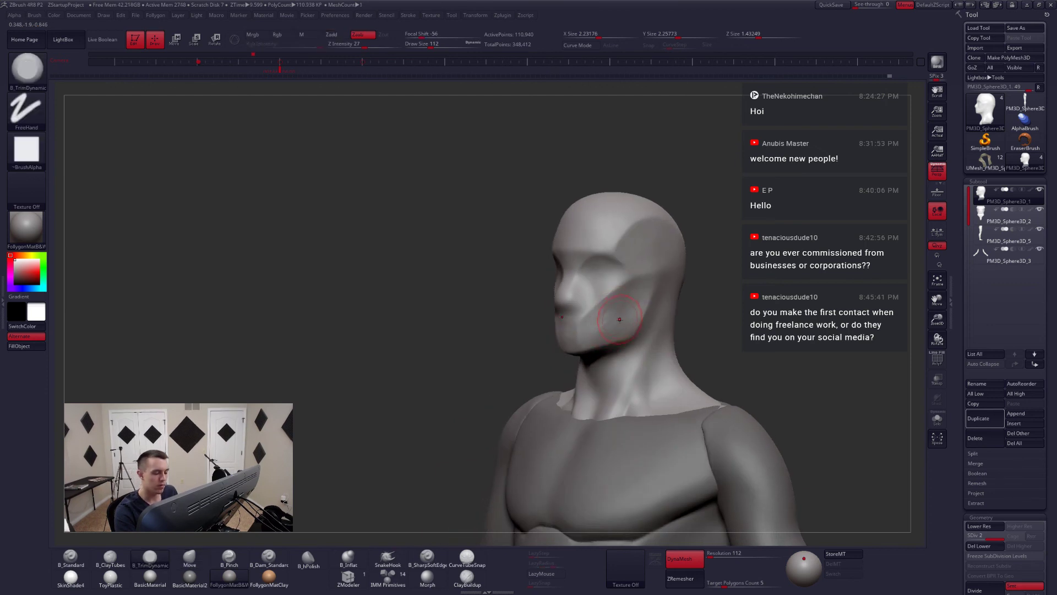
right_drag(619, 319, 626, 329)
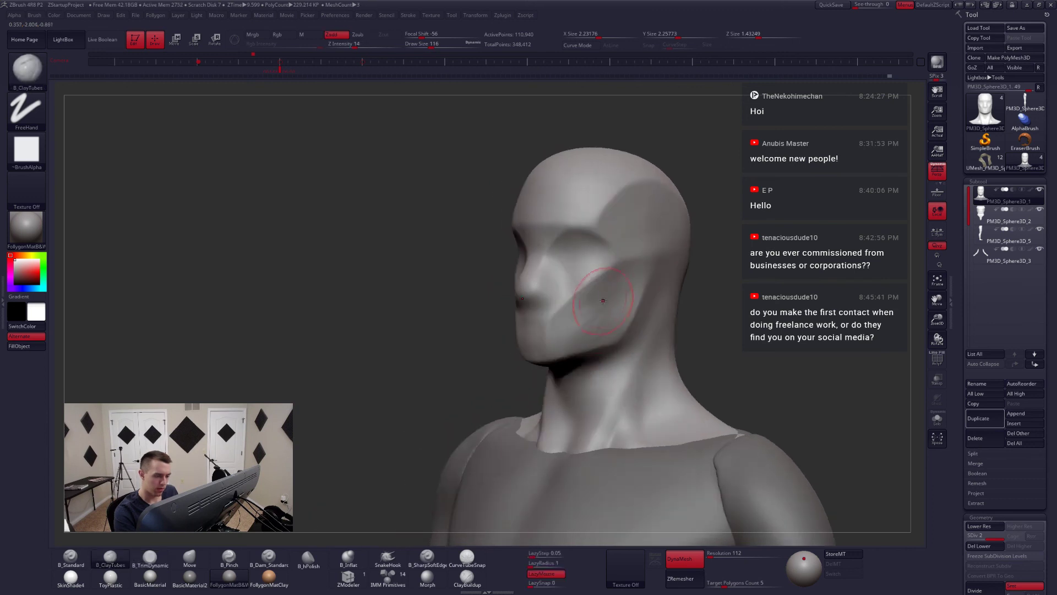
mouse_move(621, 284)
mouse_down()
mouse_move(604, 312)
mouse_move(623, 328)
mouse_move(568, 315)
mouse_up()
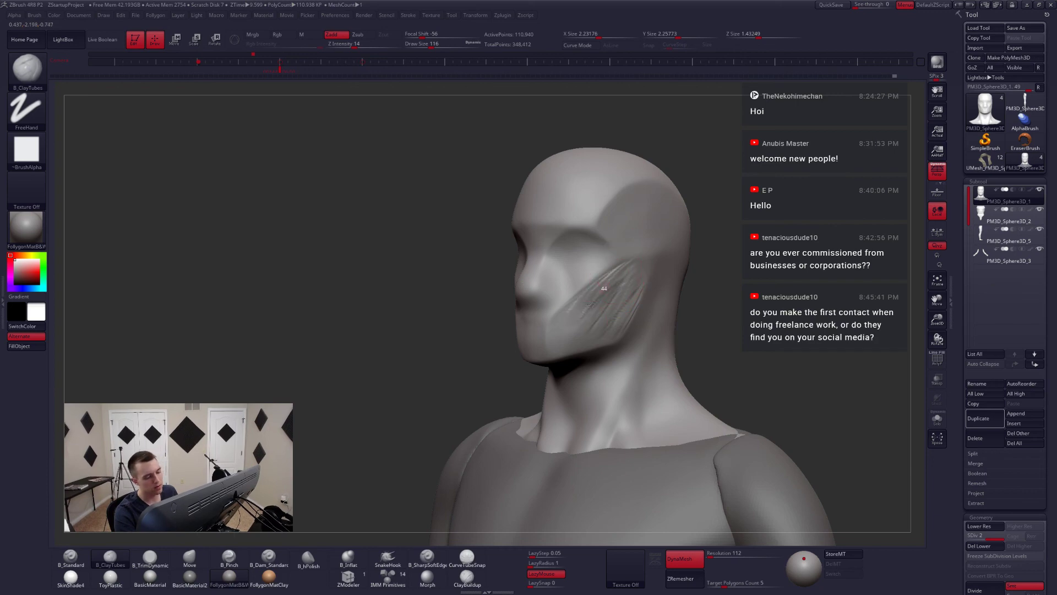
- Flatten the clay strokes on the cheek with the Planar brush at draw size 116
key(3)
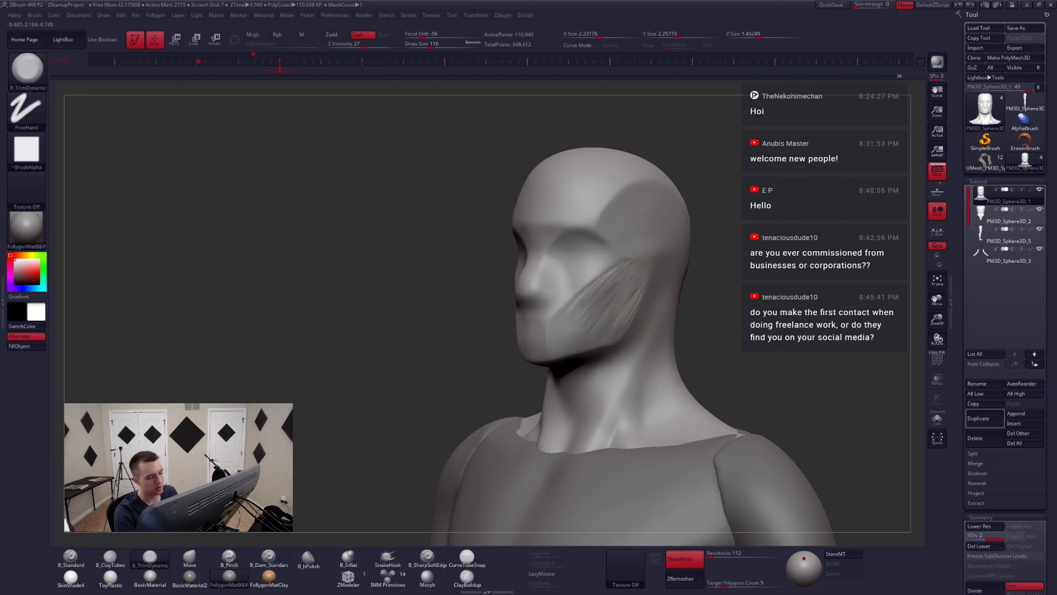
key(b)
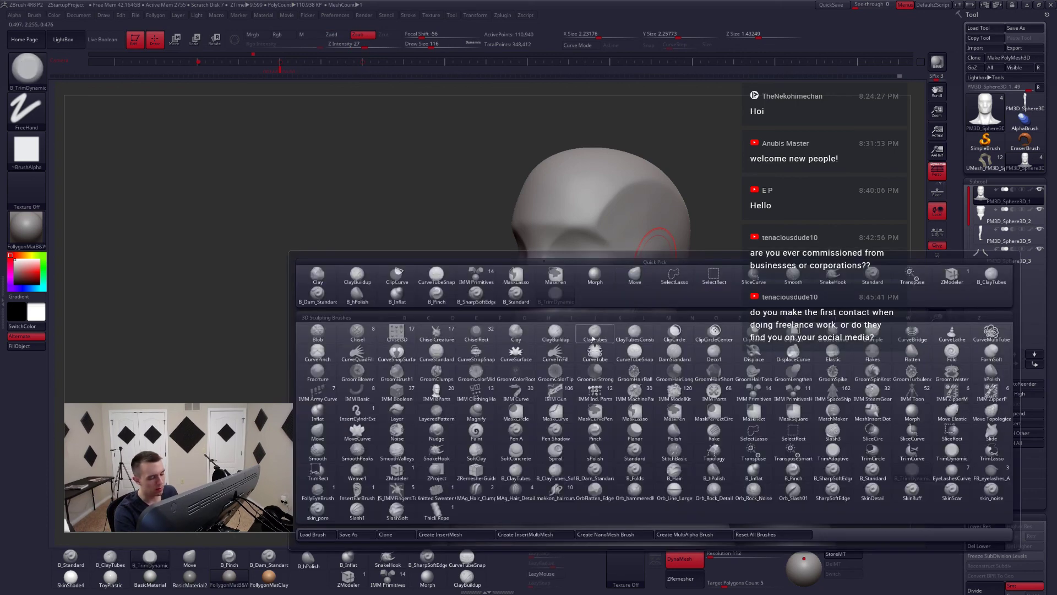
key(p)
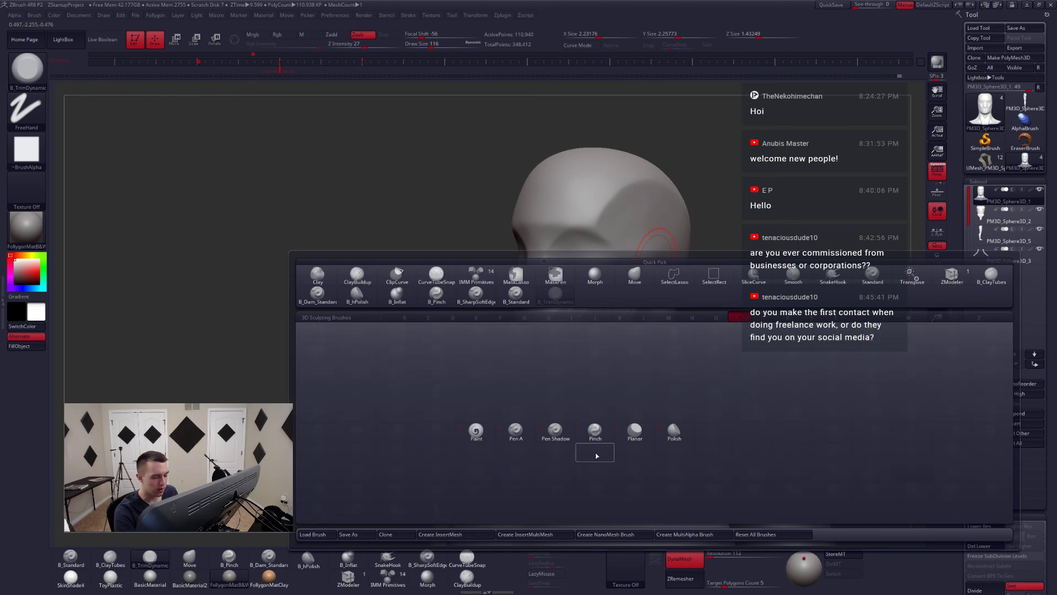
key(l)
mouse_move(615, 296)
mouse_down()
mouse_move(624, 276)
mouse_move(633, 289)
mouse_up()
mouse_move(732, 330)
mouse_down()
mouse_move(688, 325)
mouse_move(726, 374)
mouse_up()
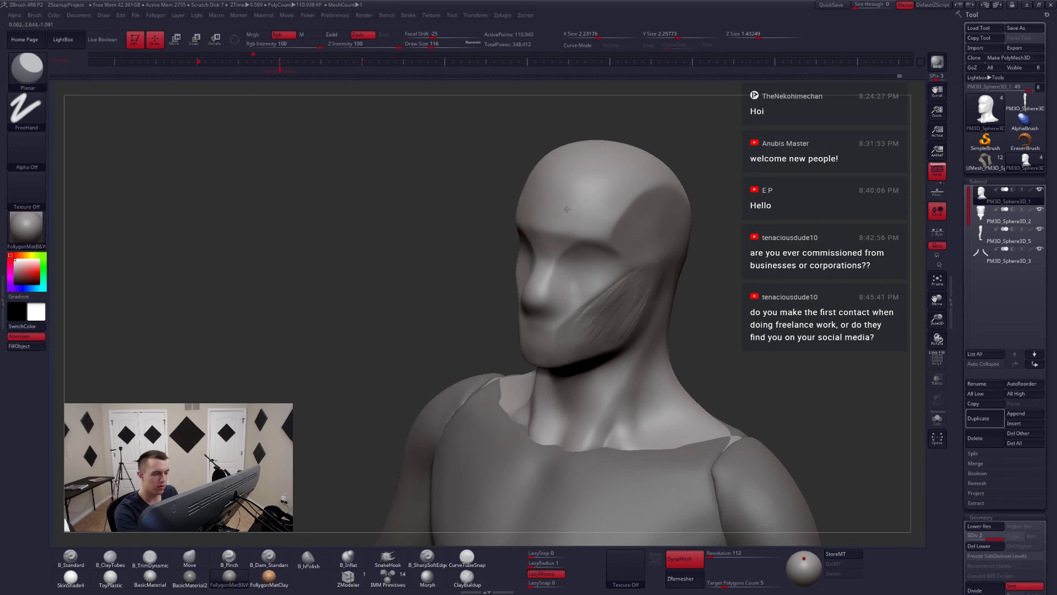
- Flatten the front planes of the forehead and face with the Planar brush at draw size 145
key(space)
drag(628, 239, 640, 239)
mouse_move(721, 245)
mouse_down()
mouse_move(658, 225)
mouse_move(630, 254)
mouse_up()
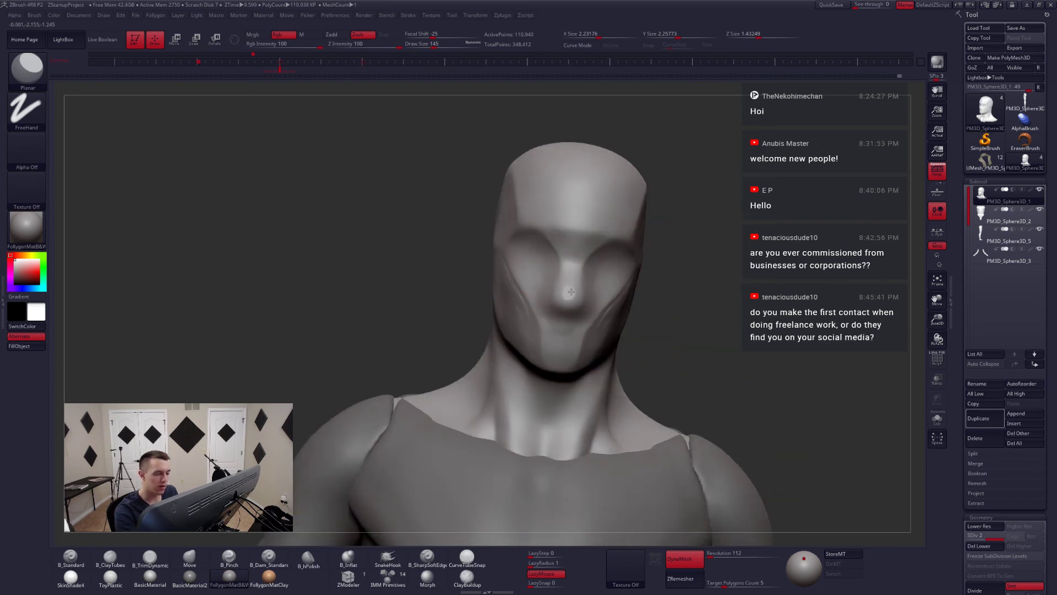
mouse_move(571, 270)
right_down()
mouse_move(641, 270)
mouse_move(575, 286)
mouse_move(587, 337)
mouse_move(619, 317)
right_up()
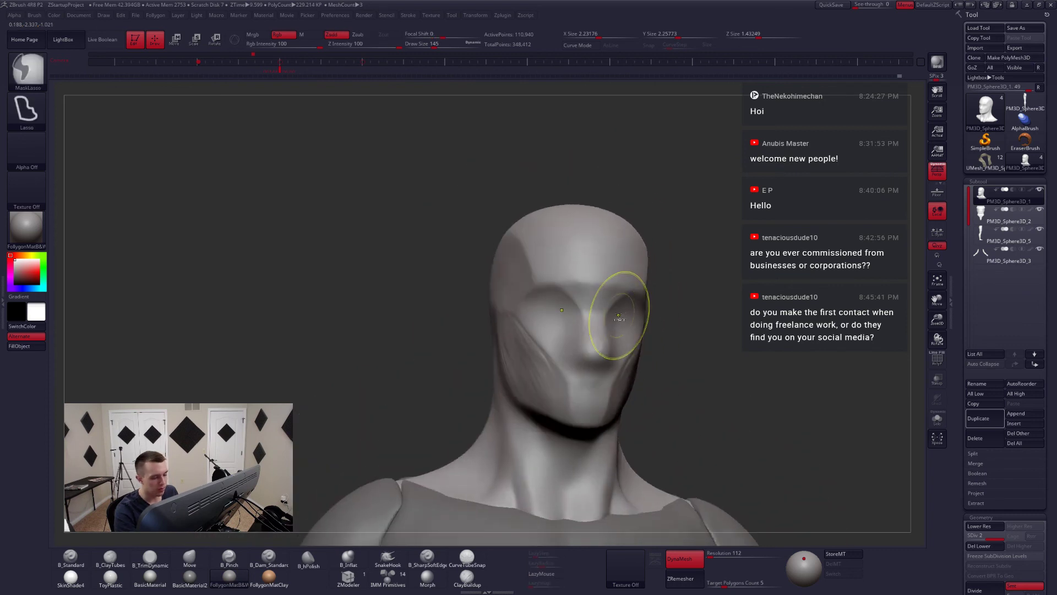
key(space)
drag(644, 316, 630, 317)
mouse_move(658, 317)
right_down()
mouse_move(573, 308)
mouse_move(652, 332)
mouse_move(614, 327)
mouse_move(627, 309)
right_up()
- Flatten the side plane of the temple with the Planar brush at draw size 154
key(3)
key(space)
drag(627, 301, 632, 302)
mouse_move(631, 301)
right_down()
mouse_move(625, 313)
mouse_move(659, 300)
right_up()
key(b)
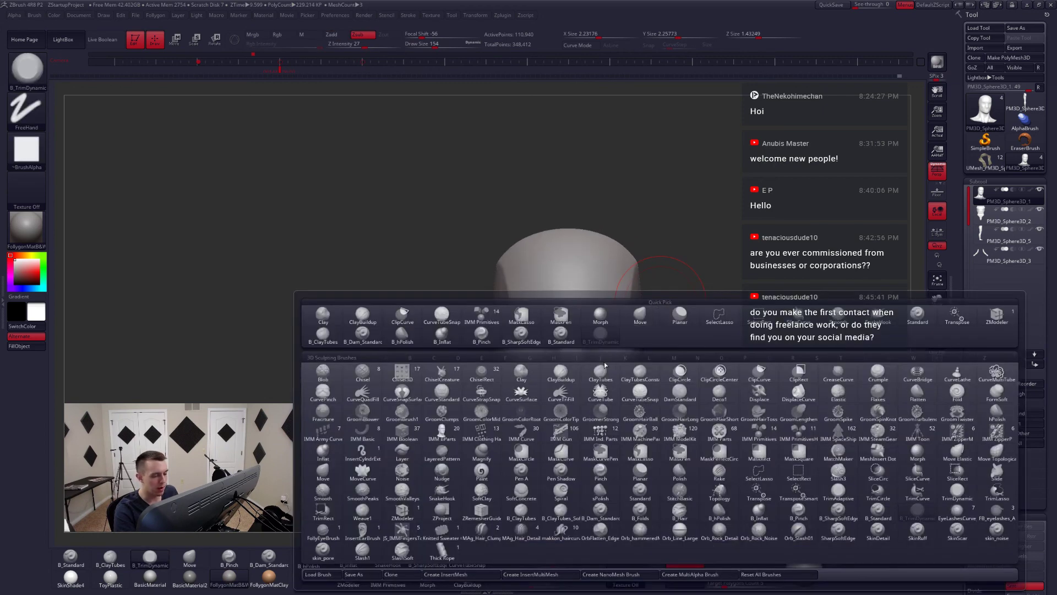
click(741, 358)
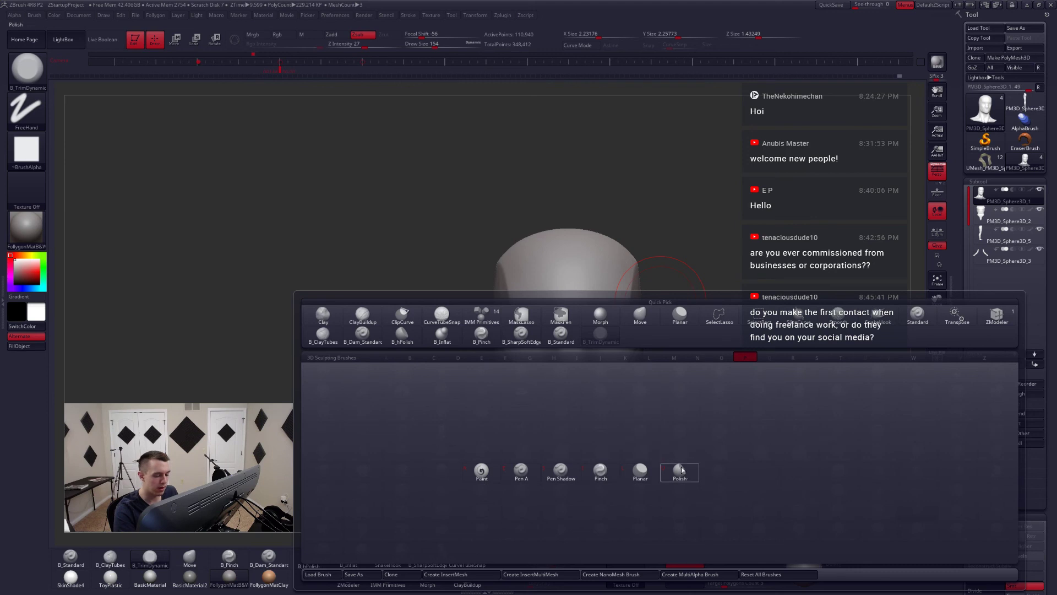
click(639, 472)
right_drag(653, 374, 608, 335)
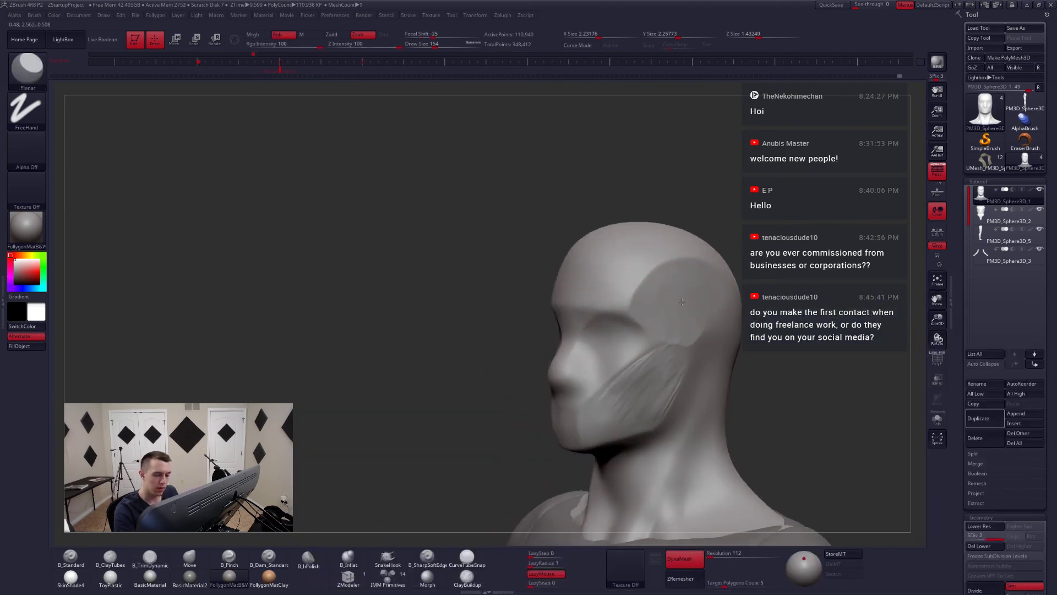
right_drag(680, 300, 678, 309)
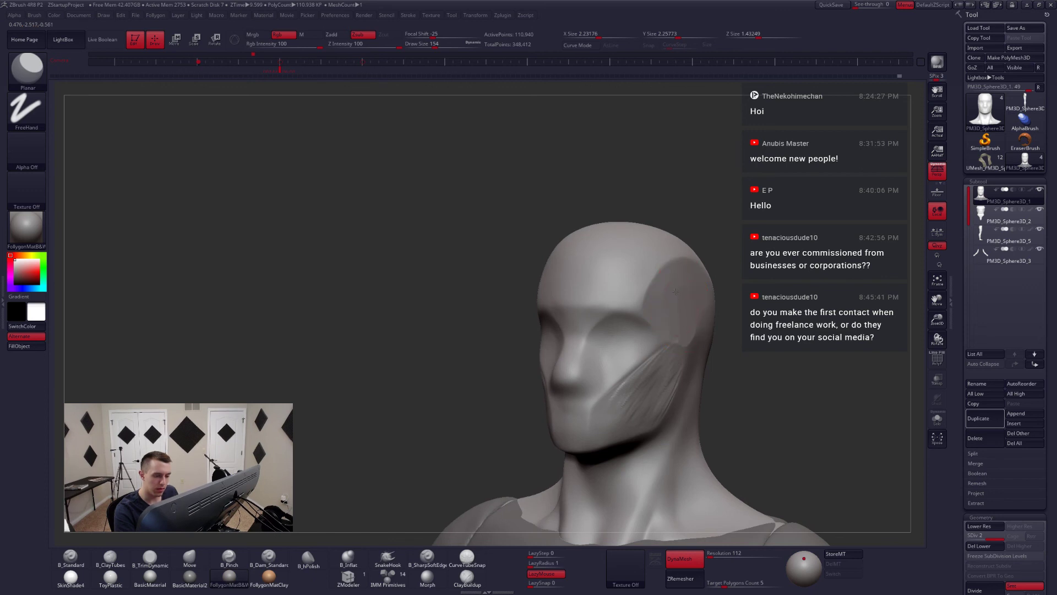
drag(667, 268, 644, 284)
right_drag(655, 281, 628, 275)
ctrl+right_drag(627, 275, 685, 283)
key(5)
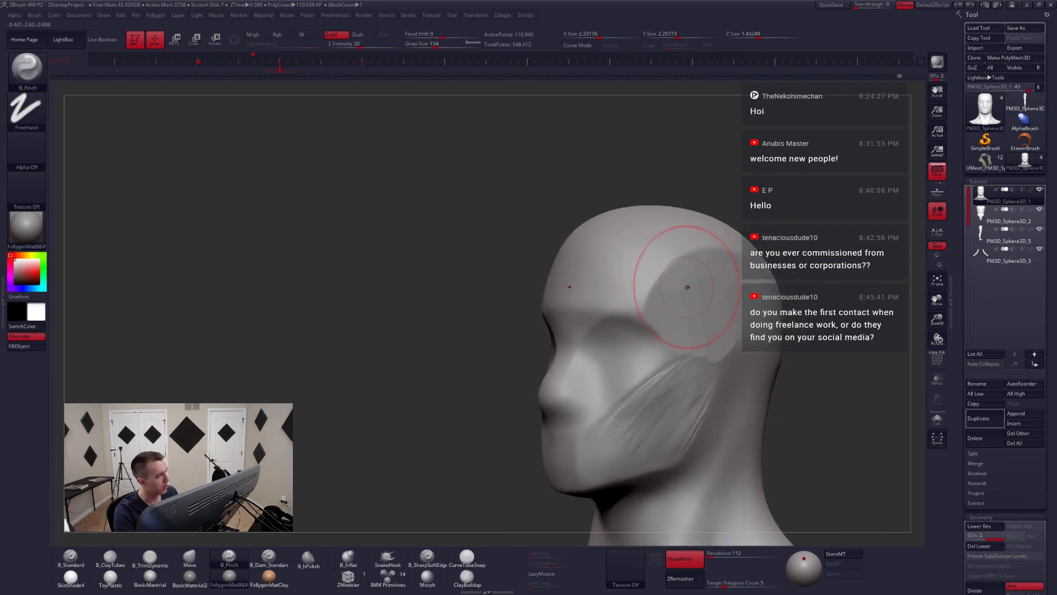
- Polish the side plane of the temple with the B_hPolish brush at draw size 132
key(6)
key(7)
mouse_move(682, 286)
mouse_down()
mouse_move(666, 303)
mouse_move(680, 287)
mouse_up()
key(ctrl+z)
key(space)
right_drag(681, 287, 655, 311)
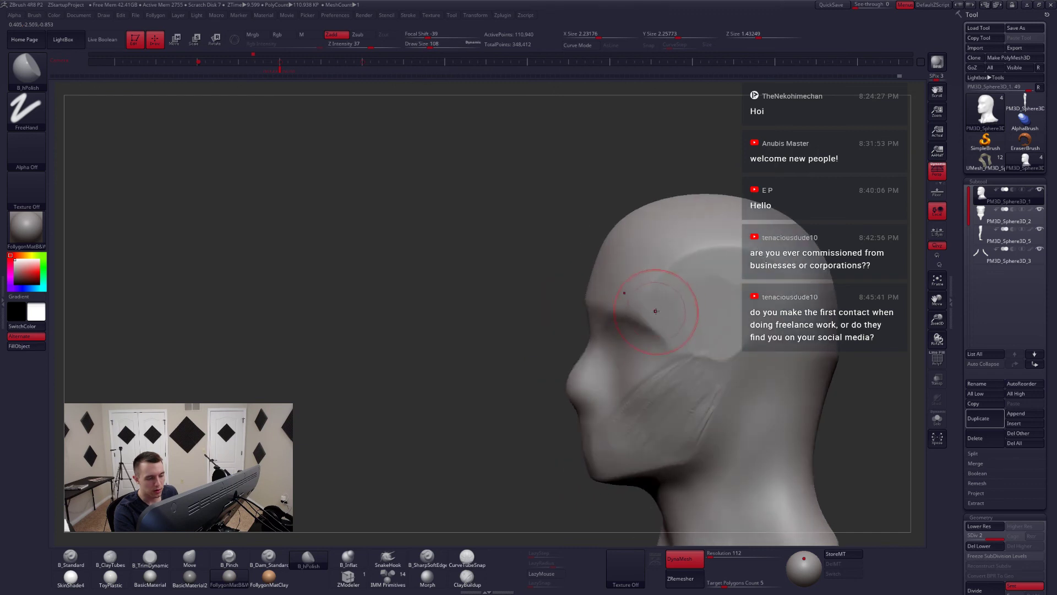
key(space)
drag(680, 286, 684, 286)
drag(684, 287, 681, 300)
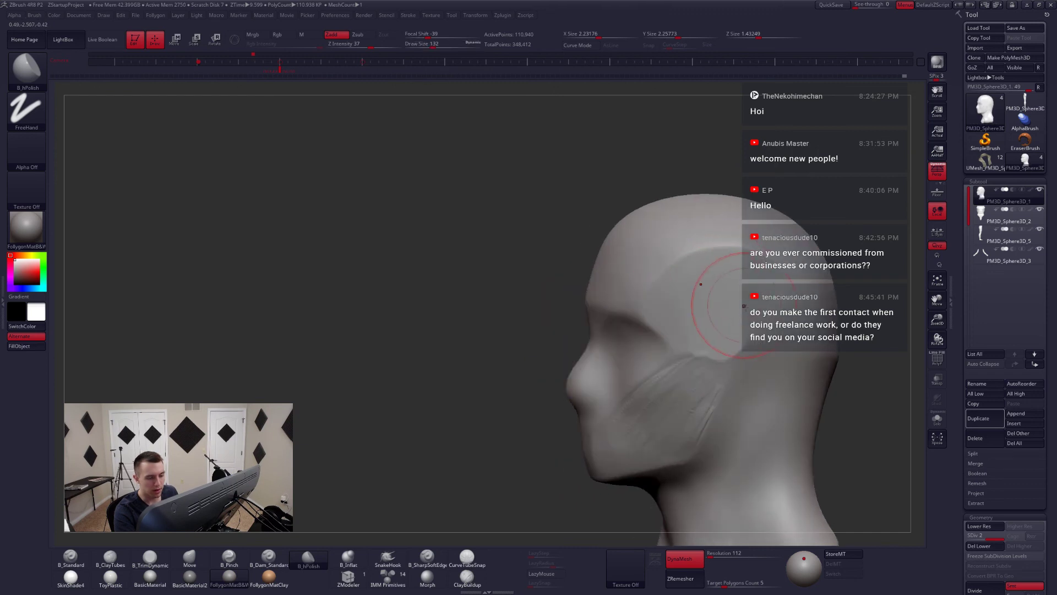
- Smooth the clay strokes on the cheek and jaw with the Smooth brush at draw size 104
right_drag(743, 305, 727, 311)
key(space)
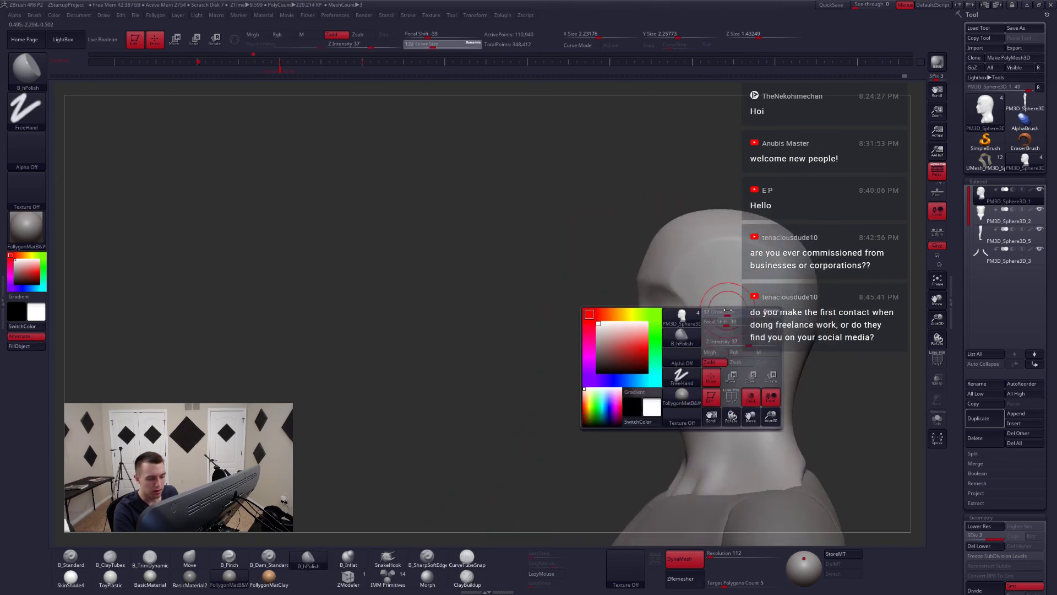
drag(727, 310, 729, 310)
right_drag(688, 317, 707, 320)
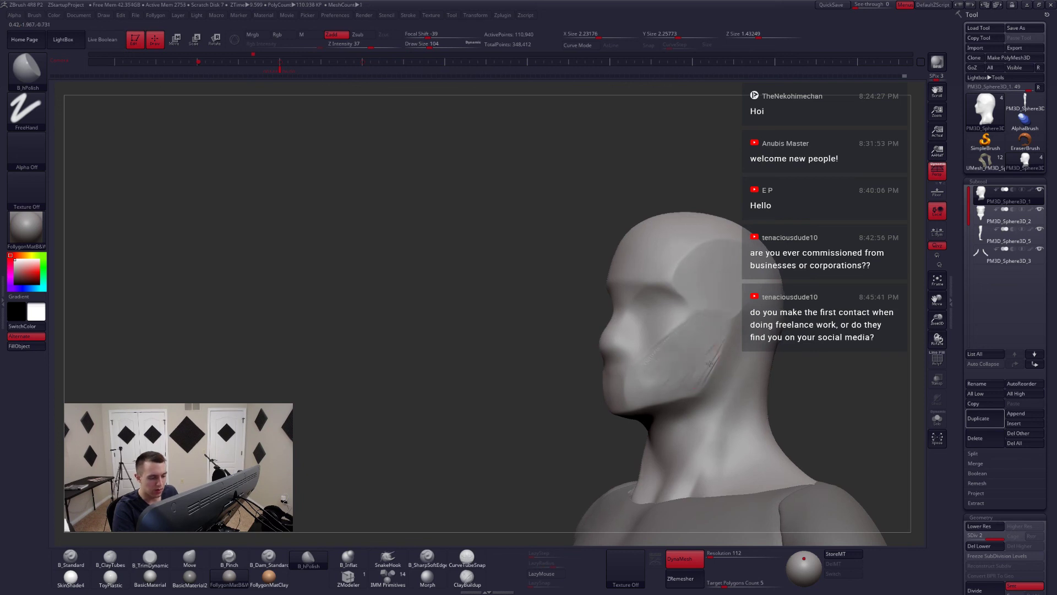
right_drag(684, 373, 652, 339)
key(shift)
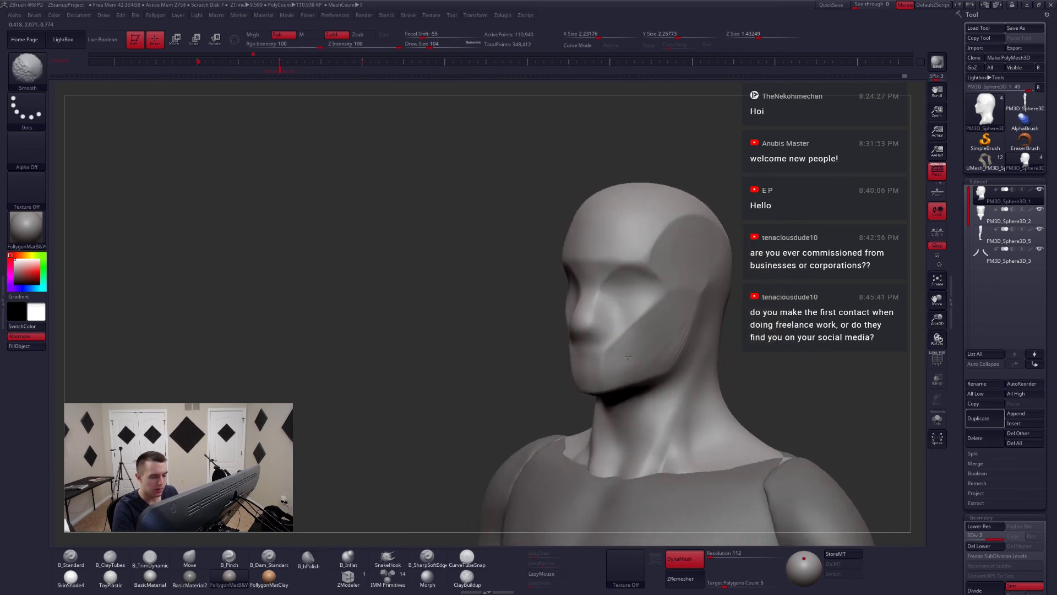
shift+drag(668, 349, 679, 329)
right_drag(681, 336, 639, 339)
shift+drag(673, 353, 680, 331)
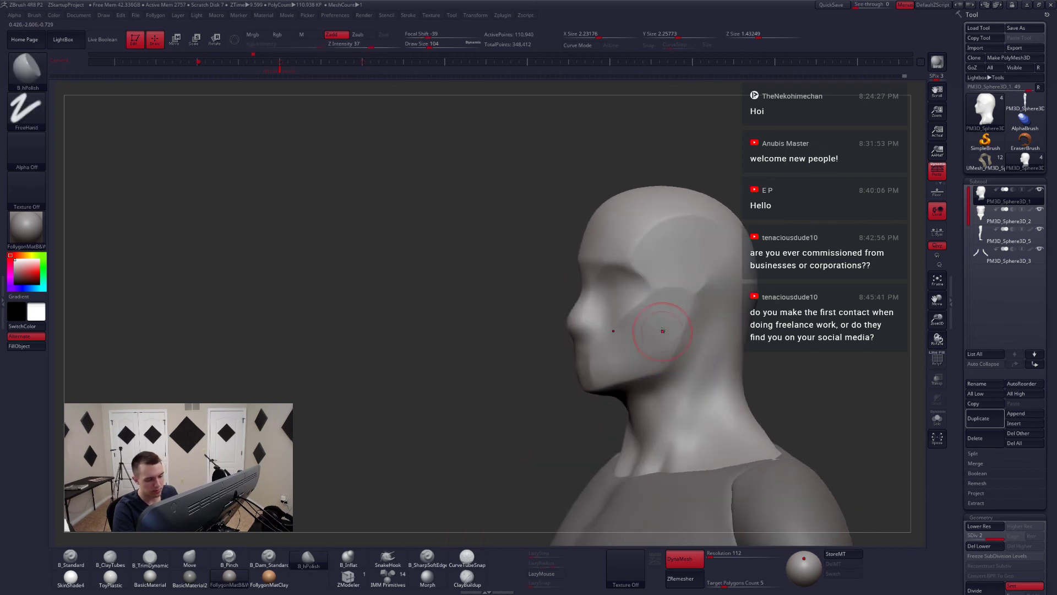
mouse_move(685, 276)
right_down()
mouse_move(721, 291)
mouse_move(675, 302)
mouse_move(692, 313)
mouse_move(670, 351)
mouse_move(722, 342)
mouse_move(711, 351)
mouse_move(741, 386)
mouse_move(732, 315)
mouse_move(709, 320)
mouse_move(742, 327)
mouse_move(660, 332)
mouse_move(602, 261)
mouse_move(639, 305)
mouse_move(736, 286)
right_up()
key(b)
key(p)
key(i)
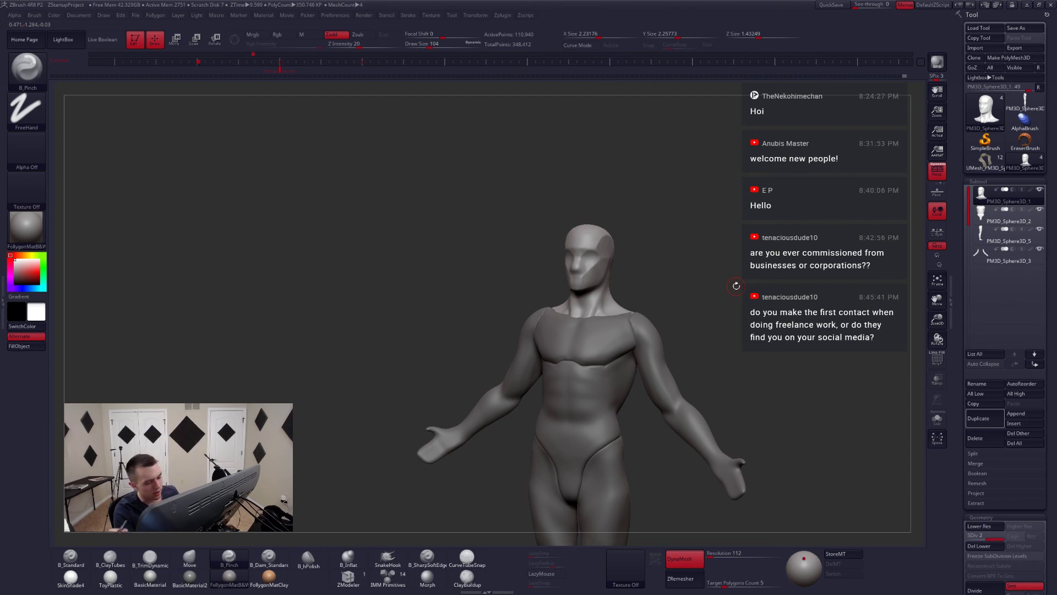
- Reshape the base of the neck towards the shoulders with the Move brush at draw size 280
shift+right_drag(614, 313, 627, 337)
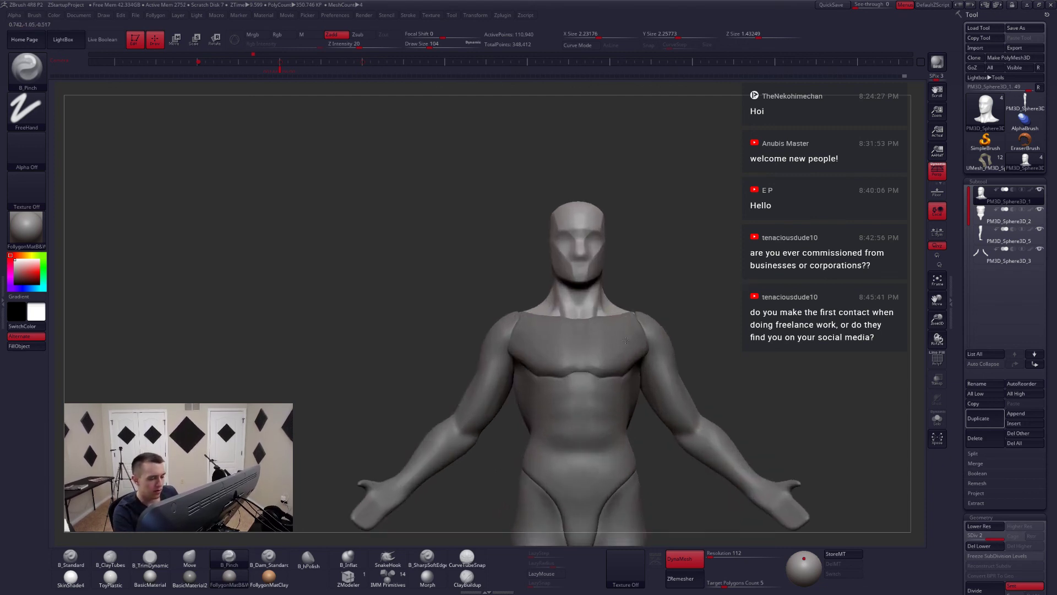
right_drag(550, 338, 642, 353)
drag(643, 353, 636, 327)
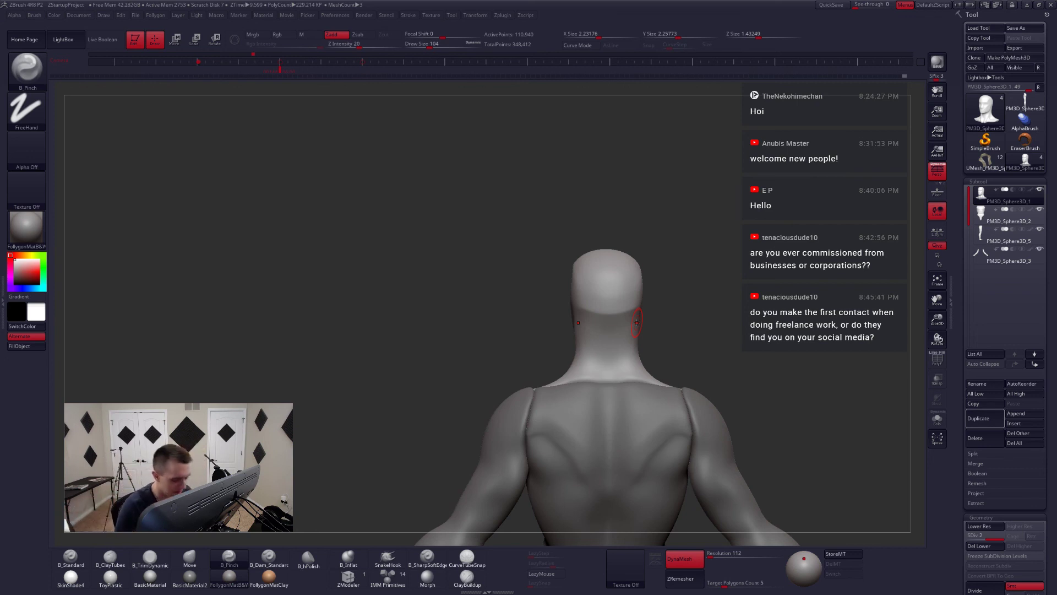
key(b)
key(m)
key(v)
key(space)
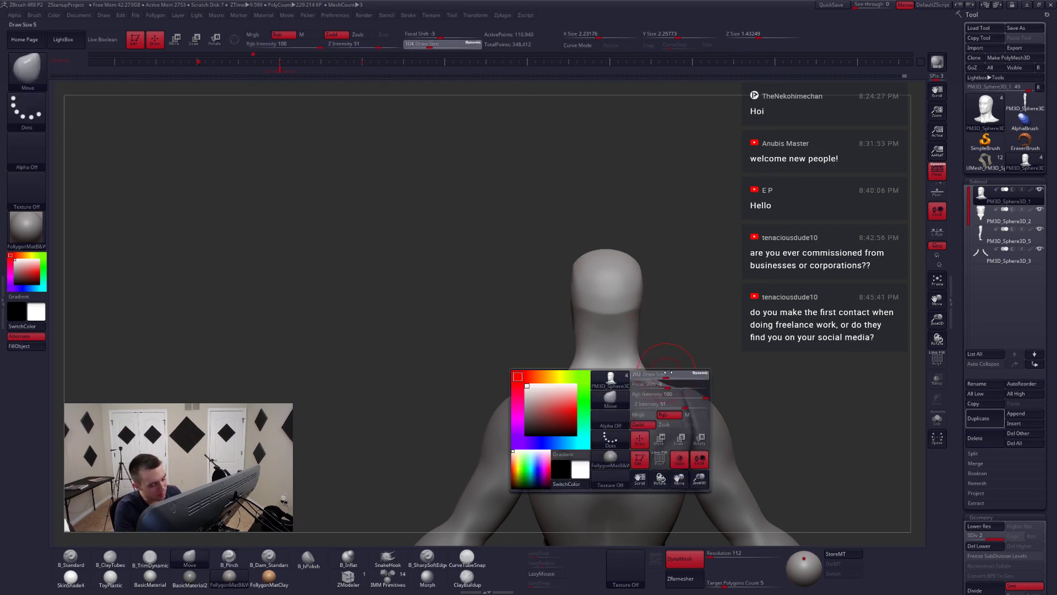
drag(704, 356, 683, 383)
drag(397, 375, 668, 385)
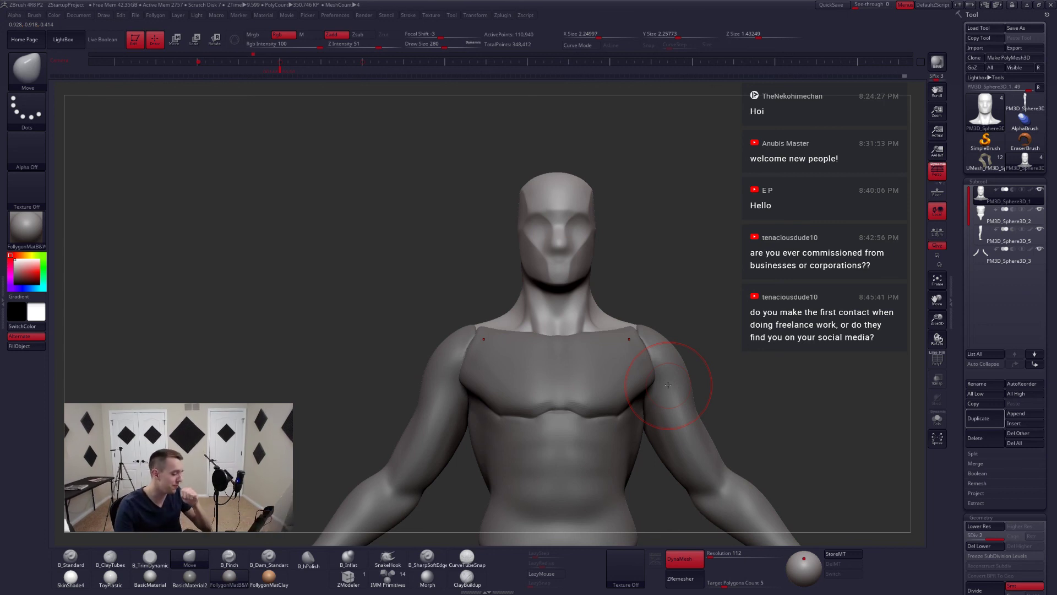
- Compare the whole figure's proportions with the Ideal Proportion, Male reference image, then hide the reference again
alt+drag(631, 311, 608, 266)
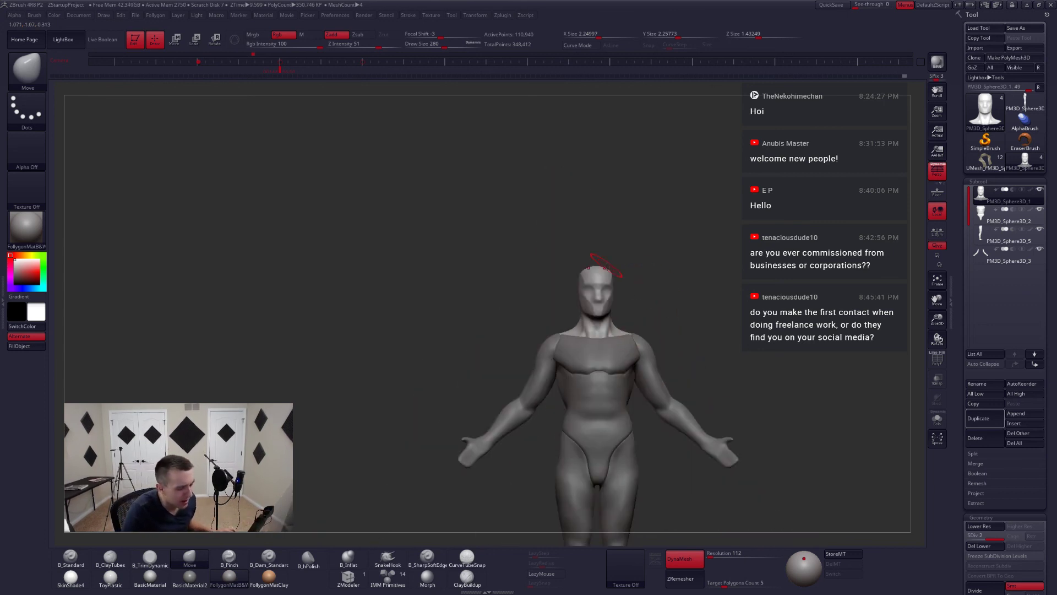
alt+drag(655, 354, 589, 225)
alt+drag(597, 295, 567, 331)
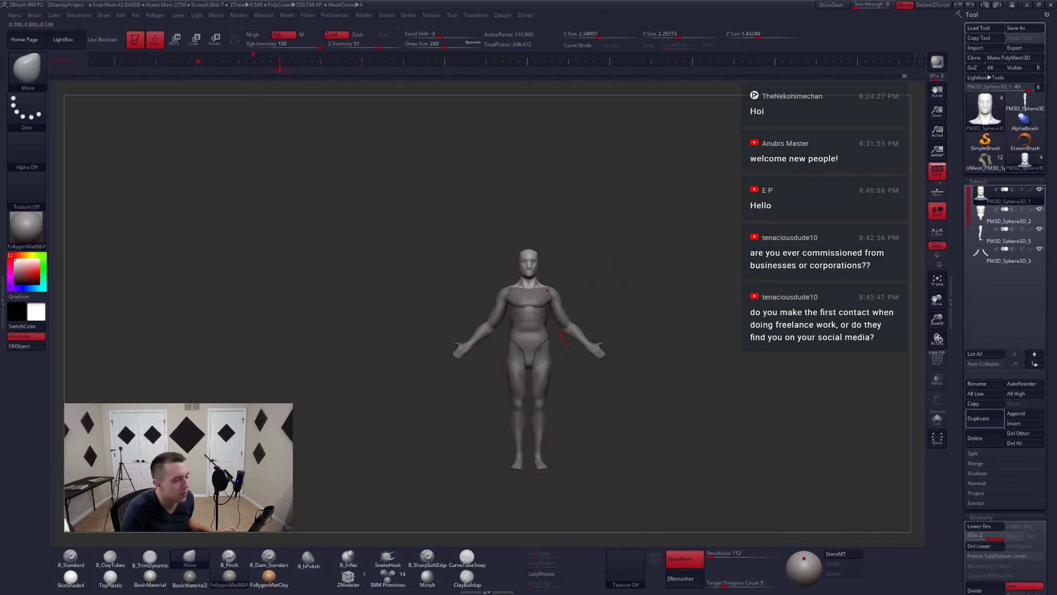
key(shift+z)
key(shift)
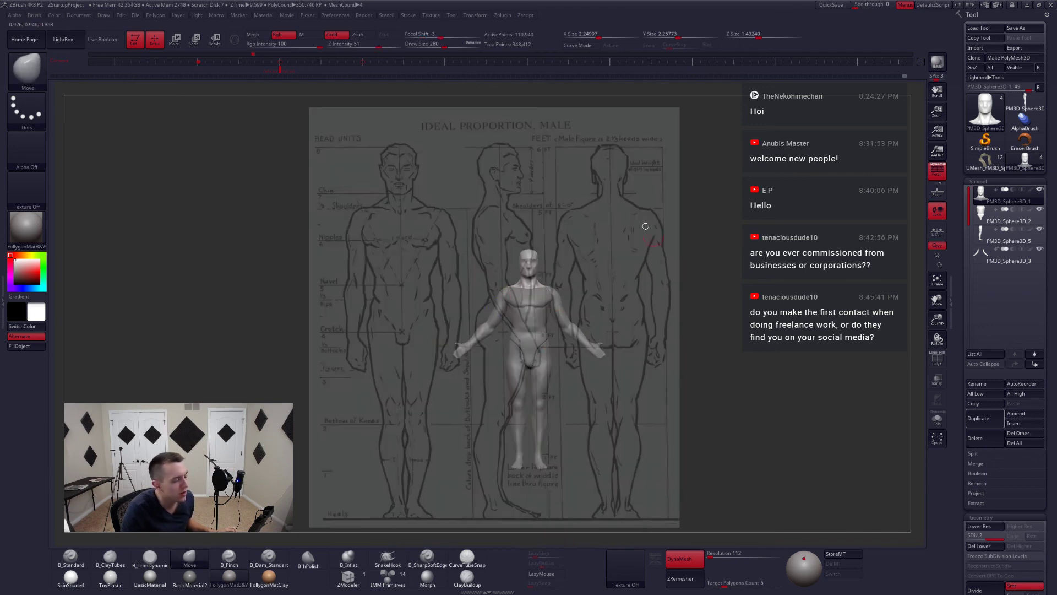
key(shift+z)
drag(606, 344, 578, 356)
mouse_move(550, 311)
mouse_down()
mouse_move(728, 322)
mouse_move(760, 253)
mouse_up()
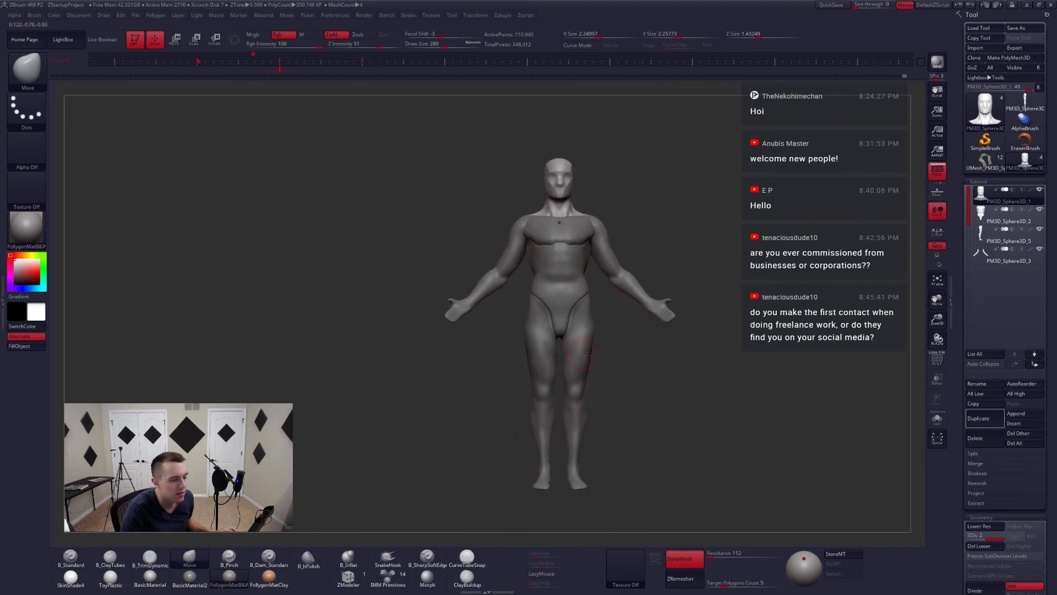
drag(615, 392, 584, 401)
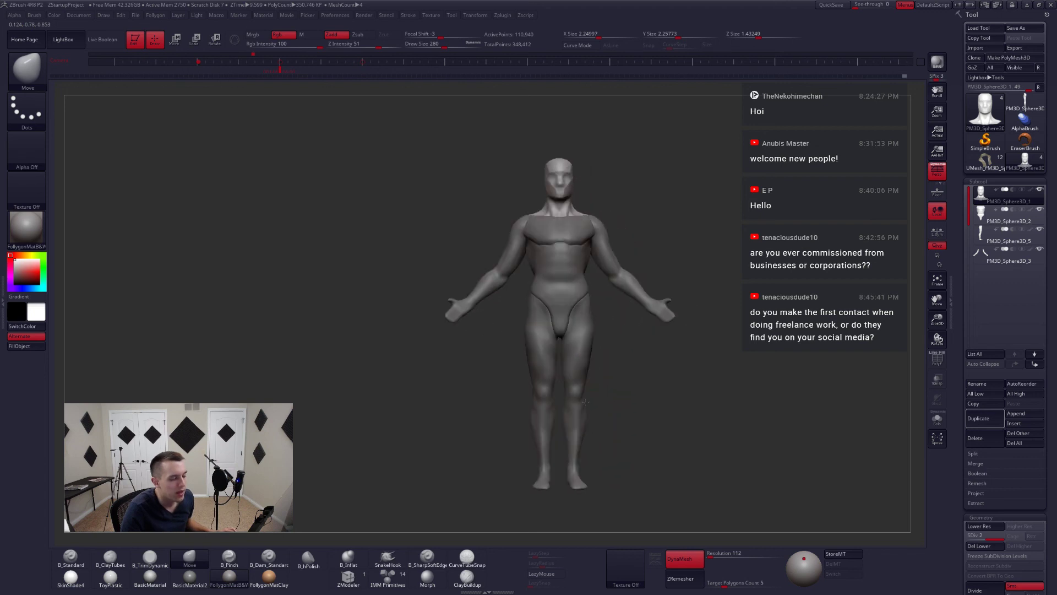
- Make the legs the active subtool and isolate them in a framed view
alt+click(582, 333)
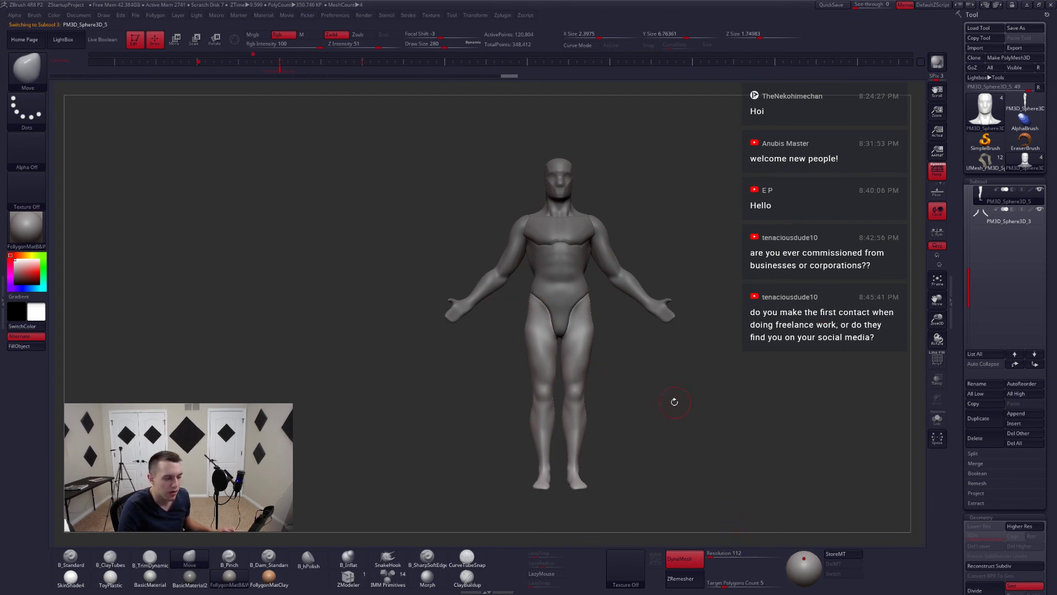
key(alt+s)
right_drag(579, 354, 575, 396)
key(f)
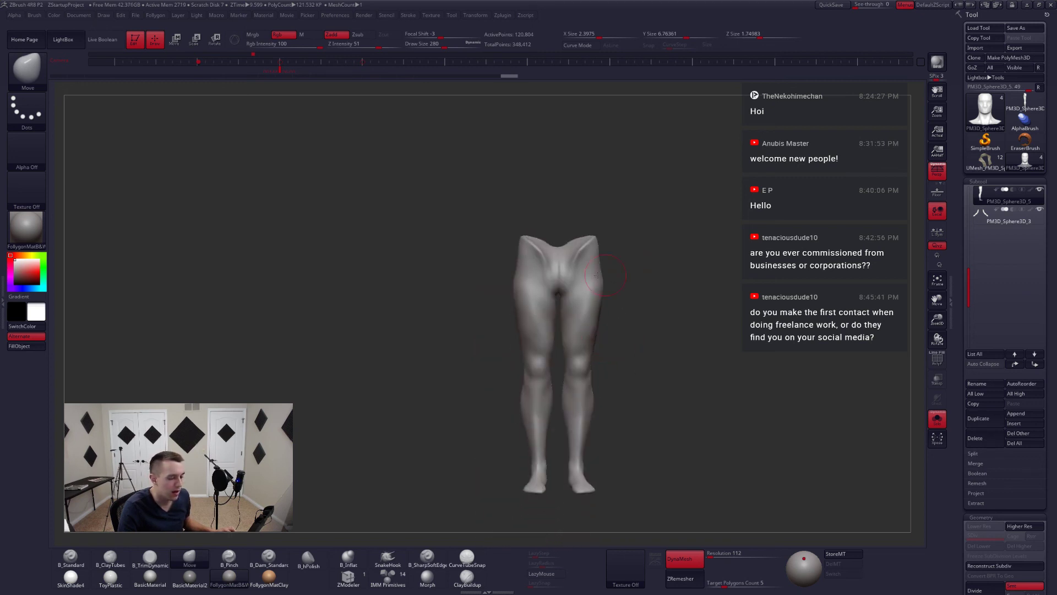
key(alt+s)
key(alt+s)
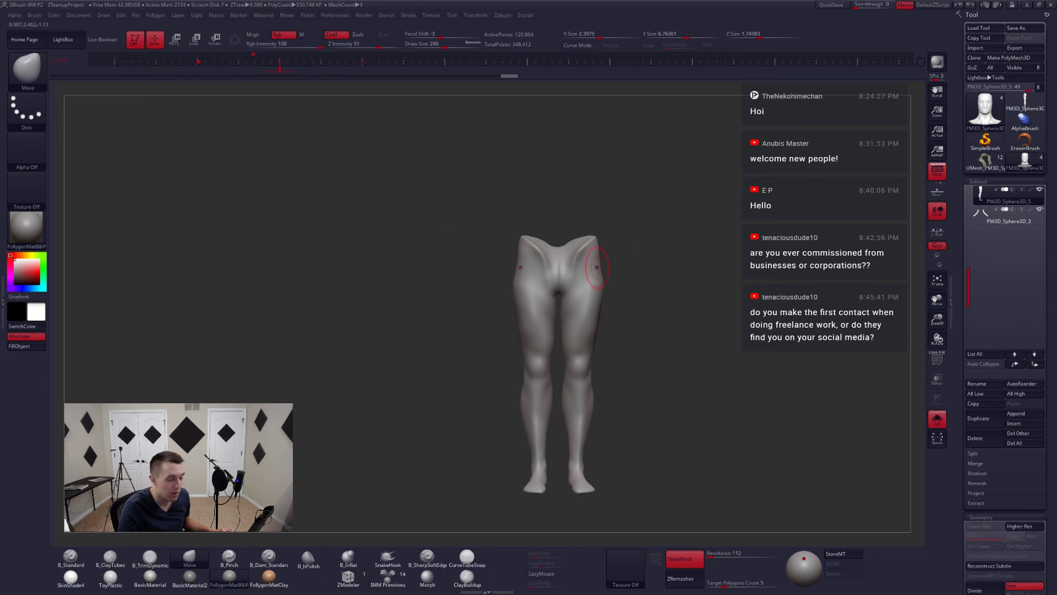
- Turn DynaMesh off and remesh the legs with ZRemesher at a target polygon count of 1
text(1)
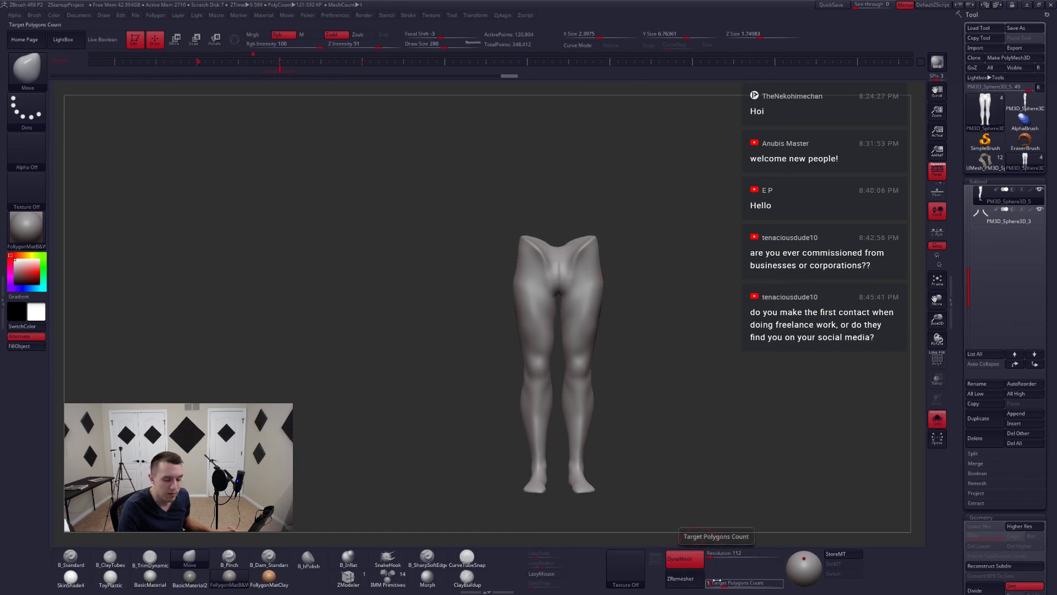
key(Return)
click(698, 561)
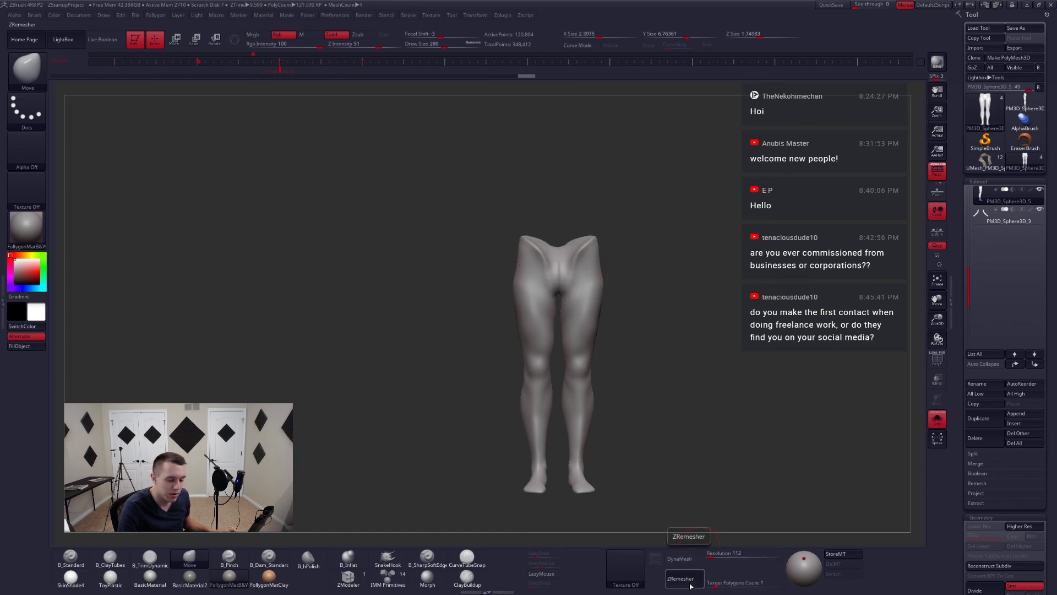
click(690, 585)
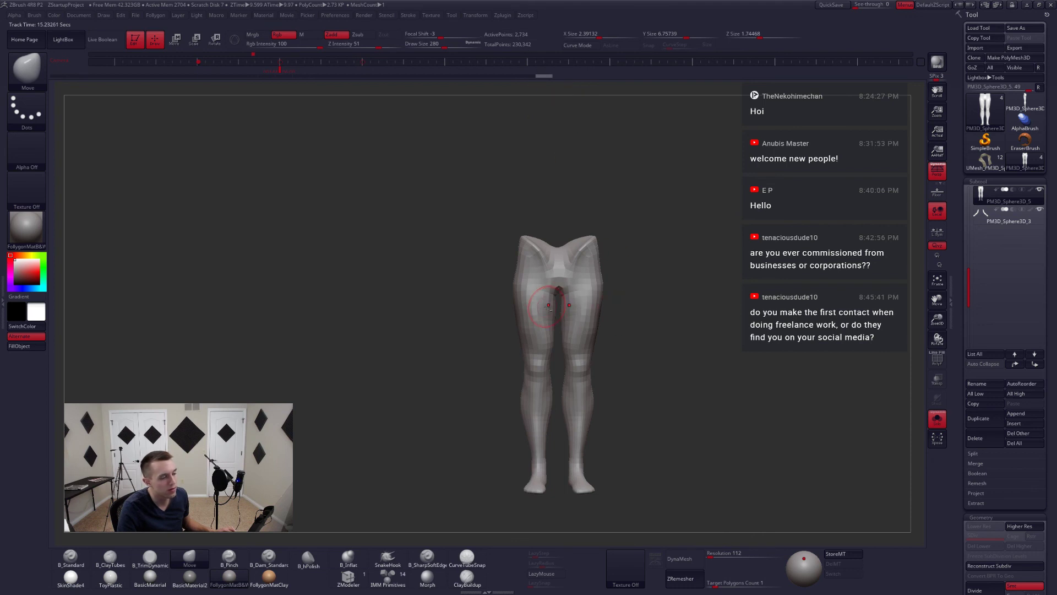
- Inspect the remeshed legs' polygon flow, show all subtools again and undo the legs' remesh
mouse_move(547, 307)
ctrl+right_down()
mouse_move(562, 316)
mouse_move(547, 266)
mouse_move(557, 285)
mouse_move(611, 293)
mouse_move(545, 293)
mouse_move(570, 287)
mouse_move(693, 344)
mouse_move(902, 362)
mouse_move(582, 363)
mouse_move(606, 360)
mouse_move(594, 378)
ctrl+right_up()
key(shift+f)
key(shift+f)
key(alt+s)
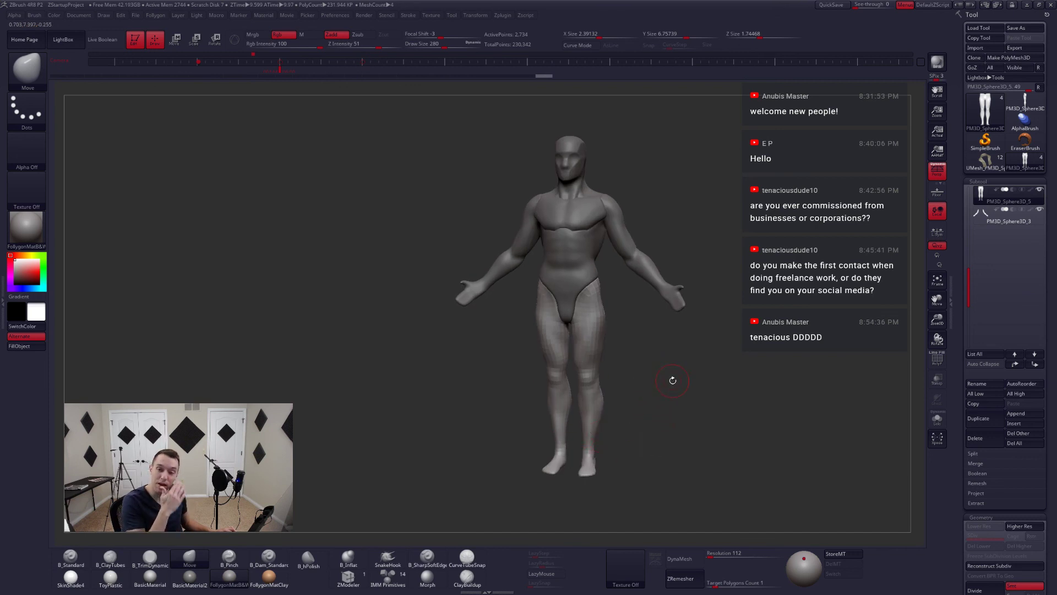
key(ctrl+z)
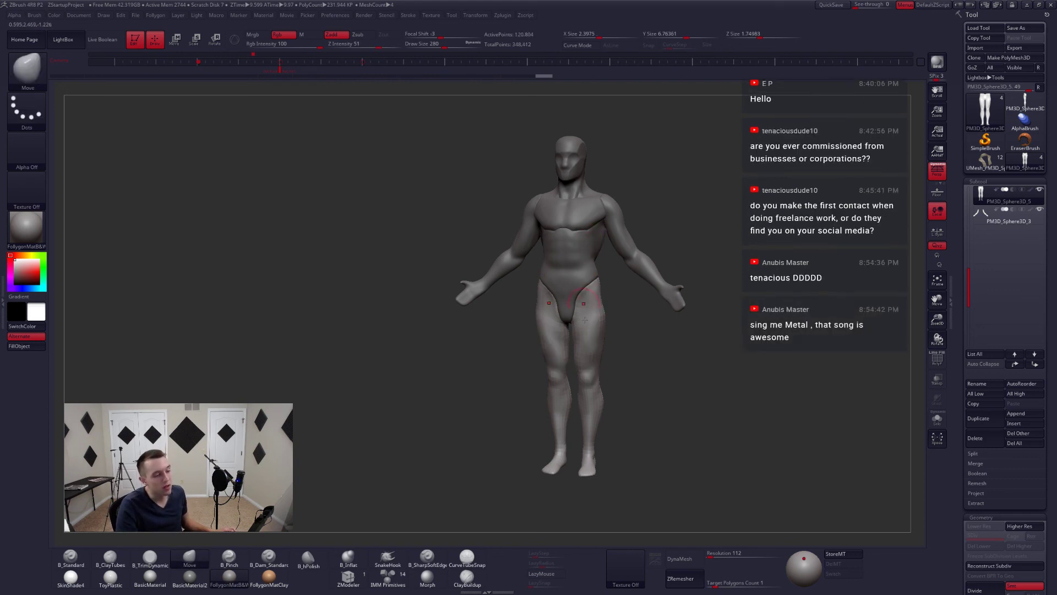
mouse_move(566, 300)
right_down()
mouse_move(638, 308)
mouse_move(525, 317)
mouse_move(590, 324)
mouse_move(548, 356)
right_up()
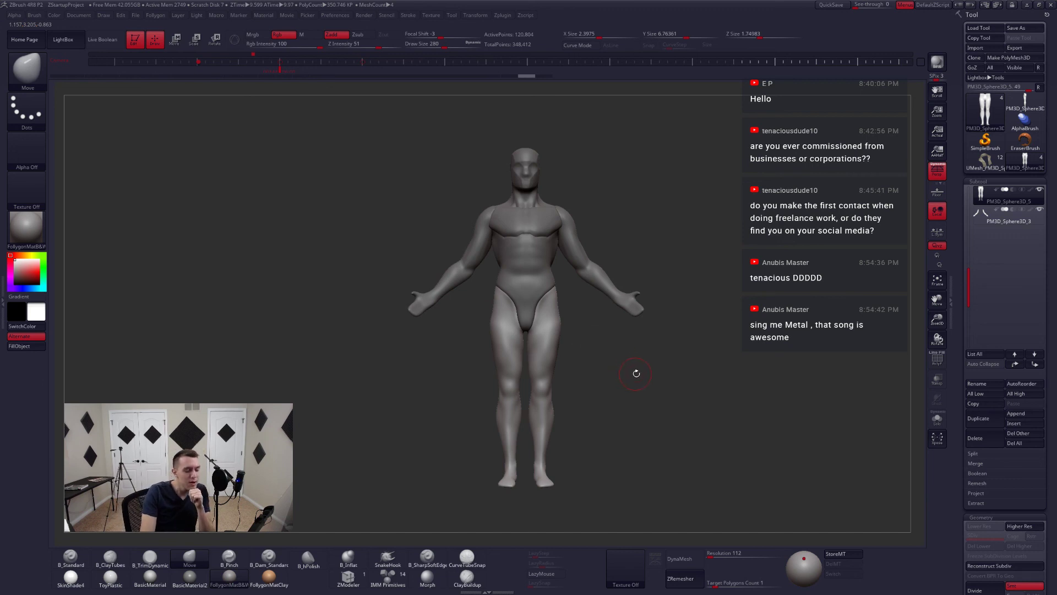
drag(636, 374, 467, 326)
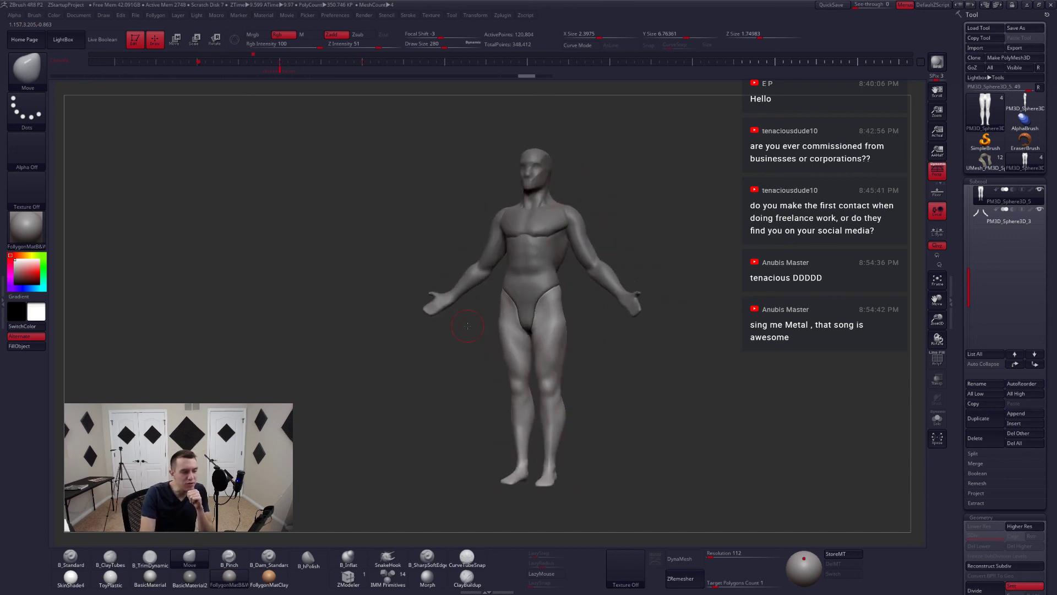